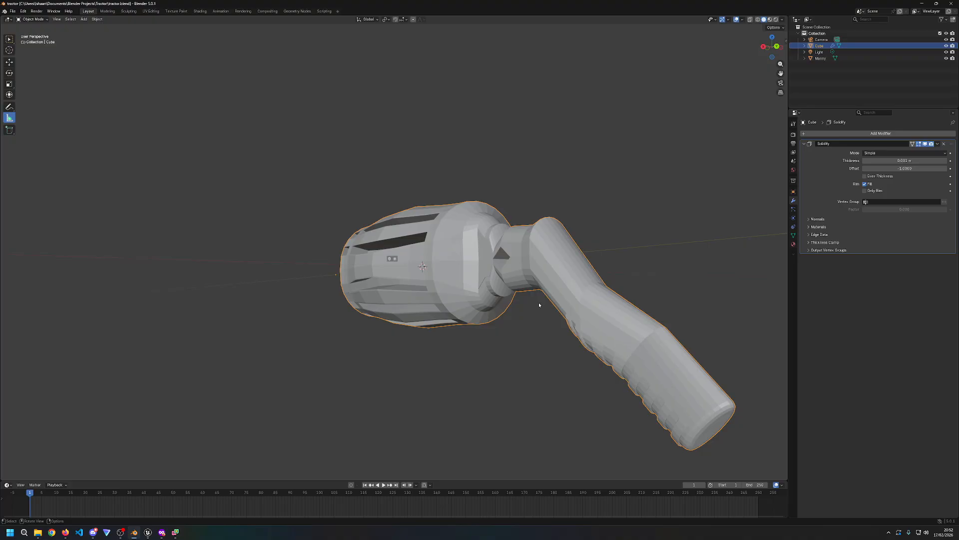
Step: Open the recent project file Ship_with_LG.blend
middle_click_drag(514, 330, 569, 337)
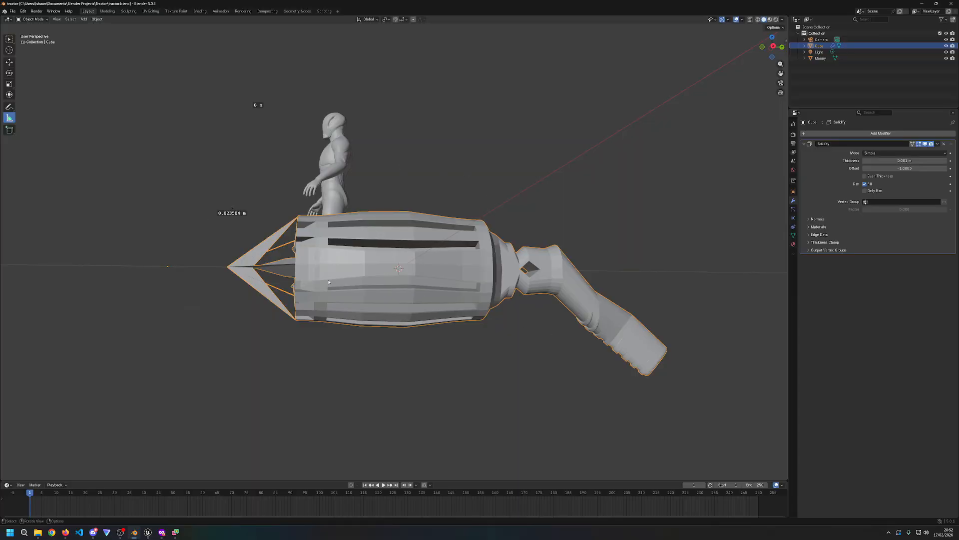
middle_click_drag(417, 310, 313, 384)
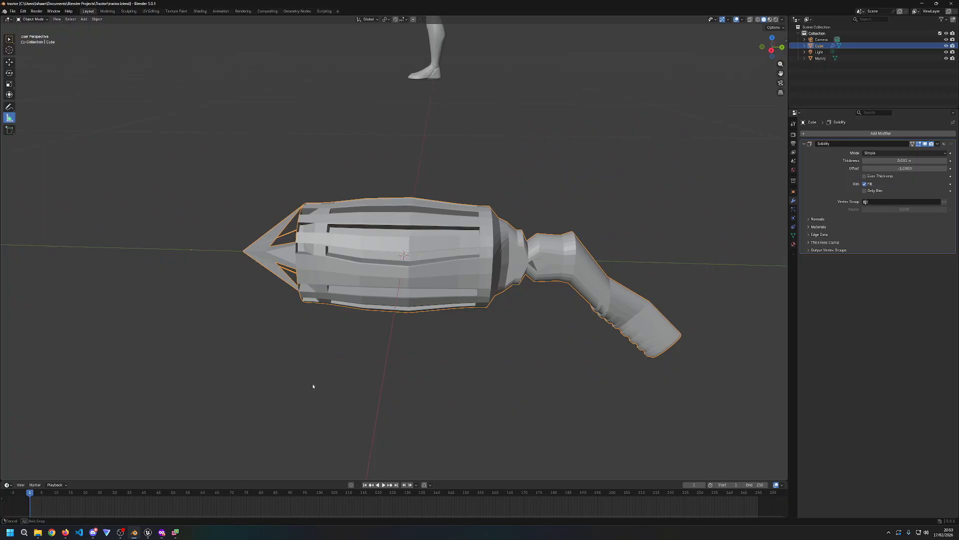
left_click(12, 11)
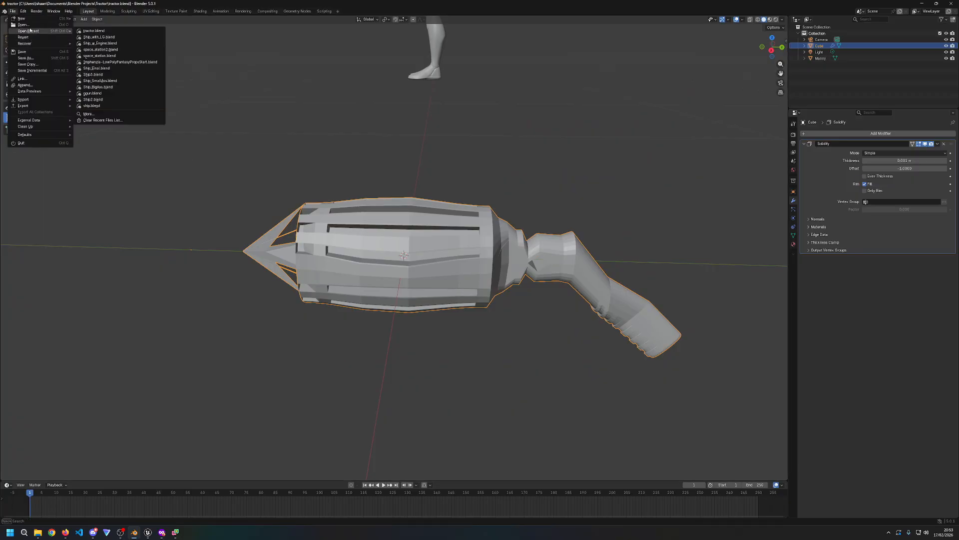
left_click(12, 11)
left_click(12, 11)
left_click(22, 25)
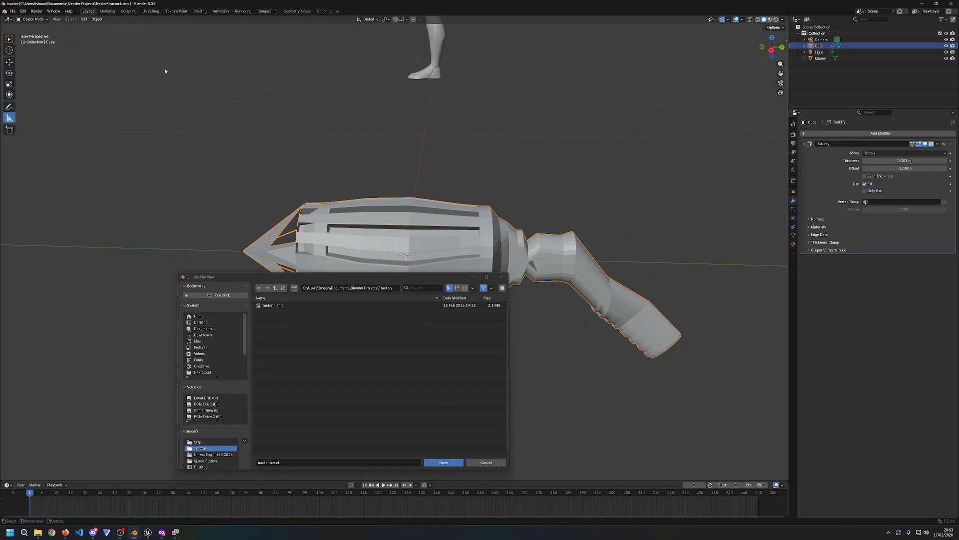
left_click(501, 276)
left_click(12, 11)
mouse_move(64, 47)
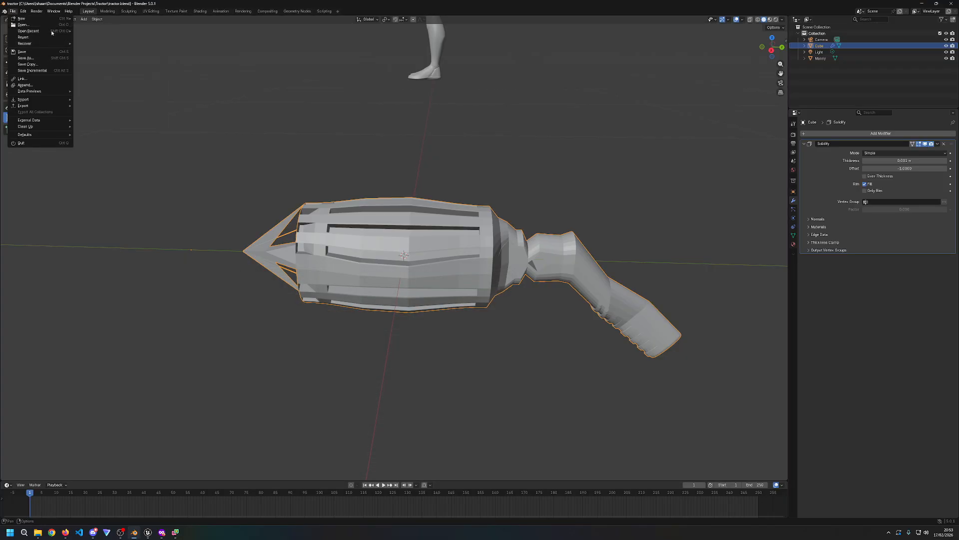
mouse_move(30, 31)
left_click(110, 37)
Step: Remove the Armature modifier from the Ship object
middle_click_drag(271, 215, 395, 272)
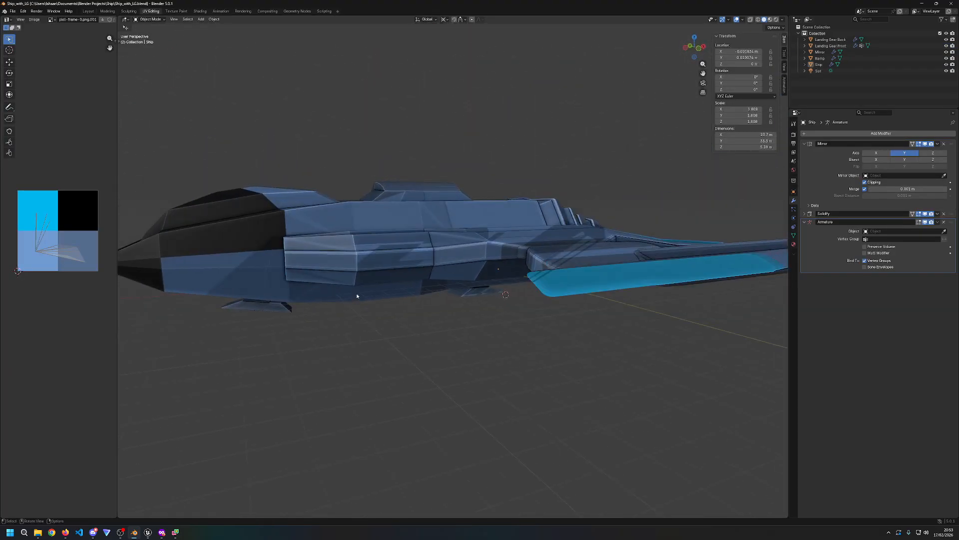
middle_click_drag(279, 320, 348, 260, "shift")
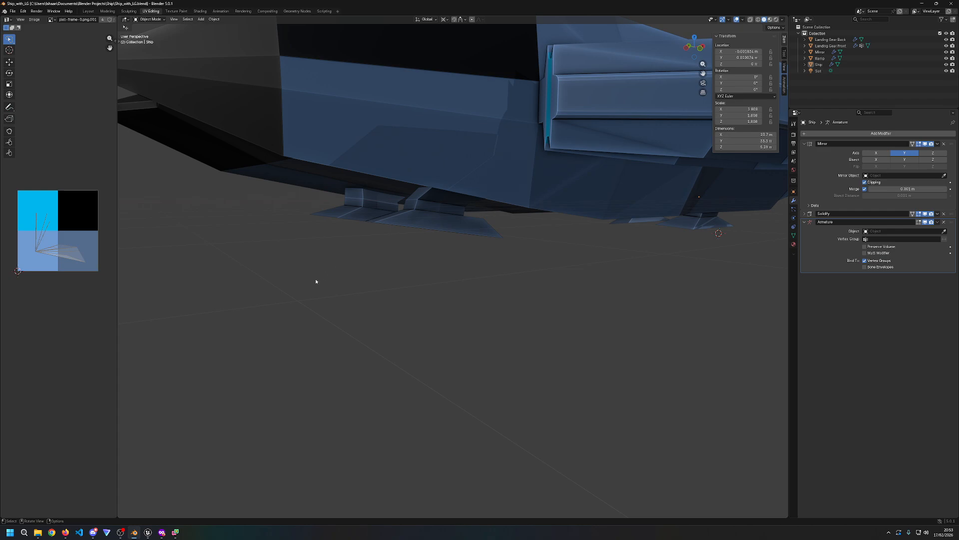
left_click(37, 532)
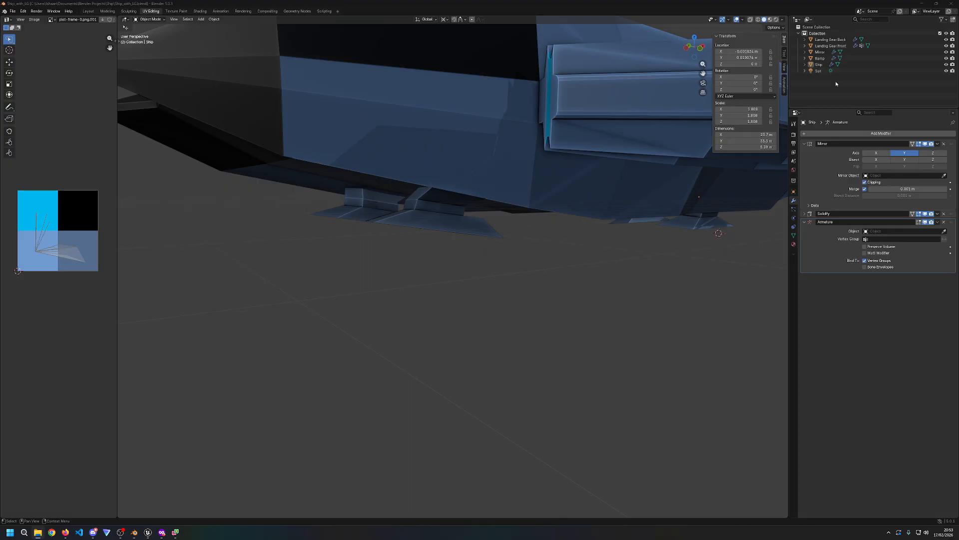
left_click(944, 222)
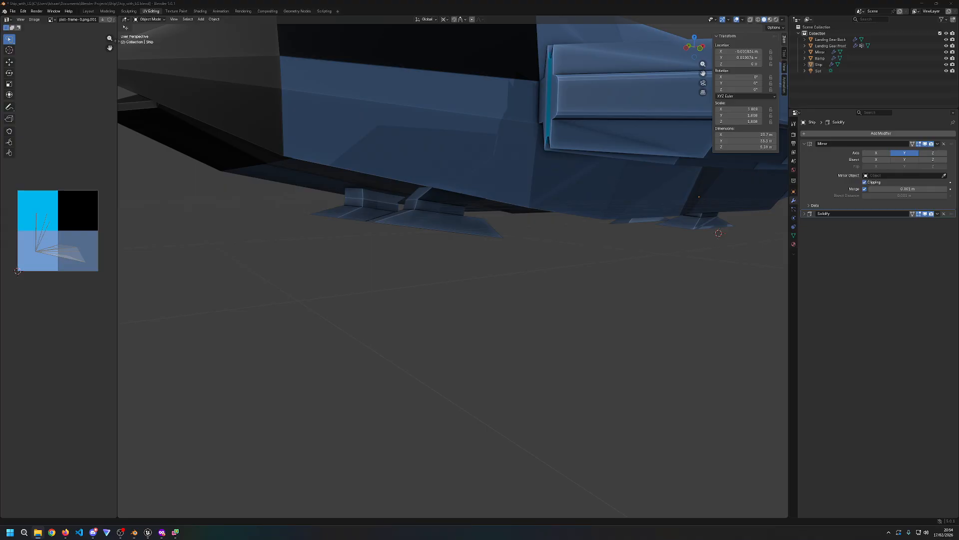
Step: Bring the extended front landing gear mesh into the scene beside the retracted one and select it
left_click(843, 46)
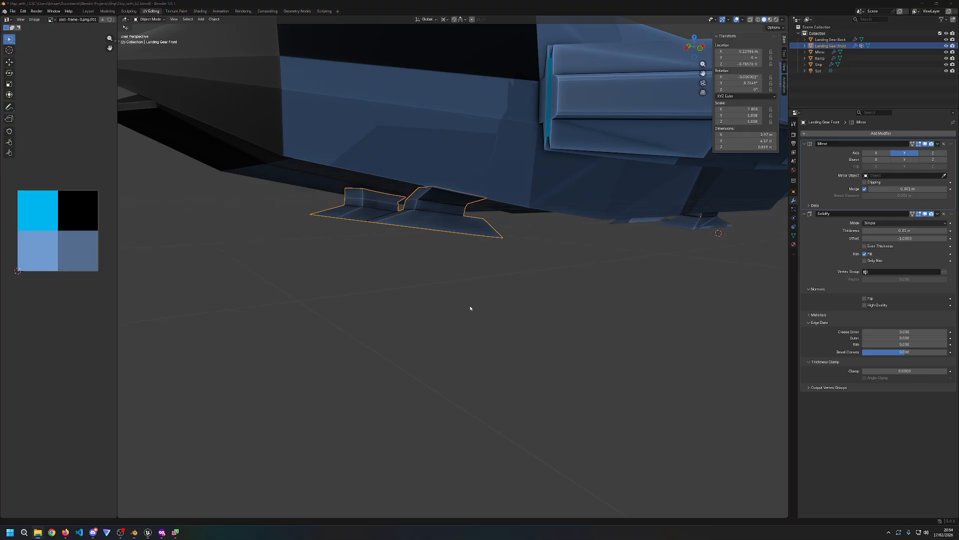
left_click_drag(592, 305, 589, 303)
left_click(563, 415)
middle_click_drag(524, 363, 450, 204)
left_click(526, 219)
middle_click_drag(571, 294, 495, 252)
left_click(498, 247)
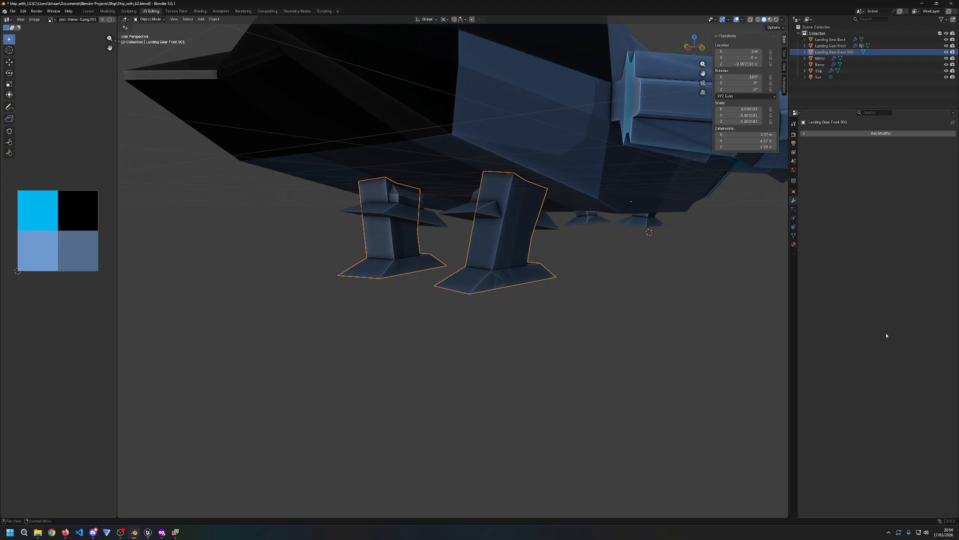
Step: Put the extended front landing gear into Edit Mode and show it as wireframe in front view
middle_click_drag(649, 349, 531, 338)
key("KP_1")
scroll(225, 273, "up", 3)
middle_click_drag(249, 267, 412, 319, "shift")
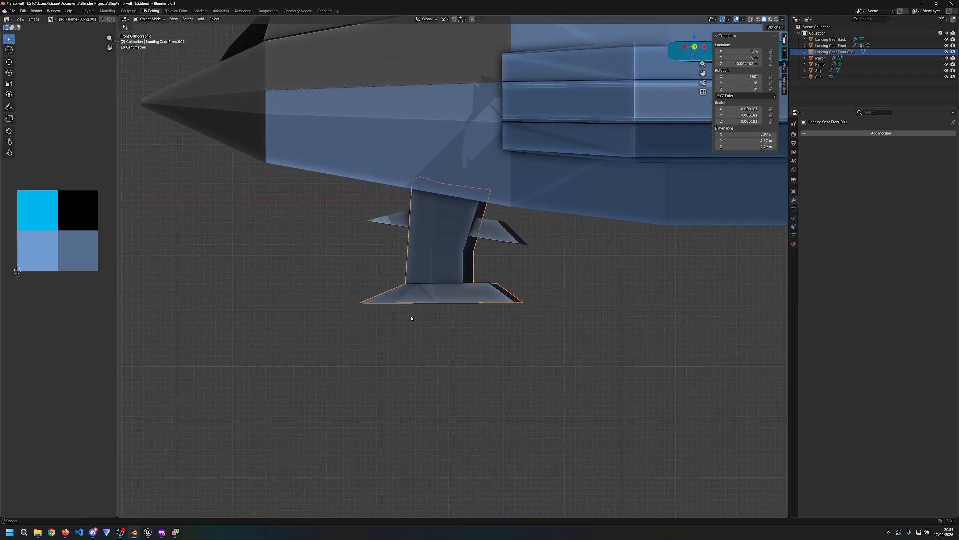
scroll(411, 318, "up", 3)
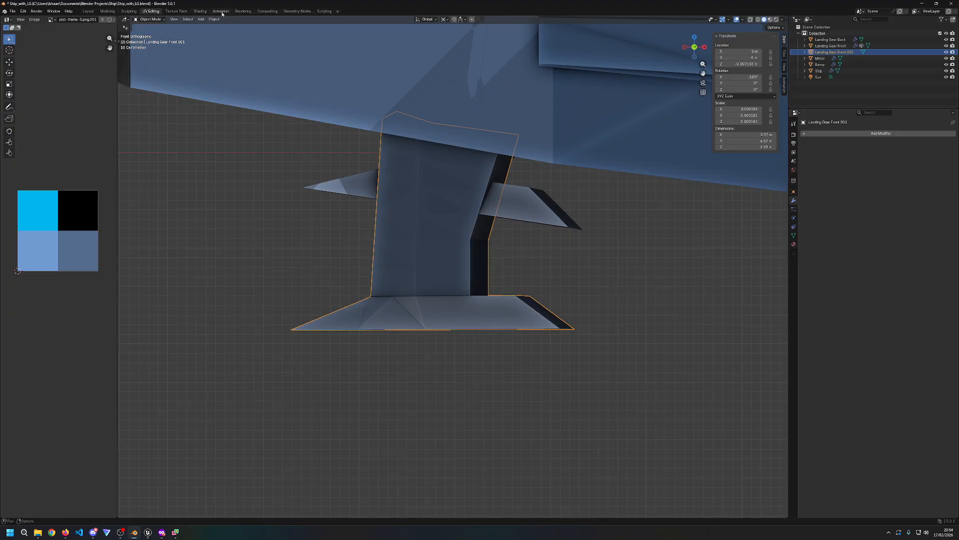
key("Tab")
key("z")
left_click(161, 179)
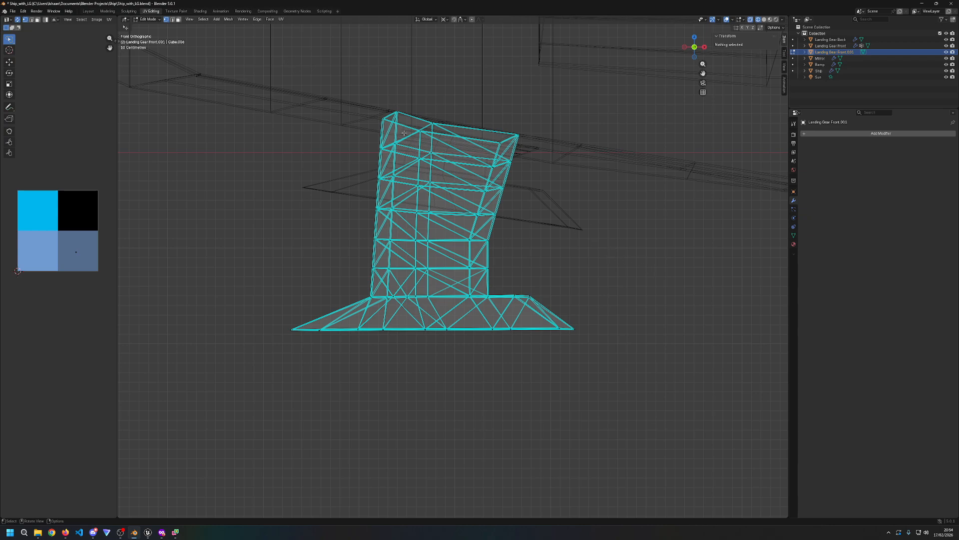
scroll(519, 243, "down", 2)
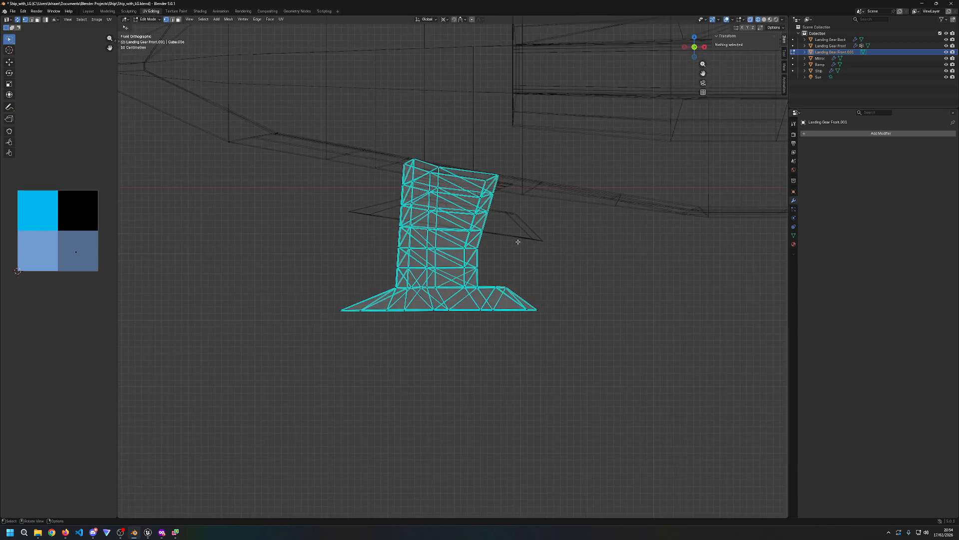
right_click(365, 149)
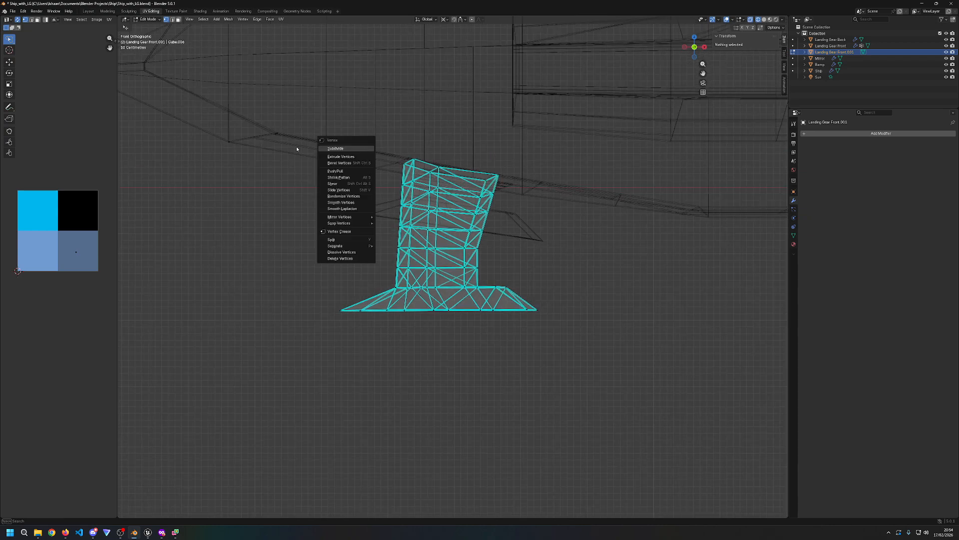
left_click(298, 149)
key("Tab")
left_click(312, 156)
left_click(352, 196)
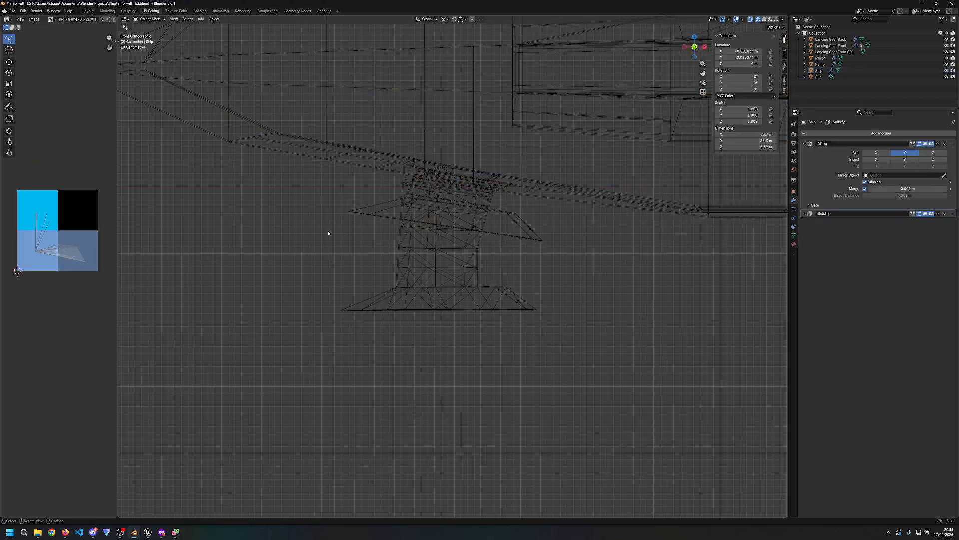
key("Tab")
left_click(837, 52)
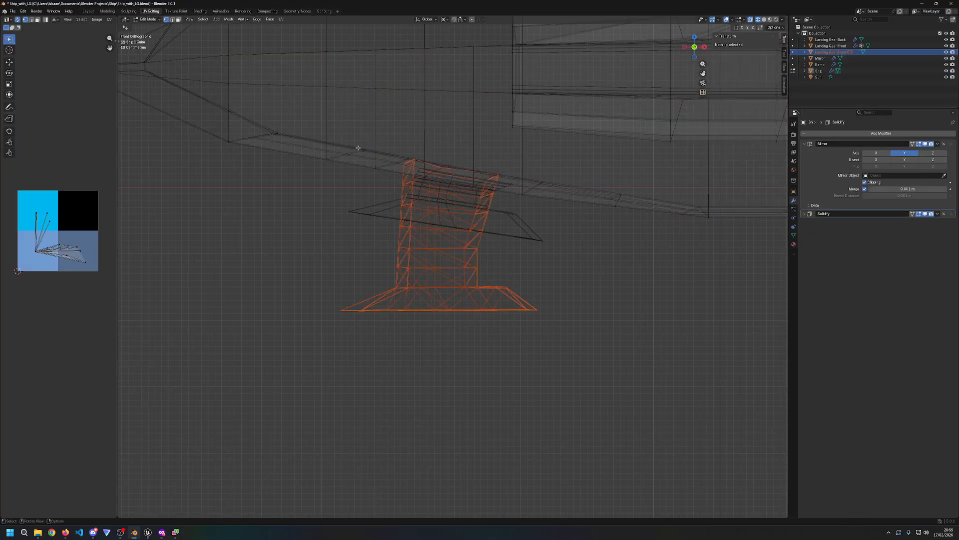
key("Tab")
left_click(324, 129)
key("Tab")
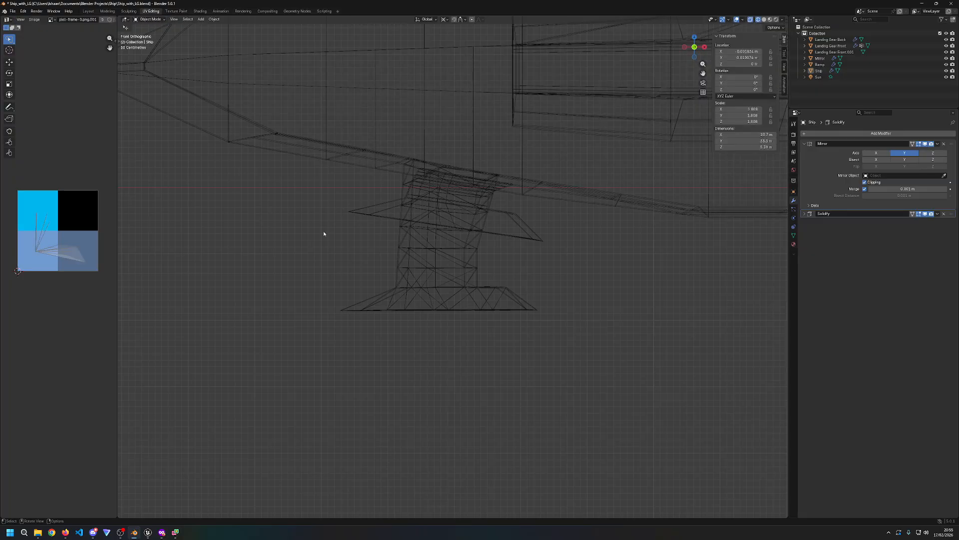
left_click(834, 52)
key("Tab")
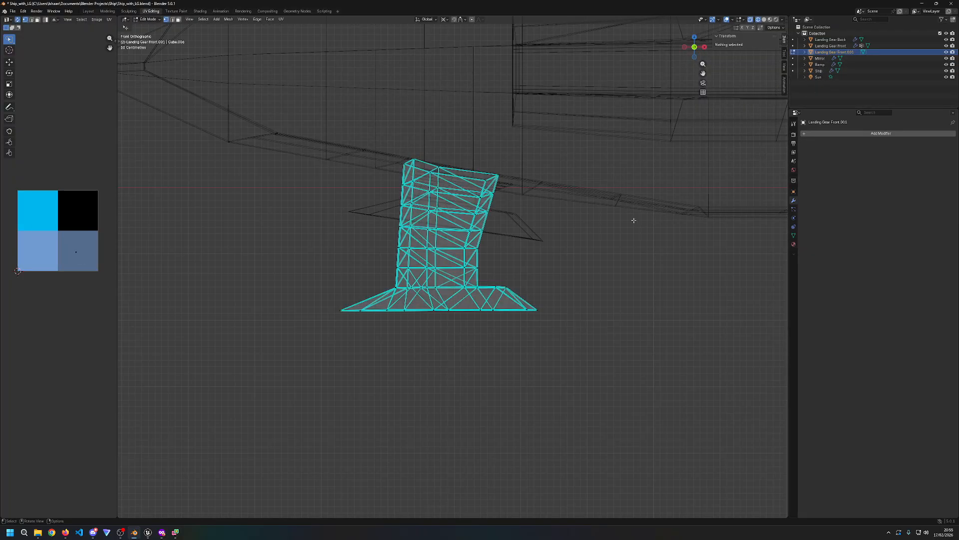
Step: Try to shorten the upper part of the landing gear legs by scaling it along Z
scroll(510, 259, "down", 2)
left_click_drag(367, 147, 516, 256)
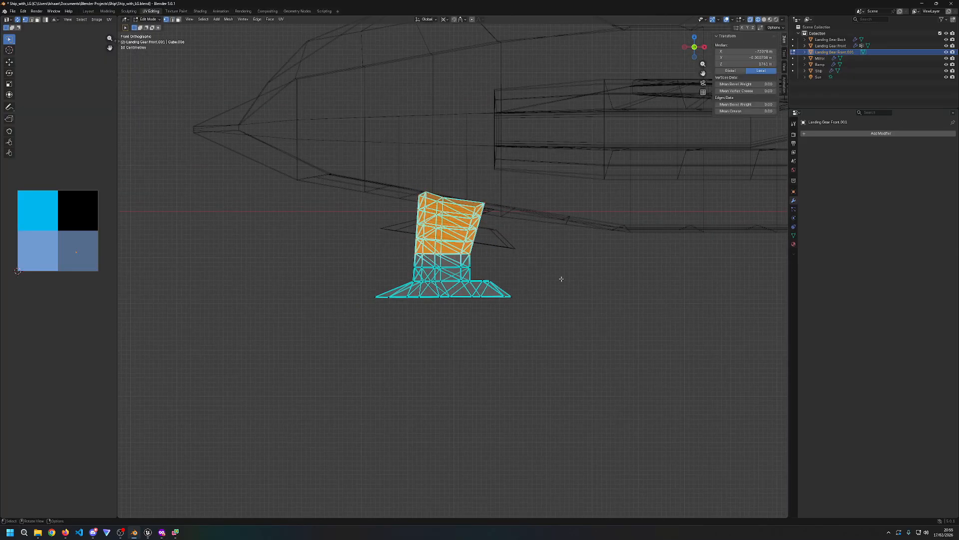
scroll(561, 279, "up", 2)
left_click_drag(321, 133, 555, 268)
left_click_drag(307, 81, 561, 268)
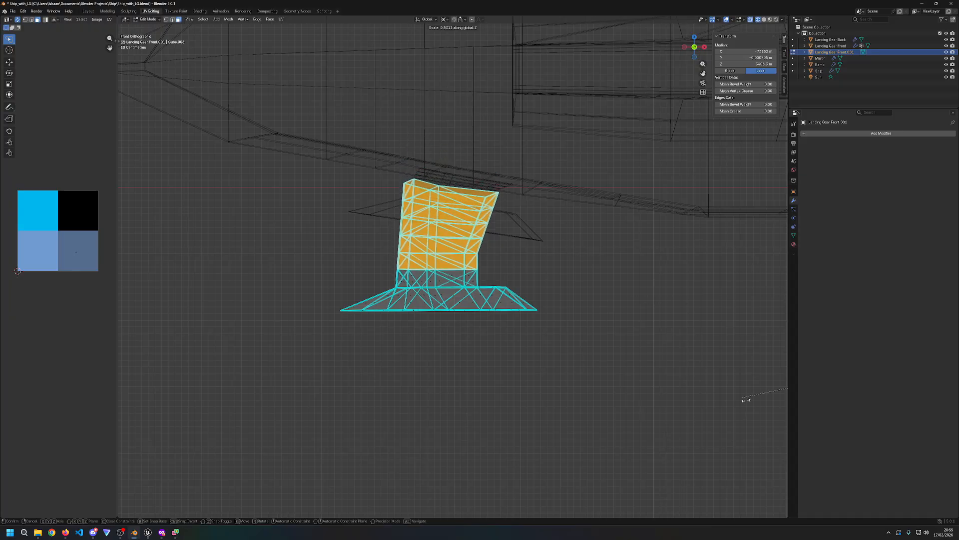
key("s")
key("z")
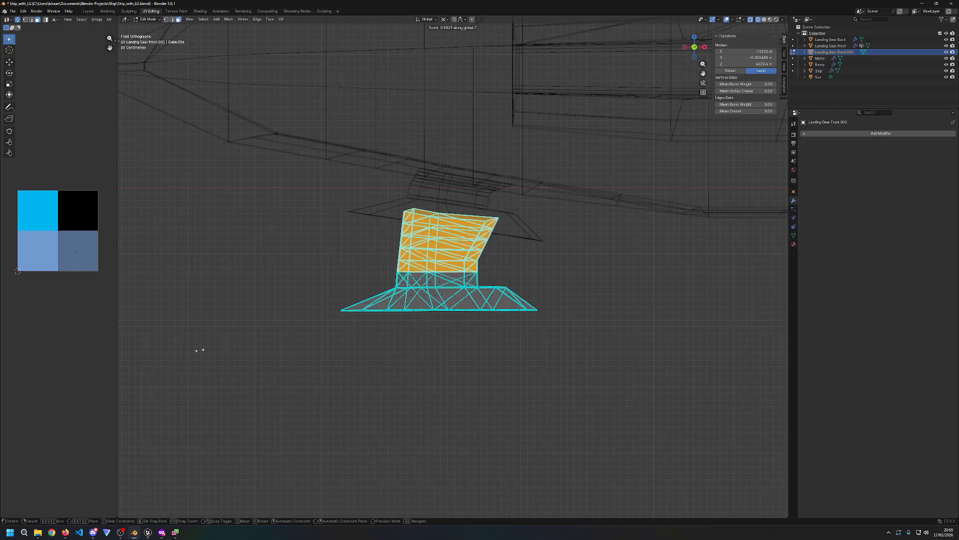
left_click(561, 302)
middle_click_drag(432, 368, 474, 396)
key("ctrl+z")
Step: Snap the 3D cursor to a vertex on the lower part of a landing gear leg
left_click(616, 317)
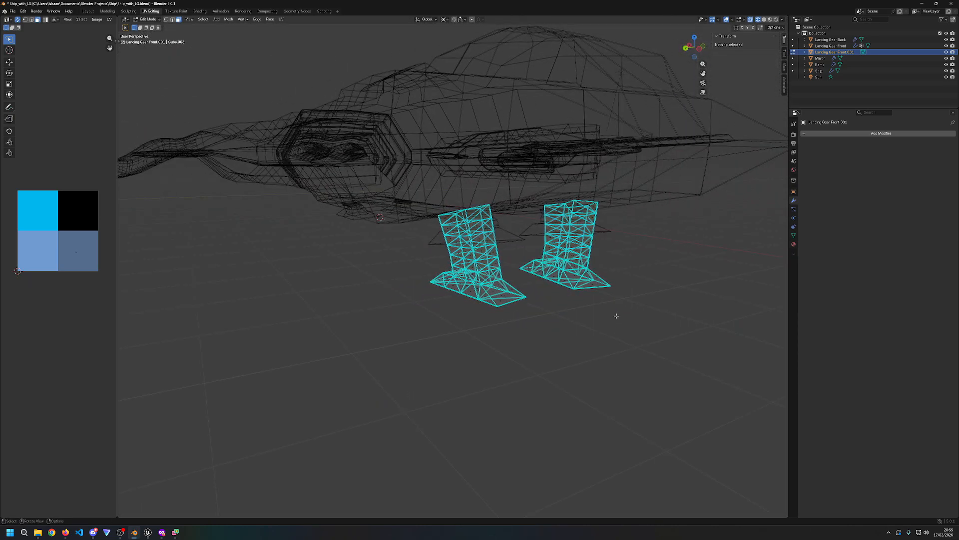
scroll(612, 313, "up", 4)
left_click(648, 249)
left_click(646, 248)
left_click(645, 247)
key("shift+s")
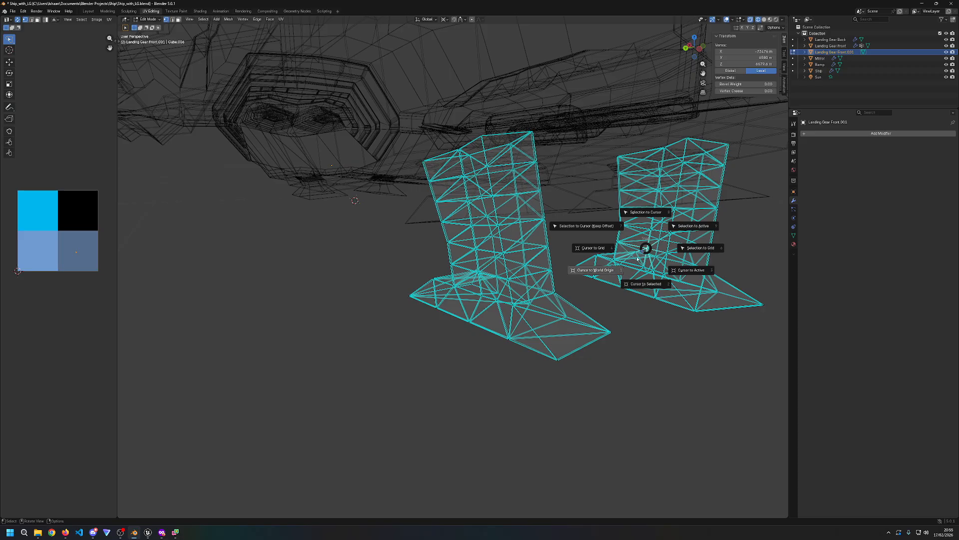
left_click(645, 283)
Step: Try to flatten the upper part of the landing gear legs along Z toward the 3D cursor
middle_click_drag(662, 341, 570, 329)
key("KP_1")
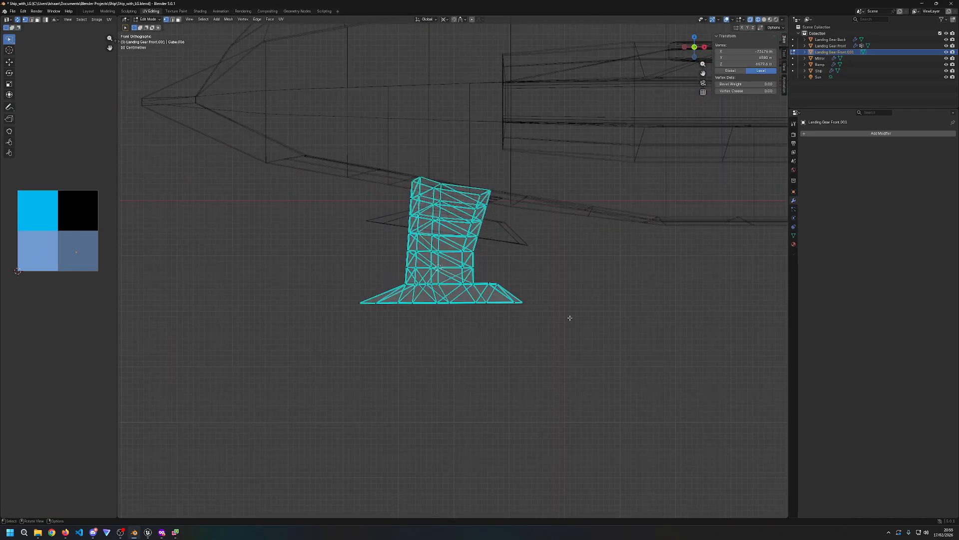
left_click_drag(295, 117, 549, 278)
key("s")
key("z")
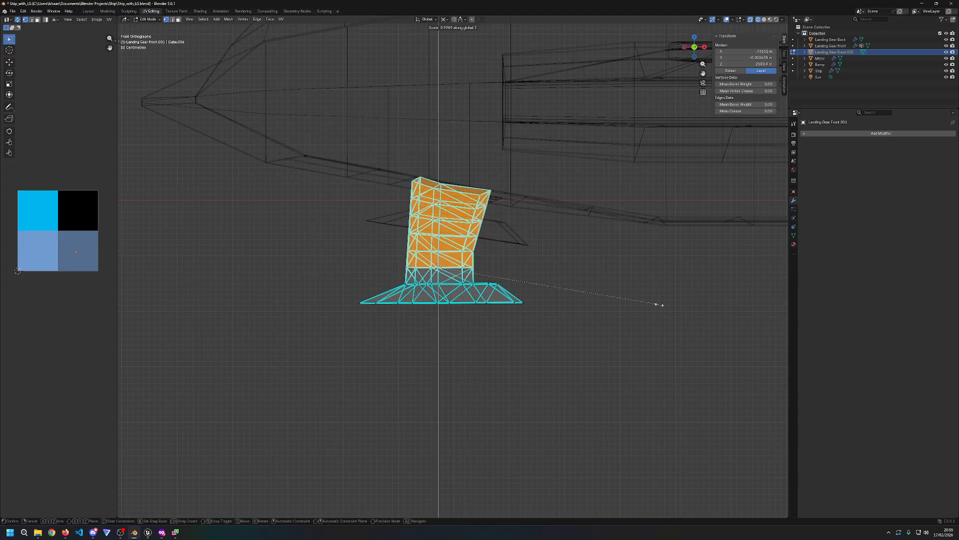
key("0")
key("Return")
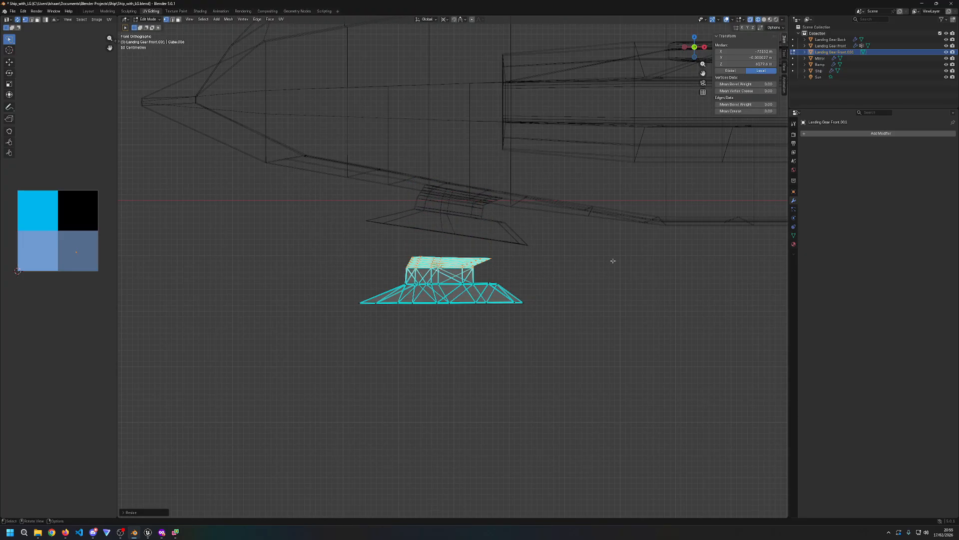
key("e")
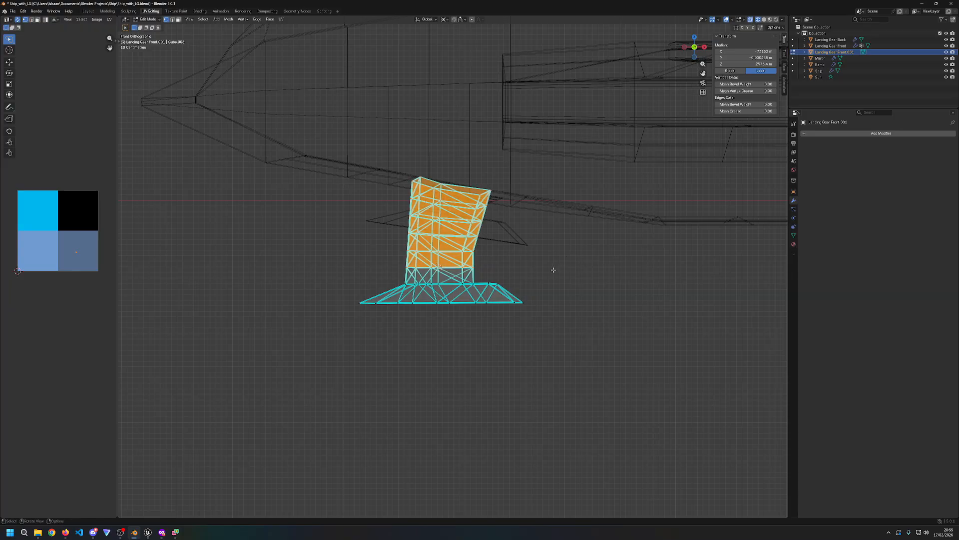
right_click(584, 272)
Step: Show the AnimAll keyframe options for the landing gear mesh
scroll(519, 269, "up", 3)
middle_click_drag(537, 289, 560, 290)
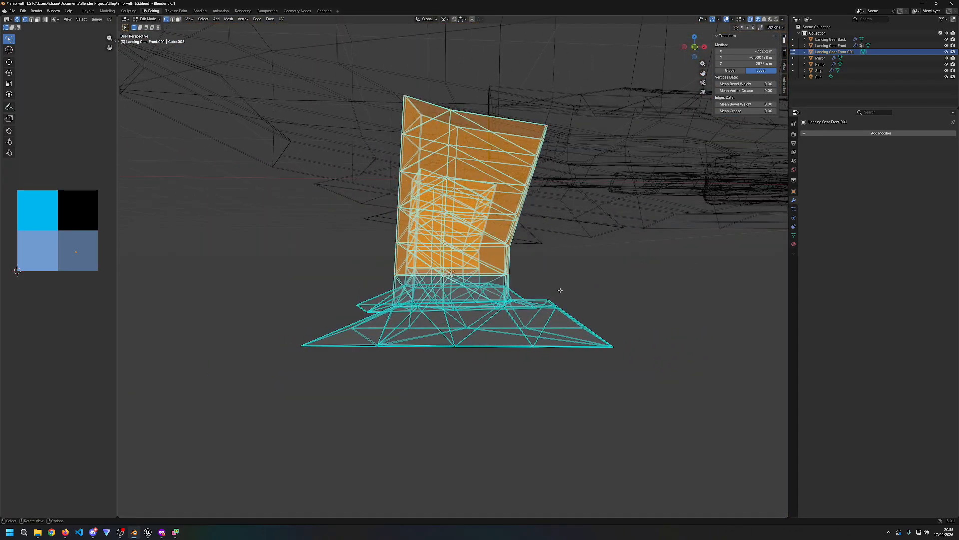
key("KP_7")
key("KP_1")
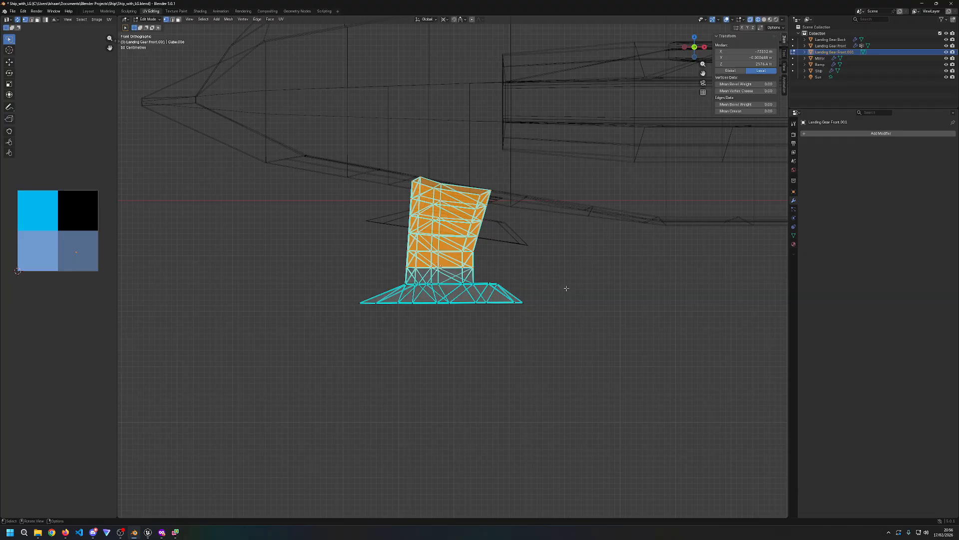
left_click(784, 85)
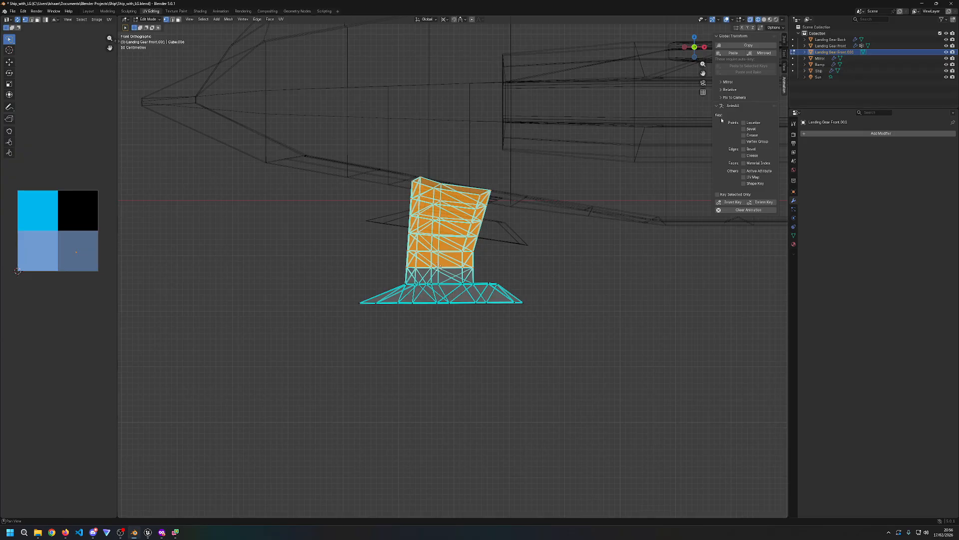
Step: Return to Object Mode with solid shading and select the extended front landing gear
left_click(576, 285)
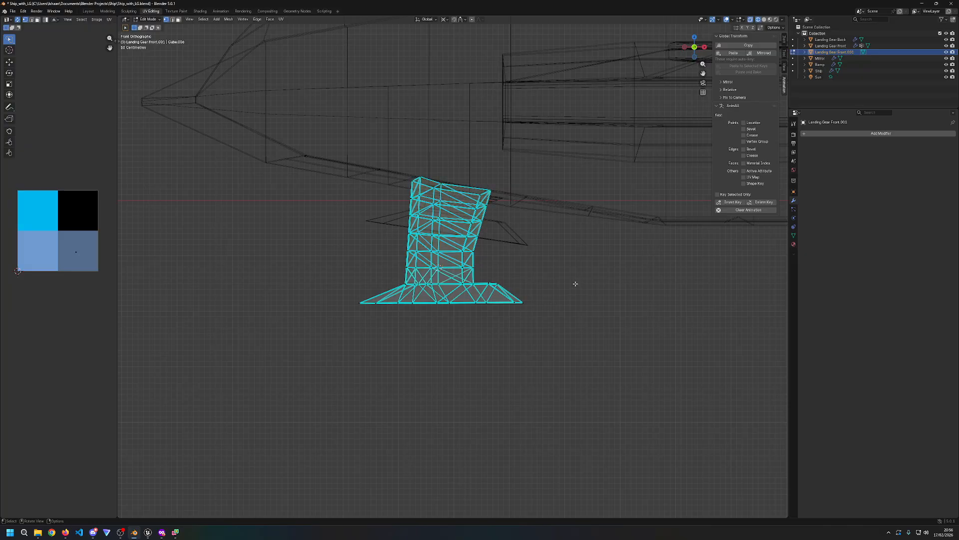
key("Tab")
left_click(621, 240)
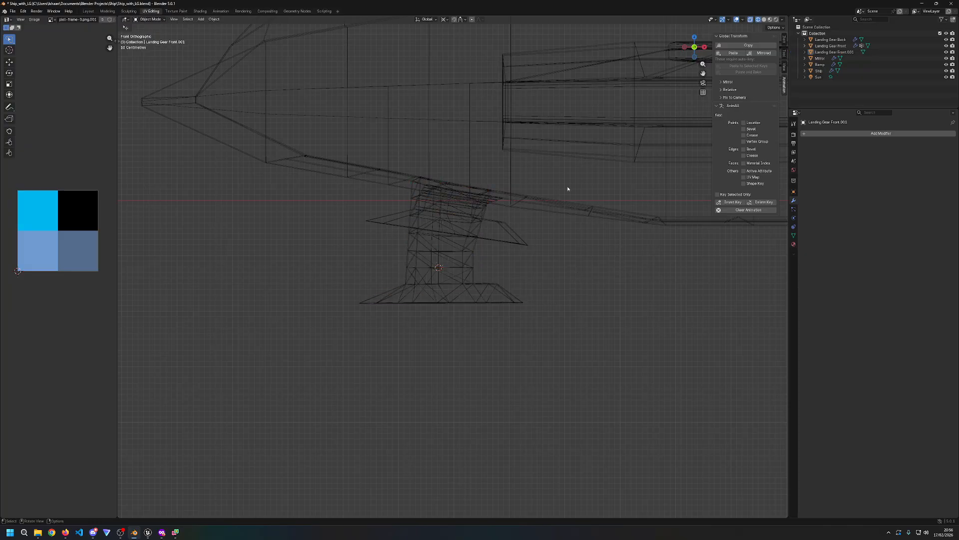
key("z")
left_click(434, 275)
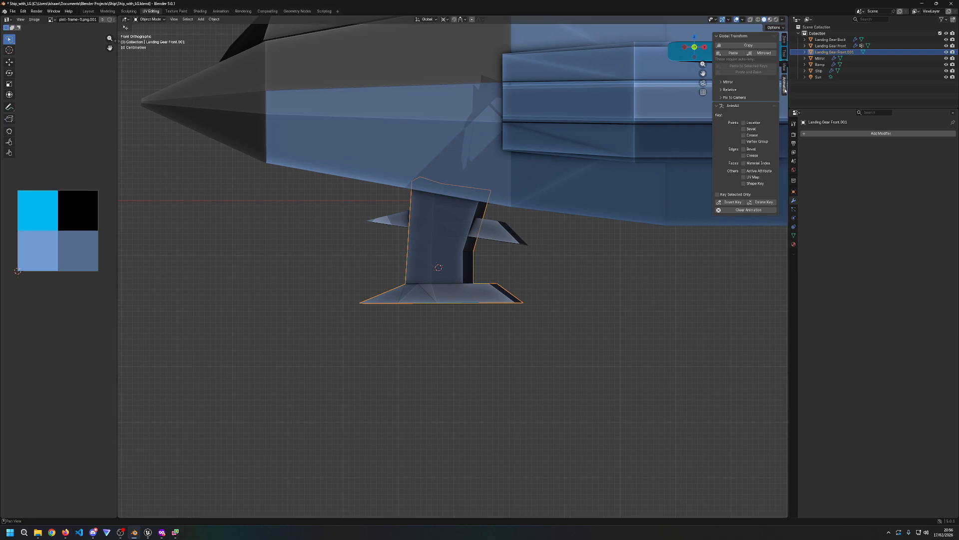
Step: Add an Armature modifier to the extended front landing gear mesh
left_click(625, 291)
scroll(500, 282, "up", 3)
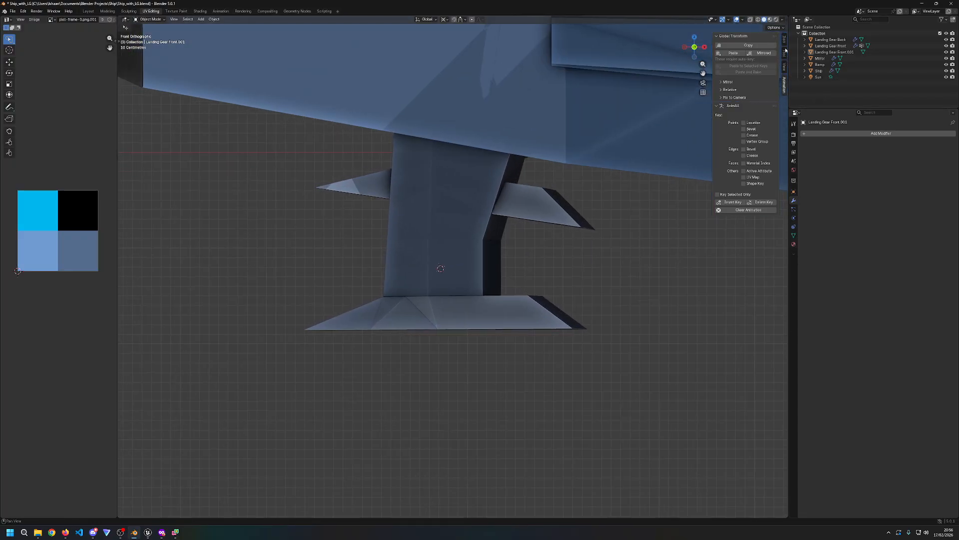
key("n")
left_click(832, 52)
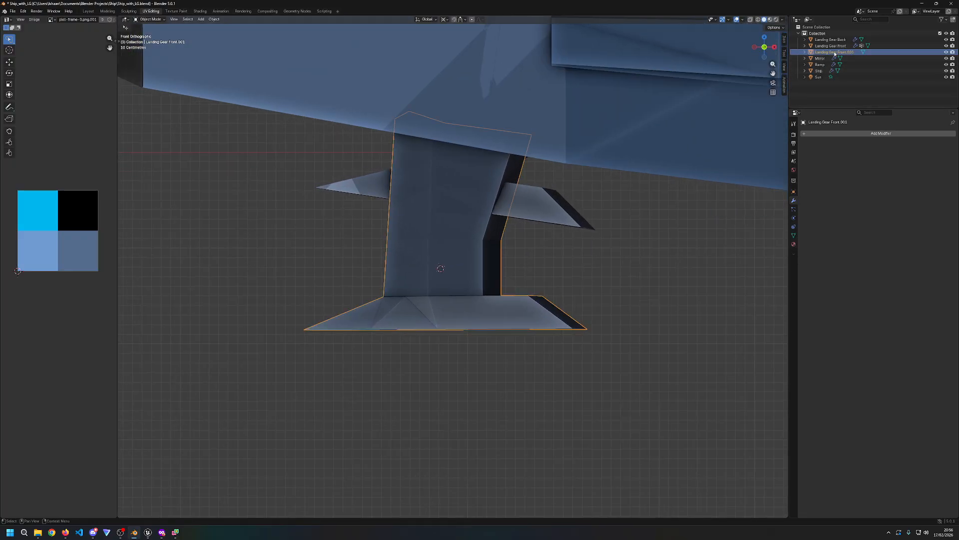
left_click(846, 132)
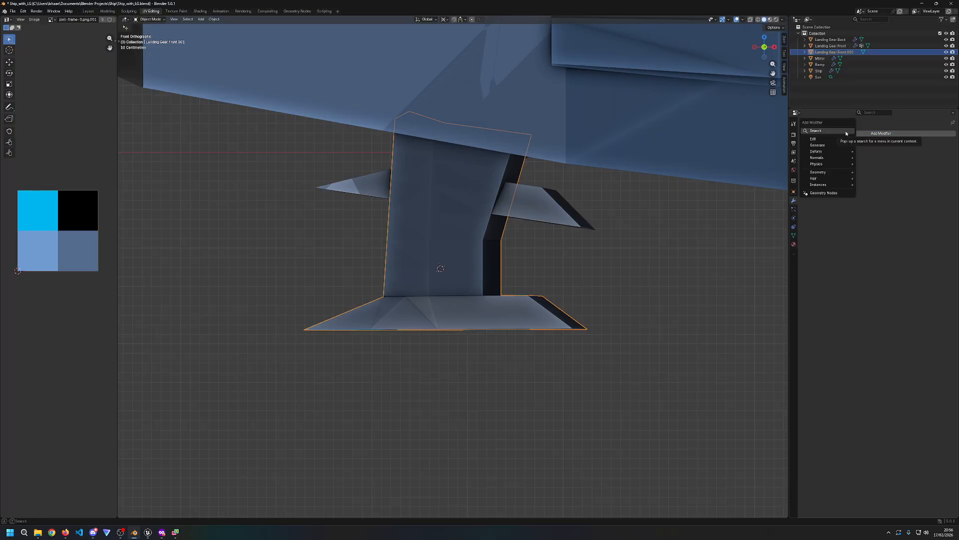
type("arm")
key("Return")
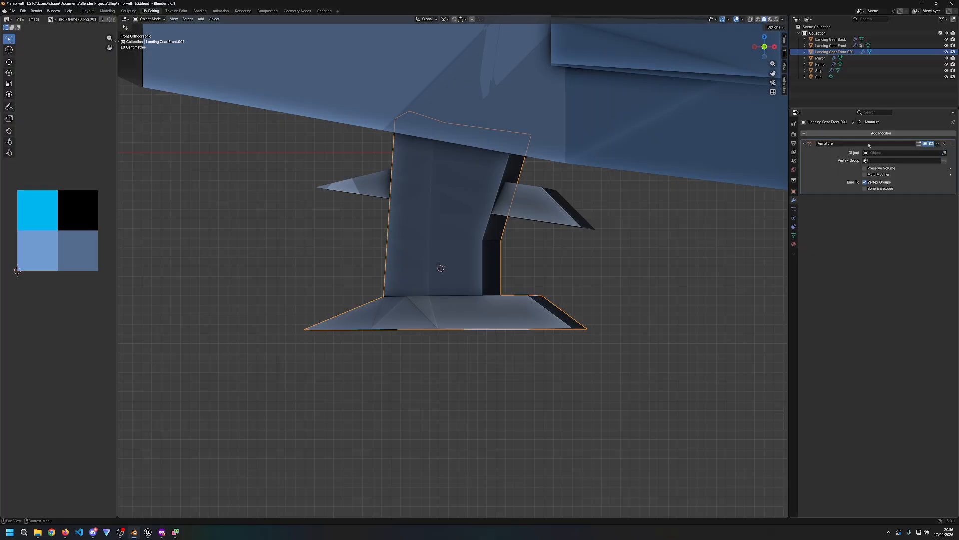
left_click(876, 161)
key("Escape")
Step: Add an armature at the 3D cursor and examine its placement in wireframe shading
left_click(201, 19)
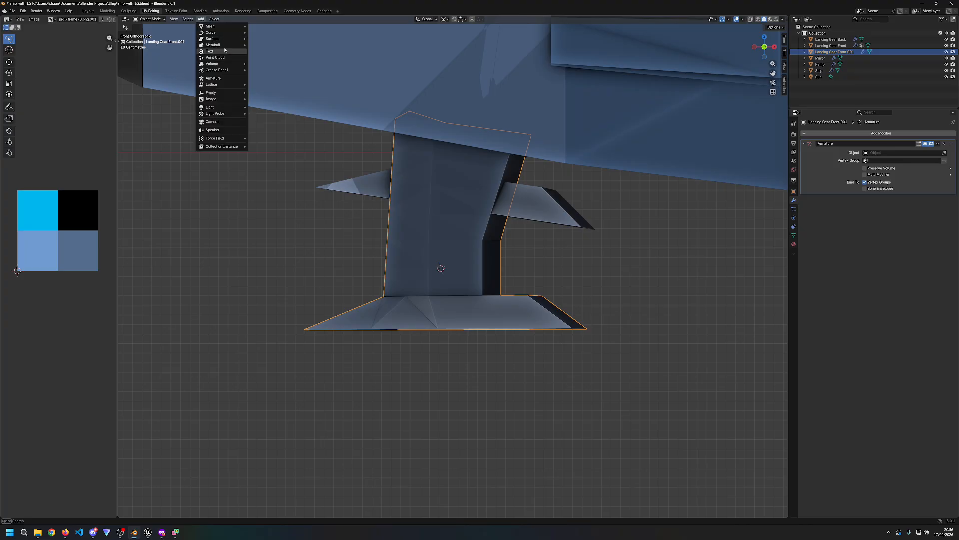
left_click(226, 79)
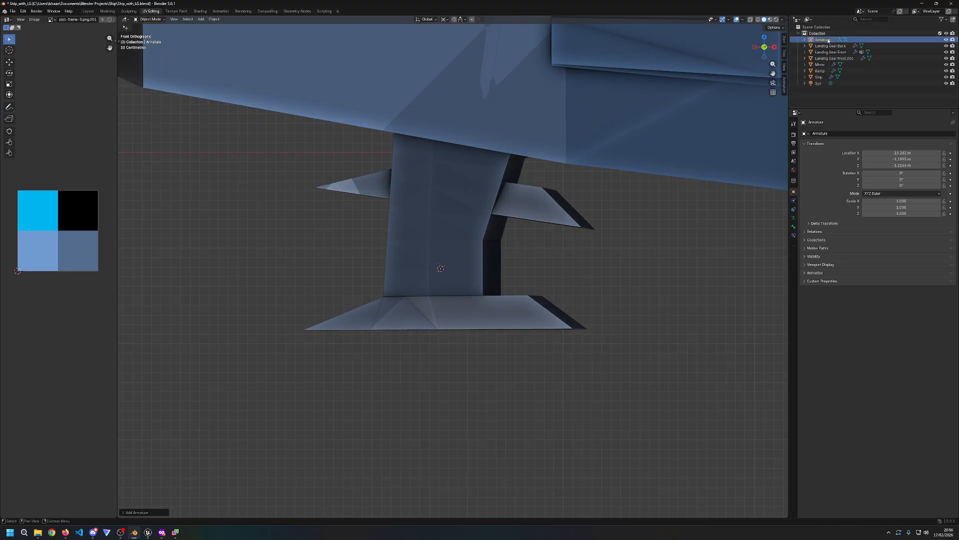
key("shift+z")
mouse_move(392, 272)
middle_mouse_down()
mouse_move(525, 274)
mouse_move(571, 295)
mouse_move(683, 294)
mouse_move(539, 270)
middle_mouse_up()
scroll(528, 280, "down", 2)
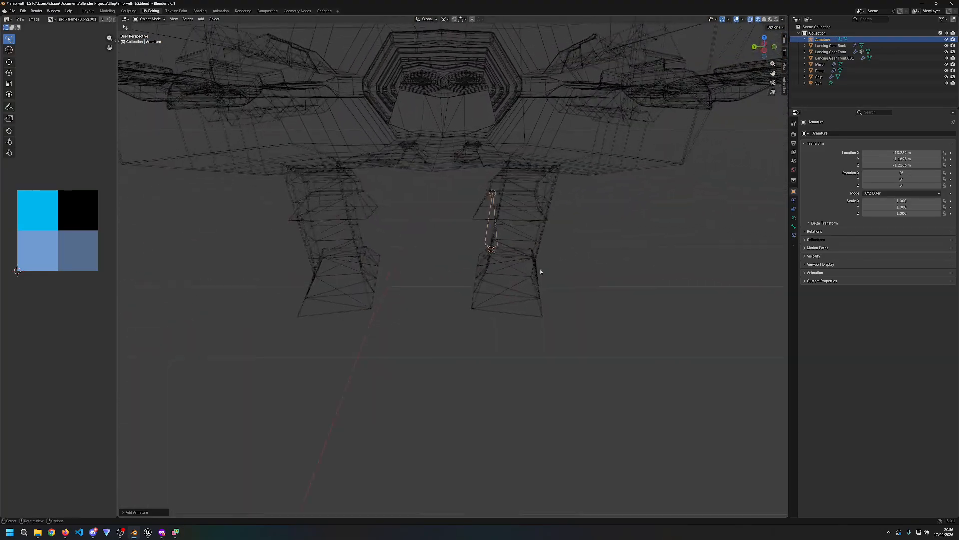
scroll(539, 270, "up", 7)
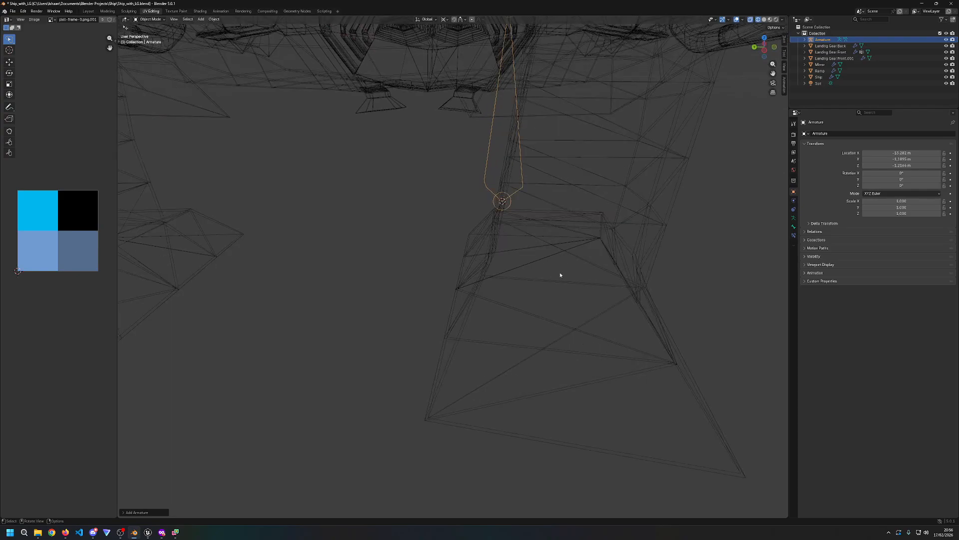
Step: Move the armature along Y and X so its bone sits inside the landing gear leg
key("g")
key("z")
key("Escape")
key("g")
key("x")
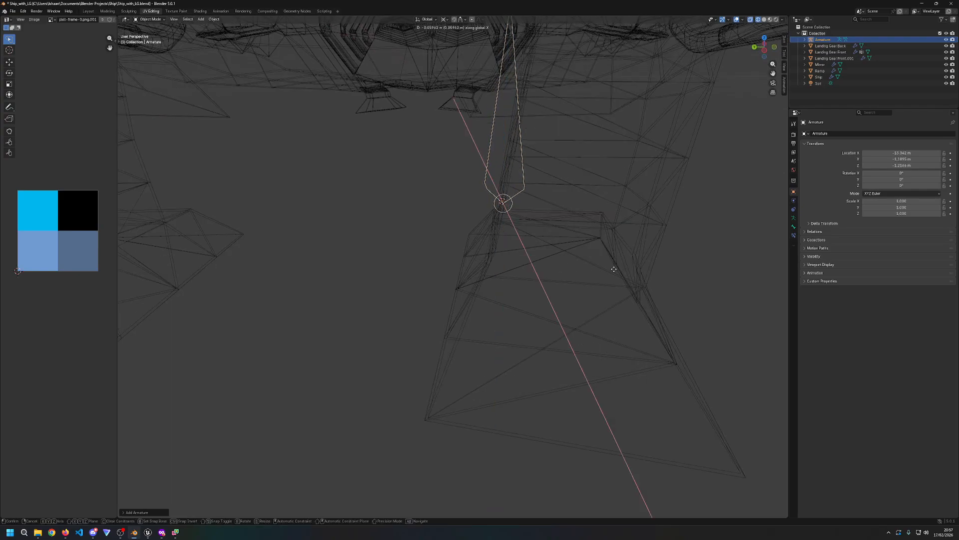
key("y")
left_click(675, 268)
middle_click_drag(679, 268, 627, 277)
key("g")
key("x")
left_click(618, 278)
Step: Return to solid shading with X-ray turned on and clear the object selection
key("z")
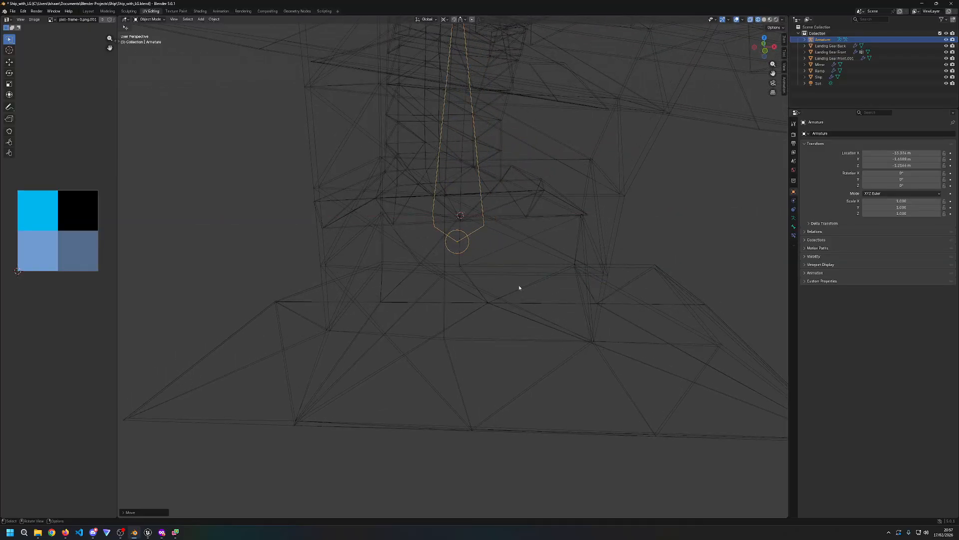
key("z")
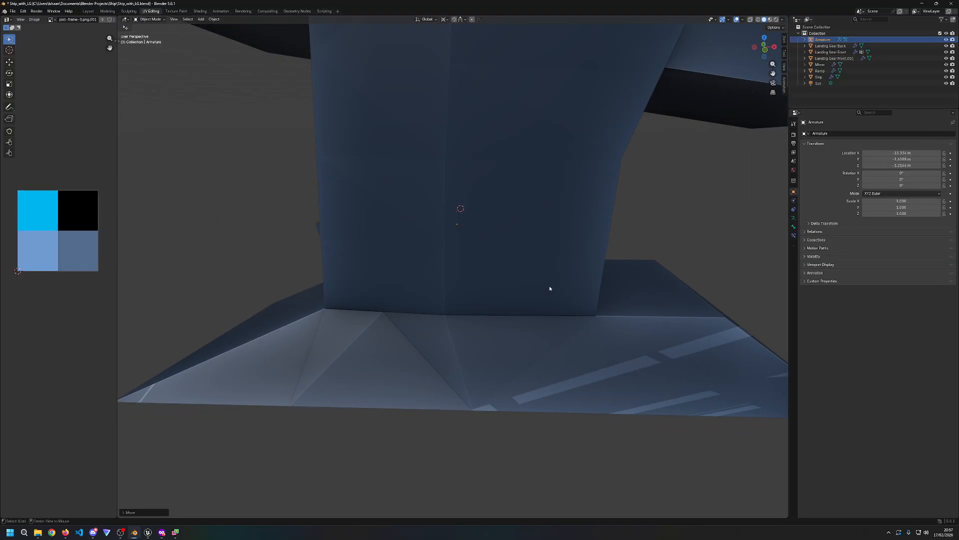
key("alt+z")
left_click(508, 294)
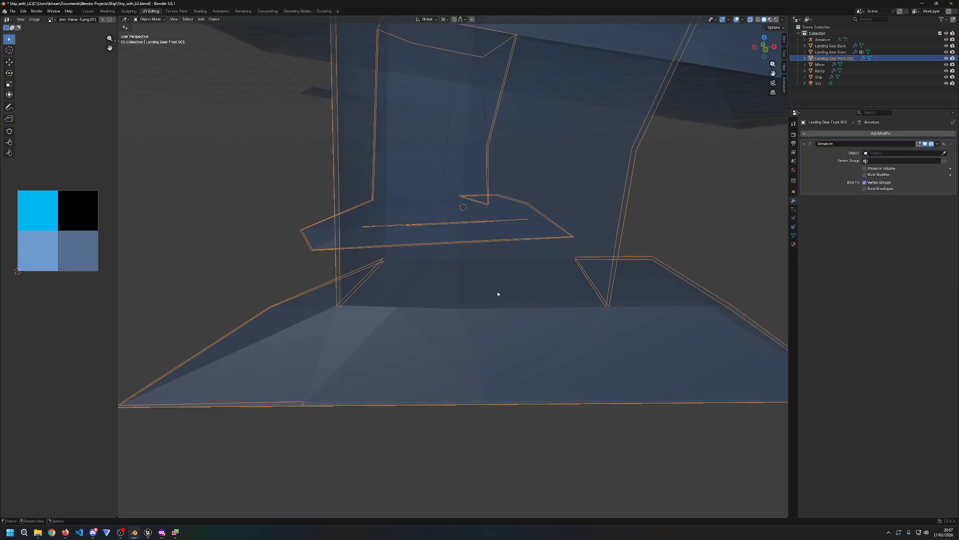
left_click(707, 231)
left_click(469, 220)
left_click(722, 182)
middle_click_drag(722, 182, 450, 145)
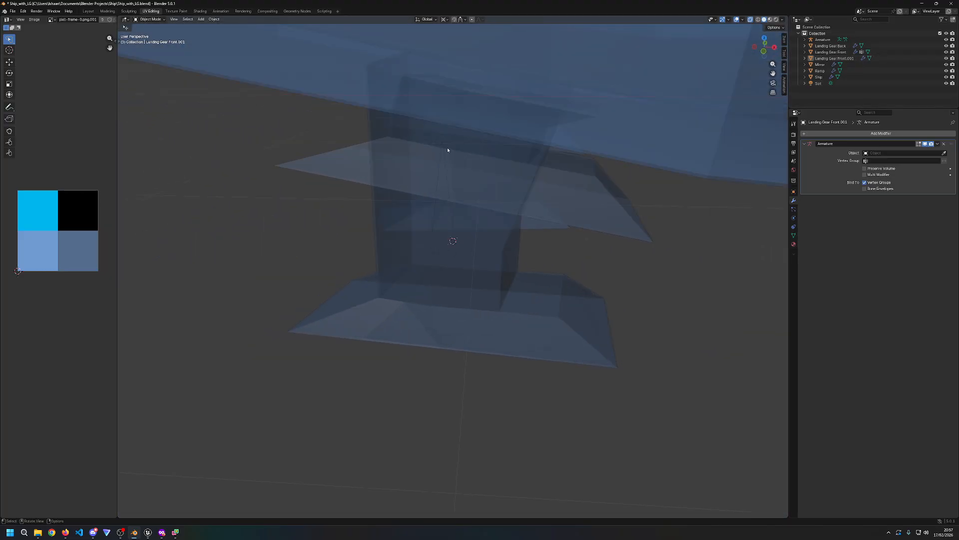
left_click(446, 149)
Step: Scale the armature along Z to about 1.47 so it reaches up the landing gear leg
left_click(823, 40)
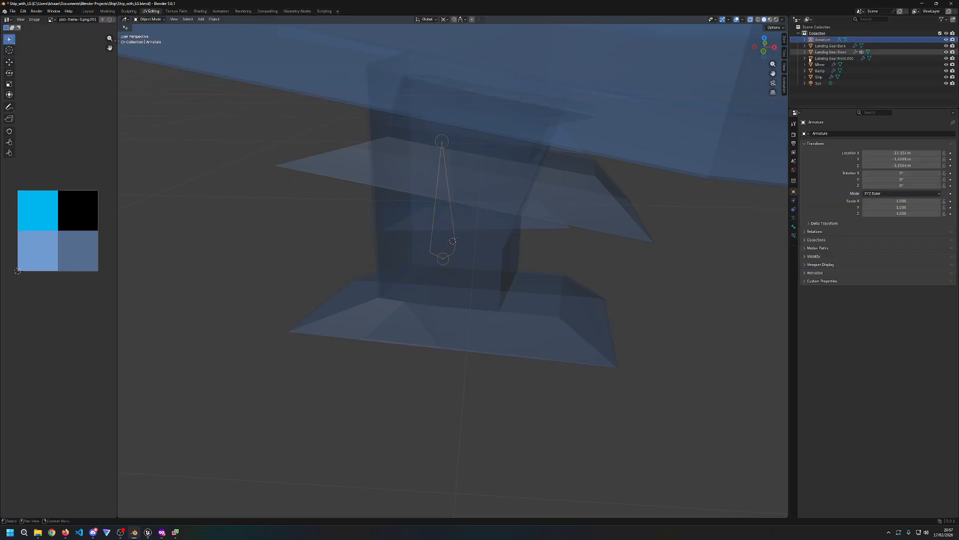
key("s")
key("z")
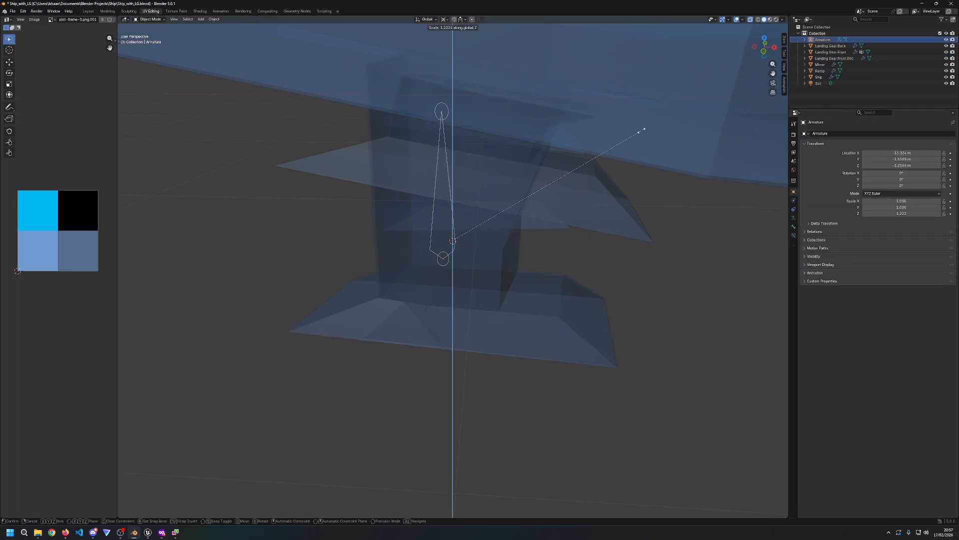
left_click(662, 80)
Step: In wireframe shading, tilt the armature about Y and X to follow the slant of the landing gear leg
mouse_move(662, 79)
middle_mouse_down()
mouse_move(594, 213)
mouse_move(625, 208)
mouse_move(617, 216)
mouse_move(590, 208)
middle_mouse_up()
key("z")
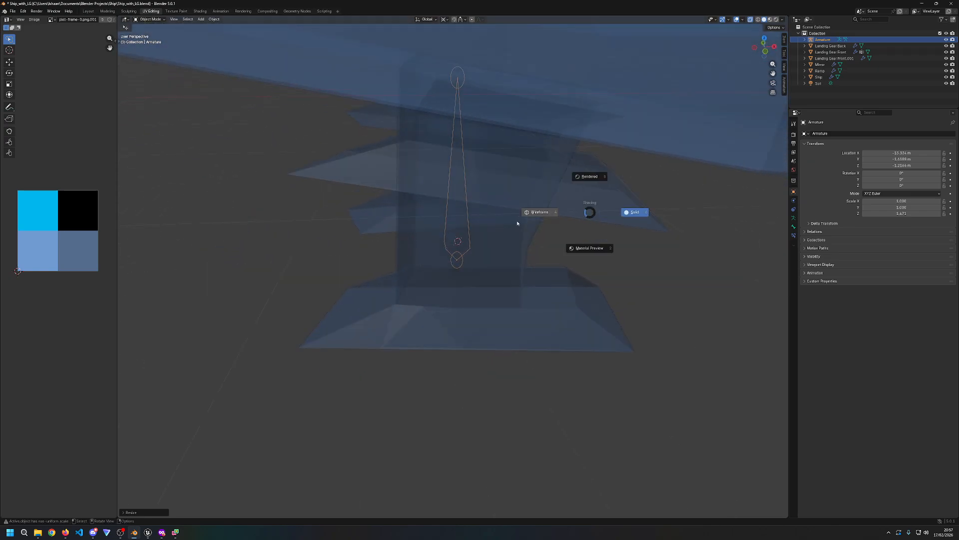
left_click(519, 223)
mouse_move(518, 223)
middle_mouse_down()
mouse_move(541, 228)
mouse_move(538, 242)
mouse_move(525, 235)
mouse_move(544, 249)
mouse_move(530, 254)
middle_mouse_up()
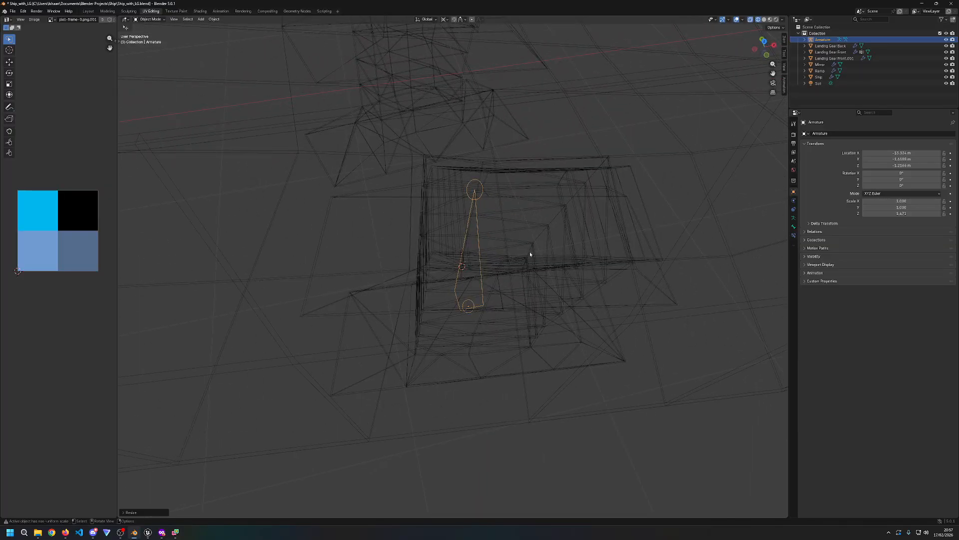
key("r")
key("y")
mouse_move(575, 265)
middle_mouse_down()
mouse_move(542, 272)
mouse_move(583, 280)
middle_mouse_up()
key("x")
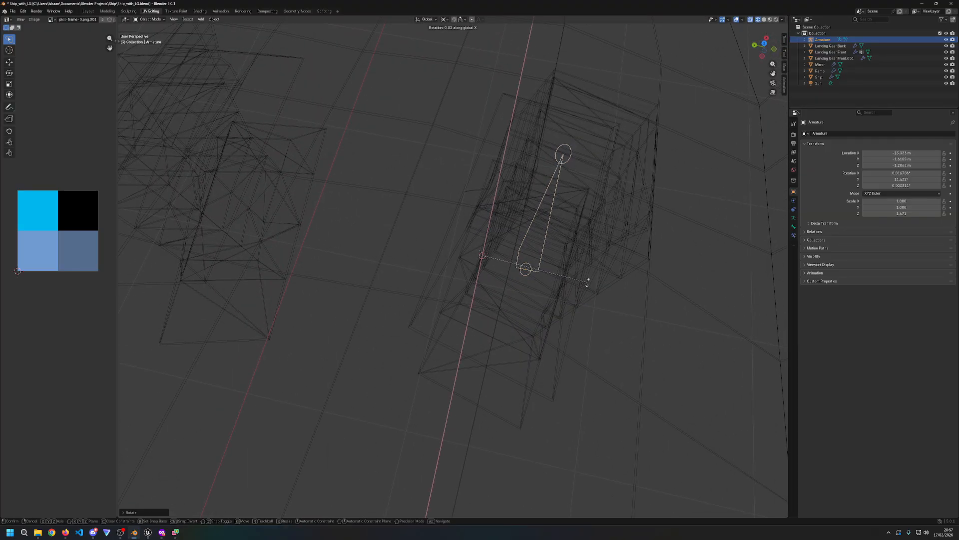
middle_click_drag(523, 268, 479, 302)
key("r")
key("x")
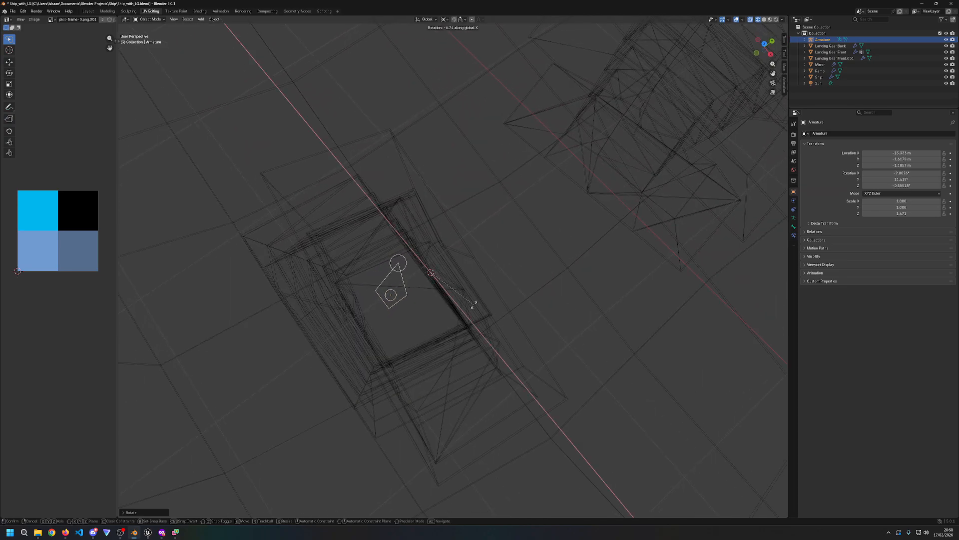
left_click(483, 303)
Step: In solid shading, enter armature Edit Mode and subdivide the bone twice into a chain of four bones
mouse_move(446, 345)
middle_mouse_down()
mouse_move(488, 343)
mouse_move(441, 338)
mouse_move(444, 324)
mouse_move(499, 328)
mouse_move(516, 319)
mouse_move(570, 353)
mouse_move(550, 366)
mouse_move(514, 350)
mouse_move(506, 317)
mouse_move(523, 317)
mouse_move(505, 299)
mouse_move(514, 315)
middle_mouse_up()
key("z")
key("z")
key("Tab")
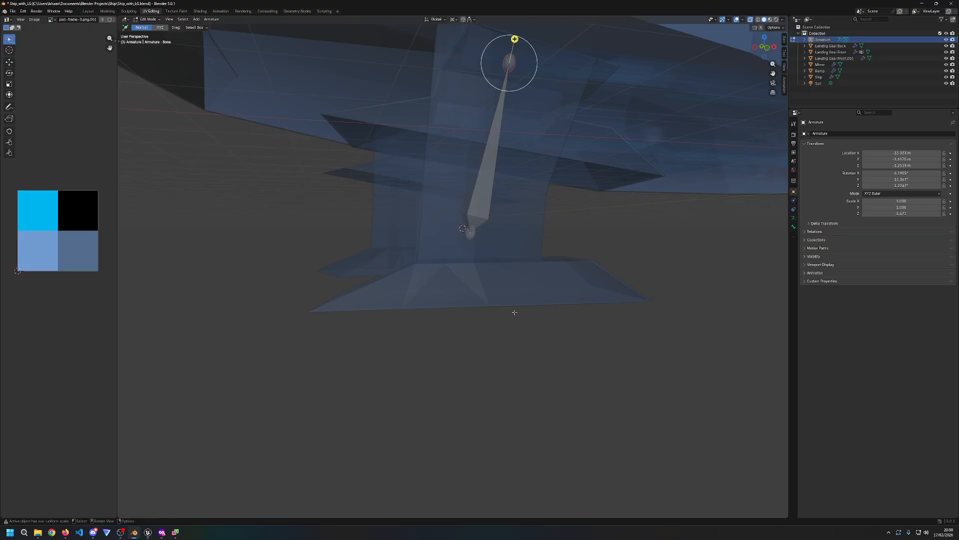
left_click(470, 182)
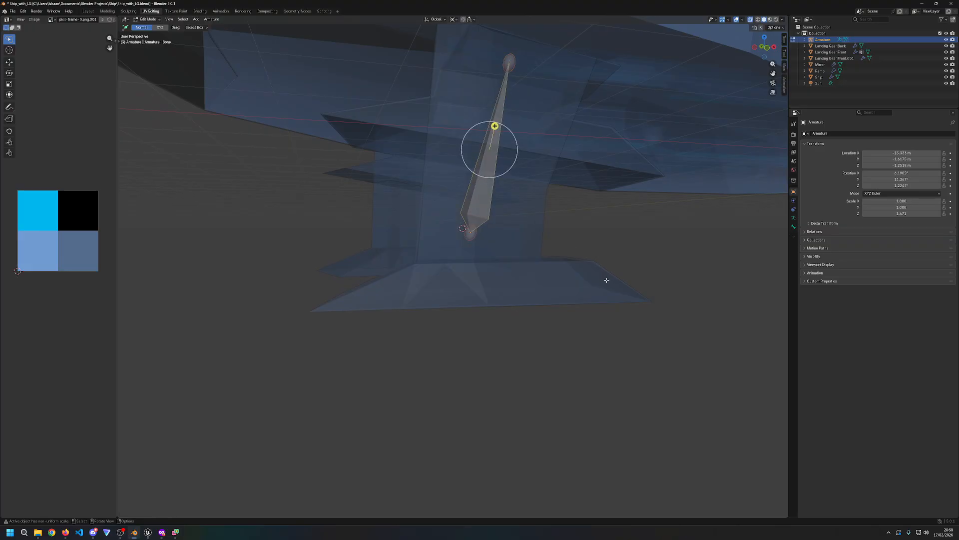
right_click(485, 201)
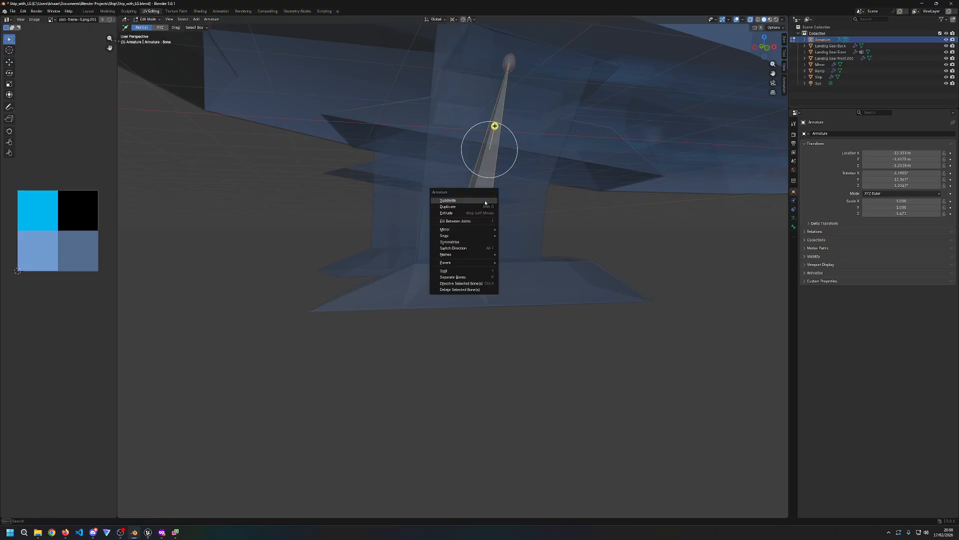
left_click(485, 198)
right_click(483, 200)
left_click(483, 199)
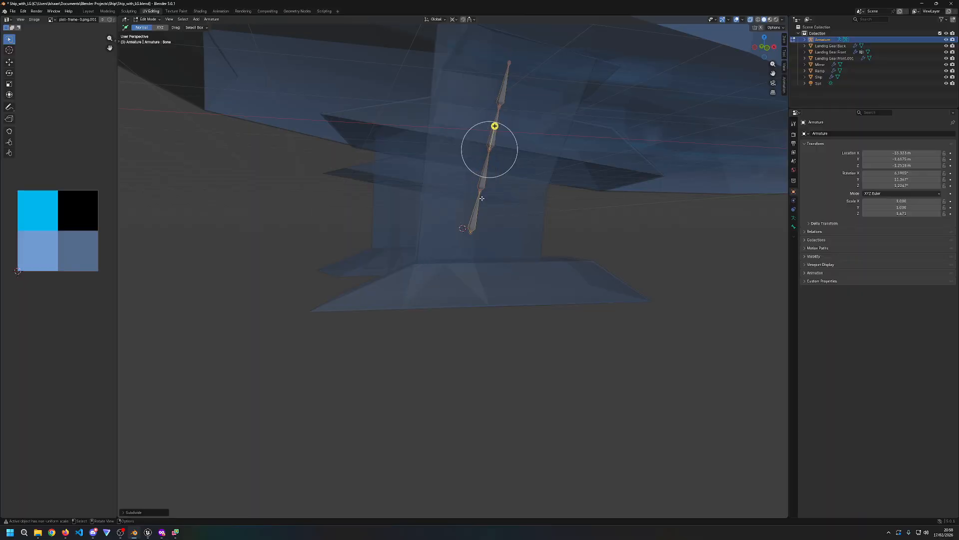
left_click(459, 350)
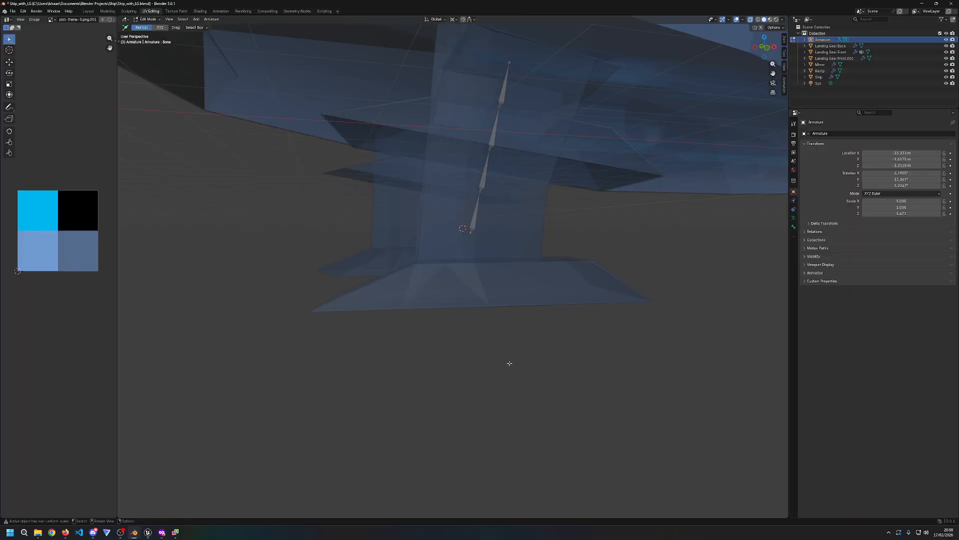
Step: Extrude a new bone along negative X from the lowest joint of the leg's bone chain
mouse_move(521, 354)
middle_mouse_down()
mouse_move(552, 366)
mouse_move(518, 370)
mouse_move(501, 392)
mouse_move(533, 355)
mouse_move(524, 362)
middle_mouse_up()
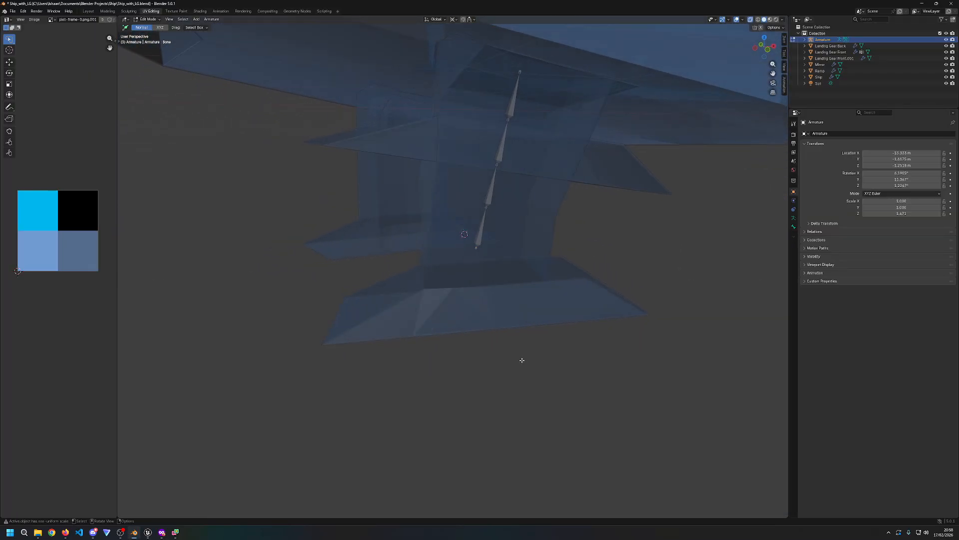
left_click(477, 250)
middle_click_drag(501, 252, 385, 334)
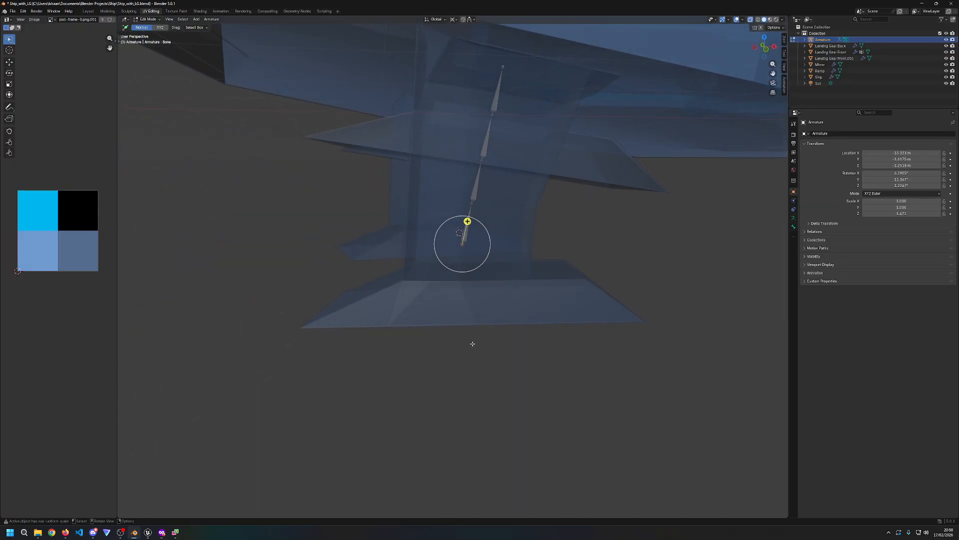
key("e")
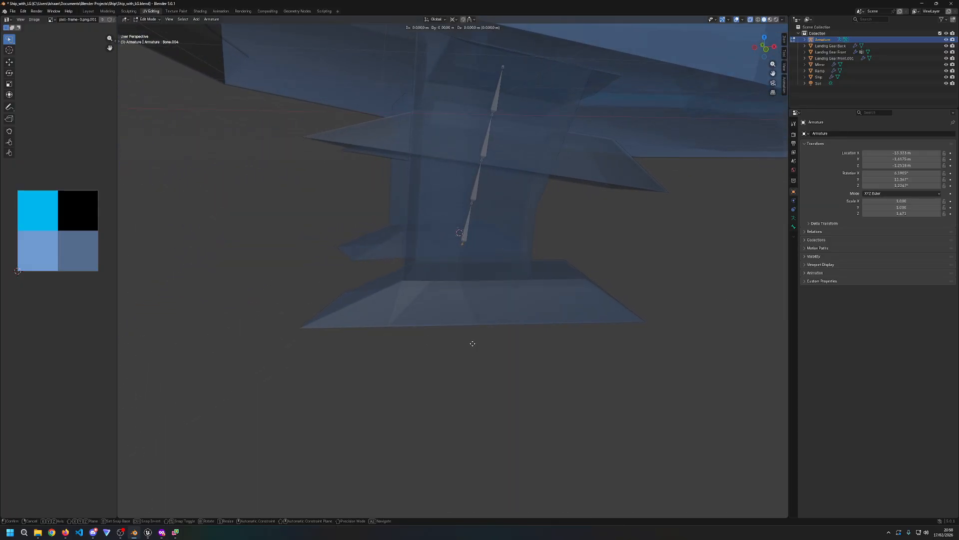
key("x")
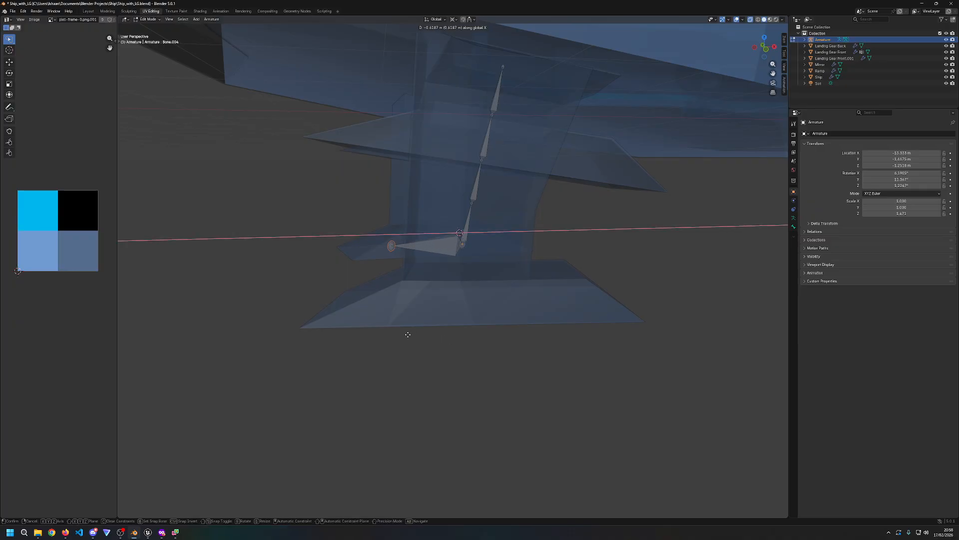
left_click(400, 340)
middle_click_drag(399, 342, 452, 367)
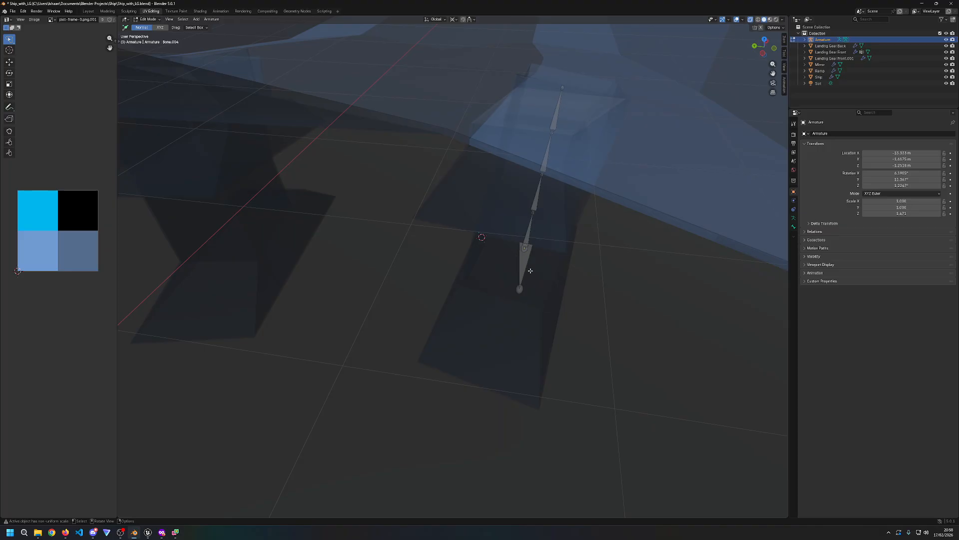
middle_click_drag(522, 288, 563, 354)
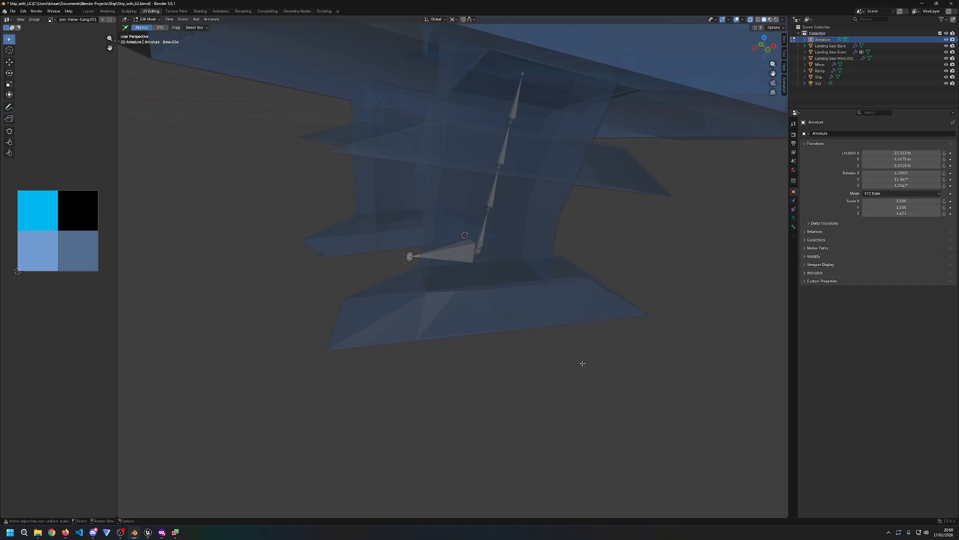
Step: Select the extruded bone at the foot of the landing gear
mouse_move(586, 362)
middle_mouse_down()
mouse_move(571, 377)
mouse_move(581, 373)
middle_mouse_up()
left_click(514, 267)
middle_click_drag(627, 345, 631, 346)
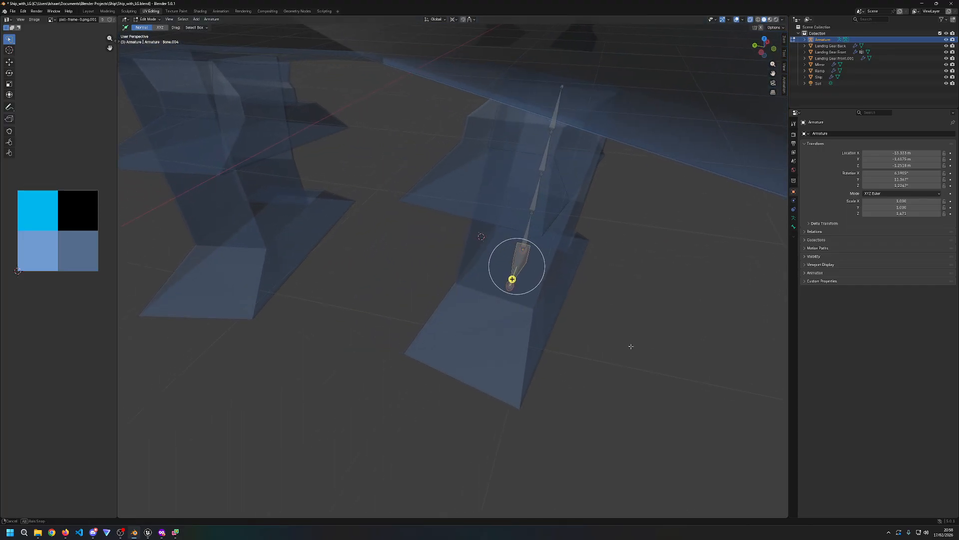
key("r")
key("z")
key("x")
right_click(621, 354)
key("r")
key("y")
right_click(610, 345)
Step: Rotate the foot bone about Z in small adjustments to line it up with the landing gear foot
key("r")
key("z")
left_click(584, 343)
middle_click_drag(583, 343, 608, 351)
key("r")
key("z")
left_click(639, 353)
middle_click_drag(554, 353, 636, 354)
key("r")
key("z")
left_click(625, 354)
key("r")
key("z")
right_click(643, 366)
key("r")
key("y")
right_click(625, 379)
Step: Select all the bones of the landing gear's leg chain and parent them to the active leg bone
middle_click_drag(625, 379, 511, 388)
right_click(414, 259)
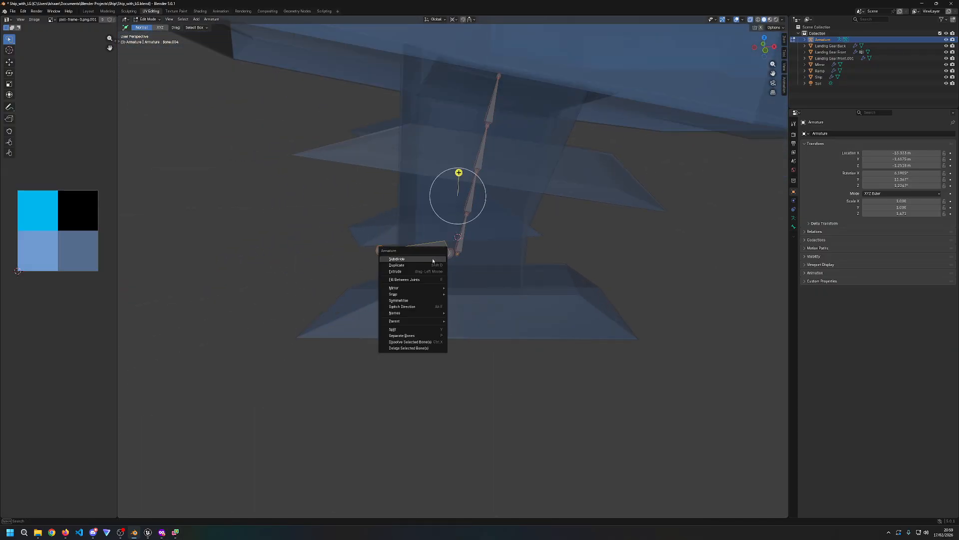
mouse_move(413, 321)
left_click_drag(510, 268, 458, 78)
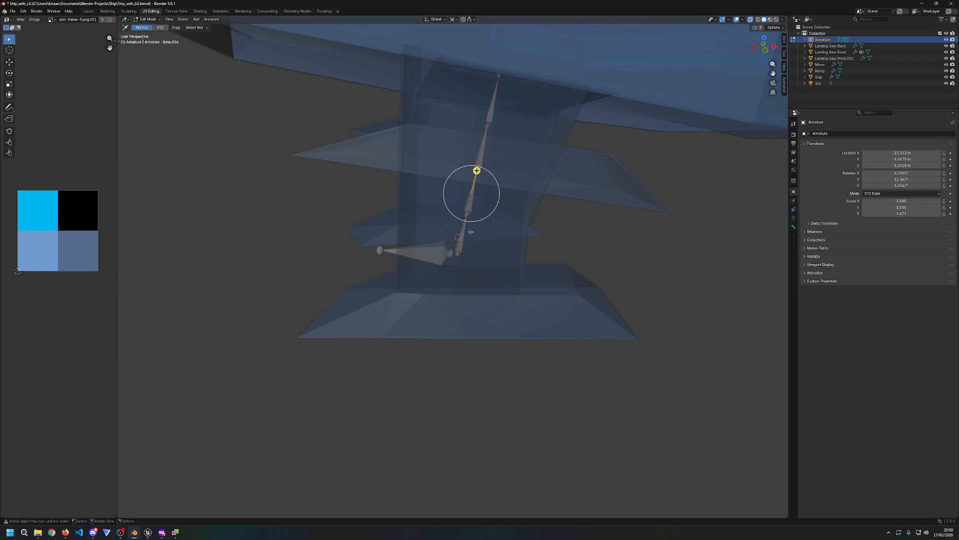
left_click(461, 236)
left_click_drag(516, 248, 461, 71, "shift")
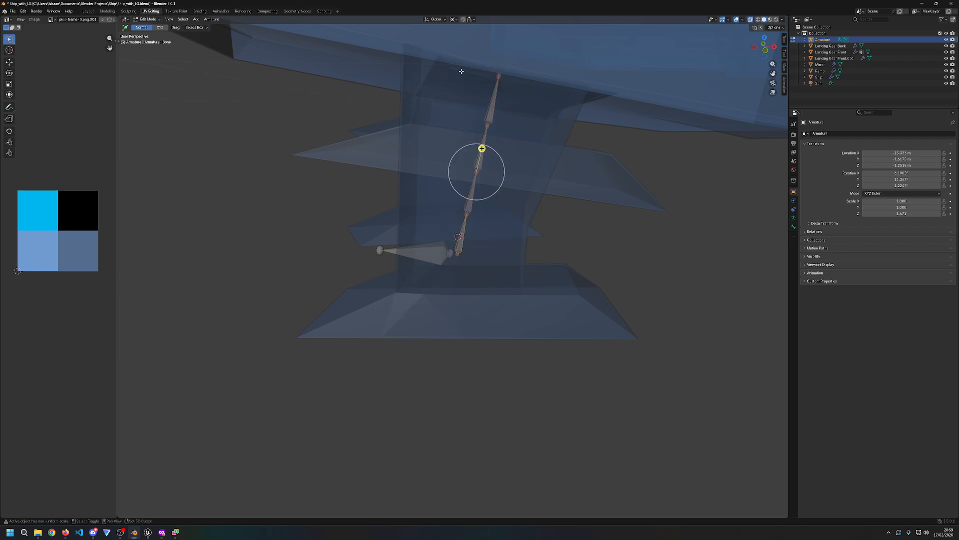
right_click(460, 248)
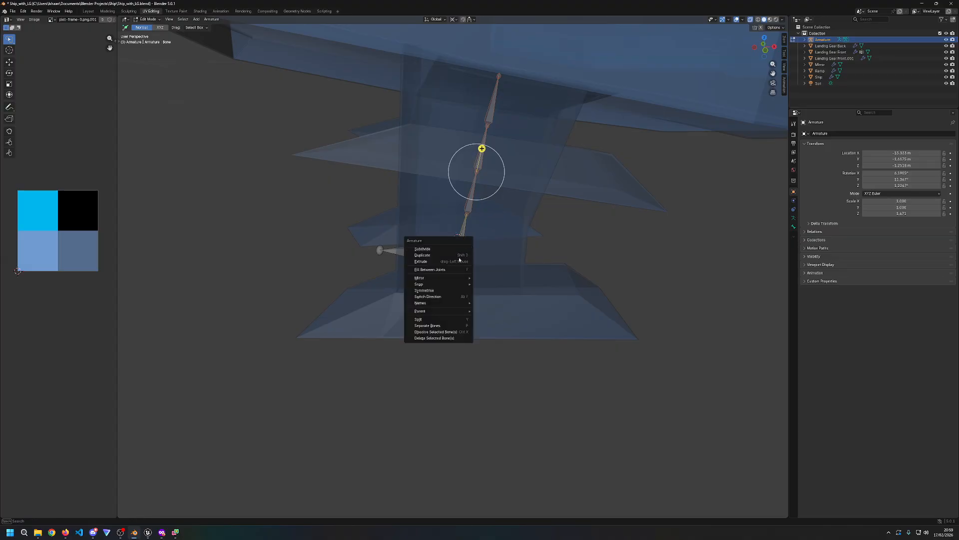
left_click(482, 312)
left_click(482, 310)
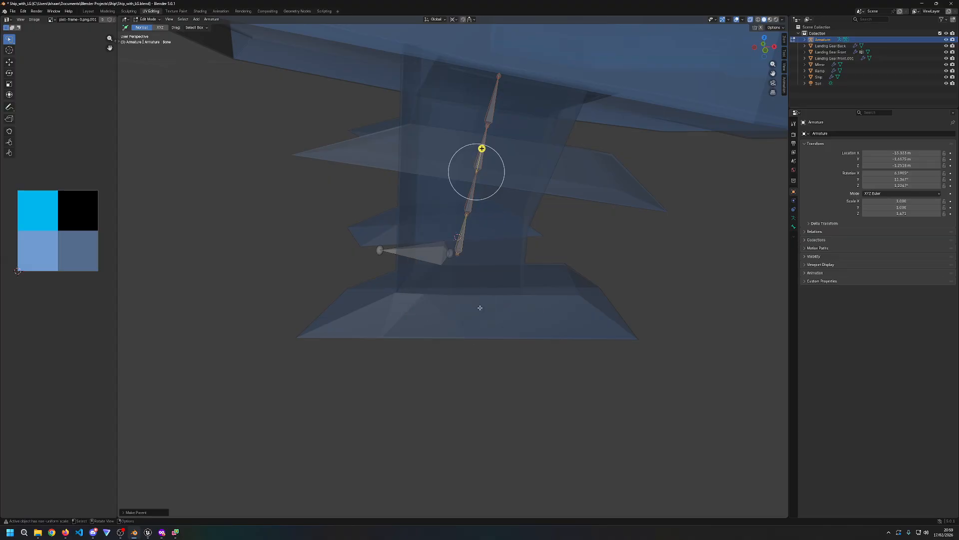
Step: Select the lowest leg bone together with the foot bone and parent it to the foot bone
left_click(478, 360)
left_click(415, 250)
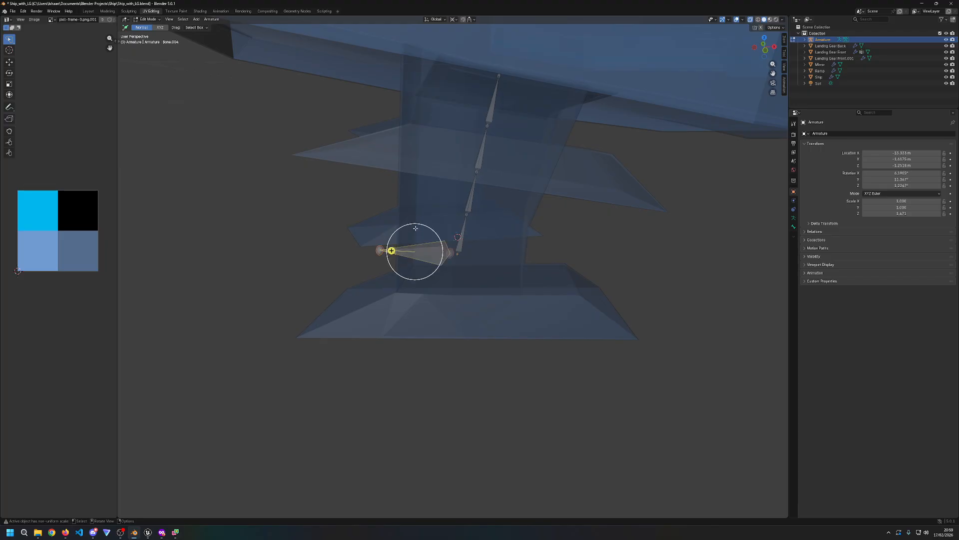
left_click(460, 244)
left_click(431, 251)
left_click(460, 245)
left_click(430, 251)
left_click(461, 244)
left_click(431, 252, "shift")
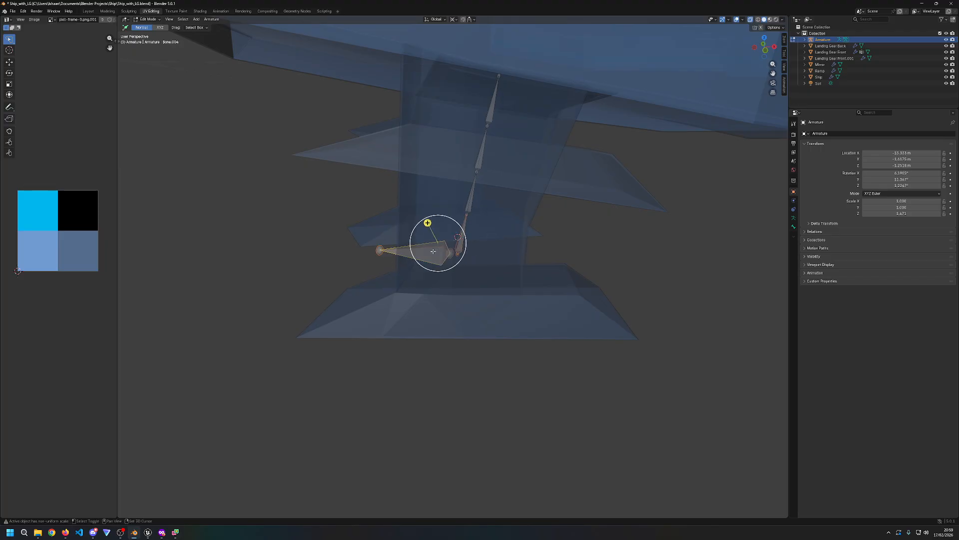
right_click(432, 253)
left_click(461, 251)
left_click(449, 258)
key("c")
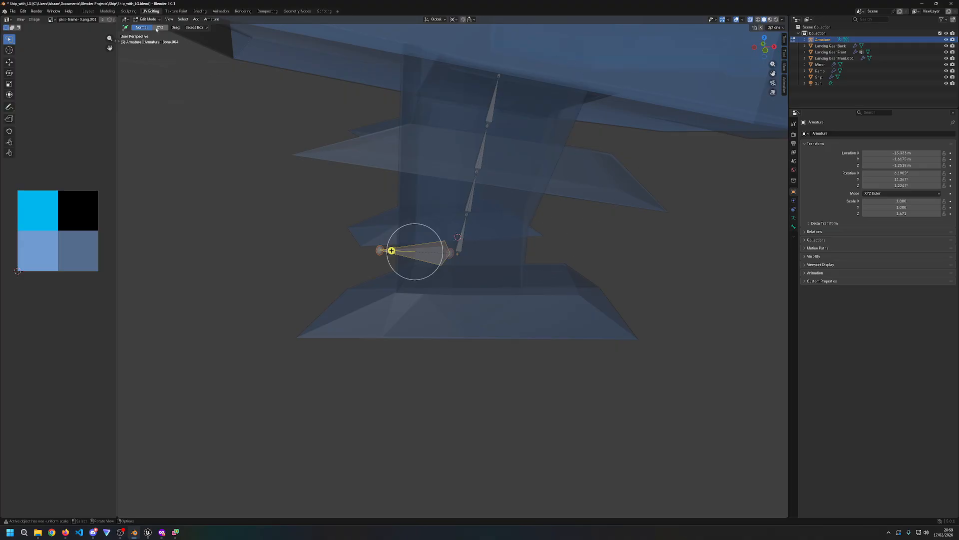
Step: Switch the armature to Pose Mode and test the bone links by moving the foot bone, then cancel the move
left_click(149, 19)
left_click(150, 39)
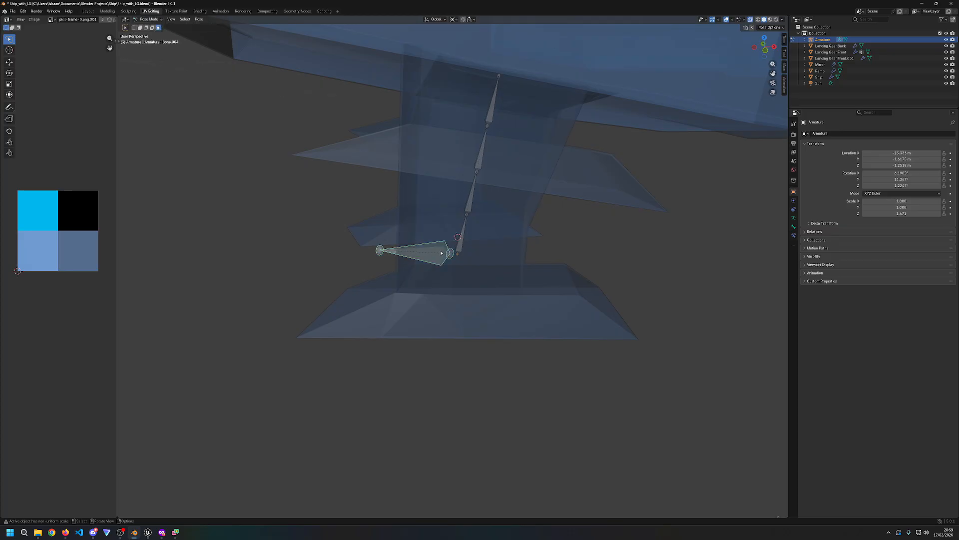
key("g")
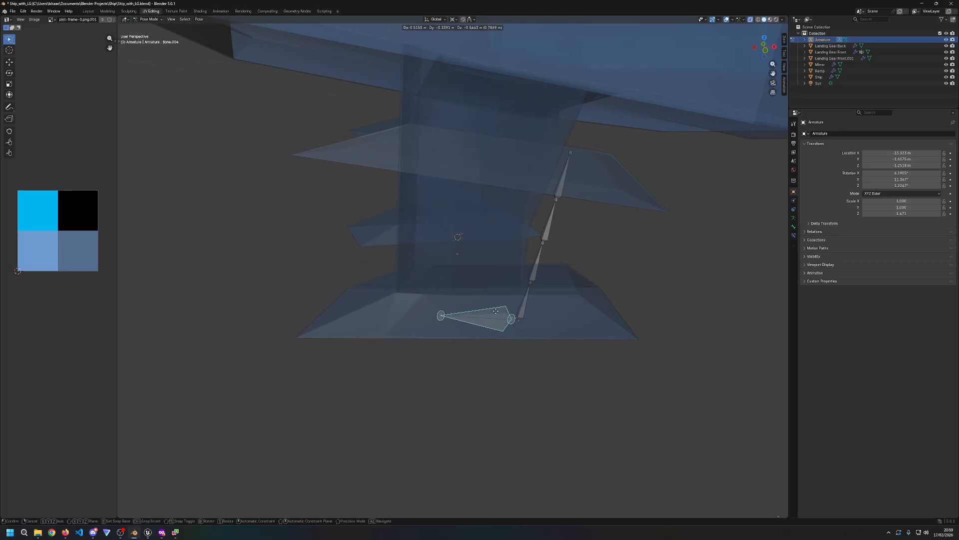
right_click(517, 333)
left_click(420, 369)
Step: Make the Landing Gear Front.001 mesh a child of the Armature object and expand the armature's hierarchy
middle_click_drag(420, 368, 508, 353)
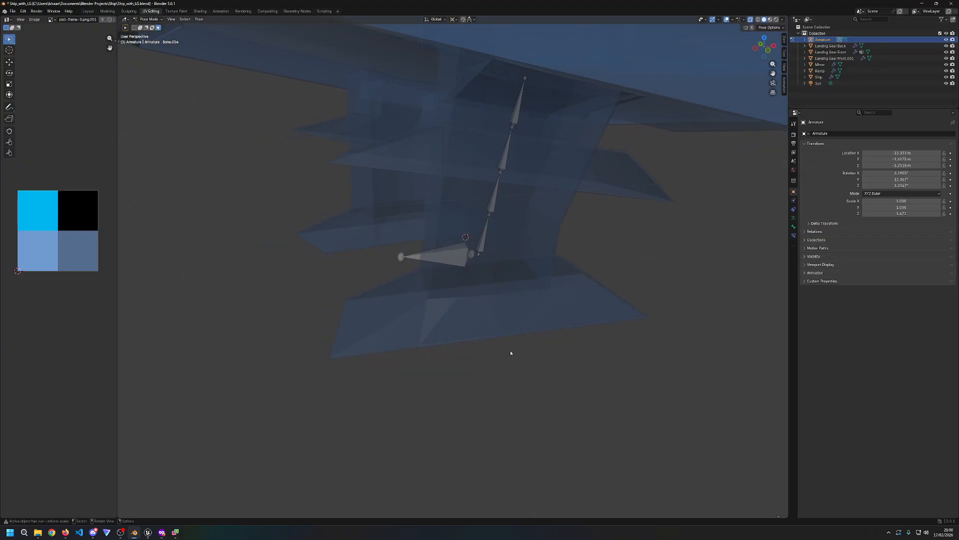
right_click(655, 292)
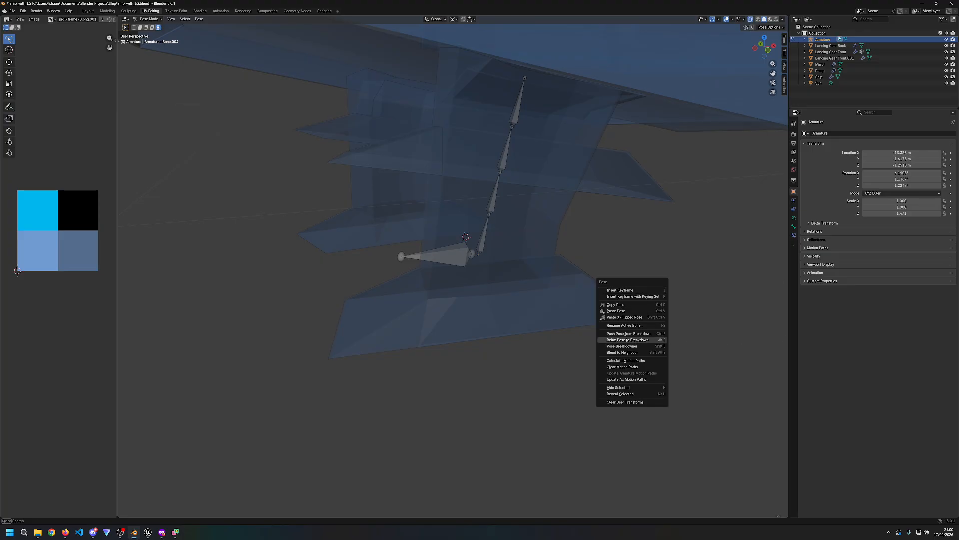
left_click(830, 58)
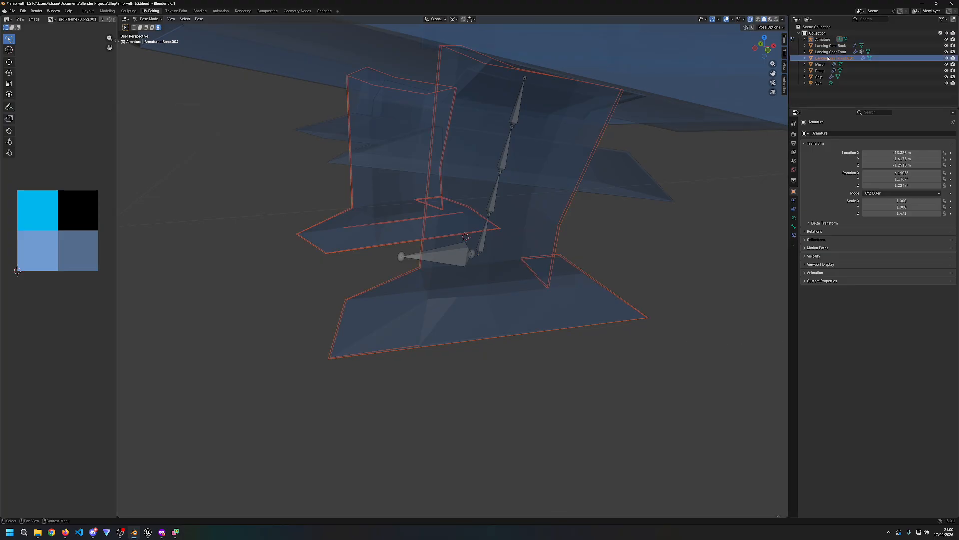
key("x")
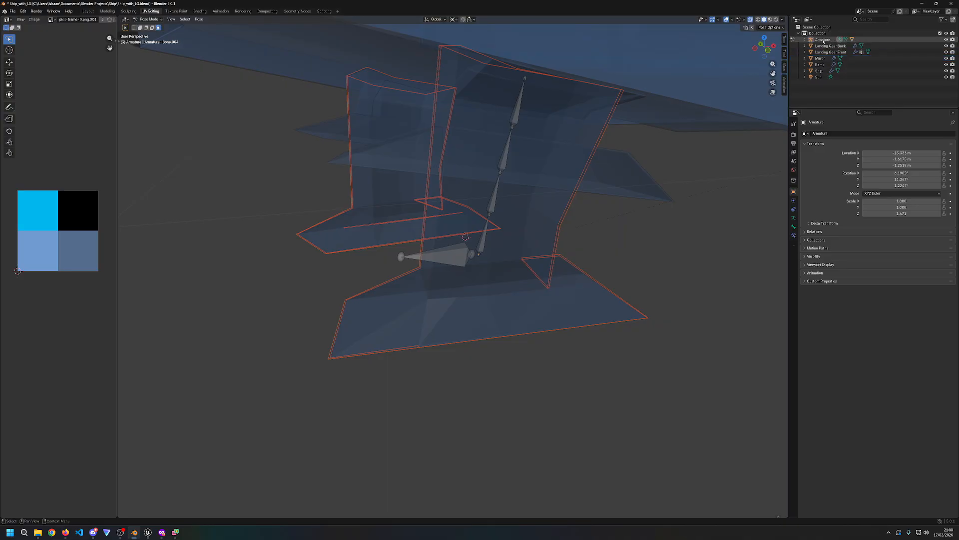
left_click(805, 40)
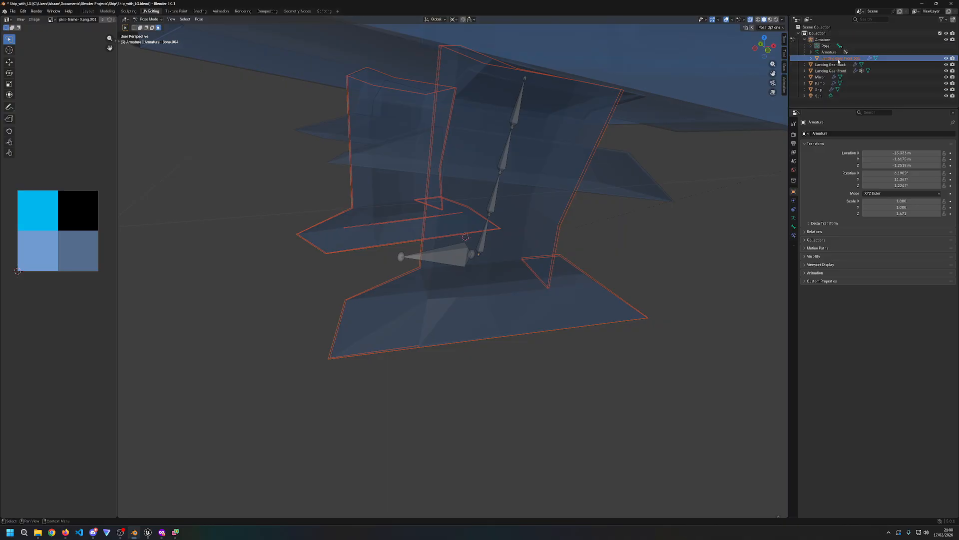
Step: Select Landing Gear Front.001 in Object Mode and set the object of its Armature modifier to Armature
left_click(793, 227)
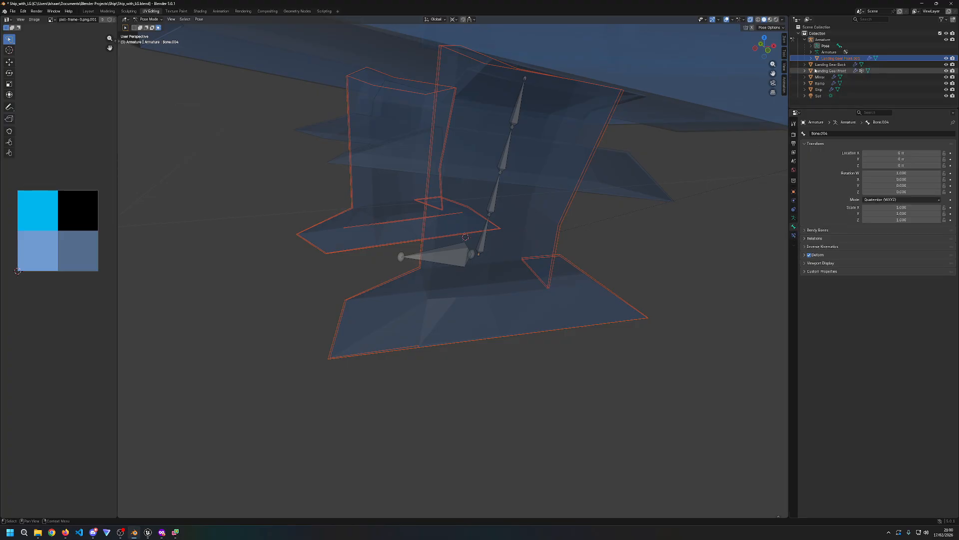
key("Tab")
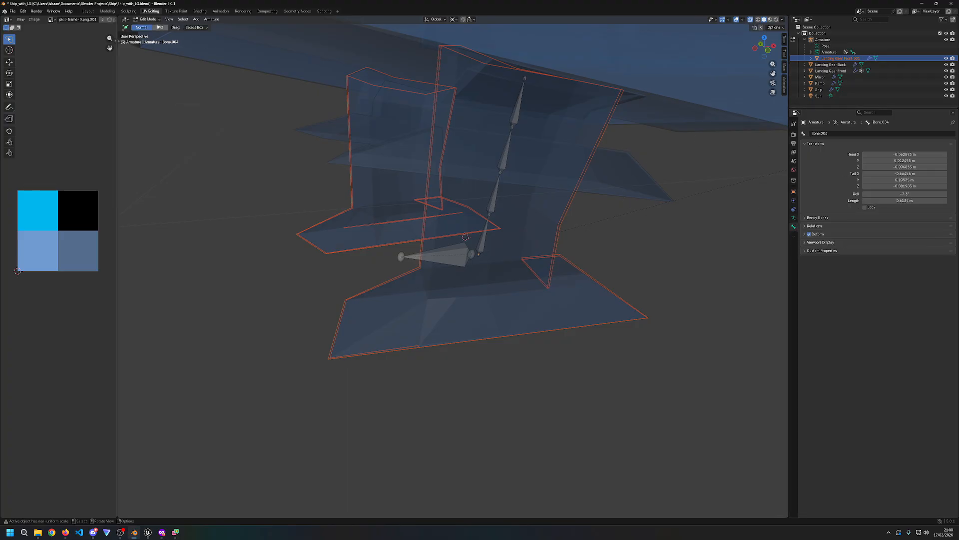
key("Tab")
left_click(829, 58)
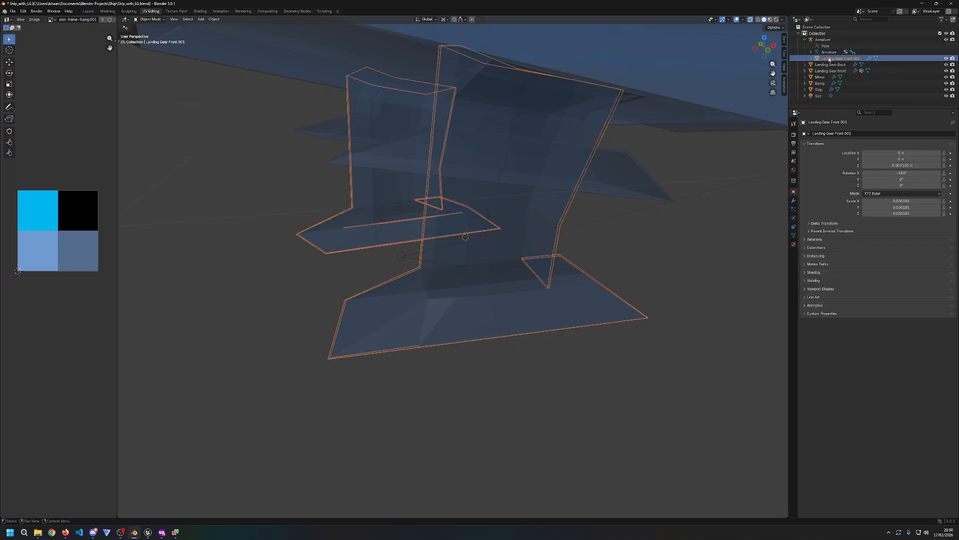
left_click(794, 200)
left_click(888, 161)
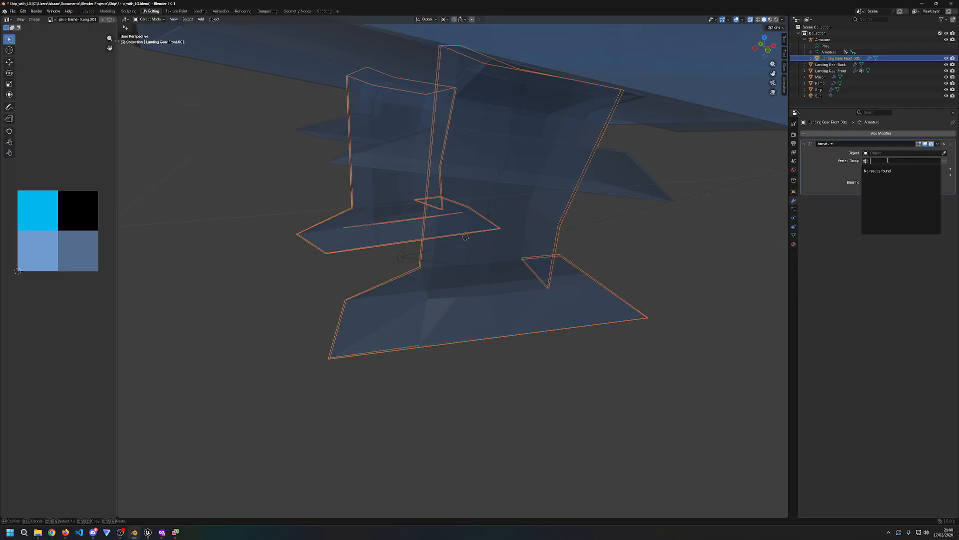
left_click(885, 152)
left_click(883, 169)
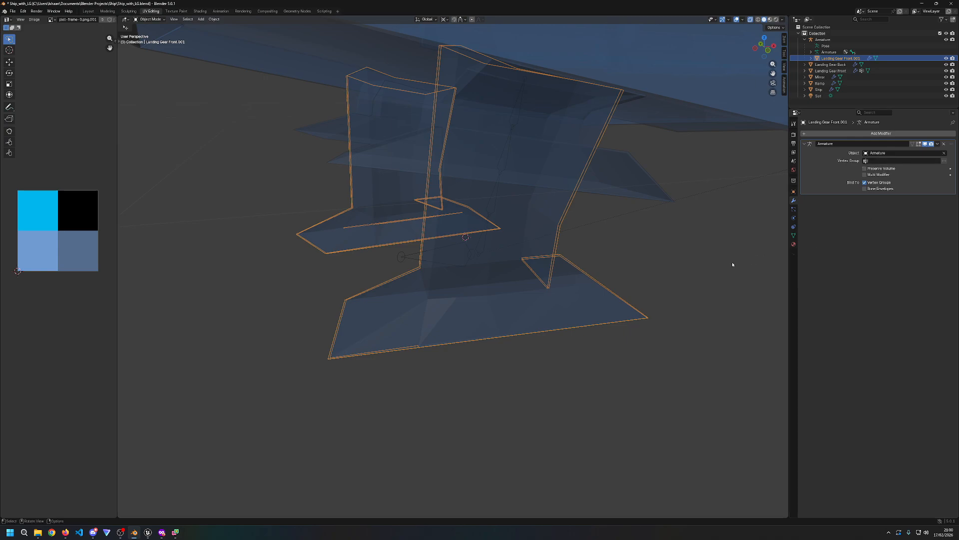
left_click(752, 239)
left_click(566, 225)
left_click(214, 19)
mouse_move(242, 183)
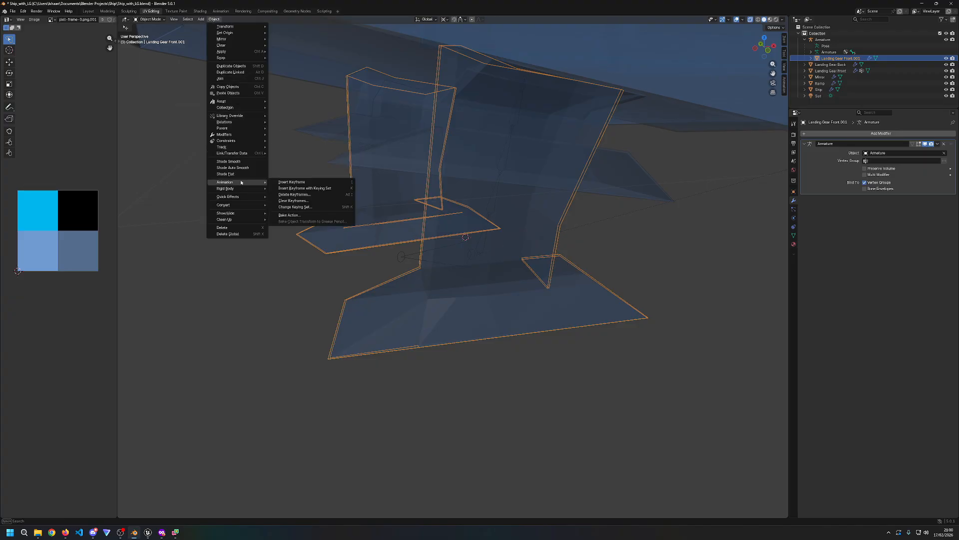
mouse_move(243, 53)
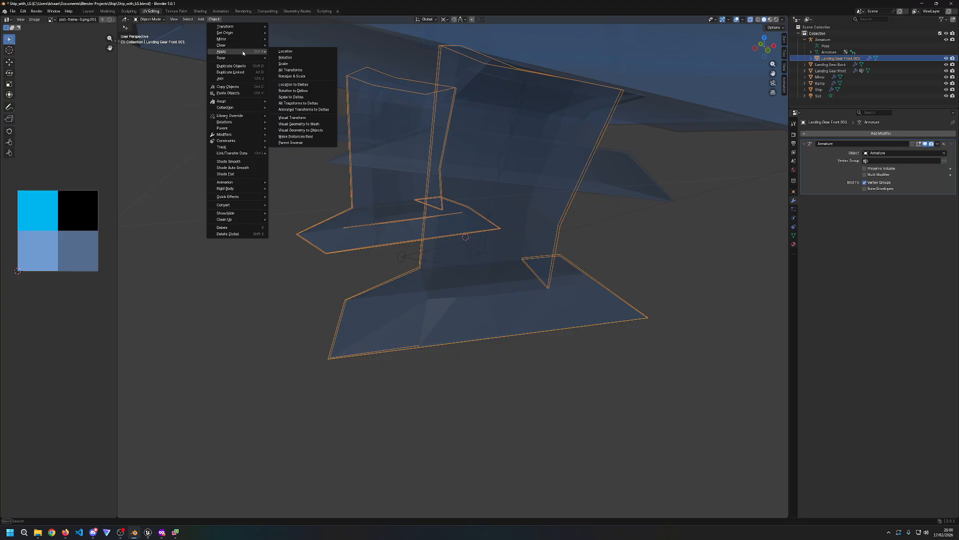
mouse_move(243, 115)
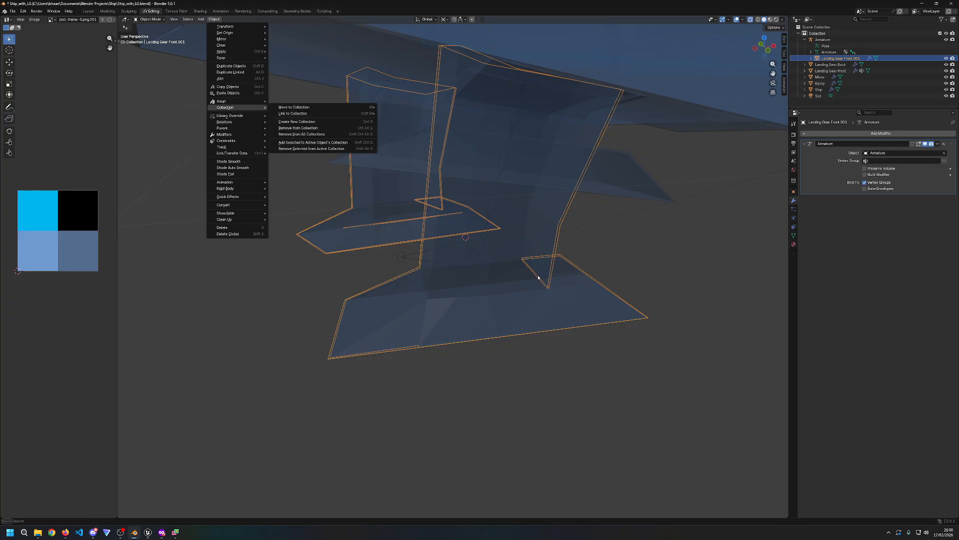
key("Escape")
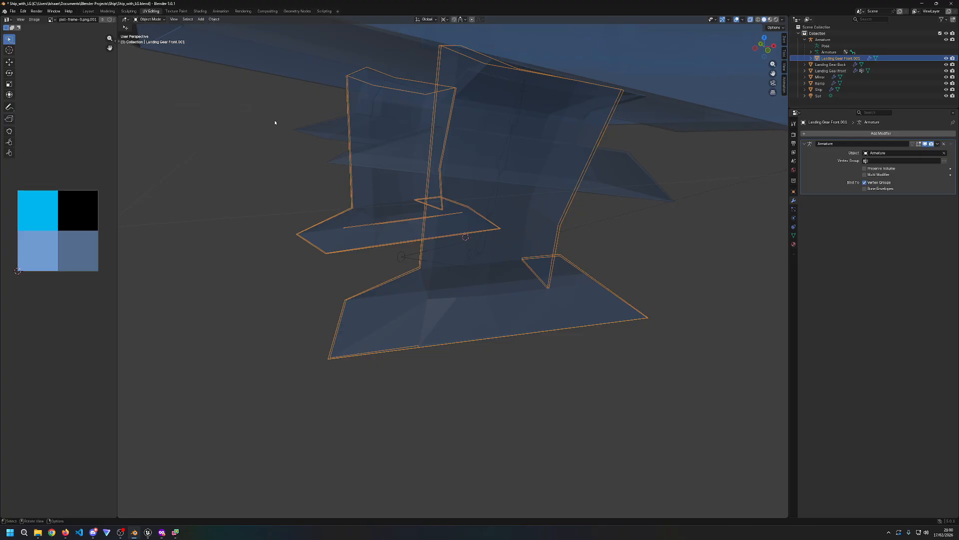
middle_click_drag(254, 93, 265, 214)
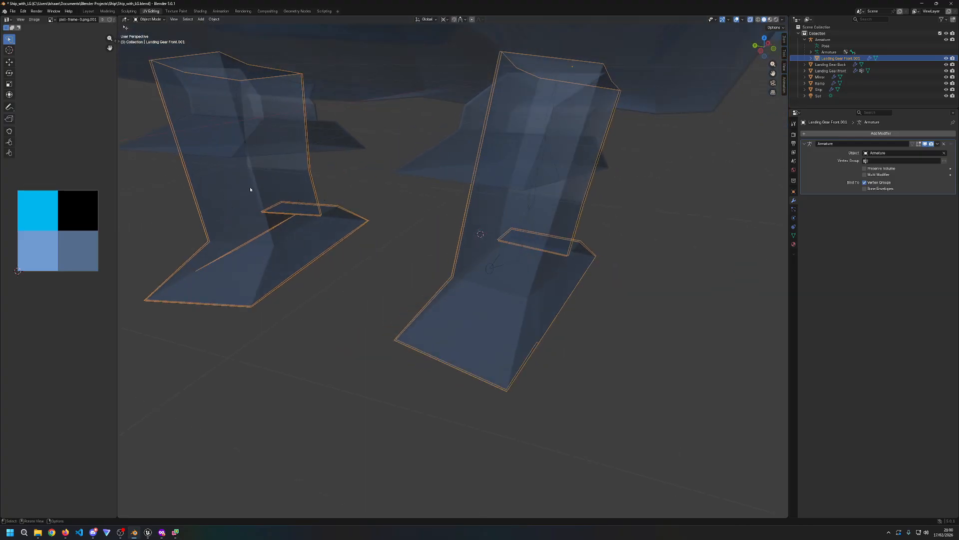
middle_click_drag(274, 201, 383, 234)
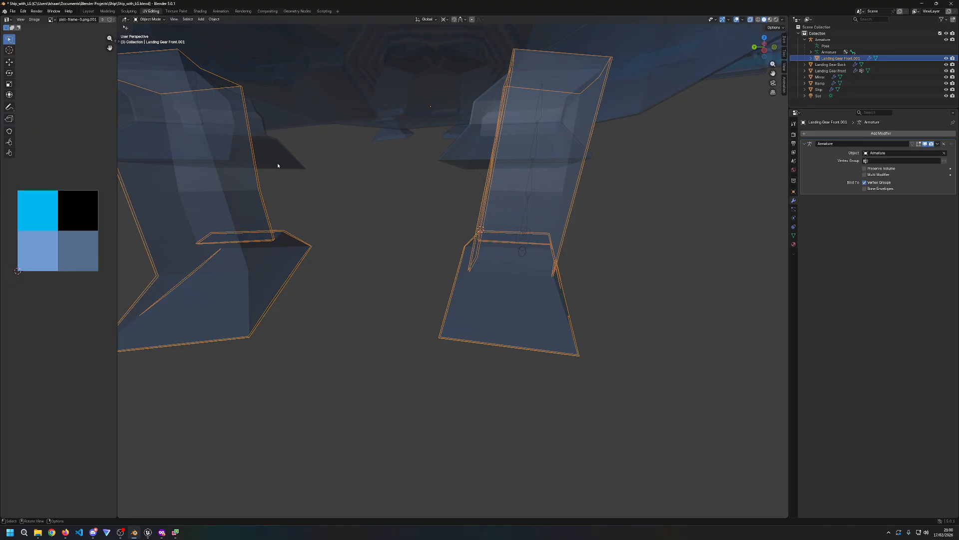
scroll(278, 165, "down", 3)
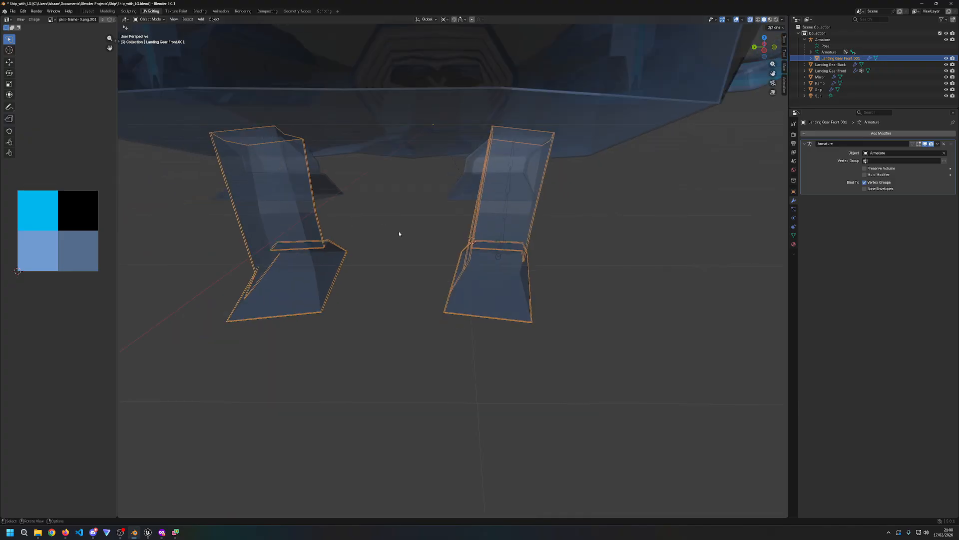
key("s")
key("z")
left_click(596, 269)
middle_click_drag(501, 207, 637, 261)
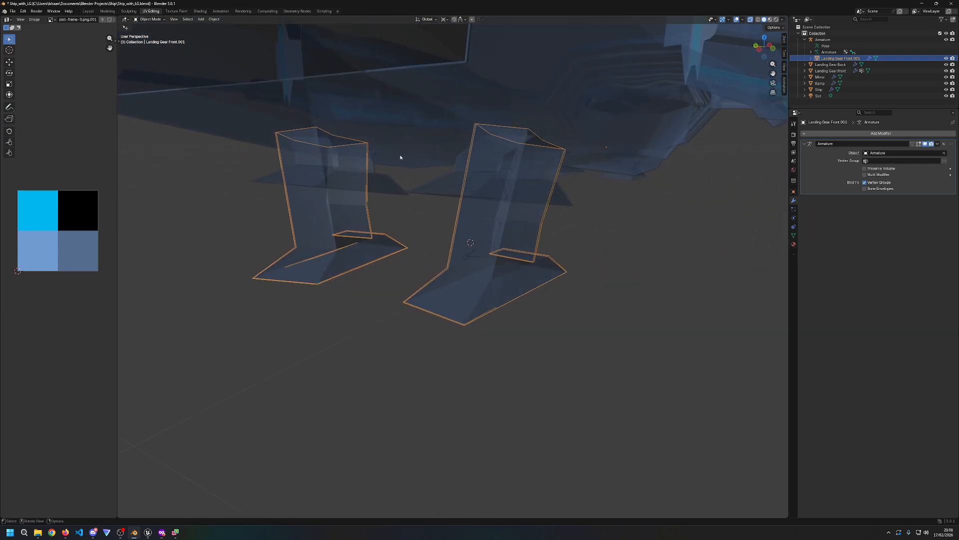
Step: Parent the selected Landing Gear Front.001 mesh using Armature Deform With Automatic Weights
left_click(214, 20)
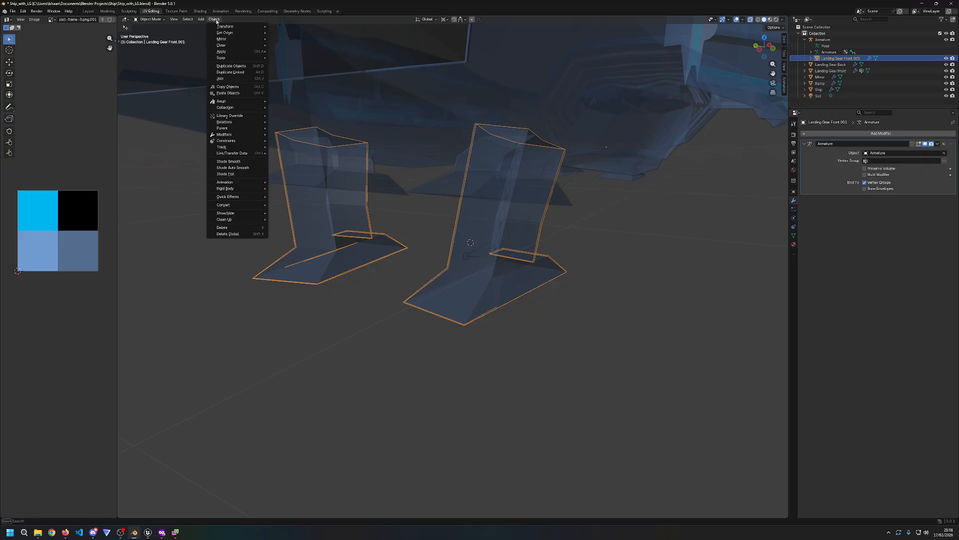
left_click(210, 19)
mouse_move(235, 127)
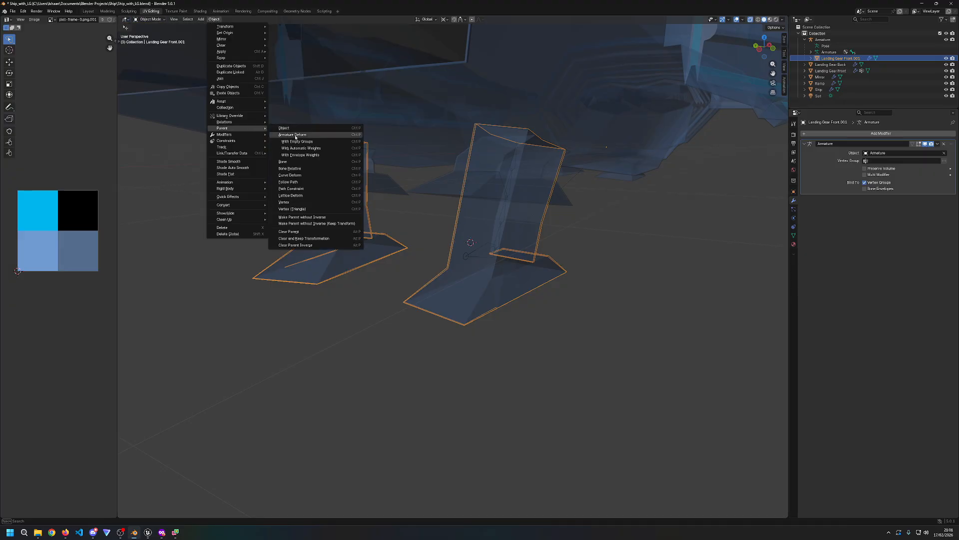
left_click(307, 149)
Step: Select the Armature object and switch it to Pose Mode
middle_click_drag(601, 265, 339, 162)
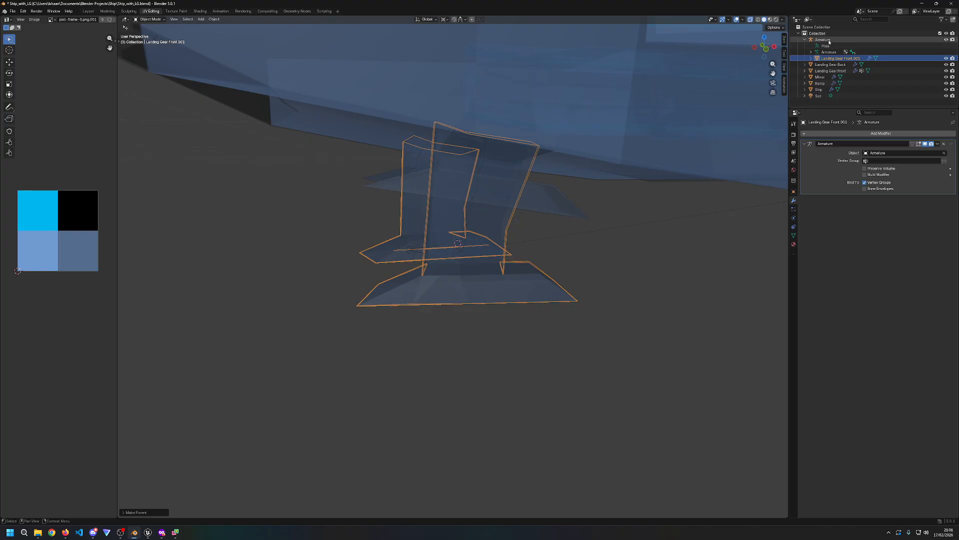
left_click(850, 40)
left_click(149, 19)
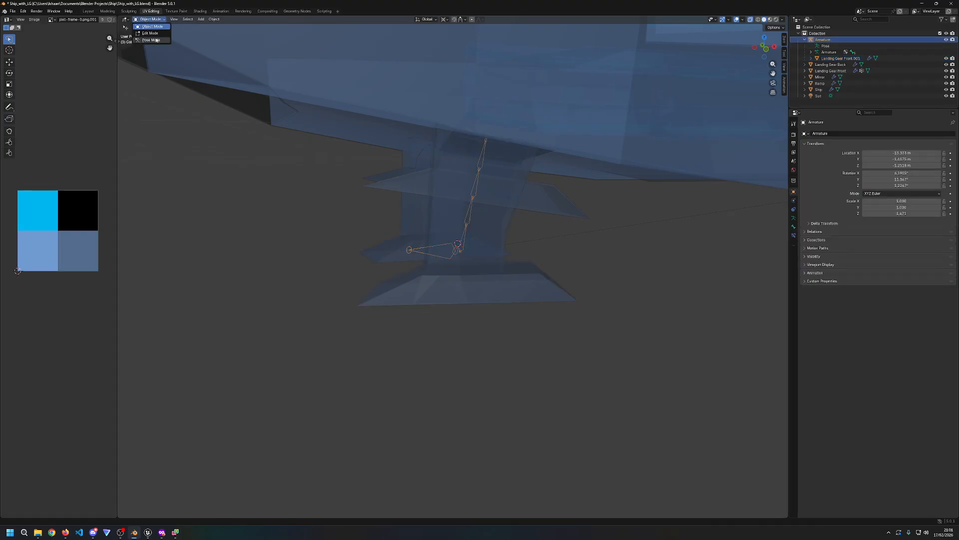
left_click(151, 40)
Step: Test the rig's deformation by rotating several leg bones and the foot bone one at a time, cancelling each rotation
left_click(467, 227)
key("r")
right_click(413, 191)
middle_click_drag(412, 244, 425, 246)
left_click(481, 206)
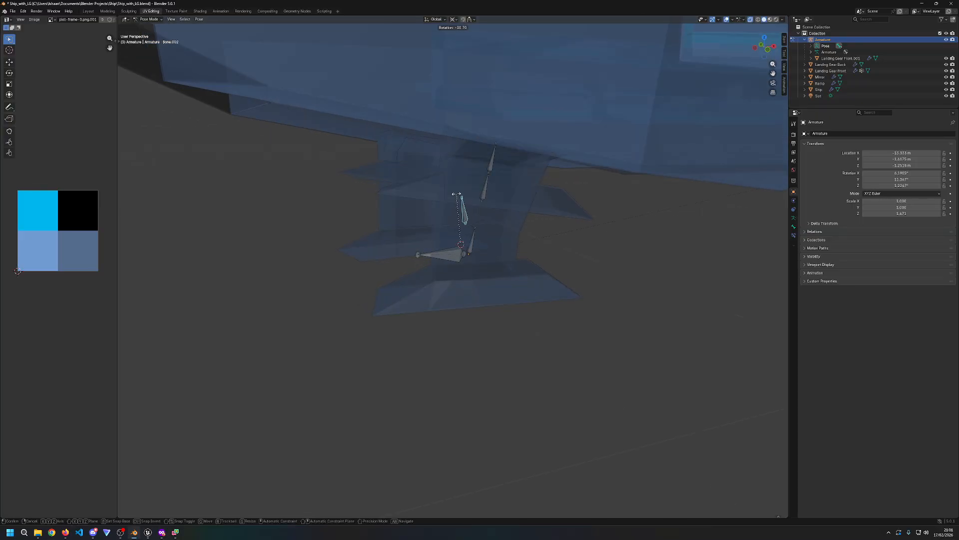
left_click(493, 158)
key("r")
right_click(458, 165)
left_click(439, 254)
key("r")
right_click(370, 228)
Step: Return to Object Mode, select Landing Gear Front.001 and check the vertex groups offered in its Armature modifier
left_click(329, 204)
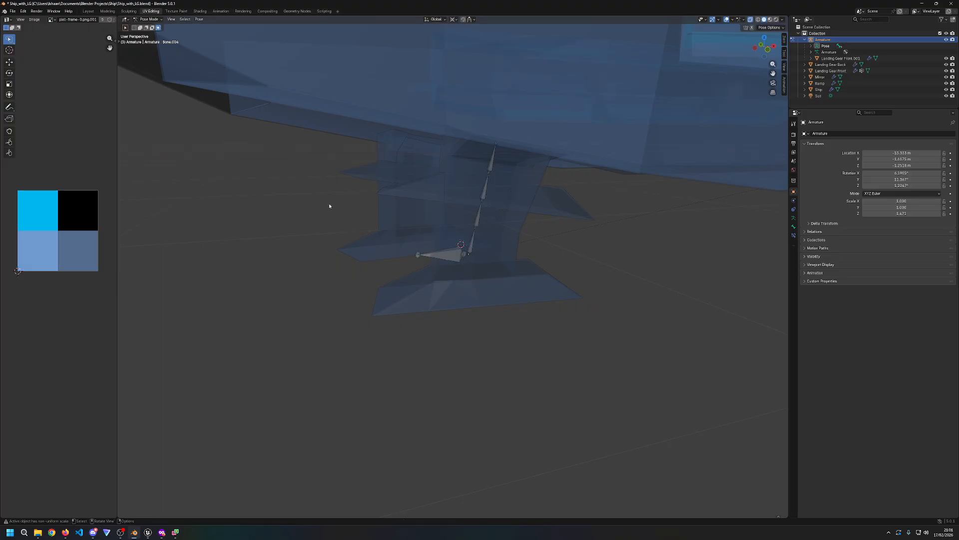
left_click(494, 249)
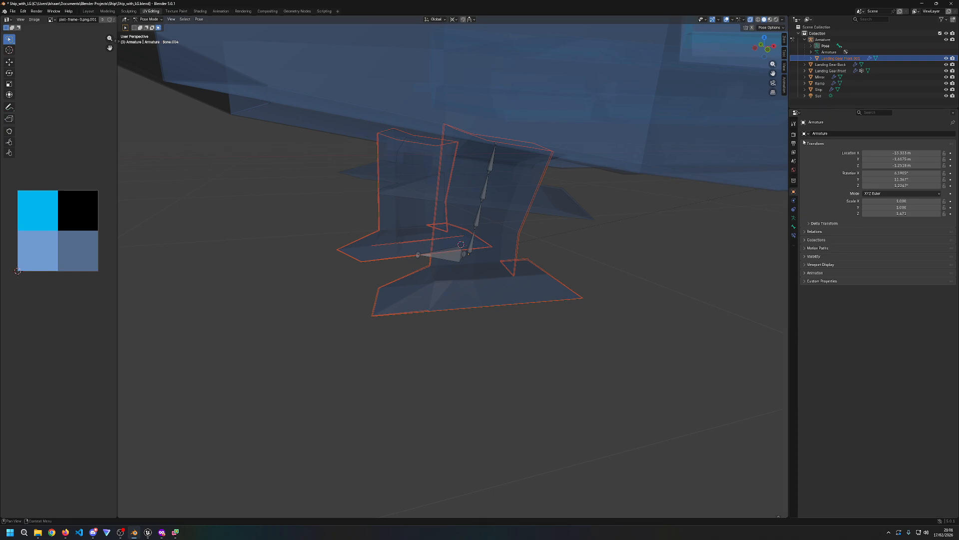
key("Tab")
left_click(148, 19)
left_click(152, 26)
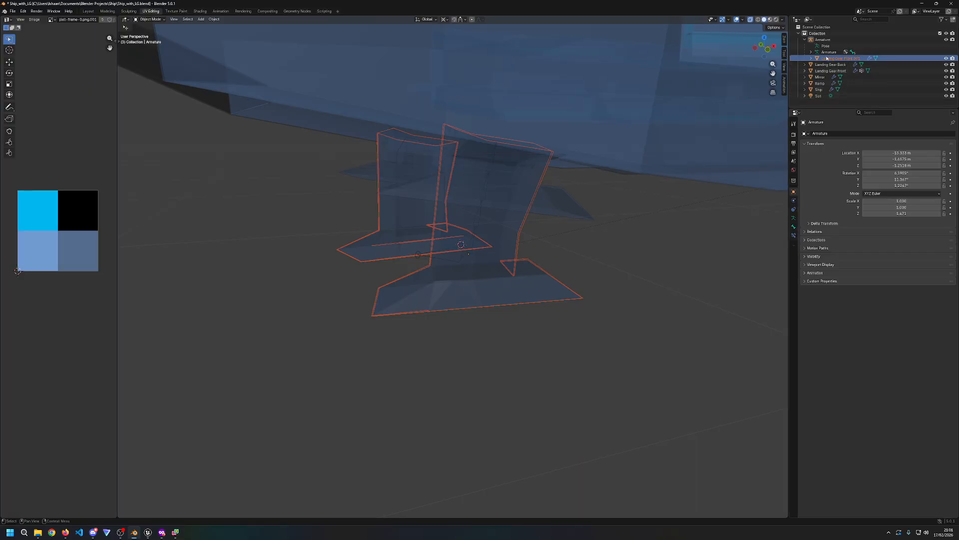
left_click(869, 58)
left_click(888, 161)
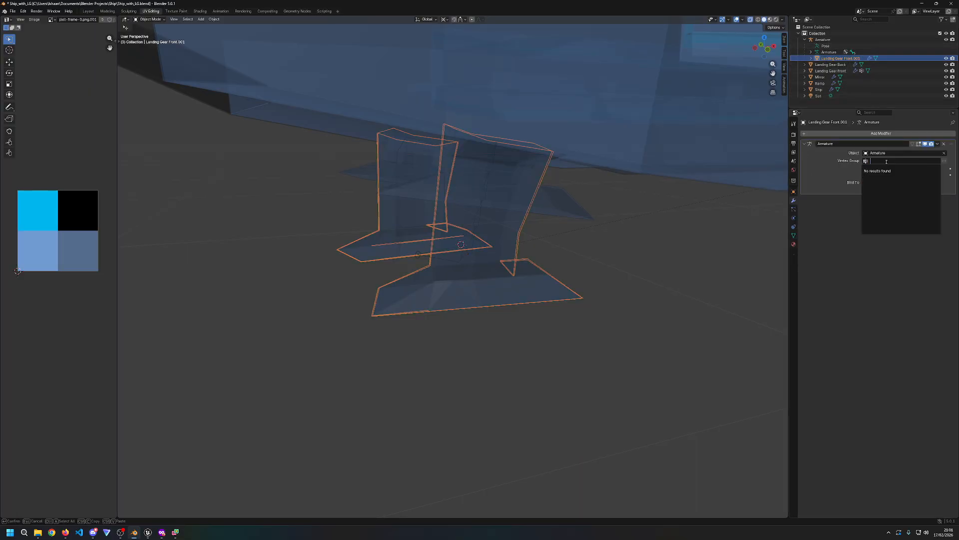
Step: Expand the Armature data down to its lowest bones to examine the bone hierarchy
left_click(811, 58)
left_click(811, 58)
left_click(812, 52)
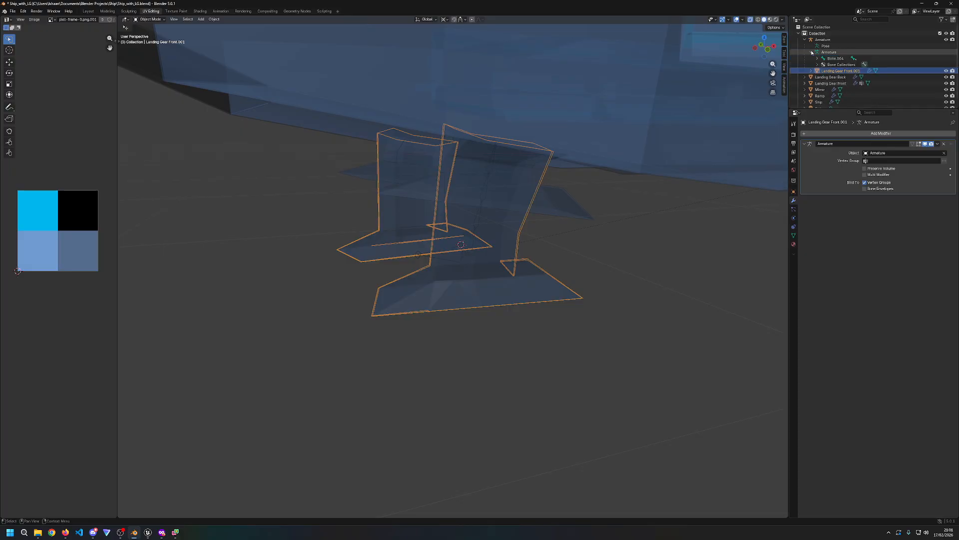
left_click(817, 59)
left_click(824, 65)
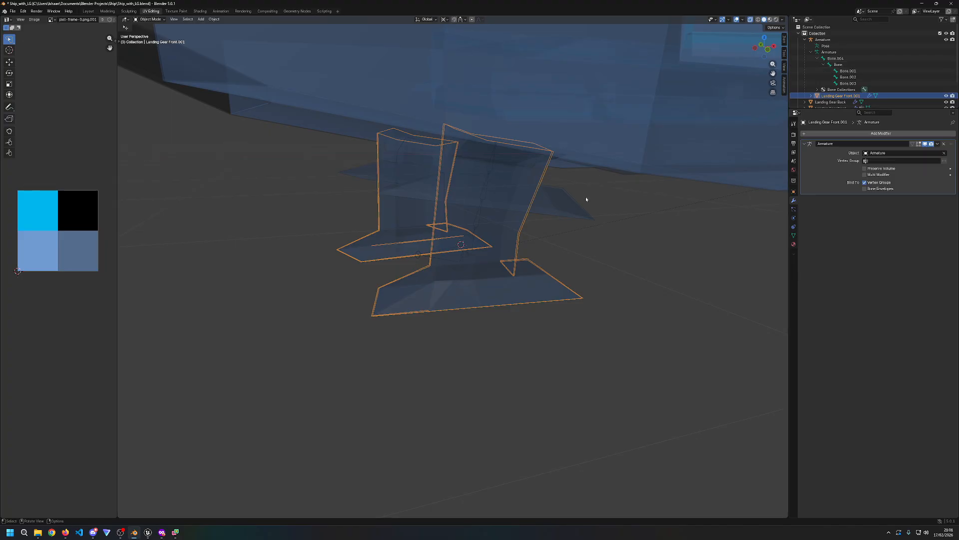
scroll(530, 238, "up", 3)
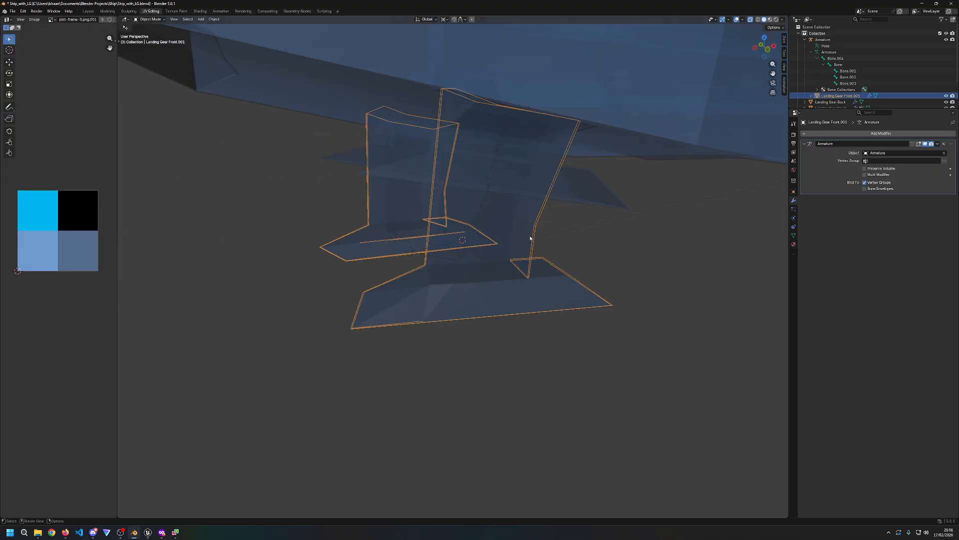
right_click(700, 229)
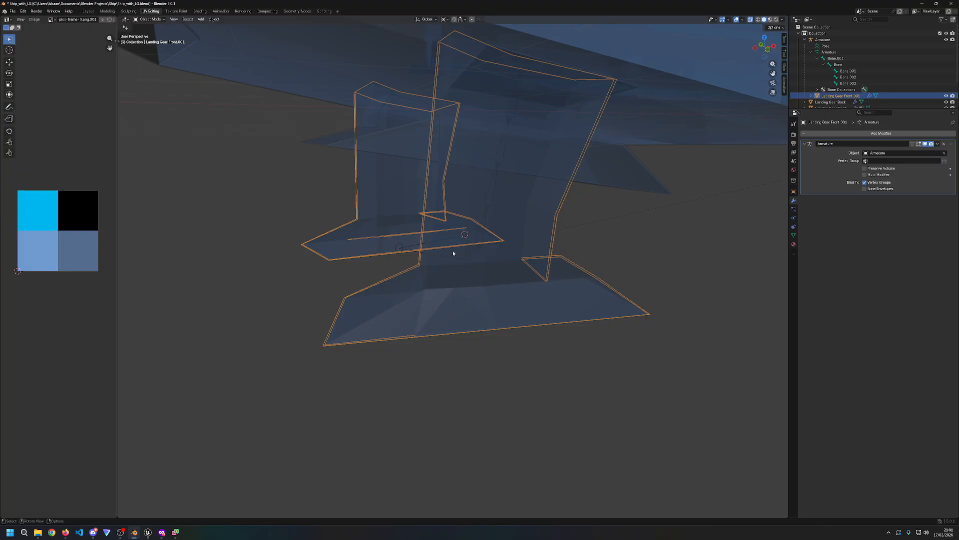
left_click(240, 256)
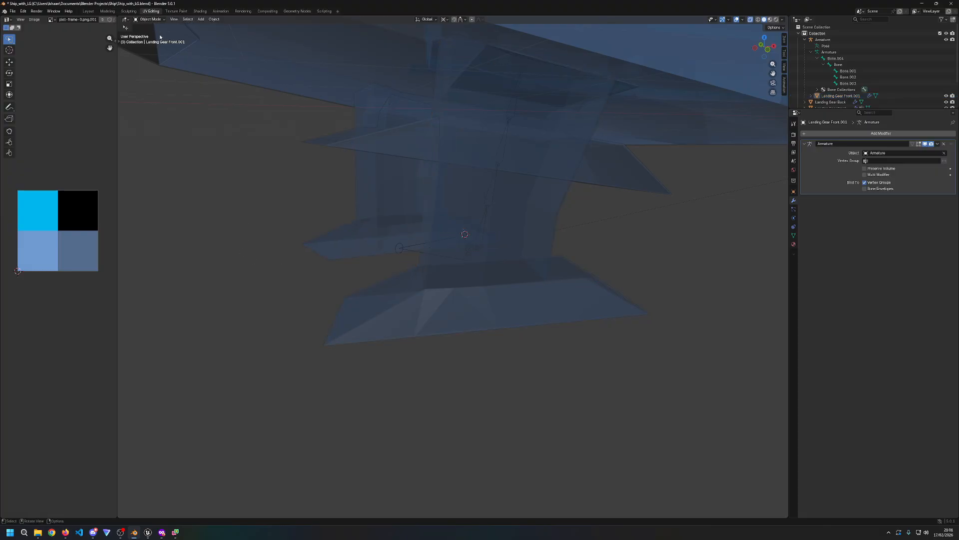
left_click(149, 19)
left_click(165, 41)
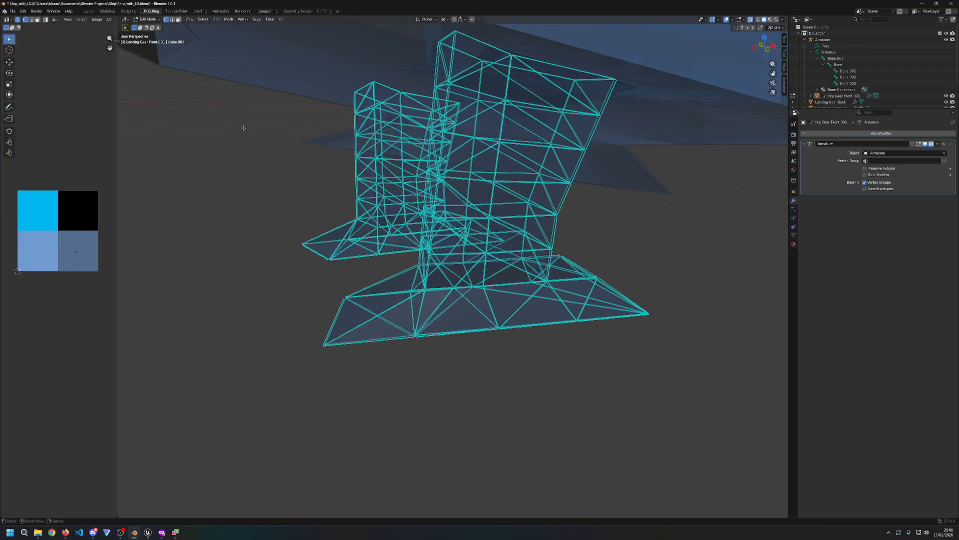
key("Tab")
left_click(150, 19)
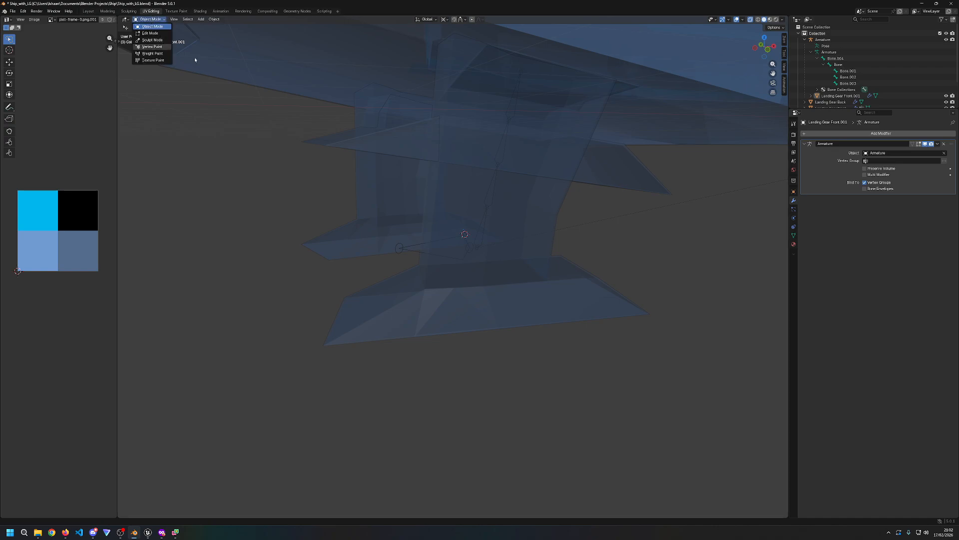
left_click(848, 83)
left_click(848, 71, "shift")
left_click(839, 65)
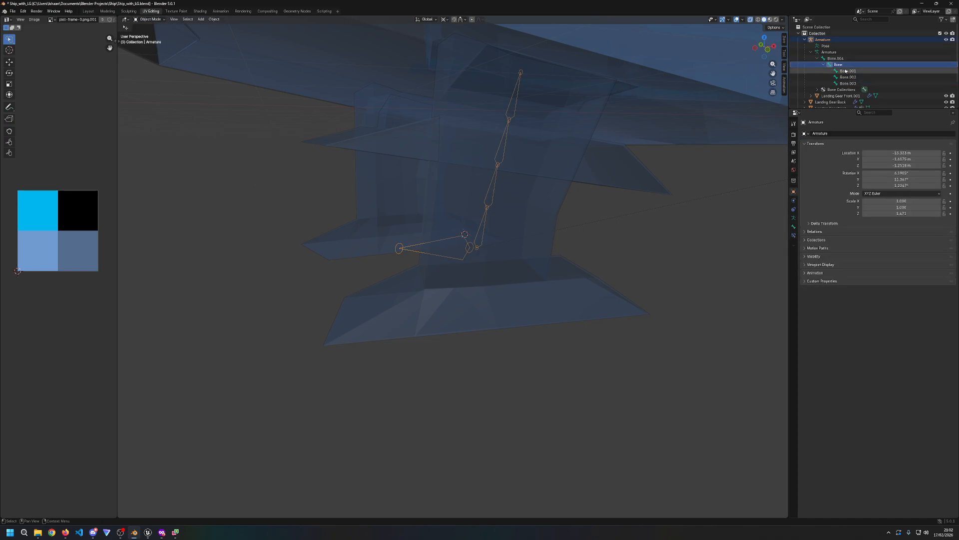
left_click(846, 84)
left_click(844, 72, "shift")
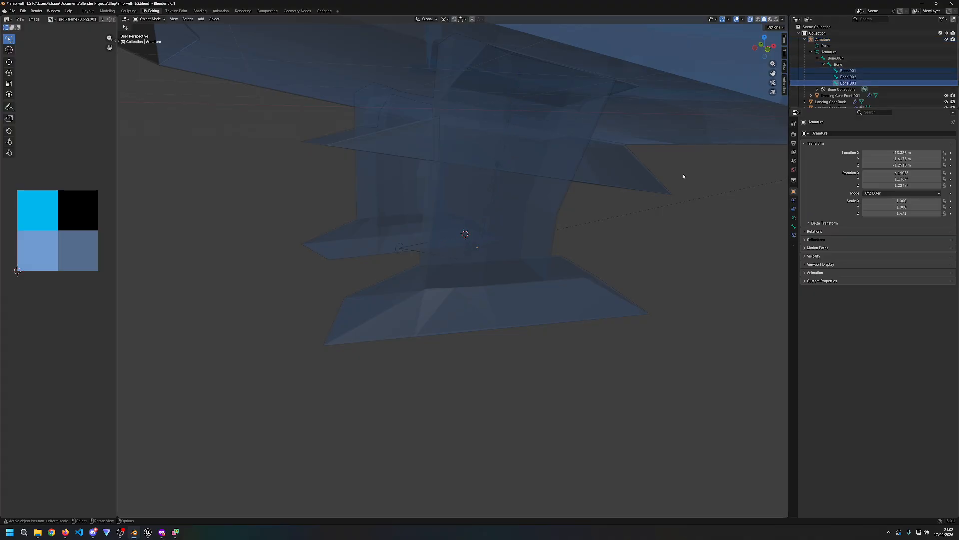
left_click(514, 202)
left_click(149, 19)
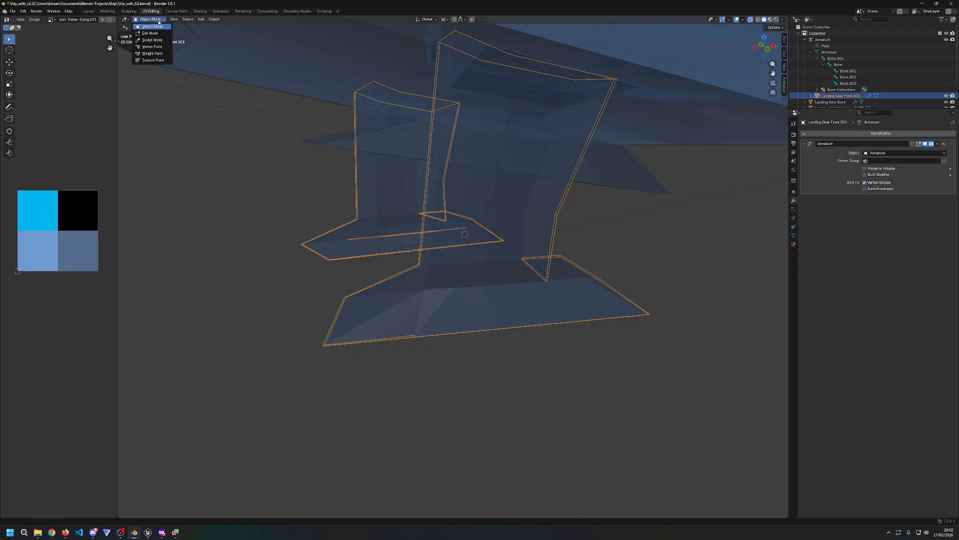
left_click(150, 33)
key("Tab")
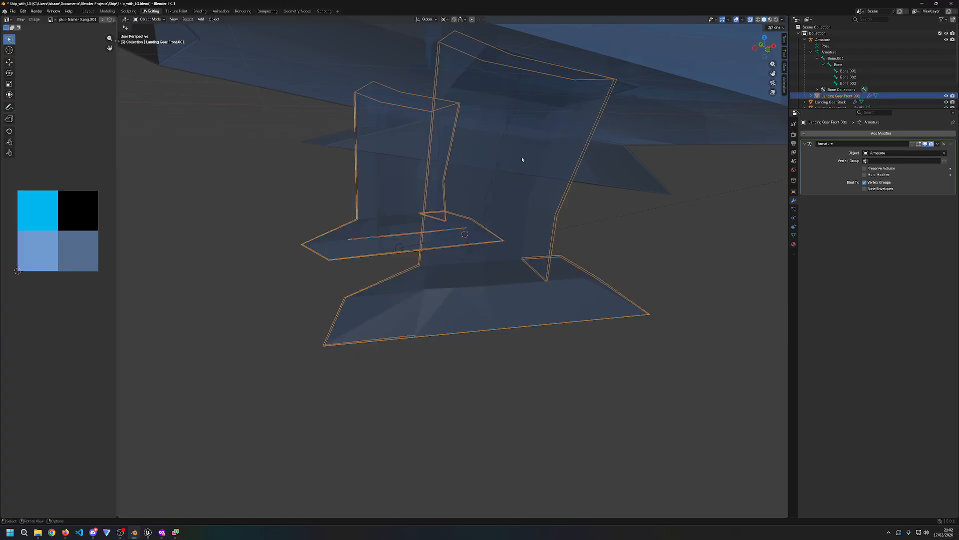
left_click(149, 19)
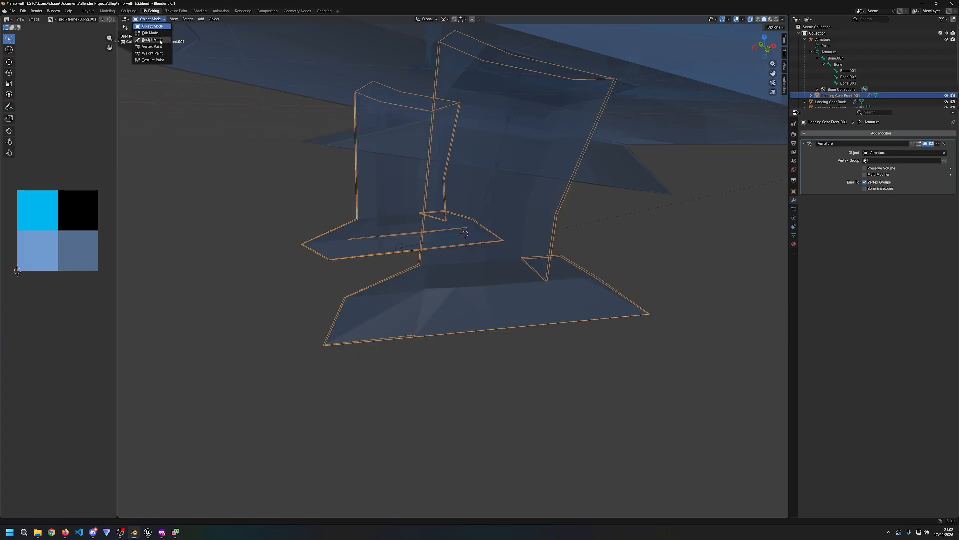
Step: In the Armature's Edit Mode, select all bones with the foot bone active and make it the parent of the leg bones
left_click(877, 40)
key("Tab")
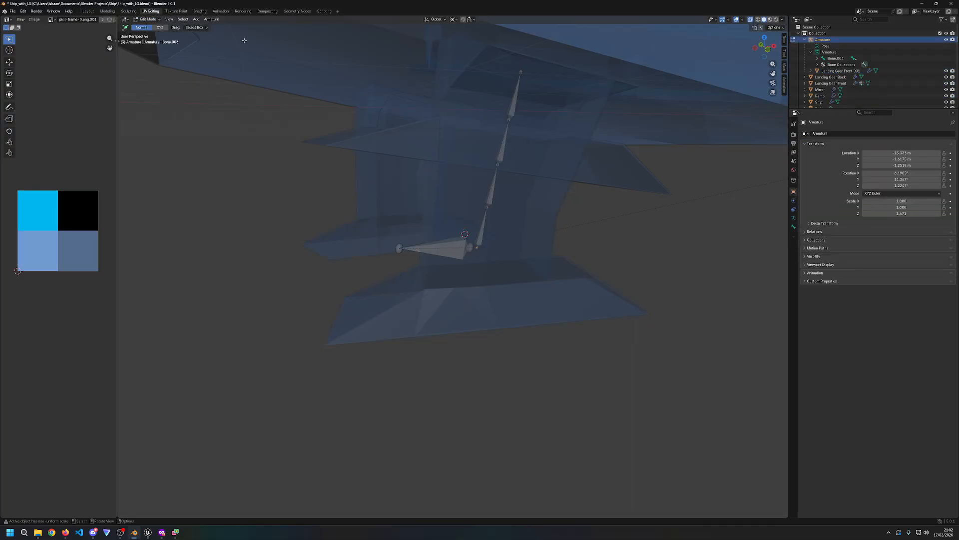
left_click_drag(509, 244, 482, 76)
left_click_drag(537, 169, 502, 219)
left_click_drag(536, 263, 448, 62)
left_click(457, 250, "shift")
left_click_drag(514, 240, 589, 245)
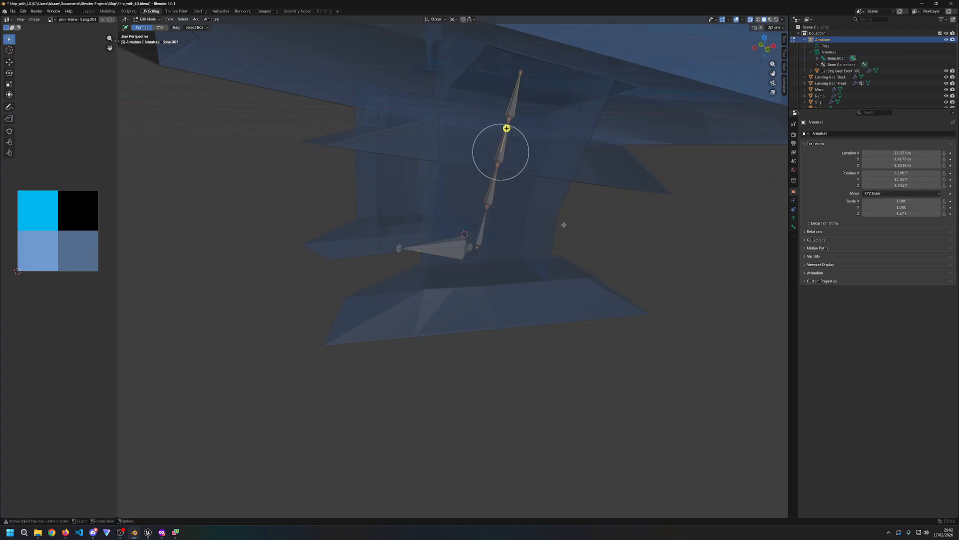
key("a")
left_click(449, 250, "shift")
left_click(453, 244, "shift")
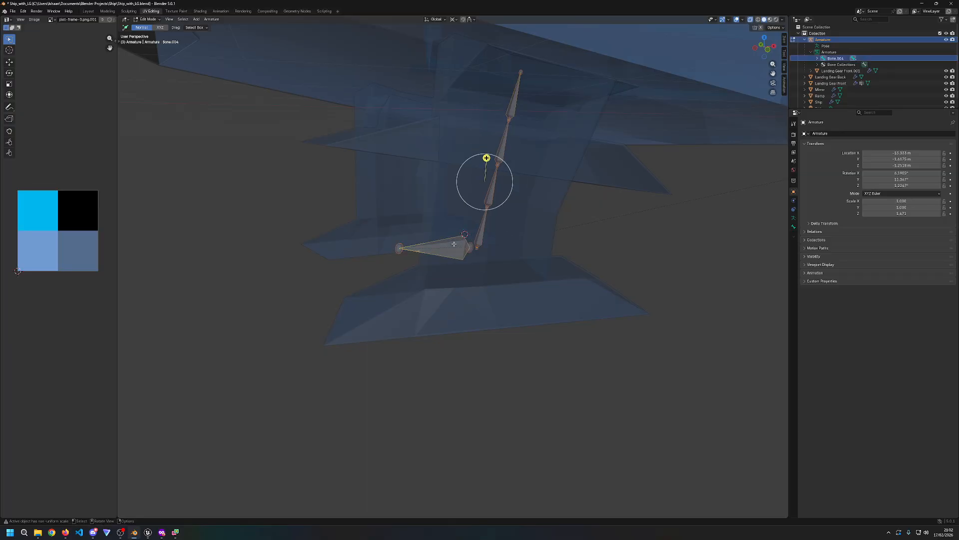
right_click(444, 244)
mouse_move(440, 244)
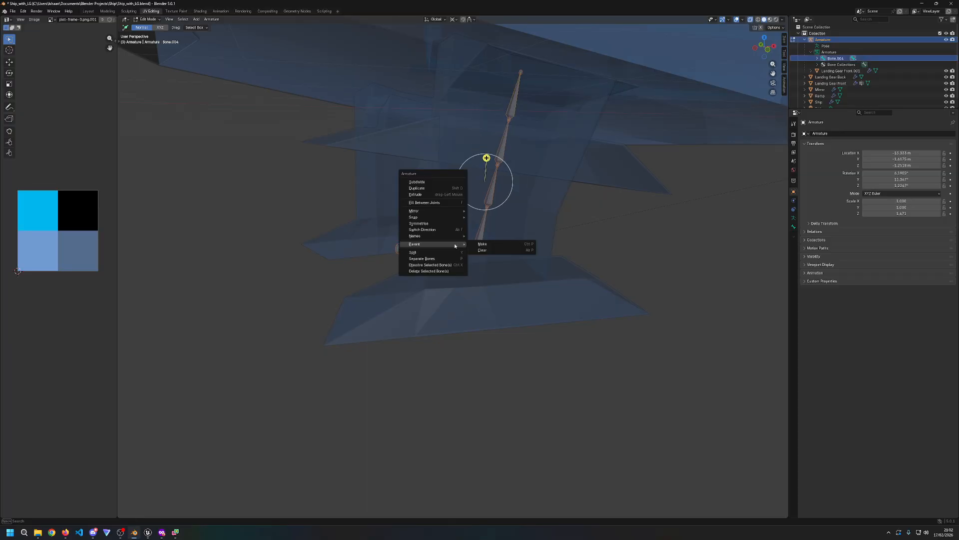
left_click(481, 244)
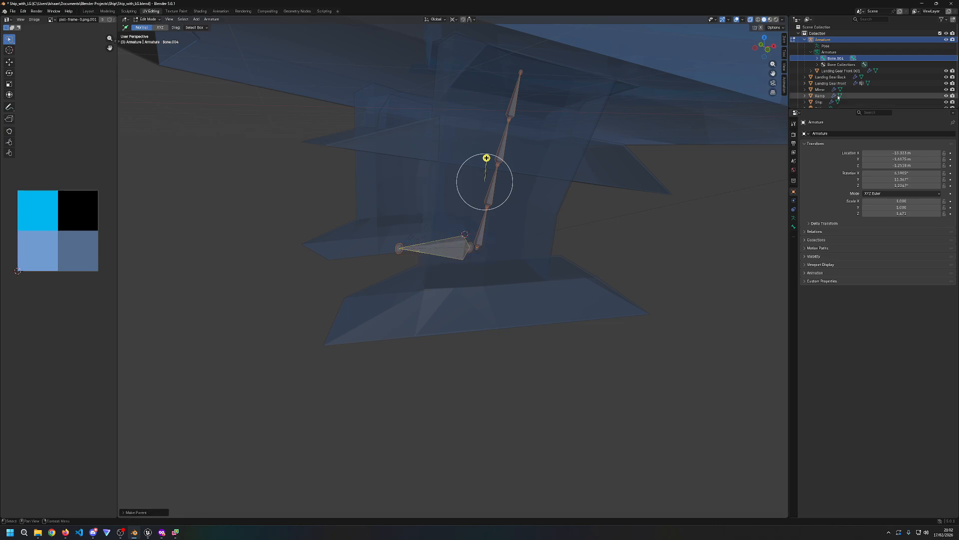
left_click(818, 59)
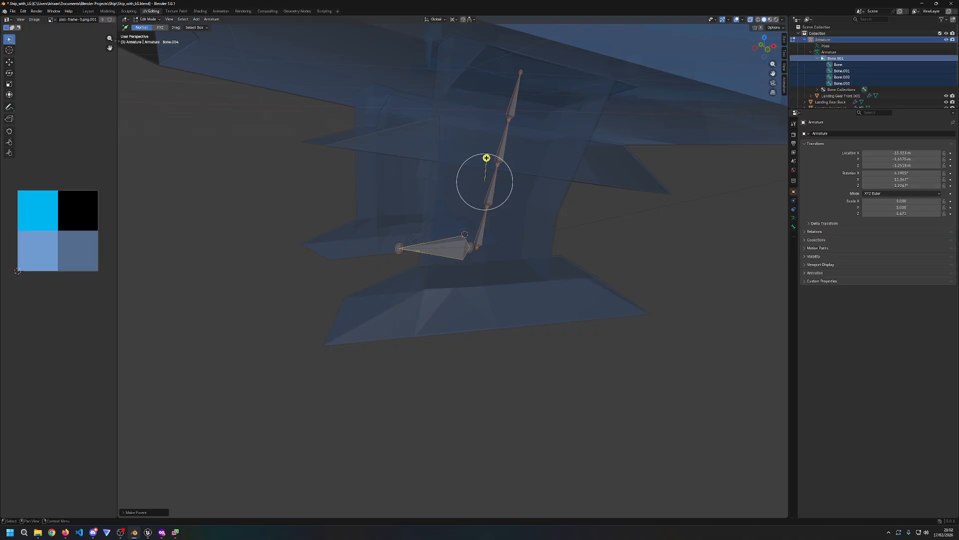
left_click(818, 58)
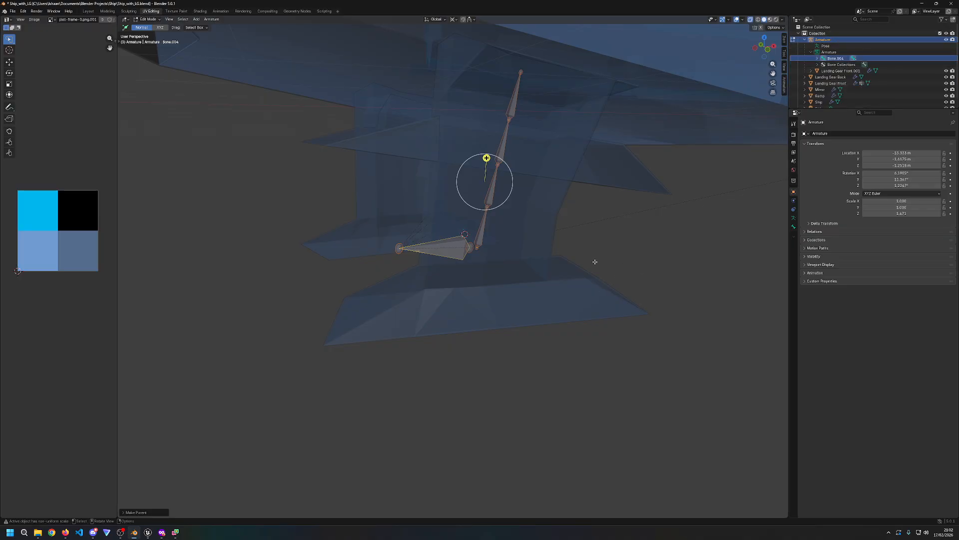
Step: Rename the parent foot bone Bone.004 to Root
double_click(833, 58)
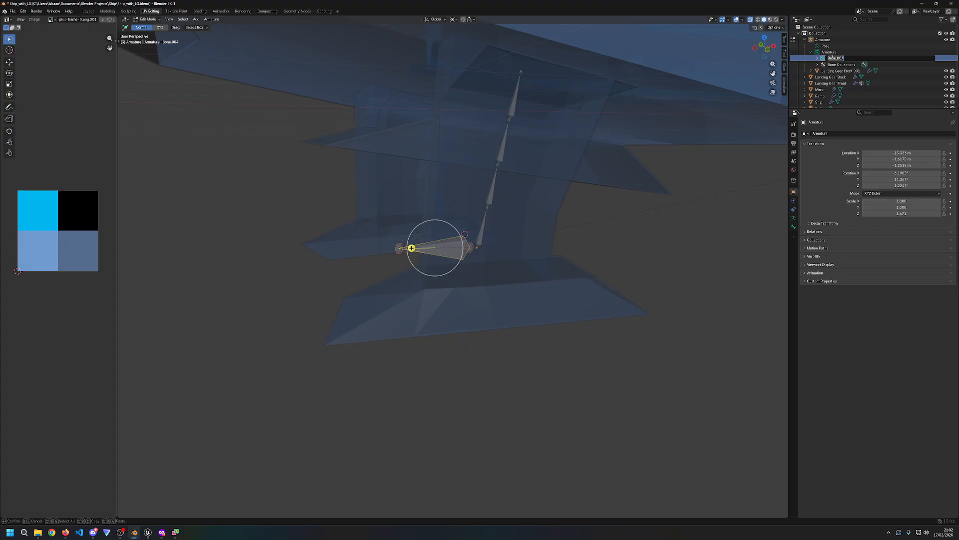
type("Root")
key("Return")
left_click(473, 256)
Step: Return to Object Mode and remove the Armature modifier from Landing Gear Front.001
left_click(841, 70)
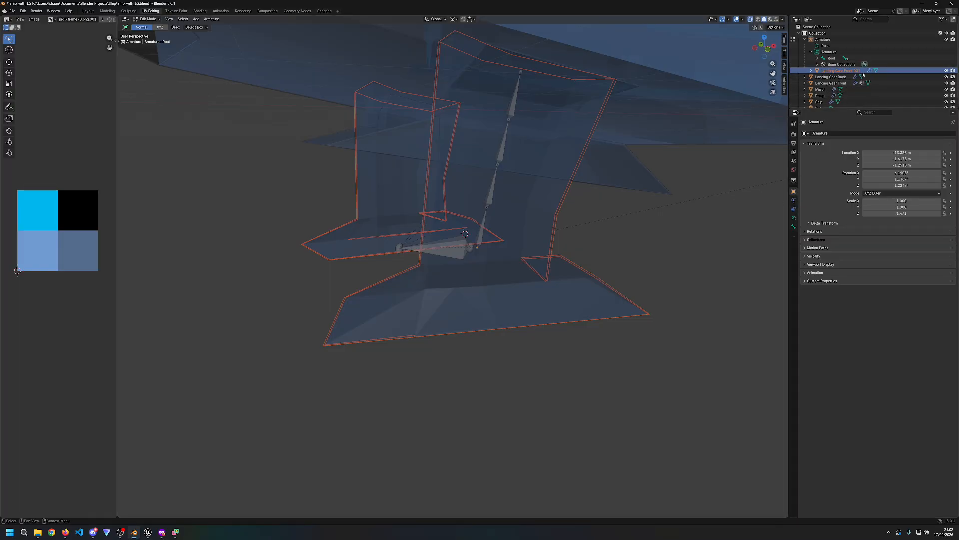
key("Tab")
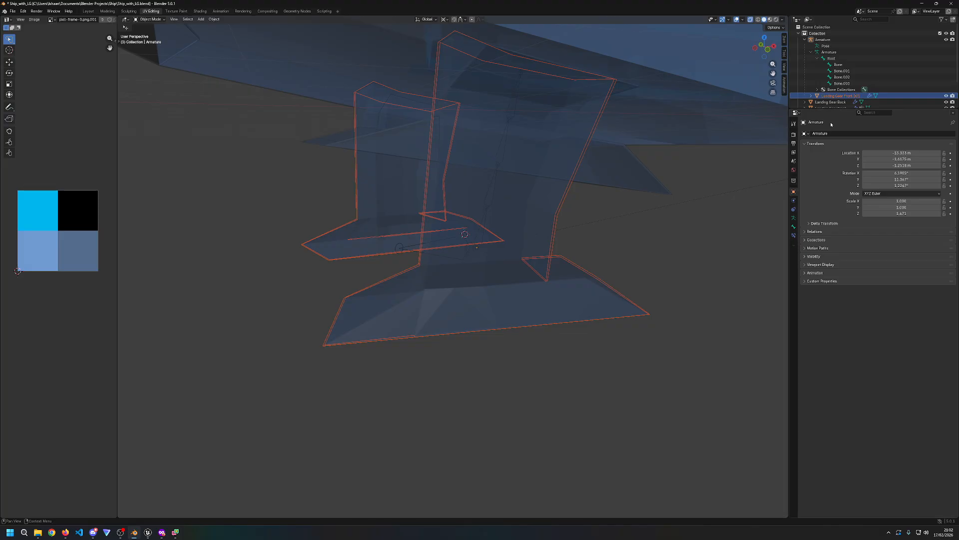
scroll(831, 91, "down", 1)
left_click(834, 88)
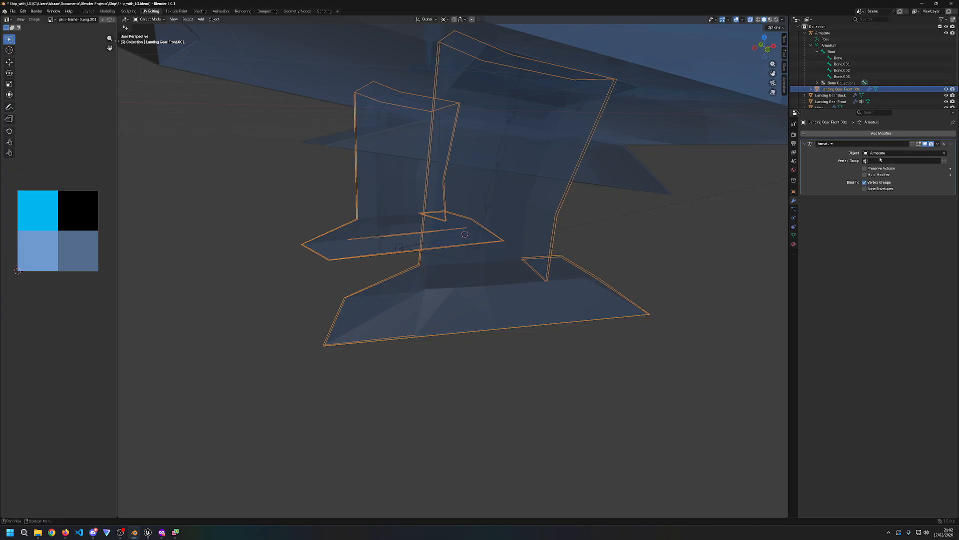
left_click(881, 160)
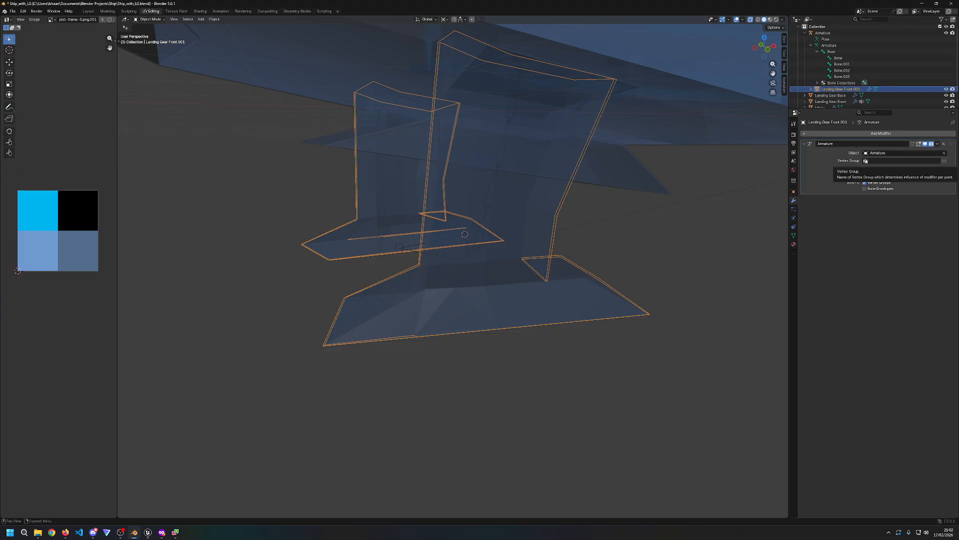
left_click(860, 161)
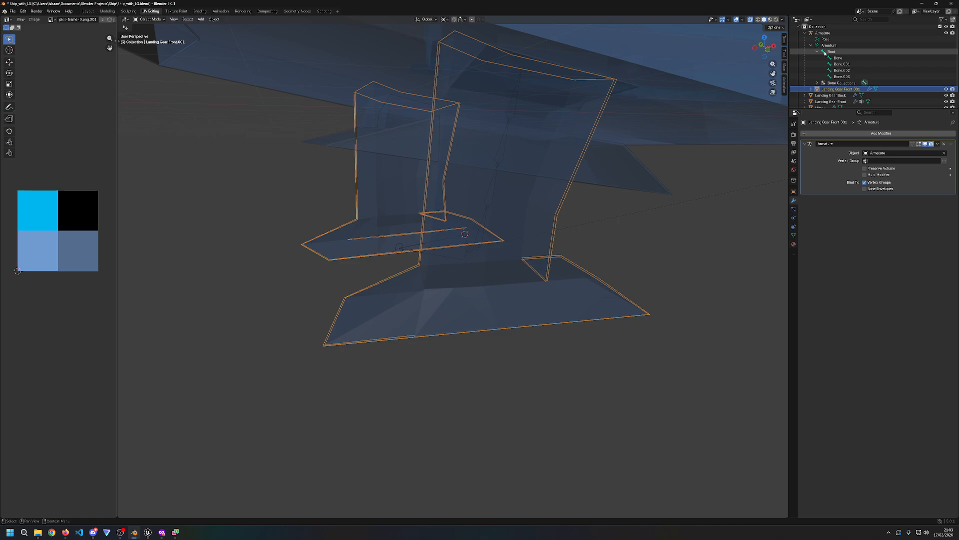
left_click(818, 52)
left_click(818, 52)
left_click(944, 144)
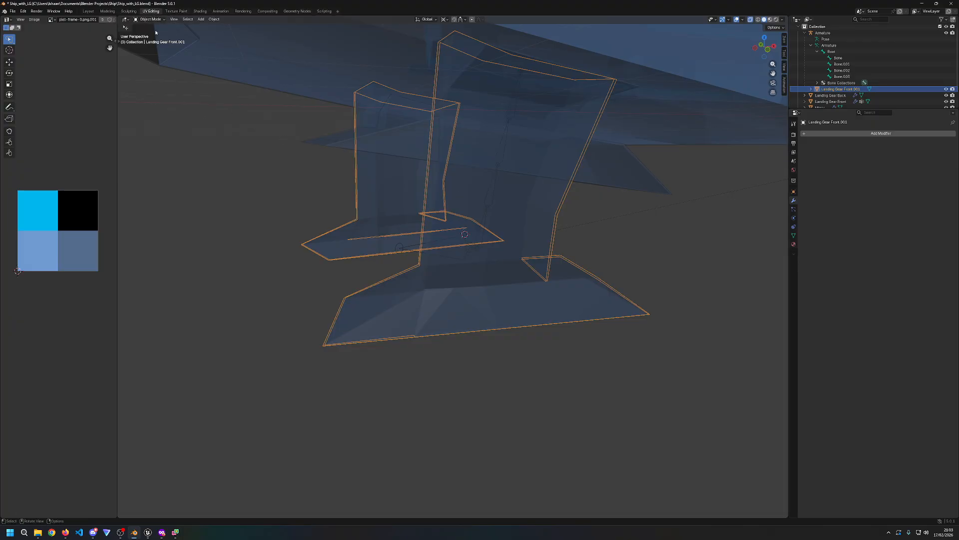
Step: Select the Landing Gear Front.001 mesh and switch it to Weight Paint mode
left_click(150, 19)
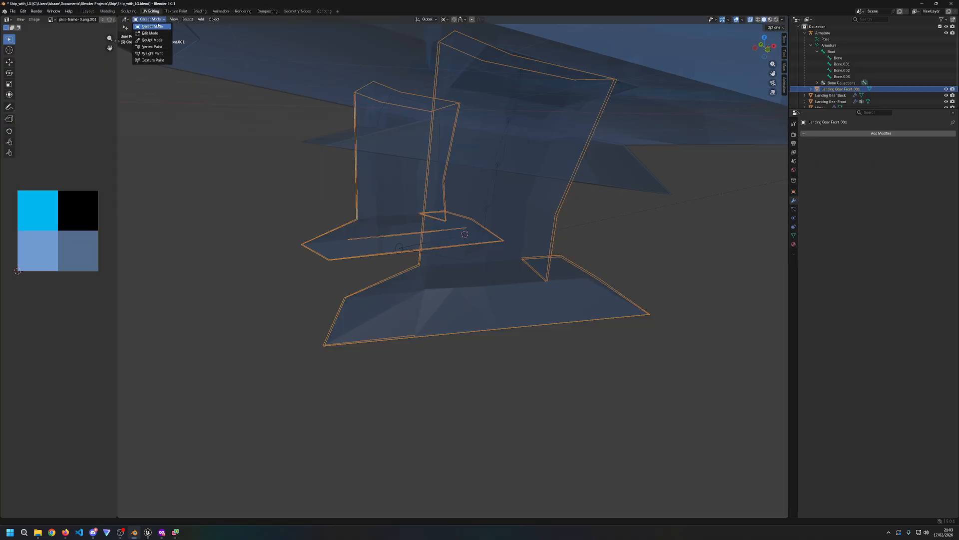
left_click(158, 25)
left_click(824, 33)
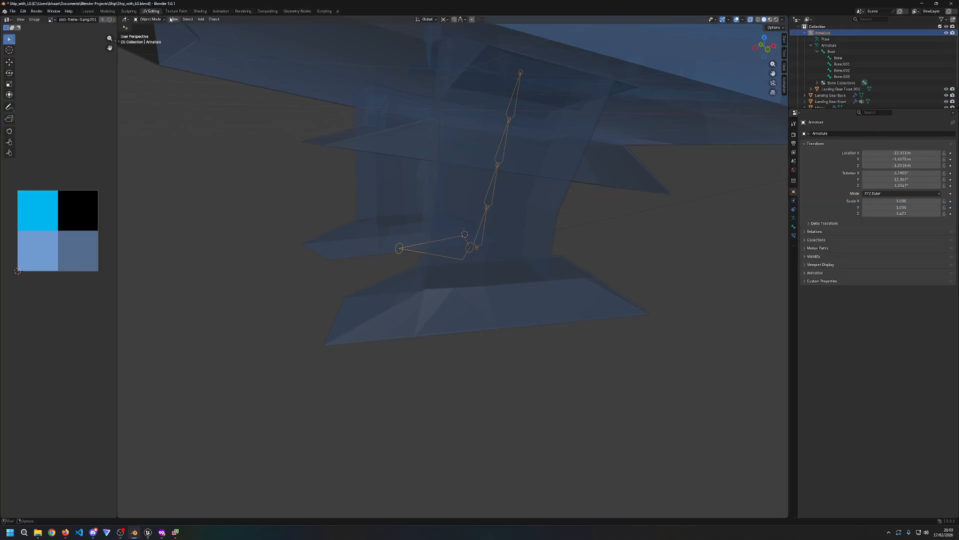
left_click(153, 20)
left_click(488, 172)
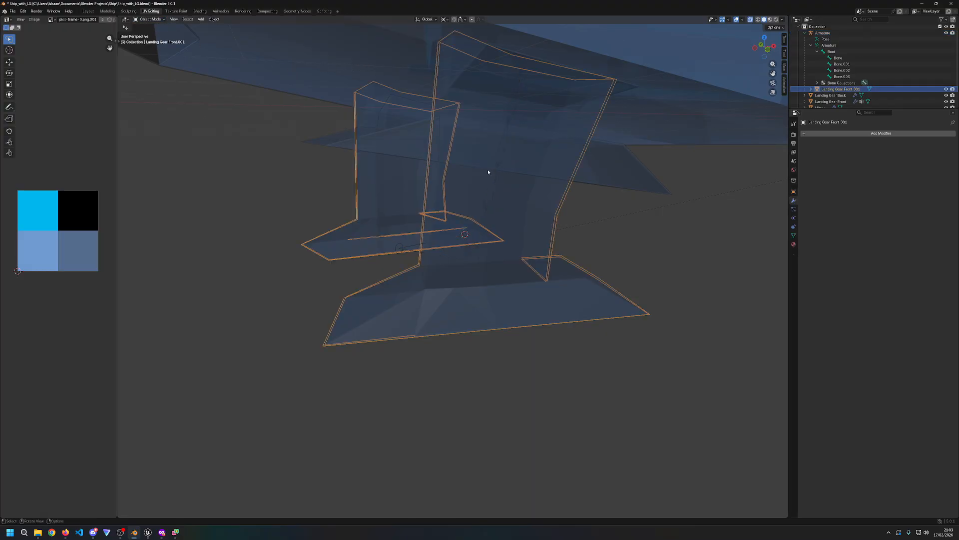
left_click(150, 19)
left_click(152, 53)
mouse_move(509, 215)
middle_mouse_down()
mouse_move(516, 220)
mouse_move(454, 210)
mouse_move(468, 205)
middle_mouse_up()
Step: Inspect the data under Landing Gear Front.001, collapse it again and select Bone.003 of the Armature
left_click(811, 89)
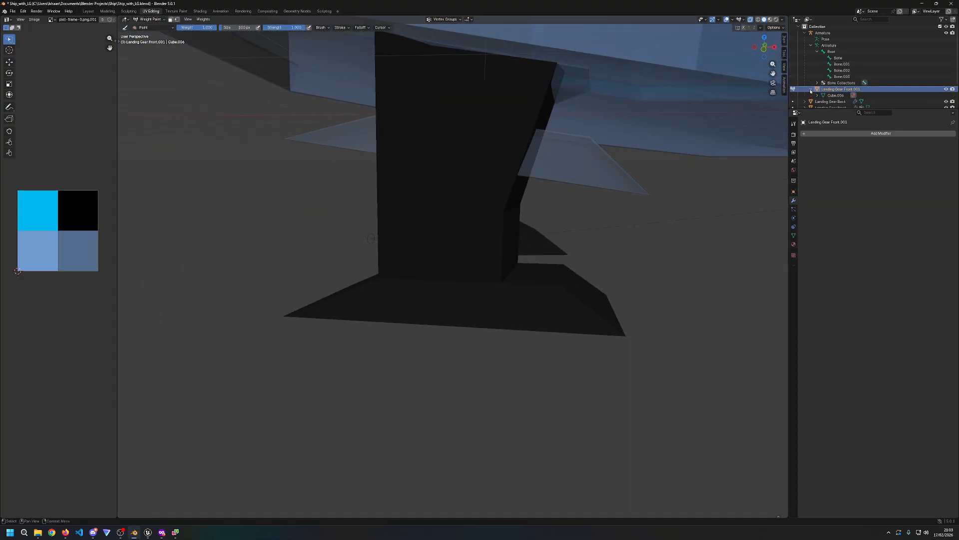
left_click(811, 89)
left_click(842, 76)
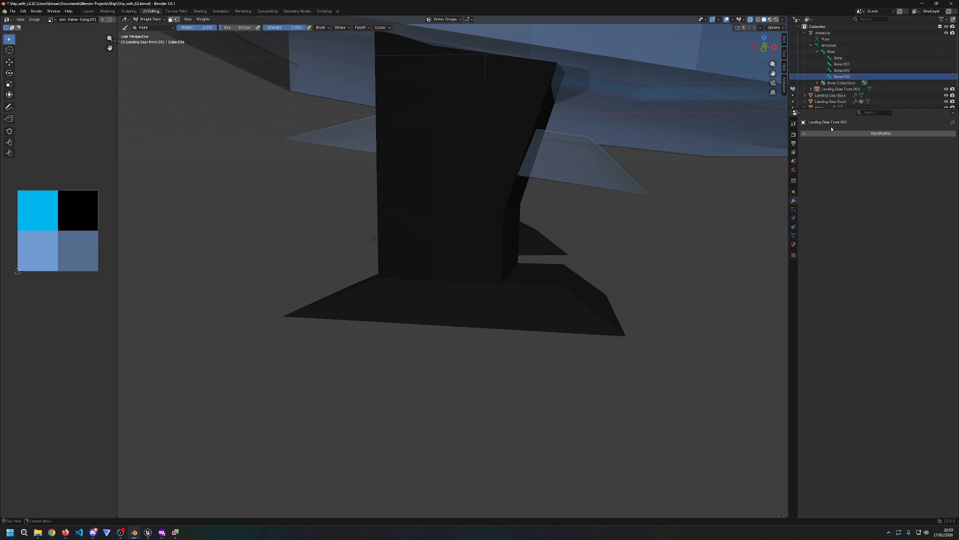
Step: Add an Armature modifier to Landing Gear Front.001 with Armature as its object
left_click(833, 133)
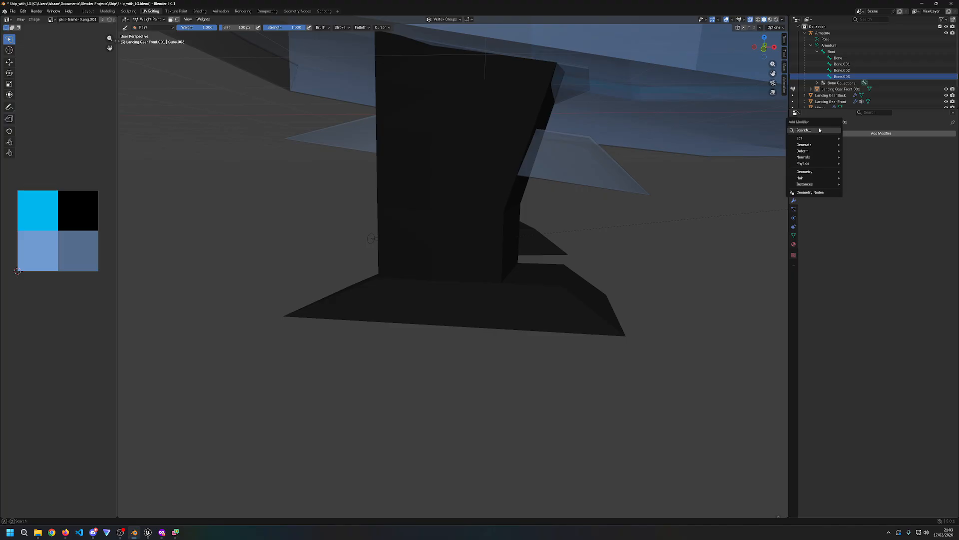
left_click(843, 144)
left_click(904, 153)
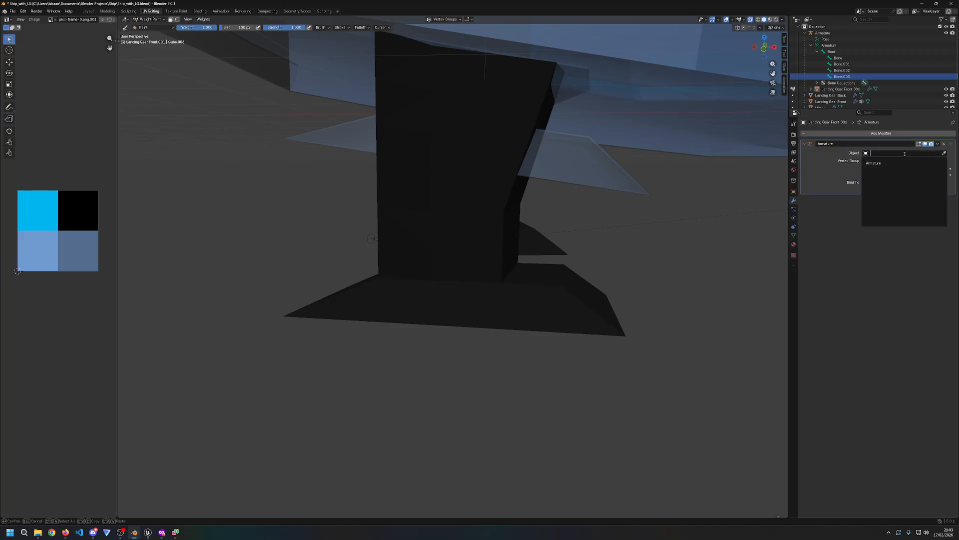
left_click(874, 163)
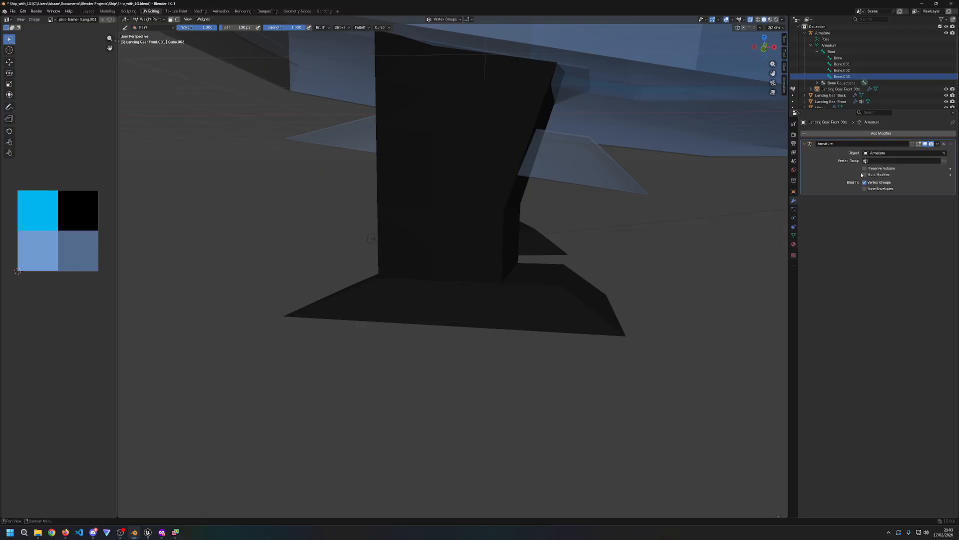
Step: Move the bone selection up from Bone.003 to Bone to view its weights, and undo the selection
key("Up")
key("Up")
key("Up")
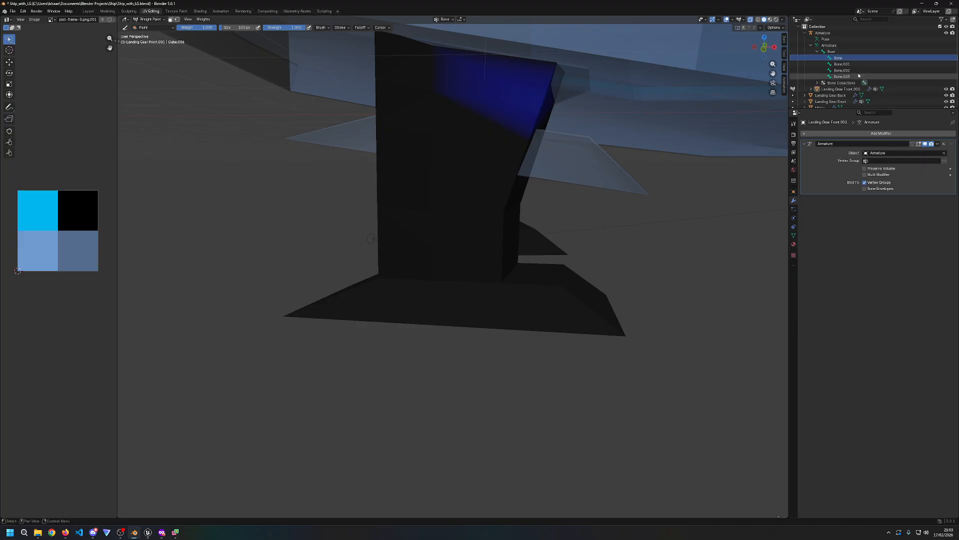
key("ctrl+z")
middle_click_drag(681, 231, 677, 243)
scroll(678, 244, "up", 1)
Step: Select the armature's Bones collection and look through the vertex groups available to the Armature modifier
left_click(817, 82)
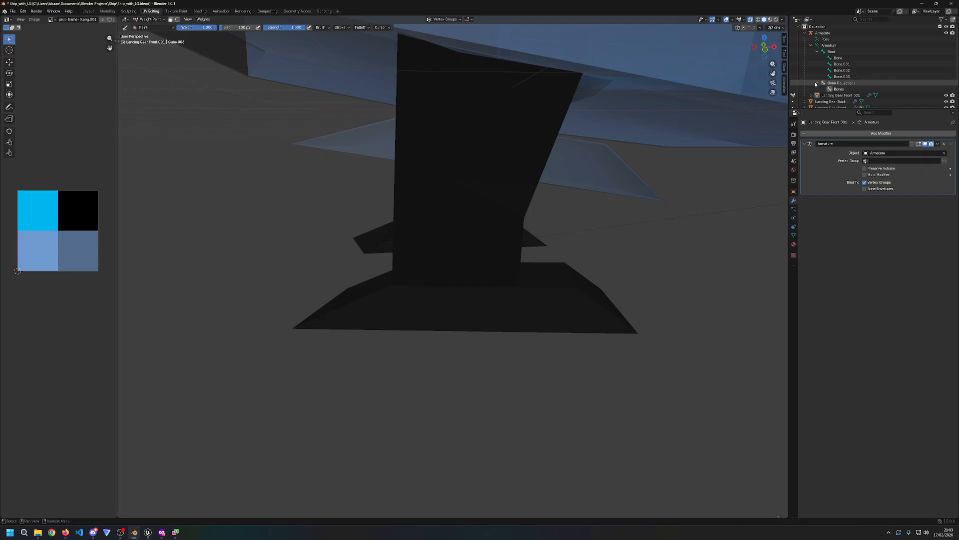
left_click(831, 89)
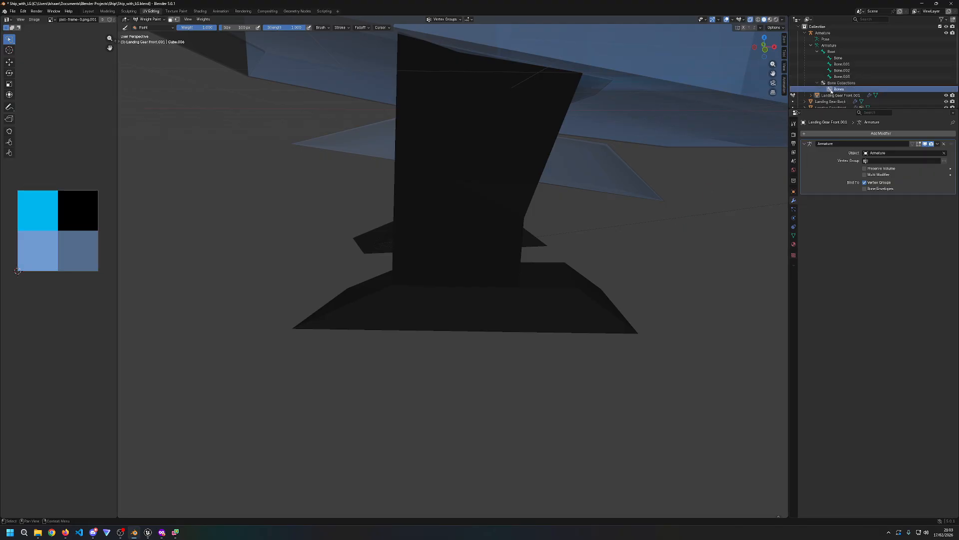
left_click(869, 161)
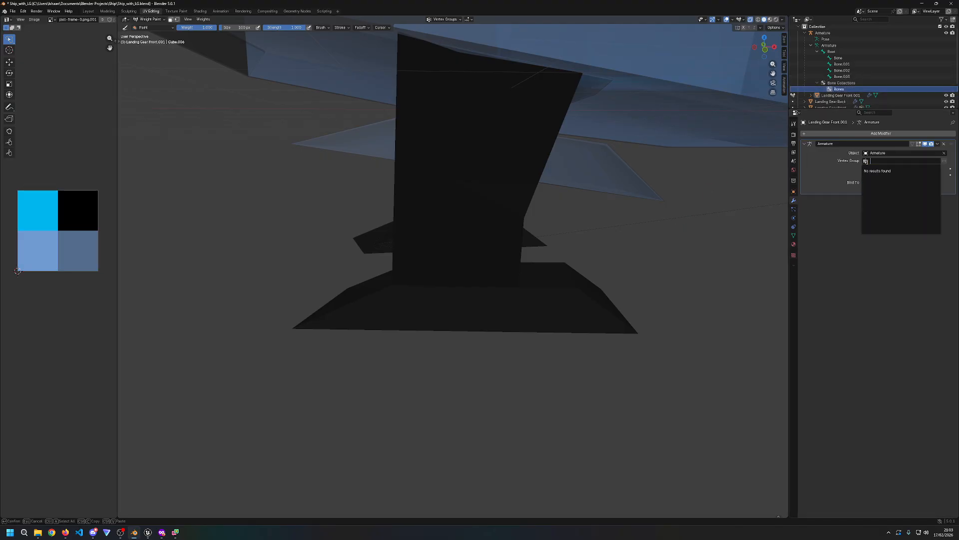
left_click(828, 205)
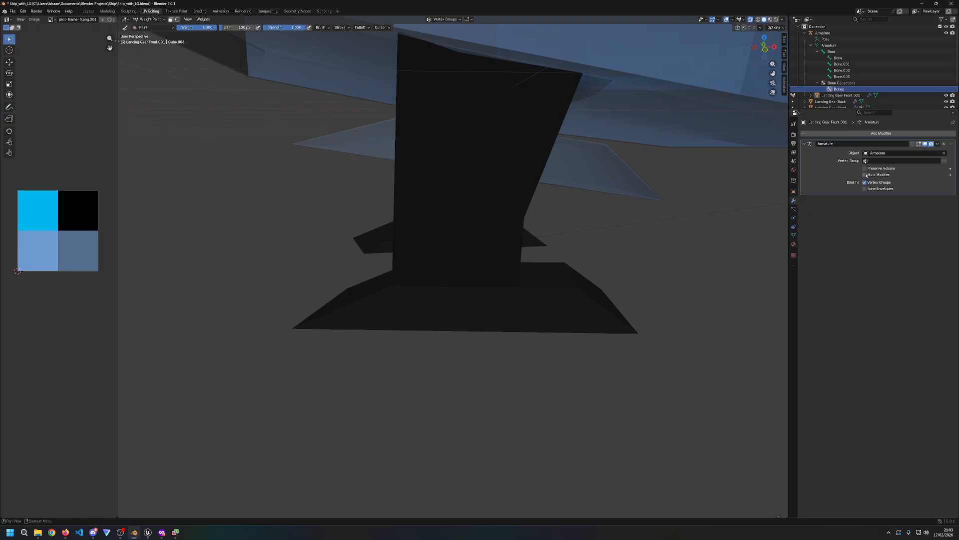
Step: Check the collection, scene and object properties and the Armature modifier's binding options for a way to assign vertex groups
left_click(793, 180)
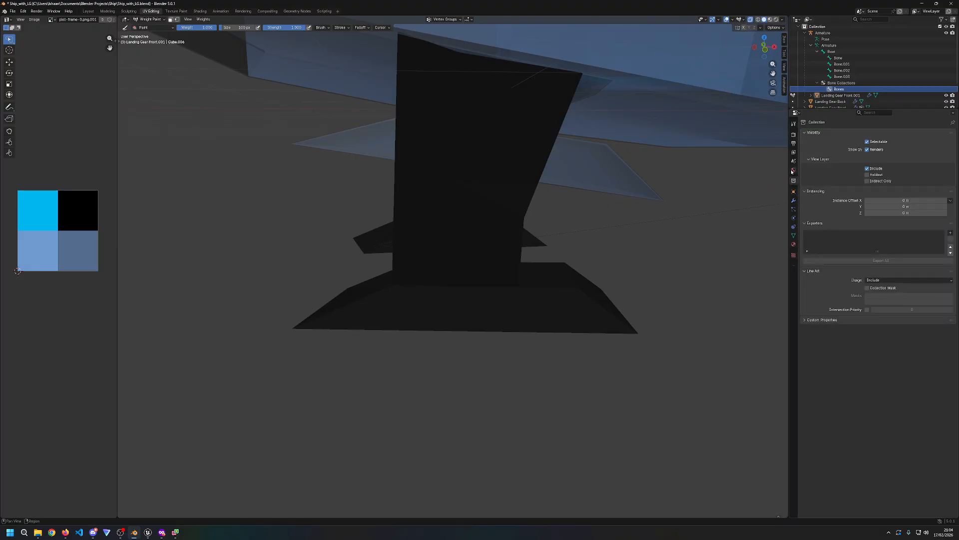
left_click(794, 151)
left_click(793, 160)
left_click(793, 191)
left_click(794, 201)
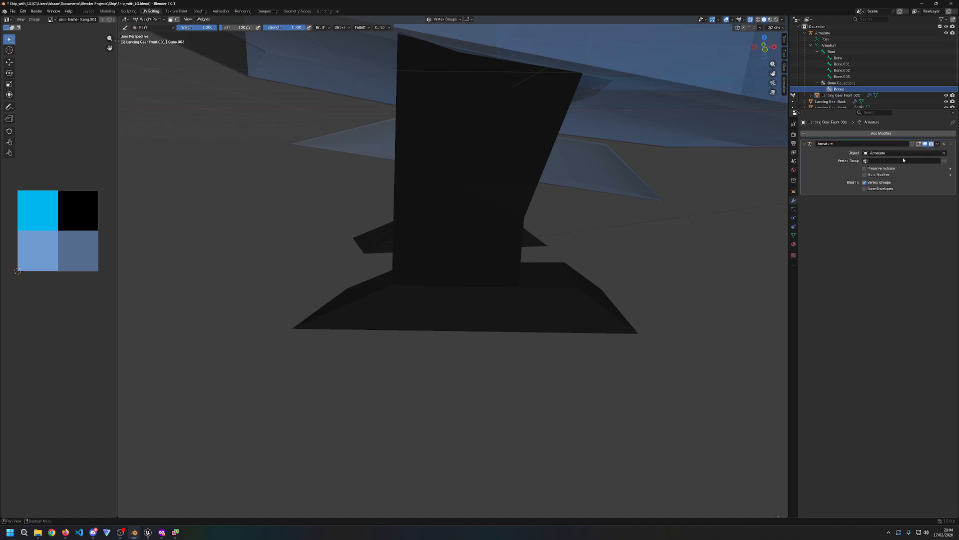
left_click(865, 168)
left_click(867, 184)
left_click(874, 161)
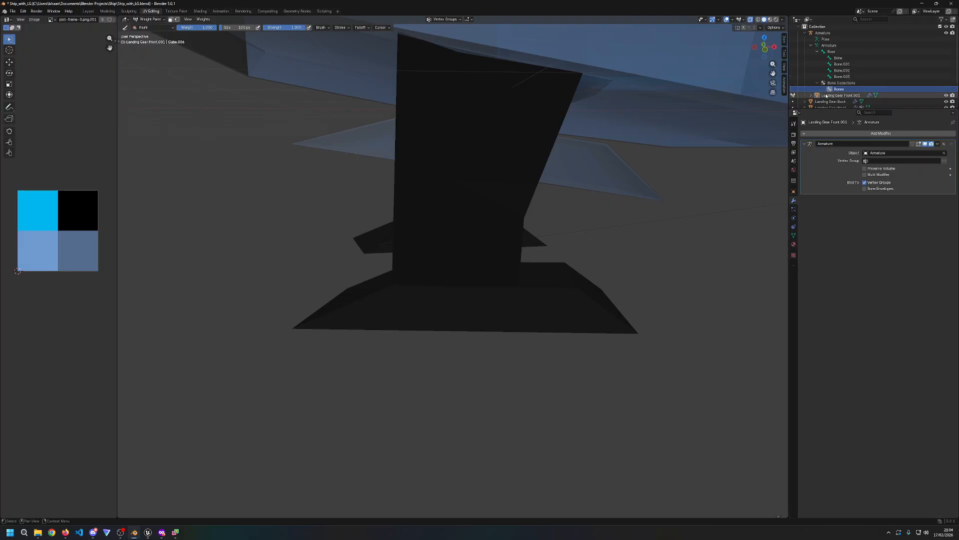
Step: Collapse the armature data in the scene hierarchy and check the modifier's object and vertex group choices again
left_click(811, 45)
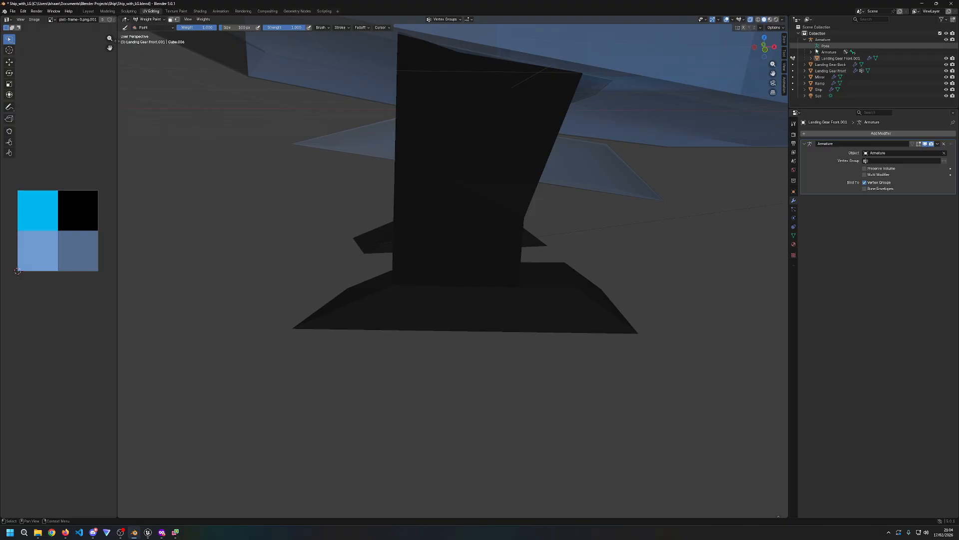
left_click(811, 52)
left_click(811, 52)
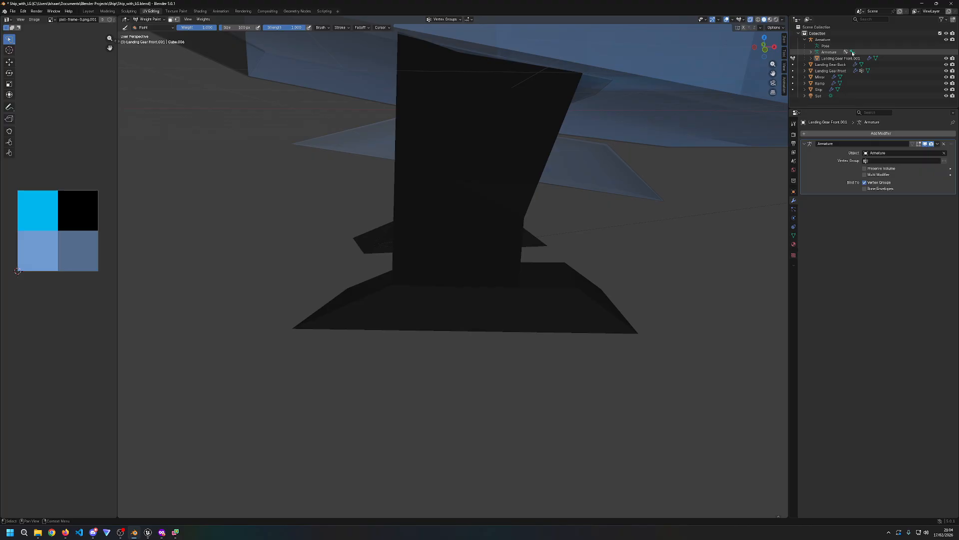
left_click(853, 52)
left_click(853, 59)
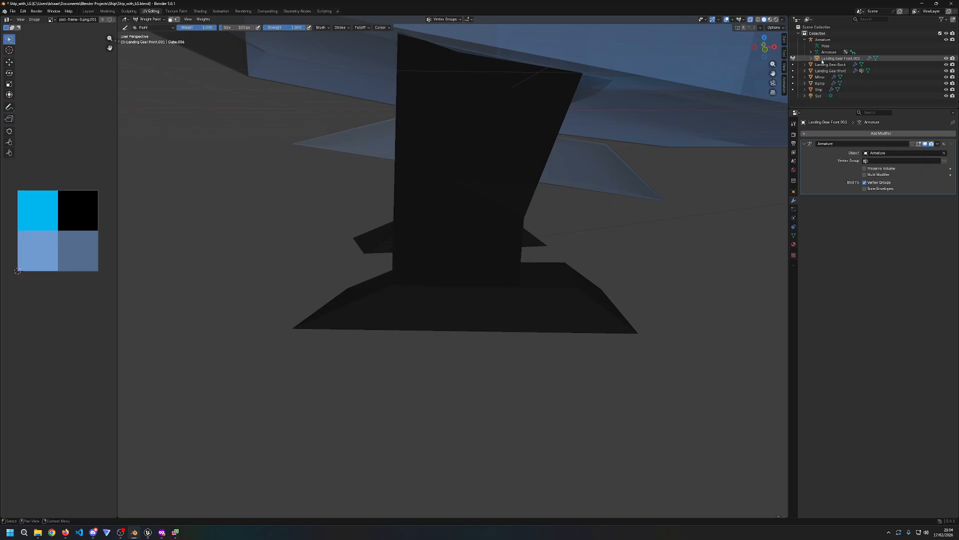
left_click(905, 153)
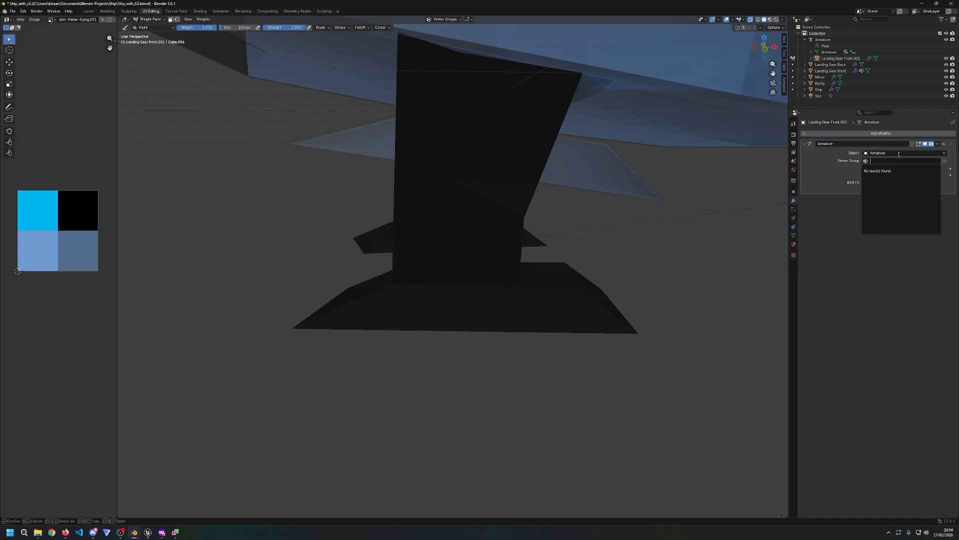
left_click(901, 164)
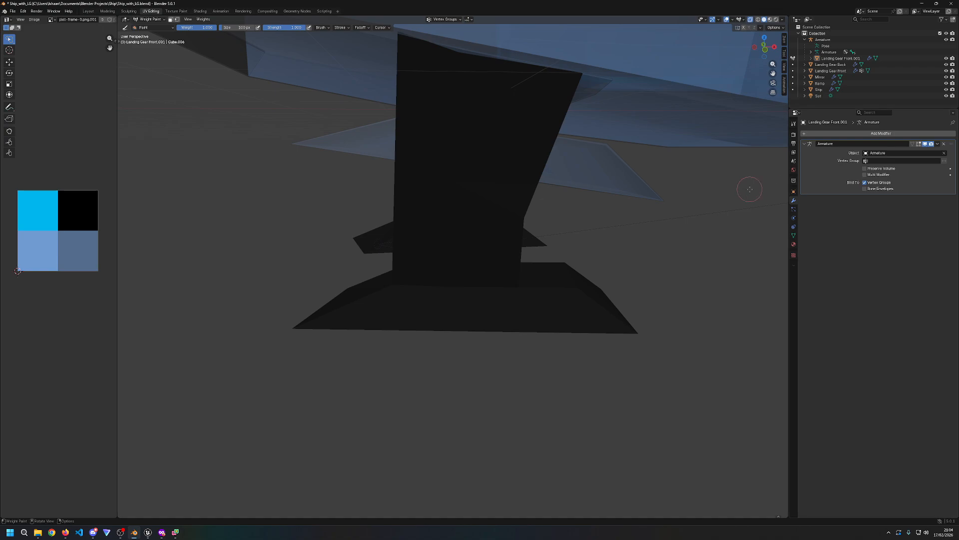
Step: Add four vertex groups to the mesh data of Landing Gear Front.001, removing any surplus one
mouse_move(570, 225)
middle_mouse_down()
mouse_move(660, 227)
mouse_move(568, 228)
mouse_move(589, 224)
mouse_move(578, 220)
middle_mouse_up()
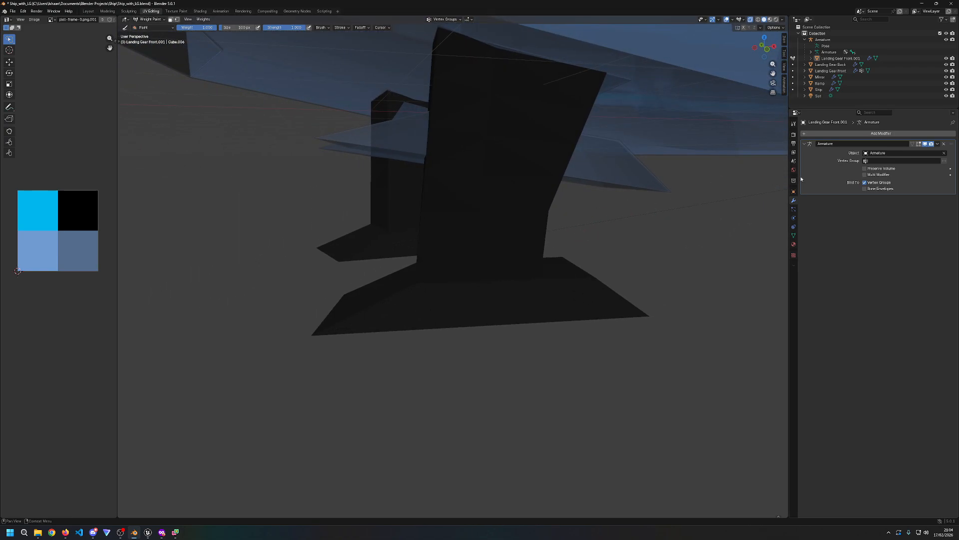
left_click(794, 193)
left_click(794, 209)
left_click(794, 218)
left_click(794, 209)
left_click(794, 236)
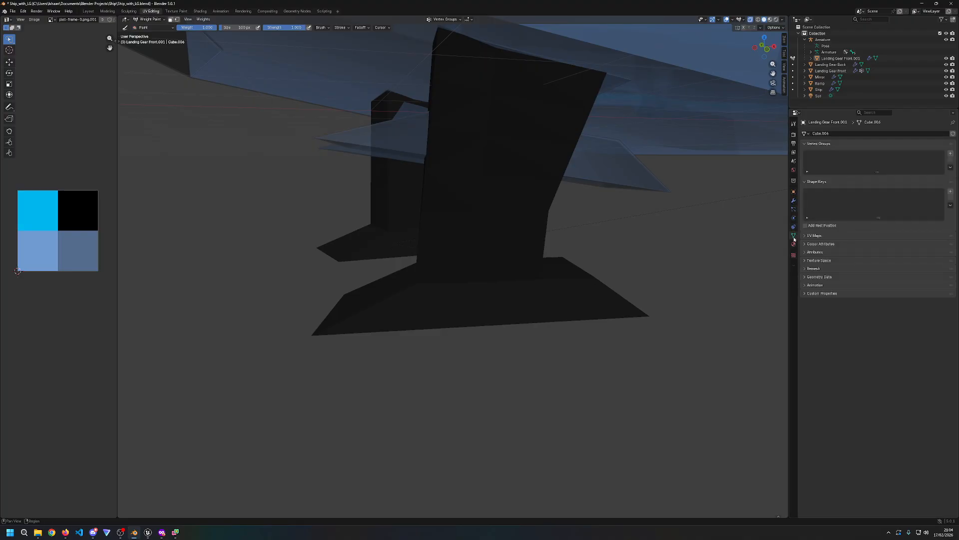
left_click(950, 154)
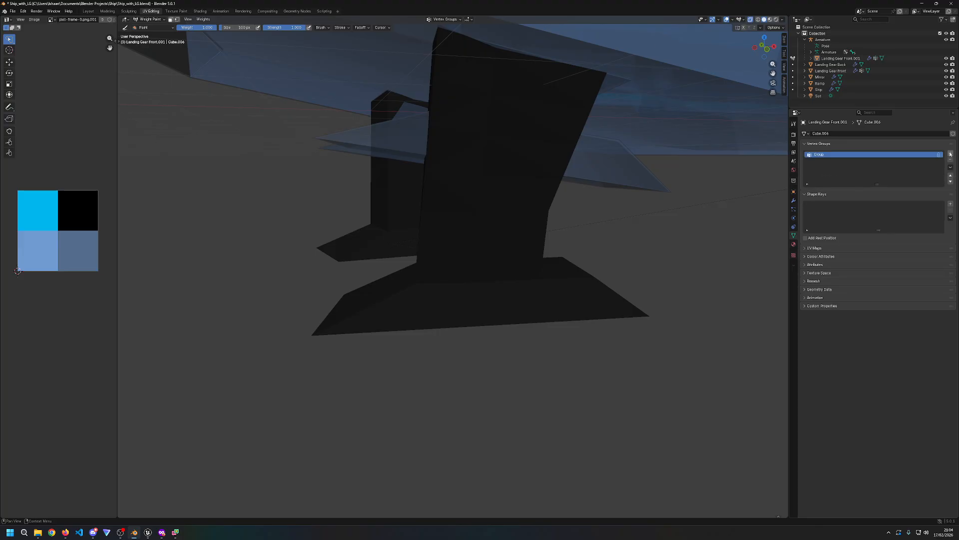
left_click(860, 156)
left_click(950, 154)
left_click(950, 154)
left_click(950, 154)
left_click(951, 153)
left_click(951, 160)
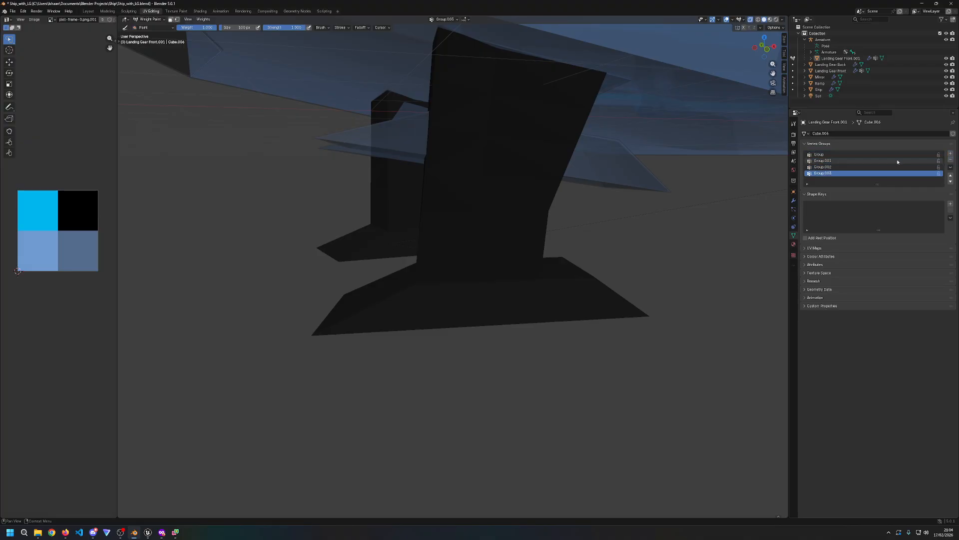
Step: Try to rename the first vertex group as Root, and undo the accidental renaming of the object
left_click(855, 154)
double_click(858, 155)
type("Root")
key("Return")
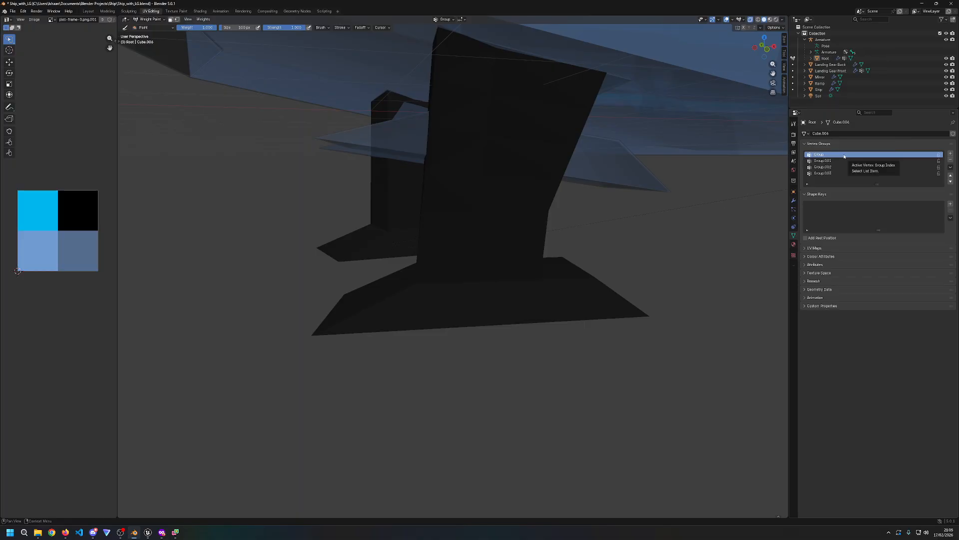
key("ctrl+z")
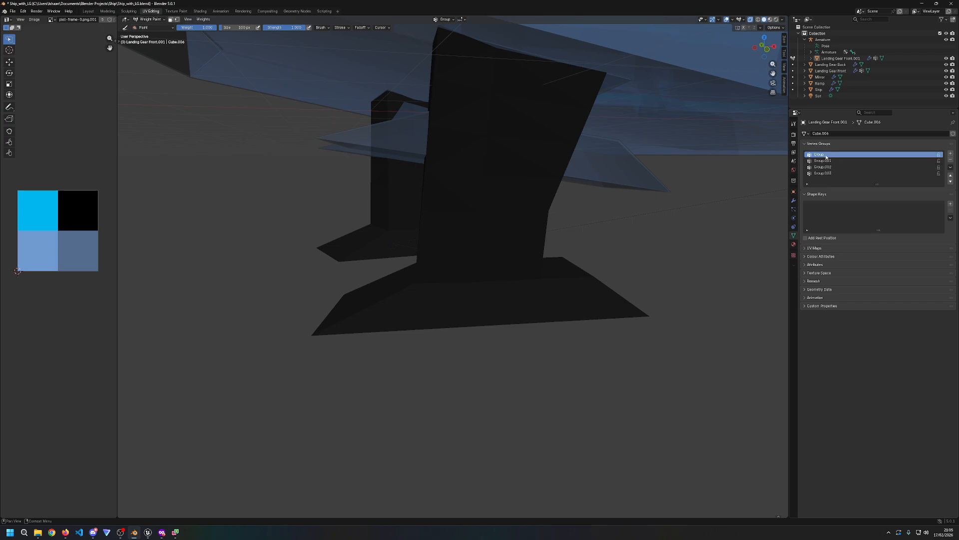
Step: Rename the four vertex groups as Root, Bone, Bone.001 and Bone.002 to match the armature's bones
double_click(817, 154)
type("Root")
key("Return")
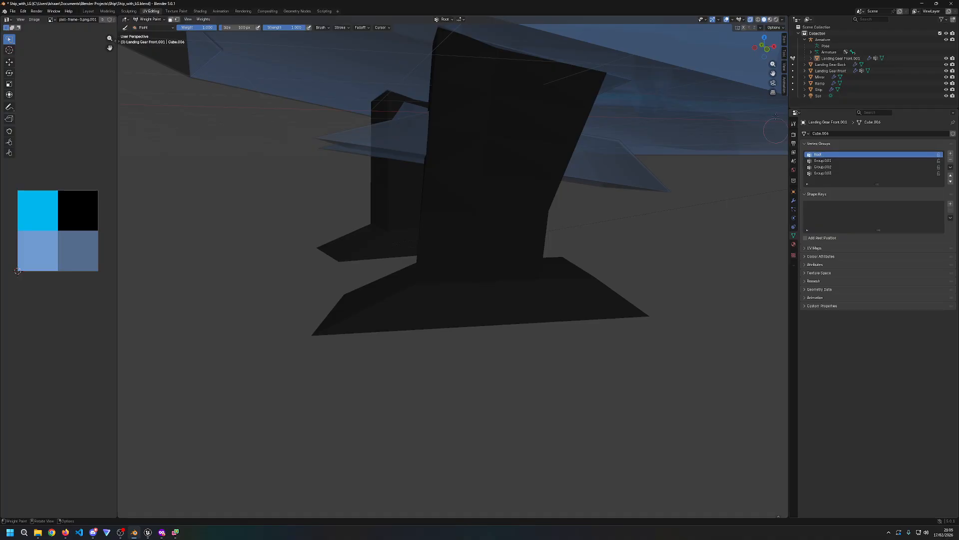
left_click(811, 52, "shift")
double_click(823, 161)
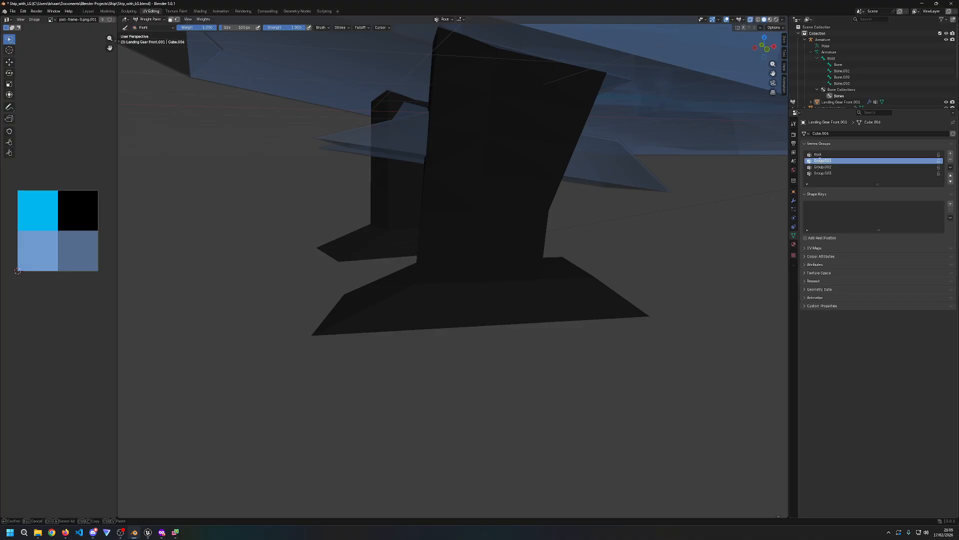
type("Bone")
key("Return")
double_click(828, 168)
type("B")
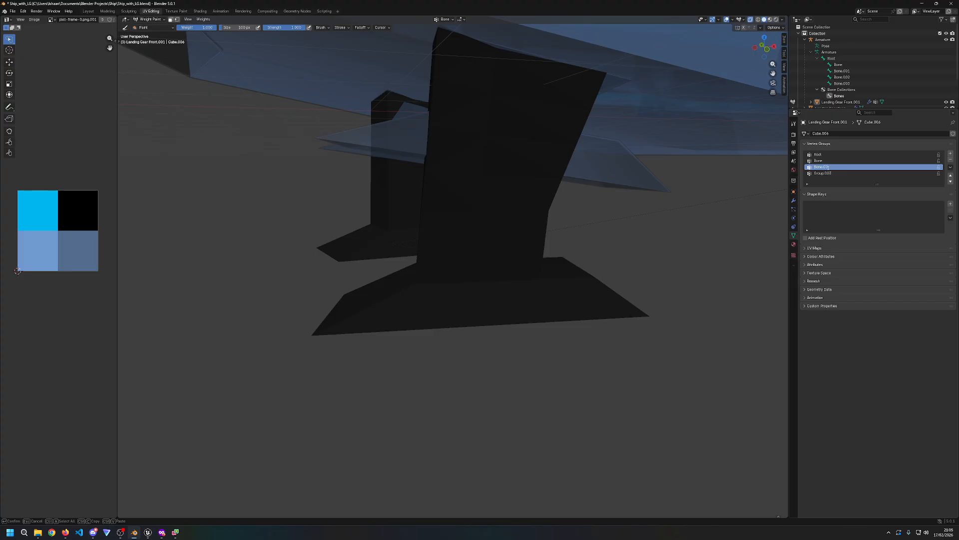
double_click(828, 173)
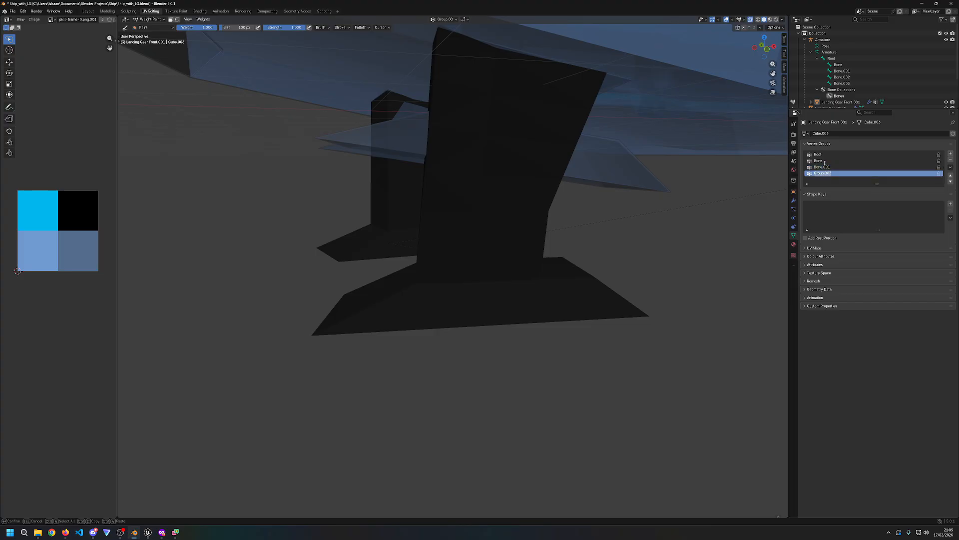
type("Bone.002")
key("Return")
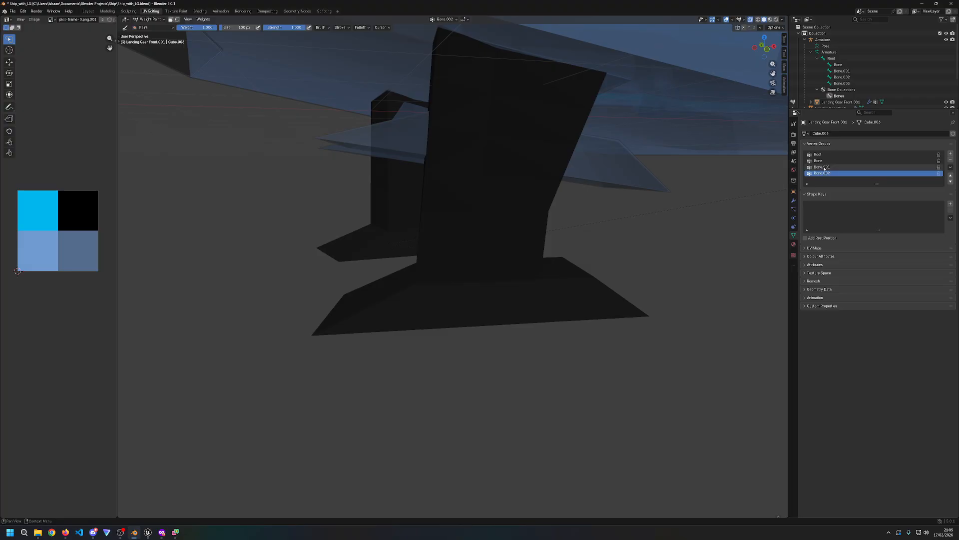
Step: Add a fifth vertex group named Bone.003 and remove the surplus extra group
left_click(950, 154)
left_click(950, 154)
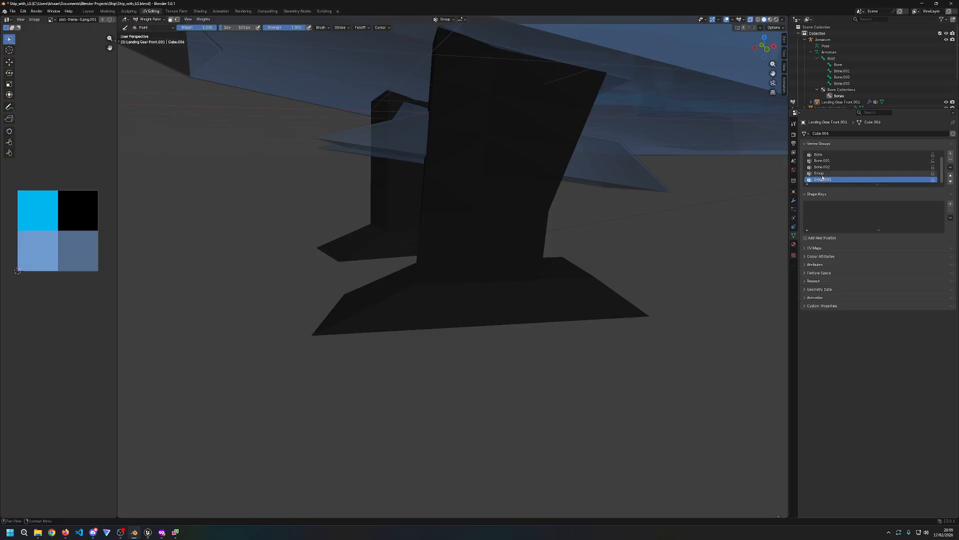
double_click(822, 173)
type("Bo")
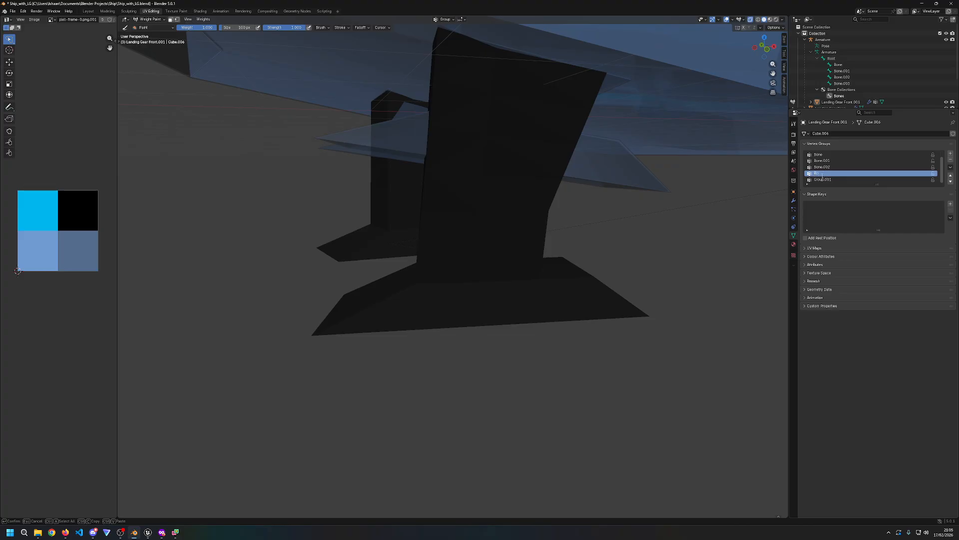
type("ne.003")
key("Return")
left_click(828, 179)
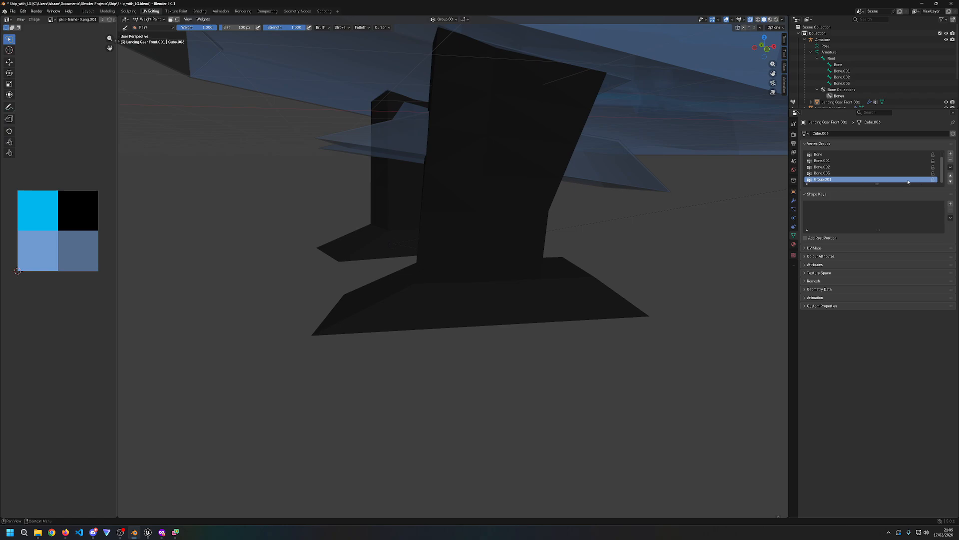
left_click(950, 160)
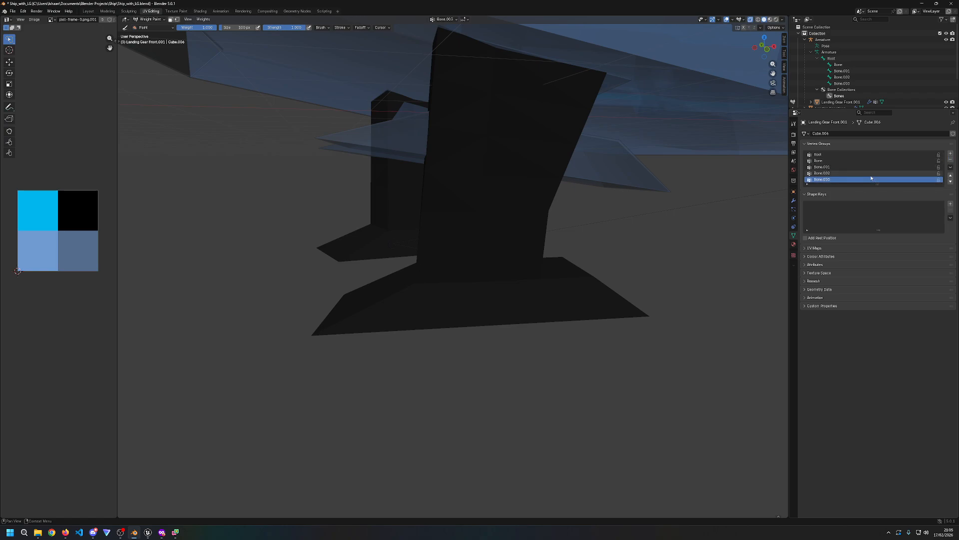
Step: Make the Root vertex group active and collapse the Bone Collections entry in the scene hierarchy
left_click(826, 155)
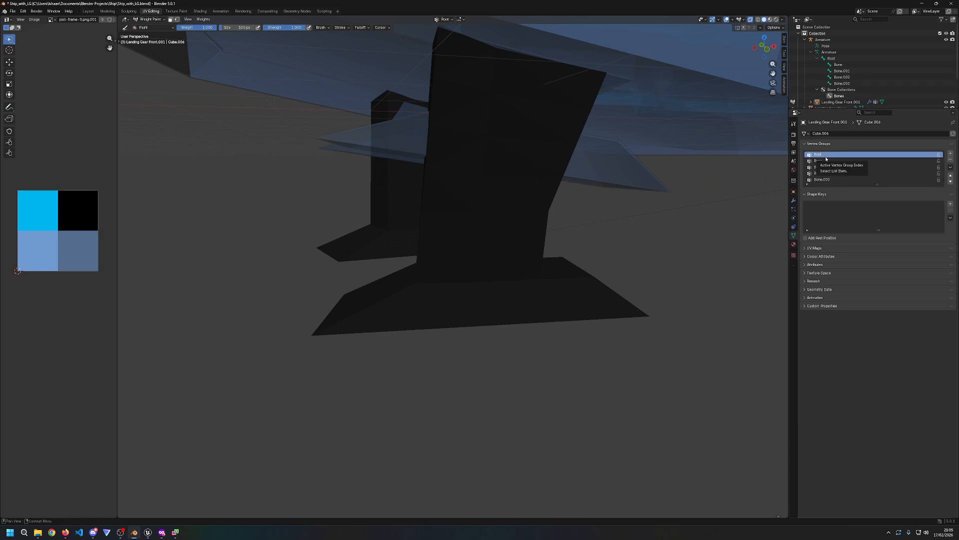
left_click(818, 89)
left_click(811, 95)
scroll(811, 95, "down", 2)
left_click(818, 90)
scroll(817, 100, "down", 1)
scroll(817, 100, "up", 1)
left_click(811, 70)
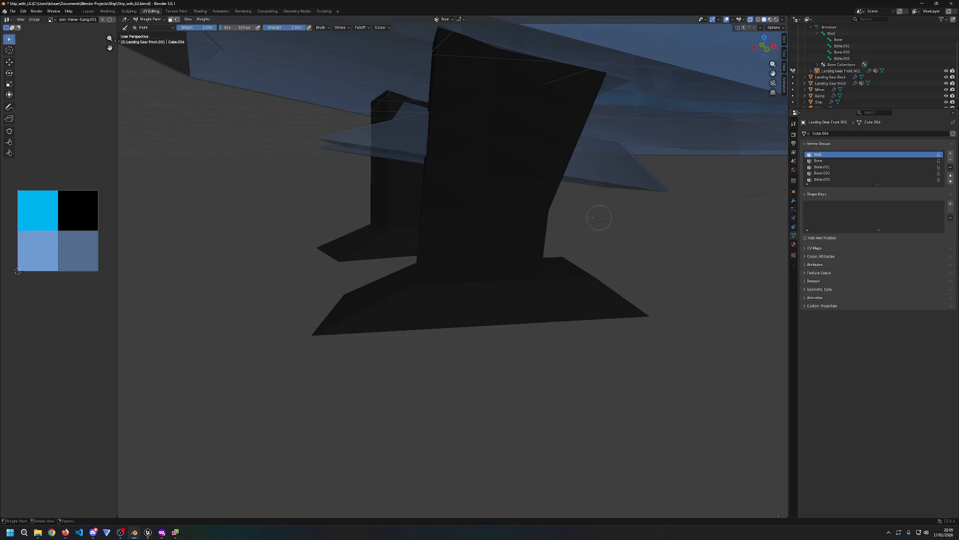
Step: Enlarge the weight brush and paint Root weights around the landing gear's foot from several angles
scroll(501, 219, "down", 3)
left_click_drag(231, 27, 250, 28)
mouse_move(406, 240)
left_mouse_down()
mouse_move(550, 210)
mouse_move(321, 257)
mouse_move(396, 214)
mouse_move(546, 159)
mouse_move(403, 233)
mouse_move(489, 233)
left_mouse_up()
middle_click_drag(415, 270, 555, 262)
mouse_move(544, 270)
left_mouse_down()
mouse_move(480, 210)
mouse_move(215, 300)
mouse_move(257, 295)
mouse_move(265, 240)
mouse_move(300, 210)
left_mouse_up()
middle_click_drag(300, 210, 518, 277)
left_click_drag(518, 276, 440, 325)
mouse_move(440, 325)
middle_mouse_down()
mouse_move(449, 320)
mouse_move(467, 364)
middle_mouse_up()
mouse_move(467, 364)
left_mouse_down()
mouse_move(614, 171)
mouse_move(642, 256)
left_mouse_up()
middle_click_drag(643, 257, 587, 396)
left_click_drag(410, 288, 500, 320)
mouse_move(500, 320)
middle_mouse_down()
mouse_move(542, 334)
mouse_move(523, 328)
middle_mouse_up()
Step: Return to Object Mode and select the Armature object
left_click(150, 19)
left_click(157, 26)
left_click(154, 20)
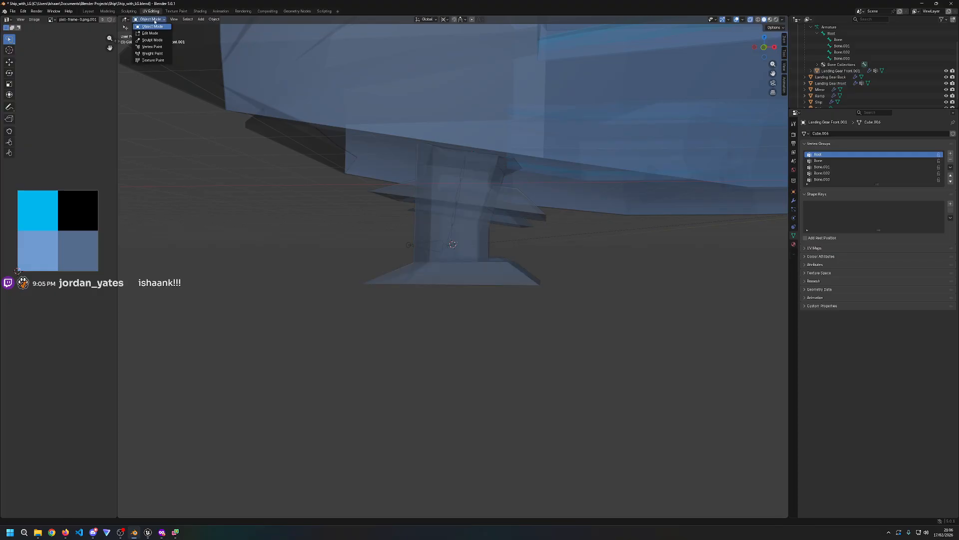
scroll(850, 60, "up", 2)
left_click(844, 40)
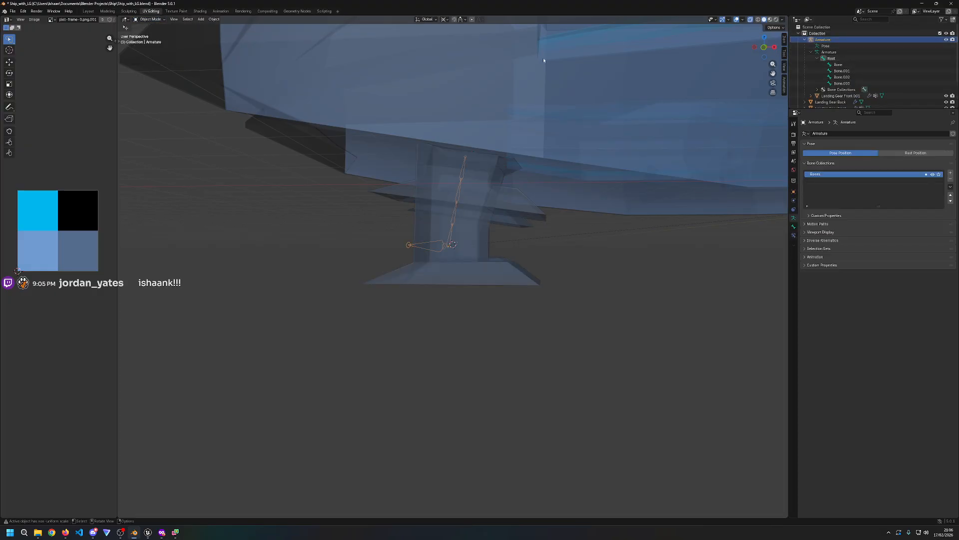
Step: Switch the armature to Pose Mode and try moving the Root bone along the Z axis, cancelling each move
left_click(147, 19)
left_click(150, 40)
left_click(432, 248)
key("g")
key("z")
key("Escape")
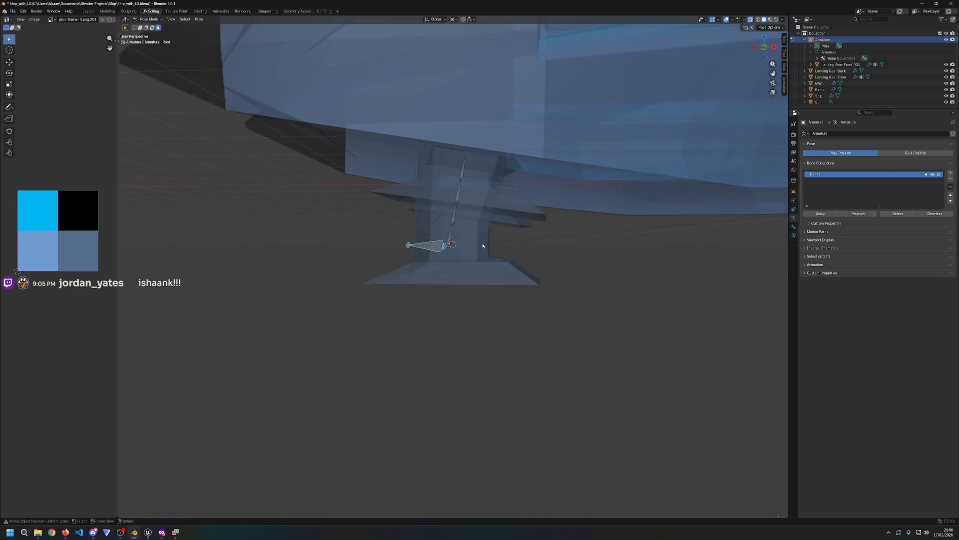
key("g")
key("z")
key("Escape")
left_click(460, 176)
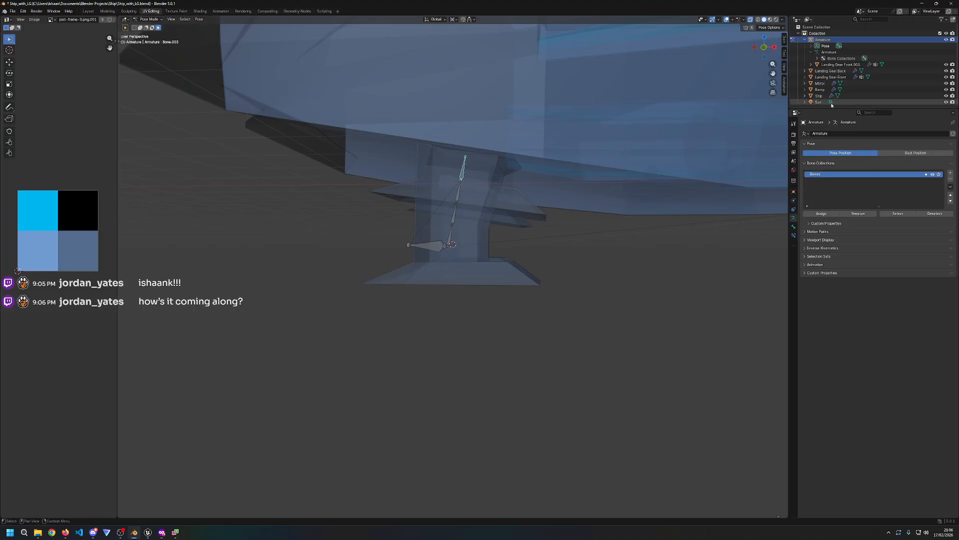
left_click(839, 64)
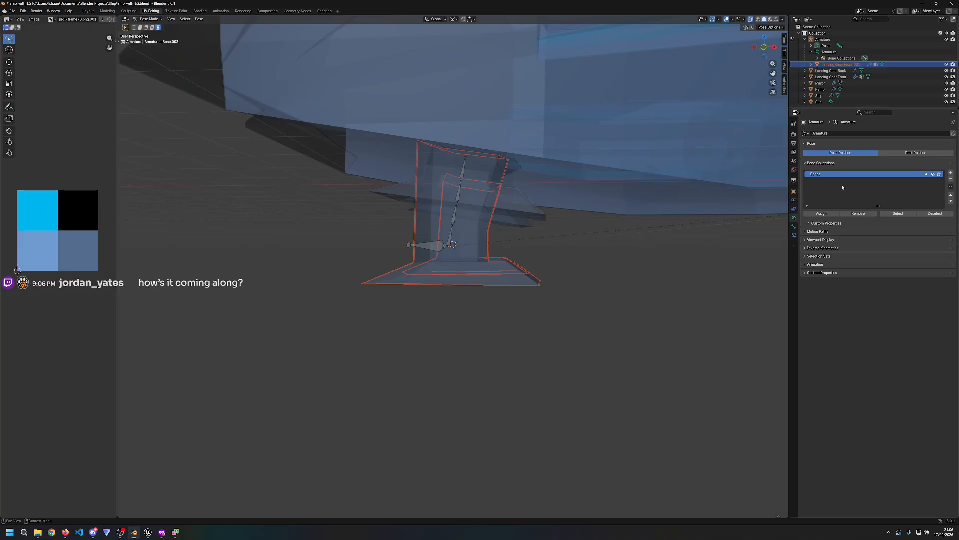
left_click(429, 249)
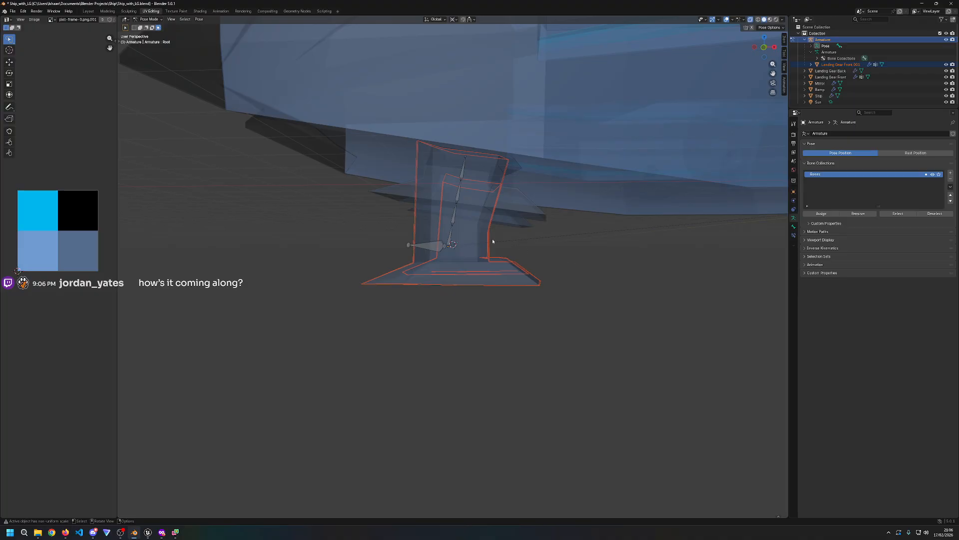
middle_click_drag(507, 238, 519, 253, "shift")
scroll(527, 248, "up", 4)
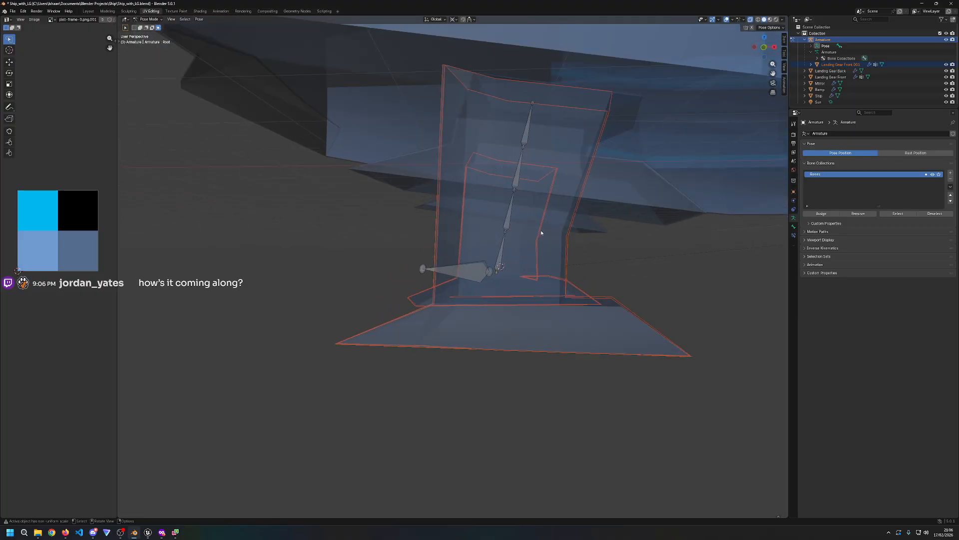
left_click(542, 125)
left_click(682, 178)
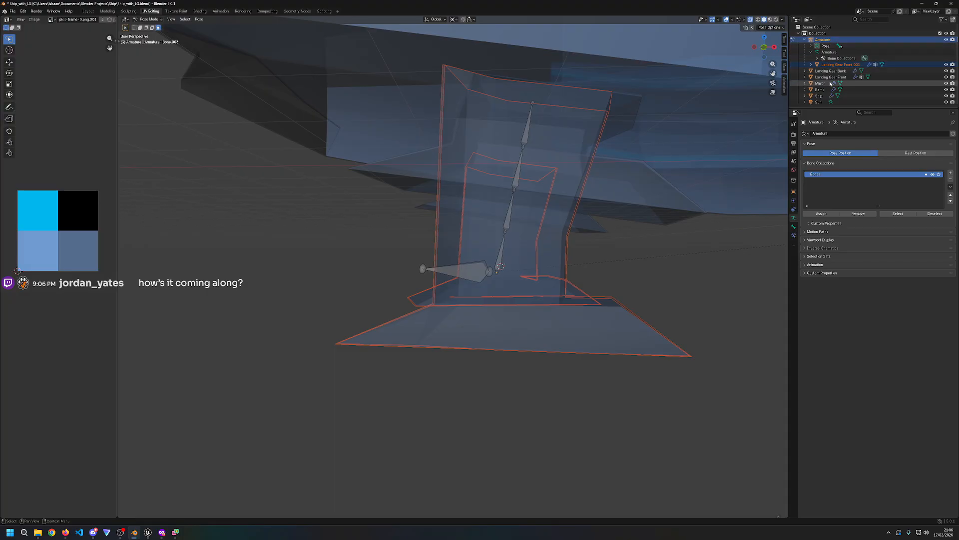
left_click(830, 65)
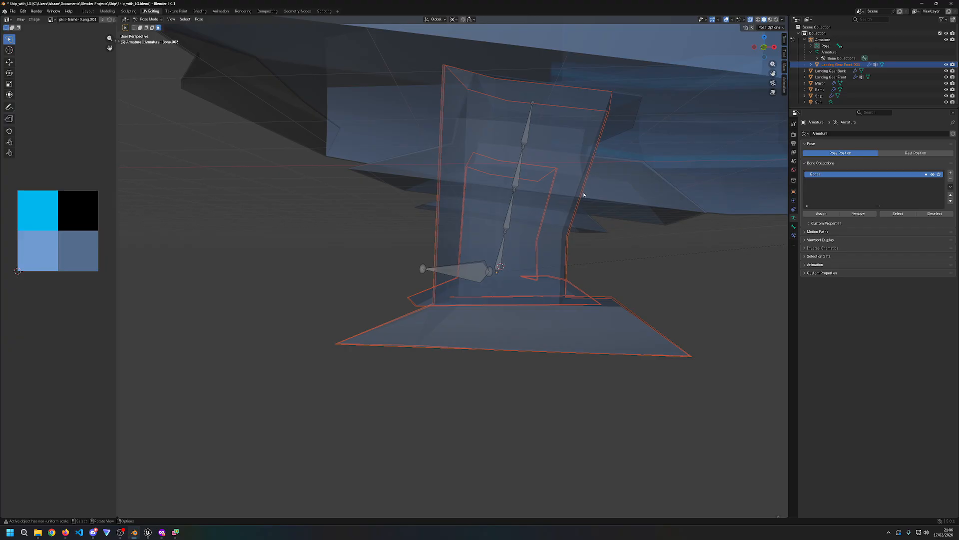
left_click(822, 40)
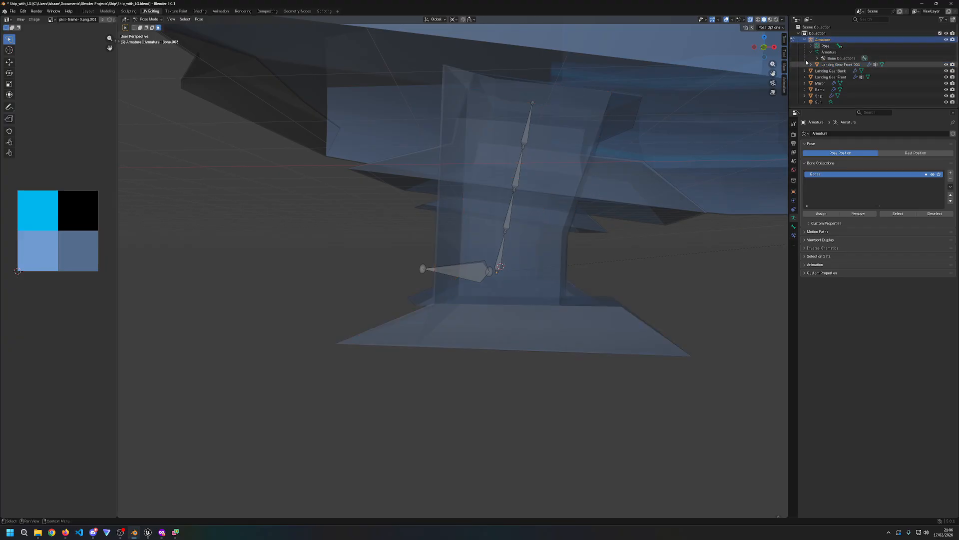
Step: Examine the vertex groups nested under the front landing gear mesh in the scene hierarchy
left_click(822, 64)
left_click(811, 64)
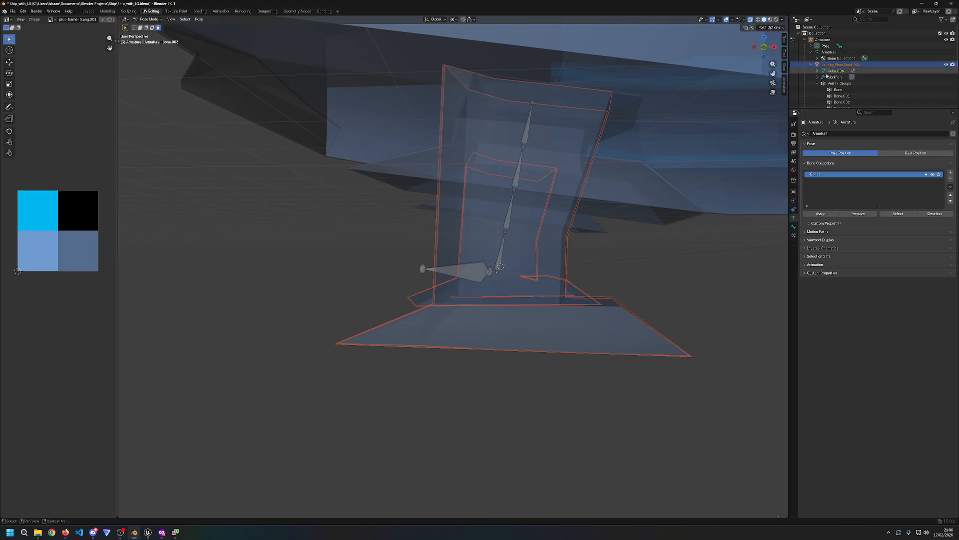
scroll(827, 72, "down", 2)
left_click(834, 65)
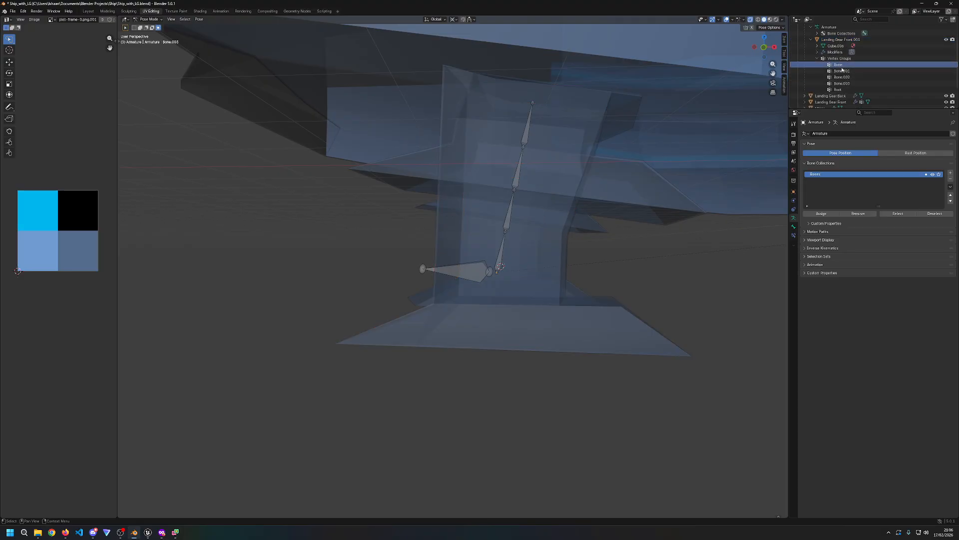
scroll(839, 73, "up", 2)
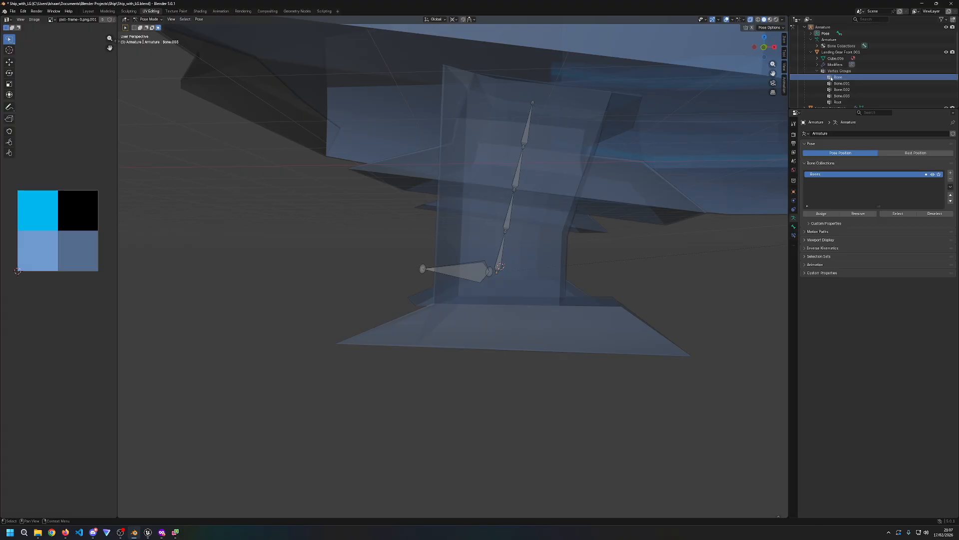
left_click(811, 52)
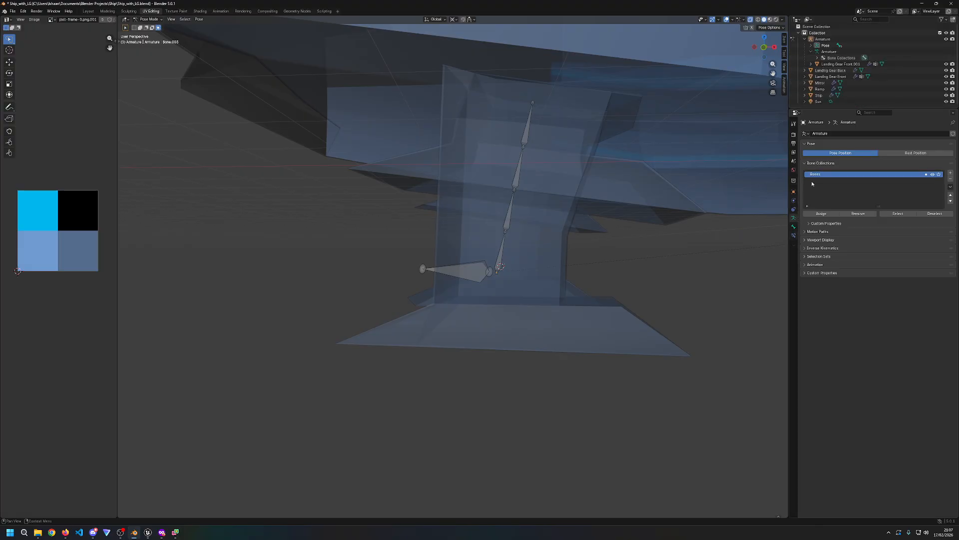
Step: Return to Object Mode, select the armature's child landing gear mesh and switch it to Weight Paint mode
left_click(794, 227)
left_click(794, 235)
left_click(794, 218)
left_click(794, 201)
key("Tab")
left_click(146, 19)
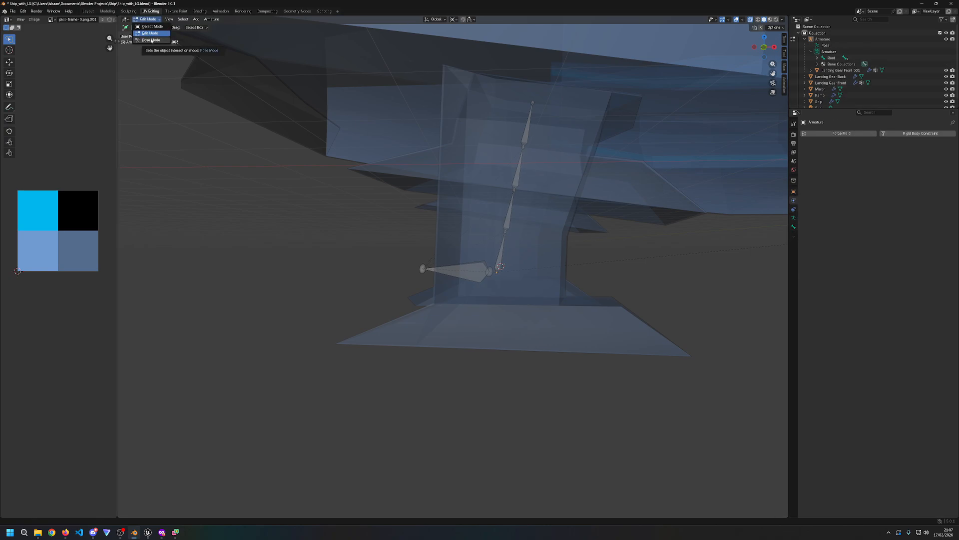
left_click(152, 26)
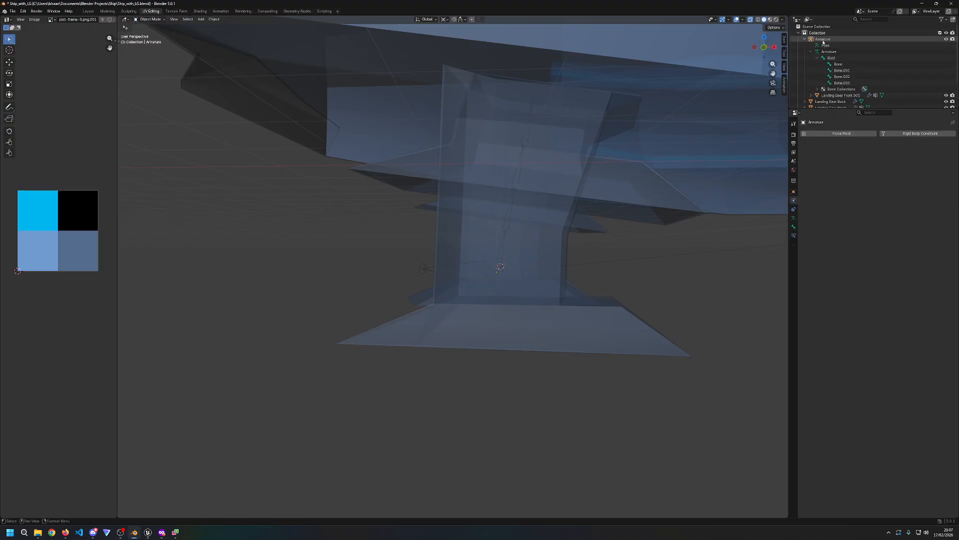
left_click(840, 95)
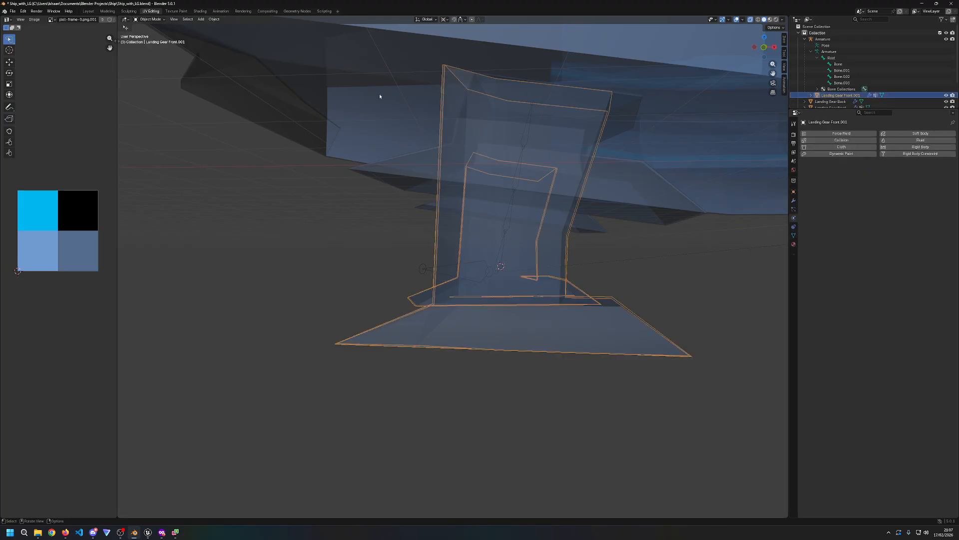
left_click(142, 21)
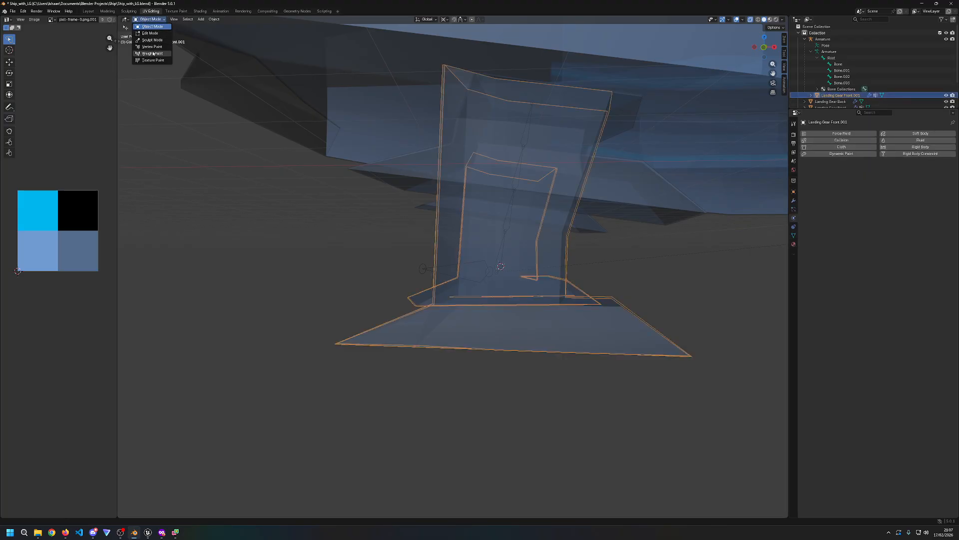
left_click(150, 53)
Step: Display the landing gear mesh's vertex group list in its object data properties
left_click(794, 208)
left_click(794, 200)
left_click(794, 243)
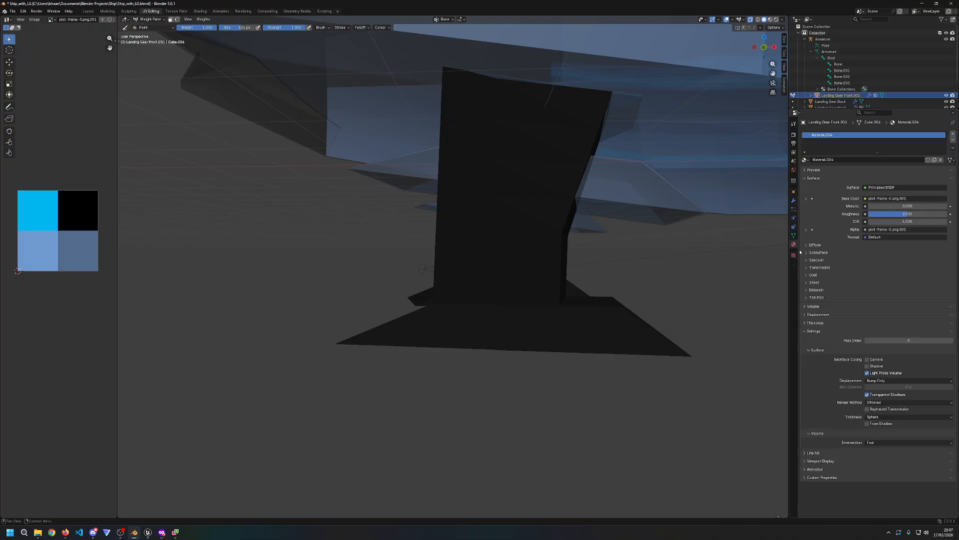
left_click(793, 254)
left_click(794, 209)
left_click(794, 244)
left_click(793, 235)
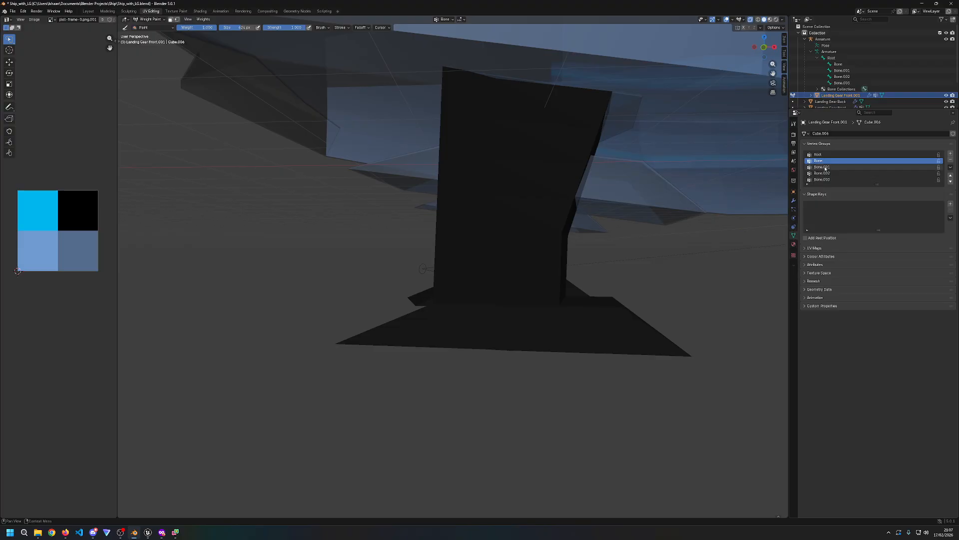
Step: Paint Bone weights across the upper half of the landing gear leg in front view with wireframe shading
mouse_move(675, 217)
middle_mouse_down()
mouse_move(640, 209)
mouse_move(657, 205)
middle_mouse_up()
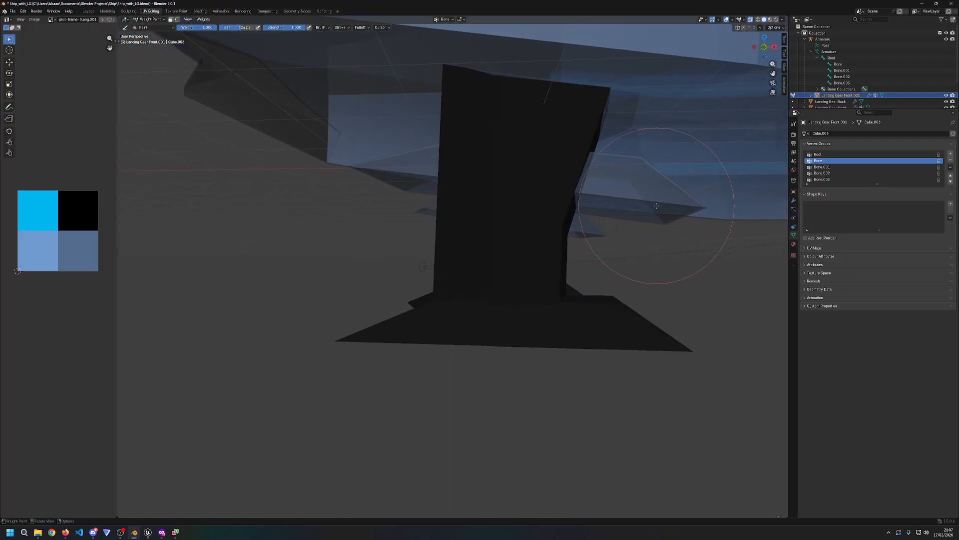
key("KP_1")
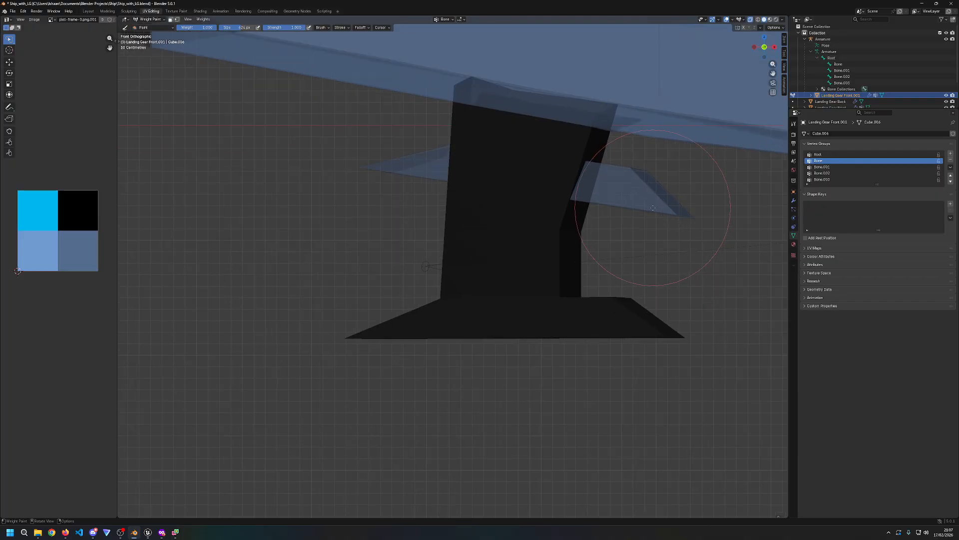
mouse_move(407, 131)
left_mouse_down()
mouse_move(480, 116)
mouse_move(504, 150)
left_mouse_up()
key("z")
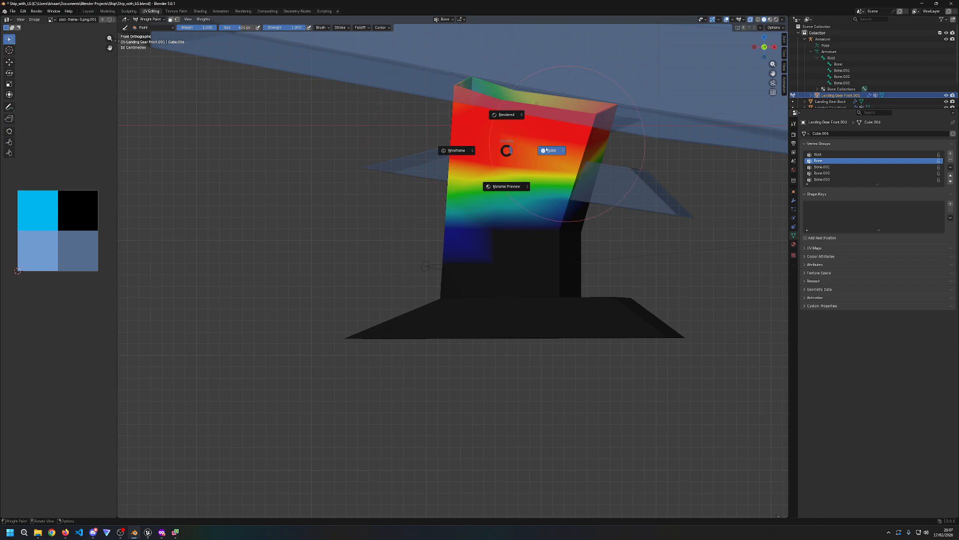
left_click(453, 150)
mouse_move(466, 107)
left_mouse_down()
mouse_move(555, 162)
mouse_move(497, 176)
mouse_move(593, 181)
mouse_move(318, 141)
left_mouse_up()
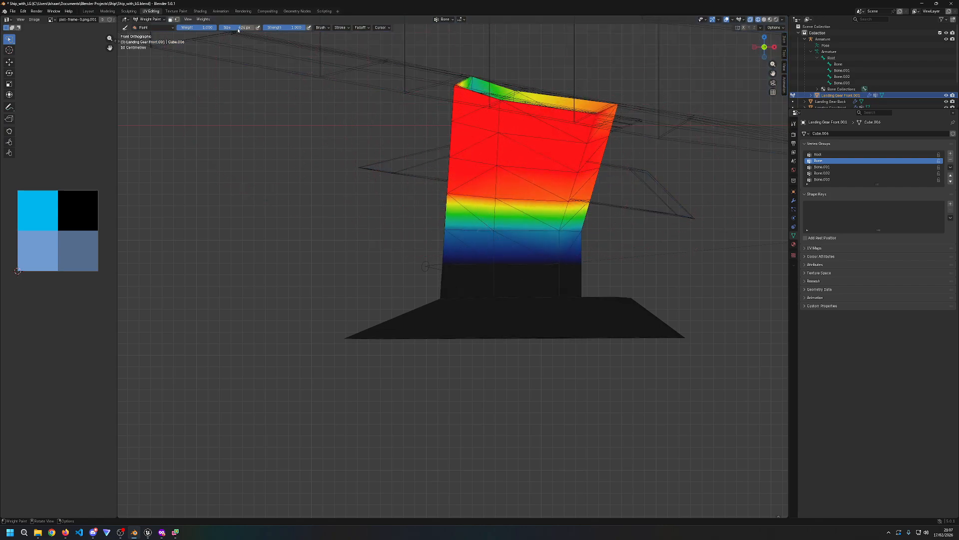
Step: Set the weight brush's falloff curve to Inverse Square
left_click(329, 28)
left_click(361, 28)
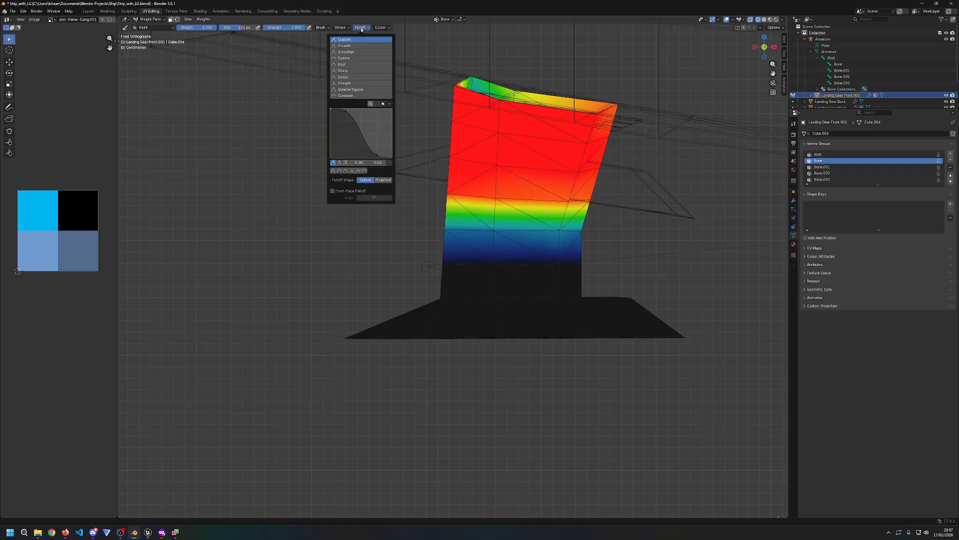
left_click(349, 89)
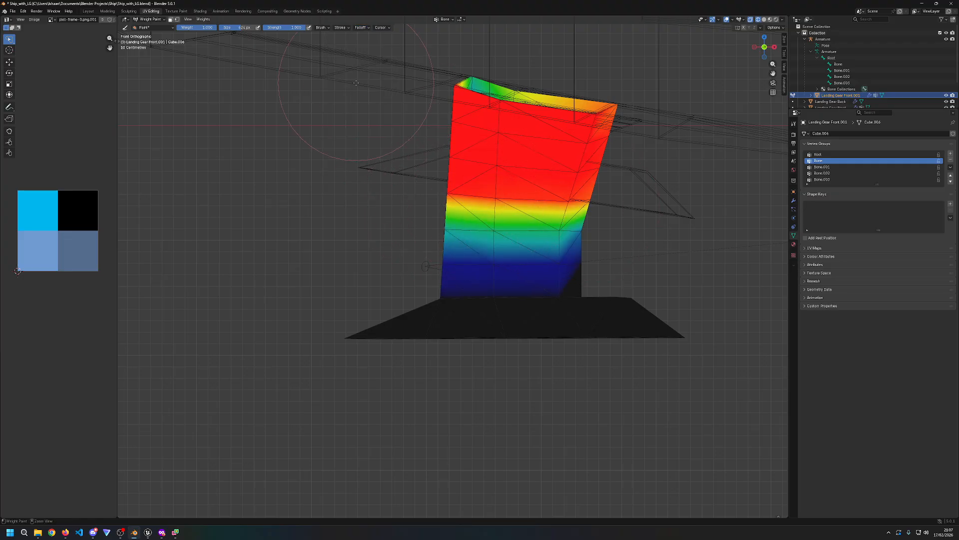
Step: Check the brush and cursor settings and try a Bone weight stroke on the front of the leg
left_click(349, 28)
mouse_move(361, 28)
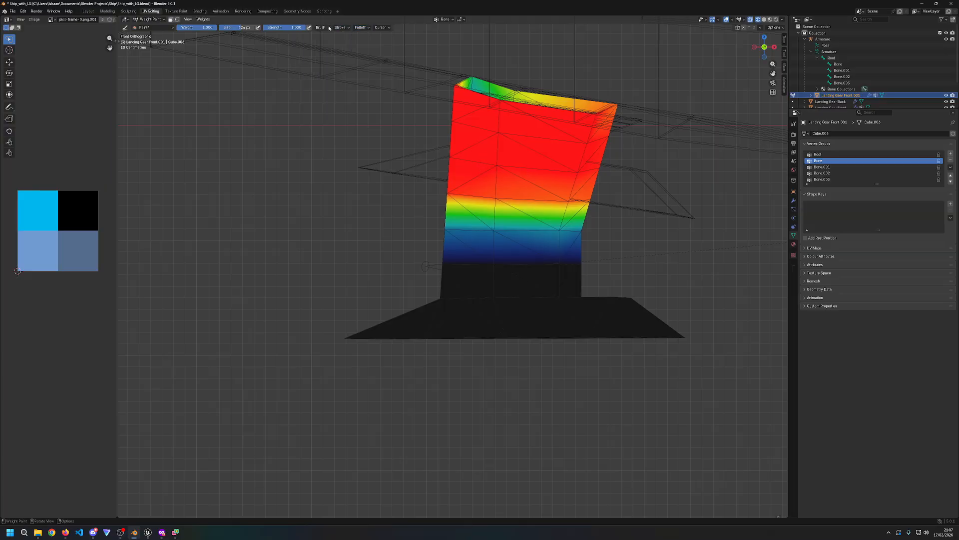
left_click(324, 28)
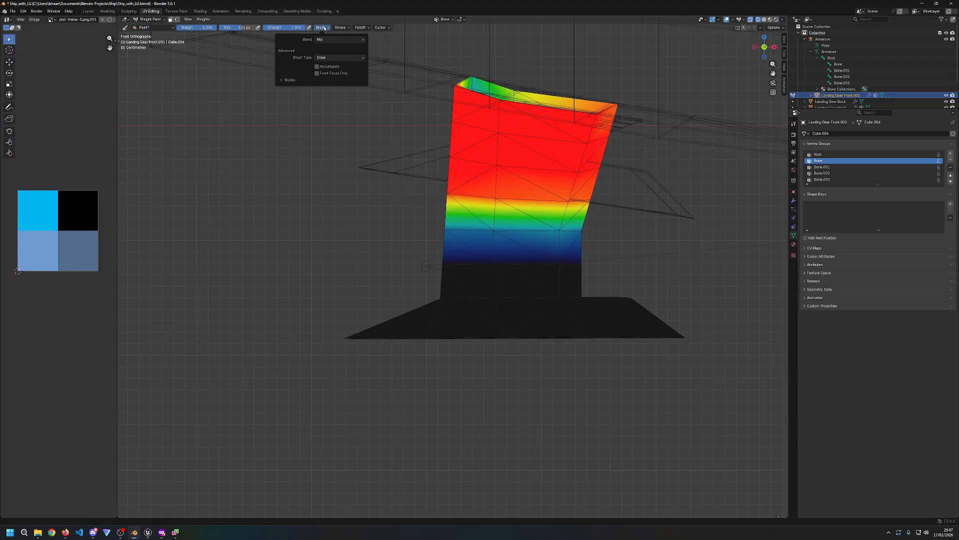
left_click(382, 28)
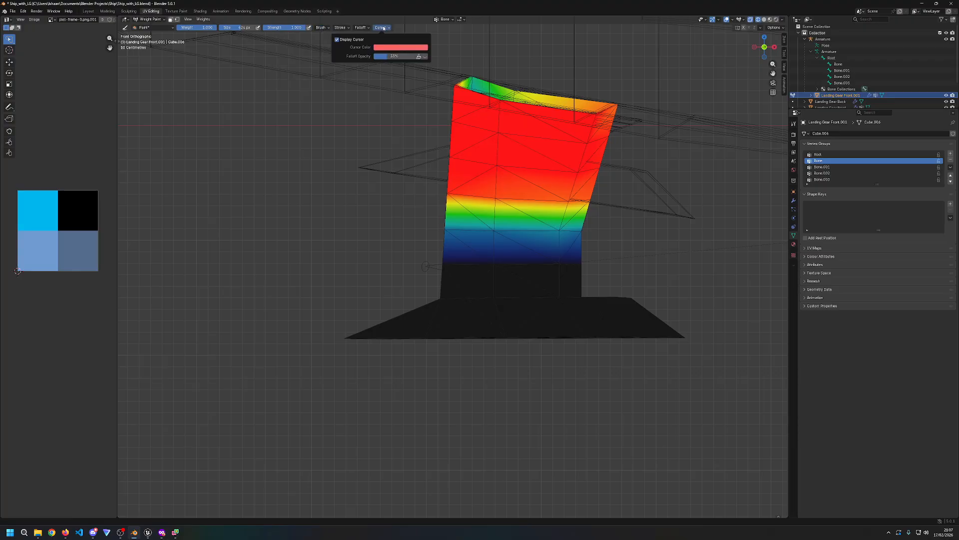
mouse_move(500, 177)
left_mouse_down()
mouse_move(515, 194)
mouse_move(517, 186)
left_mouse_up()
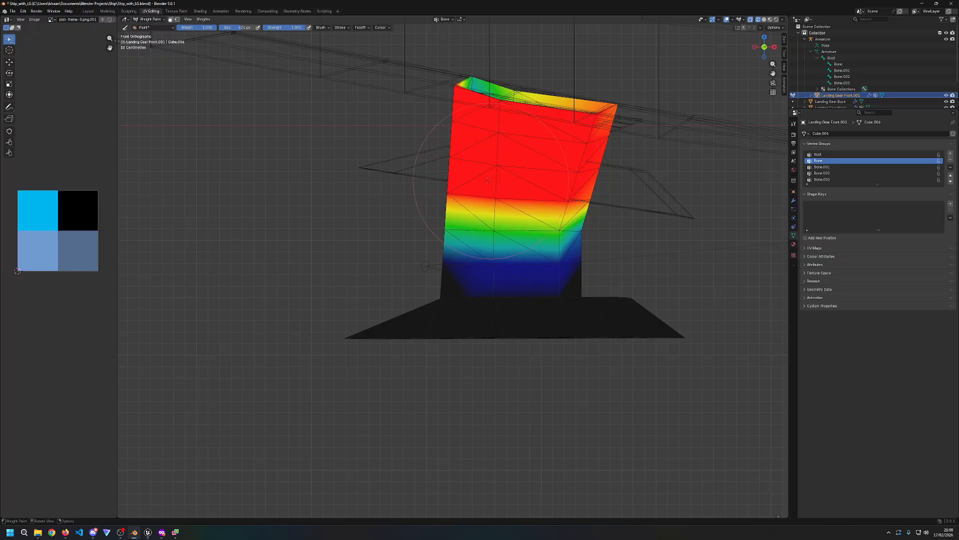
Step: Shrink the weight brush, undo the trial strokes and repaint Bone weights over the front of the leg
mouse_move(235, 29)
left_mouse_down()
mouse_move(218, 29)
mouse_move(258, 27)
left_mouse_up()
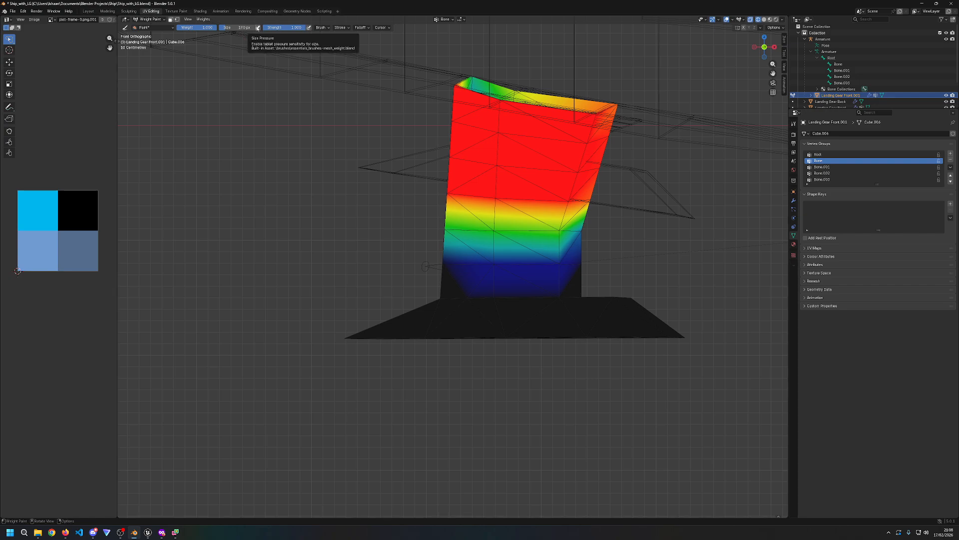
mouse_move(556, 234)
left_mouse_down()
mouse_move(606, 250)
mouse_move(423, 256)
mouse_move(565, 260)
mouse_move(450, 264)
mouse_move(542, 252)
left_mouse_up()
key("ctrl+z")
key("ctrl+z")
key("ctrl+z")
mouse_move(573, 172)
left_mouse_down()
mouse_move(500, 95)
mouse_move(600, 112)
mouse_move(505, 98)
left_mouse_up()
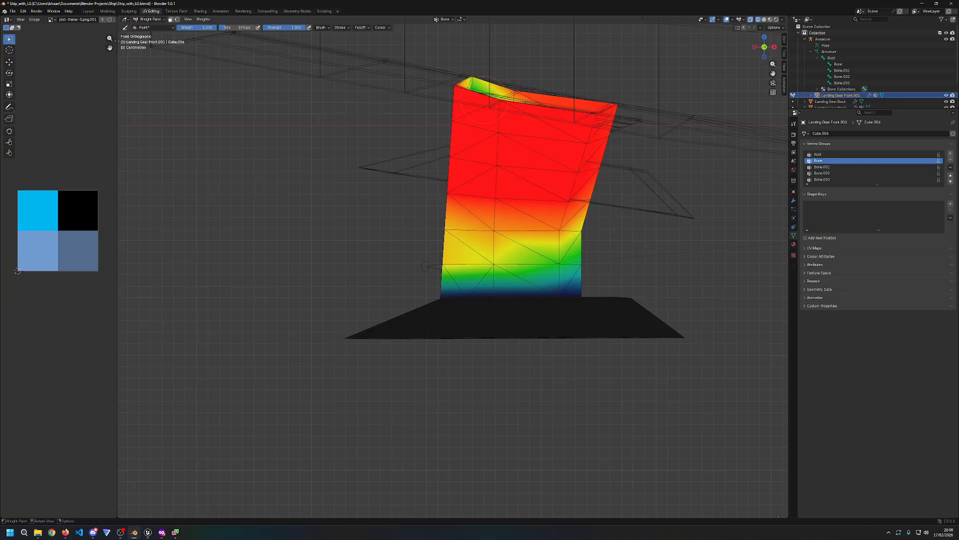
Step: Paint full Bone weights over the sides and back of the landing gear leg from several angles
middle_click_drag(514, 162, 535, 235)
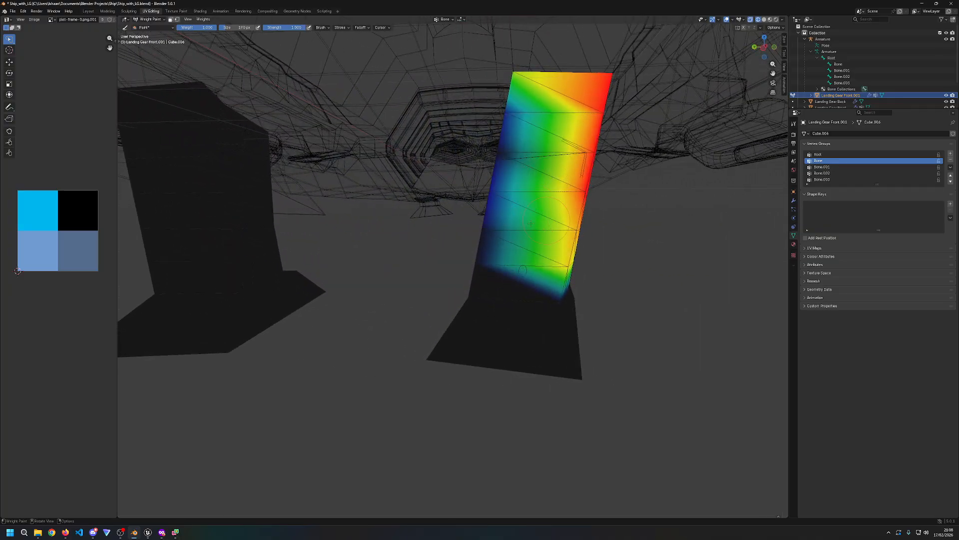
mouse_move(536, 240)
left_mouse_down()
mouse_move(505, 250)
mouse_move(540, 110)
mouse_move(523, 68)
mouse_move(550, 145)
mouse_move(483, 256)
left_mouse_up()
middle_click_drag(319, 256, 407, 259)
mouse_move(407, 257)
left_mouse_down()
mouse_move(429, 242)
mouse_move(411, 173)
mouse_move(420, 125)
left_mouse_up()
mouse_move(427, 120)
middle_mouse_down()
mouse_move(404, 204)
mouse_move(420, 145)
mouse_move(435, 175)
mouse_move(404, 207)
middle_mouse_up()
mouse_move(403, 208)
left_mouse_down()
mouse_move(372, 237)
mouse_move(420, 243)
mouse_move(354, 241)
mouse_move(366, 190)
left_mouse_up()
middle_click_drag(529, 204, 520, 251)
left_click_drag(597, 263, 456, 268)
middle_click_drag(489, 267, 500, 262)
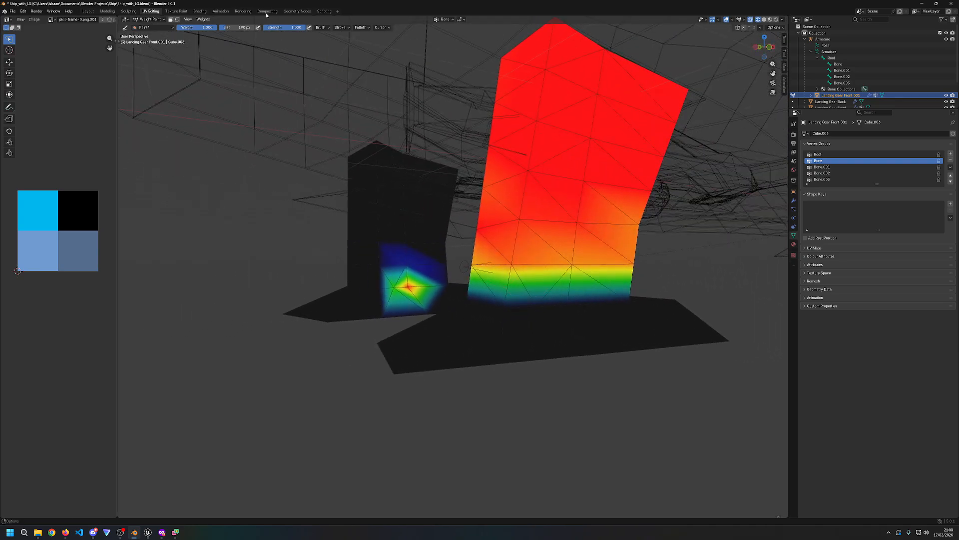
Step: Set the brush weight to 0, enlarge the brush and undo the trial strokes along the leg's lower edge
left_click_drag(200, 29, 156, 28)
left_click_drag(573, 286, 494, 282)
middle_click_drag(580, 286, 559, 288)
left_click_drag(240, 27, 245, 27)
mouse_move(474, 301)
left_mouse_down()
mouse_move(548, 295)
mouse_move(525, 287)
left_mouse_up()
key("ctrl+z")
key("ctrl+z")
Step: Paint zero weight around the lower part of the leg from several sides to reduce Bone's influence there
middle_click_drag(525, 288, 474, 294)
mouse_move(473, 295)
left_mouse_down()
mouse_move(459, 290)
mouse_move(473, 271)
mouse_move(477, 280)
left_mouse_up()
middle_click_drag(619, 283, 459, 288)
left_click_drag(459, 288, 520, 276)
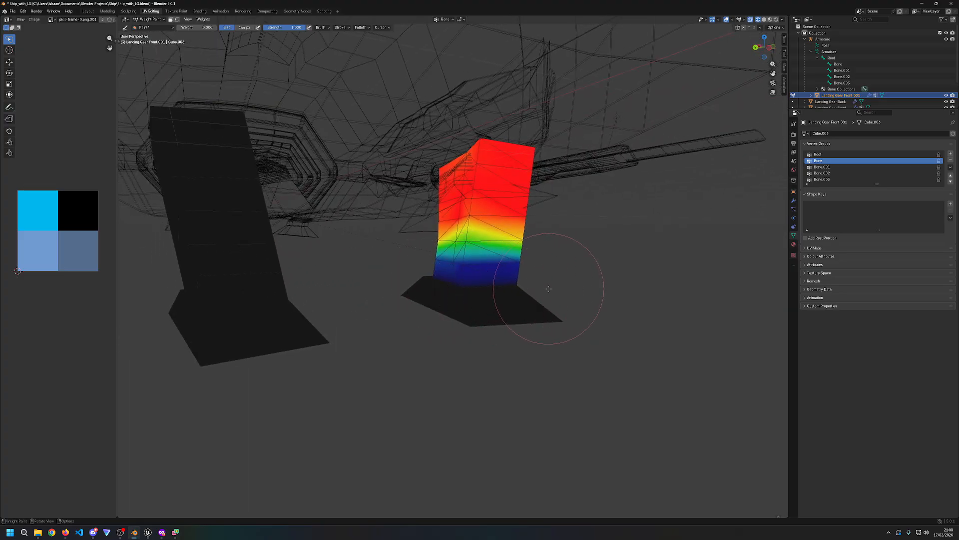
Step: Review the weight brush's strength, blend, stroke, falloff and cursor options
scroll(569, 287, "up", 2)
mouse_move(649, 290)
middle_mouse_down()
mouse_move(545, 290)
mouse_move(572, 307)
middle_mouse_up()
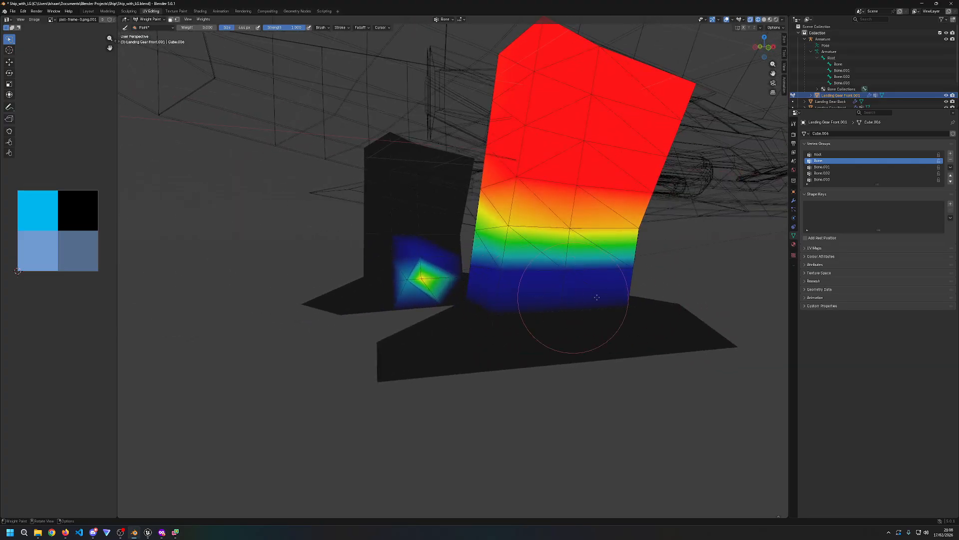
left_click(282, 27)
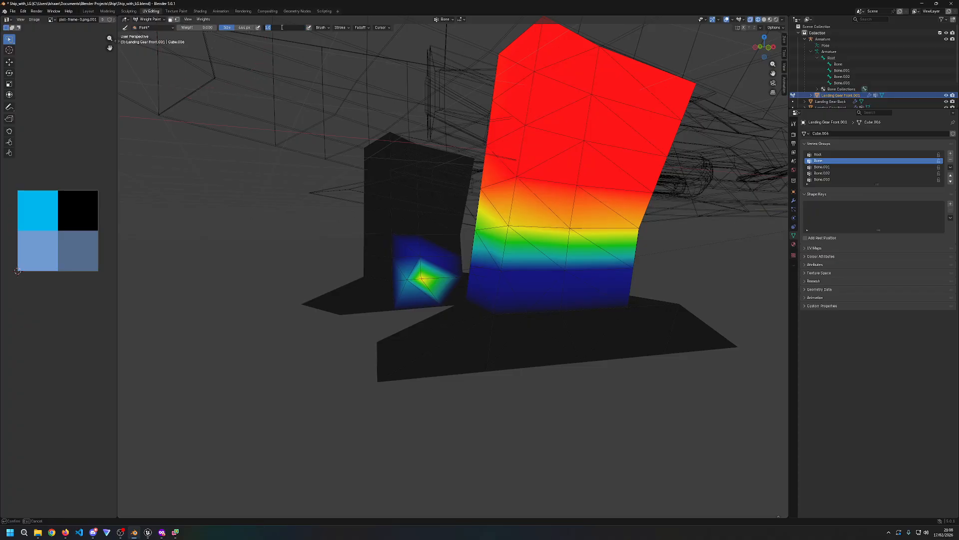
left_click(320, 28)
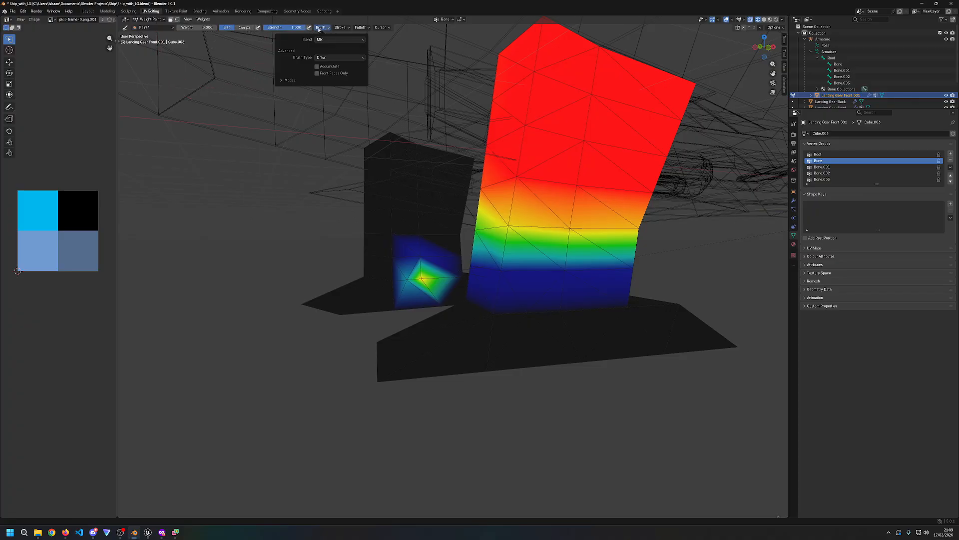
left_click(286, 80)
left_click(340, 28)
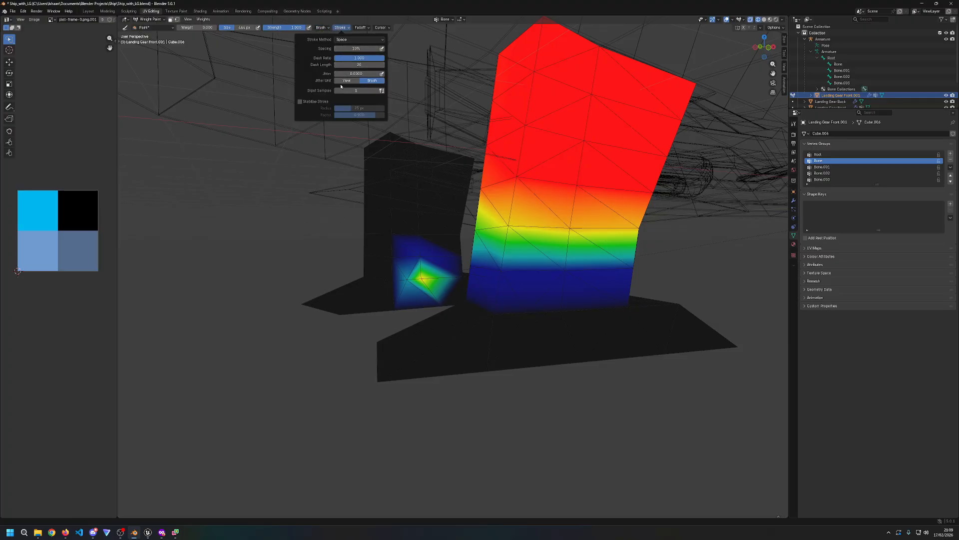
left_click(360, 28)
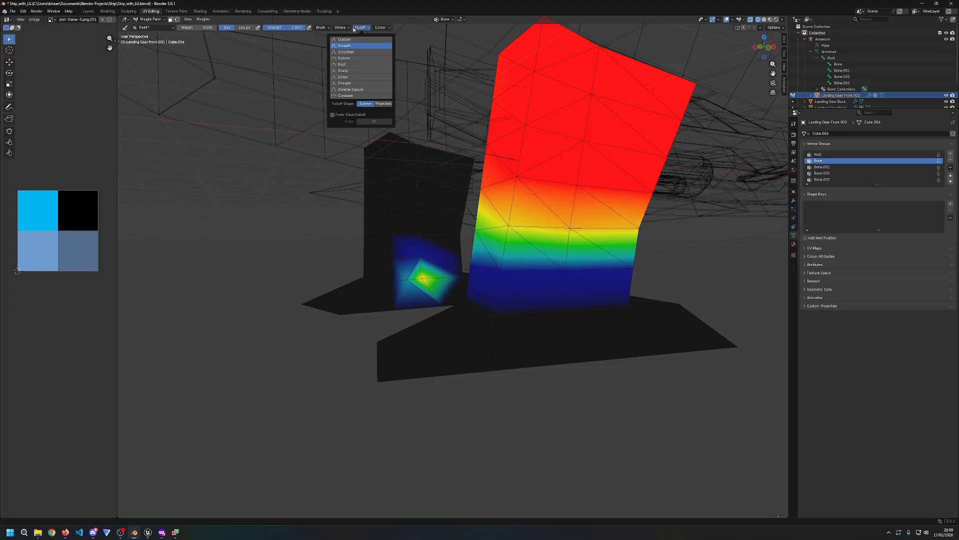
left_click(382, 28)
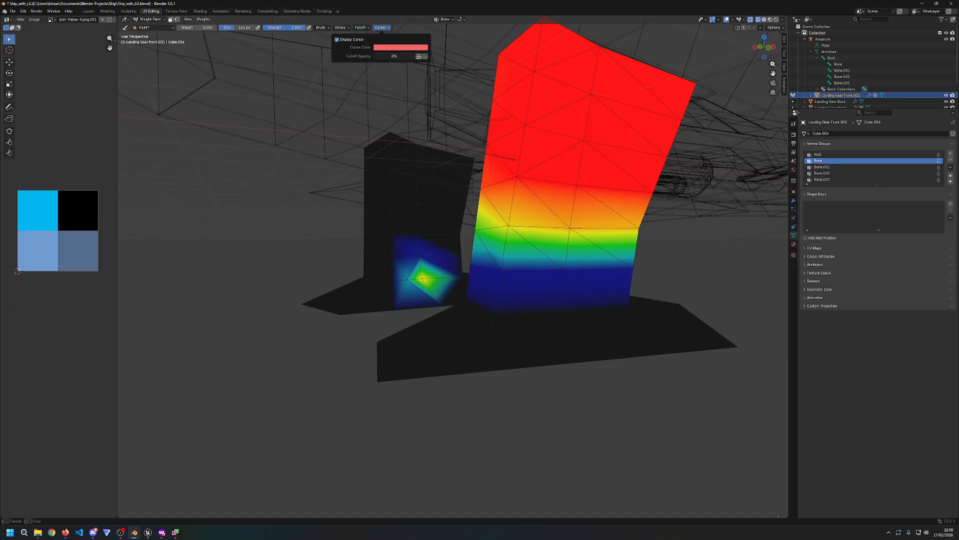
Step: Paint zero Bone weight across the lower front of the larger-looking landing gear leg
mouse_move(535, 287)
left_mouse_down()
mouse_move(560, 250)
mouse_move(550, 245)
left_mouse_up()
left_click(383, 27)
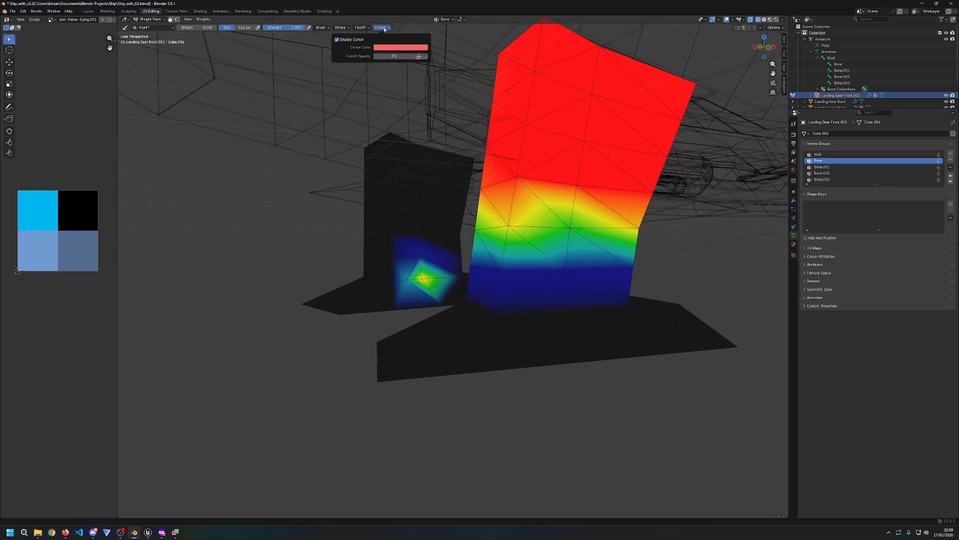
left_click_drag(382, 56, 425, 56)
left_click(563, 281)
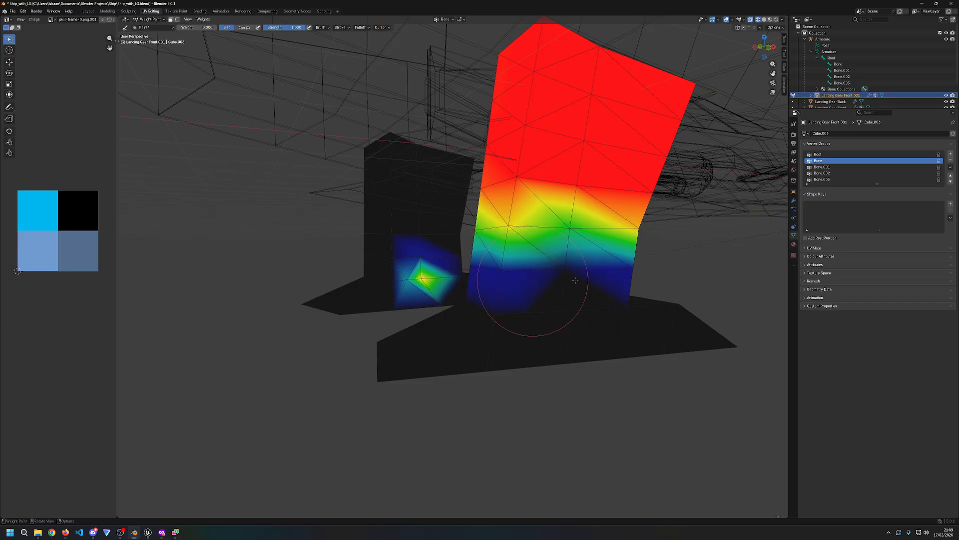
Step: Try zero-weight strokes higher on the leg's front face and undo them
left_click(545, 148)
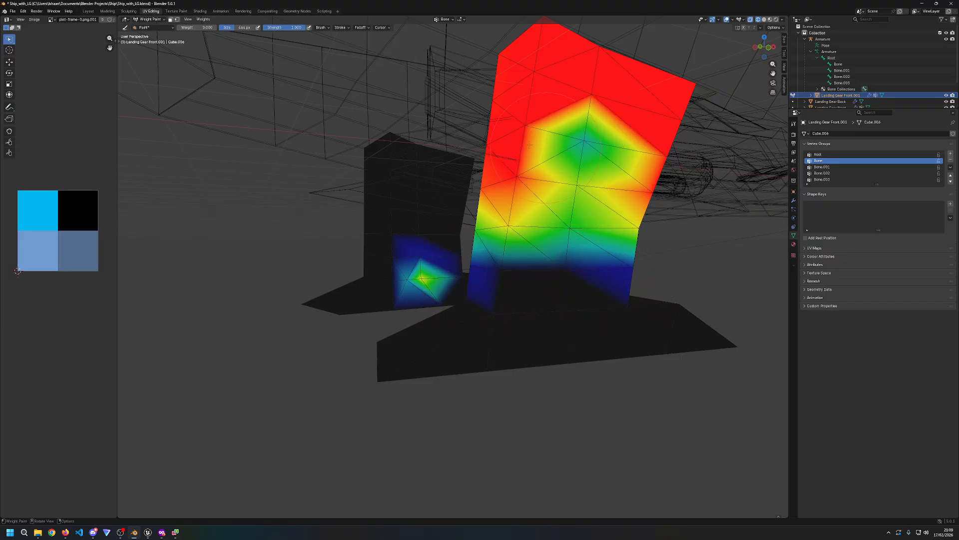
left_click_drag(546, 148, 587, 148)
key("ctrl+z")
key("ctrl+z")
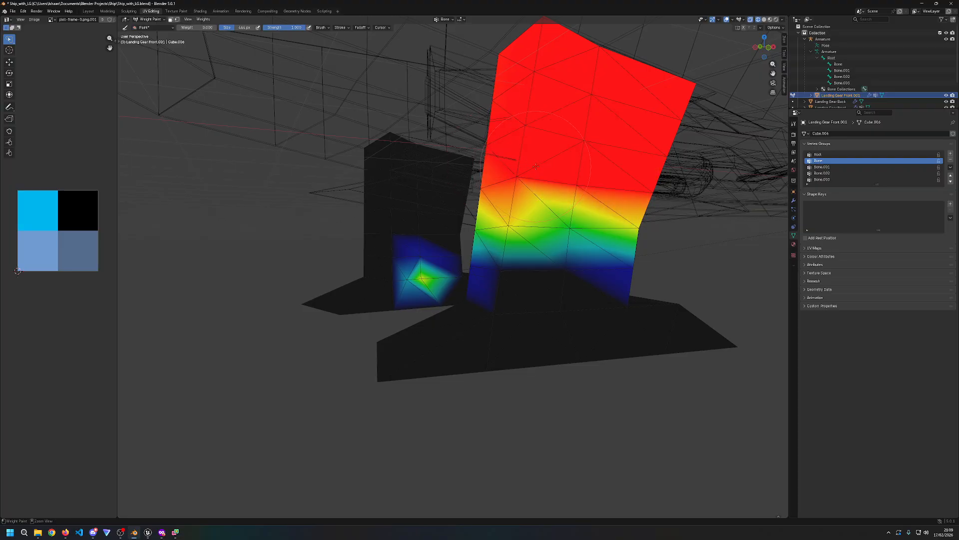
Step: Paint zero Bone weight around the remaining sides just above the landing gear's feet
middle_click_drag(541, 278, 505, 276)
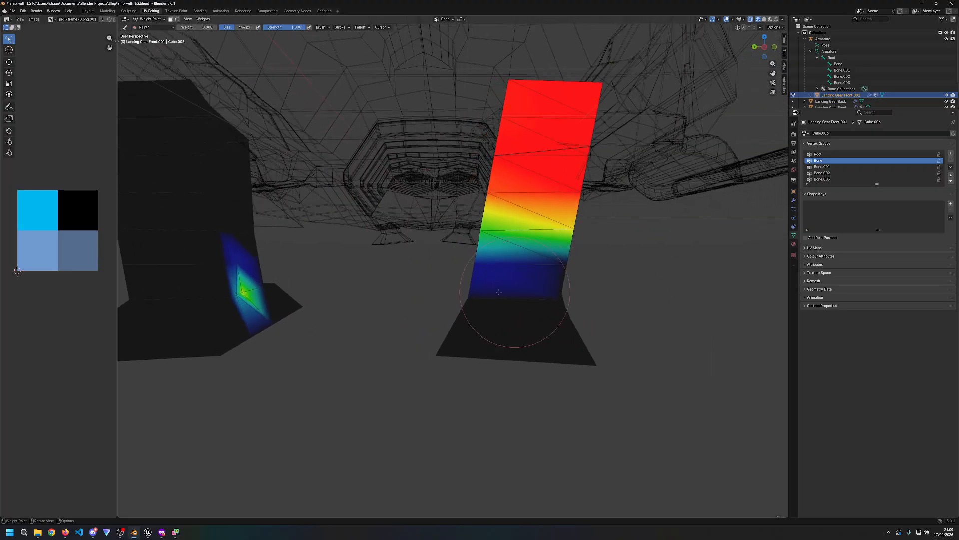
middle_click_drag(418, 280, 353, 278)
mouse_move(367, 290)
left_mouse_down()
mouse_move(382, 279)
mouse_move(387, 297)
mouse_move(320, 310)
mouse_move(323, 285)
mouse_move(325, 299)
left_mouse_up()
mouse_move(324, 300)
middle_mouse_down()
mouse_move(396, 289)
mouse_move(394, 297)
mouse_move(332, 310)
middle_mouse_up()
left_click_drag(332, 310, 319, 272)
mouse_move(490, 280)
middle_mouse_down()
mouse_move(464, 274)
mouse_move(560, 272)
middle_mouse_up()
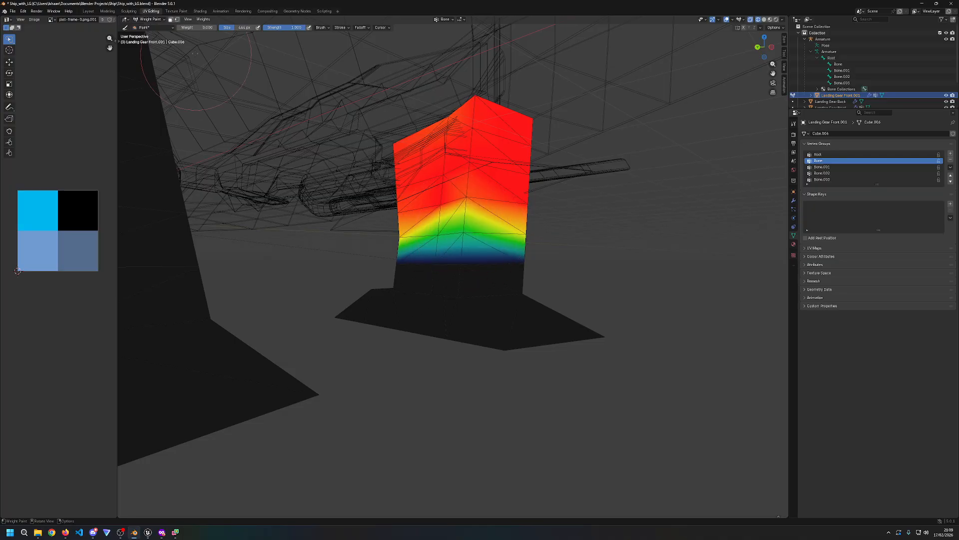
Step: Set the brush weight to 1, undo the trial stroke and repaint Bone's weight over the middle of the leg
left_click(167, 27)
left_click(168, 28)
left_click(168, 28)
mouse_move(464, 234)
middle_mouse_down()
mouse_move(480, 231)
mouse_move(467, 232)
middle_mouse_up()
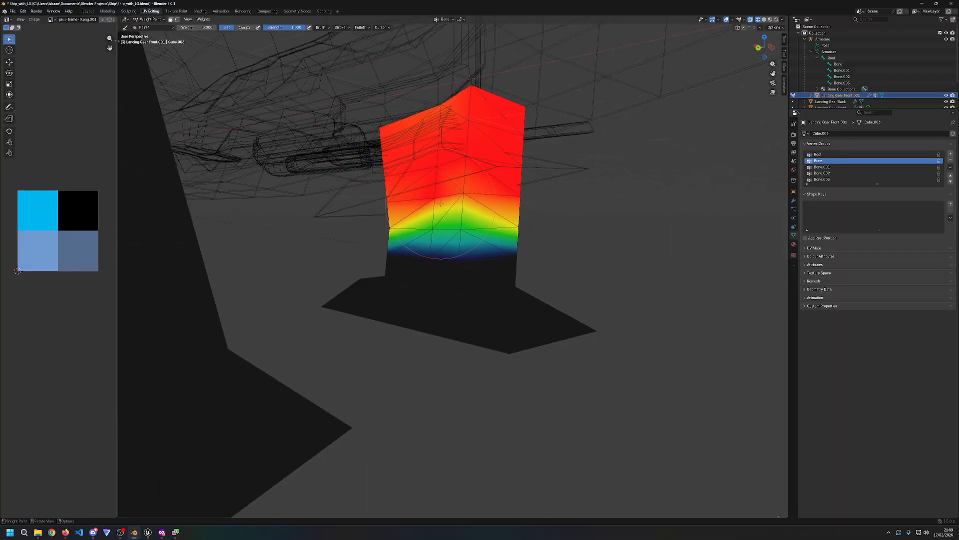
left_click(198, 28)
type("1")
key("Return")
mouse_move(415, 252)
left_mouse_down()
mouse_move(435, 259)
mouse_move(453, 215)
left_mouse_up()
key("ctrl+z")
key("ctrl+shift+z")
key("ctrl+z")
left_click(444, 205)
left_click(444, 205)
Step: Paint full Bone weight over the leg's other sides above the lower transition
middle_click_drag(444, 205, 429, 200)
mouse_move(565, 228)
left_mouse_down()
mouse_move(589, 219)
mouse_move(511, 224)
left_mouse_up()
mouse_move(422, 229)
middle_mouse_down()
mouse_move(512, 214)
mouse_move(540, 220)
middle_mouse_up()
left_click_drag(540, 220, 556, 231)
mouse_move(538, 233)
middle_mouse_down()
mouse_move(437, 244)
mouse_move(462, 203)
middle_mouse_up()
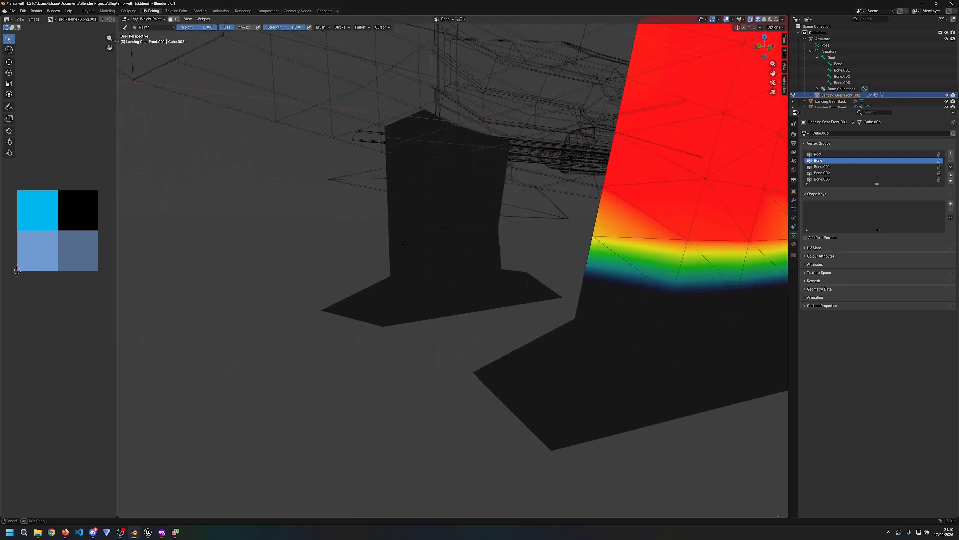
Step: Paint full Bone weight over the unpainted second leg's upper part from several sides, undoing the misplaced stroke
left_click_drag(450, 188, 335, 134)
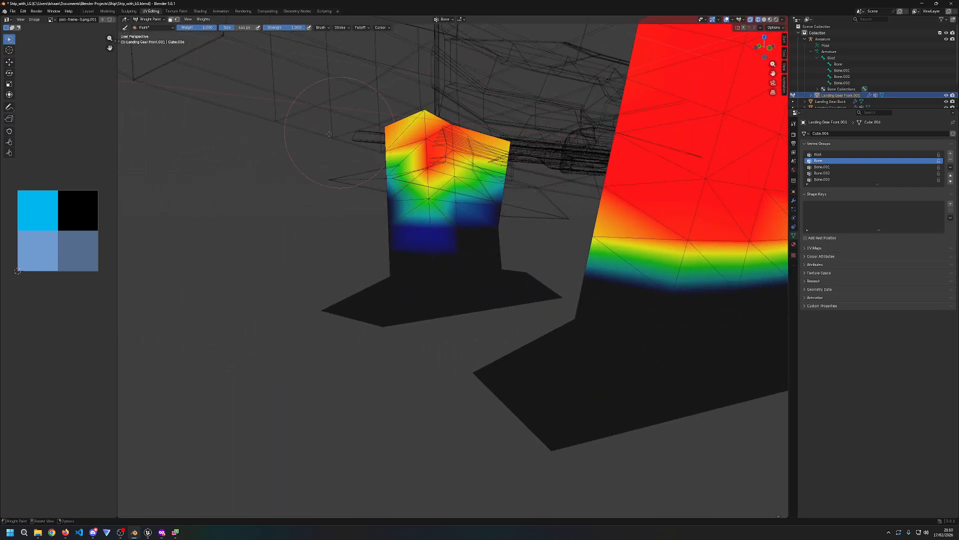
middle_click_drag(490, 190, 398, 200)
mouse_move(398, 201)
left_mouse_down()
mouse_move(477, 185)
mouse_move(422, 137)
left_mouse_up()
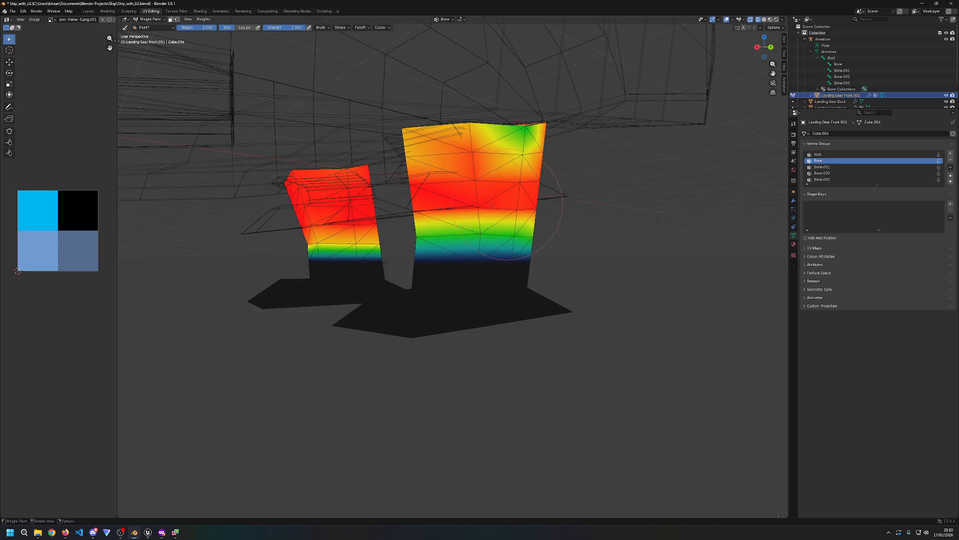
key("ctrl+z")
mouse_move(489, 201)
left_mouse_down()
mouse_move(457, 180)
mouse_move(469, 193)
left_mouse_up()
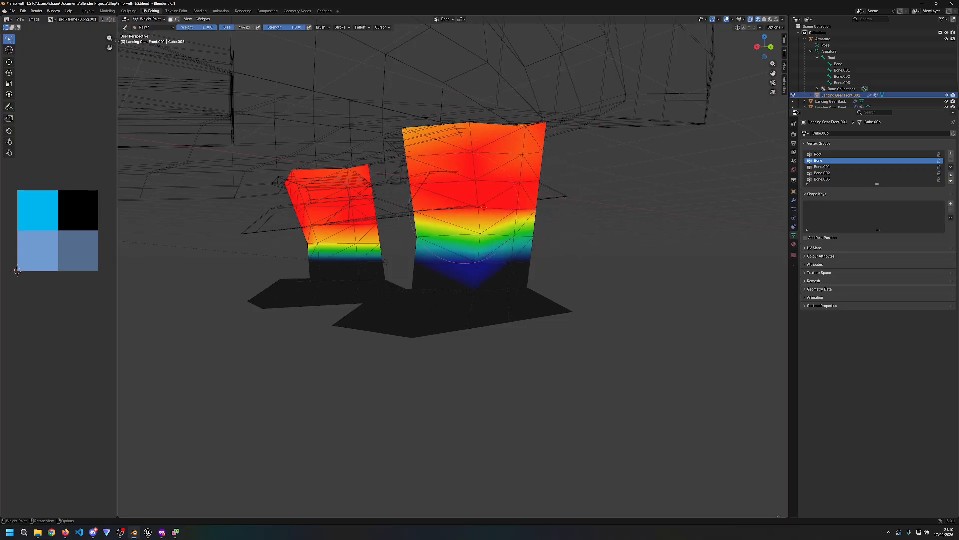
middle_click_drag(392, 213, 524, 205)
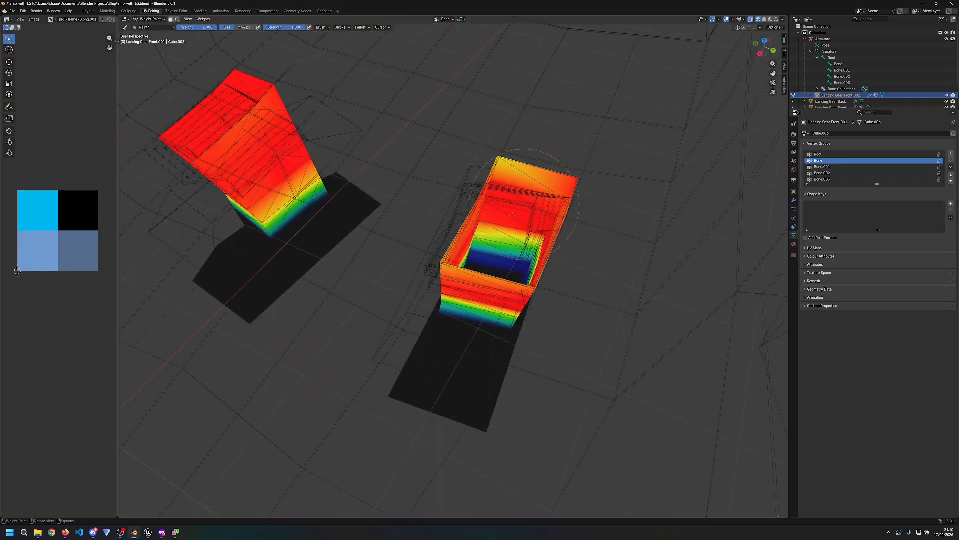
mouse_move(559, 153)
middle_mouse_down()
mouse_move(488, 212)
mouse_move(423, 207)
middle_mouse_up()
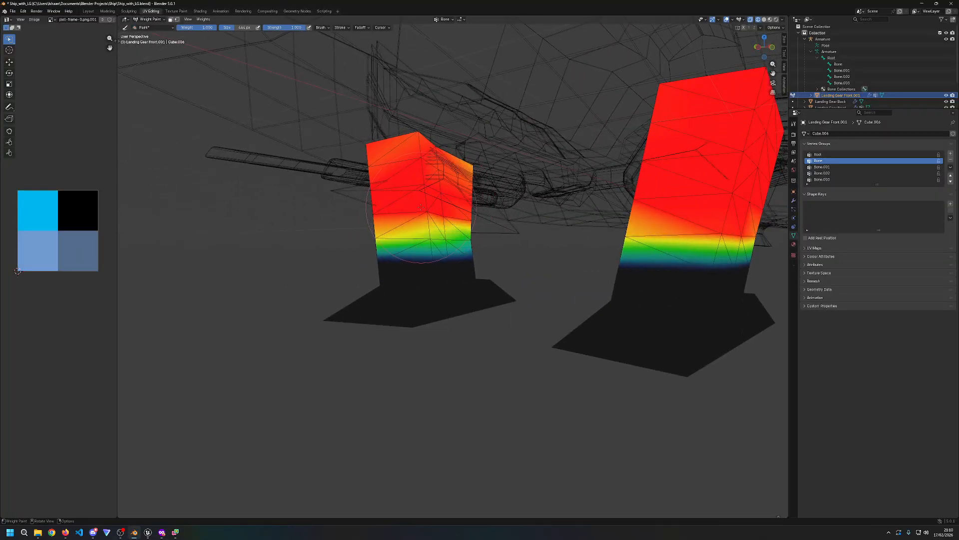
mouse_move(459, 205)
middle_mouse_down()
mouse_move(542, 207)
mouse_move(432, 213)
mouse_move(472, 228)
middle_mouse_up()
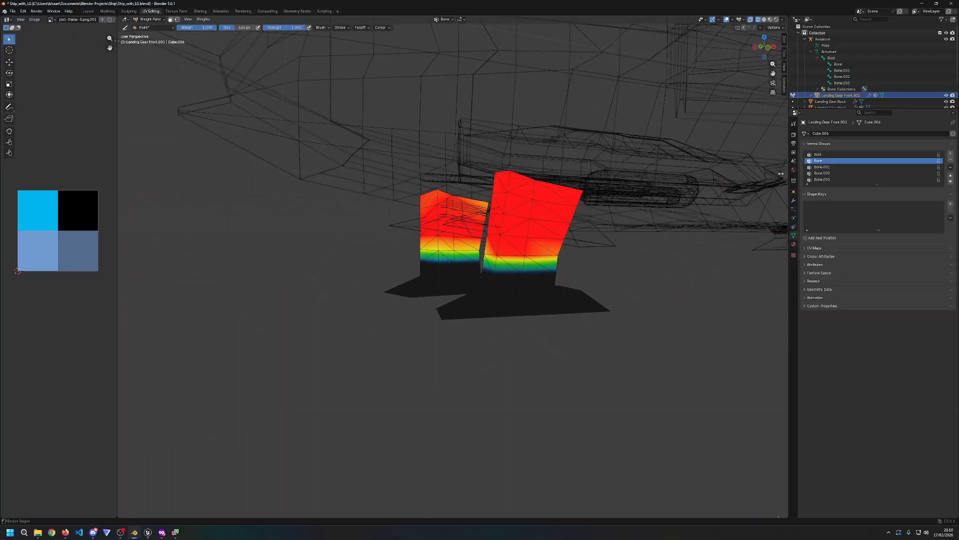
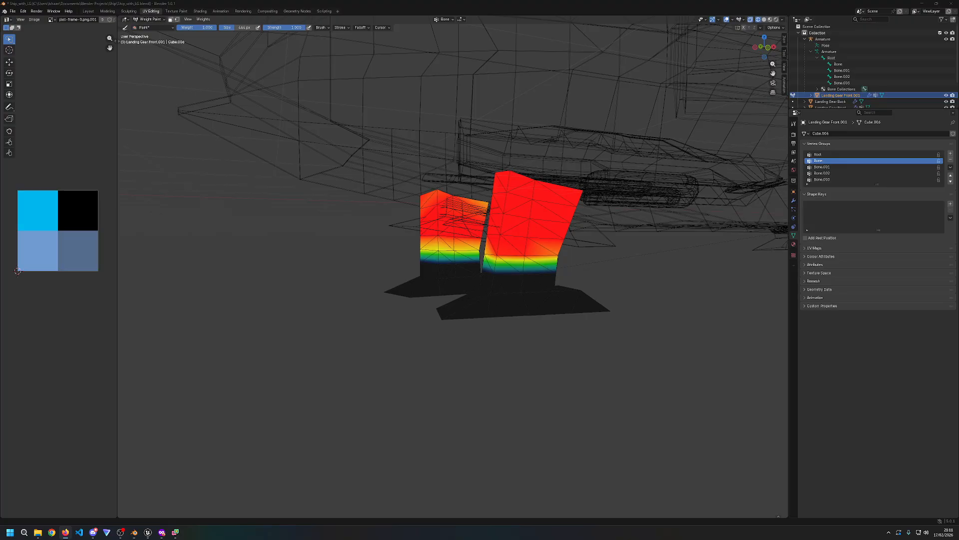
Step: Compare the painted weights of the Root, Bone and Bone.001 vertex groups
right_click(852, 161)
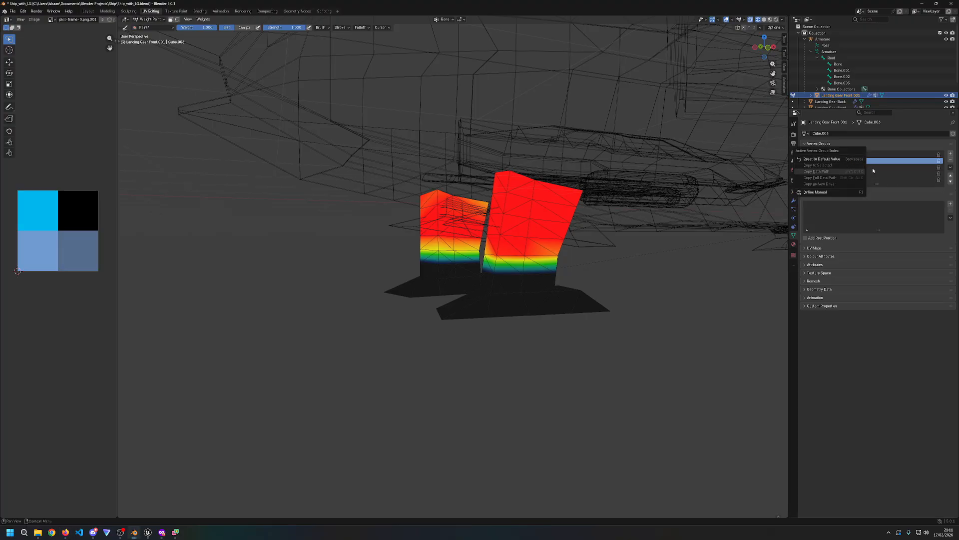
left_click(876, 166)
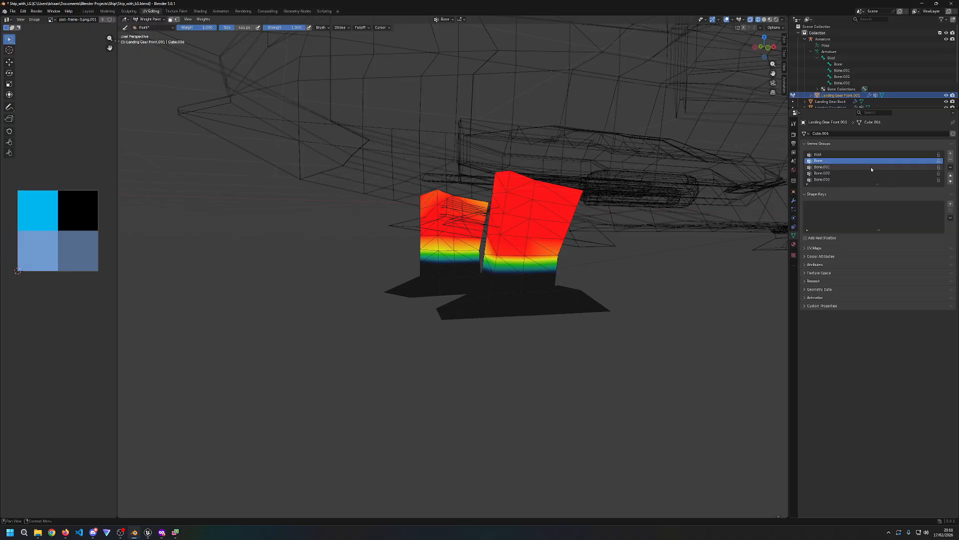
double_click(866, 167)
left_click(849, 171)
left_click(848, 168)
left_click(844, 163)
left_click(848, 169)
double_click(881, 156)
left_click(883, 161)
left_click(881, 163)
left_click(882, 167)
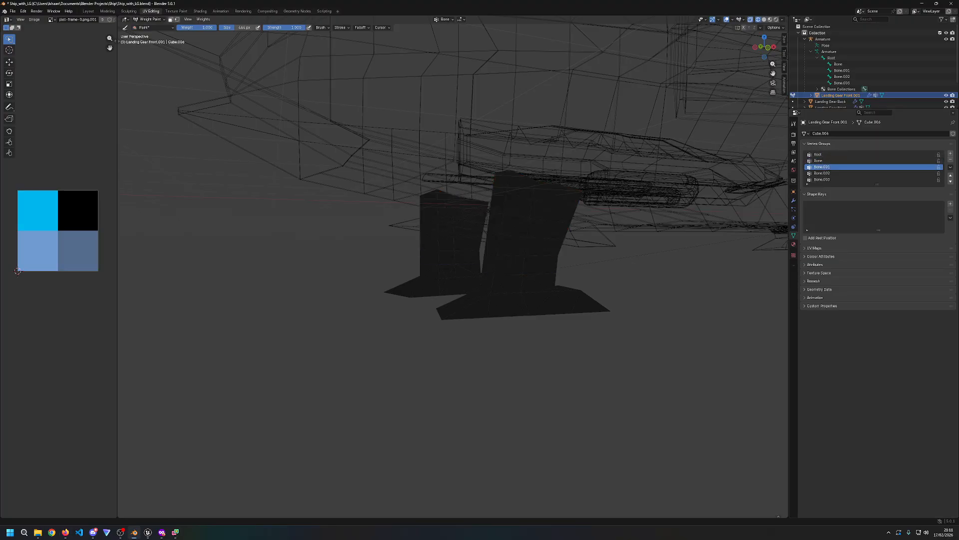
Step: Select Bone.001 in the armature hierarchy and recheck the Root and Bone vertex group weights
left_click(849, 70)
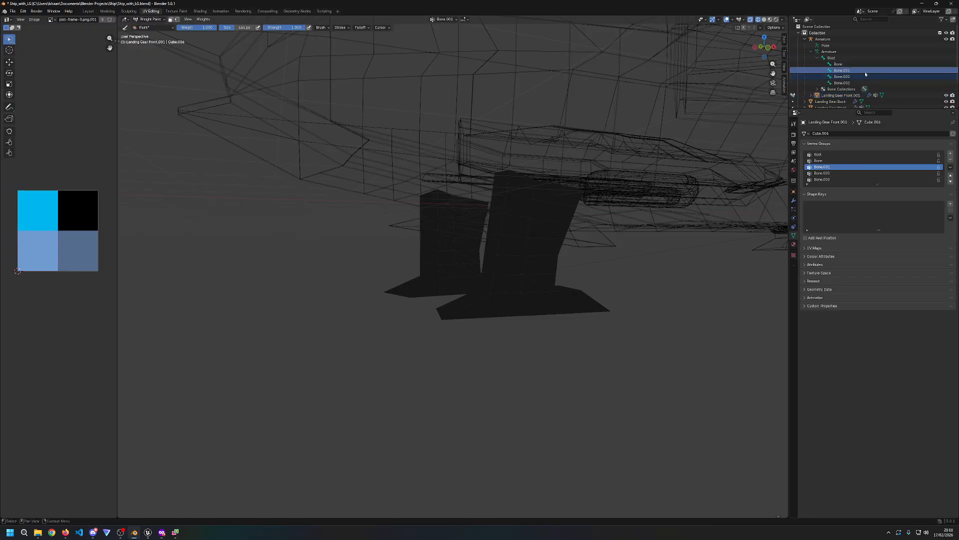
right_click(862, 71)
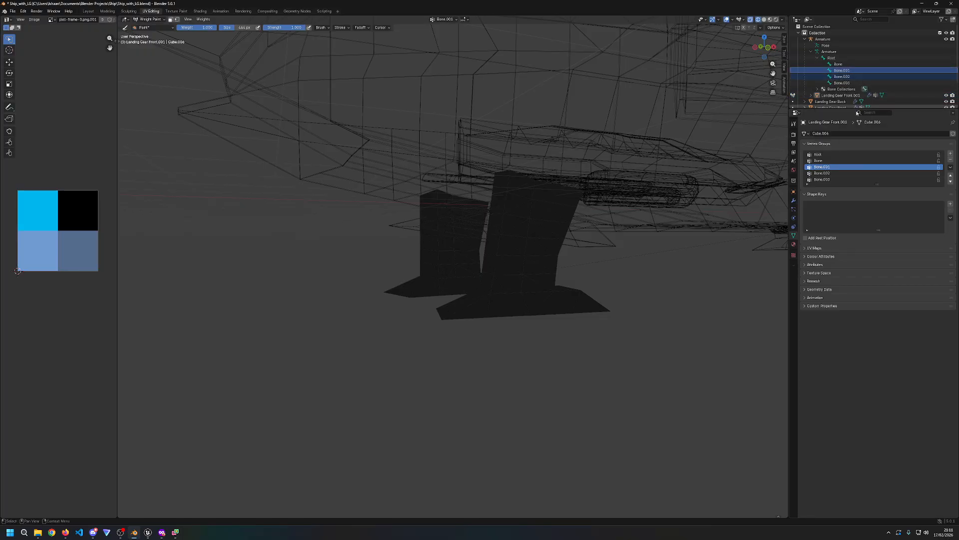
left_click(826, 162)
left_click(825, 156)
left_click(827, 162)
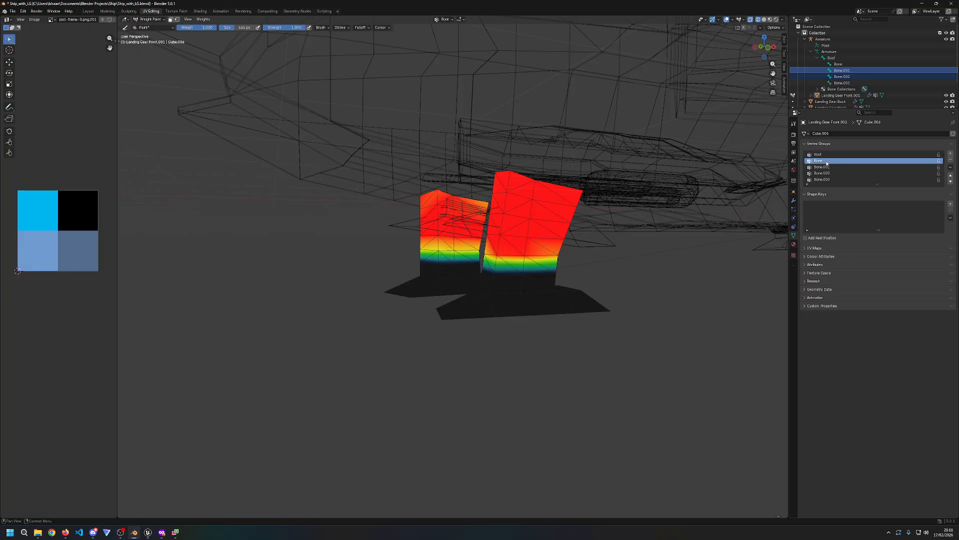
Step: Make Root the active vertex group and paint weight 0 over the upper leg in front view
left_click(820, 155)
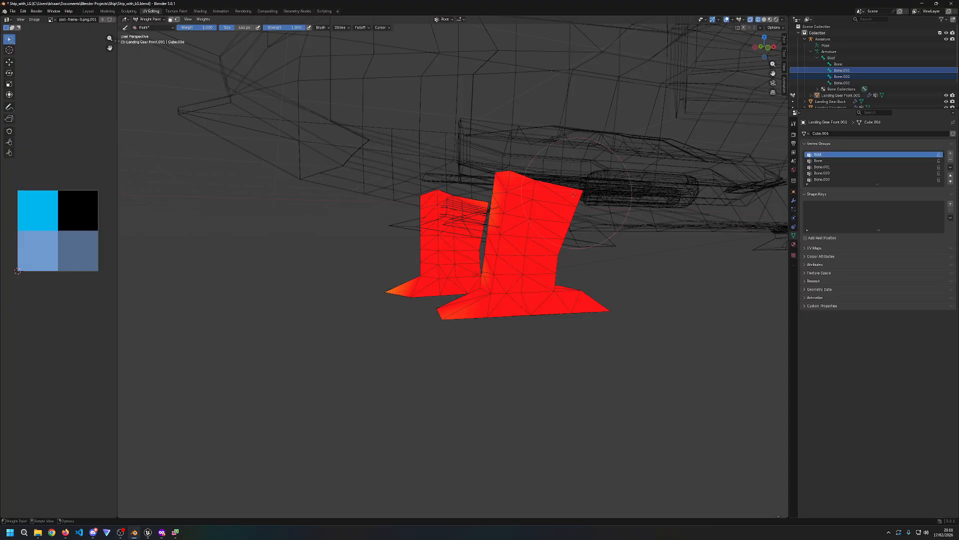
middle_click_drag(551, 203, 541, 204)
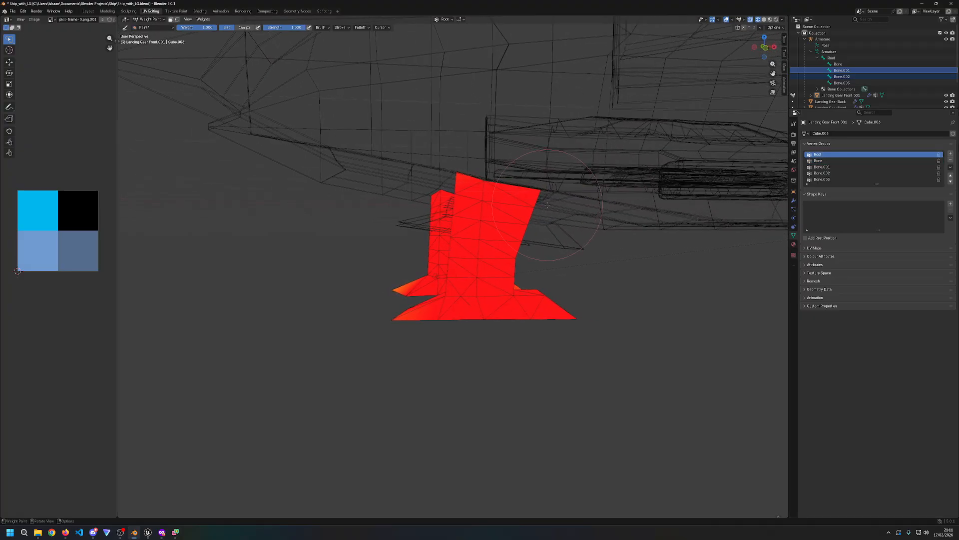
key("KP_1")
scroll(548, 205, "up", 2)
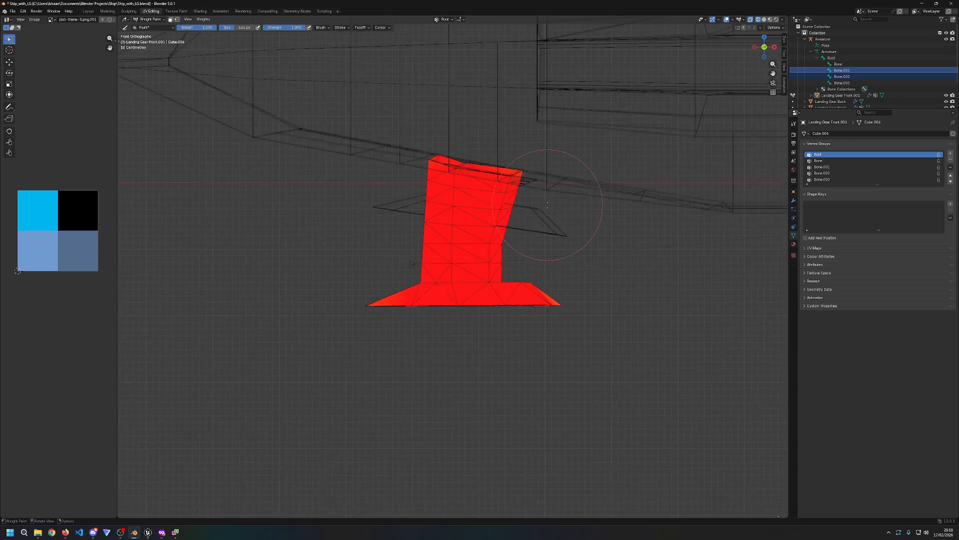
key("z")
left_click_drag(200, 27, 152, 27)
mouse_move(440, 168)
left_mouse_down()
mouse_move(487, 172)
mouse_move(458, 152)
mouse_move(467, 185)
mouse_move(459, 202)
mouse_move(456, 193)
mouse_move(496, 173)
mouse_move(452, 165)
mouse_move(500, 203)
mouse_move(435, 170)
mouse_move(465, 200)
mouse_move(457, 180)
mouse_move(500, 190)
mouse_move(479, 170)
mouse_move(439, 225)
mouse_move(479, 200)
mouse_move(500, 209)
mouse_move(469, 200)
mouse_move(477, 174)
mouse_move(450, 215)
mouse_move(486, 229)
mouse_move(418, 215)
mouse_move(516, 227)
left_mouse_up()
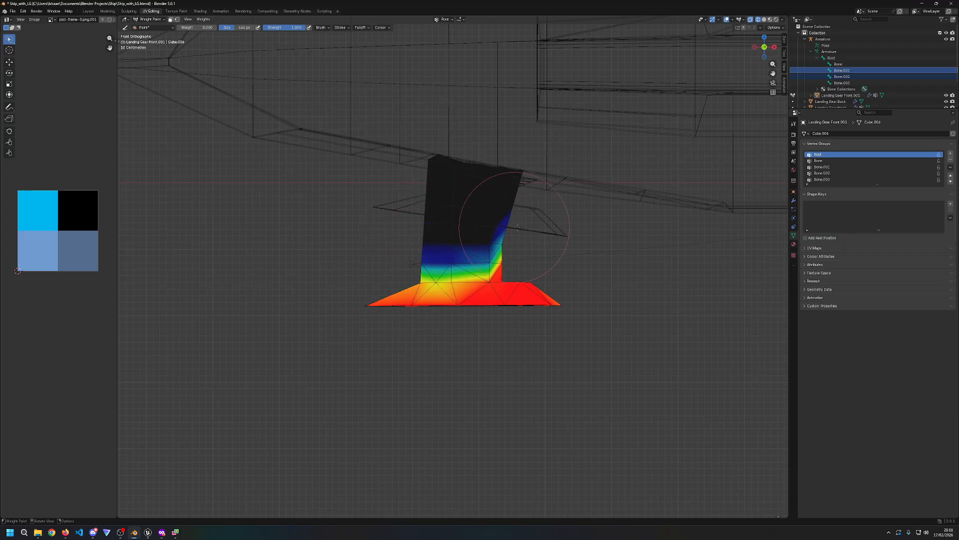
Step: Undo the last Root weight strokes that spread onto the leg's lower part
key("ctrl+z")
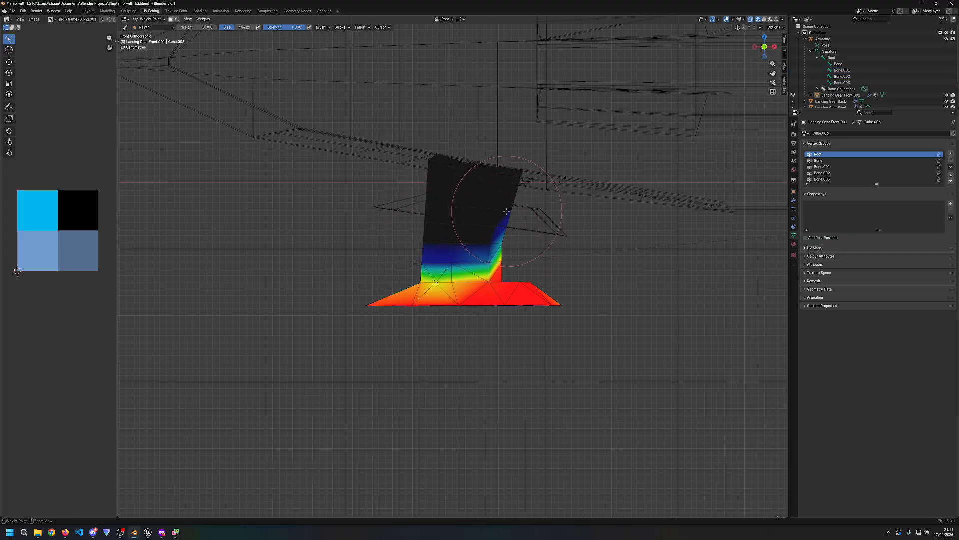
key("ctrl+z")
key("ctrl+z")
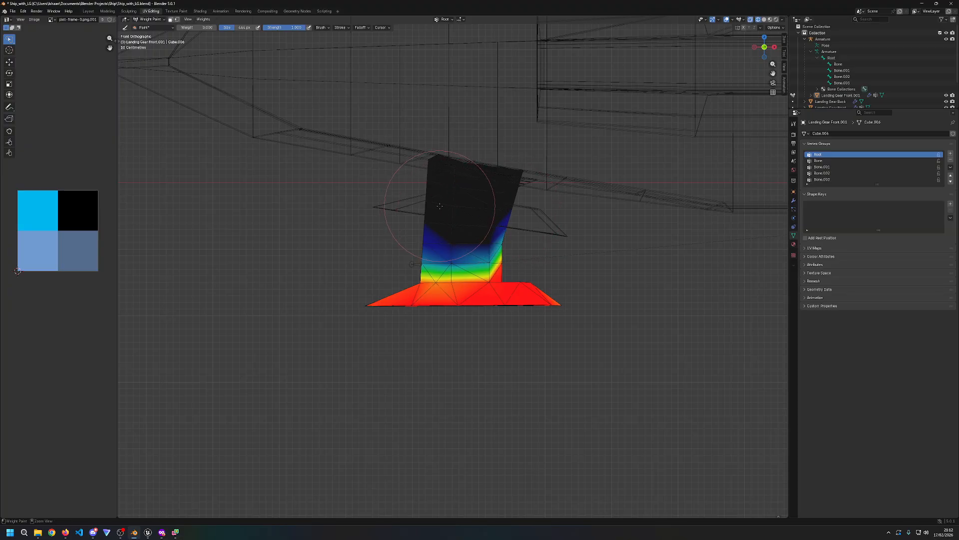
key("ctrl+z")
key("ctrl+z")
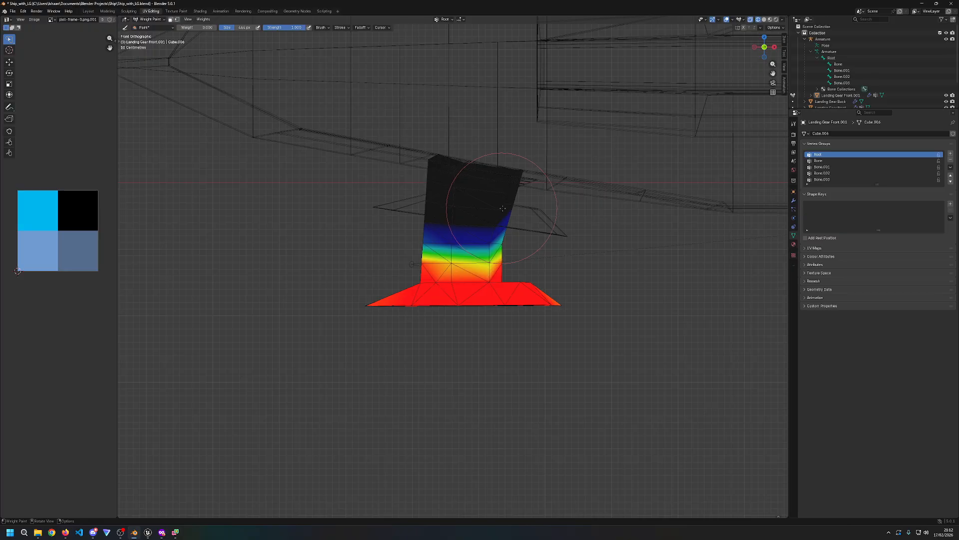
Step: Try painting Root weight 0 across the leg's middle with a 127 px brush, and undo the strokes
left_click_drag(228, 29, 217, 29)
mouse_move(489, 240)
left_mouse_down()
mouse_move(431, 235)
mouse_move(509, 237)
mouse_move(467, 258)
mouse_move(430, 254)
left_mouse_up()
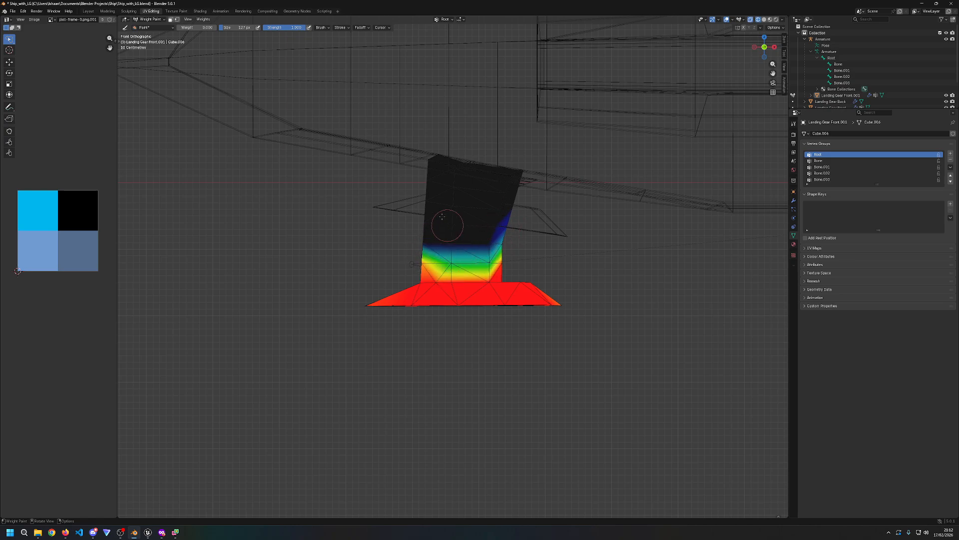
key("ctrl+z")
key("ctrl+z")
key("ctrl+z")
key("ctrl+z")
Step: Reduce the brush size to 86 px and clear the leftover Root weight around the first leg's upper part, undoing the stray stroke
left_click_drag(240, 27, 239, 28)
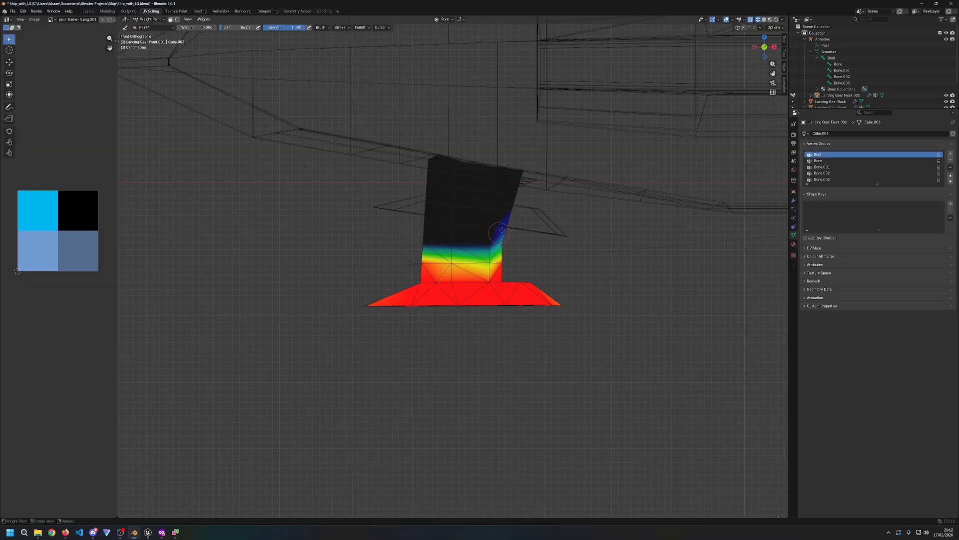
middle_click_drag(503, 236, 367, 229)
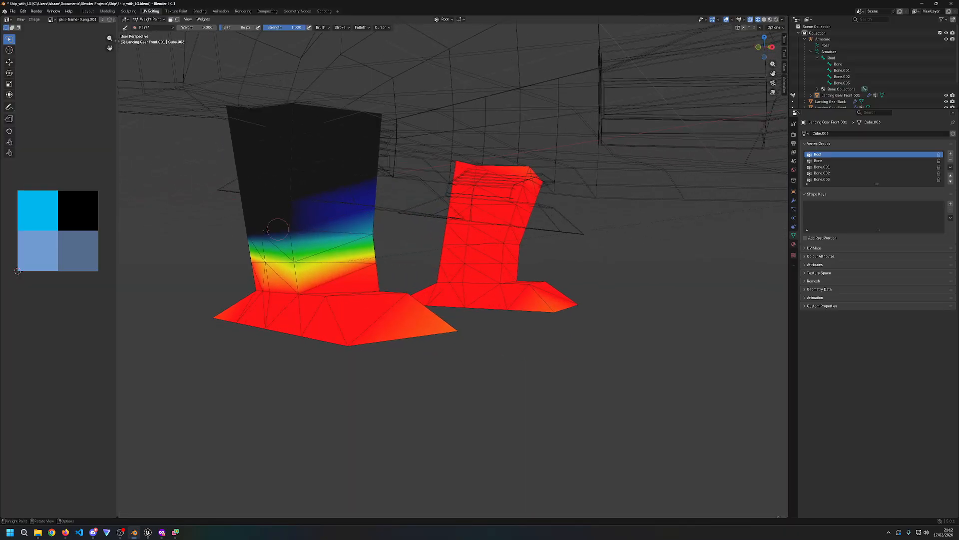
key("ctrl+z")
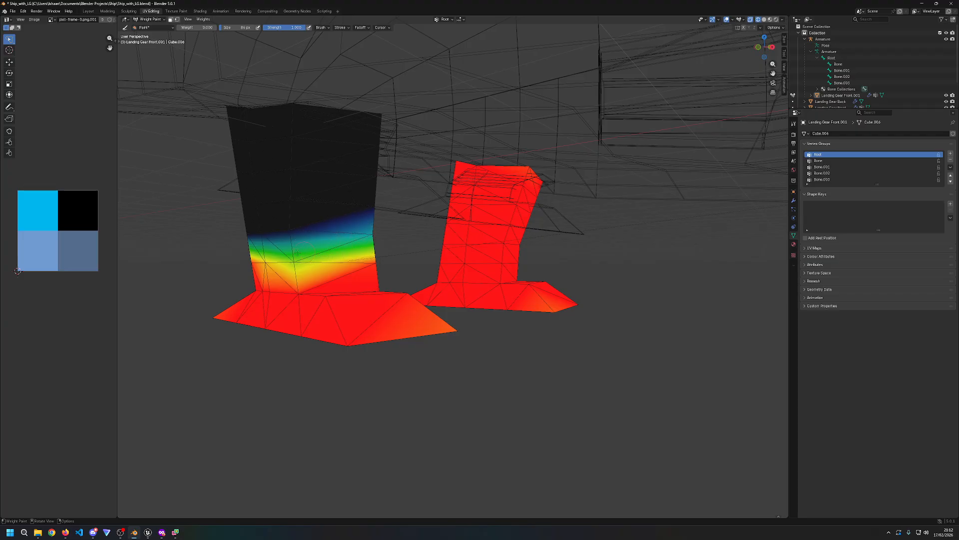
middle_click_drag(391, 243, 320, 235)
mouse_move(319, 235)
left_mouse_down()
mouse_move(317, 220)
mouse_move(303, 216)
mouse_move(325, 227)
mouse_move(334, 258)
mouse_move(355, 254)
mouse_move(292, 242)
mouse_move(318, 227)
left_mouse_up()
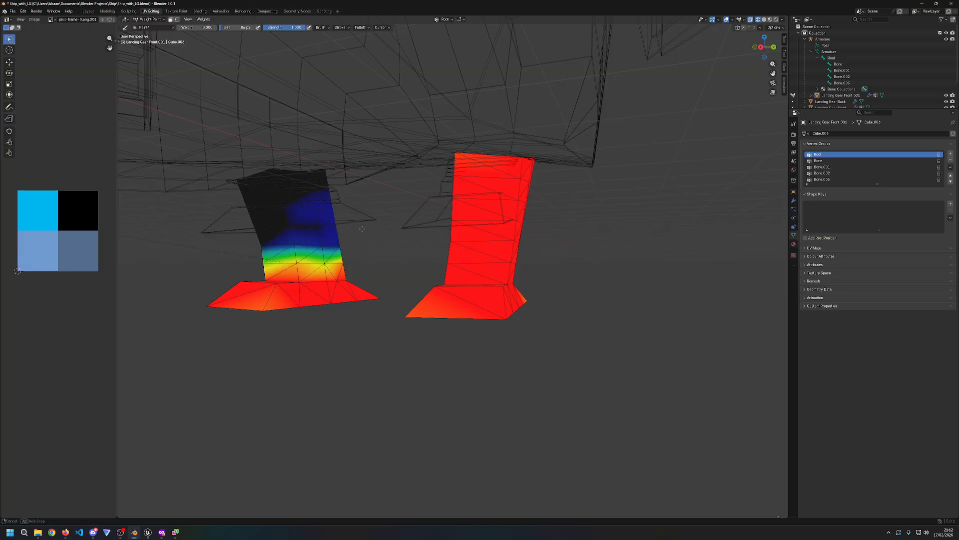
middle_click_drag(308, 220, 333, 221)
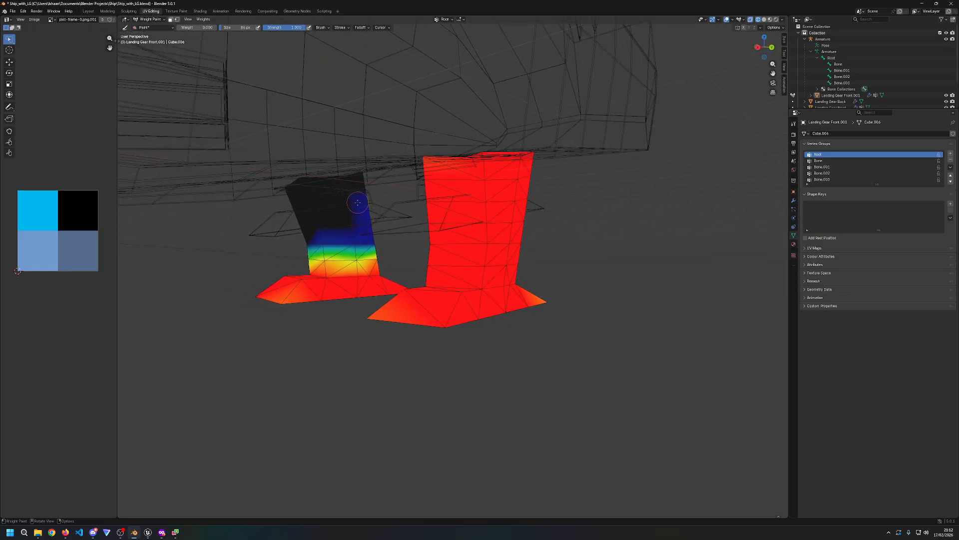
middle_click_drag(352, 206, 663, 184)
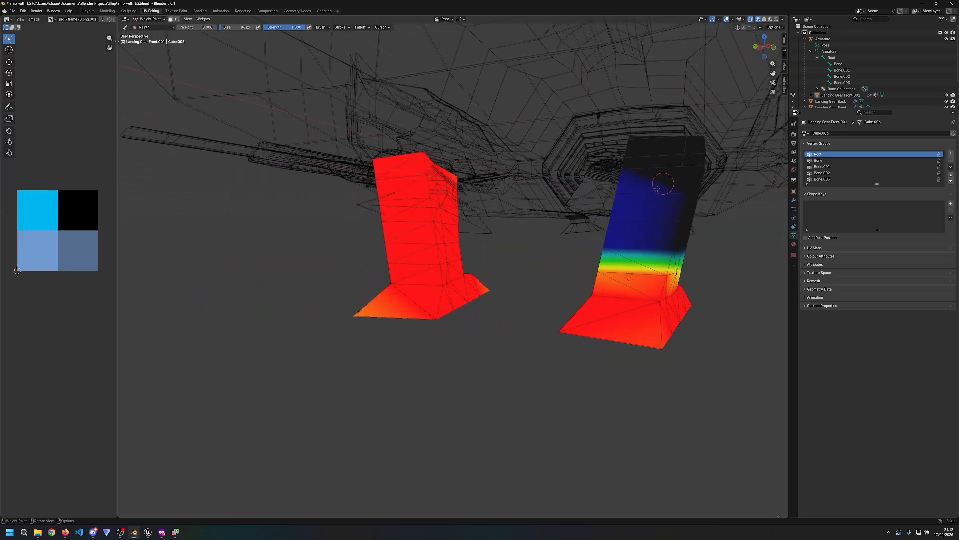
scroll(645, 194, "up", 2)
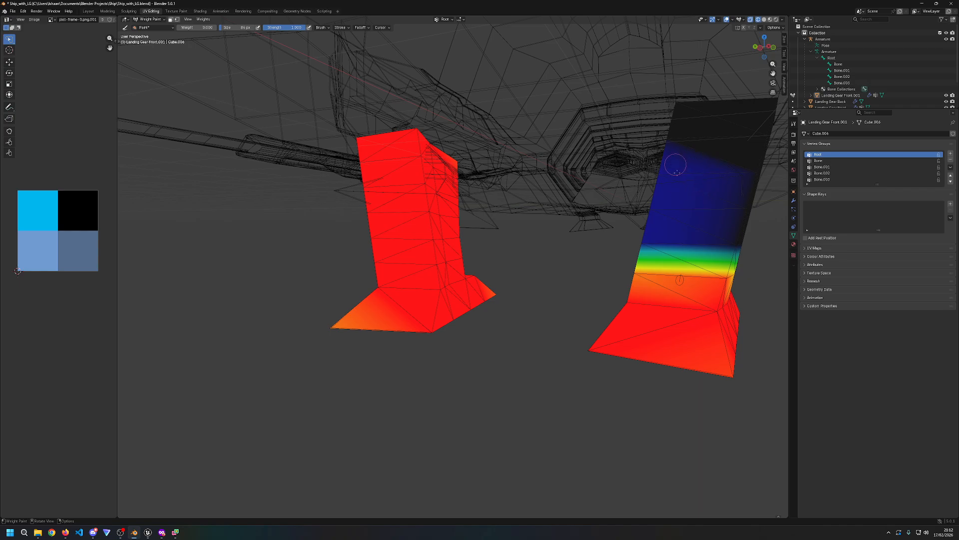
Step: Enlarge the brush and paint Root weight 0 over the first leg's upper part, undoing the unwanted dabs
left_click_drag(238, 27, 279, 27)
left_click_drag(711, 189, 675, 237)
middle_click_drag(674, 237, 678, 252)
left_click(530, 207)
left_click(528, 215)
left_click(521, 217)
key("ctrl+z")
key("ctrl+z")
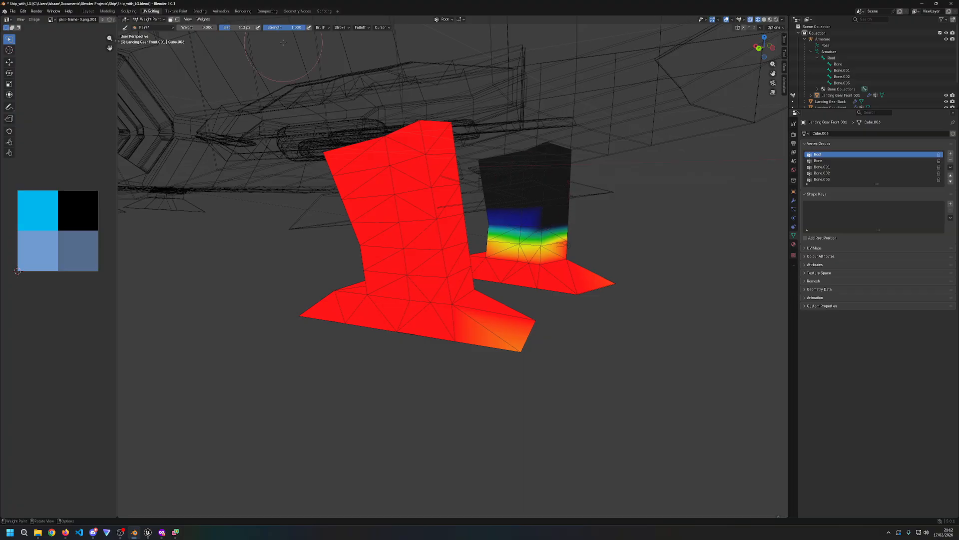
Step: Set the brush size to 127 px and paint Root weight 0 on both upper legs, undoing strokes too low on the other leg
left_click_drag(243, 29, 236, 29)
left_click(549, 221)
mouse_move(550, 220)
middle_mouse_down()
mouse_move(424, 235)
mouse_move(389, 250)
mouse_move(410, 259)
mouse_move(409, 274)
mouse_move(418, 255)
middle_mouse_up()
mouse_move(425, 240)
left_mouse_down()
mouse_move(395, 160)
mouse_move(424, 150)
mouse_move(450, 158)
mouse_move(384, 149)
mouse_move(440, 160)
mouse_move(472, 196)
mouse_move(462, 227)
mouse_move(467, 160)
mouse_move(395, 220)
mouse_move(457, 180)
mouse_move(465, 163)
mouse_move(409, 195)
mouse_move(421, 168)
mouse_move(465, 194)
mouse_move(447, 190)
mouse_move(449, 225)
mouse_move(422, 267)
mouse_move(430, 242)
mouse_move(394, 249)
left_mouse_up()
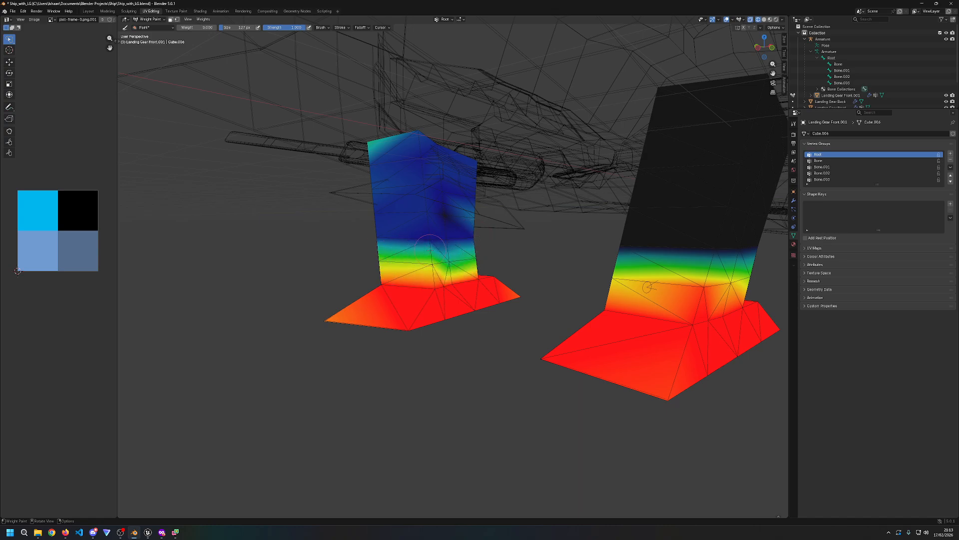
key("ctrl+z")
key("ctrl+z")
key("ctrl+z")
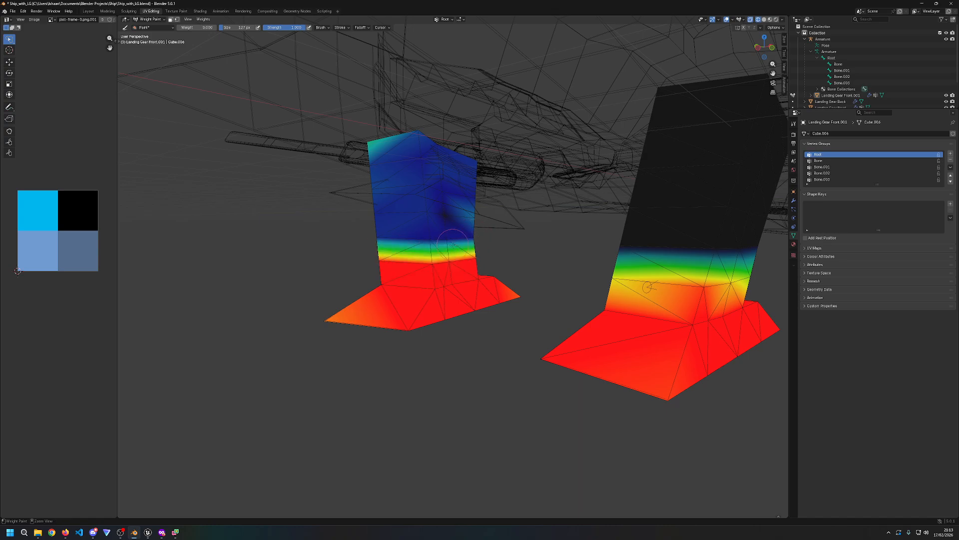
Step: Lower the Root weight on the opposite side of the other leg's upper part
middle_click_drag(408, 235, 519, 234)
mouse_move(379, 217)
left_mouse_down()
mouse_move(362, 133)
mouse_move(342, 175)
mouse_move(341, 158)
mouse_move(375, 240)
mouse_move(357, 220)
left_mouse_up()
middle_click_drag(357, 220, 395, 226)
mouse_move(395, 226)
left_mouse_down()
mouse_move(379, 235)
mouse_move(363, 210)
left_mouse_up()
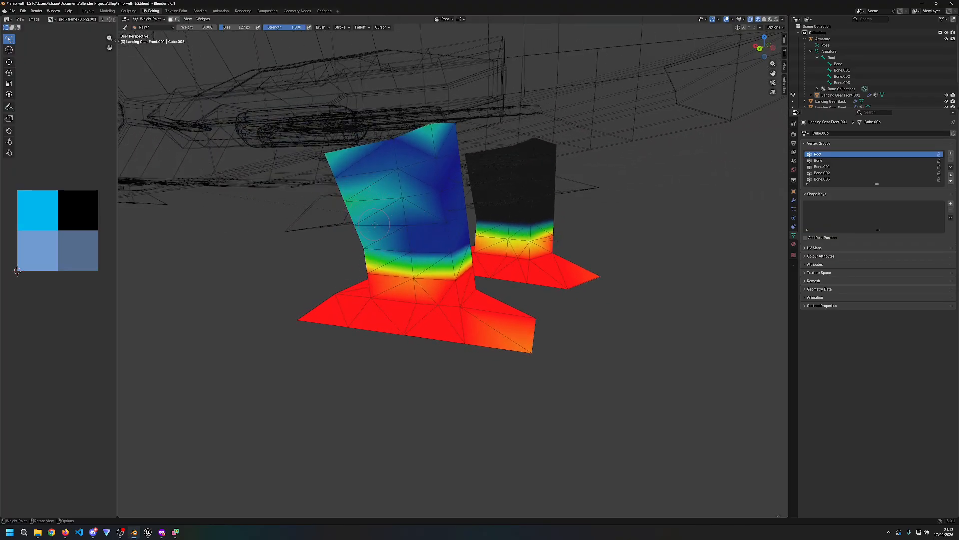
Step: Reset the brush weight to 0 and paint over the remaining Root weight on the other leg's upper part
scroll(373, 224, "down", 2)
key("z")
key("Escape")
key("shift+x")
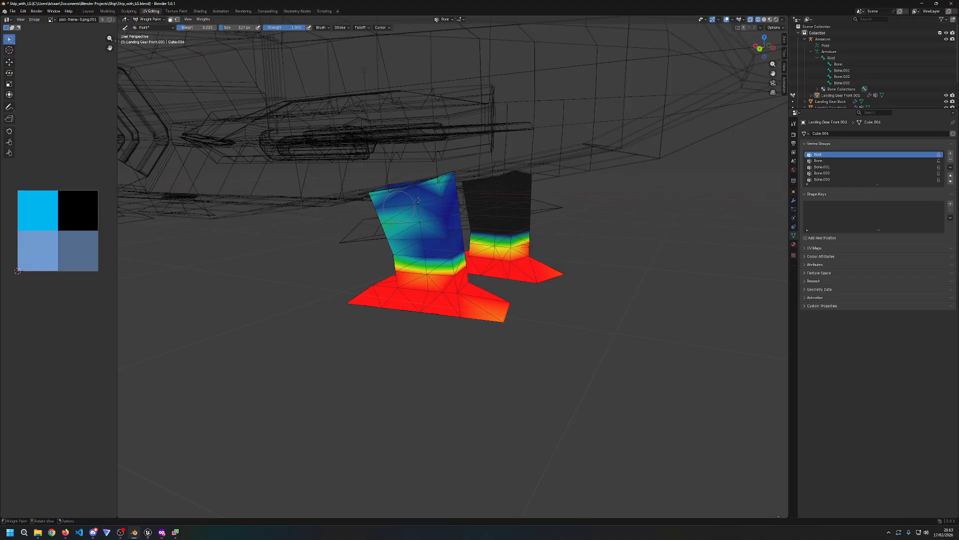
left_click_drag(197, 27, 180, 28)
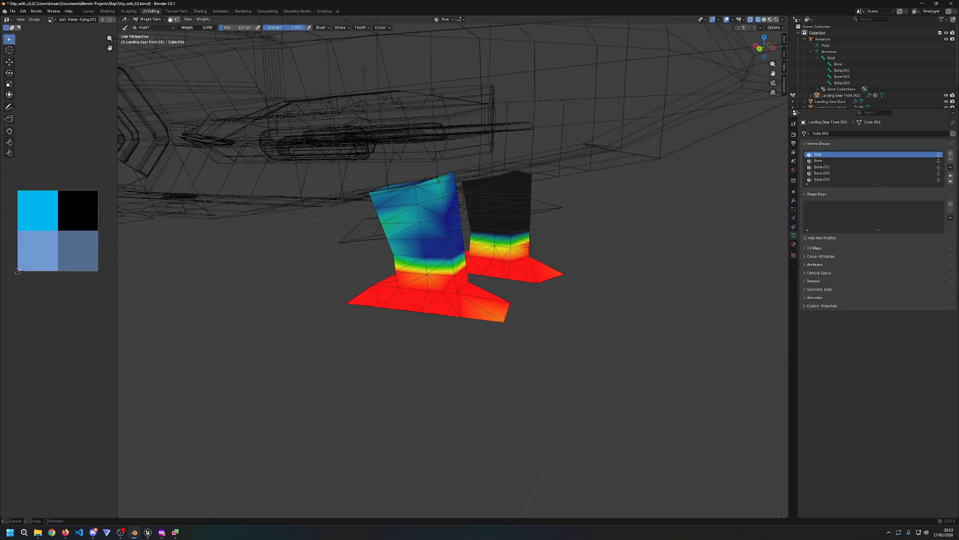
mouse_move(390, 193)
left_mouse_down()
mouse_move(434, 203)
mouse_move(387, 198)
mouse_move(415, 227)
mouse_move(396, 225)
mouse_move(427, 237)
mouse_move(389, 190)
mouse_move(434, 210)
mouse_move(440, 192)
mouse_move(416, 212)
mouse_move(443, 181)
mouse_move(455, 197)
left_mouse_up()
left_click_drag(430, 229, 422, 240)
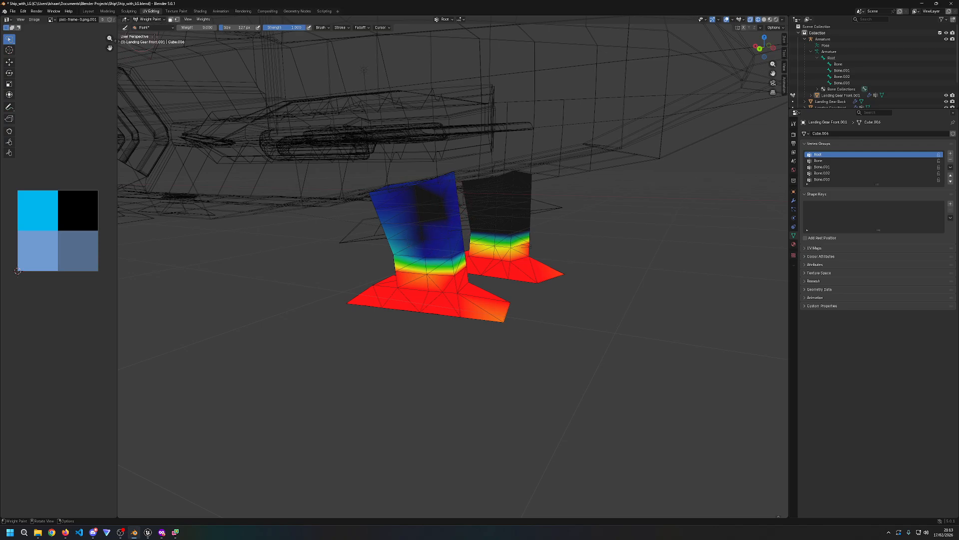
Step: Adjust the brush to a larger size and clear Root weight across the top of the other leg
left_click_drag(230, 27, 242, 28)
mouse_move(423, 189)
left_mouse_down()
mouse_move(395, 235)
mouse_move(422, 245)
mouse_move(435, 210)
mouse_move(392, 187)
mouse_move(447, 187)
mouse_move(420, 225)
mouse_move(400, 210)
mouse_move(401, 184)
mouse_move(440, 200)
mouse_move(425, 210)
mouse_move(244, 108)
left_mouse_up()
left_click_drag(239, 27, 227, 28)
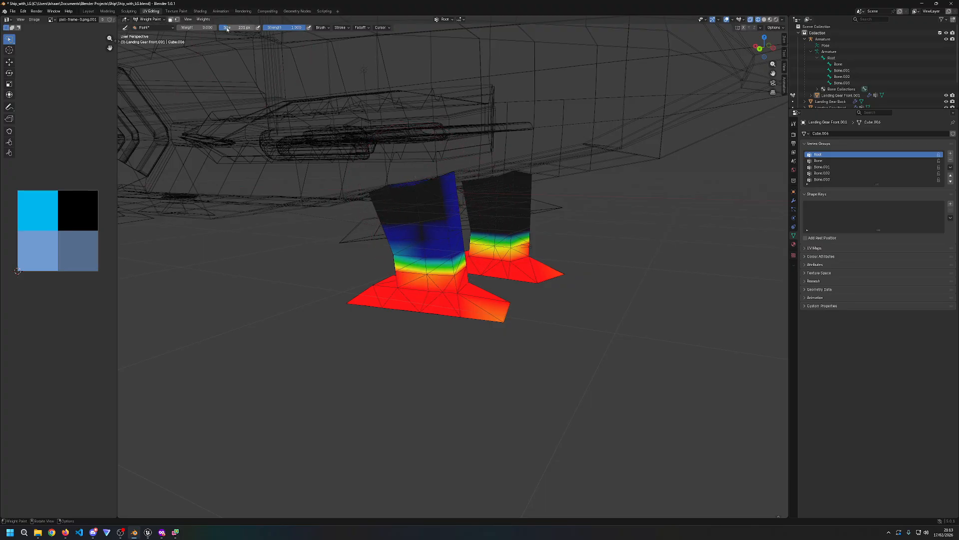
mouse_move(423, 198)
left_mouse_down()
mouse_move(425, 215)
mouse_move(449, 200)
mouse_move(440, 195)
mouse_move(447, 184)
left_mouse_up()
Step: Check the brush's blend mode and brush type options, keeping Mix and Draw
left_click(322, 28)
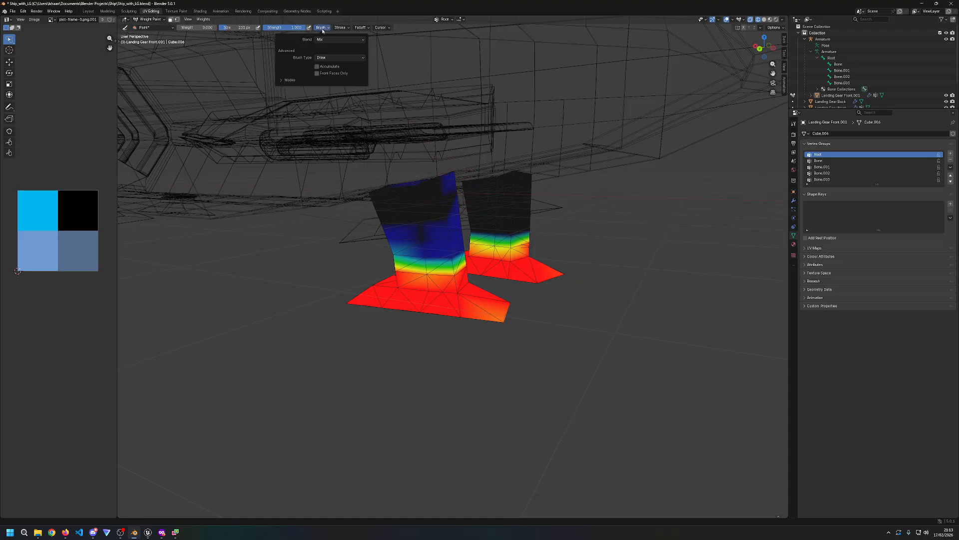
left_click(326, 39)
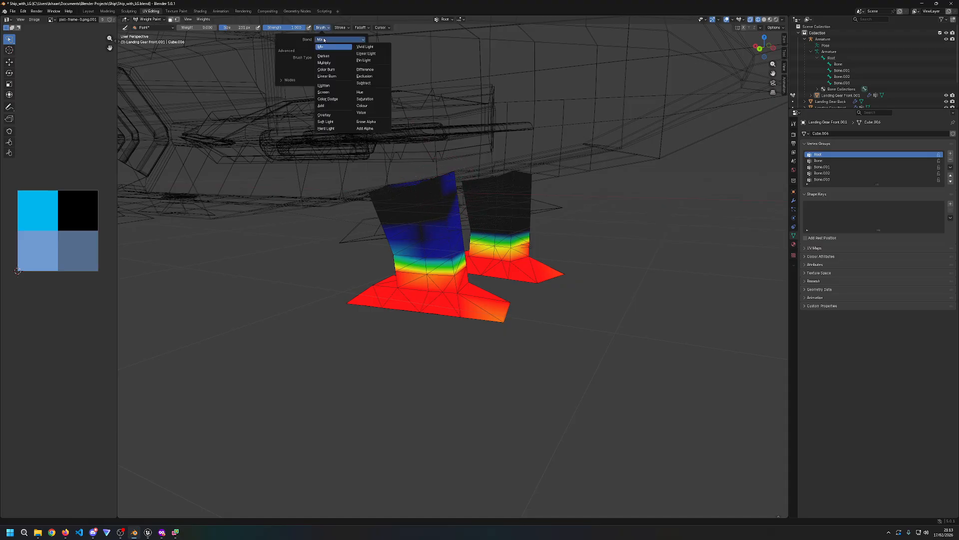
left_click(321, 47)
left_click(320, 57)
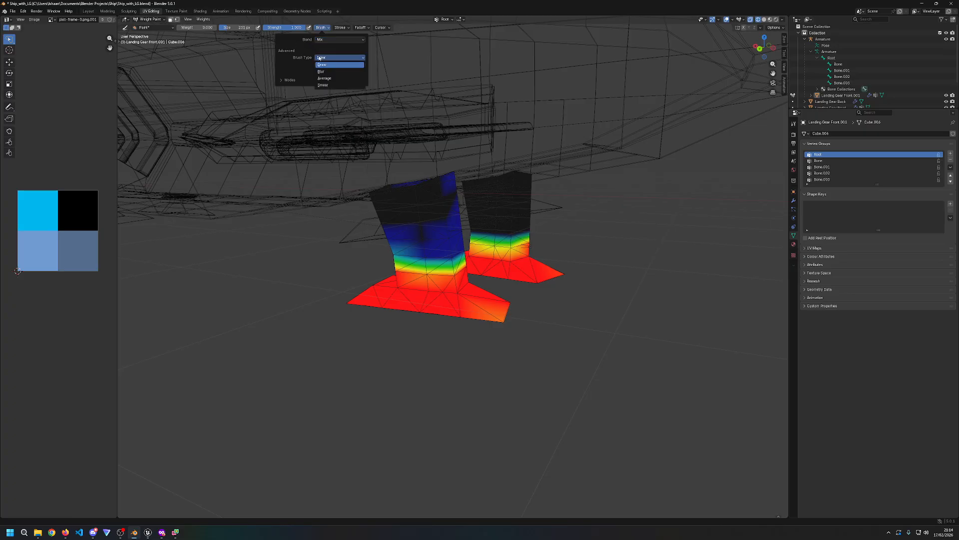
left_click(320, 58)
Step: Try the Smear brush on the other leg's weights and switch back to the Paint brush
left_click(194, 28)
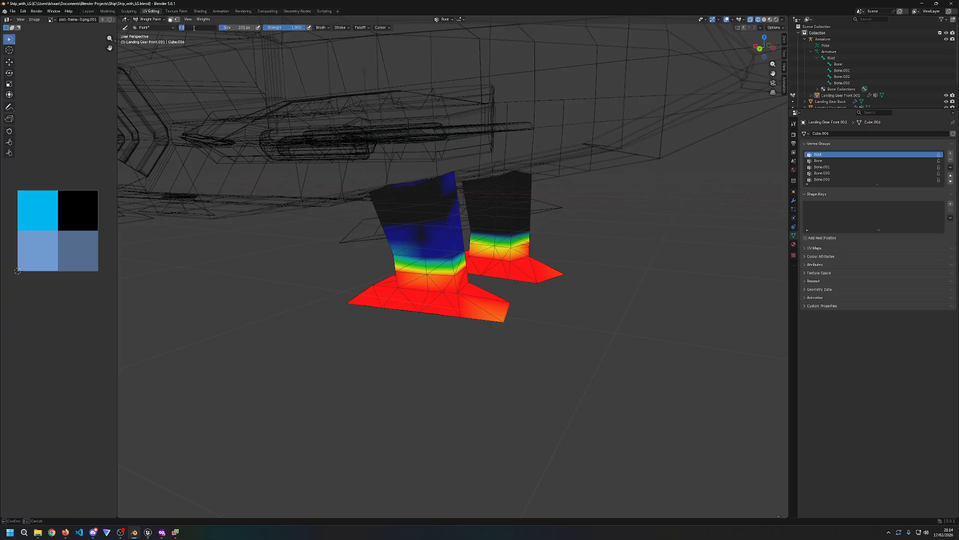
left_click(148, 28)
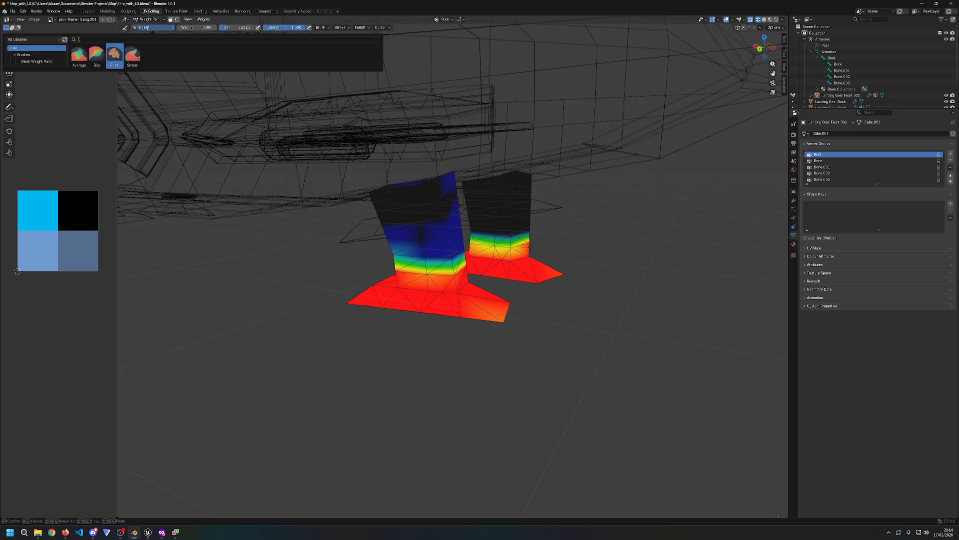
left_click(132, 51)
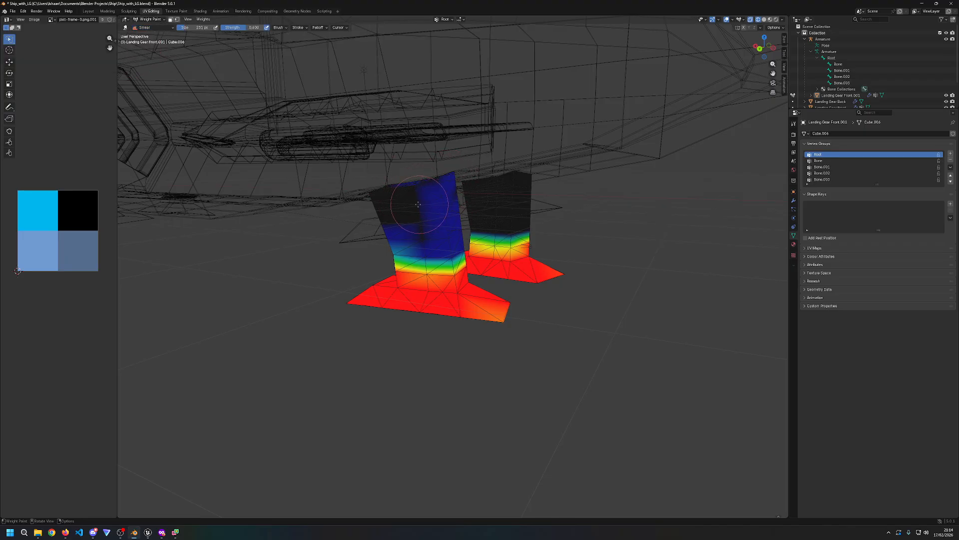
left_click(158, 28)
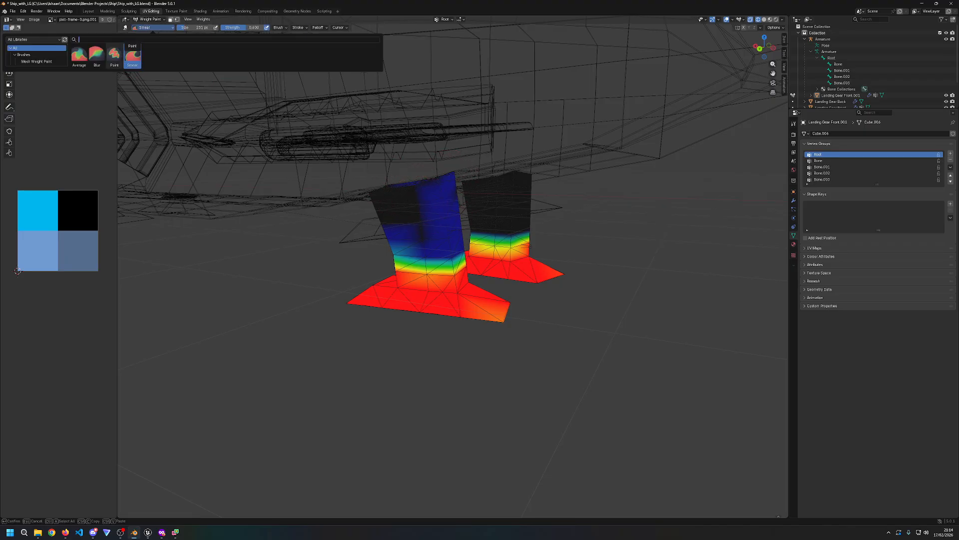
left_click(110, 54)
left_click(150, 28)
left_click(150, 28)
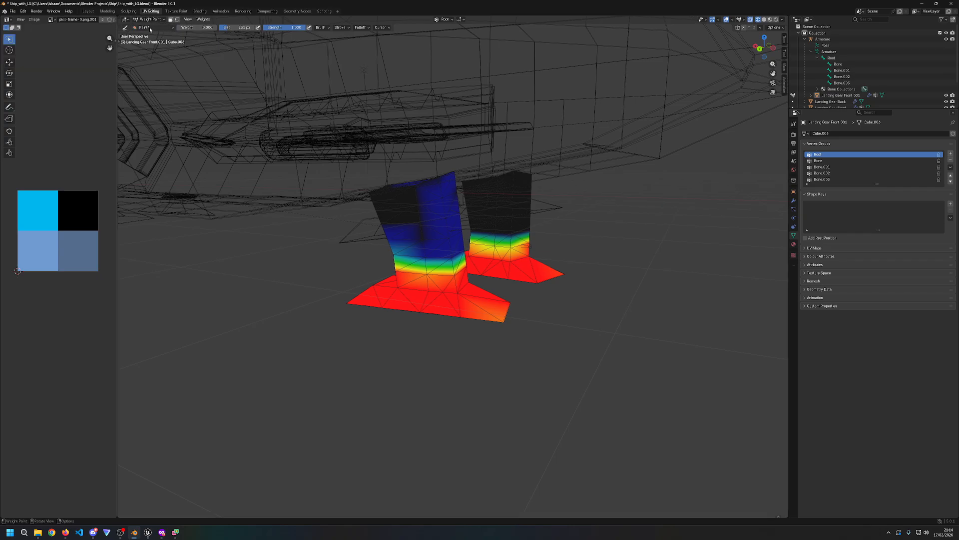
Step: Set the Paint brush's stroke spacing to 1%
left_click(324, 27)
mouse_move(345, 28)
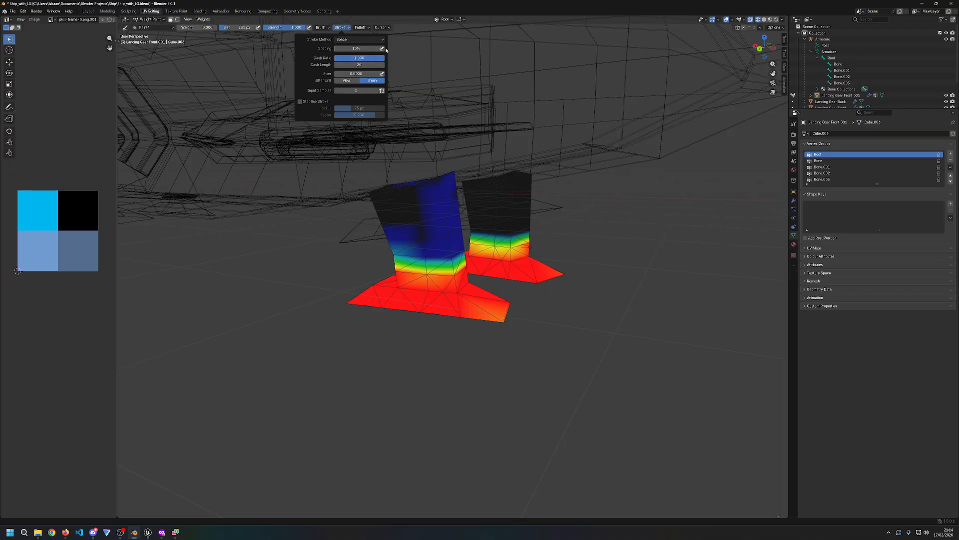
left_click_drag(369, 49, 367, 48)
type("0")
key("Return")
Step: Paint Root weight 0 over the other leg's top again, enlarging the brush to cover the remaining patches
mouse_move(432, 204)
left_mouse_down()
mouse_move(430, 227)
mouse_move(449, 184)
left_mouse_up()
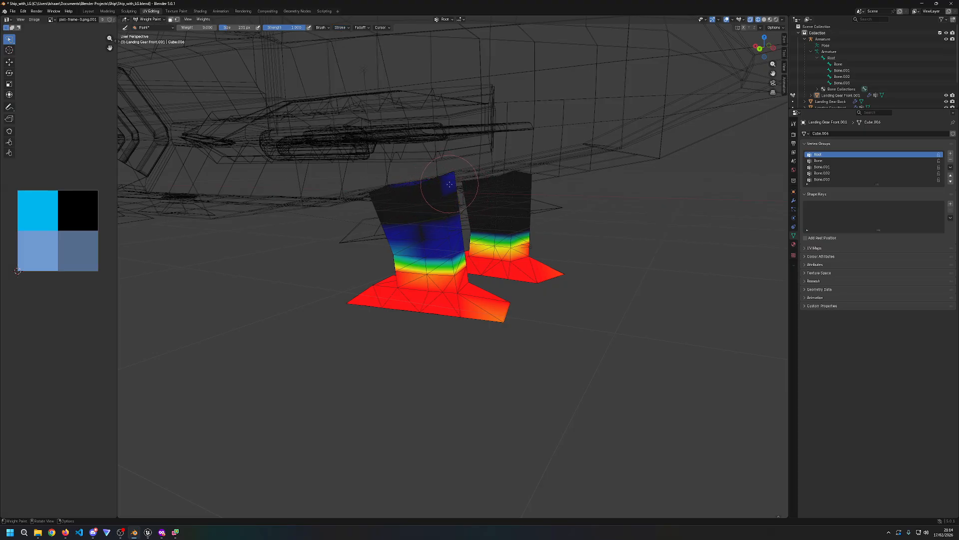
left_click_drag(231, 27, 234, 28)
mouse_move(414, 181)
left_mouse_down()
mouse_move(463, 176)
mouse_move(440, 210)
mouse_move(447, 220)
mouse_move(391, 206)
mouse_move(378, 123)
left_mouse_up()
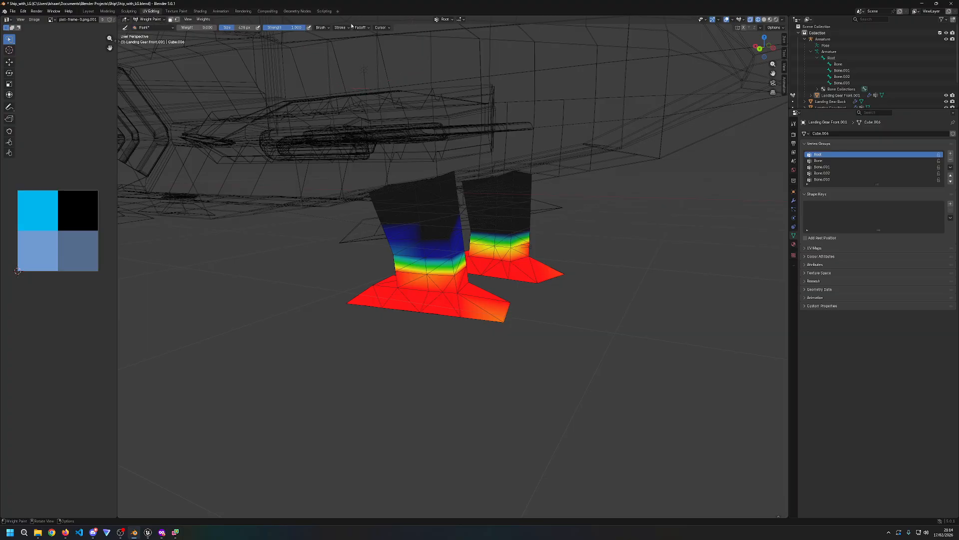
Step: Set the Paint brush's stroke spacing to 10%
left_click(326, 28)
left_click(341, 28)
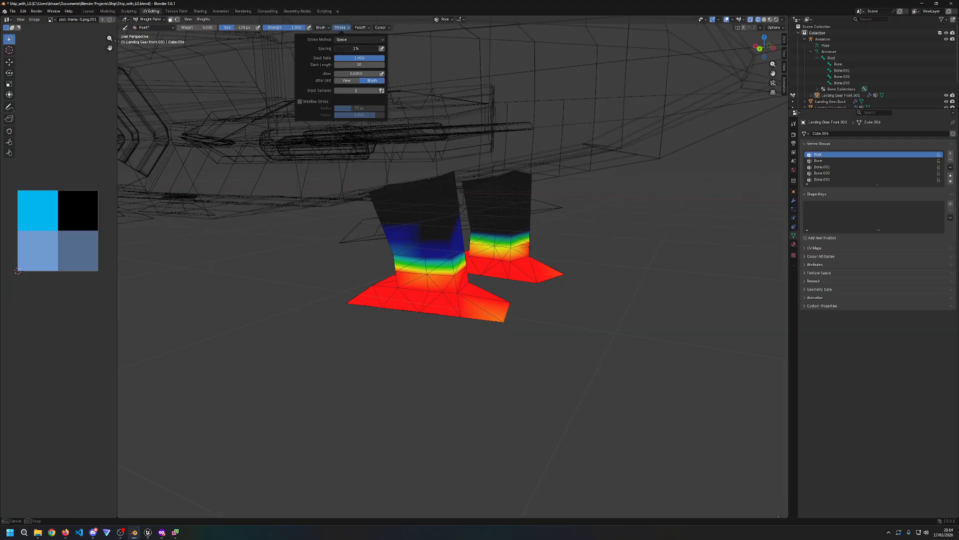
left_click(350, 50)
type("10")
key("Return")
Step: Review the Paint brush's falloff, cursor, stroke and blending options without changing them
left_click(357, 28)
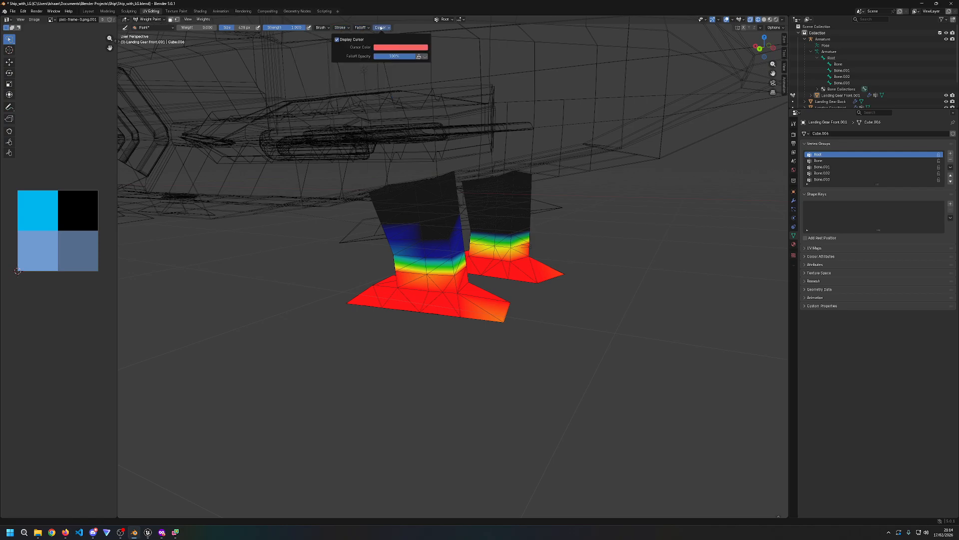
mouse_move(338, 28)
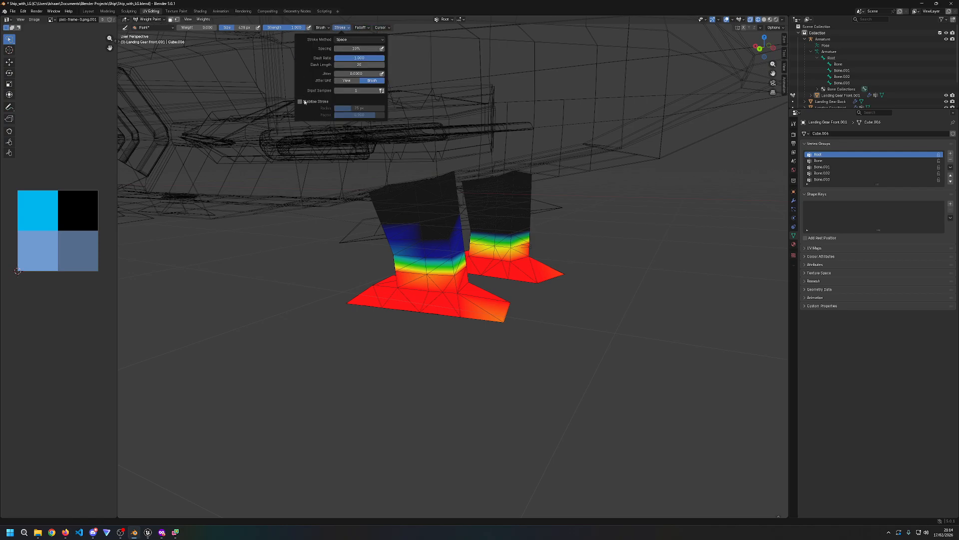
left_click(321, 28)
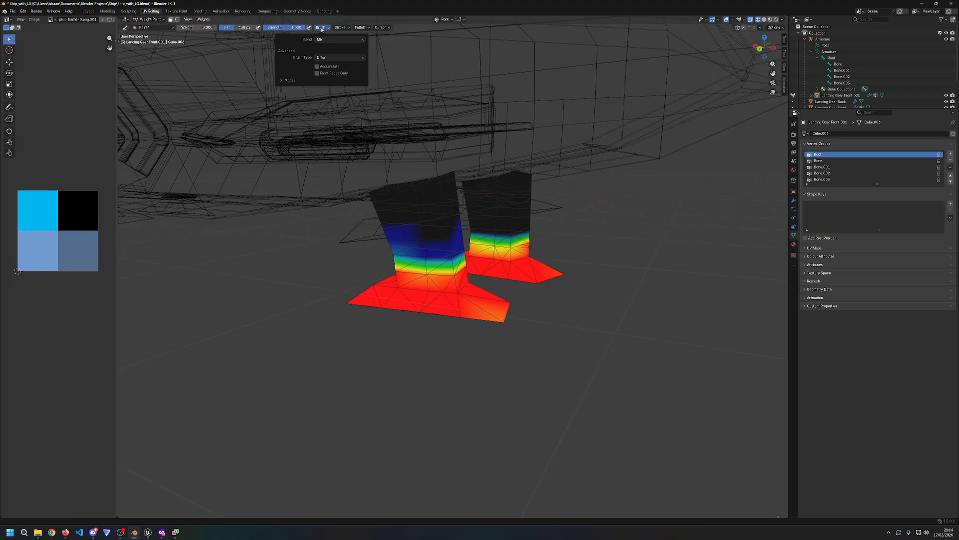
left_click(321, 30)
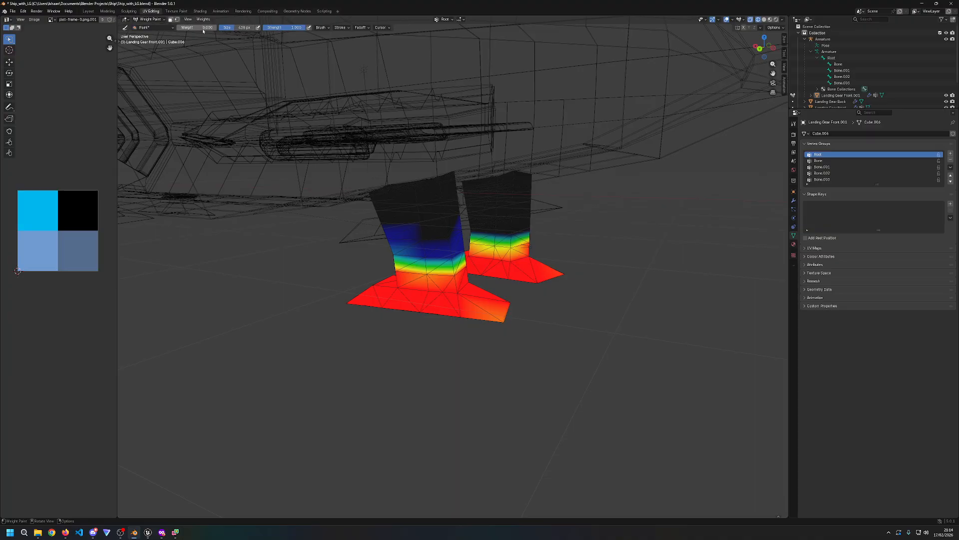
Step: Shrink the Paint brush and paint Root weight 0 over the remaining blue patch on the nearer leg's shaft
left_click_drag(234, 28, 228, 29)
left_click(408, 232)
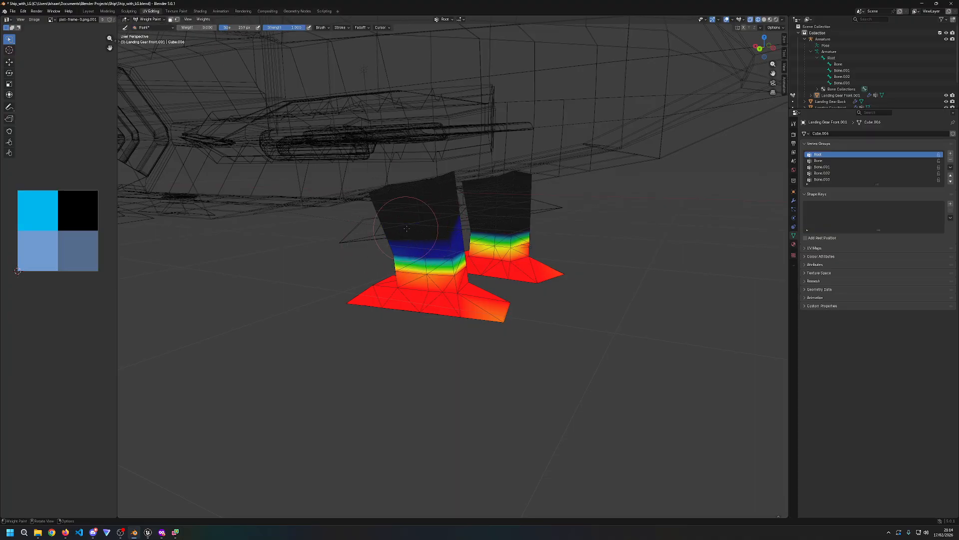
scroll(350, 200, "up", 2)
scroll(328, 199, "up", 3)
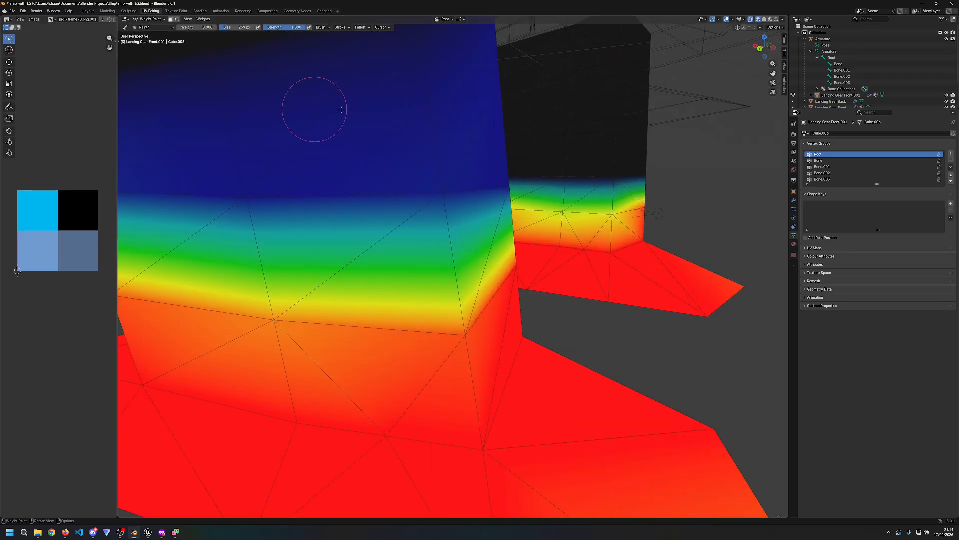
scroll(310, 109, "down", 4)
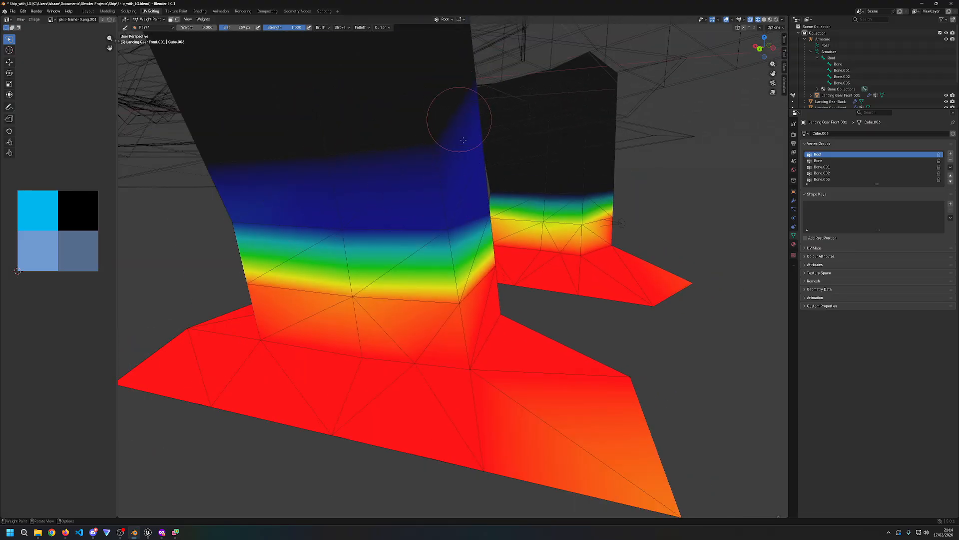
Step: Enlarge the brush and paint Root weight 0 over the leftover weighted patches around both legs' upper shafts
left_click_drag(234, 28, 254, 29)
mouse_move(373, 190)
left_mouse_down()
mouse_move(315, 215)
mouse_move(266, 204)
mouse_move(294, 223)
mouse_move(323, 185)
mouse_move(428, 214)
mouse_move(418, 214)
left_mouse_up()
mouse_move(418, 213)
middle_mouse_down()
mouse_move(449, 214)
mouse_move(386, 182)
middle_mouse_up()
mouse_move(385, 182)
left_mouse_down()
mouse_move(412, 109)
mouse_move(396, 97)
left_mouse_up()
middle_click_drag(396, 97, 440, 102)
mouse_move(440, 102)
left_mouse_down()
mouse_move(454, 133)
mouse_move(461, 86)
left_mouse_up()
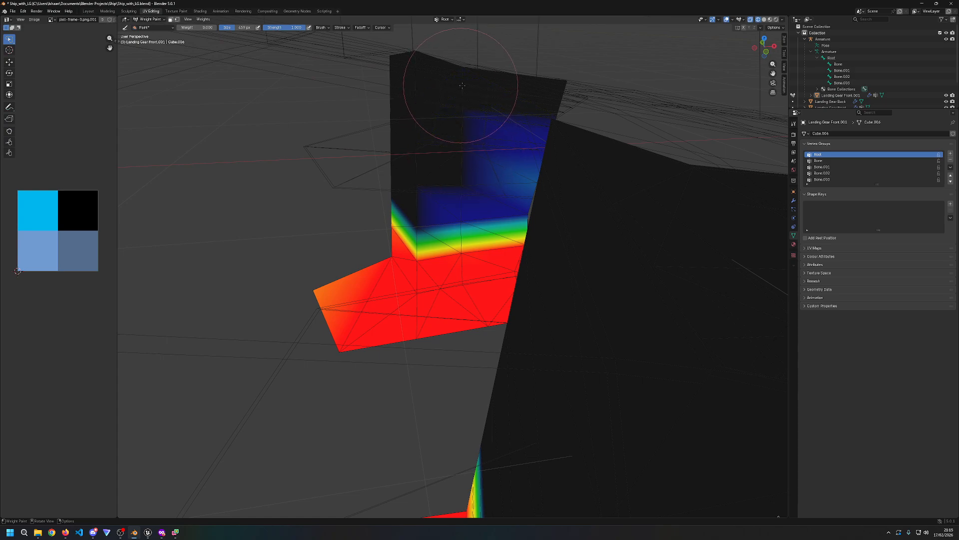
mouse_move(471, 155)
middle_mouse_down()
mouse_move(456, 145)
mouse_move(439, 100)
middle_mouse_up()
mouse_move(442, 111)
left_mouse_down()
mouse_move(528, 118)
mouse_move(515, 108)
mouse_move(502, 175)
mouse_move(530, 199)
mouse_move(497, 167)
mouse_move(456, 178)
mouse_move(449, 205)
left_mouse_up()
middle_click_drag(450, 205, 565, 211)
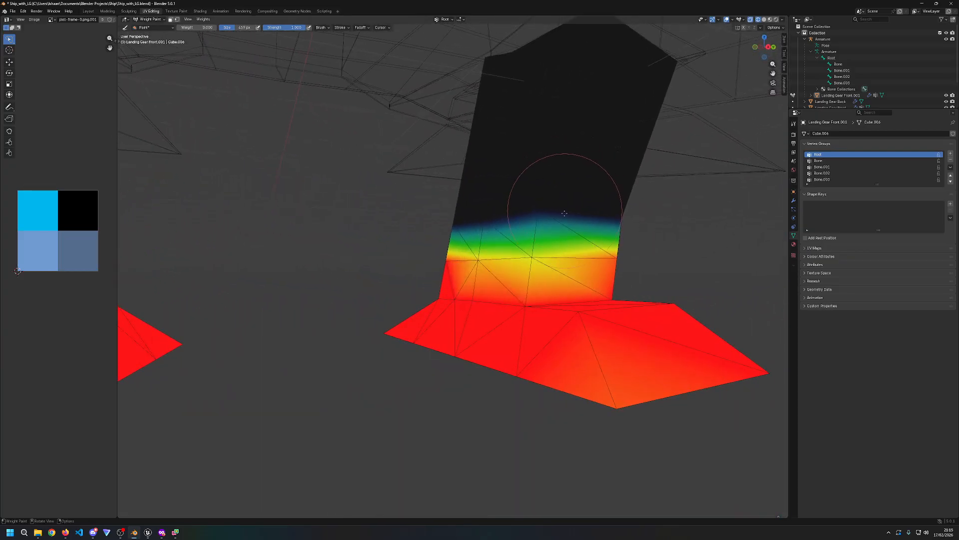
Step: Set the brush weight to 1 and paint Root around the leg's ankle just above the foot
left_click_drag(203, 28, 254, 30)
left_click(530, 258)
left_click(470, 262)
middle_click_drag(535, 288, 521, 287)
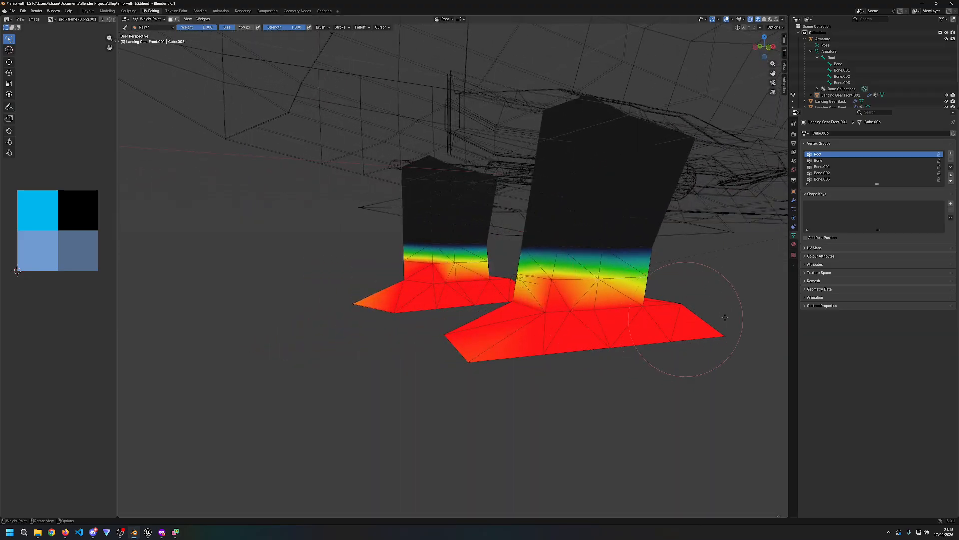
Step: Try to copy the Bone group's weights into Bone.001 using Transfer Weights and Set Weight
left_click(826, 161)
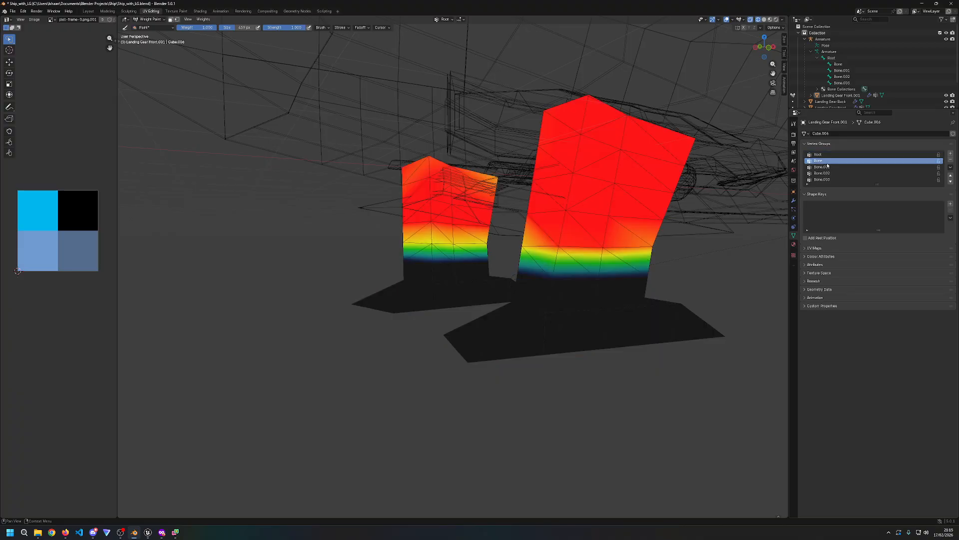
left_click(202, 20)
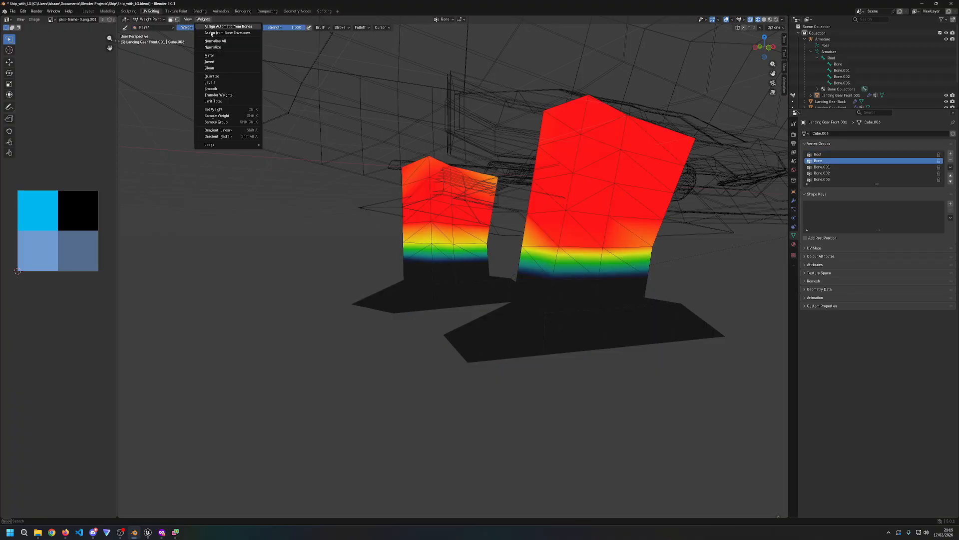
left_click(220, 95)
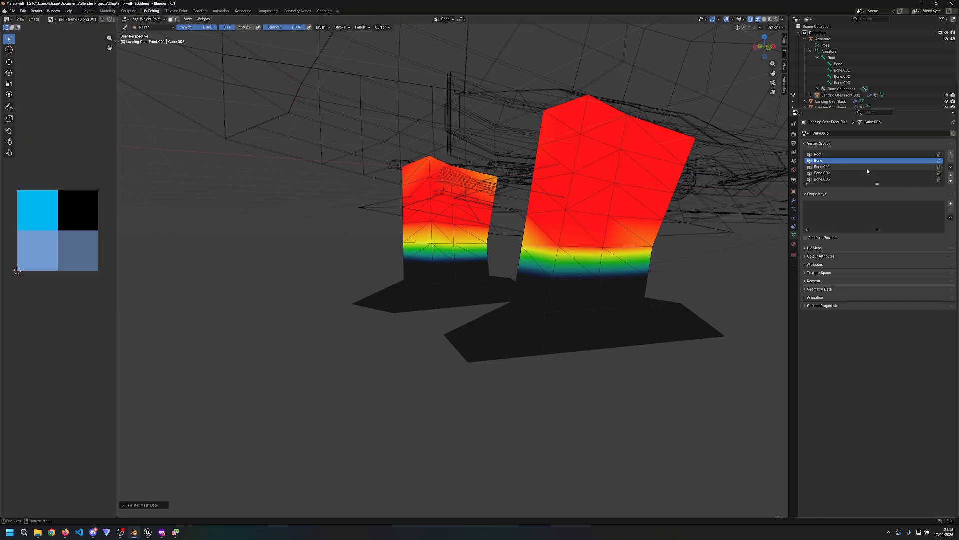
left_click(822, 166)
left_click(203, 20)
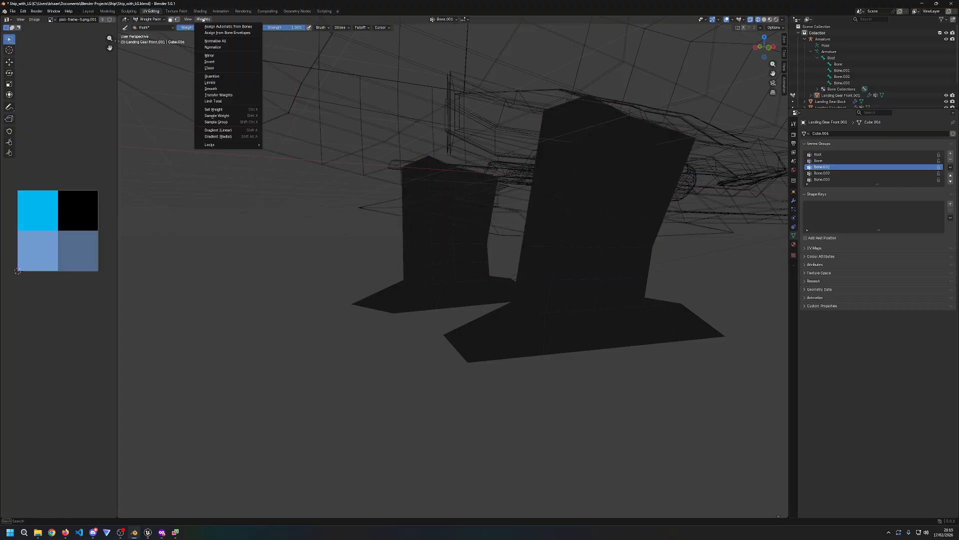
left_click(238, 109)
key("ctrl+z")
key("ctrl+z")
key("ctrl+shift+z")
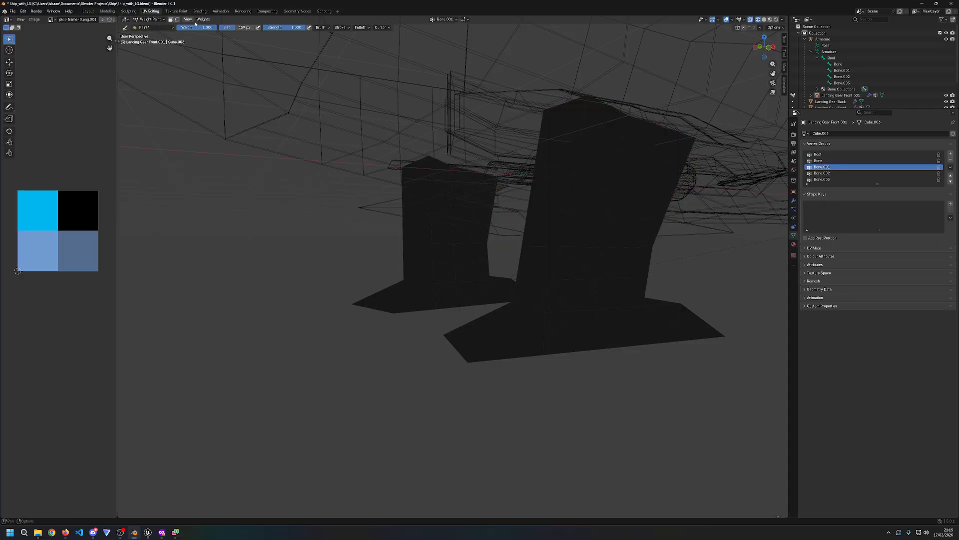
Step: Run Transfer Weights from the Bone group again and expand the operation's settings
left_click(202, 19)
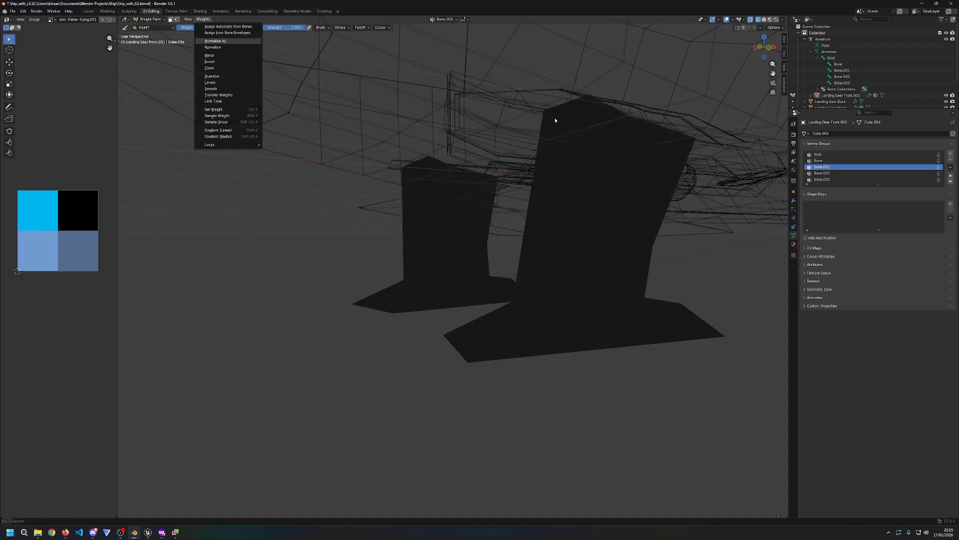
left_click(838, 162)
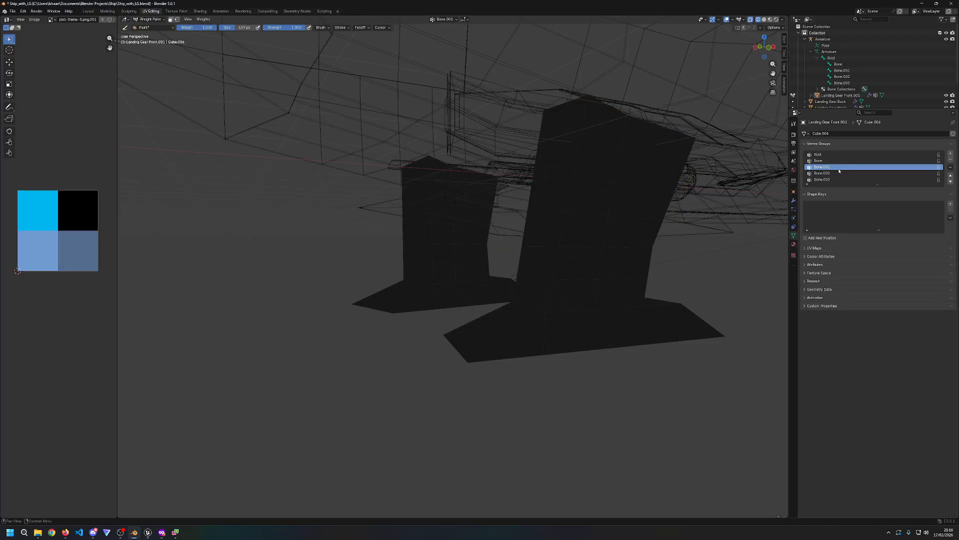
left_click(196, 20)
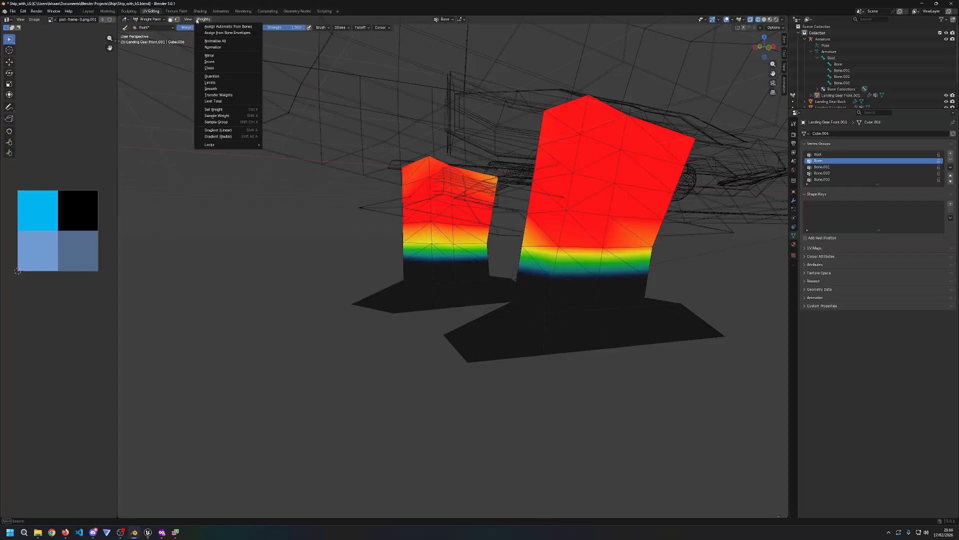
left_click(231, 93)
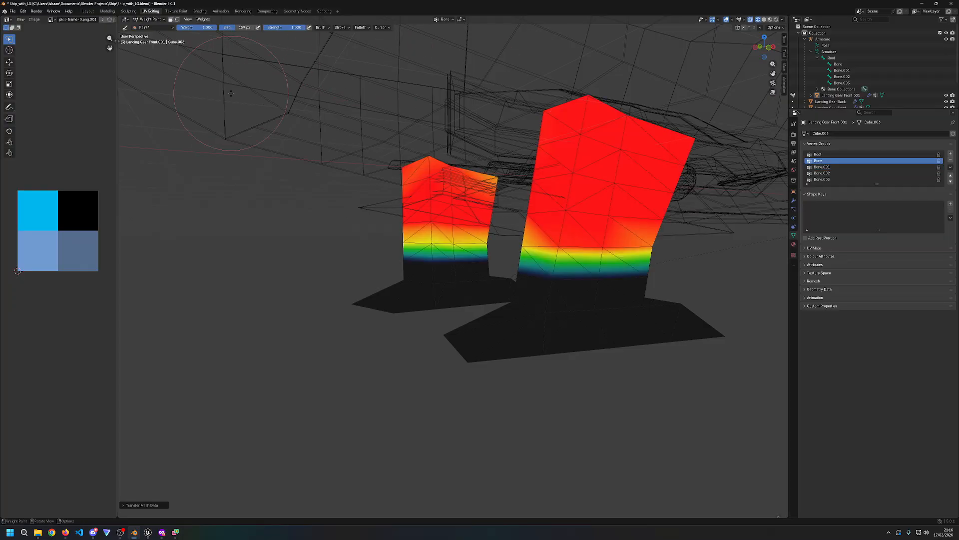
left_click(126, 505)
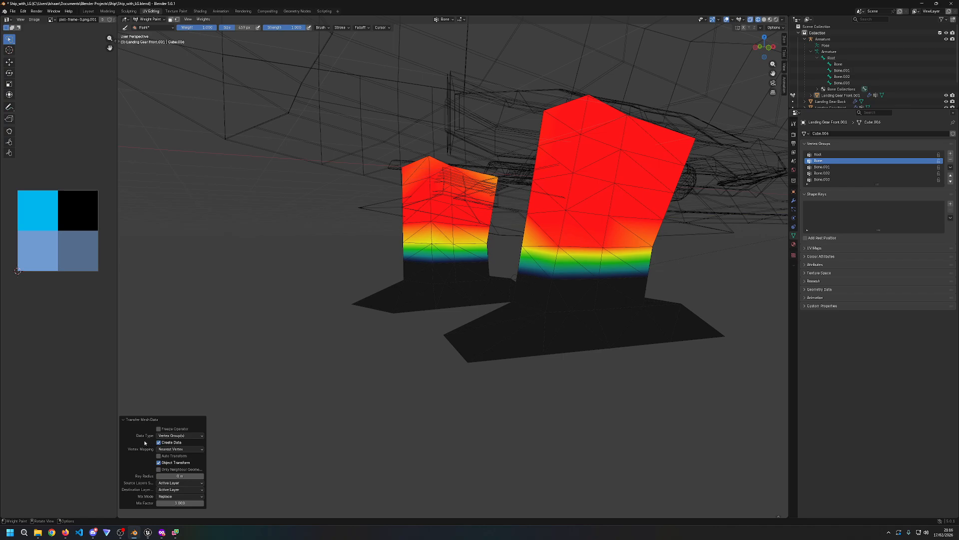
Step: Try painting Bone.001 weight 1 over the nearer leg's shaft with the large brush, undoing the strokes
left_click(822, 167)
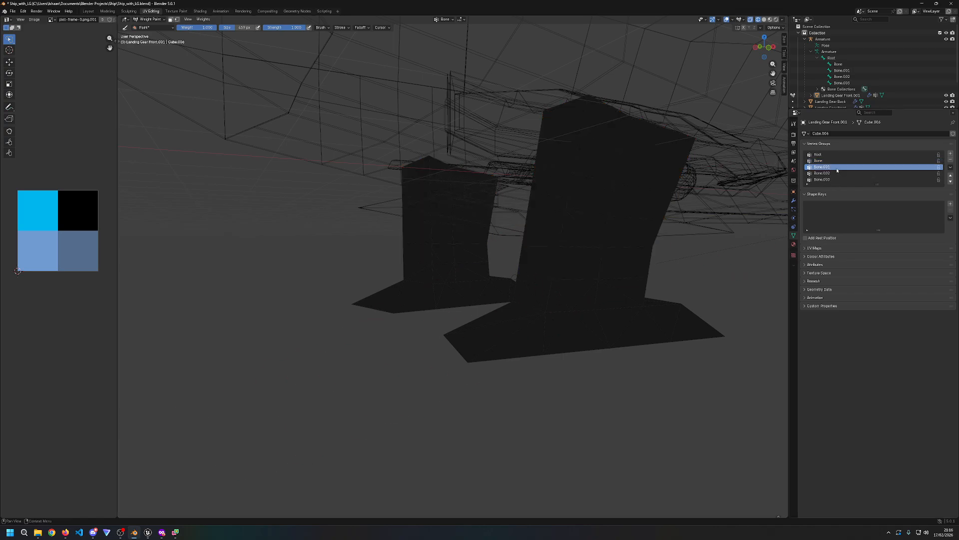
mouse_move(585, 193)
left_mouse_down()
mouse_move(589, 160)
mouse_move(585, 250)
mouse_move(584, 130)
mouse_move(600, 118)
mouse_move(664, 140)
mouse_move(660, 170)
left_mouse_up()
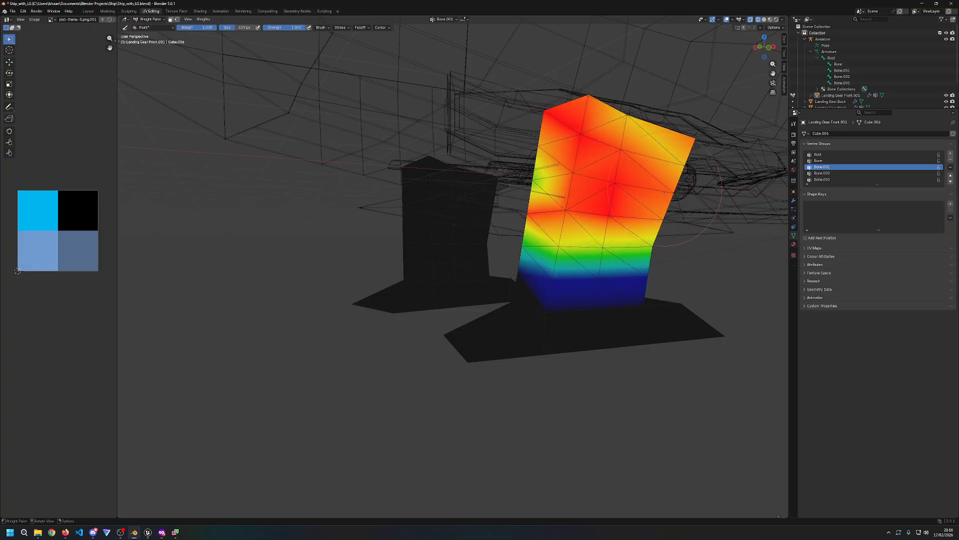
mouse_move(559, 171)
left_mouse_down()
mouse_move(547, 280)
mouse_move(504, 290)
mouse_move(672, 261)
left_mouse_up()
key("ctrl+z")
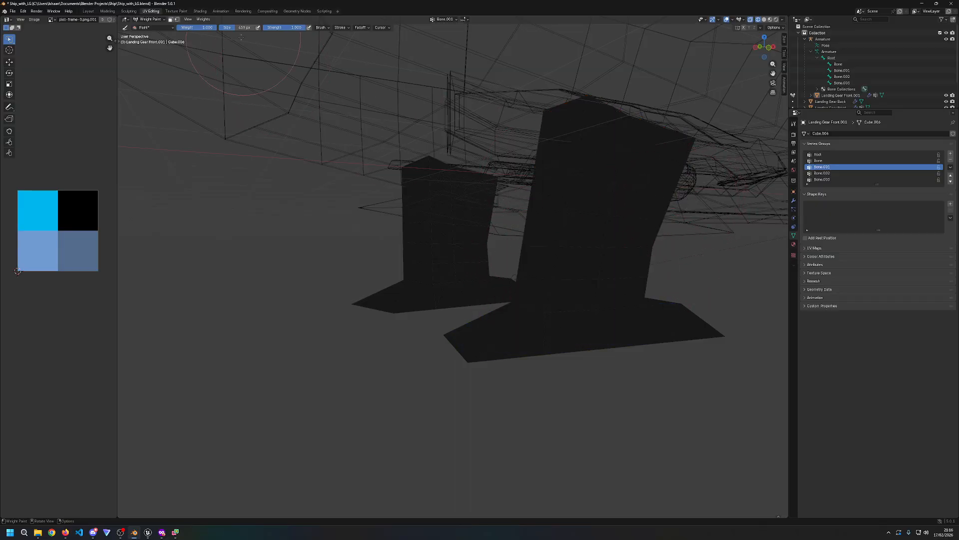
Step: Reduce the brush size and paint Bone.001 weight 1 over the nearer leg's shaft, undoing strokes that spill too far
left_click_drag(234, 28, 223, 28)
mouse_move(576, 133)
left_mouse_down()
mouse_move(682, 168)
mouse_move(644, 197)
mouse_move(547, 193)
mouse_move(544, 215)
mouse_move(647, 220)
mouse_move(590, 247)
mouse_move(517, 252)
mouse_move(584, 299)
mouse_move(644, 303)
mouse_move(571, 291)
mouse_move(660, 214)
mouse_move(542, 210)
mouse_move(670, 159)
mouse_move(550, 144)
mouse_move(665, 130)
mouse_move(625, 115)
mouse_move(564, 120)
left_mouse_up()
key("ctrl+z")
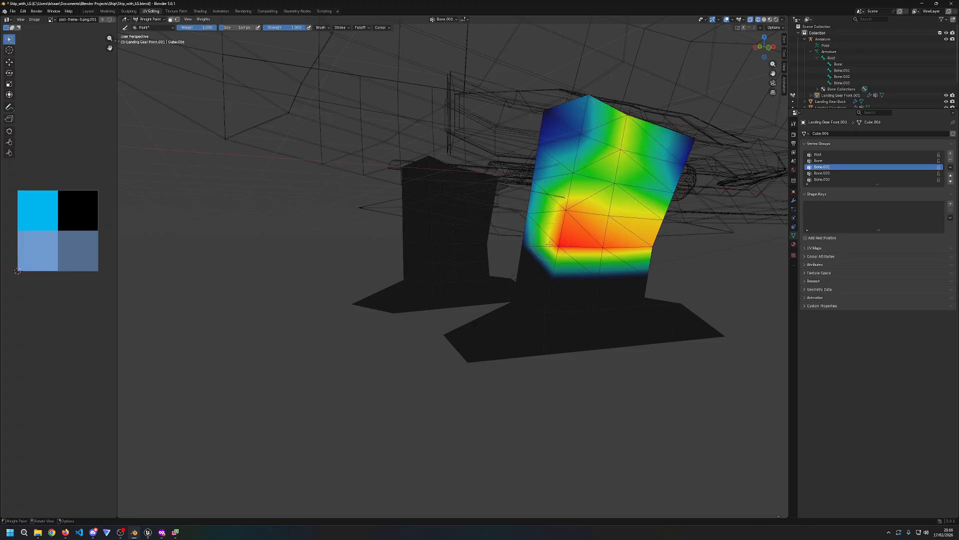
left_click_drag(547, 246, 515, 249)
mouse_move(525, 247)
middle_mouse_down()
mouse_move(555, 234)
mouse_move(560, 250)
middle_mouse_up()
mouse_move(560, 250)
left_mouse_down()
mouse_move(555, 240)
mouse_move(590, 225)
mouse_move(555, 209)
mouse_move(567, 190)
mouse_move(600, 175)
mouse_move(619, 194)
left_mouse_up()
key("ctrl+z")
key("ctrl+z")
key("ctrl+z")
key("ctrl+z")
Step: Paint Bone.001 weight 1 over the remaining sides of the same leg's shaft, keeping the foot unweighted
middle_click_drag(619, 194, 697, 227)
mouse_move(702, 230)
left_mouse_down()
mouse_move(650, 192)
mouse_move(665, 172)
mouse_move(700, 178)
mouse_move(690, 206)
left_mouse_up()
middle_click_drag(690, 206, 301, 254)
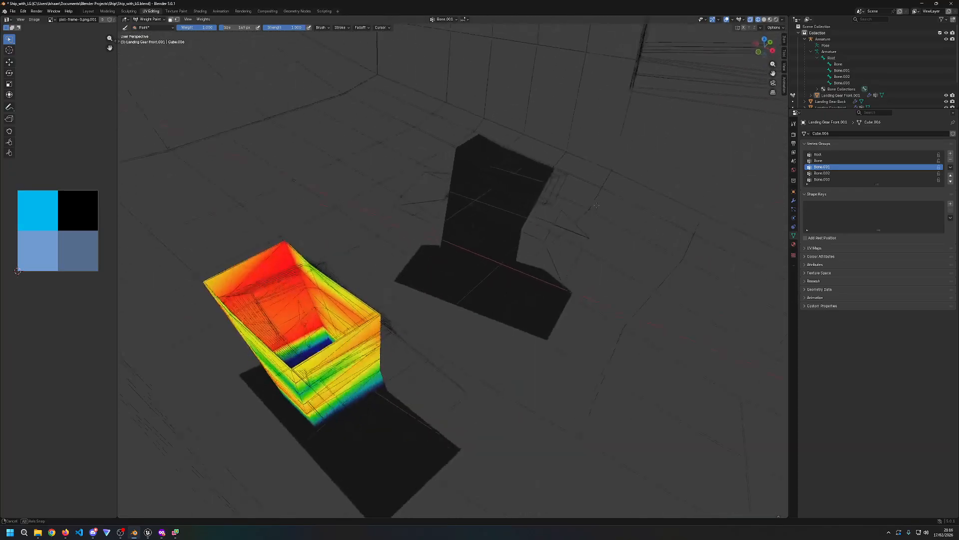
mouse_move(352, 292)
middle_mouse_down()
mouse_move(230, 200)
mouse_move(401, 140)
middle_mouse_up()
mouse_move(427, 78)
left_mouse_down()
mouse_move(449, 120)
mouse_move(425, 167)
mouse_move(378, 172)
left_mouse_up()
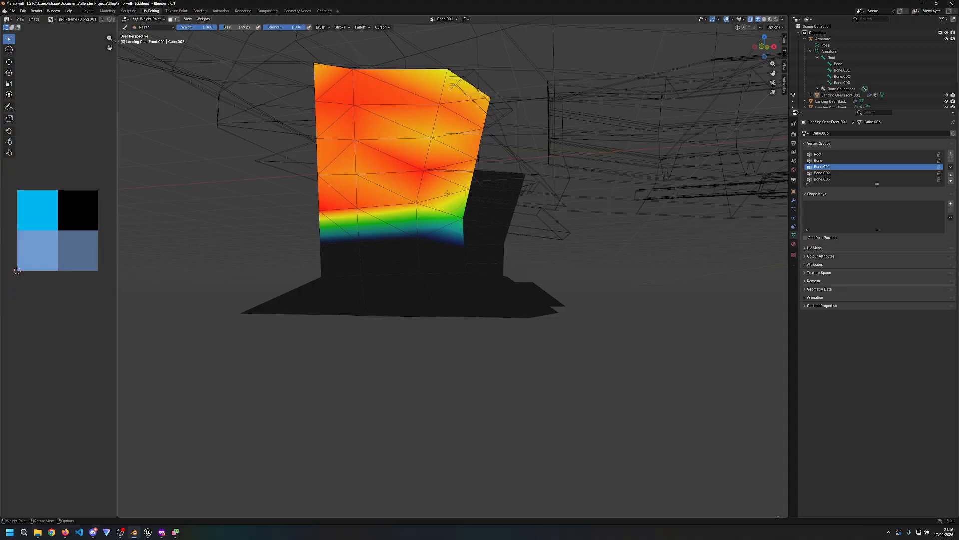
left_click(479, 201)
scroll(474, 210, "down", 4)
mouse_move(475, 210)
middle_mouse_down()
mouse_move(400, 200)
mouse_move(309, 220)
middle_mouse_up()
mouse_move(310, 220)
left_mouse_down()
mouse_move(300, 210)
mouse_move(320, 193)
mouse_move(294, 243)
mouse_move(260, 200)
left_mouse_up()
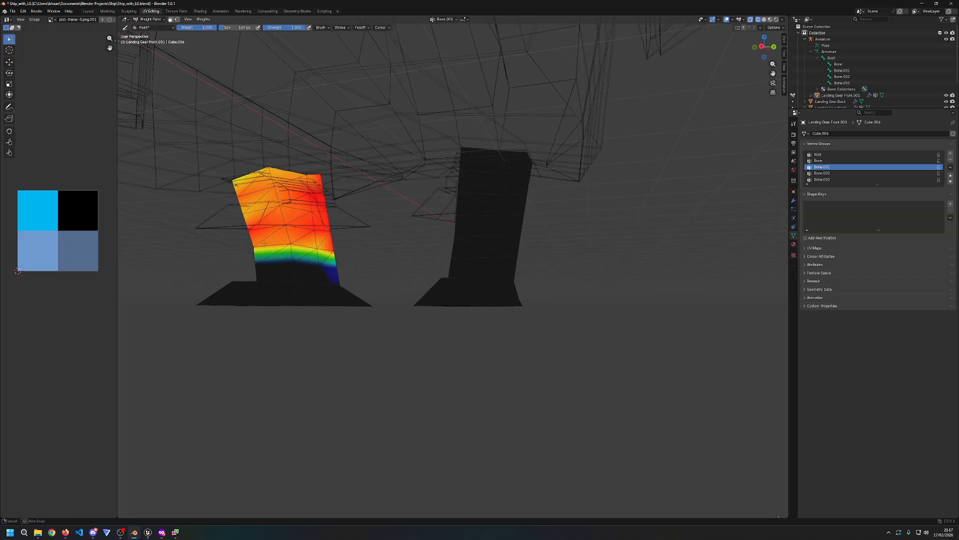
Step: Set the brush weight to 0 and clear the stray Bone.001 weight from the painted leg's ankle
right_click(331, 278)
left_click_drag(332, 270, 280, 270)
right_click(333, 276)
middle_click_drag(337, 269, 559, 289)
Step: Set the brush weight to 1 and strengthen Bone.001 over the painted leg's upper corner and rim
right_click(422, 279)
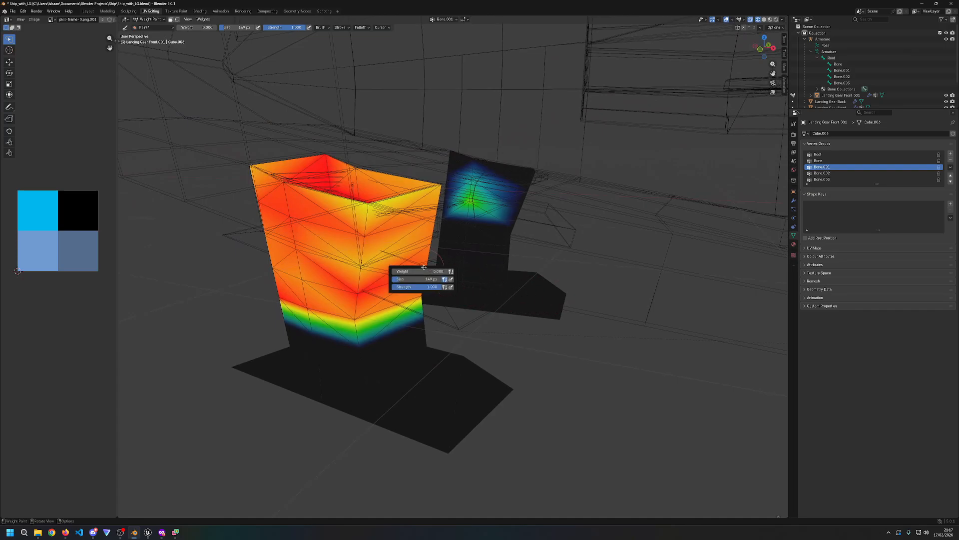
left_click_drag(422, 271, 435, 272)
left_click(435, 272)
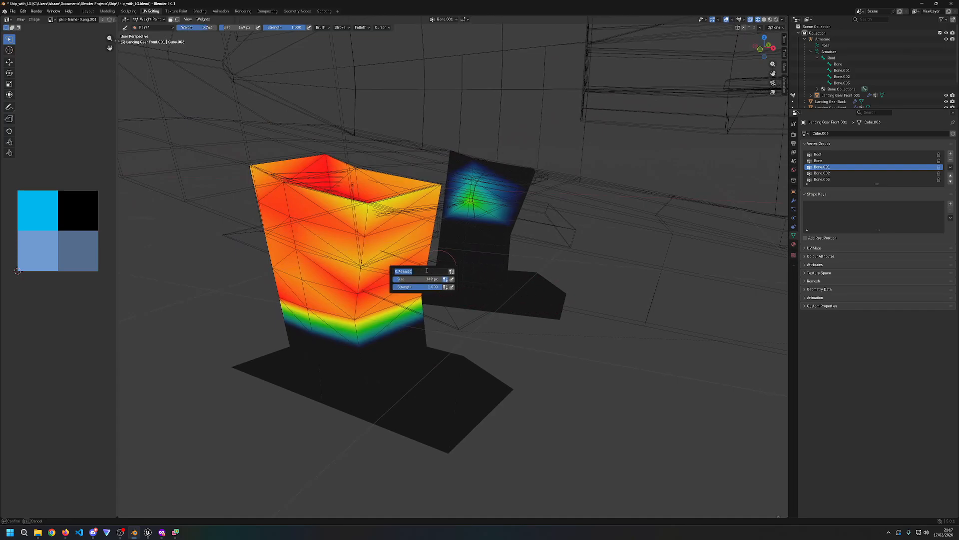
type("1")
key("Return")
mouse_move(357, 200)
left_mouse_down()
mouse_move(361, 275)
mouse_move(338, 186)
left_mouse_up()
mouse_move(429, 200)
left_mouse_down()
mouse_move(350, 175)
mouse_move(260, 167)
left_mouse_up()
Step: Compare the painted weights of the Bone and Bone.001 vertex groups
key("alt+Tab")
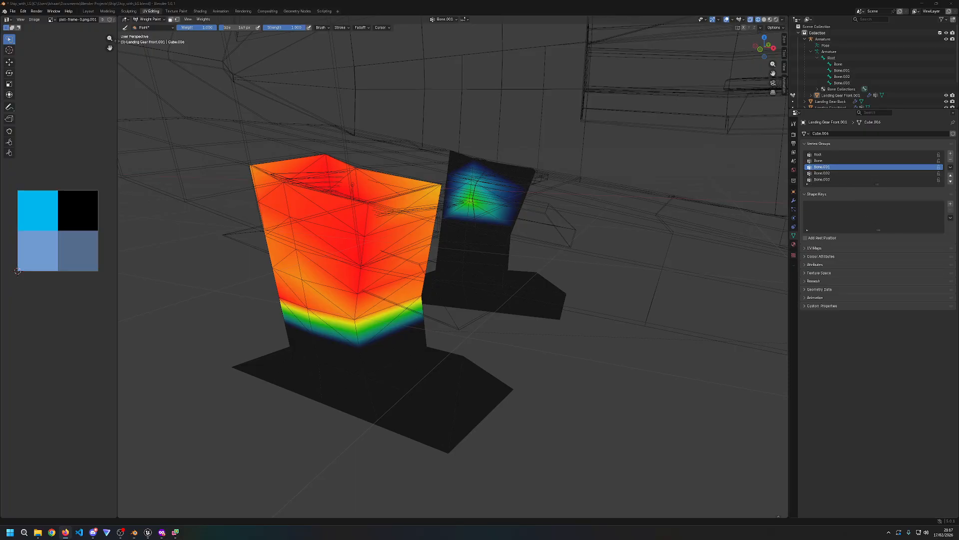
key("alt+Tab")
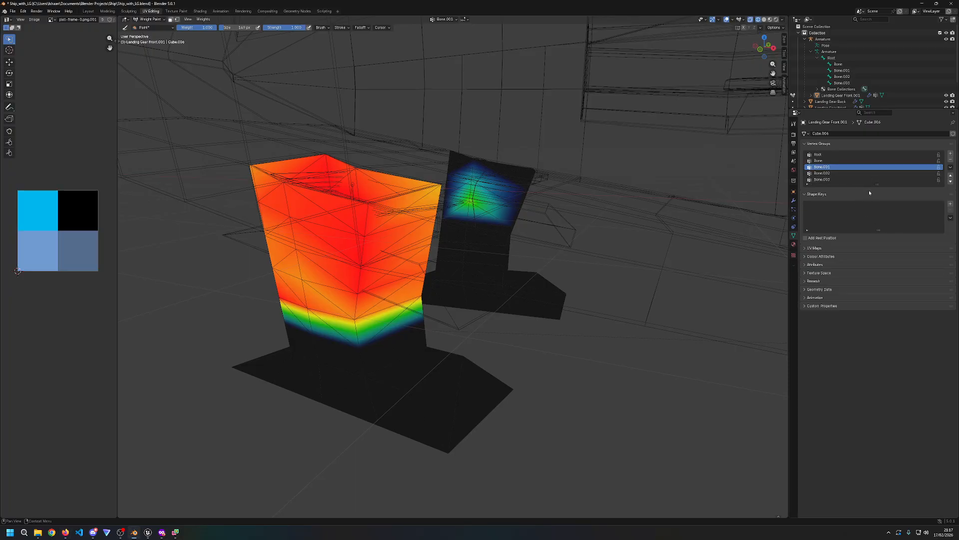
right_click(857, 168)
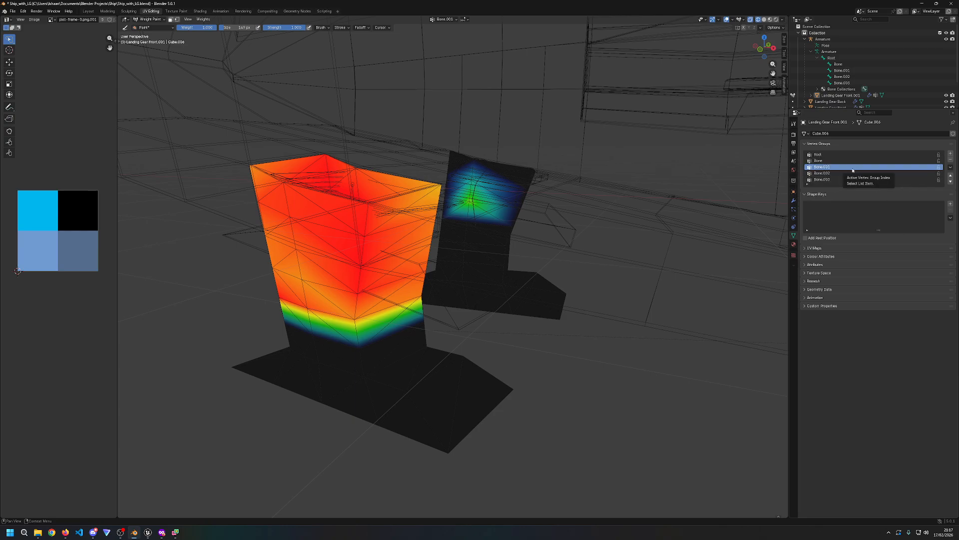
right_click(853, 171)
left_click(827, 161)
left_click(822, 167)
Step: Paint Bone.001 weight 1 over the second leg's shaft, working around its different sides
middle_click_drag(654, 257, 632, 256)
mouse_move(473, 198)
left_mouse_down()
mouse_move(460, 168)
mouse_move(464, 187)
mouse_move(502, 192)
mouse_move(475, 218)
mouse_move(493, 232)
mouse_move(537, 232)
mouse_move(495, 245)
mouse_move(450, 237)
mouse_move(521, 227)
mouse_move(506, 230)
mouse_move(536, 194)
mouse_move(527, 204)
left_mouse_up()
mouse_move(482, 165)
left_mouse_down()
mouse_move(486, 176)
mouse_move(522, 181)
left_mouse_up()
middle_click_drag(554, 183, 399, 170)
mouse_move(440, 168)
left_mouse_down()
mouse_move(496, 156)
mouse_move(474, 227)
mouse_move(489, 215)
mouse_move(467, 233)
mouse_move(477, 240)
left_mouse_up()
middle_click_drag(545, 235, 425, 230)
left_click_drag(440, 237, 409, 236)
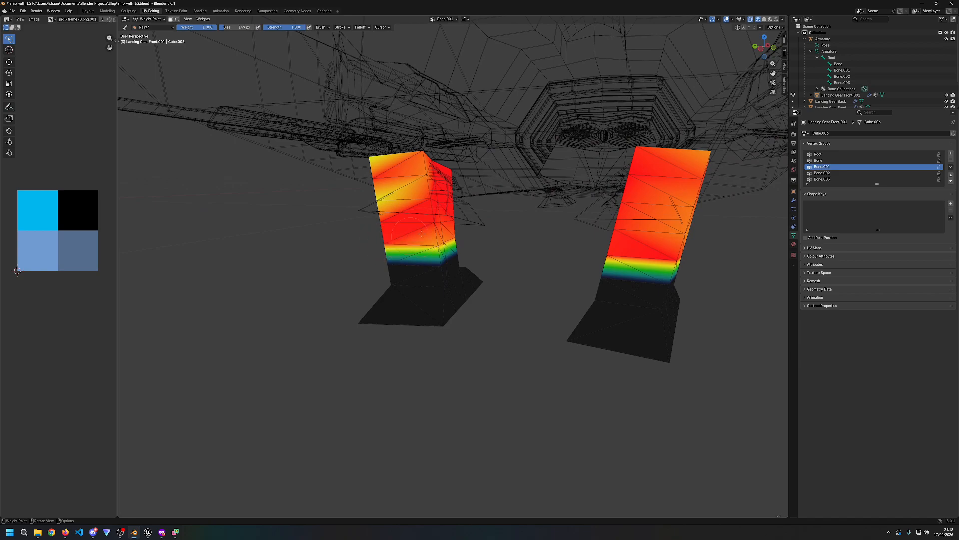
Step: Fill the remaining low-weight patches on the second leg's shaft with Bone.001 weight 1
left_click_drag(374, 178, 458, 196)
mouse_move(449, 243)
left_mouse_down()
mouse_move(399, 260)
mouse_move(430, 260)
mouse_move(400, 262)
mouse_move(423, 250)
mouse_move(415, 247)
left_mouse_up()
middle_click_drag(490, 237, 447, 277)
mouse_move(449, 276)
left_mouse_down()
mouse_move(500, 285)
mouse_move(505, 268)
left_mouse_up()
mouse_move(505, 268)
middle_mouse_down()
mouse_move(502, 252)
mouse_move(501, 264)
mouse_move(614, 262)
mouse_move(532, 261)
middle_mouse_up()
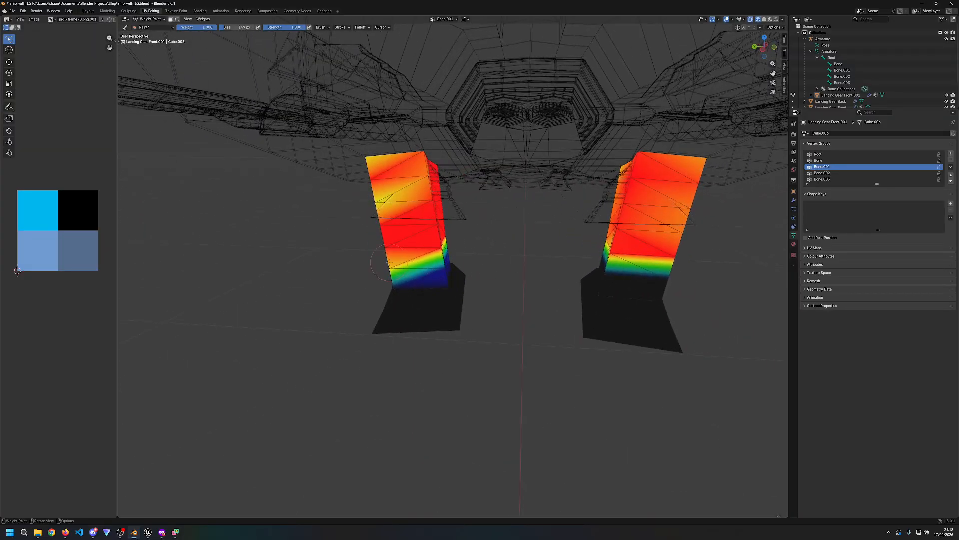
mouse_move(403, 253)
left_mouse_down()
mouse_move(395, 178)
mouse_move(394, 186)
left_mouse_up()
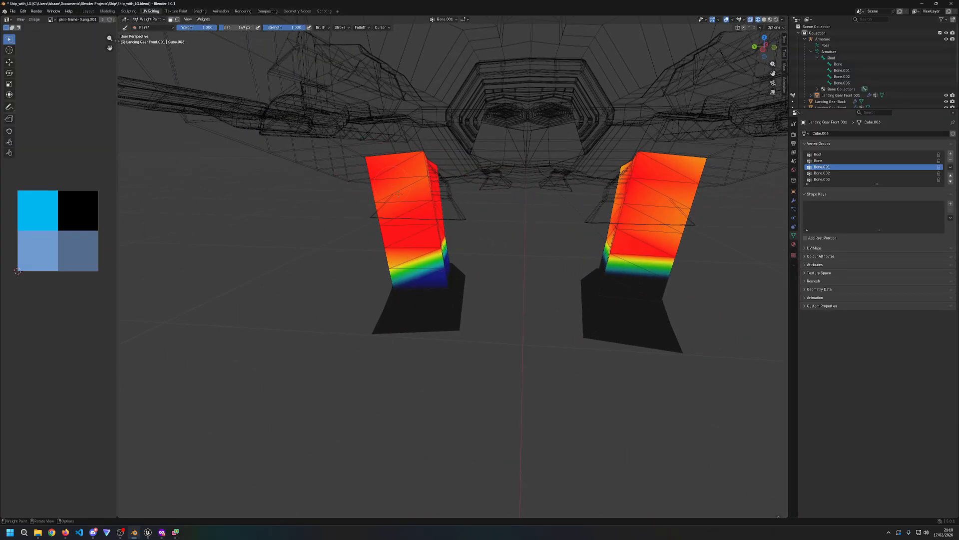
Step: Set the brush weight to 0 and clear the Bone.001 weight that spilled around the second leg's ankle
right_click(423, 246)
left_click_drag(409, 241, 366, 242)
left_click_drag(388, 275, 401, 283)
middle_click_drag(462, 275, 497, 265)
left_click_drag(466, 266, 499, 270)
middle_click_drag(604, 270, 451, 258)
mouse_move(435, 256)
left_mouse_down()
mouse_move(425, 260)
mouse_move(470, 253)
left_mouse_up()
middle_click_drag(539, 267, 520, 274)
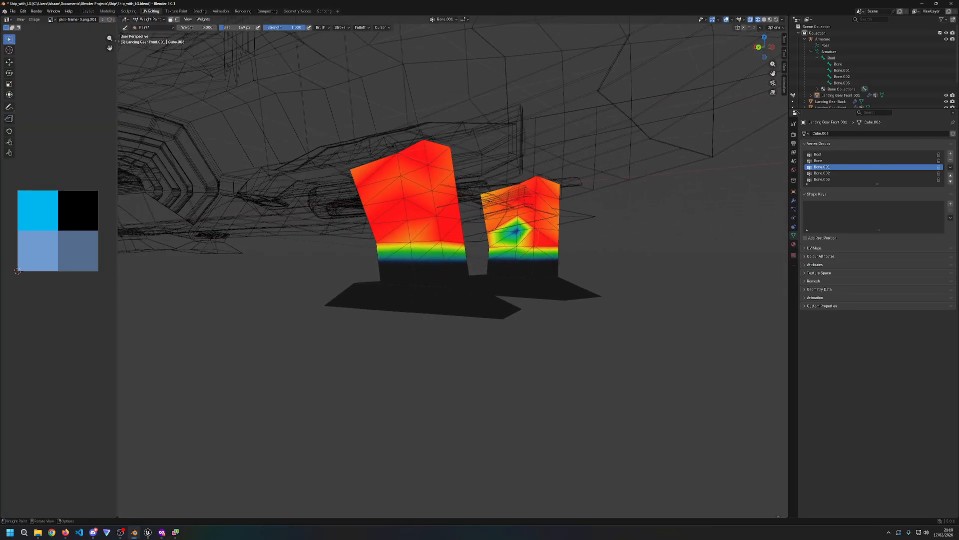
Step: Set the brush weight to 1 and repaint the Bone.001 gap on the farther leg's shaft
right_click(524, 229)
left_click_drag(500, 223, 547, 223)
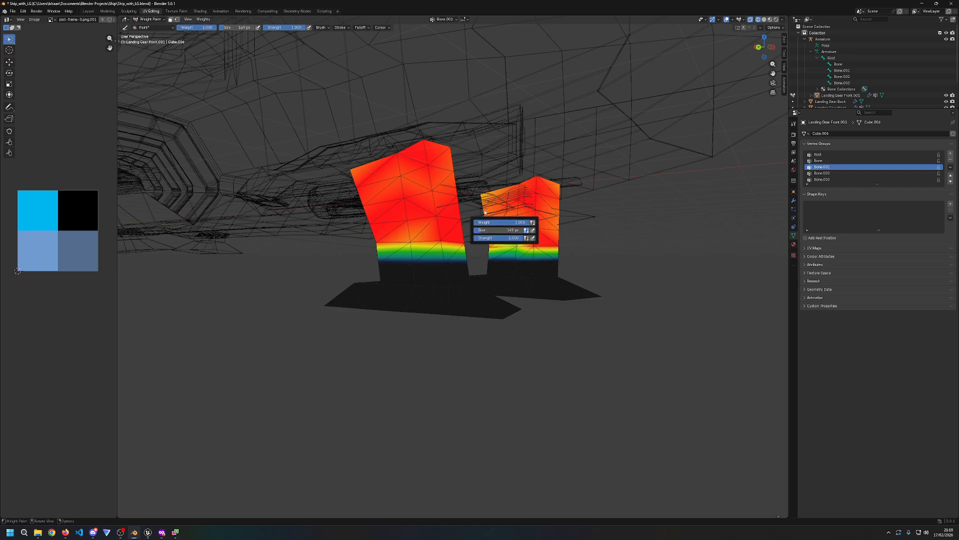
left_click(523, 237)
middle_click_drag(523, 237, 623, 250)
Step: Compare the painted weights of the Bone and Bone.001 vertex groups on both legs, undoing the trial stroke
left_click(819, 161)
left_click(819, 167)
left_click(820, 161)
left_click(819, 168)
left_click(820, 161)
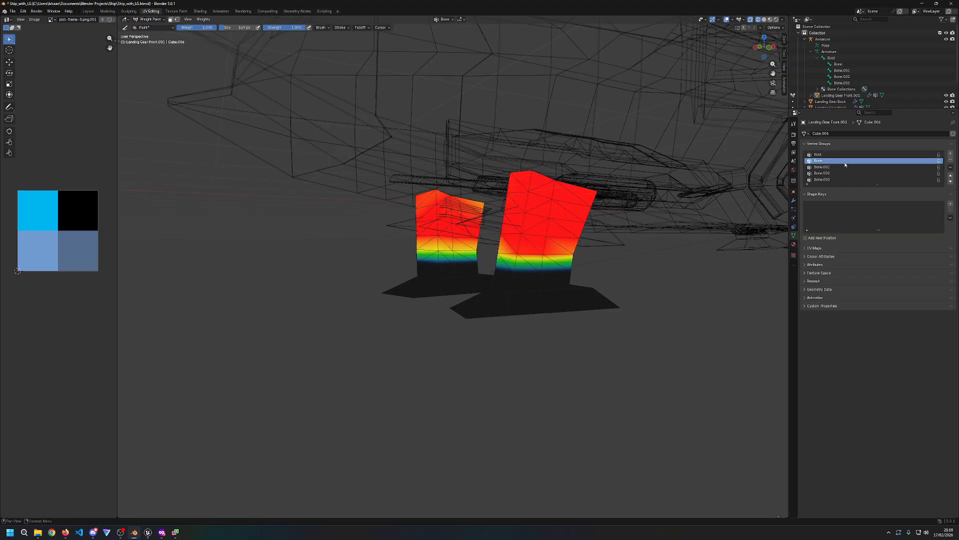
mouse_move(427, 247)
left_mouse_down()
mouse_move(457, 249)
mouse_move(434, 249)
left_mouse_up()
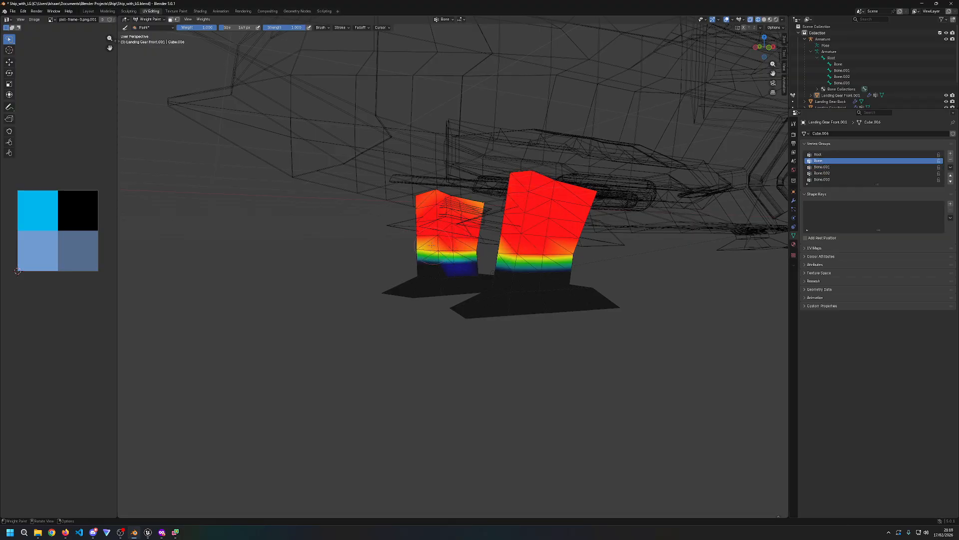
key("ctrl+z")
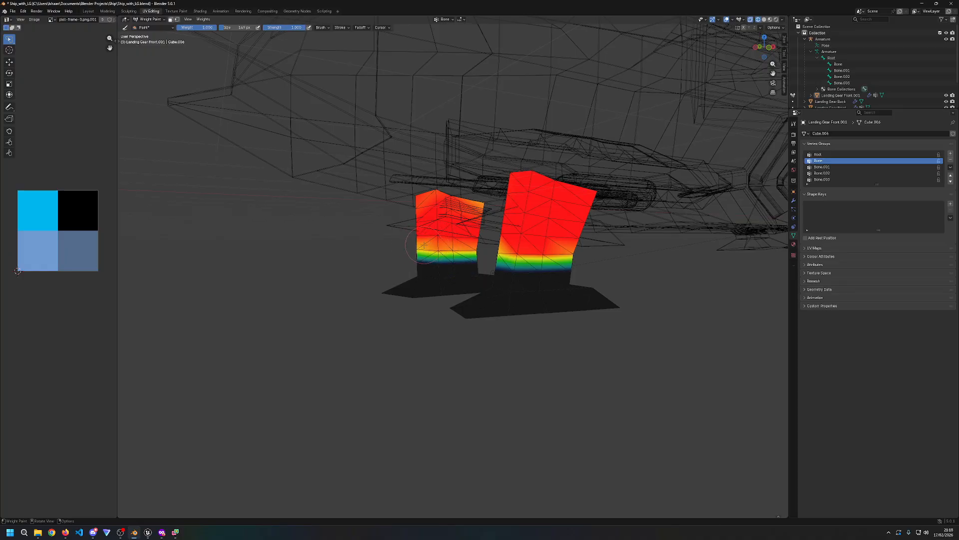
middle_click_drag(423, 245, 468, 236)
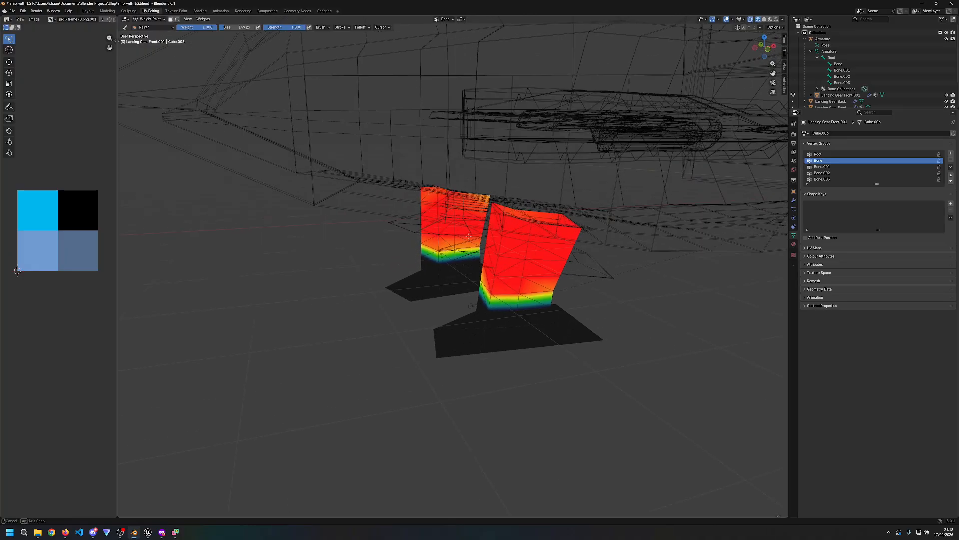
left_click(842, 173)
left_click(842, 168)
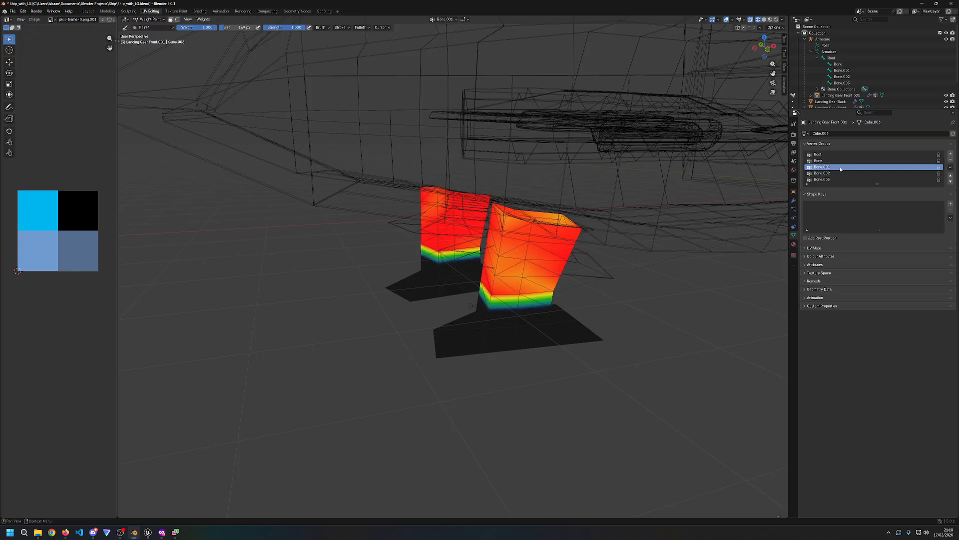
Step: Select the Bone.002 vertex group and paint weight 1 over one leg's shaft from several sides
left_click(841, 173)
middle_click_drag(529, 259, 535, 253)
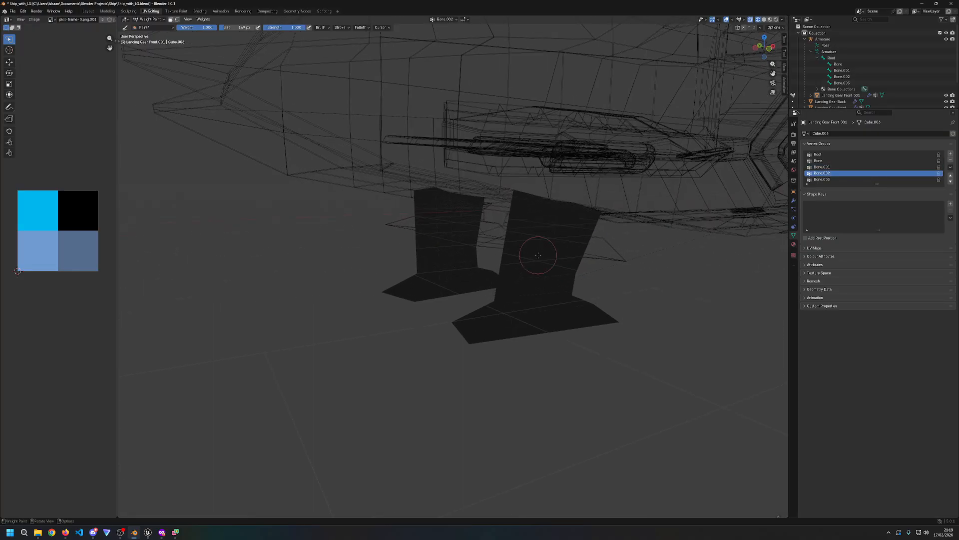
mouse_move(525, 214)
left_mouse_down()
mouse_move(564, 206)
mouse_move(535, 211)
mouse_move(555, 206)
mouse_move(525, 202)
mouse_move(542, 200)
mouse_move(560, 220)
mouse_move(529, 235)
mouse_move(558, 255)
mouse_move(525, 277)
mouse_move(509, 272)
mouse_move(522, 278)
mouse_move(570, 266)
mouse_move(598, 210)
mouse_move(542, 273)
mouse_move(485, 267)
left_mouse_up()
middle_click_drag(462, 268, 535, 261)
mouse_move(539, 245)
left_mouse_down()
mouse_move(544, 194)
mouse_move(565, 202)
left_mouse_up()
mouse_move(565, 202)
middle_mouse_down()
mouse_move(535, 270)
mouse_move(501, 279)
mouse_move(313, 260)
middle_mouse_up()
mouse_move(305, 257)
left_mouse_down()
mouse_move(325, 252)
mouse_move(328, 215)
mouse_move(318, 210)
mouse_move(309, 230)
left_mouse_up()
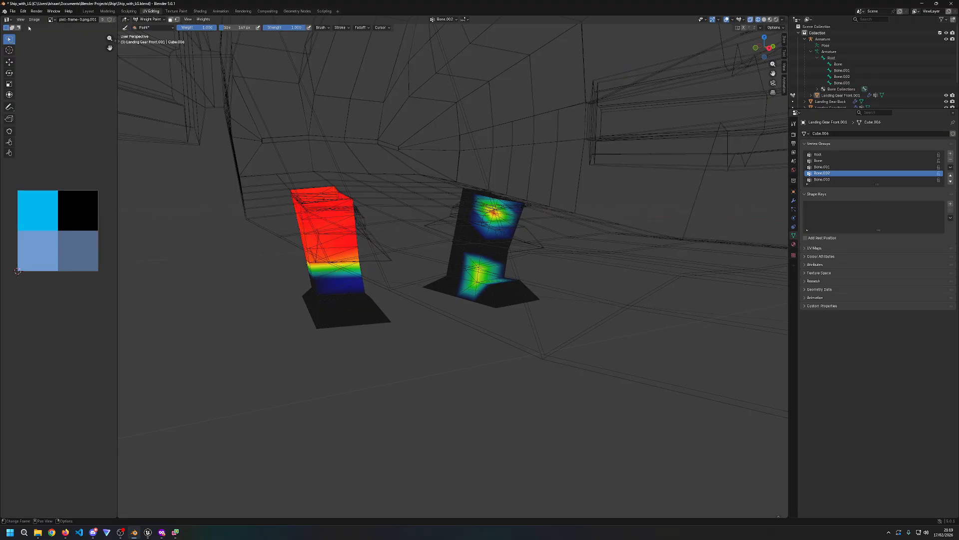
Step: Set the brush weight to 0 and clear the Bone.002 weight that spilled onto the painted leg's ankle
mouse_move(355, 285)
middle_mouse_down()
mouse_move(452, 270)
mouse_move(368, 287)
middle_mouse_up()
right_click(326, 282)
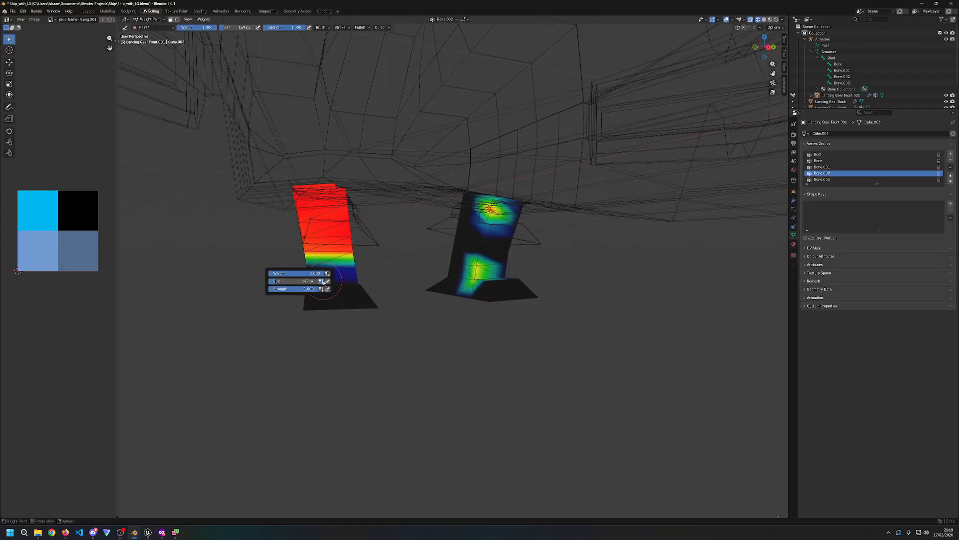
left_click_drag(317, 274, 271, 274)
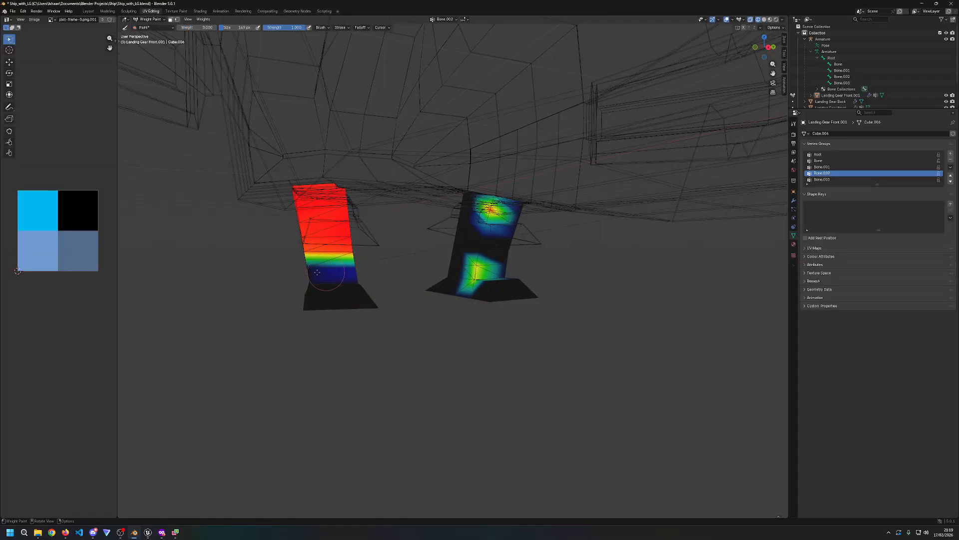
left_click_drag(333, 265, 330, 273)
mouse_move(345, 279)
middle_mouse_down()
mouse_move(591, 282)
mouse_move(538, 275)
middle_mouse_up()
mouse_move(538, 274)
left_mouse_down()
mouse_move(497, 270)
mouse_move(531, 270)
left_mouse_up()
right_click(526, 276)
left_click(506, 250)
left_click(527, 254)
key("ctrl+z")
key("ctrl+z")
Step: Set the brush weight to 0 and erase the stray Bone.002 patches from the other leg
middle_click_drag(516, 264, 443, 274)
right_click(475, 273)
left_click_drag(445, 269, 404, 269)
left_click(469, 276)
left_click(472, 278)
left_click_drag(473, 274, 470, 225)
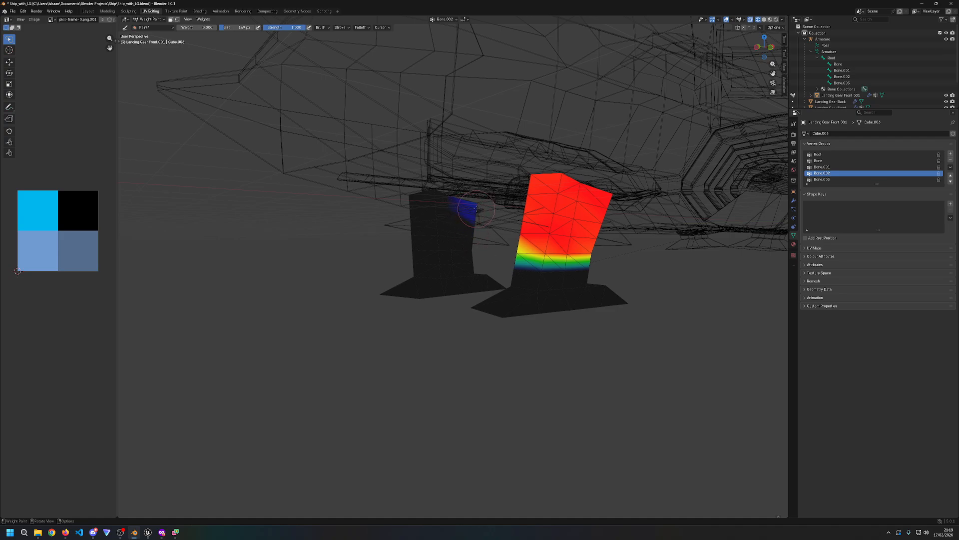
Step: Set the brush weight to 1 and paint Bone.002 over the other leg's shaft, working around its sides
right_click(473, 238)
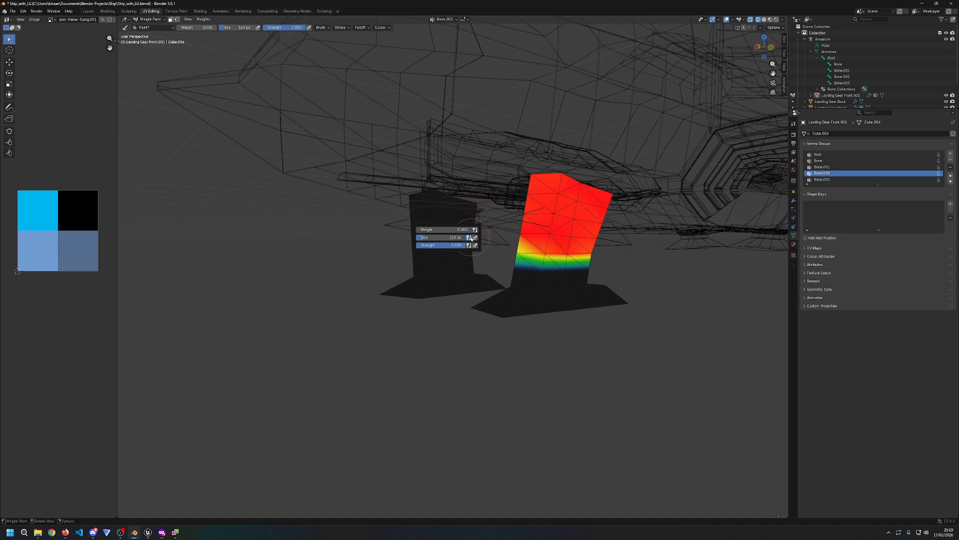
left_click_drag(455, 231, 475, 230)
right_click(435, 221)
mouse_move(426, 196)
left_mouse_down()
mouse_move(450, 199)
mouse_move(460, 220)
mouse_move(439, 250)
left_mouse_up()
mouse_move(470, 204)
left_mouse_down()
mouse_move(425, 200)
mouse_move(413, 227)
mouse_move(439, 258)
mouse_move(430, 265)
mouse_move(451, 250)
mouse_move(455, 260)
left_mouse_up()
middle_click_drag(454, 260, 467, 257)
mouse_move(467, 256)
left_mouse_down()
mouse_move(420, 252)
mouse_move(425, 230)
mouse_move(411, 200)
mouse_move(407, 212)
left_mouse_up()
mouse_move(407, 212)
middle_mouse_down()
mouse_move(440, 260)
mouse_move(504, 264)
mouse_move(383, 266)
mouse_move(423, 280)
middle_mouse_up()
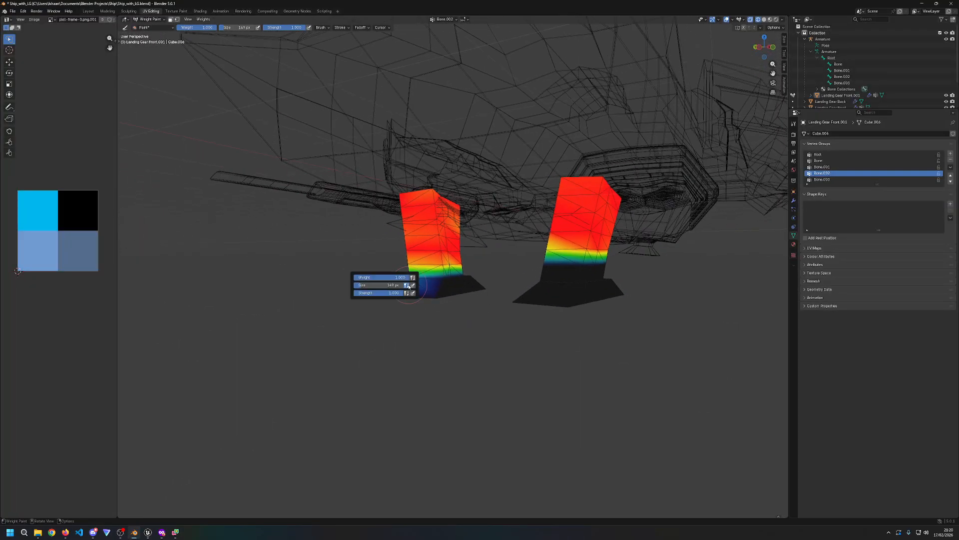
Step: Set the brush weight to 0 and clear the Bone.002 spill around that leg's ankle and foot
left_click_drag(395, 277, 354, 277)
middle_click_drag(354, 278, 398, 285)
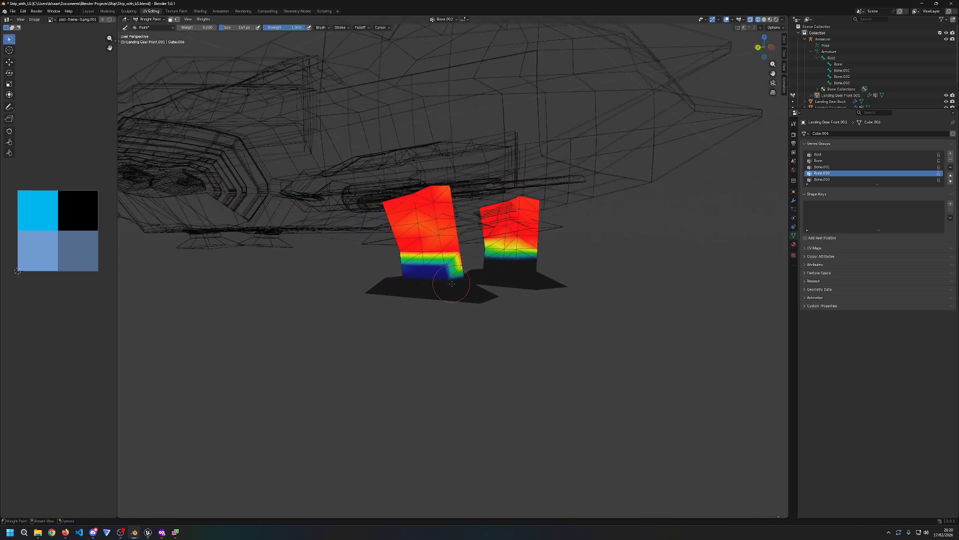
middle_click_drag(425, 288, 410, 294)
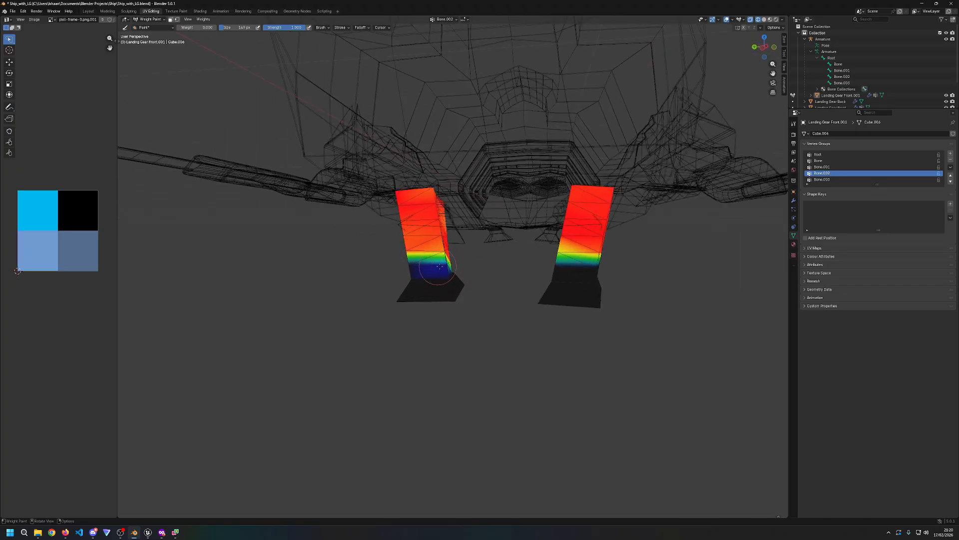
middle_click_drag(446, 266, 431, 271)
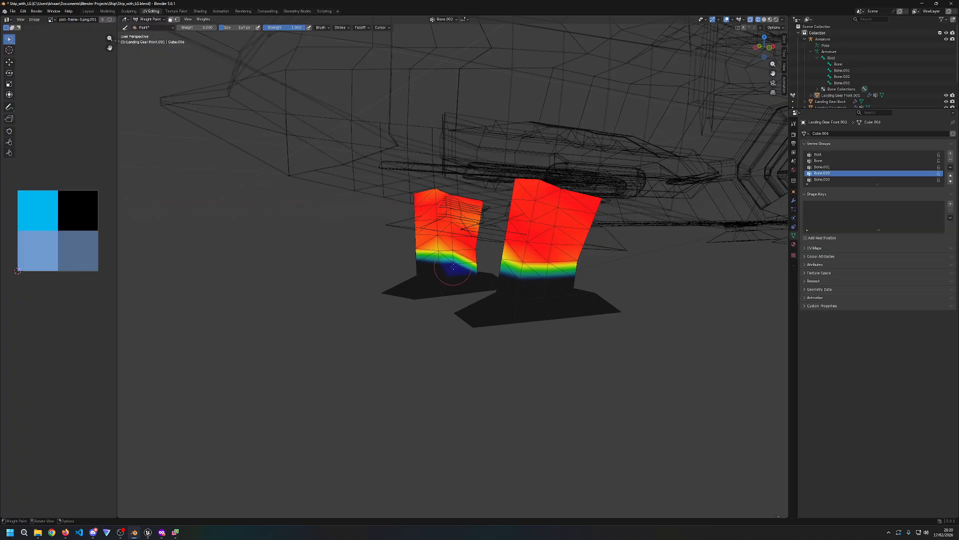
middle_click_drag(475, 264, 445, 265)
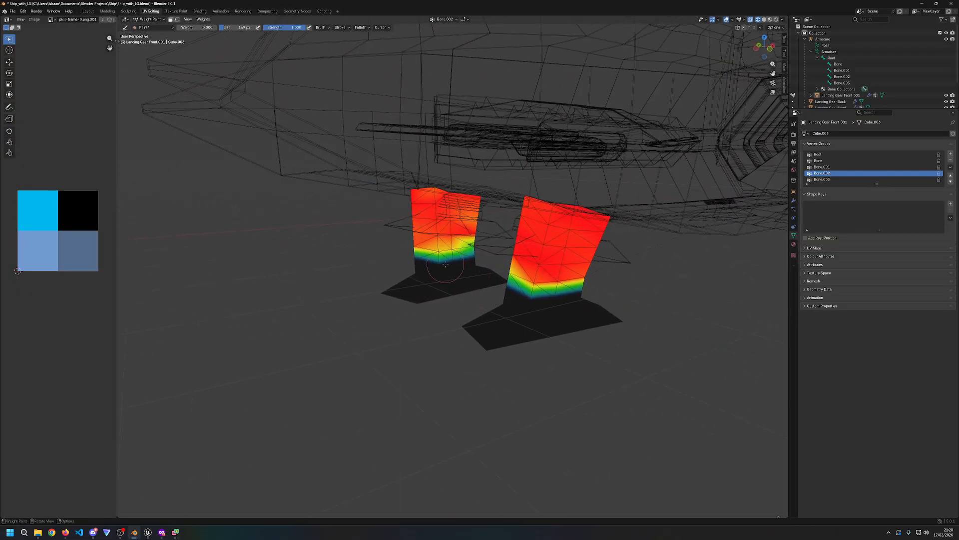
Step: Set the brush weight to 1 and fill the remaining low Bone.002 weight on the leg shafts
right_click(445, 265)
left_click_drag(399, 257, 447, 256)
mouse_move(470, 241)
middle_mouse_down()
mouse_move(475, 248)
mouse_move(499, 231)
middle_mouse_up()
left_click_drag(501, 231, 517, 232)
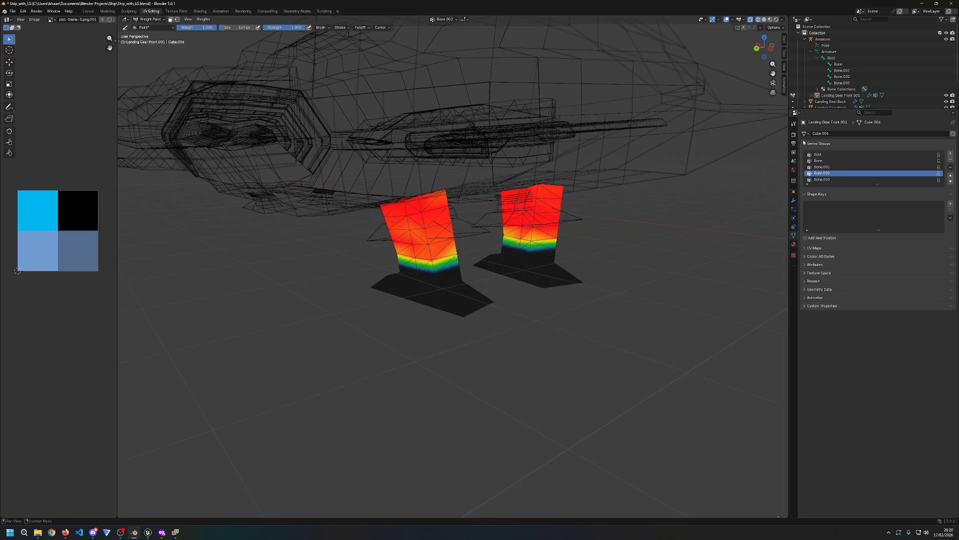
Step: Compare the Bone.002 and Bone.003 vertex groups' weights and enlarge the vertex group list
right_click(827, 180)
left_click(827, 180)
left_click(827, 181)
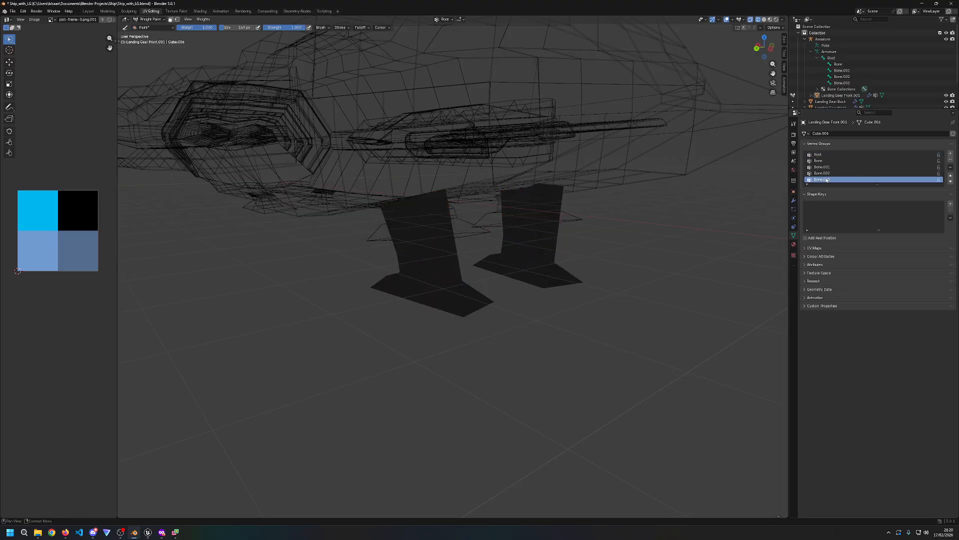
left_click(824, 173)
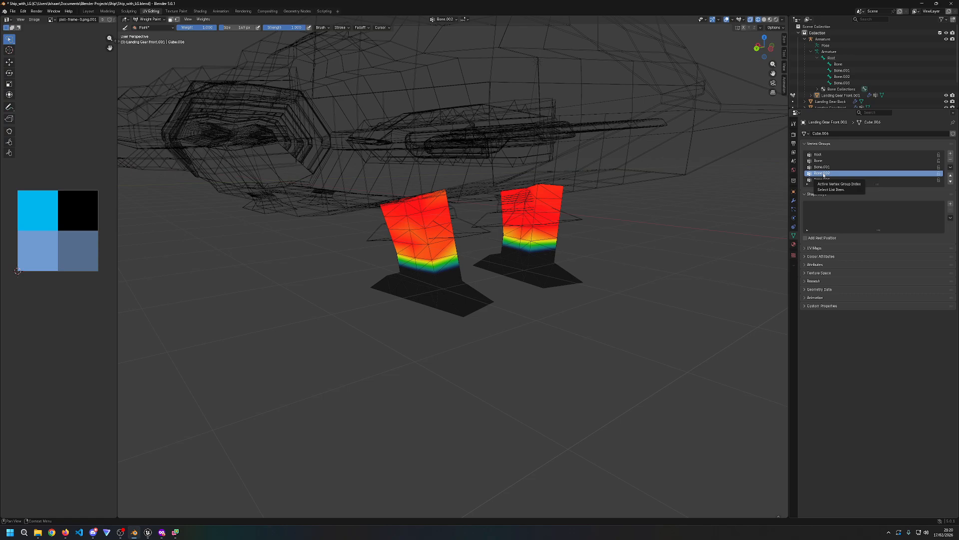
right_click(826, 175)
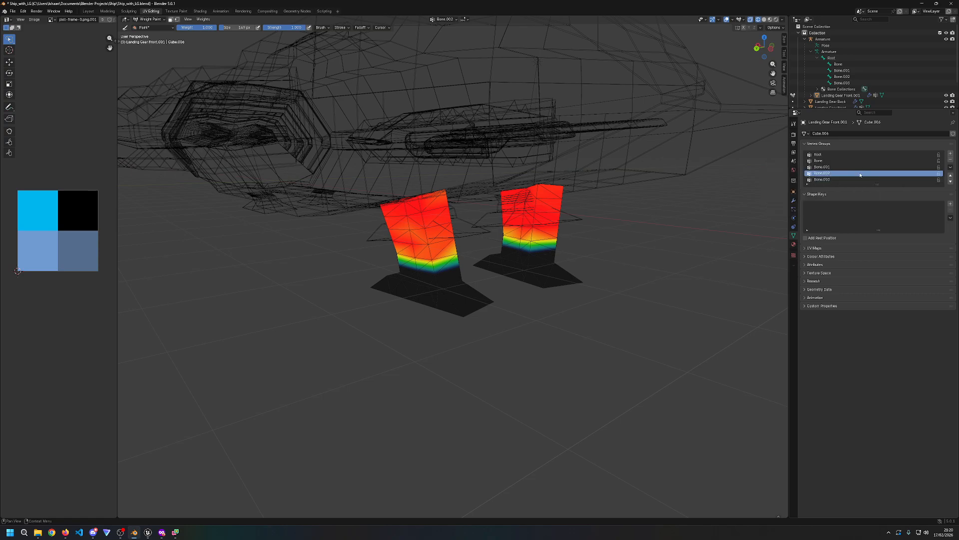
left_click(829, 180)
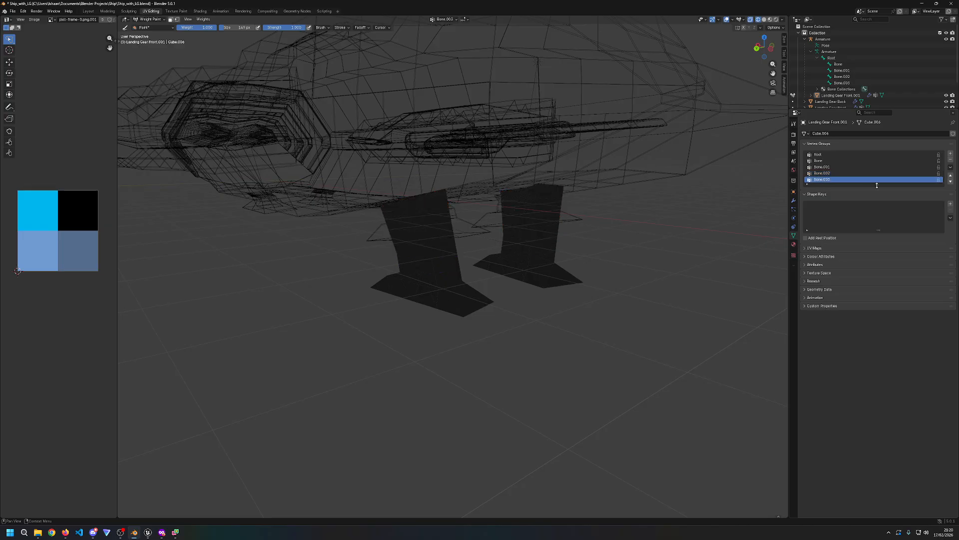
left_click_drag(868, 184, 869, 240)
left_click(849, 173)
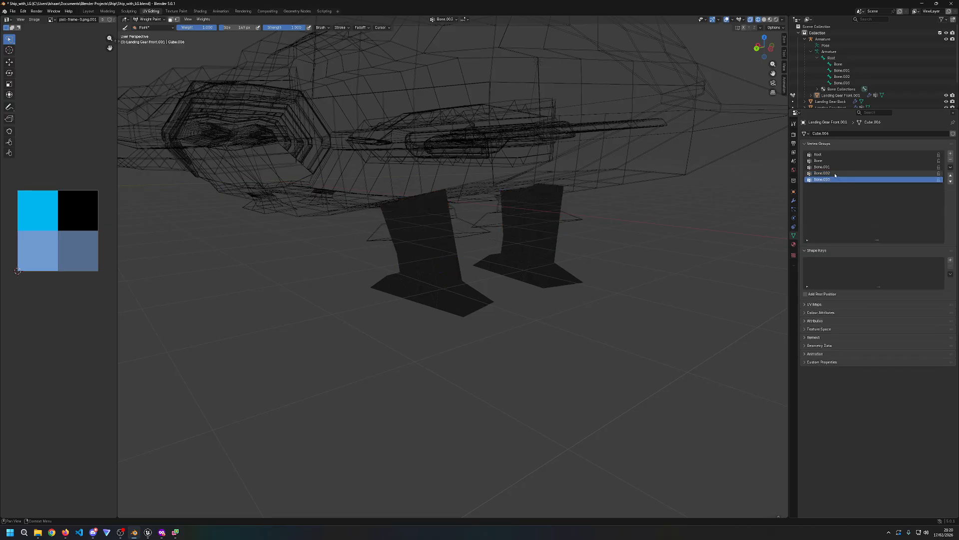
Step: Expand Landing Gear Front.001's vertex groups in the outliner and try to copy and paste Bone.002
left_click(811, 95)
scroll(819, 82, "down", 2)
scroll(819, 83, "down", 3)
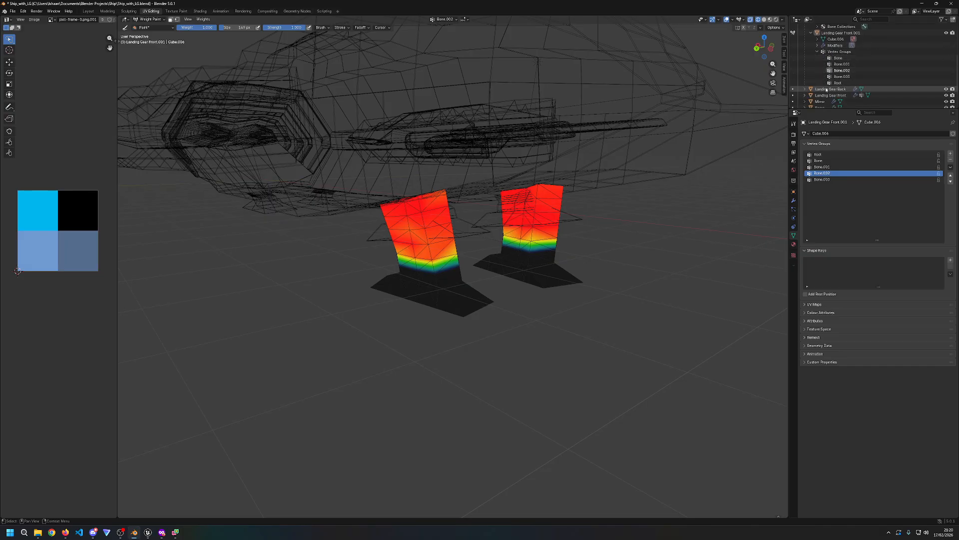
left_click(840, 77)
right_click(835, 71)
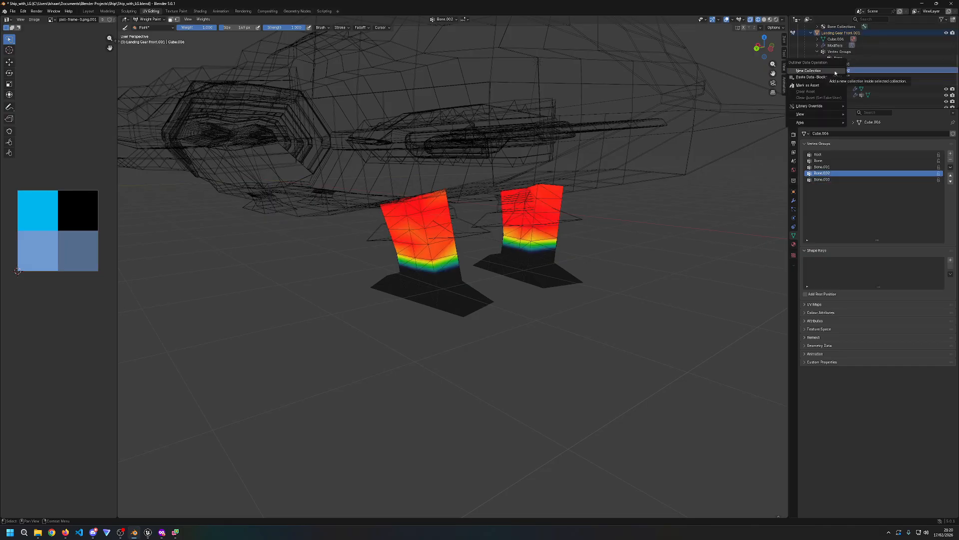
mouse_move(833, 114)
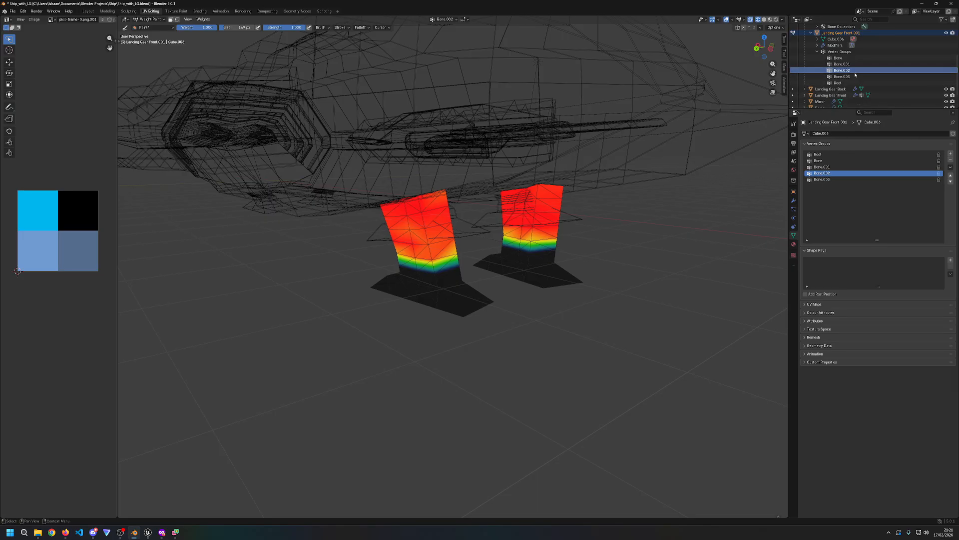
key("ctrl+v")
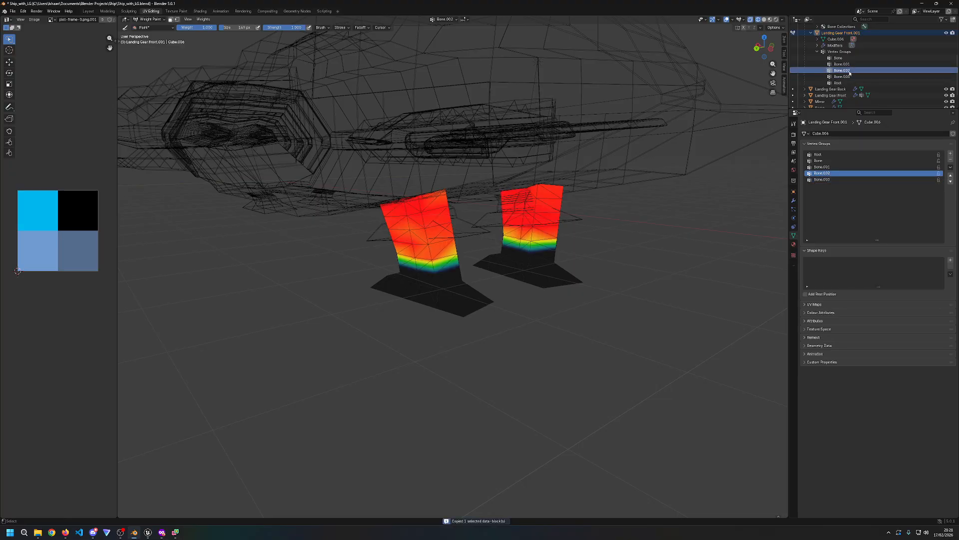
left_click(832, 89)
key("Delete")
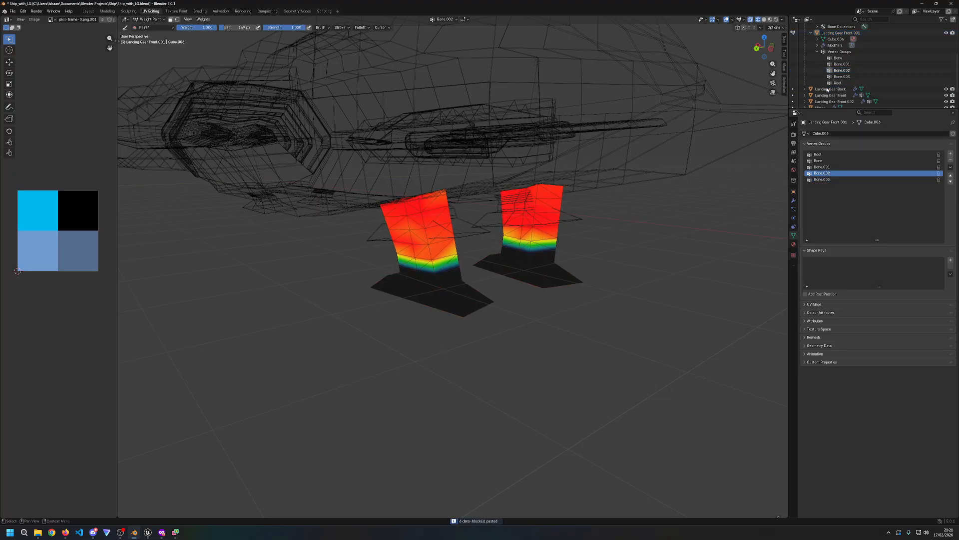
Step: Select the Bone.003 vertex group and paint weight 1 over both legs' shafts from several sides
left_click(842, 77)
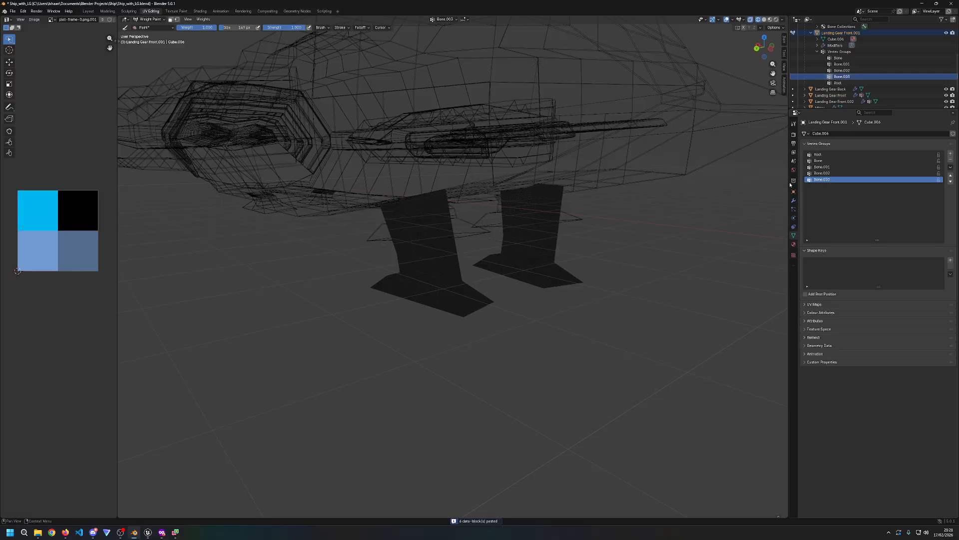
mouse_move(546, 220)
left_mouse_down()
mouse_move(537, 200)
mouse_move(525, 234)
mouse_move(545, 236)
mouse_move(529, 248)
mouse_move(535, 253)
mouse_move(522, 203)
mouse_move(550, 202)
mouse_move(548, 244)
mouse_move(502, 188)
left_mouse_up()
middle_click_drag(575, 229, 435, 226)
mouse_move(547, 222)
left_mouse_down()
mouse_move(517, 212)
mouse_move(549, 216)
mouse_move(556, 227)
mouse_move(488, 281)
mouse_move(529, 293)
mouse_move(528, 198)
mouse_move(562, 243)
left_mouse_up()
middle_click_drag(430, 240, 452, 231)
left_click_drag(447, 227, 414, 123)
scroll(436, 214, "up", 4)
scroll(413, 122, "down", 5)
mouse_move(452, 200)
left_mouse_down()
mouse_move(435, 218)
mouse_move(443, 267)
mouse_move(419, 202)
mouse_move(462, 220)
mouse_move(462, 262)
mouse_move(425, 277)
mouse_move(405, 255)
left_mouse_up()
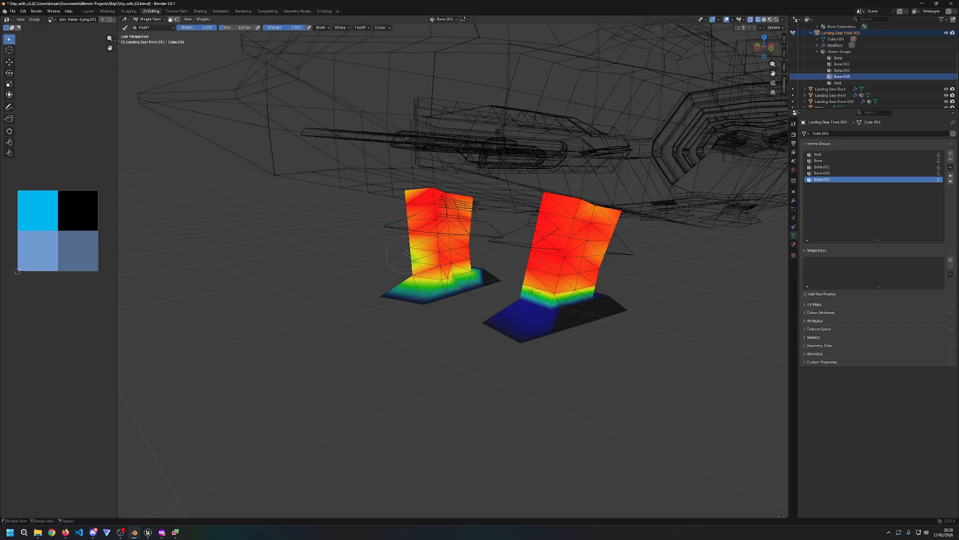
Step: Fill the remaining low-weight patches on the second leg's shaft with Bone.003 weight 1
middle_click_drag(412, 268, 473, 270)
mouse_move(450, 274)
left_mouse_down()
mouse_move(411, 228)
mouse_move(427, 221)
left_mouse_up()
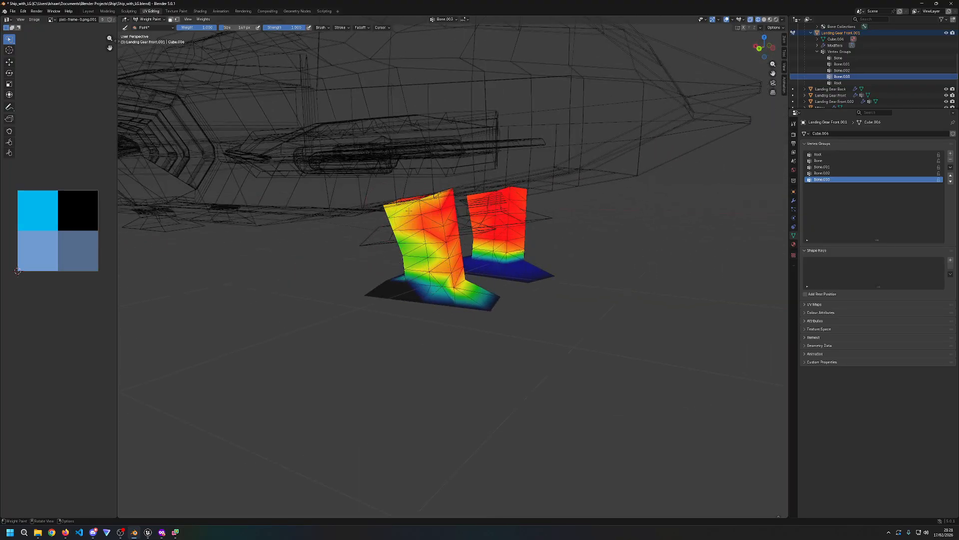
mouse_move(431, 263)
left_mouse_down()
mouse_move(404, 242)
mouse_move(424, 295)
mouse_move(430, 201)
mouse_move(388, 195)
mouse_move(427, 245)
mouse_move(409, 259)
mouse_move(424, 223)
left_mouse_up()
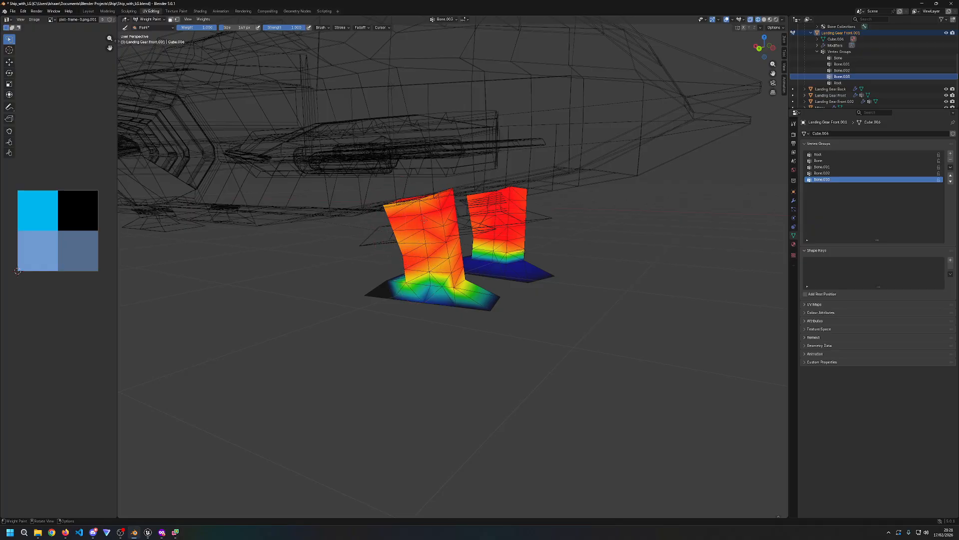
middle_click_drag(393, 225, 449, 224)
mouse_move(430, 212)
left_mouse_down()
mouse_move(459, 208)
mouse_move(446, 269)
left_mouse_up()
Step: Set the brush weight to 0 and clear the Bone.003 spill from the outer side of the second leg's ankle and foot
middle_click_drag(445, 270, 392, 313)
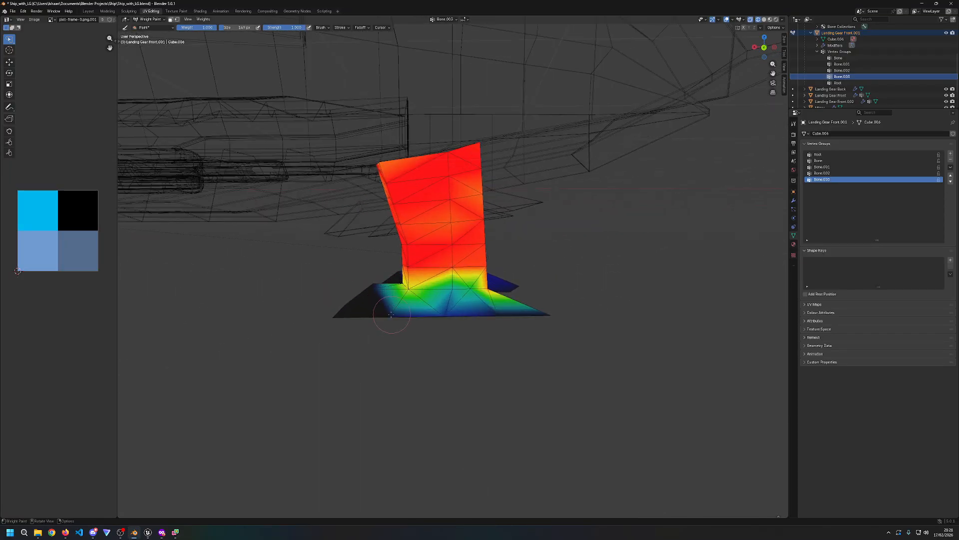
right_click(388, 312)
left_click_drag(375, 305, 317, 303)
left_click(341, 303)
key("Return")
mouse_move(395, 299)
left_mouse_down()
mouse_move(408, 287)
mouse_move(502, 295)
mouse_move(474, 308)
mouse_move(484, 272)
mouse_move(405, 272)
mouse_move(485, 268)
left_mouse_up()
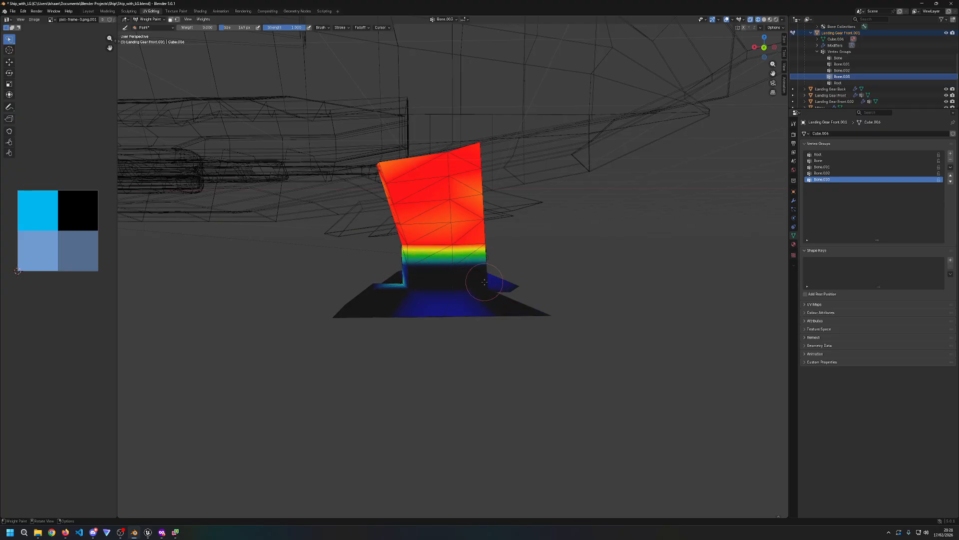
Step: Paint Bone.003 weight 0 over the legs' ankle faces and adjoining feet to clear the spill below the shafts
middle_click_drag(476, 299, 370, 297)
mouse_move(445, 288)
left_mouse_down()
mouse_move(421, 289)
mouse_move(472, 289)
mouse_move(480, 316)
left_mouse_up()
scroll(447, 285, "up", 3)
middle_click_drag(632, 305, 504, 299)
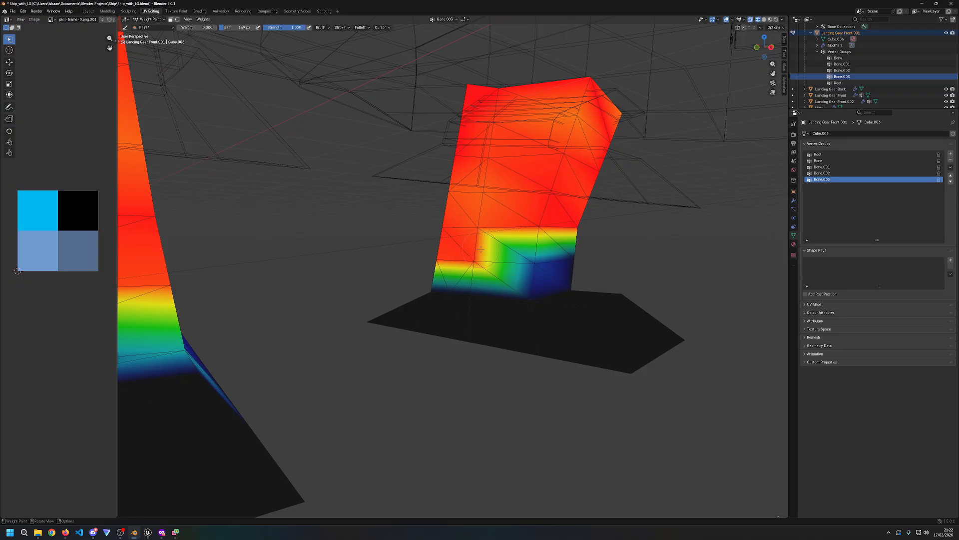
mouse_move(457, 273)
left_mouse_down()
mouse_move(500, 264)
mouse_move(465, 252)
mouse_move(467, 270)
mouse_move(450, 260)
mouse_move(465, 270)
mouse_move(473, 262)
left_mouse_up()
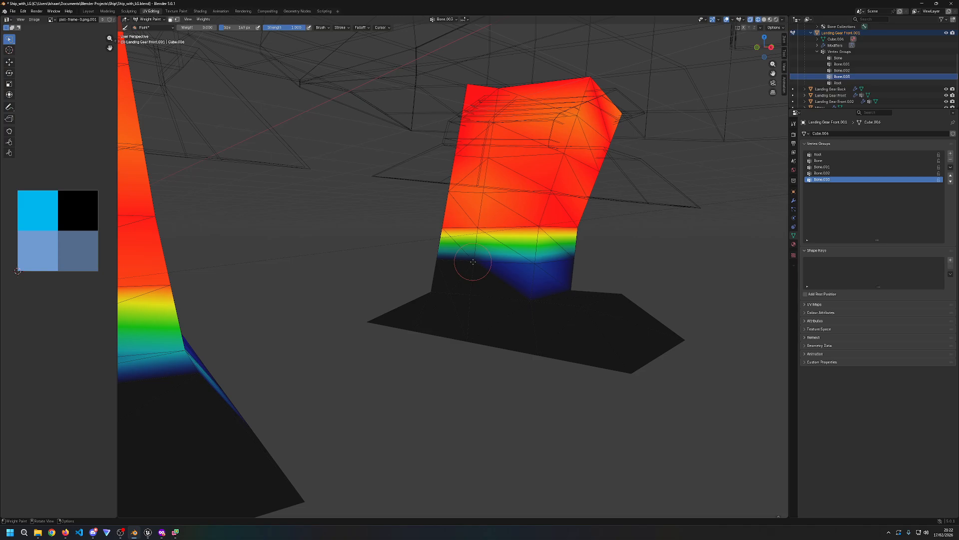
left_click_drag(532, 263, 533, 265)
mouse_move(600, 270)
middle_mouse_down()
mouse_move(451, 270)
mouse_move(484, 276)
middle_mouse_up()
left_click_drag(631, 270, 653, 266)
Step: Clear the remaining low Bone.003 weight from the far leg's foot and lower ankle using weight 0
middle_click_drag(605, 273, 649, 278)
scroll(649, 279, "up", 1)
mouse_move(613, 260)
left_mouse_down()
mouse_move(520, 241)
mouse_move(540, 256)
mouse_move(554, 241)
left_mouse_up()
left_click_drag(624, 259, 598, 255)
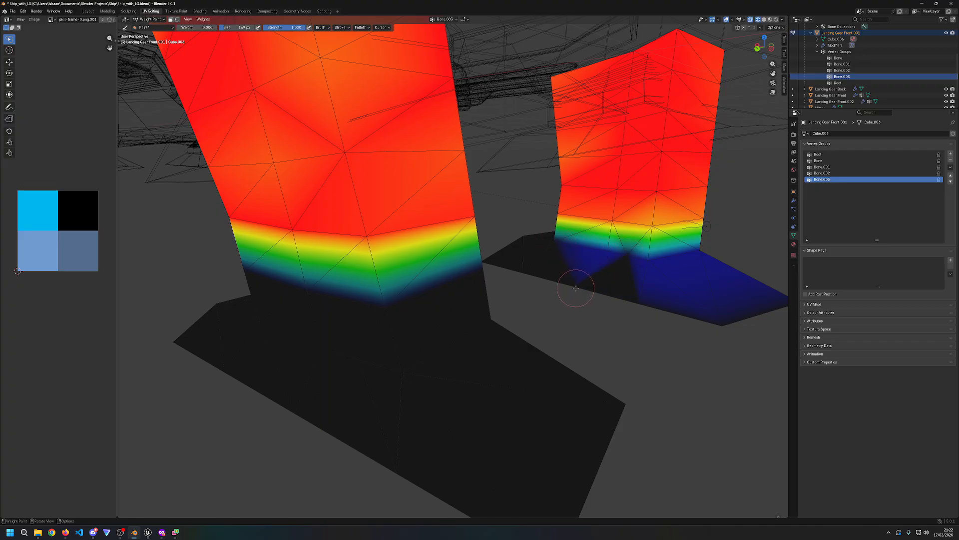
scroll(576, 288, "down", 2)
mouse_move(560, 249)
left_mouse_down()
mouse_move(577, 253)
mouse_move(609, 285)
left_mouse_up()
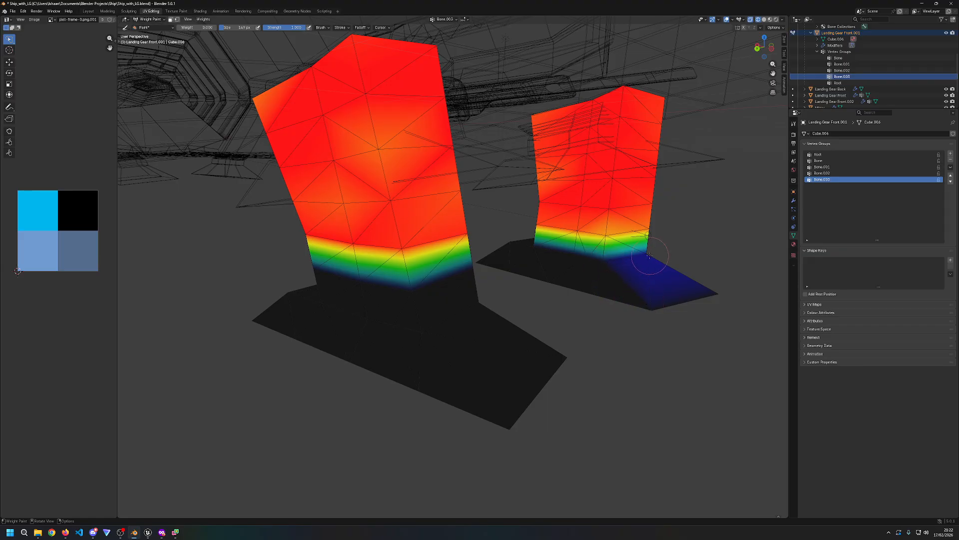
Step: Paint Bone.003 weight 0 on the ankle's corner edges from several sides so only the shafts stay weighted
middle_click_drag(644, 254, 408, 272)
mouse_move(407, 271)
left_mouse_down()
mouse_move(399, 268)
mouse_move(461, 269)
left_mouse_up()
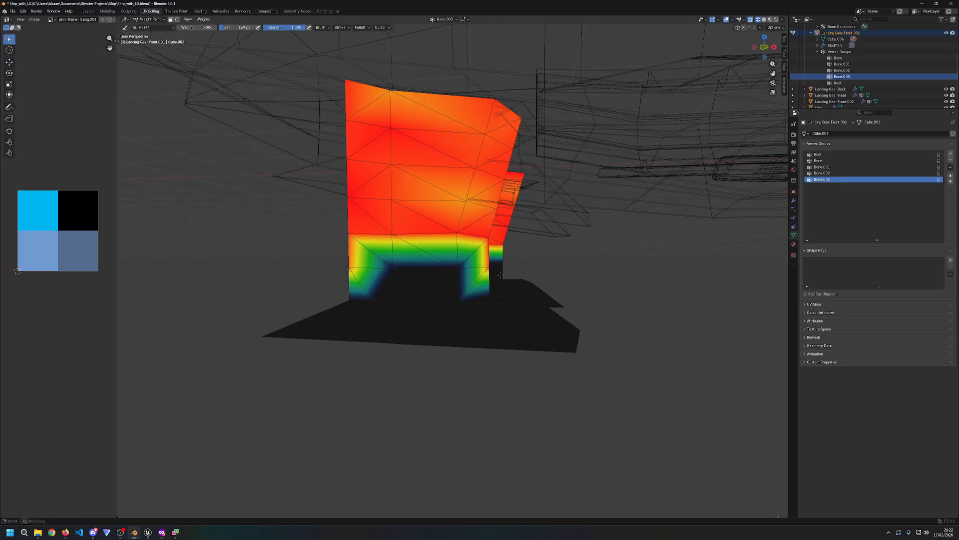
middle_click_drag(504, 275, 375, 270)
mouse_move(375, 270)
left_mouse_down()
mouse_move(330, 273)
mouse_move(373, 269)
left_mouse_up()
middle_click_drag(373, 269, 324, 268)
left_click_drag(342, 272, 357, 267)
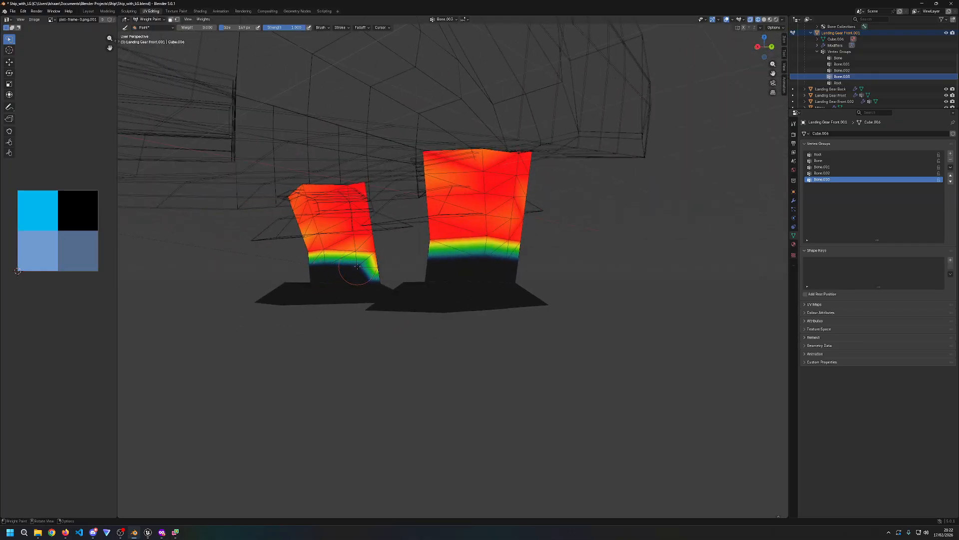
middle_click_drag(434, 283, 620, 285)
left_click_drag(624, 277, 666, 272)
mouse_move(666, 272)
middle_mouse_down()
mouse_move(655, 276)
mouse_move(672, 284)
mouse_move(715, 277)
mouse_move(675, 283)
middle_mouse_up()
Step: Undo the stray change and paint Bone.003 weight 1 across the weaker areas of the near leg's shaft
left_click(465, 226)
key("ctrl+z")
middle_click_drag(538, 198, 567, 248)
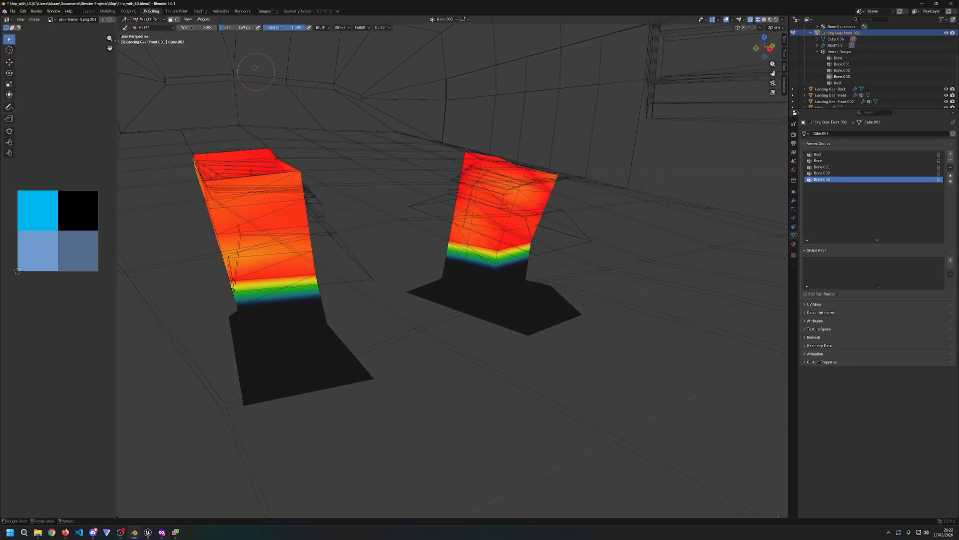
middle_click_drag(477, 225, 486, 236)
mouse_move(485, 236)
left_mouse_down()
mouse_move(529, 240)
mouse_move(549, 280)
mouse_move(591, 197)
left_mouse_up()
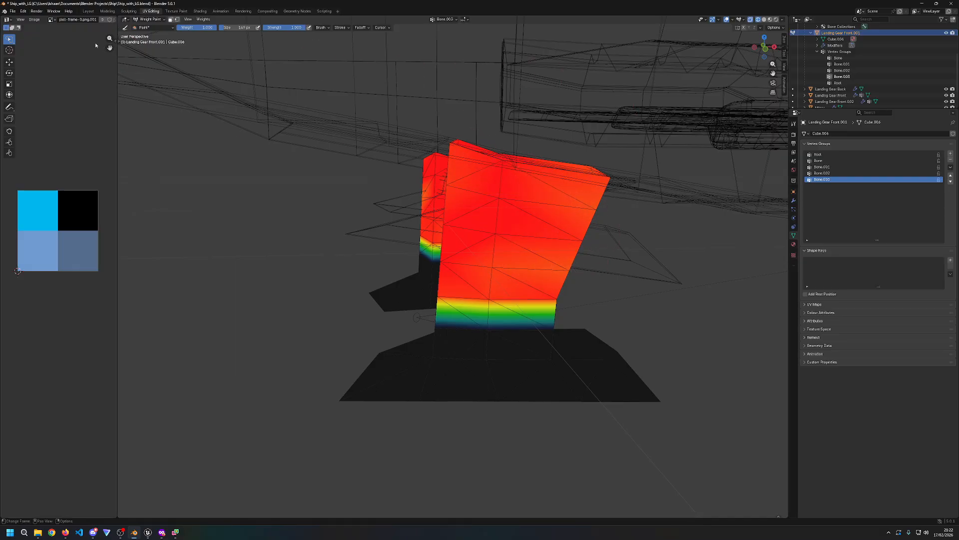
Step: Leave Weight Paint for Edit Mode with solid shading and save the file under the new name Ship_with_LG_Anim.blend
left_click(151, 20)
left_click(148, 25)
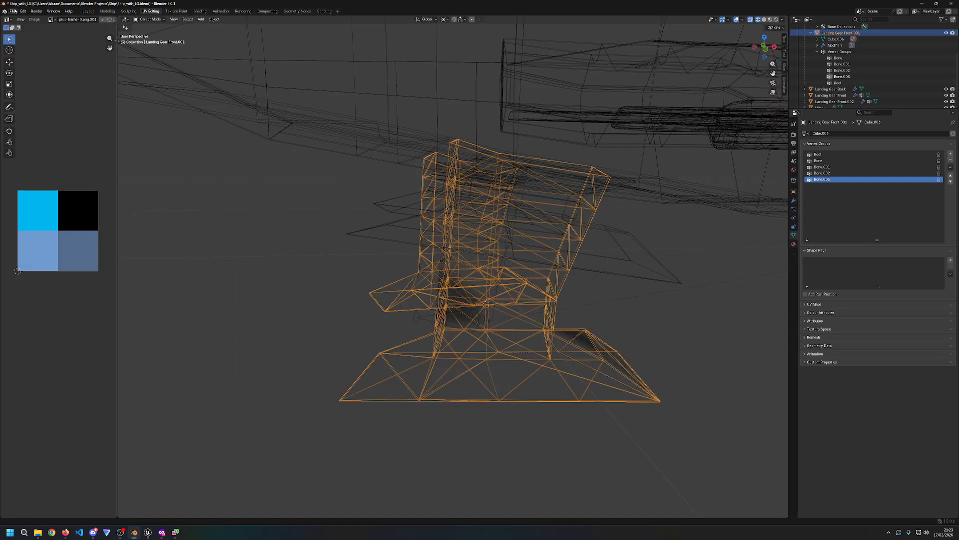
key("Tab")
key("shift+z")
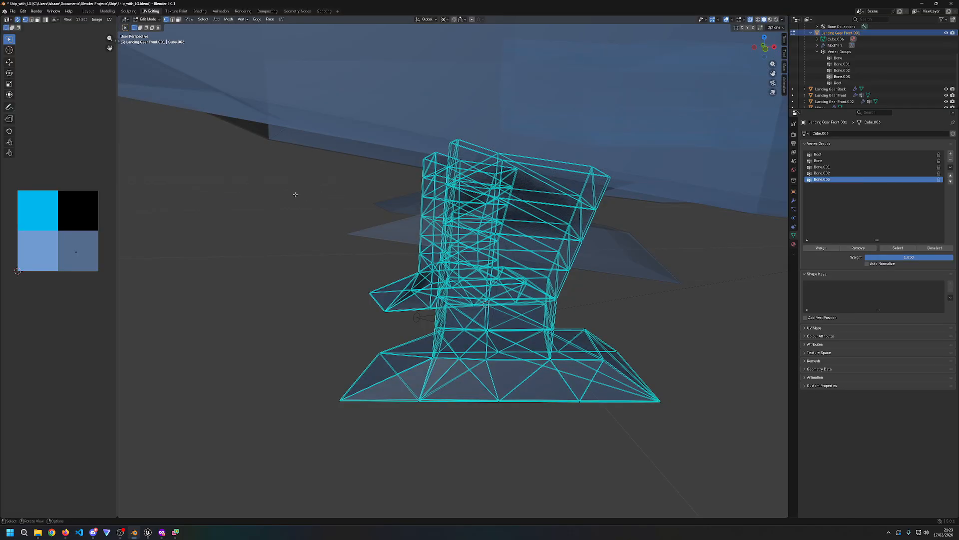
left_click(13, 11)
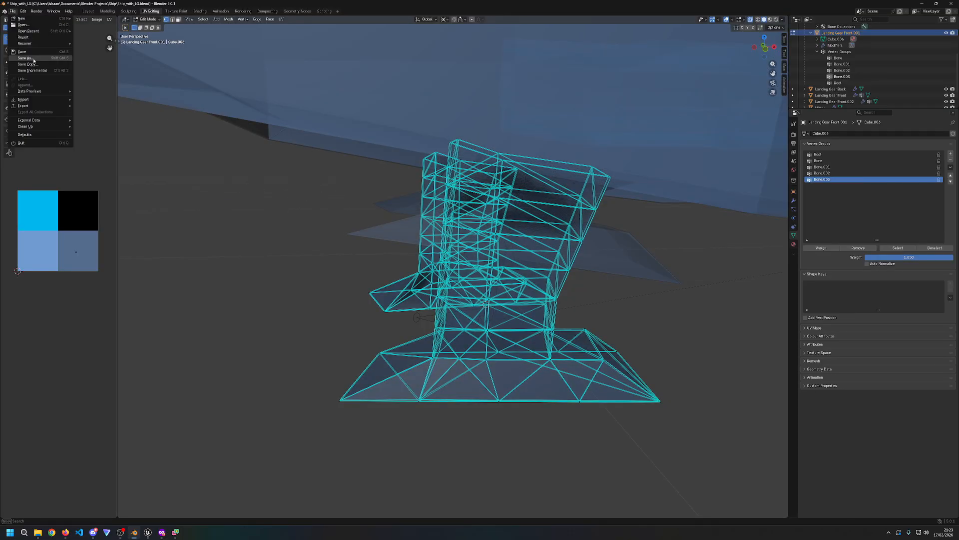
left_click(28, 84)
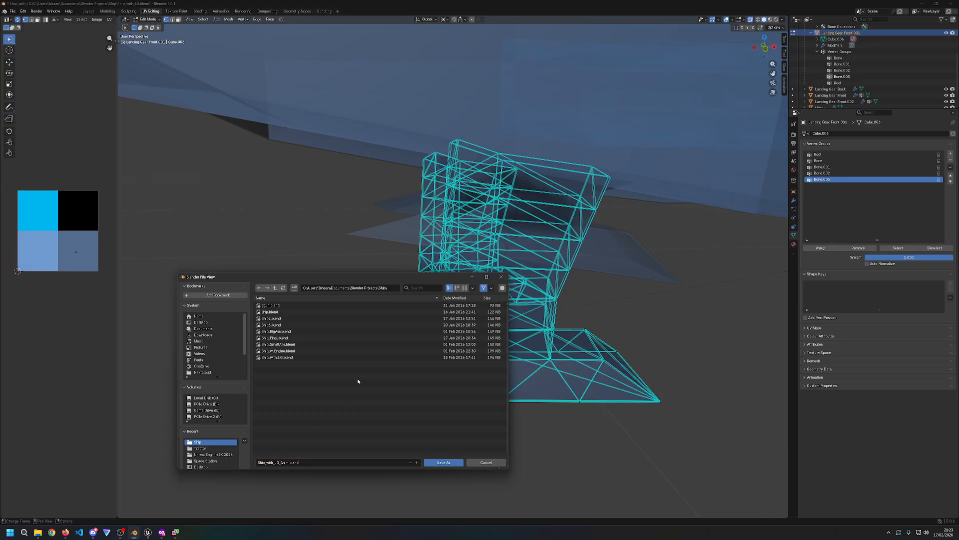
left_click(446, 462)
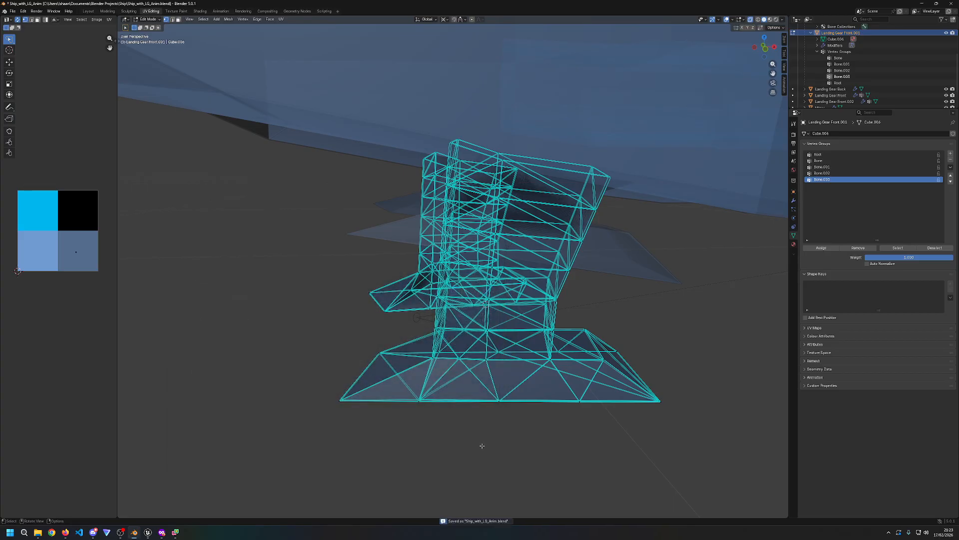
Step: Return to Object Mode and set the viewport to solid shading
left_click(147, 19)
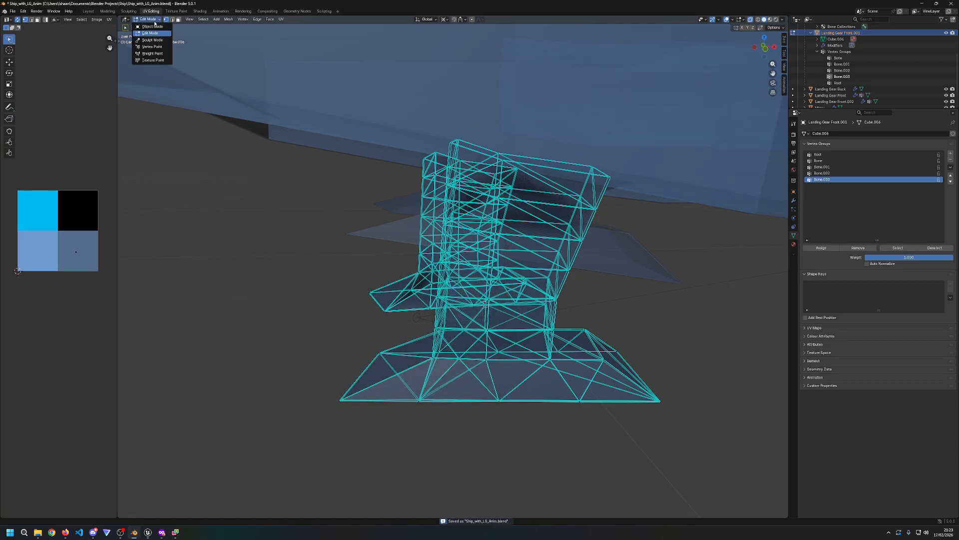
left_click(150, 28)
key("z")
left_click(336, 265)
key("z")
left_click(451, 272)
key("Tab")
key("Tab")
Step: Select the duplicate object Landing Gear Front.002 and delete it
left_click(506, 313)
middle_click_drag(335, 340, 510, 353)
left_click(544, 288)
scroll(808, 44, "up", 6)
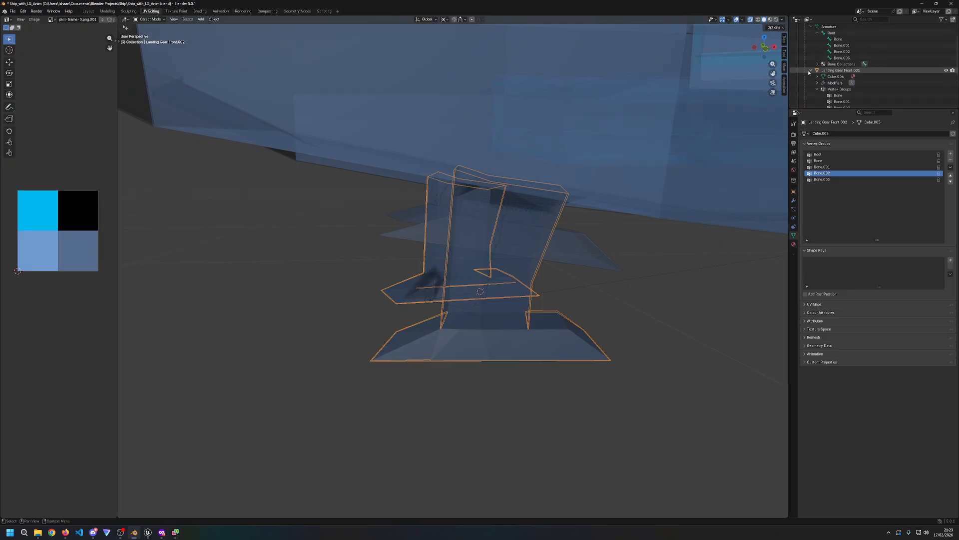
left_click(805, 39)
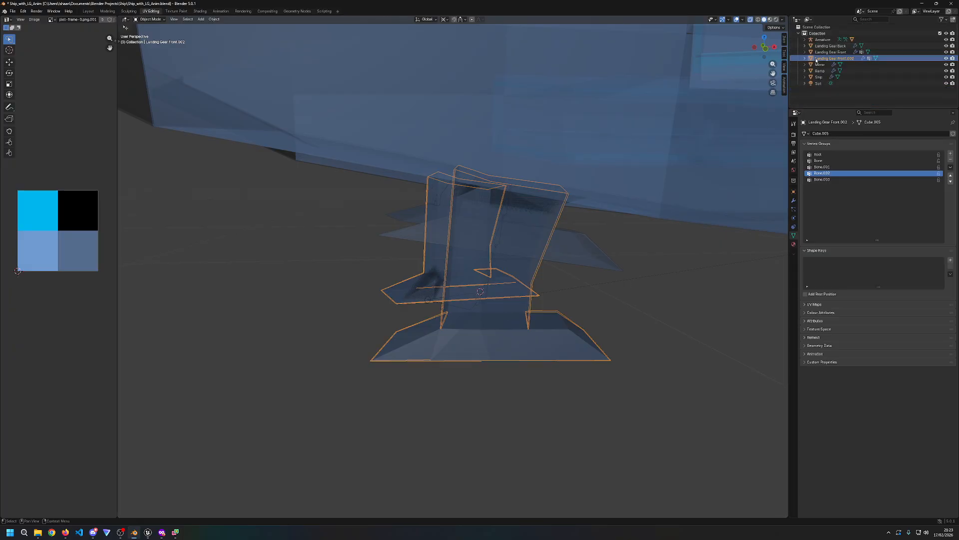
key("x")
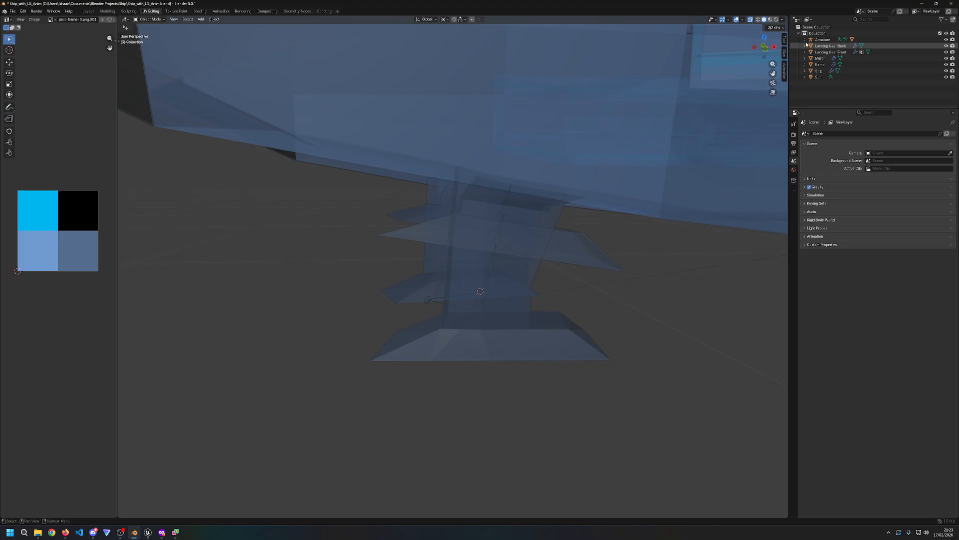
Step: Select Landing Gear Front.001, expand the Armature in the outliner, and enter Weight Paint mode
left_click(557, 217)
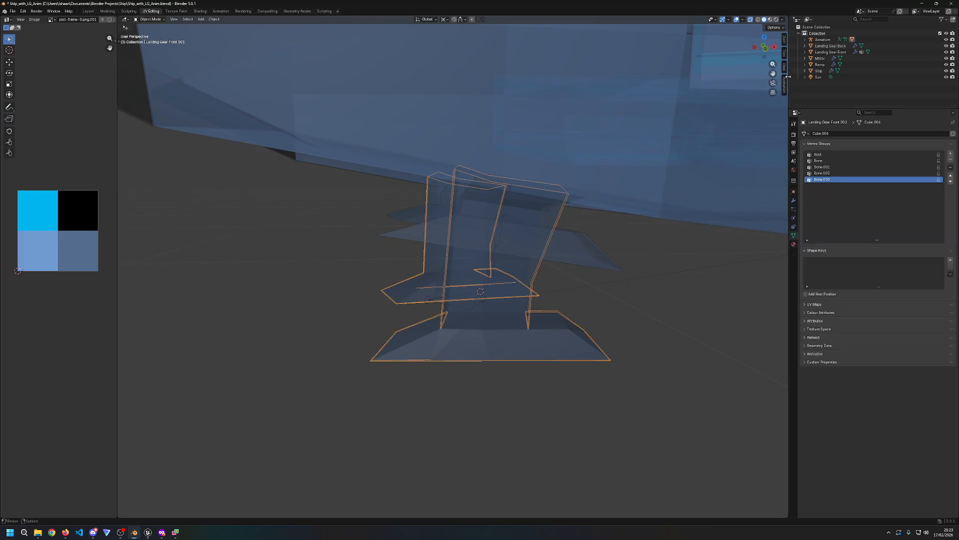
left_click(805, 39)
scroll(850, 87, "down", 4)
left_click(156, 19)
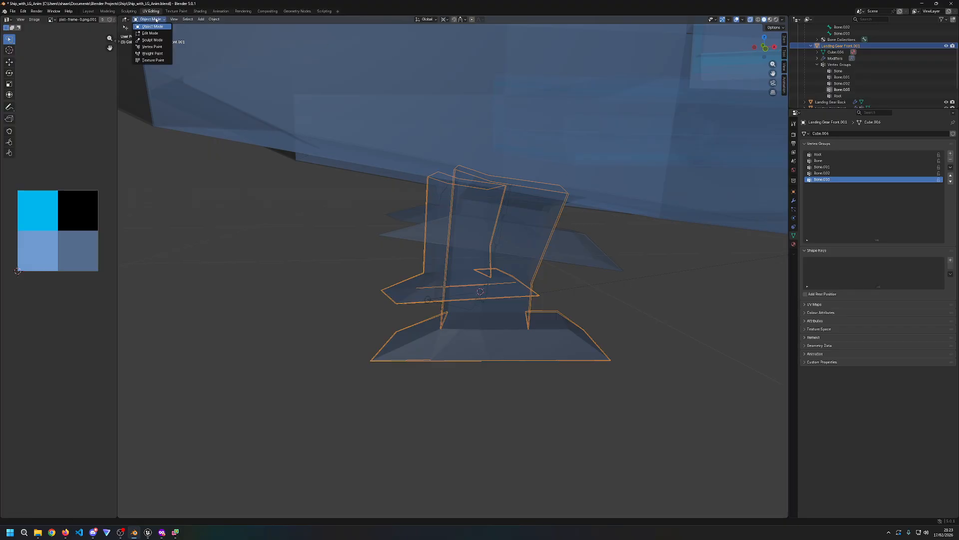
left_click(151, 33)
left_click(157, 19)
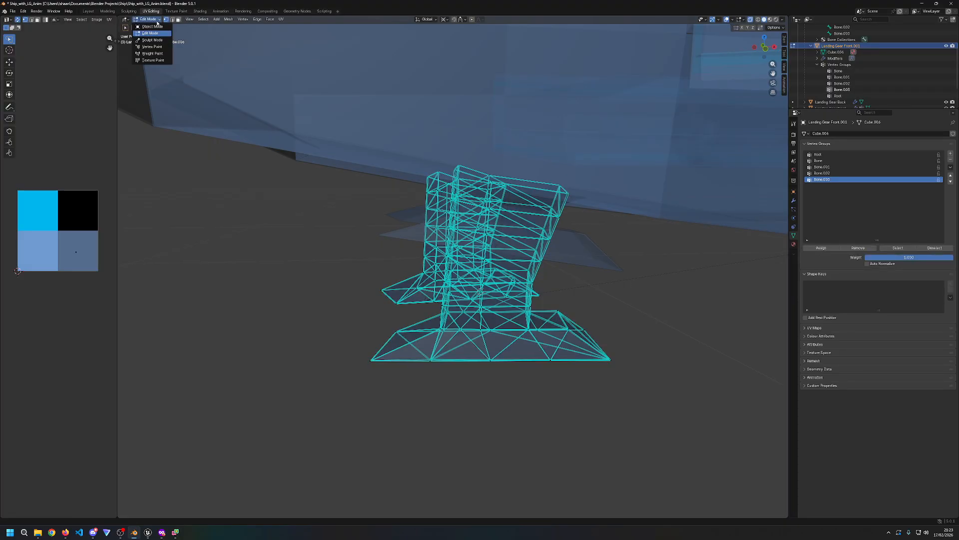
left_click(162, 54)
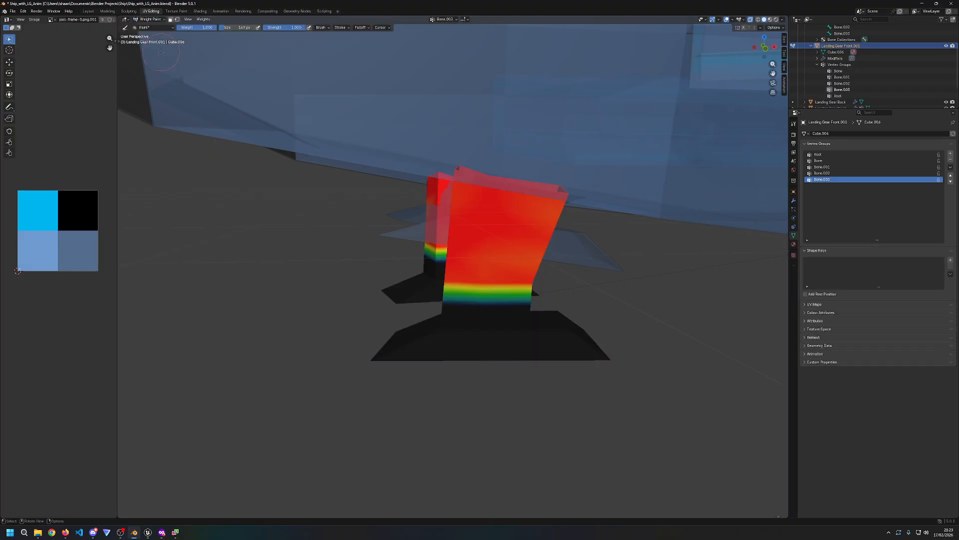
Step: Review the weights of the Root and Bone through Bone.003 vertex groups, and return to Object Mode
left_click(833, 174)
left_click(828, 168)
left_click(822, 162)
left_click(818, 156)
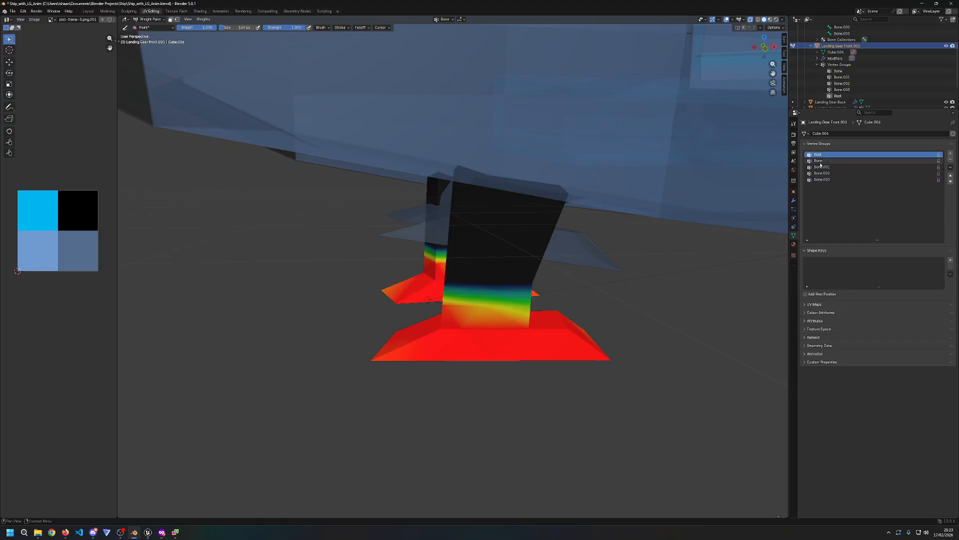
left_click(819, 161)
left_click(817, 155)
left_click(822, 173)
left_click(822, 179)
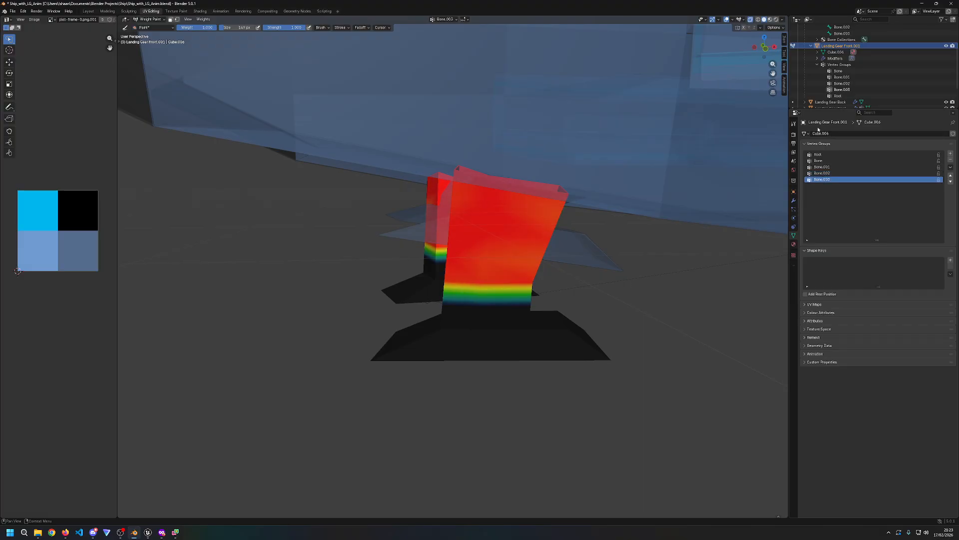
left_click(150, 19)
left_click(150, 26)
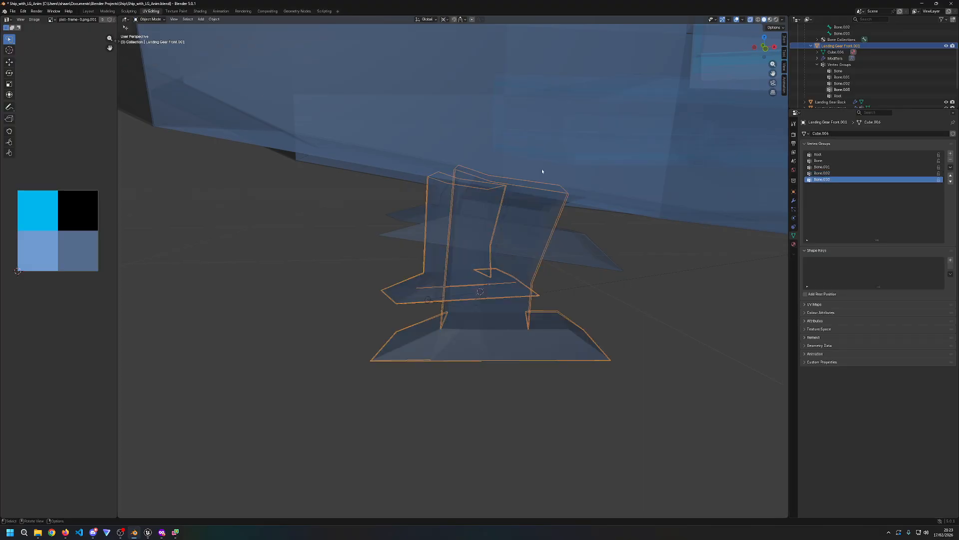
Step: Select the Armature, enter Pose Mode, and select the upright bone chain in the leg without the Root bone
left_click(685, 284)
scroll(841, 57, "up", 5)
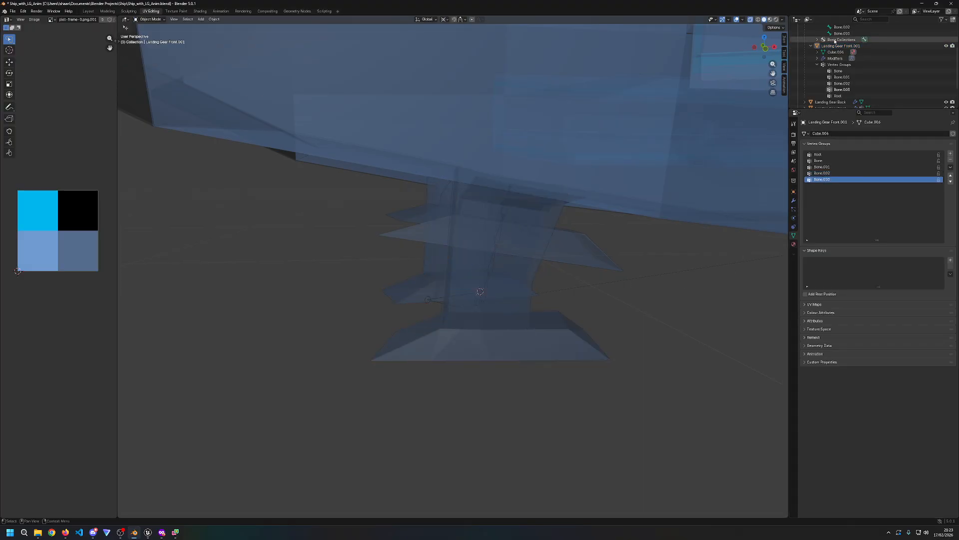
left_click(832, 59)
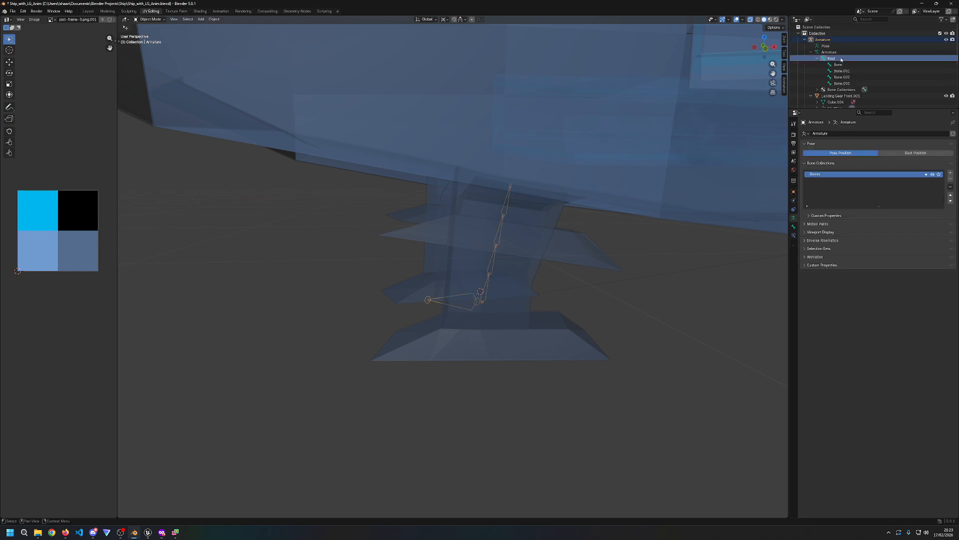
left_click(149, 19)
left_click(158, 40)
left_click_drag(450, 170, 592, 294)
left_click_drag(533, 315, 456, 166)
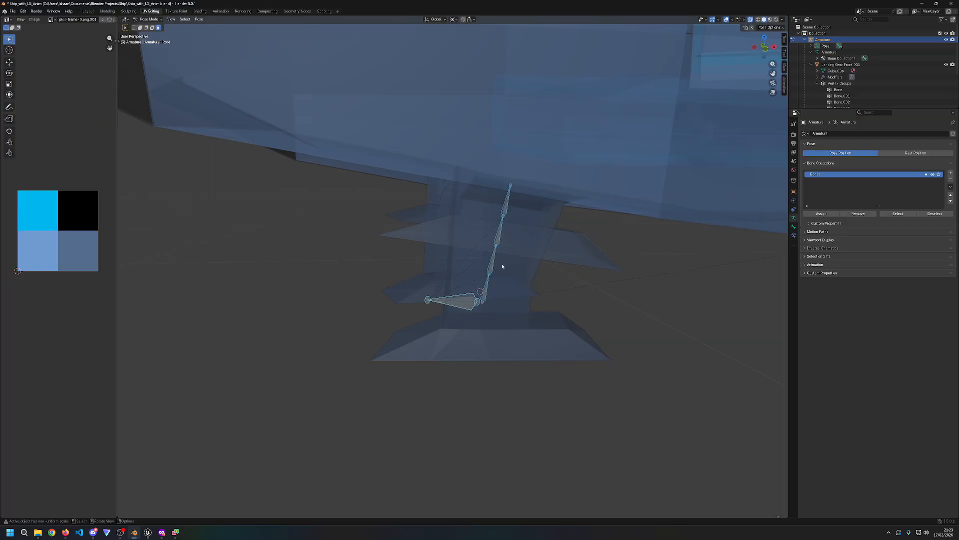
Step: Try collapsing the upright bone chain along global Z, and undo the scaling
key("s")
key("z")
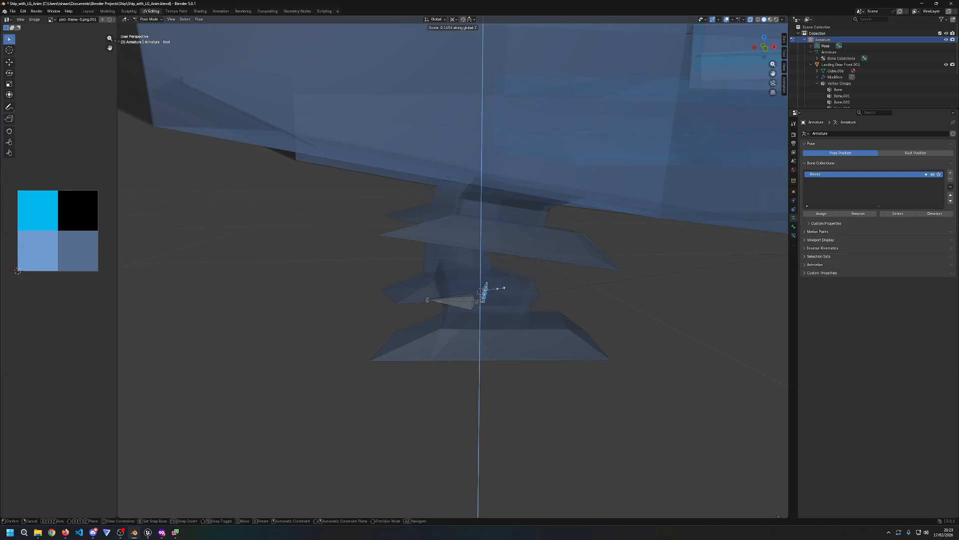
left_click(482, 291)
middle_click_drag(550, 312, 509, 293)
key("ctrl+z")
Step: Scale the upright bone chain almost flat along global Z to test the landing gear's retraction
key("s")
key("z")
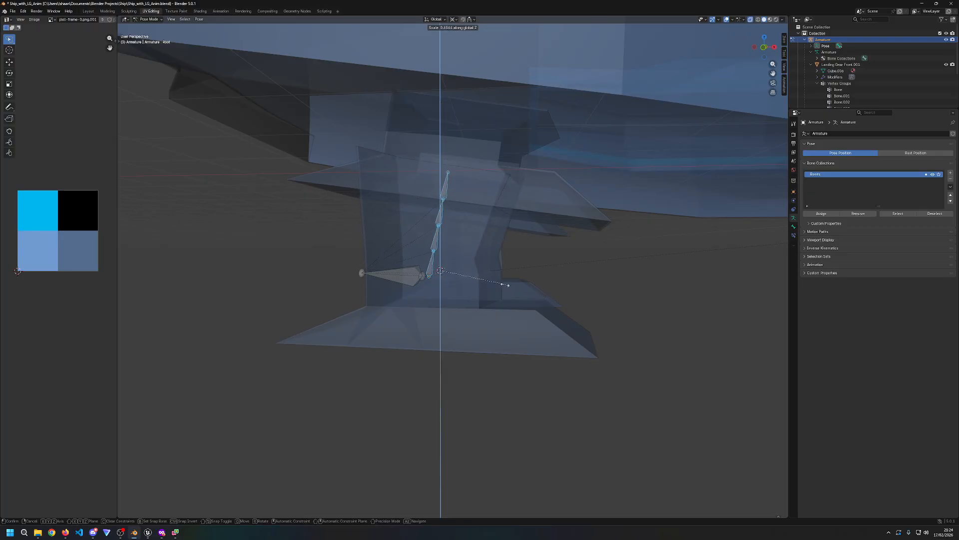
left_click(451, 277)
middle_click_drag(467, 274, 426, 291)
middle_click_drag(372, 260, 650, 317)
key("s")
key("z")
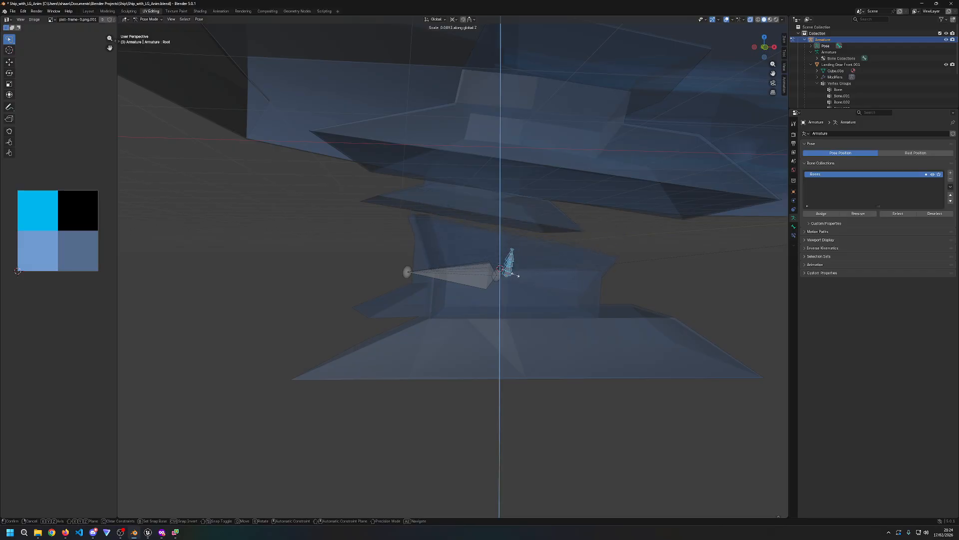
left_click(501, 269)
mouse_move(501, 269)
middle_mouse_down()
mouse_move(513, 282)
mouse_move(504, 282)
mouse_move(535, 285)
middle_mouse_up()
Step: Deselect the bones, switch the armature to Edit Mode, and turn off X-ray to view the leg as solid
key("z")
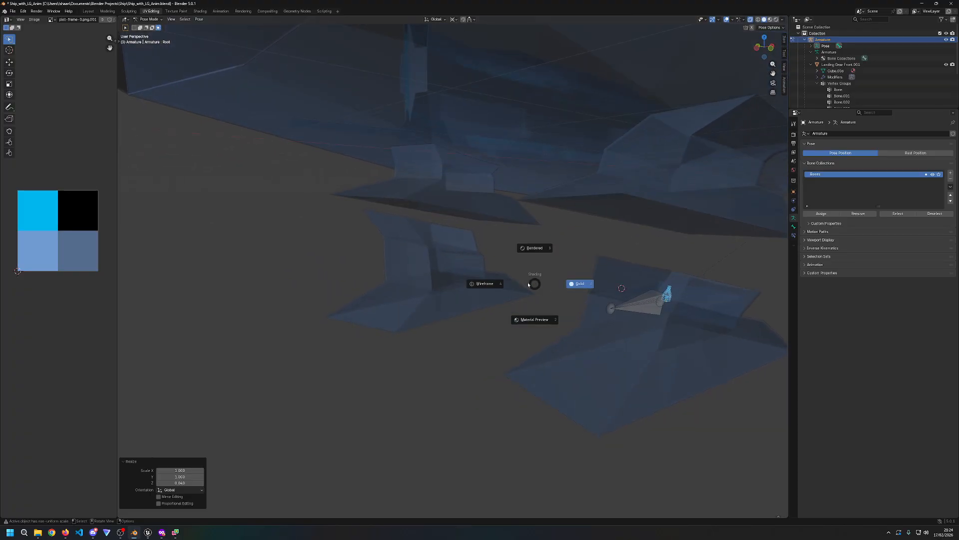
left_click(570, 288)
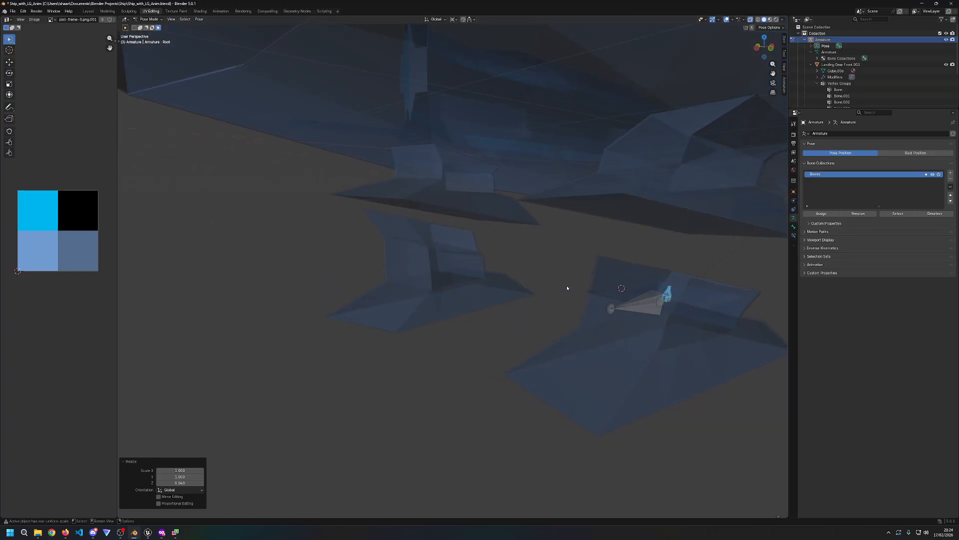
left_click(526, 283)
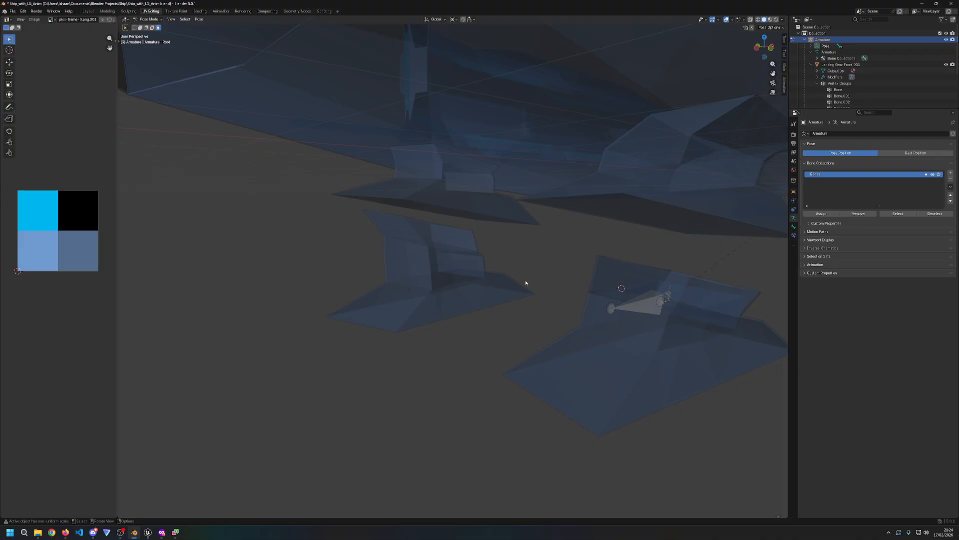
key("Tab")
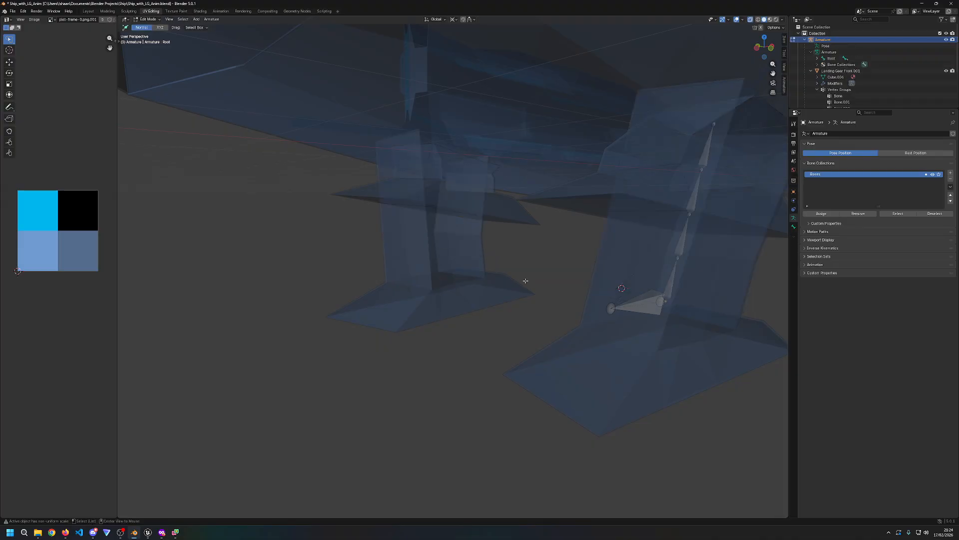
key("alt+z")
middle_click_drag(537, 281, 588, 286)
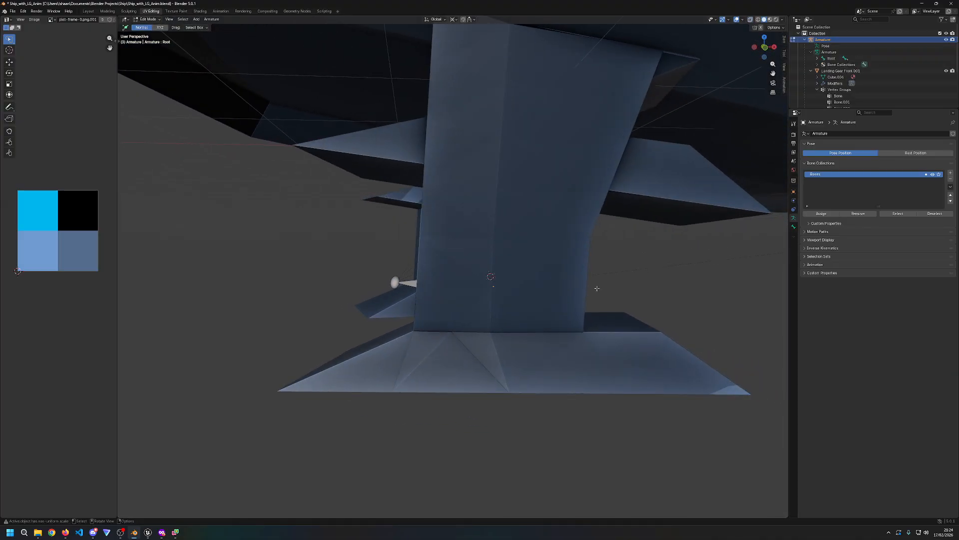
Step: Display the landing gear in wireframe and return the armature to Pose Mode
key("z")
left_click(577, 281)
right_click(577, 280)
mouse_move(577, 282)
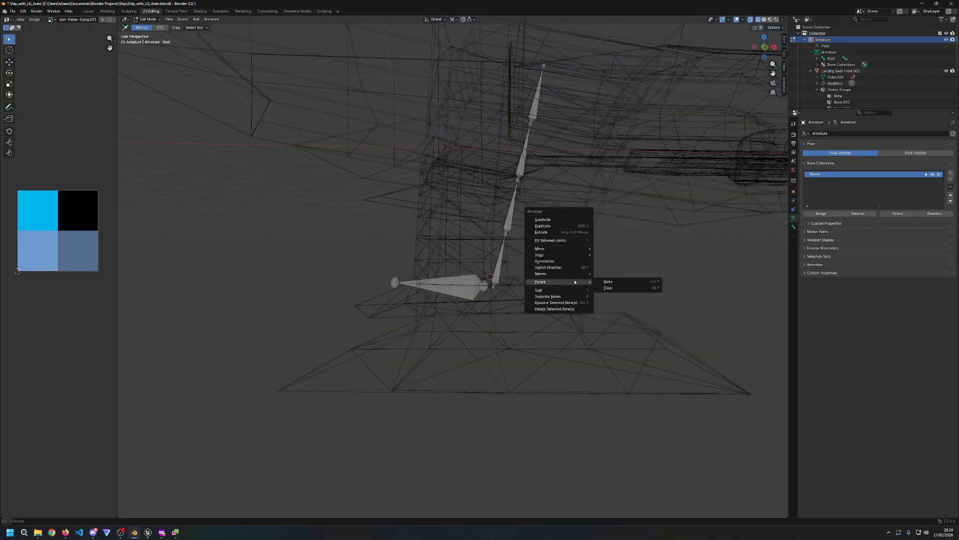
left_click(155, 20)
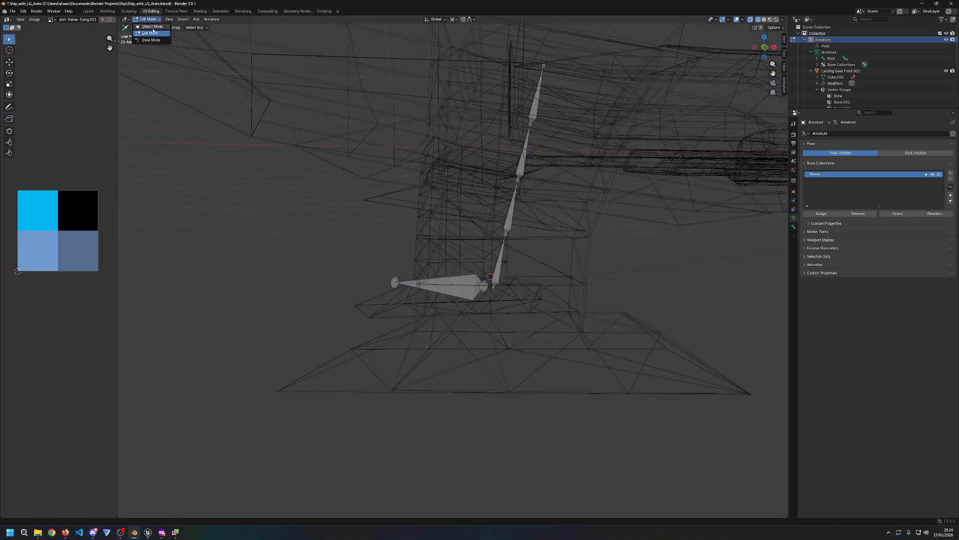
left_click(151, 40)
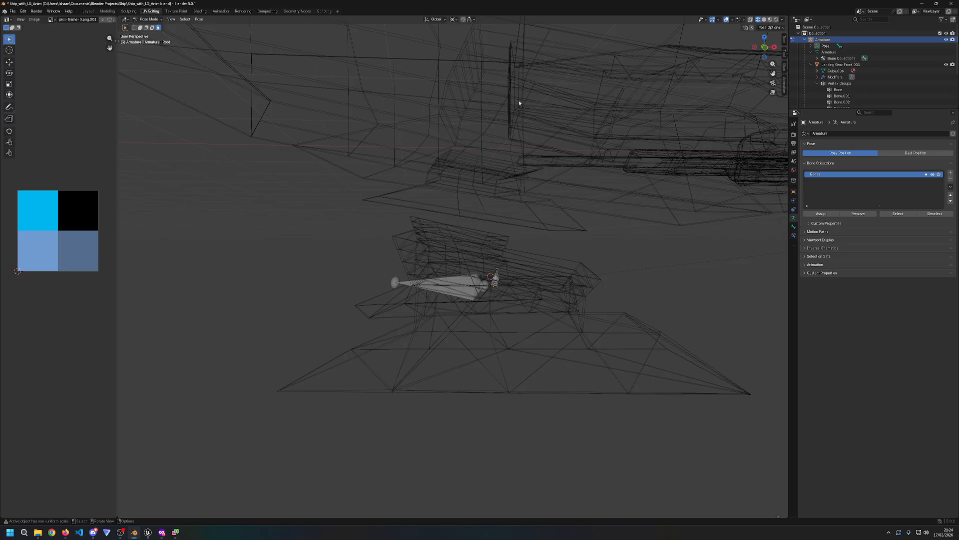
Step: Clear the scale of the upright bone chain, and scale it along global Z to test the retraction again
left_click_drag(494, 236, 529, 294)
key("alt+s")
key("ctrl+z")
key("ctrl+shift+z")
key("s")
key("z")
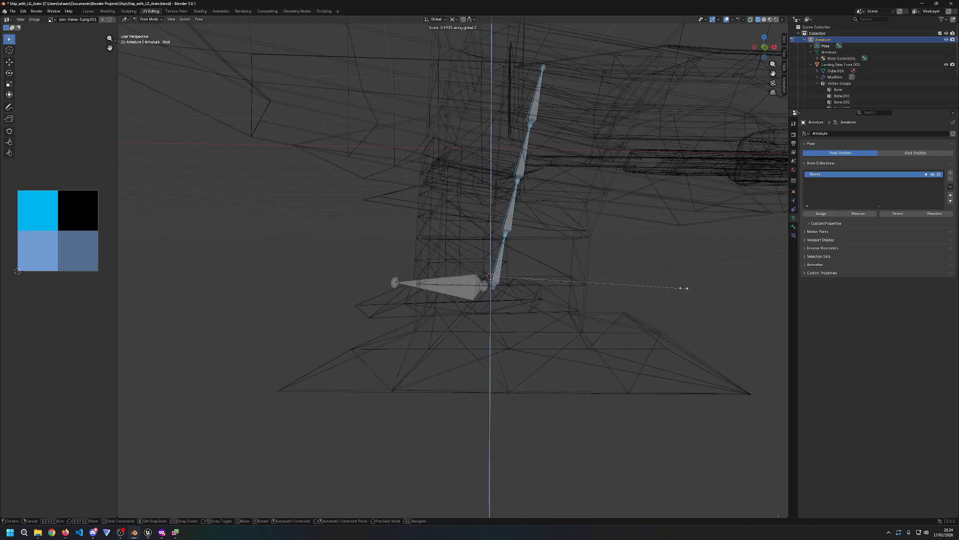
left_click(508, 275)
Step: Switch to solid shading and examine both front landing gear legs and their feet from the front
key("z")
left_click(619, 284)
middle_click_drag(619, 283, 419, 287)
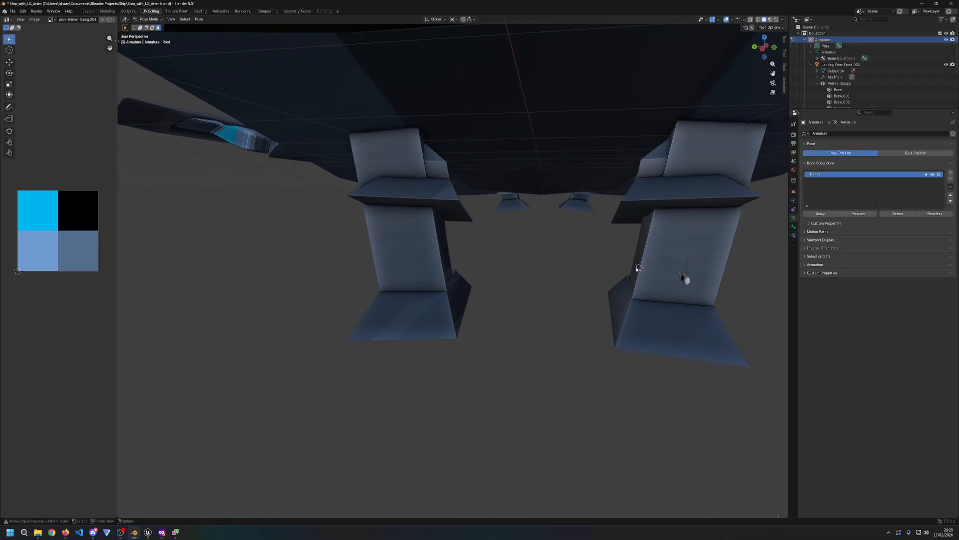
mouse_move(580, 268)
middle_mouse_down()
mouse_move(604, 266)
mouse_move(580, 275)
middle_mouse_up()
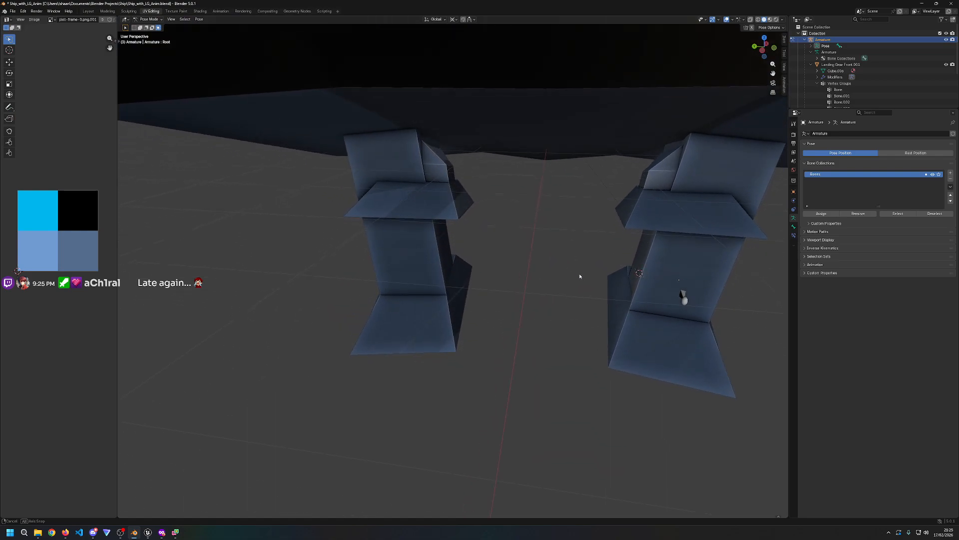
mouse_move(530, 324)
middle_mouse_down()
mouse_move(535, 338)
mouse_move(540, 227)
mouse_move(532, 328)
middle_mouse_up()
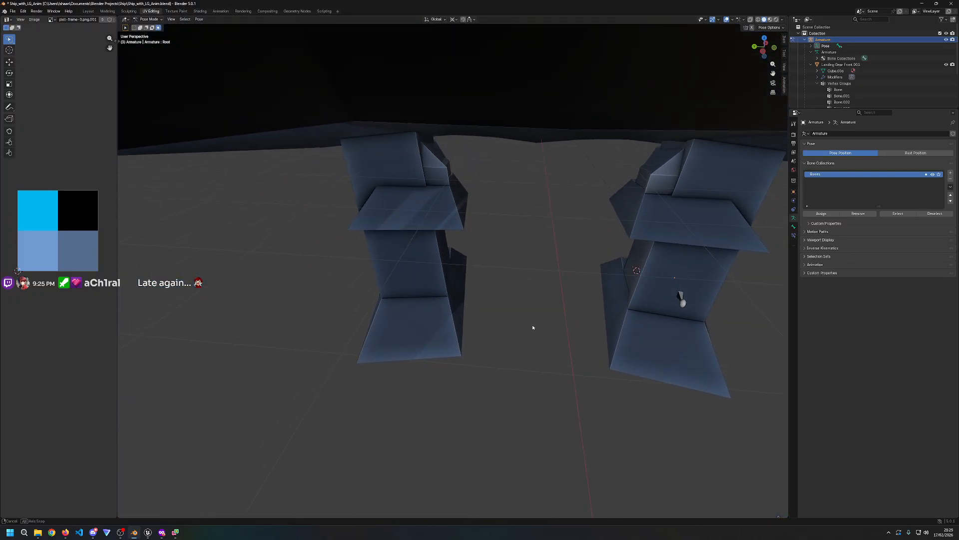
right_click(536, 272)
key("Escape")
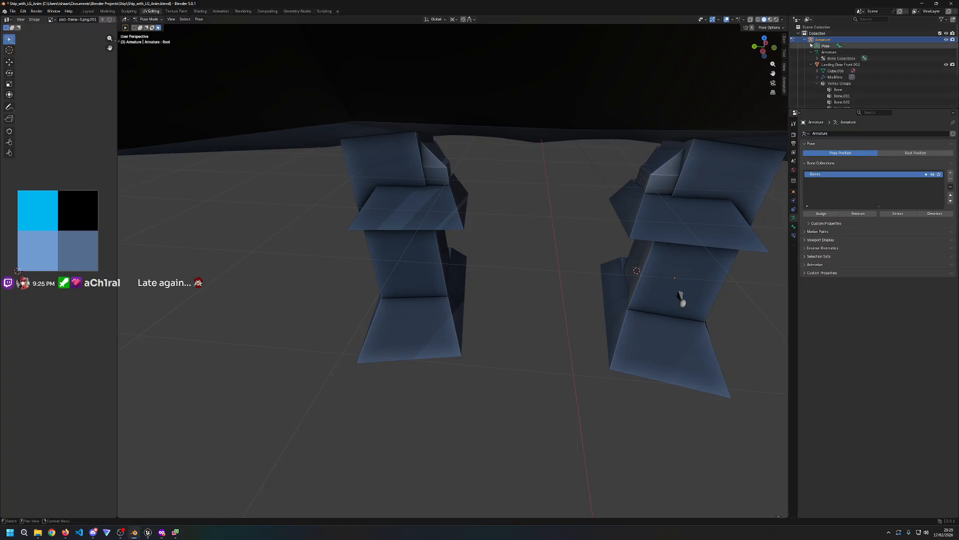
Step: Collapse the Armature's hierarchy in the outliner and select the Landing Gear Front object
left_click(805, 39)
left_click(825, 52, "ctrl")
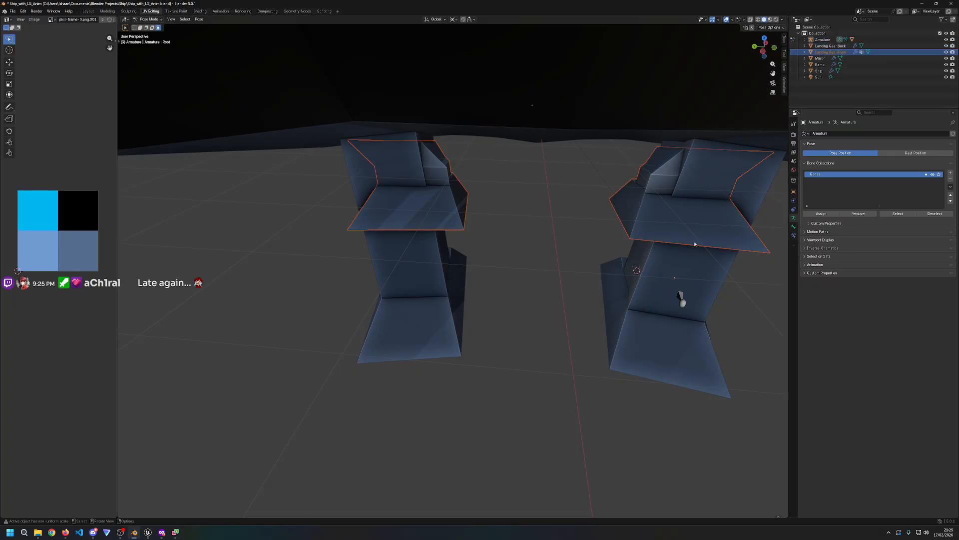
Step: Expand the armature's hierarchy in the scene list and select its child mesh Landing Gear Front.001
left_click(805, 39)
left_click(813, 65)
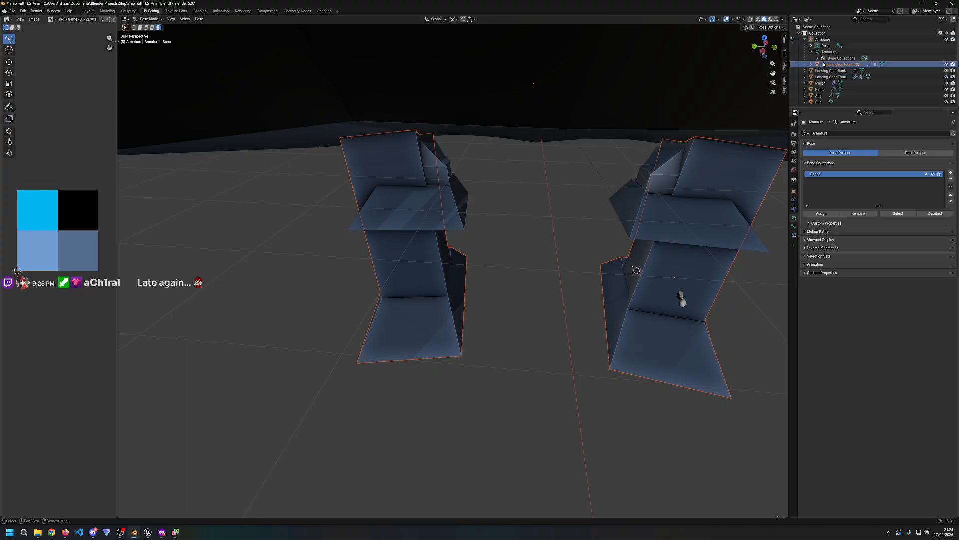
right_click(611, 344)
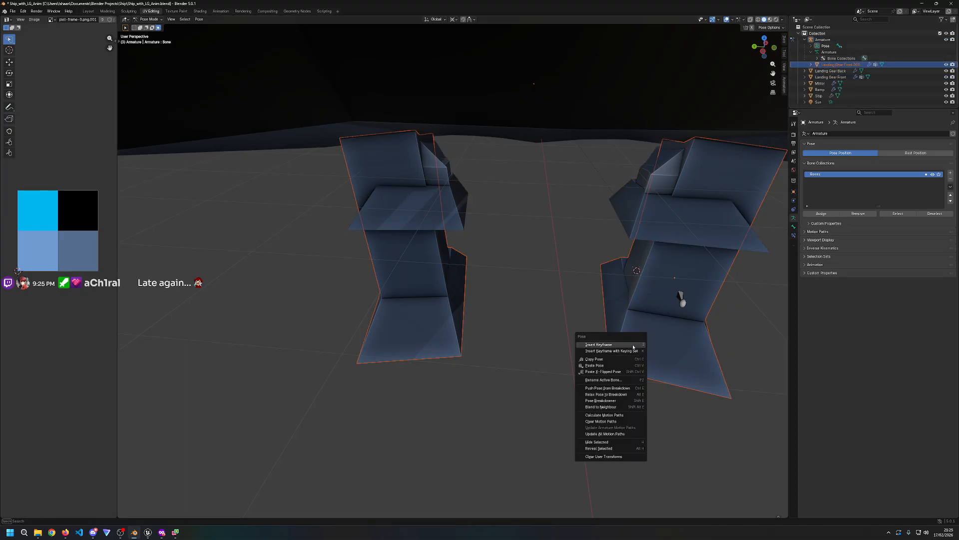
left_click(649, 315)
right_click(649, 315)
left_click(649, 293)
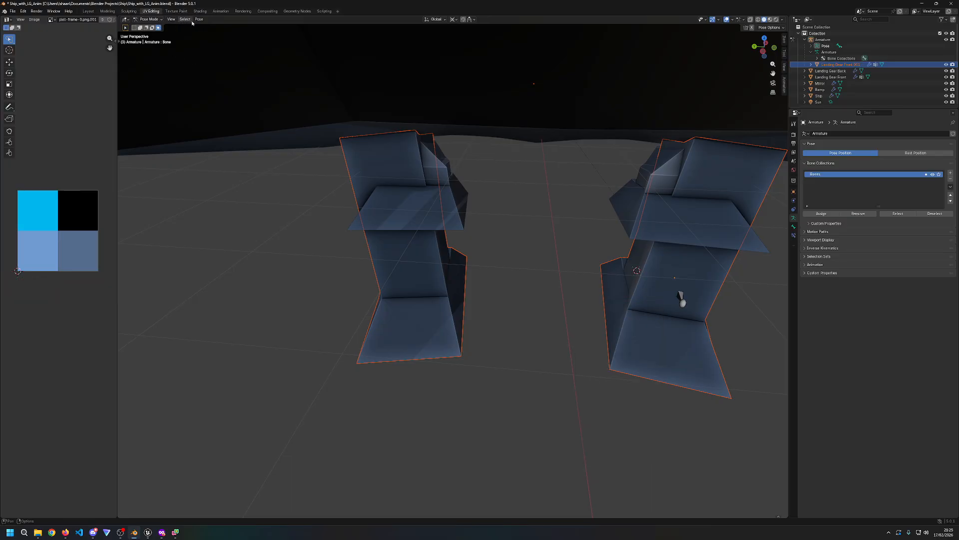
Step: In the Layout workspace, set the armature's origin to its geometry
left_click(88, 11)
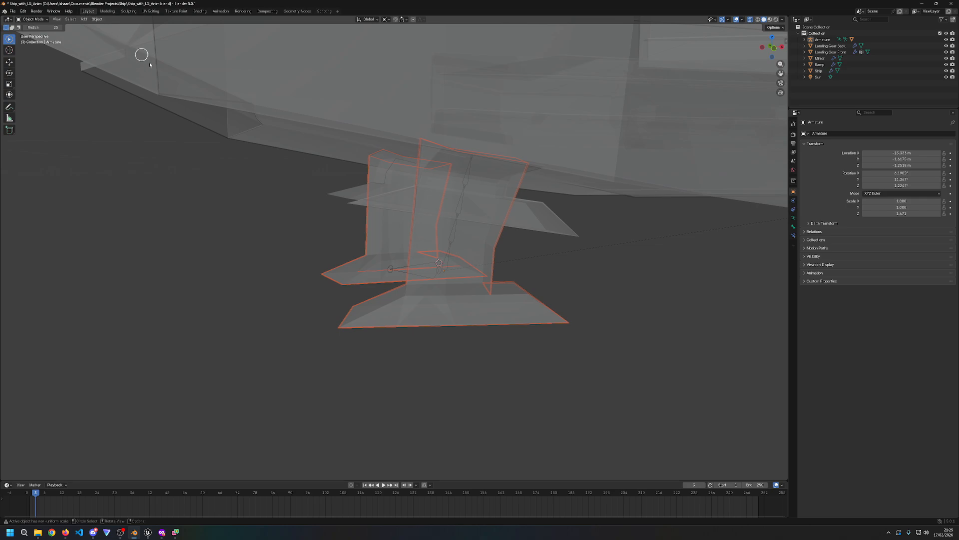
middle_click_drag(205, 174, 260, 193)
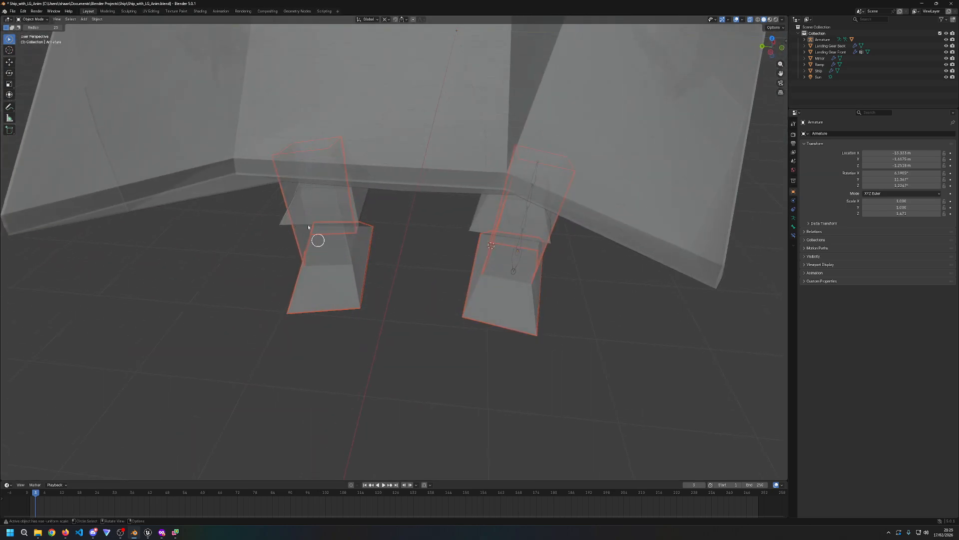
left_click(97, 19)
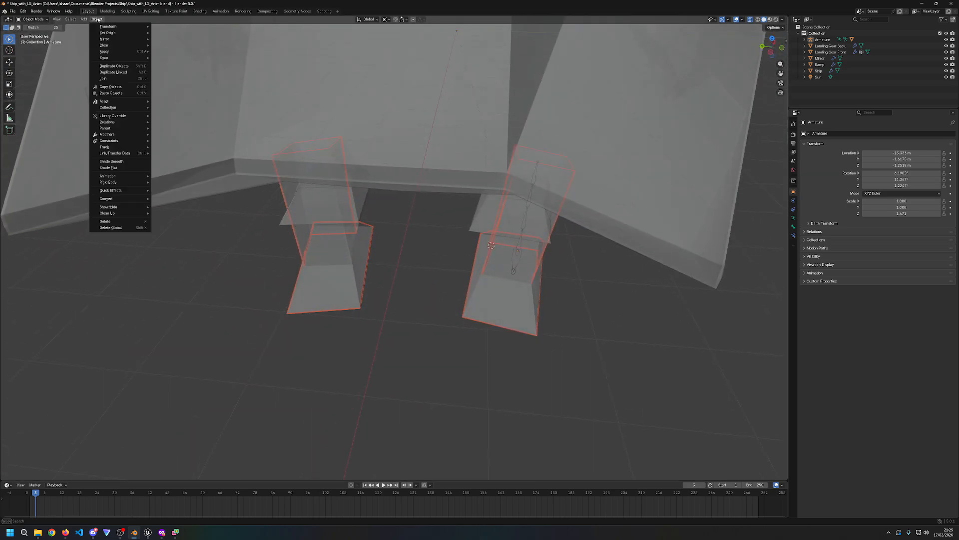
mouse_move(115, 33)
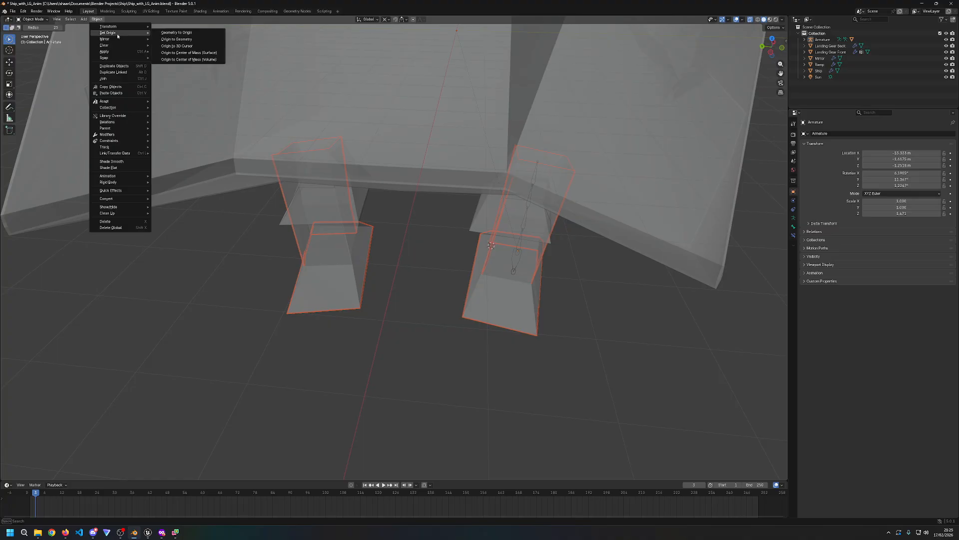
left_click(184, 40)
Step: Snap the 3D cursor to the selected armature
middle_click_drag(452, 321, 469, 300)
key("shift+s")
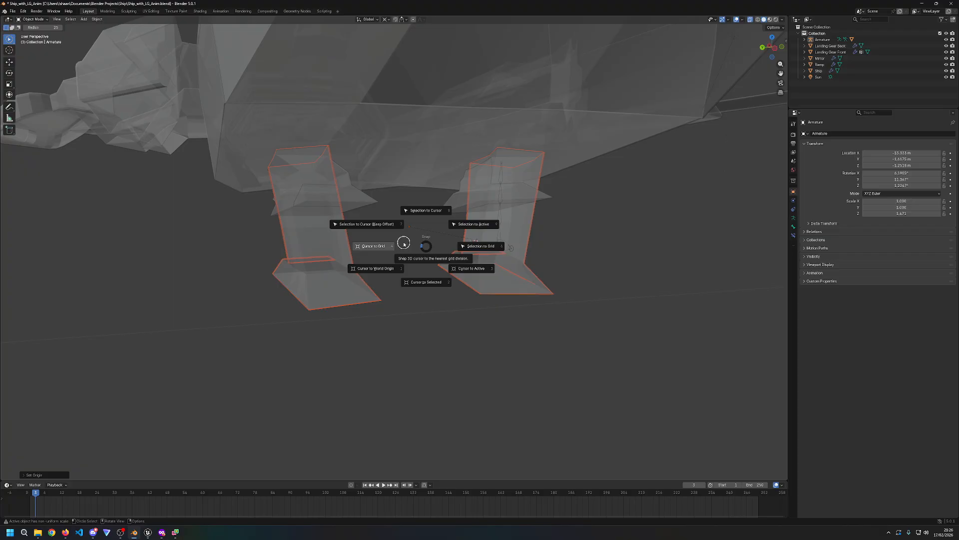
left_click(418, 283)
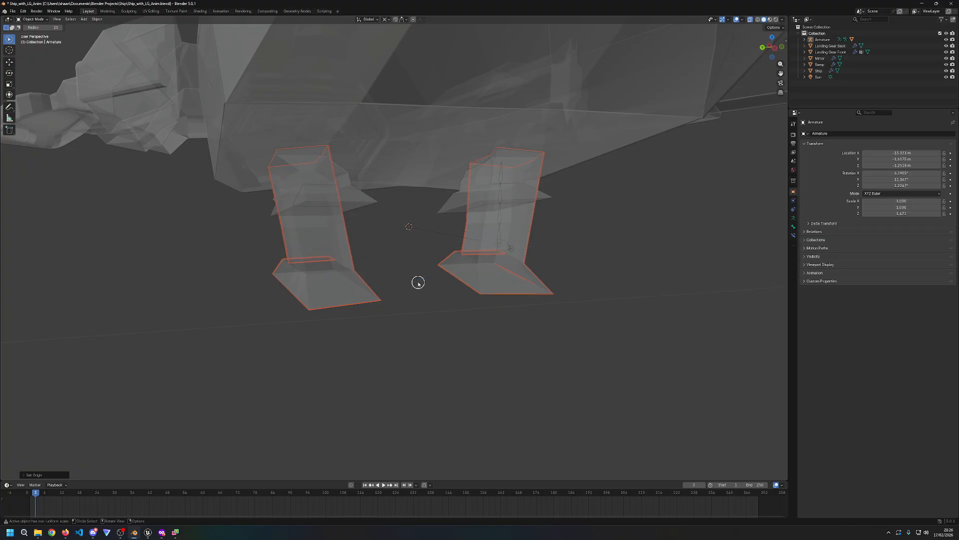
Step: Return to the UV Editing workspace and put the armature into Pose Mode
middle_click_drag(469, 297, 452, 298)
key("Tab")
middle_click_drag(491, 325, 420, 270)
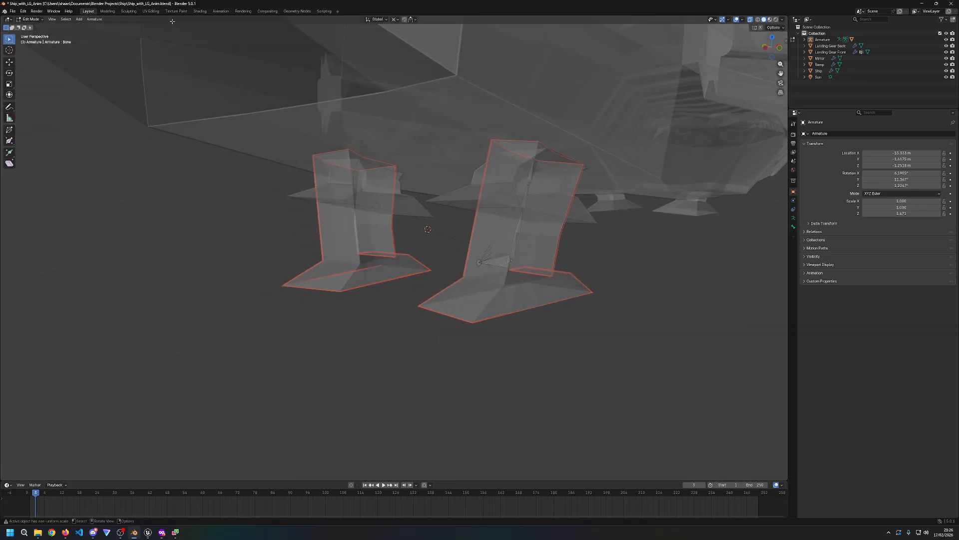
left_click(151, 11)
scroll(681, 298, "up", 4)
middle_click_drag(681, 298, 571, 357)
left_click(220, 11)
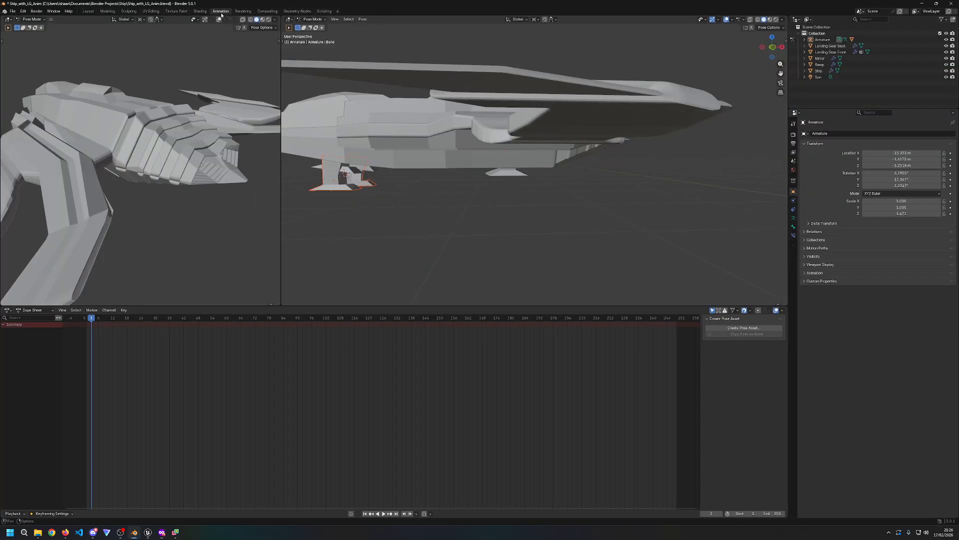
left_click(150, 11)
scroll(285, 114, "down", 3)
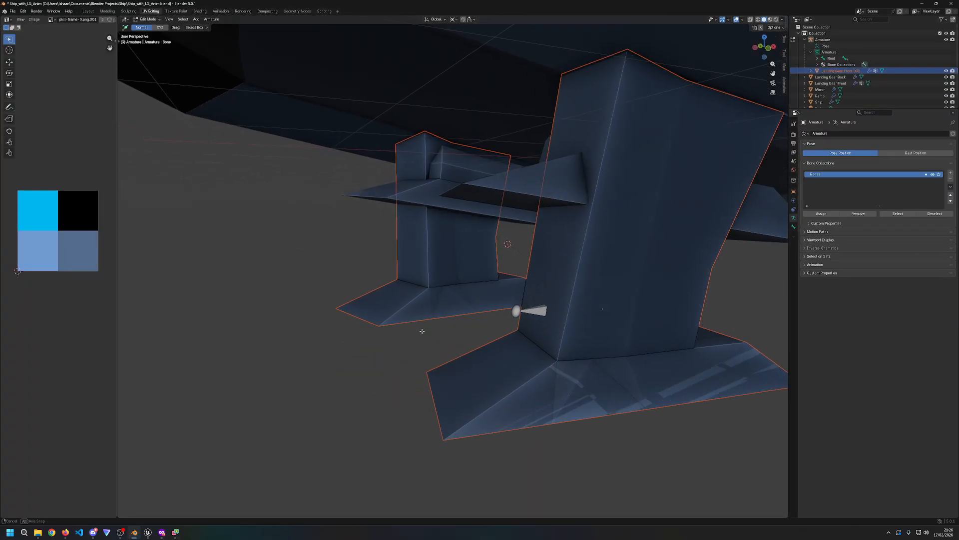
left_click(147, 19)
left_click(152, 40)
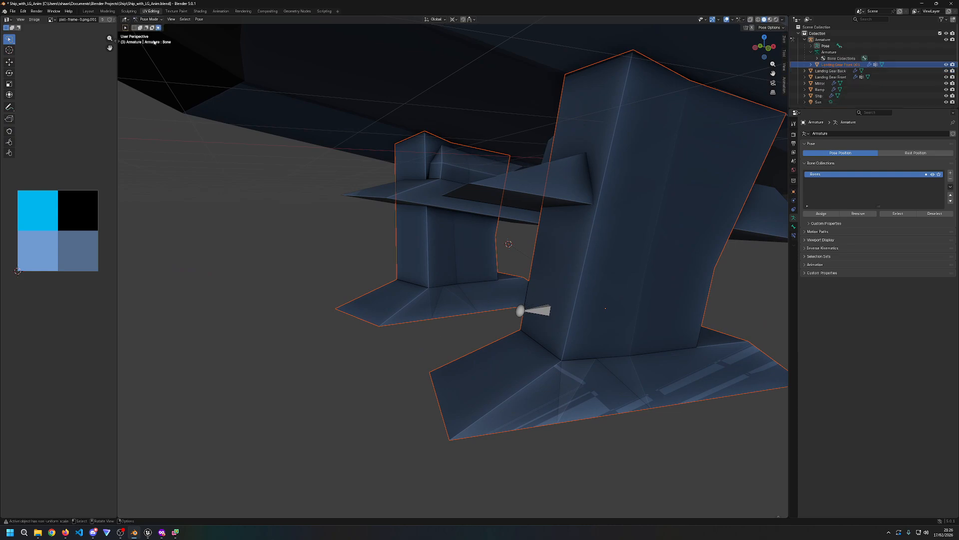
Step: Turn on X-ray display and select the four bones of the vertical leg chain
key("alt+z")
middle_click_drag(719, 266, 693, 267)
left_click_drag(648, 288, 491, 79)
left_click(558, 115)
left_click(519, 275, "shift")
left_click(535, 213, "shift")
left_click(543, 179, "shift")
Step: Try to shrink the four leg chain bones along global Z to about 0.08, and undo the scaling
key("s")
key("z")
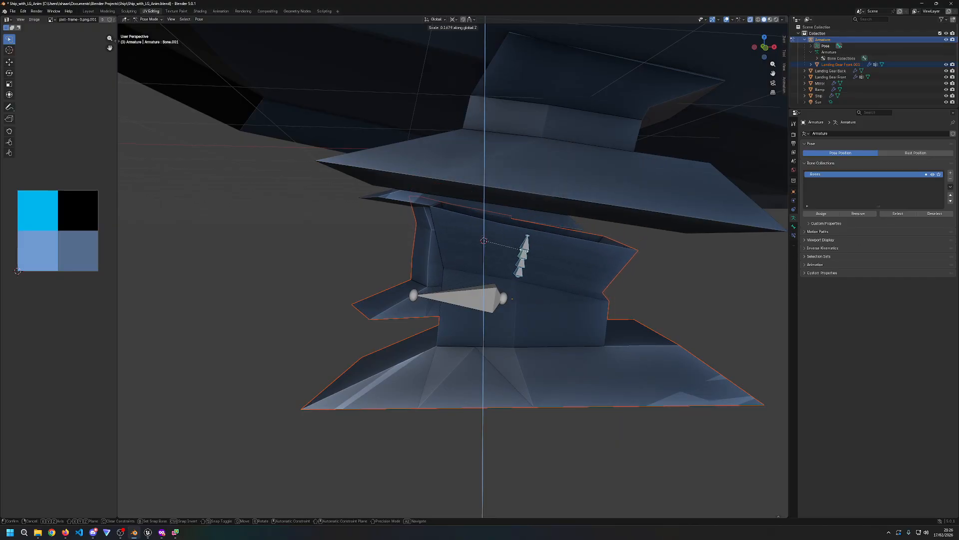
left_click(502, 249)
middle_click_drag(503, 248, 564, 327)
scroll(513, 322, "down", 3)
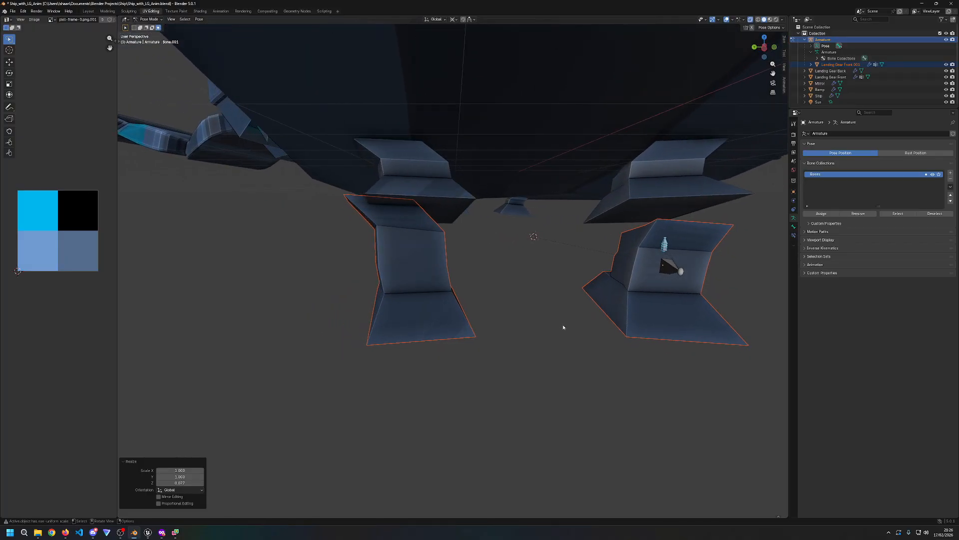
key("ctrl+z")
Step: Try to scale the leg chain bones along global Z by about -0.05, and undo it
key("s")
key("z")
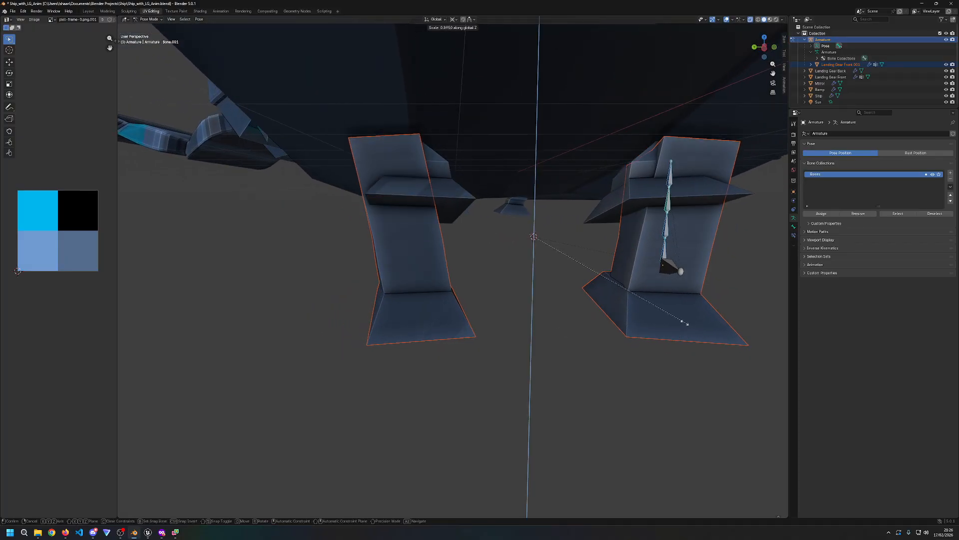
left_click(524, 238)
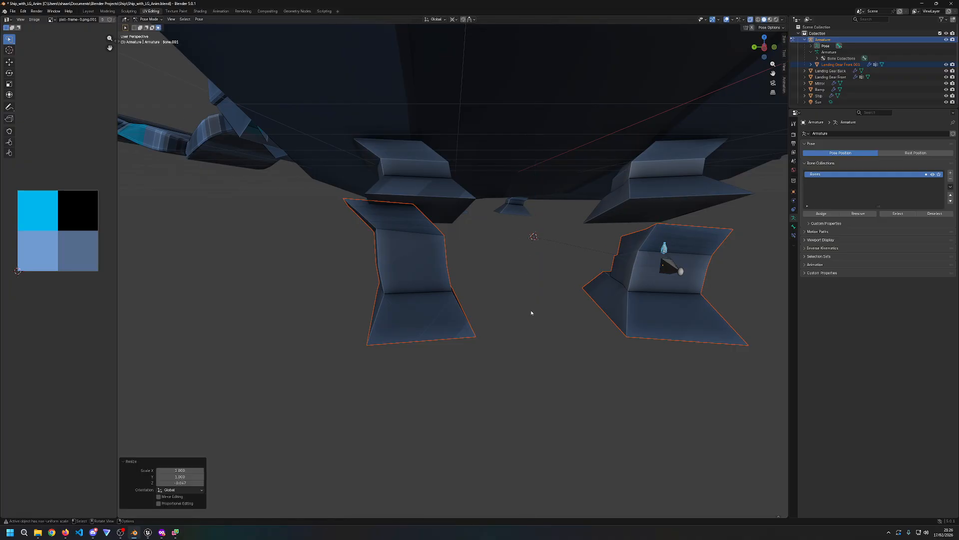
middle_click_drag(530, 310, 533, 282)
key("ctrl+z")
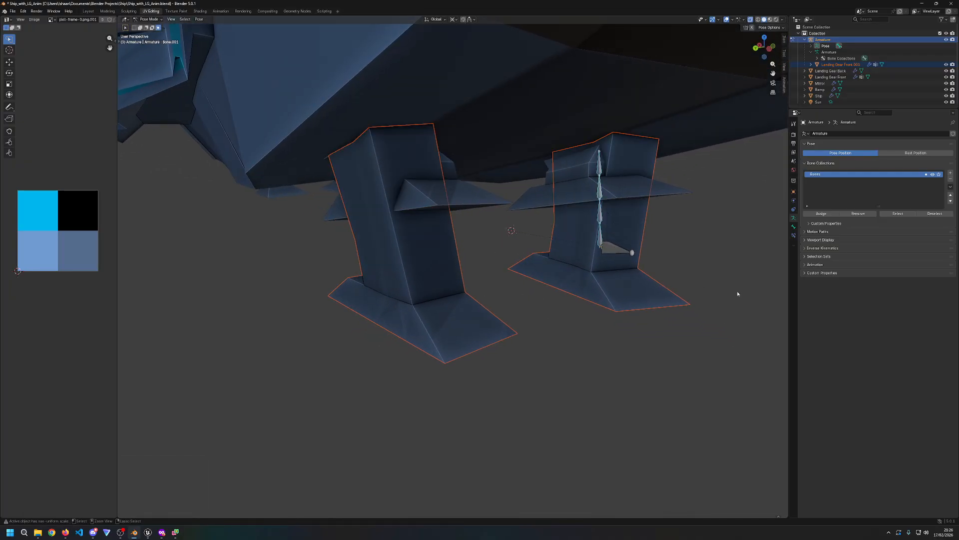
Step: Try to scale the leg chain bones along global Z to about 0.13
middle_click_drag(670, 310, 703, 317)
key("s")
key("z")
left_click(566, 236)
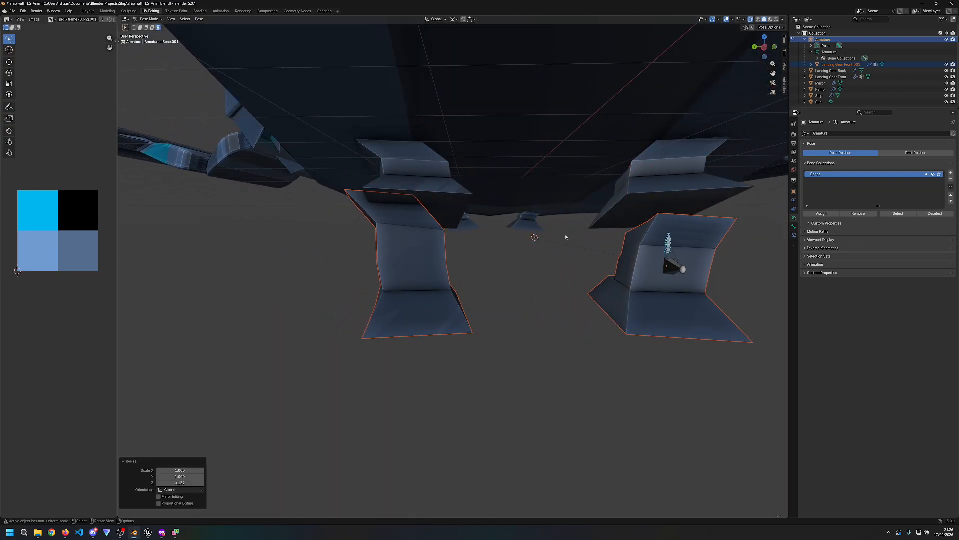
middle_click_drag(720, 315, 680, 315)
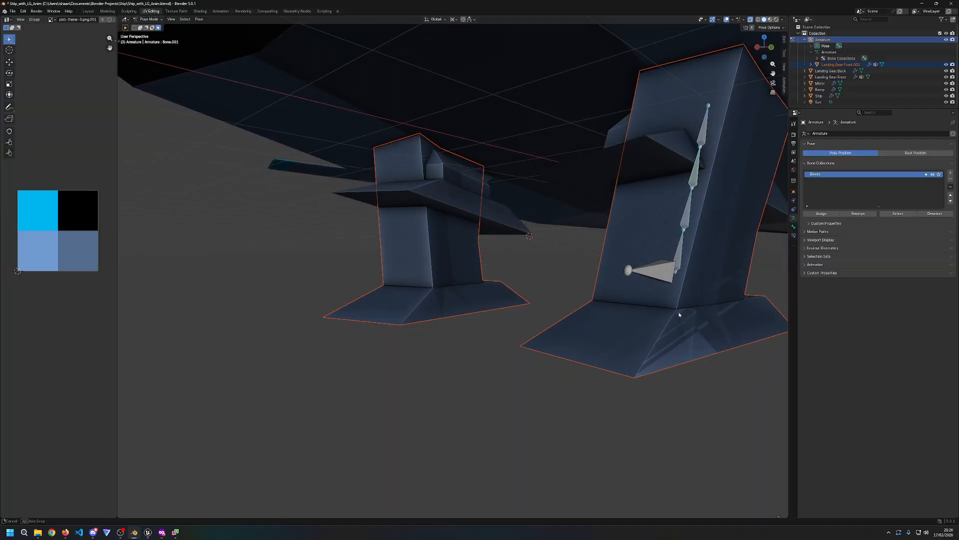
left_click(667, 275)
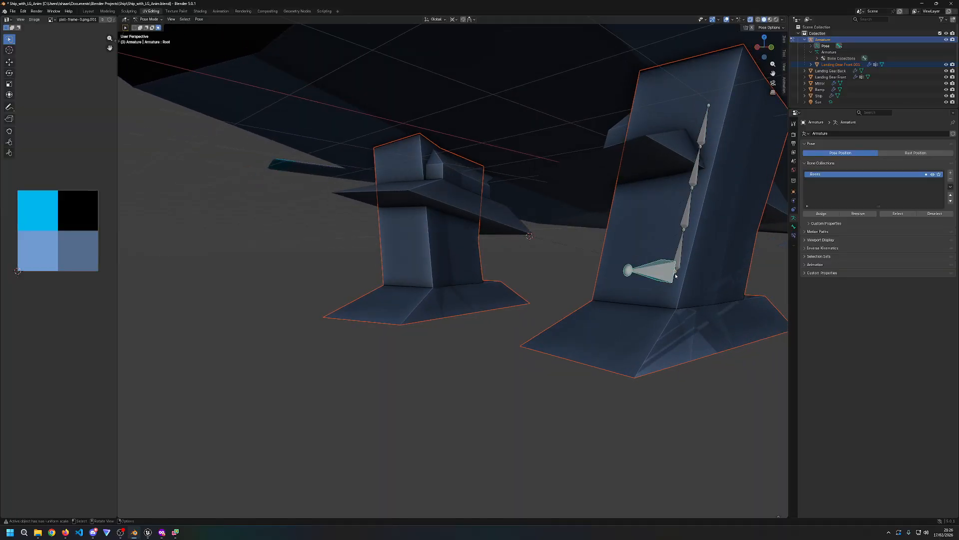
left_click(656, 374)
middle_click_drag(705, 319, 686, 316)
middle_click_drag(643, 286, 618, 261)
left_click(568, 248)
left_click(619, 262)
Step: Select the leg bone chain and snap the 3D cursor to the selection
left_click_drag(718, 274, 648, 79)
left_click(728, 235)
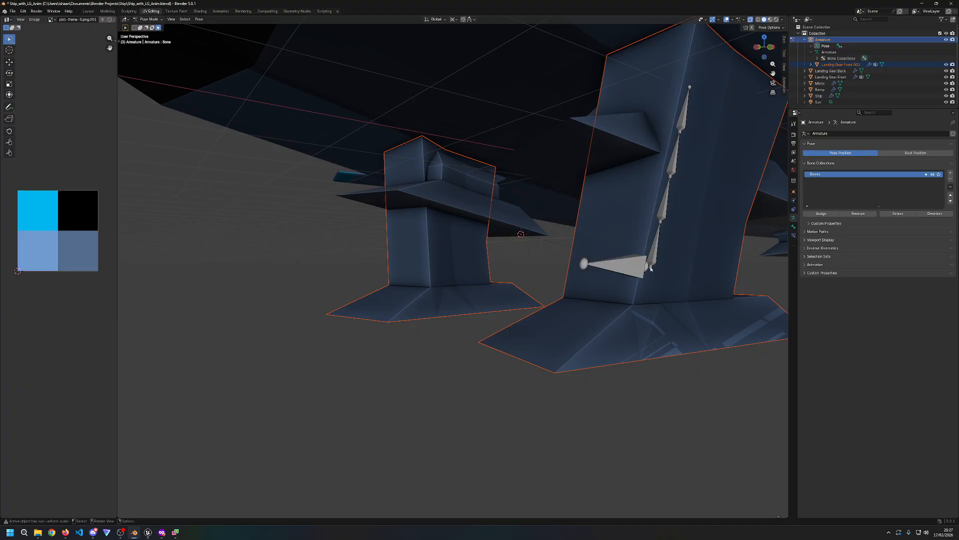
key("shift+s")
left_click(688, 268)
key("shift+s")
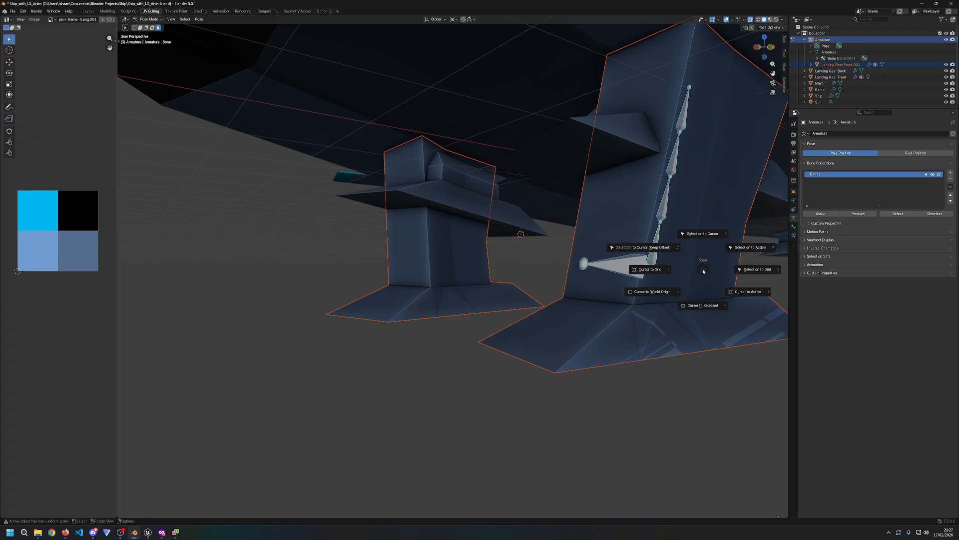
left_click(704, 305)
middle_click_drag(706, 300, 677, 298)
left_click(677, 299)
Step: Try to scale the leg chain bones along global Z about the 3D cursor, and undo it
left_click_drag(593, 263, 530, 58)
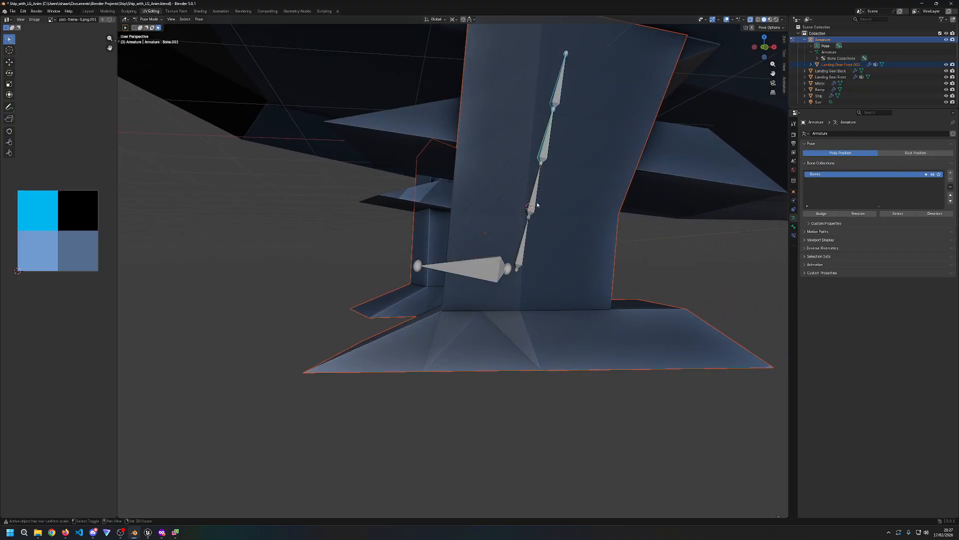
left_click(524, 242)
key("s")
key("z")
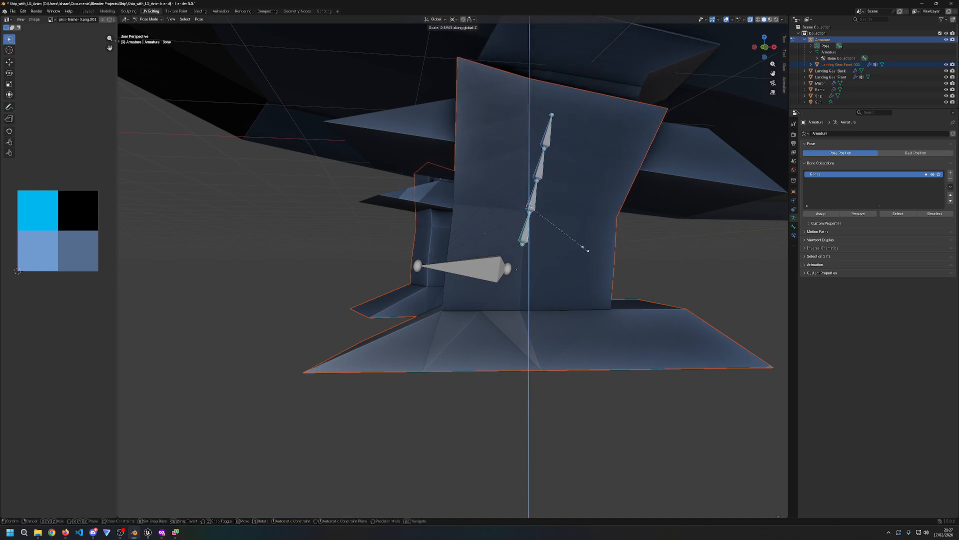
left_click(536, 216)
key("ctrl+z")
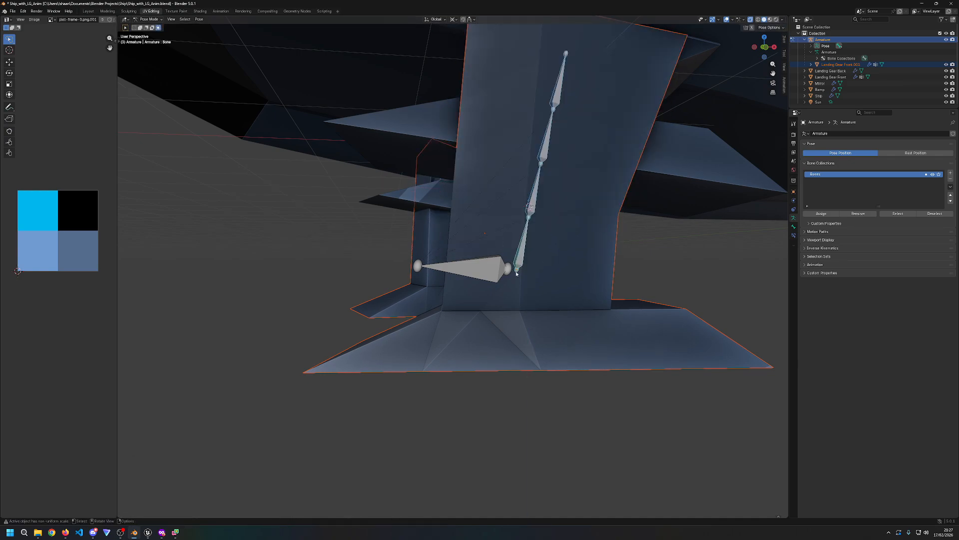
Step: Select the horizontal Root bone and snap the 3D cursor to it
scroll(514, 275, "up", 3)
left_click(533, 272)
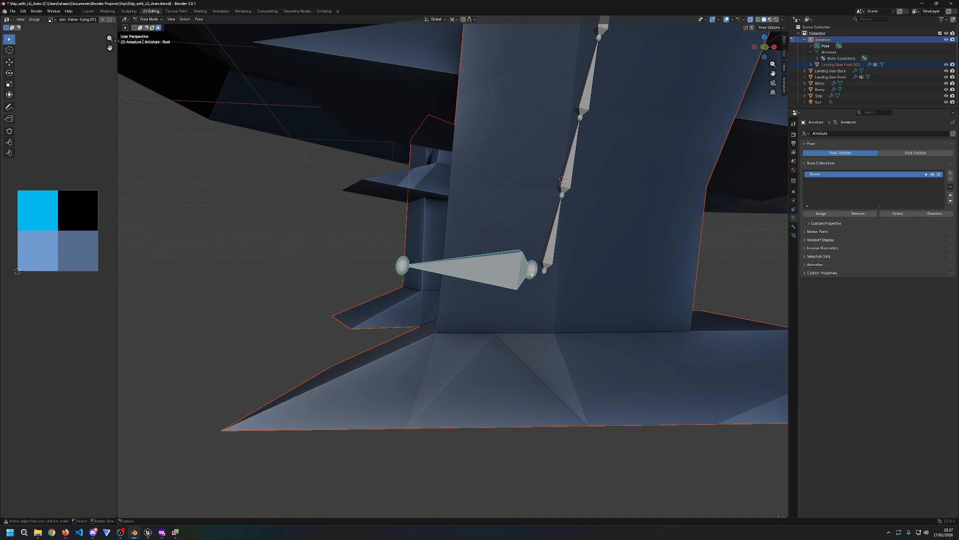
key("shift+s")
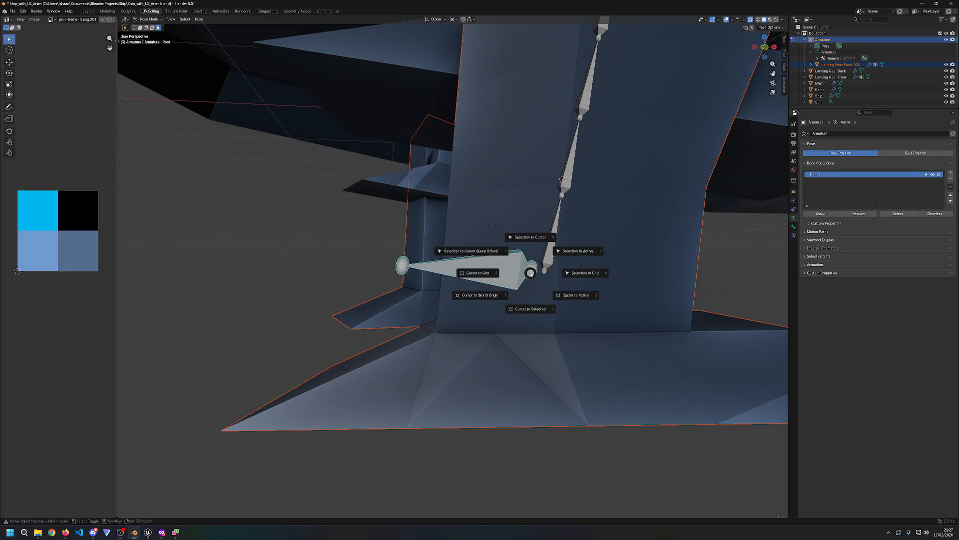
left_click(521, 310)
scroll(553, 278, "down", 3)
Step: Select the four leg chain bones, try to shrink them along global Z about the root's cursor position, and undo it
left_click(540, 252)
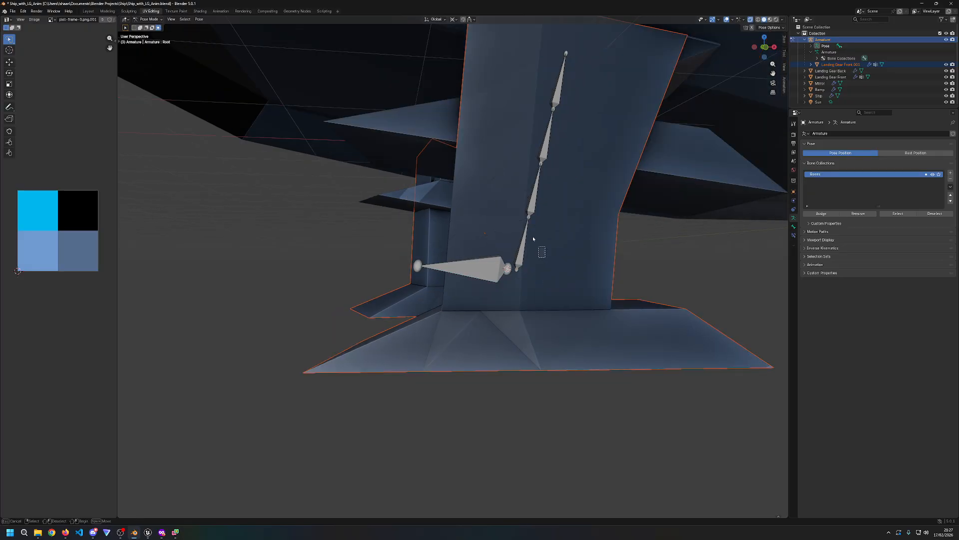
left_click(561, 82)
left_click(548, 135, "shift")
left_click(535, 189, "shift")
left_click(523, 242, "shift")
key("s")
key("z")
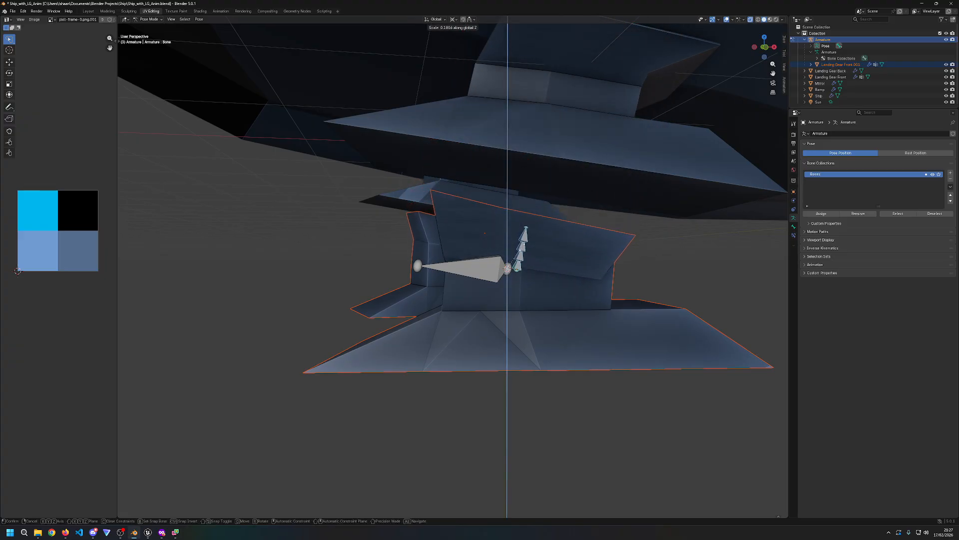
left_click(465, 272)
scroll(483, 274, "down", 2)
key("ctrl+z")
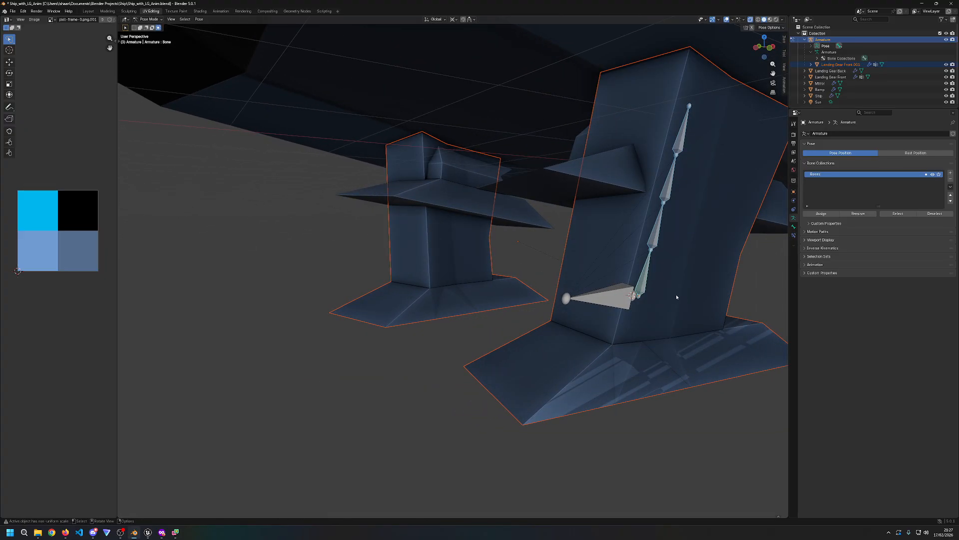
Step: Try once more to flatten the selected leg chain vertically toward the 3D cursor
scroll(499, 299, "up", 3)
key("s")
key("z")
left_click(521, 301)
Step: Hide the Landing Gear Front mesh and scale the leg chain bones along global Z to about 0.07
mouse_move(407, 310)
middle_mouse_down()
mouse_move(531, 315)
mouse_move(603, 302)
mouse_move(315, 311)
mouse_move(428, 302)
mouse_move(358, 302)
mouse_move(417, 301)
middle_mouse_up()
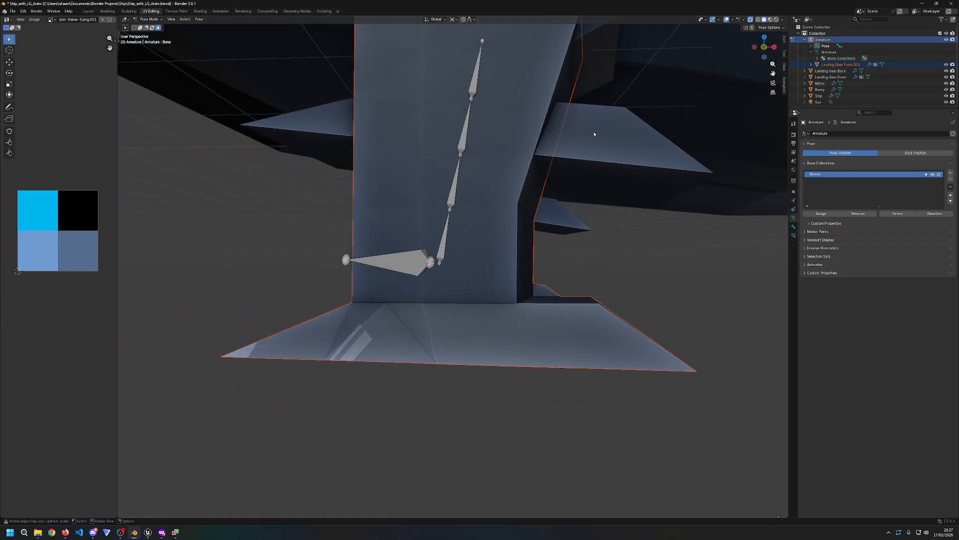
key("h")
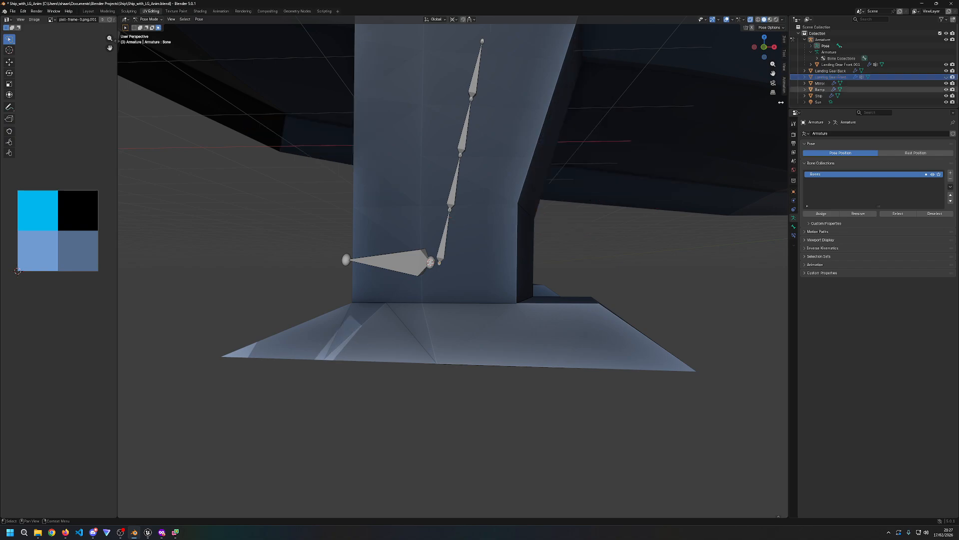
left_click(472, 96)
key("s")
key("z")
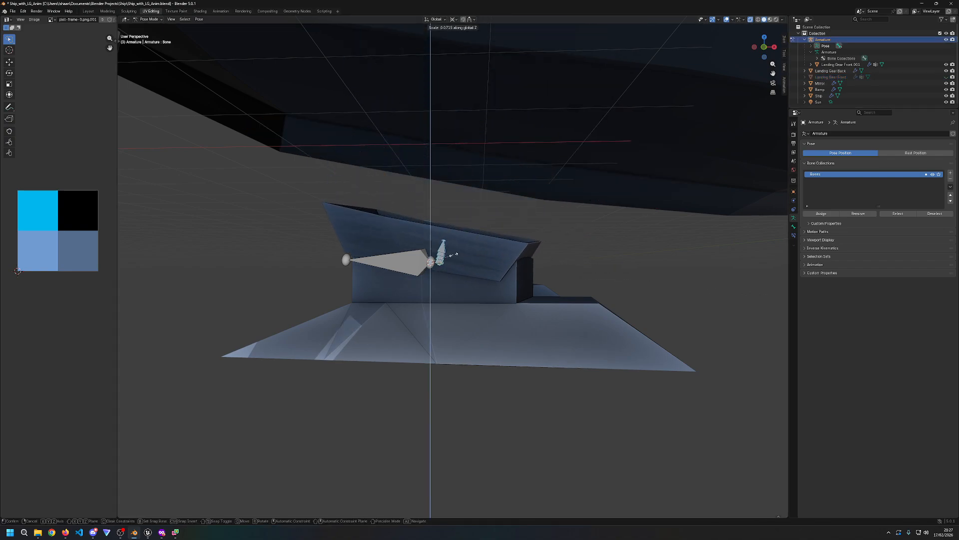
left_click(453, 255)
middle_click_drag(453, 255, 665, 307)
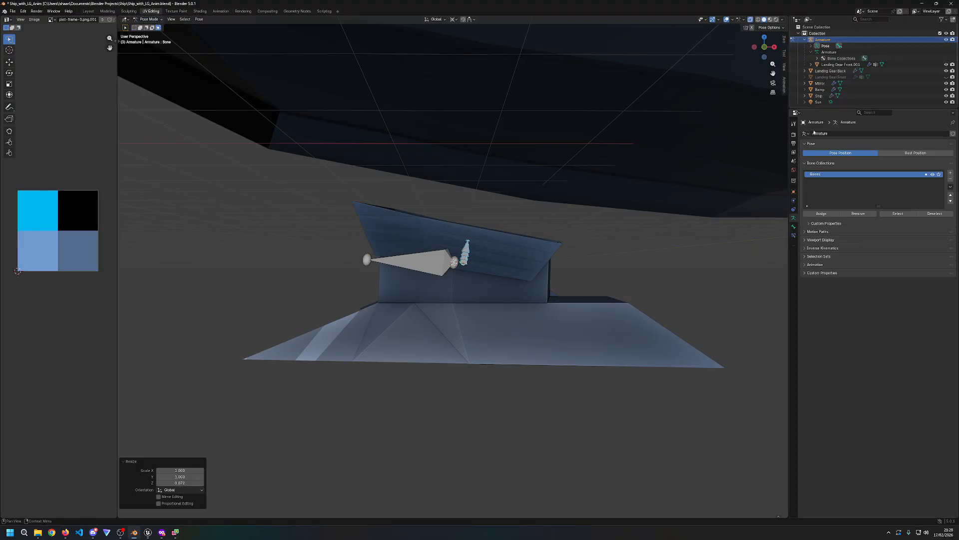
left_click(424, 270)
key("g")
key("z")
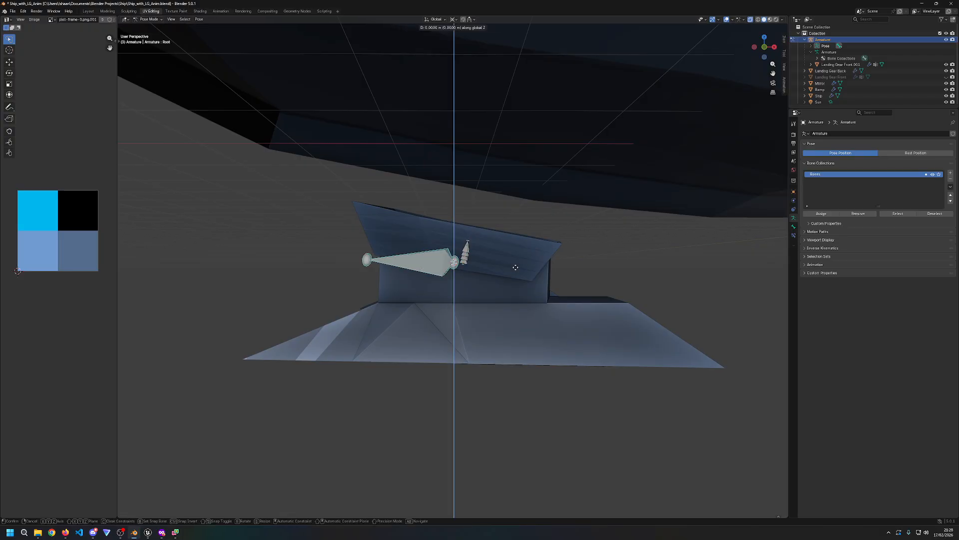
right_click(514, 276)
Step: Undo the vertical scaling of the leg chain bones
key("ctrl+z")
key("ctrl+z")
key("ctrl+z")
key("ctrl+z")
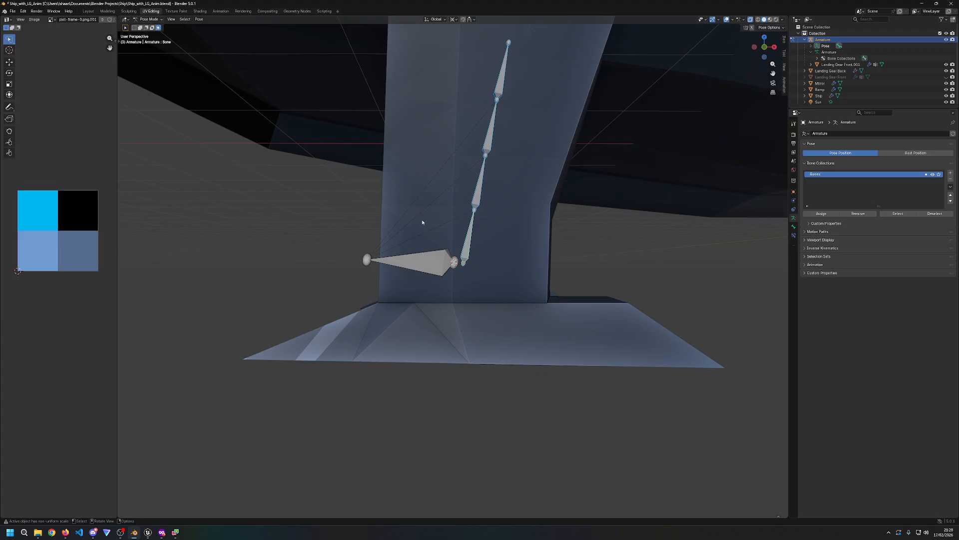
Step: Try lowering the whole rig with its Root bone along global Z
left_click(432, 270)
key("g")
key("z")
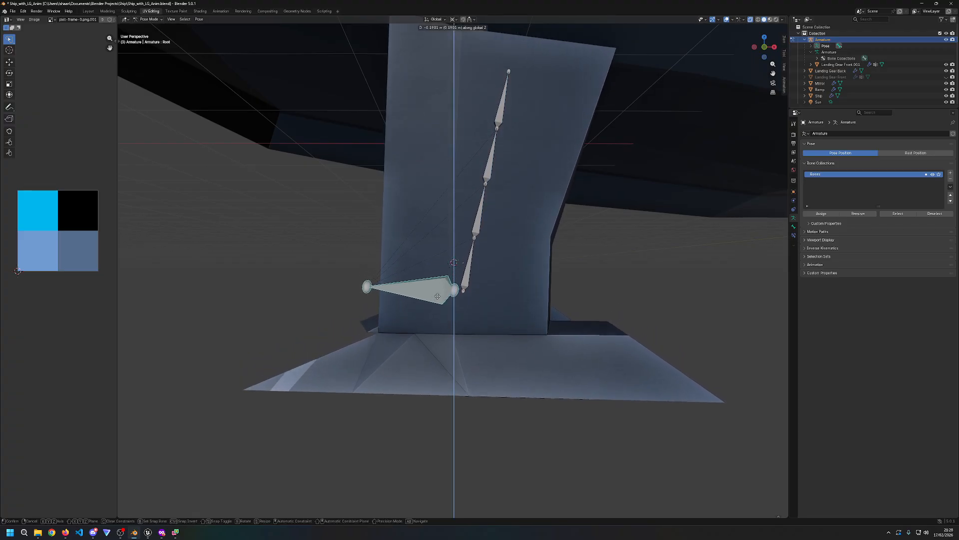
right_click(444, 324)
Step: Switch the armature to Edit Mode and turn on X-ray display
left_click_drag(490, 256, 501, 50)
key("Tab")
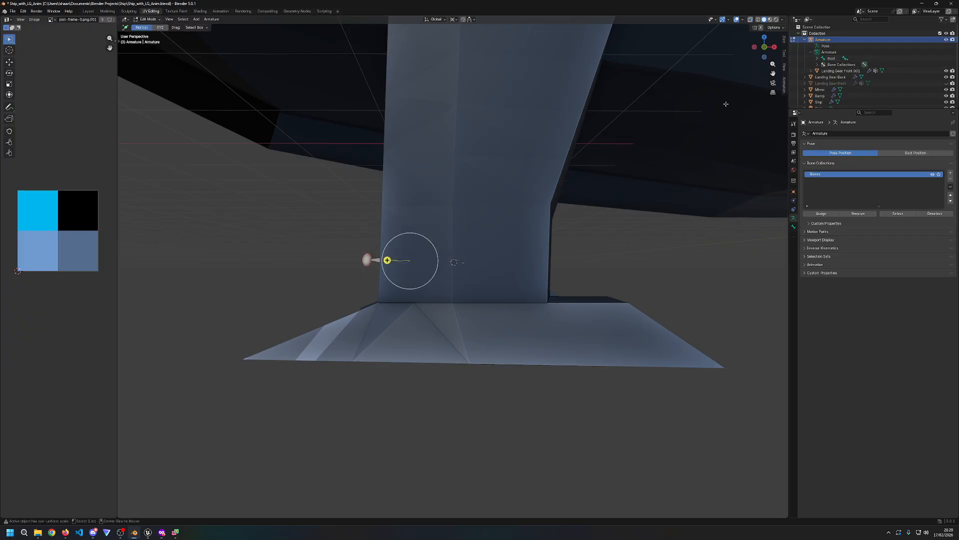
key("alt+z")
Step: Select all bones in Edit Mode and move them slightly down along global Z
key("a")
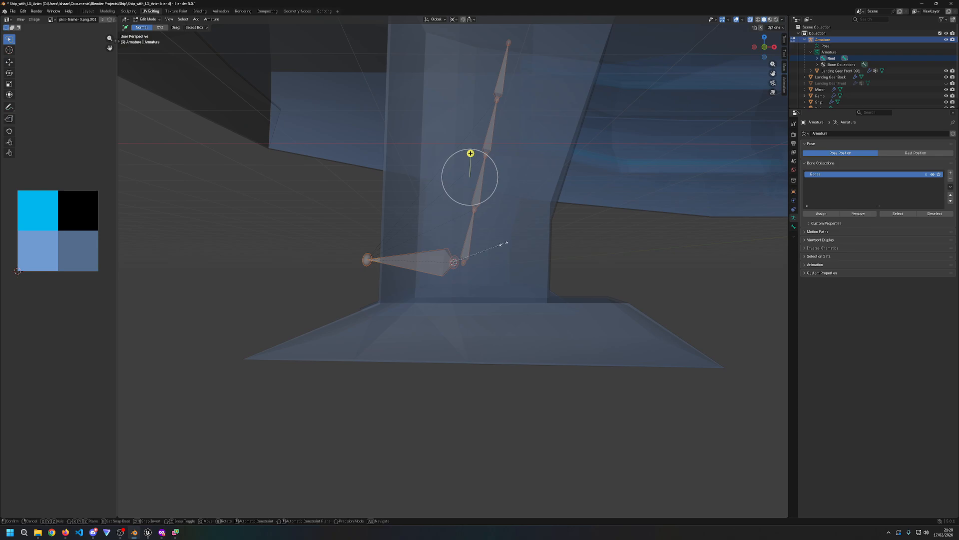
key("g")
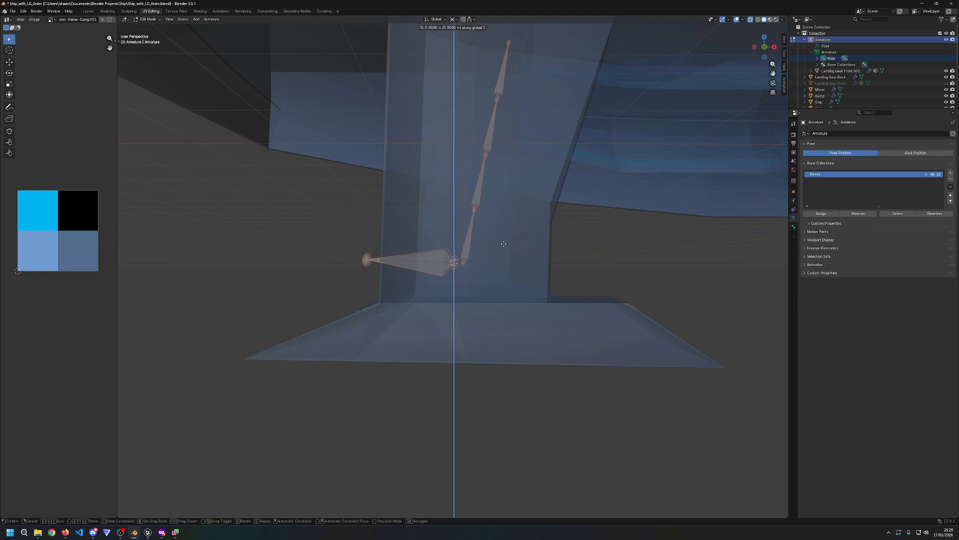
key("z")
left_click(669, 244)
left_click(669, 244)
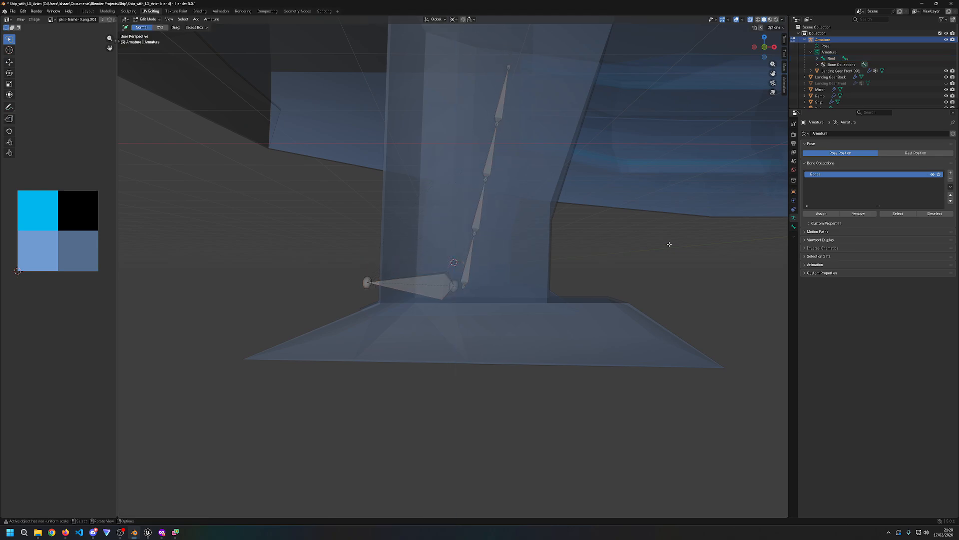
Step: Return to Pose Mode and try scaling the leg chain bones along global Z
left_click(147, 19)
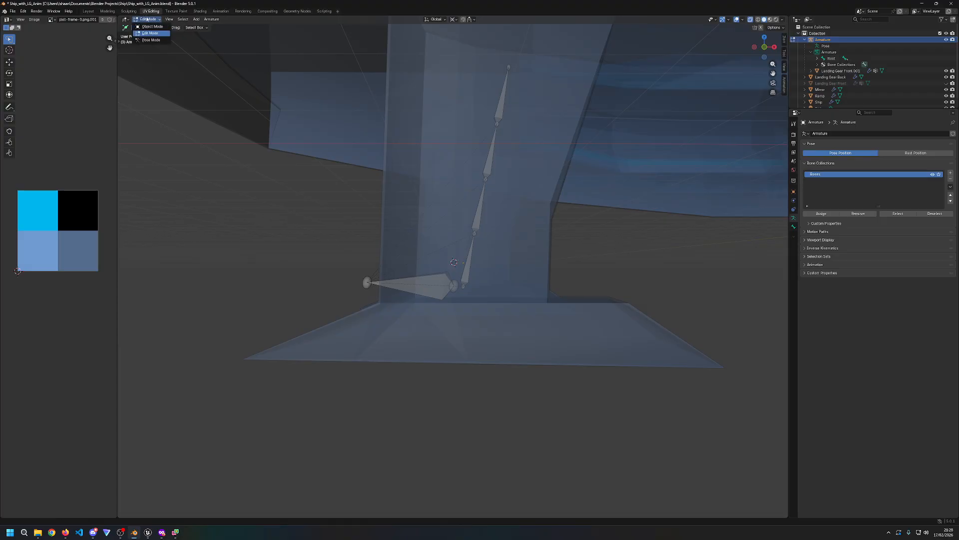
left_click(153, 40)
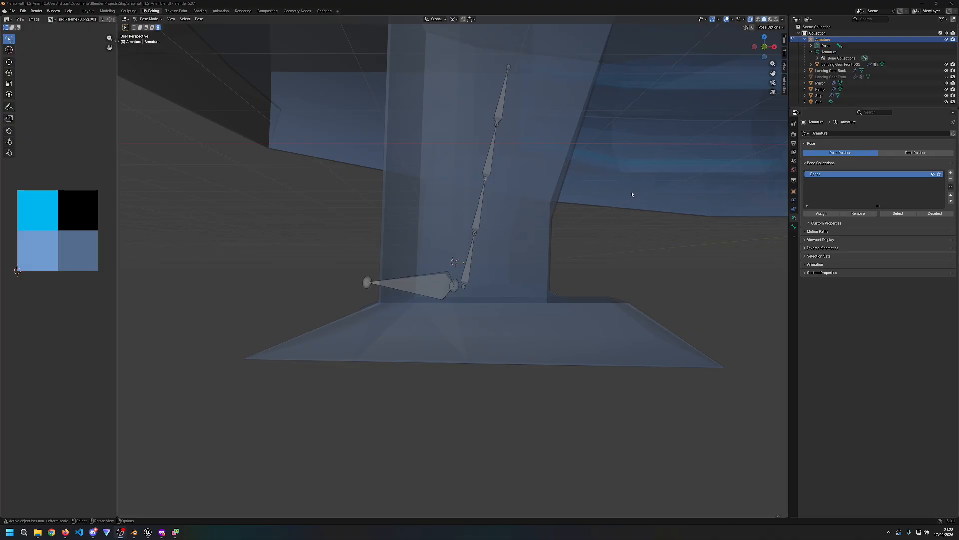
left_click(504, 111, "shift")
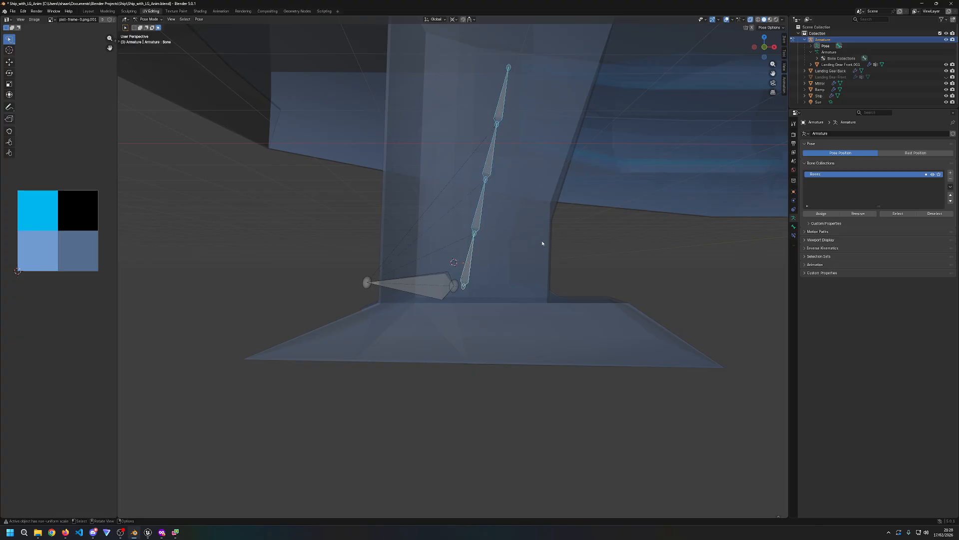
key("s")
key("z")
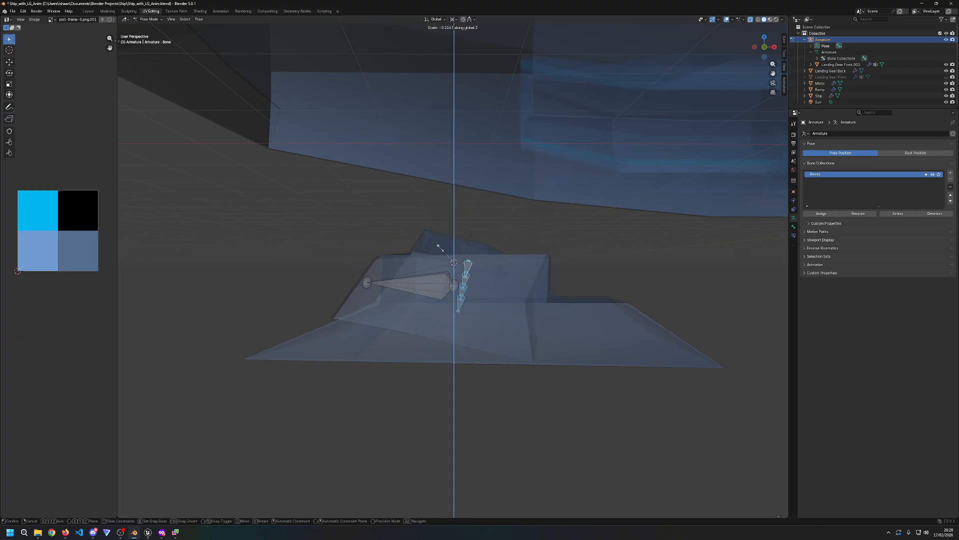
key("Escape")
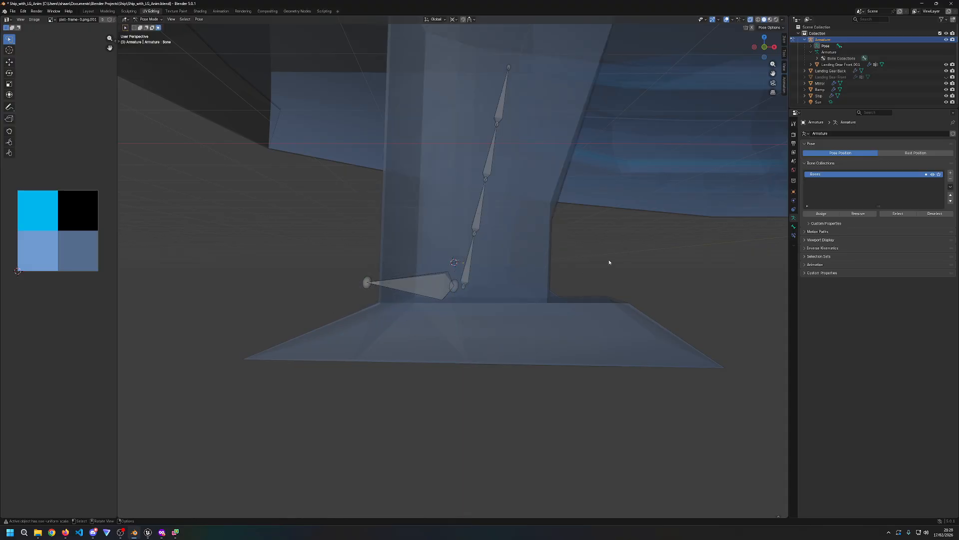
Step: Undo back into Edit Mode, including the downward move of all the bones
key("ctrl+z")
key("ctrl+z")
key("ctrl+z")
key("ctrl+z")
key("ctrl+z")
key("ctrl+z")
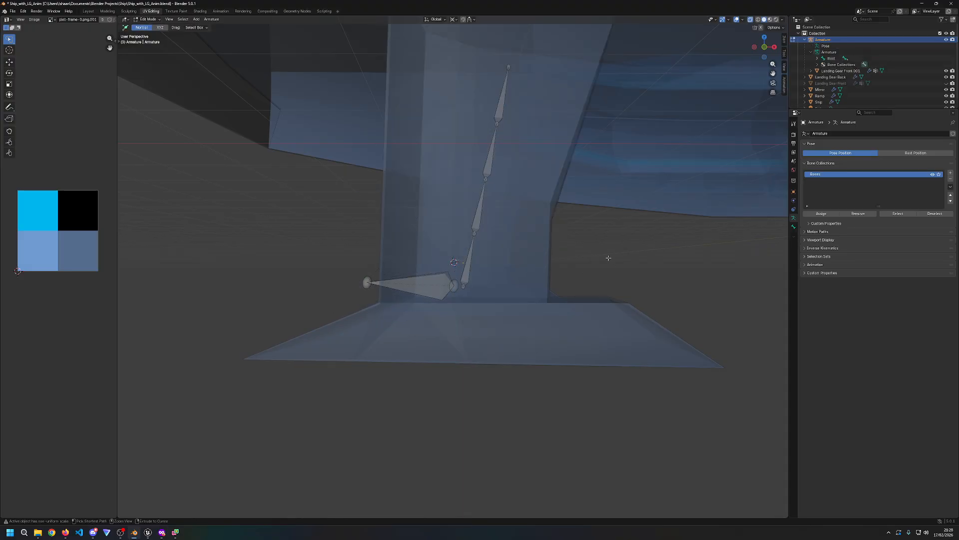
left_click(241, 247)
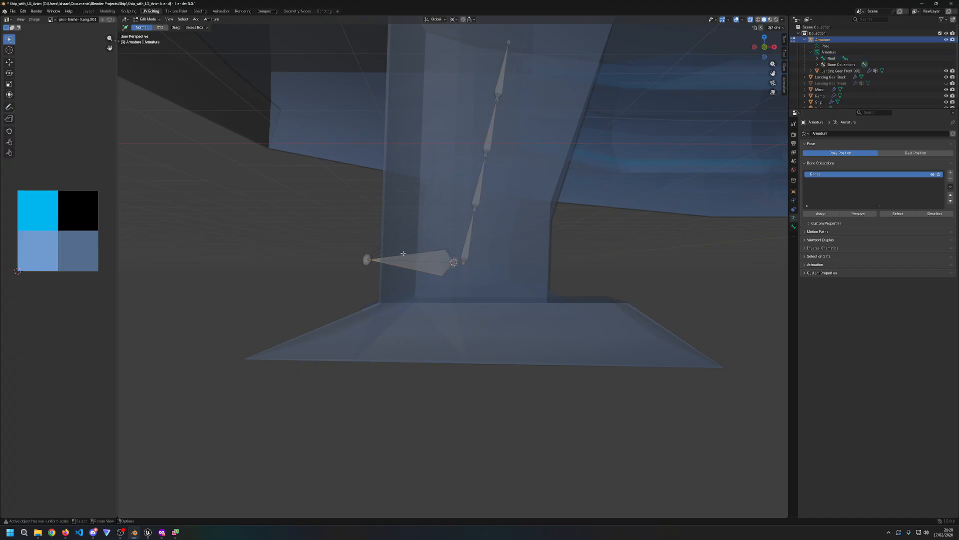
Step: Select the topmost bone of the leg chain
scroll(394, 253, "down", 2)
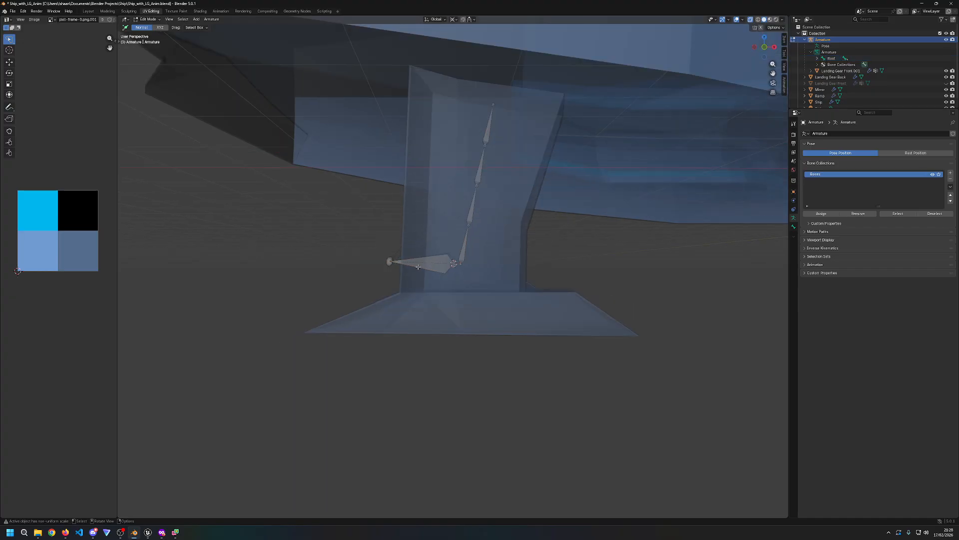
mouse_move(345, 289)
middle_mouse_down()
mouse_move(364, 293)
mouse_move(344, 291)
middle_mouse_up()
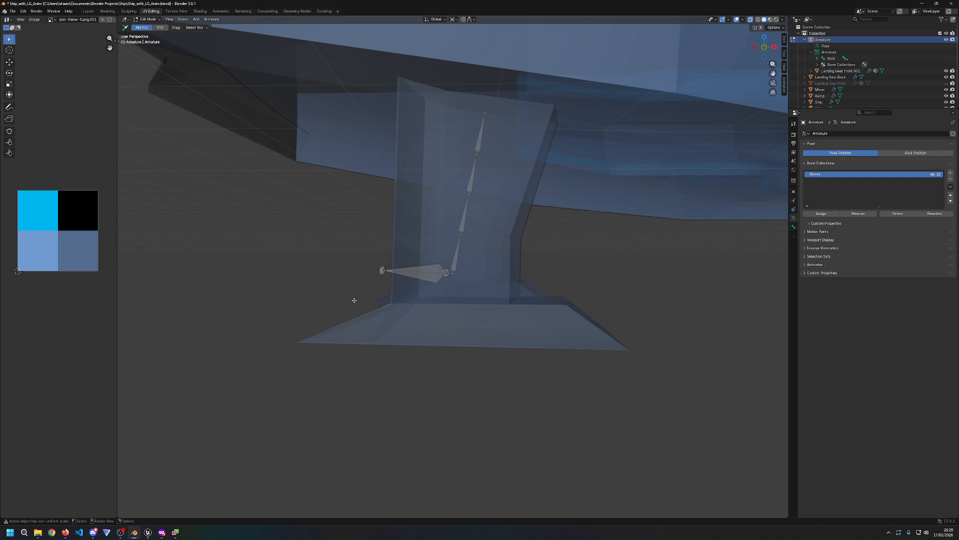
key("a")
left_click(345, 293)
left_click_drag(453, 129, 525, 234)
left_click(482, 136)
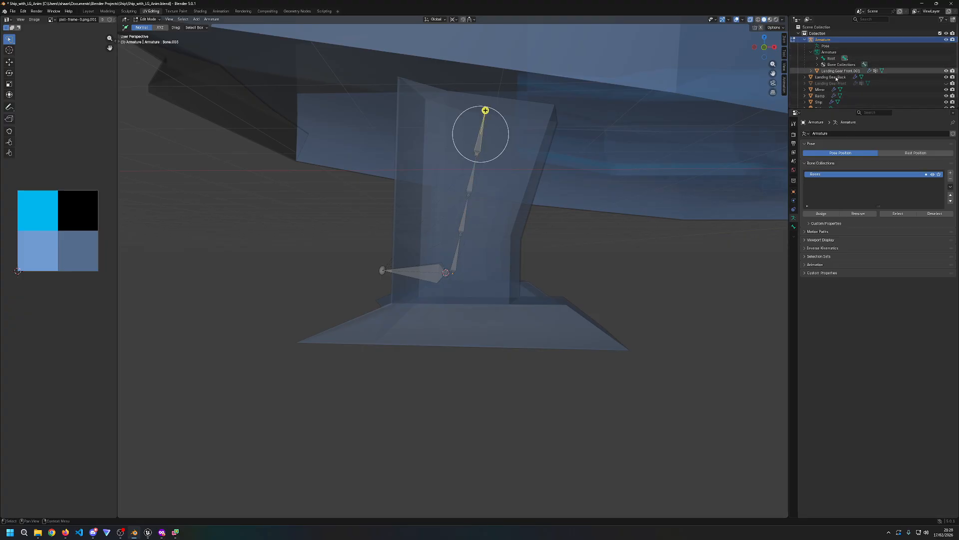
Step: Select the Root bone and try rotating it freely, about global Y and about global X
middle_click_drag(549, 220, 637, 272)
left_click(640, 275)
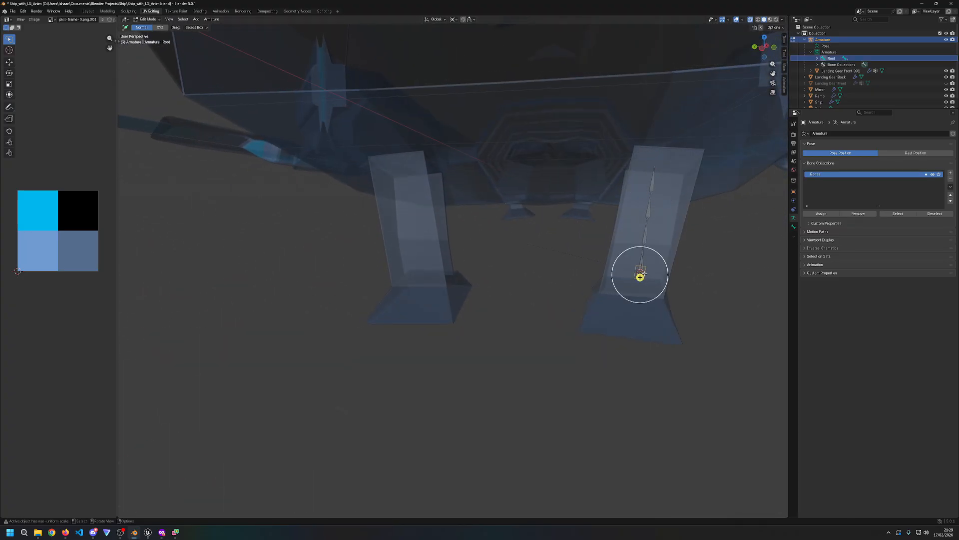
key("r")
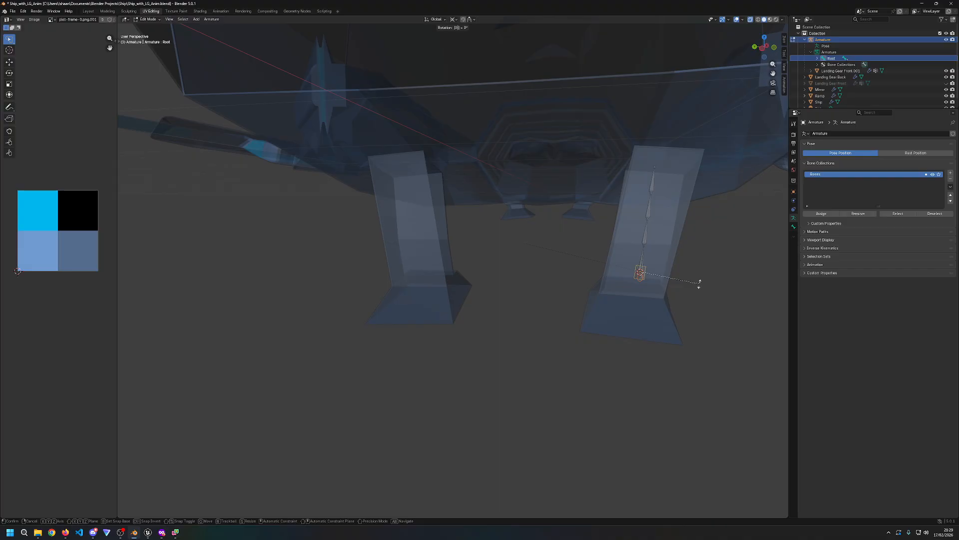
key("Return")
key("r")
key("y")
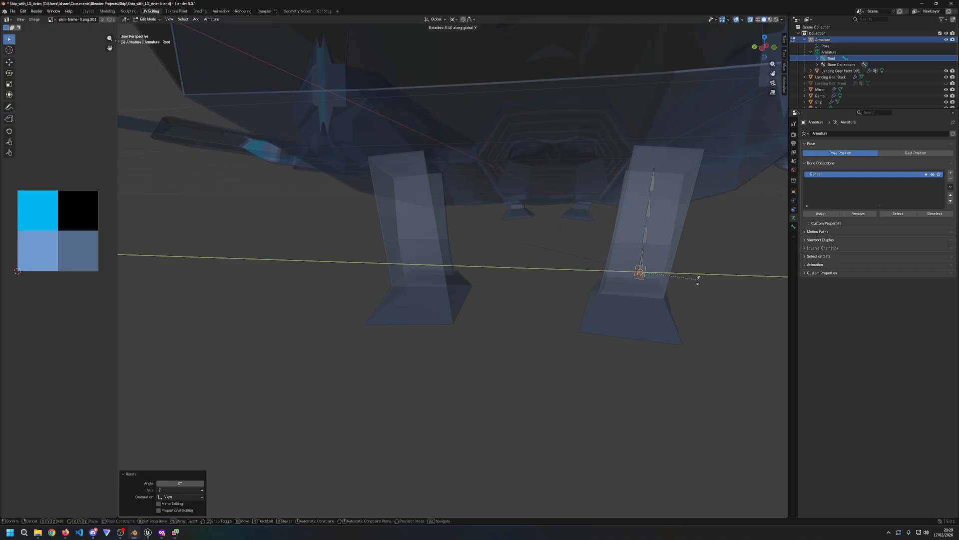
key("Escape")
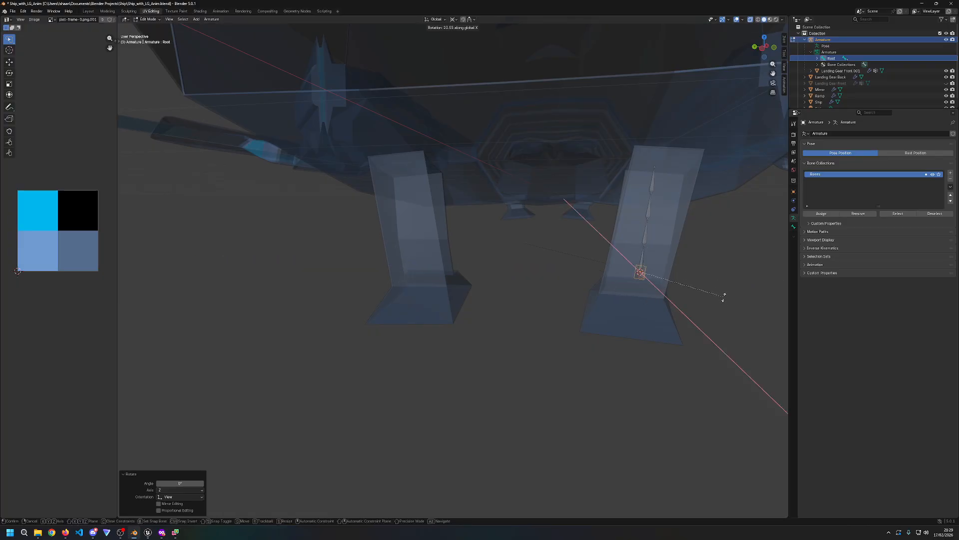
left_click(638, 295)
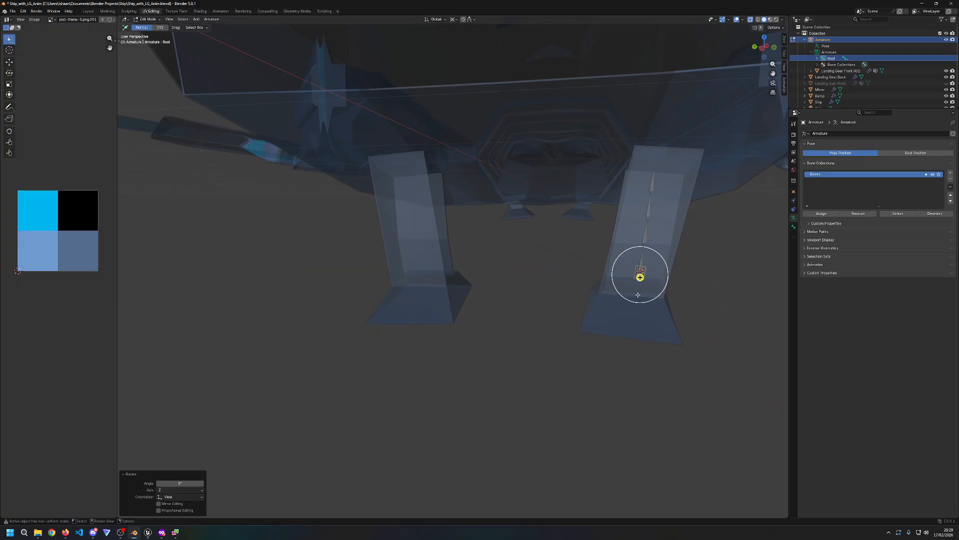
Step: Try further rotations of the Root bone about the global X, Z and Y axes
key("r")
key("x")
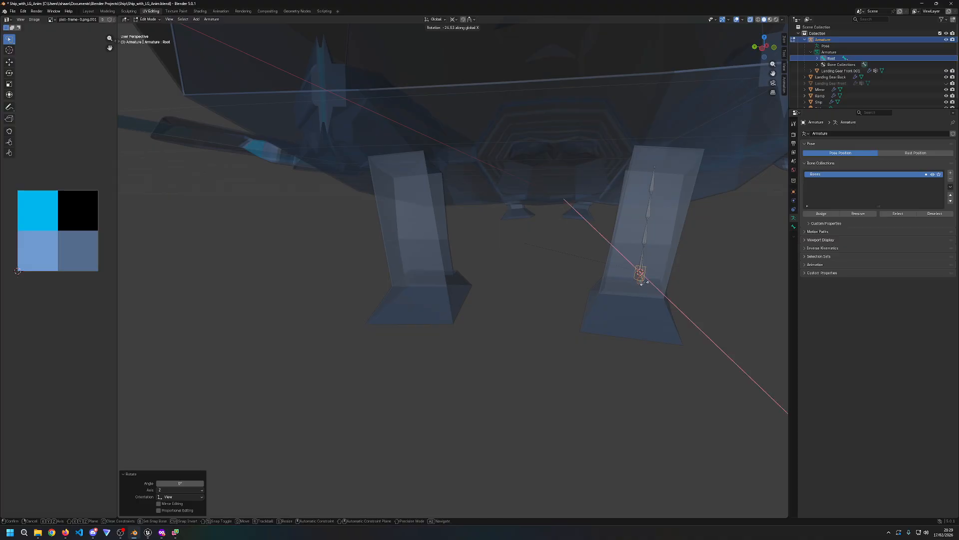
key("z")
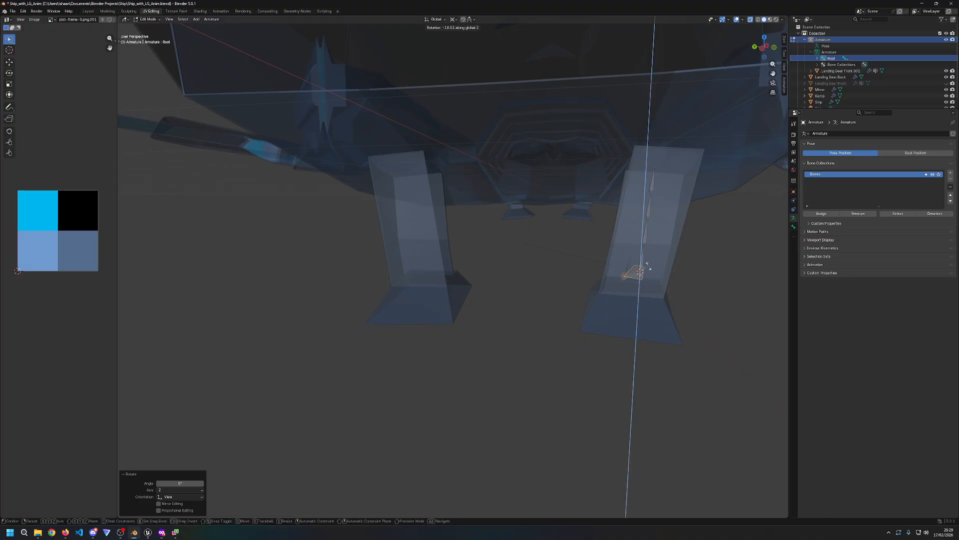
right_click(636, 259)
key("r")
key("y")
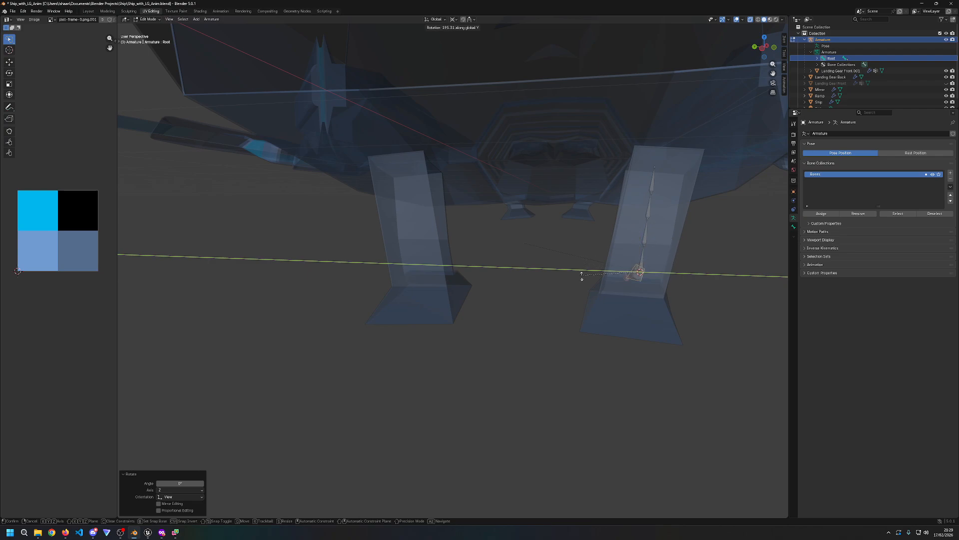
right_click(734, 275)
key("r")
key("x")
right_click(629, 269)
Step: Examine the armature's placement inside the front landing gear leg from several angles
middle_click_drag(719, 280, 613, 290)
scroll(613, 290, "down", 3)
left_click(623, 262)
middle_click_drag(694, 282, 620, 291)
left_click_drag(574, 337, 465, 69)
middle_click_drag(544, 270, 597, 298)
left_click(651, 288)
left_click_drag(519, 253, 608, 304)
left_click_drag(544, 233, 584, 277)
left_click_drag(519, 206, 551, 258)
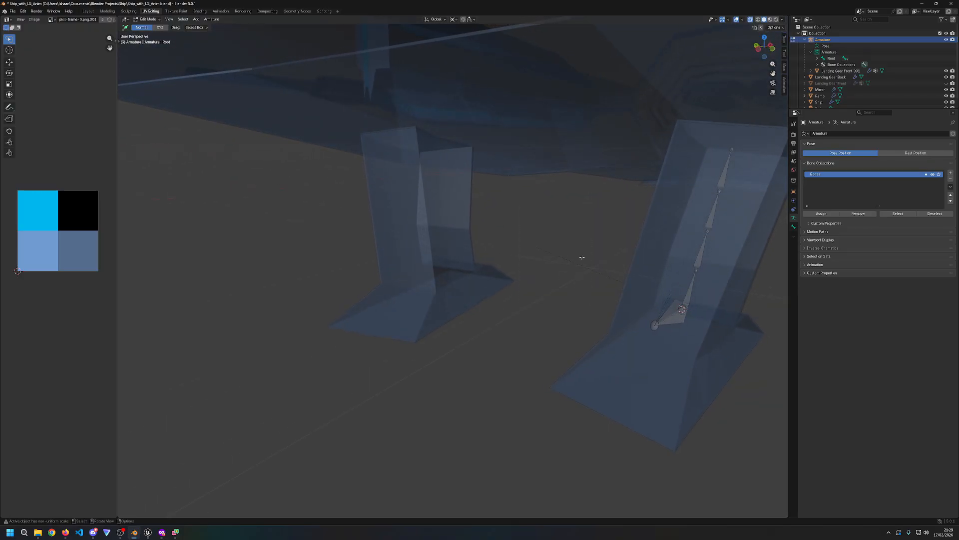
Step: Select all the armature's bones and move them along global Y to between the two front landing gear legs
middle_click_drag(623, 311, 664, 320)
left_click_drag(646, 331, 514, 118)
key("g")
key("z")
key("x")
key("y")
left_click(456, 259)
middle_click_drag(455, 259, 475, 266)
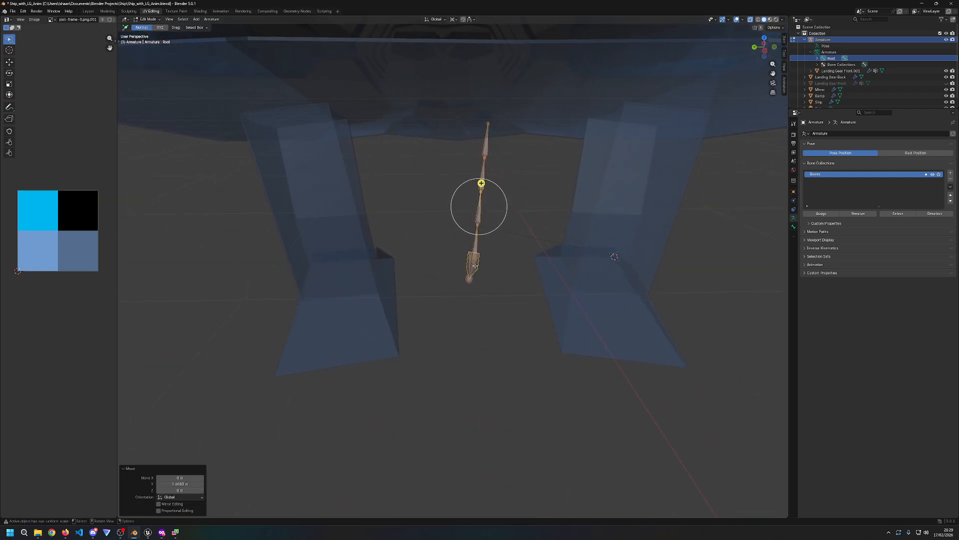
Step: Switch to Pose Mode, try flattening the leg chain bones along global Z, and undo the scaling
left_click(519, 268)
left_click(147, 19)
left_click(152, 40)
left_click_drag(436, 124, 559, 246)
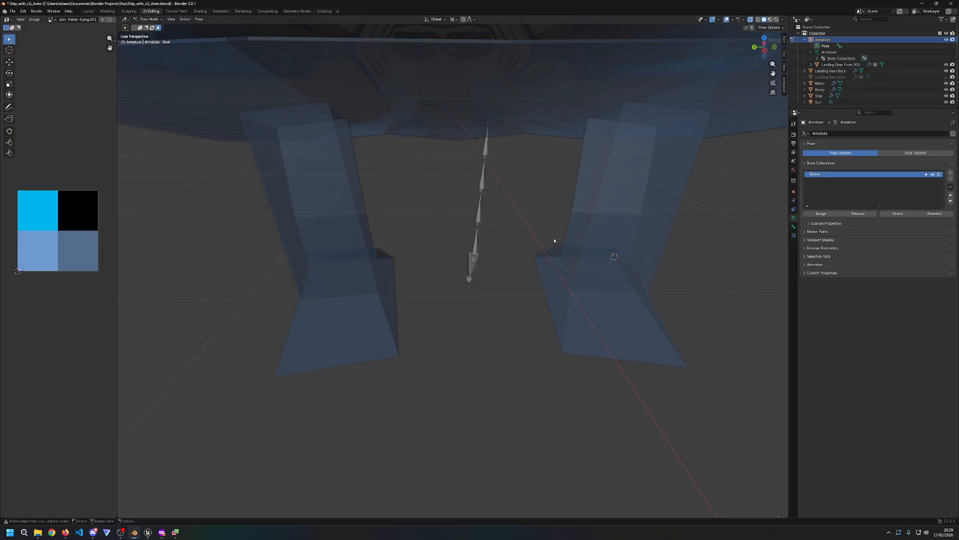
left_click(483, 143)
key("s")
key("z")
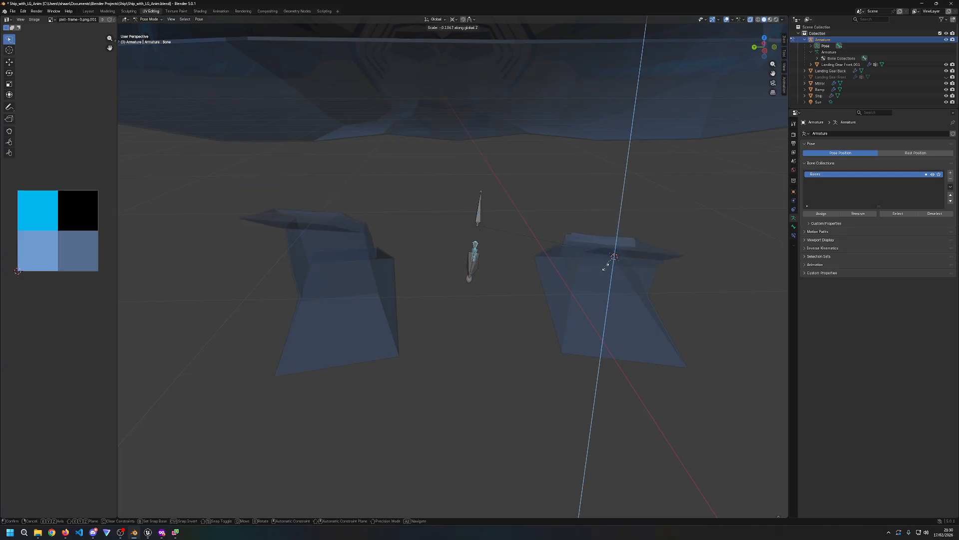
left_click(610, 263)
middle_click_drag(610, 263, 621, 288)
key("ctrl+z")
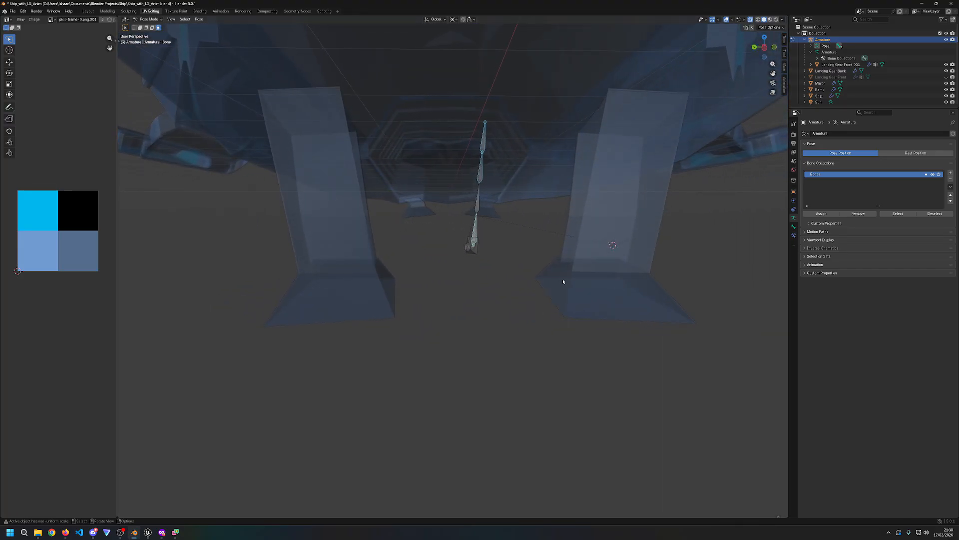
Step: Select the bones in Edit Mode and try rotating them about global Y, X and Z around the 3D cursor
left_click_drag(526, 279, 445, 96)
key("Tab")
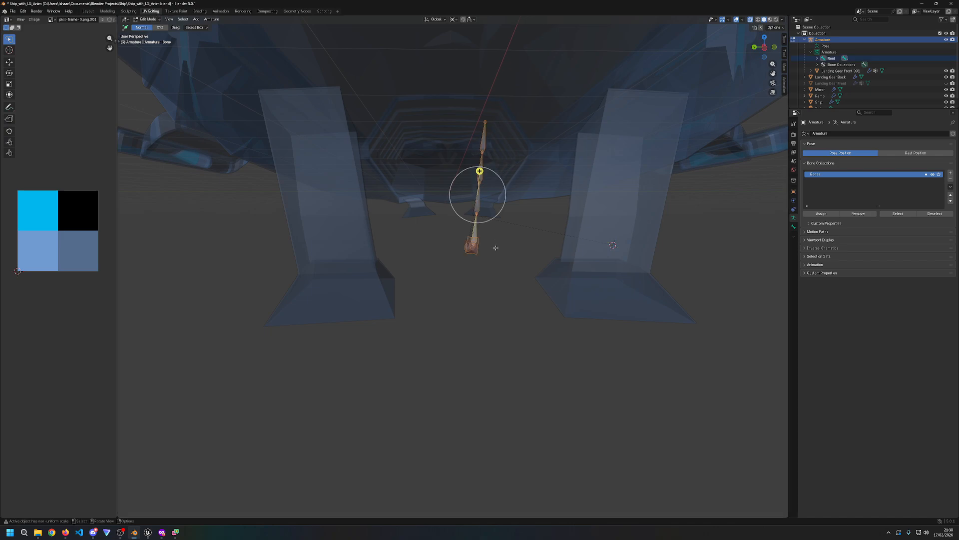
key("r")
key("y")
key("x")
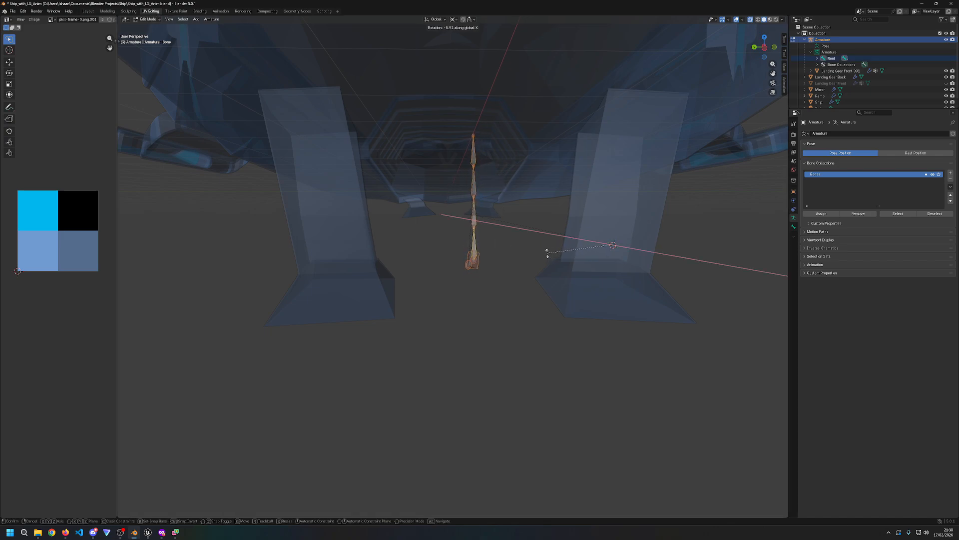
key("r")
key("z")
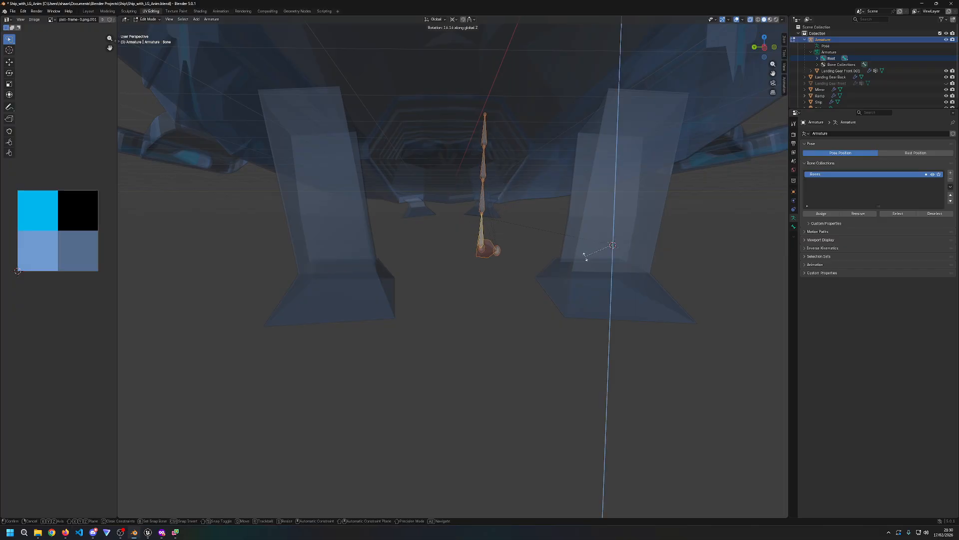
left_click(626, 236)
Step: Select the Root bone's joint at the base of the leg chain and snap the 3D cursor to it
middle_click_drag(625, 236, 479, 254)
left_click(477, 252)
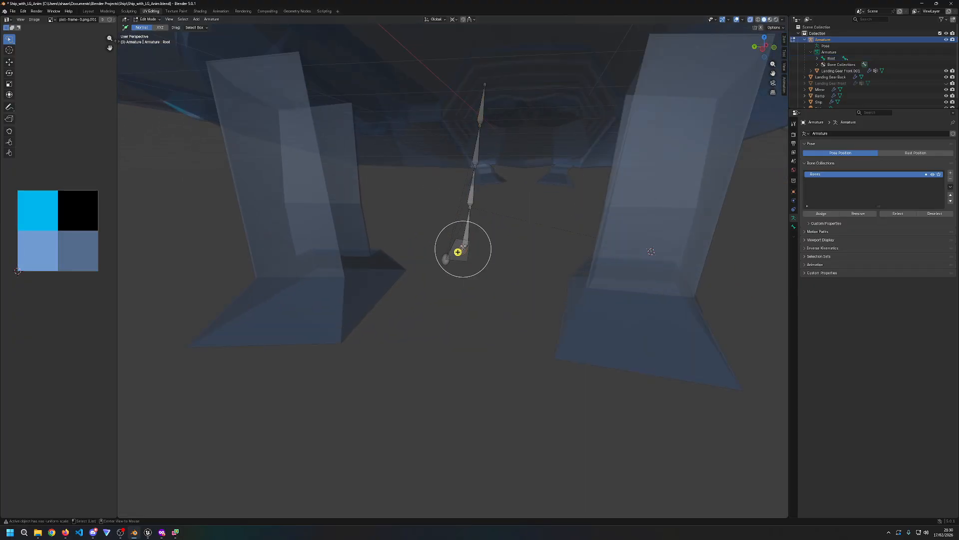
left_click(466, 246, "shift")
key("shift+s")
left_click(465, 207)
middle_click_drag(520, 288, 501, 291)
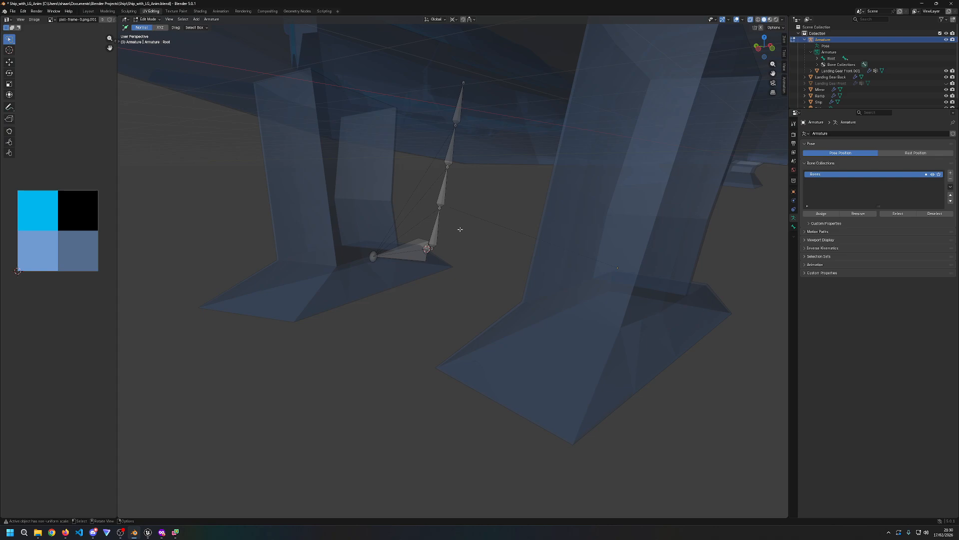
Step: Set the armature's origin to the 3D cursor at the base of the leg chain in Object Mode
mouse_move(464, 236)
middle_mouse_down()
mouse_move(443, 232)
mouse_move(471, 227)
mouse_move(458, 239)
middle_mouse_up()
left_click(452, 232)
key("a")
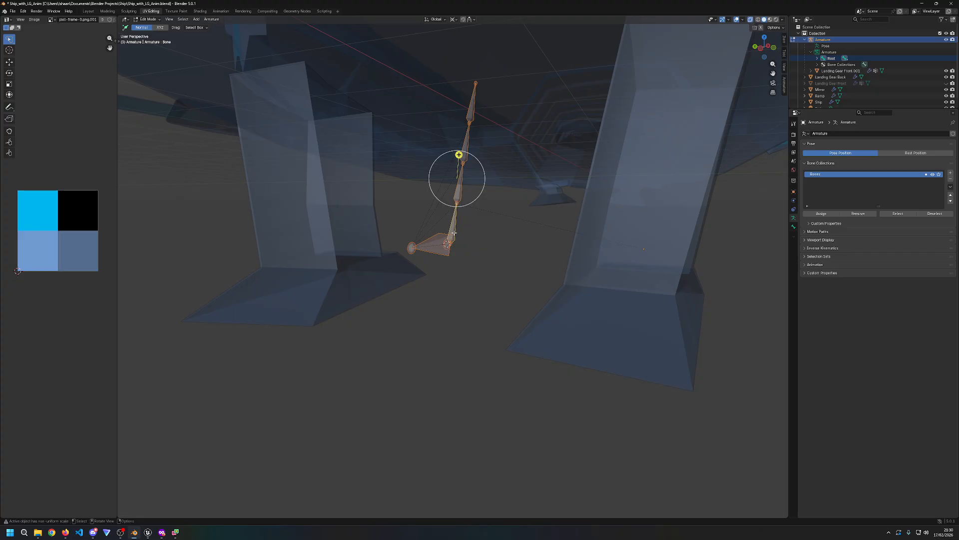
right_click(454, 232)
mouse_move(455, 234)
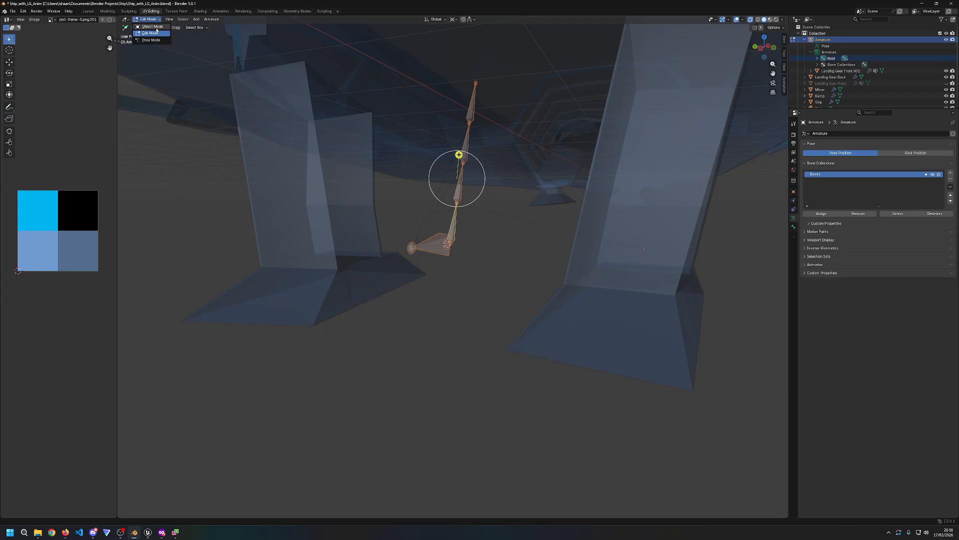
key("Tab")
left_click(220, 20)
mouse_move(245, 32)
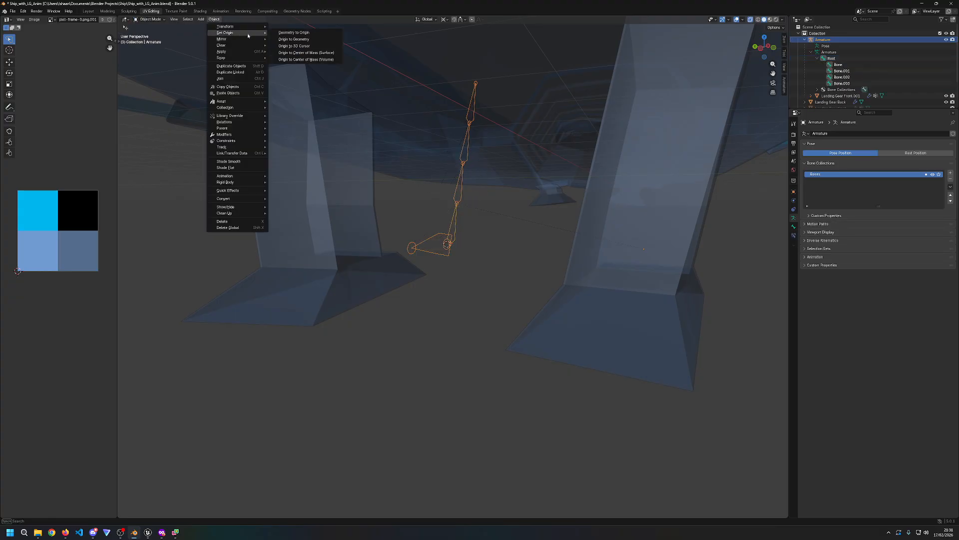
left_click(311, 47)
Step: Switch to Pose Mode and try flattening the leg chain bones along global Z
left_click(448, 196)
key("a")
key("alt+a")
left_click(472, 124)
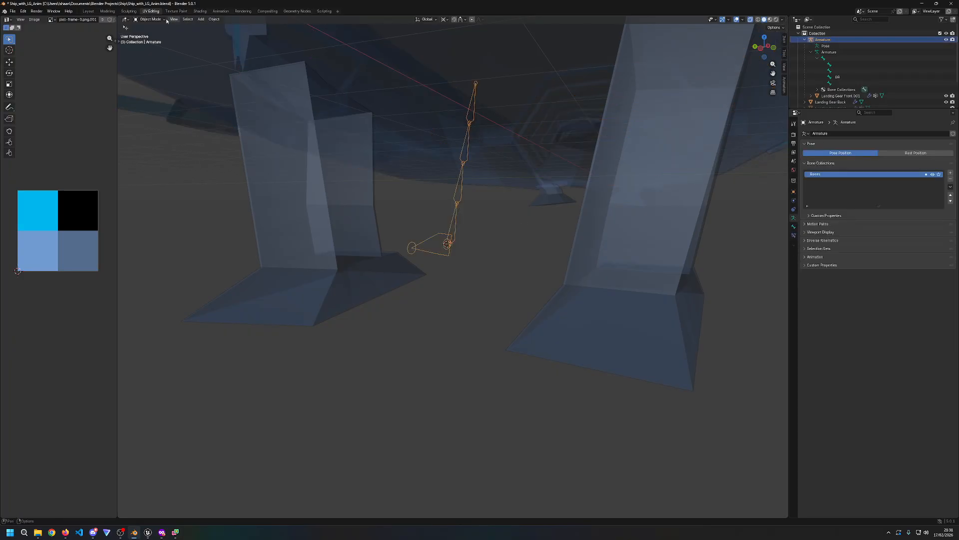
left_click(149, 19)
left_click(149, 40)
left_click_drag(418, 99, 525, 230)
key("s")
key("z")
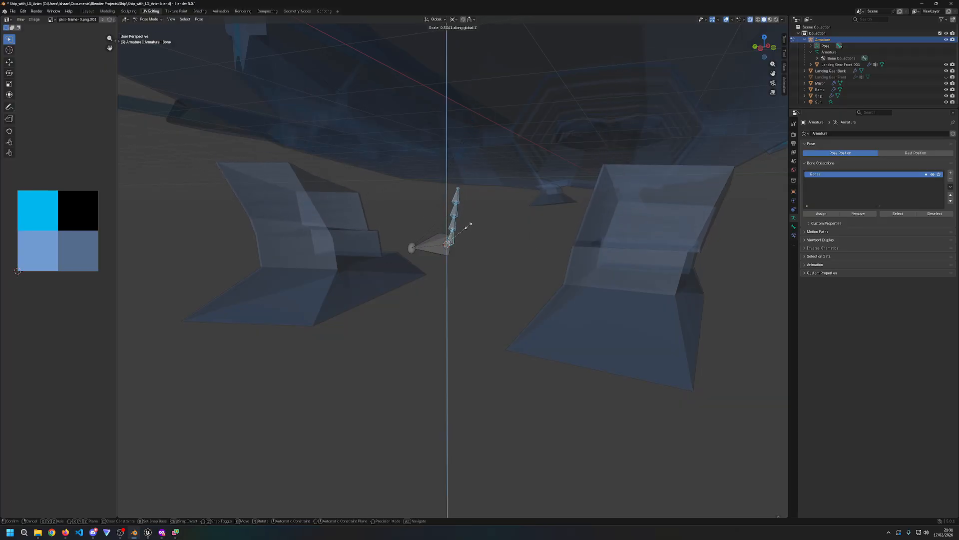
left_click(460, 234)
mouse_move(460, 235)
middle_mouse_down()
mouse_move(486, 255)
mouse_move(450, 266)
mouse_move(417, 262)
mouse_move(428, 254)
mouse_move(368, 259)
mouse_move(557, 258)
mouse_move(537, 256)
middle_mouse_up()
key("z")
left_click(574, 257)
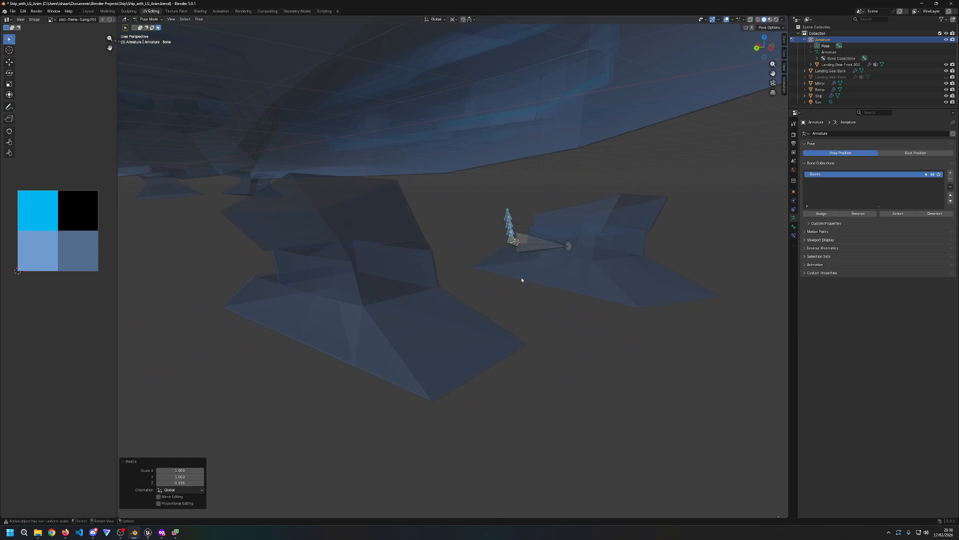
Step: Undo the bone scaling, the armature's origin change and the earlier move of the bones between the legs
key("alt+a")
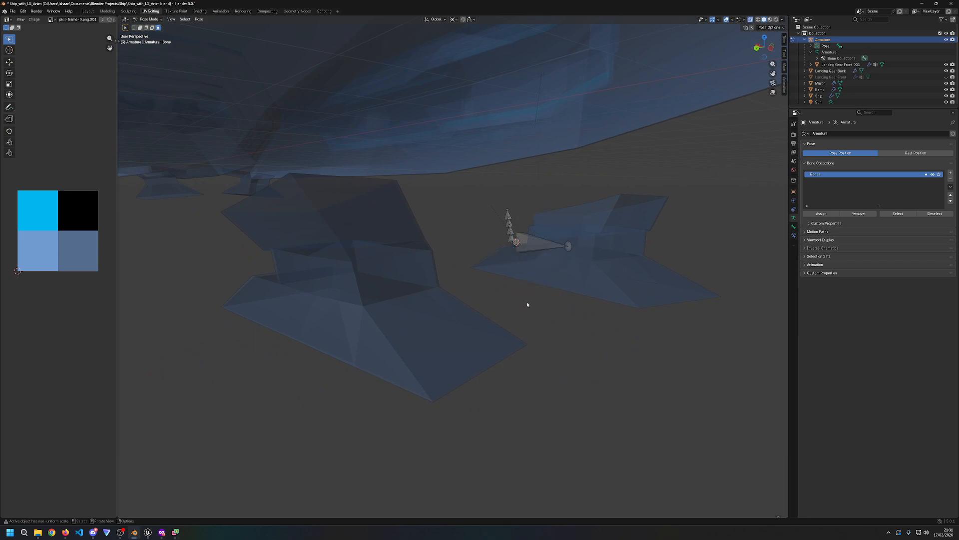
key("Tab")
key("alt+z")
mouse_move(593, 273)
middle_mouse_down()
mouse_move(491, 276)
mouse_move(481, 240)
middle_mouse_up()
left_click_drag(491, 254, 419, 90)
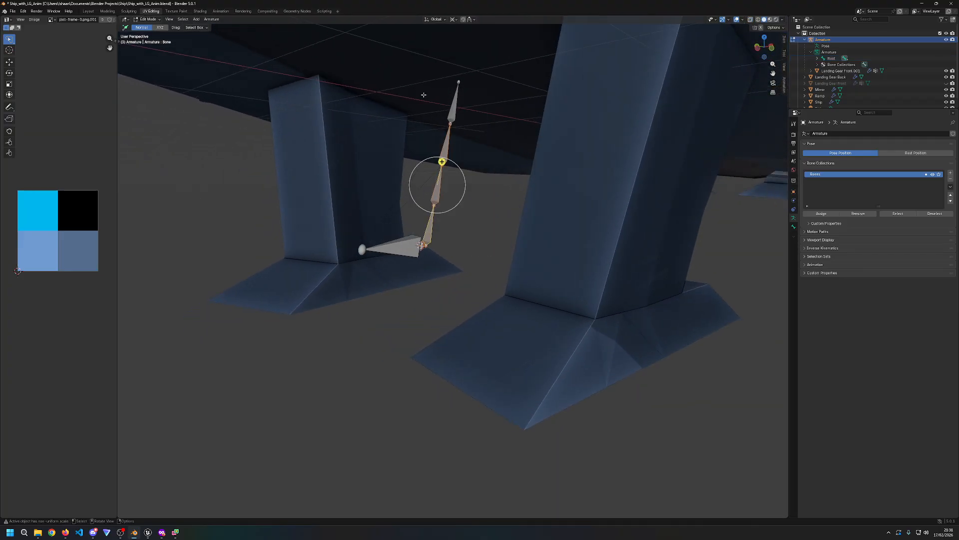
key("Tab")
middle_click_drag(500, 229, 476, 248)
key("Tab")
key("Tab")
key("ctrl+Tab")
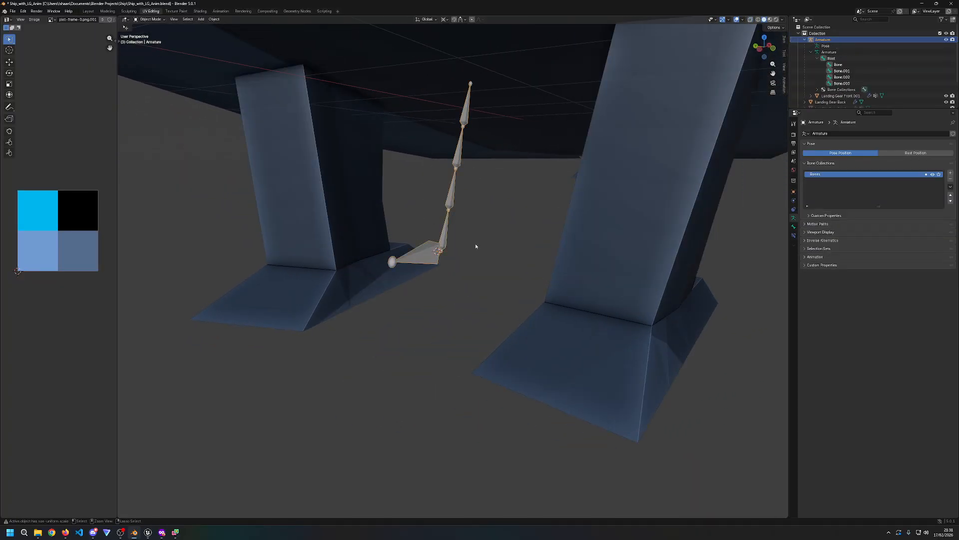
key("Tab")
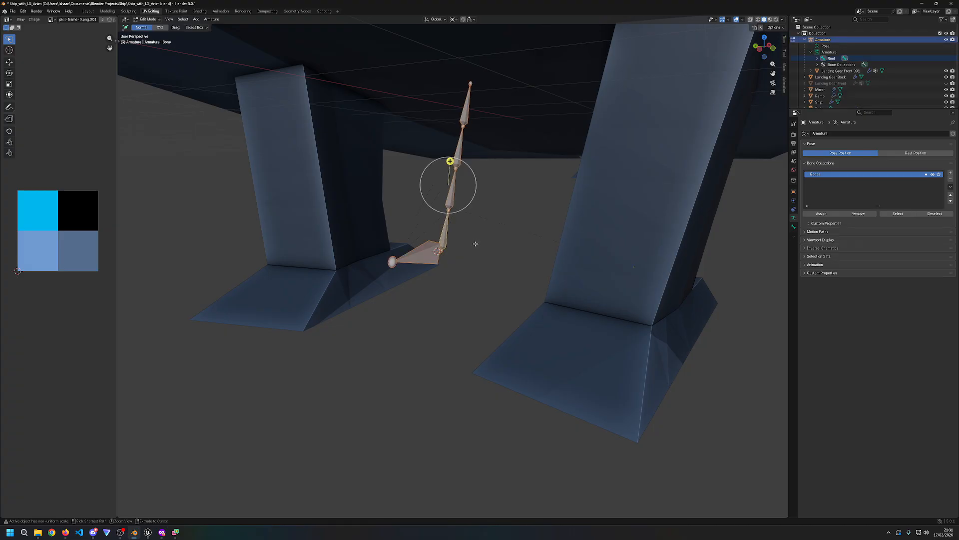
key("ctrl+Tab")
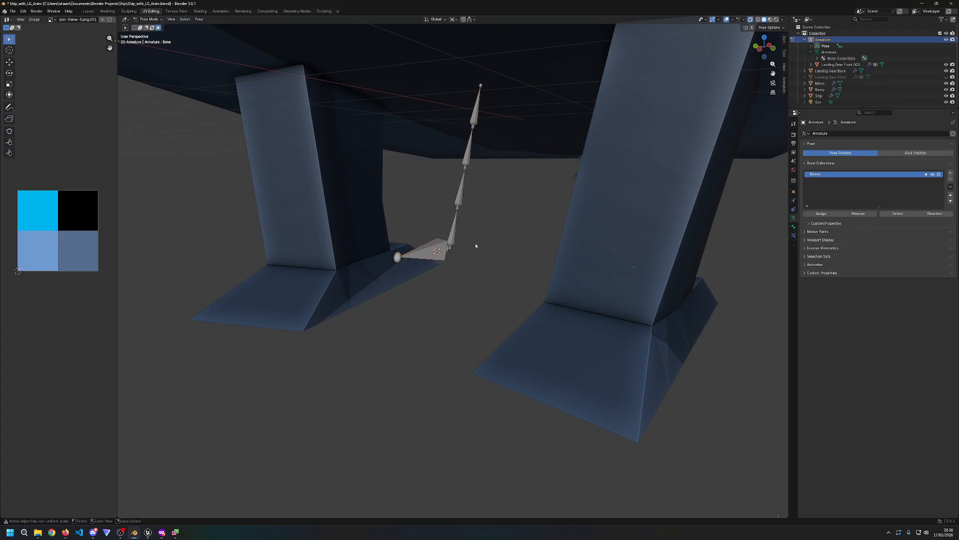
key("Tab")
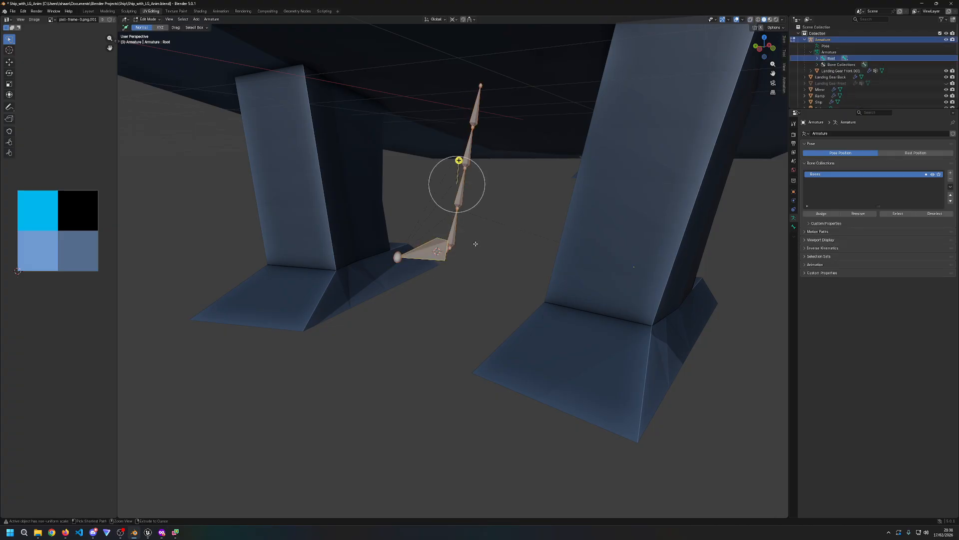
mouse_move(477, 255)
middle_mouse_down()
mouse_move(428, 252)
mouse_move(447, 255)
middle_mouse_up()
key("shift+z")
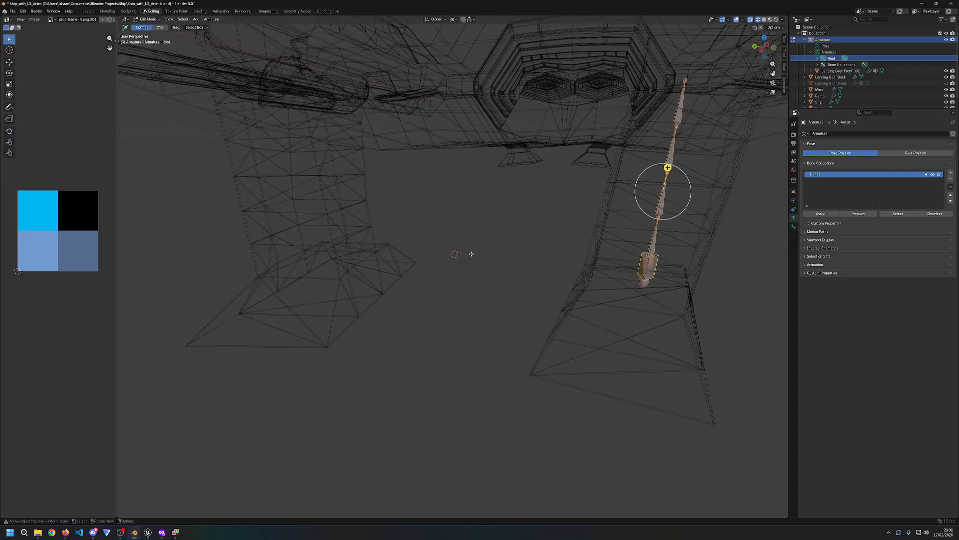
Step: Deselect the armature's bones and return the viewport from wireframe to solid shading
left_click(588, 220)
key("Tab")
key("Tab")
key("z")
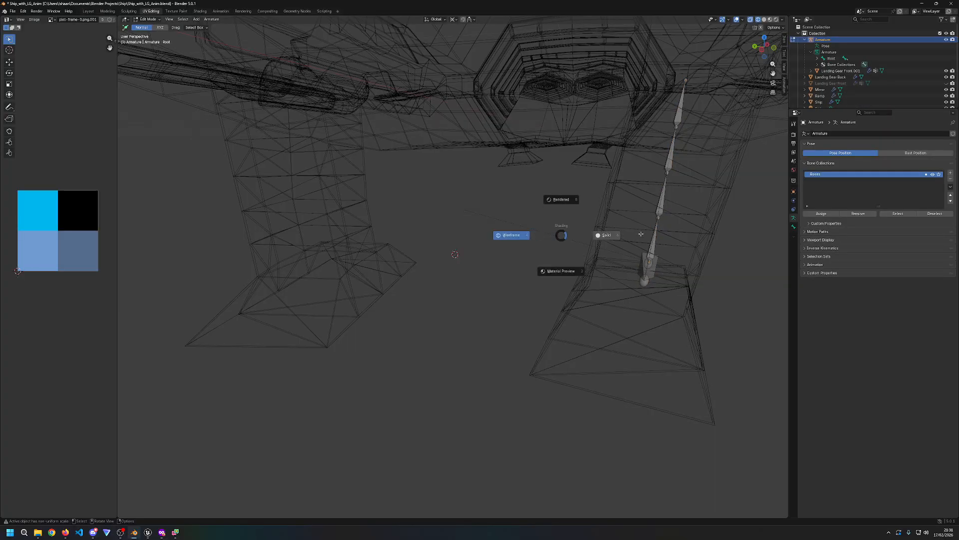
left_click(638, 234)
left_click(656, 207)
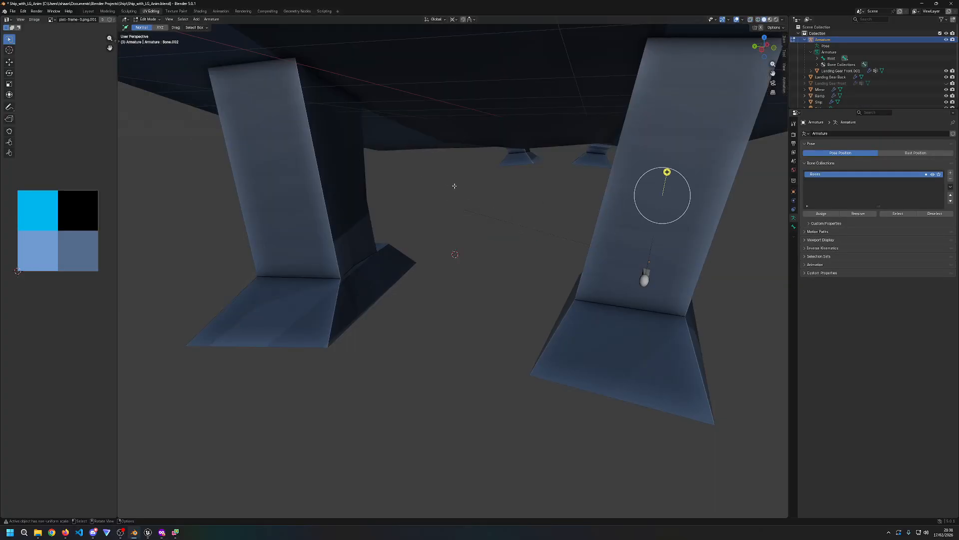
Step: Select the Landing Gear Front.001 mesh in Object Mode and snap the 3D cursor to its origin
key("Tab")
left_click(622, 169)
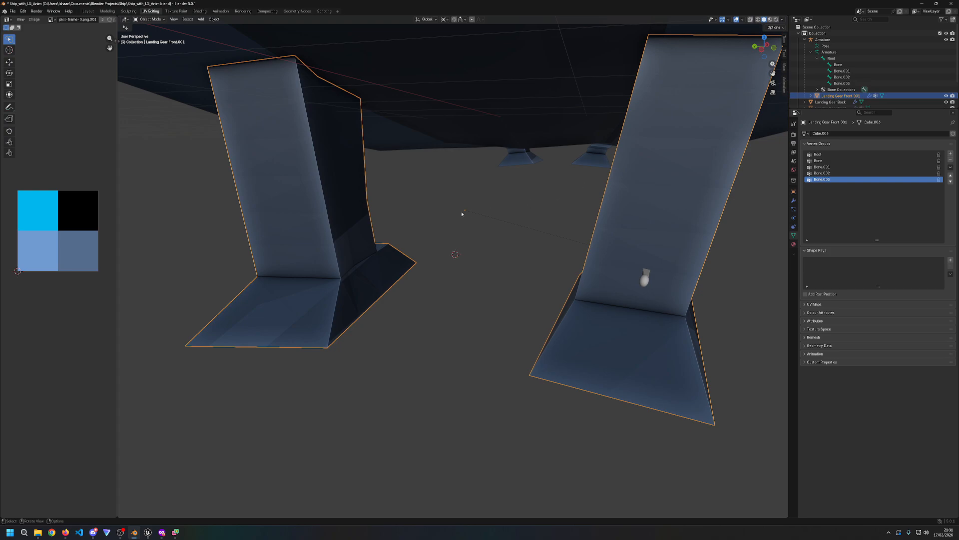
key("alt+z")
right_click(529, 207)
key("Escape")
key("alt+z")
key("shift+s")
left_click(525, 232)
middle_click_drag(488, 244, 489, 211)
Step: Select the armature and set its origin to the 3D cursor between the front legs
left_click(661, 267)
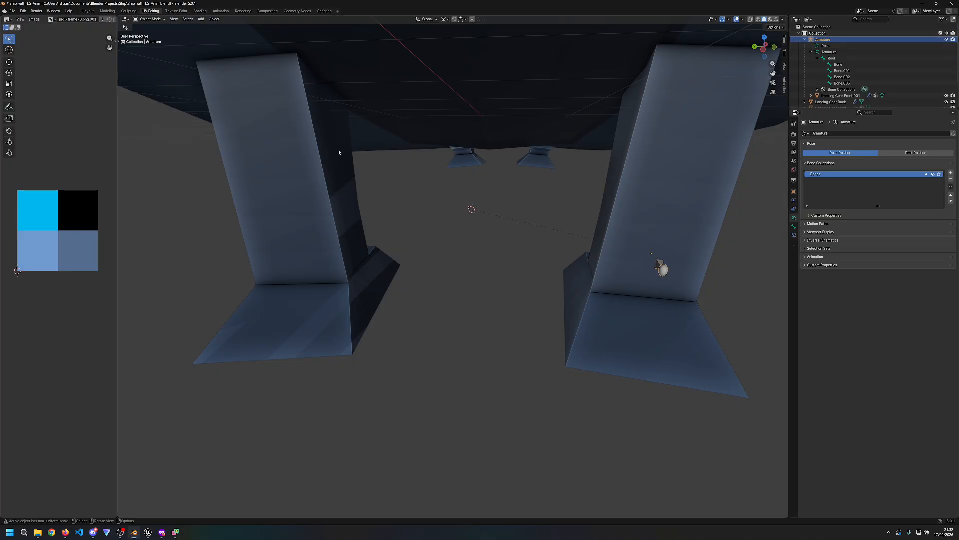
left_click(214, 19)
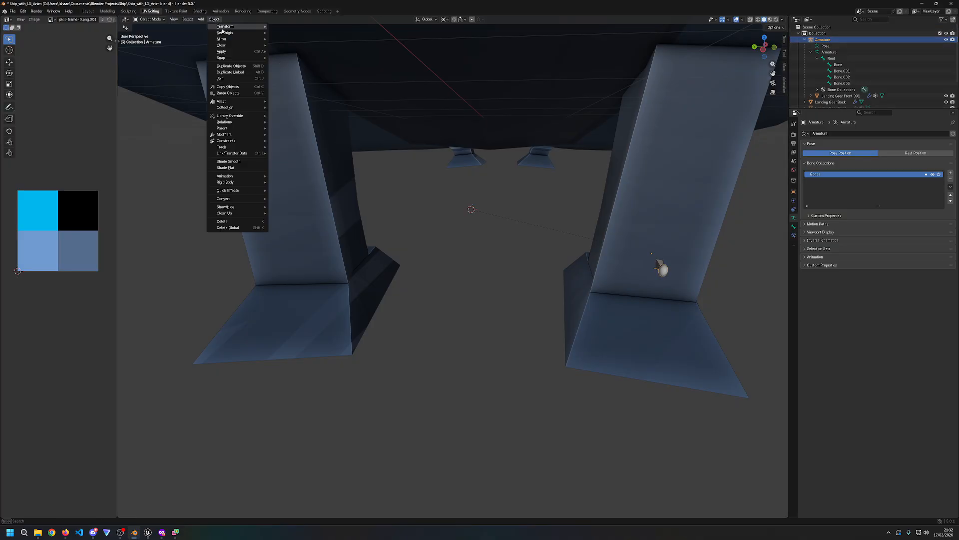
mouse_move(226, 33)
left_click(301, 46)
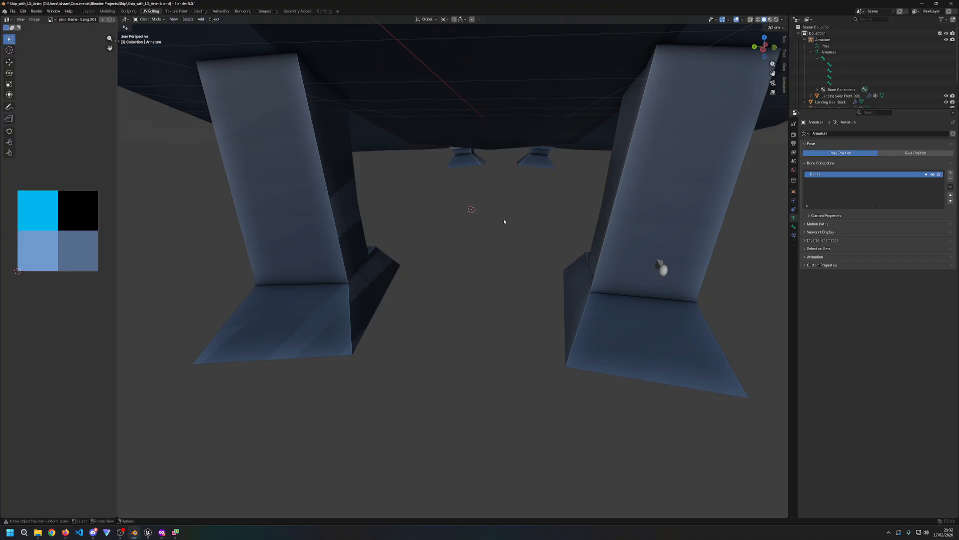
left_click(659, 264)
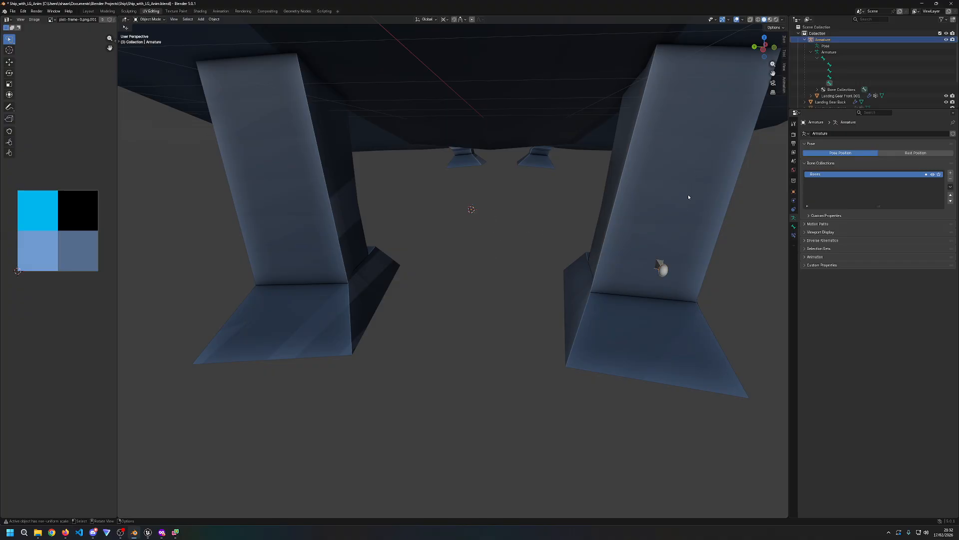
Step: Collapse the armature's hierarchy in the Outliner and display the scene in wireframe shading, staying in Object Mode
left_click(805, 39)
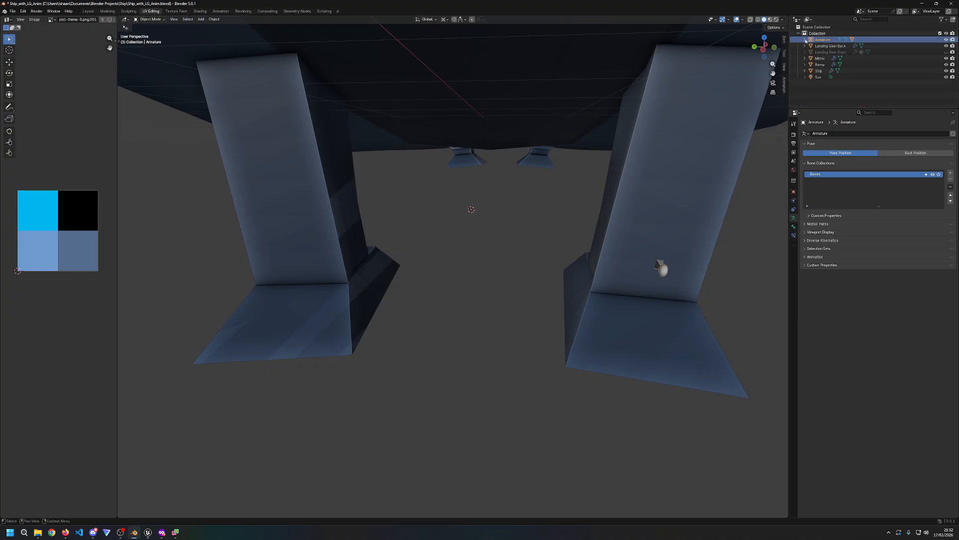
key("z")
left_click(688, 223)
key("z")
left_click(656, 223)
mouse_move(604, 225)
middle_mouse_down()
mouse_move(488, 229)
mouse_move(602, 222)
mouse_move(531, 217)
middle_mouse_up()
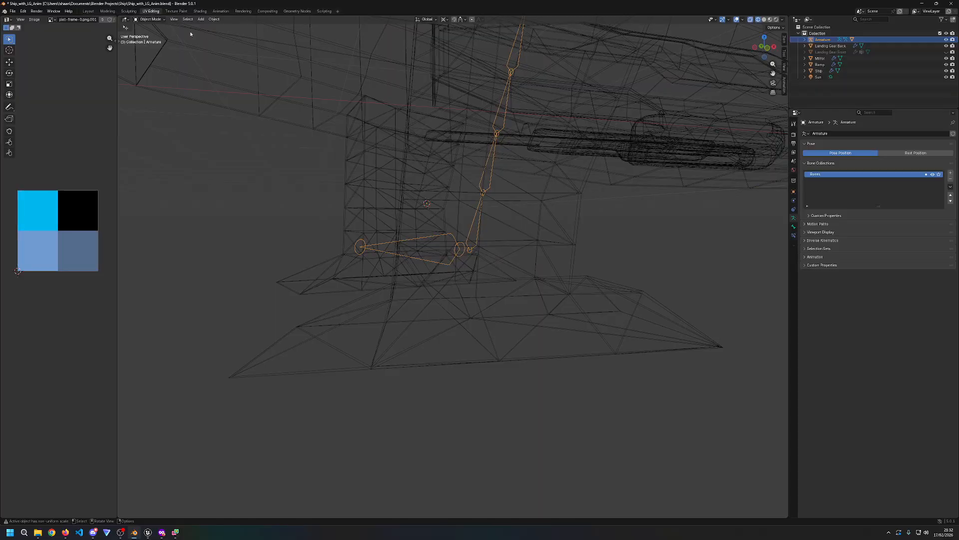
left_click(151, 20)
middle_click_drag(253, 183, 273, 188)
left_click(162, 20)
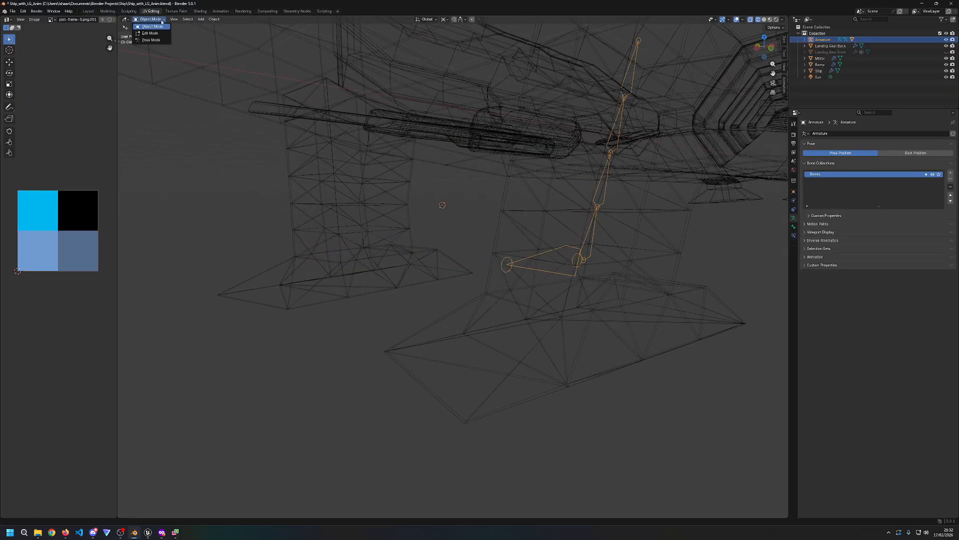
left_click(162, 27)
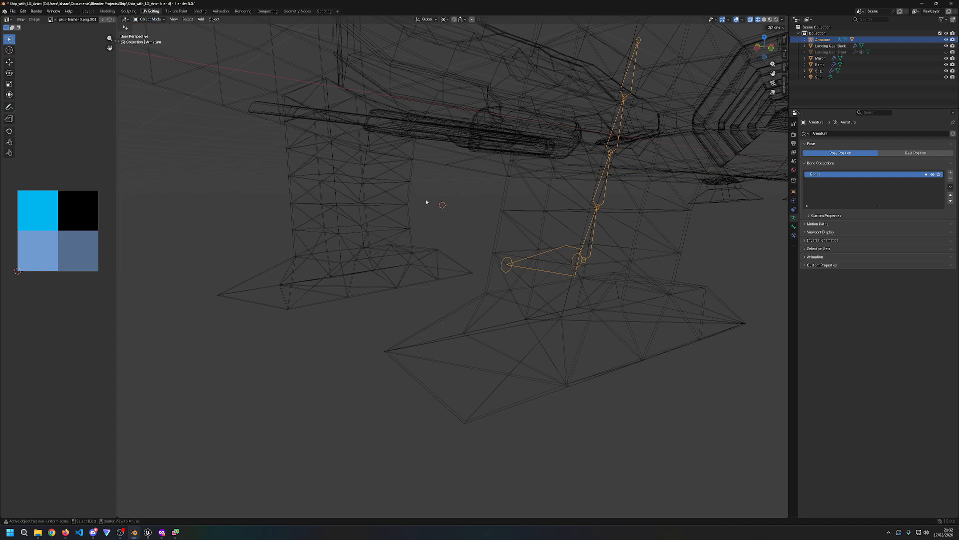
Step: Try snapping the armature object to the 3D cursor between the legs
key("alt+s")
key("ctrl+z")
key("shift+s")
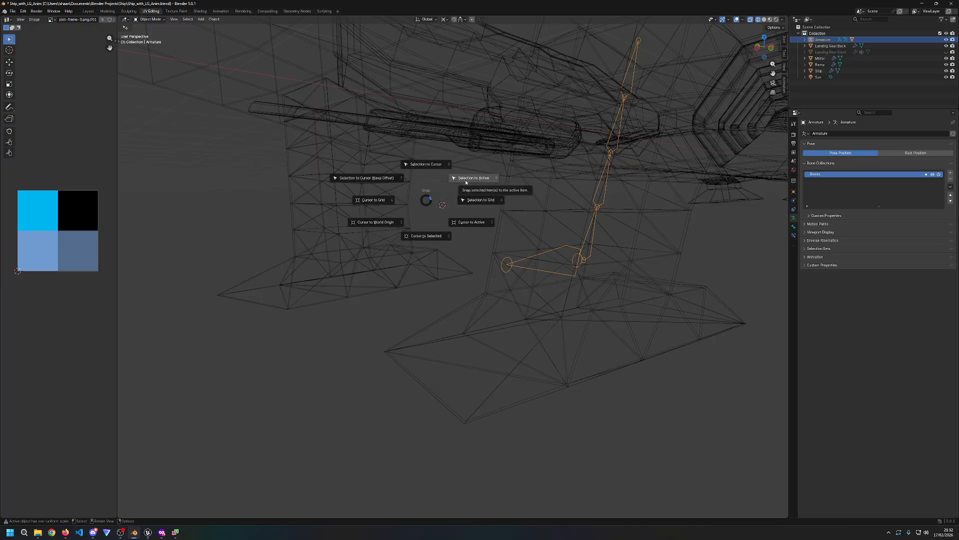
left_click(431, 164)
left_click(440, 232)
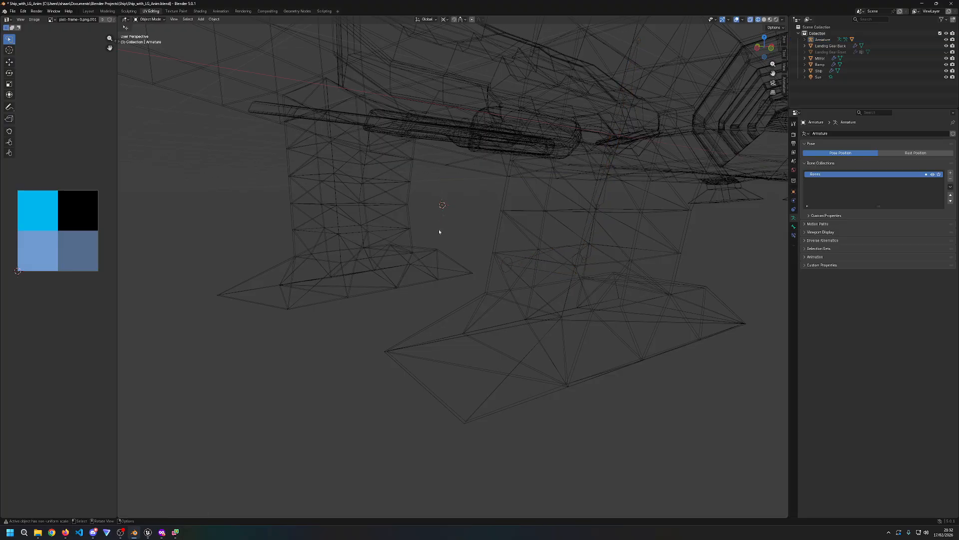
Step: Reselect the armature, retry snapping it to the 3D cursor without offset, and try the Rotation option
key("a")
key("alt+a")
left_click(826, 41)
key("shift+s")
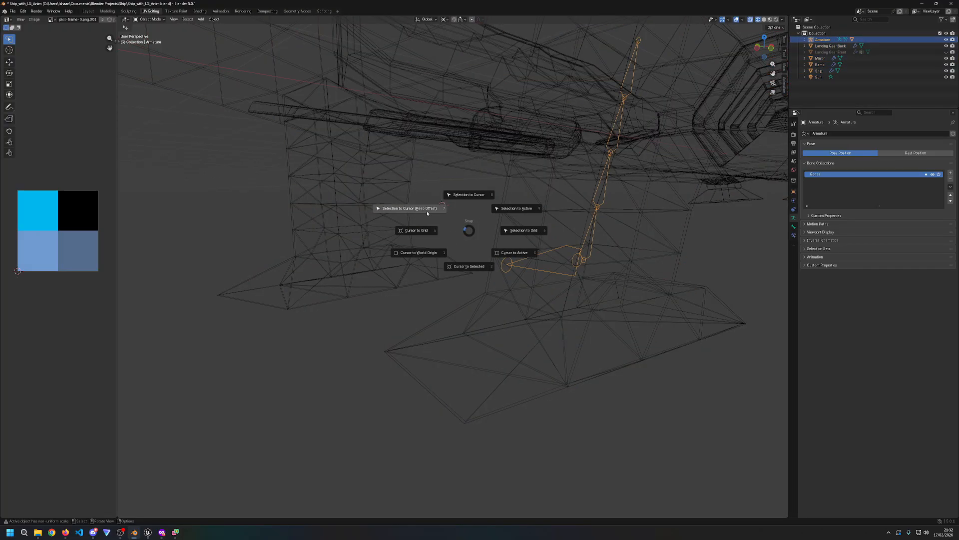
left_click(465, 199)
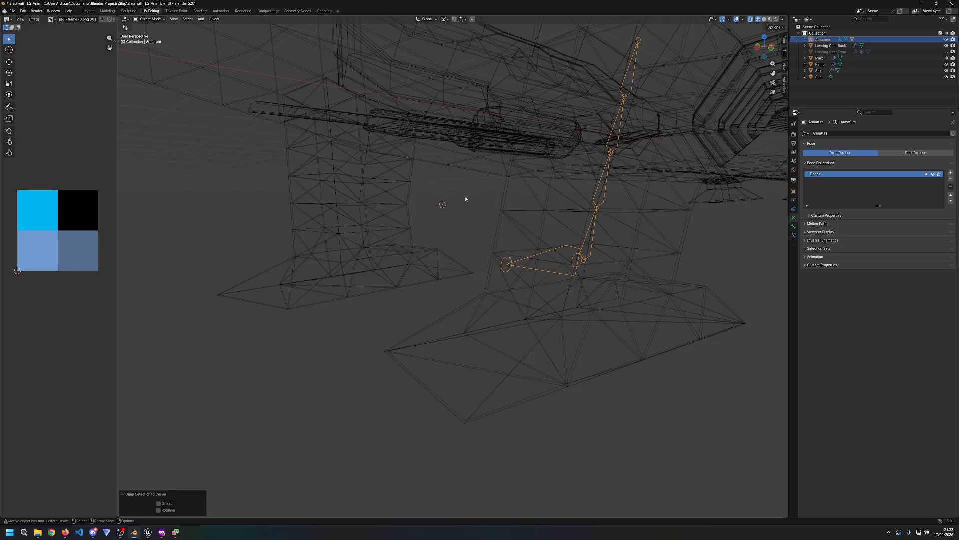
left_click(165, 513)
middle_click_drag(235, 400, 308, 395)
left_click(166, 510)
Step: Snap all the armature's bones to the 3D cursor in Edit Mode with Offset enabled, and return to Object Mode
key("Tab")
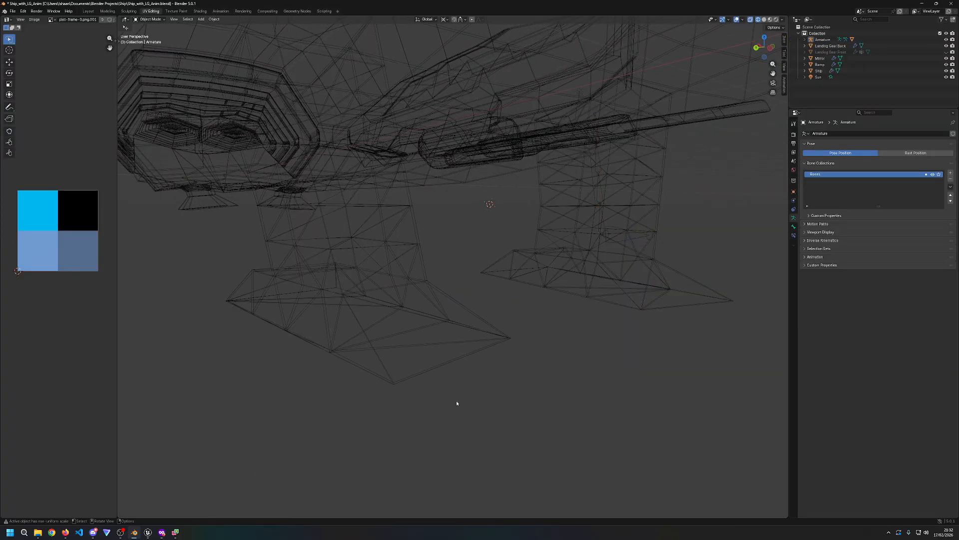
middle_click_drag(621, 340, 582, 343)
key("a")
key("shift+s")
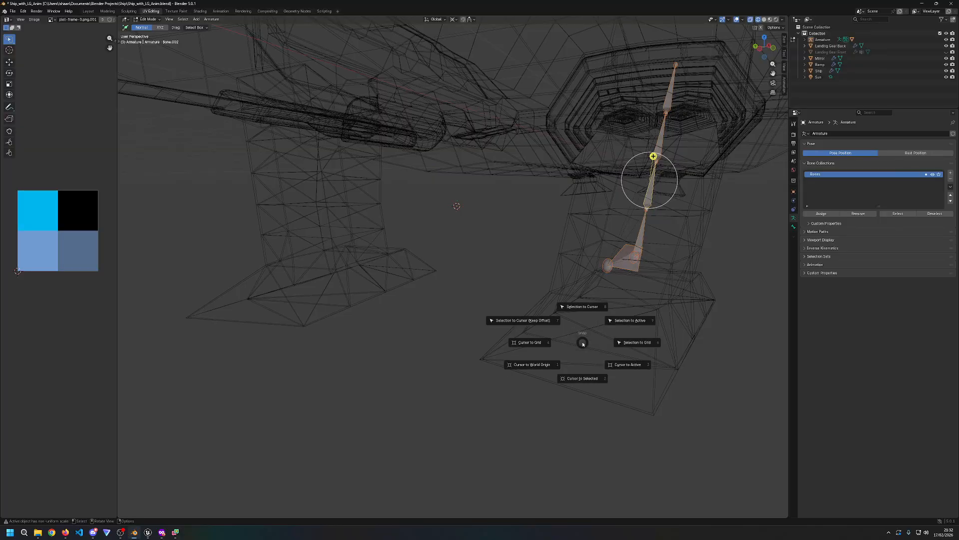
left_click(586, 307)
middle_click_drag(587, 307, 514, 327)
left_click(158, 503)
middle_click_drag(489, 436, 359, 401)
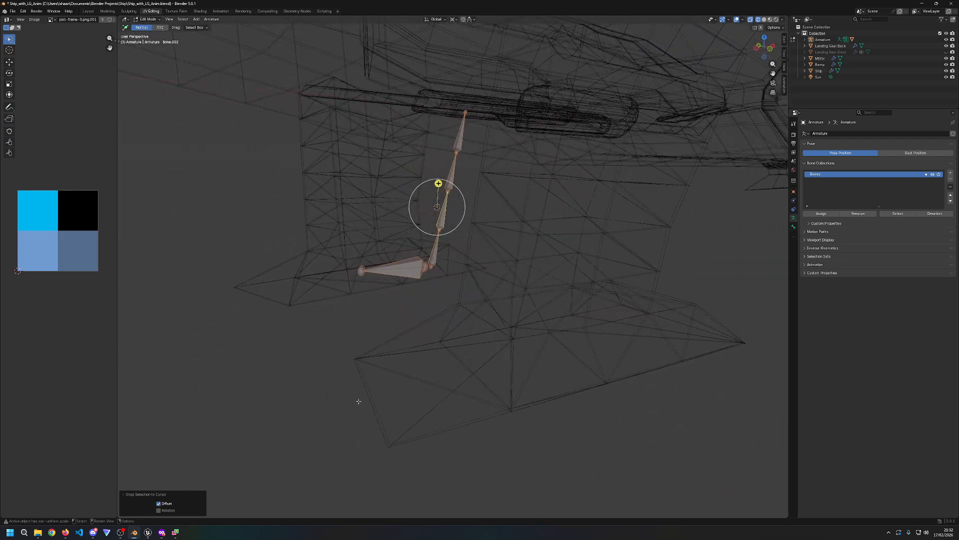
left_click(318, 363)
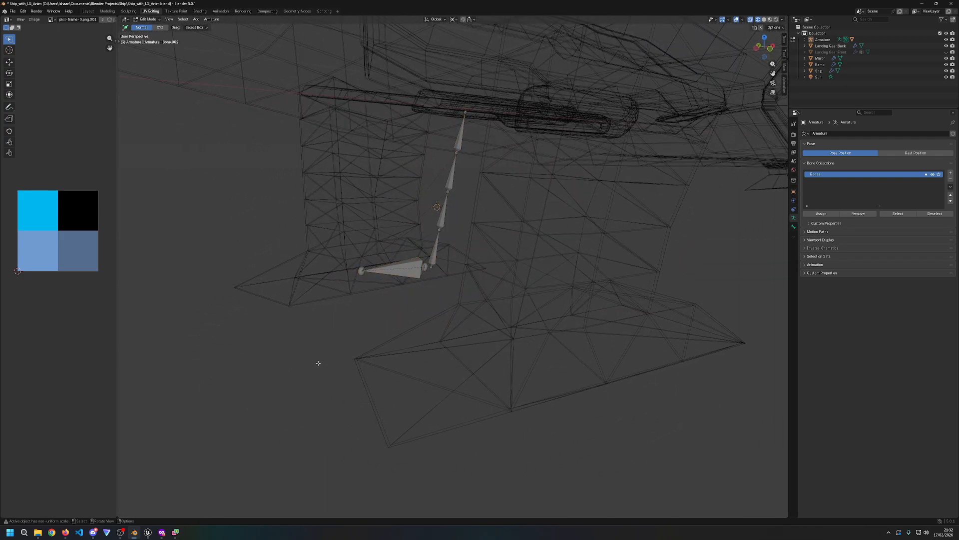
key("Tab")
Step: View the landing gear from the top in wireframe shading and select the armature between the legs
middle_click_drag(318, 362, 240, 416)
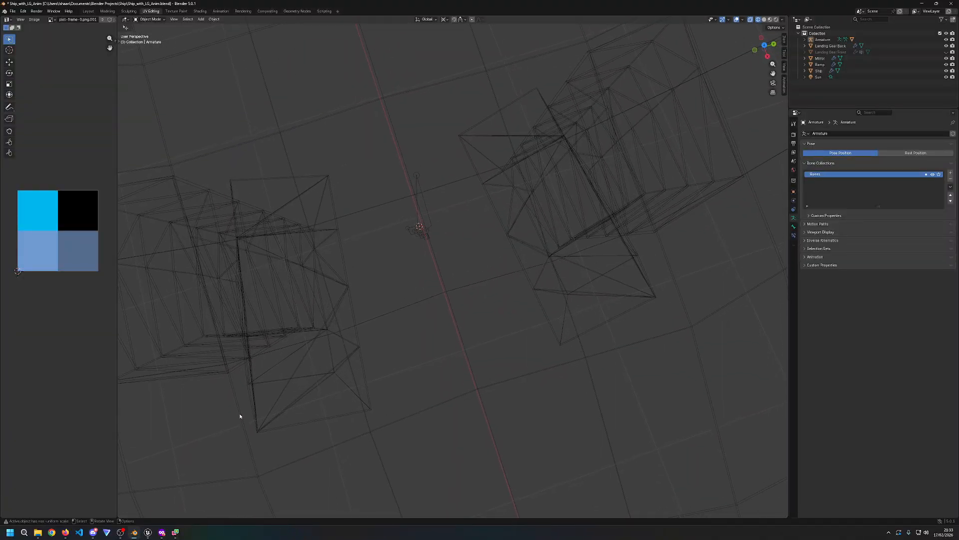
key("KP_1")
key("KP_7")
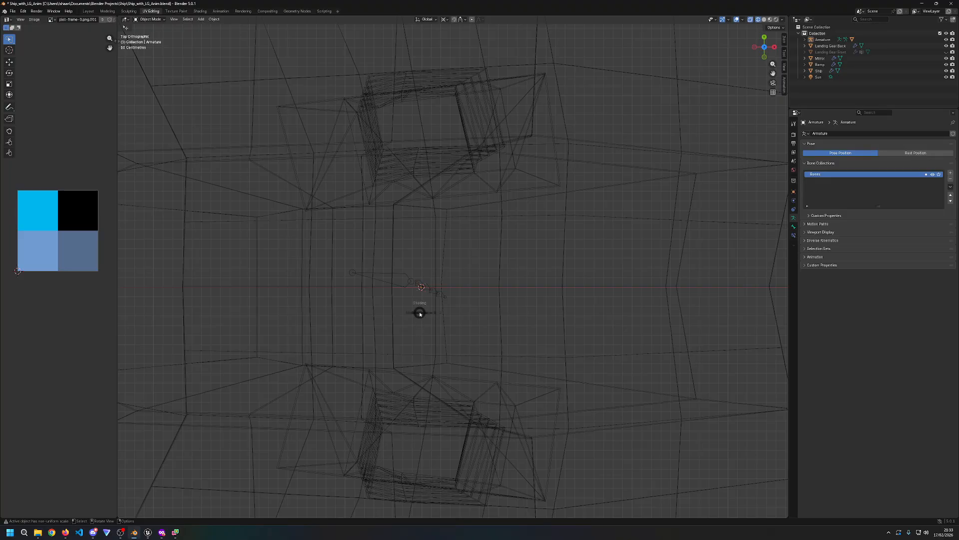
key("z")
left_click(470, 314)
key("z")
left_click(450, 309)
left_click(822, 39)
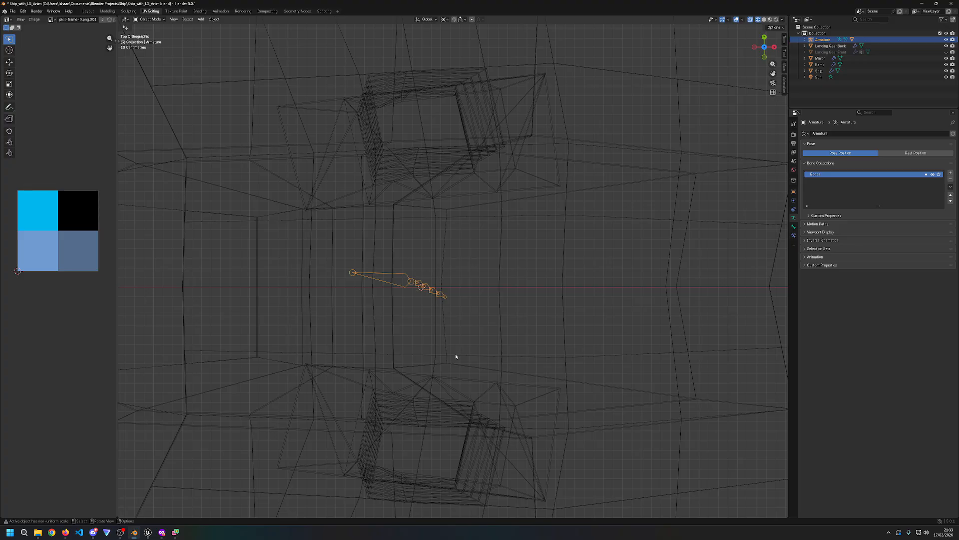
Step: Try setting the armature object's X rotation to 0 in its transform values, and undo it
left_click(785, 83)
left_click(785, 68)
left_click(784, 51)
left_click(784, 40)
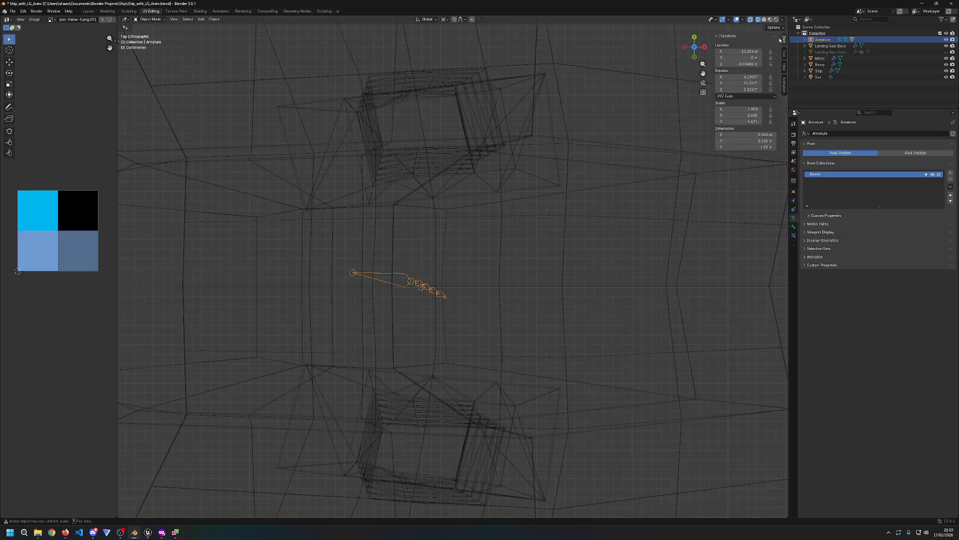
left_click(749, 76)
type("0")
key("Return")
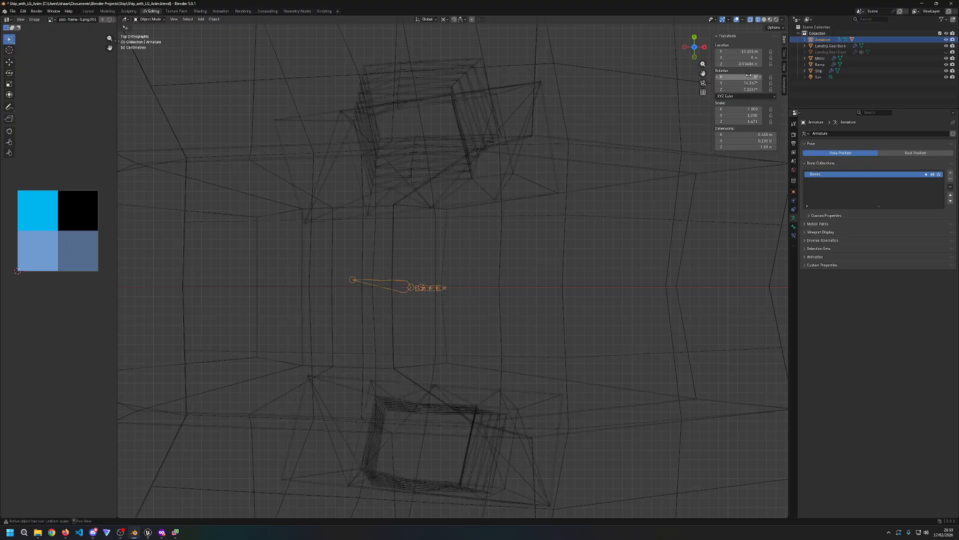
key("ctrl+z")
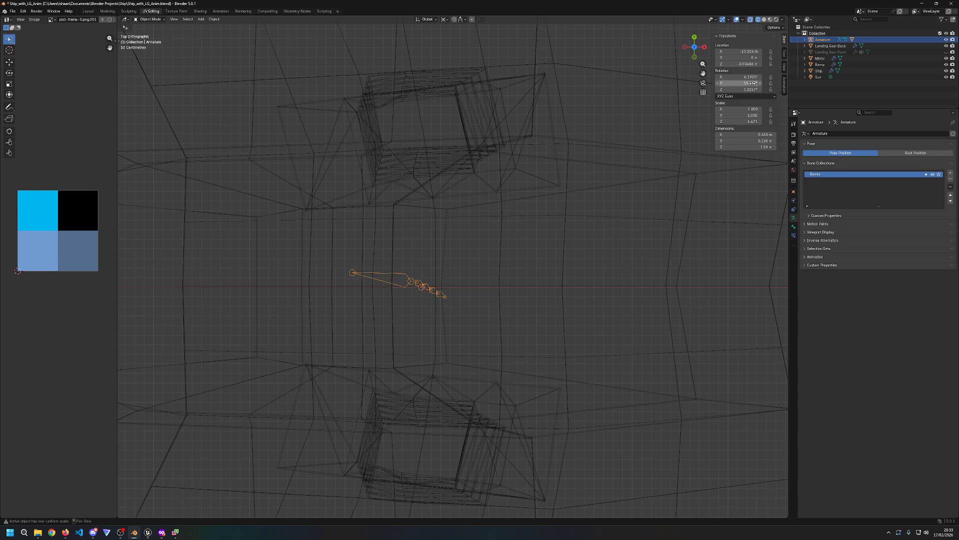
Step: Enter Edit Mode with all bones selected, try shifting the active bone's head X position, and undo the shift
left_click(150, 19)
left_click(150, 32)
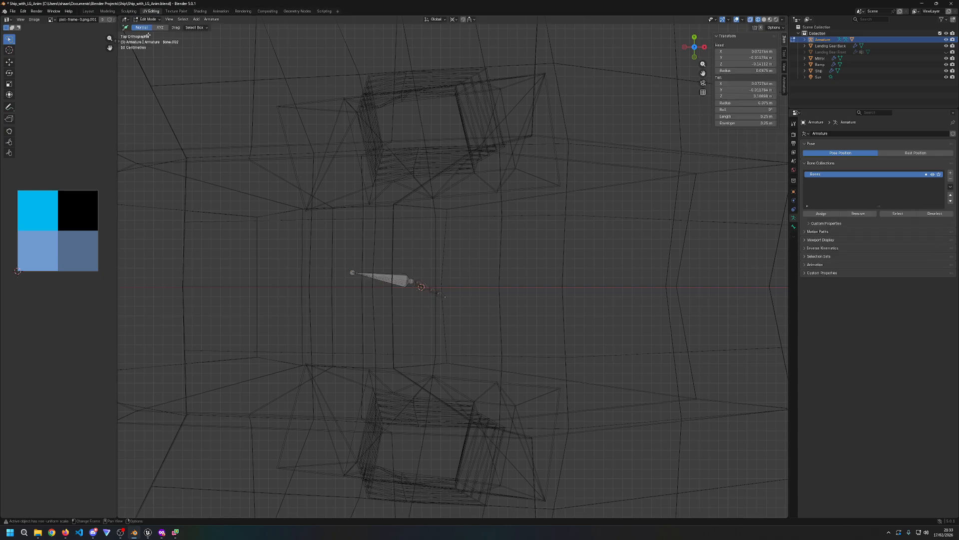
key("c")
left_click(421, 287)
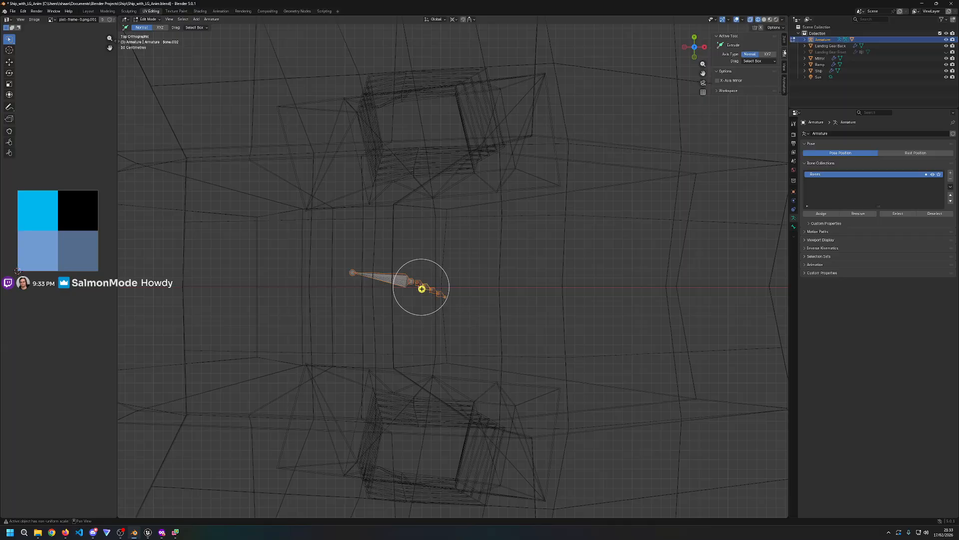
left_click_drag(747, 52, 769, 51)
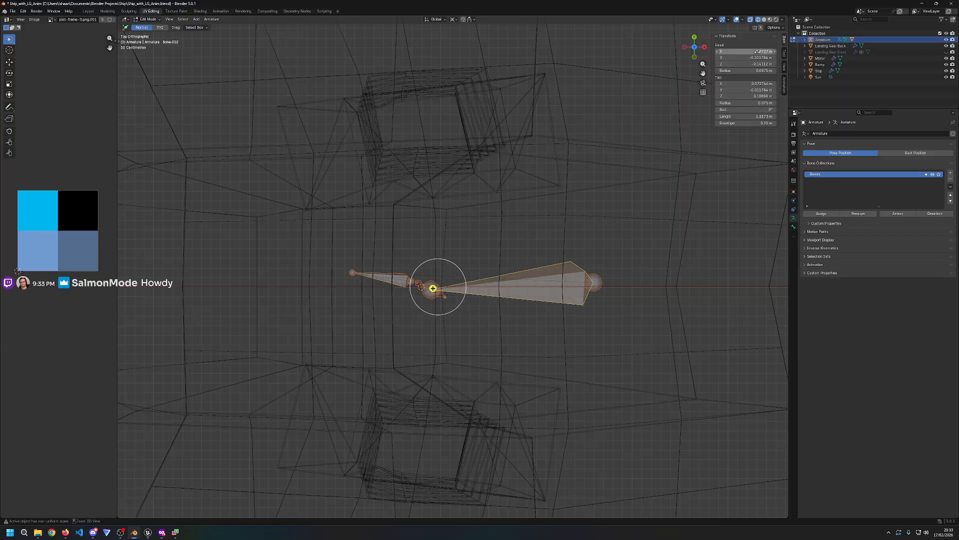
key("ctrl+z")
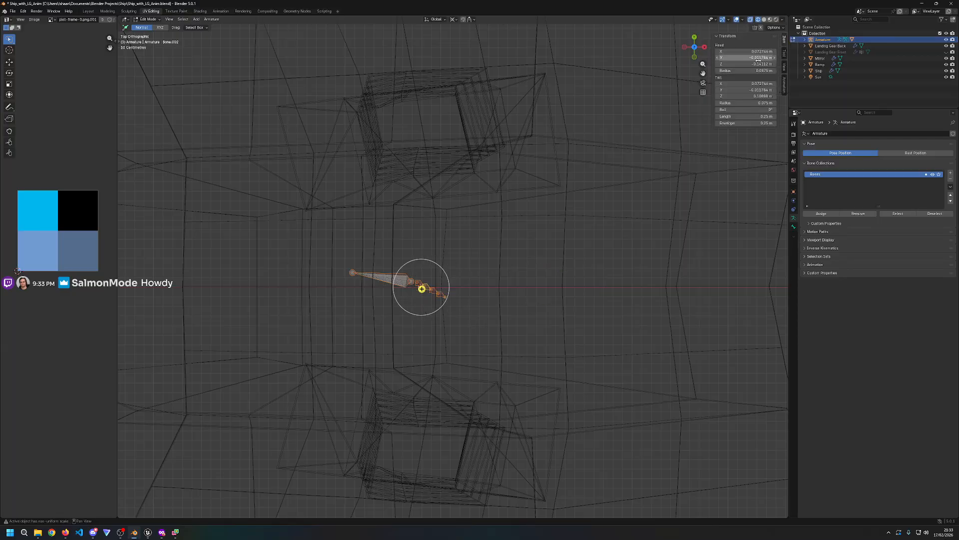
Step: Look through the sidebar's view and bone transform settings, and return to Object Mode
left_click(784, 65)
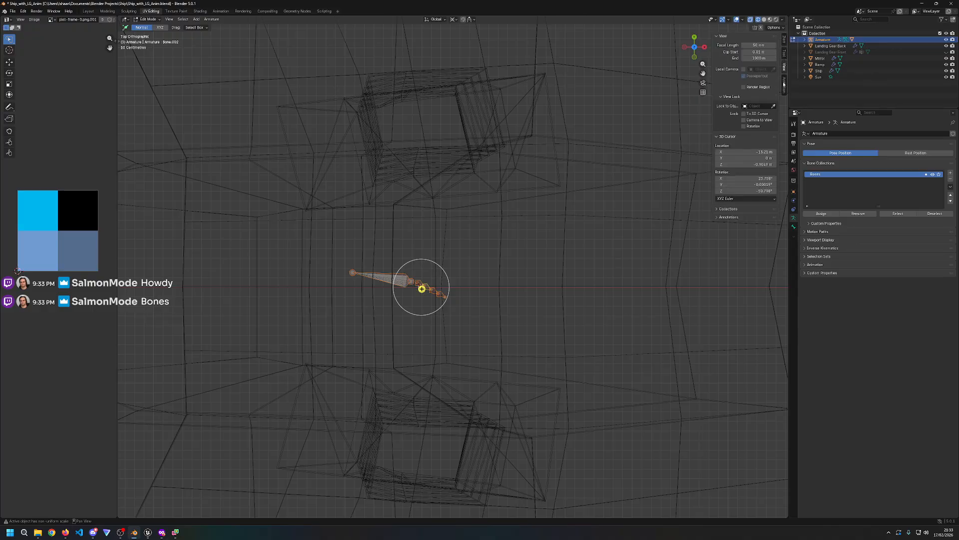
left_click(784, 53)
left_click(784, 45)
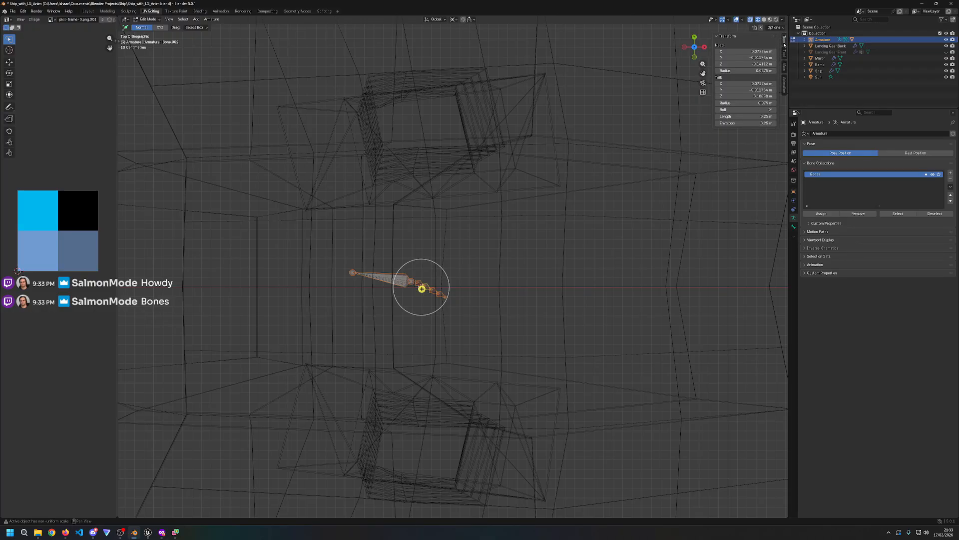
left_click(716, 39)
left_click(717, 37)
key("Tab")
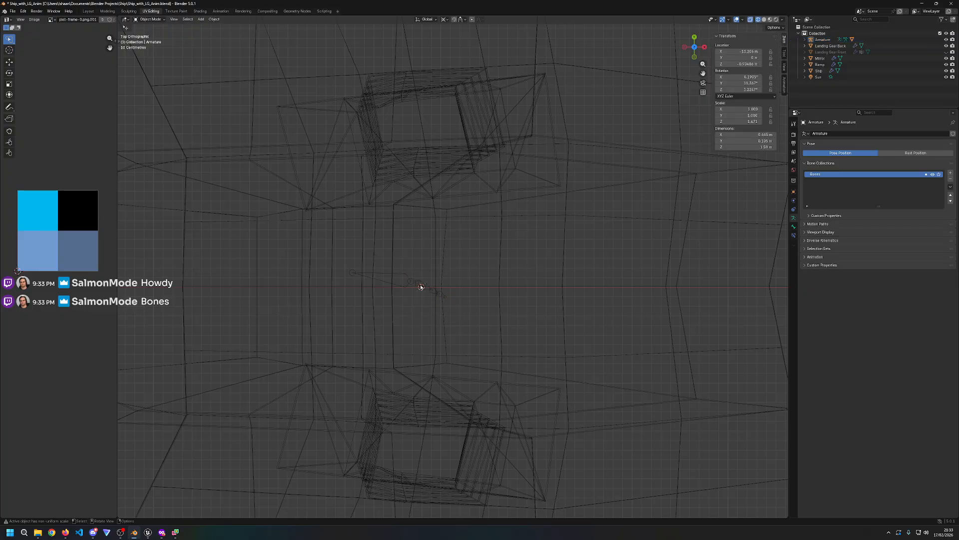
Step: Reselect the armature, enter Edit Mode, and rotate all its bones around the global Z axis
middle_click_drag(484, 297, 557, 247)
key("Escape")
left_click(446, 290)
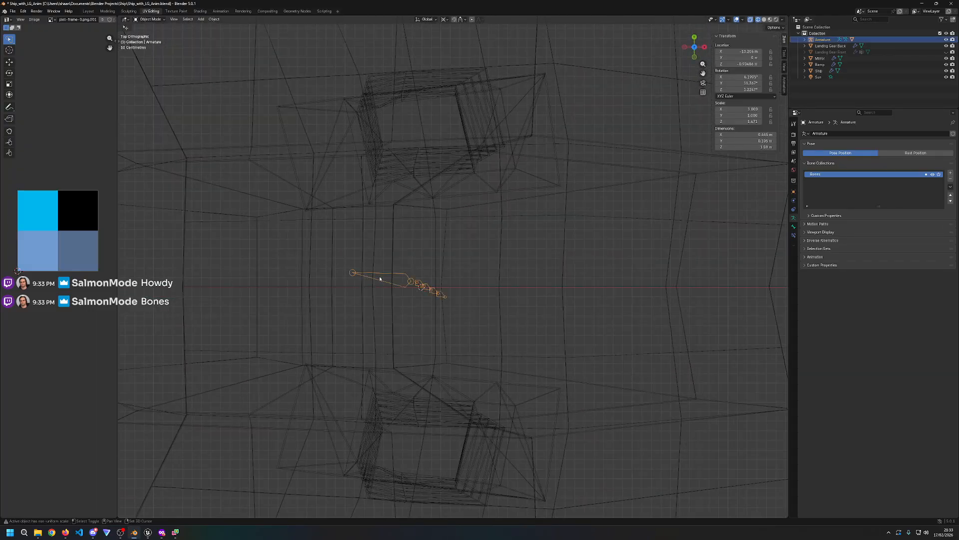
key("Tab")
key("c")
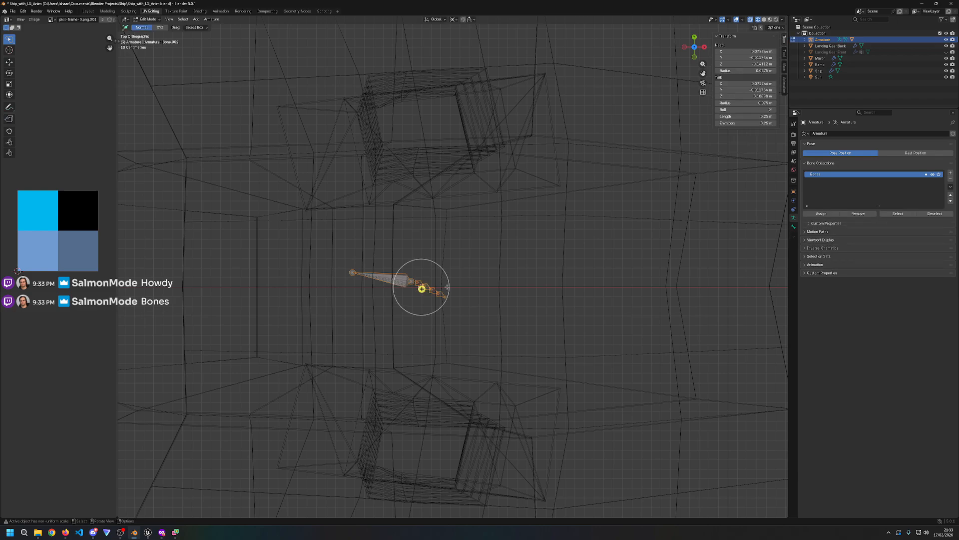
key("r")
key("x")
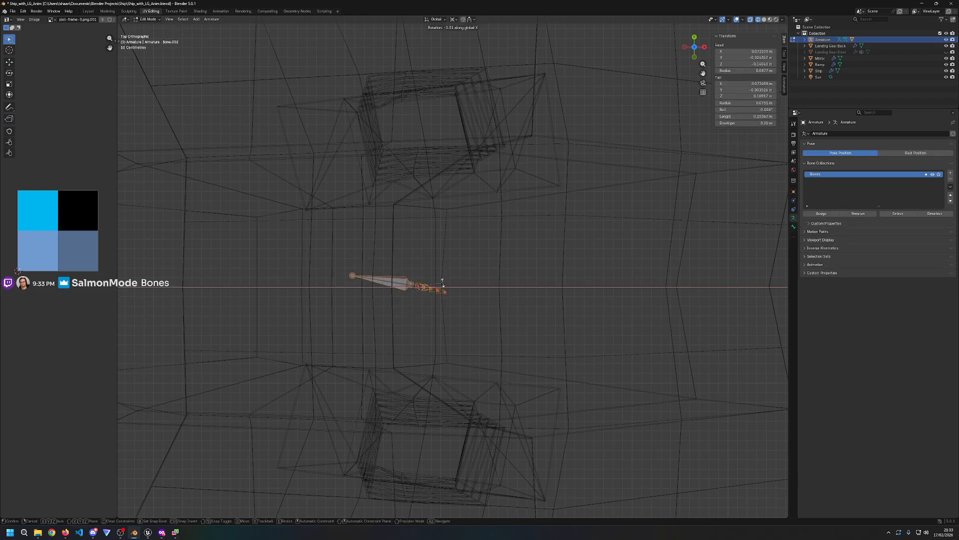
key("z")
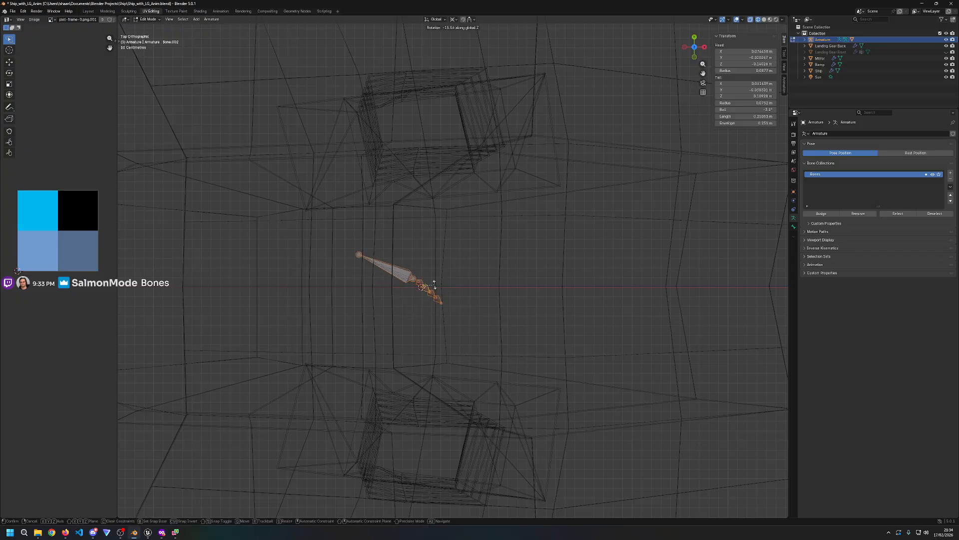
left_click(433, 275)
middle_click_drag(439, 326, 514, 294)
key("r")
key("y")
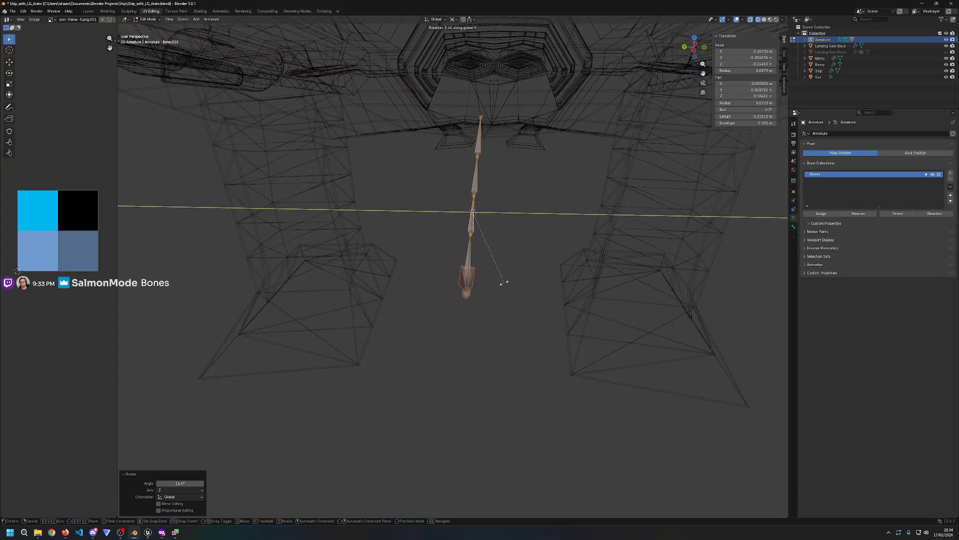
key("z")
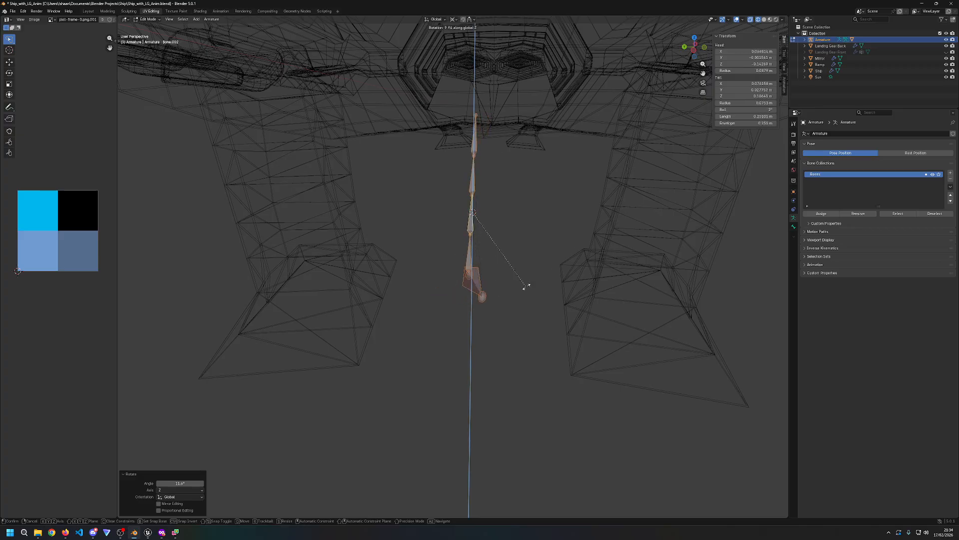
right_click(547, 288)
Step: Rotate all the bones around the global X axis to make the chain upright between the legs
key("r")
key("x")
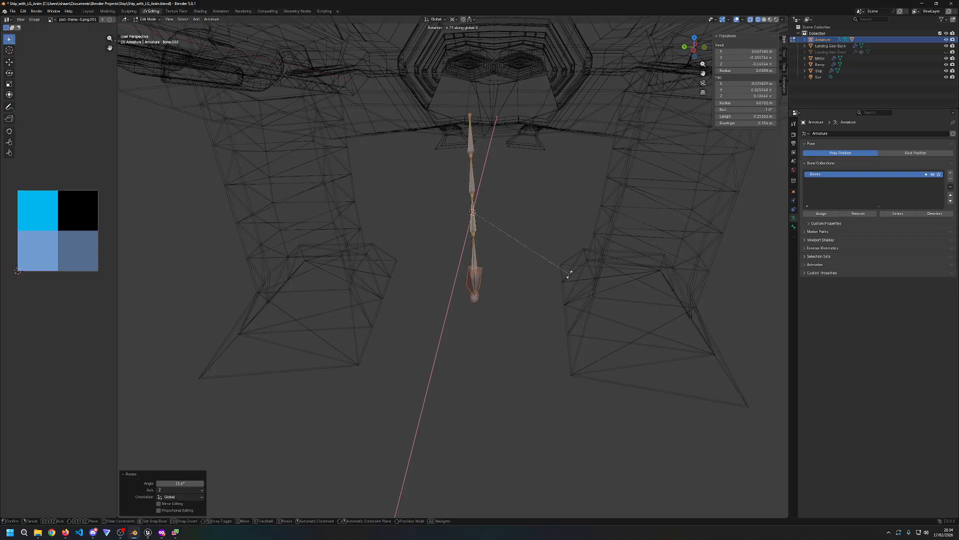
left_click(558, 274)
middle_click_drag(542, 296, 532, 297)
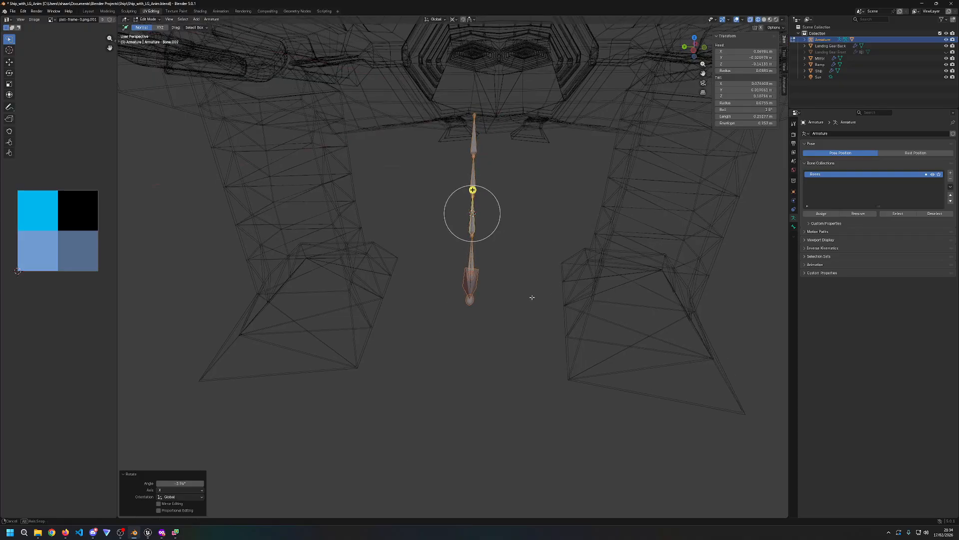
Step: Select only the root bone at the base of the chain, rotate it very slightly around global X, and deselect it
left_click(471, 296)
left_click(469, 295)
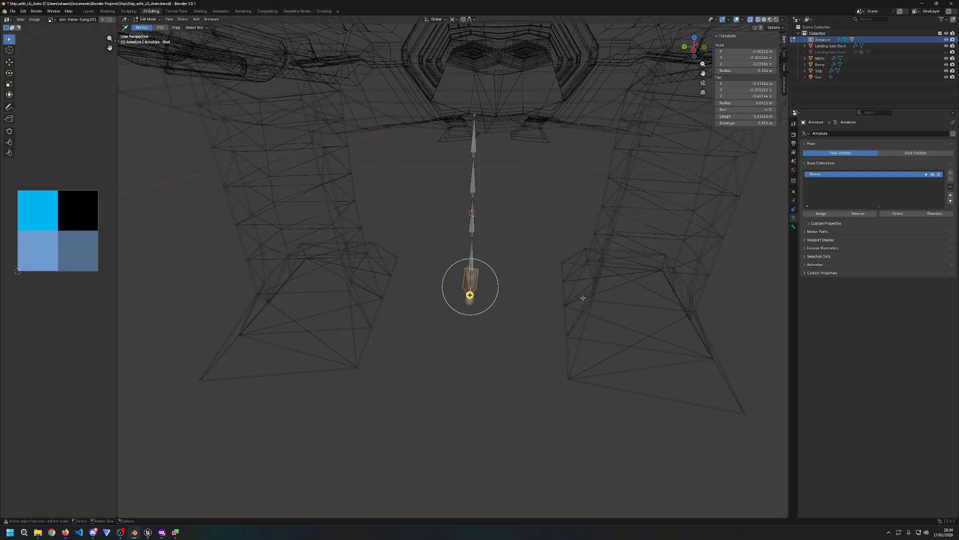
key("r")
key("x")
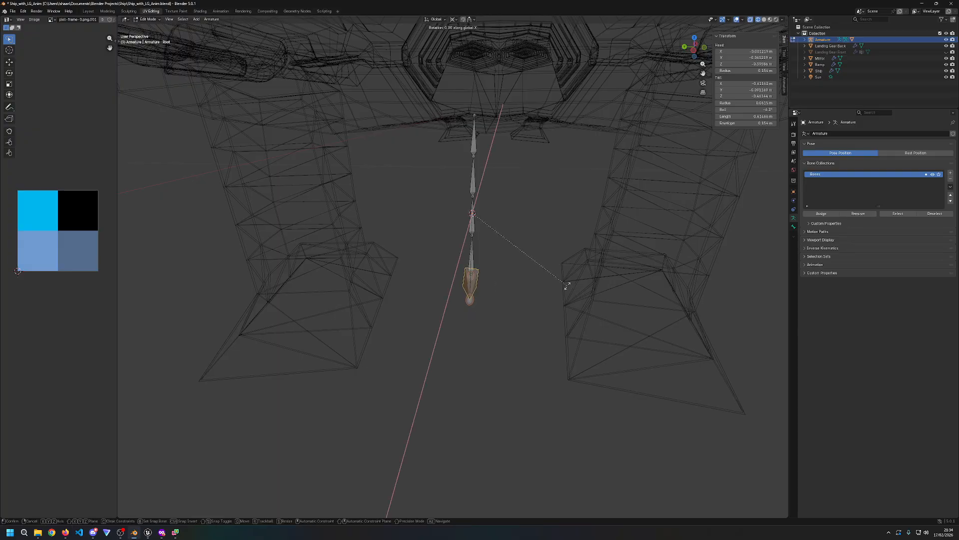
left_click(573, 287)
left_click(532, 301)
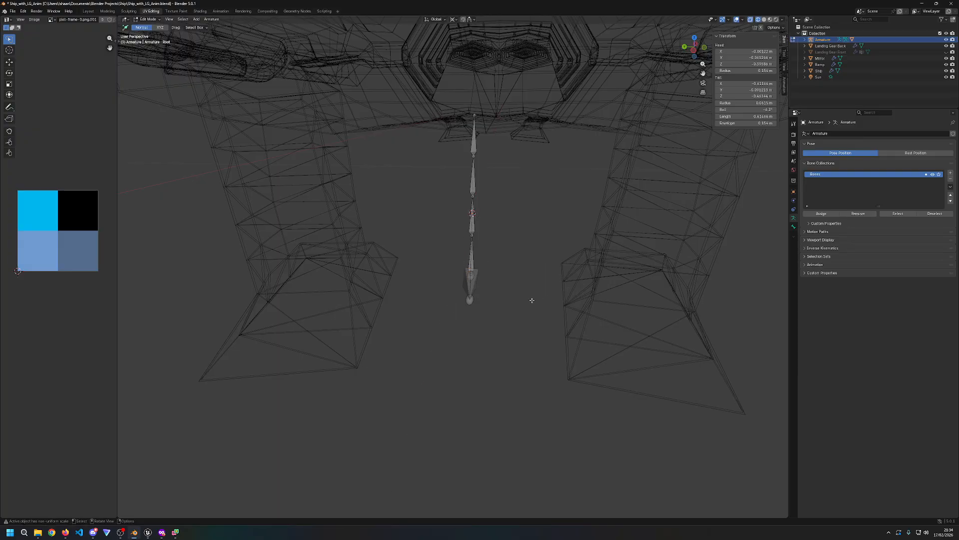
Step: In top view, select all bones and rotate them to line the chain up with the red center axis
key("KP_7")
left_click(422, 287)
key("r")
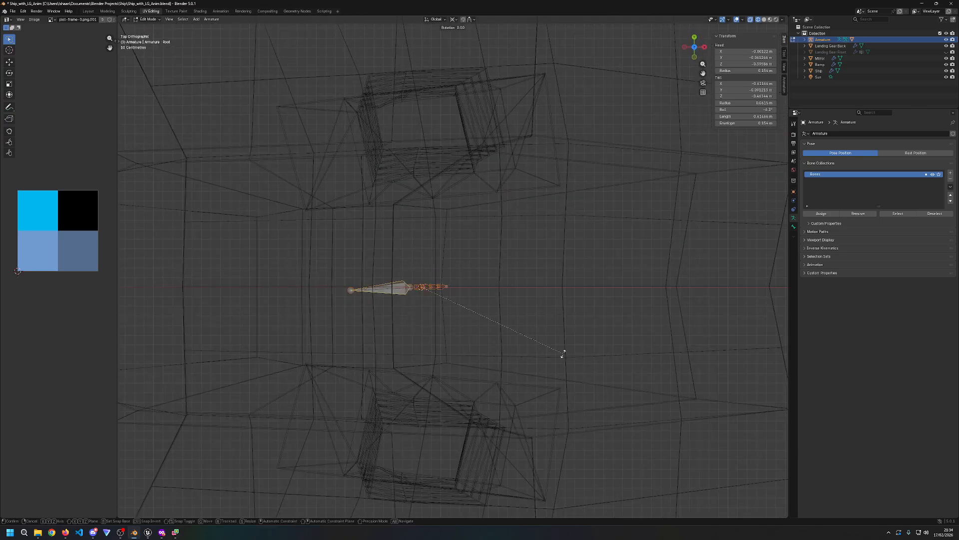
left_click(565, 359)
left_click(430, 348)
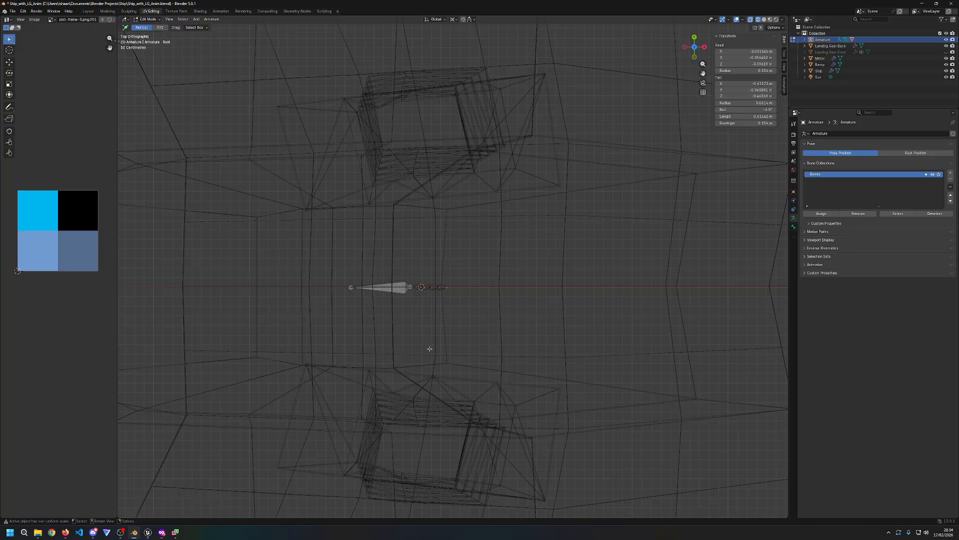
middle_click_drag(430, 348, 501, 289)
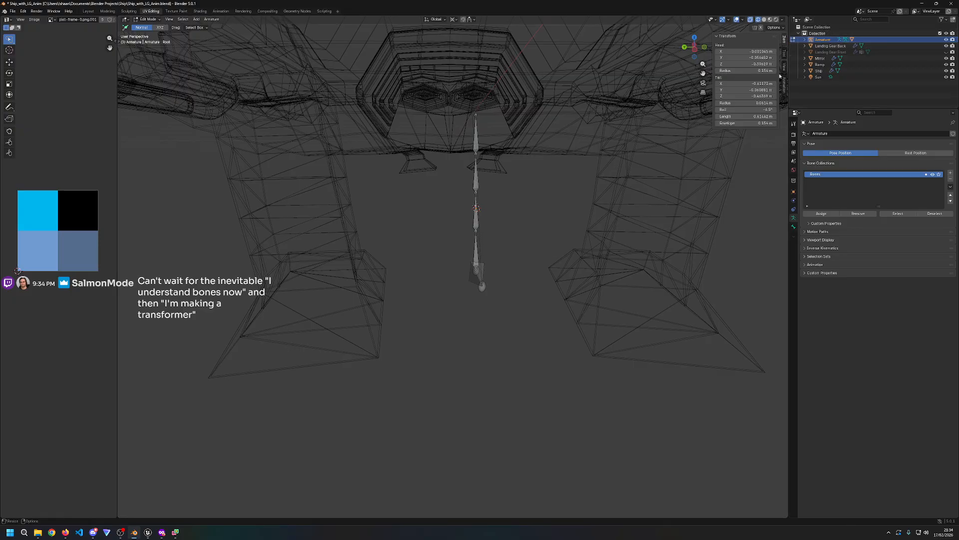
Step: Leave Edit Mode, hide the sidebar, and put the armature in Pose Mode with solid shading
key("Tab")
left_click(536, 229)
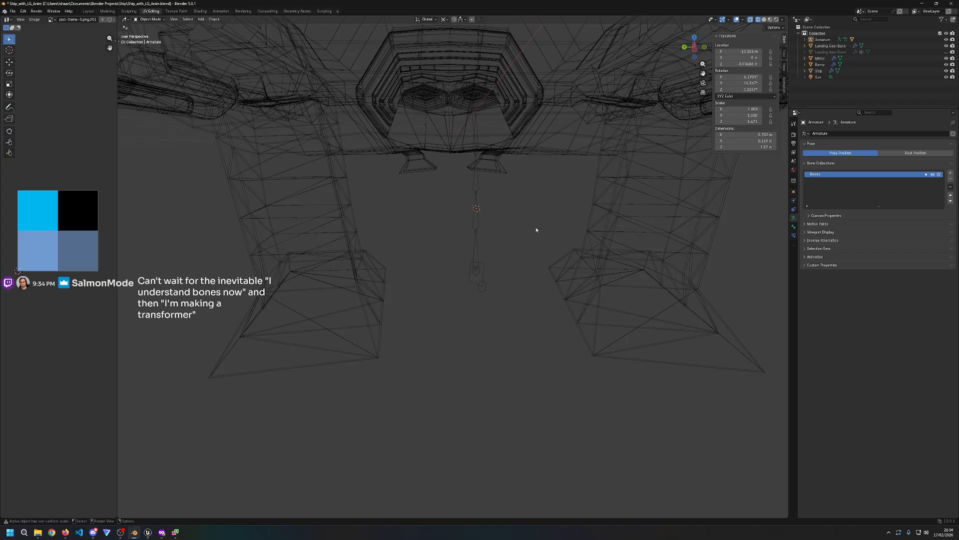
key("n")
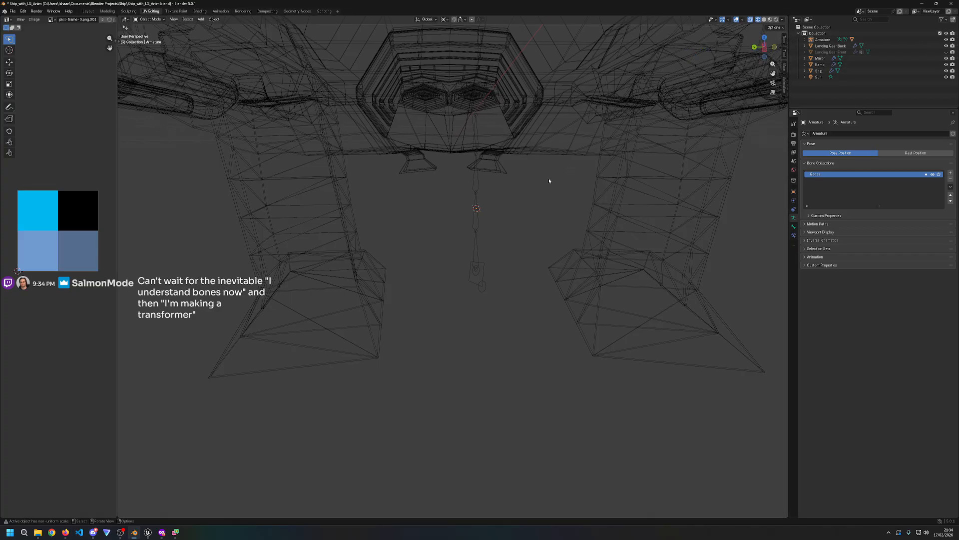
left_click(149, 19)
left_click(150, 40)
left_click_drag(419, 110, 543, 231)
key("shift+z")
middle_click_drag(606, 234, 500, 233)
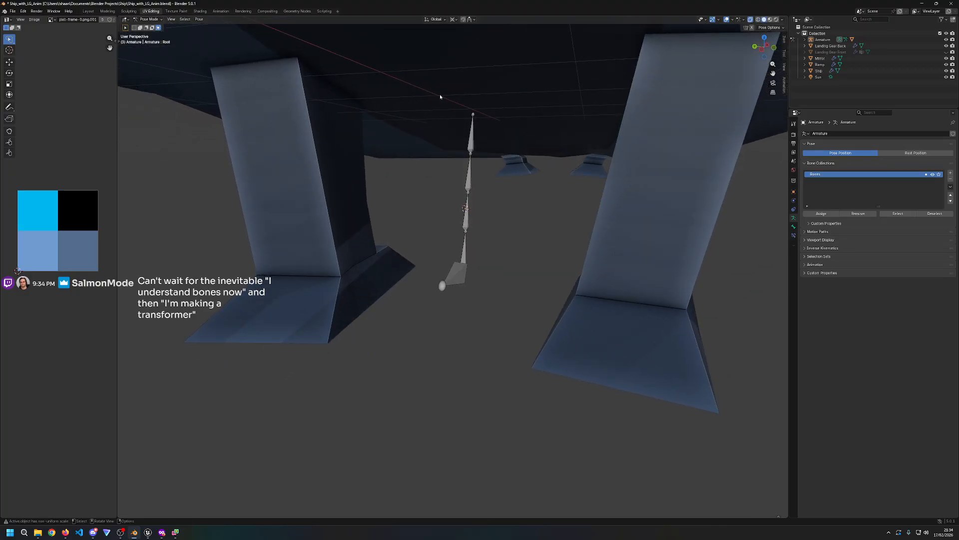
Step: Select the upright chain bones, try scaling them along global Z to compress the gear, and undo the scaling
left_click(472, 143)
left_click(469, 181, "shift")
left_click(467, 225, "shift")
key("s")
key("z")
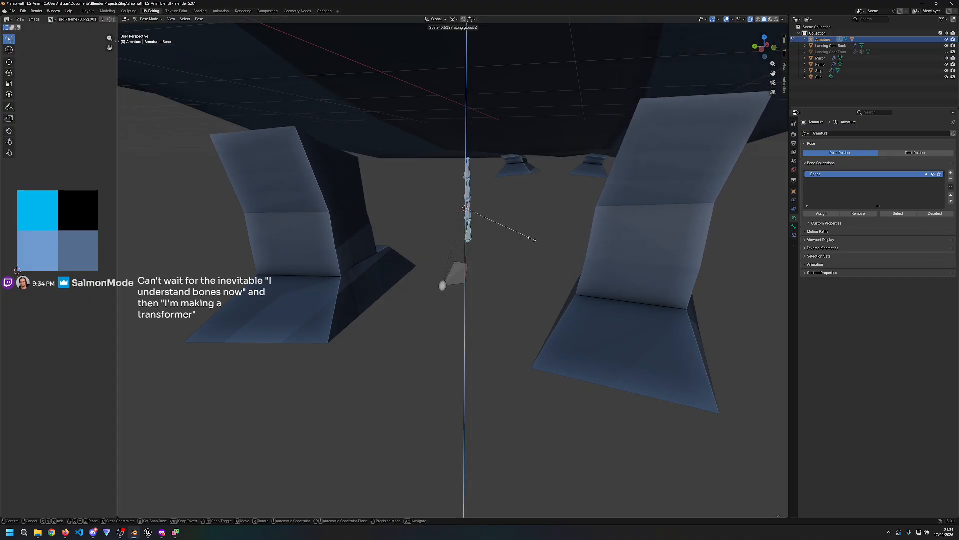
right_click(499, 240)
key("s")
key("z")
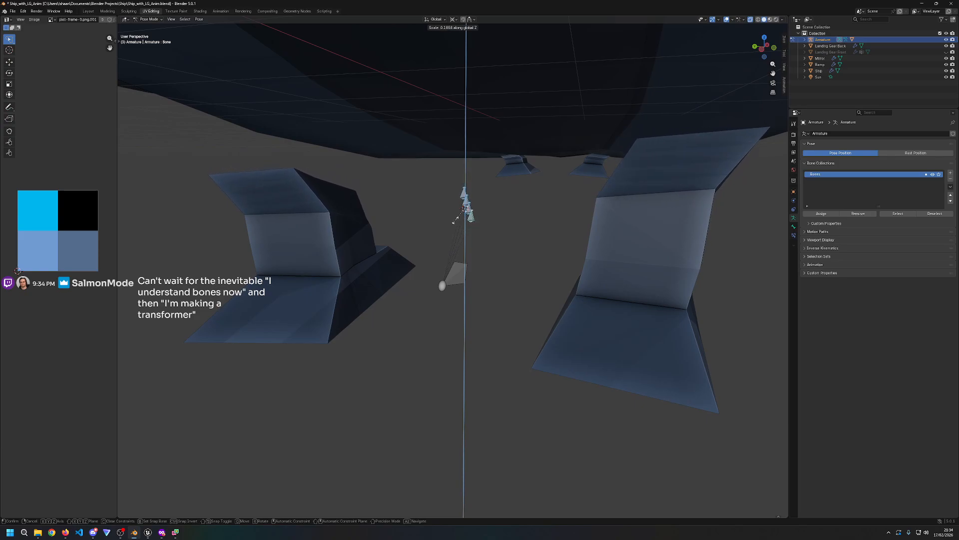
left_click(462, 229)
mouse_move(495, 261)
middle_mouse_down()
mouse_move(418, 254)
mouse_move(478, 261)
middle_mouse_up()
key("ctrl+z")
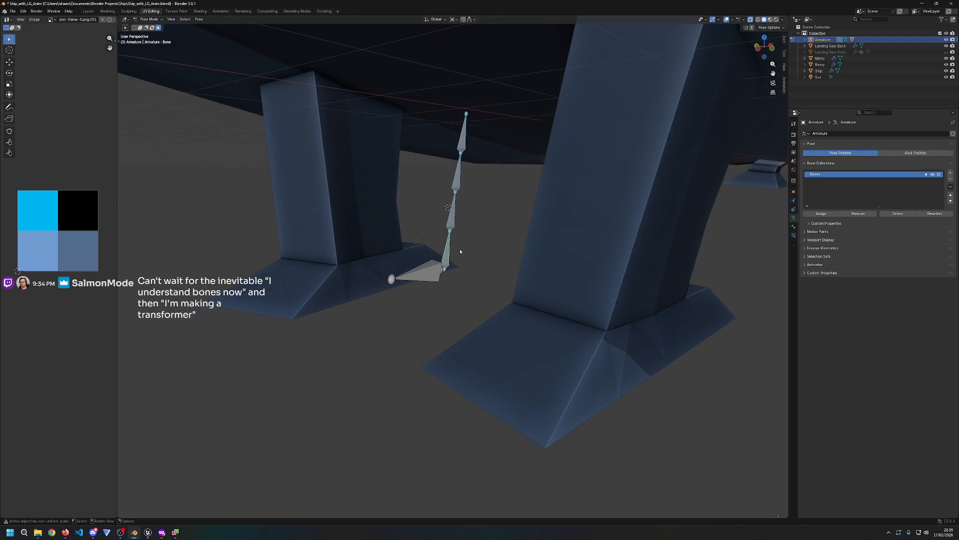
Step: Select the root bone at the foot of the chain and snap the 3D cursor to it
left_click(442, 272)
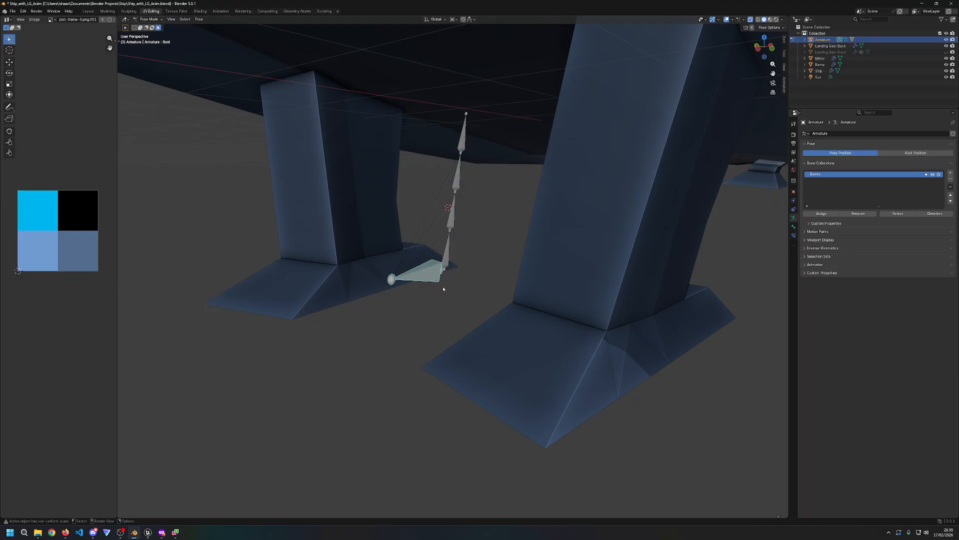
key("shift+s")
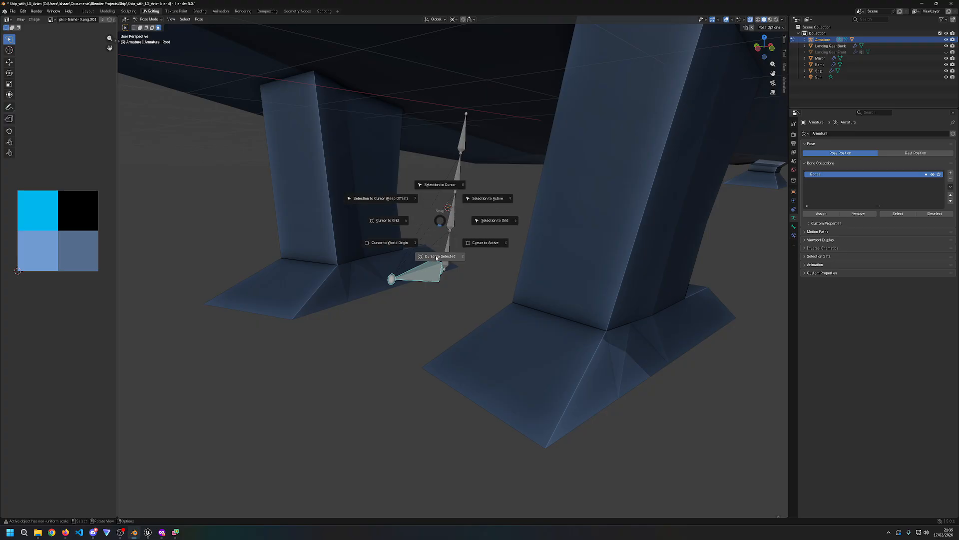
left_click(436, 258)
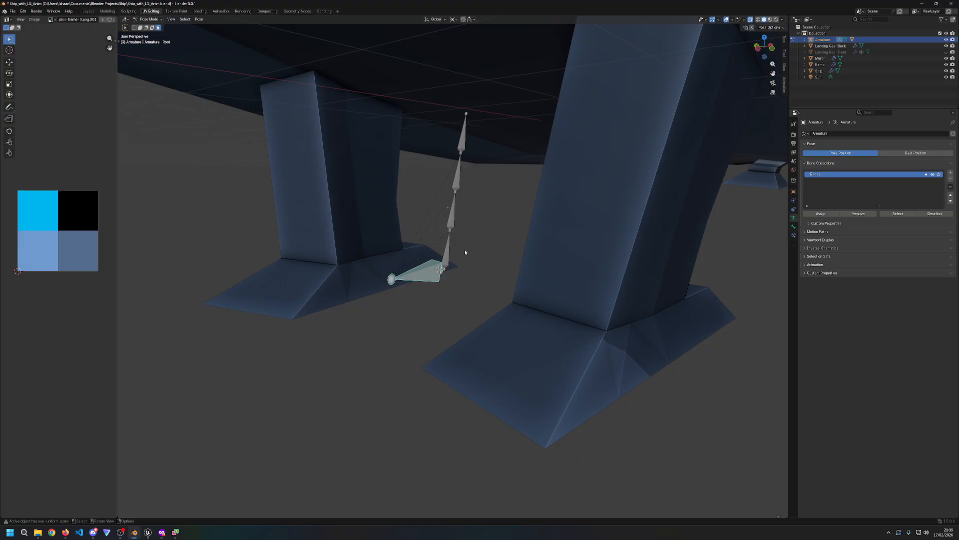
Step: In the Layout workspace, set the armature's origin to the 3D cursor at the root bone
left_click(94, 12)
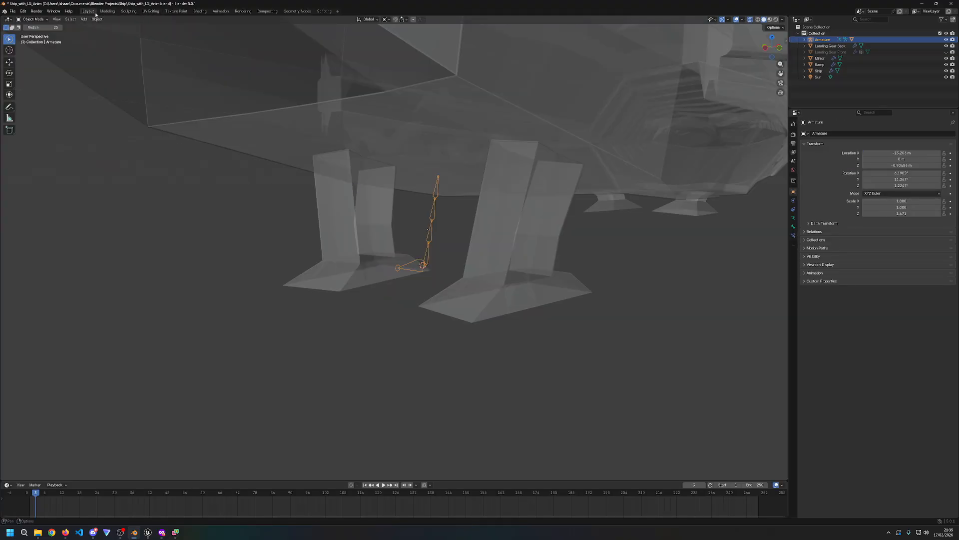
left_click(97, 19)
mouse_move(115, 32)
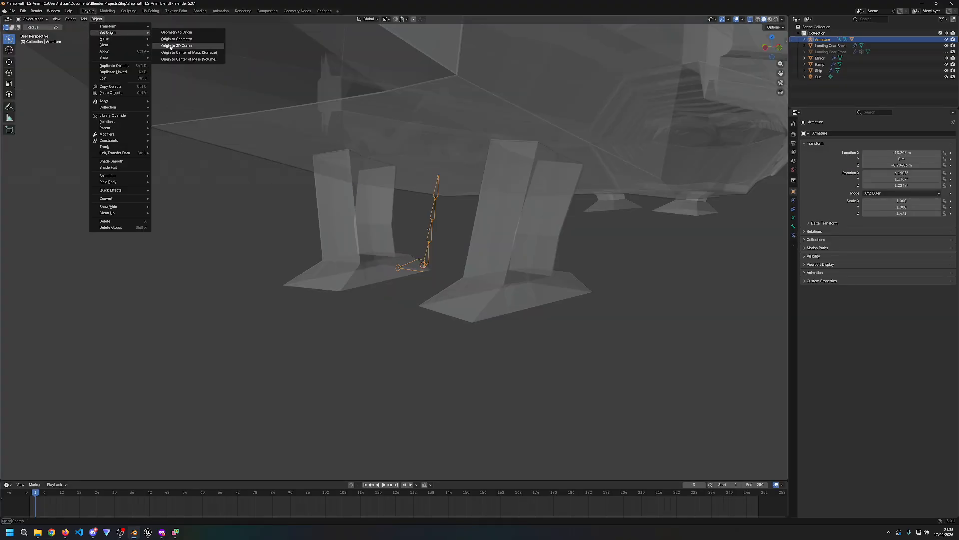
left_click(170, 46)
middle_click_drag(392, 250, 405, 250)
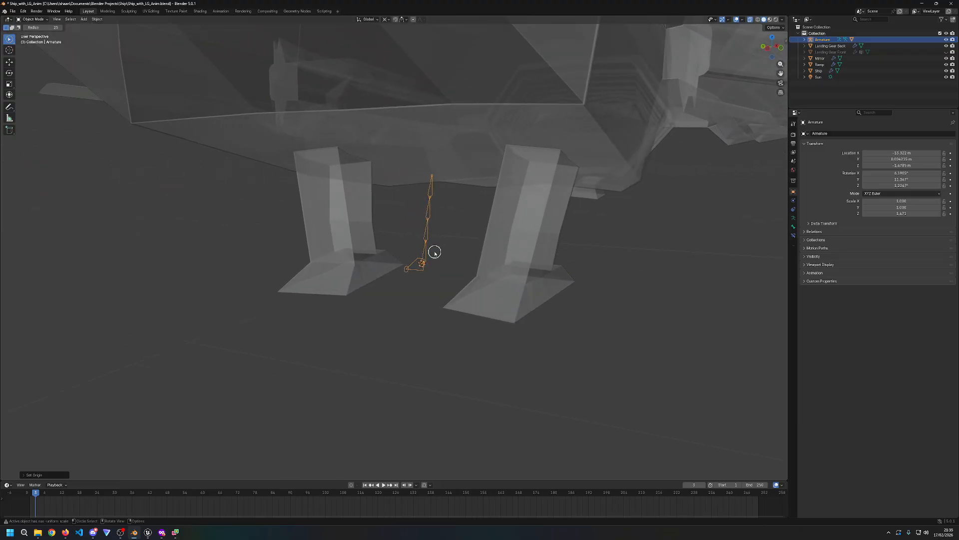
Step: Return to the UV Editing workspace and put the armature in Pose Mode
key("z")
left_click(377, 251)
key("z")
left_click(506, 259)
key("Tab")
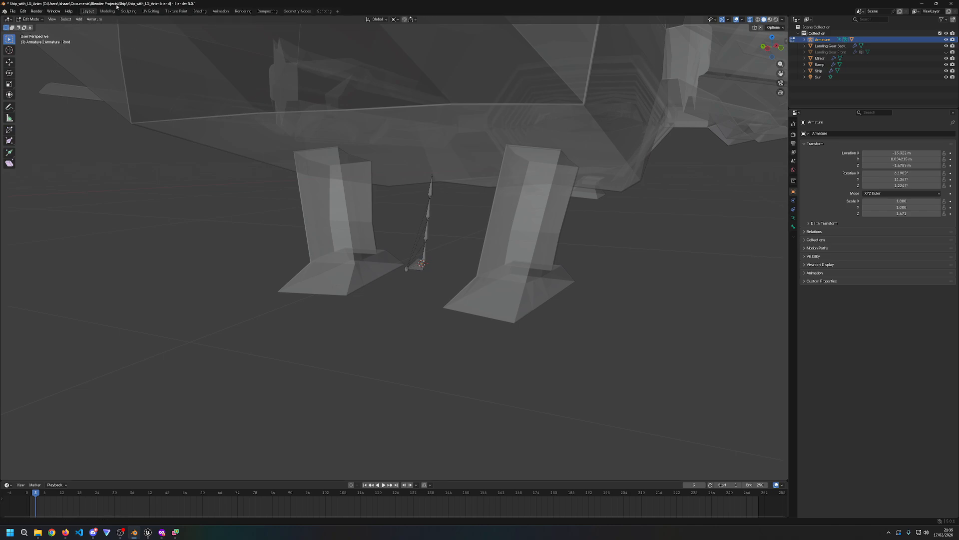
left_click(150, 11)
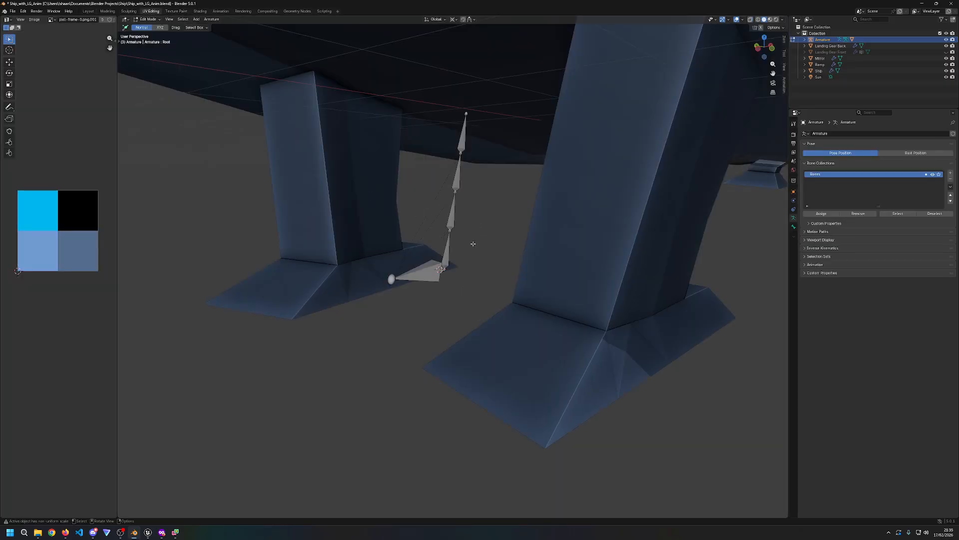
left_click(146, 19)
left_click(150, 40)
Step: Select the four upright chain bones and try flattening them along global Z to check how the gear compresses
left_click_drag(501, 267, 405, 107)
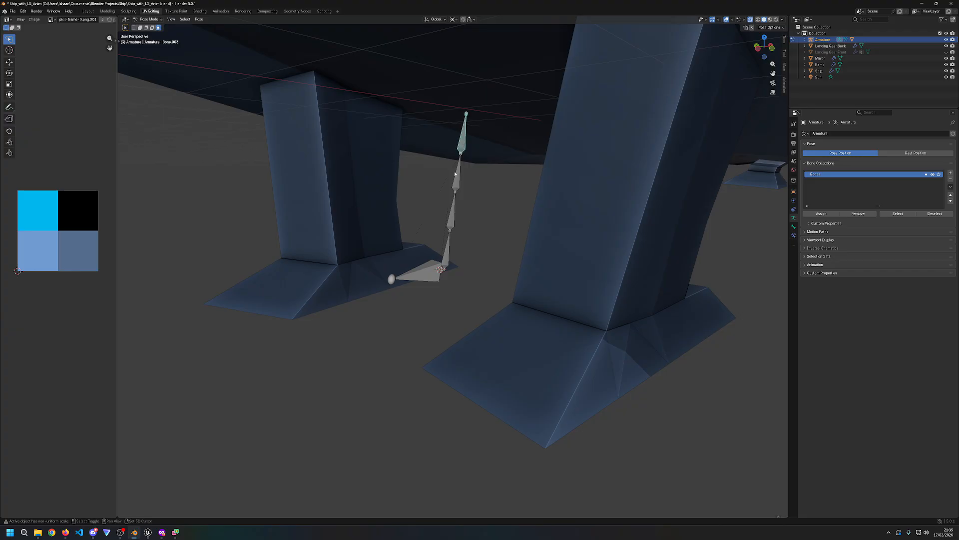
left_click(447, 259)
key("s")
key("z")
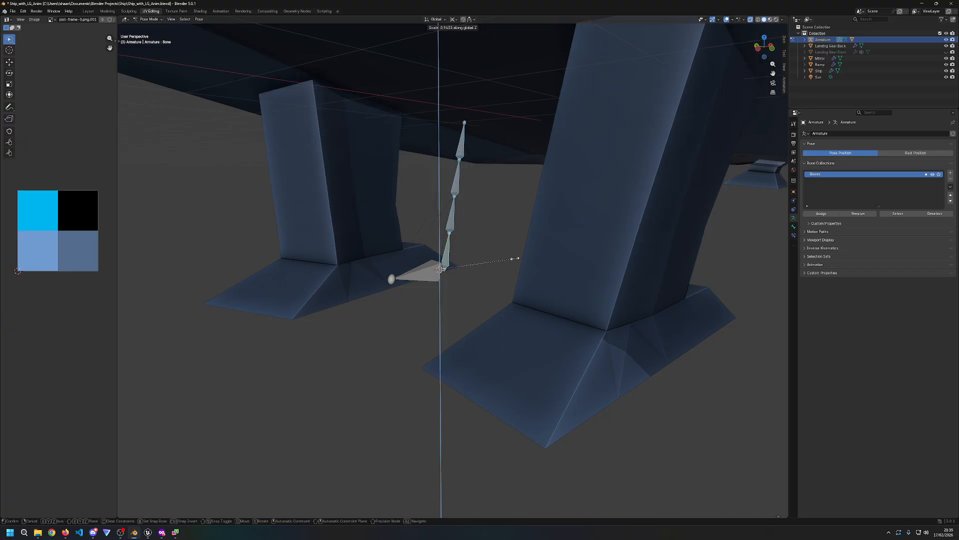
left_click(451, 258)
middle_click_drag(451, 259, 714, 286)
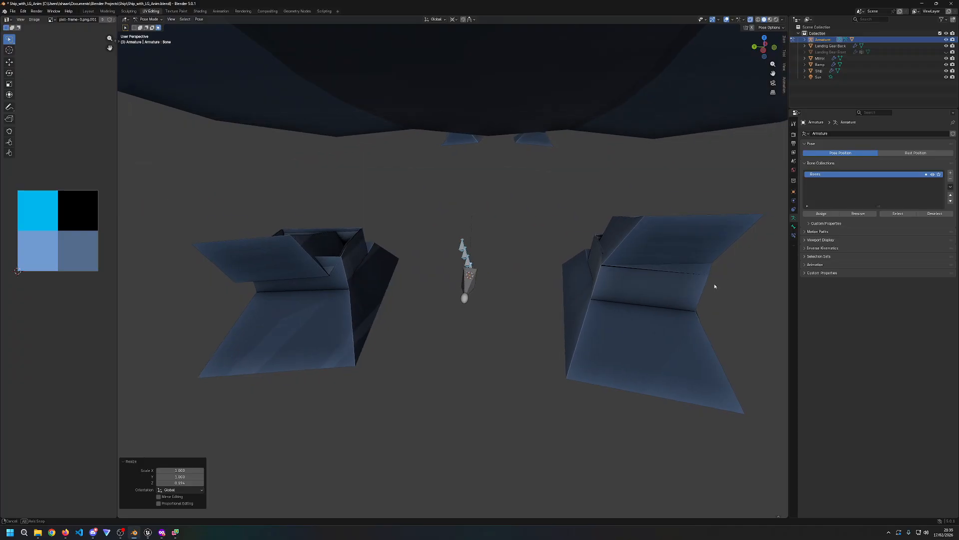
middle_click_drag(642, 285, 509, 280)
Step: Test stretching and compressing the upright bones along global Z again, and undo the scaling
key("s")
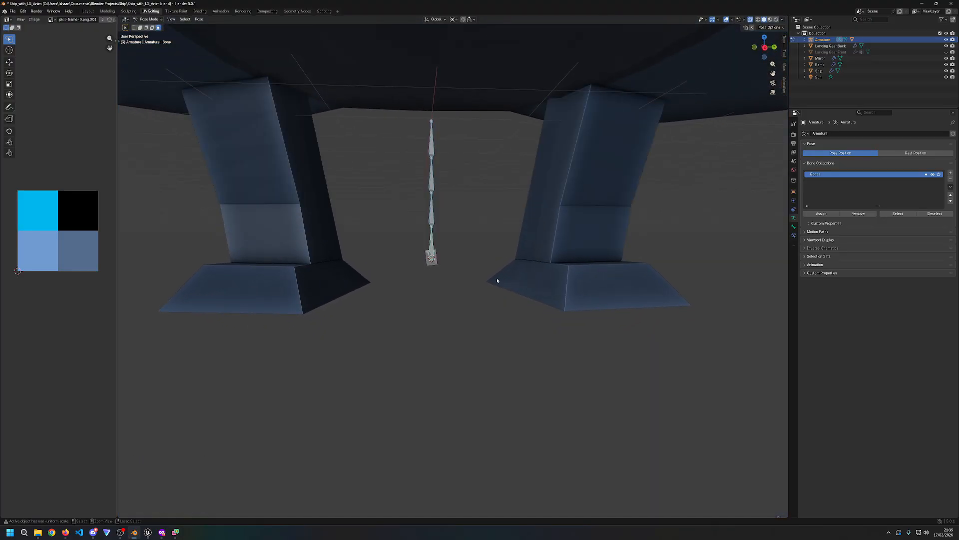
key("z")
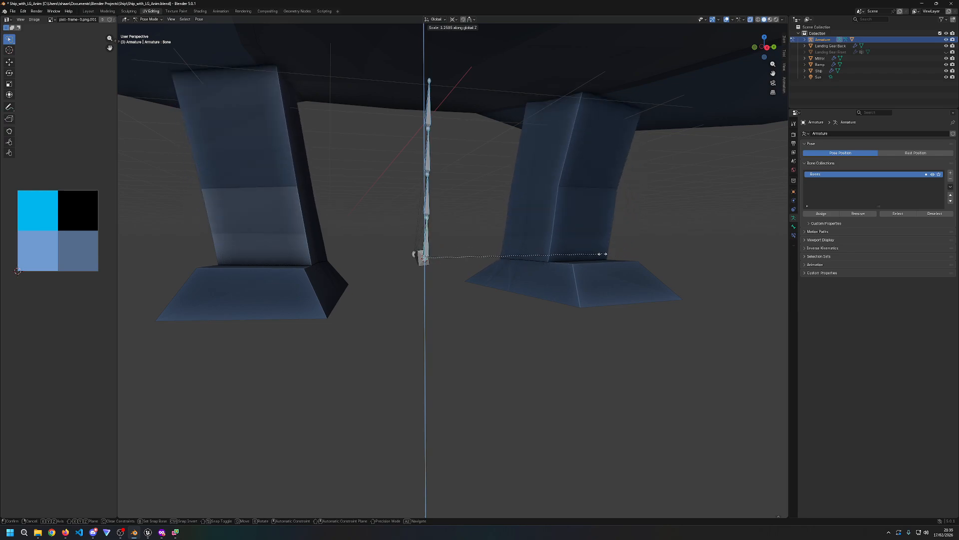
left_click(439, 256)
middle_click_drag(456, 293, 562, 294)
key("s")
key("z")
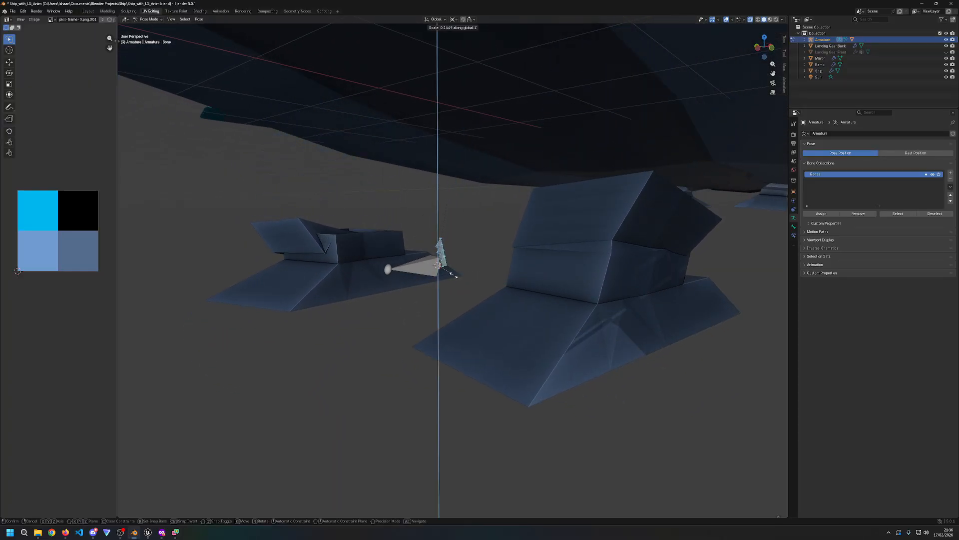
left_click(448, 277)
key("ctrl+z")
mouse_move(448, 273)
middle_mouse_down()
mouse_move(470, 271)
mouse_move(475, 282)
mouse_move(387, 268)
mouse_move(455, 273)
middle_mouse_up()
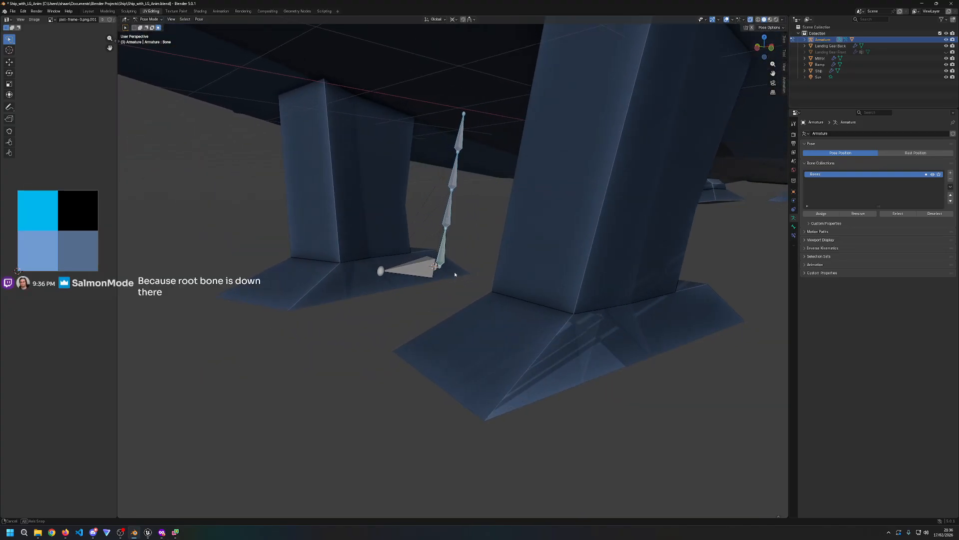
Step: Select the root bone and try scaling it along global Z to see how the whole gear responds
left_click(412, 268)
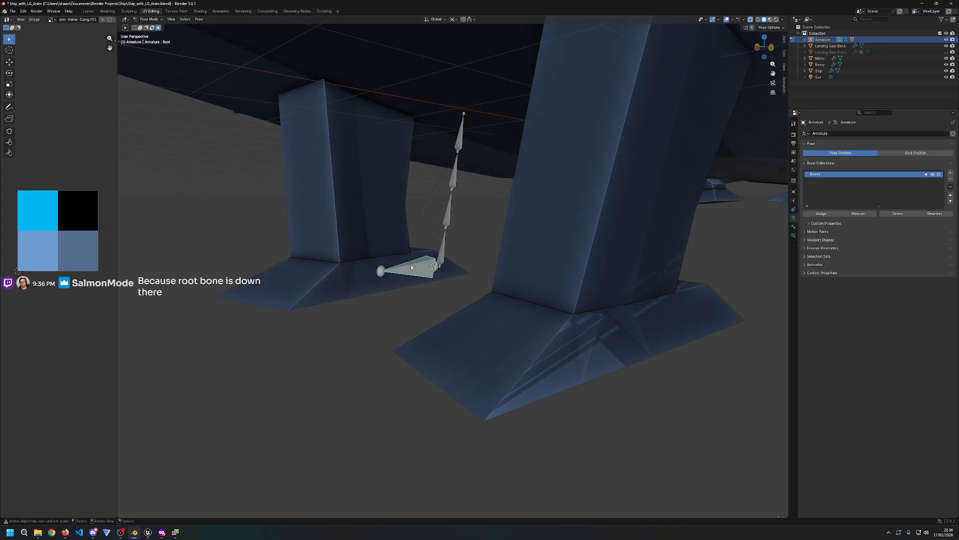
key("a")
key("s")
key("z")
right_click(442, 256)
key("s")
key("z")
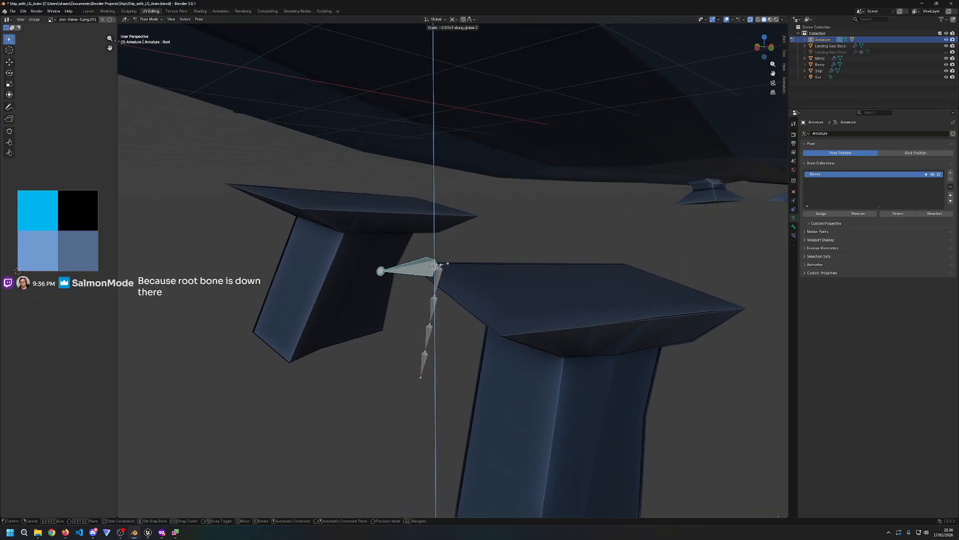
right_click(428, 263)
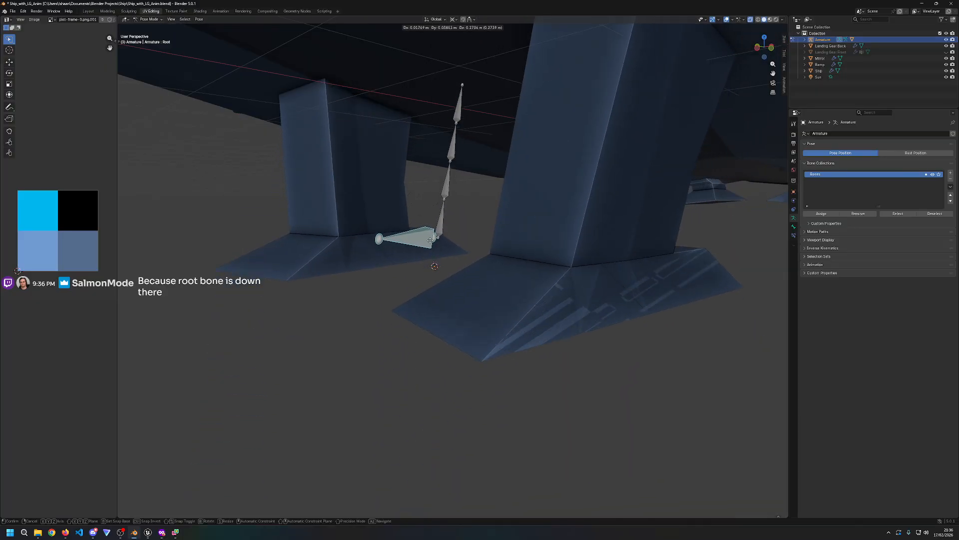
Step: Reselect the upright chain bones, try scaling them along global Z to about a fifth, and inspect both legs
left_click(445, 249)
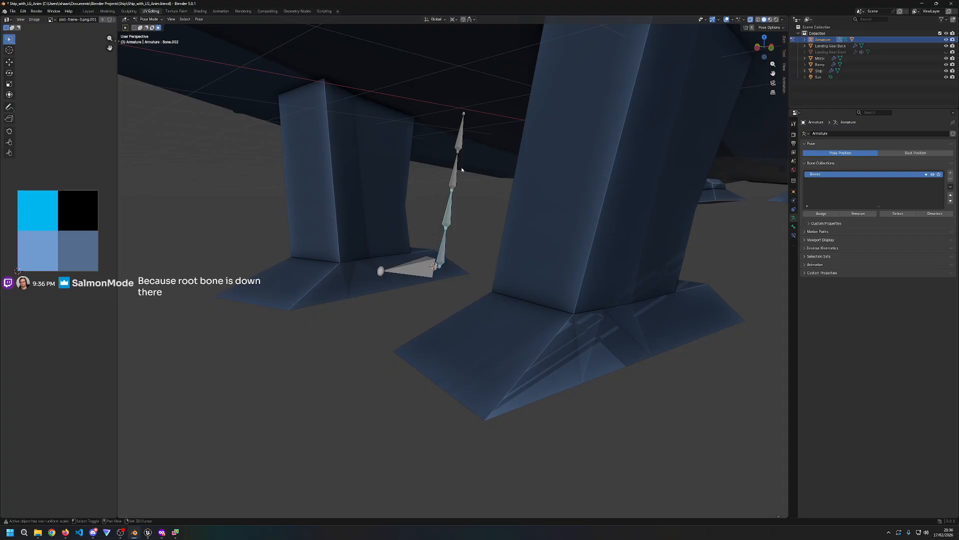
left_click(461, 146, "shift")
left_click(456, 174, "shift")
key("s")
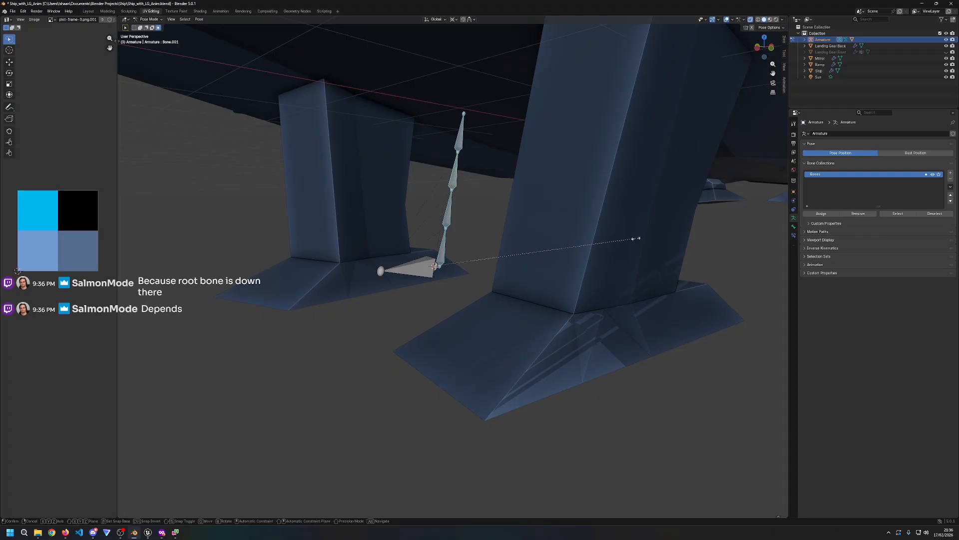
key("z")
left_click(471, 248)
middle_click_drag(492, 275, 394, 262)
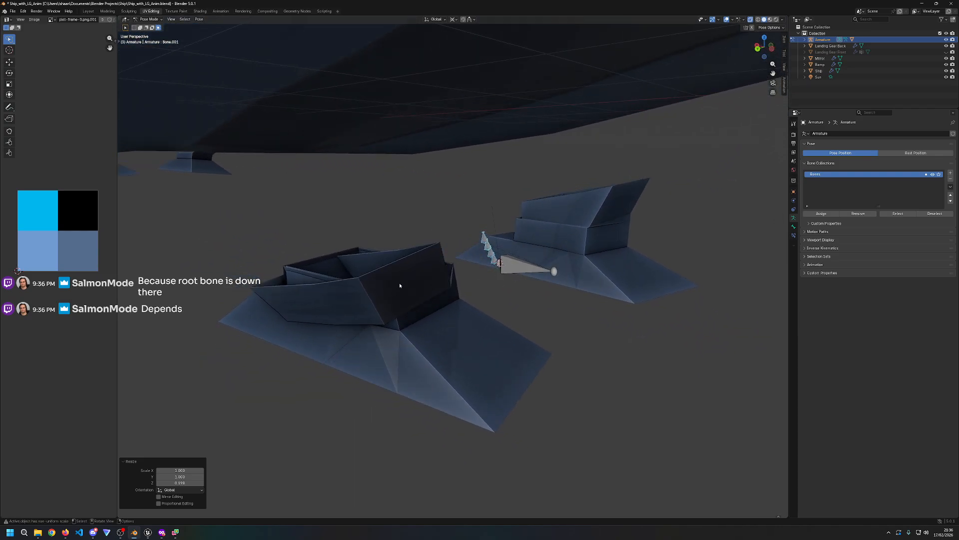
middle_click_drag(458, 285, 661, 298)
middle_click_drag(544, 312, 606, 309)
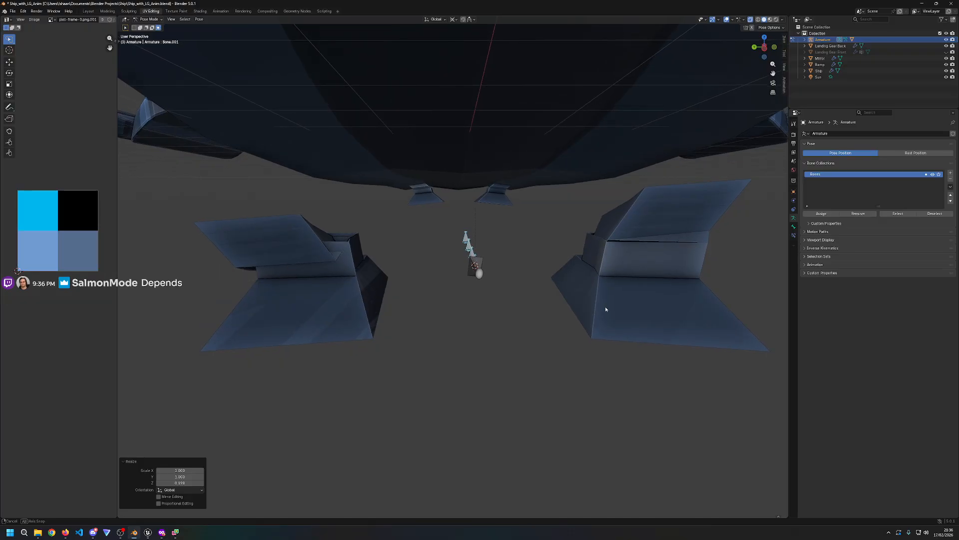
mouse_move(606, 310)
middle_mouse_down()
mouse_move(659, 317)
mouse_move(599, 306)
mouse_move(606, 310)
middle_mouse_up()
Step: Undo the Z scaling and step back through the earlier pose selections and mode changes
key("ctrl+z")
key("ctrl+z")
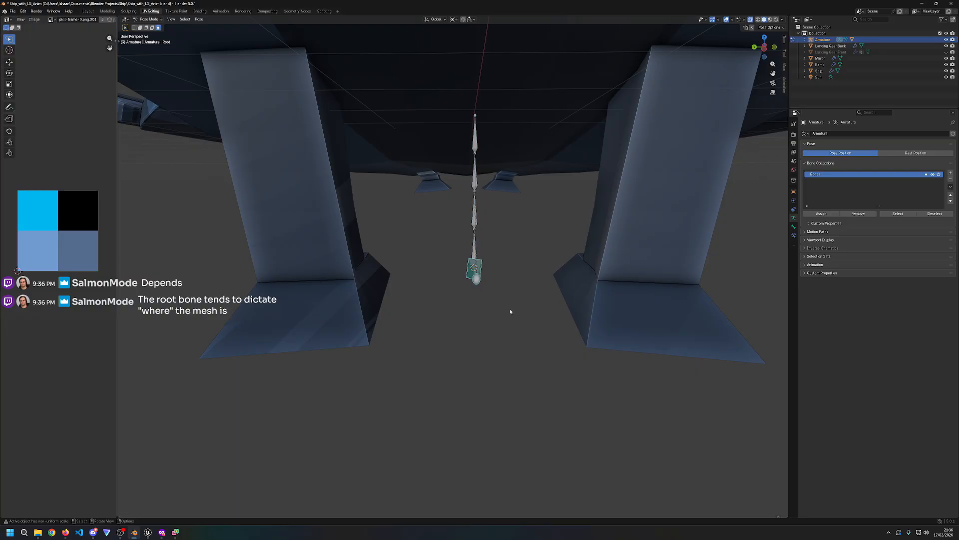
key("ctrl+z")
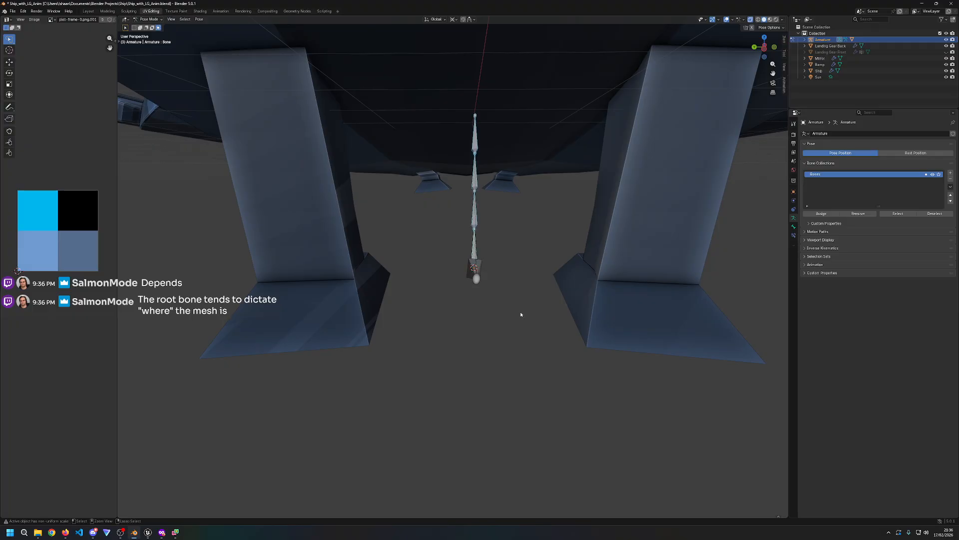
key("ctrl+z")
key("ctrl+z")
key("ctrl+z")
key("ctrl+z")
key("ctrl+z")
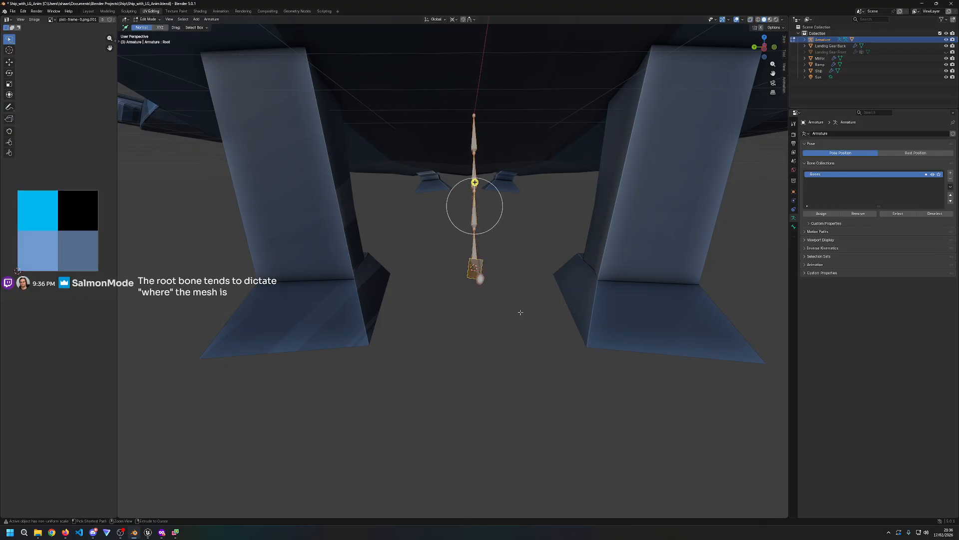
key("ctrl+z")
key("ctrl+z")
key("ctrl+z")
key("ctrl+z")
key("ctrl+z")
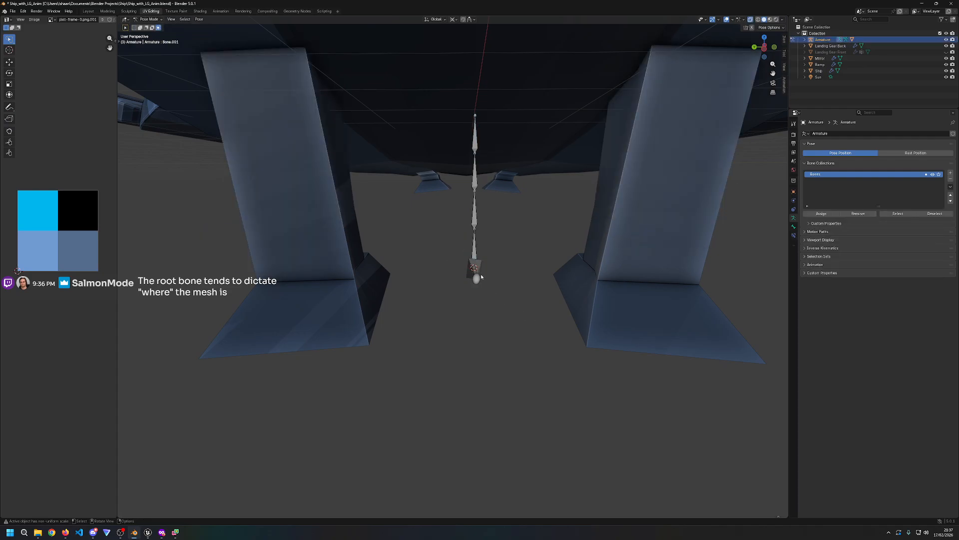
key("g")
key("x")
key("Escape")
Step: In Edit Mode, select all bones and move the whole chain along global Y toward one gear leg
key("Tab")
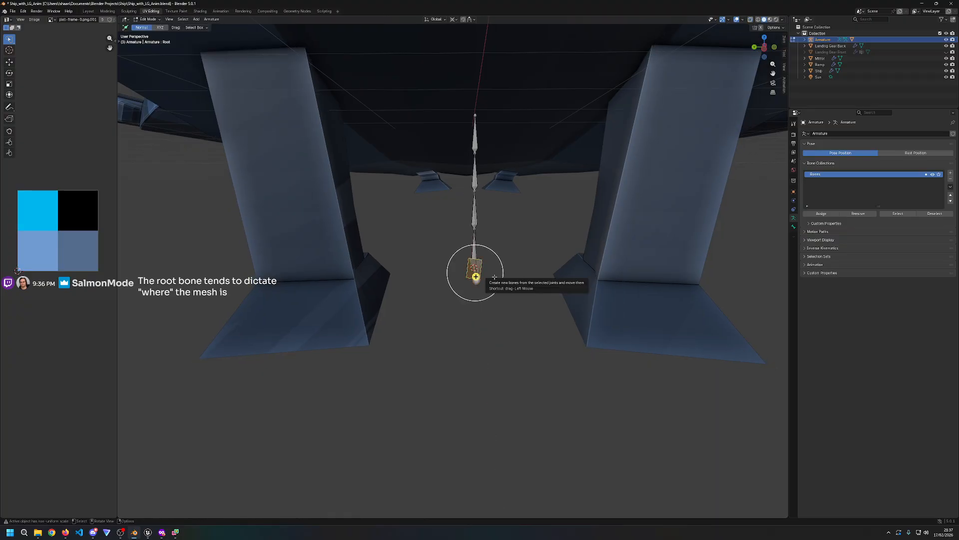
key("g")
key("y")
right_click(511, 278)
key("a")
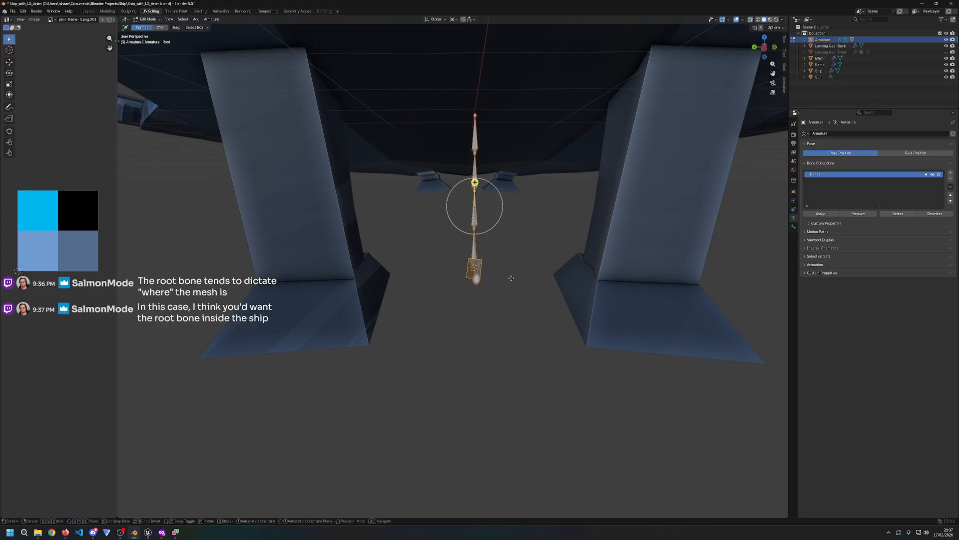
key("g")
key("y")
left_click(615, 278)
middle_click_drag(615, 278, 530, 310)
Step: In Pose Mode, select the upright bones of the shifted chain and try compressing them along global Z
key("ctrl+Tab")
left_click_drag(544, 124, 597, 255)
left_click(572, 177, "shift")
left_click(568, 253, "shift")
key("s")
key("z")
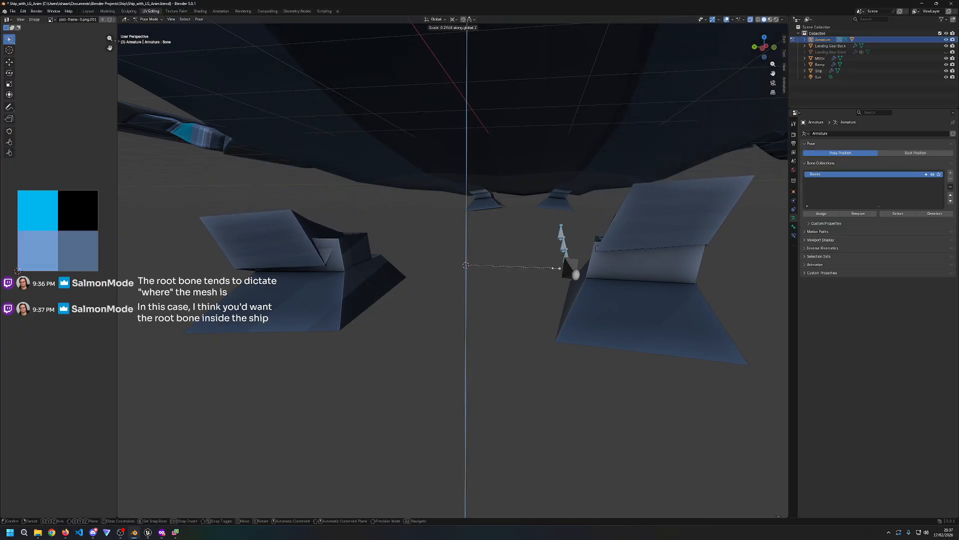
left_click(544, 272)
middle_click_drag(541, 274, 510, 298)
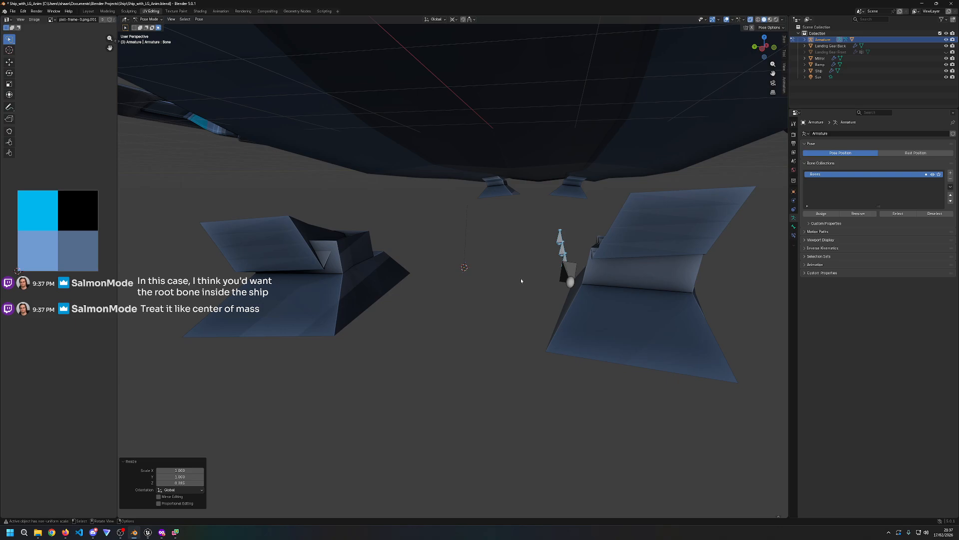
mouse_move(525, 300)
middle_mouse_down()
mouse_move(536, 260)
mouse_move(534, 302)
middle_mouse_up()
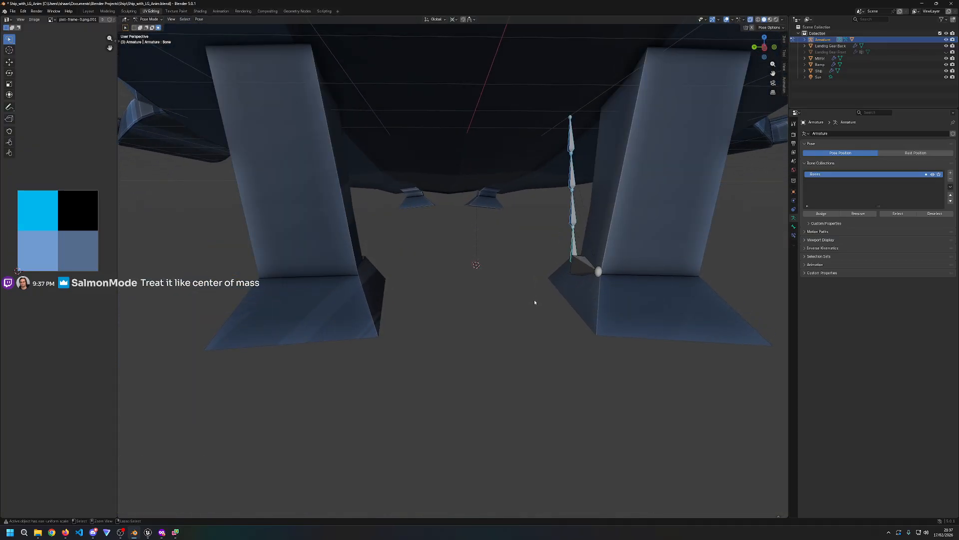
Step: Select the root bone and, in Edit Mode, move it back between the legs near the 3D cursor
left_click(582, 265)
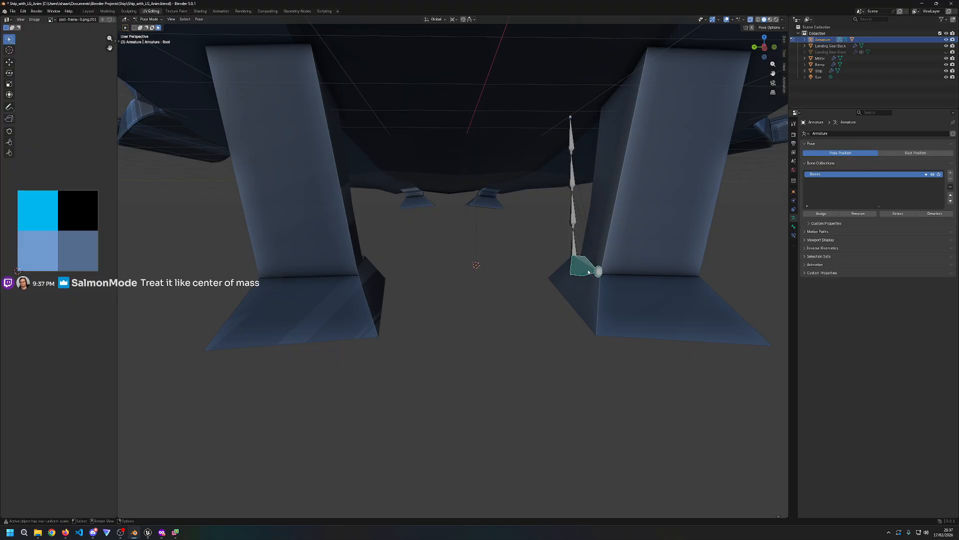
key("Tab")
key("g")
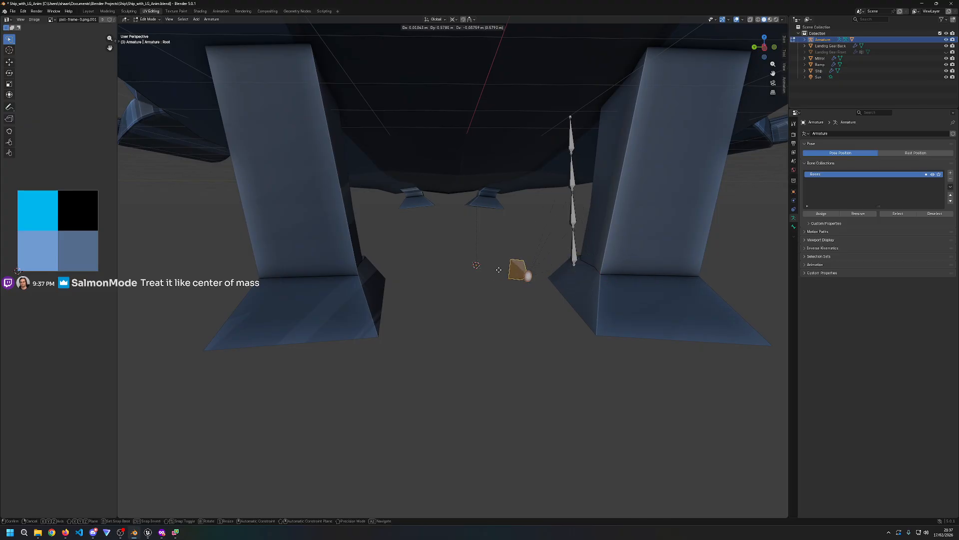
left_click(465, 270)
middle_click_drag(465, 270, 567, 258)
Step: Select the Ship object and, in the Layout workspace, set its origin to the 3D cursor
scroll(563, 250, "down", 10)
left_click(820, 71)
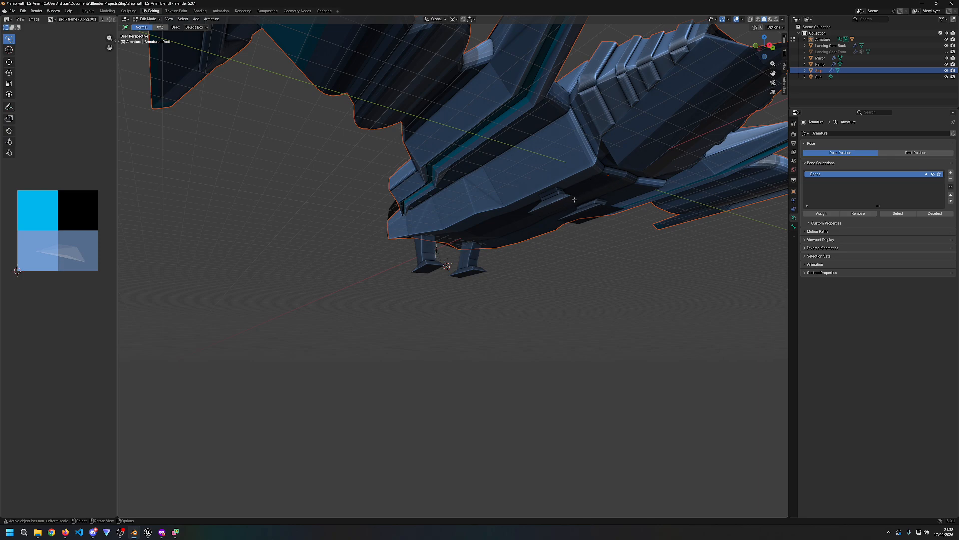
middle_click_drag(561, 223, 588, 219)
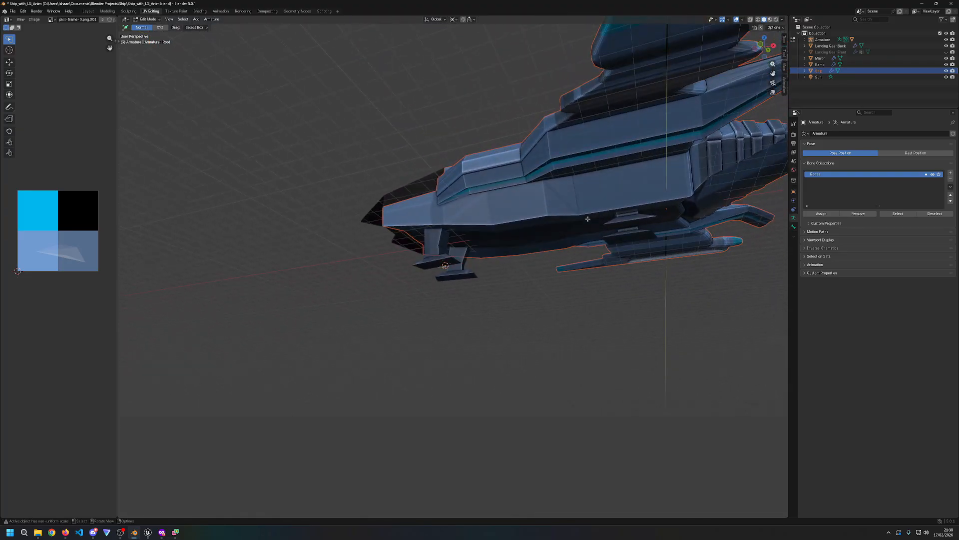
left_click(86, 11)
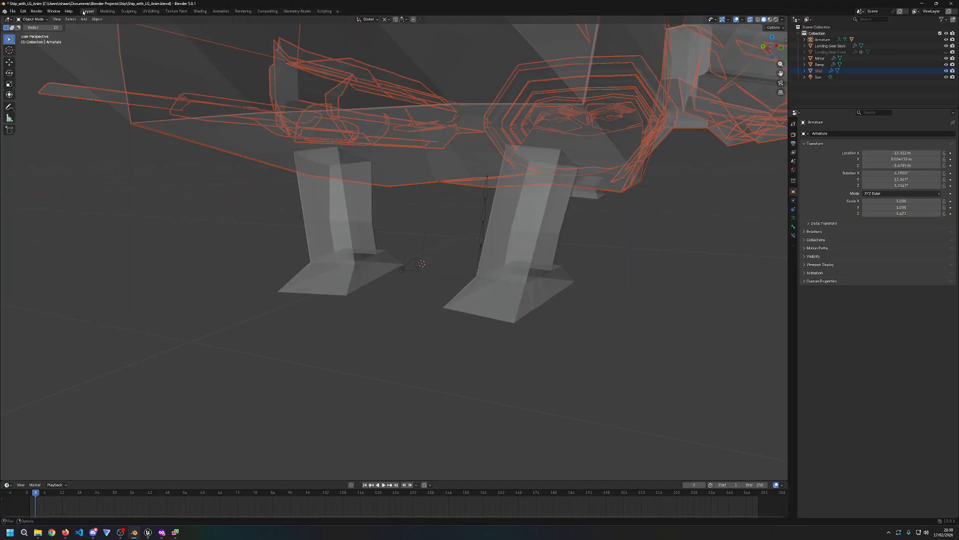
scroll(167, 134, "down", 8)
middle_click_drag(546, 202, 483, 210)
left_click(97, 19)
mouse_move(120, 33)
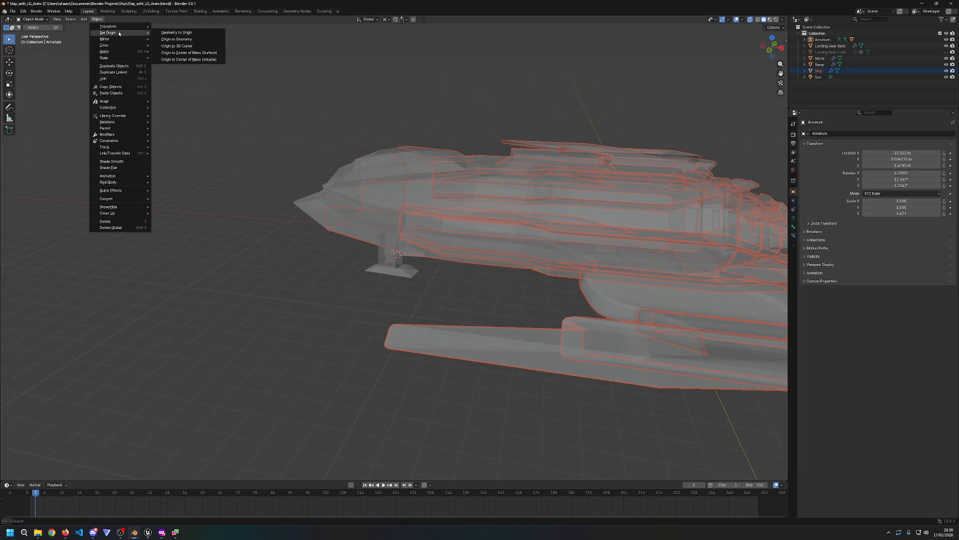
left_click(196, 46)
middle_click_drag(251, 113, 429, 224)
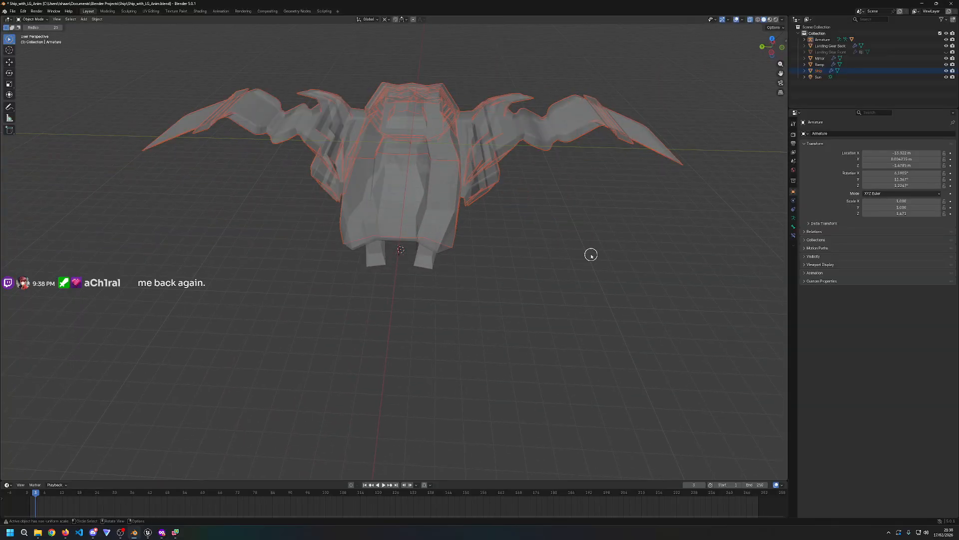
Step: Inspect the front landing gear in the UV Editing workspace and return the armature to Object Mode
middle_click_drag(550, 249, 492, 187)
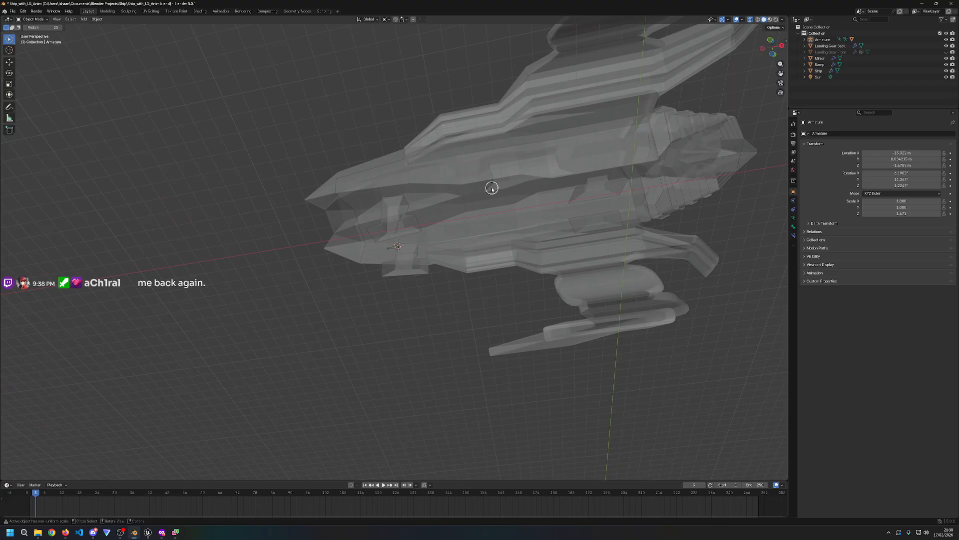
key("z")
left_click(403, 212)
key("z")
left_click(557, 213)
key("Tab")
middle_click_drag(348, 263, 431, 282)
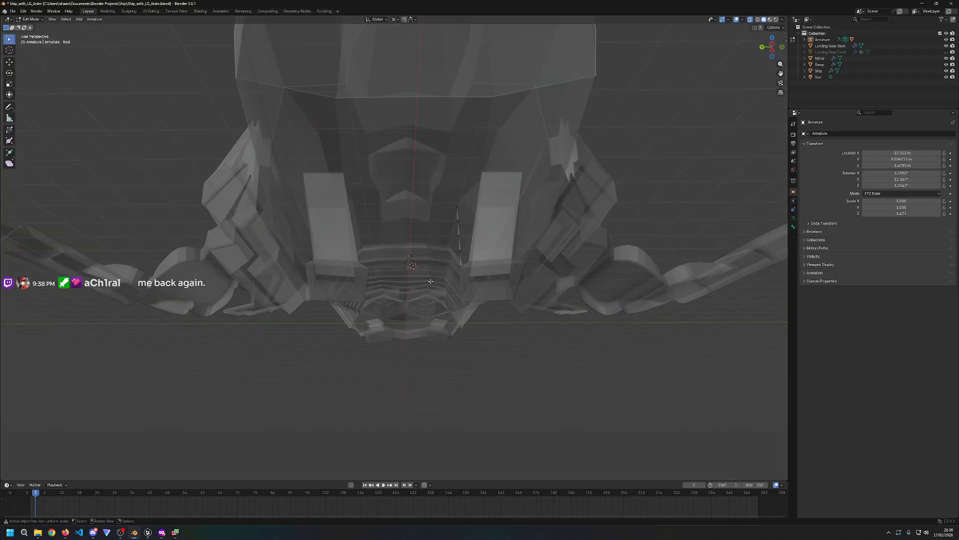
left_click(151, 12)
middle_click_drag(567, 277, 621, 298)
scroll(621, 298, "up", 4)
scroll(495, 247, "up", 2)
key("Tab")
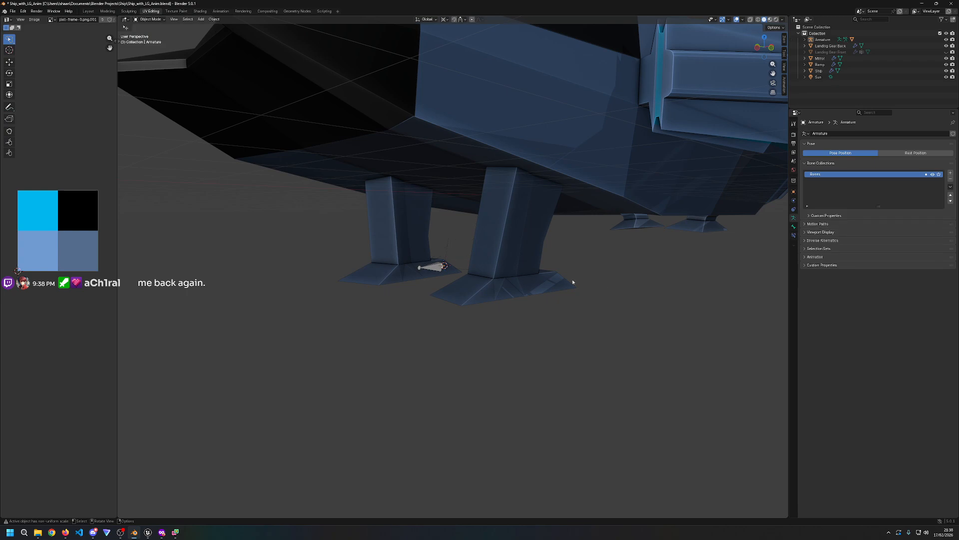
Step: In Edit Mode, undo the earlier chain and root moves so the whole bone chain sits between the legs
left_click(516, 274)
middle_click_drag(516, 274, 528, 251)
left_click(528, 251)
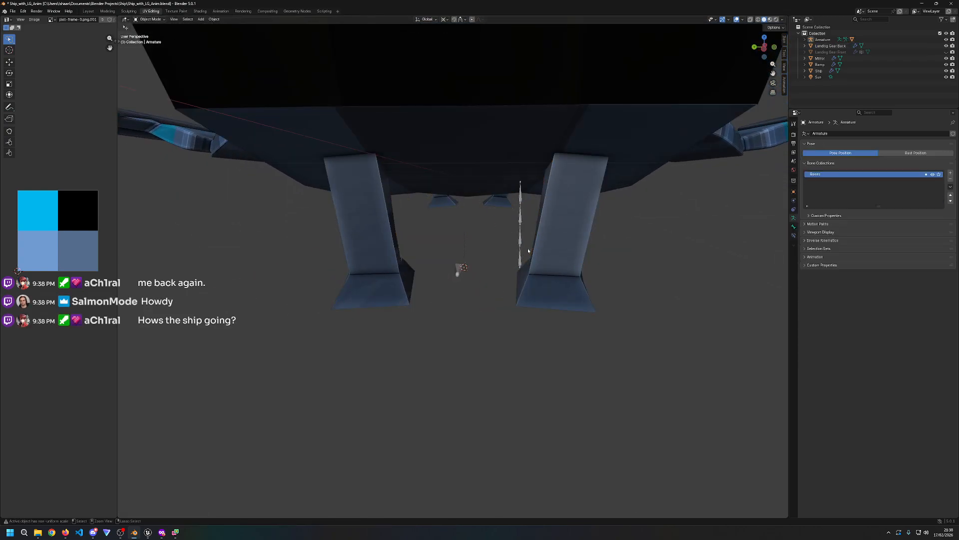
key("Tab")
left_click(522, 271)
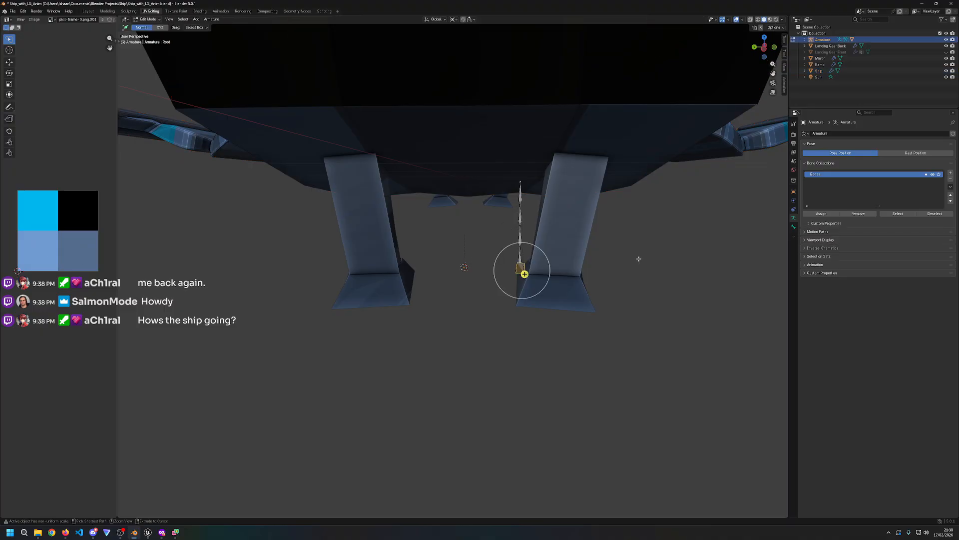
key("ctrl+z")
key("ctrl+z")
key("ctrl+z")
key("ctrl+z")
key("ctrl+z")
key("ctrl+z")
key("ctrl+z")
key("ctrl+z")
Step: Select all bones of the chain and shift them slightly along global Y between the two front legs
left_click_drag(487, 288, 436, 178)
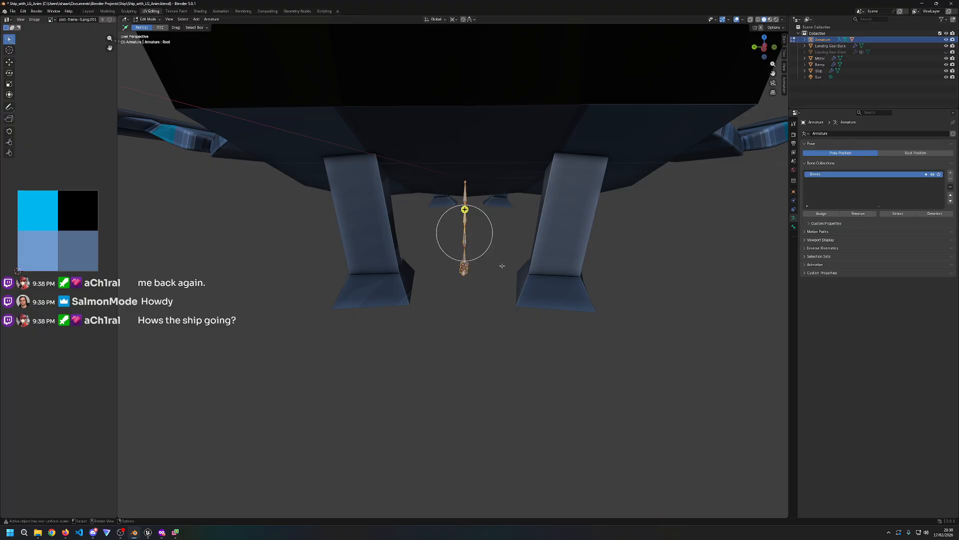
key("g")
key("x")
right_click(549, 272)
key("g")
key("y")
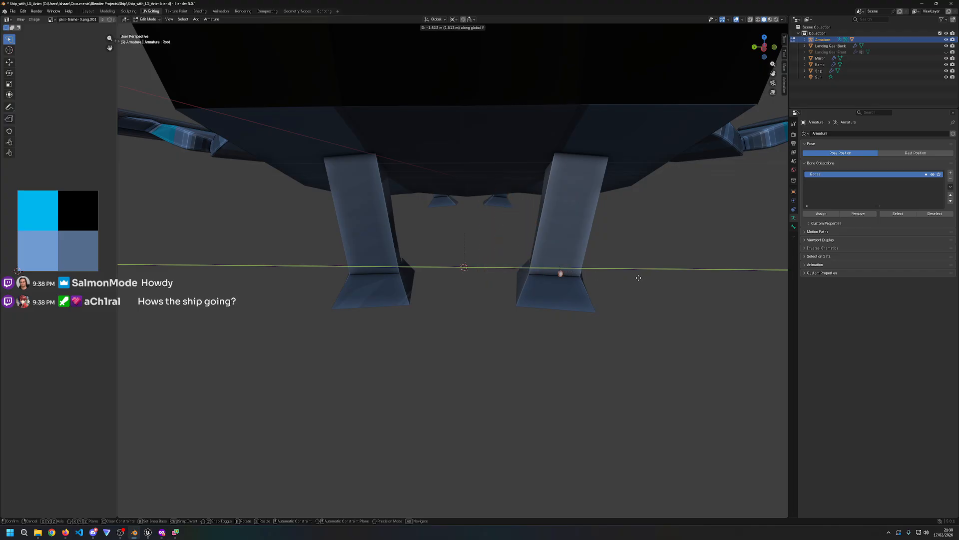
left_click(544, 283)
scroll(545, 283, "up", 4)
middle_click_drag(545, 282, 548, 284)
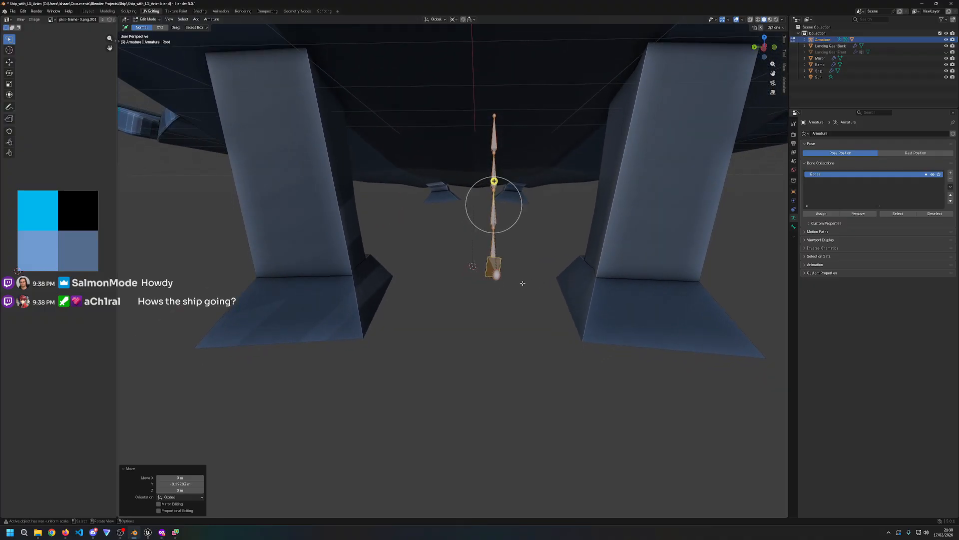
Step: Select the four upright bones without the root and try raising them along global Z
left_click(492, 261)
key("a")
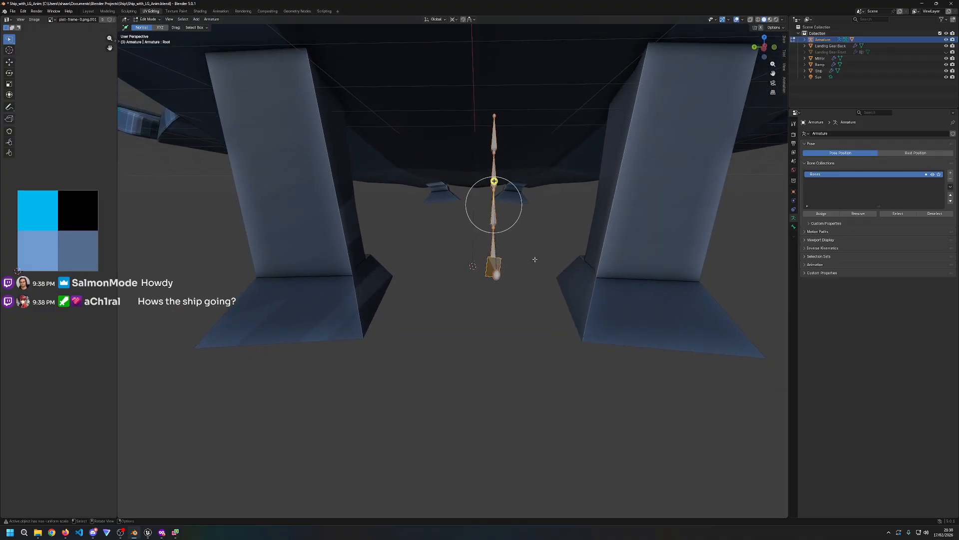
middle_click_drag(537, 266, 508, 268)
left_click(456, 273)
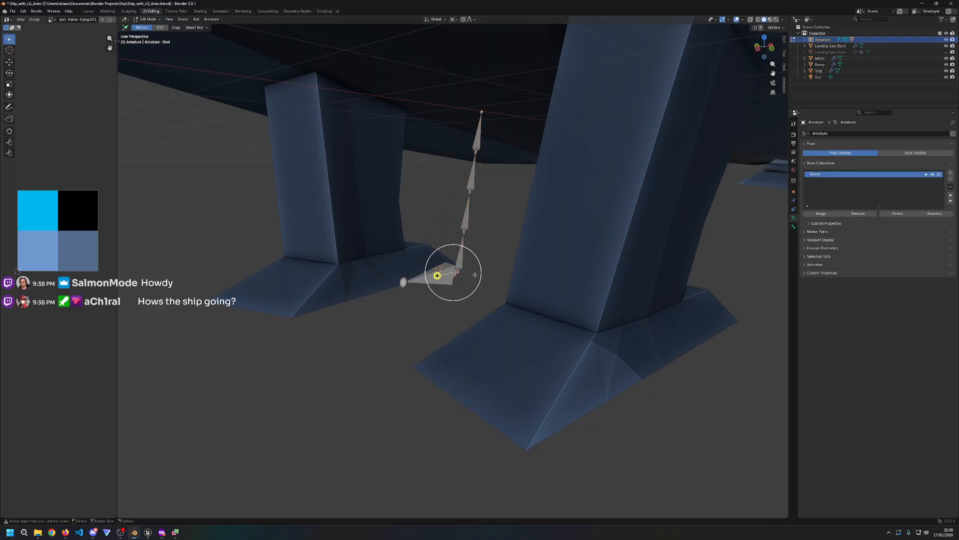
left_click(463, 233)
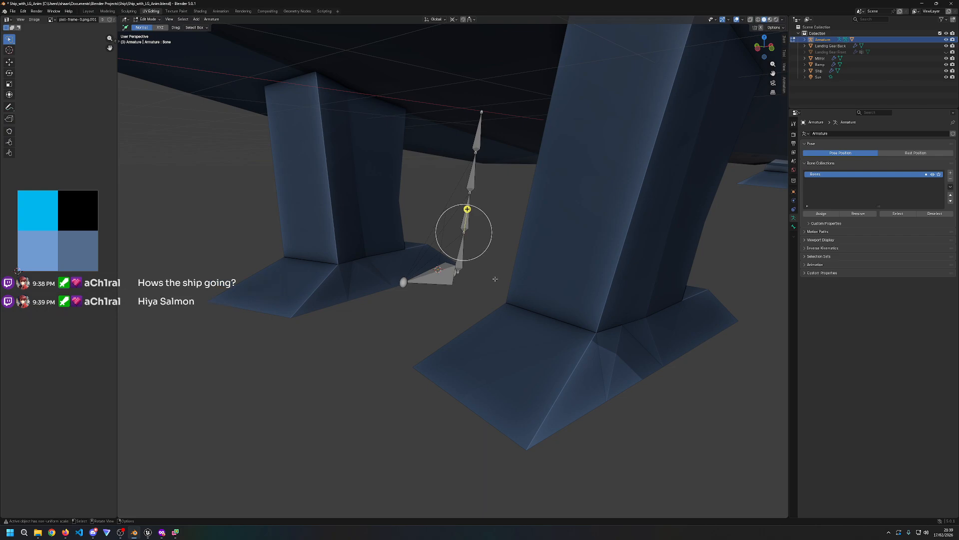
left_click_drag(495, 279, 413, 120)
left_click(465, 139)
left_click(477, 137)
left_click(472, 174, "shift")
left_click(468, 215, "shift")
left_click(464, 247, "shift")
key("g")
key("z")
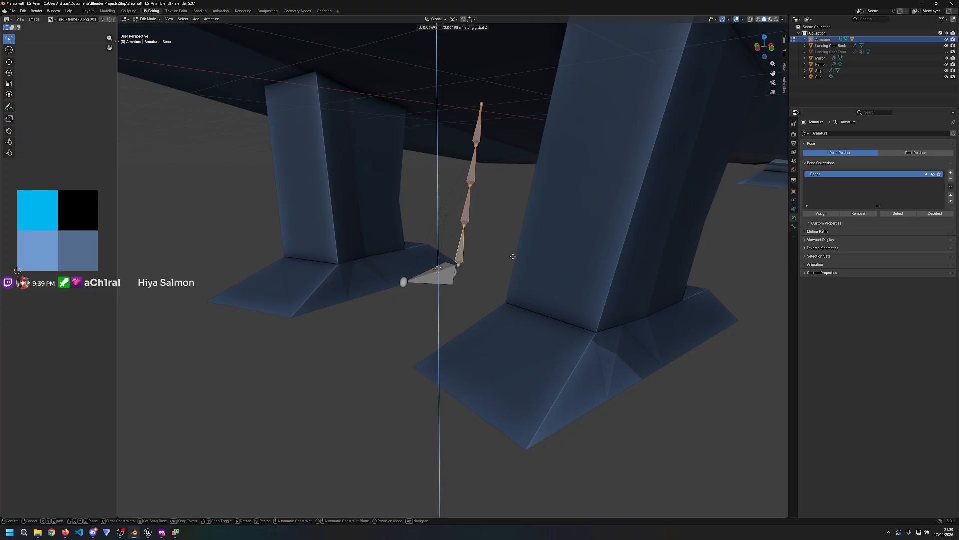
left_click(517, 235)
key("ctrl+z")
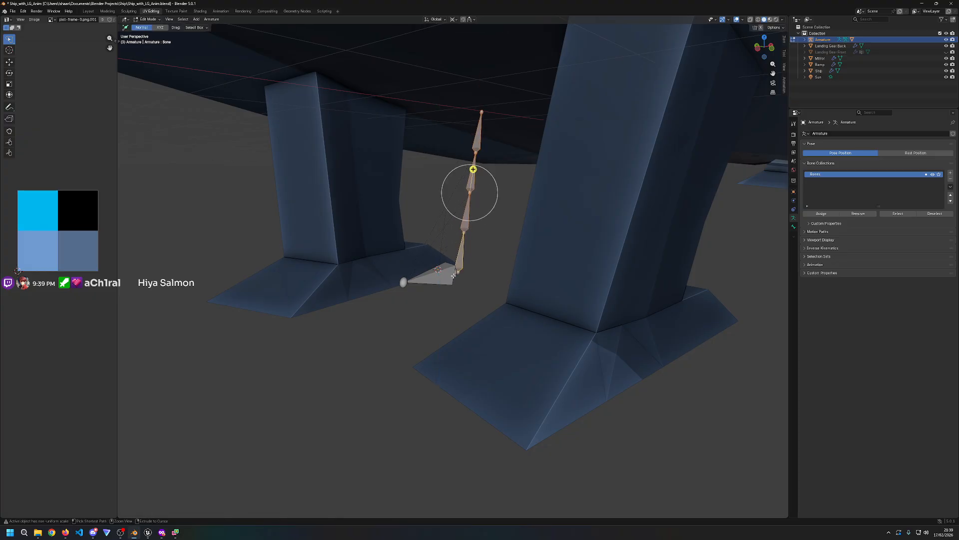
Step: Move the whole bone chain, including the root, up along its local Z axis
key("g")
key("z")
key("z")
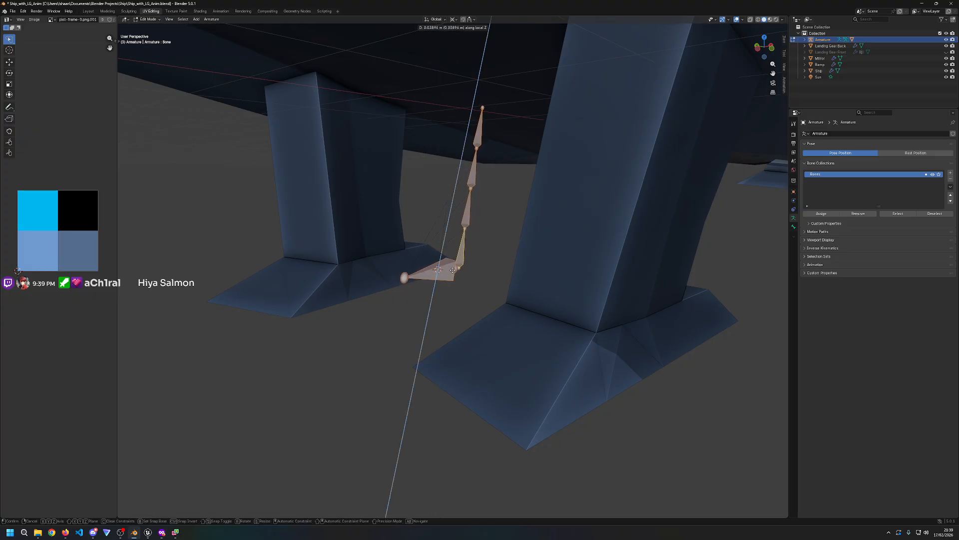
left_click(458, 255)
Step: Select the root bone's base joint and snap the 3D cursor to it
middle_click_drag(459, 257, 507, 271)
left_click(508, 272)
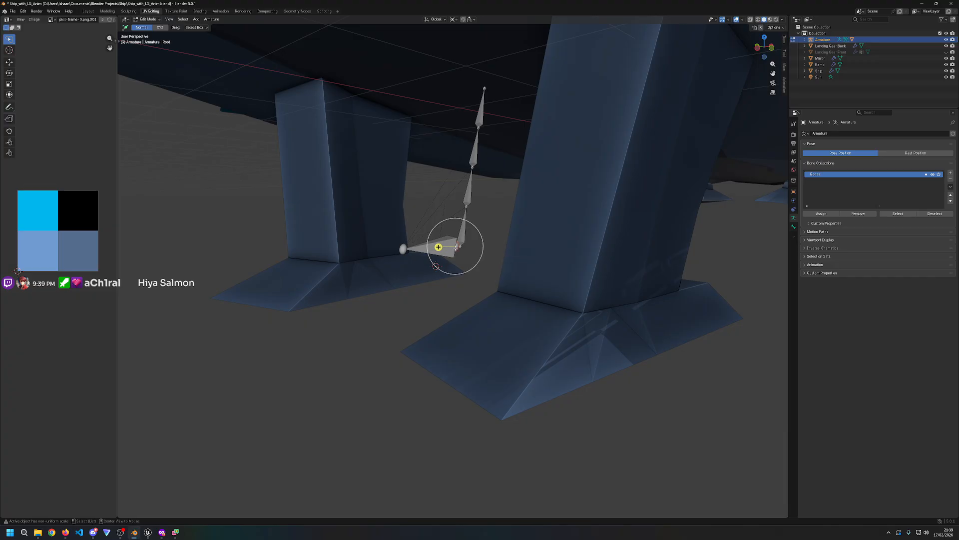
key("shift+s")
left_click(453, 284)
middle_click_drag(453, 284, 465, 293)
Step: Switch the armature to Object Mode and set its origin to the 3D cursor
key("a")
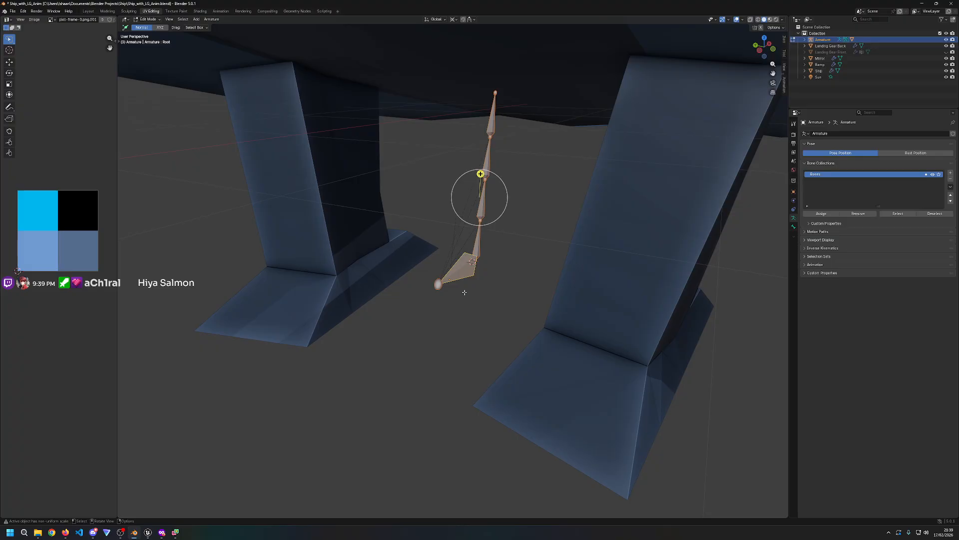
left_click(87, 11)
left_click(145, 11)
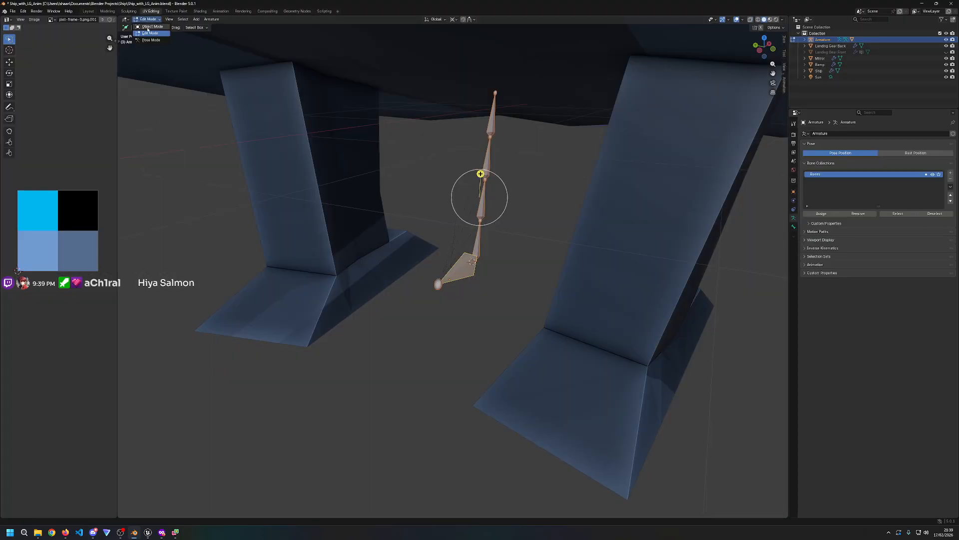
left_click(214, 19)
mouse_move(232, 33)
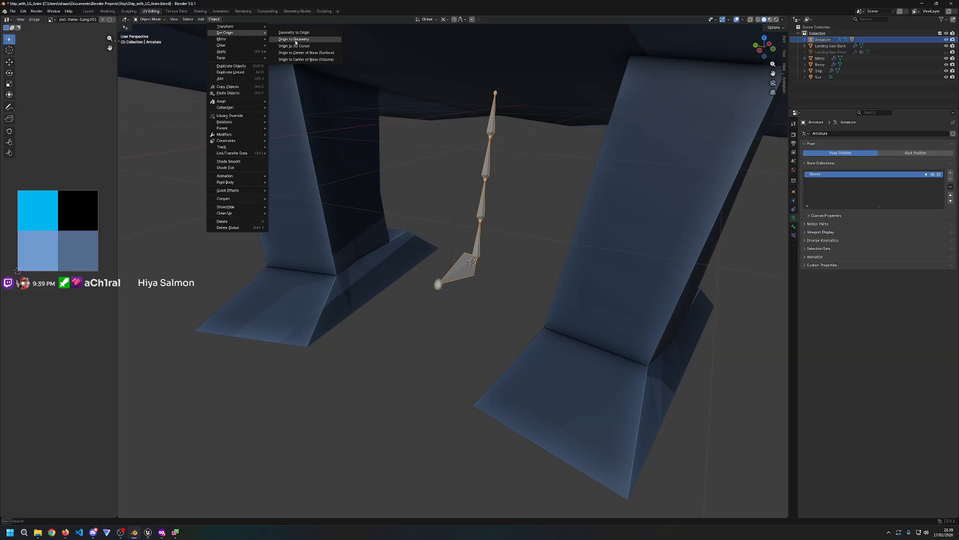
left_click(302, 46)
Step: In Pose Mode, select the upright bones and try compressing them along global Z, checking both legs before undoing it
middle_click_drag(528, 232, 527, 216)
left_click(527, 217)
left_click(147, 19)
left_click(150, 42)
left_click(495, 125)
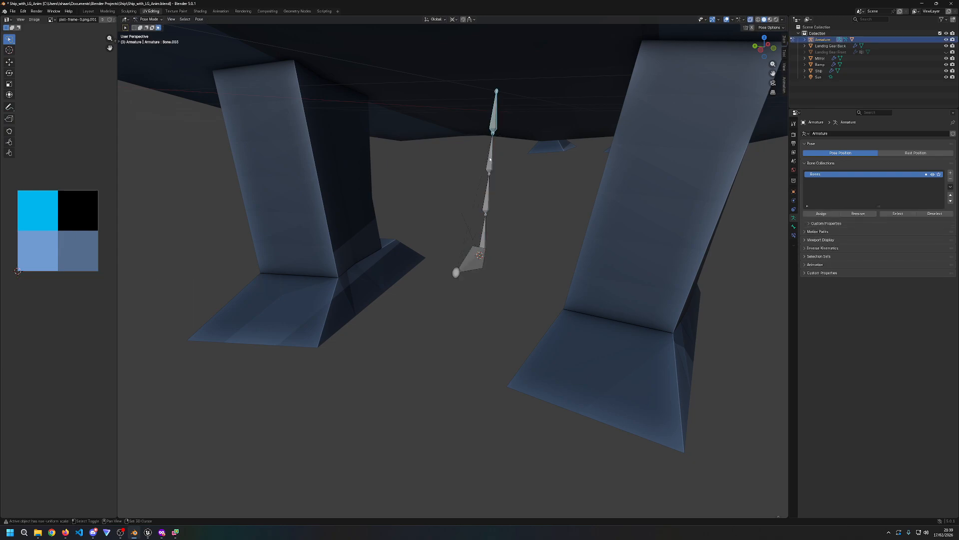
key("s")
key("z")
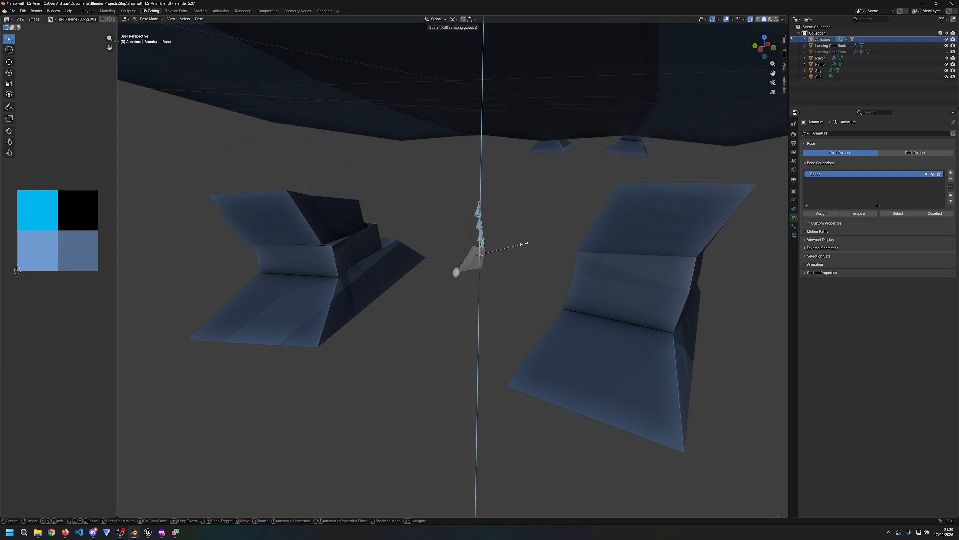
left_click(515, 248)
middle_click_drag(514, 248, 294, 233)
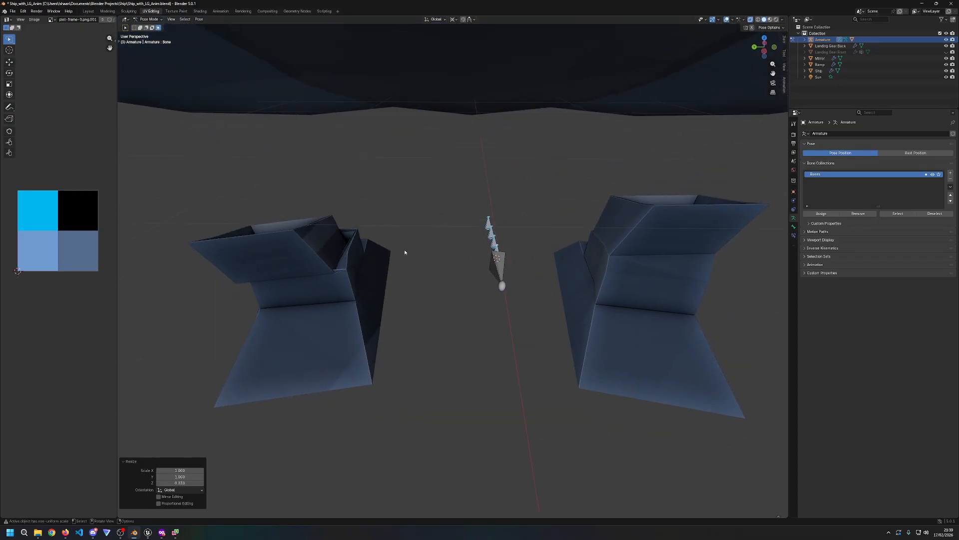
left_click(555, 247)
key("ctrl+z")
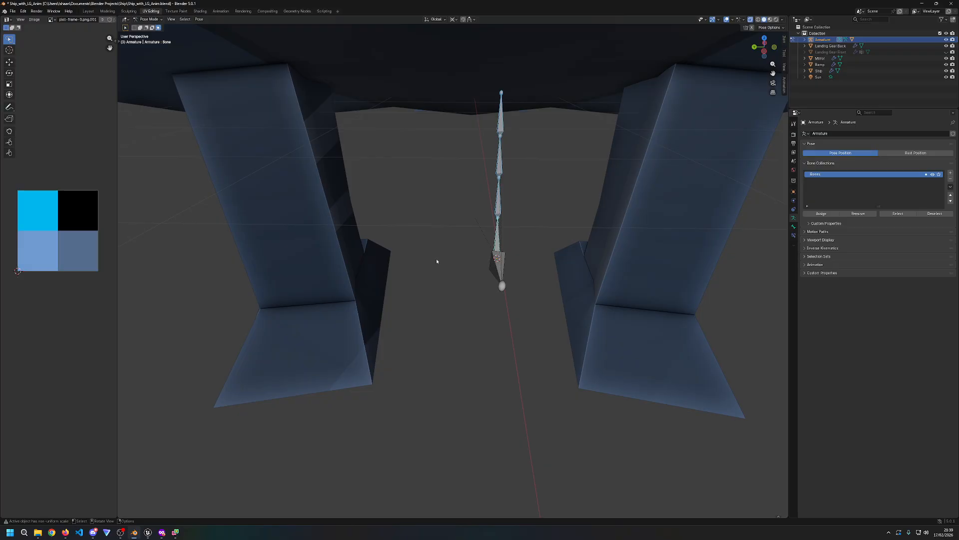
Step: Cycle the armature through Object and Edit Mode, then retry scaling the upright bones along global Z in Pose Mode
mouse_move(473, 280)
middle_mouse_down()
mouse_move(434, 280)
mouse_move(486, 283)
middle_mouse_up()
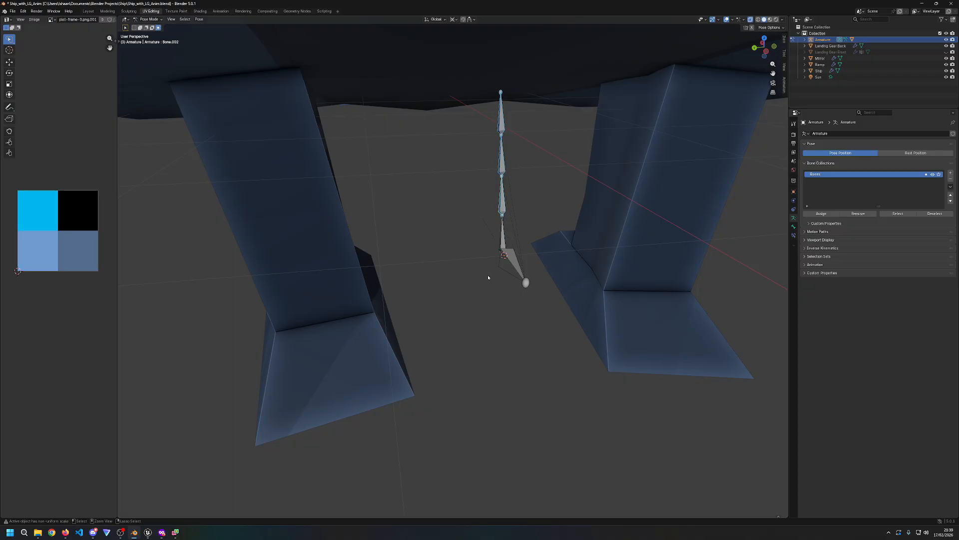
key("ctrl+Tab")
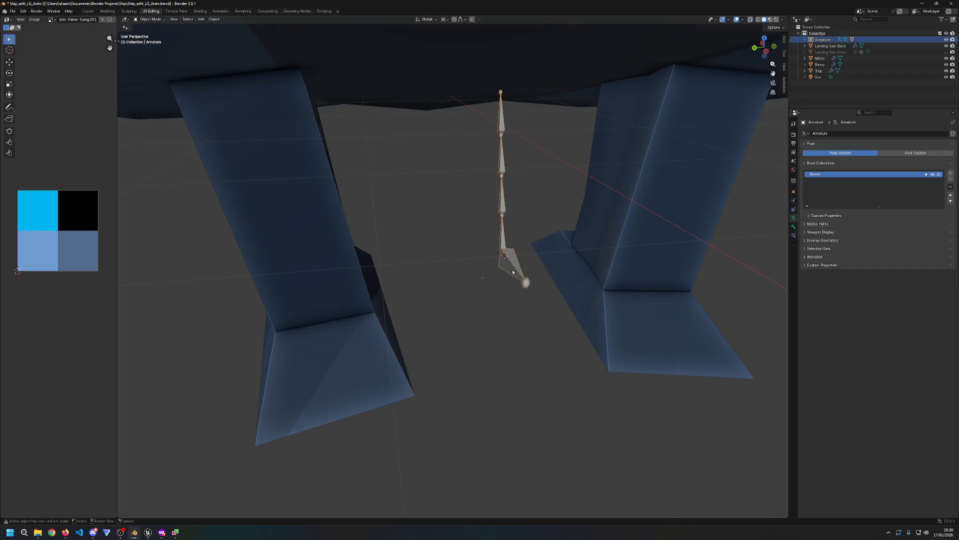
middle_click_drag(527, 275, 494, 242)
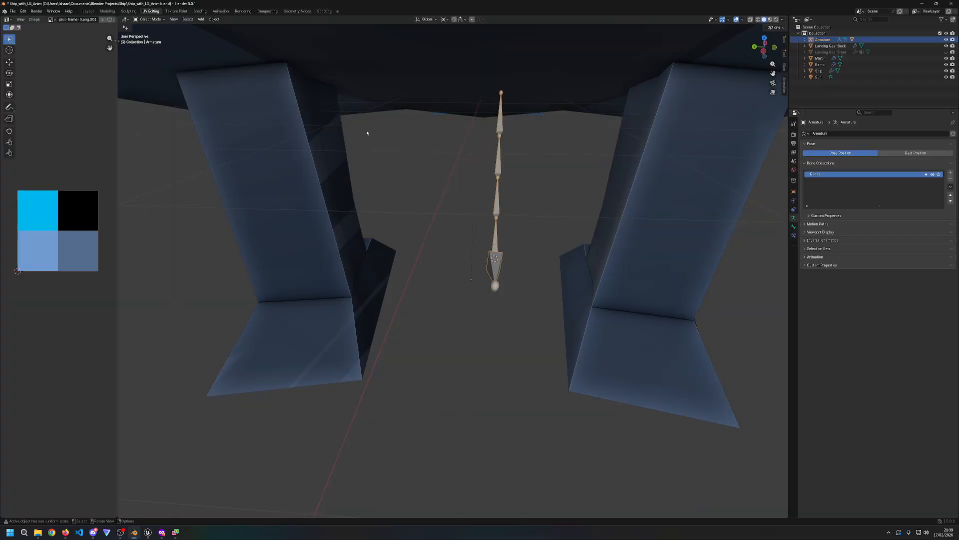
key("Tab")
left_click(147, 19)
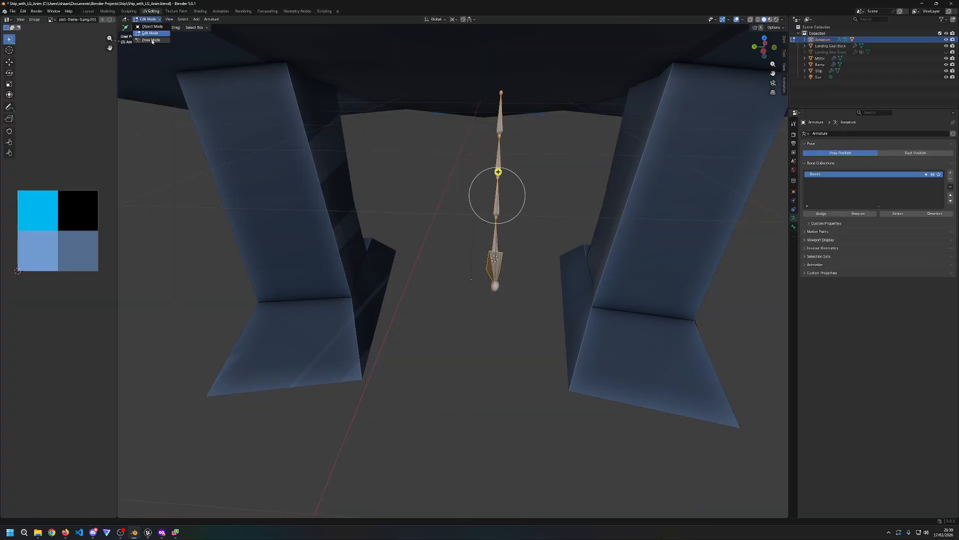
left_click(151, 40)
left_click(497, 234, "shift")
key("s")
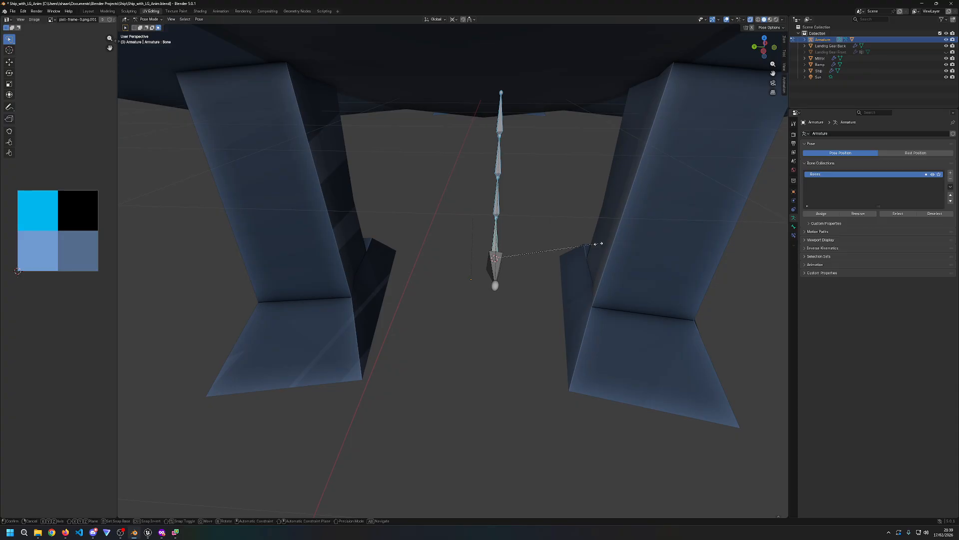
key("z")
left_click(507, 254)
middle_click_drag(507, 254, 593, 263)
key("ctrl+z")
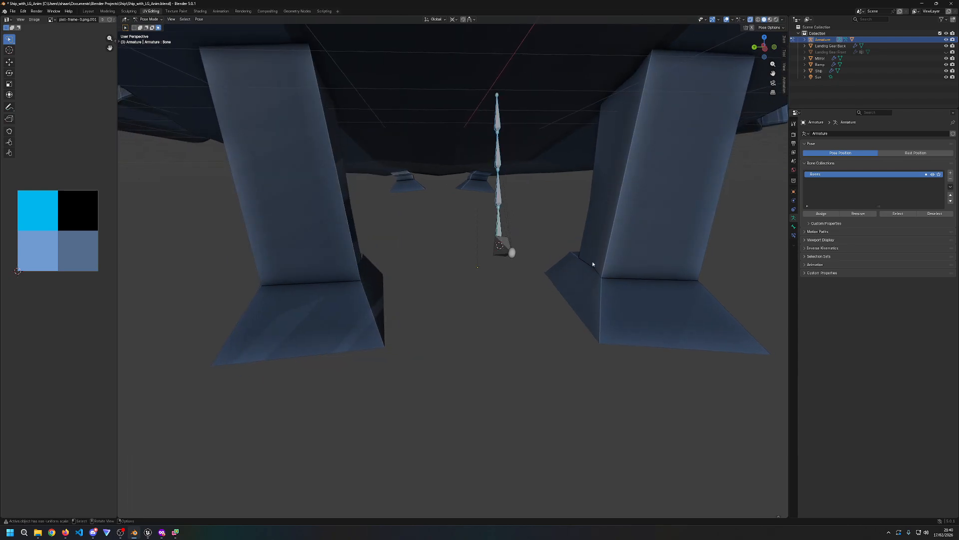
key("r")
key("x")
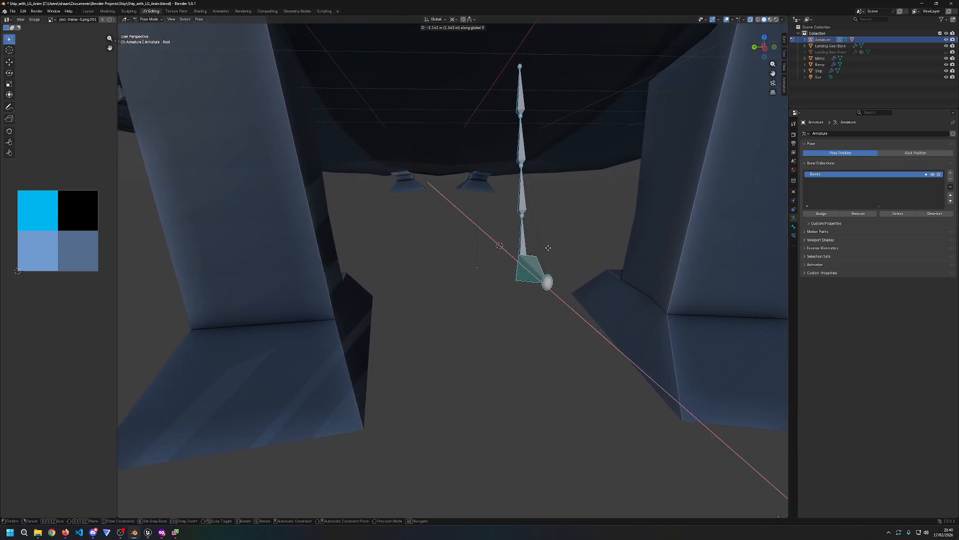
right_click(555, 247)
Step: Return to Edit Mode, expand the Armature hierarchy and select the Landing Gear Front.001 mesh
key("Tab")
left_click(529, 278)
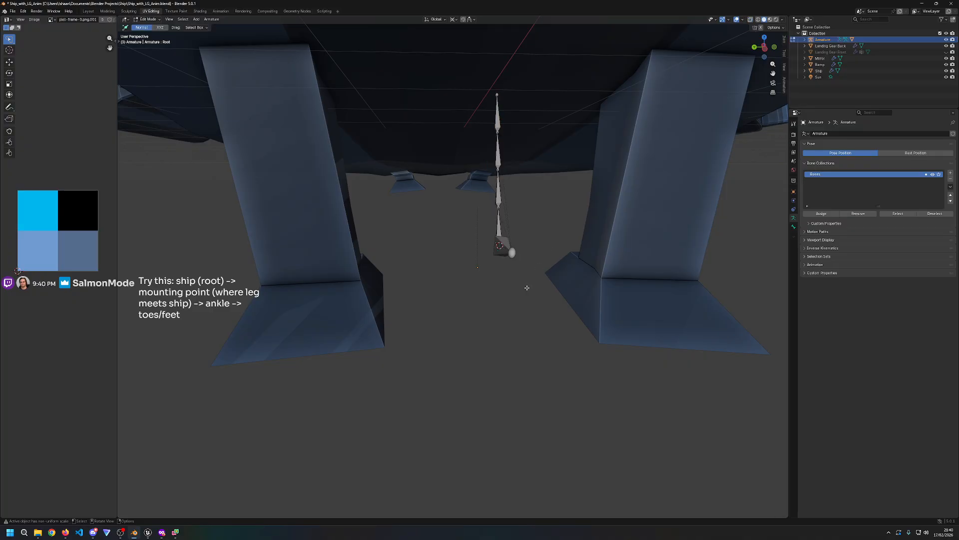
middle_click_drag(527, 288, 543, 249)
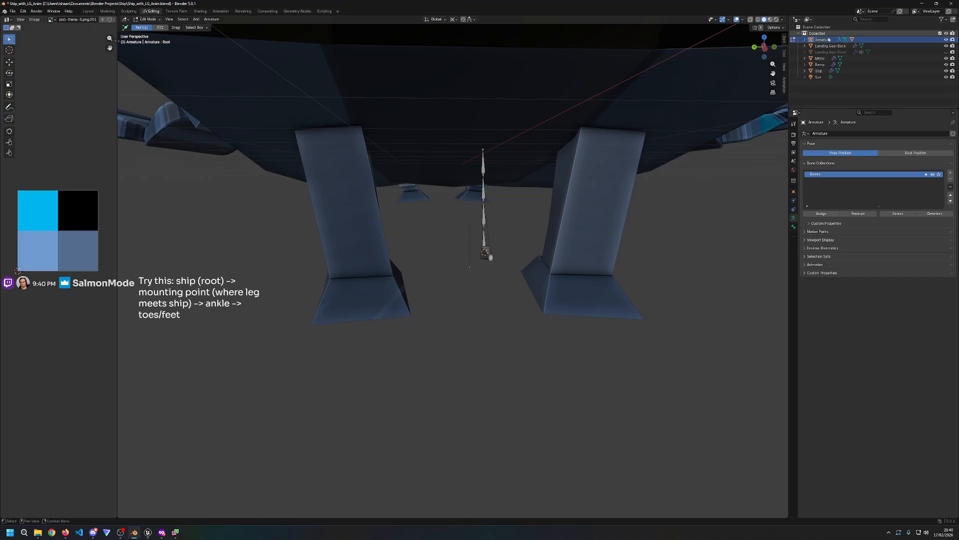
left_click(805, 39, "shift")
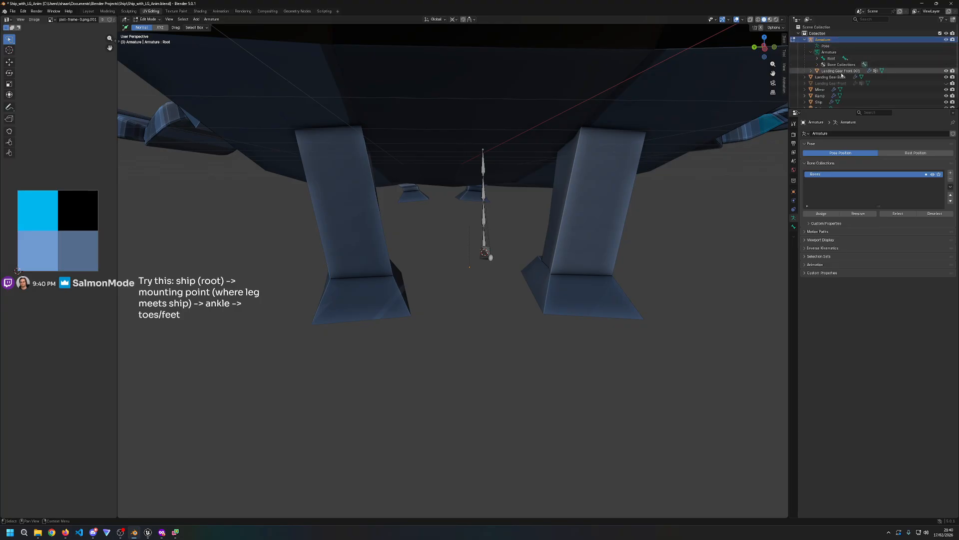
scroll(829, 75, "down", 1)
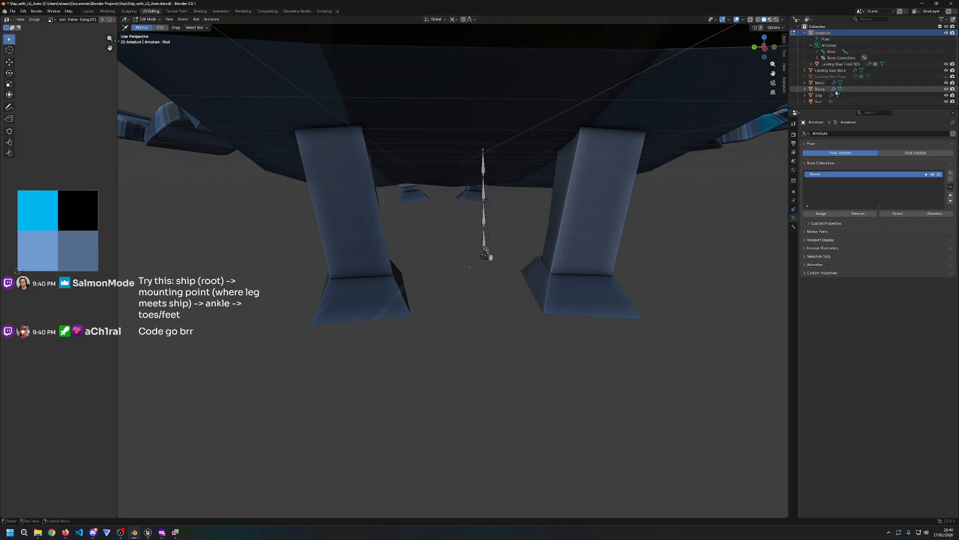
left_click(840, 64)
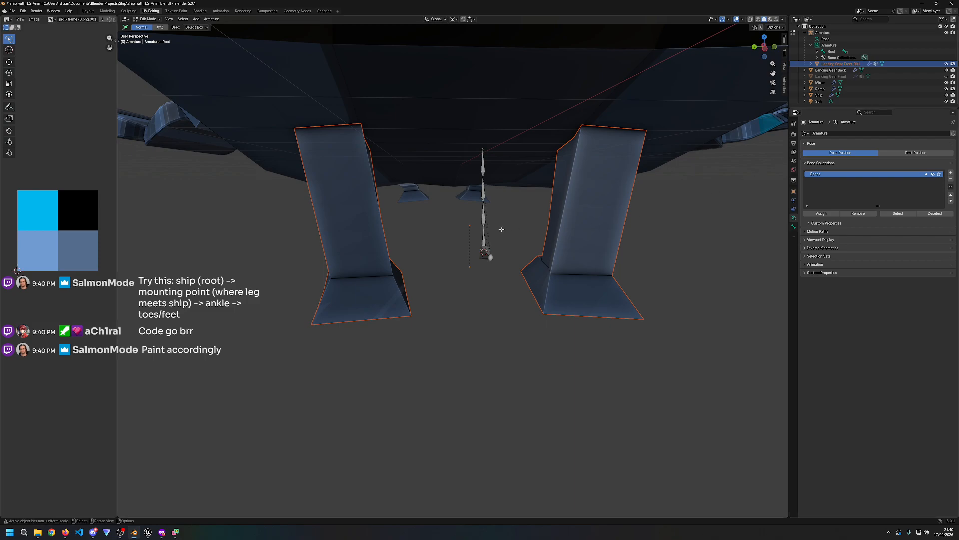
scroll(520, 269, "up", 3)
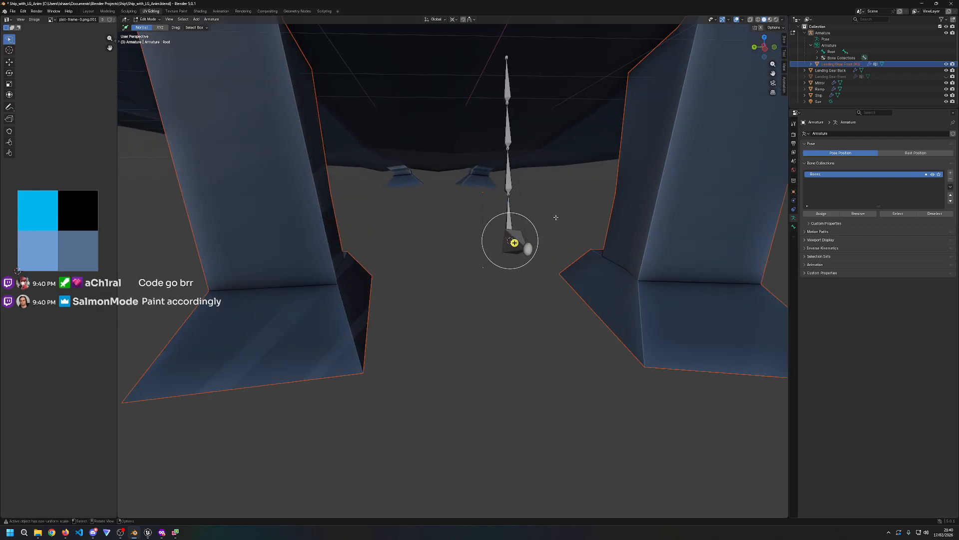
Step: Select the whole bone chain in Edit Mode and move it along global Y to the front landing gear leg
scroll(558, 215, "down", 3)
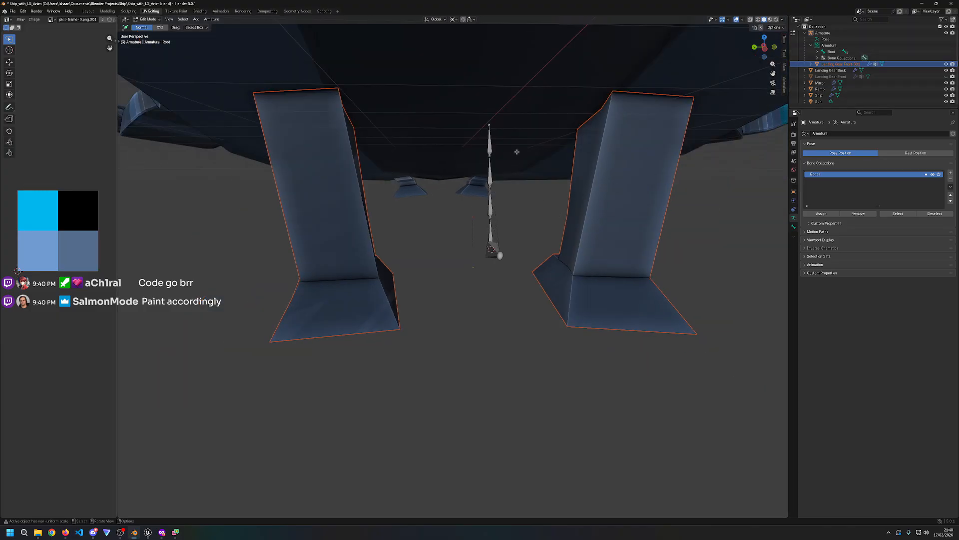
left_click(490, 181)
left_click(489, 212)
left_click_drag(517, 261, 460, 132)
key("g")
key("x")
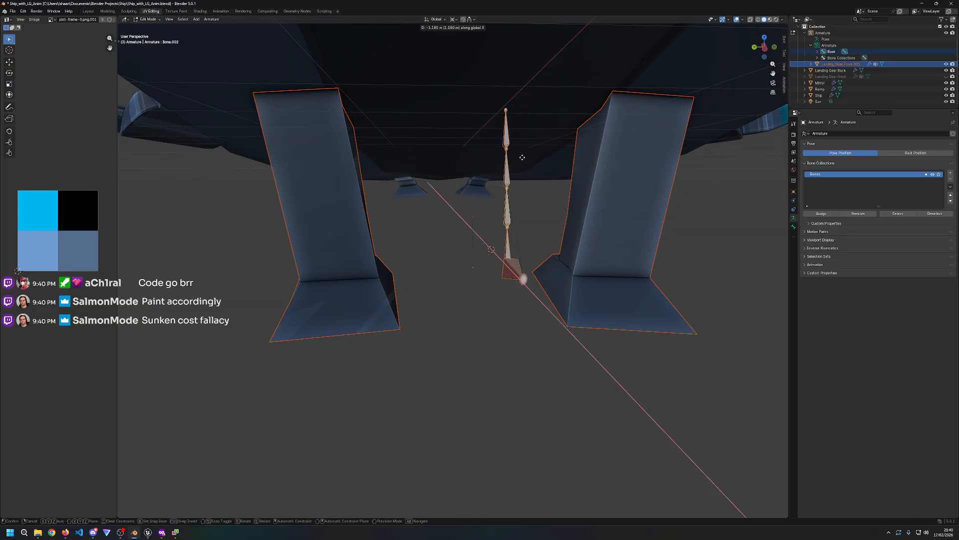
key("Escape")
key("g")
key("y")
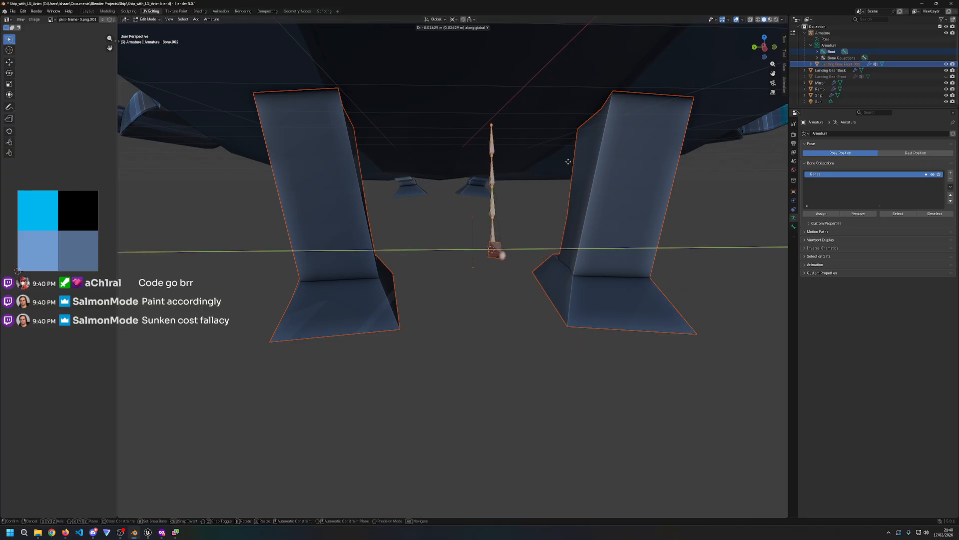
left_click(650, 170)
Step: Rotate the selected bone chain about 14 degrees around global Z to follow the leg's angle
key("r")
key("y")
right_click(685, 172)
key("g")
key("x")
right_click(702, 173)
key("r")
key("z")
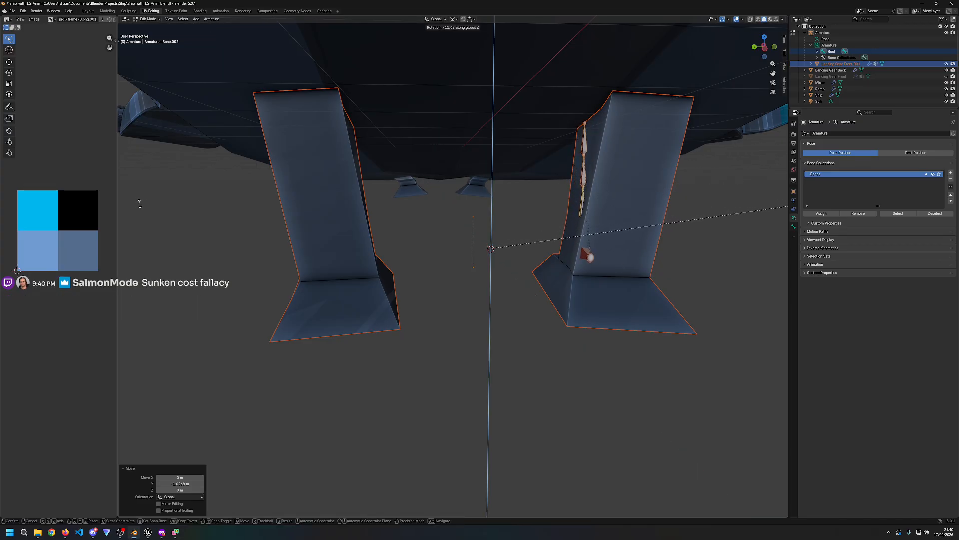
left_click(259, 211)
Step: Switch to wireframe shading and shift the bone chain along global Y into the leg mesh
key("shift+z")
mouse_move(578, 197)
middle_mouse_down()
mouse_move(546, 208)
mouse_move(522, 249)
mouse_move(590, 215)
middle_mouse_up()
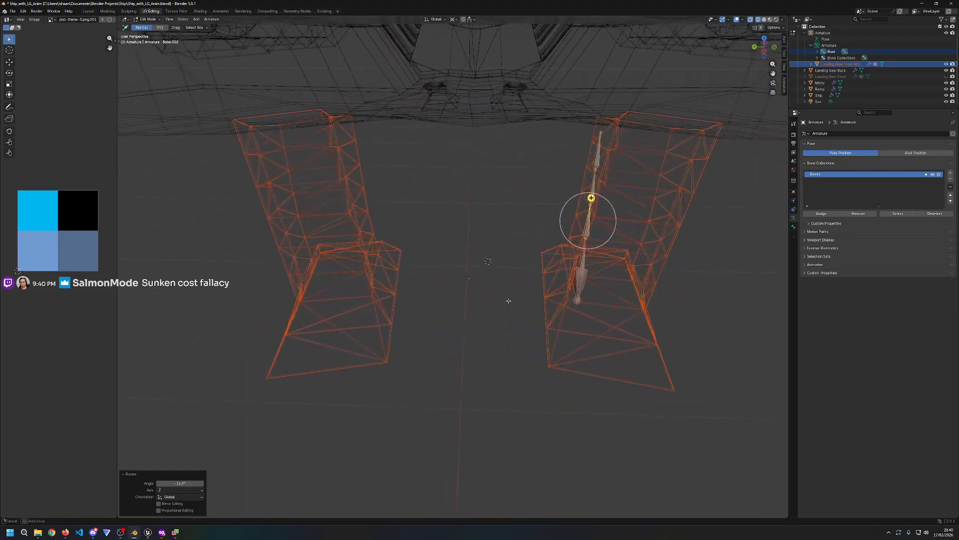
key("g")
key("y")
left_click(592, 297)
Step: Nudge the bone chain along global X and Y within the leg, and check its placement in solid shading
middle_click_drag(635, 311, 512, 334)
key("g")
key("x")
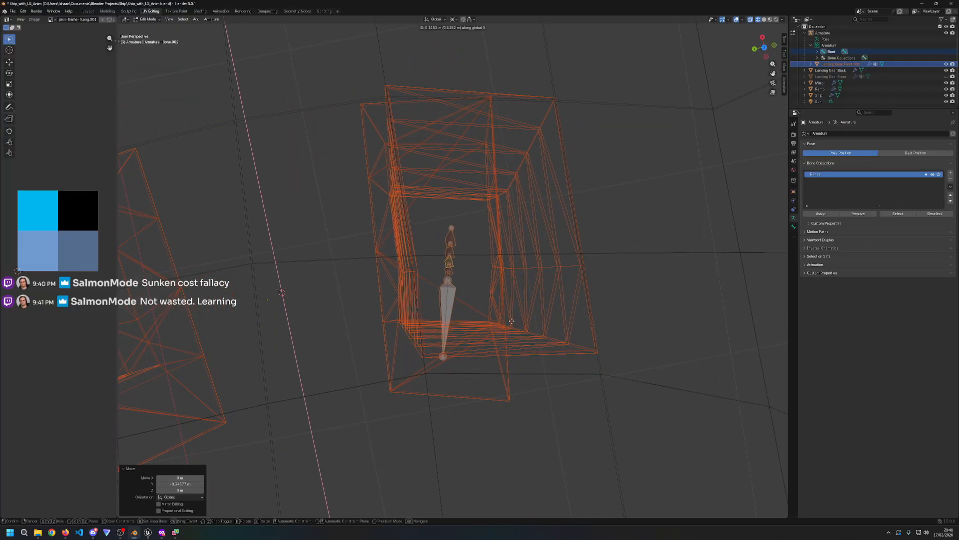
left_click(510, 281)
key("g")
key("y")
left_click(530, 278)
mouse_move(529, 279)
middle_mouse_down()
mouse_move(443, 317)
mouse_move(425, 300)
mouse_move(405, 320)
mouse_move(510, 285)
mouse_move(519, 272)
middle_mouse_up()
key("z")
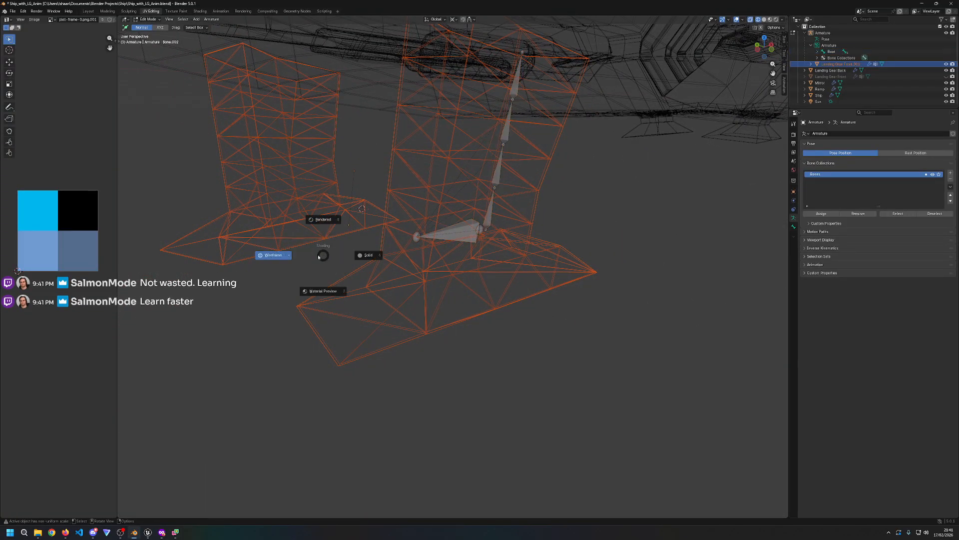
left_click(360, 261)
middle_click_drag(361, 261, 329, 261)
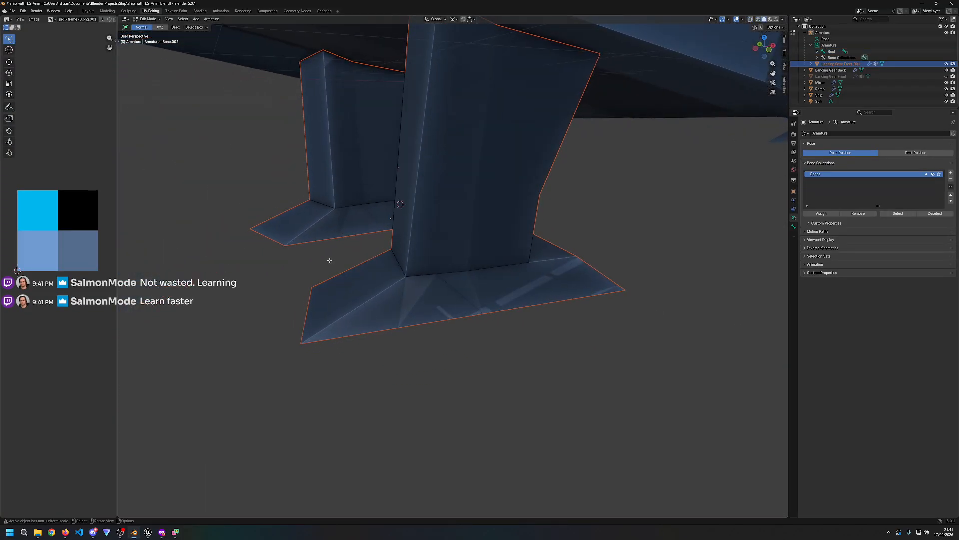
Step: Select only the upright bones, compress them along global Z in Pose Mode, and compare both legs in solid shading
key("shift+z")
left_click_drag(546, 207, 473, 36)
key("s")
key("Escape")
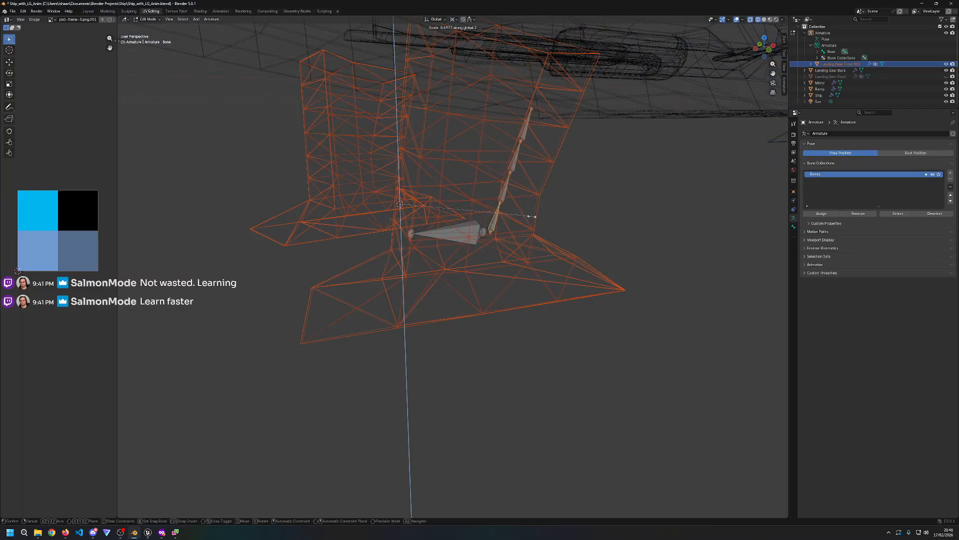
key("ctrl+Tab")
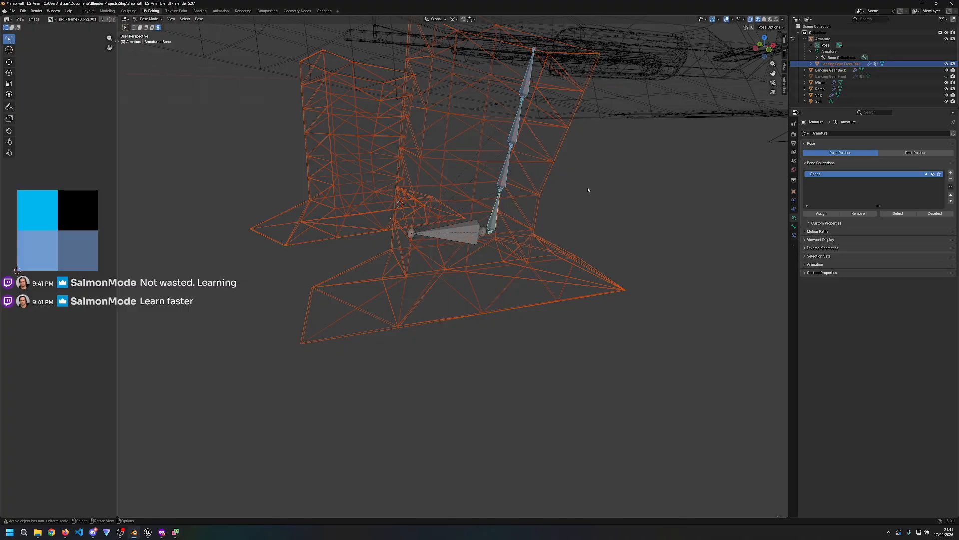
key("s")
key("z")
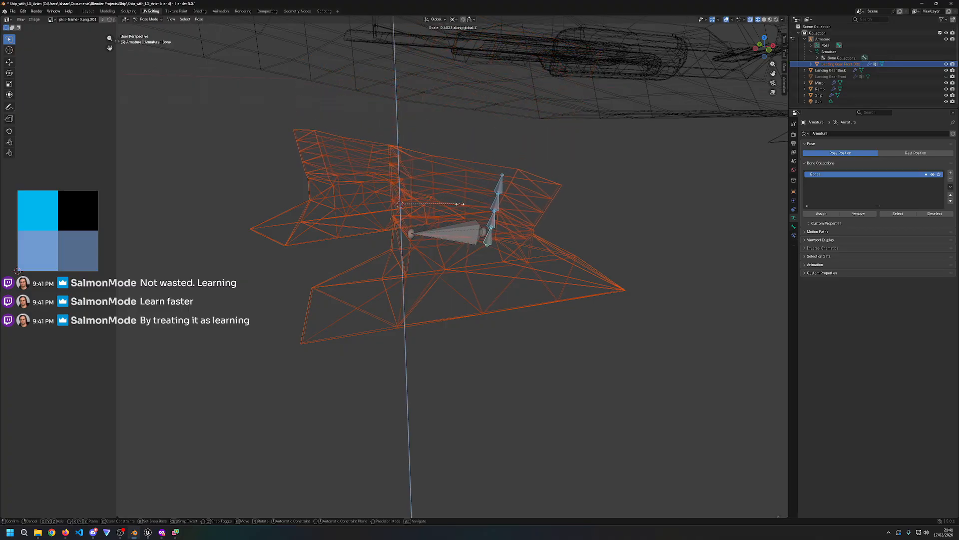
left_click(448, 204)
key("z")
left_click(480, 204)
mouse_move(347, 218)
middle_mouse_down()
mouse_move(514, 216)
mouse_move(545, 240)
mouse_move(493, 246)
mouse_move(662, 237)
mouse_move(501, 242)
mouse_move(623, 238)
middle_mouse_up()
key("z")
key("Escape")
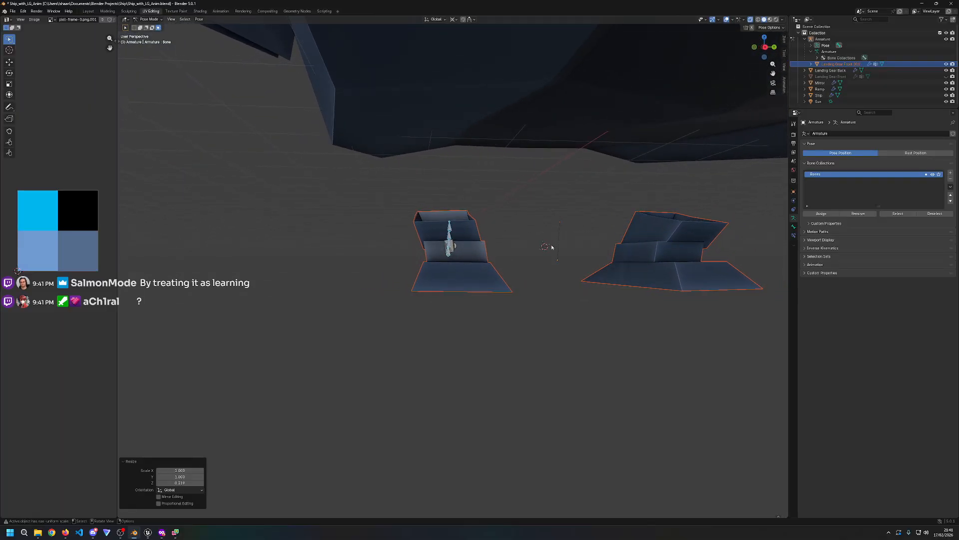
Step: Select all pose bones and try scaling them along global Z and along global X
key("a")
key("s")
key("z")
right_click(550, 254)
key("s")
key("x")
right_click(543, 250)
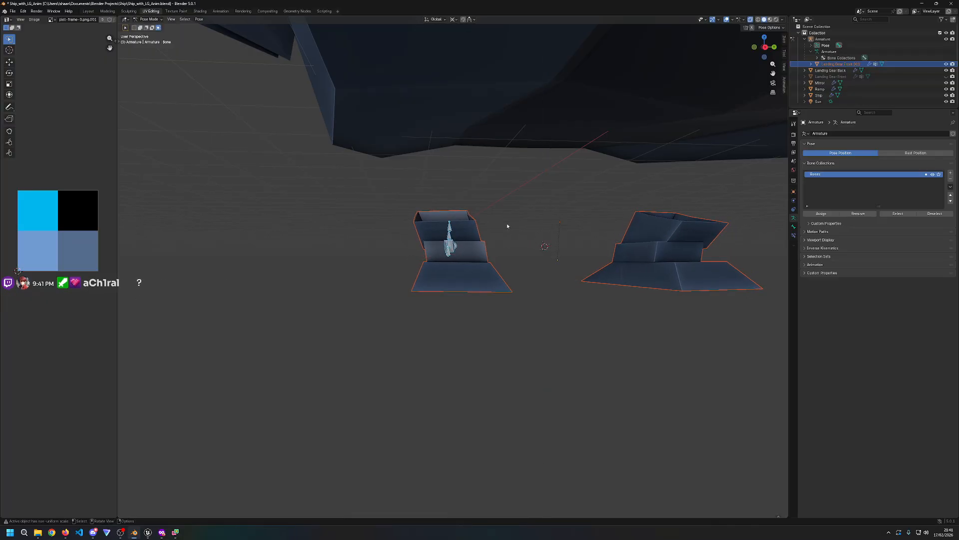
Step: Return to Edit Mode in wireframe and adjust the bone chain's position inside the leg along global X and Y
key("Tab")
key("shift+z")
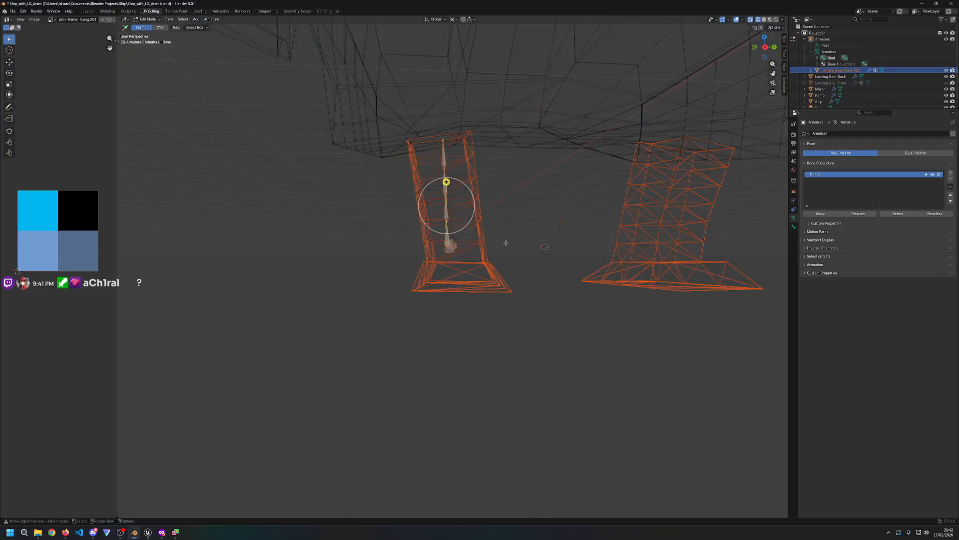
key("g")
key("z")
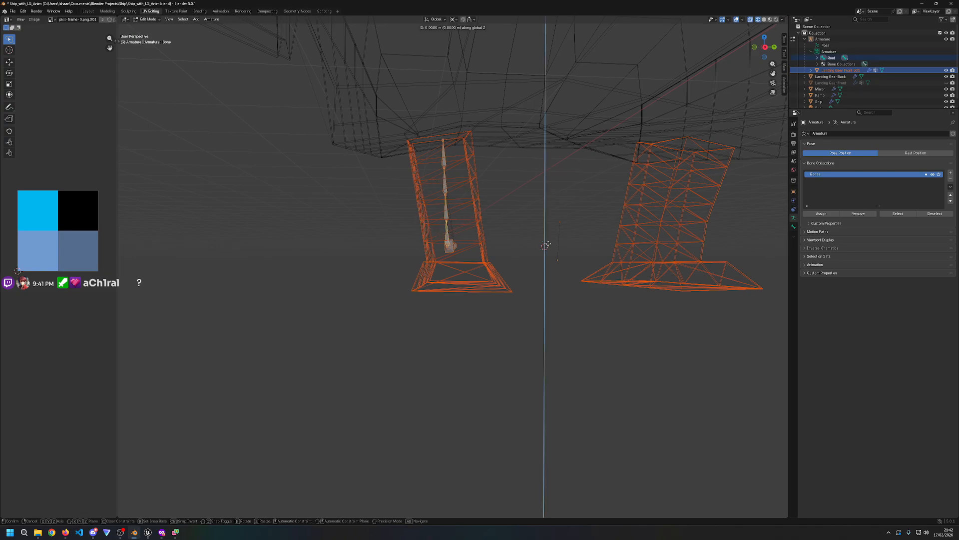
key("z")
key("z")
key("x")
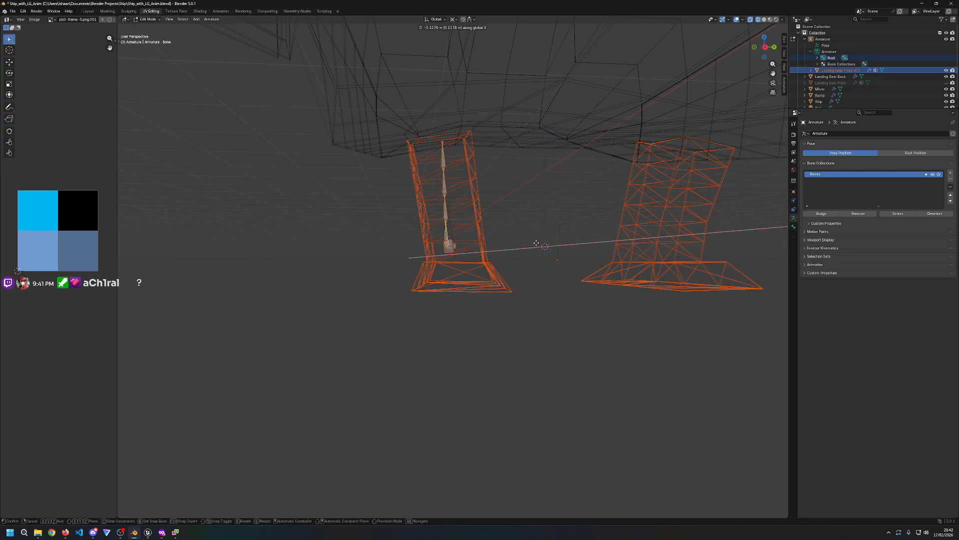
left_click(551, 245)
key("g")
key("y")
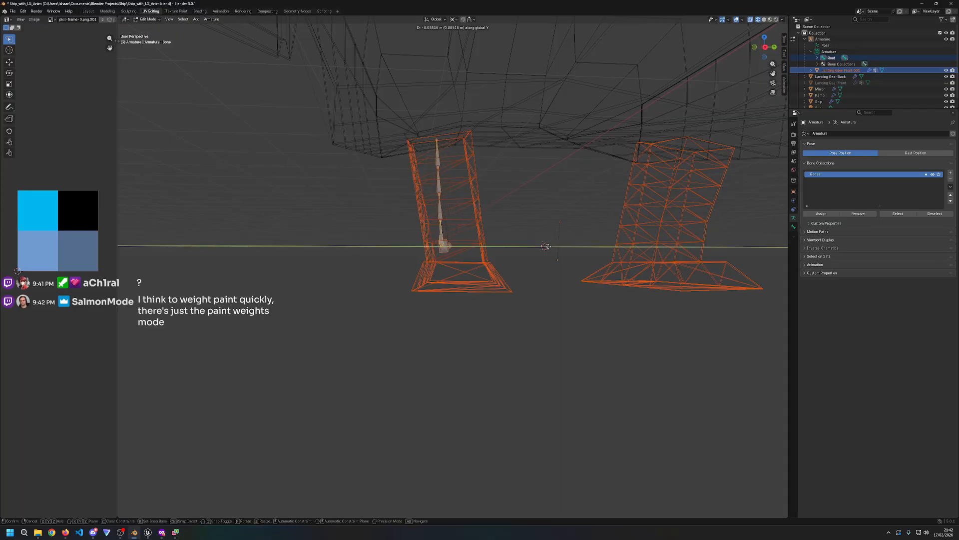
left_click(555, 251)
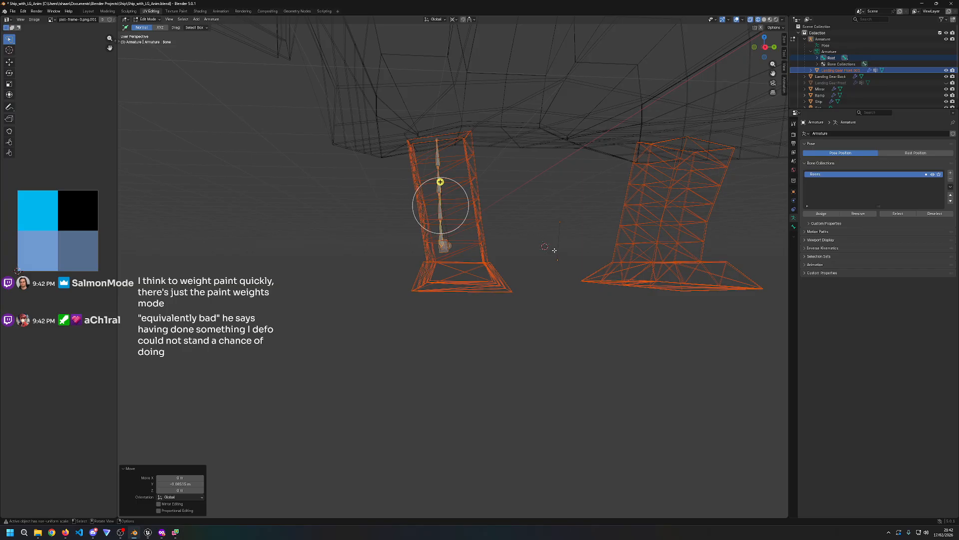
Step: Inspect the legs in solid shading while switching modes, and try scaling the bones along global Z
key("ctrl+Tab")
key("z")
left_click(554, 259)
mouse_move(568, 262)
middle_mouse_down()
mouse_move(546, 265)
mouse_move(575, 265)
mouse_move(545, 267)
mouse_move(620, 263)
mouse_move(559, 265)
middle_mouse_up()
middle_click_drag(554, 266, 489, 252)
key("Tab")
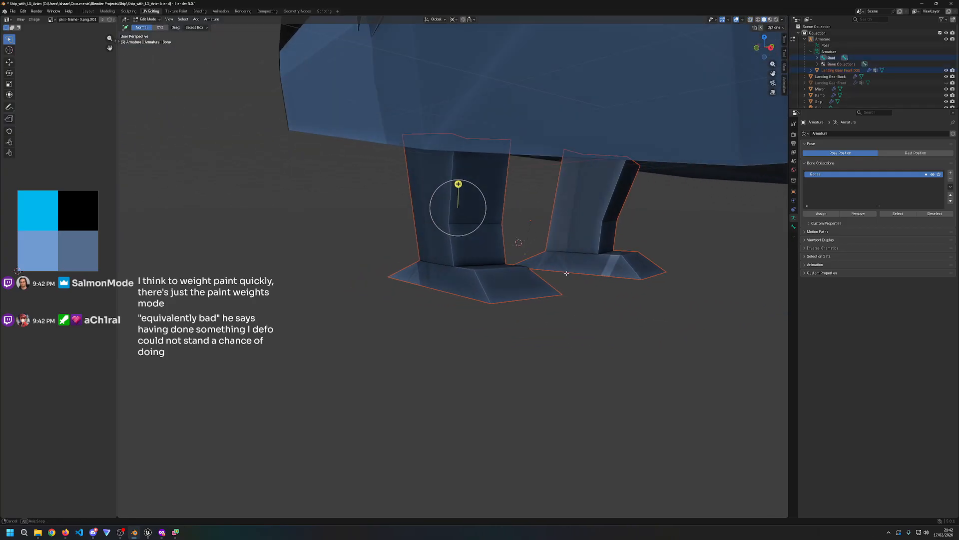
key("s")
key("z")
left_click(541, 260)
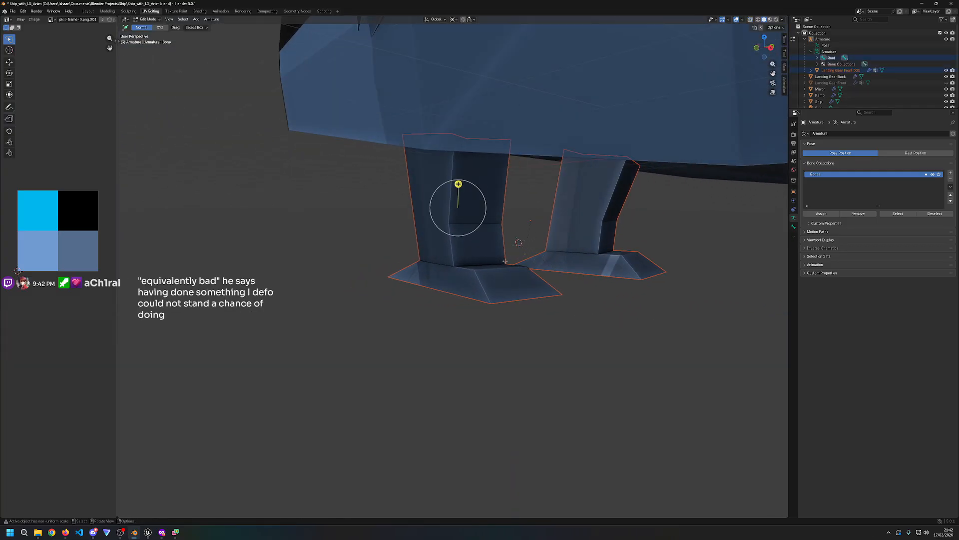
Step: In wireframe, select the root bone and move it about 0.13 m along global Y
left_click(486, 264)
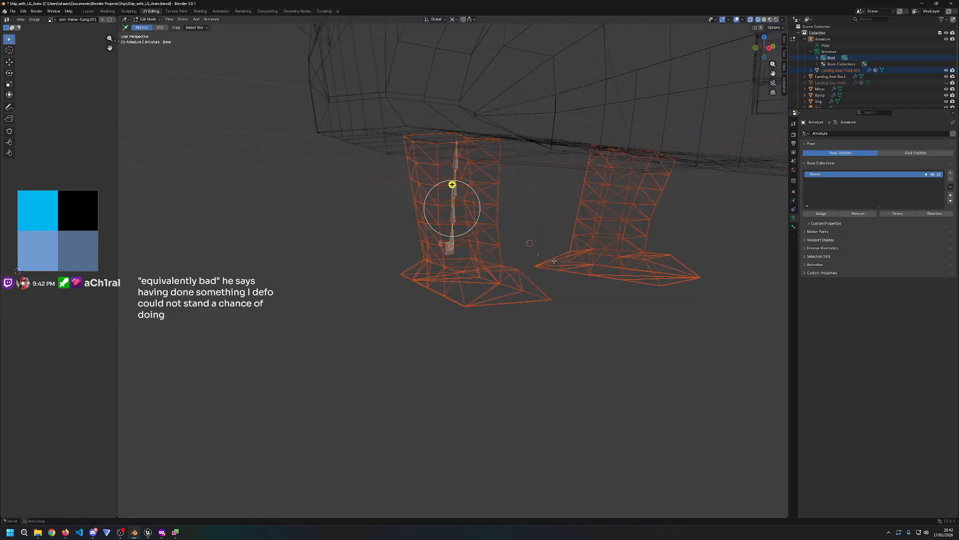
left_click(443, 245)
middle_click_drag(515, 272, 575, 270)
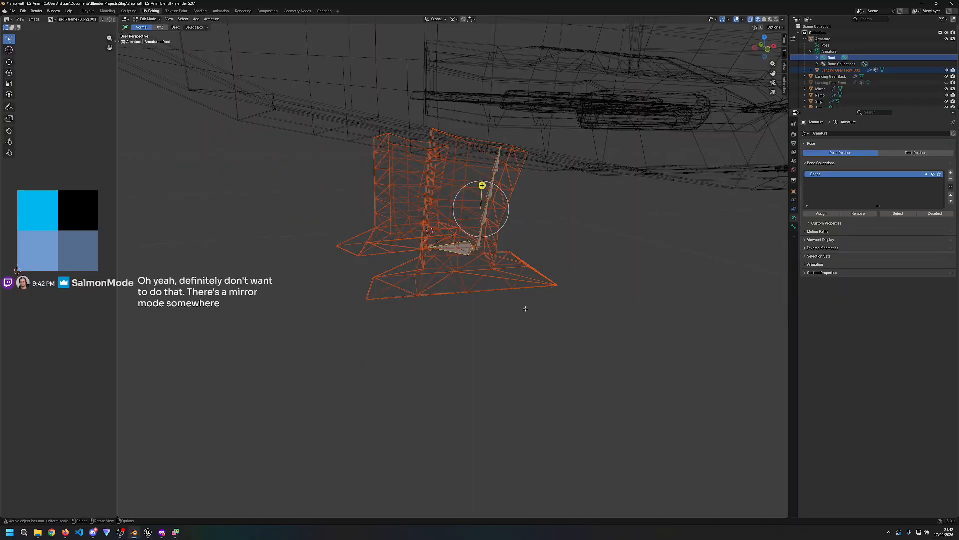
middle_click_drag(523, 309, 572, 317)
key("g")
key("z")
right_click(560, 312)
key("g")
key("x")
right_click(538, 309)
key("g")
key("y")
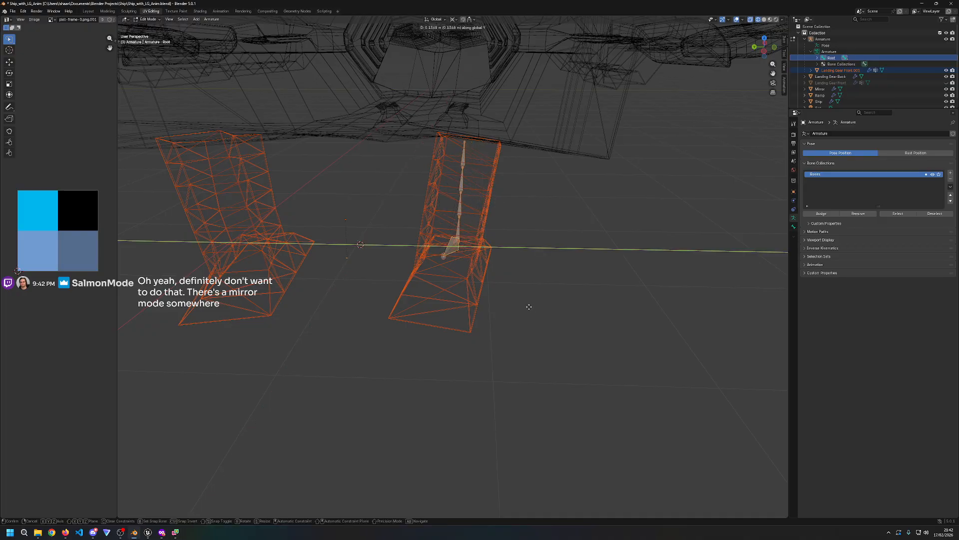
left_click(530, 307)
Step: Try scaling the root bone along global Z, and leave Edit Mode to inspect both legs in solid shading
middle_click_drag(612, 321, 646, 318)
key("s")
key("z")
key("Escape")
key("Tab")
key("Tab")
key("z")
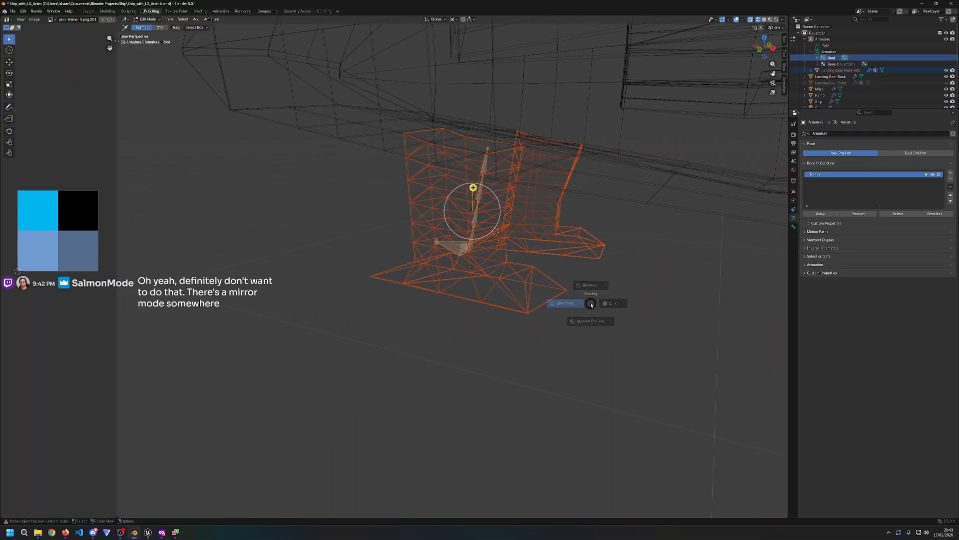
left_click(652, 304)
key("Tab")
mouse_move(653, 307)
middle_mouse_down()
mouse_move(586, 296)
mouse_move(596, 301)
mouse_move(553, 283)
mouse_move(602, 299)
mouse_move(659, 293)
mouse_move(601, 285)
mouse_move(574, 294)
mouse_move(572, 283)
mouse_move(594, 273)
mouse_move(529, 290)
middle_mouse_up()
key("a")
left_click(604, 190)
Step: Select the Armature object and set its origin to the 3D cursor
left_click(823, 39)
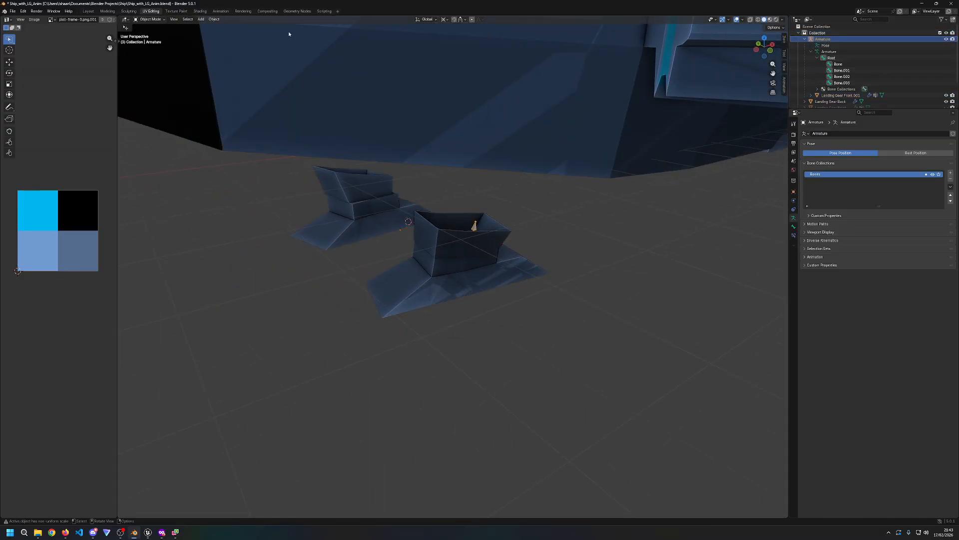
left_click(213, 19)
mouse_move(227, 33)
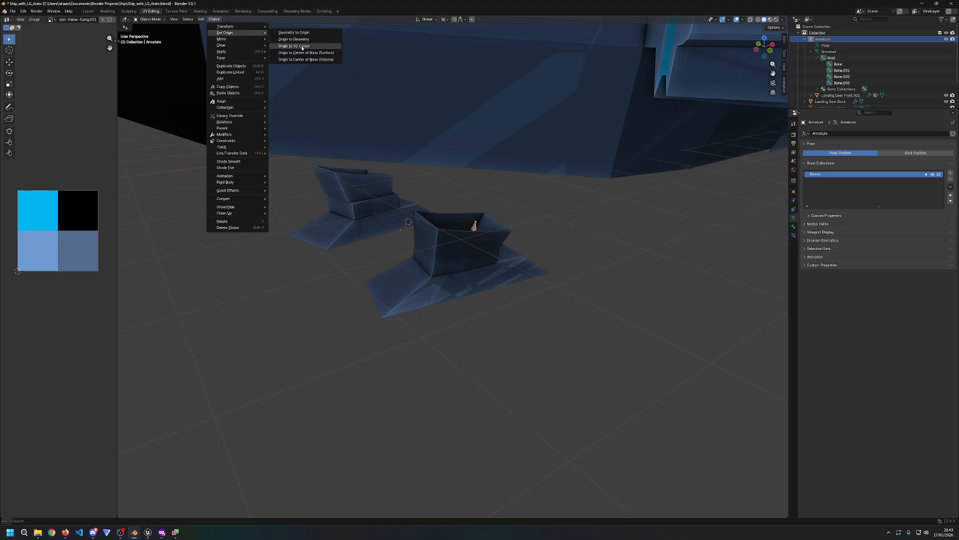
left_click(302, 46)
Step: Switch the armature to Pose Mode, select the upright bones and try stretching them along global Z
middle_click_drag(617, 301, 500, 275)
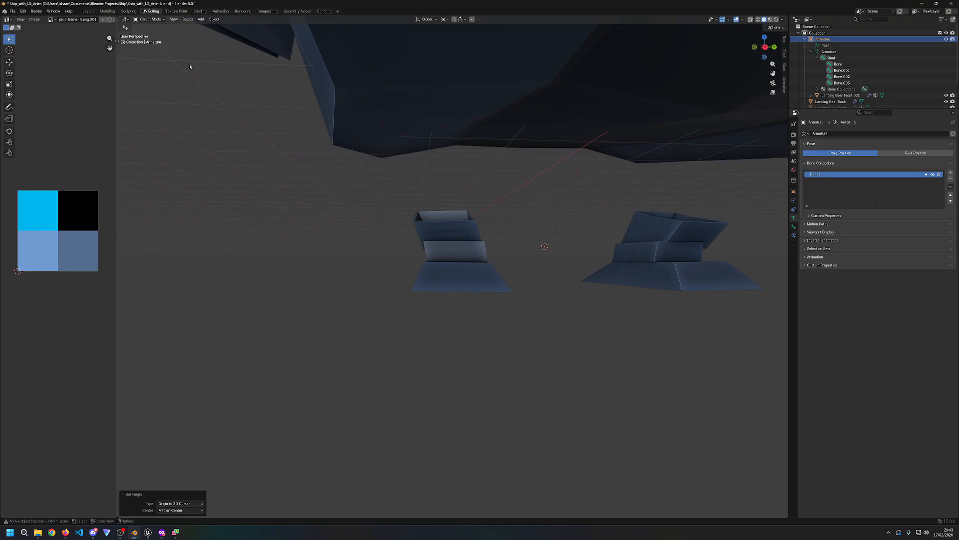
left_click(150, 19)
left_click(150, 40)
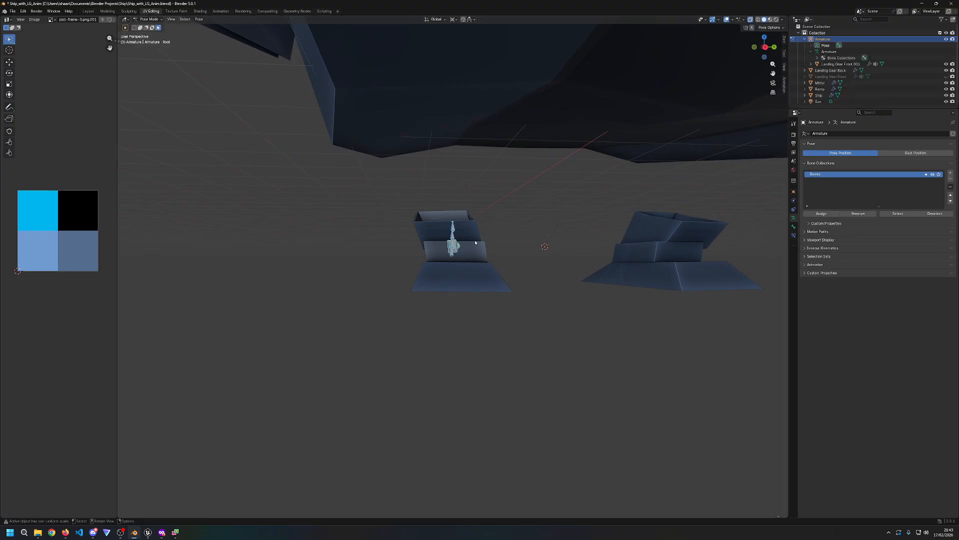
left_click(459, 238)
left_click_drag(443, 221, 457, 256)
left_click(453, 241)
key("s")
key("z")
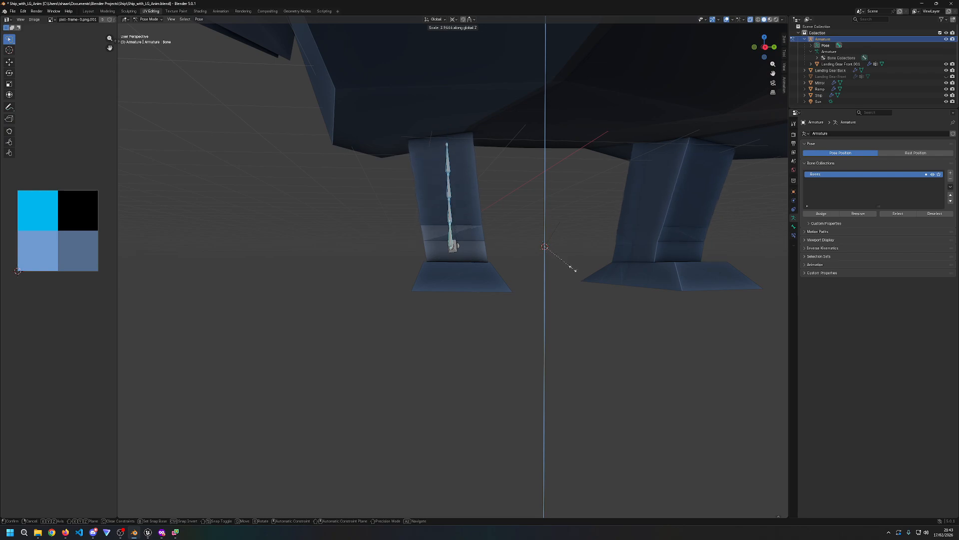
key("Escape")
Step: Try scaling the upright bones uniformly and compressing them further along global Z, comparing both legs
key("s")
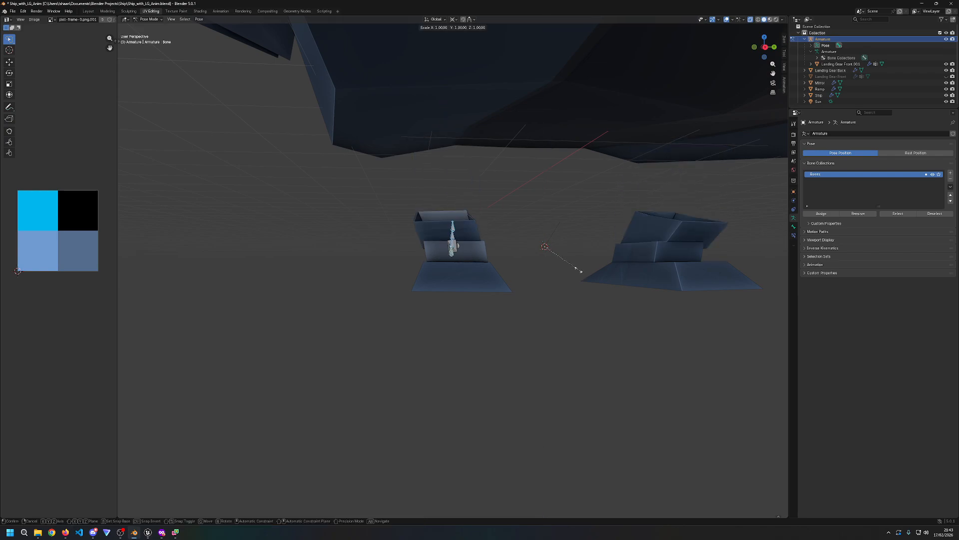
left_click(579, 270)
key("s")
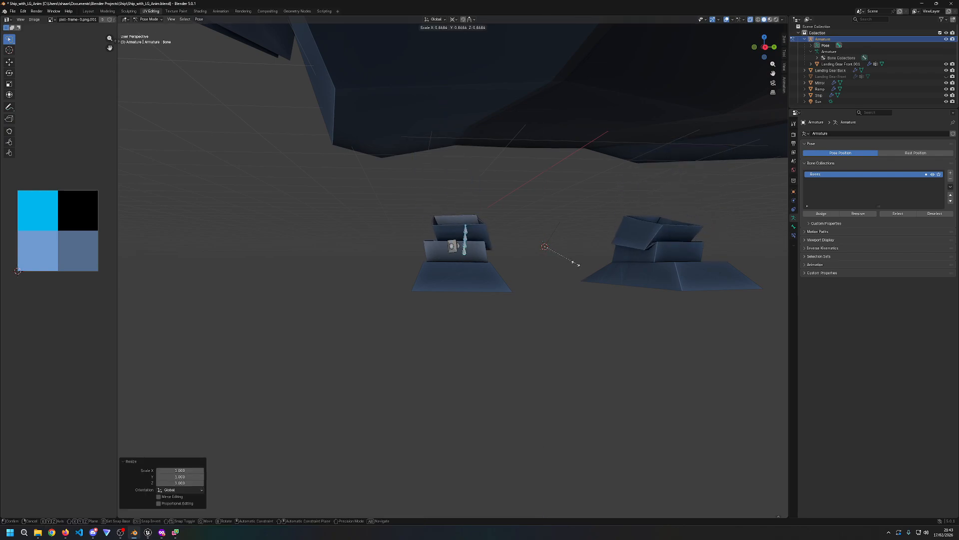
key("Escape")
key("s")
key("z")
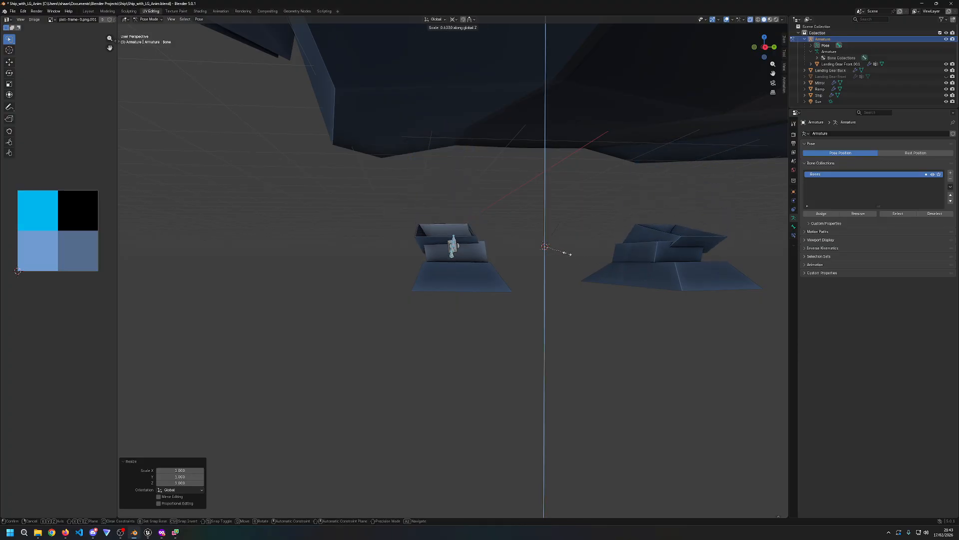
left_click(550, 252)
scroll(608, 287, "up", 2)
middle_click_drag(607, 288, 651, 292)
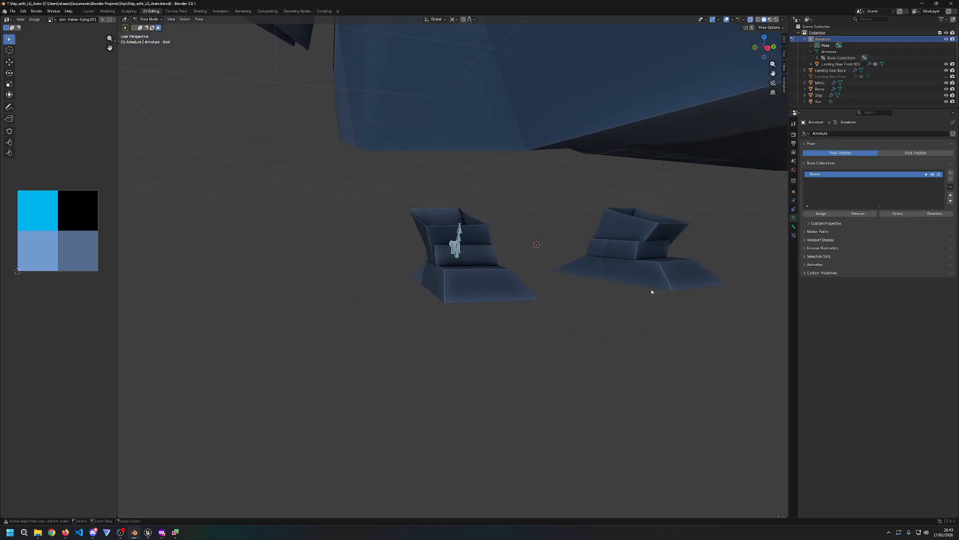
Step: Undo the scaling, origin and root bone changes back to Edit Mode with all bones selected, and show wireframe shading
key("ctrl+z")
key("ctrl+z")
key("ctrl+z")
key("ctrl+z")
key("ctrl+z")
key("ctrl+z")
key("ctrl+z")
key("ctrl+shift+z")
key("ctrl+z")
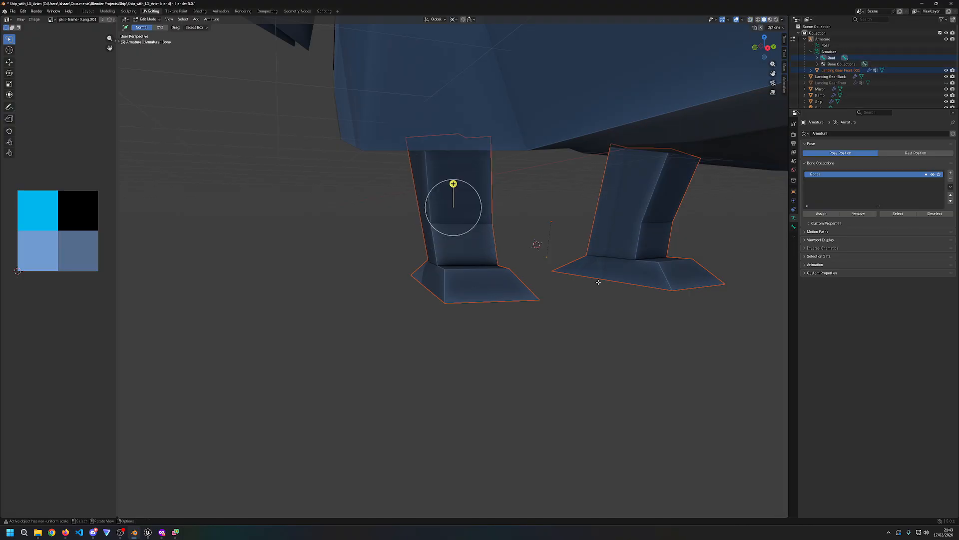
key("z")
left_click(537, 281)
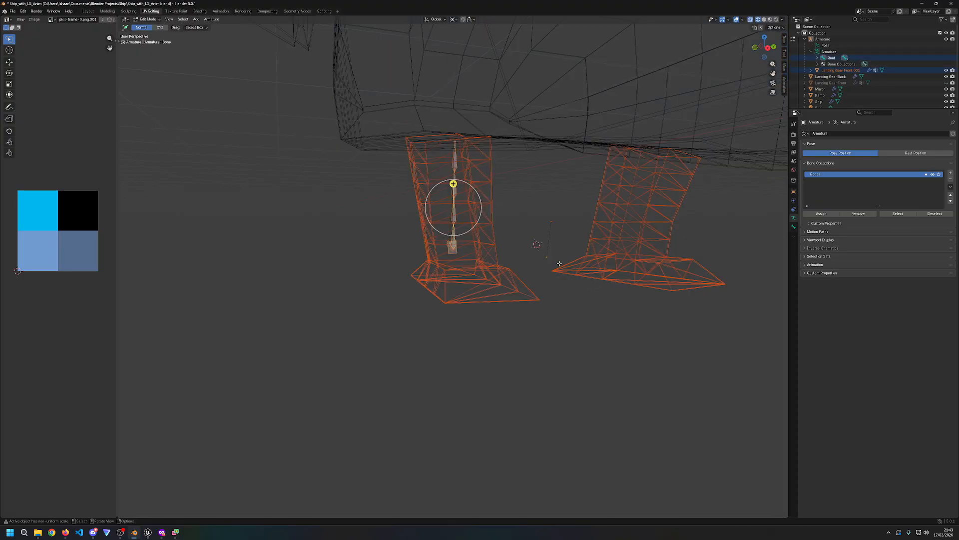
middle_click_drag(566, 266, 559, 265)
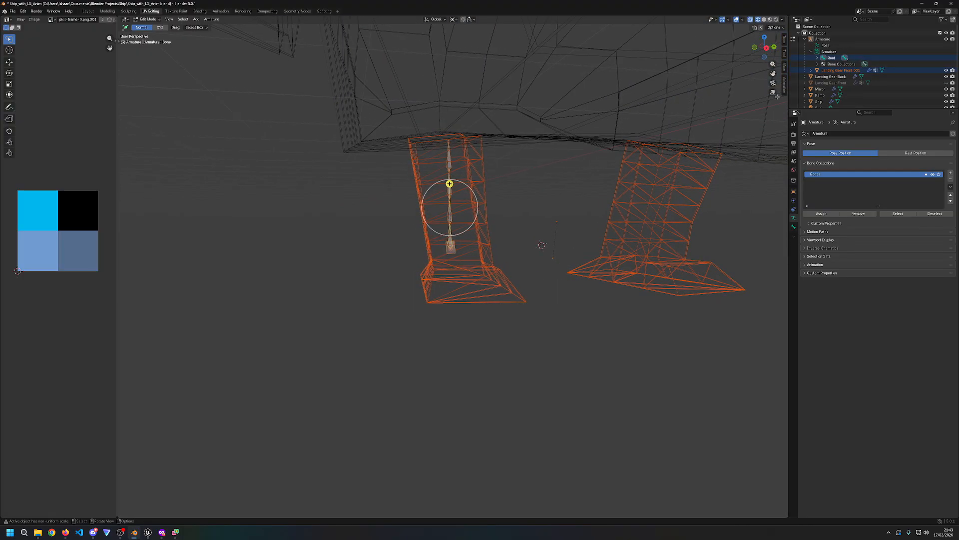
left_click(822, 39)
key("ctrl+z")
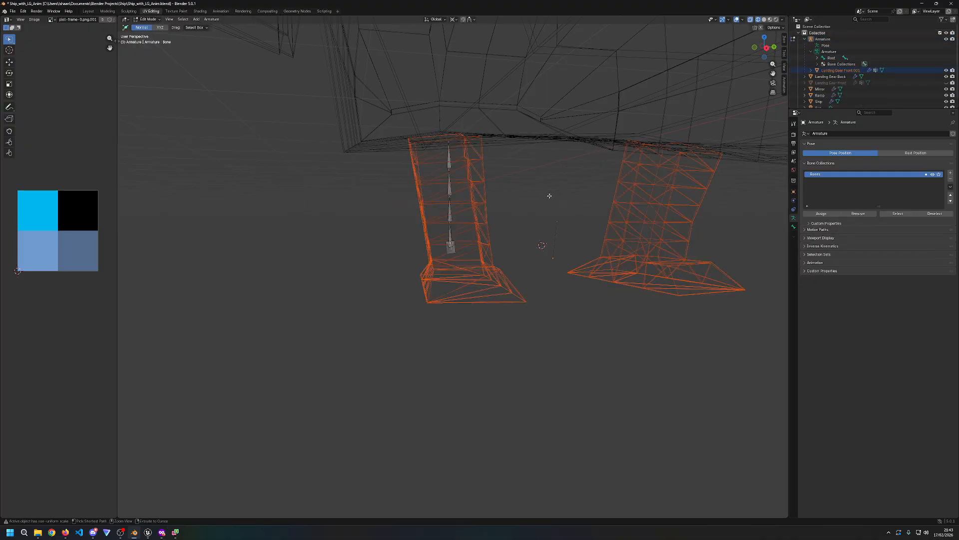
left_click(451, 168)
left_click(450, 197)
left_click(451, 228)
left_click(325, 187)
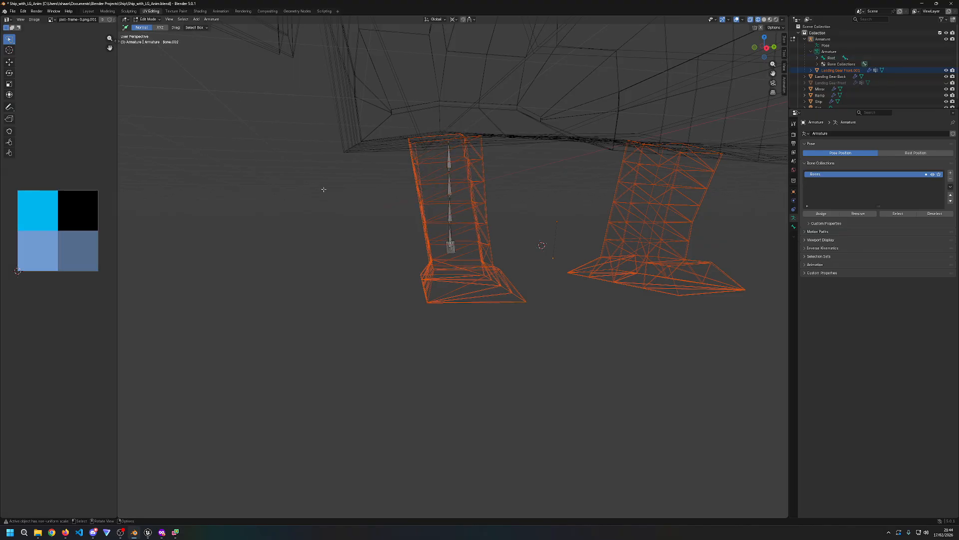
Step: Switch the armature to Object Mode, select Landing Gear Front.001 and move it out from under the Armature in the scene hierarchy
left_click(148, 19)
left_click(150, 26)
left_click(445, 241)
left_click(455, 235)
left_click(151, 19)
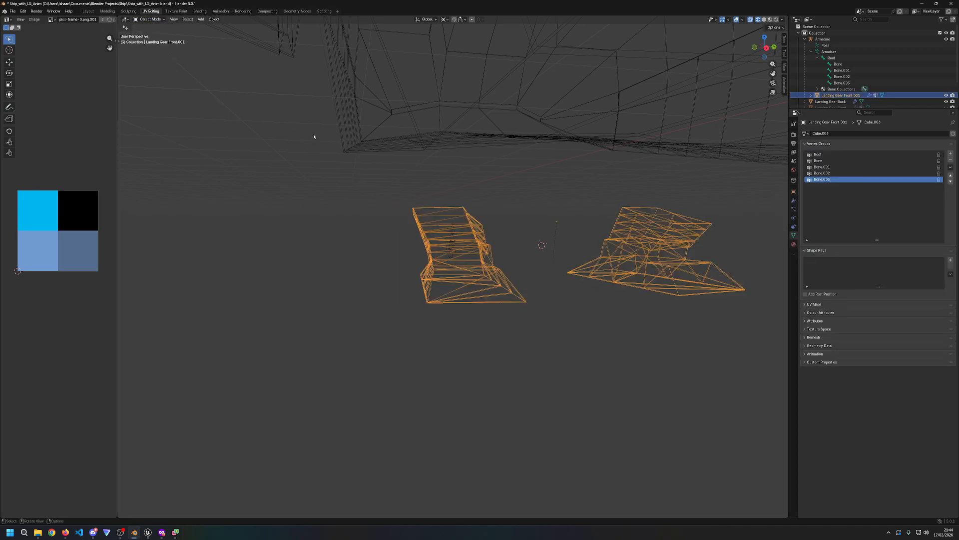
scroll(836, 76, "down", 3)
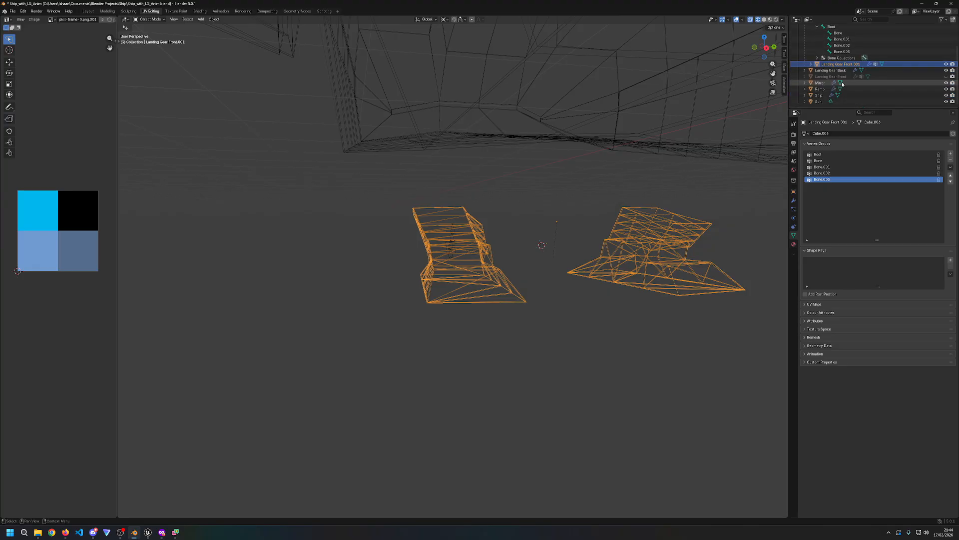
left_click_drag(835, 65, 823, 105)
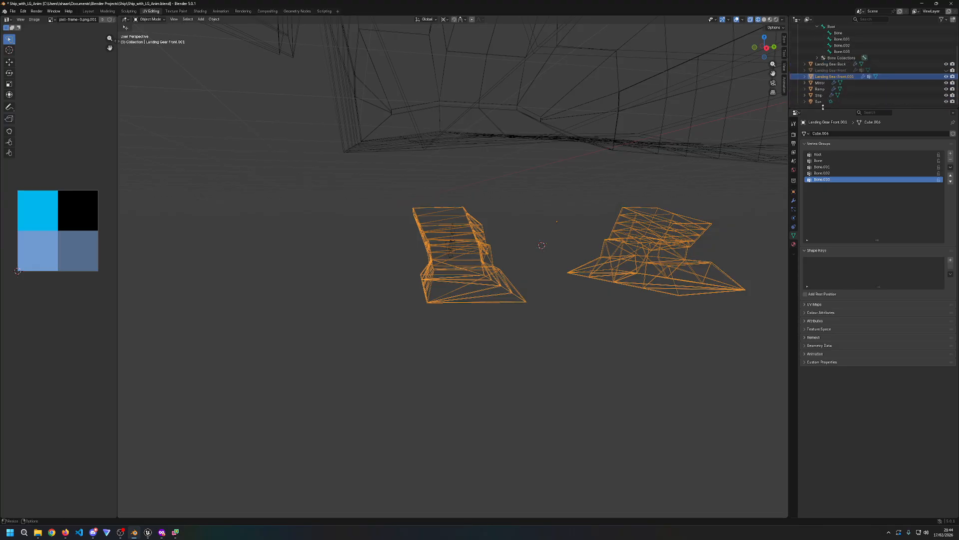
Step: Delete the Armature object from the Collection
scroll(822, 95, "up", 1)
left_click(823, 78)
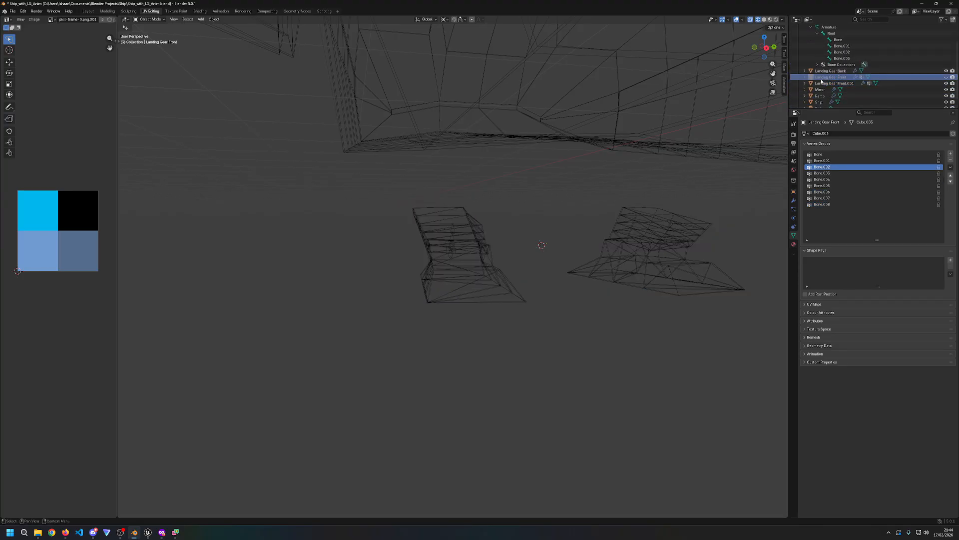
scroll(804, 65, "up", 4)
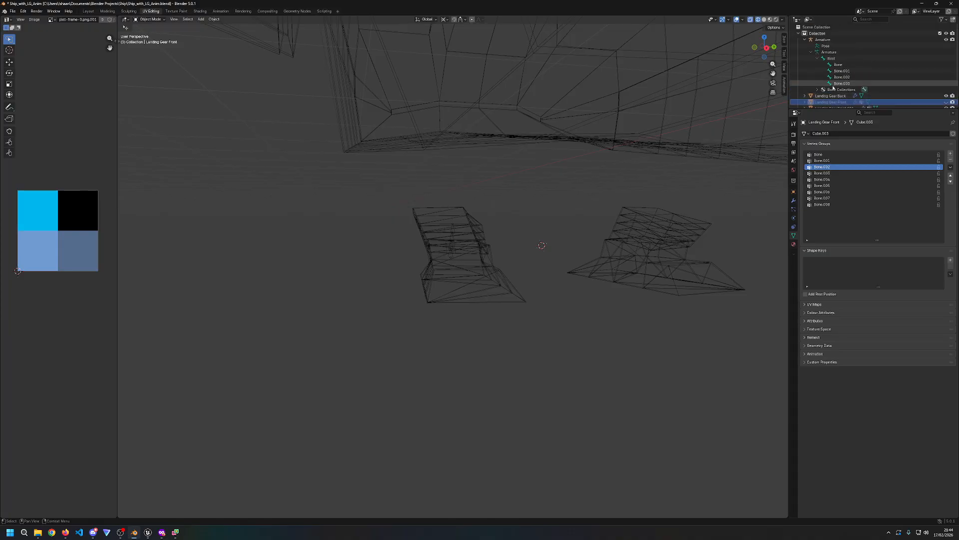
left_click(804, 40)
left_click(822, 40)
key("x")
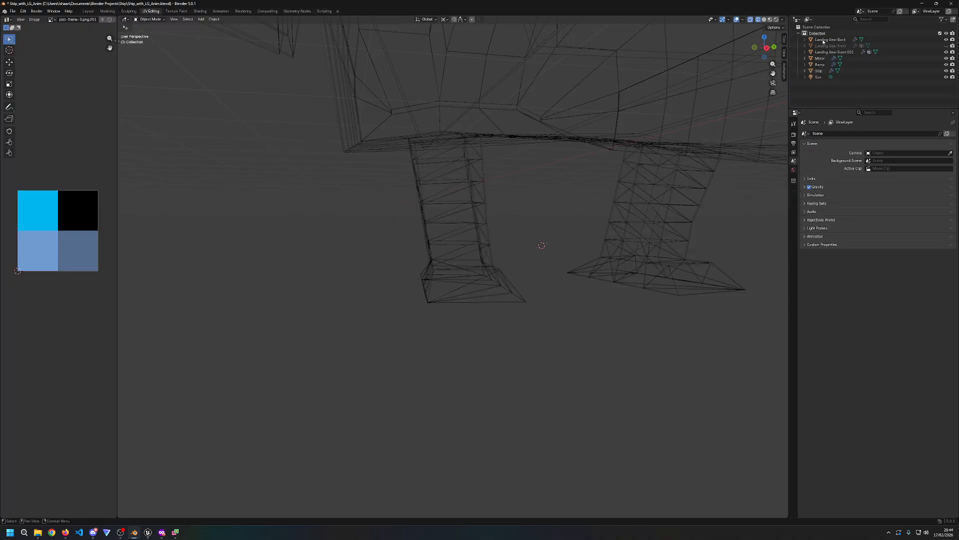
Step: Remove the Armature modifier from Landing Gear Front.001
left_click(833, 52)
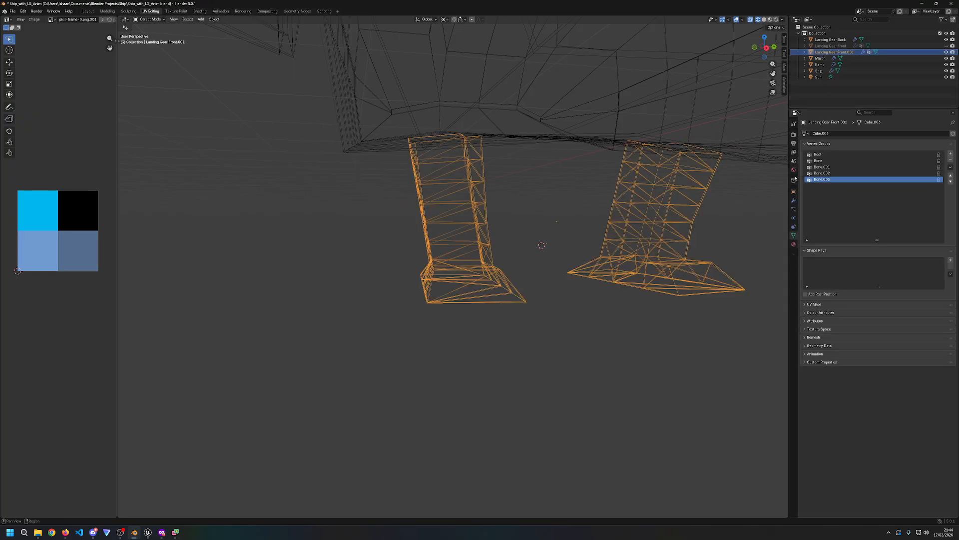
left_click(794, 200)
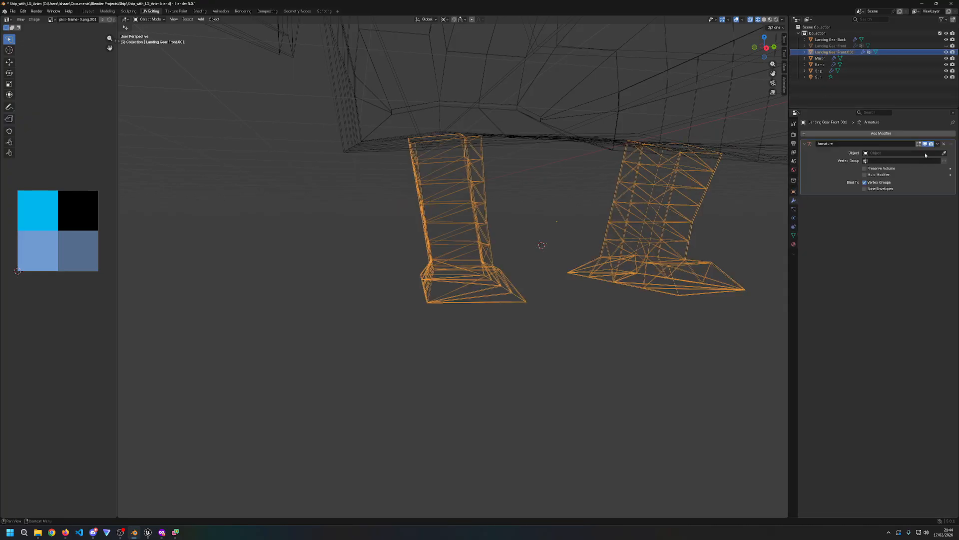
left_click(944, 145)
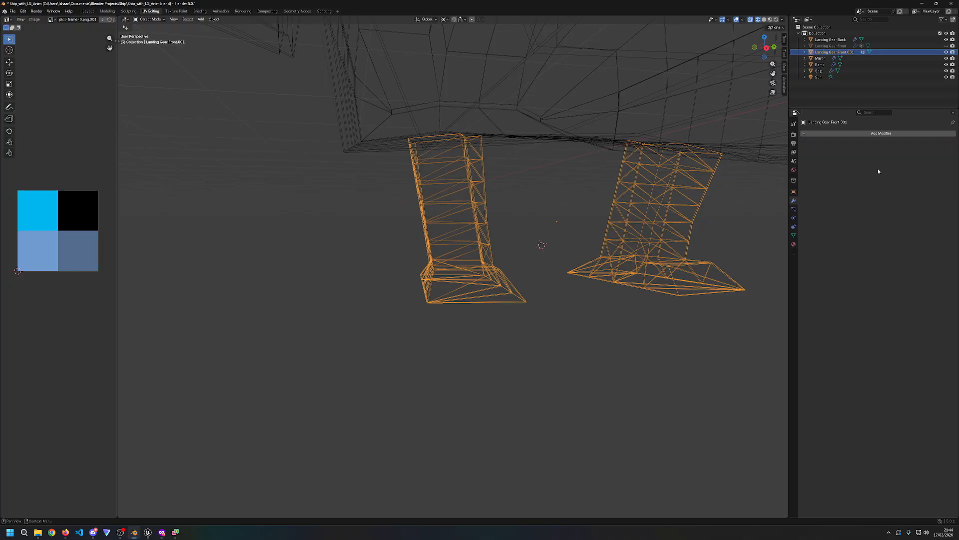
Step: Show the vertex groups of Landing Gear Front.001 and switch the mesh to Weight Paint mode
left_click(793, 192)
left_click(793, 201)
left_click(793, 218)
left_click(793, 227)
left_click(794, 236)
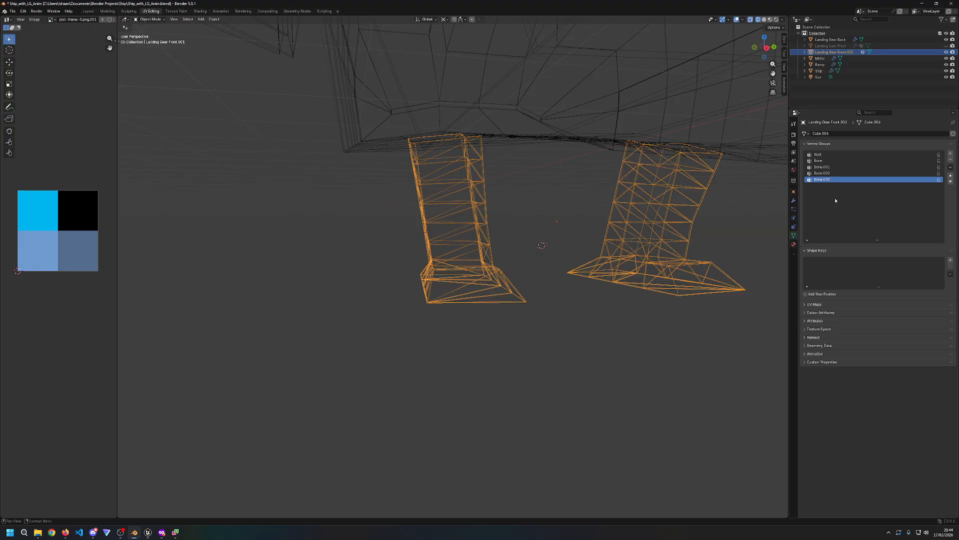
key("Tab")
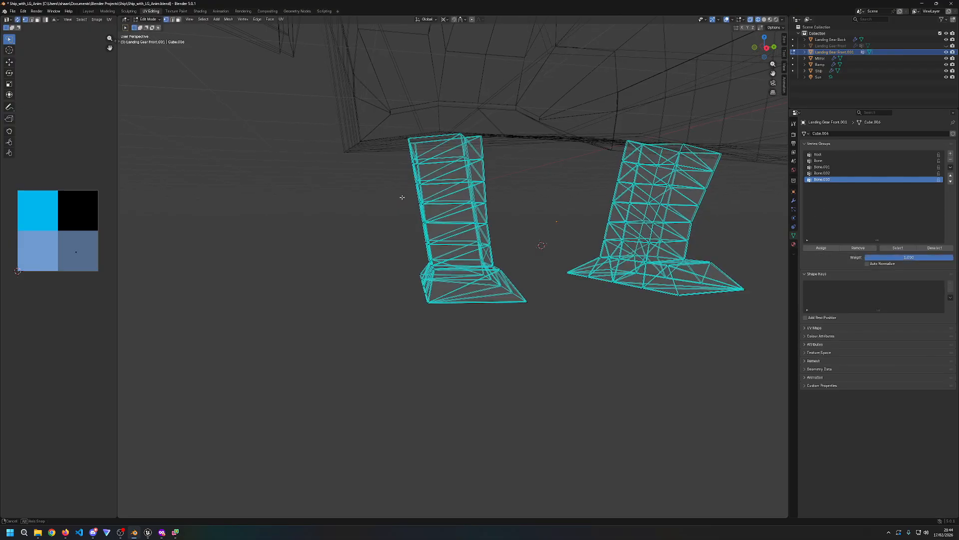
middle_click_drag(402, 197, 349, 195)
left_click(149, 20)
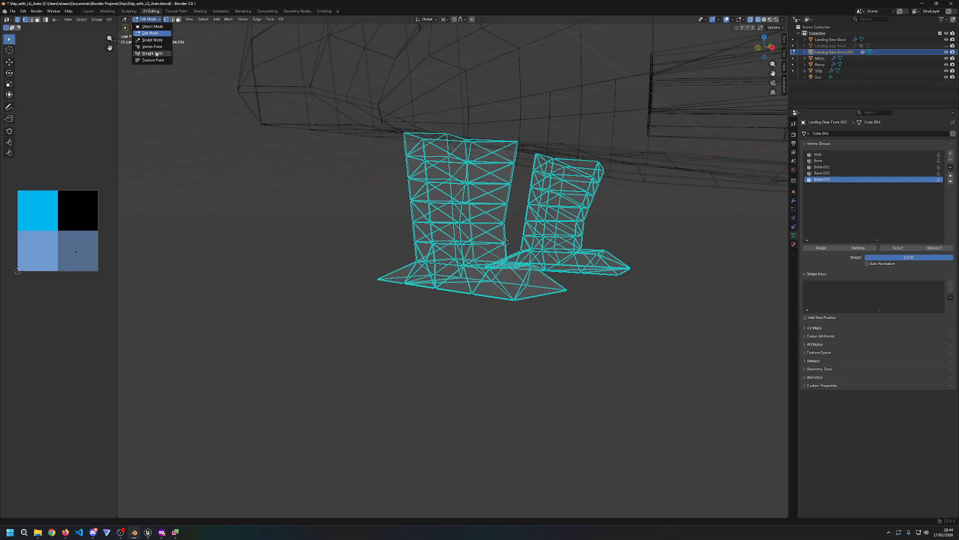
left_click(153, 53)
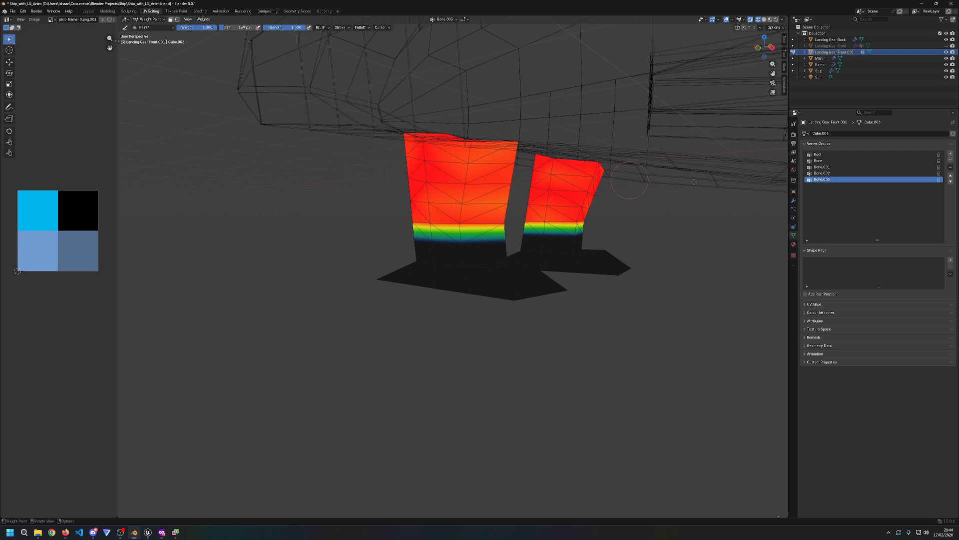
Step: Examine the weights of the Root, Bone, Bone.001 and Bone.002 vertex groups on both legs
left_click(823, 173)
left_click(822, 166)
left_click(820, 161)
left_click(818, 155)
left_click(819, 161)
right_click(820, 161)
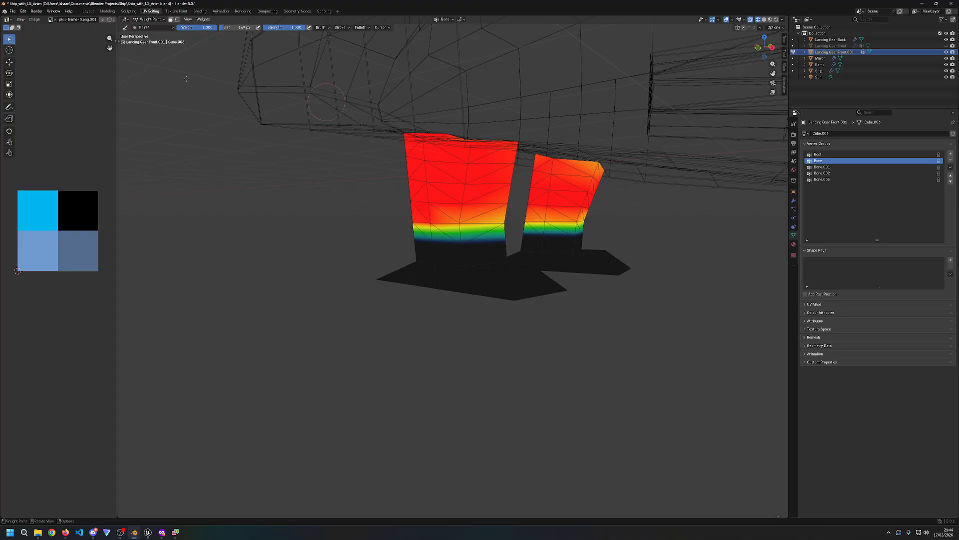
Step: Try mirroring the Bone group's weights, and test a Bone.001 paint stroke on the nearer leg before undoing it
left_click(198, 19)
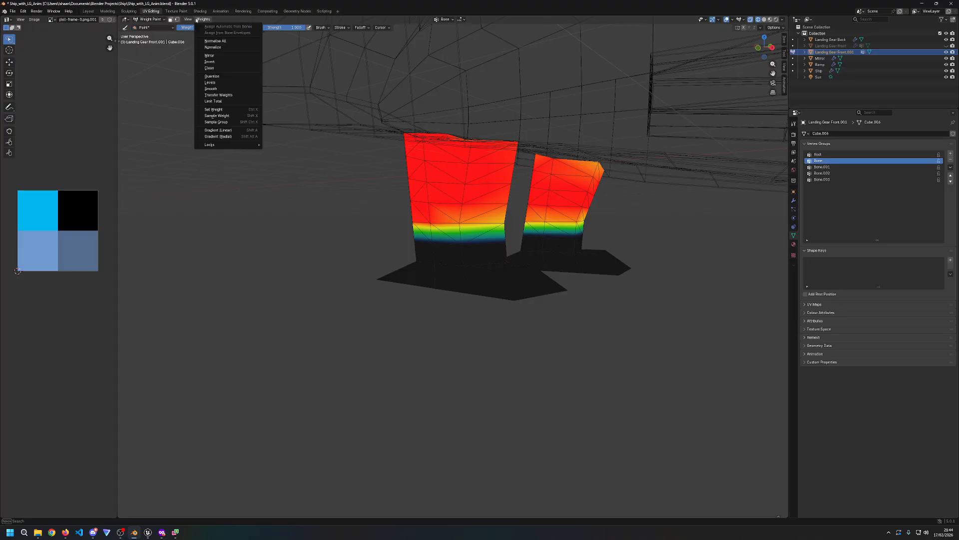
left_click(210, 56)
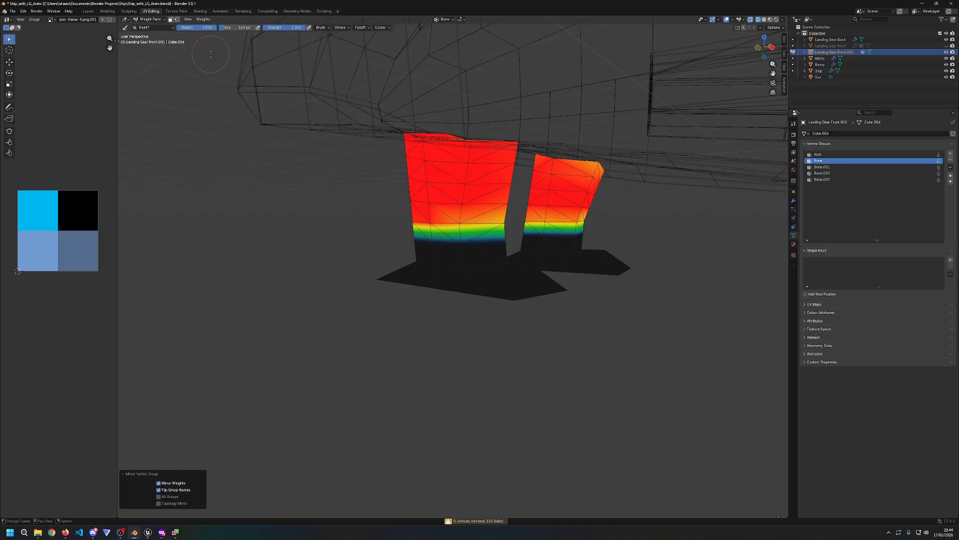
left_click(825, 168)
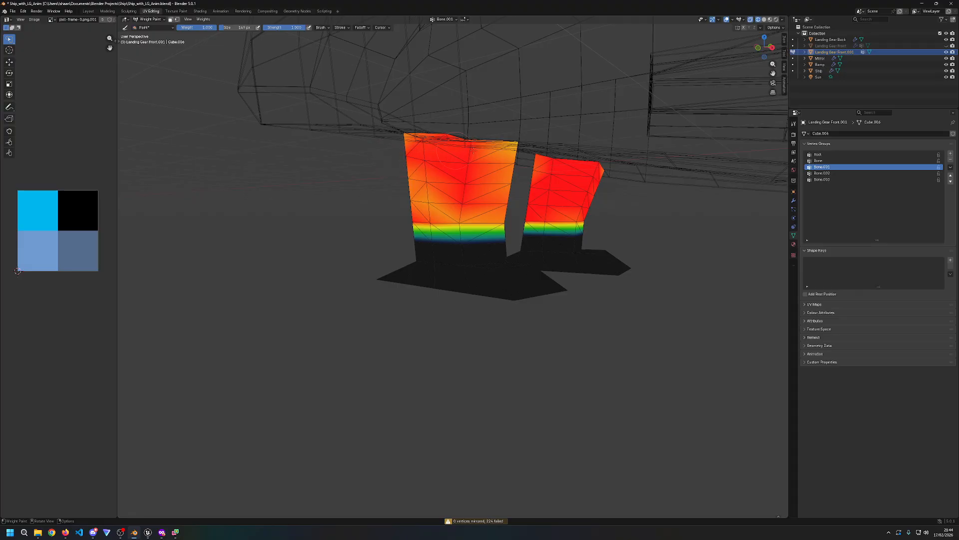
mouse_move(500, 210)
left_mouse_down()
mouse_move(488, 246)
mouse_move(441, 255)
left_mouse_up()
key("ctrl+z")
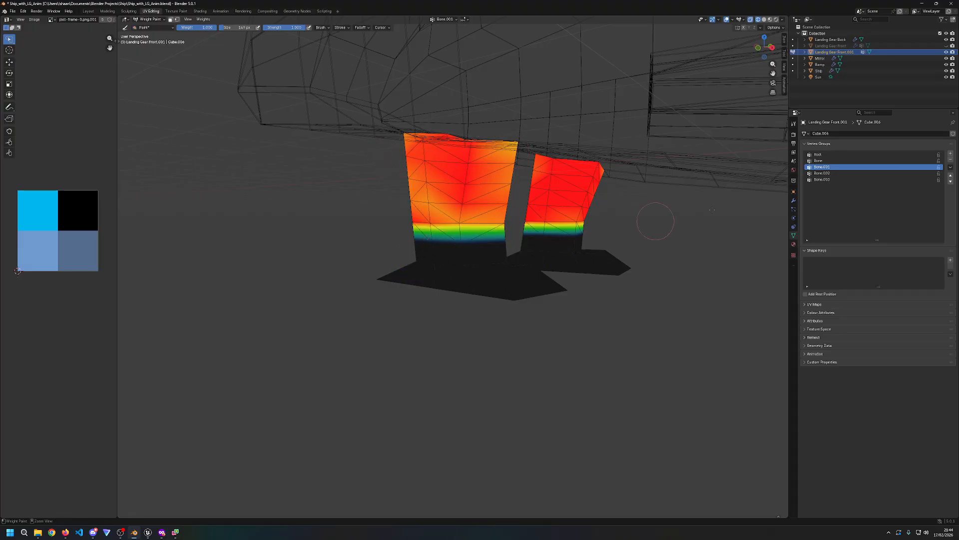
Step: Compare the Root, Bone, Bone.001 and Bone.002 vertex group weights across both legs
left_click(825, 161)
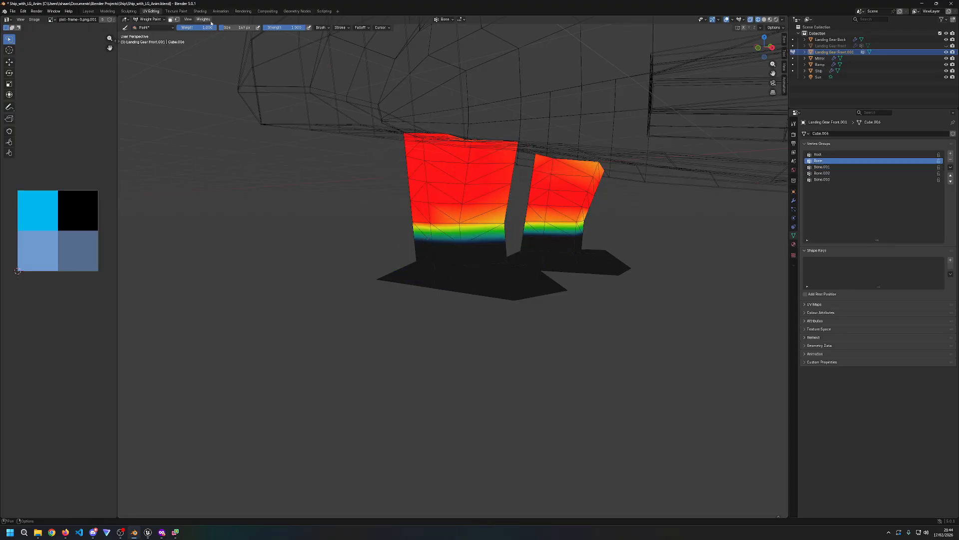
left_click(845, 154)
left_click(837, 160)
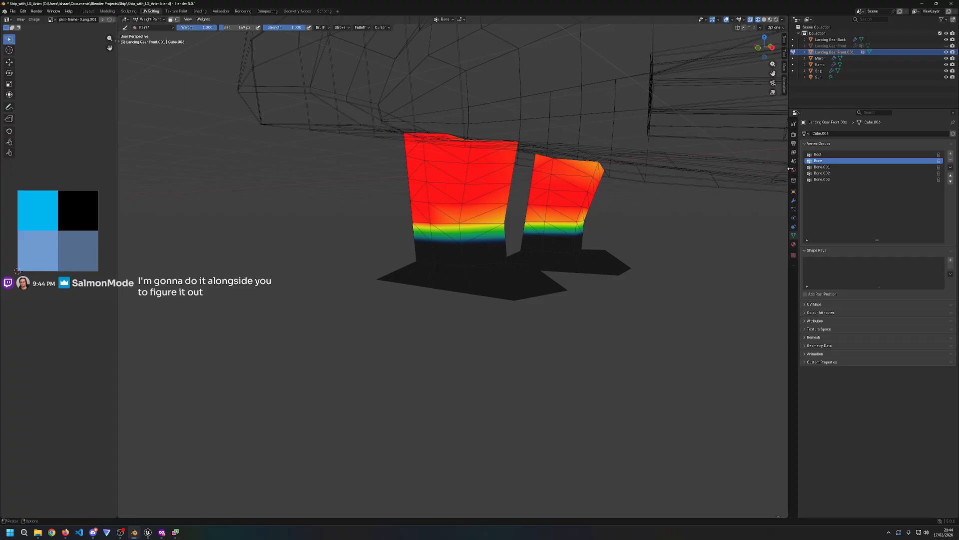
left_click(826, 167)
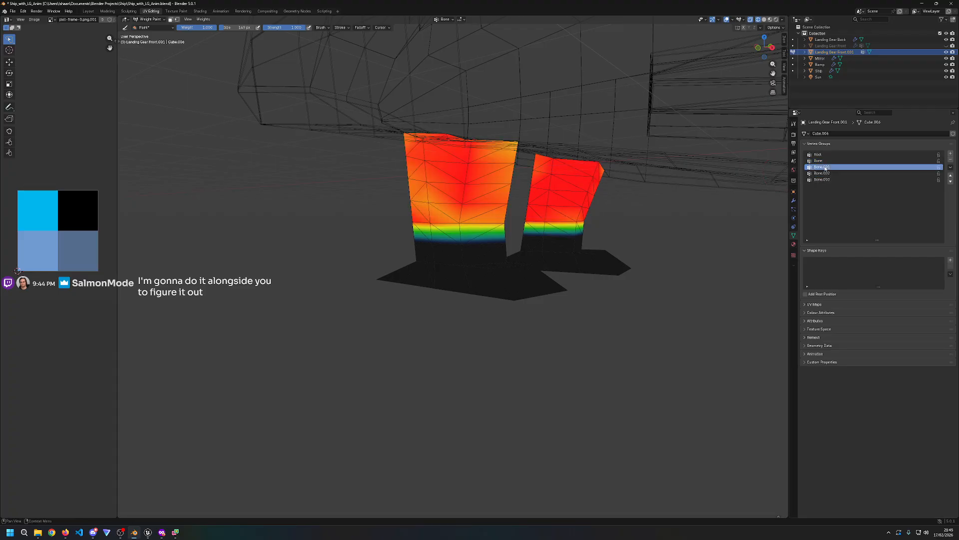
left_click(821, 174)
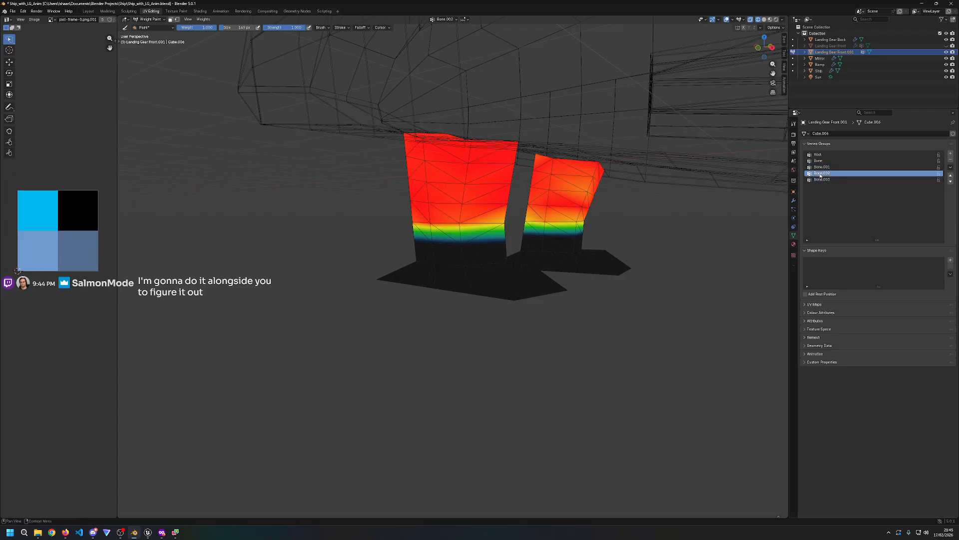
Step: Paint the Bone.003 weights at weight 1.000 around the lower part of both legs, just above the feet
left_click(822, 179)
mouse_move(485, 227)
left_mouse_down()
mouse_move(426, 243)
mouse_move(462, 242)
mouse_move(411, 239)
left_mouse_up()
key("ctrl+z")
left_click_drag(492, 236, 445, 239)
mouse_move(431, 237)
middle_mouse_down()
mouse_move(490, 242)
mouse_move(513, 227)
mouse_move(437, 234)
middle_mouse_up()
left_click_drag(436, 233, 492, 242)
mouse_move(532, 241)
middle_mouse_down()
mouse_move(439, 237)
mouse_move(592, 243)
middle_mouse_up()
mouse_move(592, 243)
left_mouse_down()
mouse_move(619, 239)
mouse_move(579, 231)
mouse_move(649, 242)
mouse_move(647, 235)
left_mouse_up()
middle_click_drag(647, 235, 600, 243)
left_click_drag(599, 243, 492, 241)
middle_click_drag(492, 241, 254, 244)
left_click_drag(254, 244, 269, 234)
middle_click_drag(329, 234, 623, 244)
key("KP_1")
scroll(620, 249, "down", 1)
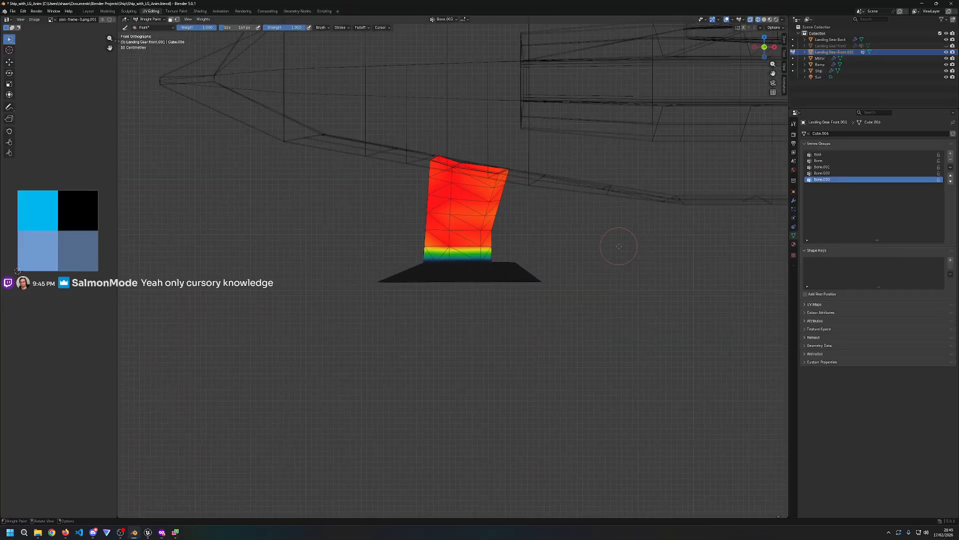
scroll(486, 264, "up", 3)
middle_click_drag(486, 264, 168, 74)
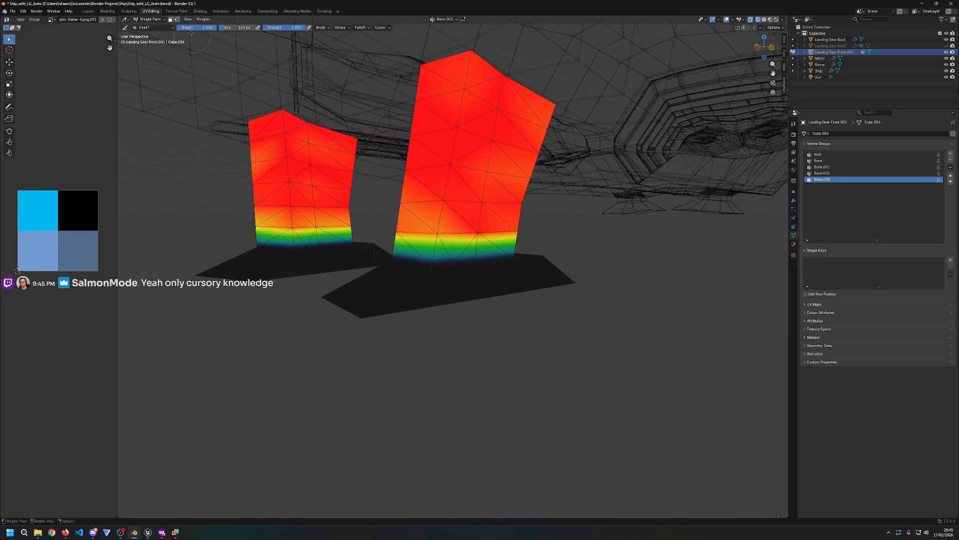
Step: Try mirroring the vertex group weights with All Groups enabled, and check the operation's report in the info log
left_click(152, 28)
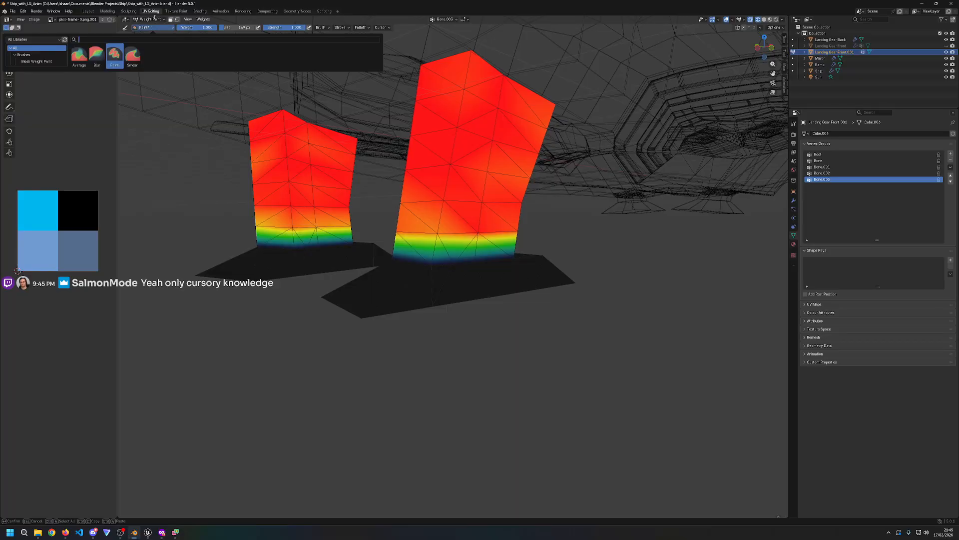
left_click(204, 19)
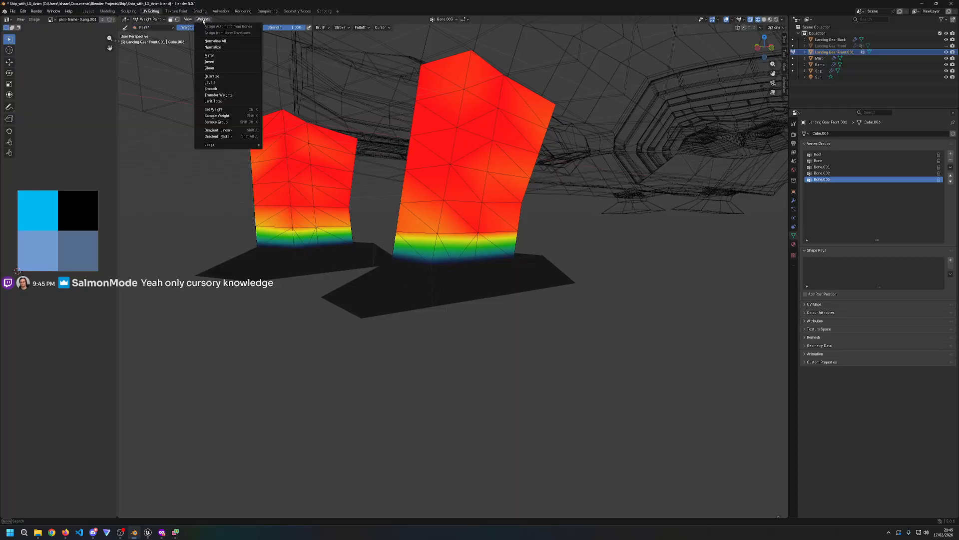
left_click(219, 55)
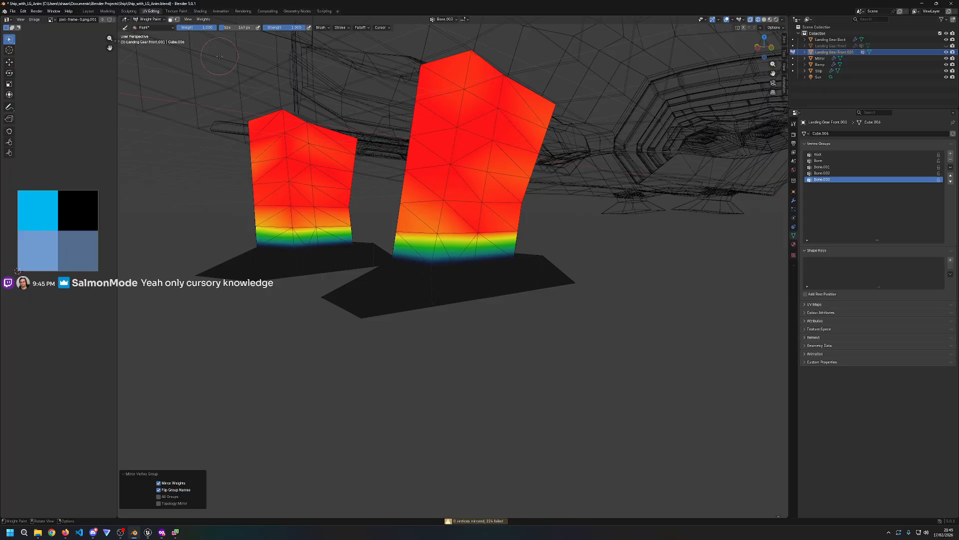
left_click(169, 497)
left_click(477, 521)
left_click(243, 316)
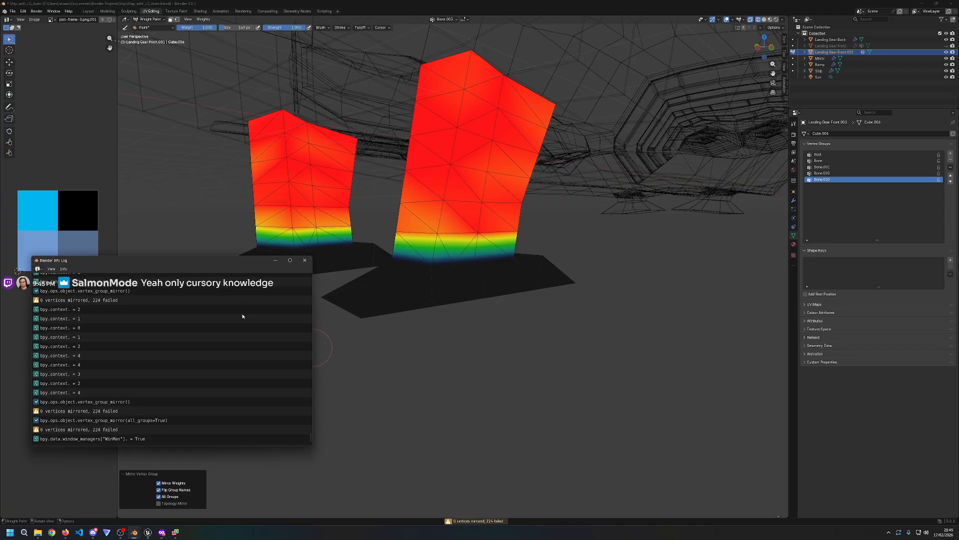
left_click(305, 260)
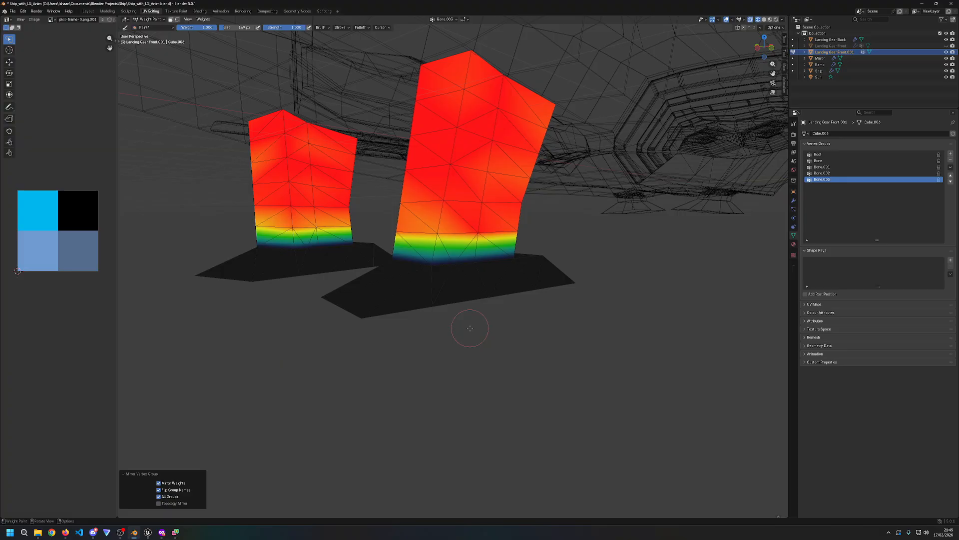
Step: Turn off All Groups and Flip Group Names for the weight mirroring, keeping Mirror Weights enabled
left_click(164, 496)
left_click(158, 484)
left_click(159, 483)
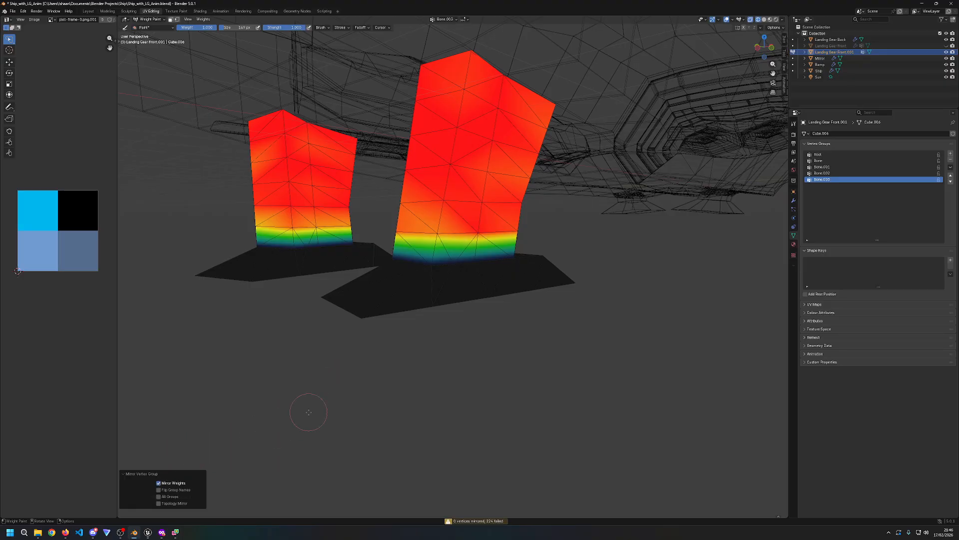
Step: Compare the Bone.002 and Bone.003 weights, and expand Landing Gear Front.001 in the scene hierarchy to list its vertex groups
left_click(822, 173)
left_click(822, 179)
double_click(822, 173)
key("Escape")
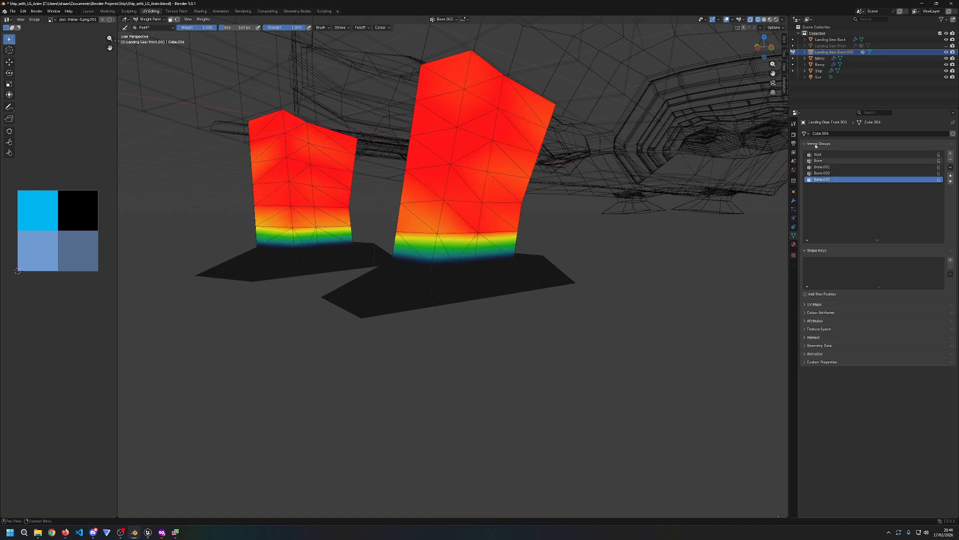
left_click(804, 52)
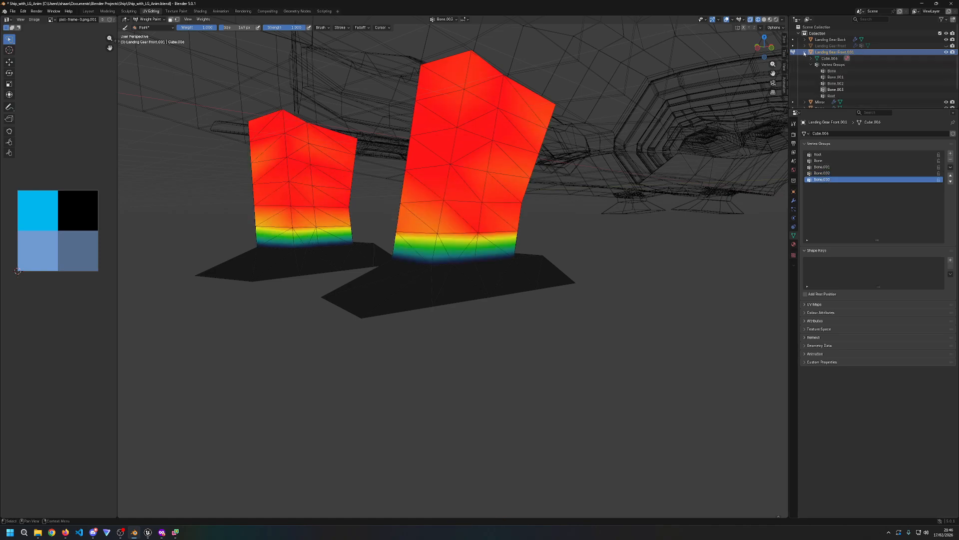
Step: Try mirroring the weights with the Bone, Bone.001, Bone.002 and Bone.003 vertex groups selected together in the scene hierarchy
left_click(834, 90)
left_click(833, 83, "ctrl")
left_click(834, 77, "ctrl")
left_click(833, 71, "ctrl")
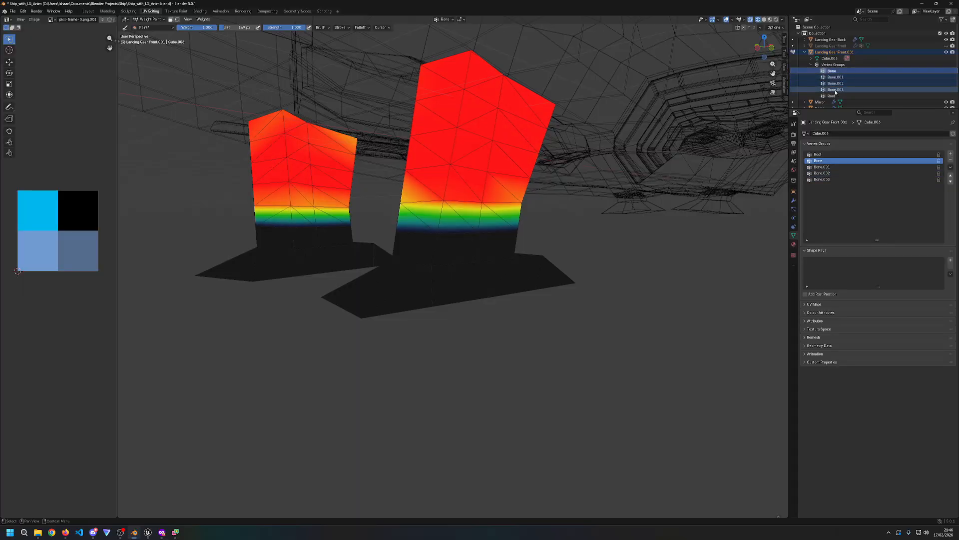
left_click(836, 92)
left_click(835, 73)
left_click(834, 79, "shift")
left_click(835, 85, "shift")
left_click(839, 90, "shift")
left_click(844, 90, "ctrl")
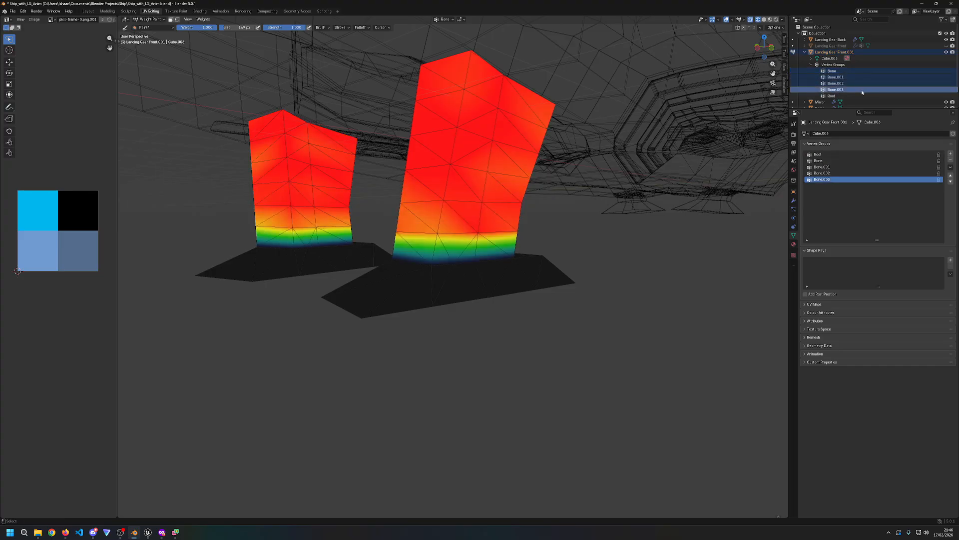
left_click(204, 19)
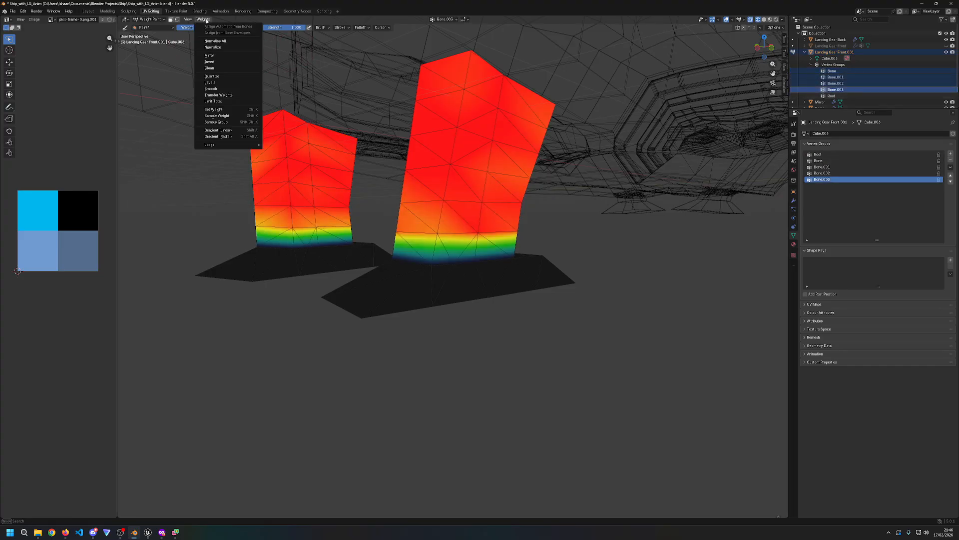
left_click(228, 55)
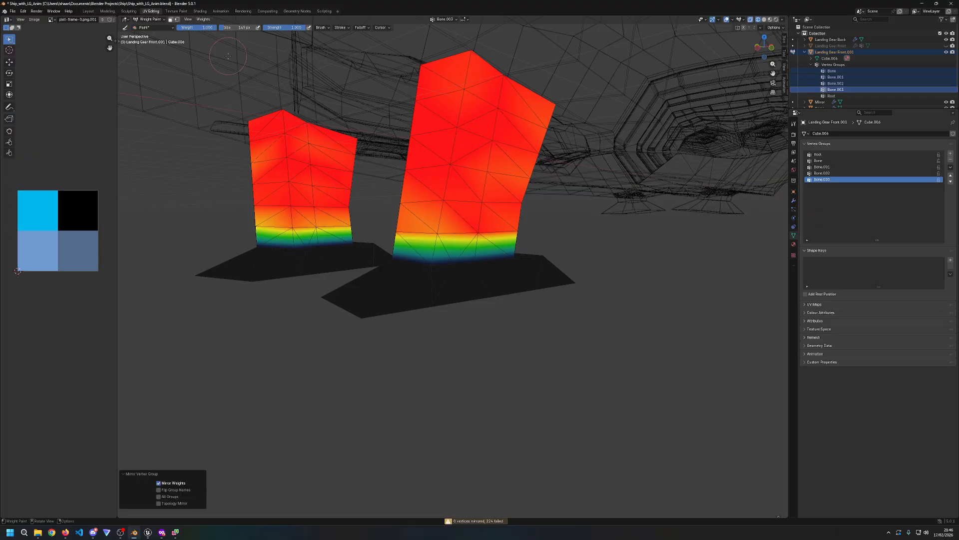
Step: Paint the Bone.002 weights at weight 1.000 around all sides of both legs' lower part, just above the feet
left_click(833, 83)
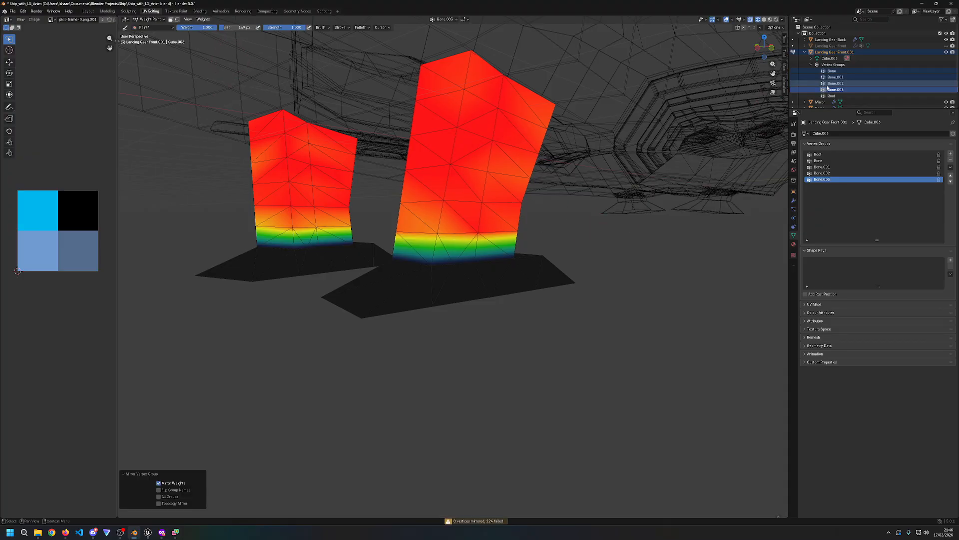
mouse_move(507, 222)
left_mouse_down()
mouse_move(411, 233)
mouse_move(374, 223)
mouse_move(525, 218)
mouse_move(371, 230)
left_mouse_up()
middle_click_drag(580, 231, 469, 225)
mouse_move(470, 226)
left_mouse_down()
mouse_move(492, 223)
mouse_move(453, 228)
mouse_move(470, 230)
left_mouse_up()
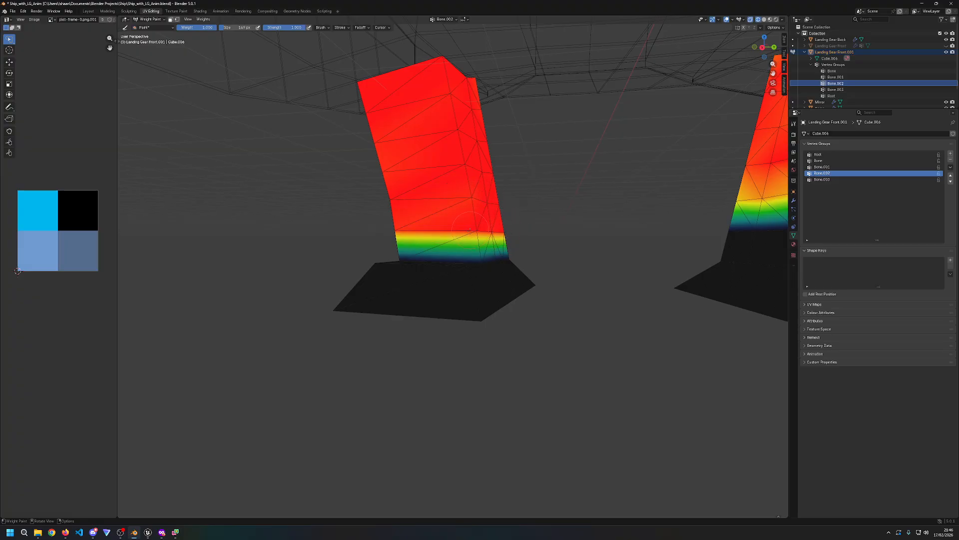
middle_click_drag(460, 237, 580, 231)
mouse_move(359, 226)
left_mouse_down()
mouse_move(377, 219)
mouse_move(357, 226)
mouse_move(399, 227)
left_mouse_up()
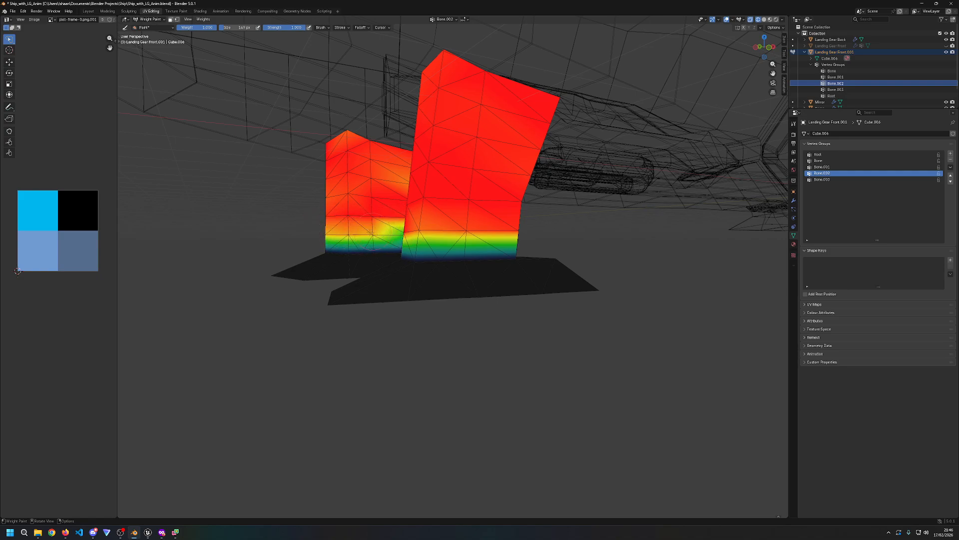
middle_click_drag(372, 232, 379, 231)
mouse_move(344, 229)
left_mouse_down()
mouse_move(371, 230)
mouse_move(354, 230)
left_mouse_up()
middle_click_drag(245, 234, 506, 215)
left_click_drag(566, 219, 546, 225)
middle_click_drag(543, 233, 349, 239)
left_click(432, 234)
middle_click_drag(396, 283, 480, 285)
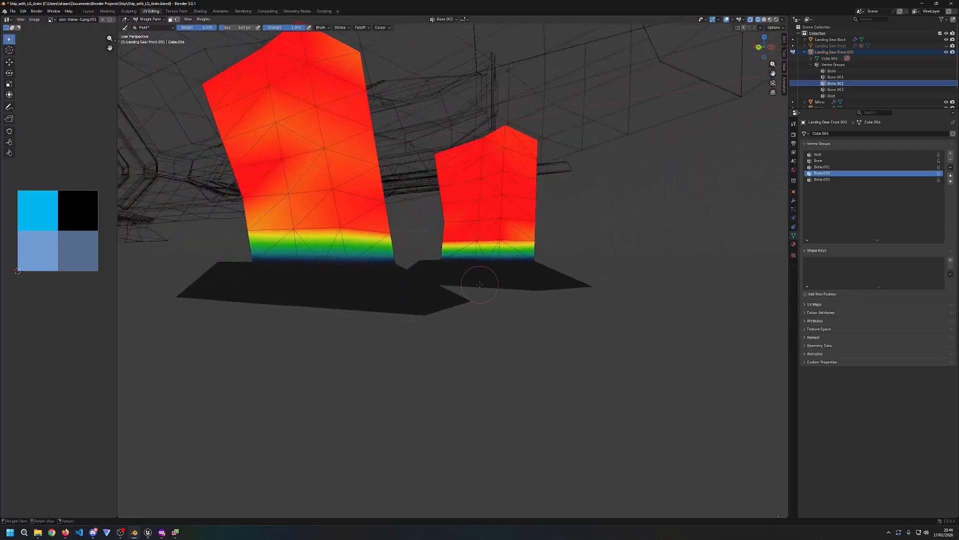
Step: Paint the Bone.001 weights at weight 1.000 around the lower part of the first leg, undoing stray strokes
left_click(822, 167)
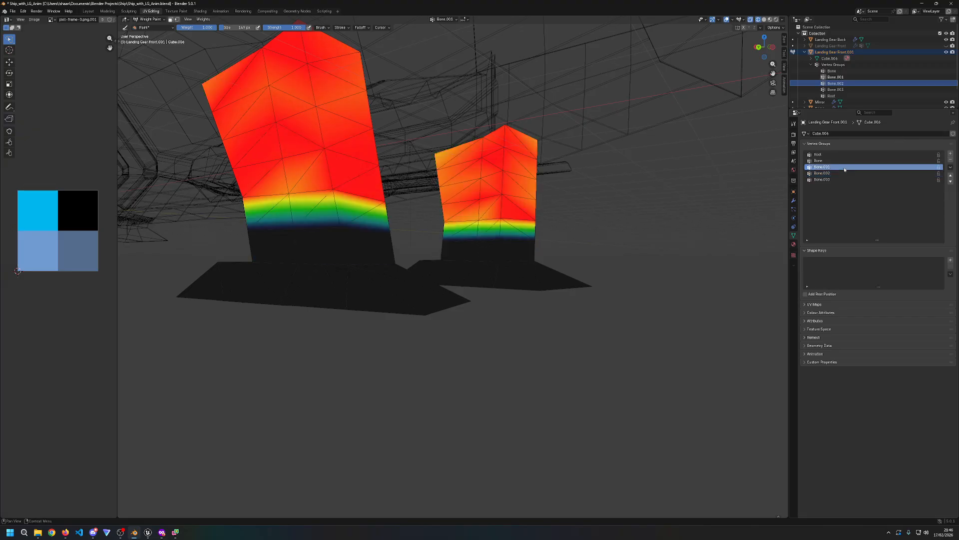
mouse_move(524, 235)
left_mouse_down()
mouse_move(465, 233)
mouse_move(528, 233)
left_mouse_up()
mouse_move(527, 233)
middle_mouse_down()
mouse_move(671, 241)
mouse_move(571, 217)
middle_mouse_up()
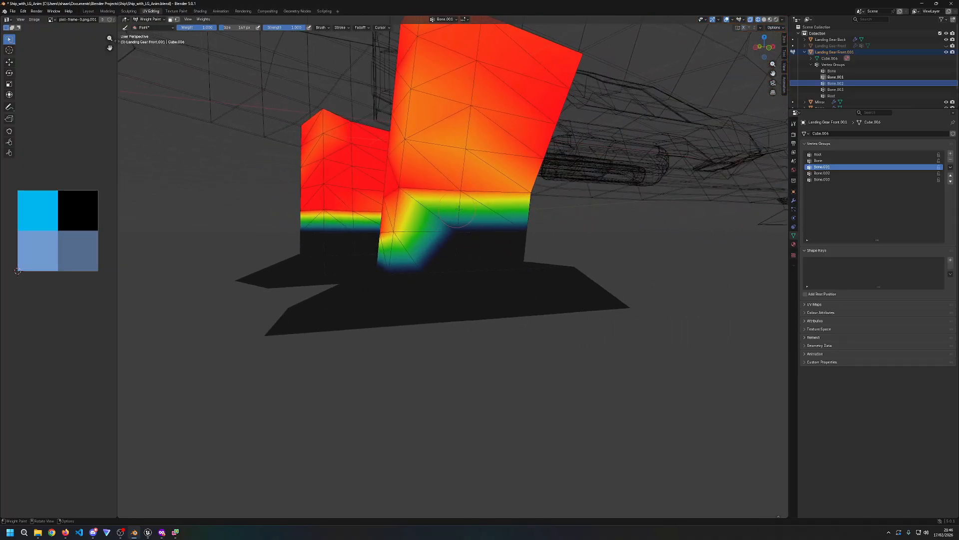
key("ctrl+z")
key("ctrl+z")
key("ctrl+z")
key("ctrl+z")
key("ctrl+z")
mouse_move(539, 223)
middle_mouse_down()
mouse_move(576, 223)
mouse_move(304, 214)
middle_mouse_up()
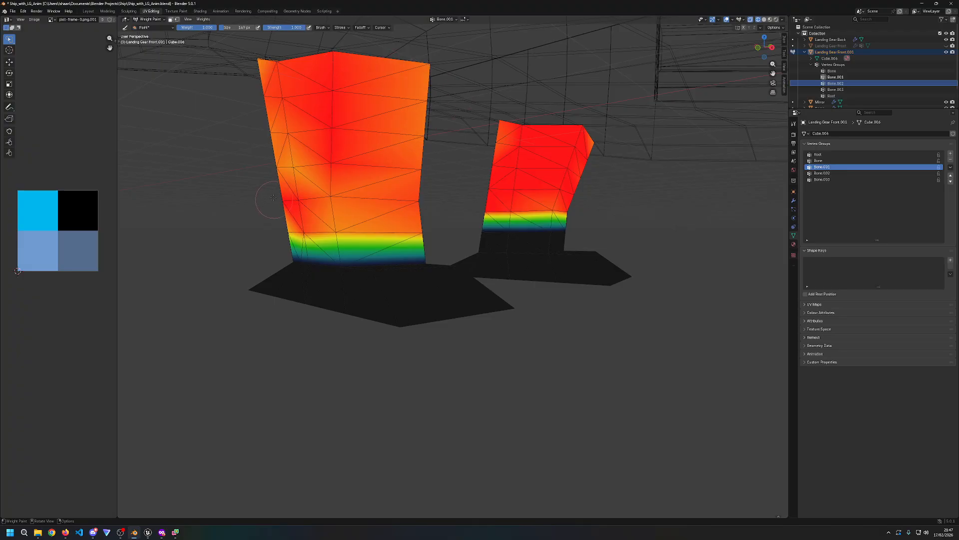
Step: Extend the Bone.001 weights at weight 1.000 down to just above the foot on all sides of the second leg
mouse_move(536, 205)
left_mouse_down()
mouse_move(505, 225)
mouse_move(471, 228)
left_mouse_up()
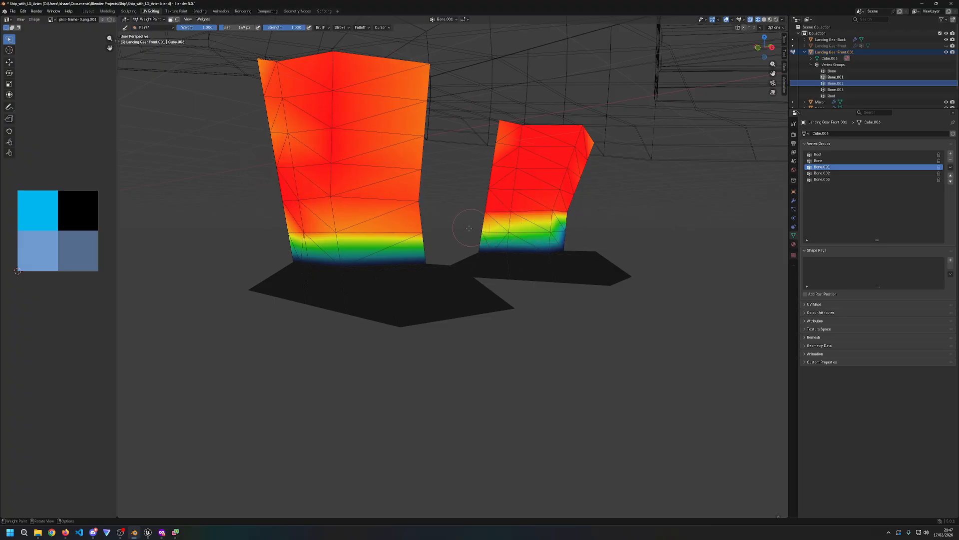
left_click_drag(556, 225, 576, 225)
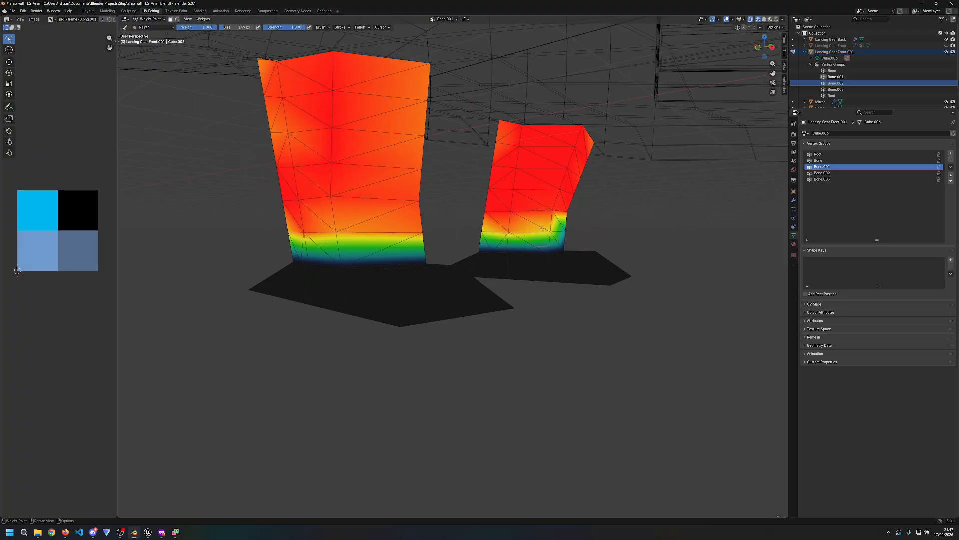
key("ctrl+z")
middle_click_drag(612, 234, 689, 231)
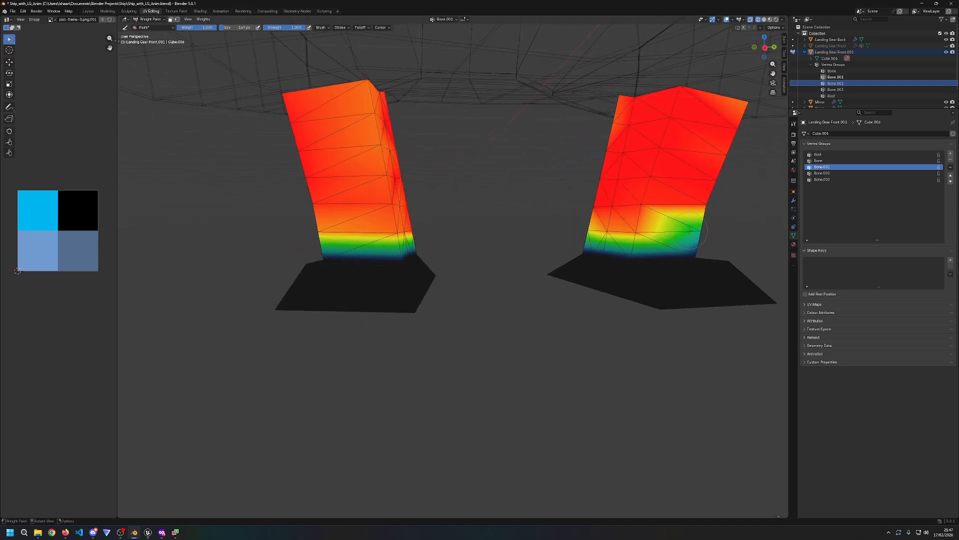
mouse_move(658, 224)
left_mouse_down()
mouse_move(679, 225)
mouse_move(605, 228)
mouse_move(689, 226)
left_mouse_up()
mouse_move(716, 231)
middle_mouse_down()
mouse_move(622, 229)
mouse_move(520, 210)
middle_mouse_up()
left_click_drag(520, 220, 632, 216)
middle_click_drag(633, 217, 415, 200)
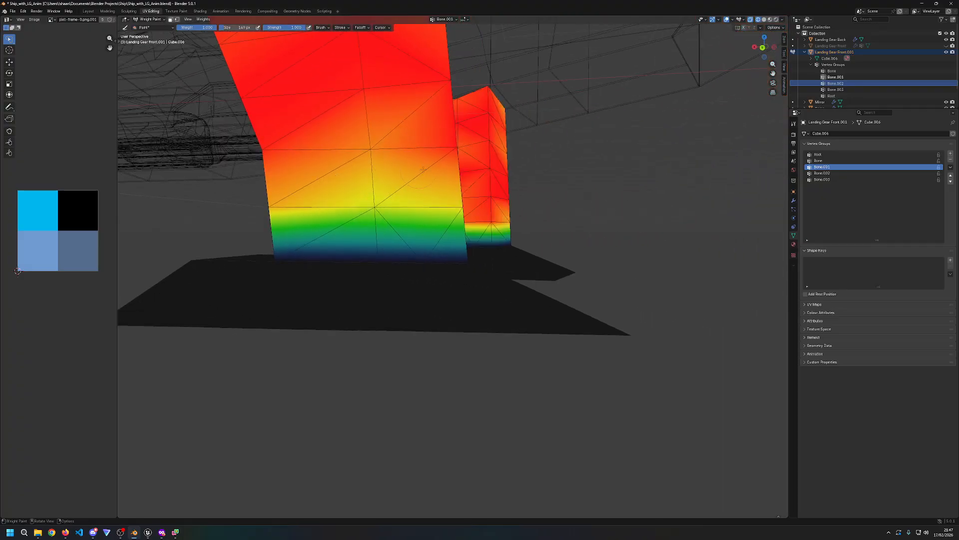
left_click_drag(319, 205, 615, 217)
middle_click_drag(615, 216, 309, 216)
left_click_drag(200, 223, 287, 219)
Step: Paint the Bone vertex group's weights at weight 1.000 around the lower part of both legs, just above the feet
left_click(850, 161)
left_click_drag(515, 215, 603, 212)
mouse_move(510, 200)
left_mouse_down()
mouse_move(565, 215)
mouse_move(504, 210)
left_mouse_up()
middle_click_drag(504, 209, 566, 219)
mouse_move(566, 220)
left_mouse_down()
mouse_move(561, 207)
mouse_move(517, 213)
left_mouse_up()
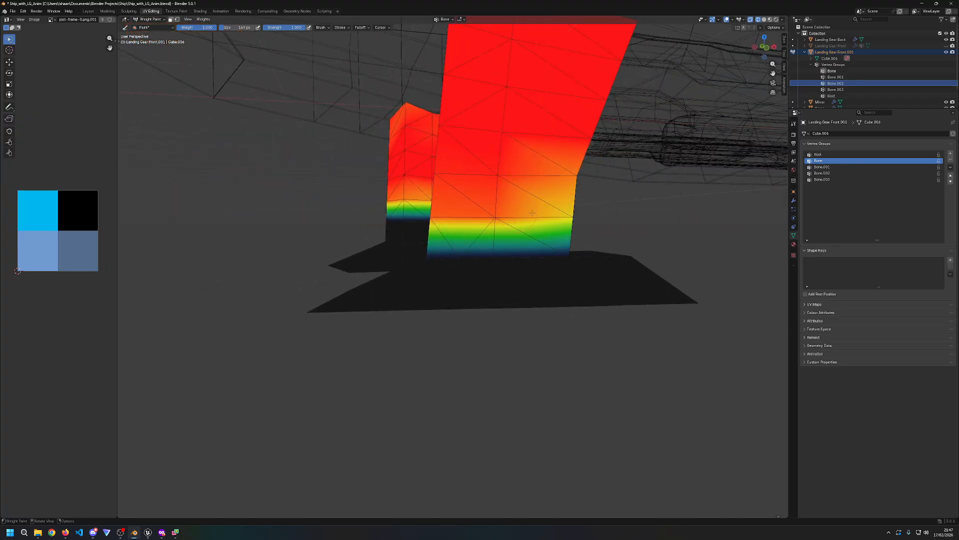
middle_click_drag(516, 212, 357, 217)
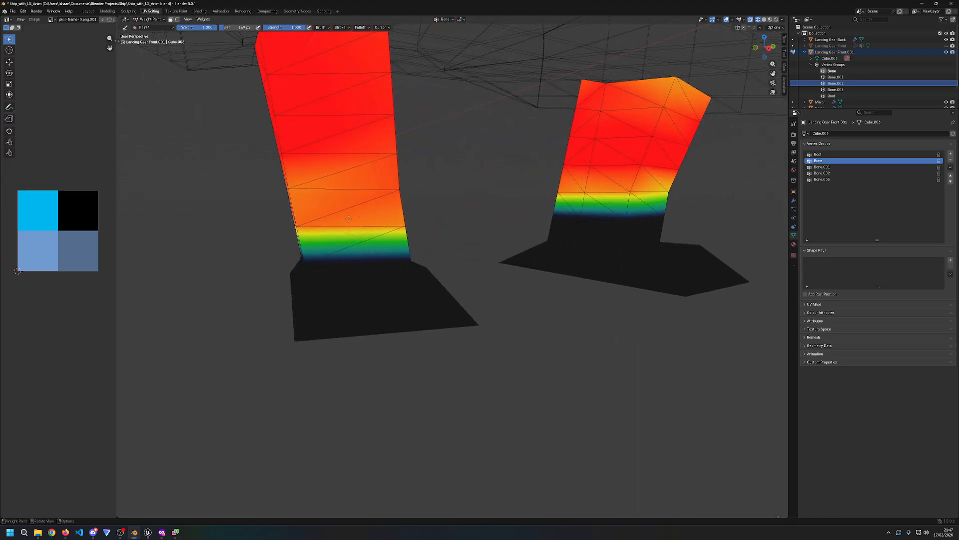
left_click_drag(359, 217, 318, 175)
mouse_move(611, 215)
left_mouse_down()
mouse_move(652, 212)
mouse_move(660, 202)
mouse_move(612, 180)
mouse_move(670, 89)
left_mouse_up()
middle_click_drag(650, 189, 525, 190)
mouse_move(525, 191)
left_mouse_down()
mouse_move(500, 210)
mouse_move(475, 130)
mouse_move(550, 100)
mouse_move(574, 174)
mouse_move(603, 178)
mouse_move(610, 165)
left_mouse_up()
middle_click_drag(610, 190, 665, 198)
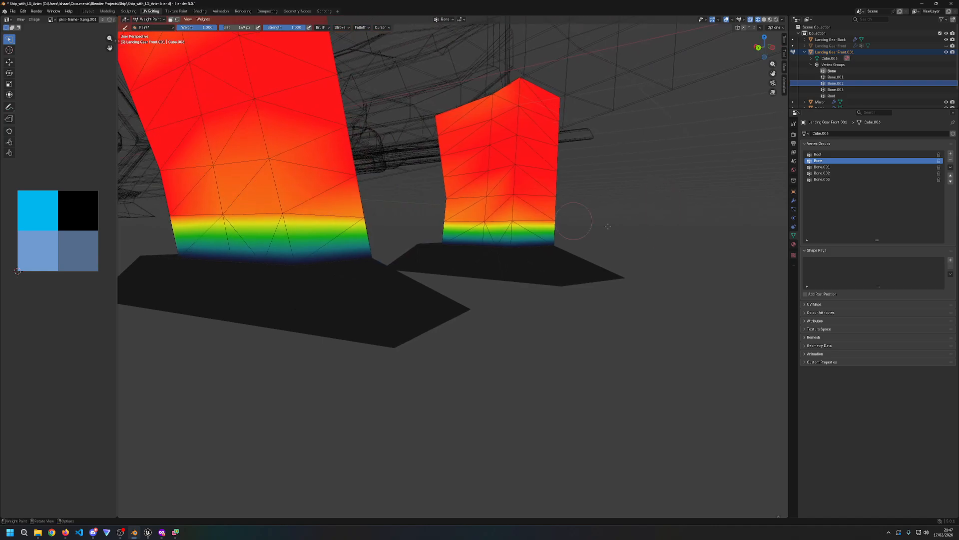
Step: Compare the weights of the Root, Bone, Bone.001, Bone.002 and Bone.003 vertex groups, ending with Root active
left_click(842, 154)
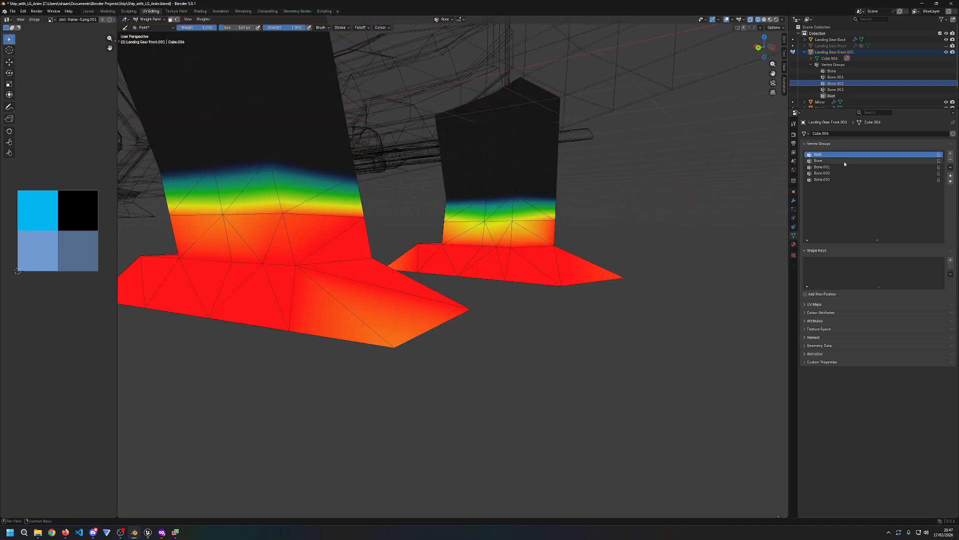
left_click(844, 161)
left_click(845, 167)
left_click(845, 173)
left_click(844, 180)
left_click(833, 155)
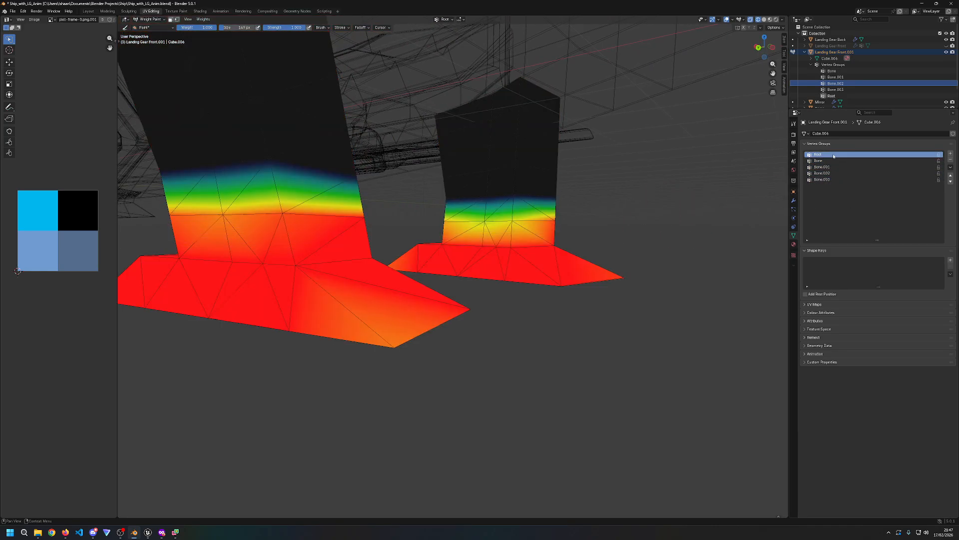
Step: Set the brush weight to 0.000 and paint the Root weights off both legs above the feet, undoing strokes that spill over
middle_click_drag(503, 234, 453, 247)
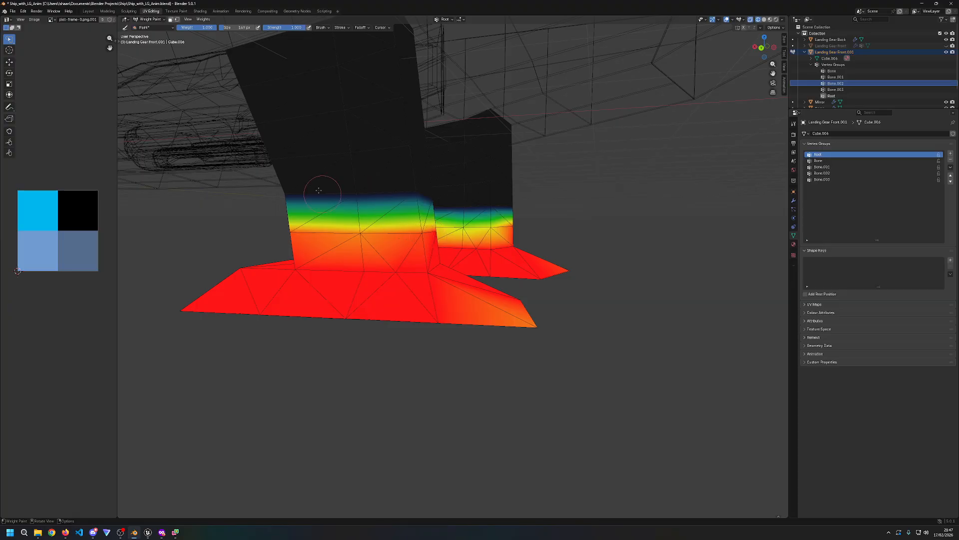
left_click_drag(204, 30, 165, 30)
mouse_move(388, 212)
left_mouse_down()
mouse_move(362, 220)
mouse_move(421, 215)
left_mouse_up()
mouse_move(348, 227)
middle_mouse_down()
mouse_move(260, 232)
mouse_move(350, 216)
middle_mouse_up()
left_click_drag(350, 216, 353, 215)
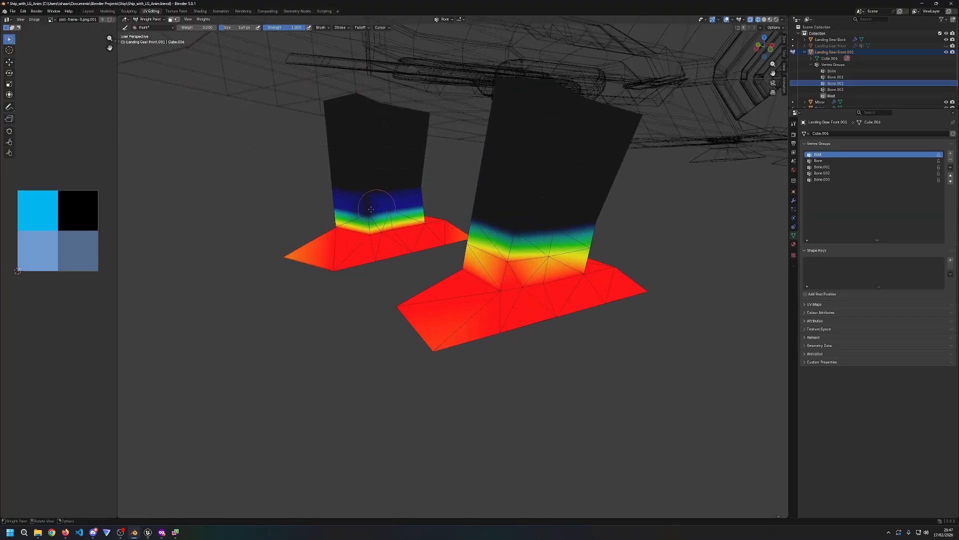
mouse_move(476, 255)
left_mouse_down()
mouse_move(553, 243)
mouse_move(542, 242)
mouse_move(504, 259)
mouse_move(557, 250)
left_mouse_up()
key("ctrl+z")
middle_click_drag(620, 242, 540, 243)
left_click_drag(369, 263, 402, 268)
middle_click_drag(507, 245, 439, 244)
left_click_drag(431, 221, 414, 221)
key("ctrl+z")
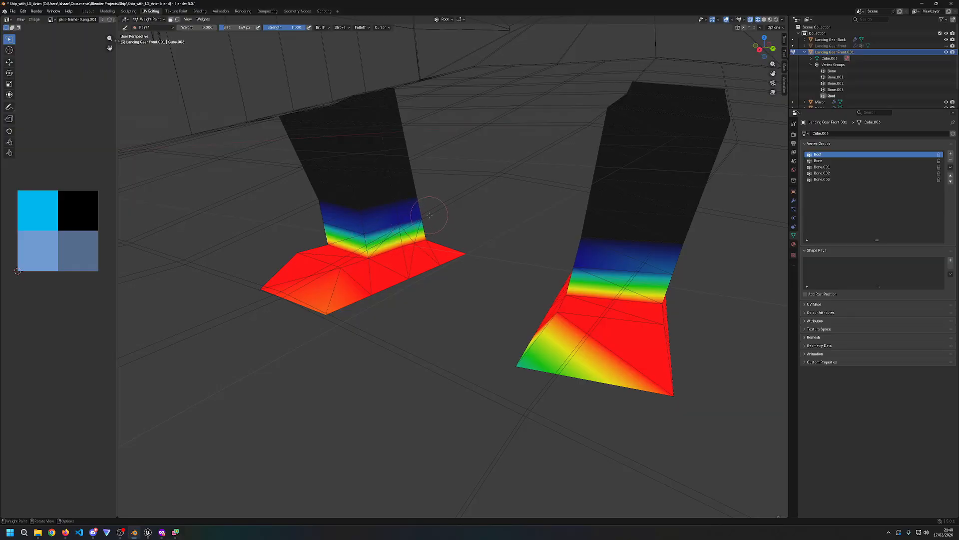
middle_click_drag(255, 279, 408, 274)
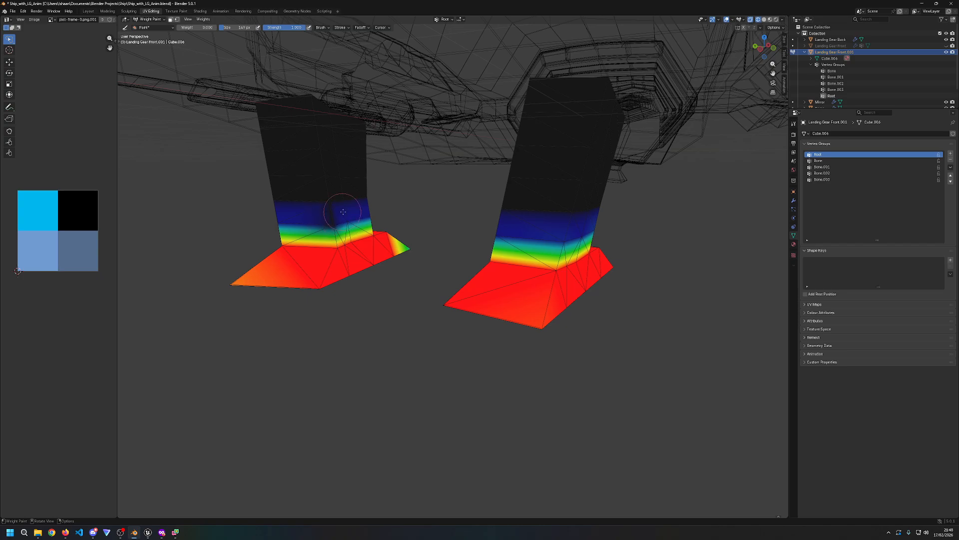
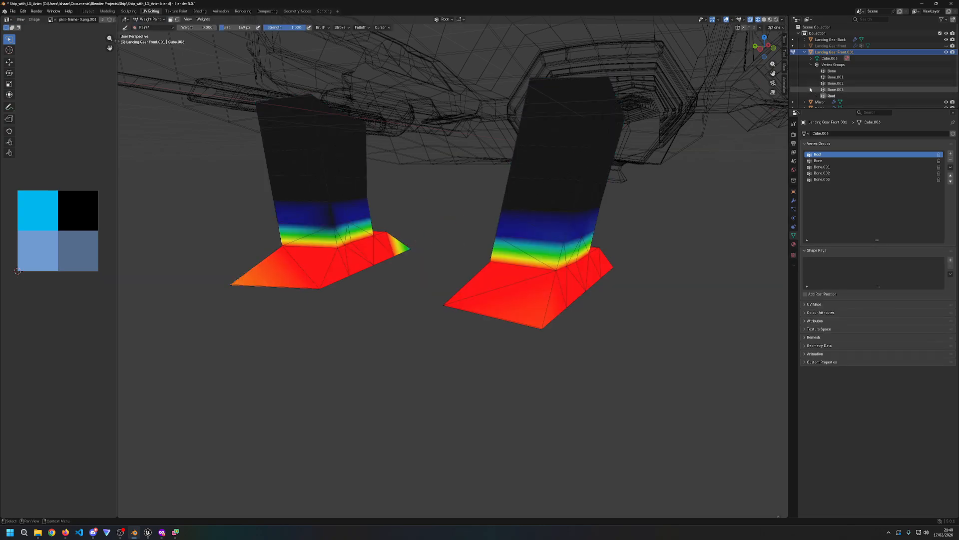
Step: Collapse Landing Gear Front.001 in the scene hierarchy and return to Object Mode with solid shading
left_click(805, 52)
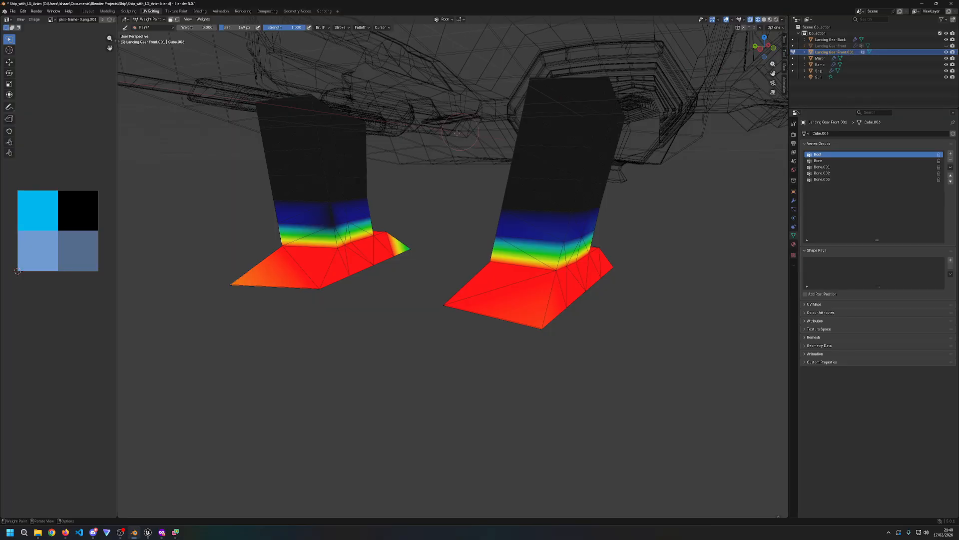
left_click(149, 19)
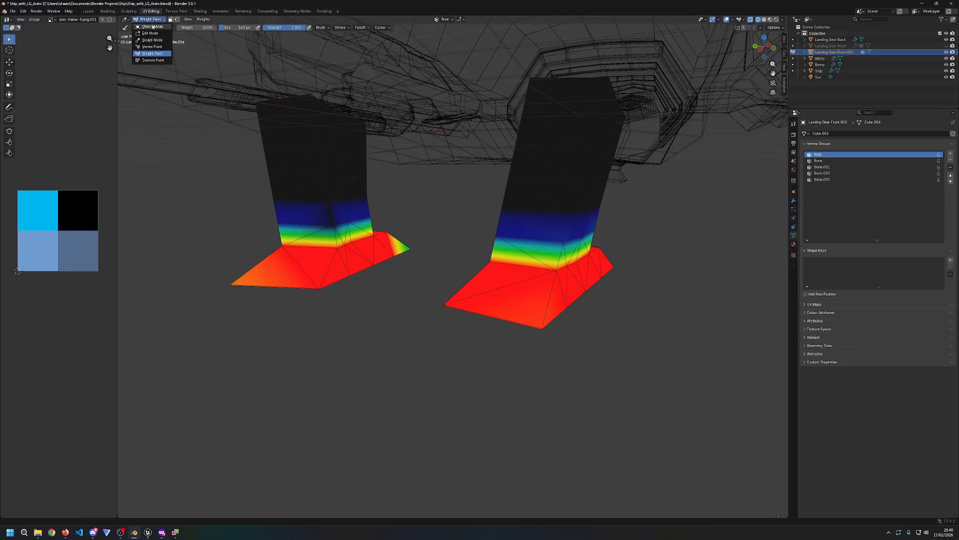
left_click(148, 28)
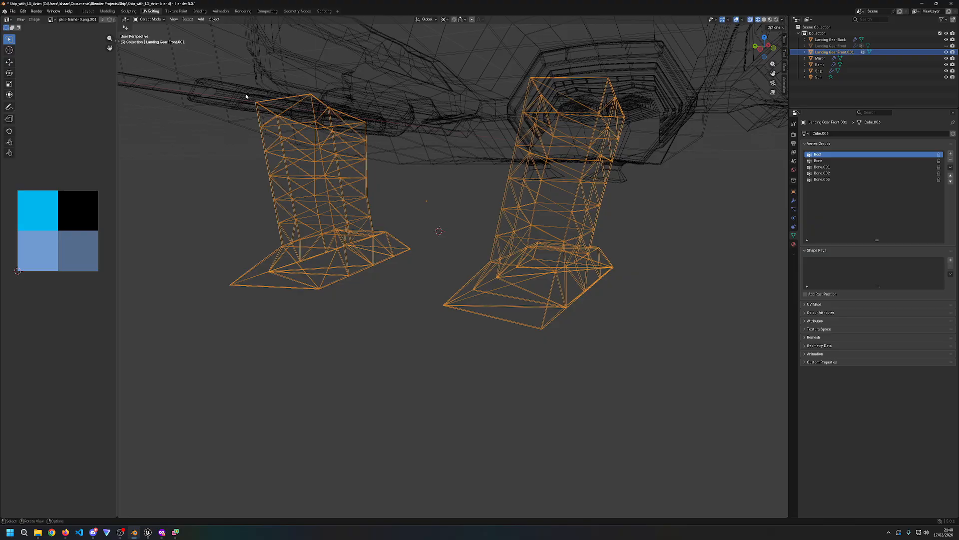
key("shift+z")
Step: Add a new armature at the 3D cursor between the two front landing gear legs
left_click(213, 19)
mouse_move(219, 28)
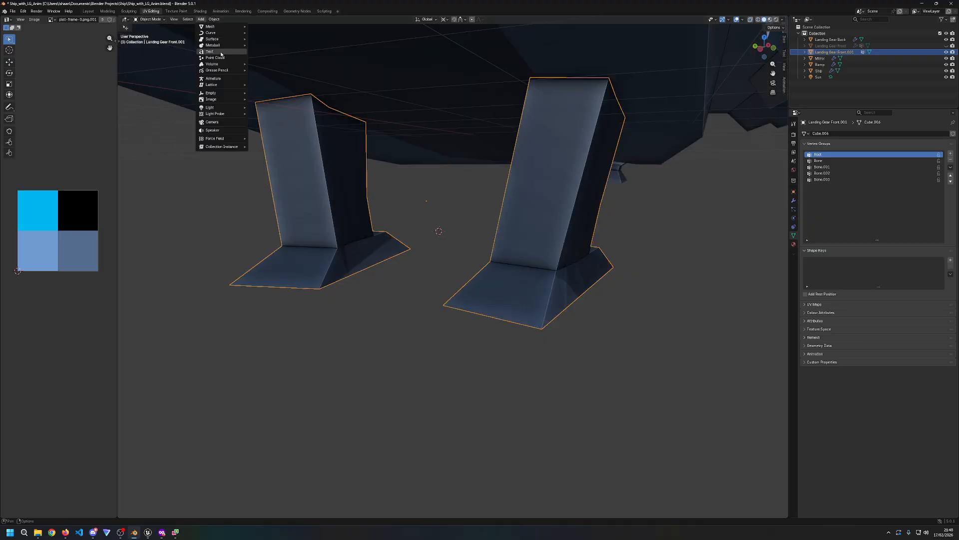
left_click(213, 78)
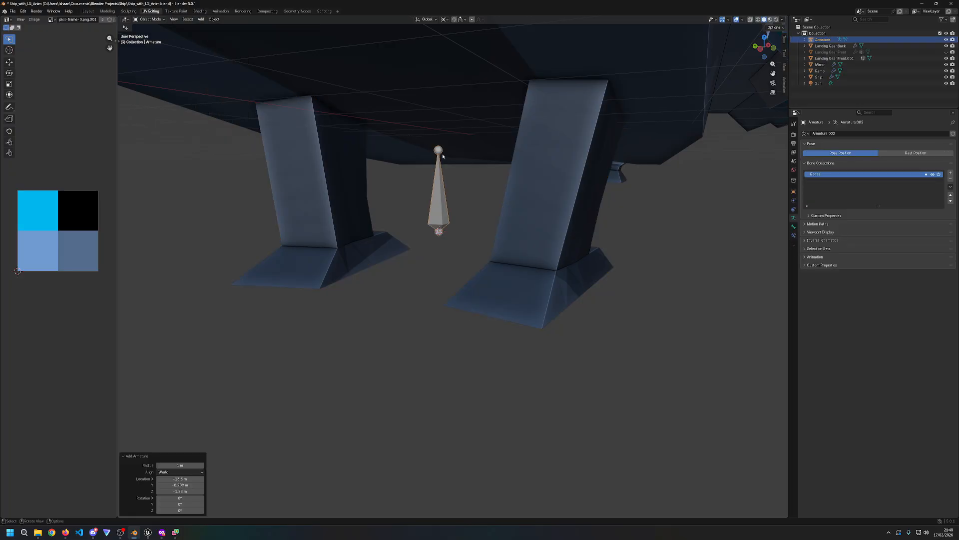
Step: Reposition the new armature along the global Z axis so its base sits slightly below the 3D cursor between the legs
middle_click_drag(442, 200, 532, 238)
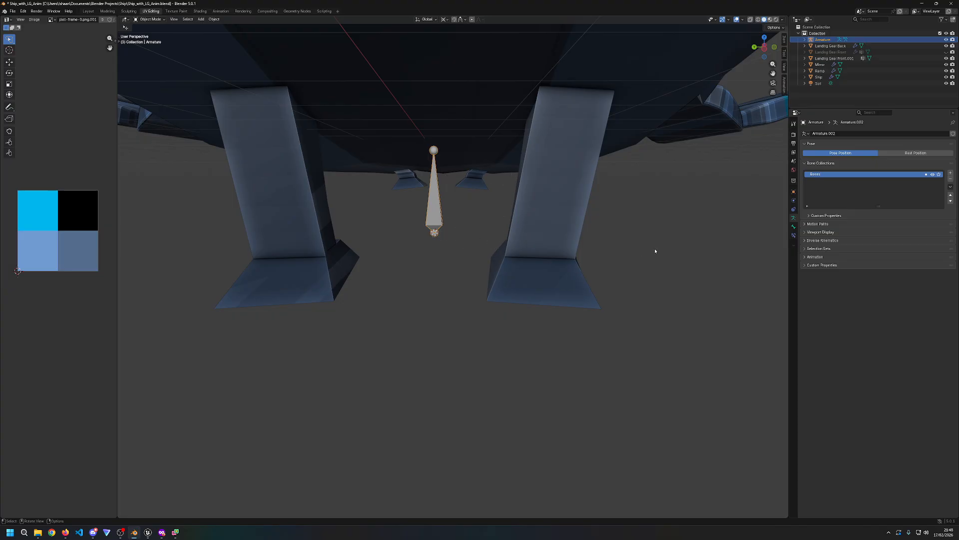
key("g")
key("z")
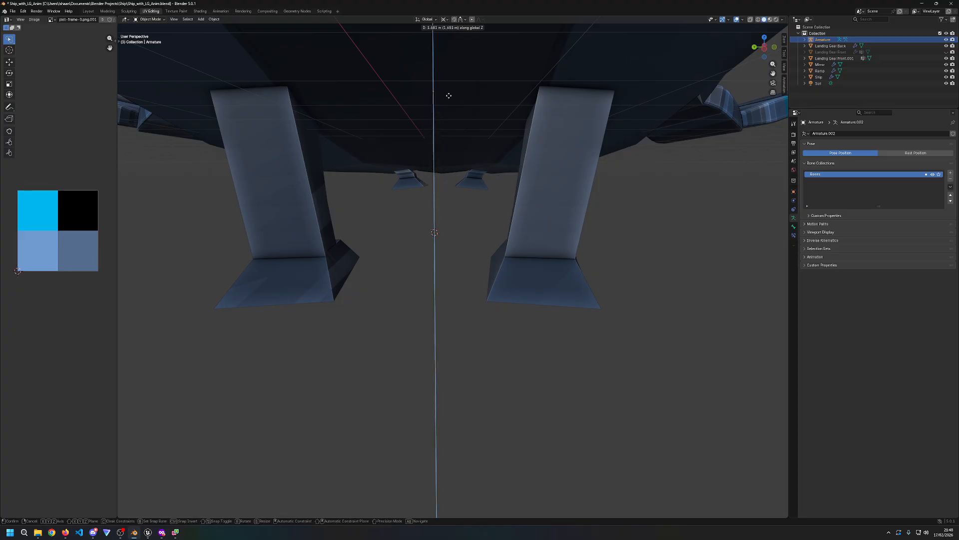
left_click(449, 99)
middle_click_drag(542, 180, 545, 245)
key("g")
key("z")
left_click(539, 200)
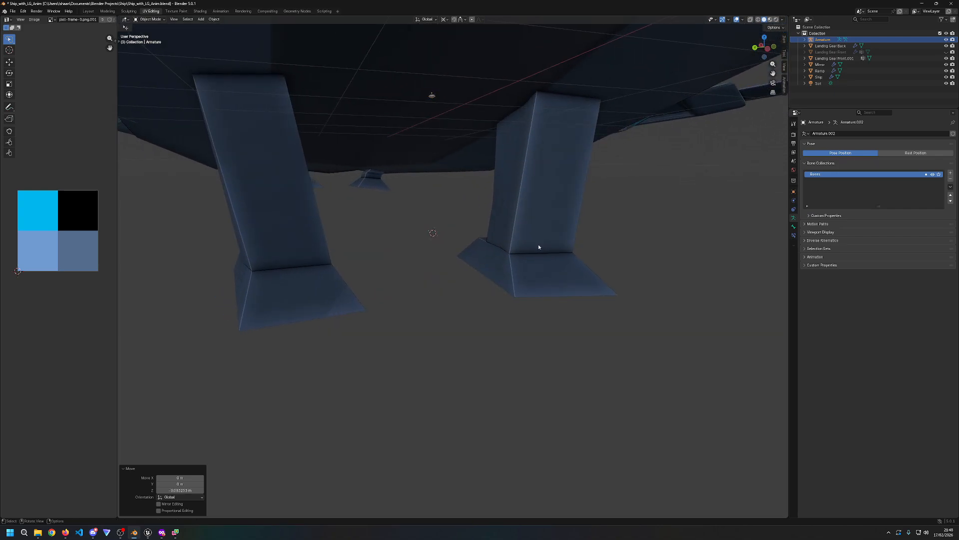
middle_click_drag(531, 250, 458, 265)
key("g")
key("z")
left_click(484, 414)
middle_click_drag(484, 414, 482, 356)
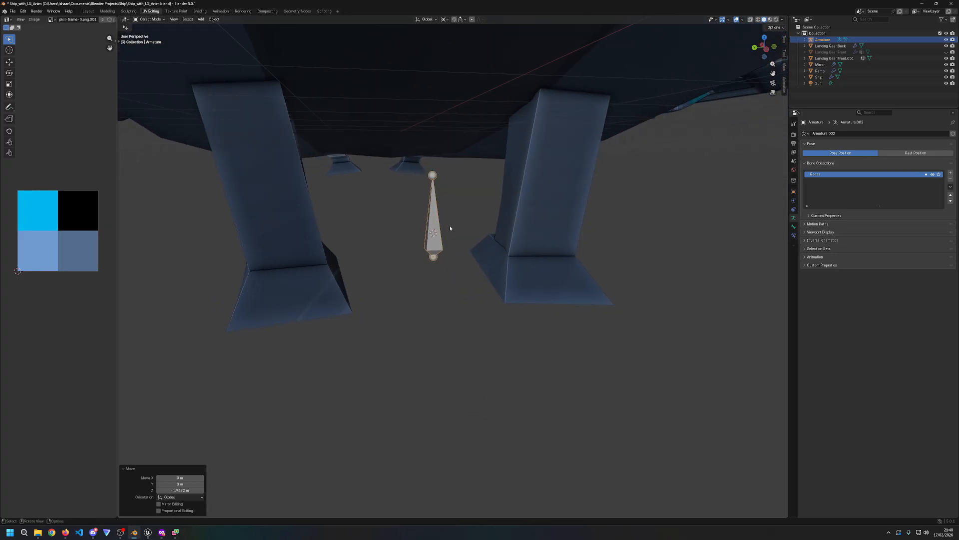
Step: Try to rotate the new armature 90 degrees about the global X axis and undo the rotation
key("r")
key("y")
key("Escape")
type("r")
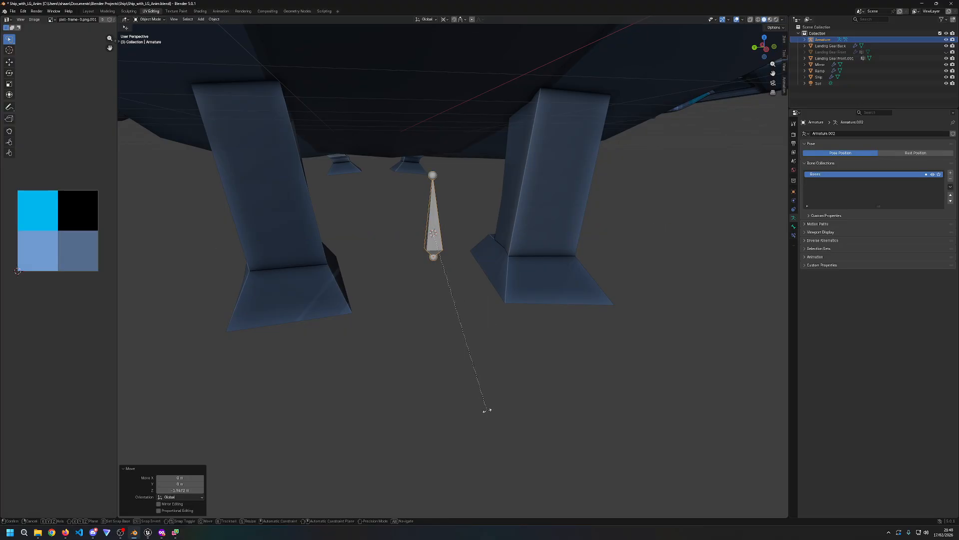
type("90")
key("Escape")
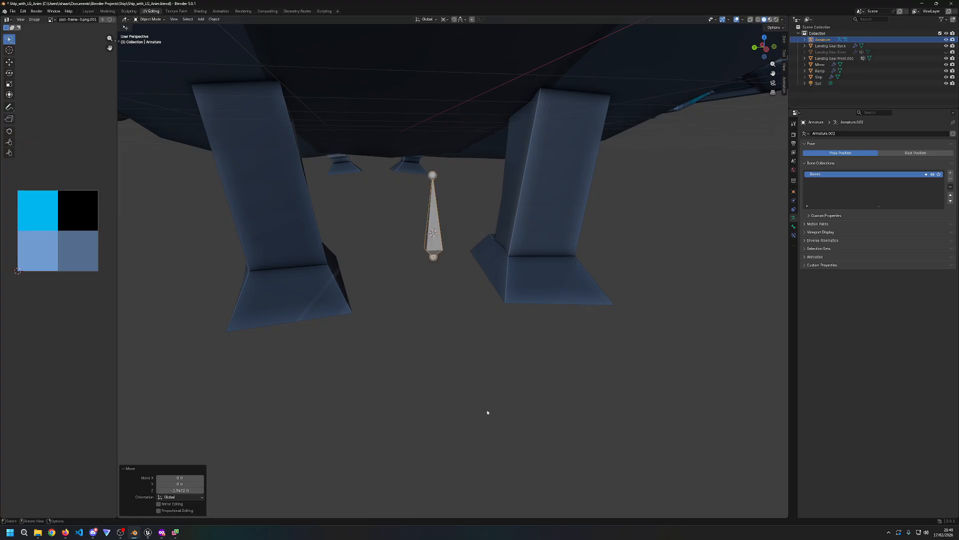
type("rx")
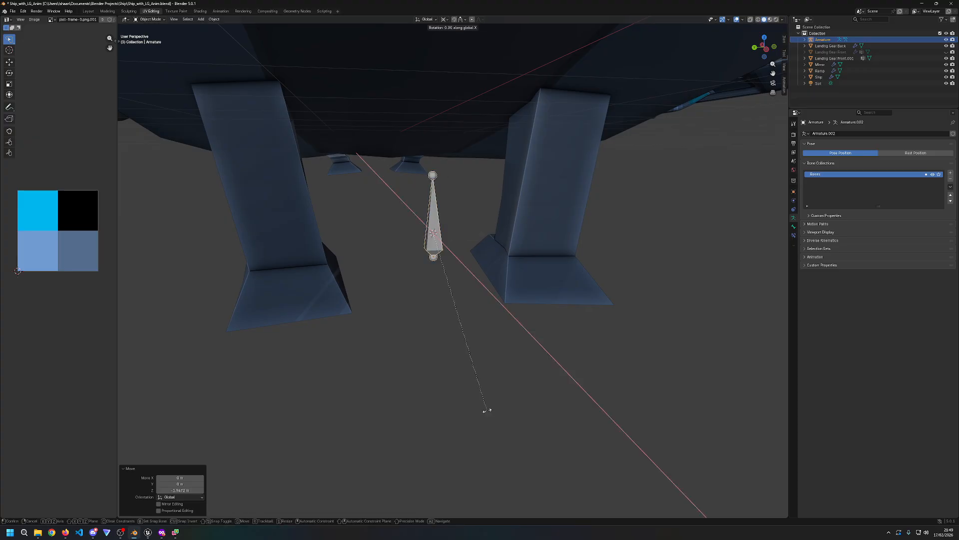
type("90")
key("Return")
middle_click_drag(490, 411, 476, 389)
key("ctrl+z")
Step: Rotate the armature 90 degrees about the global Z axis and -90 degrees about the global Y axis
type("rz90")
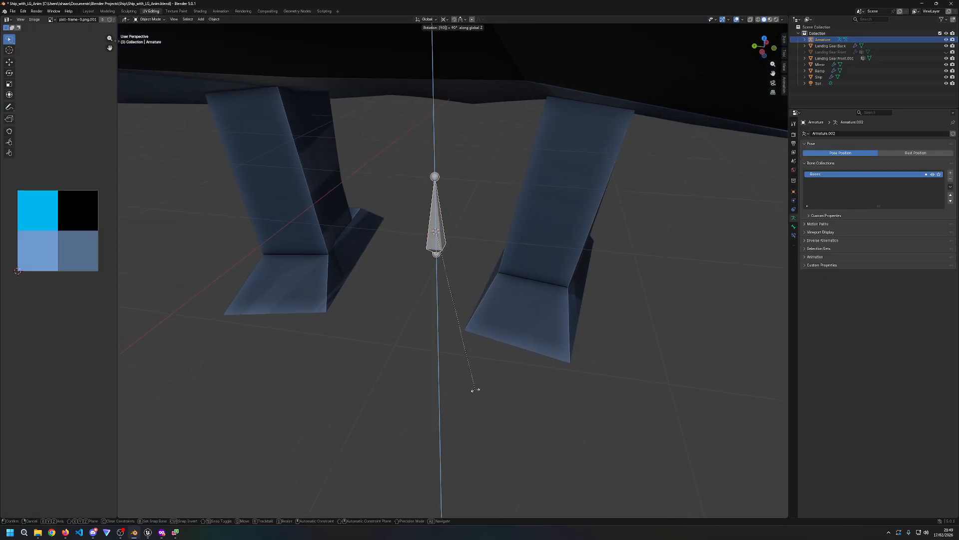
key("Return")
type("ry90")
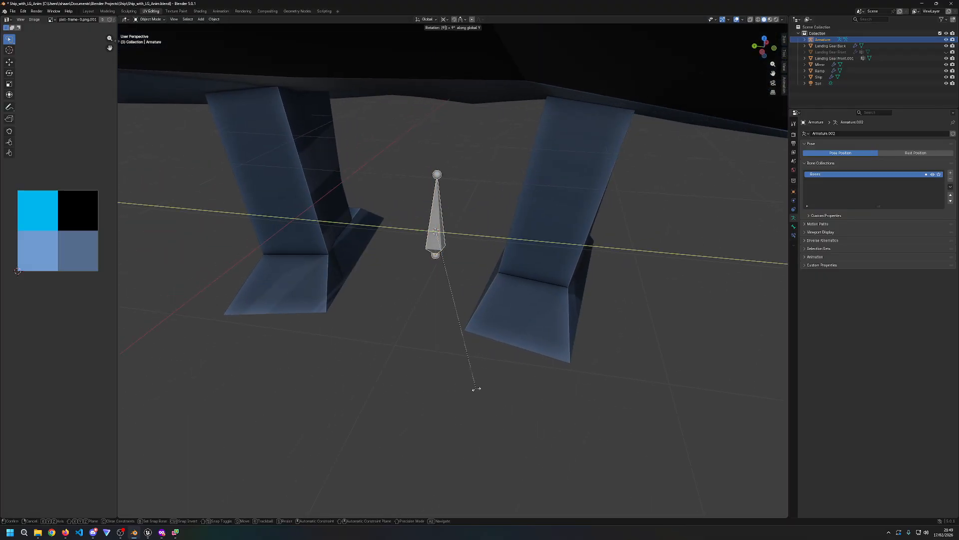
key("BackSpace")
key("BackSpace")
type("-90")
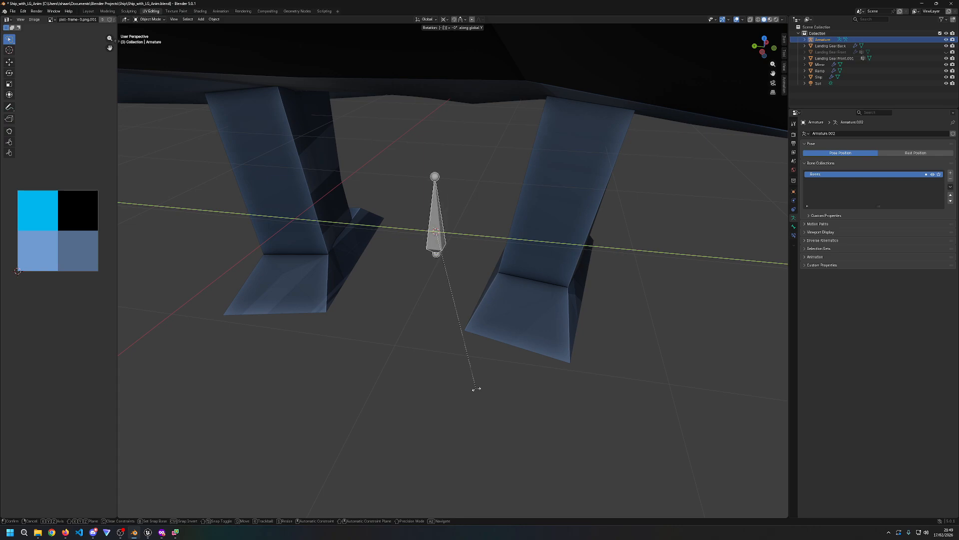
key("Return")
middle_click_drag(476, 391, 339, 374)
middle_click_drag(343, 402, 457, 375)
scroll(457, 374, "down", 1)
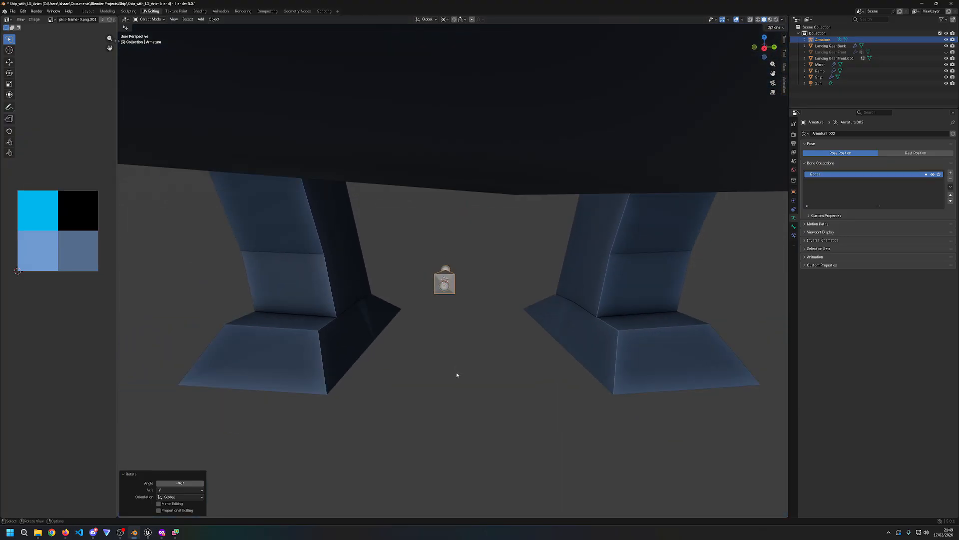
Step: Set the origin of Landing Gear Front.001 to its center of mass (surface)
left_click(457, 374)
left_click(319, 250)
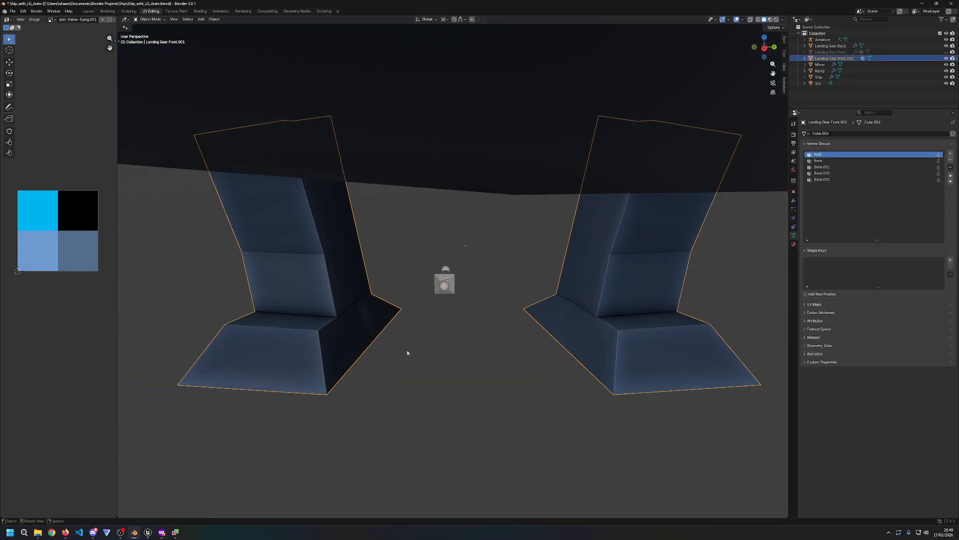
right_click(343, 326)
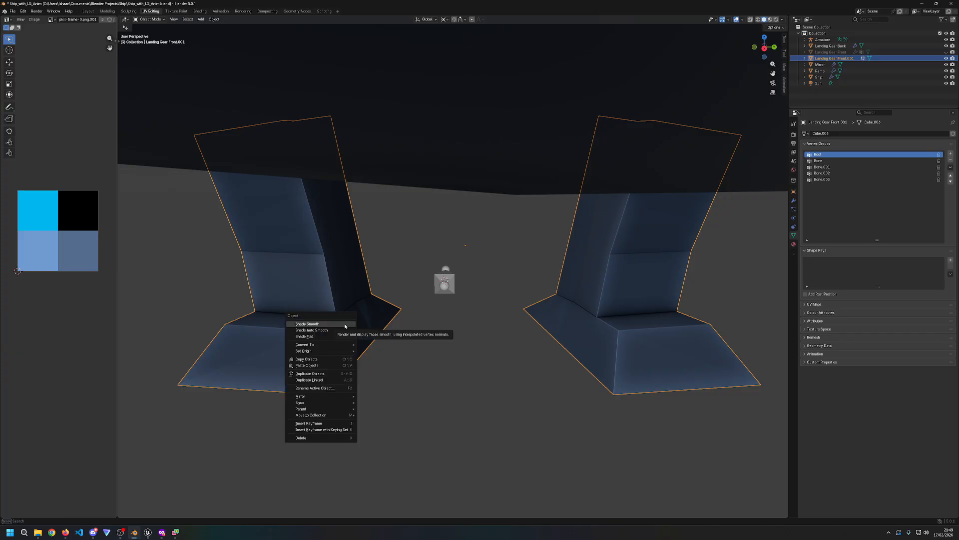
left_click(214, 20)
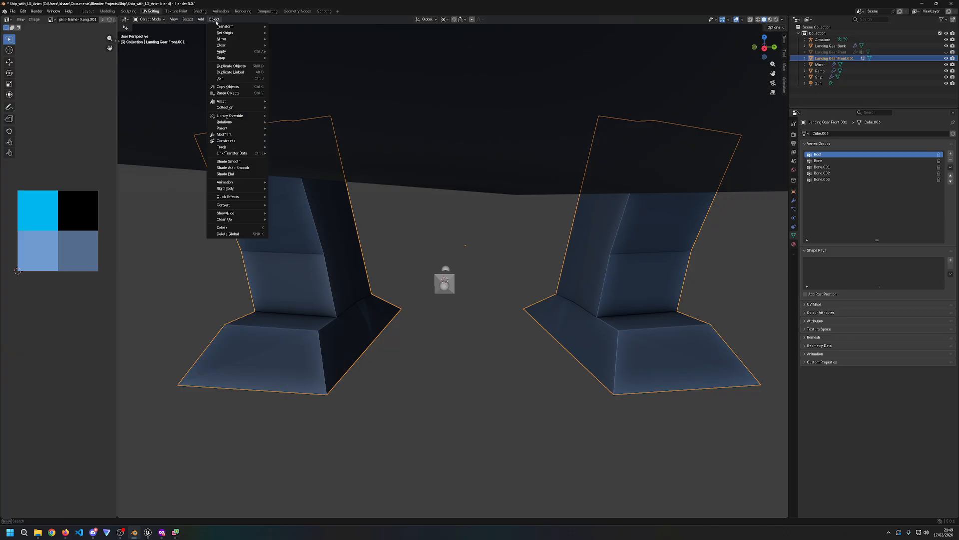
mouse_move(231, 33)
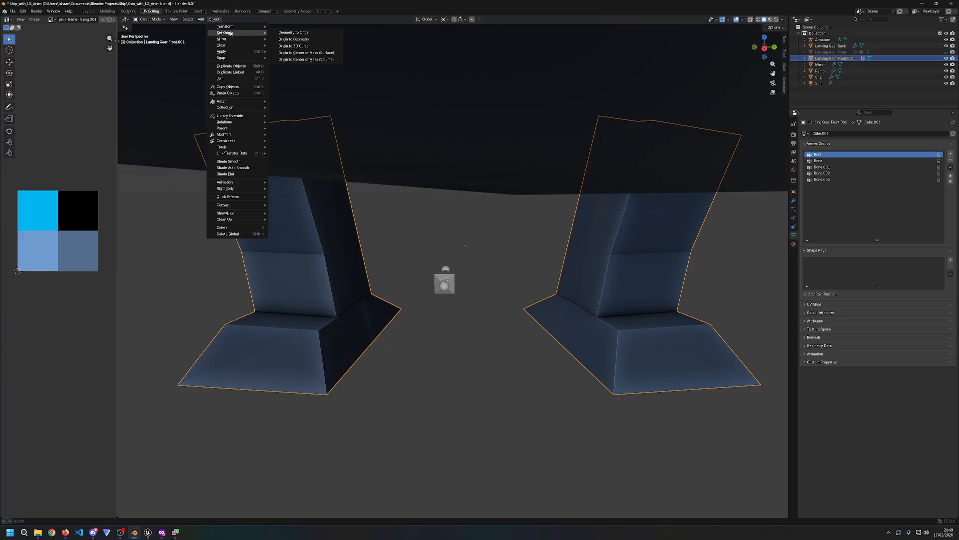
left_click(319, 53)
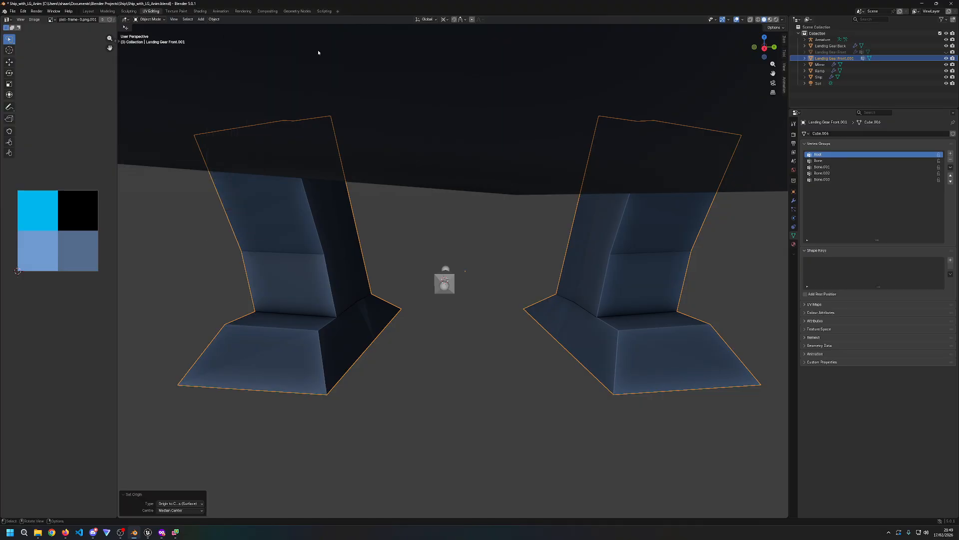
middle_click_drag(347, 106, 455, 298)
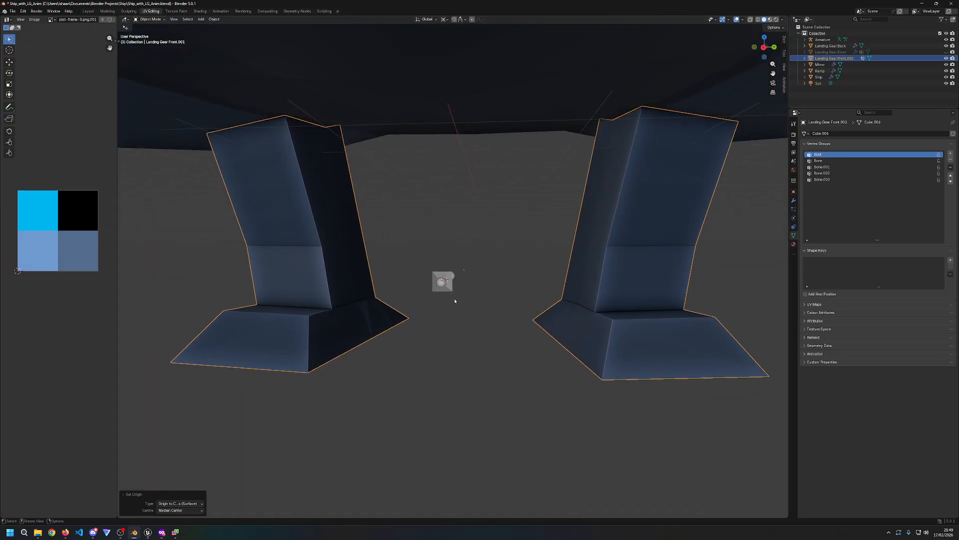
Step: Snap the 3D cursor to the origin of Landing Gear Front.001 and snap the armature to the cursor
left_click(442, 288)
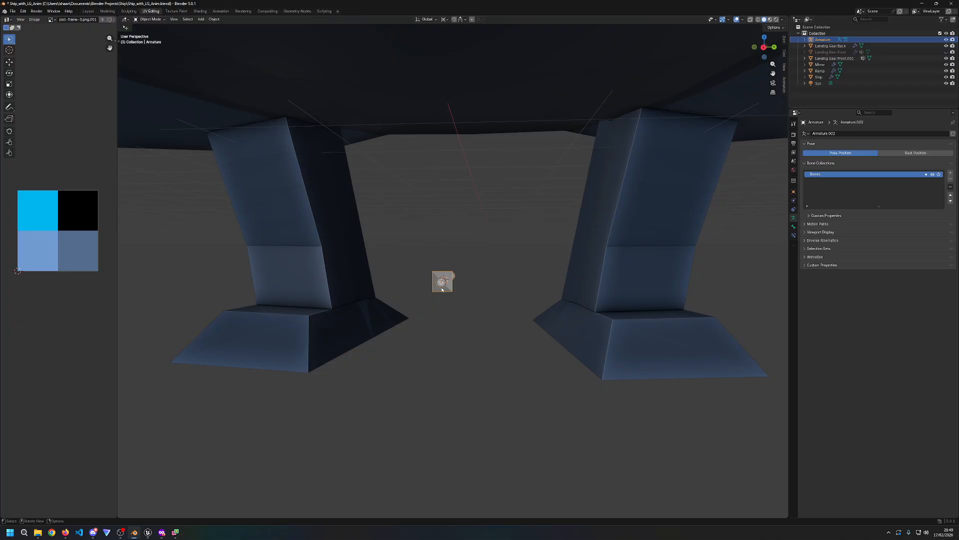
left_click(559, 324)
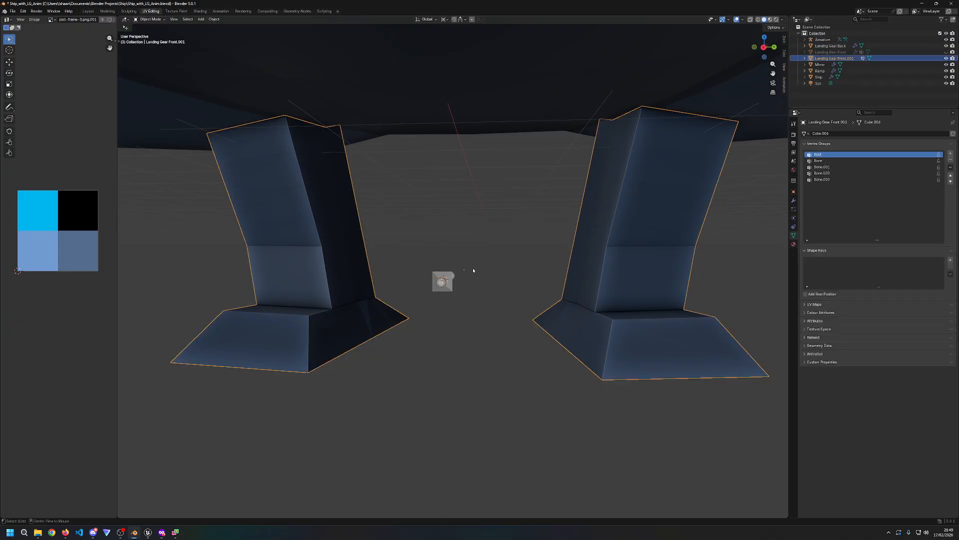
key("shift+s")
left_click(471, 304)
left_click(436, 286)
key("shift+s")
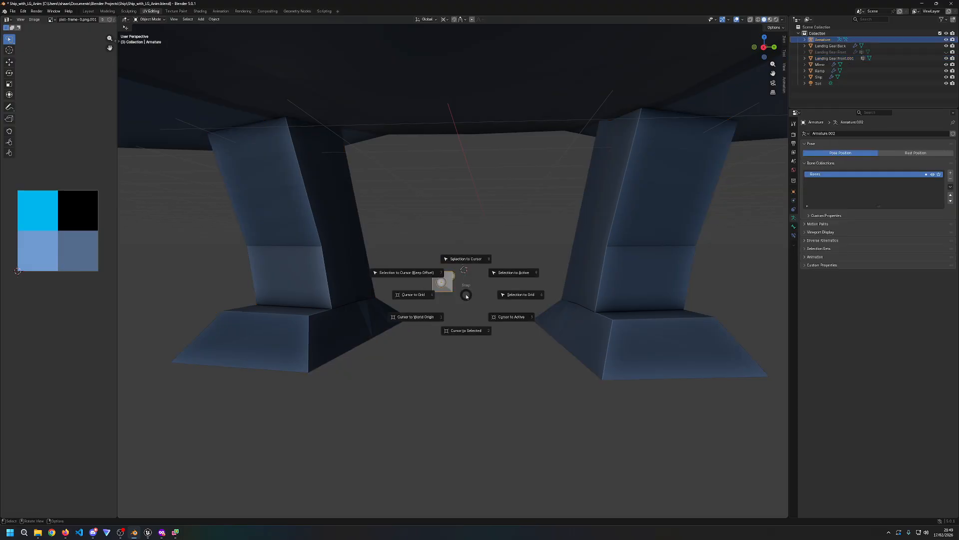
left_click(456, 259)
middle_click_drag(433, 331, 518, 313)
left_click(444, 270)
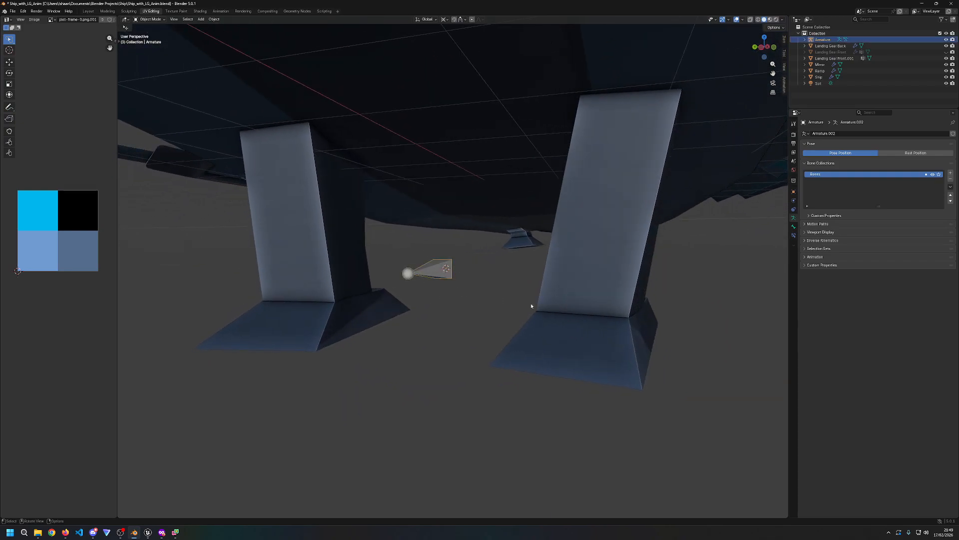
Step: Rename the new armature's bone as Root and parent Landing Gear Front.001 to the armature in the scene hierarchy
left_click(804, 39)
left_click(811, 52)
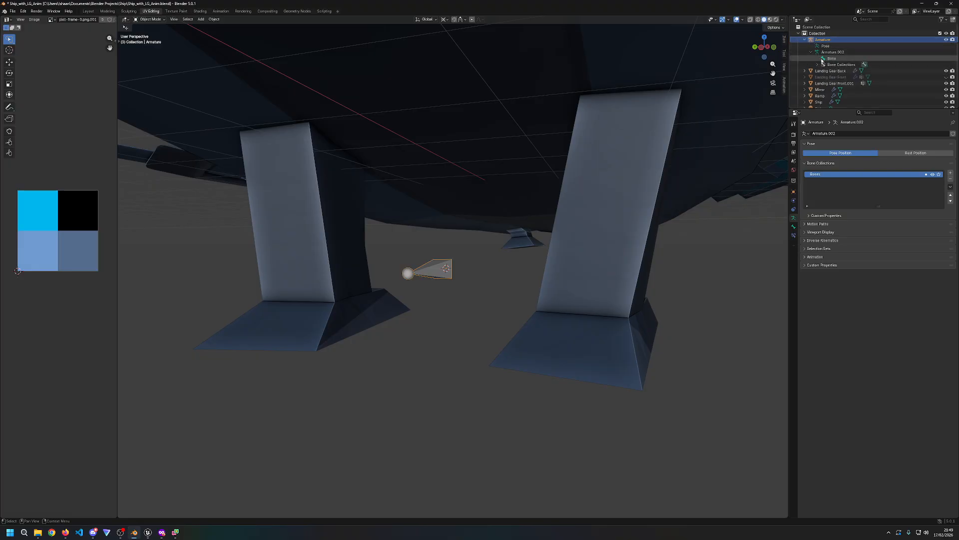
left_click(830, 58)
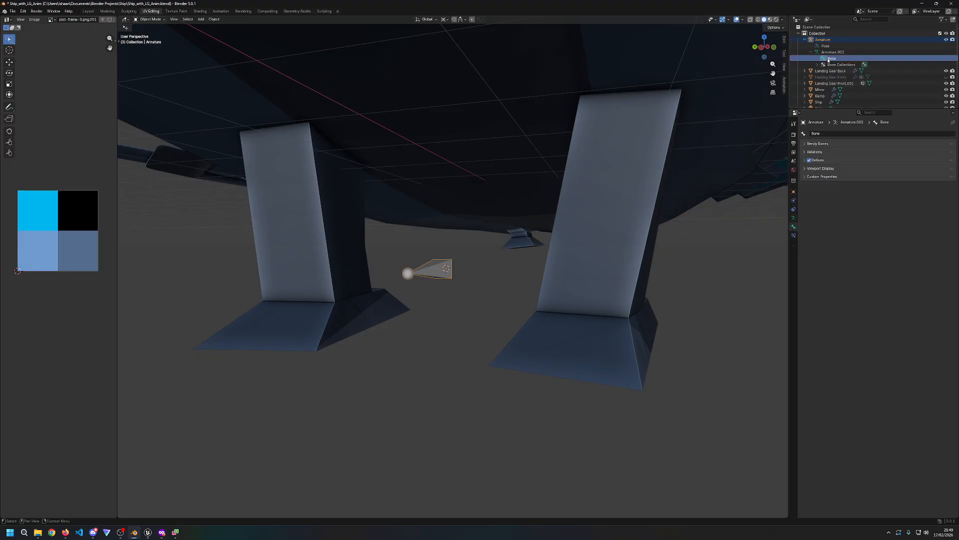
double_click(833, 58)
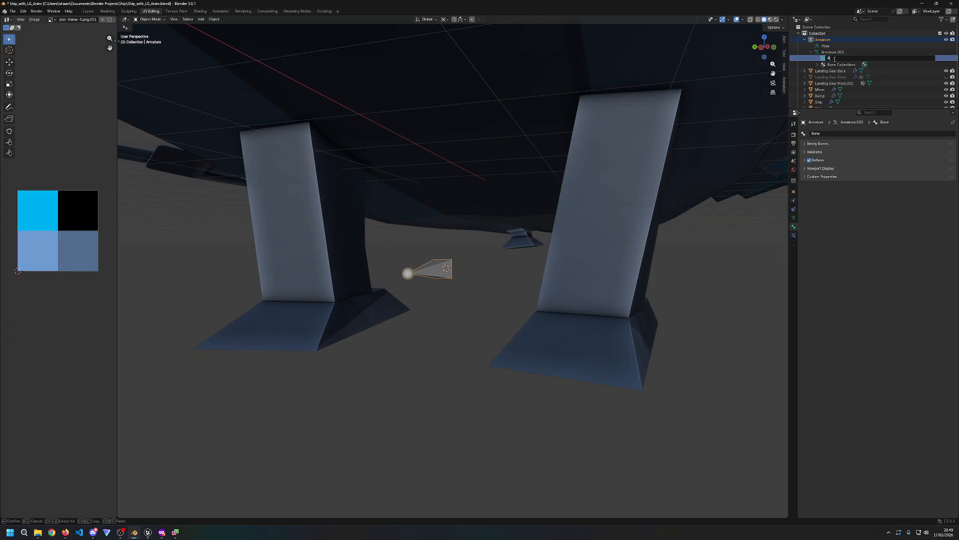
type("Root")
key("Return")
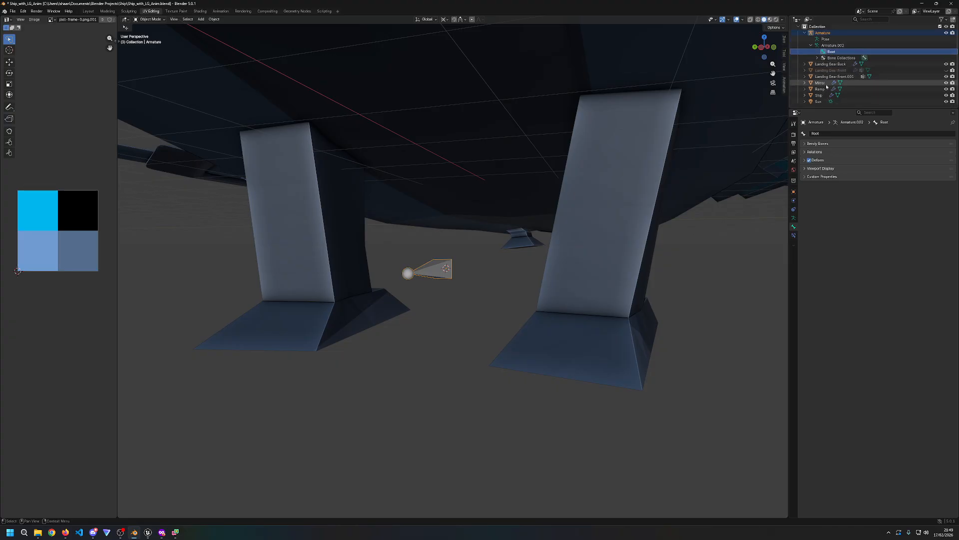
left_click(830, 83)
left_click_drag(829, 87, 827, 39)
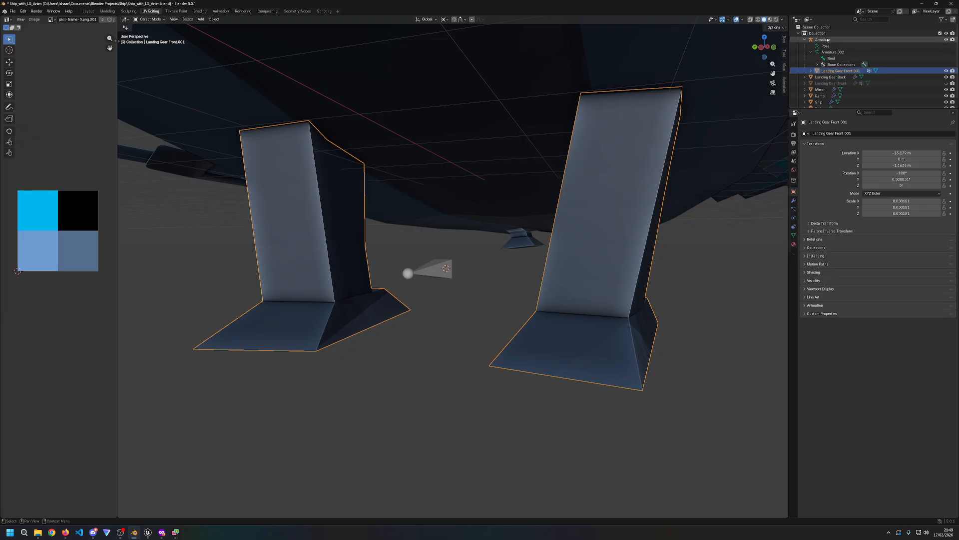
Step: Check the Root bone in Pose Mode and Edit Mode, and return to Object Mode
left_click(450, 269)
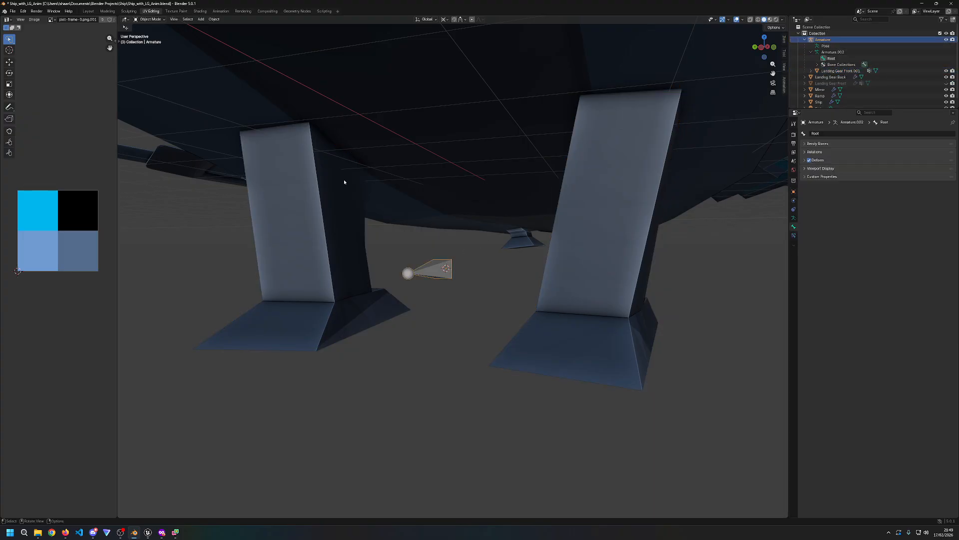
key("ctrl+Tab")
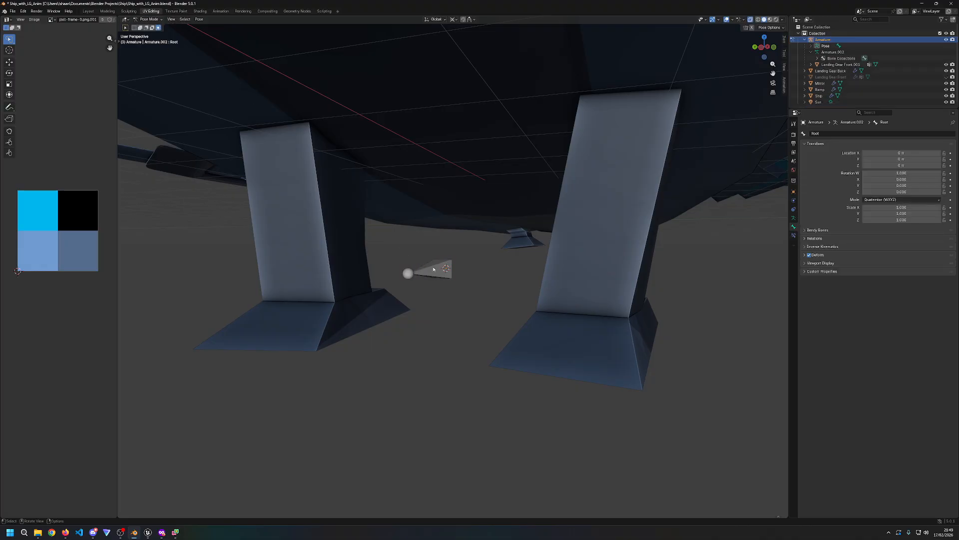
left_click(434, 269)
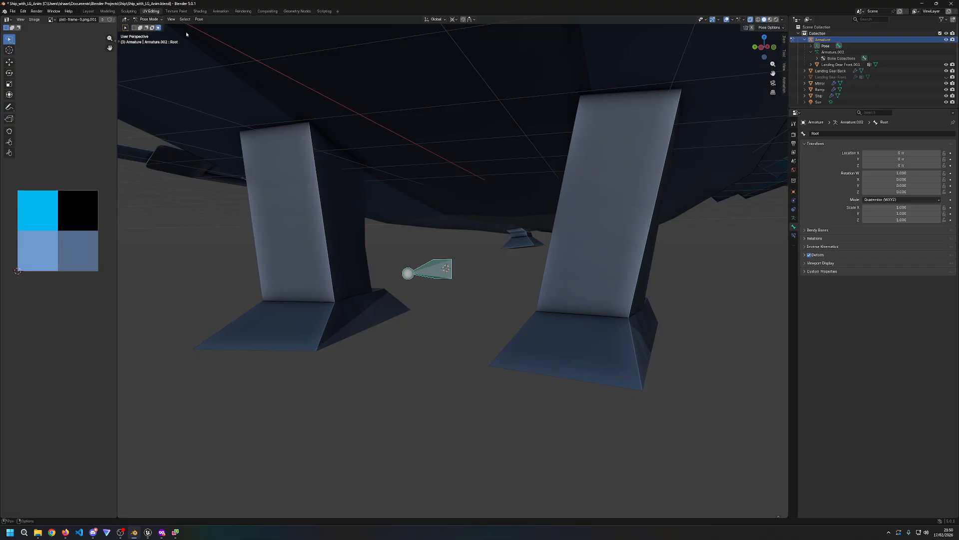
left_click(602, 256)
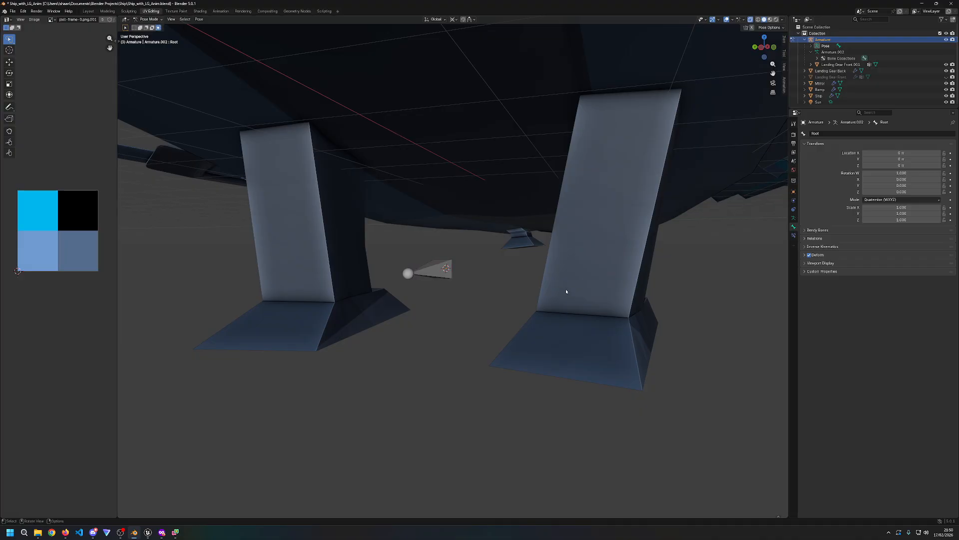
left_click(429, 270)
key("Tab")
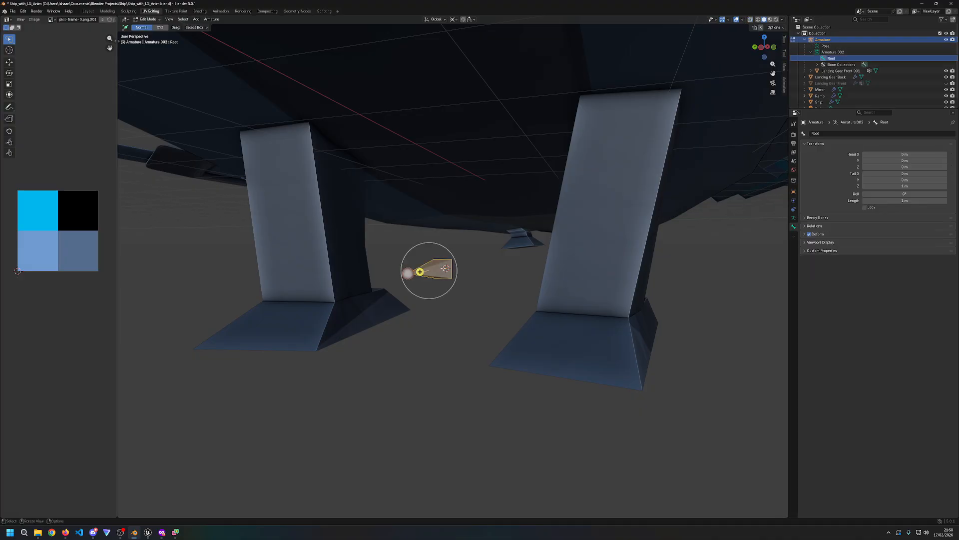
left_click(588, 269)
left_click(148, 19)
left_click(150, 26)
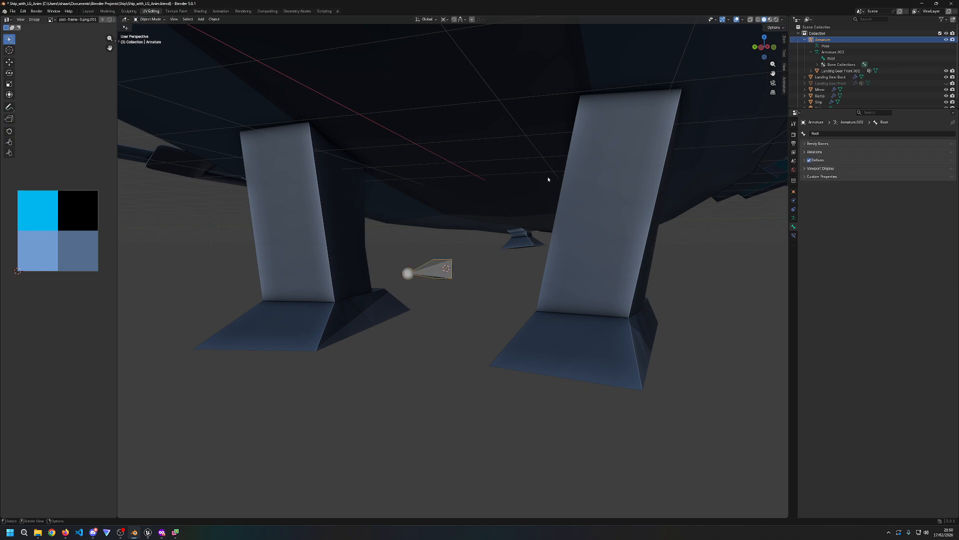
Step: Try to apply Armature Deform parenting to Landing Gear Front.001
left_click(621, 214)
right_click(601, 236)
mouse_move(599, 314)
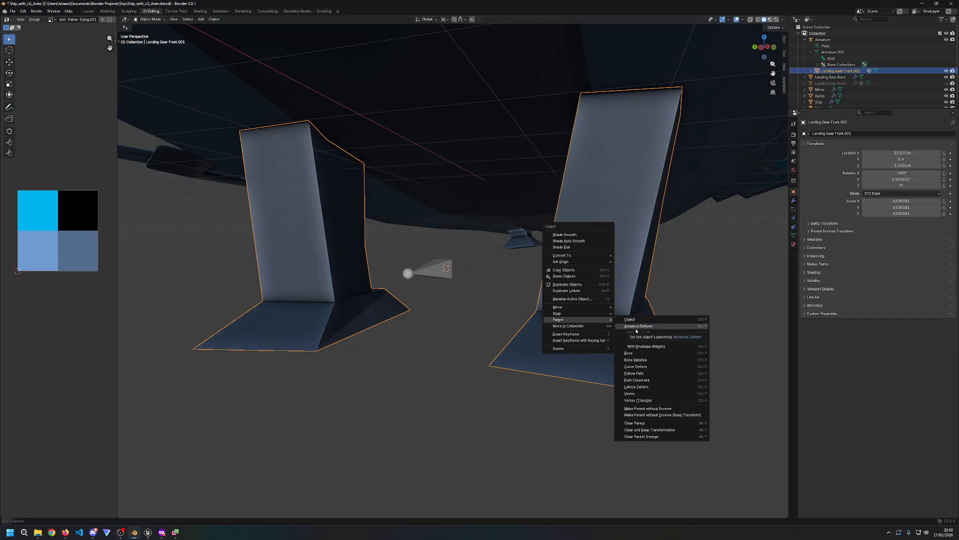
left_click(636, 328)
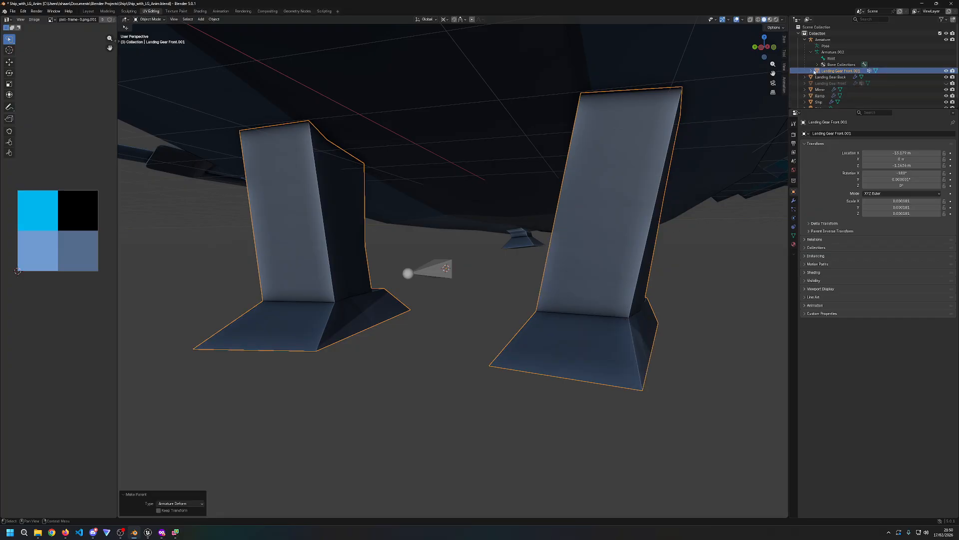
Step: Put the armature in Pose Mode and test moving the Root bone, cancelling the move
left_click(446, 272)
key("ctrl+Tab")
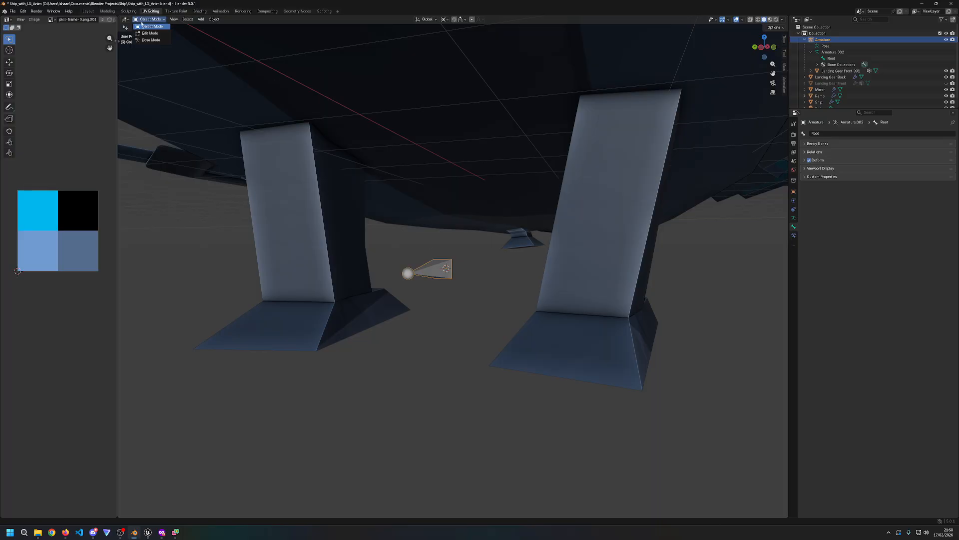
key("g")
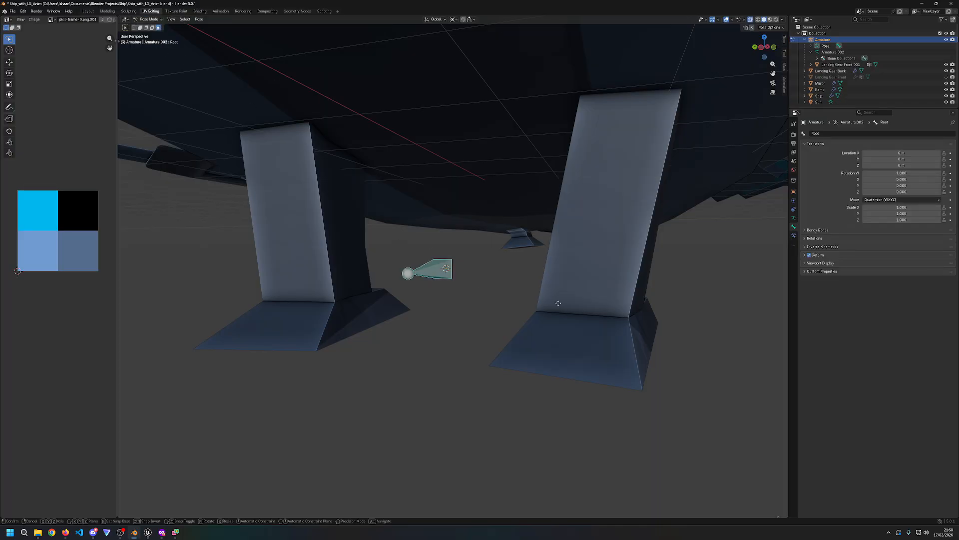
key("Escape")
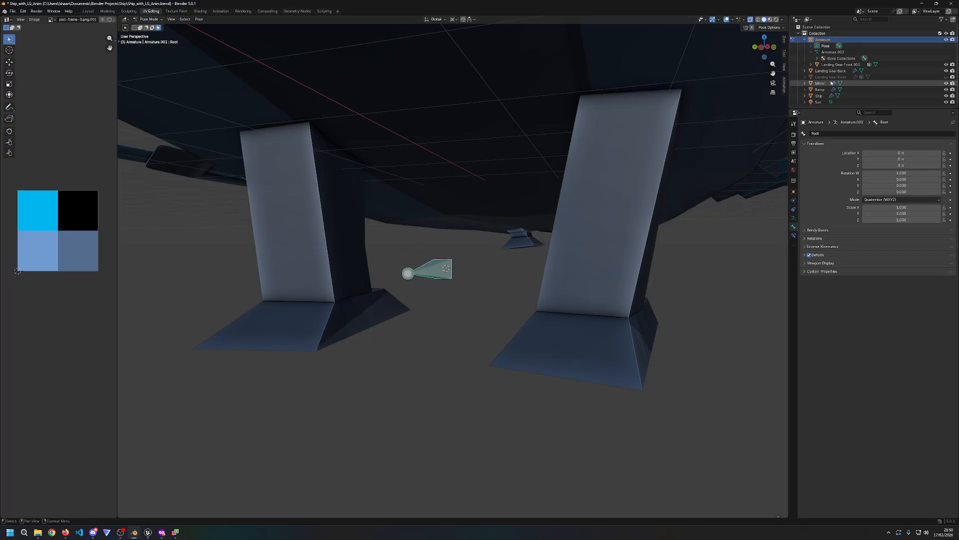
Step: Expand Landing Gear Front.001 in the scene hierarchy to examine its contents and vertex groups
left_click(817, 58)
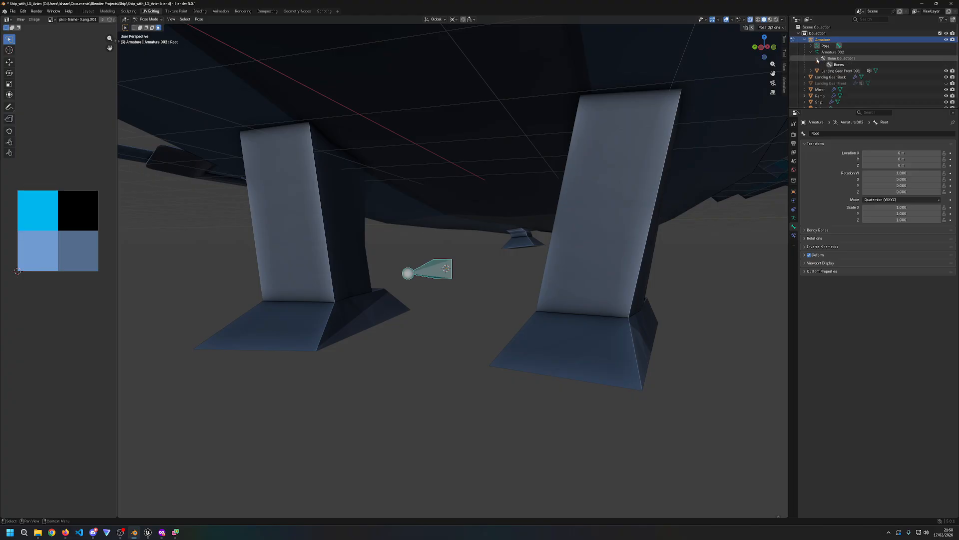
left_click(817, 59)
left_click(811, 64)
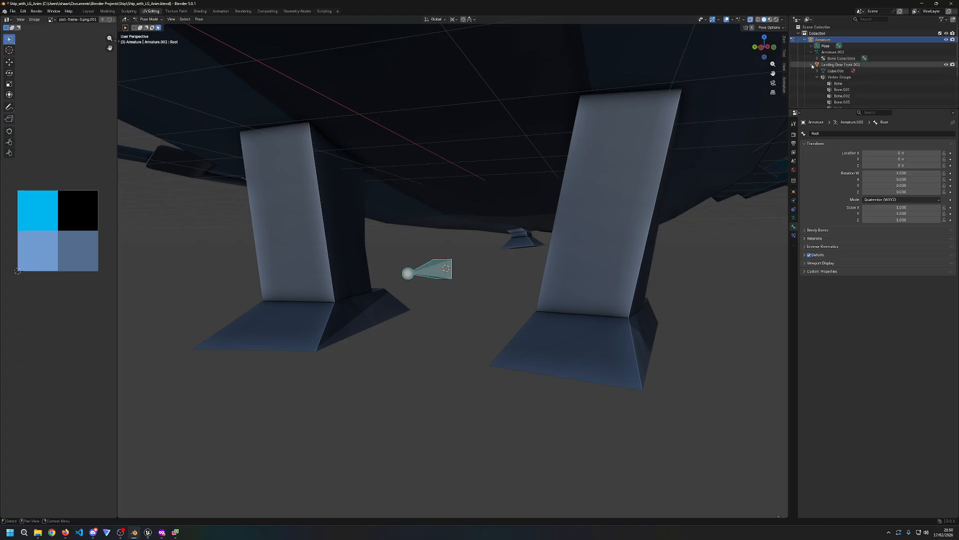
Step: Select the Root vertex group of Landing Gear Front.001, examine the mesh in Weight Paint mode, and return to Object Mode
scroll(838, 88, "down", 2)
left_click(838, 84)
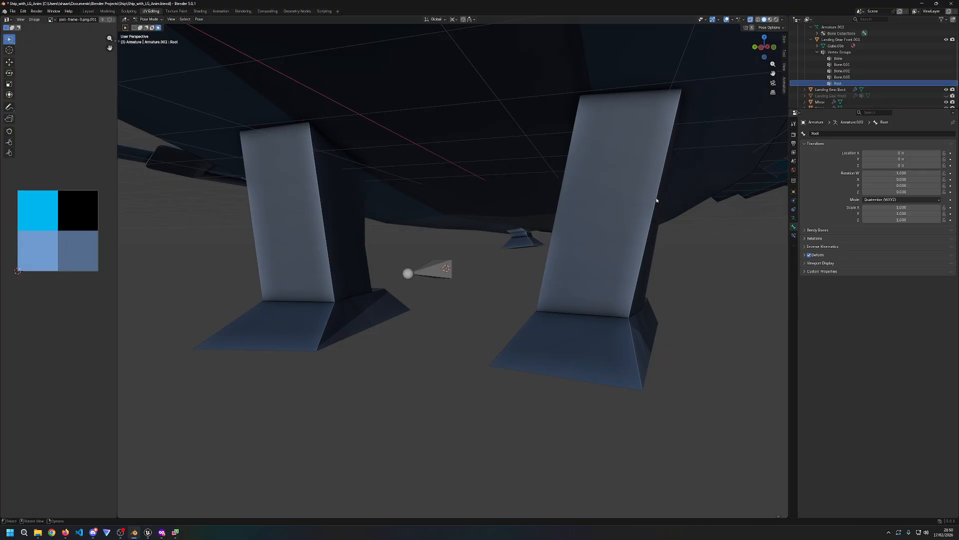
left_click(155, 19)
left_click(152, 26)
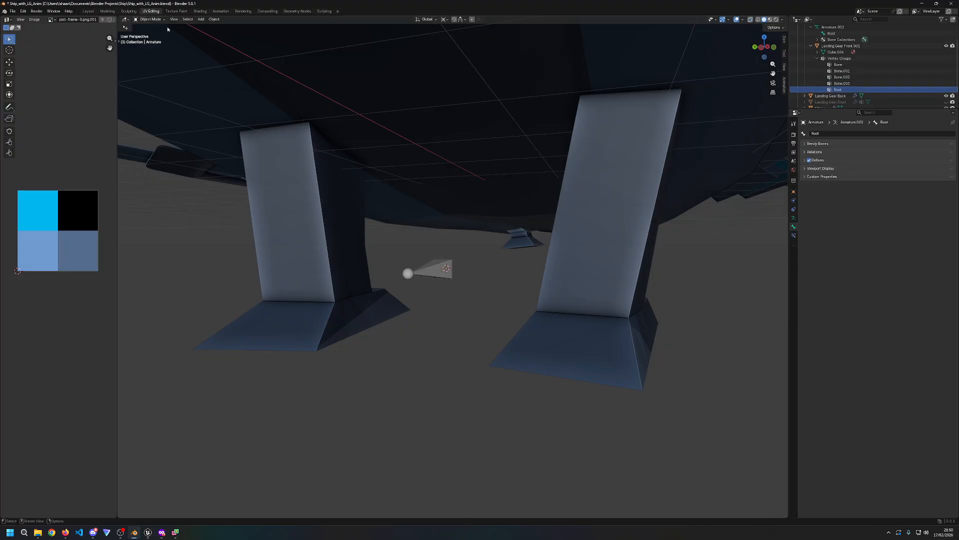
left_click(600, 160)
left_click(158, 20)
left_click(152, 53)
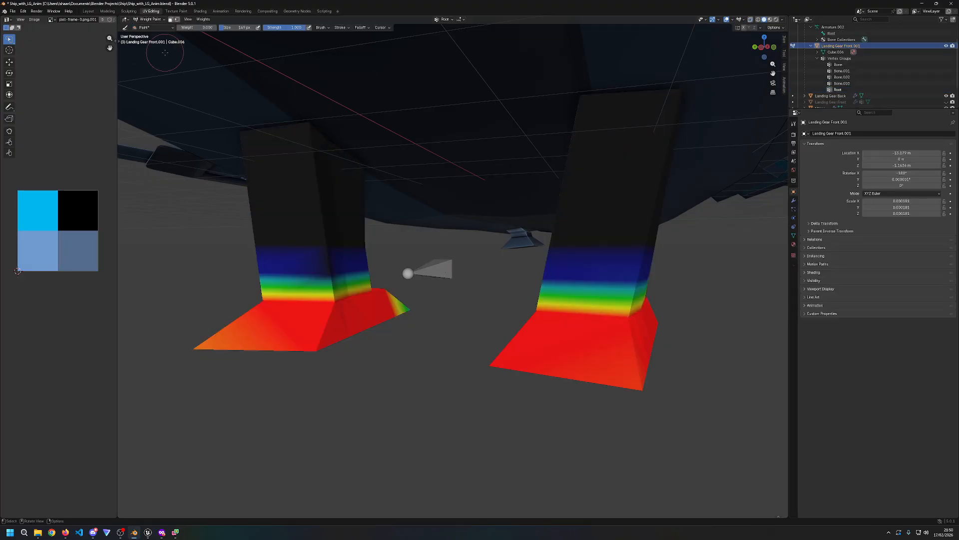
left_click(153, 20)
left_click(152, 26)
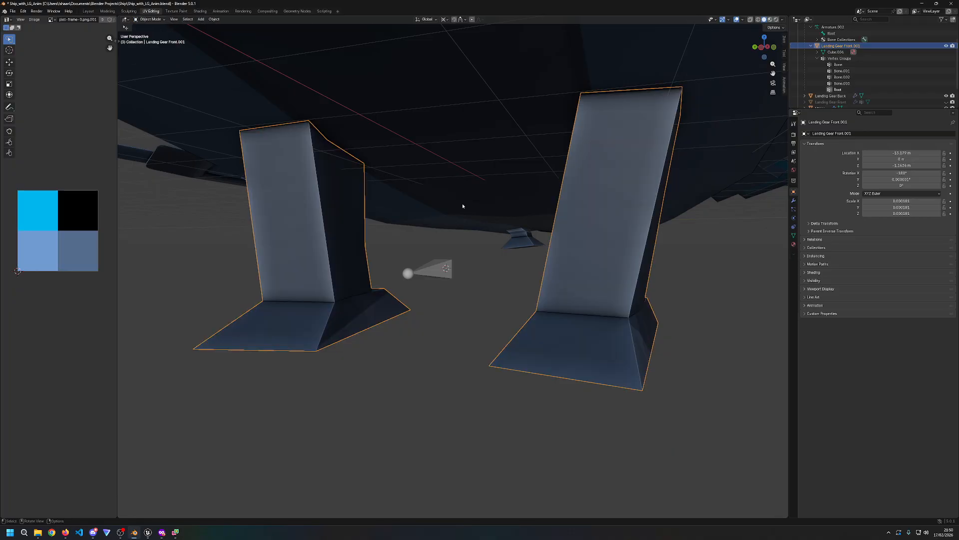
Step: Select the armature, collapse Armature.002 and Landing Gear Front.001 in the scene hierarchy, and check the object's parenting options
left_click(444, 267)
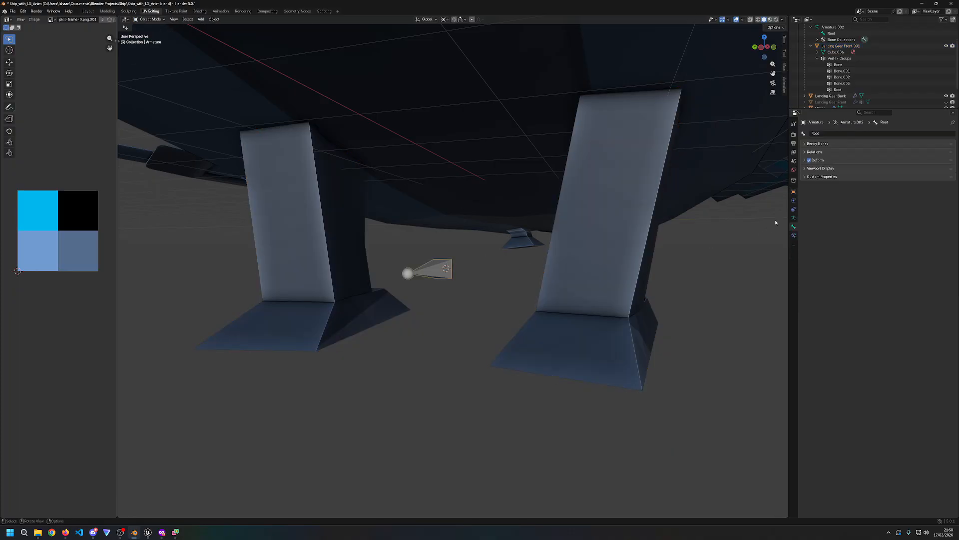
right_click(438, 269)
scroll(858, 66, "up", 2)
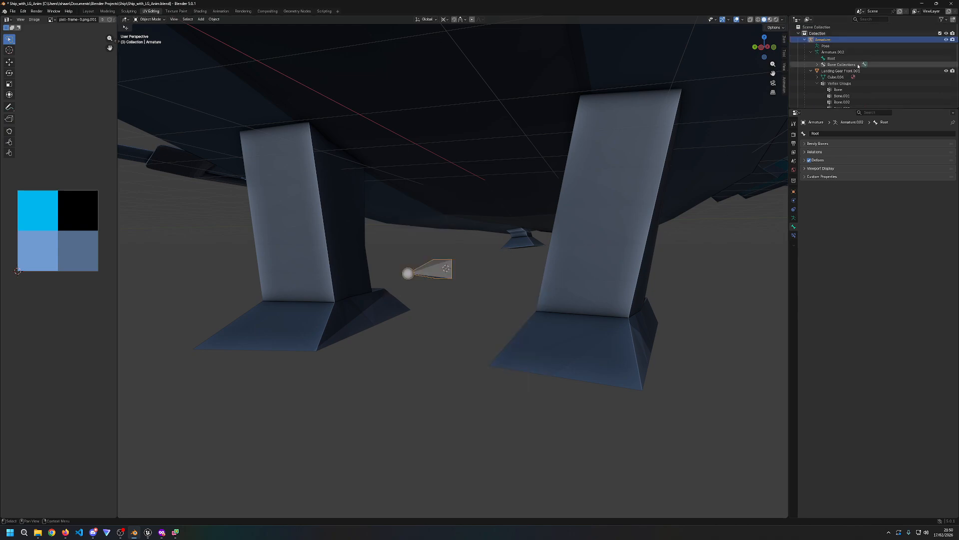
left_click(811, 52)
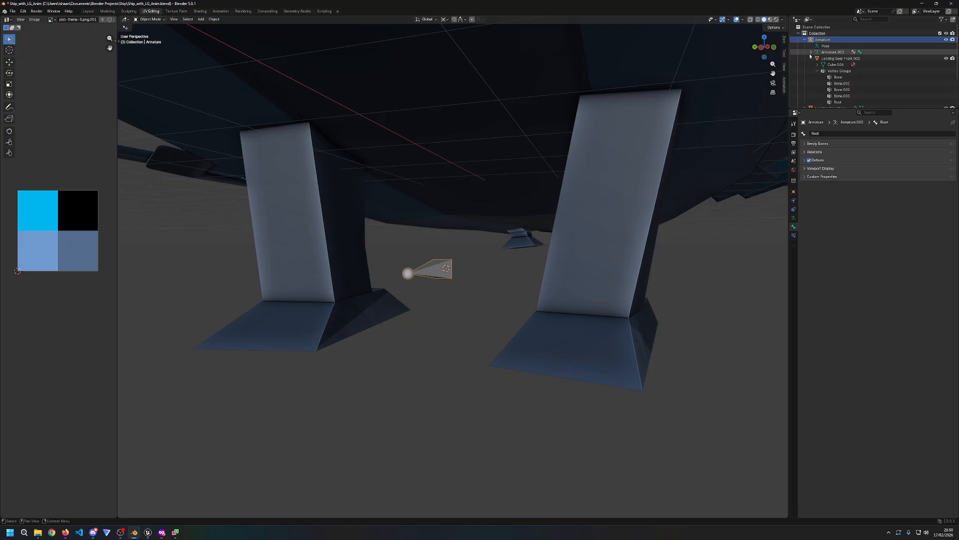
left_click(811, 58)
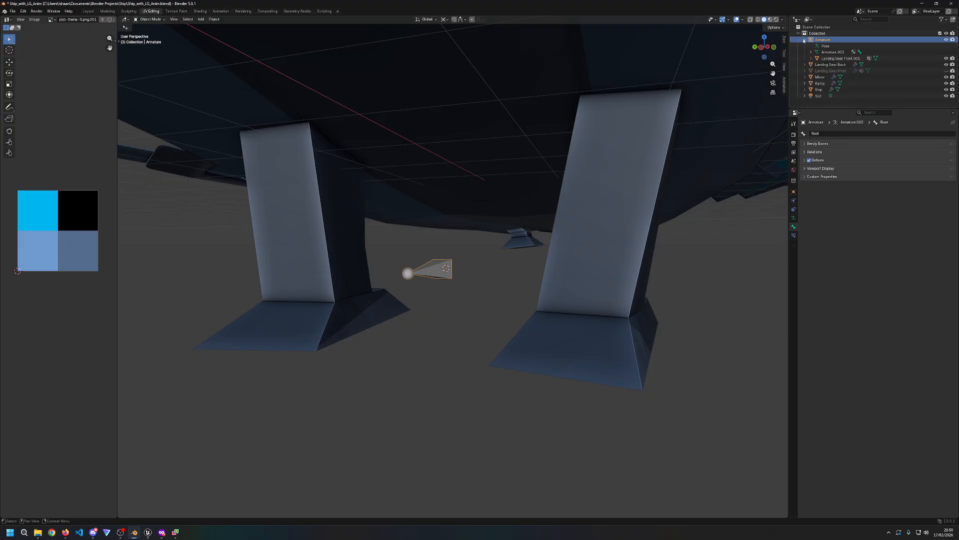
right_click(443, 271)
mouse_move(440, 268)
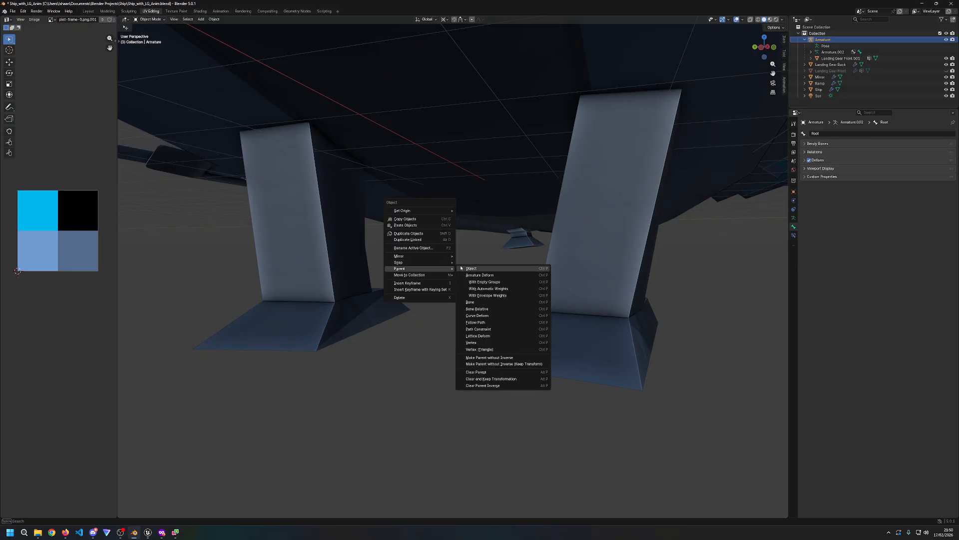
key("Escape")
Step: Try to apply Make Parent with Keep Offset to the Root bone in Edit Mode
key("Tab")
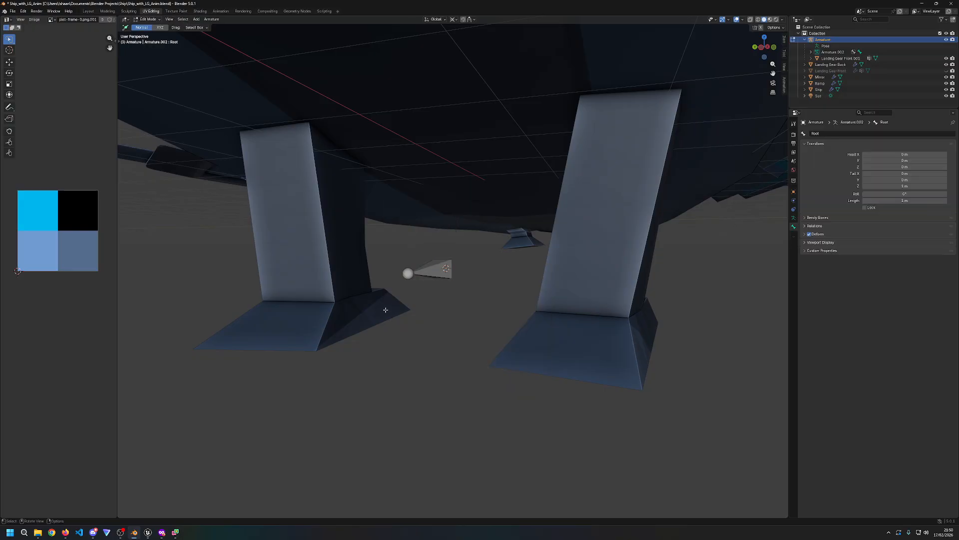
right_click(432, 269)
left_click(461, 268)
left_click(433, 270)
right_click(432, 269)
left_click(460, 268)
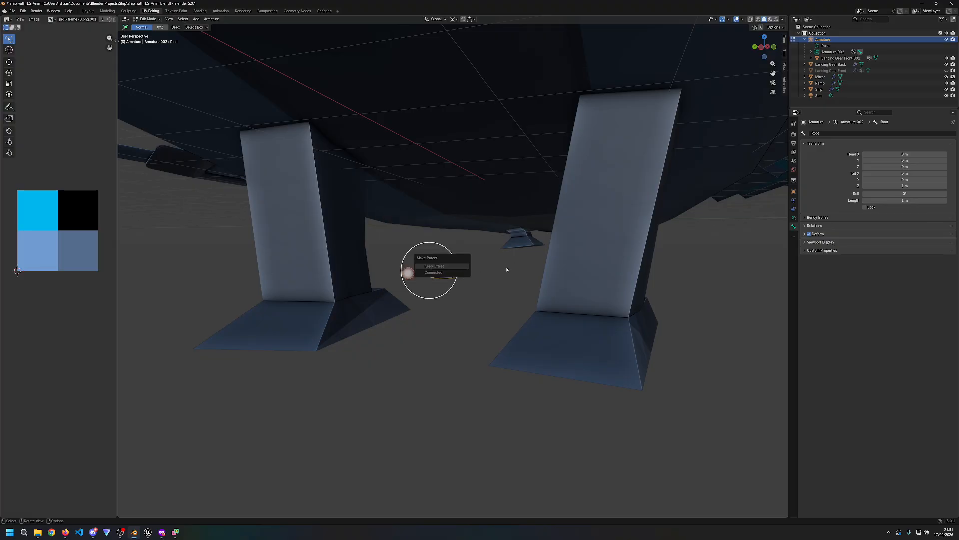
left_click(453, 269)
Step: Test scaling the Root bone in Edit Mode and in Pose Mode, cancelling both transforms
middle_click_drag(505, 282, 475, 285)
key("s")
right_click(469, 278)
left_click(148, 19)
left_click(149, 40)
key("s")
right_click(520, 269)
Step: Return to Object Mode and add an Armature modifier to Landing Gear Front.001
left_click(841, 58)
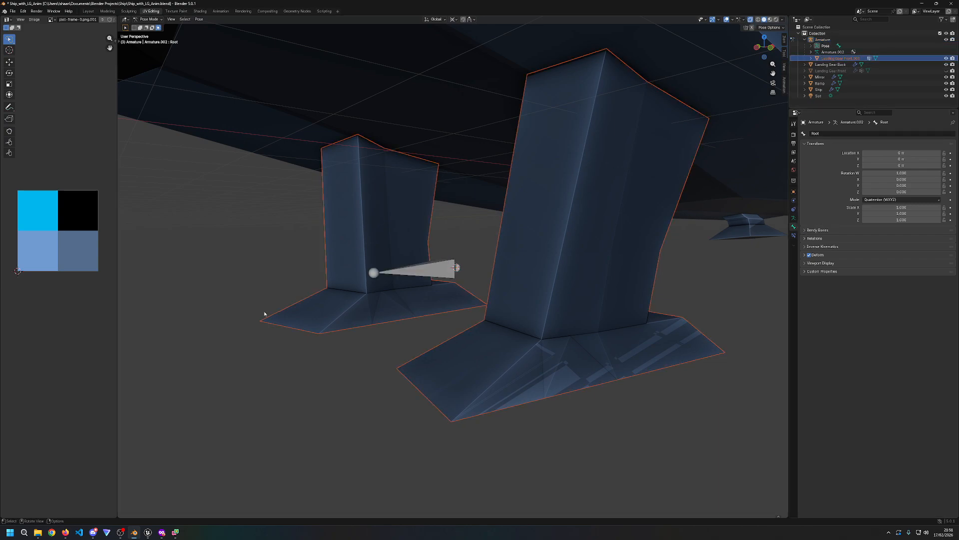
key("Tab")
key("Tab")
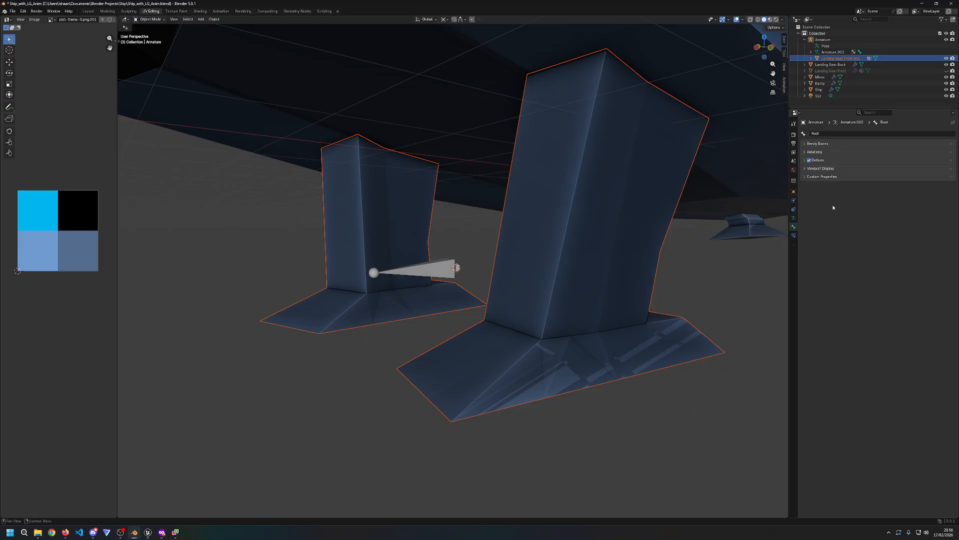
left_click(615, 176)
left_click(793, 201)
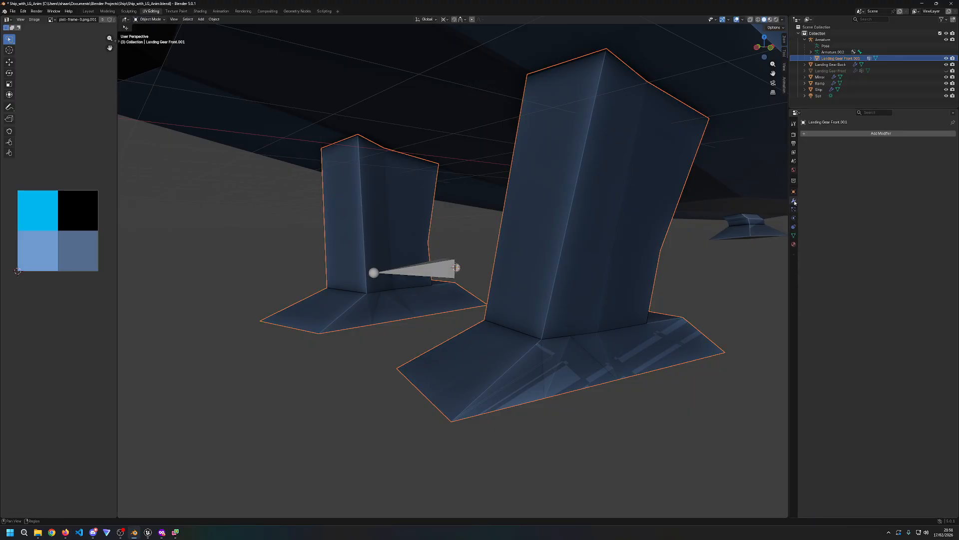
left_click(865, 133)
type("ar")
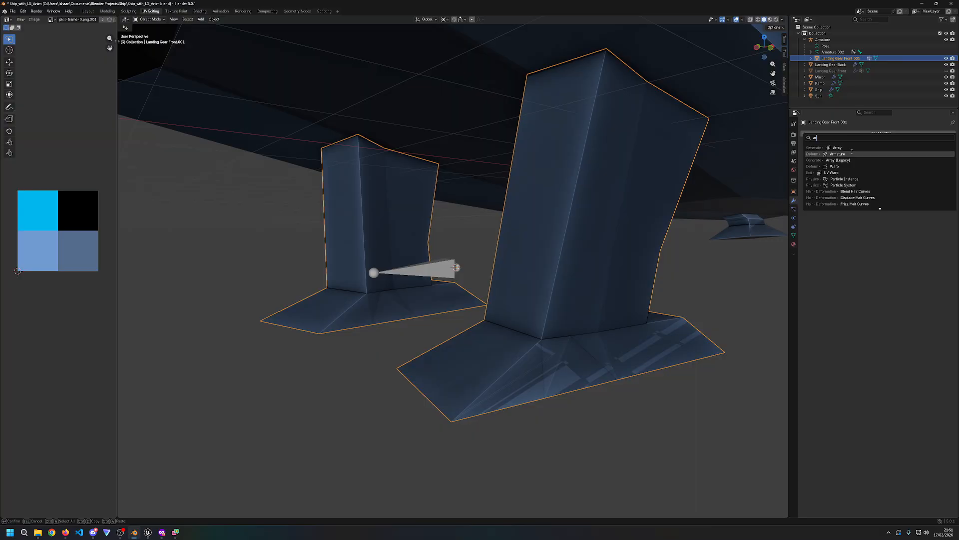
left_click(852, 154)
Step: Set the Armature modifier's object to Armature and its vertex group to Root
left_click(892, 153)
left_click(872, 163)
left_click(875, 161)
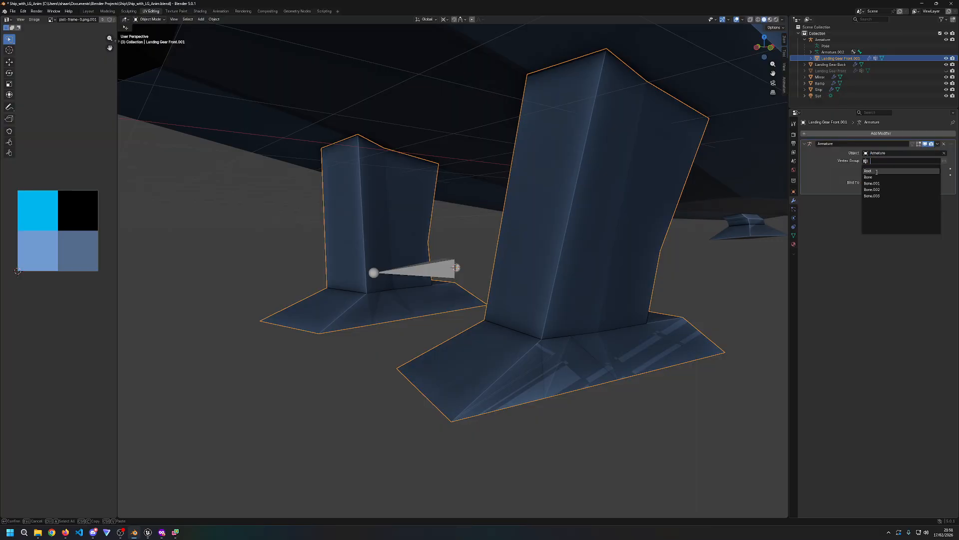
left_click(877, 171)
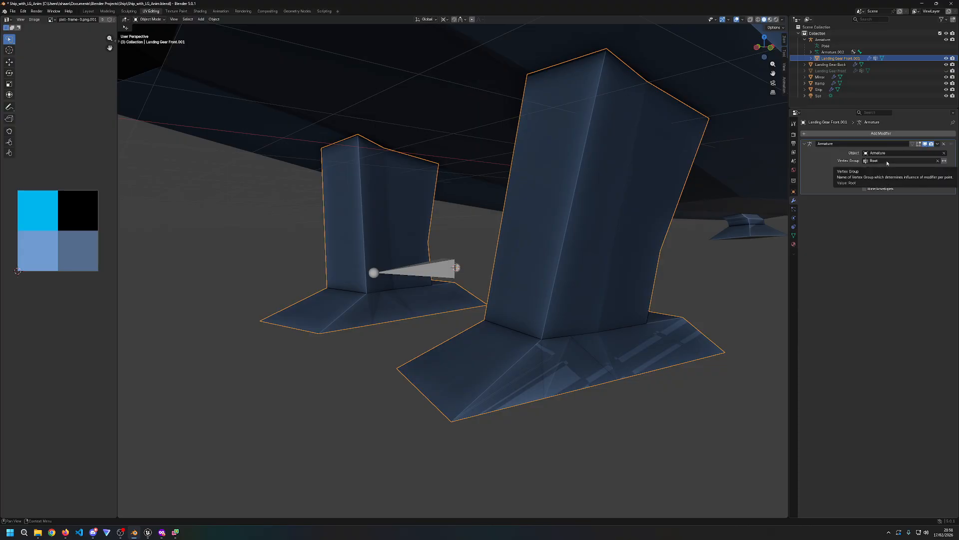
Step: Look through the hierarchy contents and property categories of Landing Gear Front.001 to find its vertex groups
left_click(811, 58)
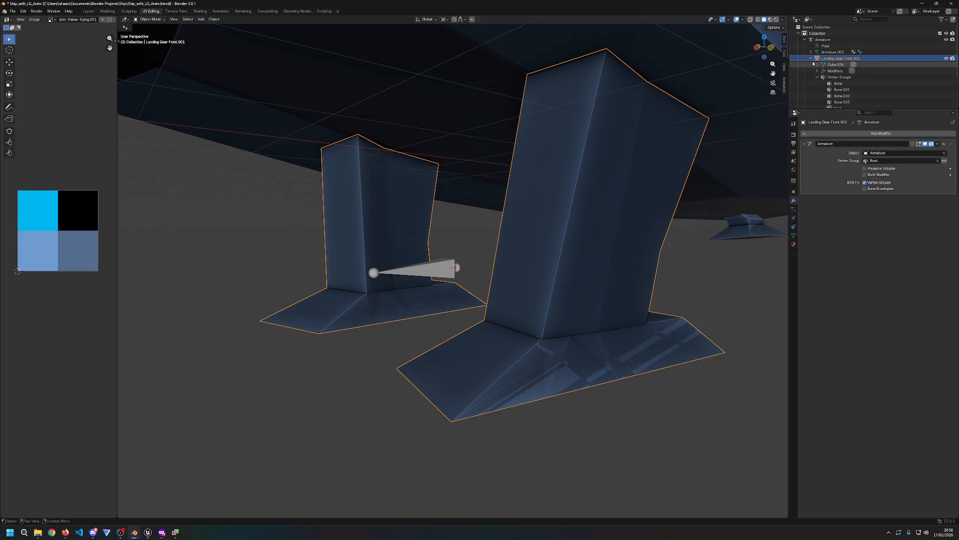
left_click(811, 58)
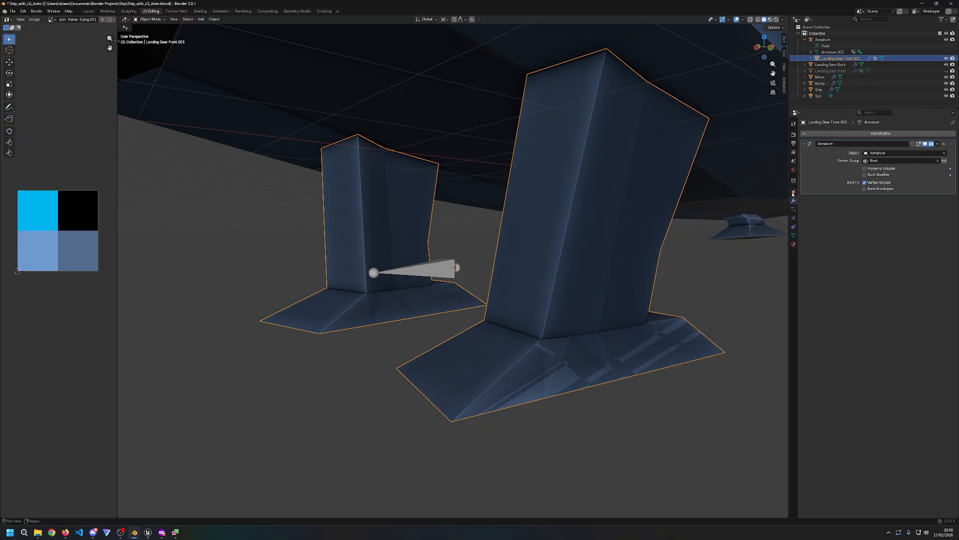
left_click(793, 171)
left_click(794, 181)
left_click(793, 192)
left_click(794, 208)
left_click(793, 218)
left_click(794, 235)
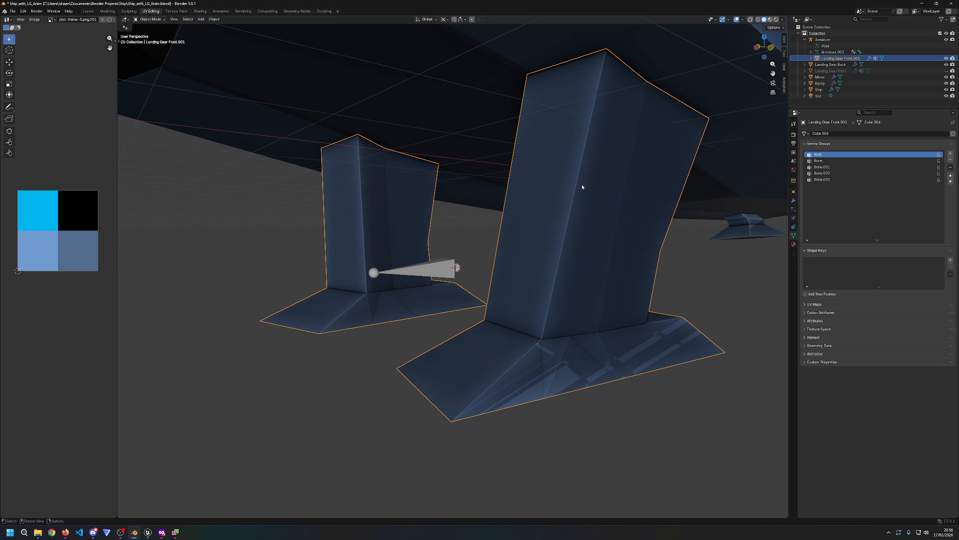
key("Tab")
key("Tab")
Step: Inspect the weights of Bone.001, Bone.002, Bone.003 and Root in Weight Paint mode, and return to Object Mode
left_click(150, 19)
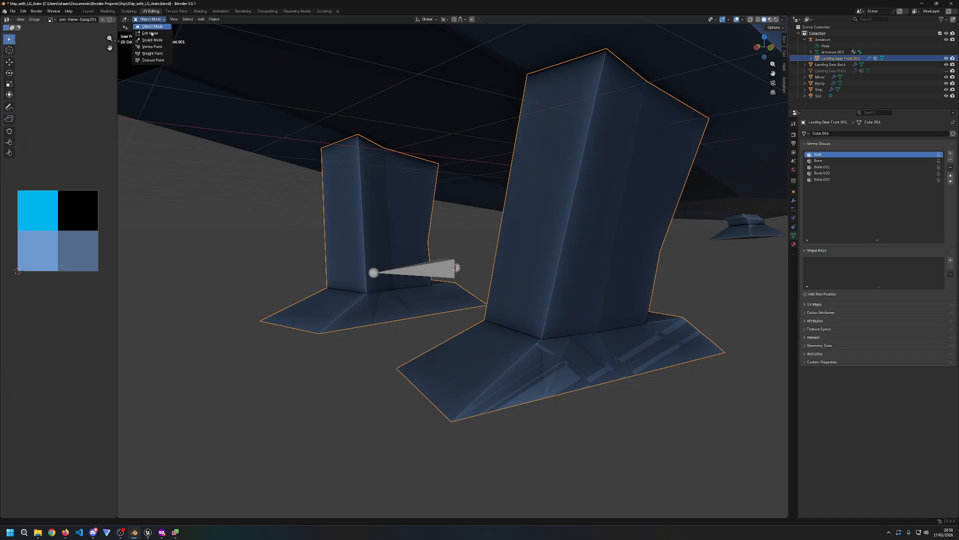
left_click(156, 53)
left_click(824, 167)
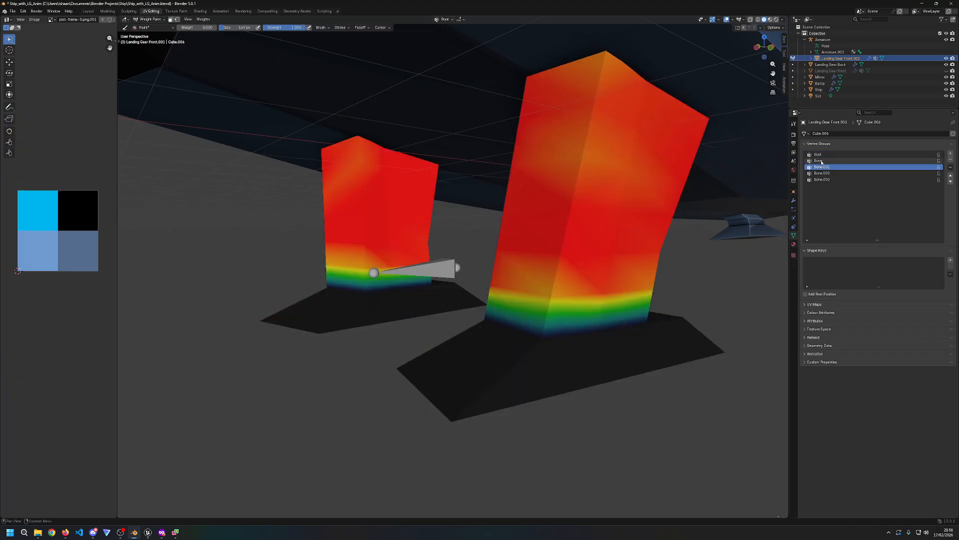
left_click(822, 173)
left_click(823, 179)
left_click(820, 154)
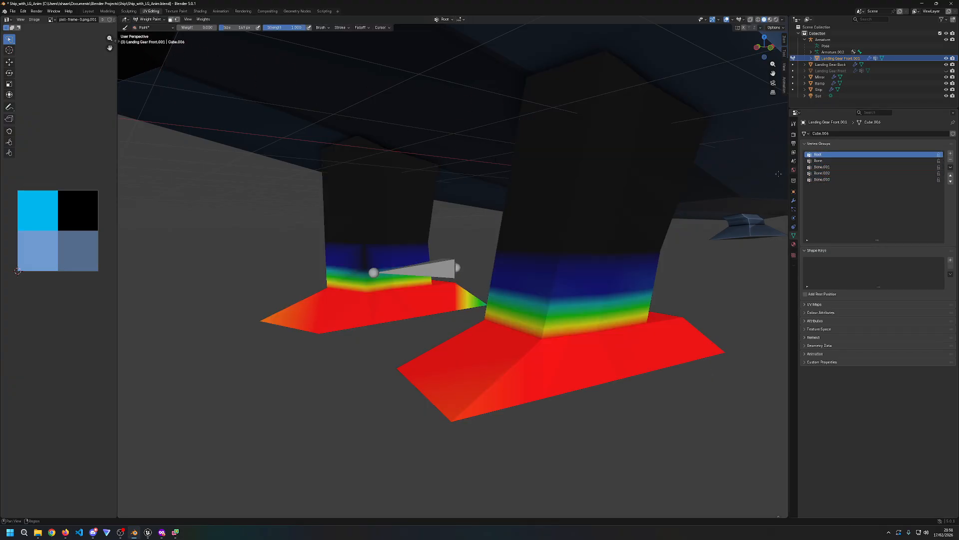
left_click(149, 19)
left_click(150, 27)
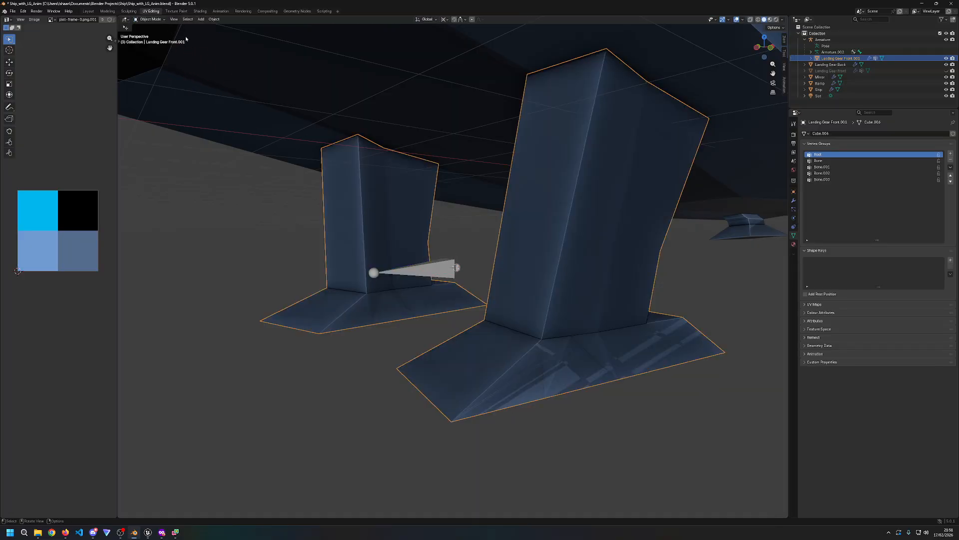
Step: Select the armature and test moving its Root bone in Edit Mode, cancelling the move
left_click(843, 34)
left_click(843, 40)
key("Tab")
left_click(417, 270)
key("g")
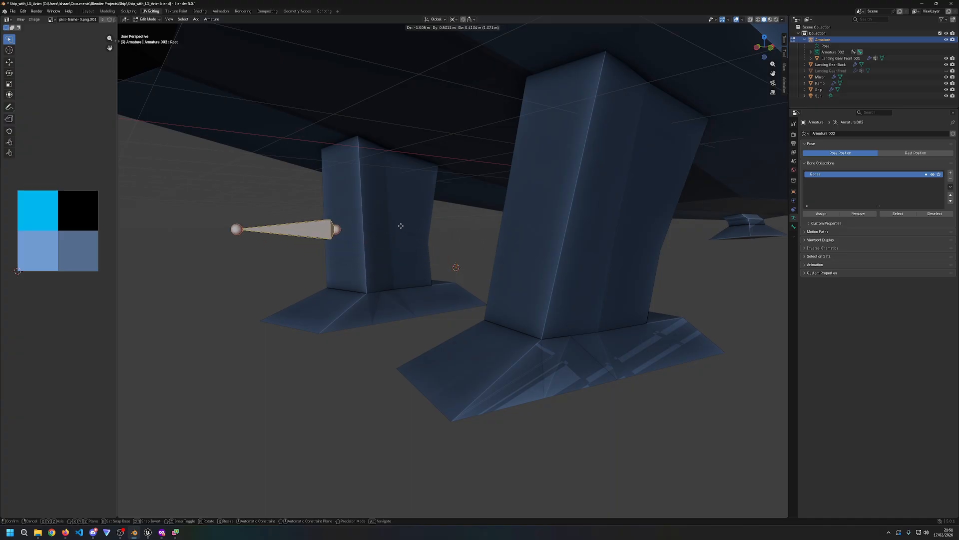
key("Escape")
Step: Test the landing gear's deformation by moving the Root bone in Pose Mode, cancelling the move
left_click(148, 19)
left_click(151, 40)
key("g")
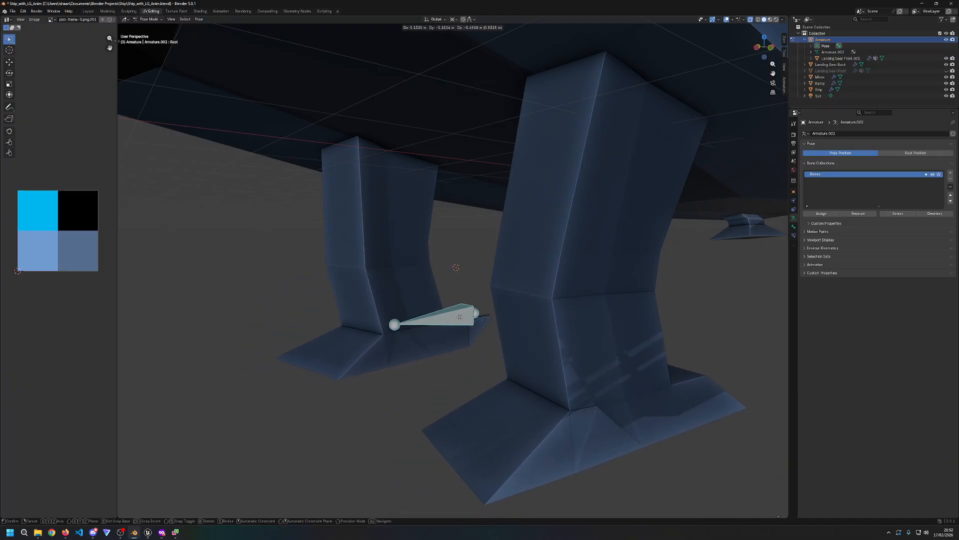
right_click(460, 317)
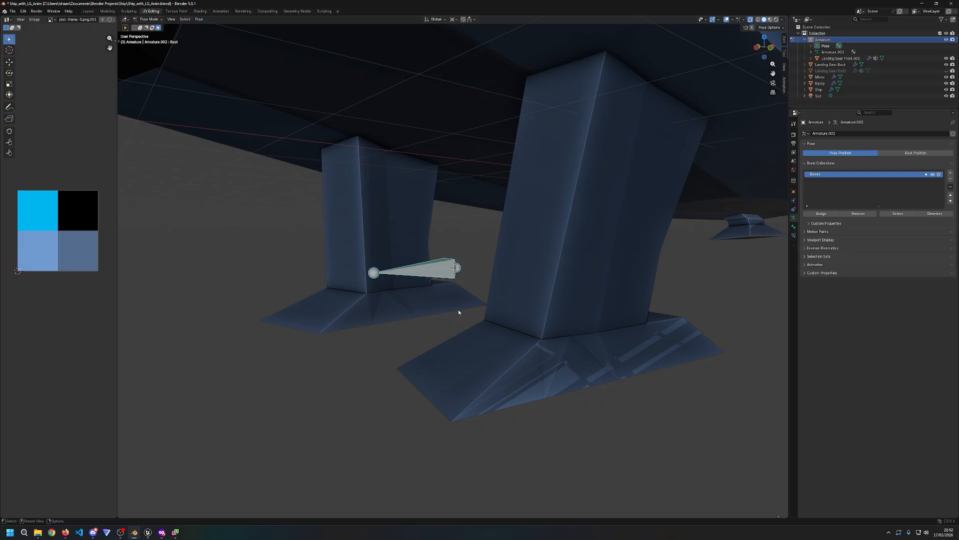
Step: Extrude a new bone upward along global Z from the wide end of the Root bone in Edit Mode
scroll(462, 315, "up", 3)
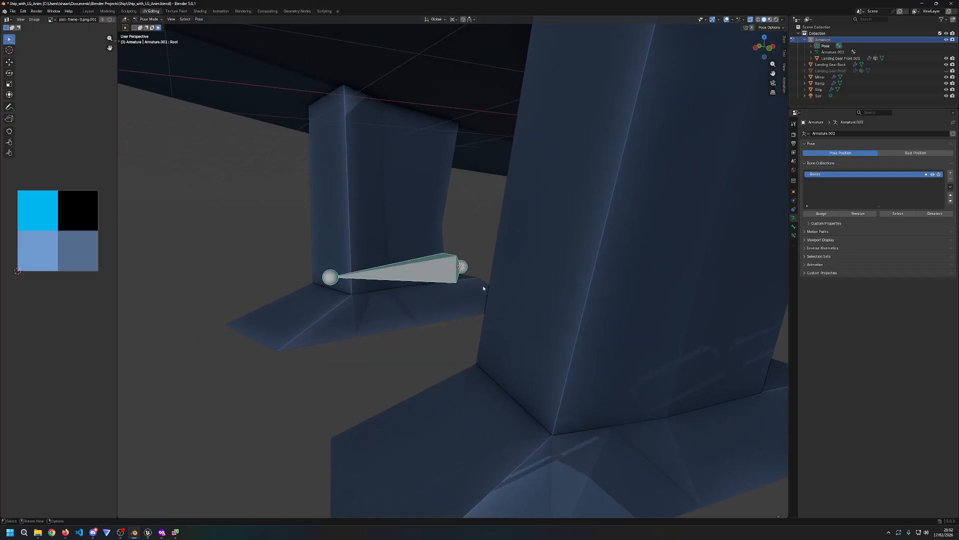
middle_click_drag(476, 283, 479, 286)
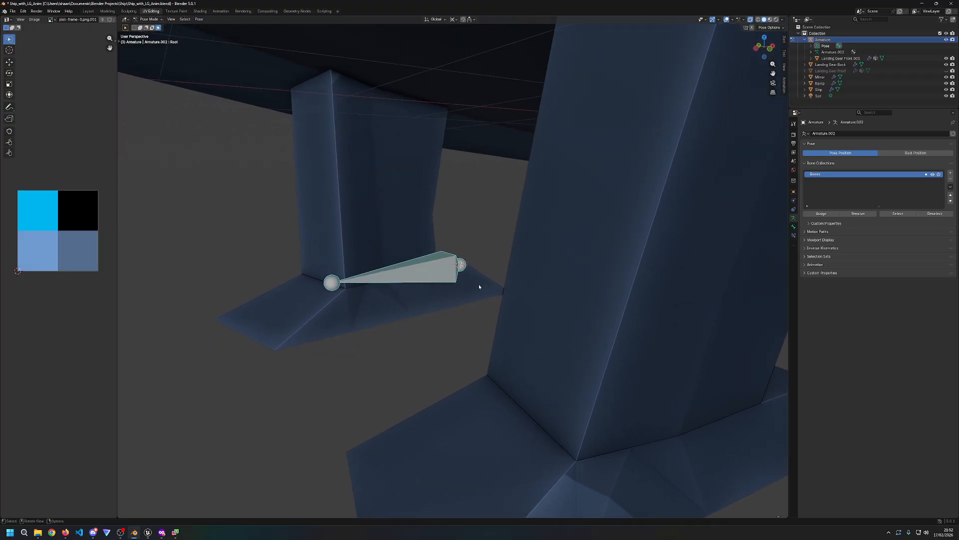
left_click(146, 19)
left_click(149, 34)
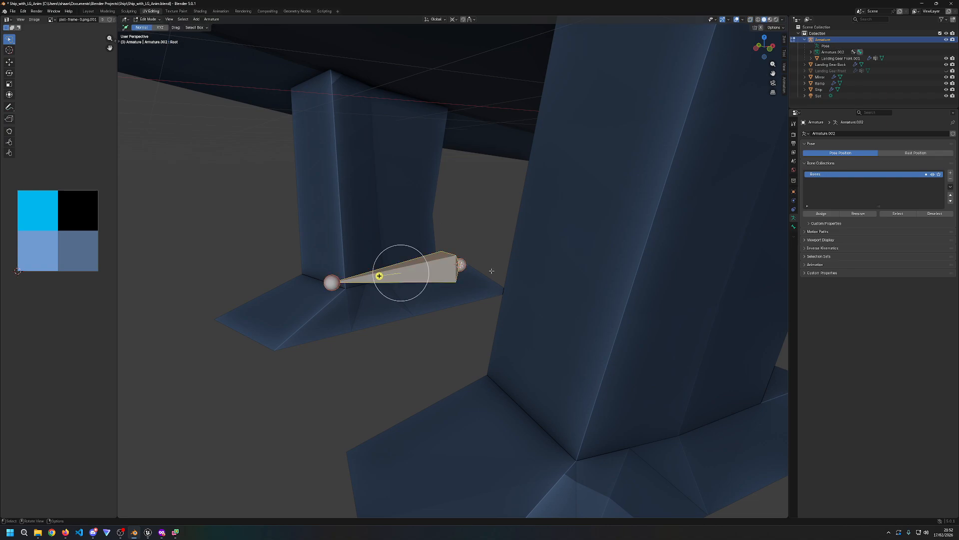
left_click(460, 264)
key("e")
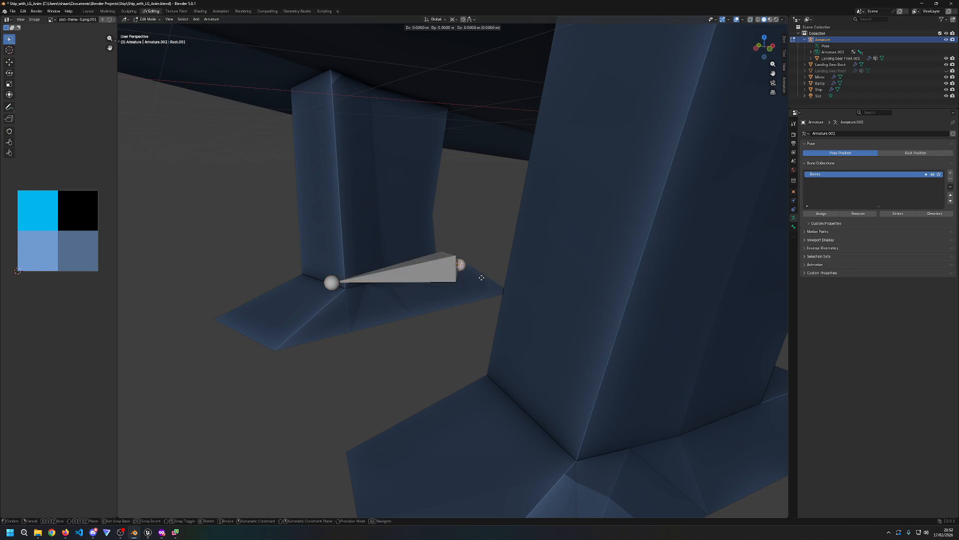
key("z")
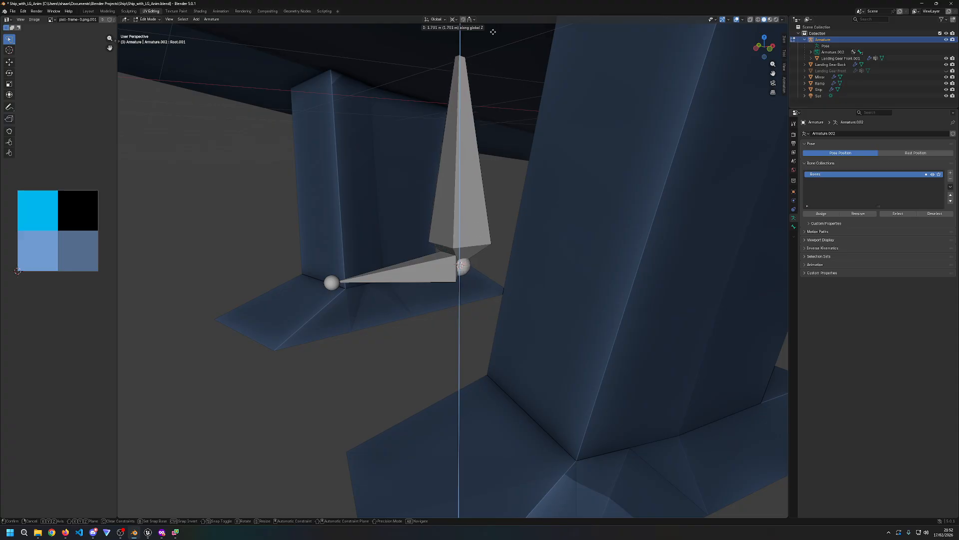
Step: Extrude a bone about 1.7 m straight up from the root bone and subdivide it into four stacked bones
left_click(496, 68)
middle_click_drag(510, 133, 479, 167)
right_click(479, 167)
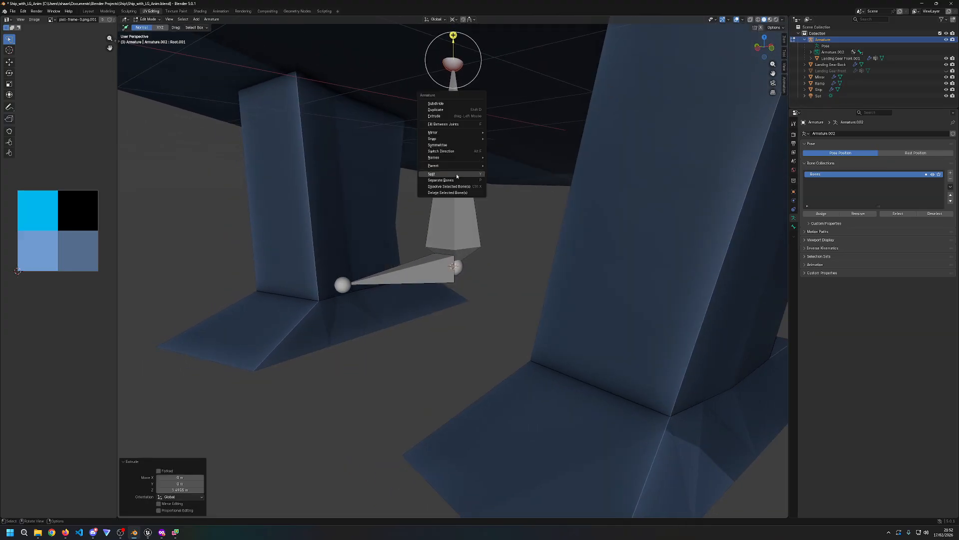
left_click(455, 104)
right_click(456, 140)
left_click(454, 158)
right_click(456, 184)
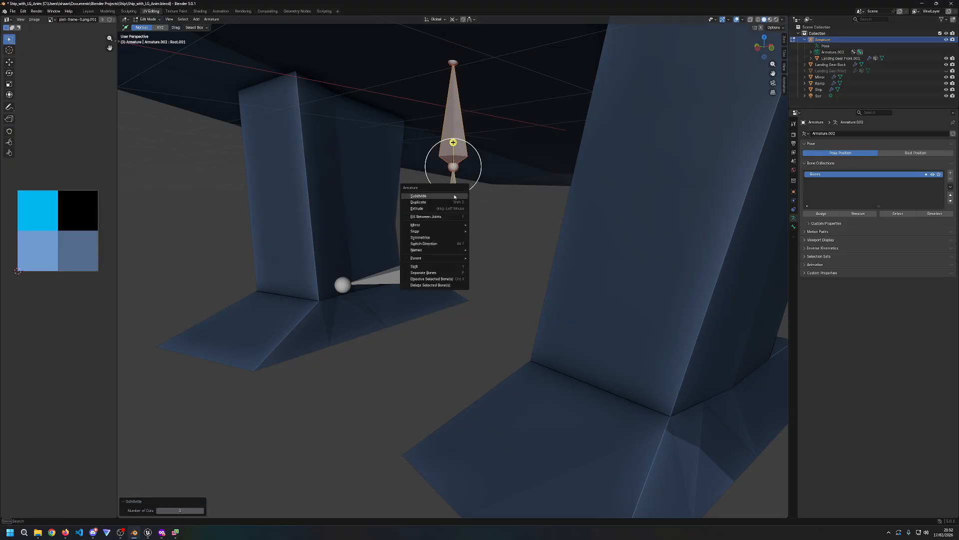
left_click(457, 194)
Step: Select the four stacked bones and try scaling them in Edit Mode and in Pose Mode
left_click(524, 247)
mouse_move(521, 244)
middle_mouse_down()
mouse_move(490, 246)
mouse_move(506, 248)
middle_mouse_up()
left_click_drag(482, 239, 441, 95)
left_click(452, 95)
left_click(488, 242)
left_click_drag(478, 246, 422, 85)
left_click(456, 98)
left_click(455, 148, "shift")
left_click(454, 199, "shift")
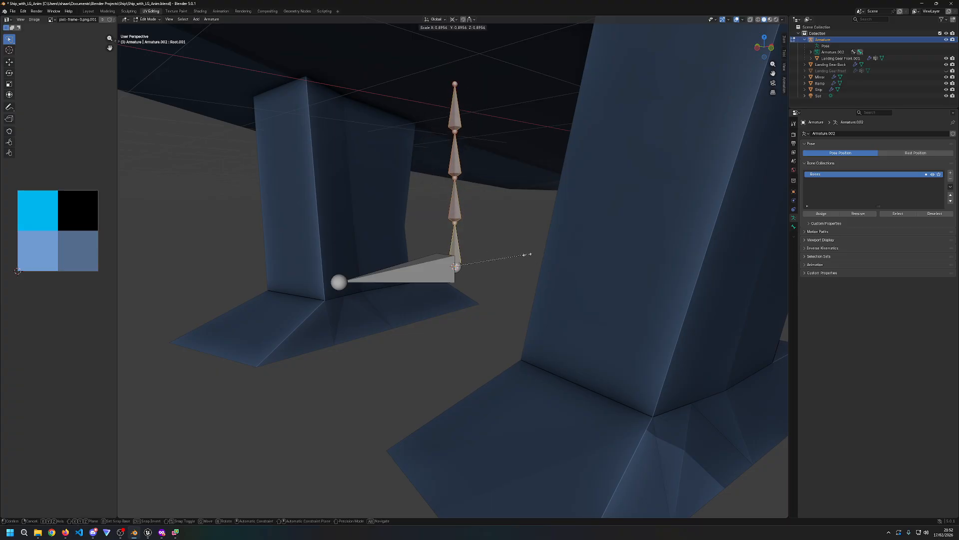
key("ctrl+Tab")
key("s")
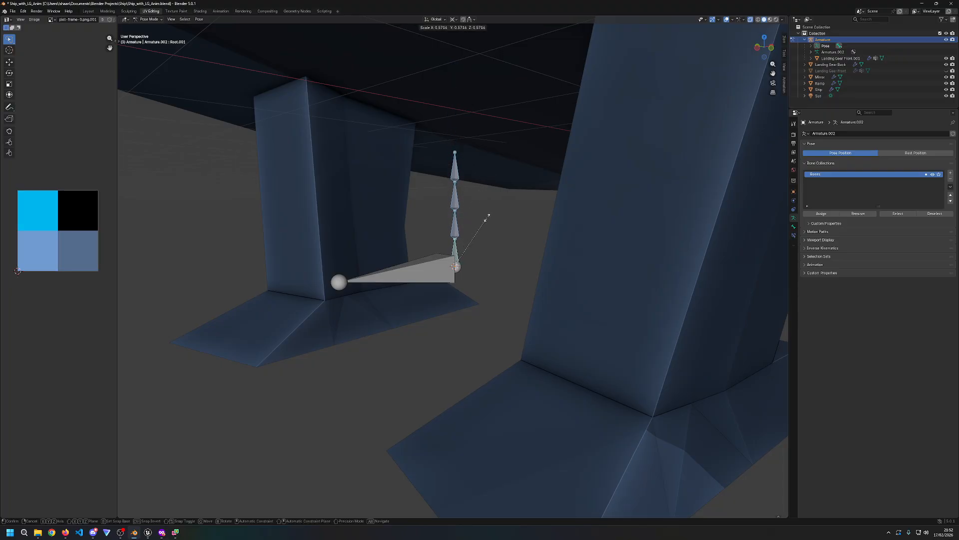
right_click(481, 225)
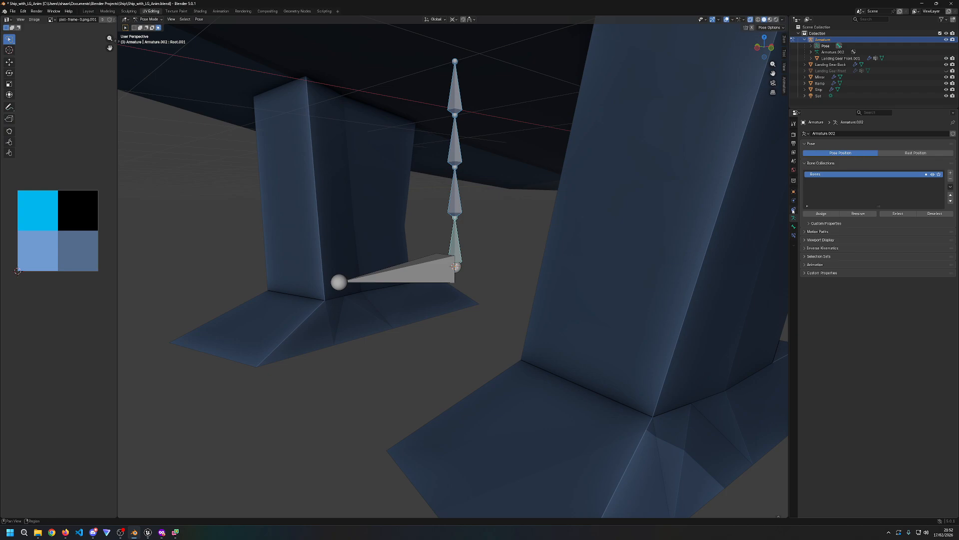
Step: Check the vertex group names of Landing Gear Front.001
left_click(794, 226)
left_click(793, 219)
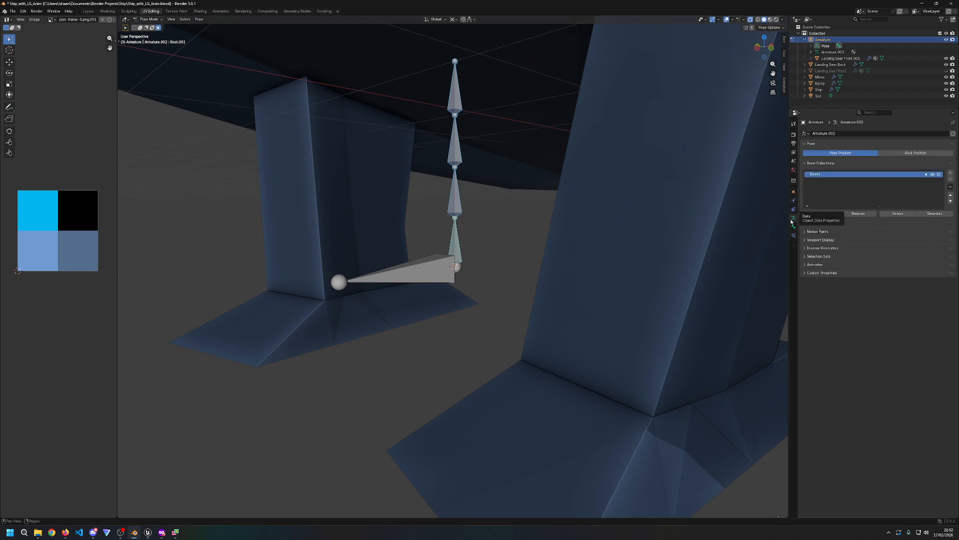
left_click(811, 59)
scroll(811, 60, "down", 3)
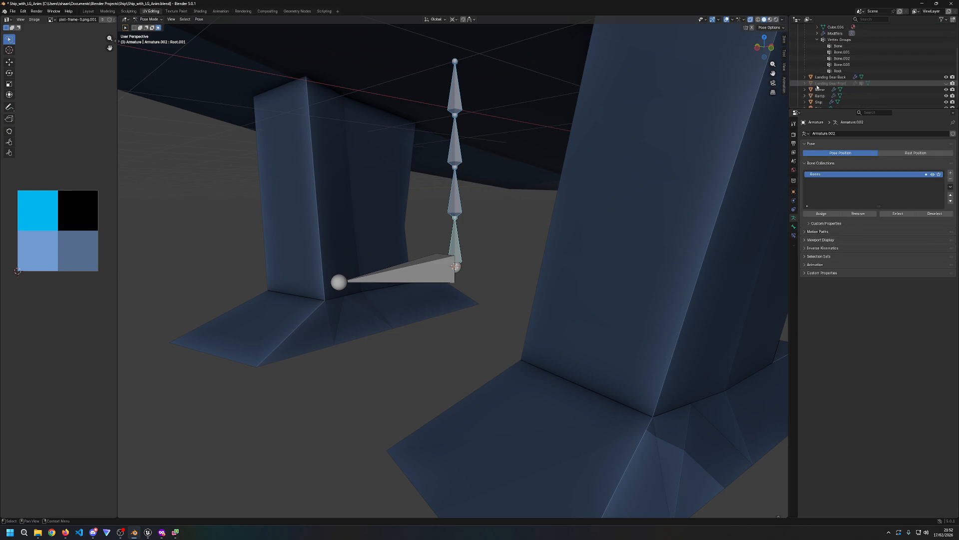
scroll(818, 79, "up", 3)
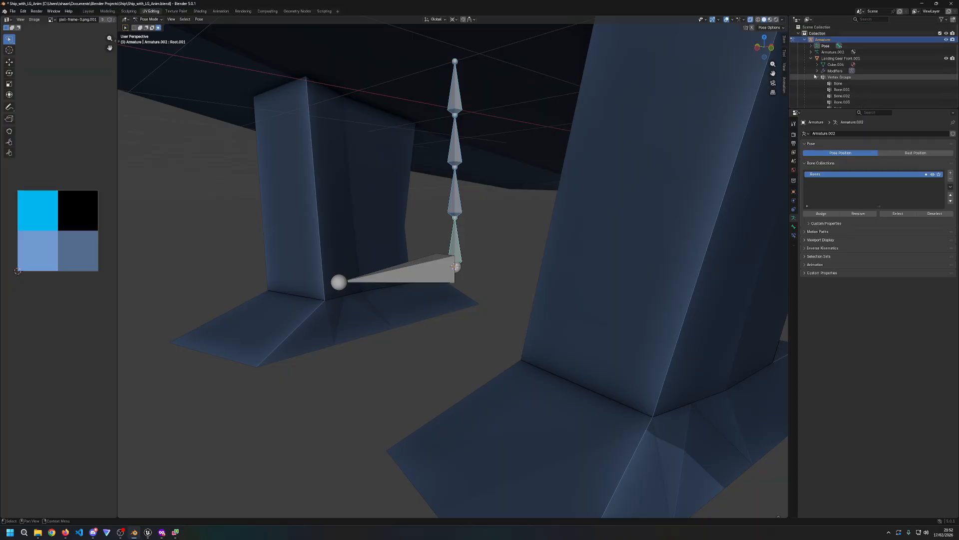
left_click(811, 58)
Step: Examine the armature's bone hierarchy in its pose data and identify the root bone and the stacked bones
left_click(811, 45)
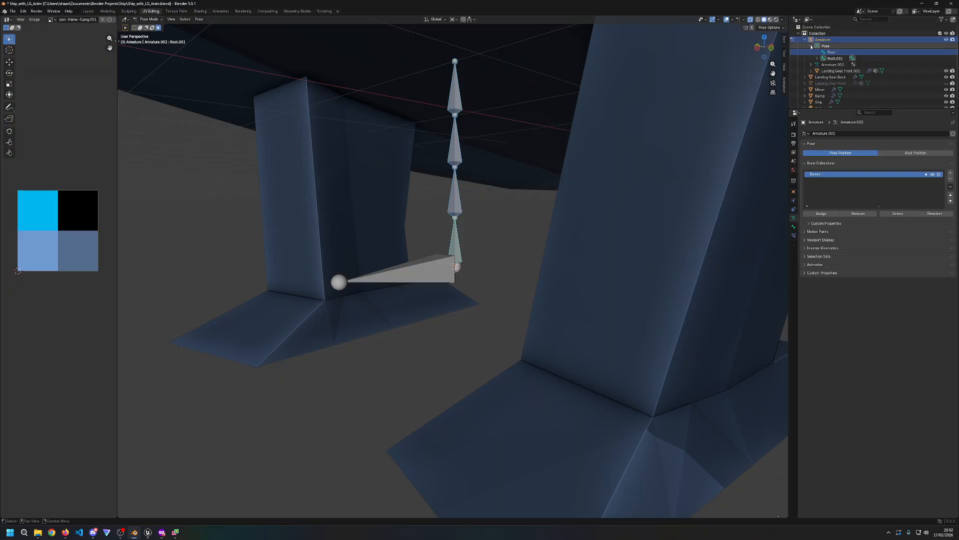
left_click(818, 59)
left_click(824, 65)
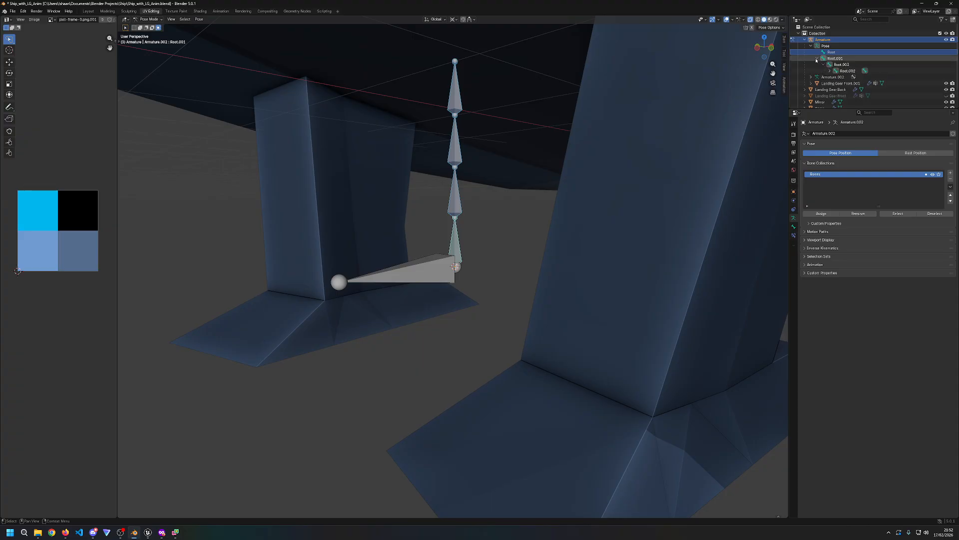
left_click(818, 58)
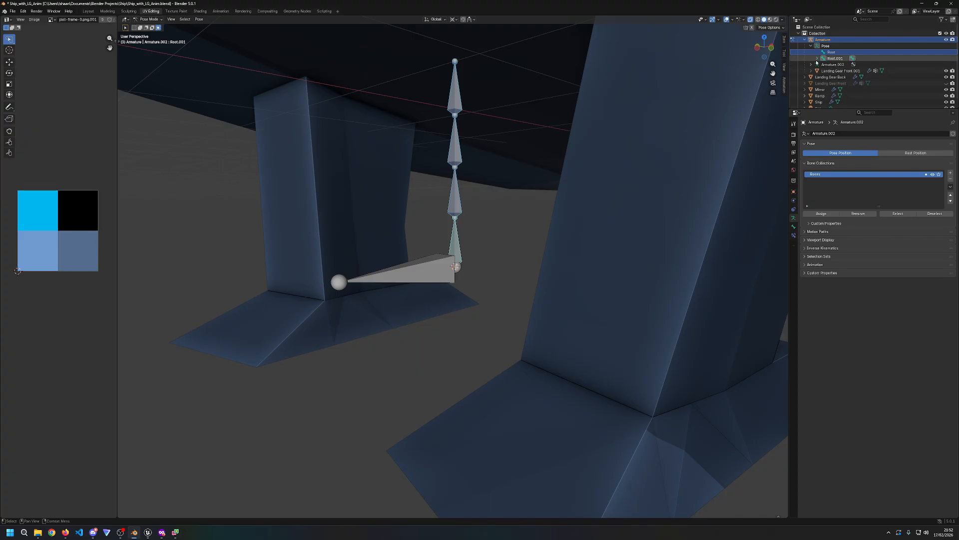
left_click(505, 237)
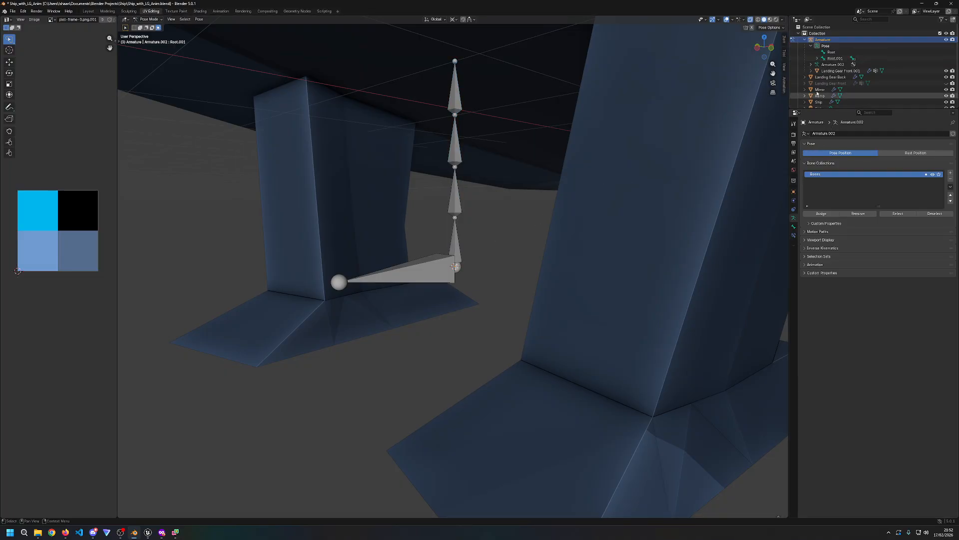
left_click(832, 53)
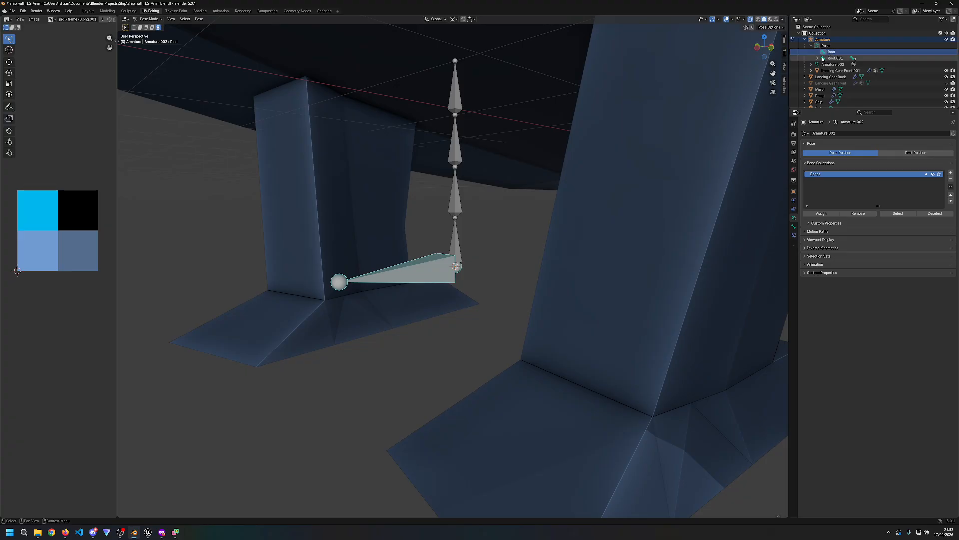
left_click(453, 237)
left_click(431, 257)
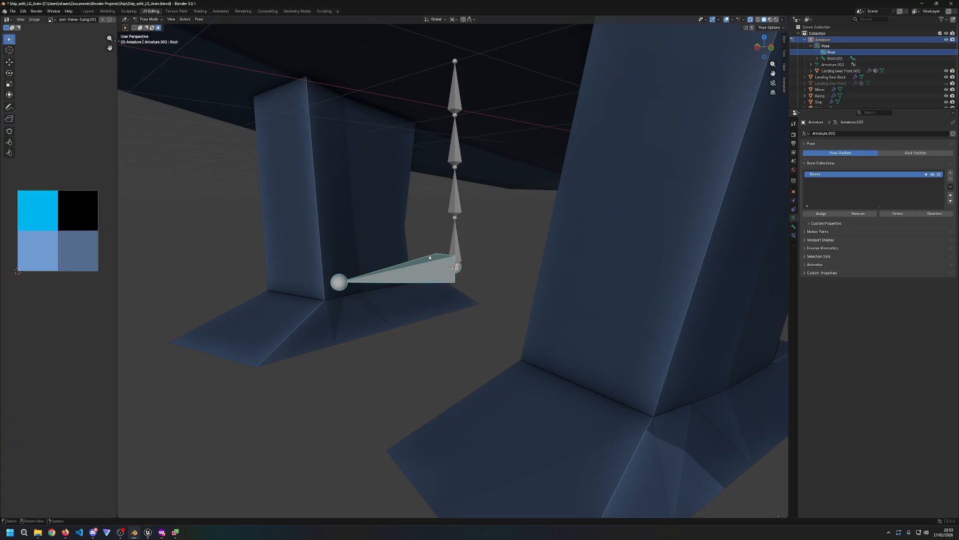
left_click(491, 233)
Step: Undo the pose changes, the subdivisions and the extruded vertical bone, back to the single root bone in Edit Mode
key("ctrl+z")
key("ctrl+z")
key("ctrl+z")
key("ctrl+z")
key("ctrl+z")
key("ctrl+z")
key("ctrl+z")
key("ctrl+z")
key("ctrl+z")
key("ctrl+z")
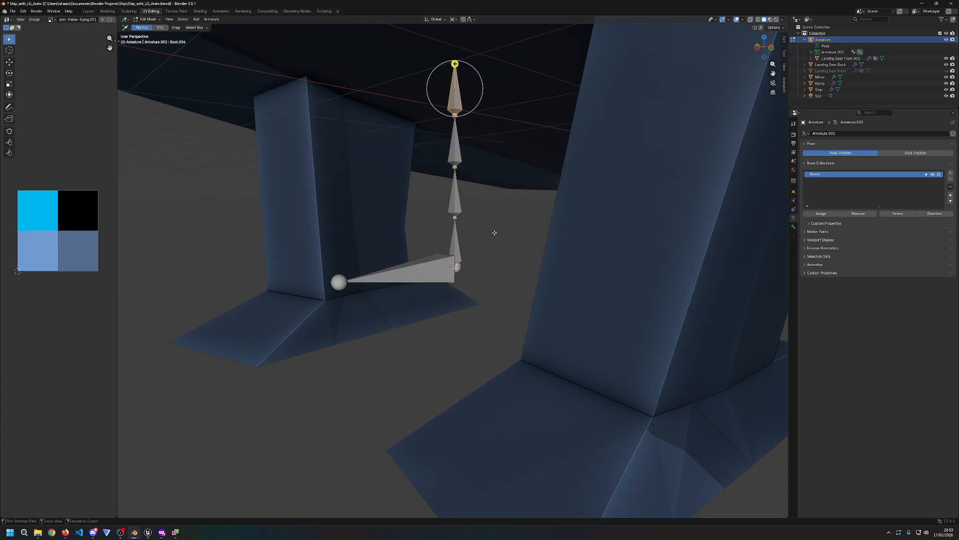
key("ctrl+z")
key("ctrl+z")
key("ctrl+z")
key("ctrl+z")
key("ctrl+z")
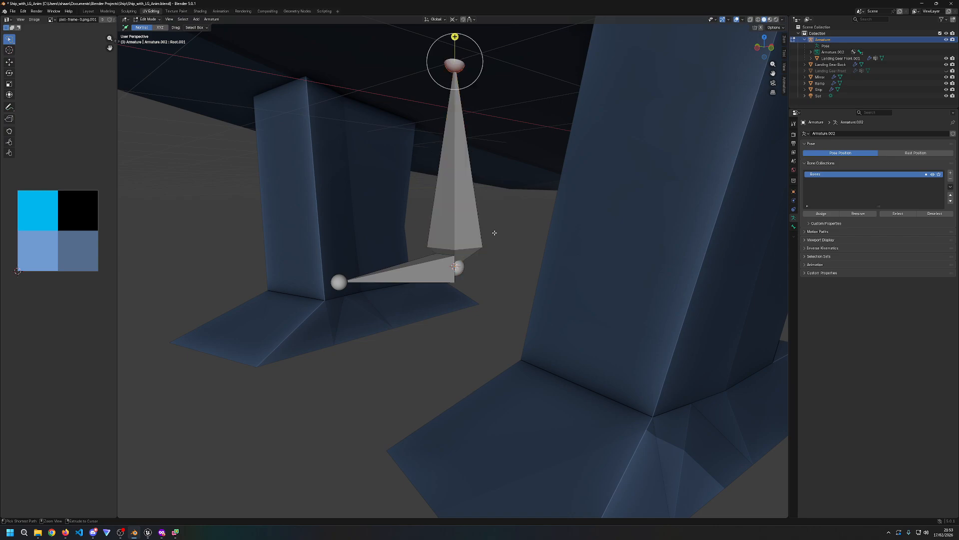
key("ctrl+z")
key("ctrl+z")
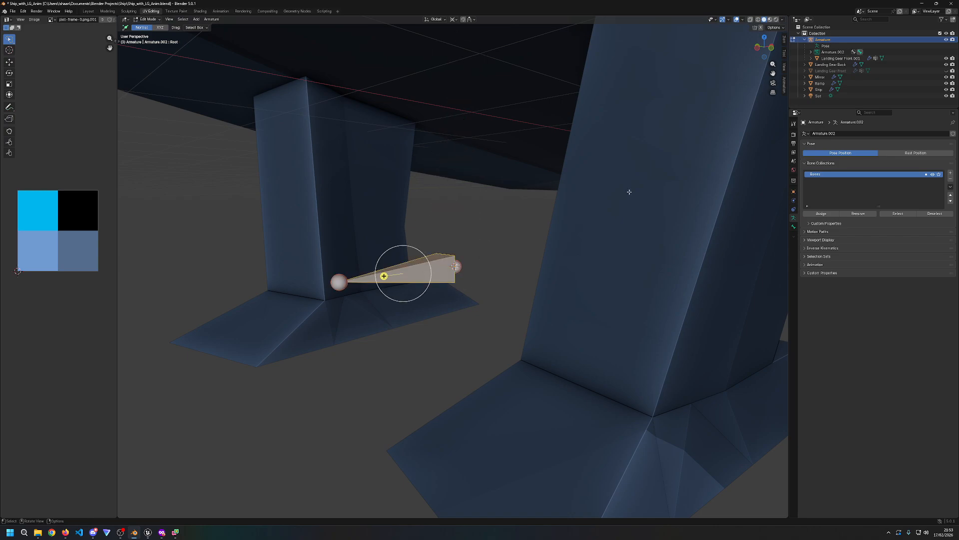
Step: Rename the armature's root bone to Bone
left_click(810, 52)
left_click(832, 58)
double_click(833, 59)
type("Bo")
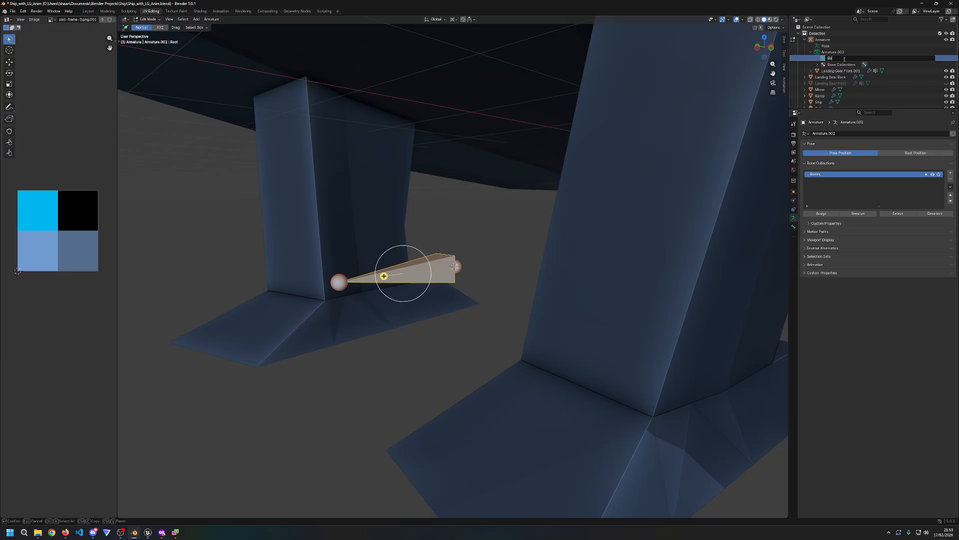
type("ne")
key("Return")
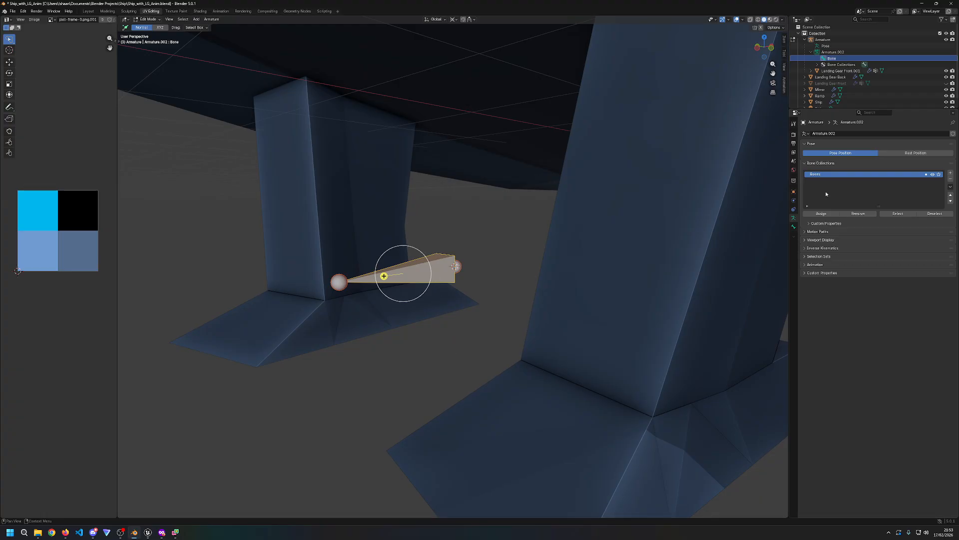
Step: Try scaling and moving the renamed bone in Pose Mode to test how it deforms the landing gear
key("s")
key("Escape")
left_click(147, 19)
left_click(148, 41)
key("s")
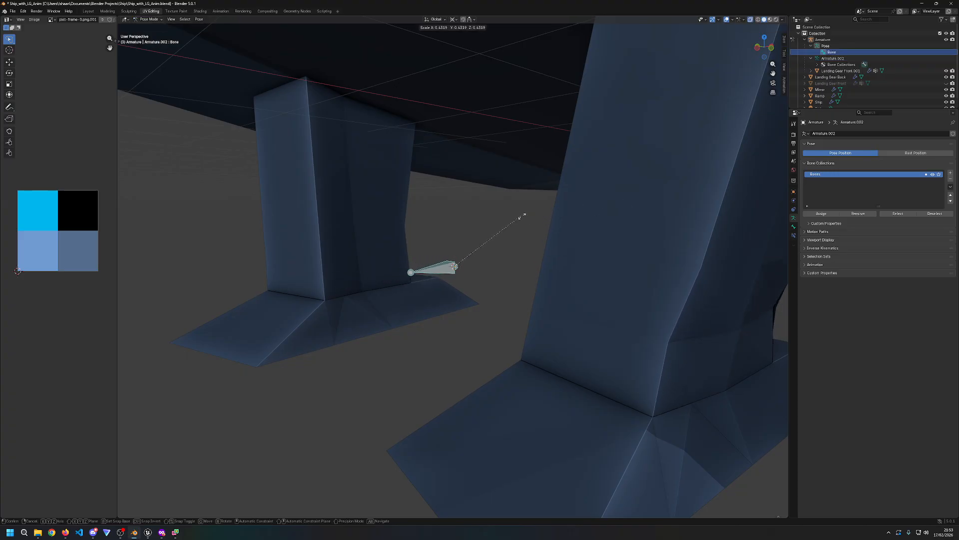
key("Escape")
key("g")
left_click(332, 313)
key("ctrl+z")
left_click(644, 297)
left_click(426, 279)
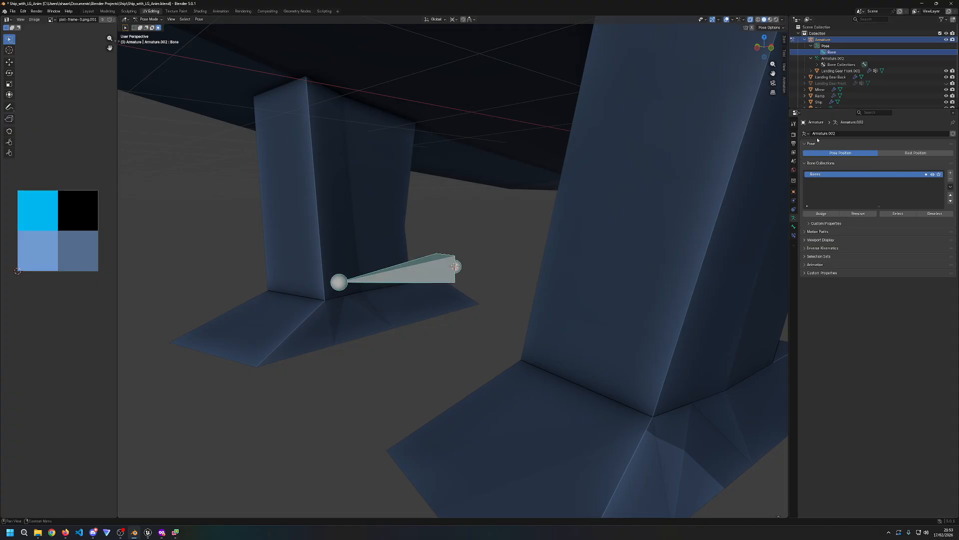
Step: Examine the vertex groups of Landing Gear Front.001 and the bone's properties in Object Mode and Edit Mode
left_click(831, 70)
left_click(811, 70)
left_click(818, 90)
scroll(834, 101, "down", 2)
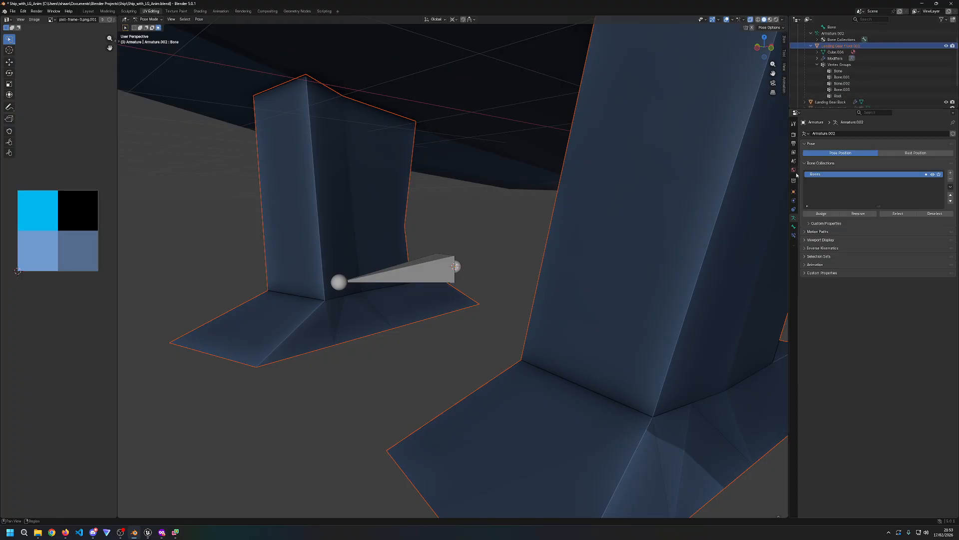
key("ctrl+Tab")
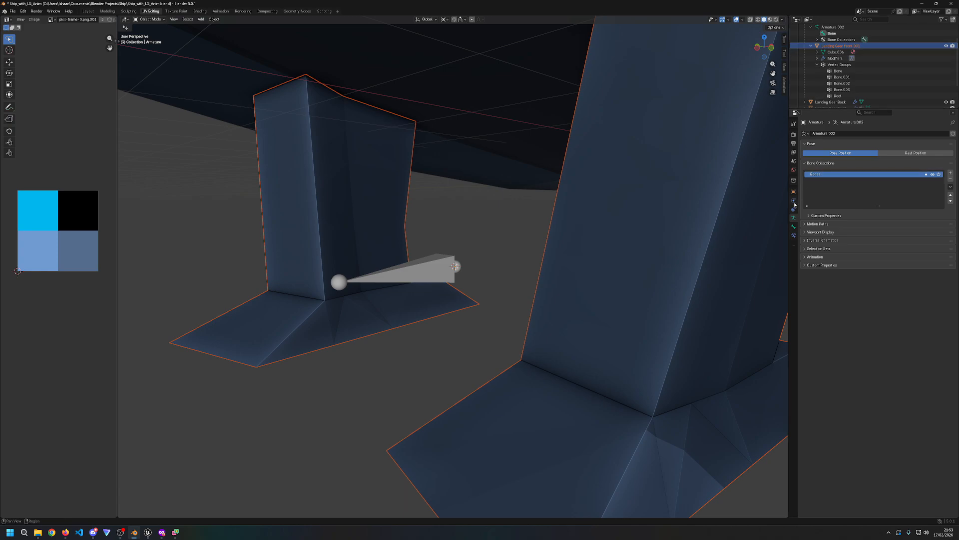
left_click(794, 226)
left_click(794, 218)
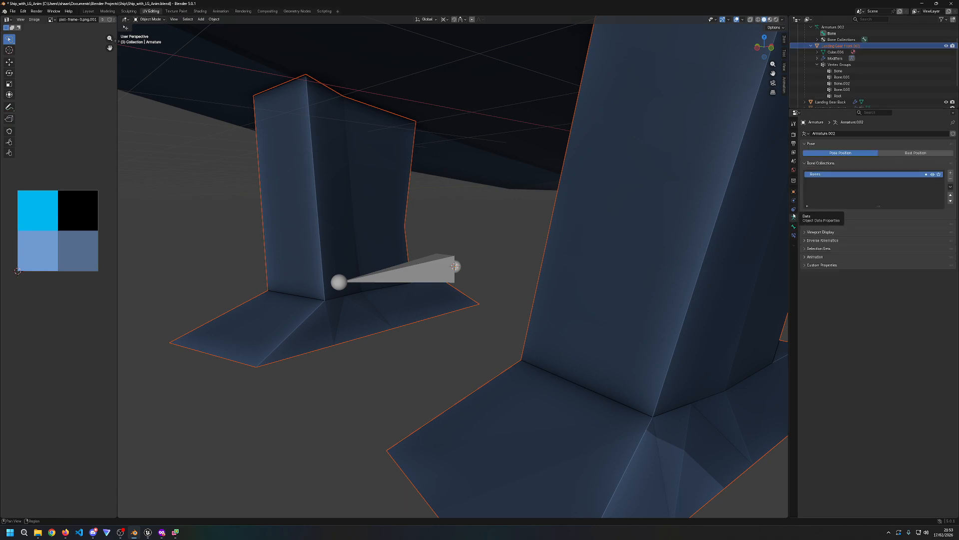
left_click(795, 227)
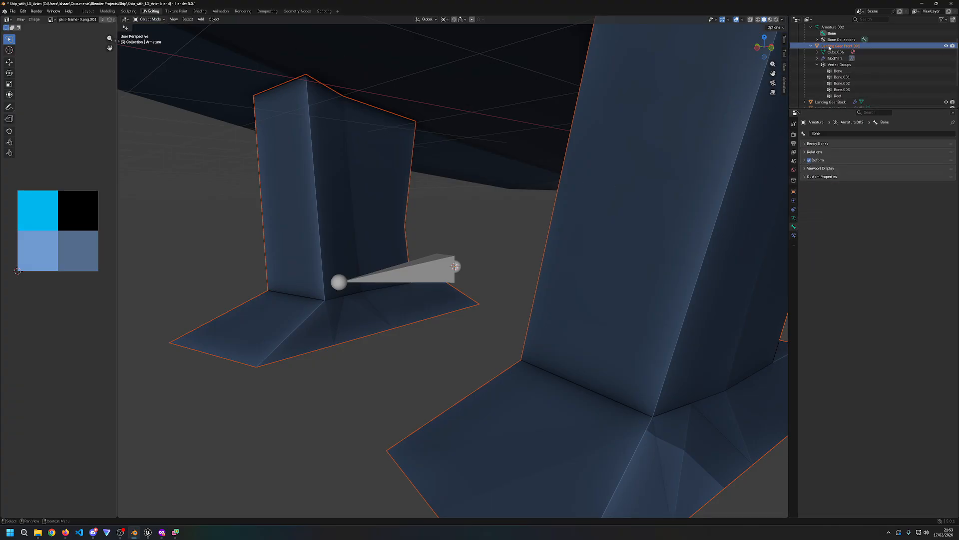
left_click(811, 46)
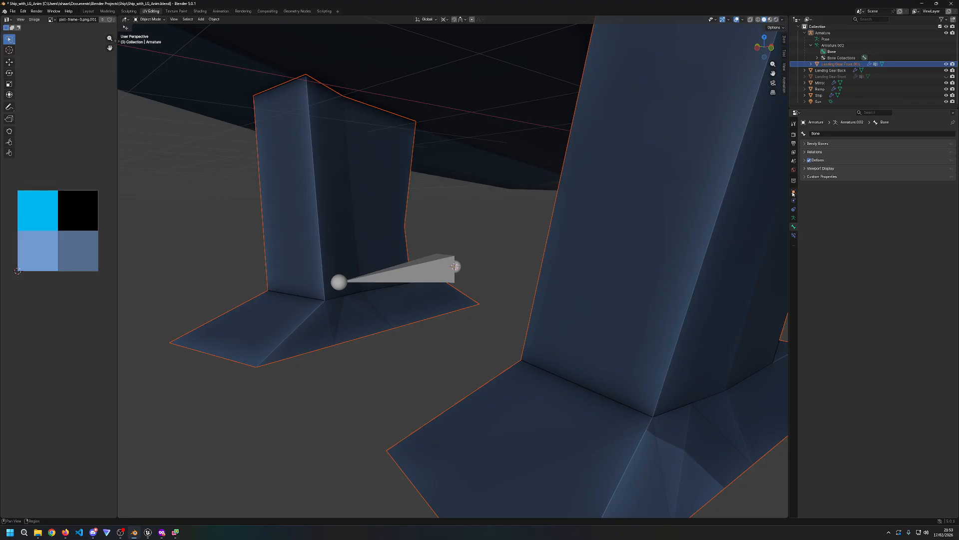
right_click(795, 245)
key("Tab")
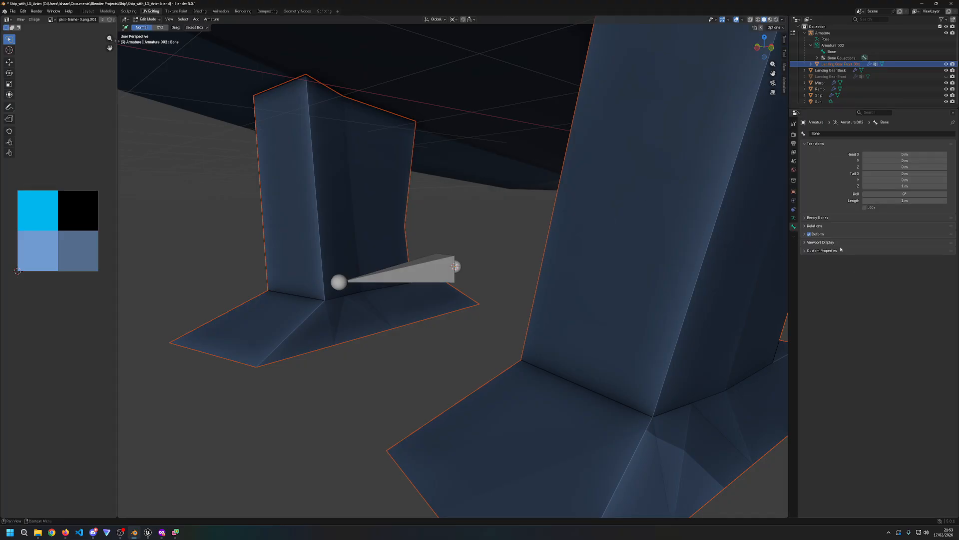
key("Tab")
Step: Clear the vertex group from the Armature modifier of Landing Gear Front.001
scroll(819, 75, "up", 1)
left_click(811, 71)
left_click(835, 83)
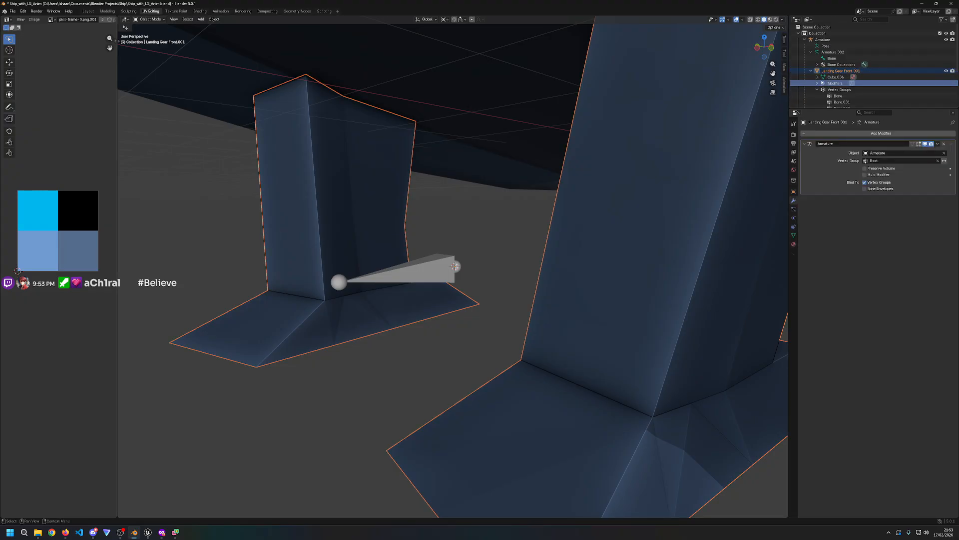
left_click(884, 161)
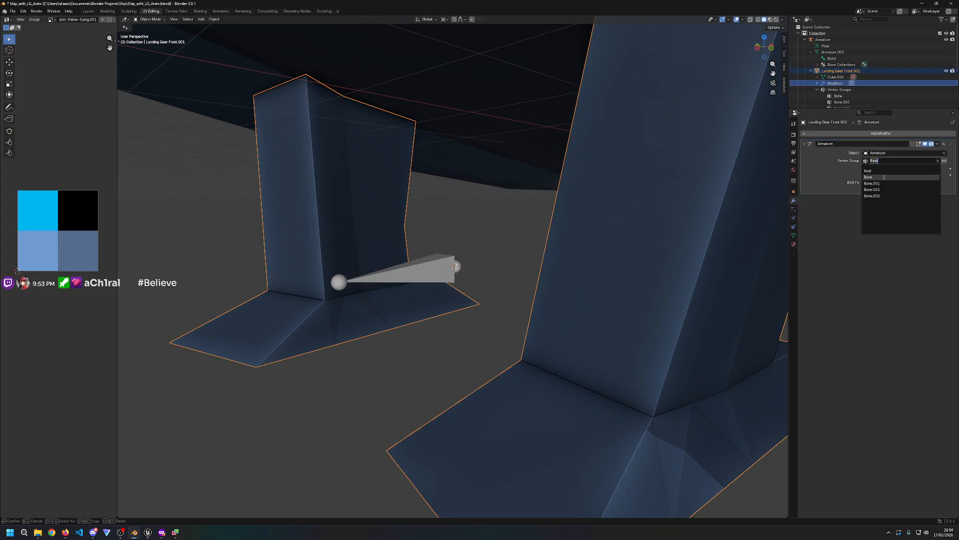
left_click(881, 178)
left_click(891, 161)
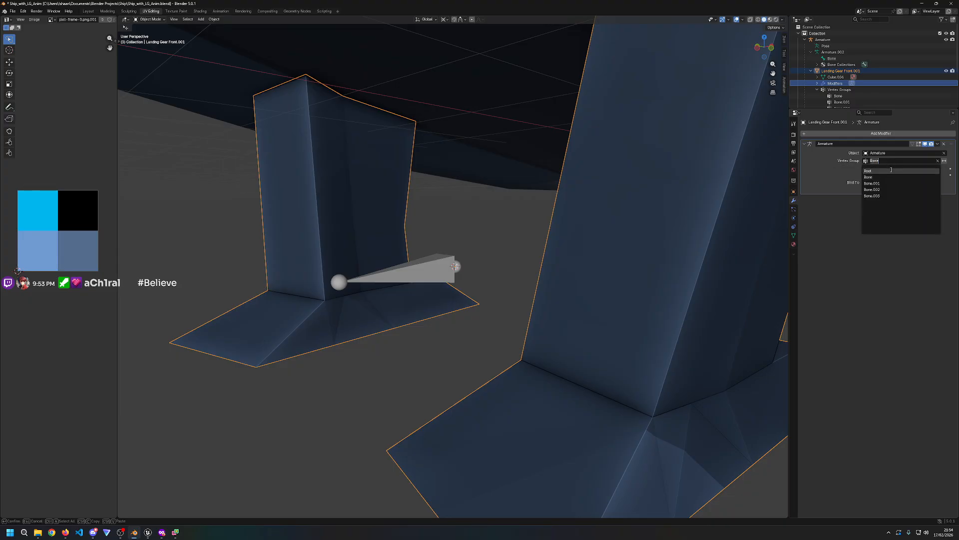
left_click(938, 161)
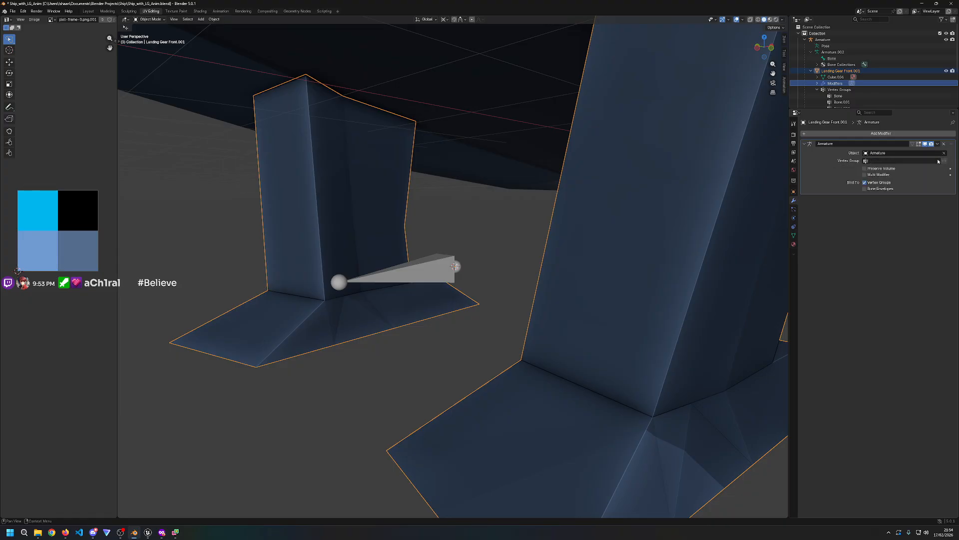
Step: Inspect the armature object and the vertex group list of Landing Gear Front.001
left_click(641, 173)
left_click(823, 39)
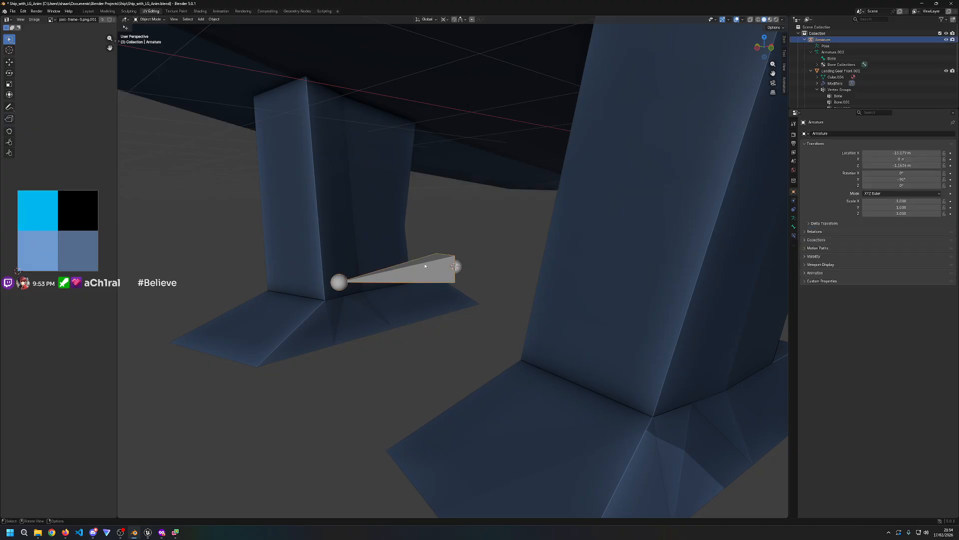
left_click(825, 95)
scroll(823, 89, "down", 2)
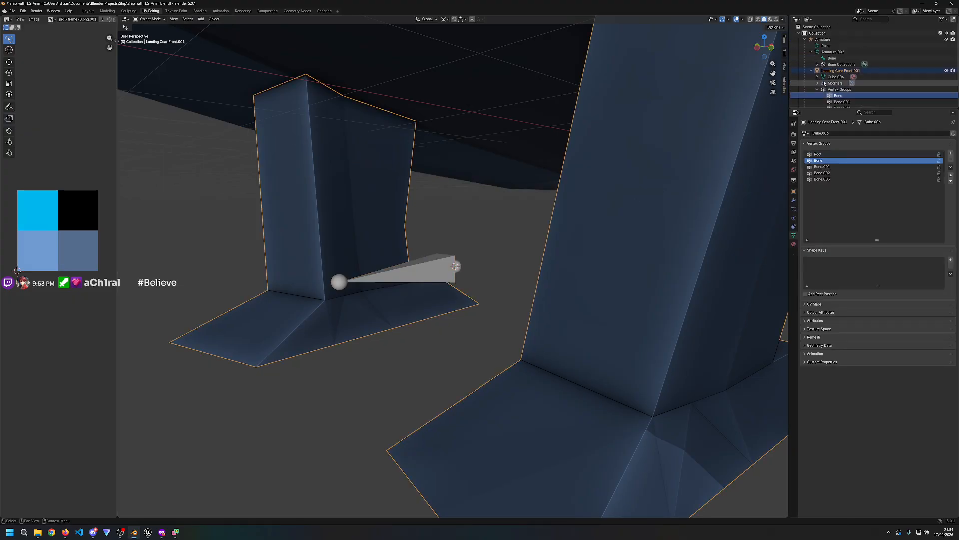
scroll(822, 87, "up", 2)
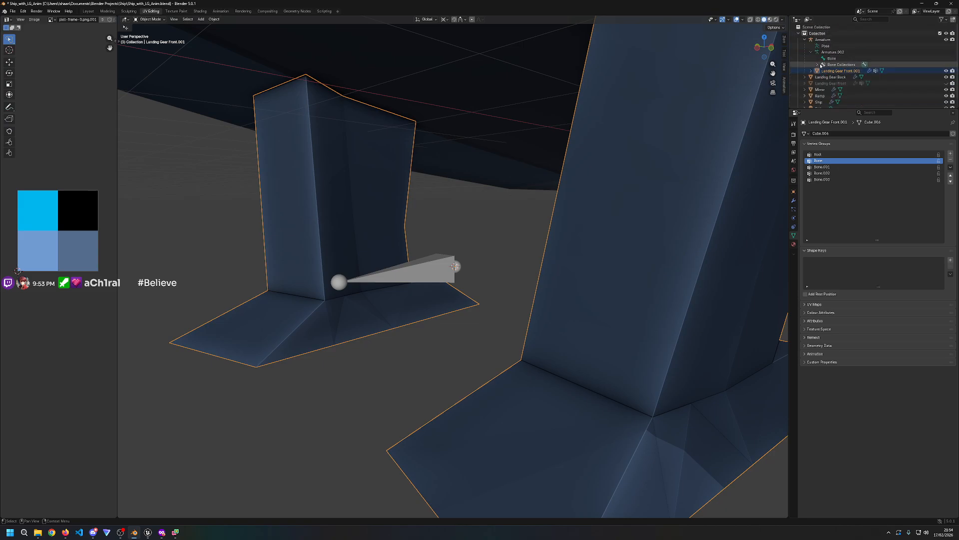
Step: Try scaling the armature's bone in Pose Mode to test how it deforms the landing gear
left_click(827, 59)
scroll(500, 225, "down", 5)
scroll(510, 245, "up", 5)
left_click(150, 19)
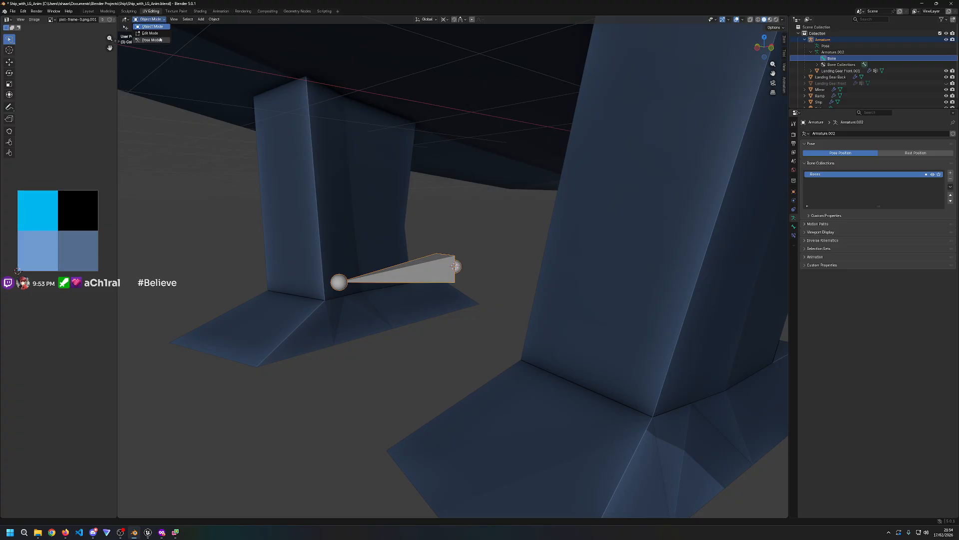
left_click(152, 39)
left_click(446, 266)
key("r")
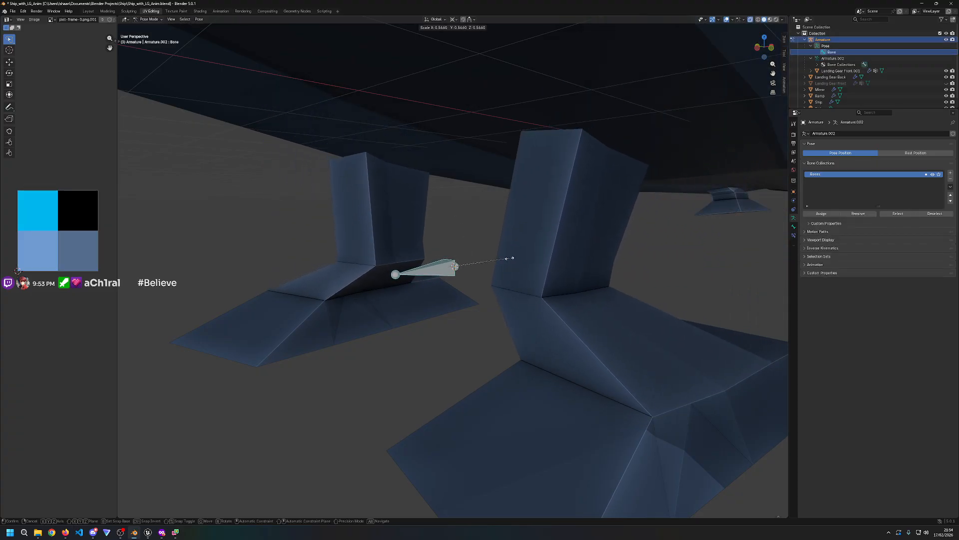
right_click(525, 259)
key("s")
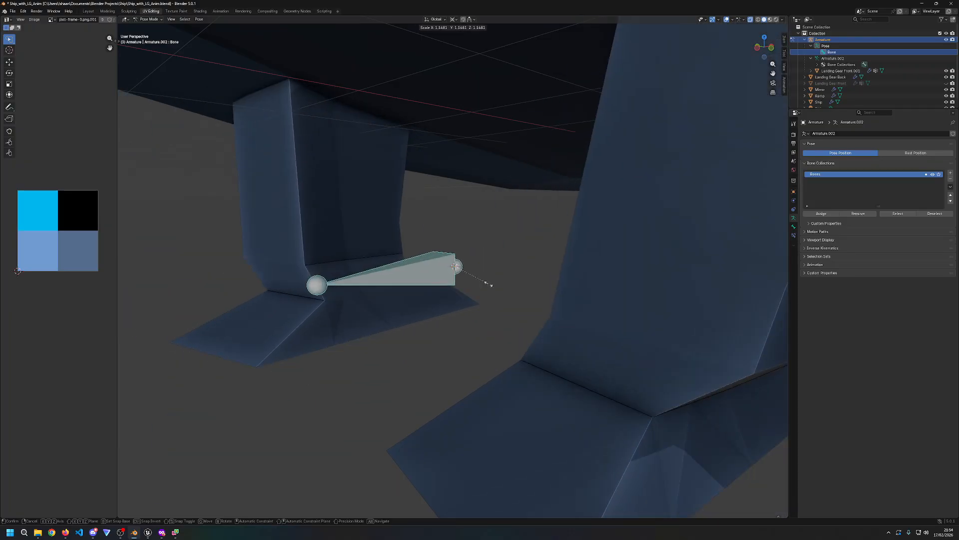
right_click(443, 265)
left_click(494, 260)
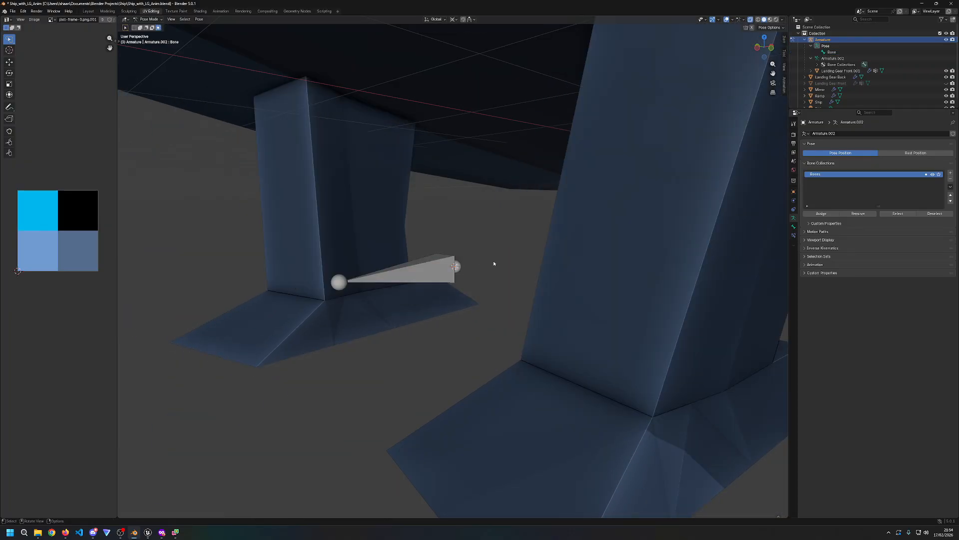
Step: In Edit Mode, extrude a new vertical bone upward along Z from the base of the horizontal bone
left_click(446, 271)
key("Tab")
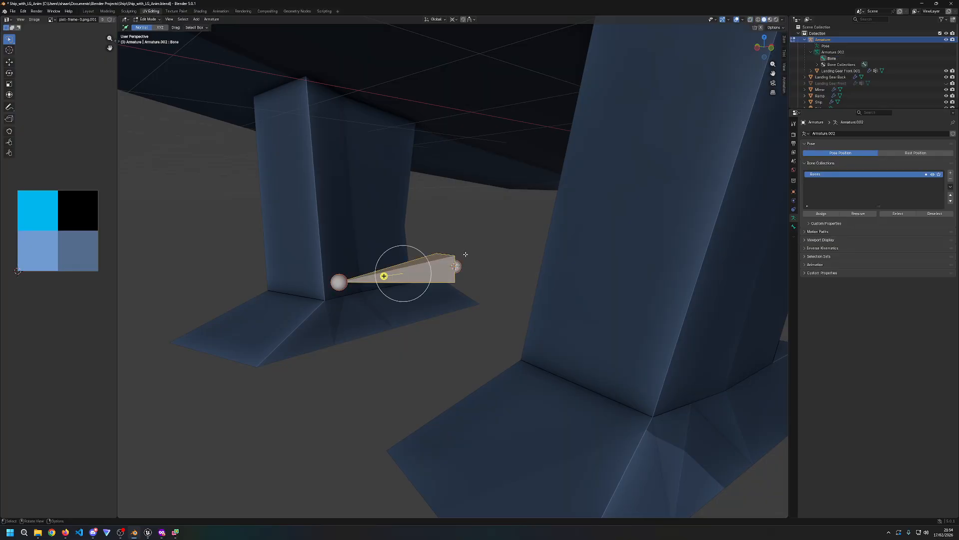
key("e")
key("z")
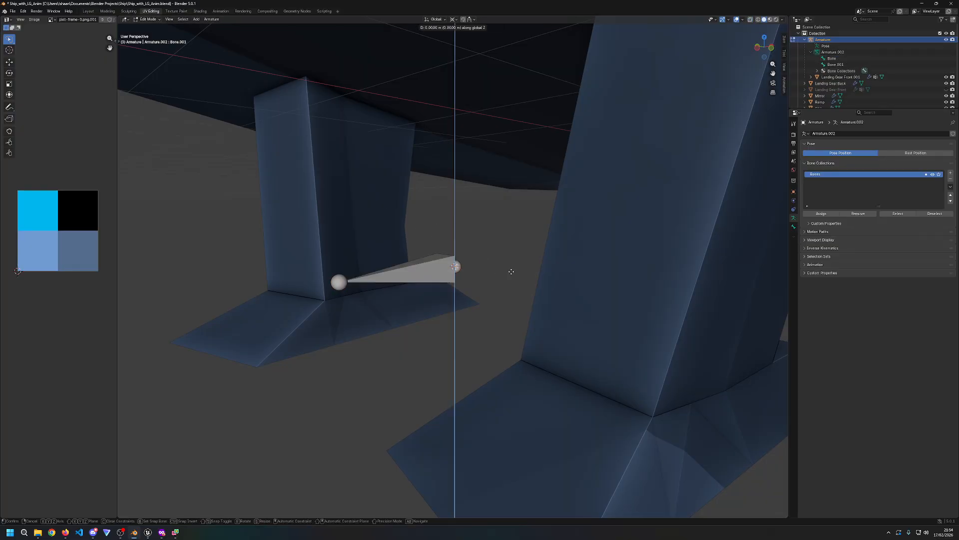
left_click(498, 64)
Step: Subdivide the new vertical bone into a chain of four equal bones
right_click(458, 215)
left_click(459, 215)
right_click(459, 214)
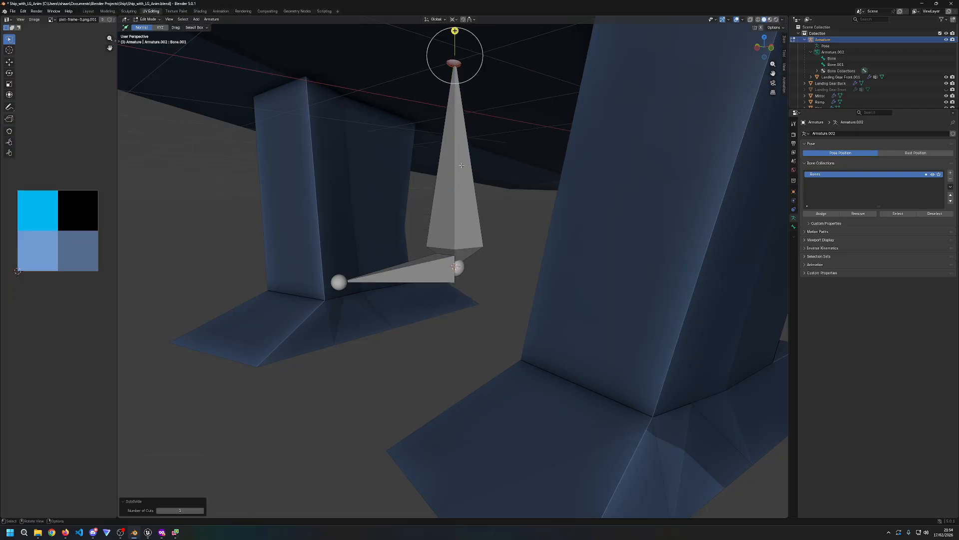
left_click(462, 165)
right_click(461, 165)
left_click(461, 165)
right_click(454, 196)
left_click(455, 197)
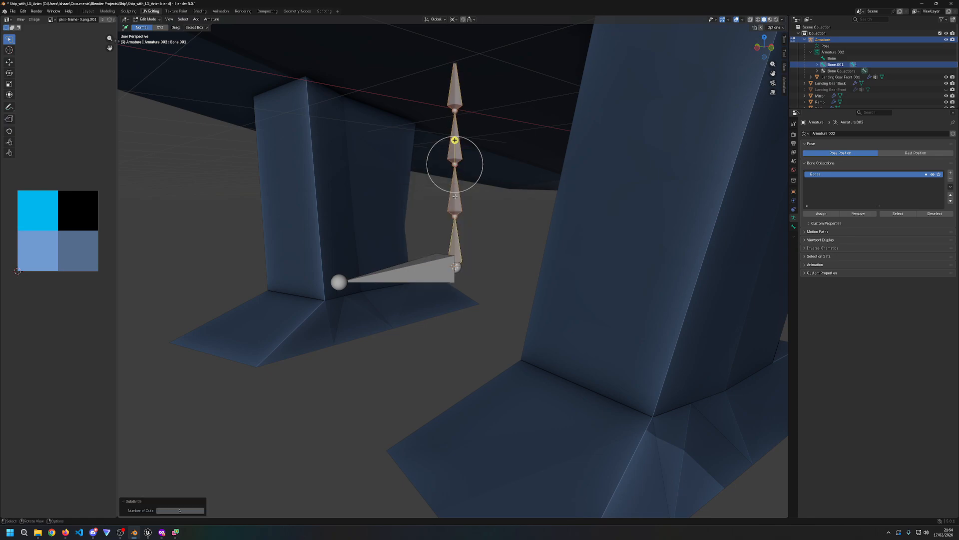
Step: Expand the vertical bone chain in the armature hierarchy and rename the horizontal bone as Root
left_click_drag(484, 246, 421, 83)
left_click(818, 66)
left_click(824, 71)
left_click(830, 77)
left_click(829, 59)
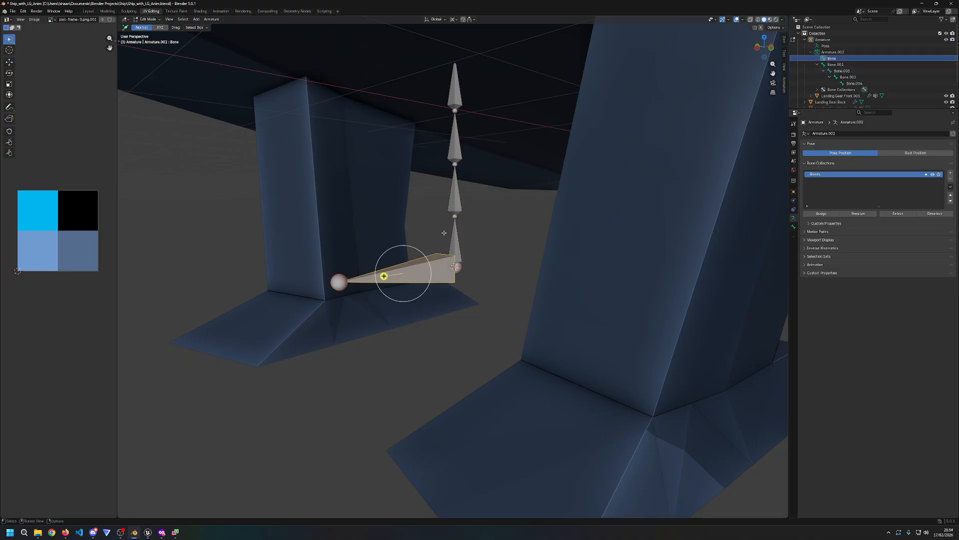
double_click(833, 59)
type("Root")
key("Return")
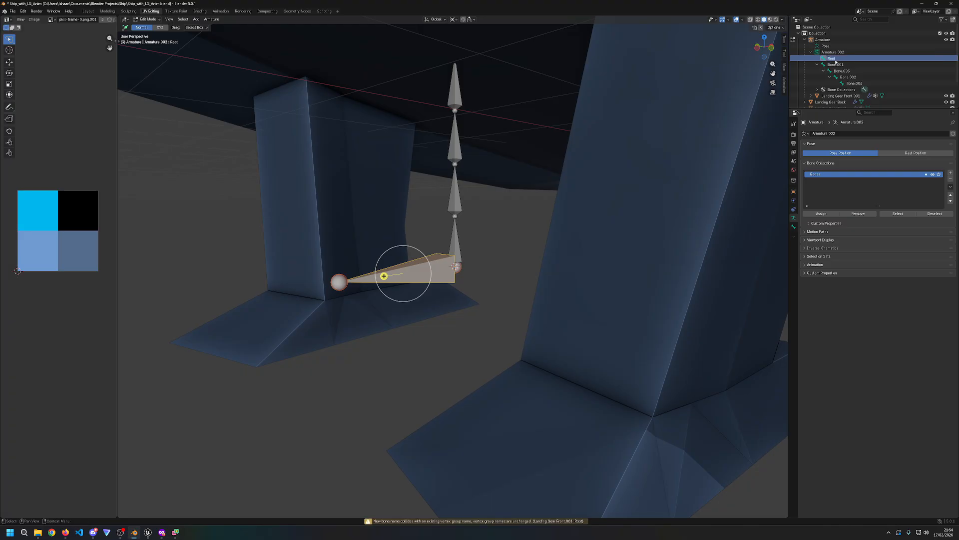
left_click(454, 100)
left_click(452, 200)
left_click(461, 100)
left_click(457, 146, "shift")
left_click(457, 197, "shift")
left_click(458, 244, "shift")
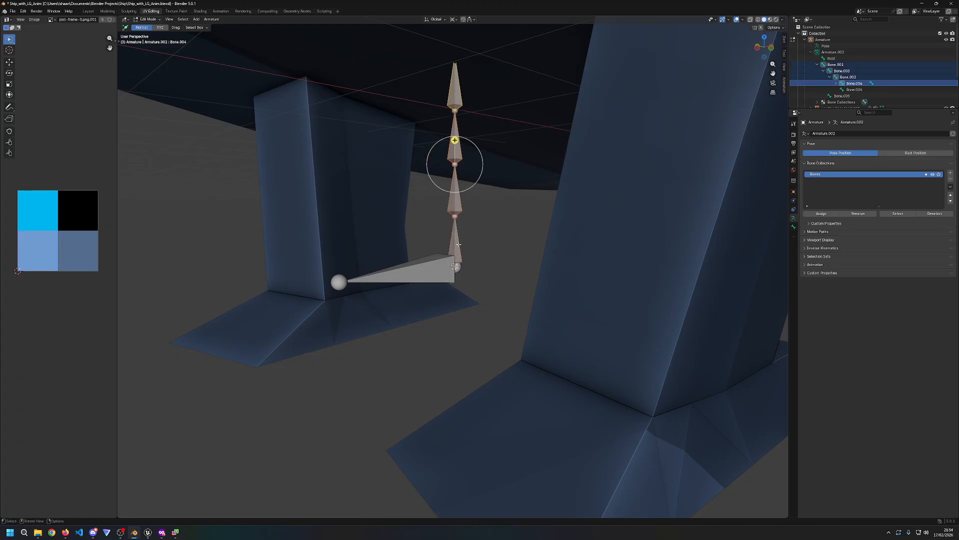
right_click(458, 244)
key("Escape")
left_click(457, 233, "shift")
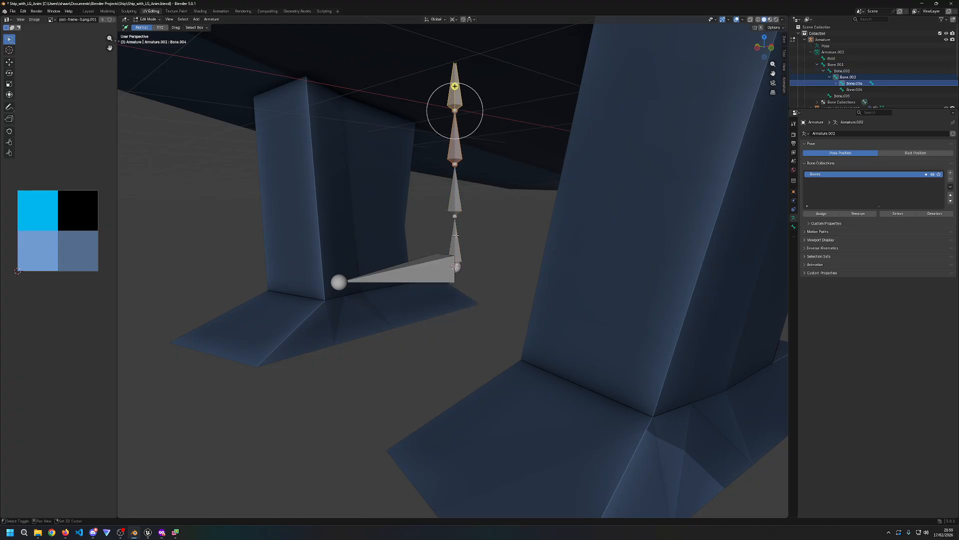
key("ctrl+z")
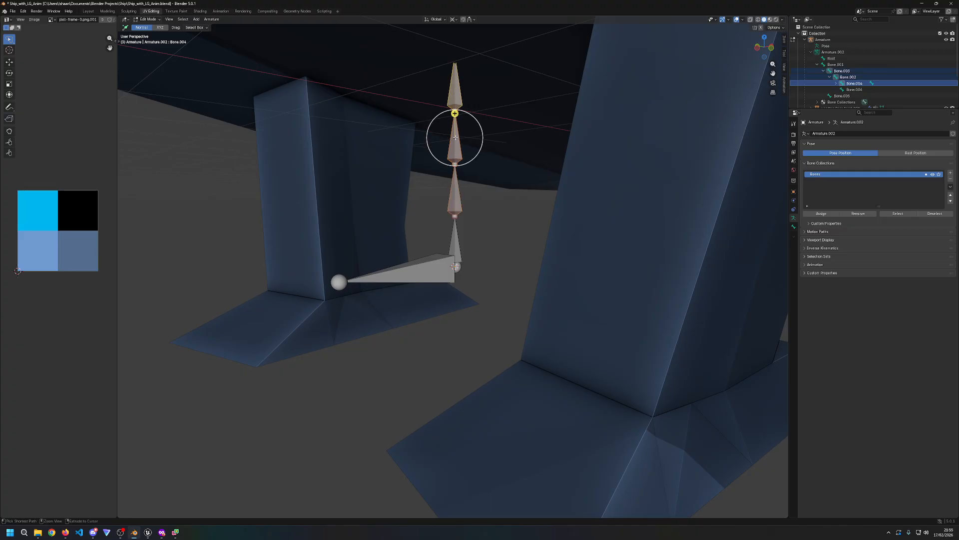
key("ctrl+z")
key("ctrl+z")
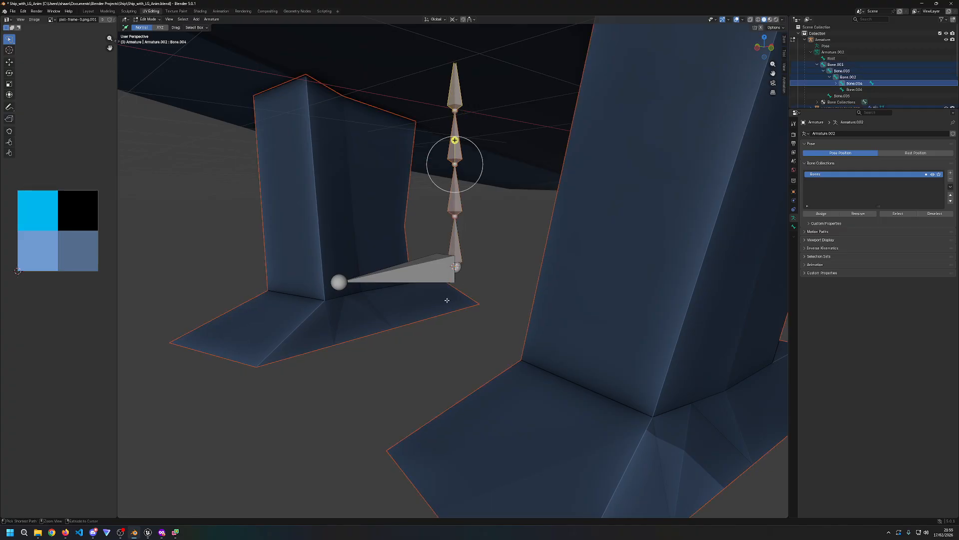
left_click(503, 315)
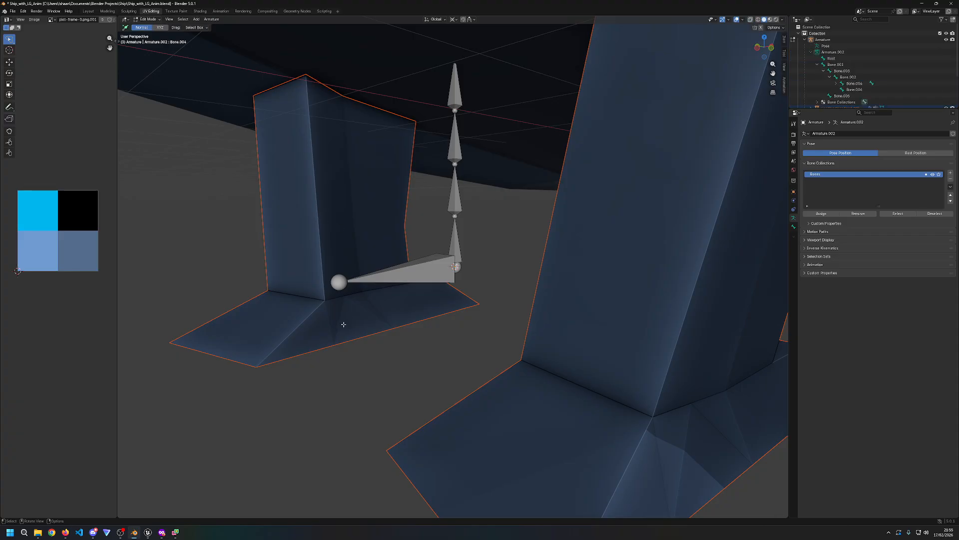
Step: Select all bones with Root as the active one and parent the vertical chain's bones to Root
left_click(823, 40)
key("b")
left_click_drag(422, 87, 503, 195)
key("a")
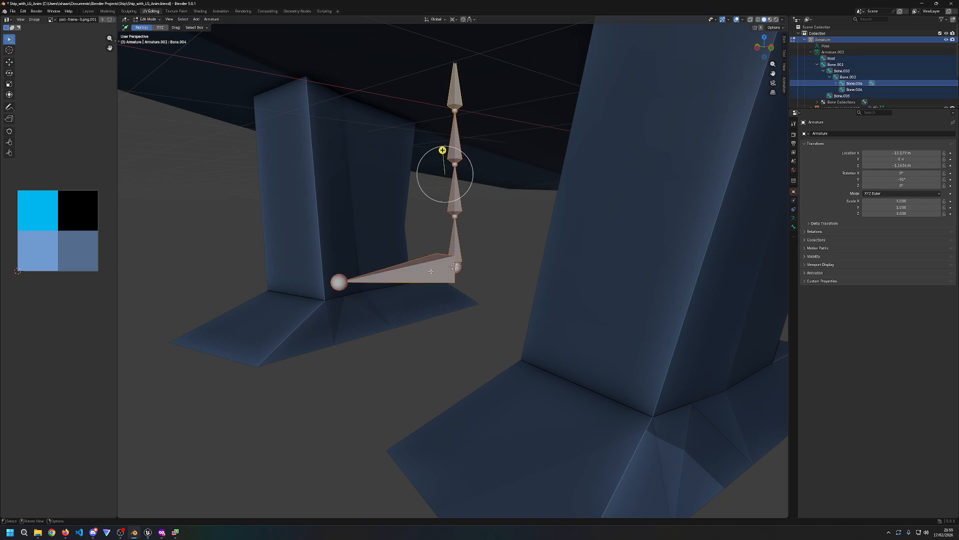
left_click(431, 271, "shift")
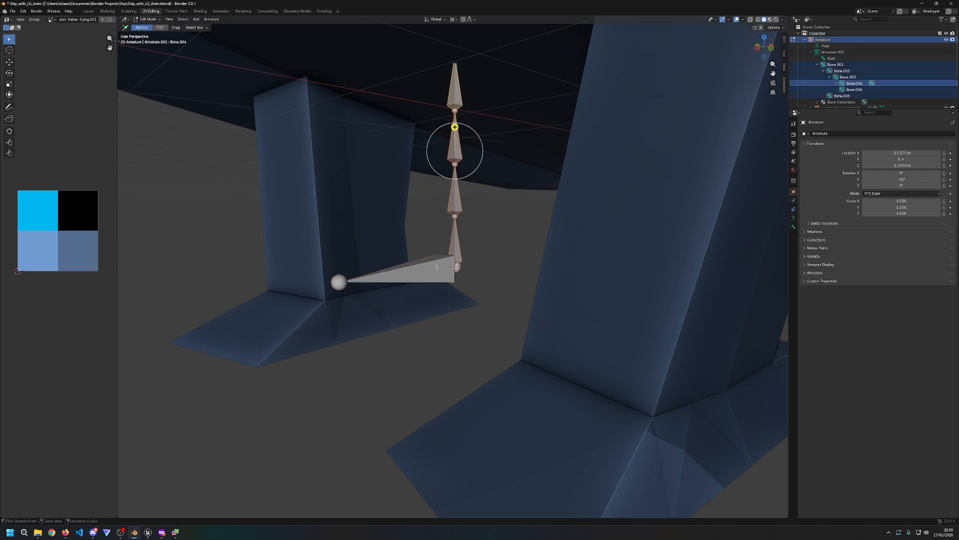
left_click(437, 268, "shift")
right_click(437, 268)
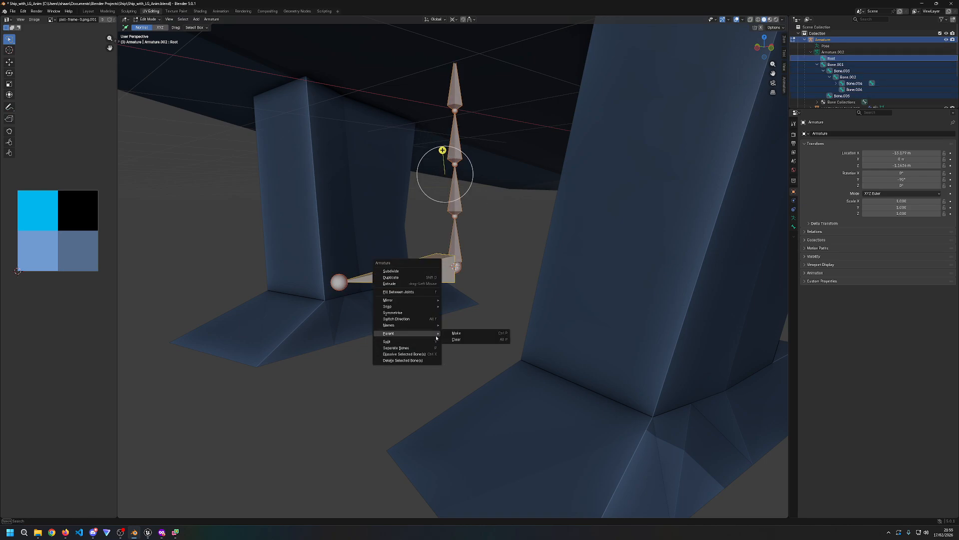
left_click(456, 333)
left_click(456, 331)
left_click(455, 331)
middle_click_drag(456, 332, 483, 338)
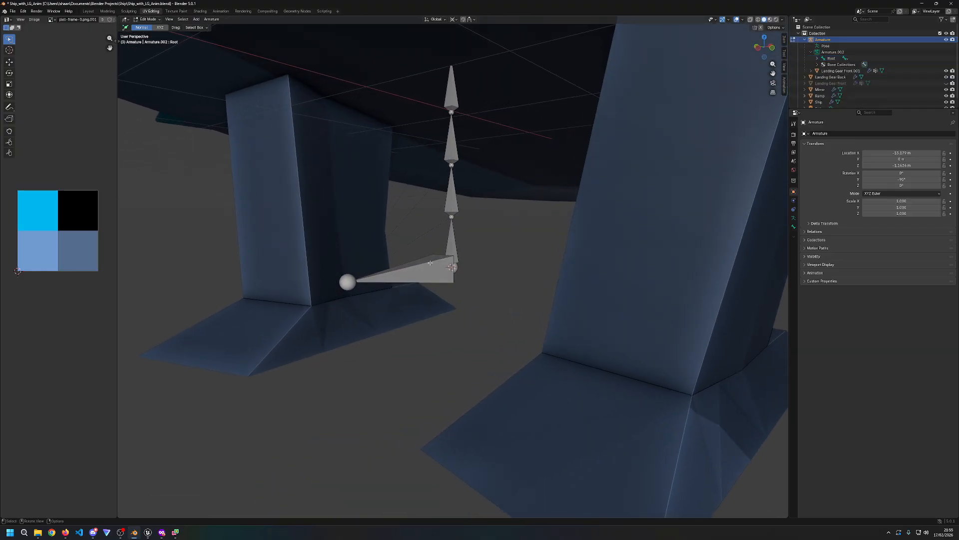
Step: Try moving the Root bone and scaling the lowest vertical bone in Pose Mode to test the deformation
left_click(406, 273)
key("ctrl+Tab")
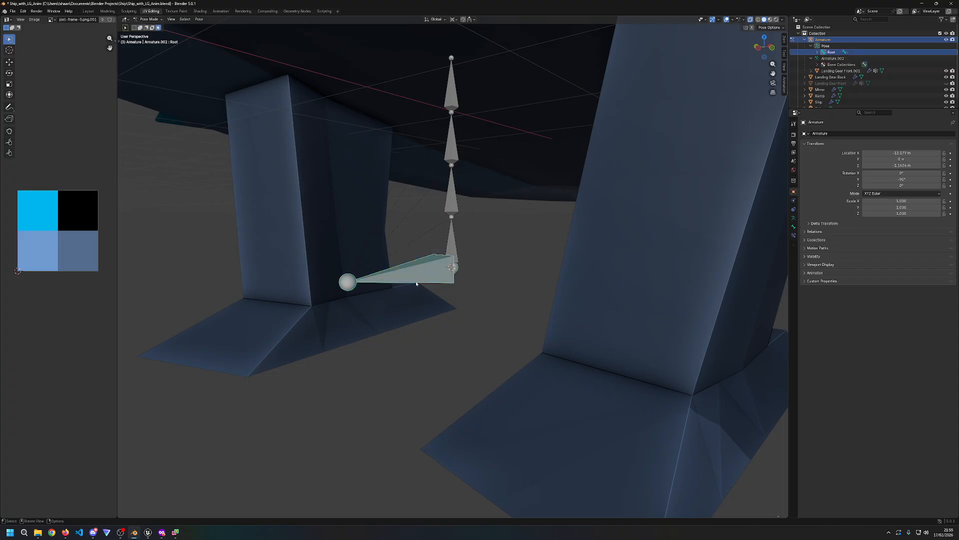
key("g")
right_click(425, 260)
left_click(453, 235)
key("s")
right_click(444, 241)
Step: Select the four vertical bones and try scaling them along Z to test how the legs compress
left_click(457, 93)
left_click(453, 145, "shift")
left_click(453, 197, "shift")
left_click(452, 248, "shift")
key("s")
key("z")
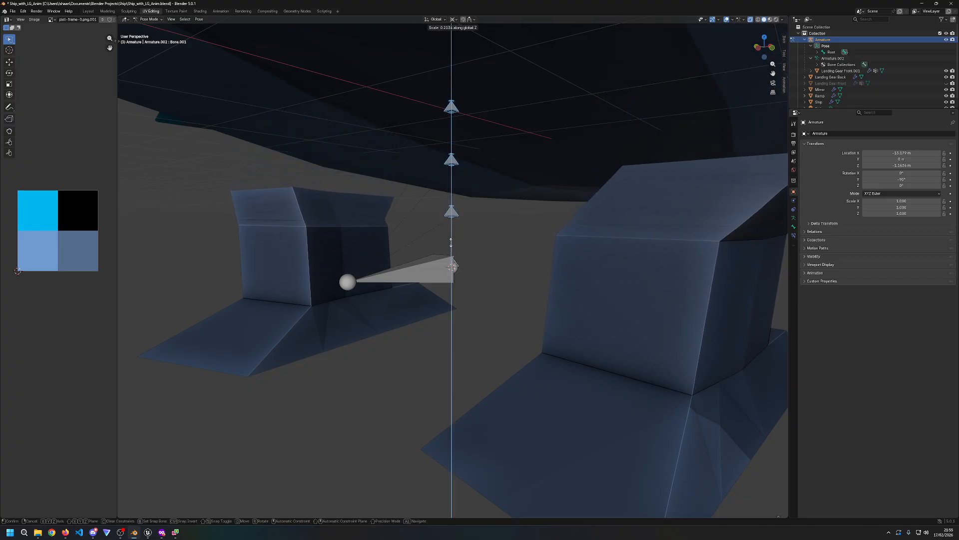
right_click(452, 265)
Step: Repeat the Z-axis scaling test on the vertical bones from several viewing angles and revert each attempt
middle_click_drag(453, 267, 600, 326)
key("s")
key("z")
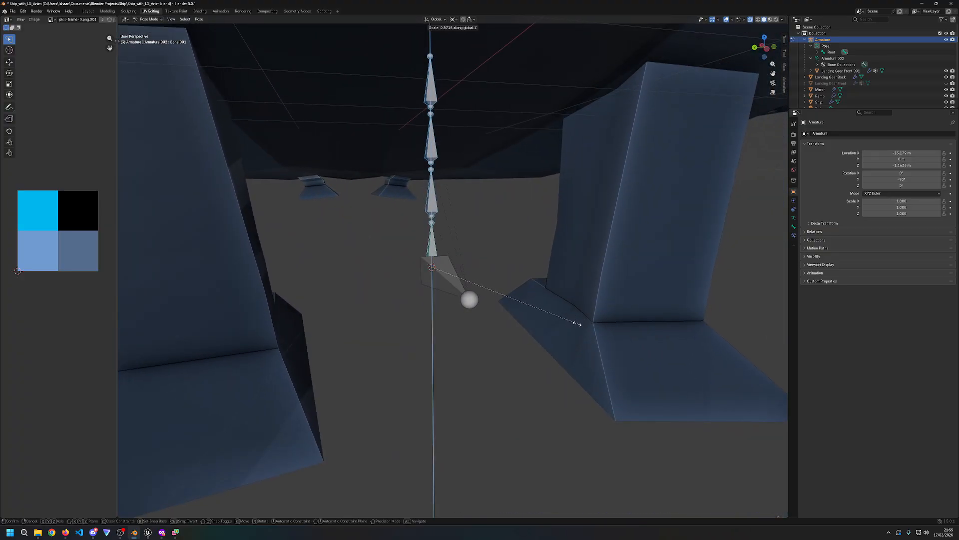
left_click(457, 270)
mouse_move(573, 330)
middle_mouse_down()
mouse_move(413, 331)
mouse_move(559, 325)
middle_mouse_up()
key("ctrl+z")
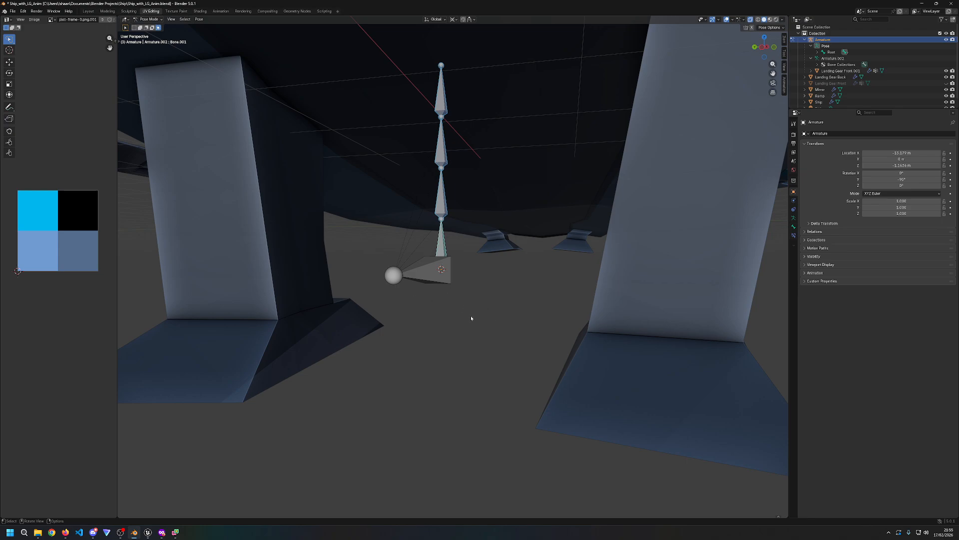
key("s")
key("z")
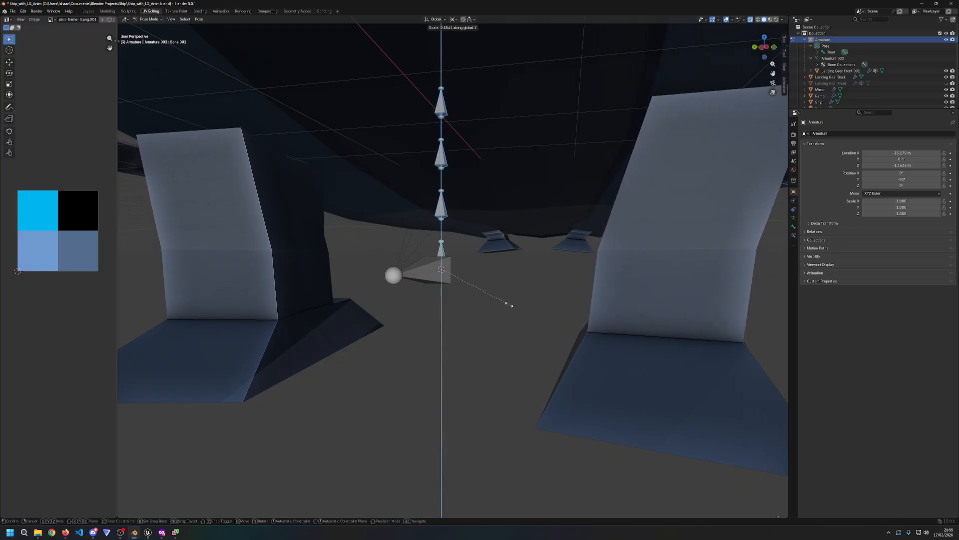
left_click(457, 282)
key("ctrl+z")
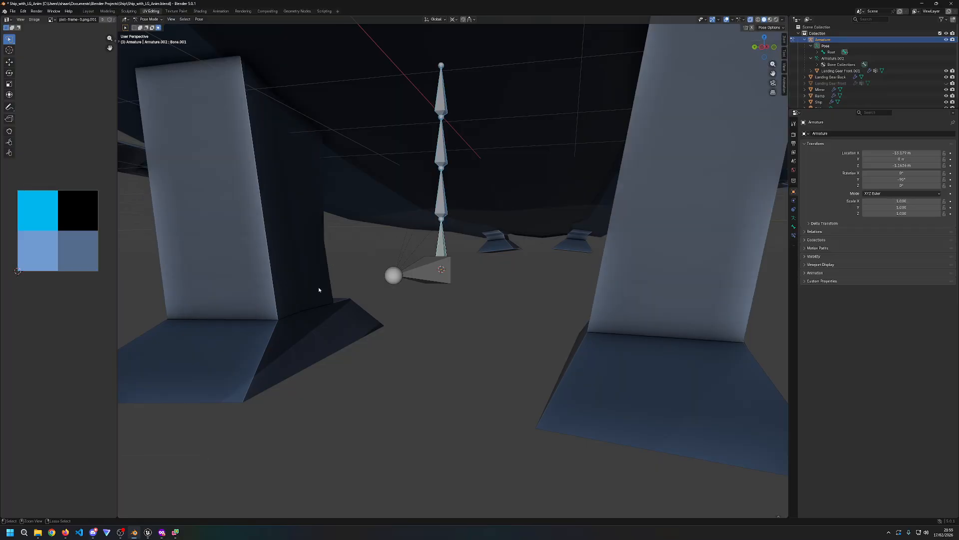
middle_click_drag(347, 314, 362, 320)
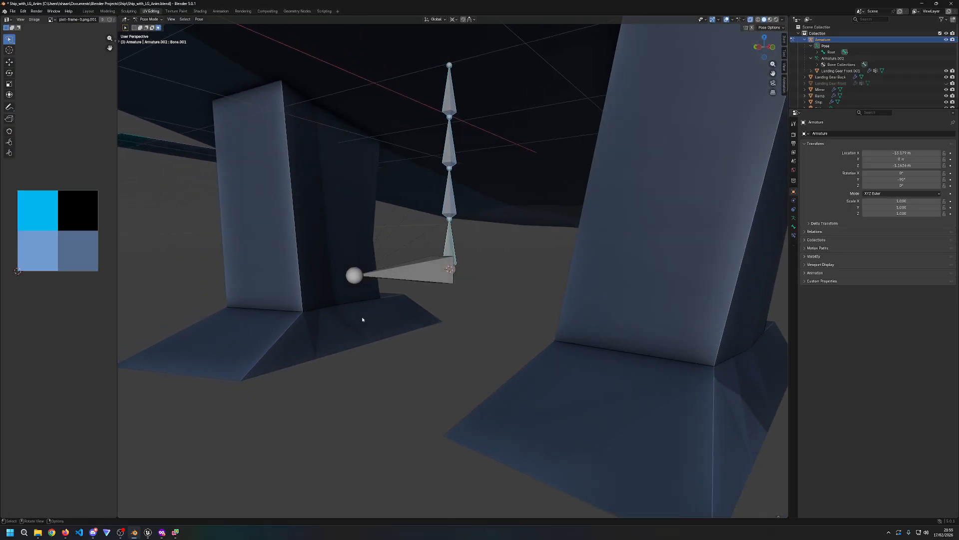
key("s")
key("z")
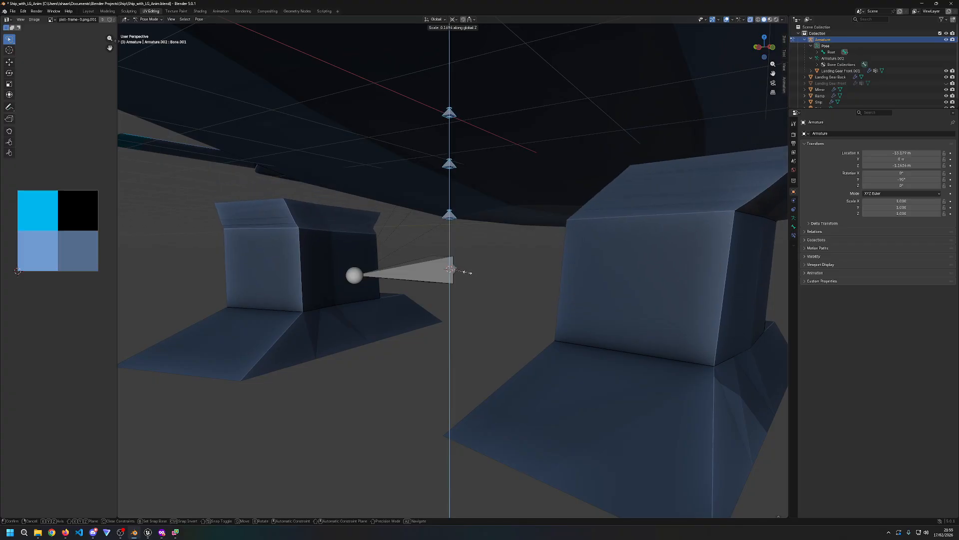
key("Escape")
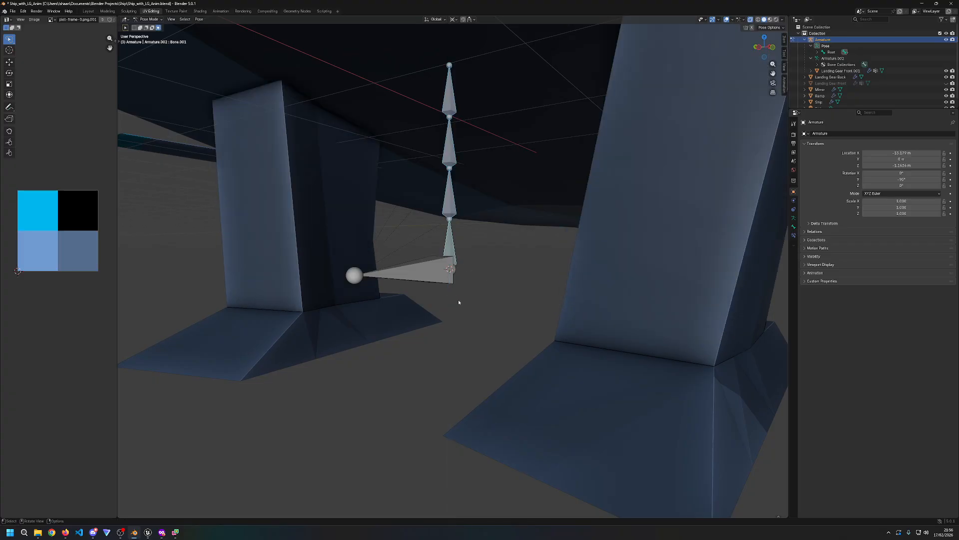
Step: Return to Object Mode, select Landing Gear Front.001 and expand its vertex groups in the scene hierarchy
left_click(437, 272)
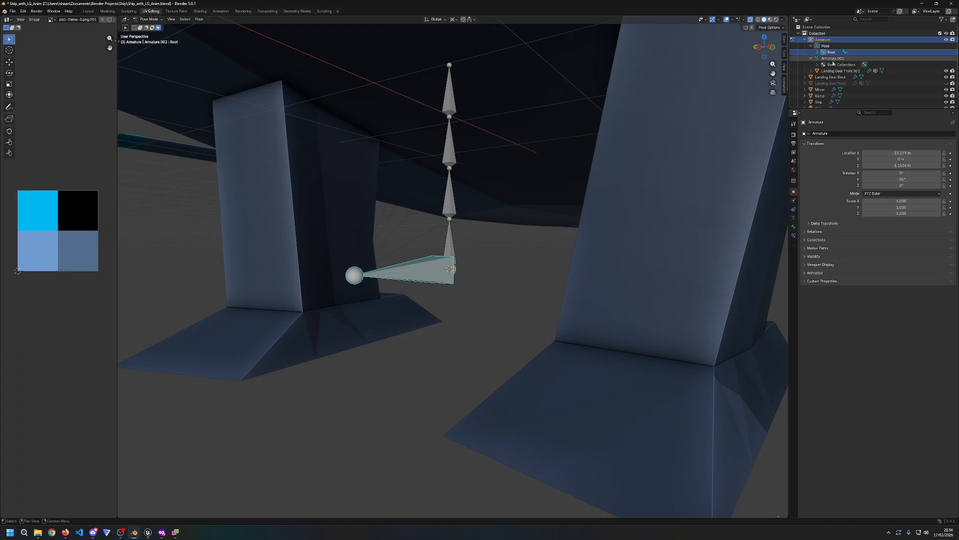
left_click(148, 18)
left_click(150, 27)
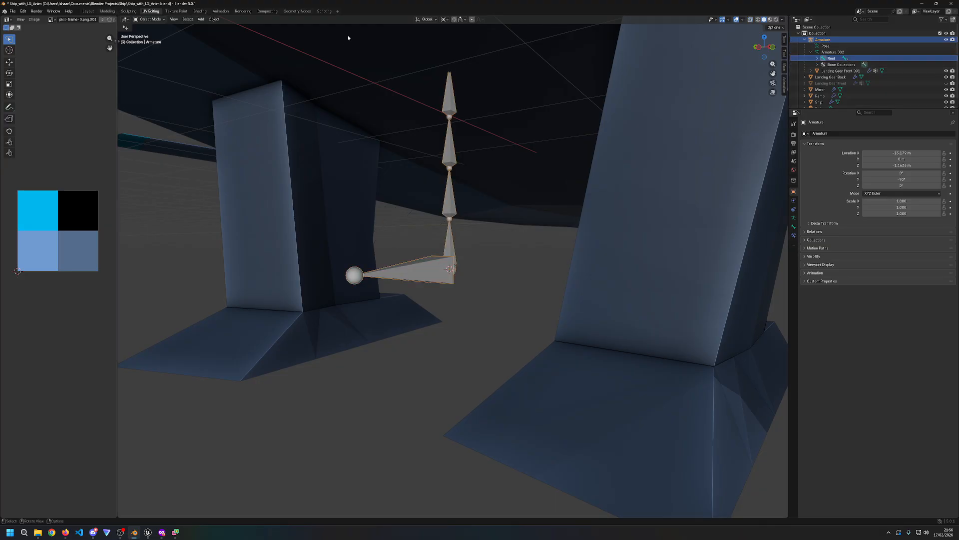
left_click(811, 53)
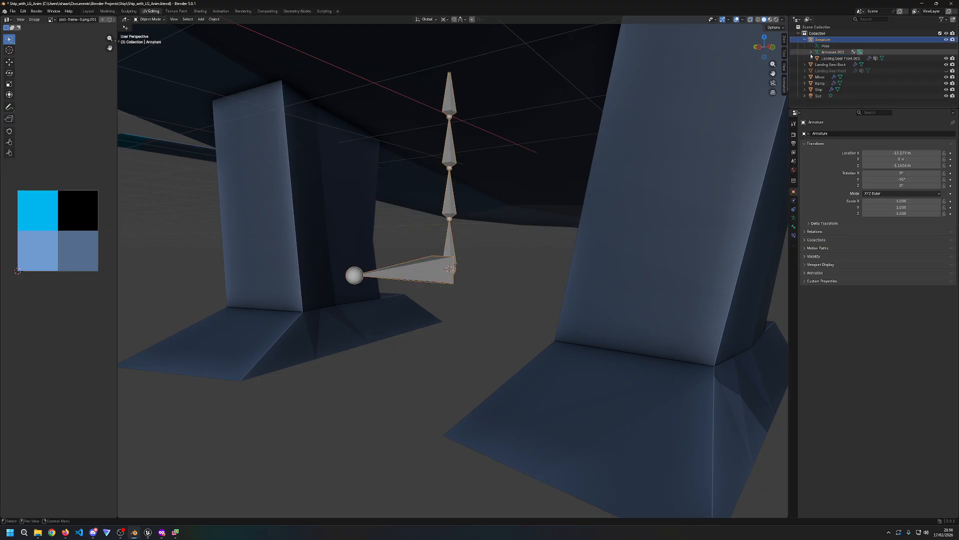
left_click(811, 58)
left_click(840, 59)
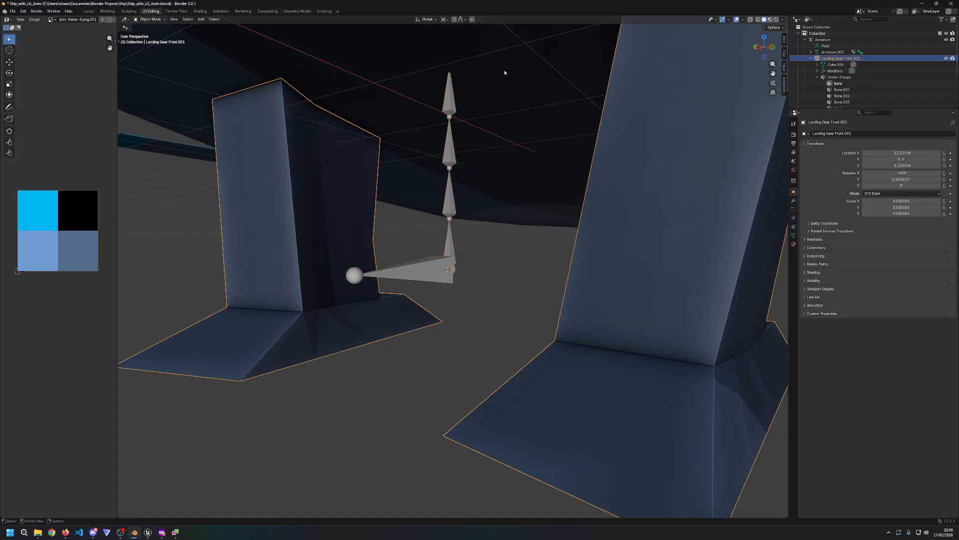
Step: Switch Landing Gear Front.001 to Weight Paint mode and examine the weights of its Root vertex group
left_click(136, 20)
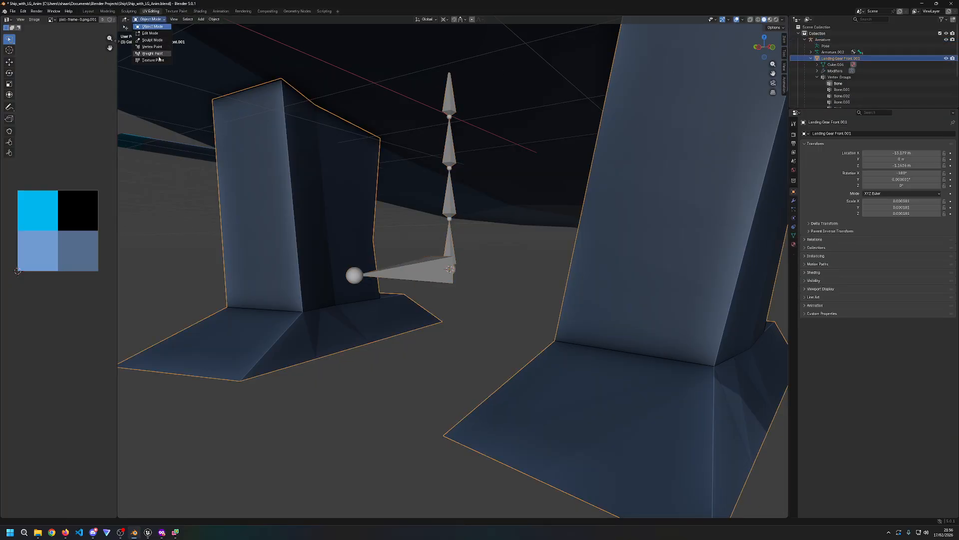
left_click(150, 54)
middle_click_drag(389, 242, 436, 234)
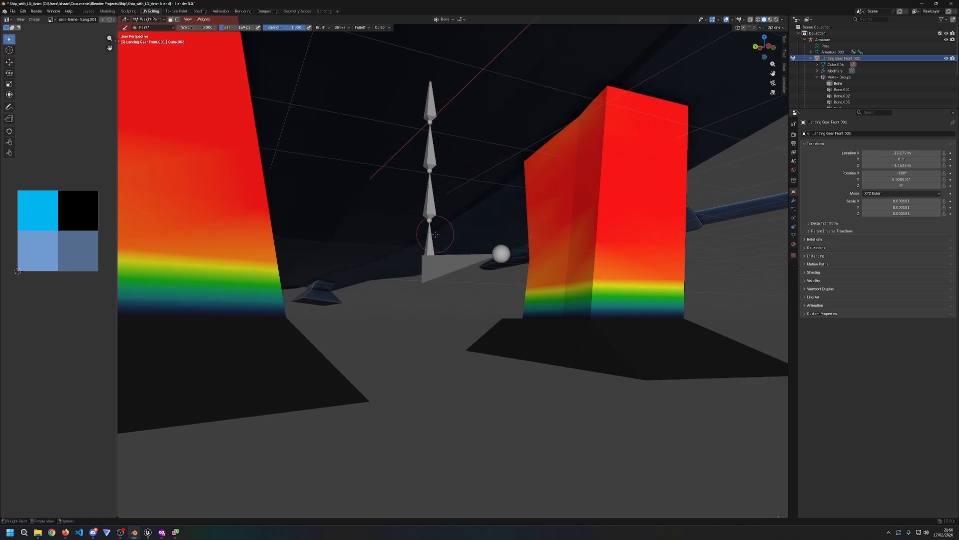
middle_click_drag(541, 295, 488, 315)
scroll(830, 91, "down", 2)
left_click(838, 83)
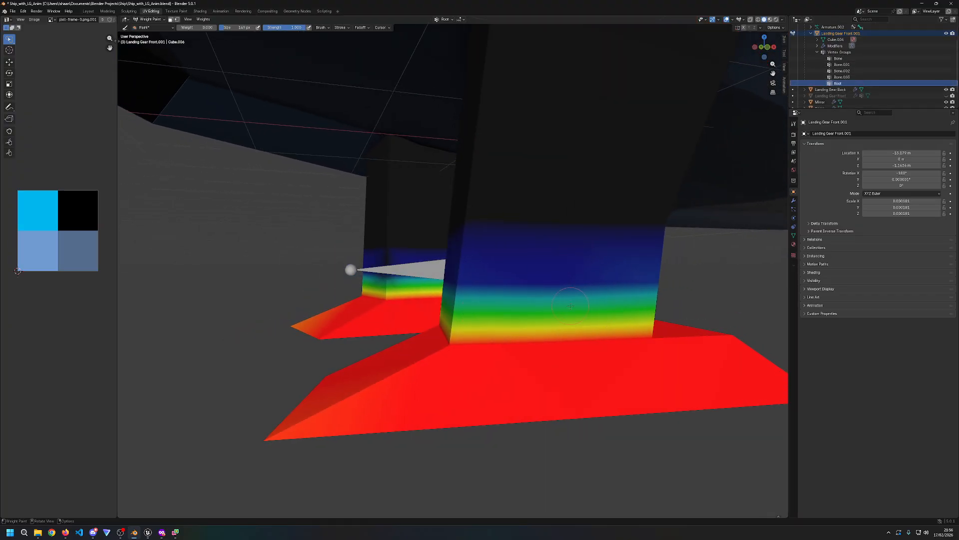
Step: Set the brush weight to 1.000 and, in wireframe display, paint full weight around the lower legs and feet in the Root vertex group
left_click_drag(189, 28, 216, 28)
key("z")
key("Escape")
key("z")
left_click(430, 303)
left_click_drag(456, 287, 672, 284)
middle_click_drag(655, 284, 565, 281)
left_click_drag(277, 279, 430, 277)
middle_click_drag(437, 277, 317, 279)
left_click_drag(309, 281, 425, 278)
middle_click_drag(487, 278, 362, 275)
left_click_drag(562, 284, 629, 286)
middle_click_drag(655, 290, 492, 301)
left_click_drag(423, 300, 504, 296)
middle_click_drag(499, 295, 577, 290)
mouse_move(308, 286)
left_mouse_down()
mouse_move(393, 285)
mouse_move(431, 316)
left_mouse_up()
mouse_move(345, 276)
left_mouse_down()
mouse_move(289, 278)
mouse_move(382, 280)
left_mouse_up()
middle_click_drag(396, 282, 634, 302)
mouse_move(635, 298)
left_mouse_down()
mouse_move(667, 286)
mouse_move(719, 289)
left_mouse_up()
middle_click_drag(747, 299, 596, 301)
left_click_drag(197, 316, 425, 300)
middle_click_drag(424, 300, 366, 306)
mouse_move(366, 305)
left_mouse_down()
mouse_move(350, 280)
mouse_move(415, 281)
left_mouse_up()
middle_click_drag(375, 373, 605, 270)
middle_click_drag(412, 365, 463, 370)
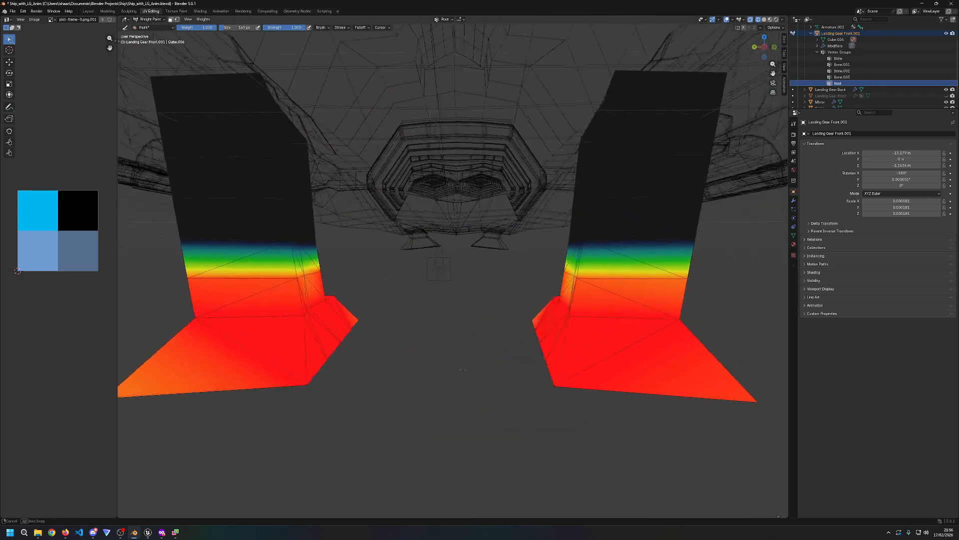
Step: Return Landing Gear Front.001 to Object Mode and switch the viewport back to solid shading
left_click(150, 19)
left_click(150, 27)
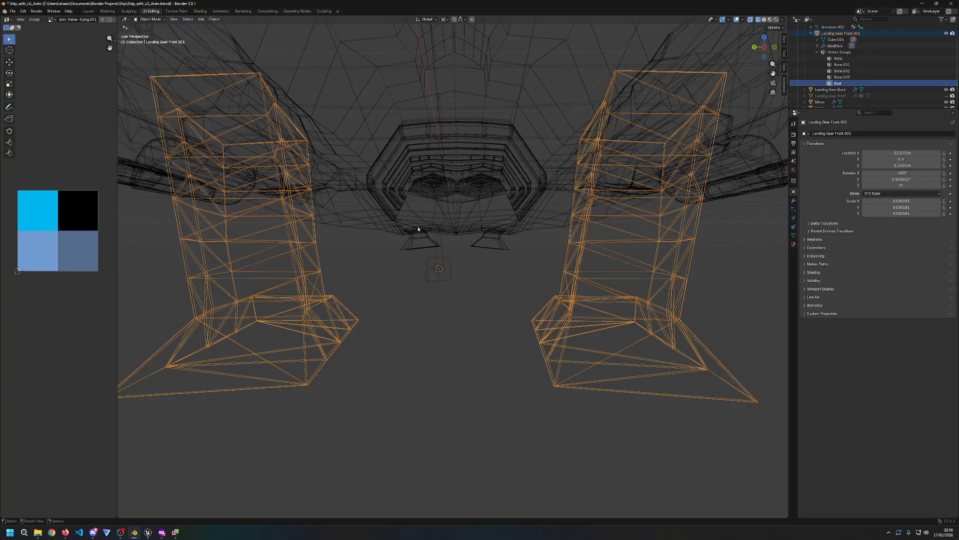
key("z")
left_click(512, 274)
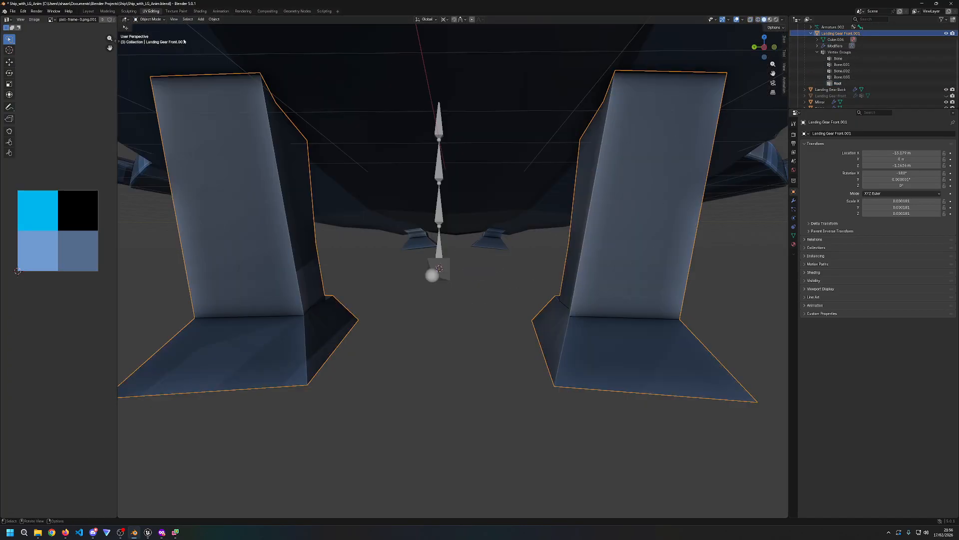
Step: Select the Armature object in the scene hierarchy and switch it to Pose Mode
left_click(150, 20)
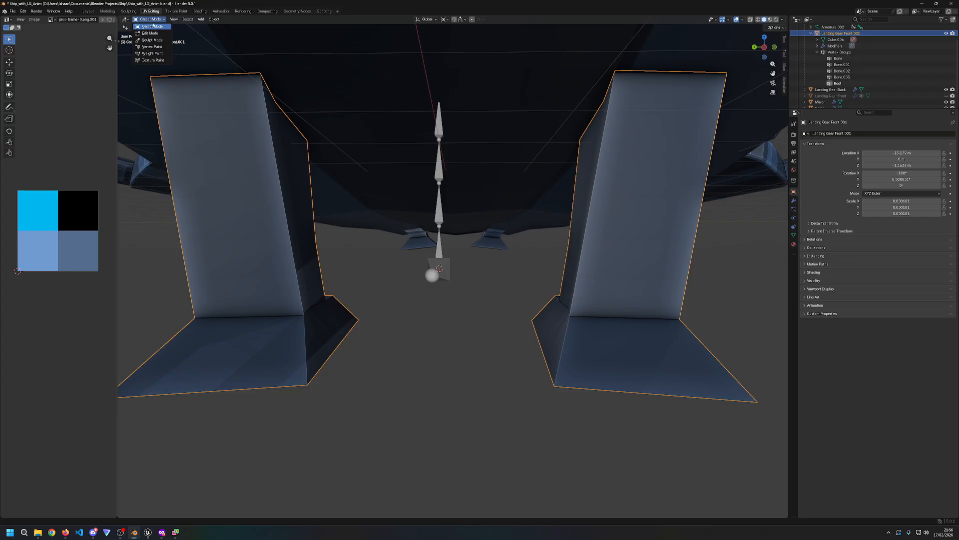
scroll(822, 37, "up", 2)
left_click(822, 39)
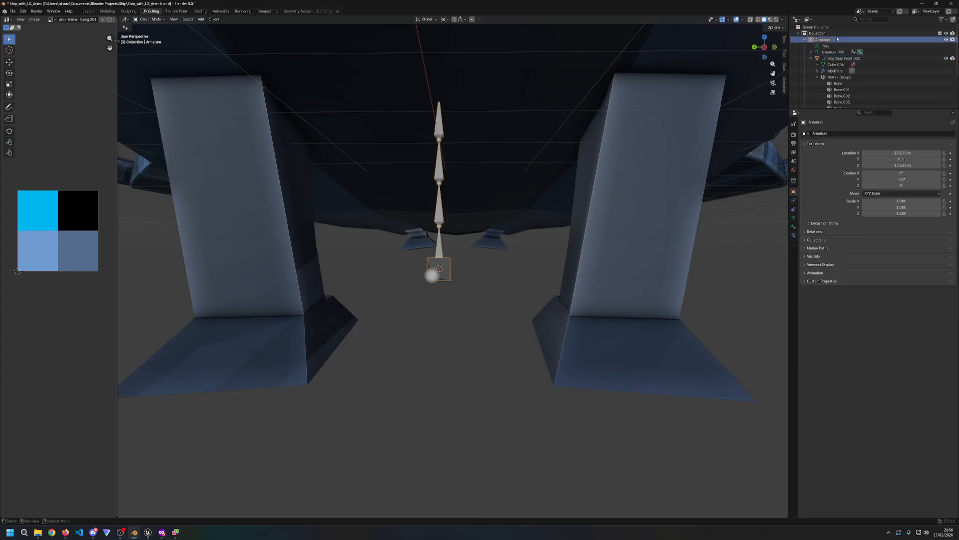
left_click(160, 19)
left_click(152, 40)
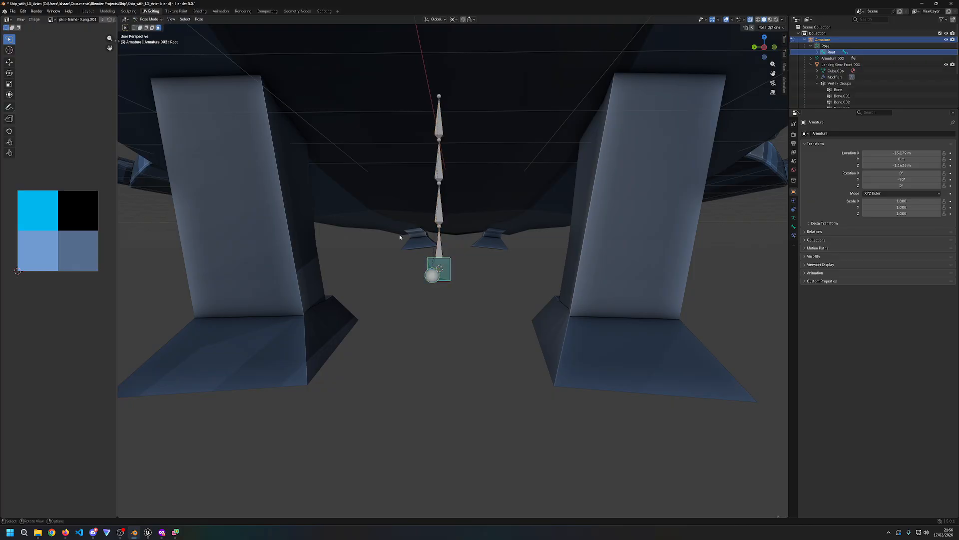
Step: Select the four vertical bones without the Root bone, try scaling them along global Z, and cancel
left_click_drag(444, 151, 485, 263)
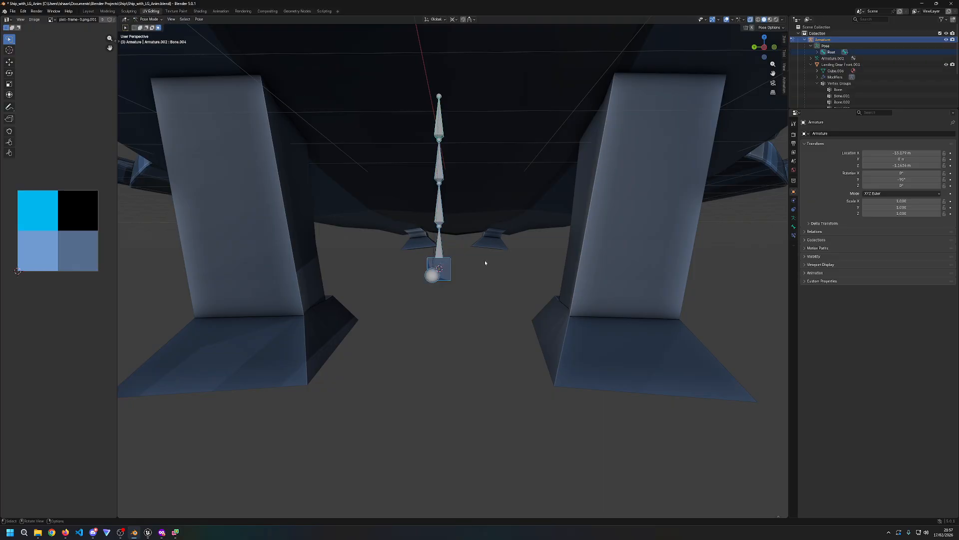
left_click(445, 274)
middle_click_drag(445, 274, 467, 250)
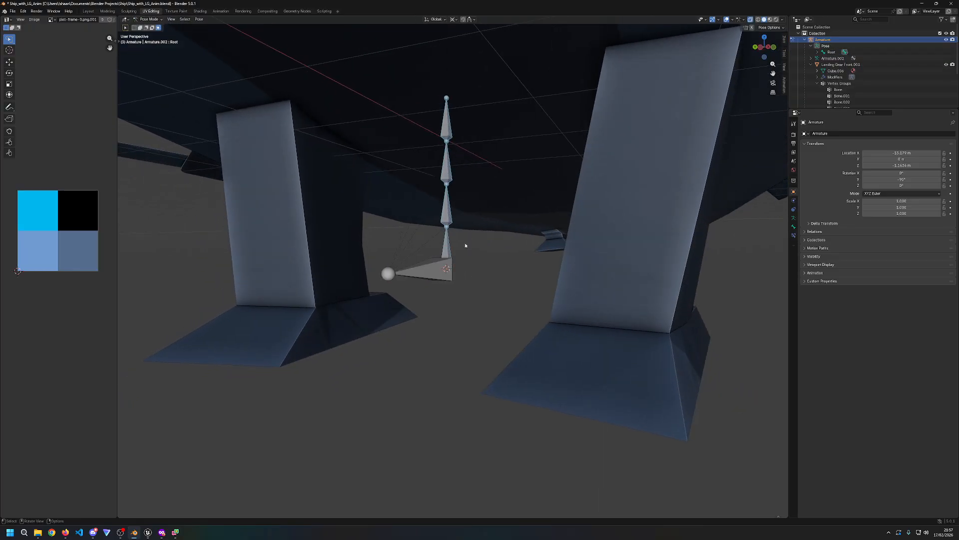
key("s")
key("z")
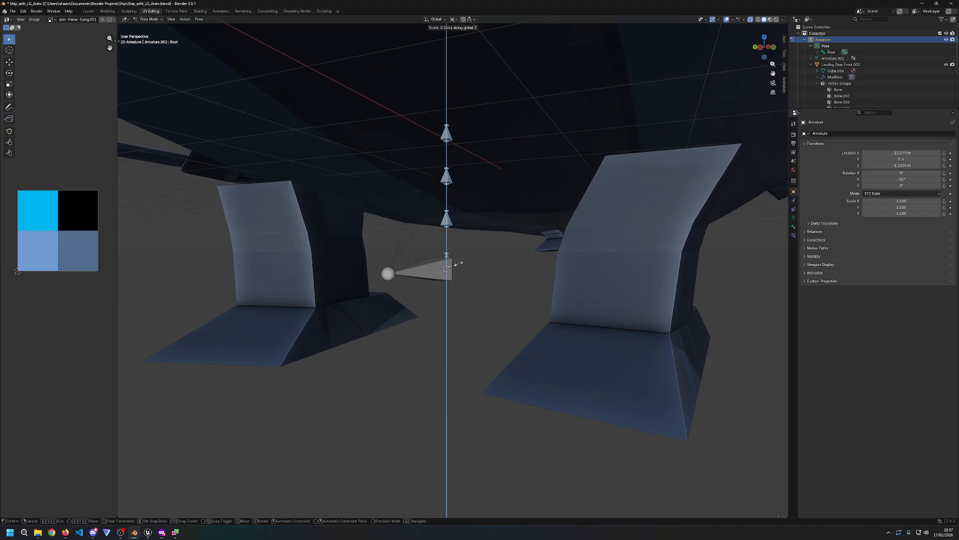
key("Escape")
Step: Change the transform pivot point and try the Z-axis scaling of the vertical bones again
left_click(453, 19)
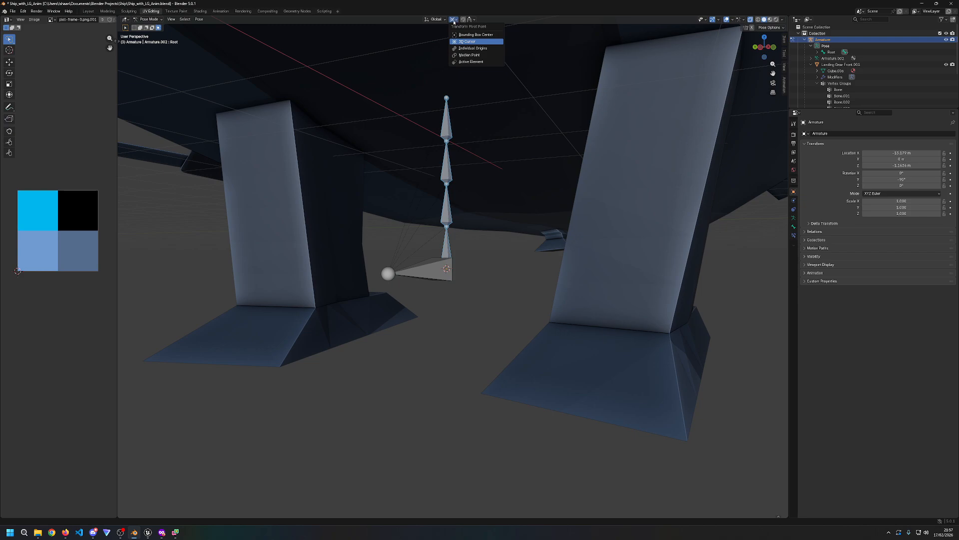
key("s")
key("z")
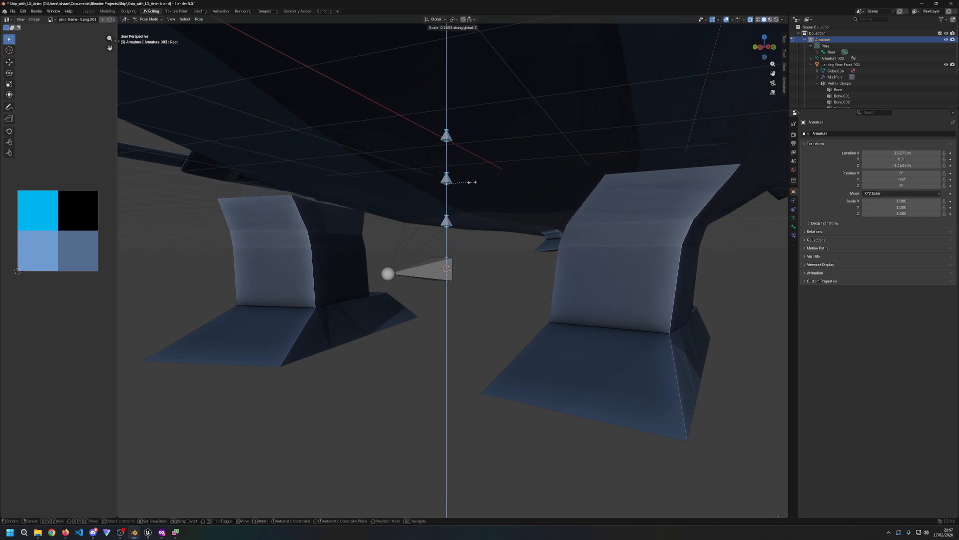
key("Escape")
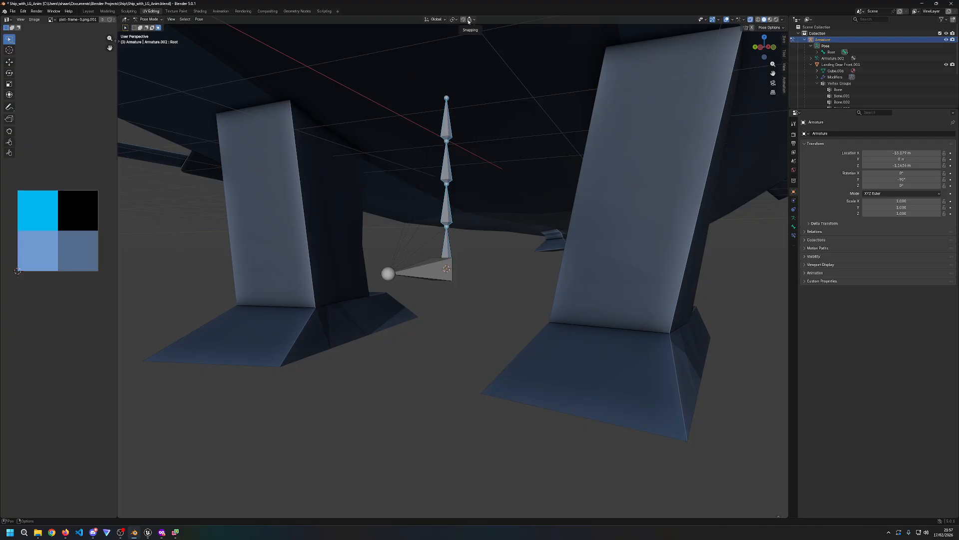
Step: Reselect the vertical bones and try scaling them along Z from two viewing angles, cancelling each attempt
left_click(152, 20)
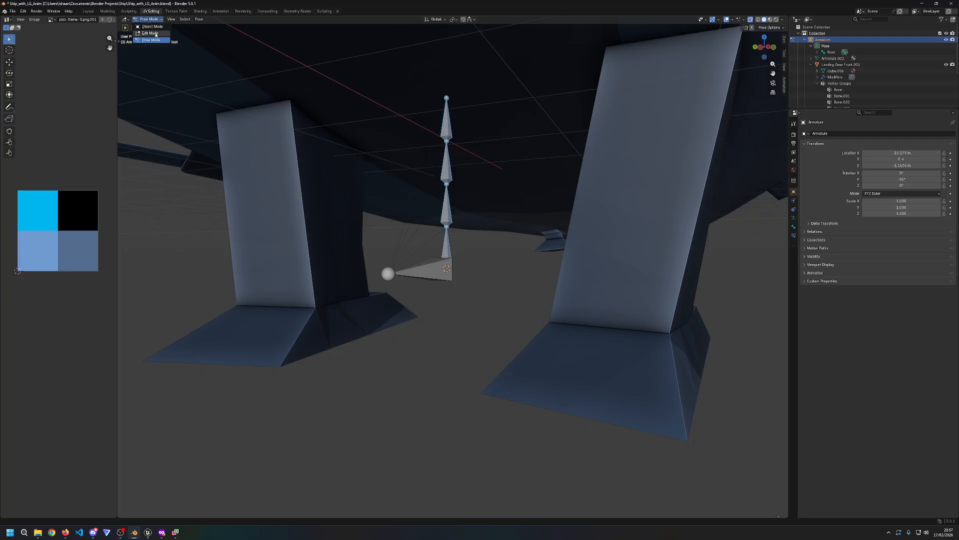
left_click(509, 264)
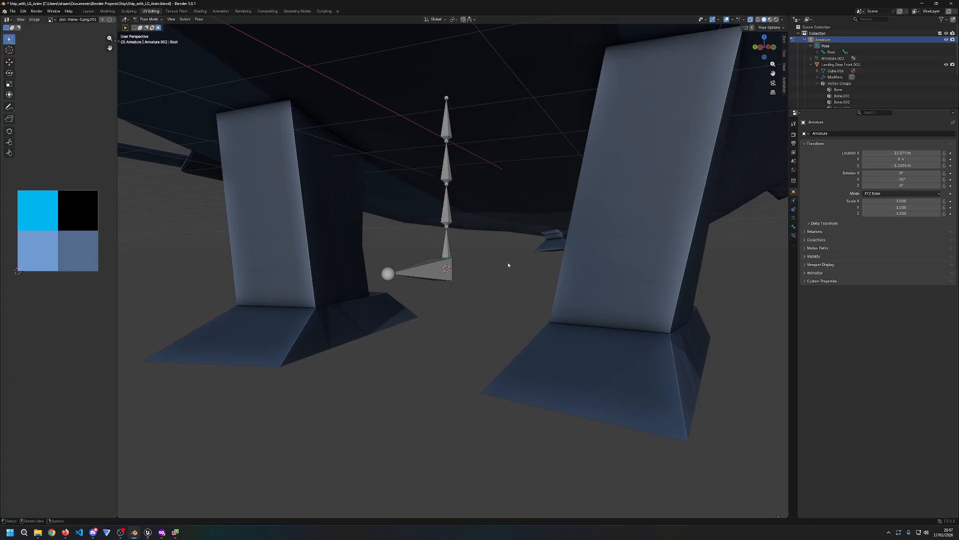
key("a")
left_click(516, 253)
left_click(446, 213)
key("s")
key("z")
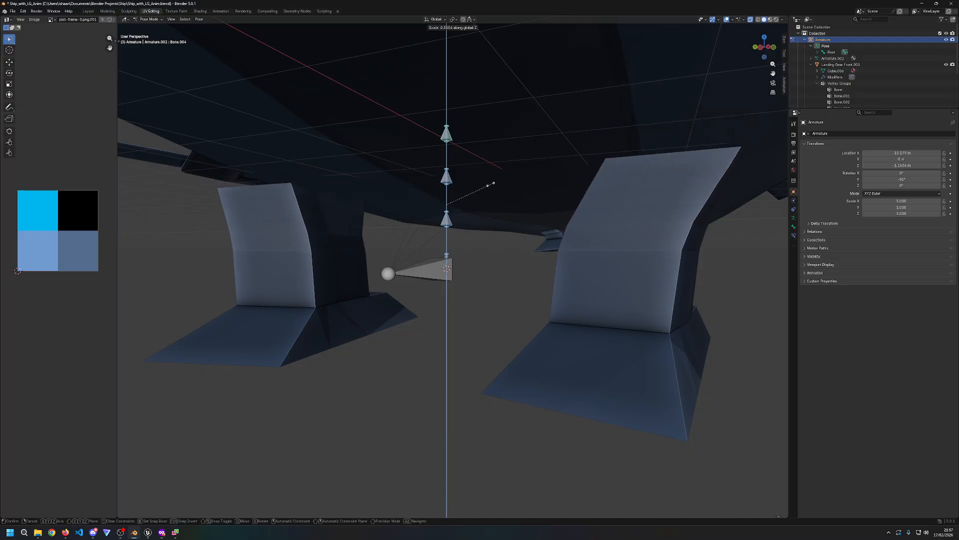
right_click(465, 183)
middle_click_drag(431, 135, 526, 285)
key("s")
key("z")
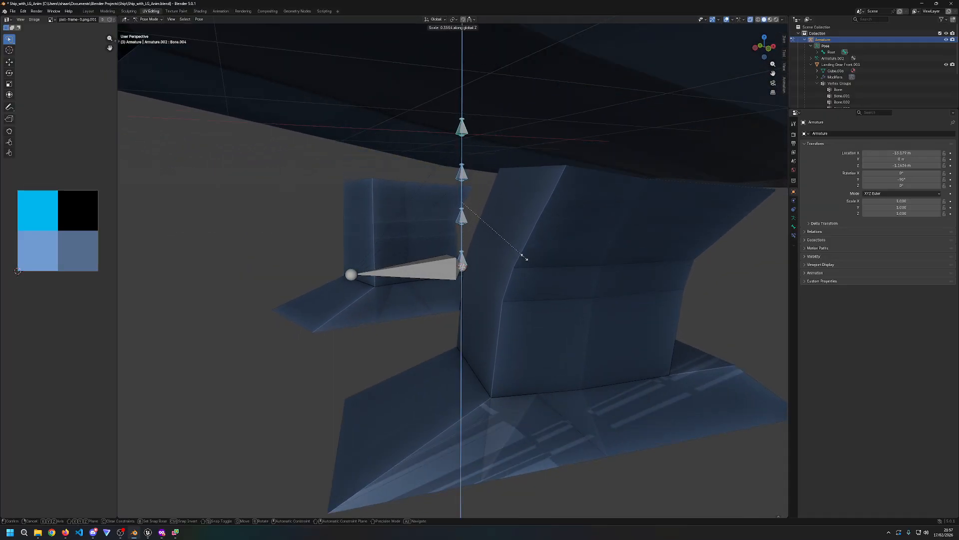
right_click(495, 250)
middle_click_drag(495, 249, 468, 307)
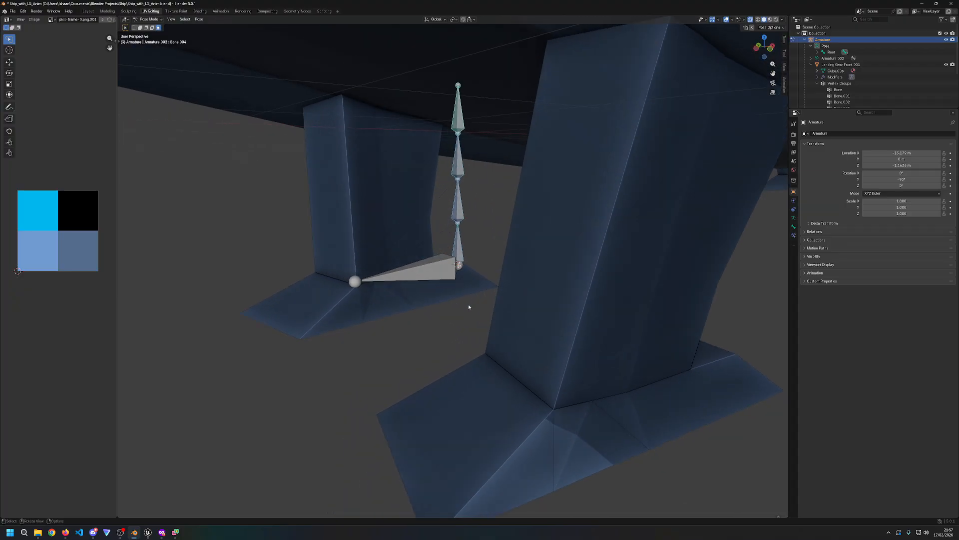
Step: Select the Root bone, try scaling it along global Z, and cancel
left_click(457, 269)
key("s")
key("z")
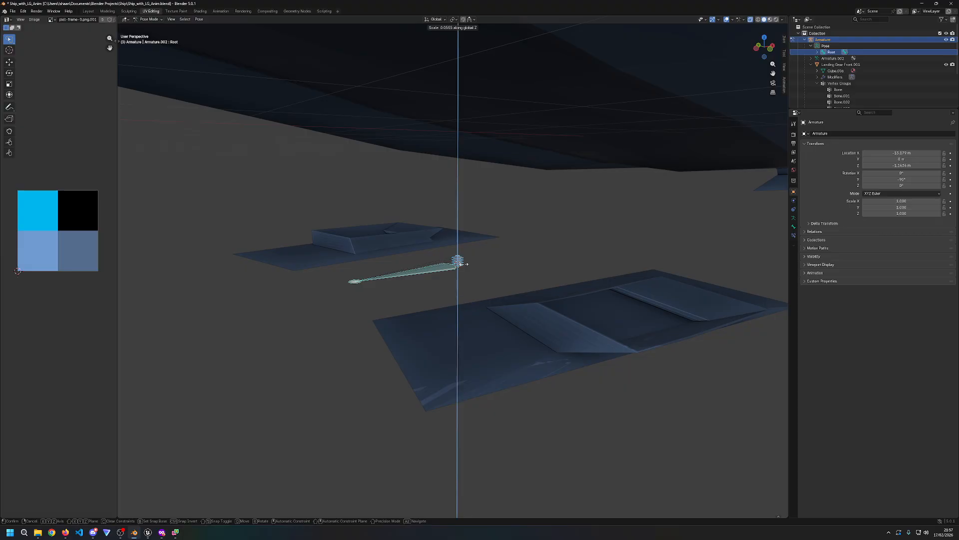
right_click(462, 264)
Step: Select the four vertical bones together and expand the Root bone's children in the scene hierarchy
left_click(458, 247)
left_click(458, 116)
left_click(458, 161)
left_click(459, 206, "shift")
left_click(459, 114, "shift")
left_click(461, 249, "shift")
left_click(817, 52)
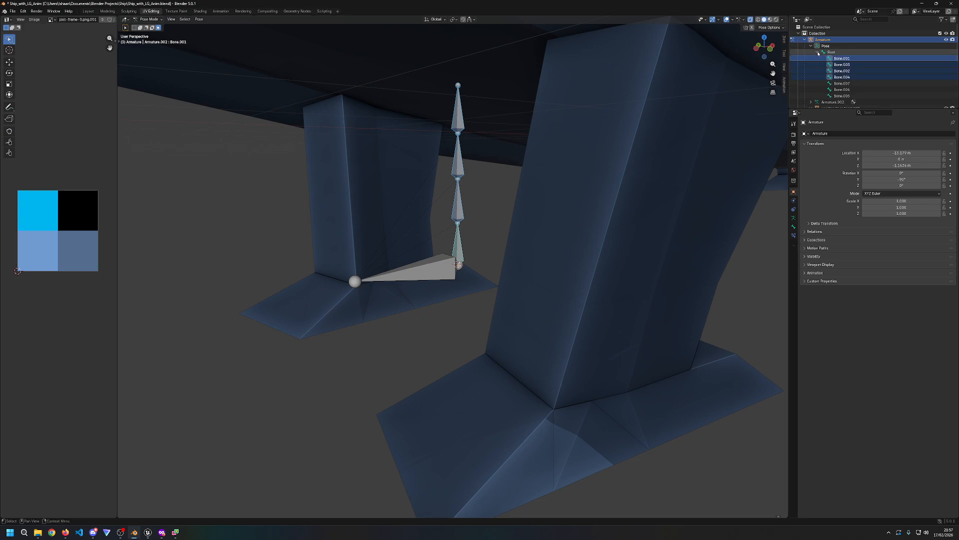
Step: Go through the Root's child bones in the hierarchy to identify which ones match the visible vertical chain
left_click(843, 89)
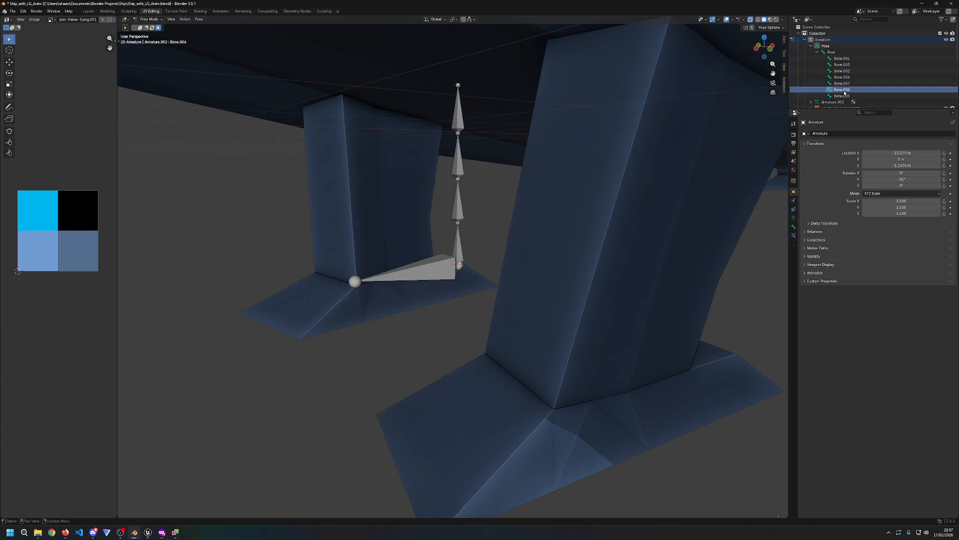
left_click(844, 78)
left_click(842, 71)
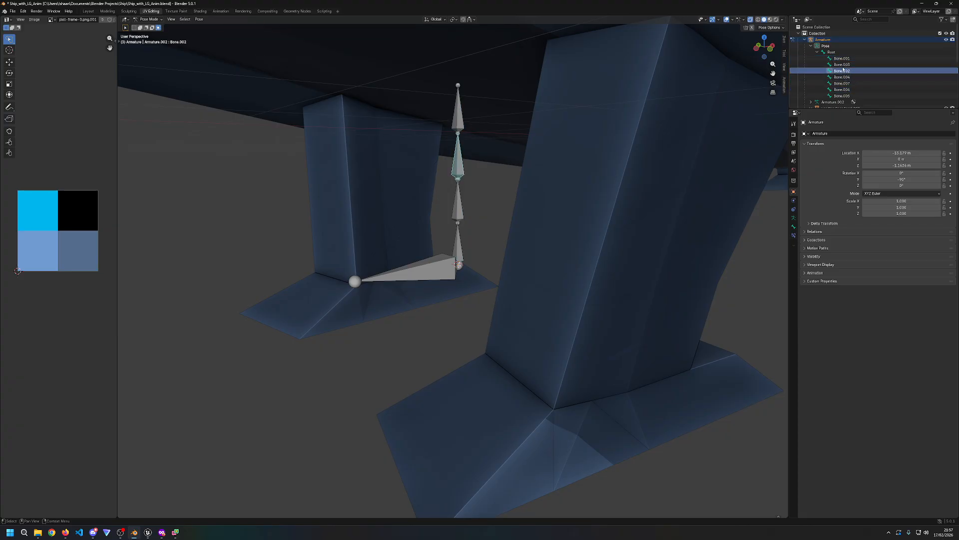
left_click(843, 65)
left_click(842, 77)
left_click(841, 84)
Step: Try to delete Bone.007 from the hierarchy in Pose Mode and undo the deletion
middle_click_drag(539, 144, 544, 160)
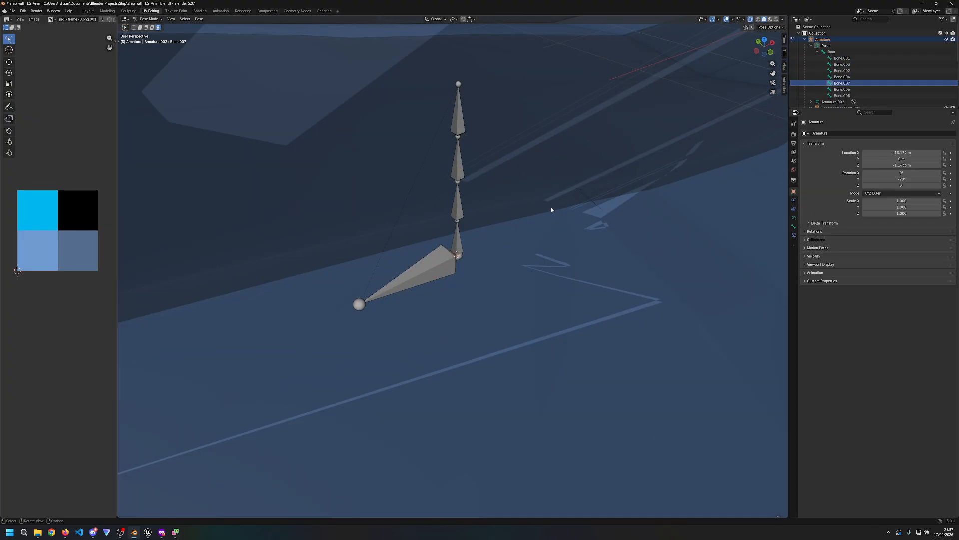
middle_click_drag(551, 207, 557, 197)
key("Delete")
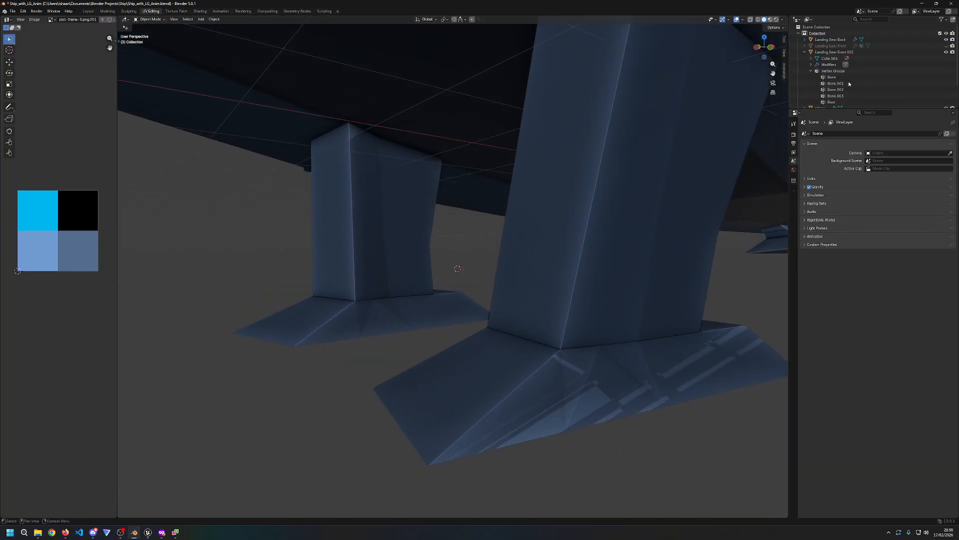
key("ctrl+z")
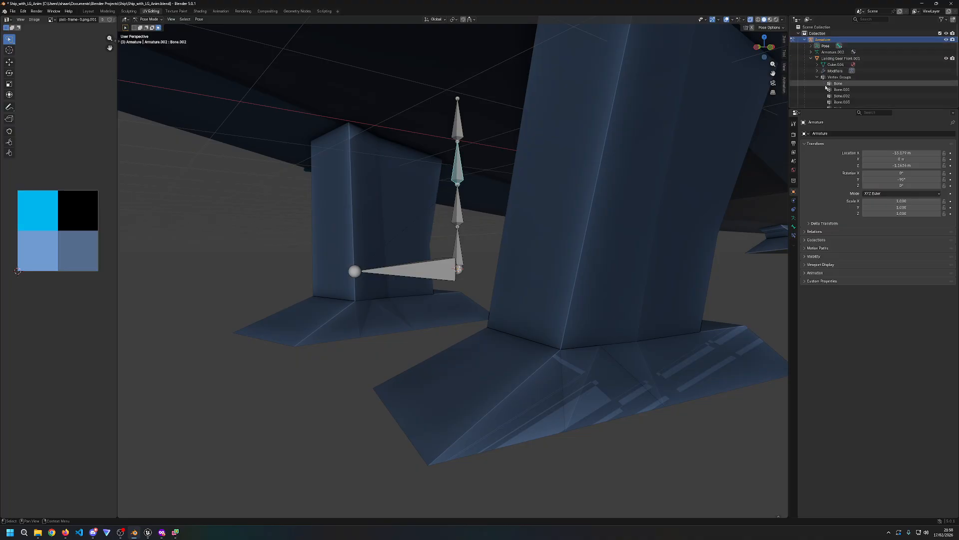
Step: Expand the pose bones again and select Bone.007 together with the two bones listed below it under Root
left_click(810, 46)
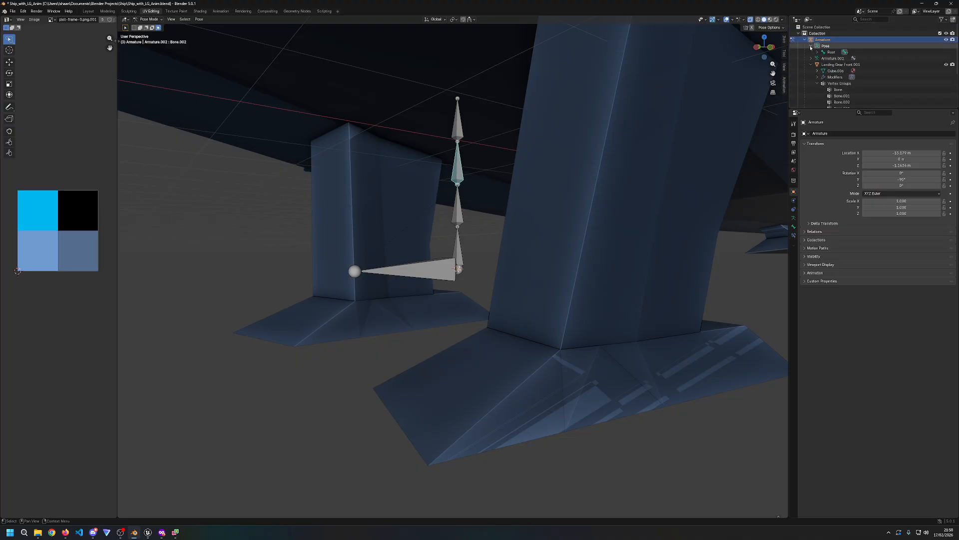
left_click(851, 83)
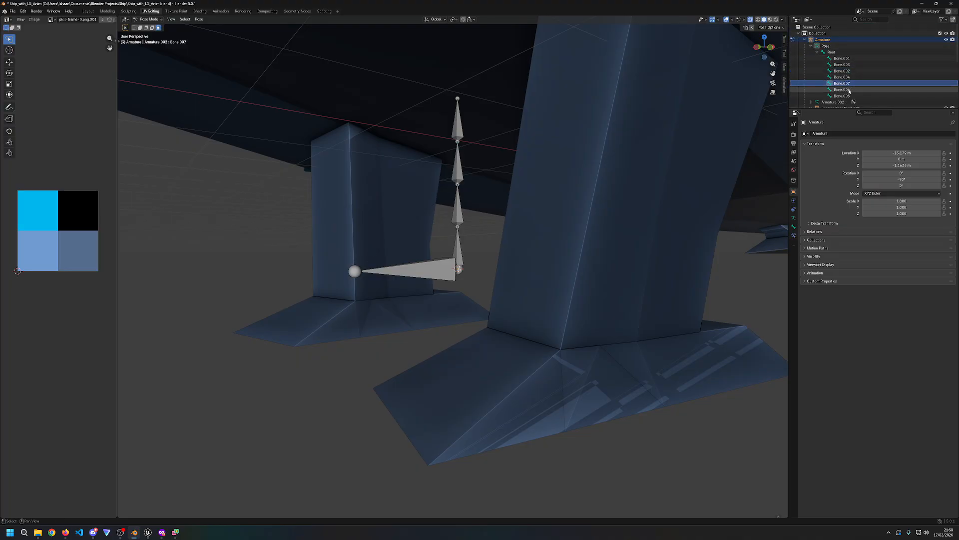
right_click(847, 95)
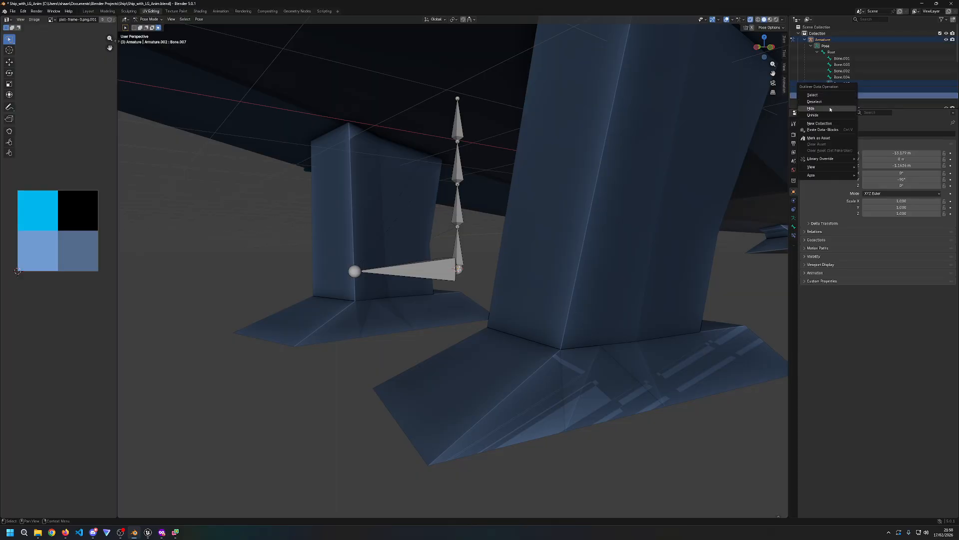
left_click(830, 109)
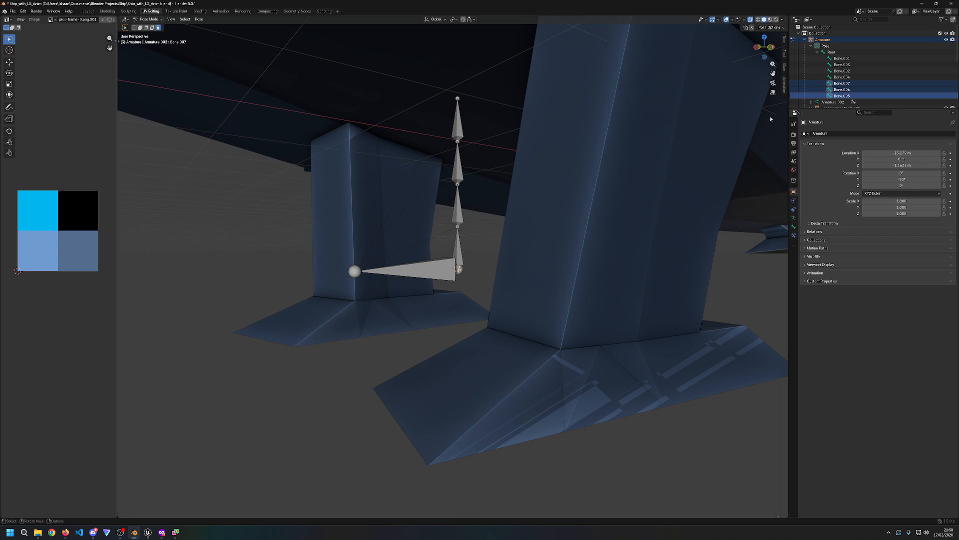
Step: Switch the armature to Edit Mode and delete Bone.007 and the two extra bones listed below it
mouse_move(544, 144)
middle_mouse_down()
mouse_move(540, 176)
mouse_move(538, 153)
middle_mouse_up()
key("Tab")
left_click(811, 52)
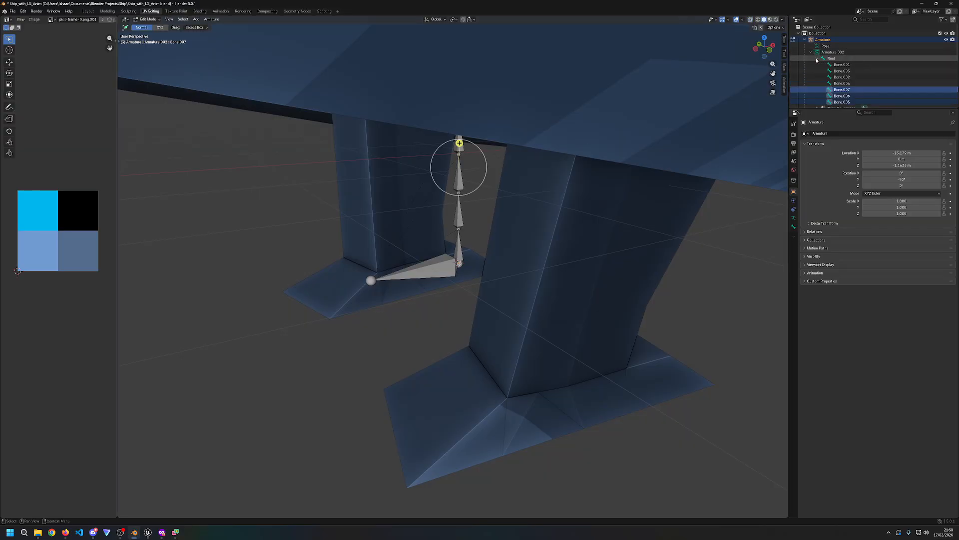
left_click(817, 59)
scroll(848, 83, "down", 1)
right_click(847, 79)
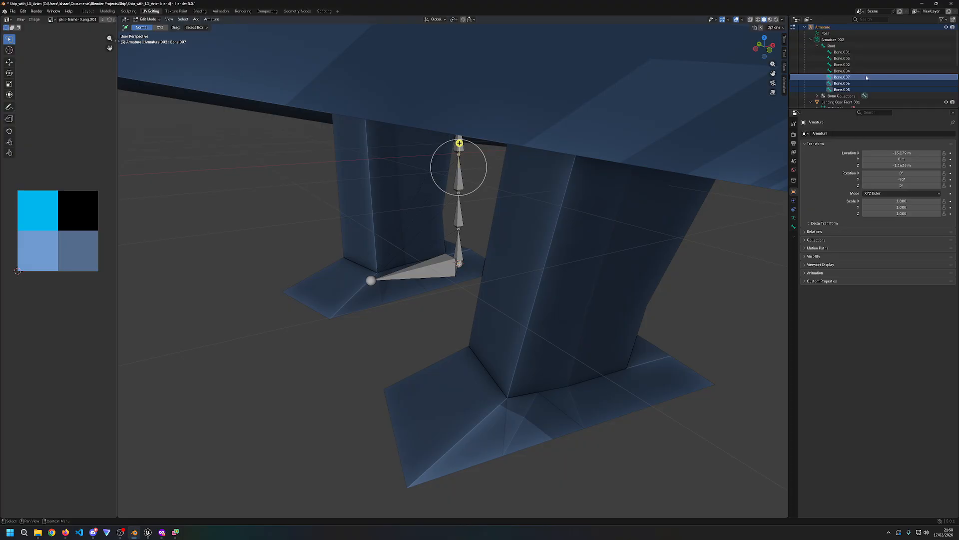
key("x")
key("ctrl+z")
middle_click_drag(569, 177, 570, 175)
key("x")
left_click(478, 193)
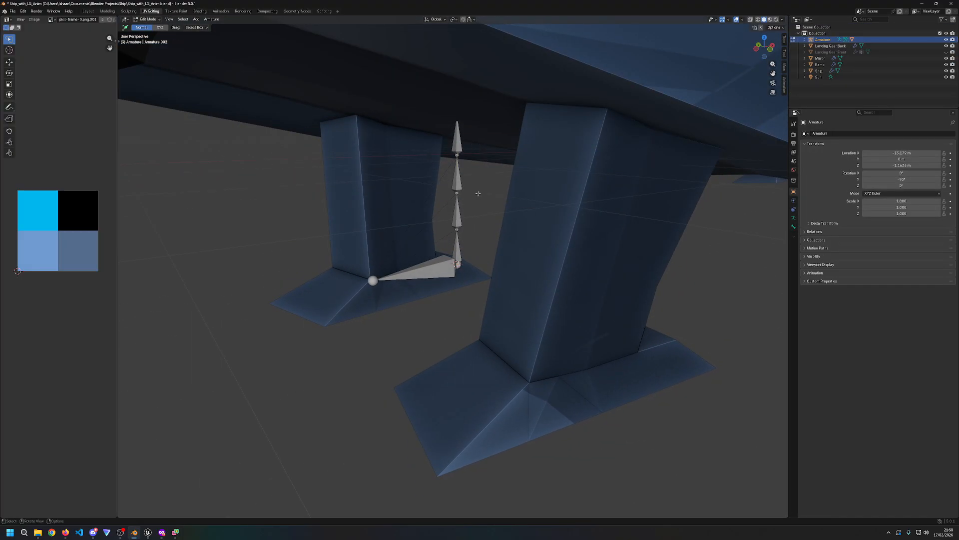
Step: Return the armature to Object Mode, check the Root's remaining child bones, and collapse the Armature in the hierarchy
left_click(805, 39)
key("Tab")
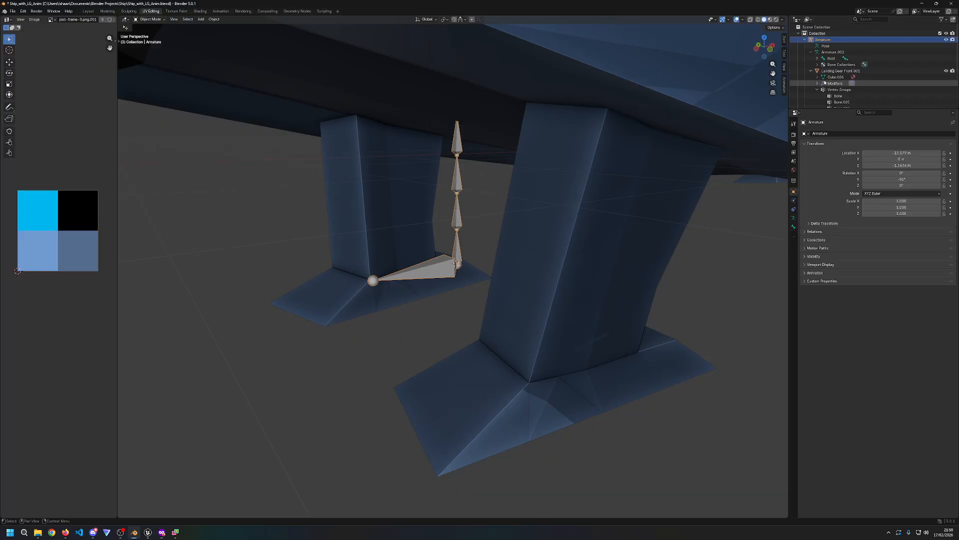
left_click(817, 58)
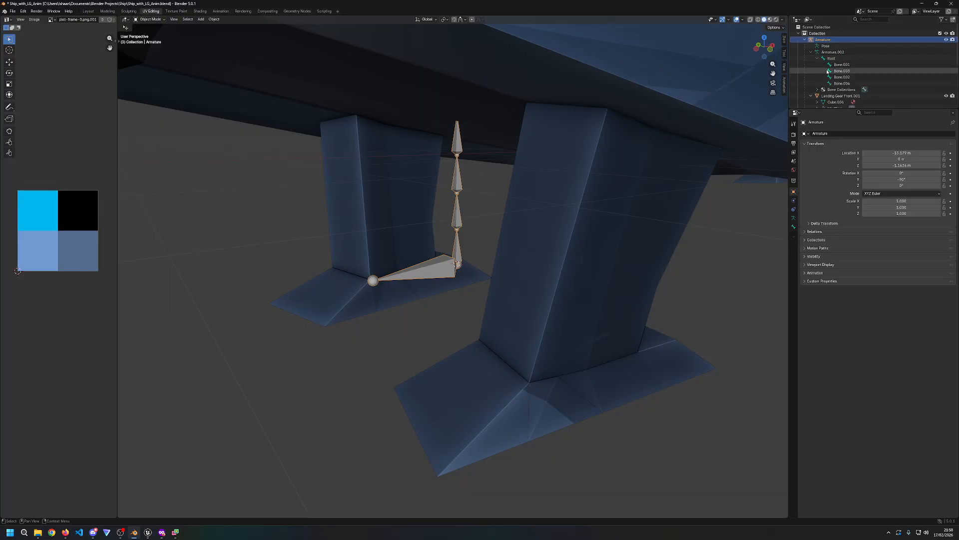
left_click(835, 83)
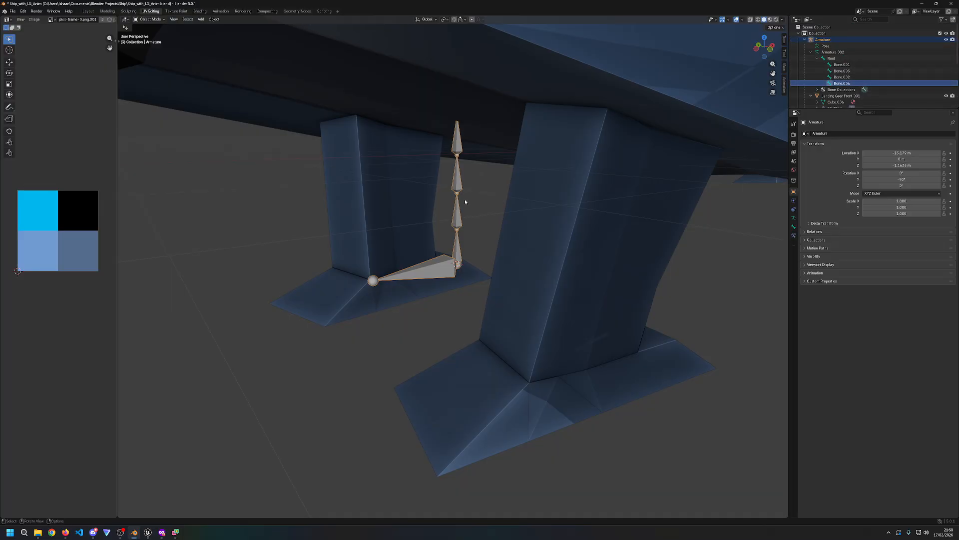
left_click(804, 40)
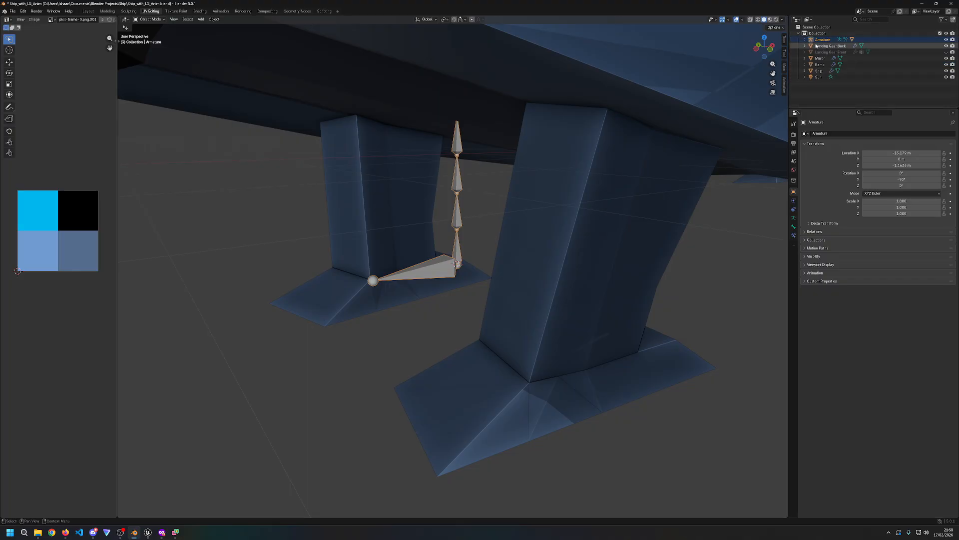
Step: Check the Root's child bones in the hierarchy, switch the armature to Pose Mode and select the top bone of the vertical chain
left_click(805, 40)
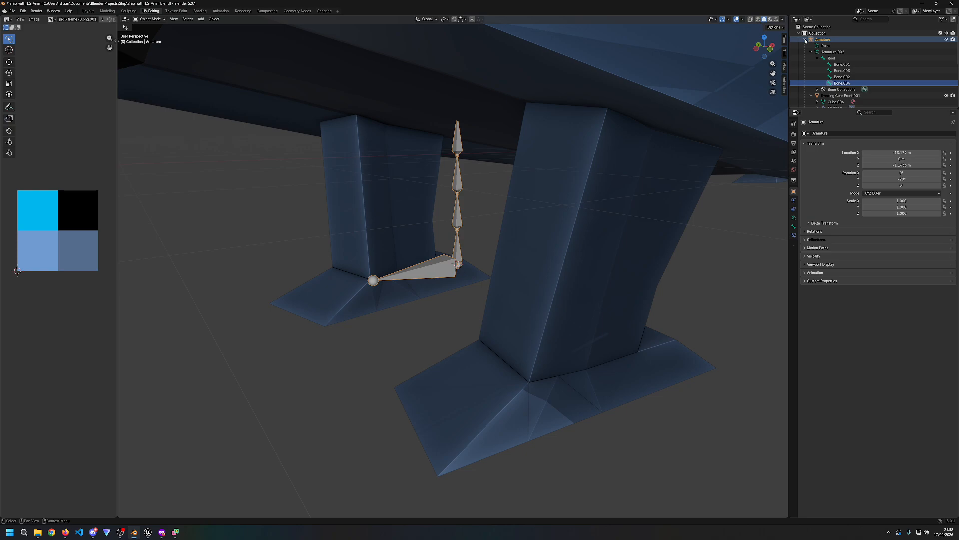
left_click(805, 40)
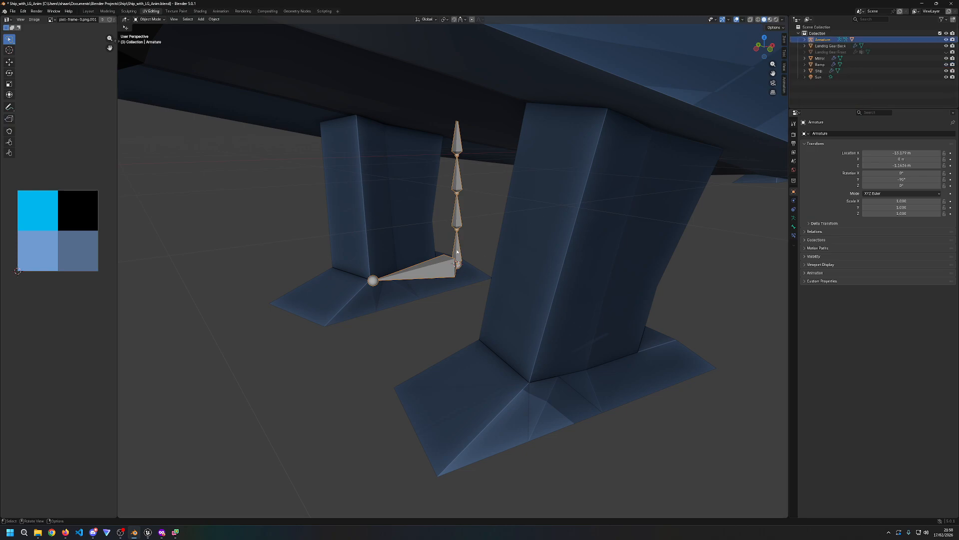
left_click(805, 40)
left_click(842, 70)
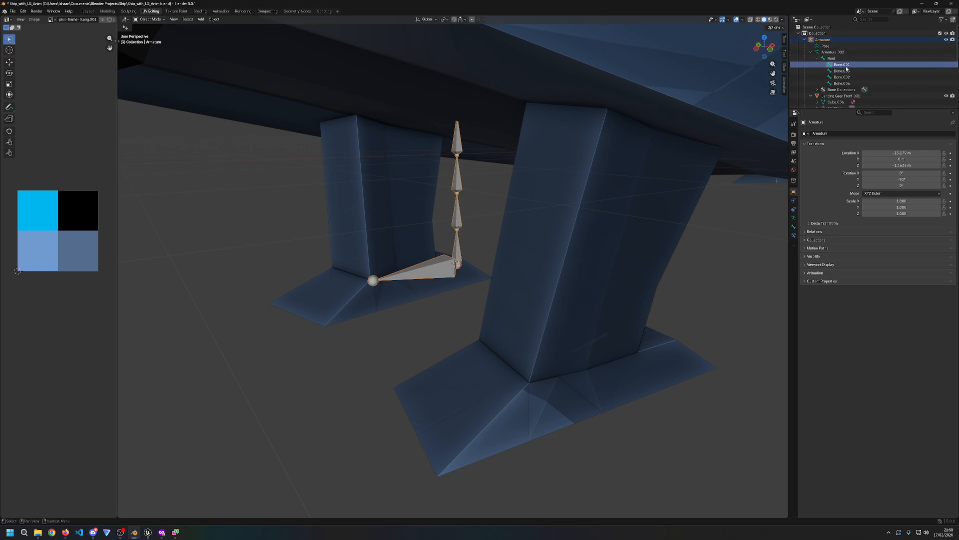
key("Tab")
left_click(150, 19)
left_click(154, 42)
left_click(453, 134)
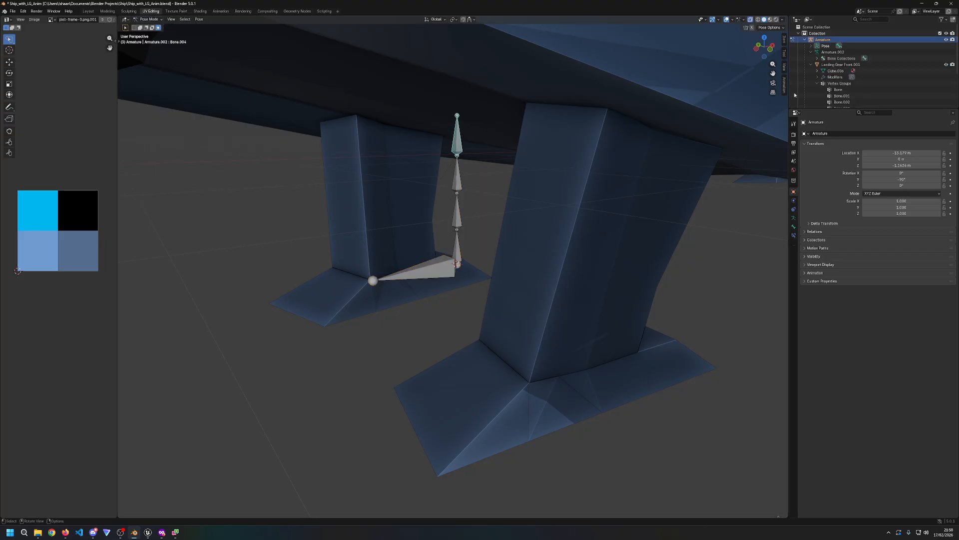
Step: Expand the pose bones under Root in the hierarchy and select Bone.001 to identify it in the chain
left_click(817, 60)
left_click(811, 52)
left_click(811, 47)
left_click(817, 52)
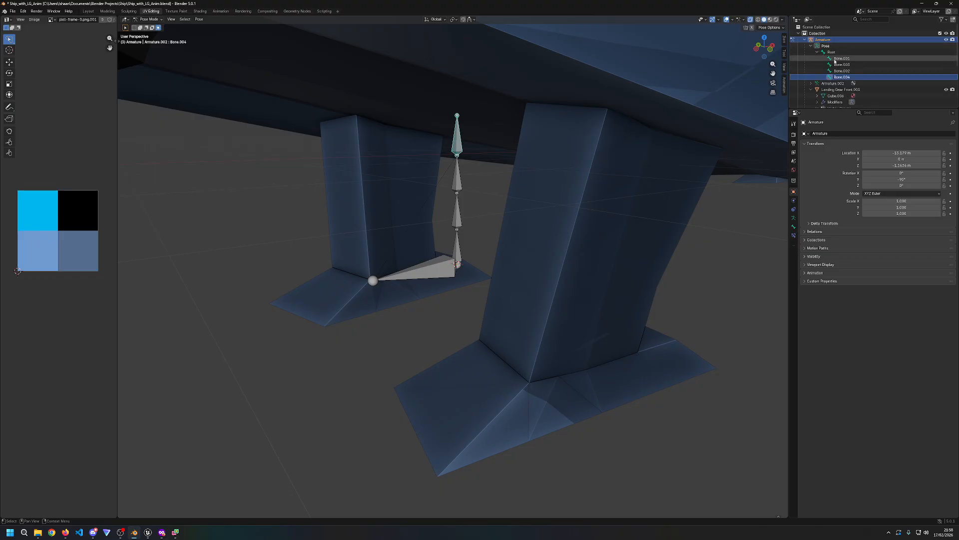
left_click(837, 64)
left_click(837, 59)
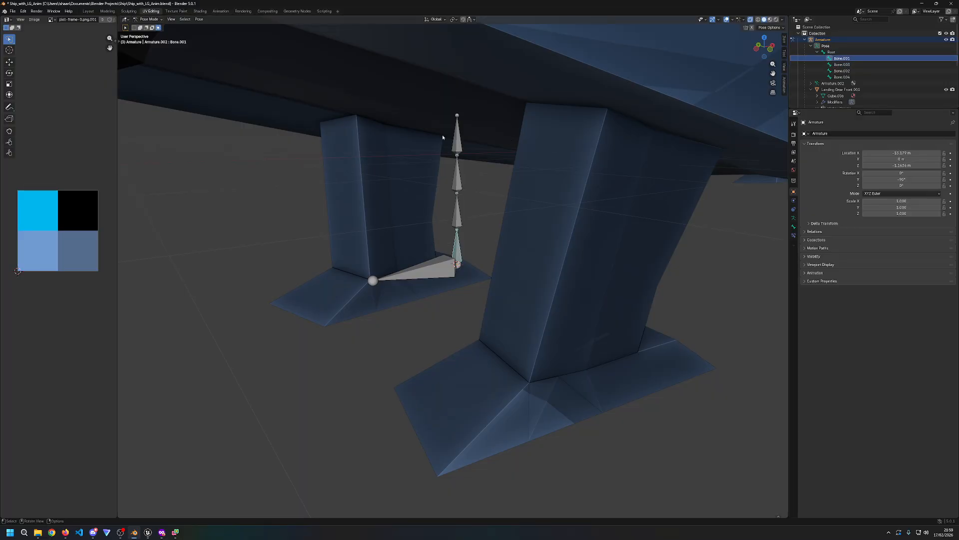
Step: Select the four vertical bones without the Root and try scaling them along the global Z axis
key("a")
left_click(445, 276, "shift")
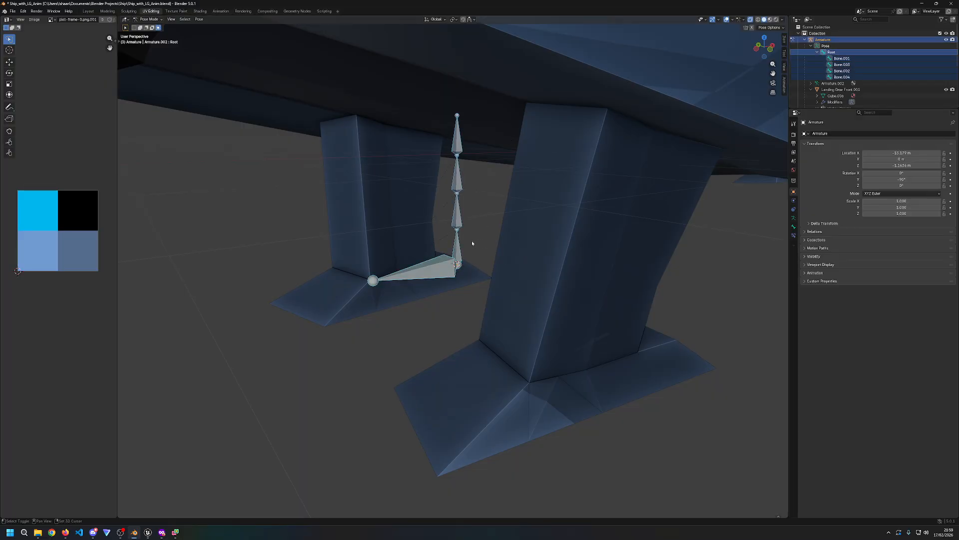
key("bracketright")
key("bracketright")
key("bracketright")
key("bracketright")
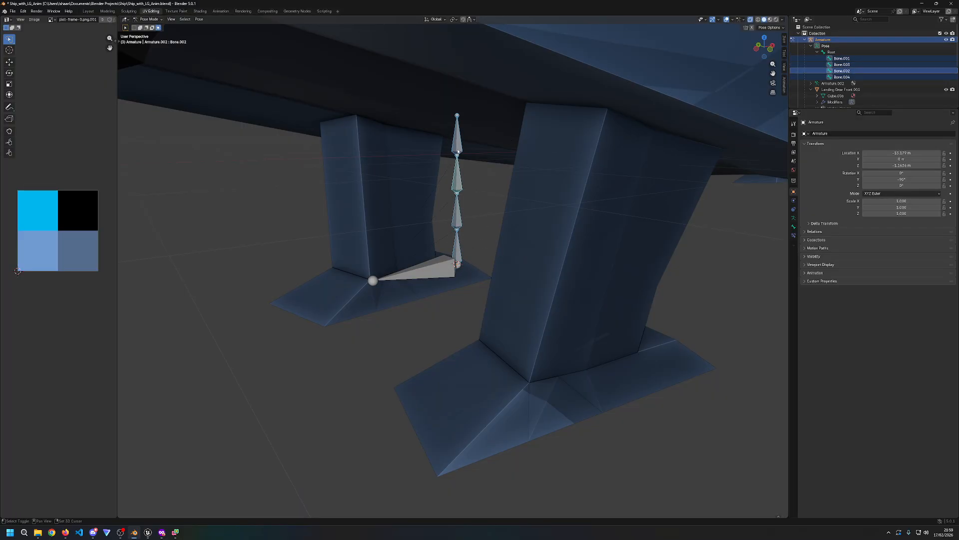
key("s")
key("z")
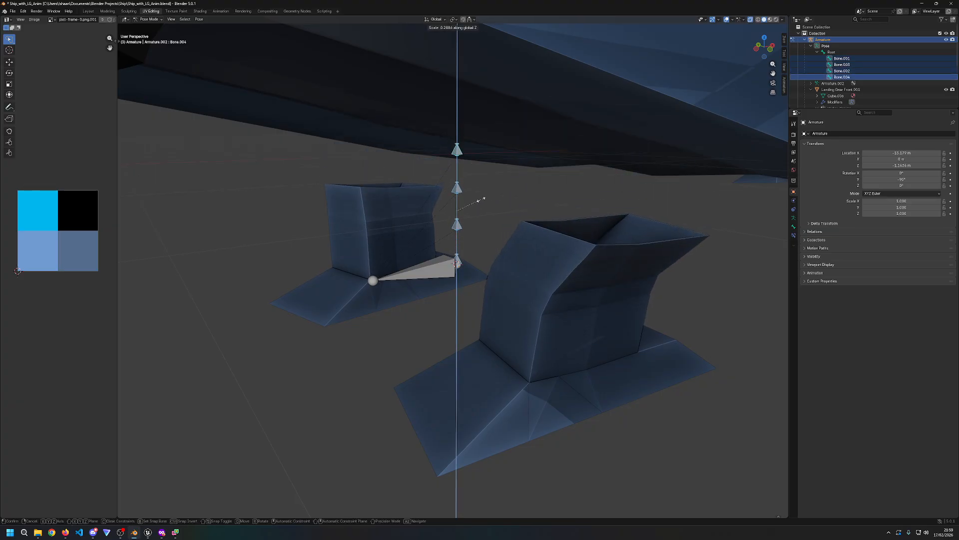
key("Escape")
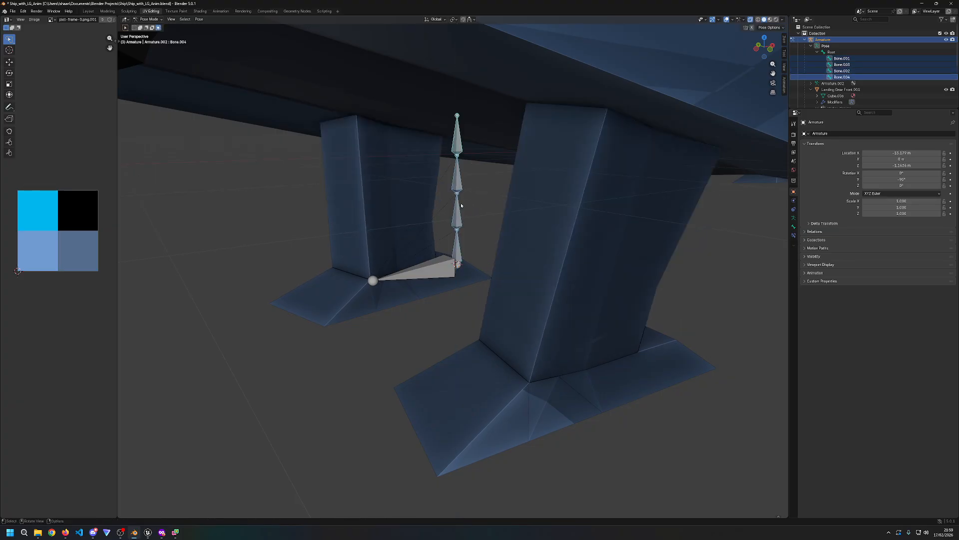
Step: Select only the Root bone and try scaling it along the Z axis
middle_click_drag(455, 239, 498, 257)
key("bracketleft")
middle_click_drag(498, 258, 494, 255)
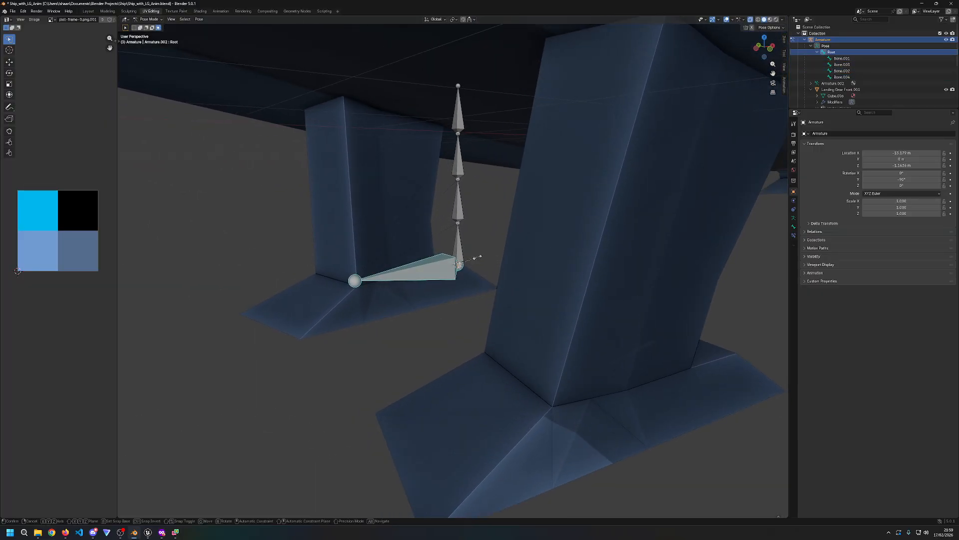
key("s")
key("z")
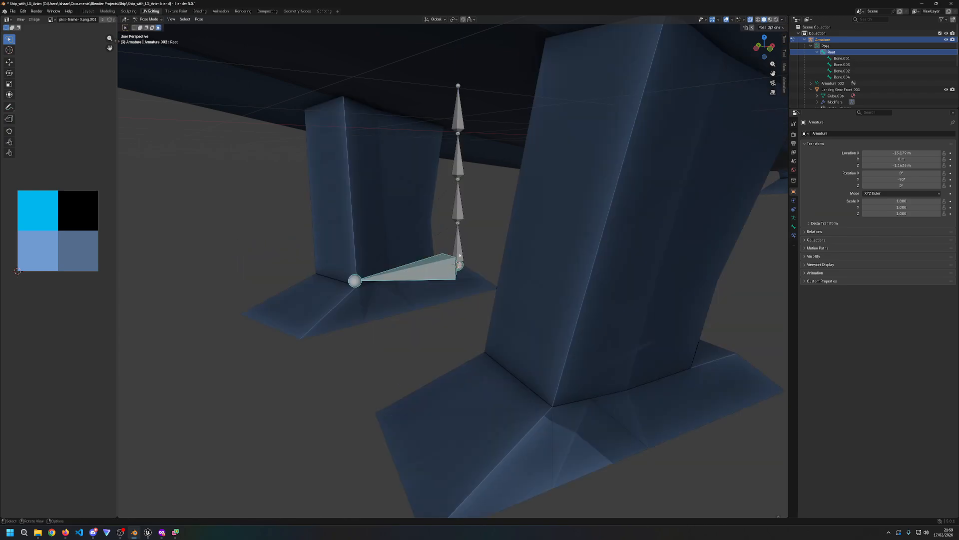
key("Escape")
Step: Walk the selection from the Root up to the top bone, and select all bones with the Root active
key("bracketright")
key("bracketright")
key("bracketright")
key("bracketright")
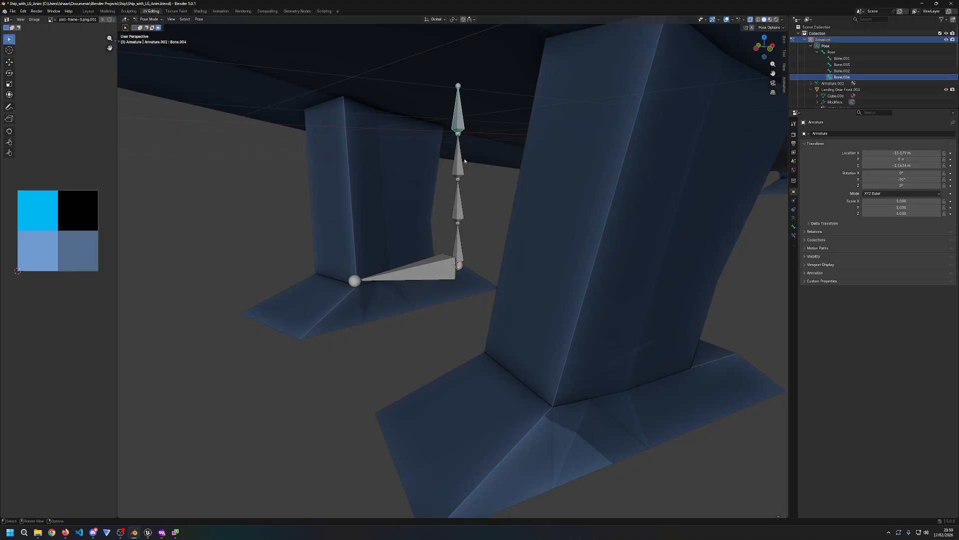
key("a")
left_click(428, 276, "shift")
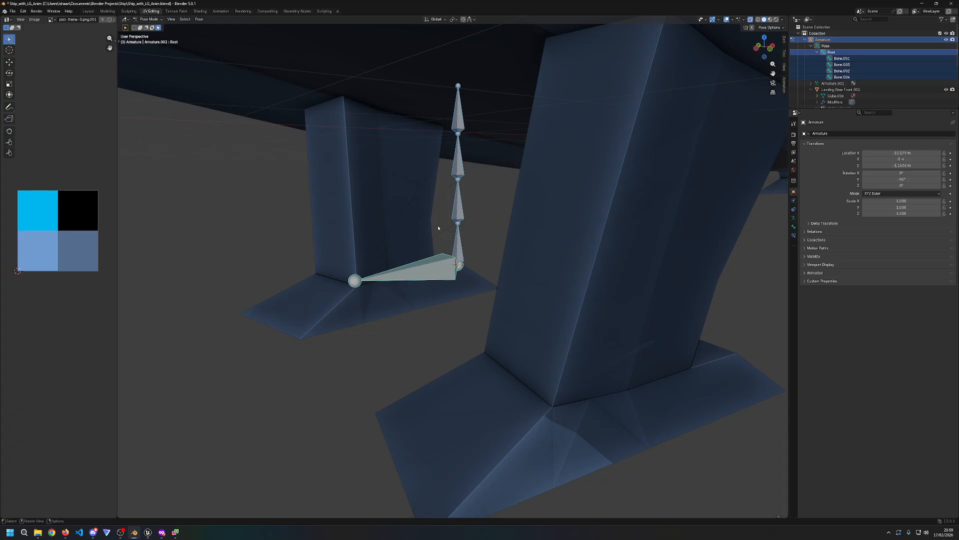
Step: Replace the selection with the four vertical bones, picked one by one from the top bone down to Bone.001
left_click(460, 266)
left_click(460, 267)
middle_click_drag(460, 267, 477, 271)
left_click(467, 259)
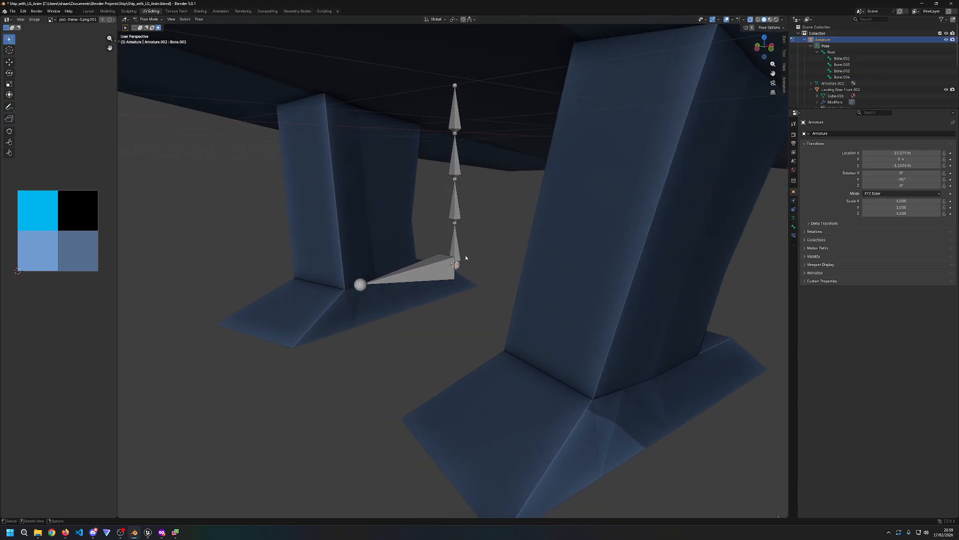
left_click(455, 116)
left_click(454, 159, "shift")
left_click(454, 203, "shift")
left_click(455, 244, "shift")
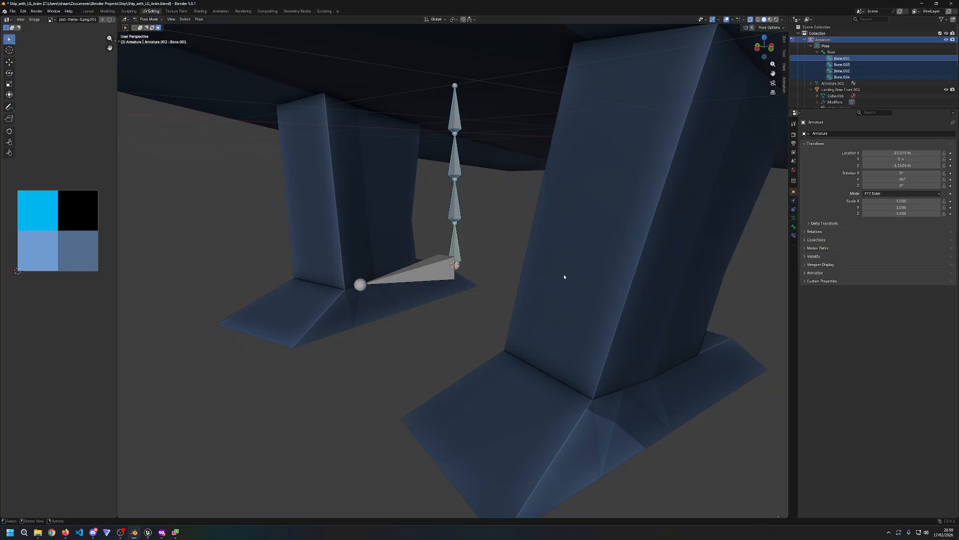
Step: Try scaling the four vertical bones both uniformly and along the global Z axis to compare how the legs deform
key("s")
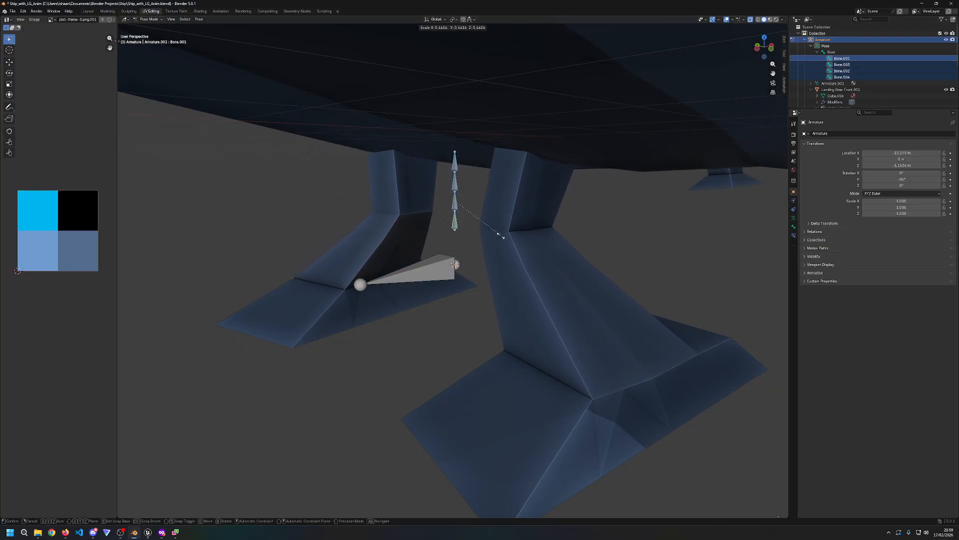
right_click(492, 229)
key("s")
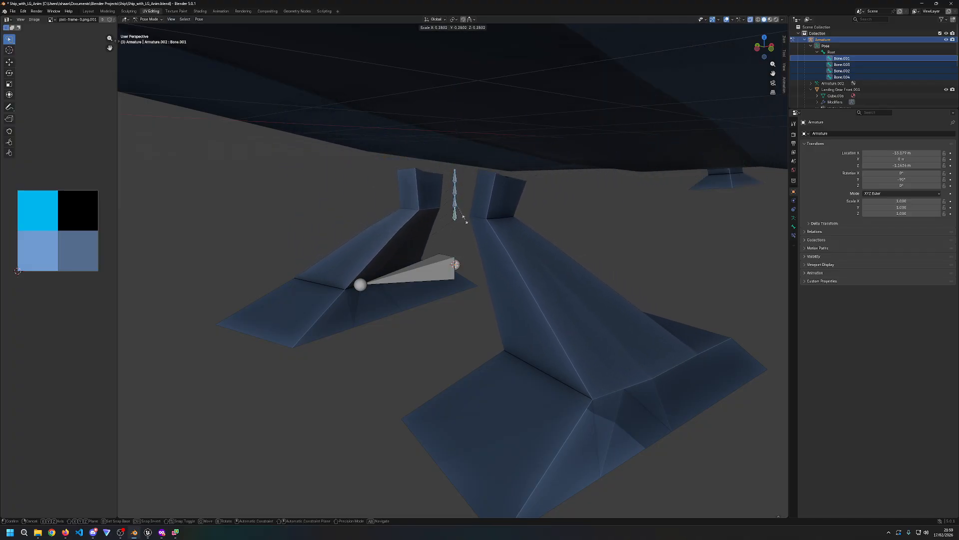
right_click(539, 243)
key("s")
key("z")
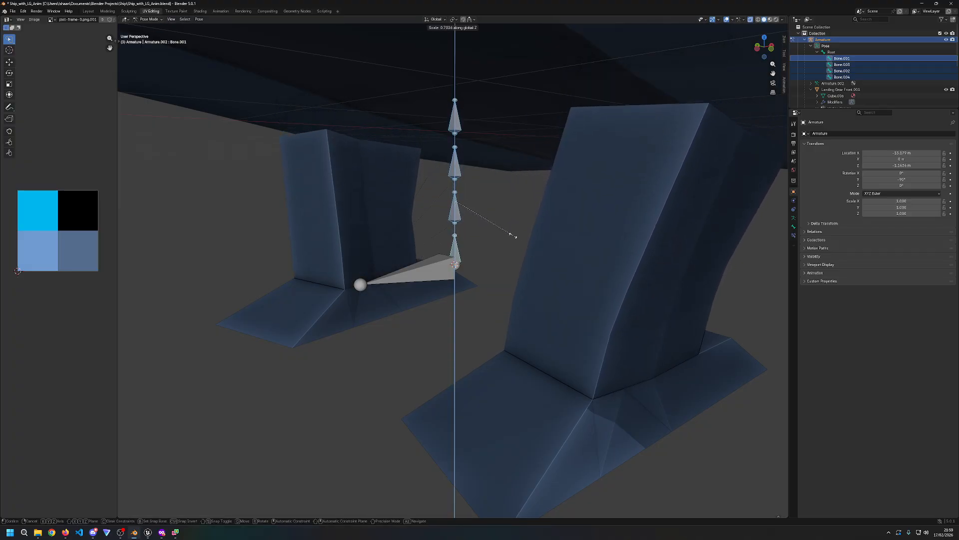
right_click(501, 233)
key("s")
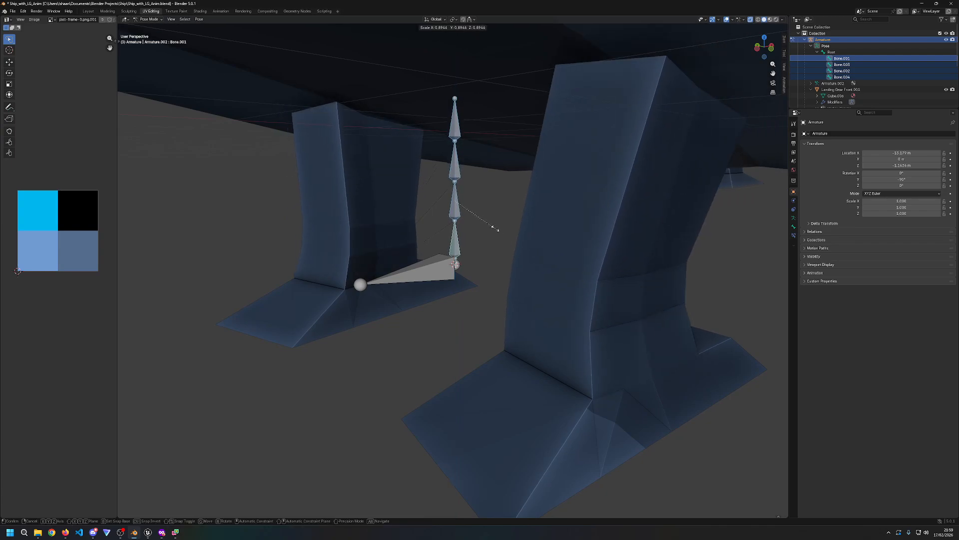
key("z")
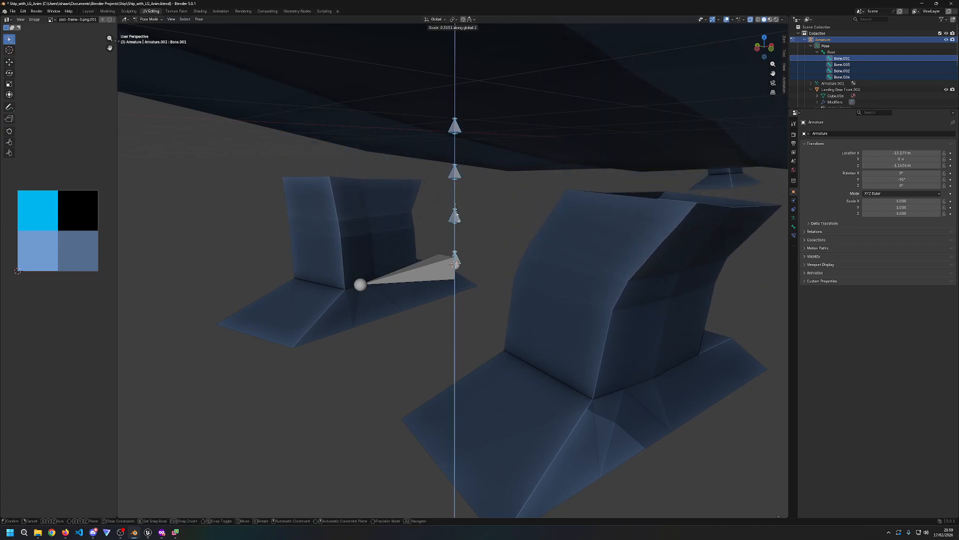
right_click(489, 227)
key("s")
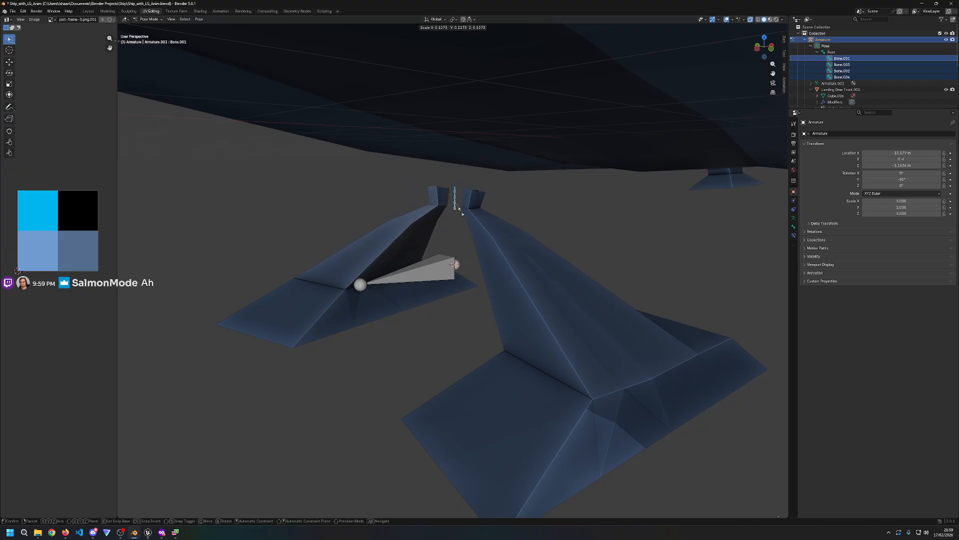
right_click(477, 219)
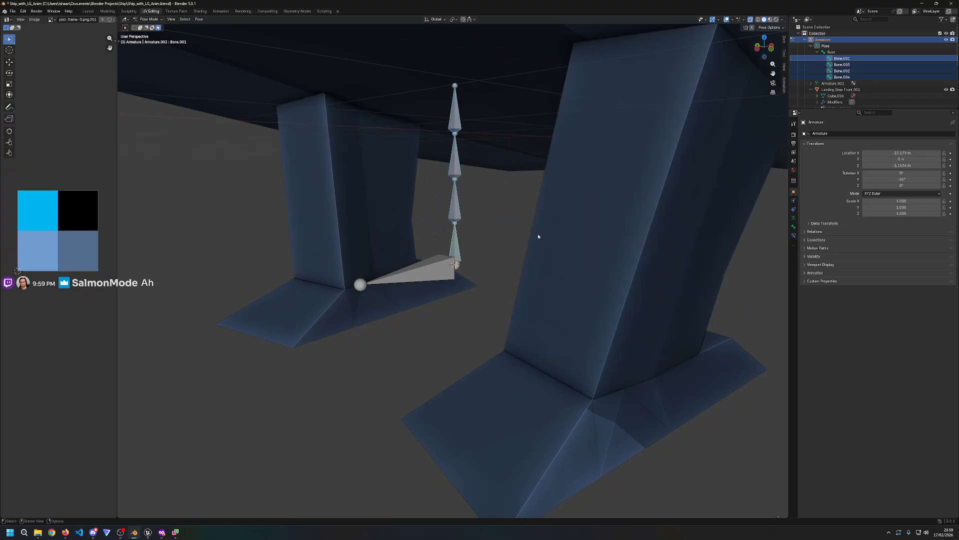
Step: Try compressing the four vertical bones along the global Z axis to about 0.3, examining the legs from different angles
key("s")
key("z")
left_click(507, 251)
middle_click_drag(507, 250, 629, 283)
key("z")
left_click(544, 280)
middle_click_drag(543, 281, 510, 297)
key("z")
left_click(574, 289)
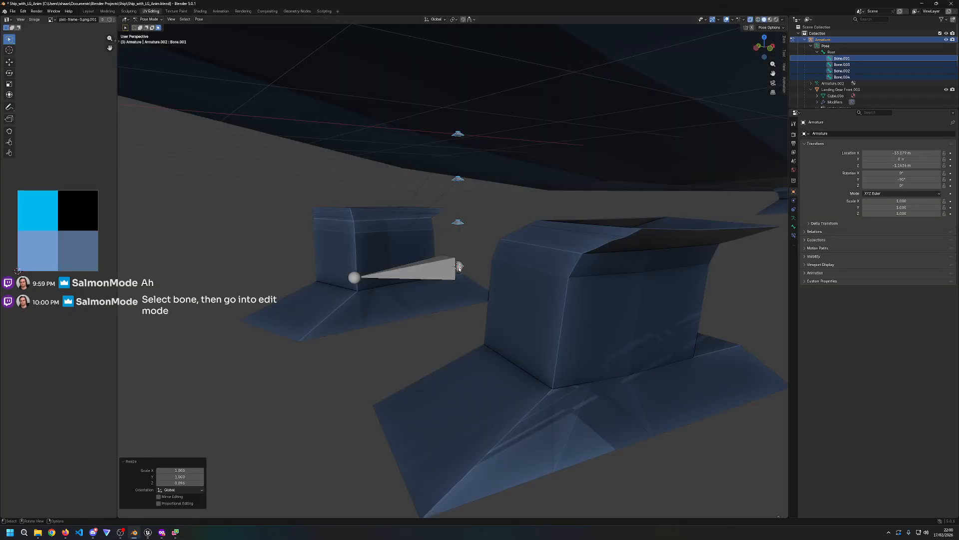
Step: Switch the armature to Edit Mode and select Bone.004 at the top of the chain
key("Tab")
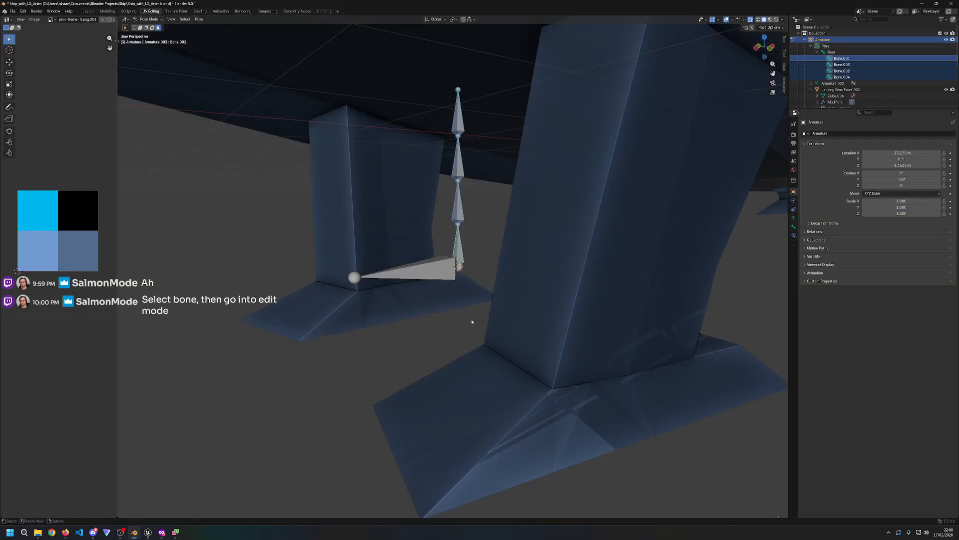
left_click(461, 111)
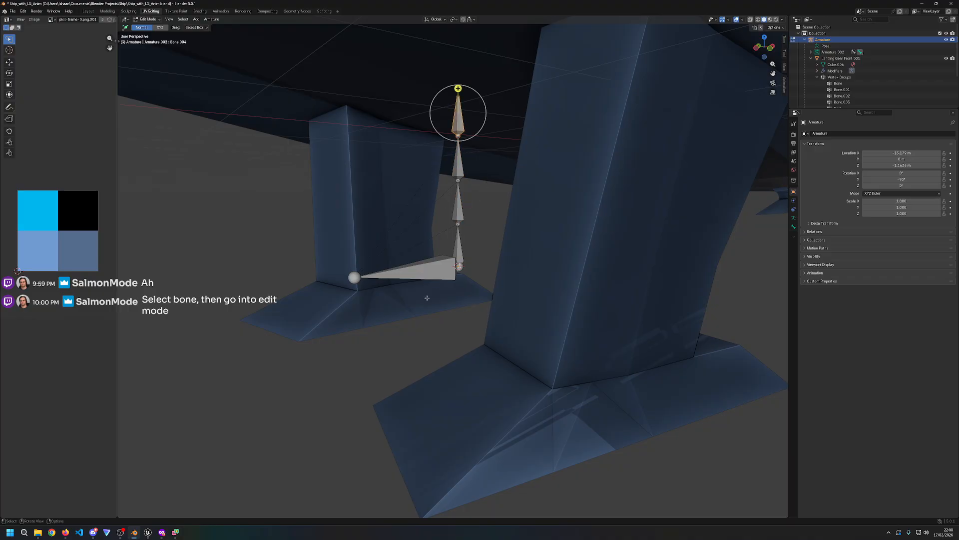
key("alt+a")
left_click(455, 117)
middle_click_drag(455, 117, 504, 300)
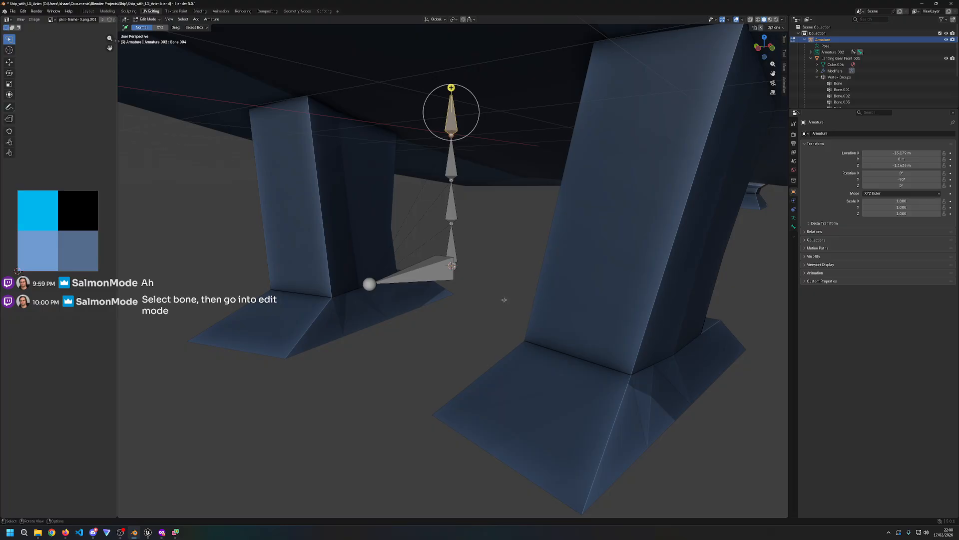
Step: Select all four vertical bones down to Bone.001 and clear their parent
scroll(470, 185, "up", 2)
left_click_drag(480, 257, 416, 61)
left_click(454, 100)
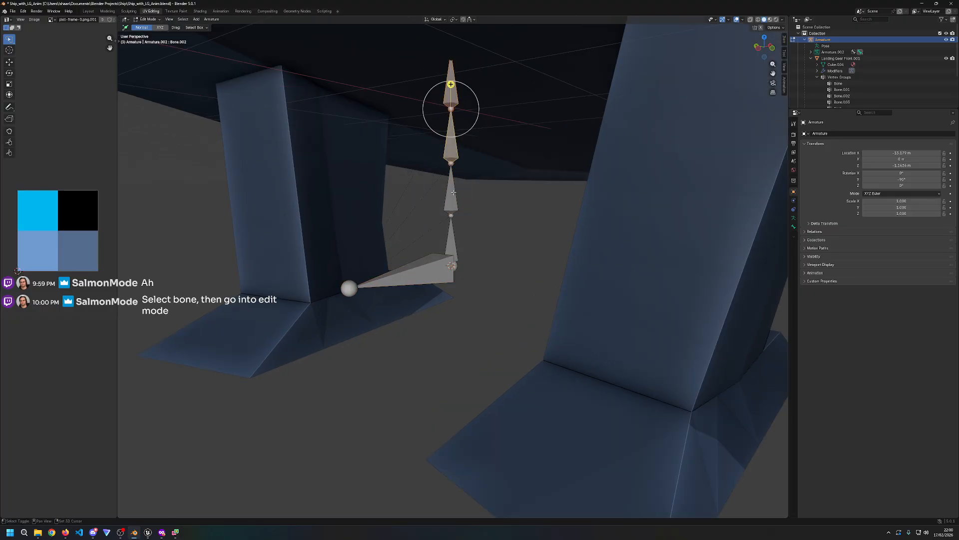
left_click(449, 240, "shift")
right_click(450, 240)
mouse_move(449, 239)
left_click(478, 245)
Step: Parent the three upper vertical bones to Bone.001 with Keep Offset
left_click(453, 242)
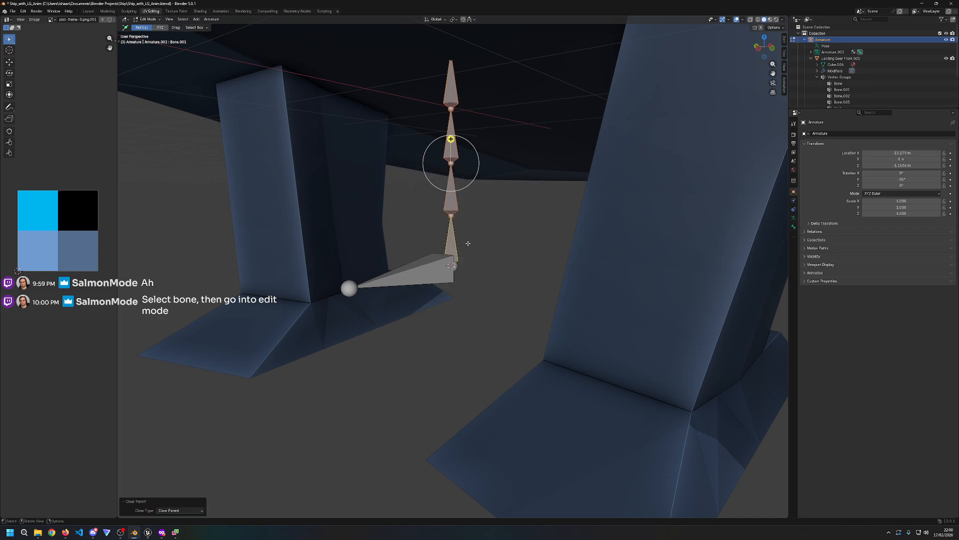
right_click(454, 239)
left_click(475, 239)
left_click(471, 238)
middle_click_drag(490, 259, 447, 263)
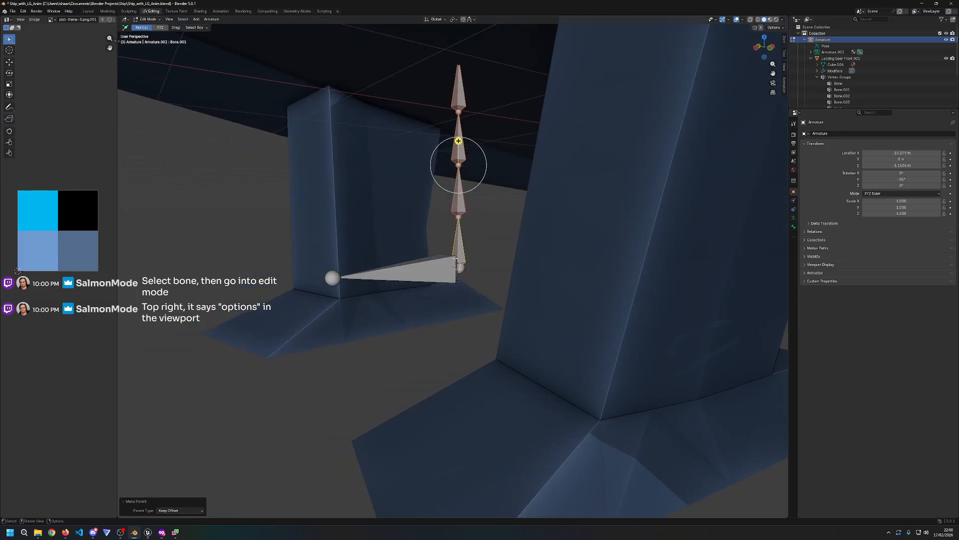
Step: Select the Root bone together with Bone.001 as the active bone and parent the Root to Bone.001
left_click(440, 265)
right_click(441, 264)
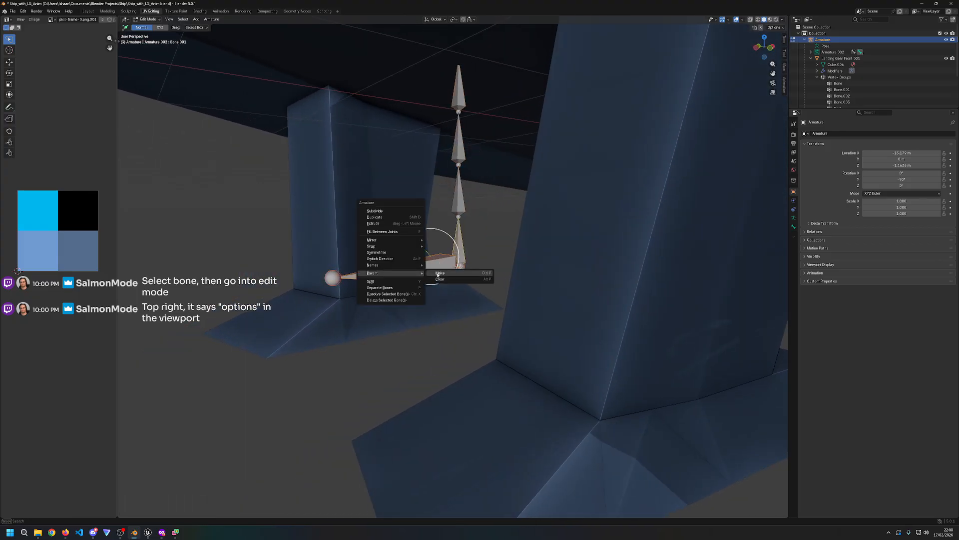
left_click(438, 282)
left_click(434, 281)
middle_click_drag(429, 310, 460, 334)
scroll(461, 334, "down", 5)
Step: Return to Pose Mode, select the four vertical bones and test scaling them along the global Z axis
key("ctrl+Tab")
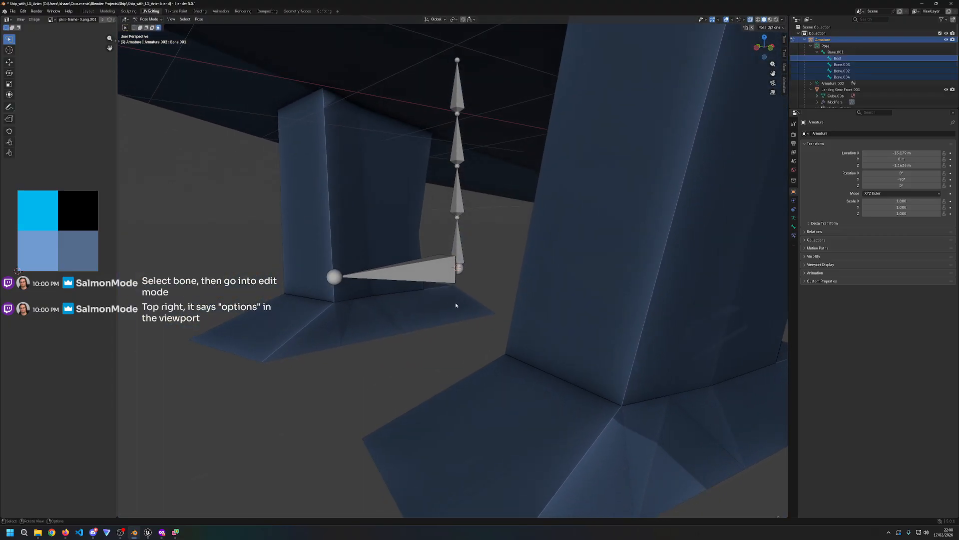
left_click(456, 194)
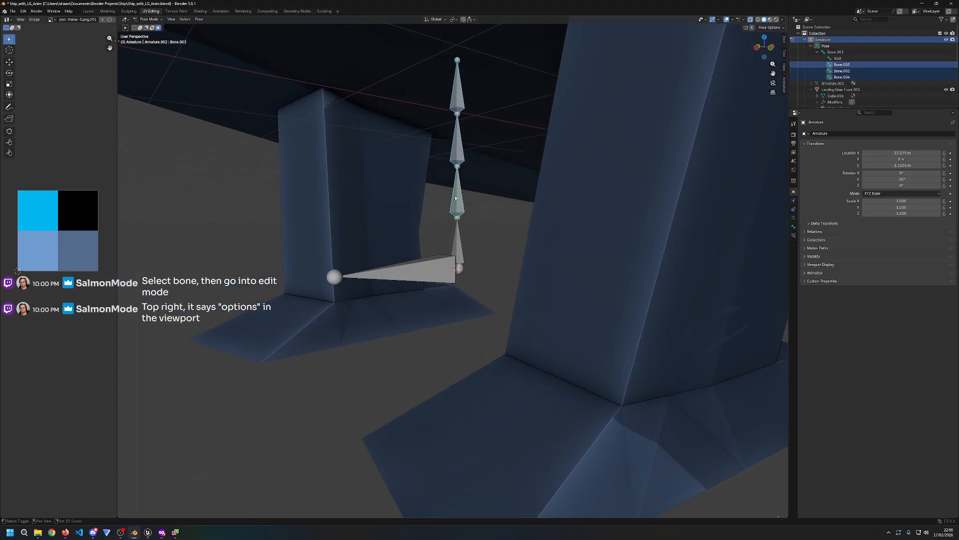
left_click(458, 225)
key("s")
key("z")
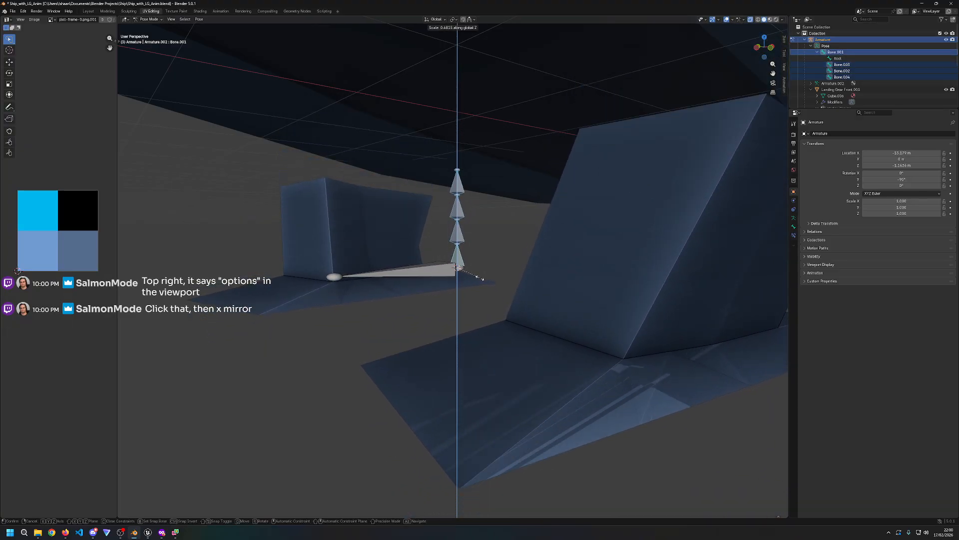
right_click(461, 271)
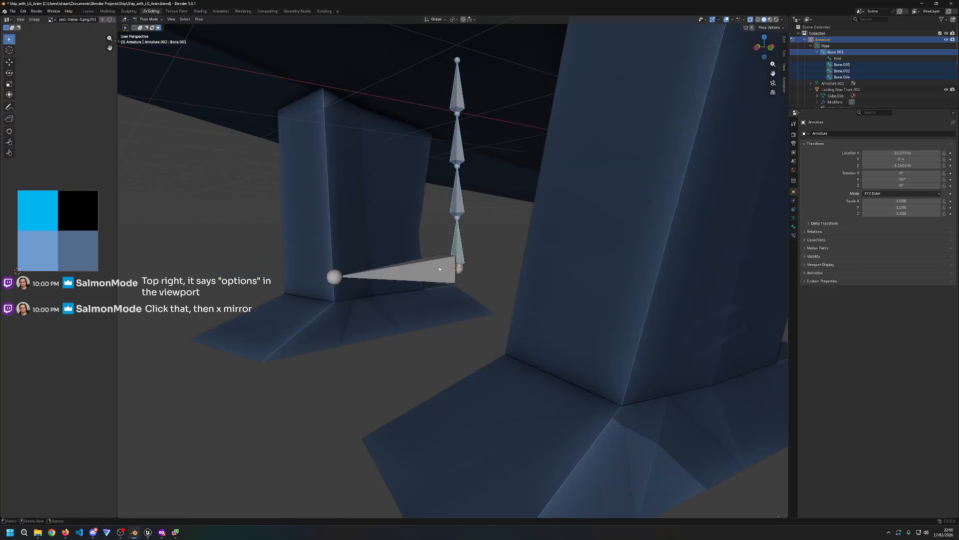
Step: Select the four vertical bones of the landing gear armature and enter Edit Mode
left_click(440, 268)
left_click(455, 107)
left_click(457, 143, "shift")
left_click(457, 192, "shift")
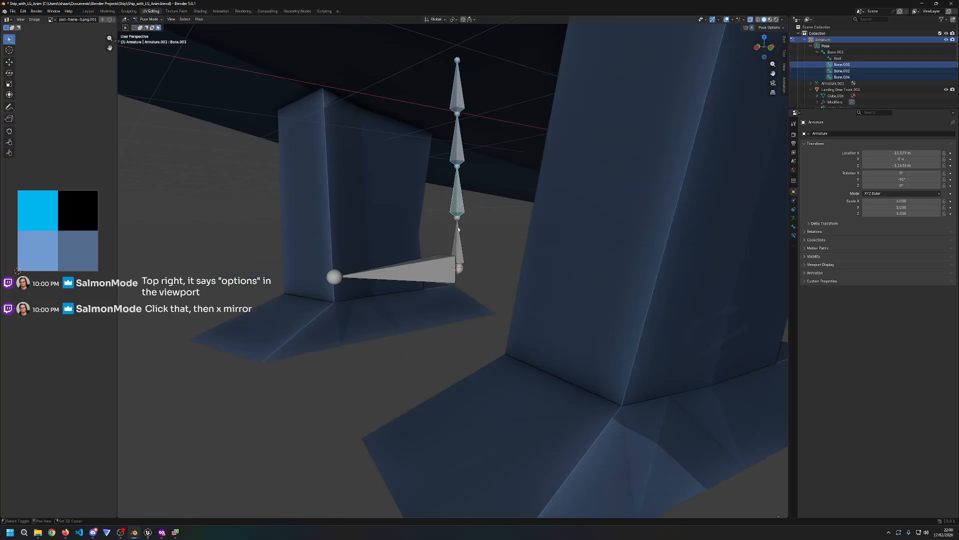
left_click(457, 247, "shift")
key("Tab")
Step: Try moving the four vertical bones along the global Y axis to check X-axis mirroring, and undo the move
left_click(774, 28)
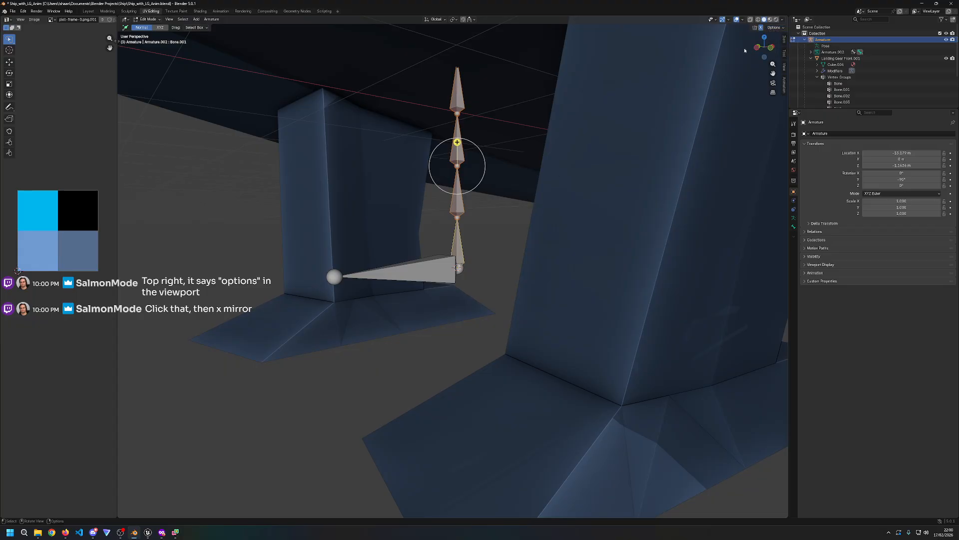
middle_click_drag(548, 150, 537, 198)
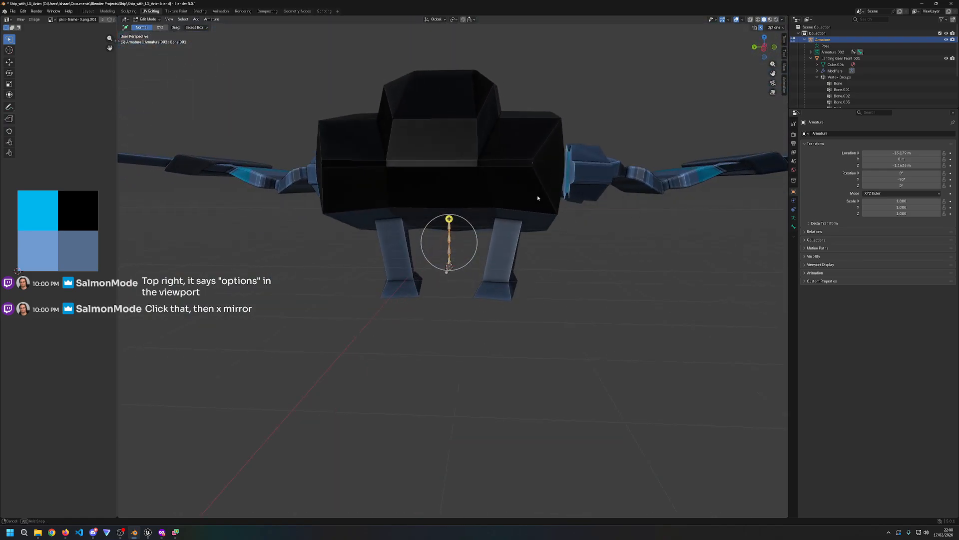
scroll(544, 192, "up", 6)
key("g")
key("z")
key("x")
right_click(531, 231)
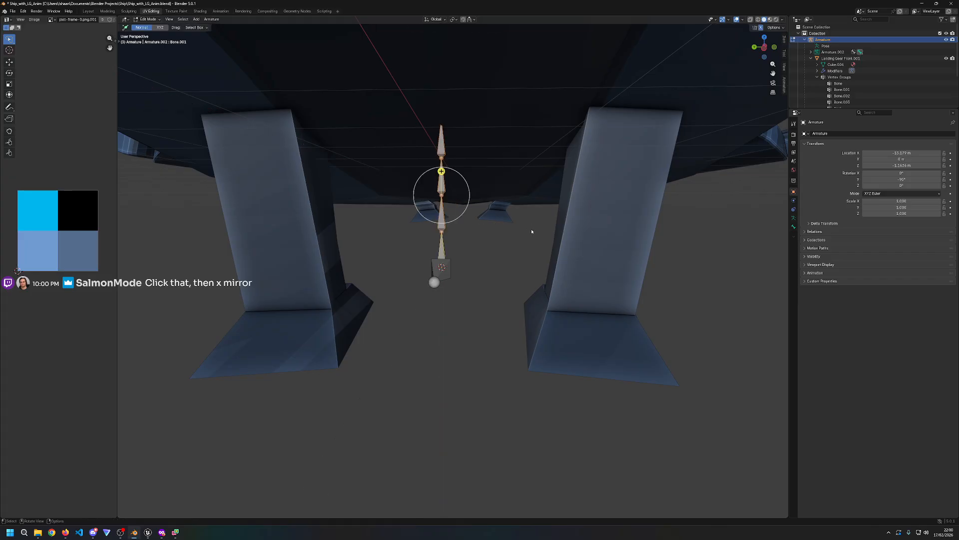
key("g")
key("y")
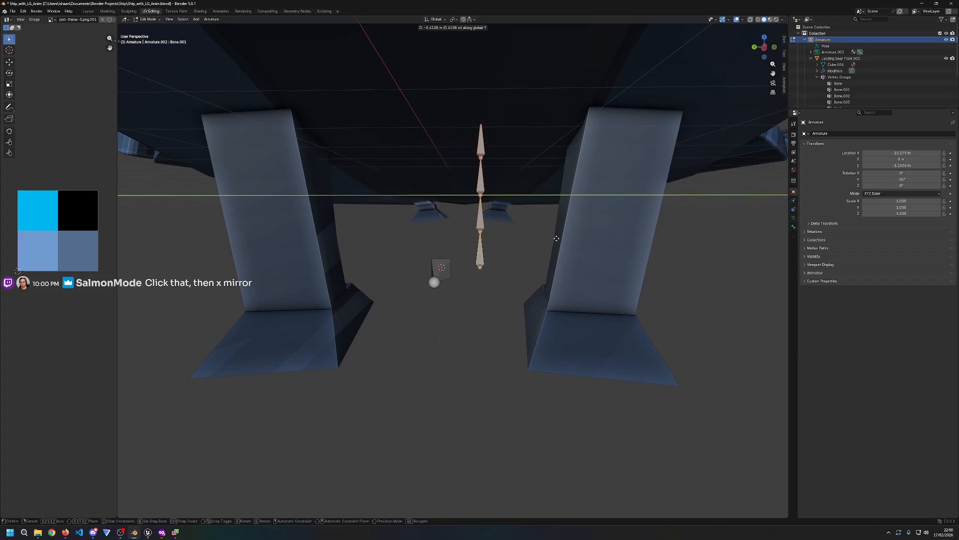
left_click(576, 242)
key("ctrl+z")
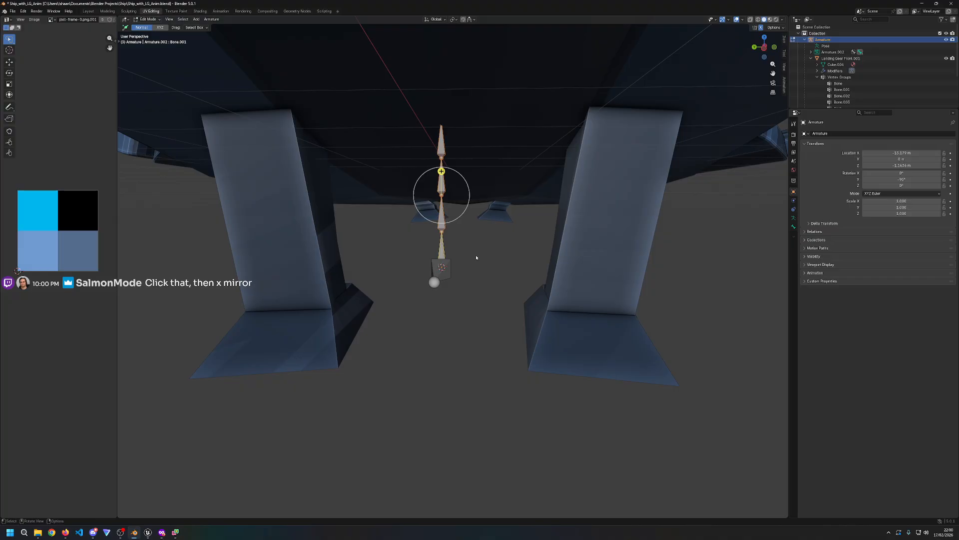
Step: Toggle the armature's X-Axis Mirror option and select the topmost vertical bone
middle_click_drag(763, 95, 544, 199)
scroll(544, 199, "up", 9)
mouse_move(477, 190)
middle_mouse_down()
mouse_move(487, 191)
mouse_move(477, 193)
middle_mouse_up()
scroll(475, 193, "up", 3)
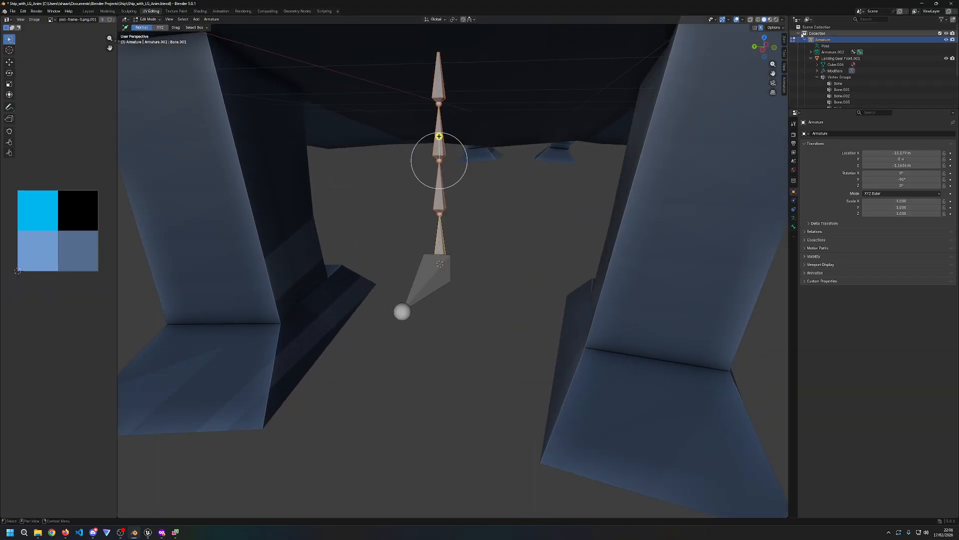
left_click(767, 29)
left_click(763, 39)
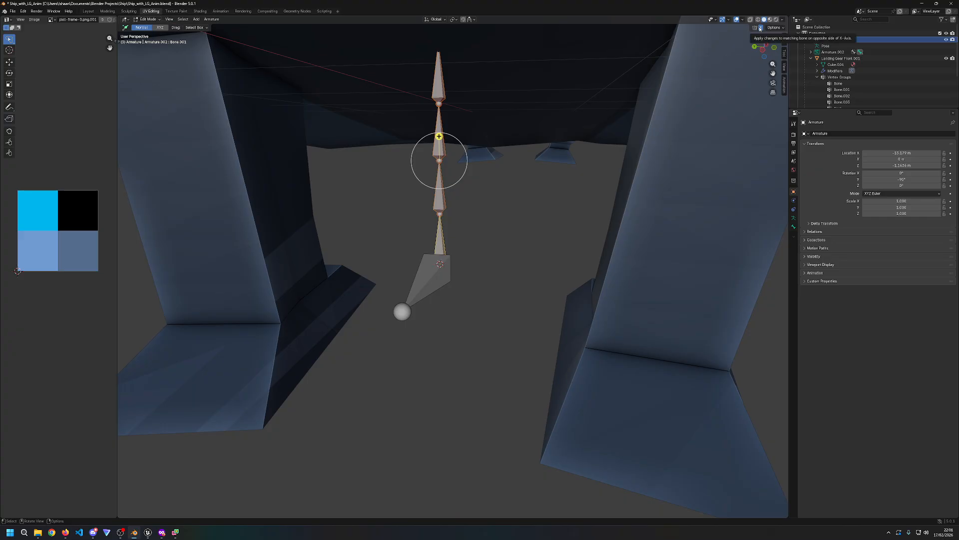
left_click(760, 28)
left_click(422, 81)
left_click(437, 80)
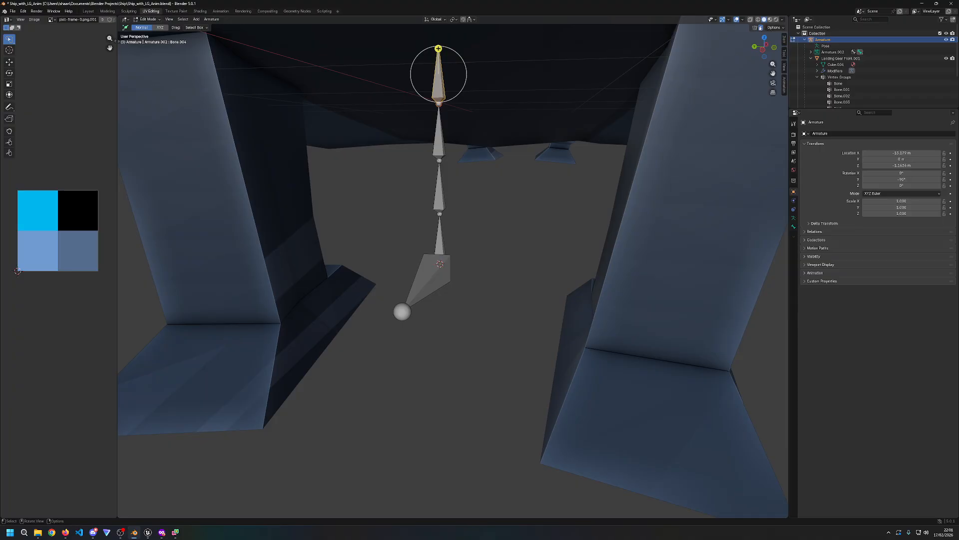
left_click(769, 28)
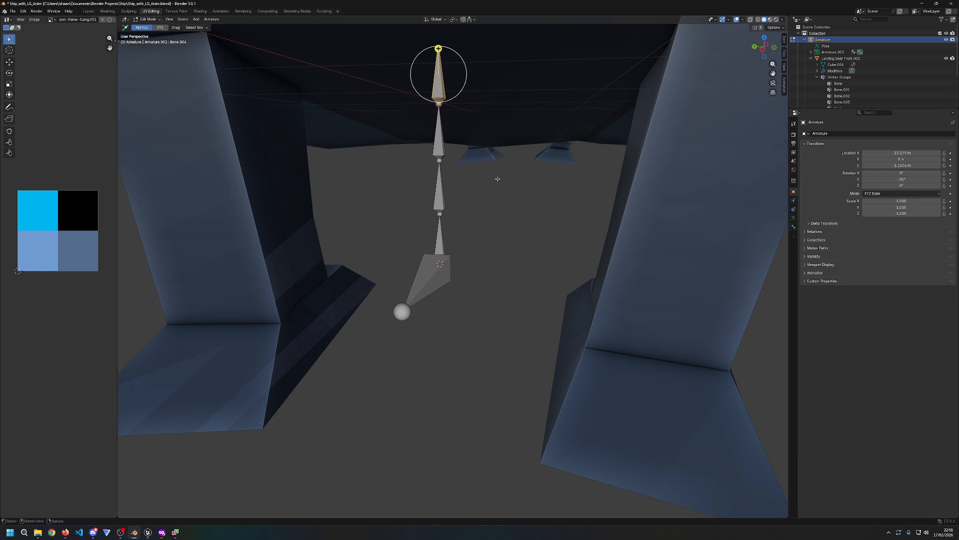
Step: Select every bone in the armature and clear their parents
middle_click_drag(486, 172, 471, 152)
left_click(471, 152)
key("a")
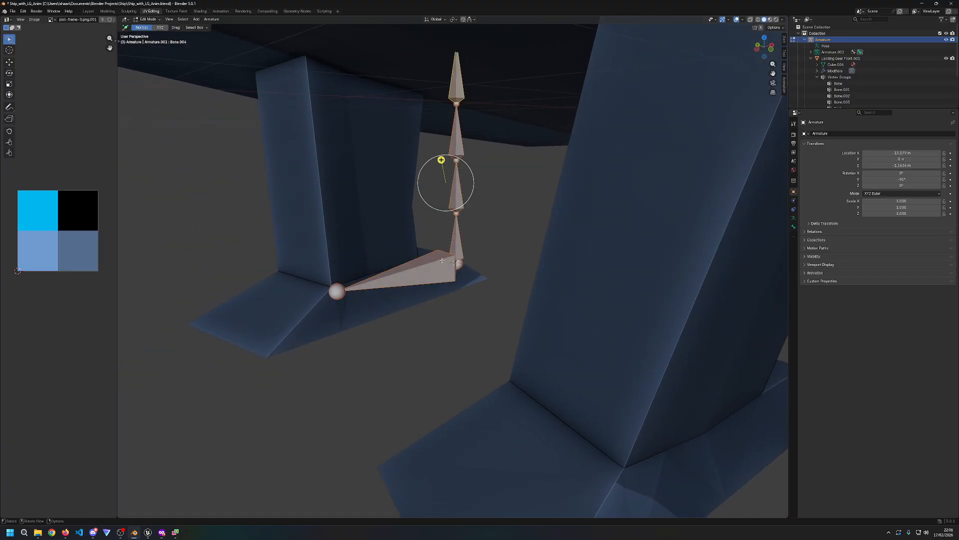
right_click(443, 262)
mouse_move(443, 261)
left_click(475, 267)
left_click(475, 267)
Step: Parent the three upper vertical bones to Bone.001, the lowest vertical bone, with Keep Offset
left_click(457, 84)
left_click(456, 140, "shift")
left_click(456, 194, "shift")
left_click(456, 247, "shift")
right_click(456, 248)
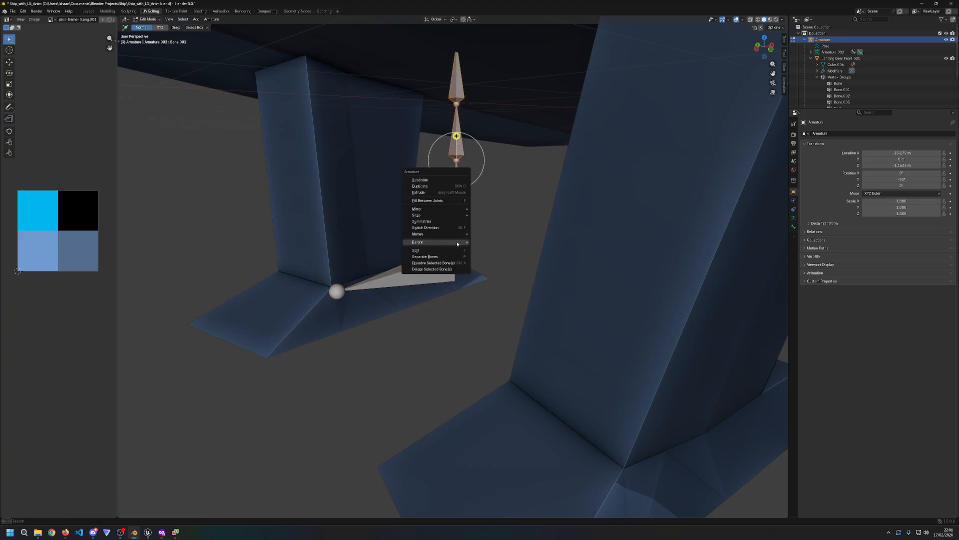
left_click(477, 241)
left_click(464, 240)
Step: Select Bone.001 with the Root bone as the active bone and parent it to the Root with Keep Offset
left_click(457, 225)
left_click(423, 265, "shift")
right_click(428, 268)
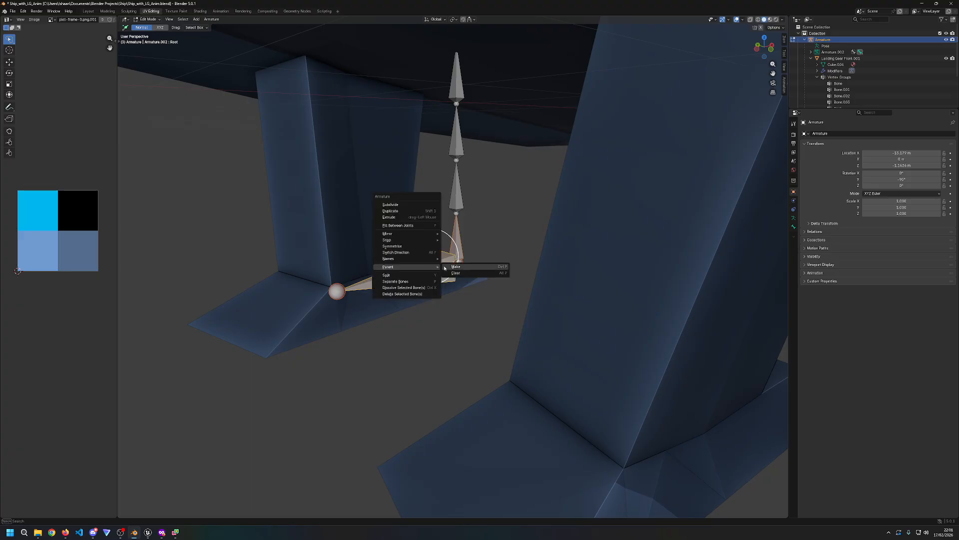
left_click(453, 267)
left_click(431, 256)
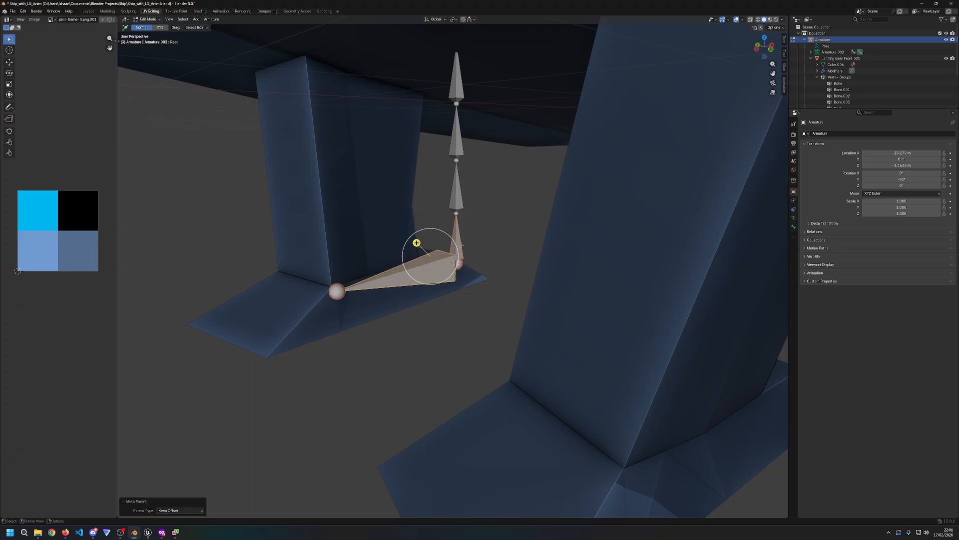
Step: Select the four vertical bones, switch to Pose Mode and test scaling them along the global Z axis
left_click(456, 187)
left_click(455, 69)
left_click(456, 131, "shift")
left_click(457, 187, "shift")
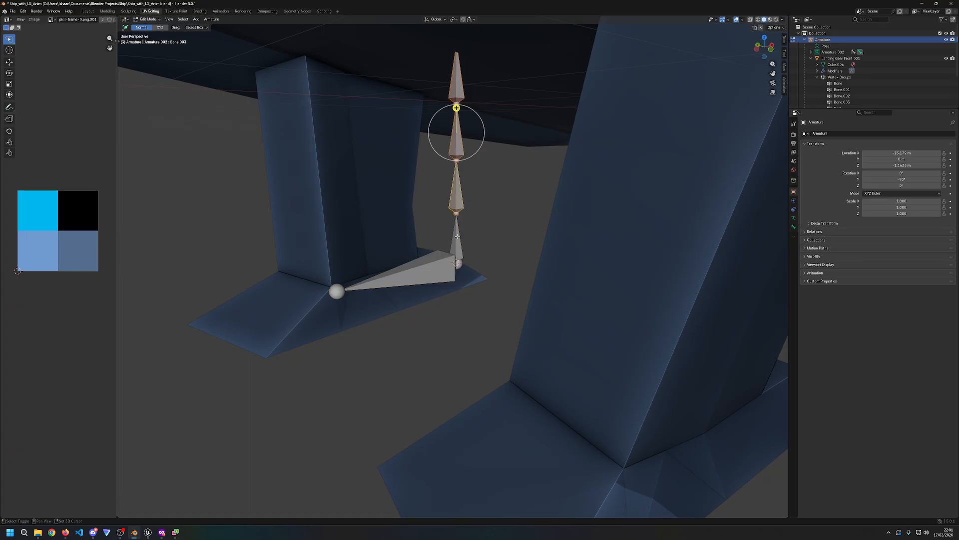
left_click(459, 232, "shift")
key("ctrl+Tab")
key("s")
key("z")
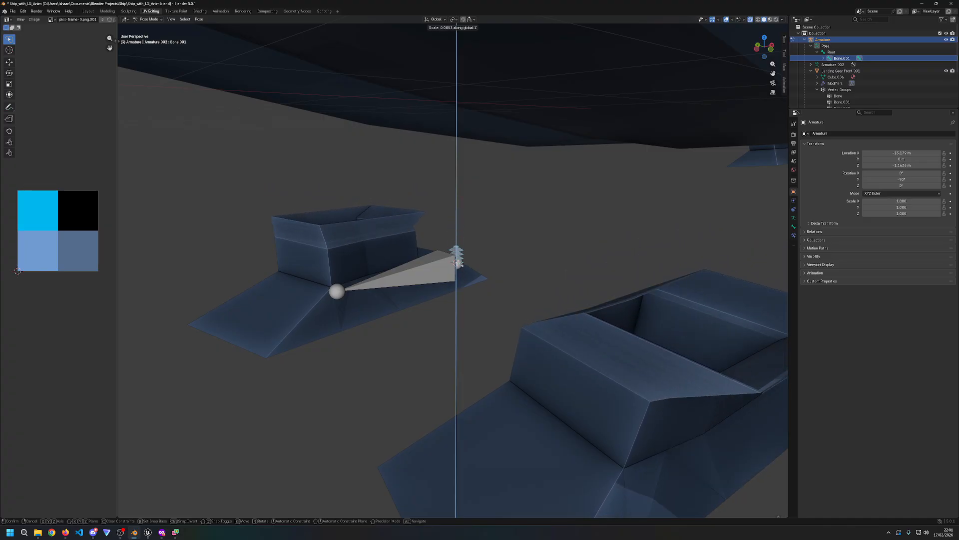
left_click(459, 265)
Step: Test the legs' compression again by scaling the vertical bones along global Z, checking the deformation from other angles
mouse_move(459, 265)
middle_mouse_down()
mouse_move(508, 280)
mouse_move(507, 272)
mouse_move(510, 299)
mouse_move(320, 282)
mouse_move(369, 289)
mouse_move(435, 281)
mouse_move(461, 297)
mouse_move(533, 298)
mouse_move(435, 300)
mouse_move(561, 304)
middle_mouse_up()
key("z")
left_click(427, 297)
key("z")
left_click(475, 298)
key("s")
key("z")
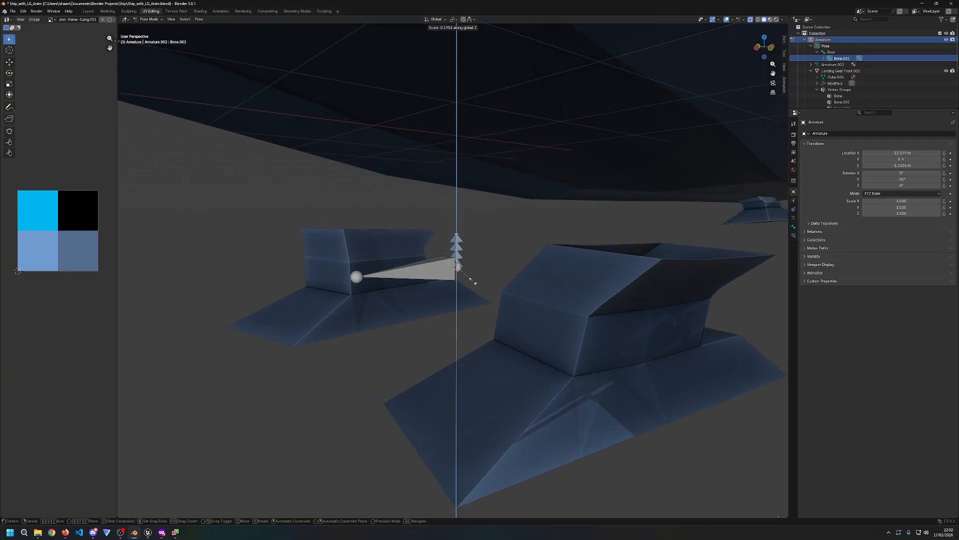
left_click(457, 309)
middle_click_drag(457, 308, 436, 302)
scroll(436, 302, "down", 2)
key("z")
left_click(388, 301)
left_click(452, 307)
Step: Return the armature to Object Mode, select the Landing Gear Front.001 mesh and enter its Edit Mode
key("Tab")
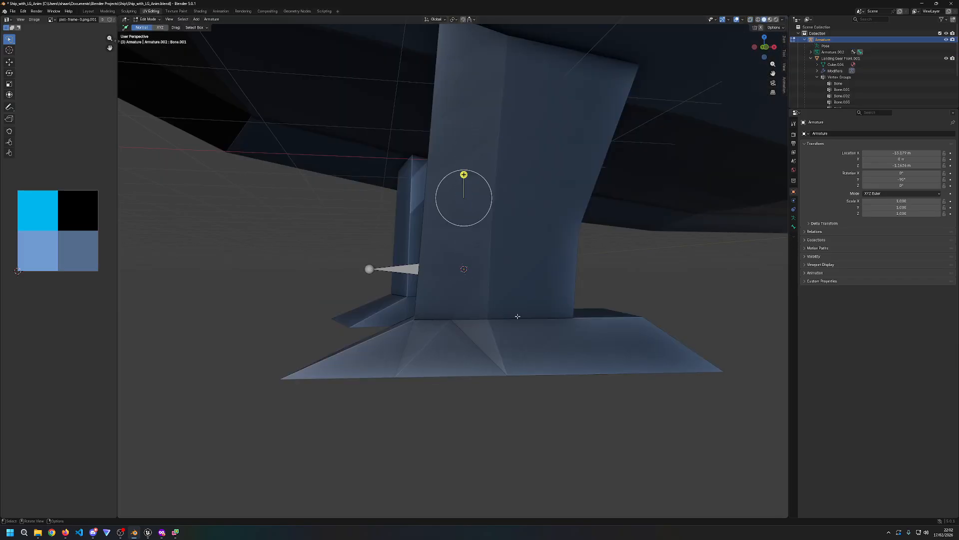
middle_click_drag(527, 311, 520, 300)
left_click(147, 19)
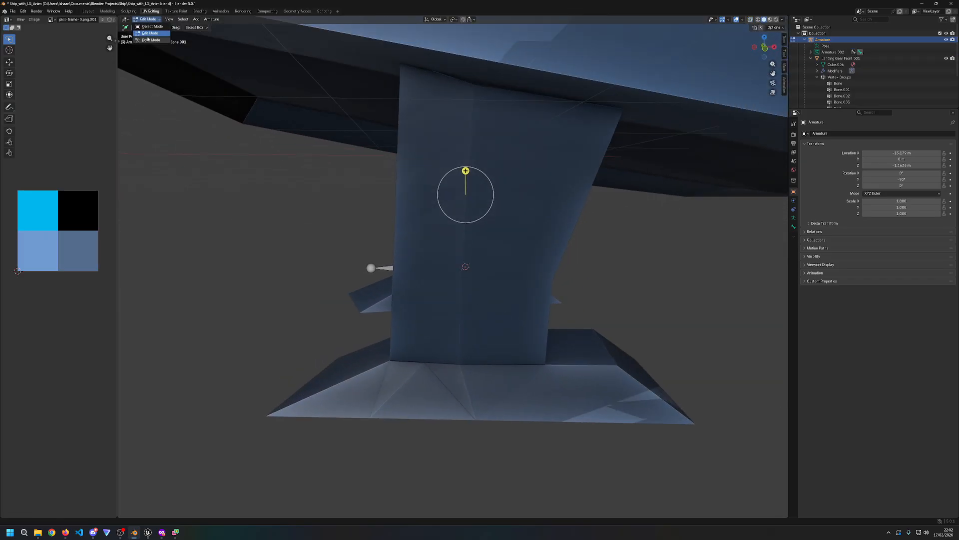
left_click(150, 40)
left_click(153, 19)
left_click(153, 27)
left_click(861, 33)
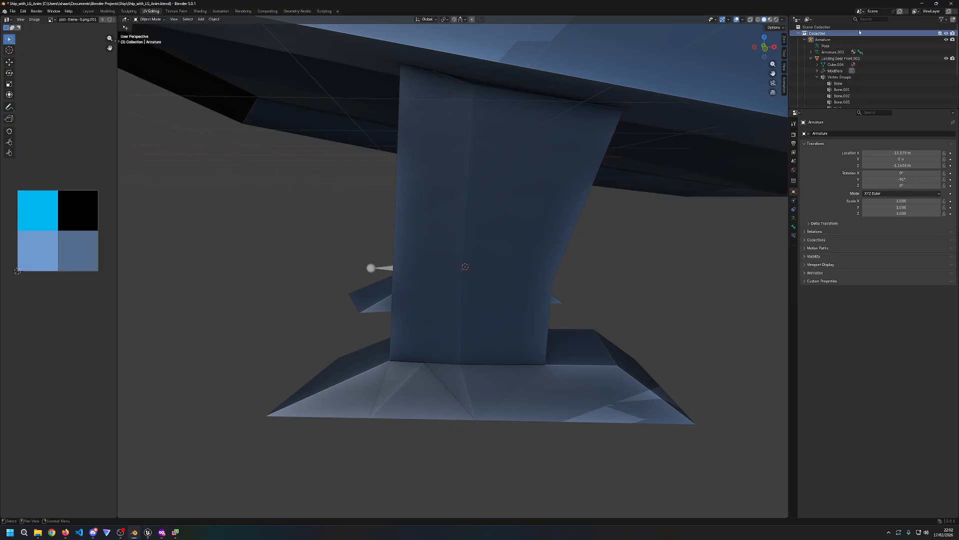
scroll(845, 45, "down", 2)
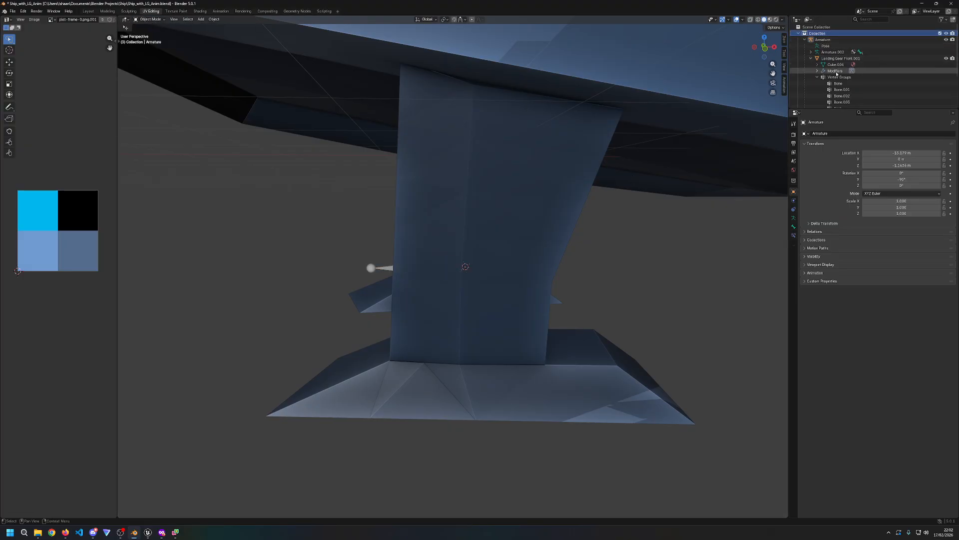
left_click(842, 45)
key("Tab")
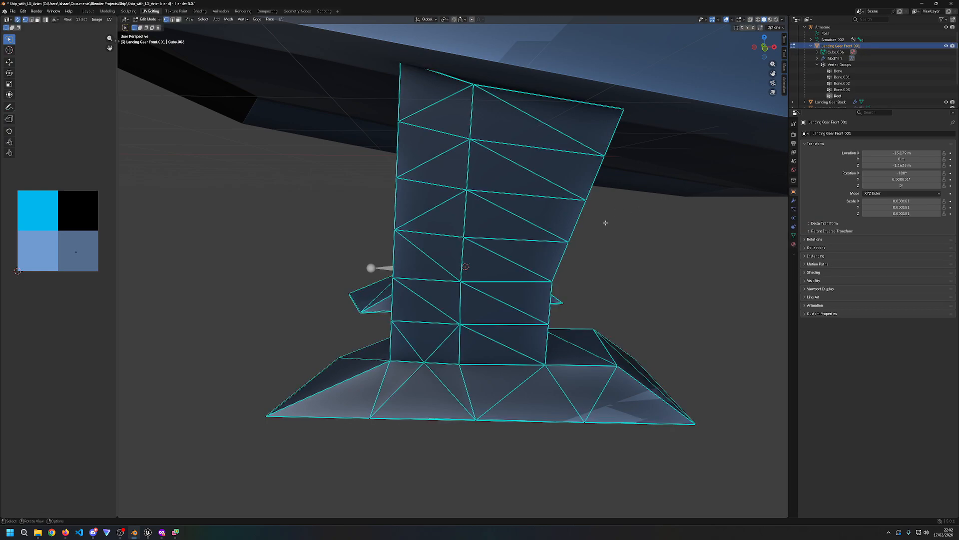
Step: Try to add a single horizontal loop cut around the lower part of the front leg
key("ctrl+r")
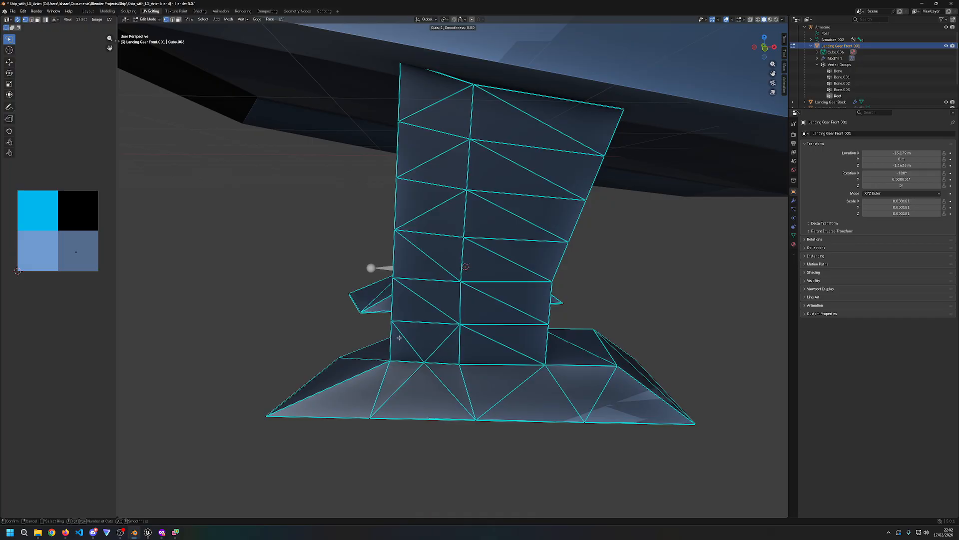
right_click(337, 254)
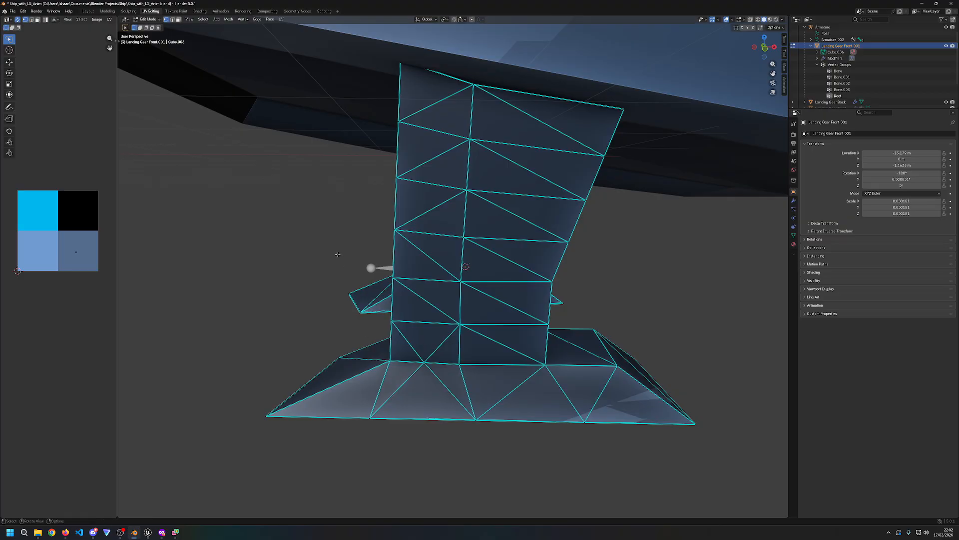
left_click_drag(483, 5, 480, 1)
middle_click_drag(425, 253, 452, 250)
middle_click_drag(437, 252, 416, 332)
key("ctrl+r")
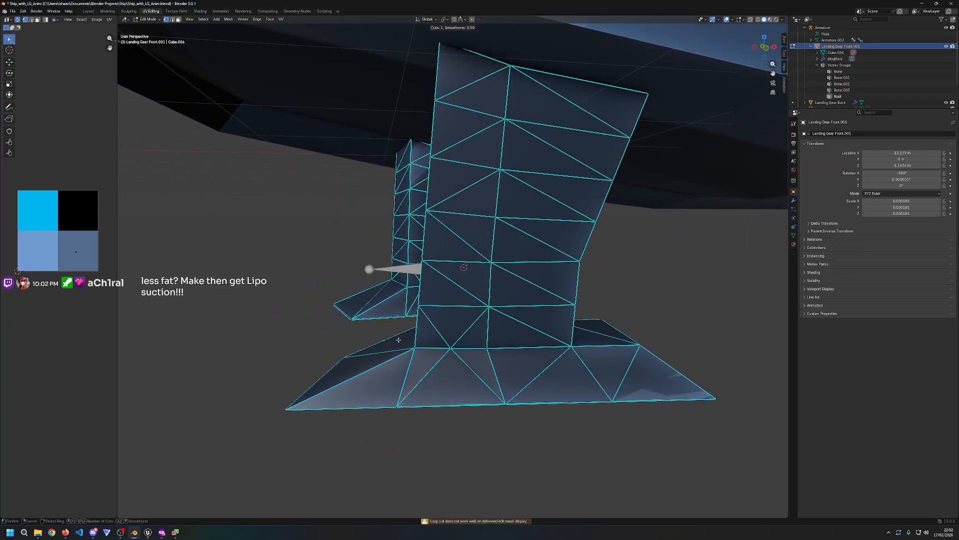
key("Escape")
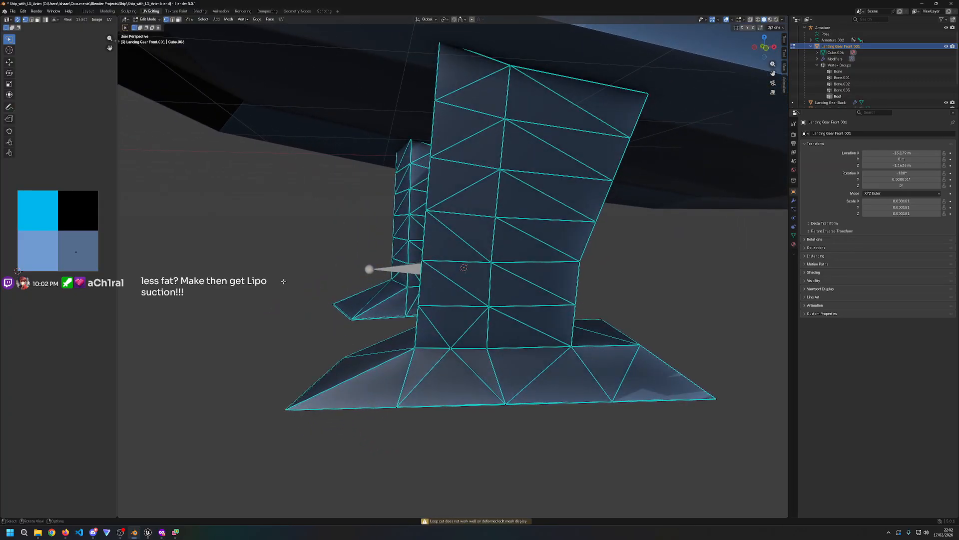
middle_click_drag(331, 338, 473, 337)
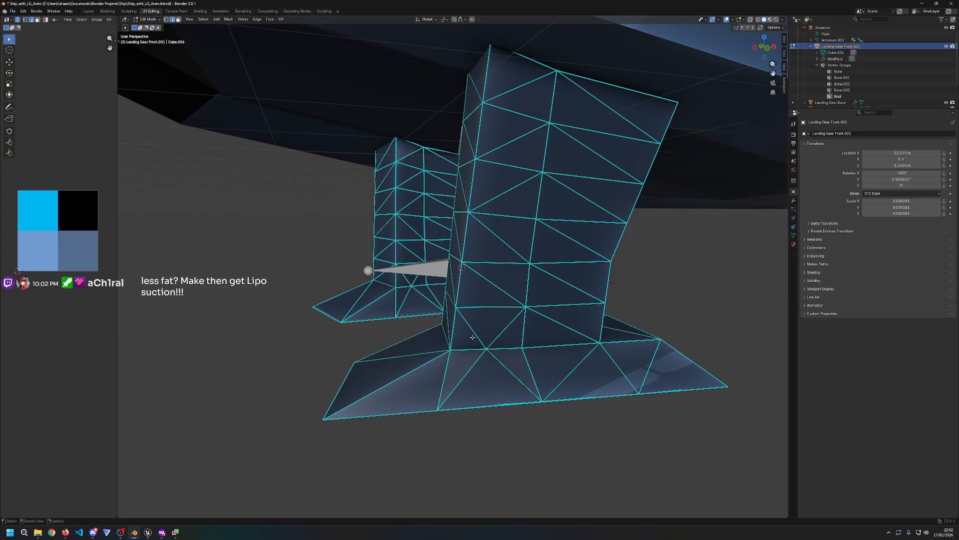
key("ctrl+r")
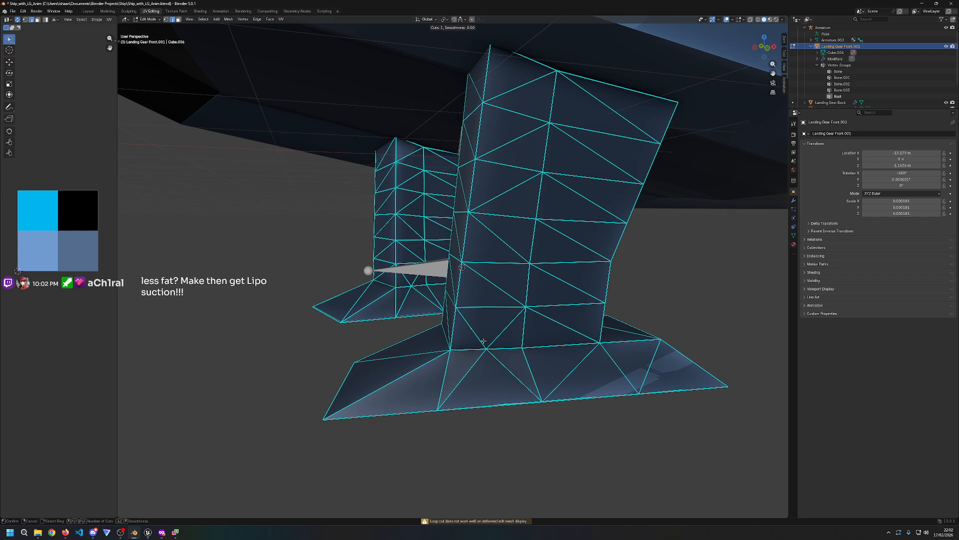
left_click(387, 326)
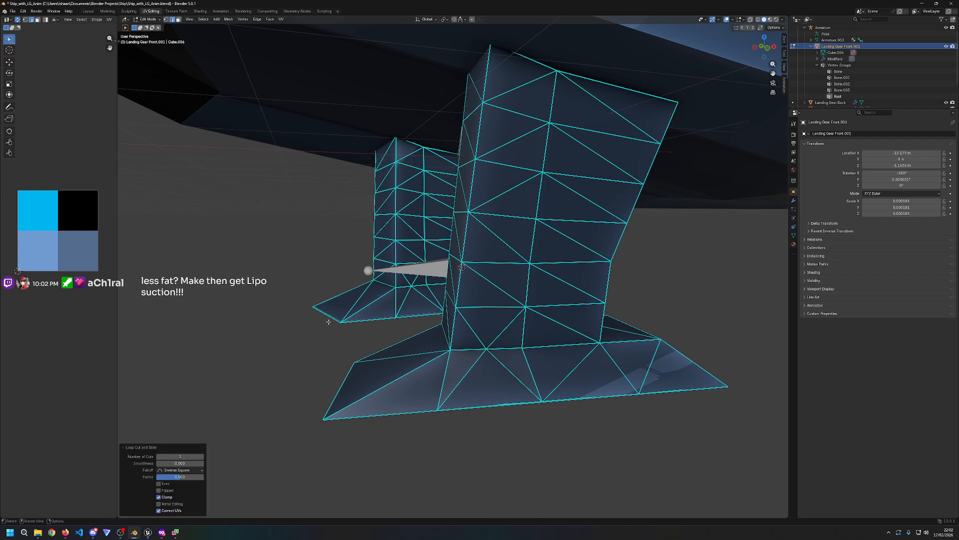
Step: Try to knife-cut a horizontal ring around the lower part of one front leg, just above the foot
key("k")
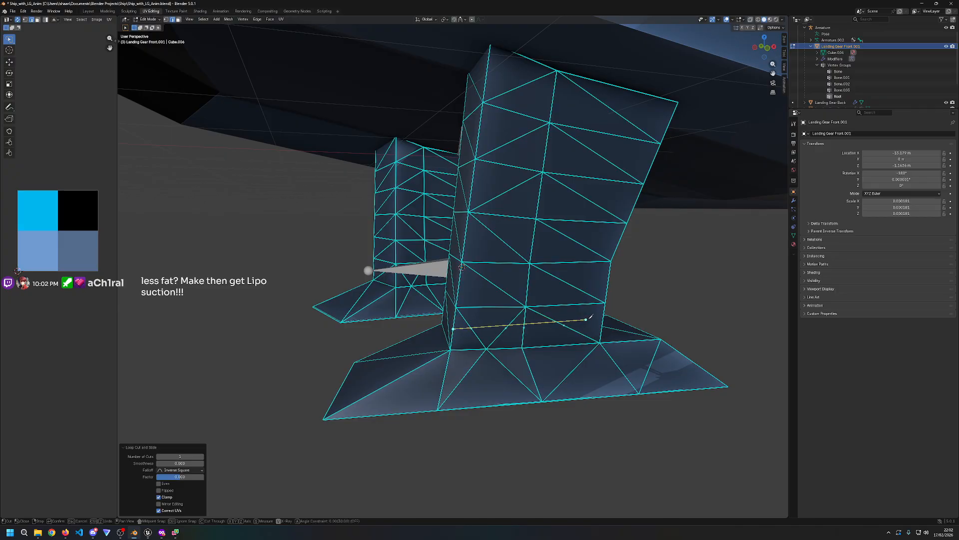
middle_click_drag(664, 317, 427, 279)
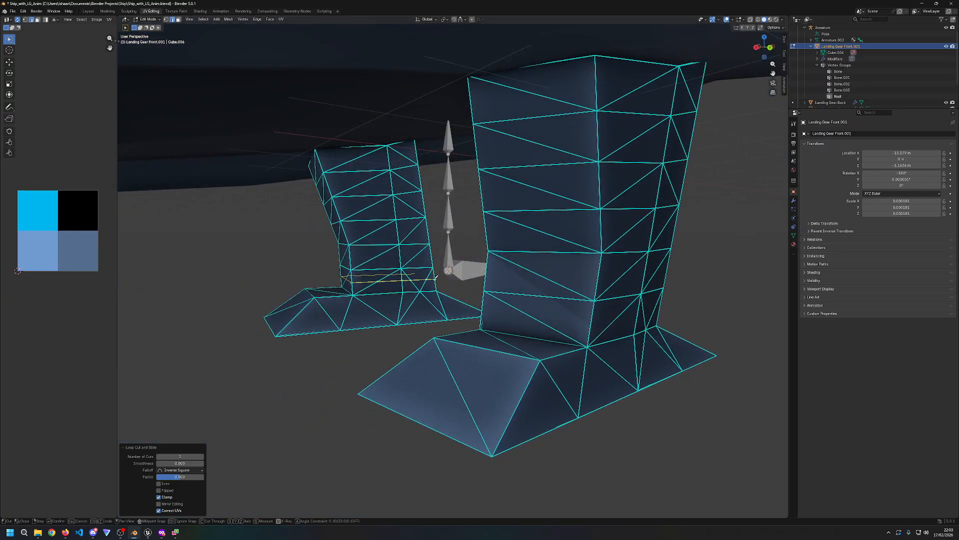
middle_click_drag(544, 274, 635, 292)
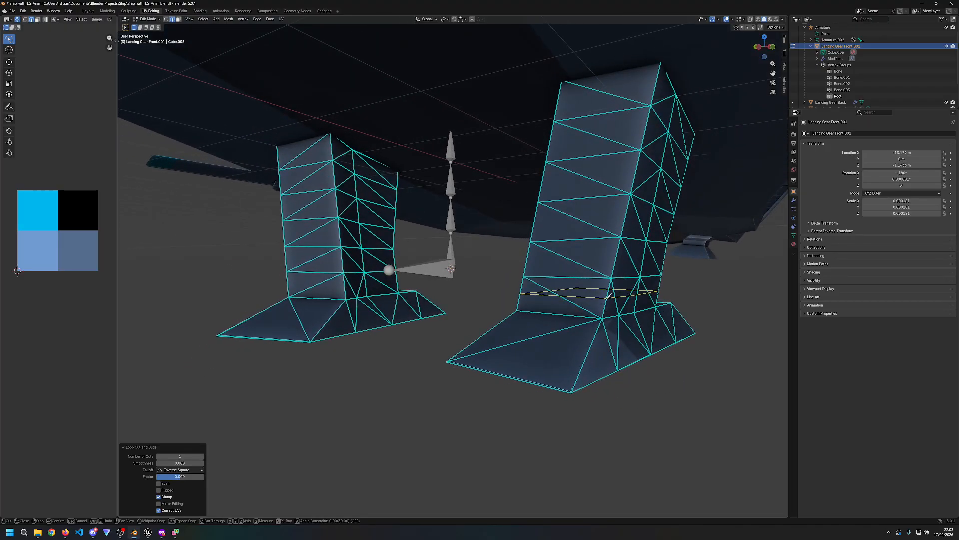
middle_click_drag(721, 297, 660, 300)
Step: Try a matching horizontal knife cut around the opposite front leg just above its foot
key("k")
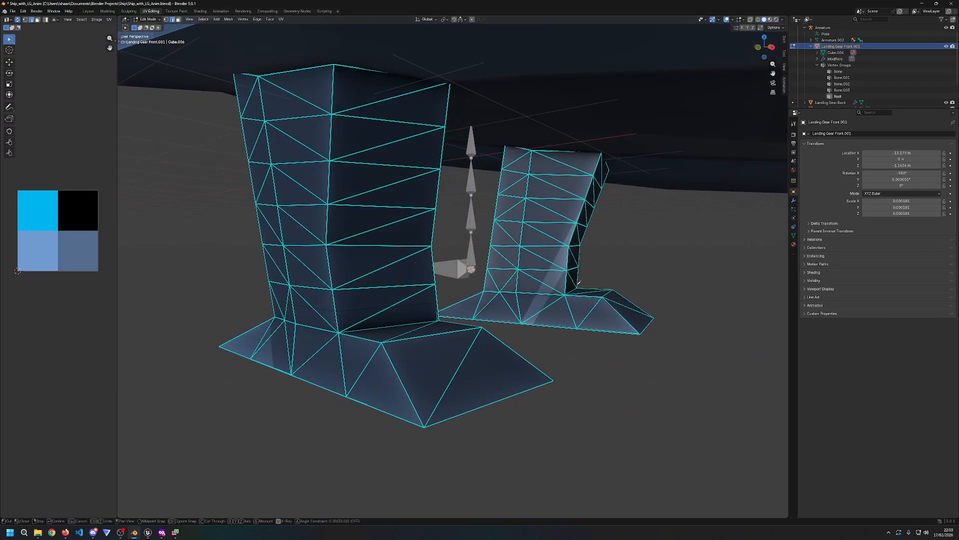
middle_click_drag(490, 276, 298, 296)
left_click(359, 314)
middle_click_drag(359, 314, 526, 310)
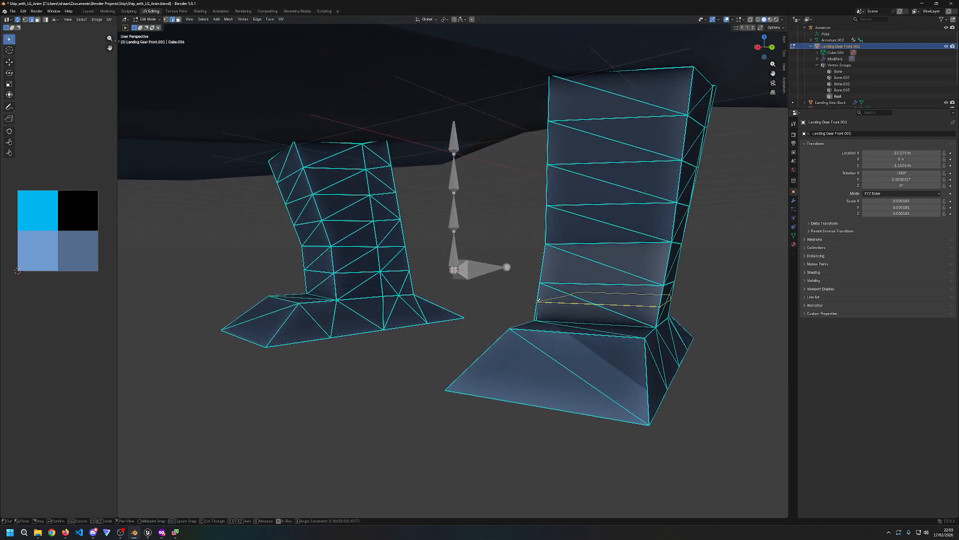
key("Return")
middle_click_drag(542, 304, 381, 308)
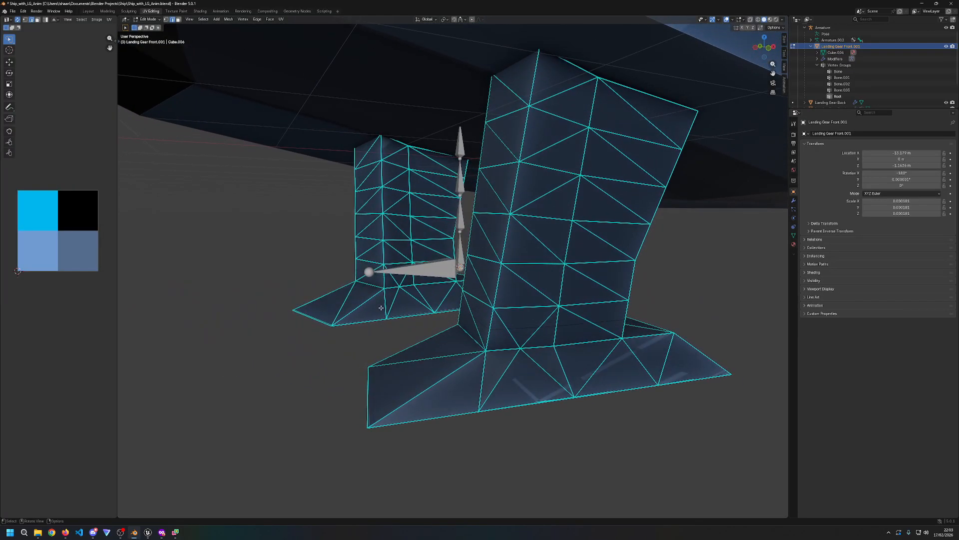
Step: Leave the mesh's Edit Mode, select the armature and check the scene briefly in wireframe before returning to solid shading
key("Tab")
left_click(459, 248)
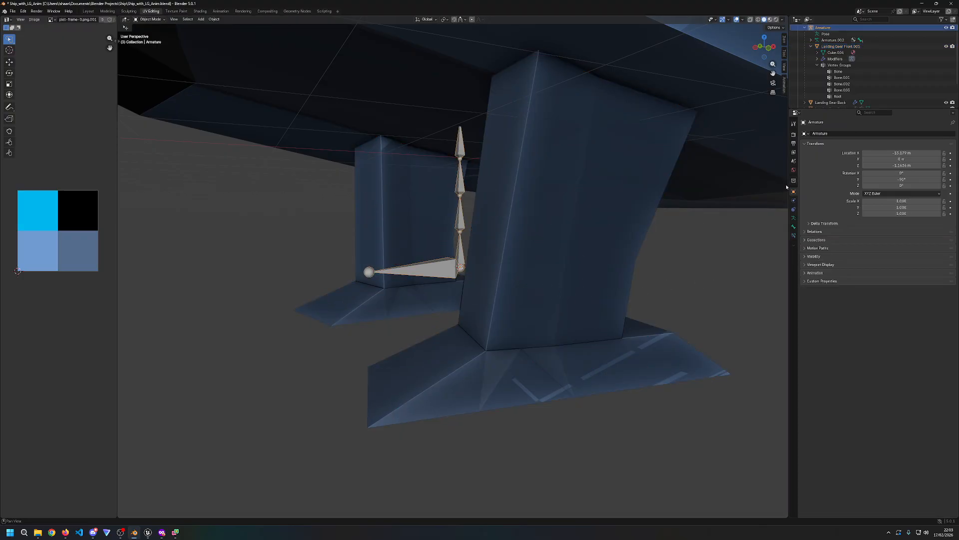
key("z")
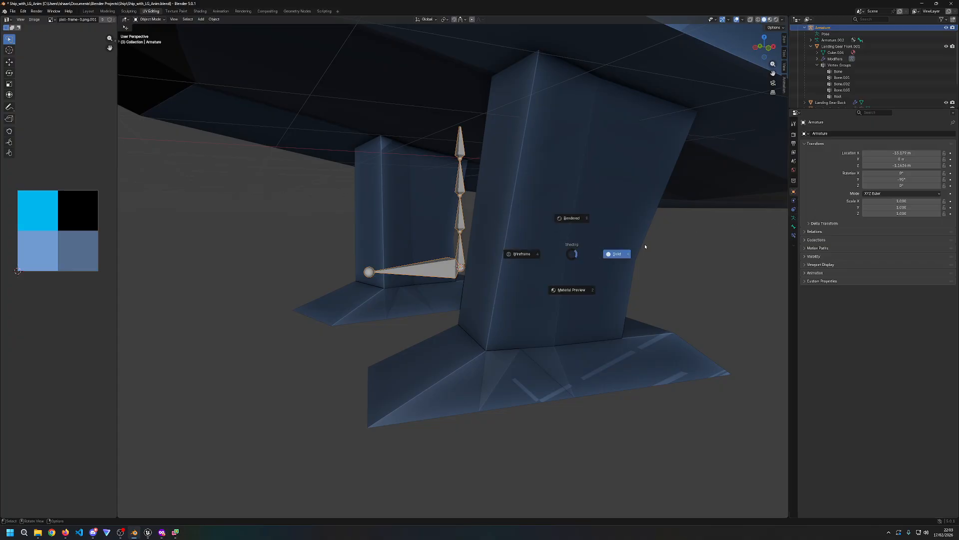
left_click(521, 257)
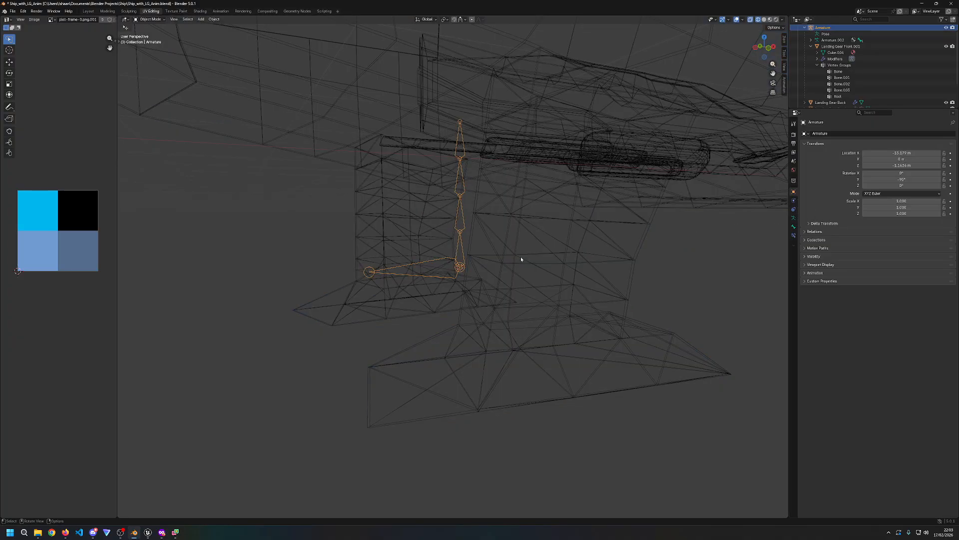
key("z")
left_click(762, 246)
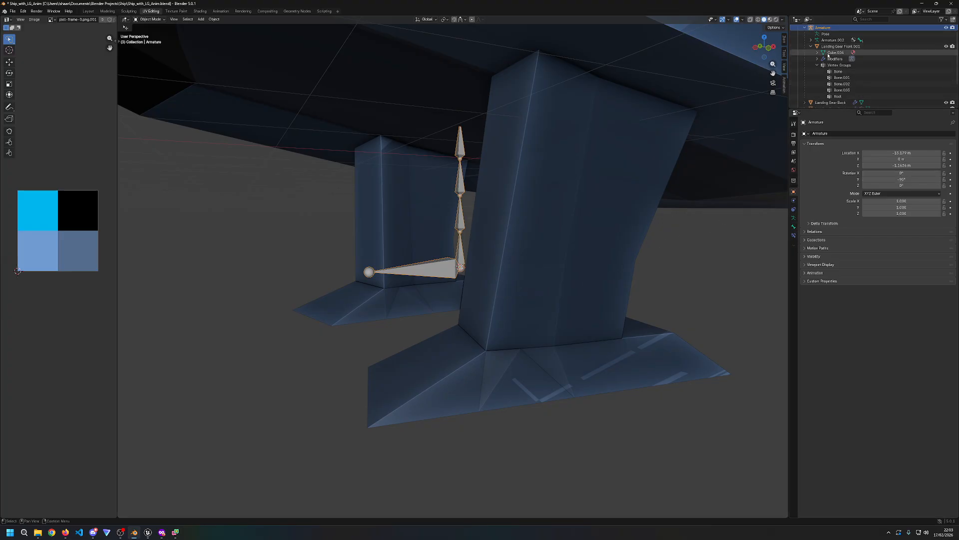
Step: Select the Landing Gear Front.001 mesh in Object Mode and switch it to Weight Paint mode
left_click(162, 20)
left_click(154, 28)
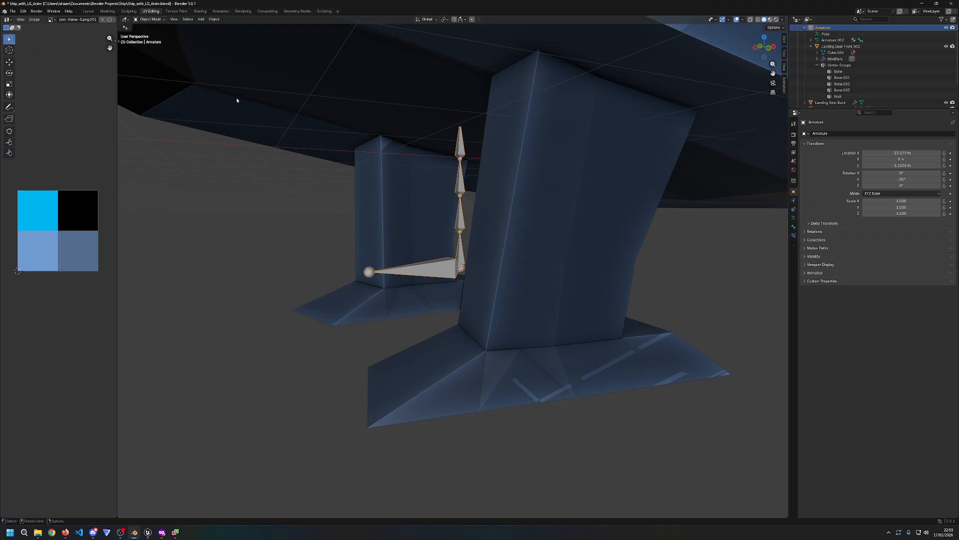
left_click(573, 144)
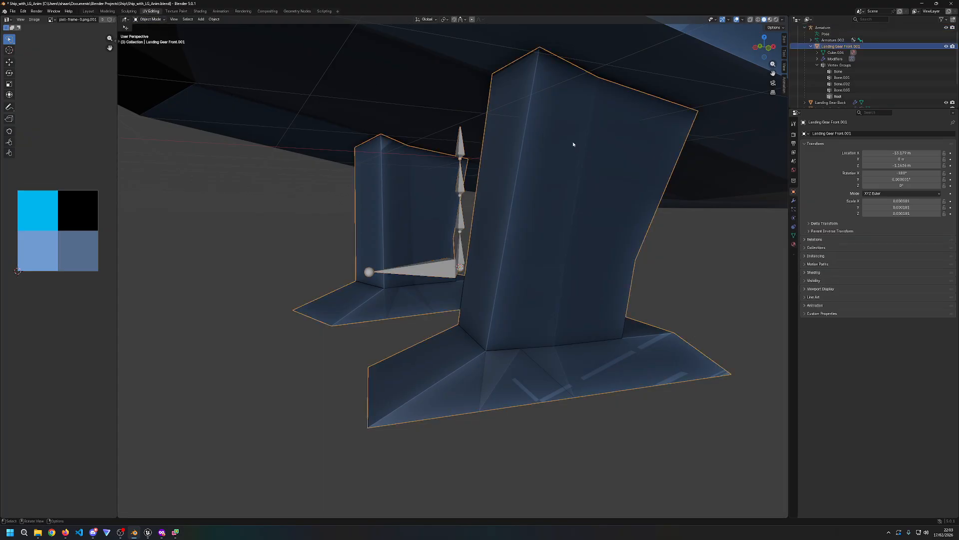
left_click(150, 19)
left_click(150, 53)
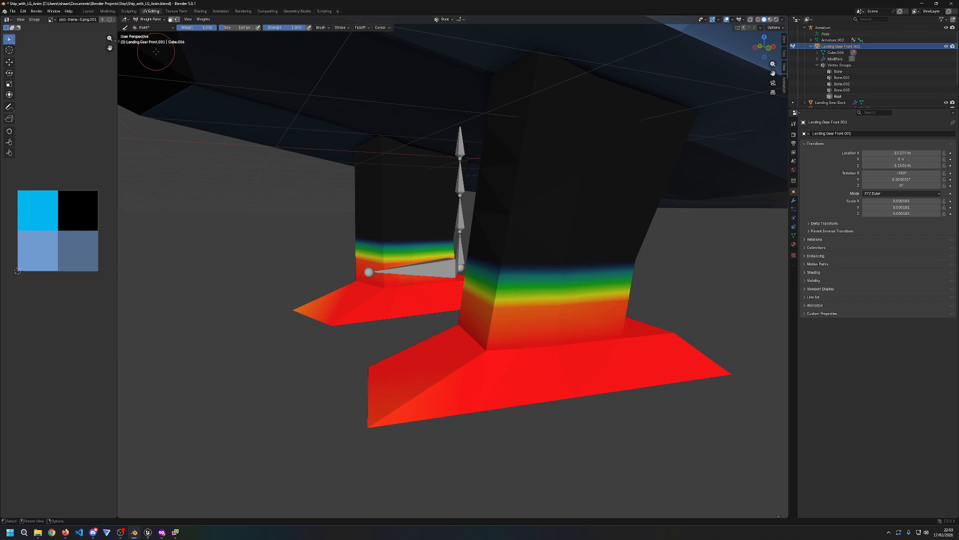
Step: In wireframe shading, set the brush weight to 0 and paint out the Root influence on the lower legs above the feet
middle_click_drag(654, 237, 506, 293)
key("shift+z")
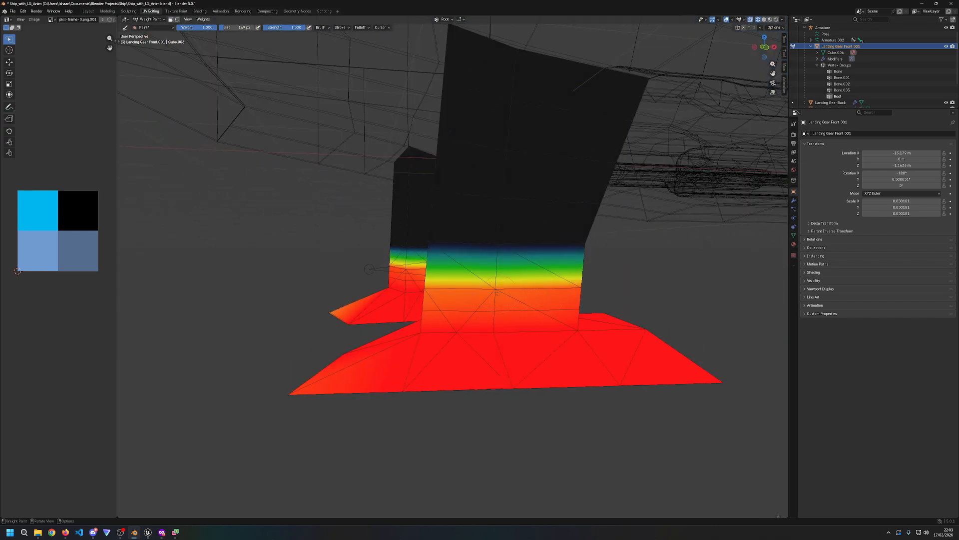
mouse_move(443, 286)
middle_mouse_down()
mouse_move(430, 287)
mouse_move(444, 285)
middle_mouse_up()
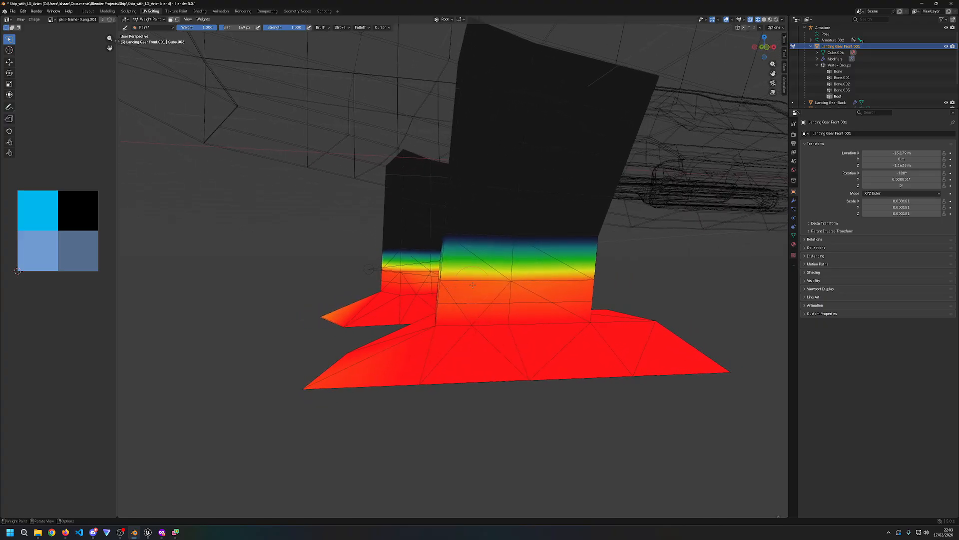
left_click(188, 28)
type("0")
key("Return")
mouse_move(471, 227)
left_mouse_down()
mouse_move(499, 254)
mouse_move(617, 263)
mouse_move(425, 265)
mouse_move(524, 270)
mouse_move(439, 273)
left_mouse_up()
middle_click_drag(449, 275, 590, 255)
left_click_drag(589, 256, 610, 265)
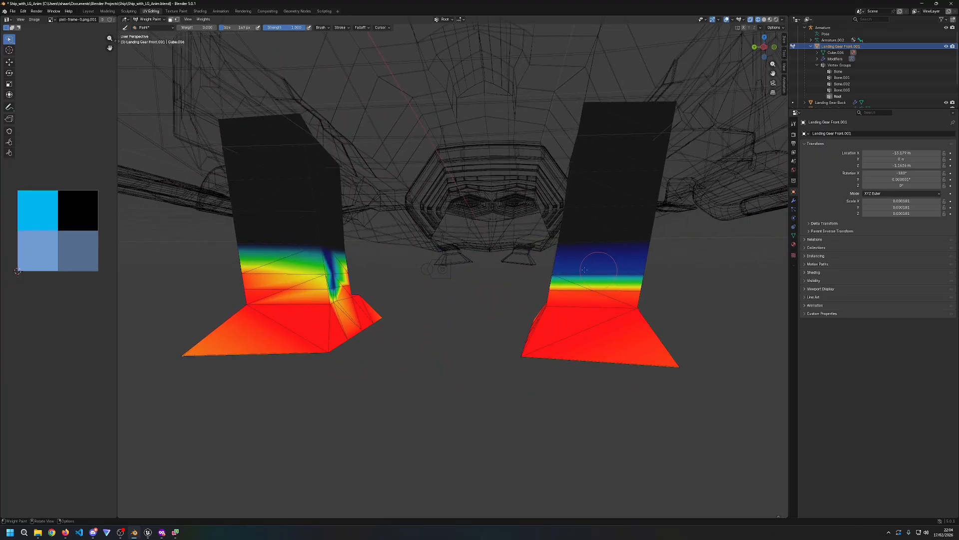
Step: Paint out the remaining Root influence around the other sides of both lower legs, undoing the last stray stroke
middle_click_drag(537, 282, 540, 265)
mouse_move(539, 265)
left_mouse_down()
mouse_move(469, 263)
mouse_move(530, 265)
mouse_move(505, 263)
left_mouse_up()
mouse_move(400, 265)
left_mouse_down()
mouse_move(262, 262)
mouse_move(380, 265)
left_mouse_up()
middle_click_drag(380, 265, 350, 267)
mouse_move(350, 267)
left_mouse_down()
mouse_move(409, 269)
mouse_move(312, 269)
left_mouse_up()
middle_click_drag(313, 269, 532, 266)
mouse_move(531, 265)
left_mouse_down()
mouse_move(459, 260)
mouse_move(544, 252)
mouse_move(603, 272)
mouse_move(458, 258)
left_mouse_up()
key("ctrl+z")
mouse_move(458, 258)
middle_mouse_down()
mouse_move(583, 262)
mouse_move(372, 283)
middle_mouse_up()
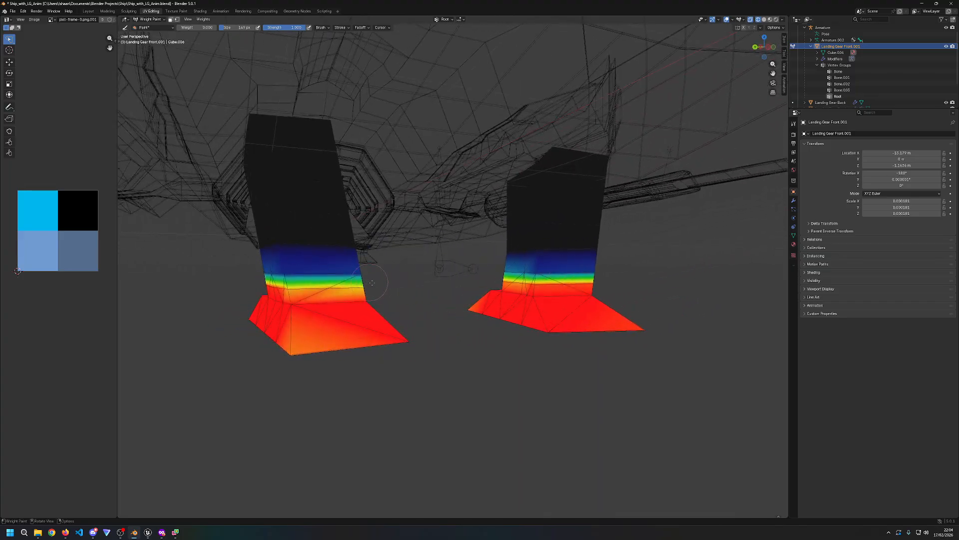
Step: Set the brush weight to 1.000 and paint the Root influence back in evenly around the base of the legs in solid shading
right_click(331, 305)
mouse_move(302, 298)
left_mouse_down()
mouse_move(356, 298)
mouse_move(314, 321)
mouse_move(309, 342)
left_mouse_up()
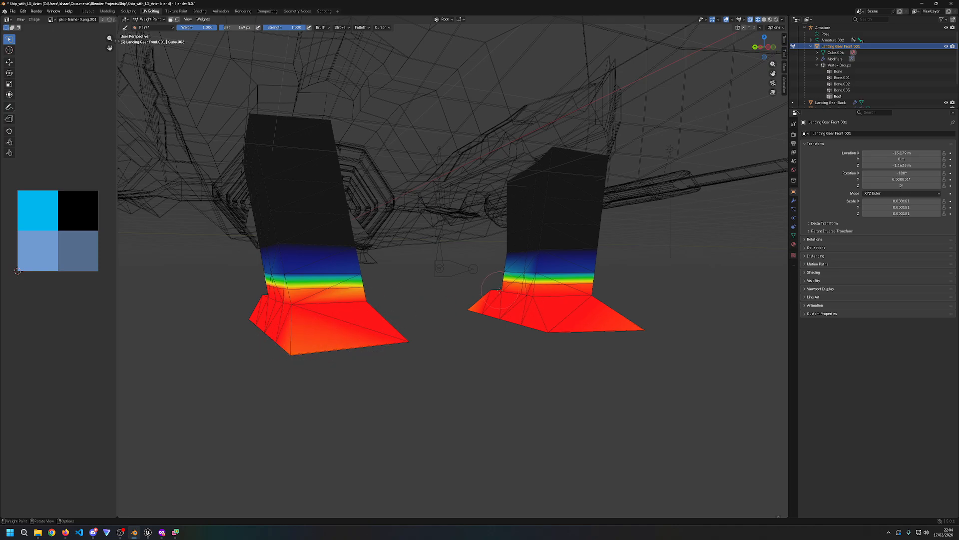
key("z")
left_click(537, 290)
mouse_move(525, 292)
middle_mouse_down()
mouse_move(647, 296)
mouse_move(619, 302)
middle_mouse_up()
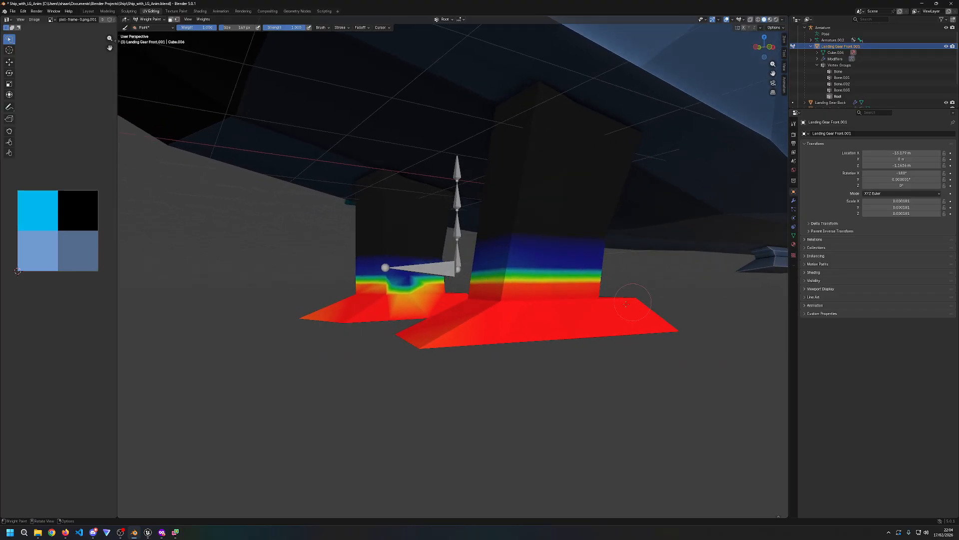
key("z")
left_click(450, 306)
left_click_drag(400, 296, 414, 288)
mouse_move(413, 288)
middle_mouse_down()
mouse_move(570, 313)
mouse_move(418, 310)
middle_mouse_up()
mouse_move(501, 301)
middle_mouse_down()
mouse_move(488, 314)
mouse_move(545, 325)
middle_mouse_up()
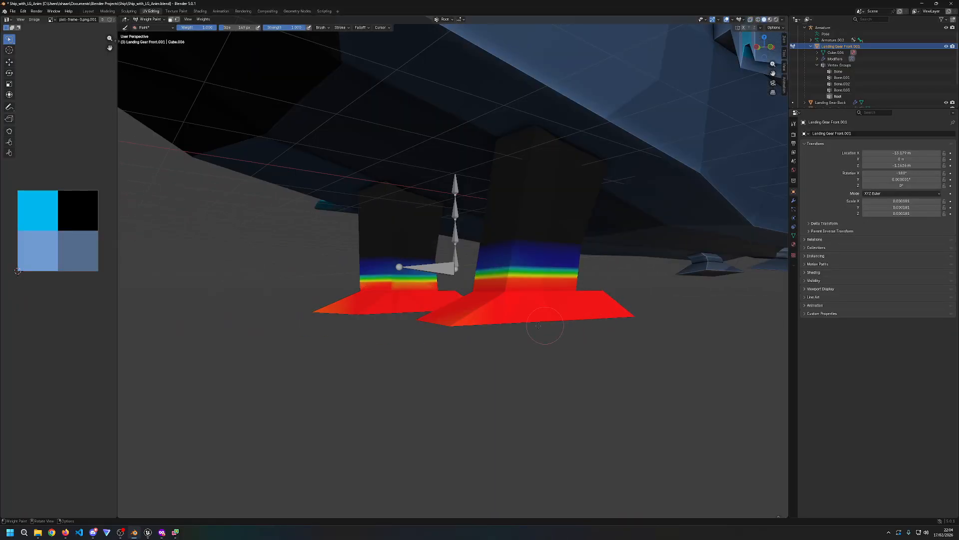
scroll(462, 272, "up", 1)
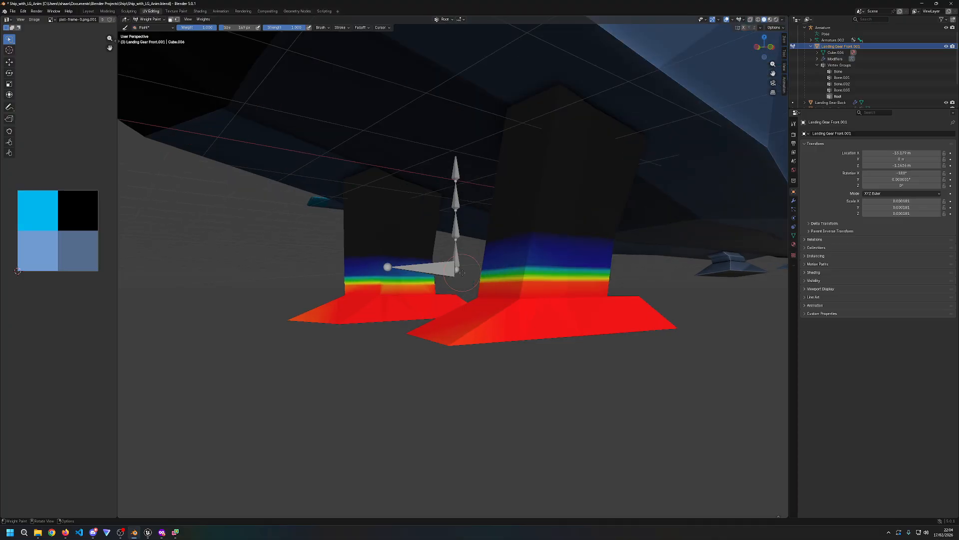
Step: Return the leg mesh to Object Mode and select the Armature
key("Tab")
left_click(150, 19)
left_click(149, 27)
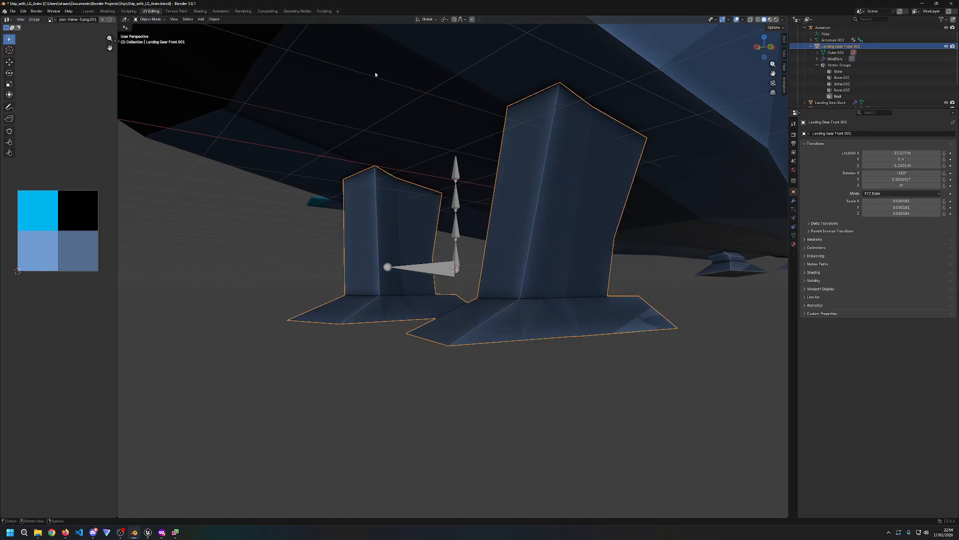
scroll(817, 48, "up", 1)
left_click(823, 39)
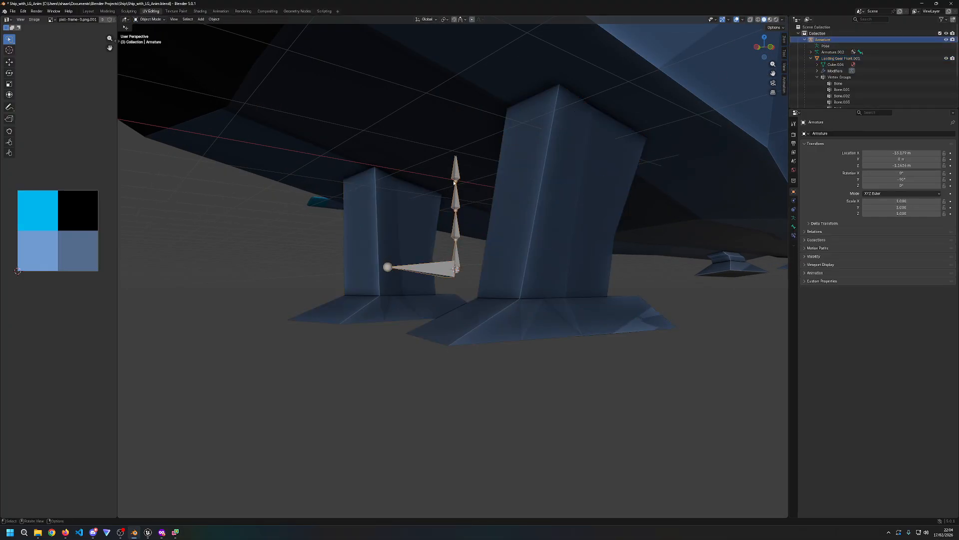
Step: Test-transform Bone.001 along Z in Pose Mode to check how the legs deform, and undo it
key("Tab")
left_click(456, 185)
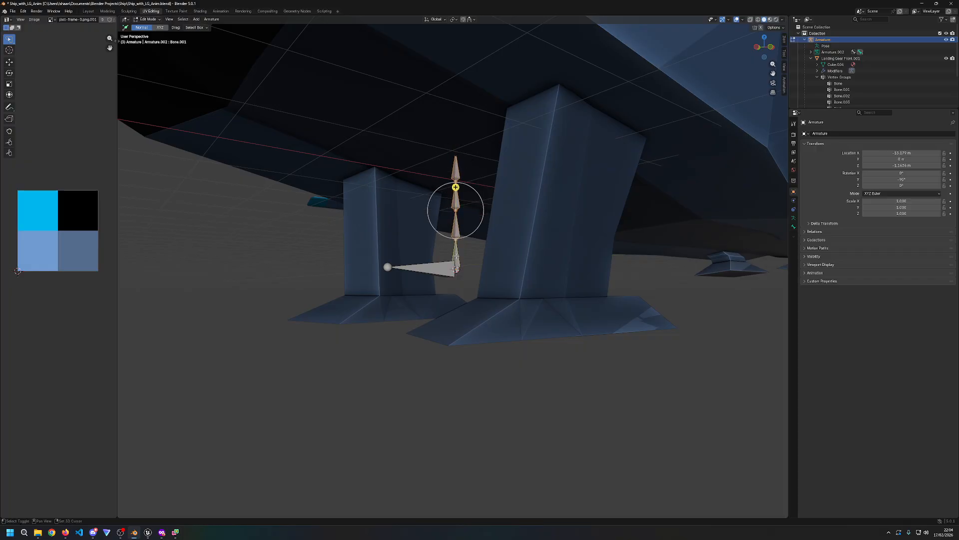
key("g")
key("z")
key("Escape")
key("ctrl+Tab")
key("r")
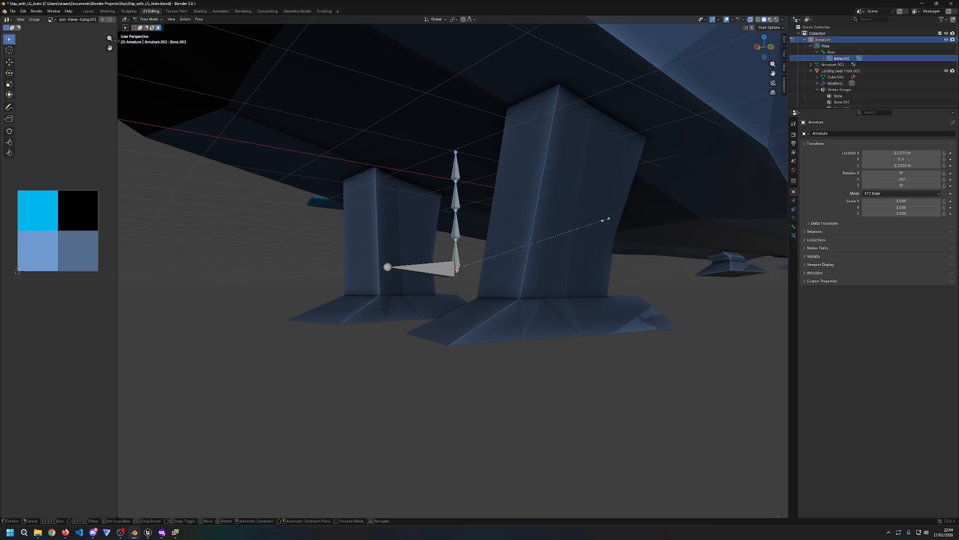
key("z")
left_click(470, 257)
middle_click_drag(470, 258, 434, 310)
key("ctrl+z")
left_click(550, 258)
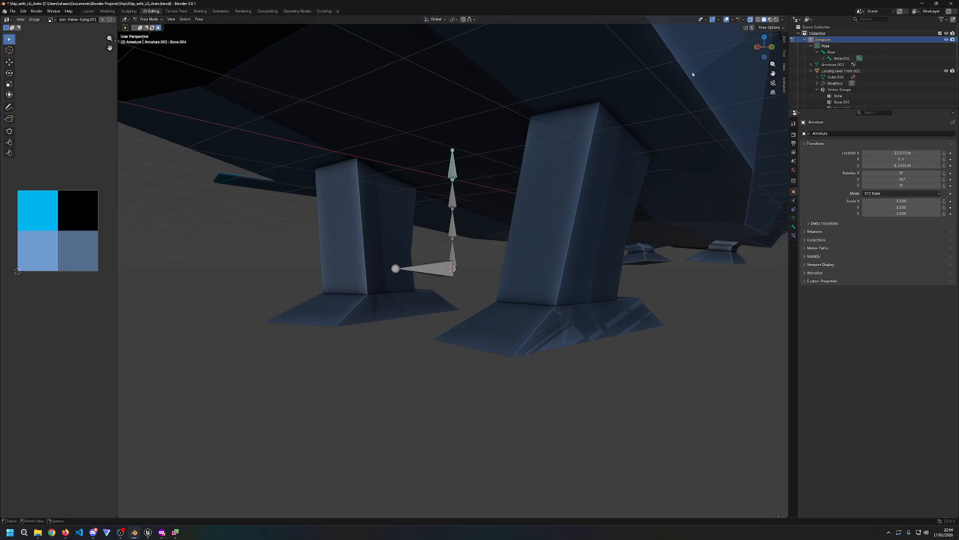
Step: Return the armature to Object Mode, select the Landing Gear Front.001 mesh and put it back into Weight Paint mode
key("Tab")
left_click(148, 19)
left_click(149, 26)
left_click(549, 187)
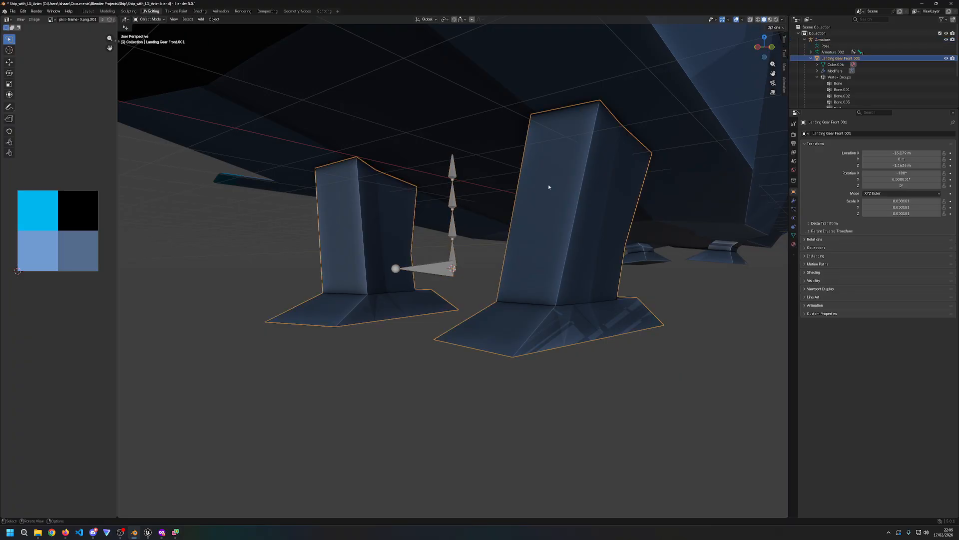
left_click(143, 19)
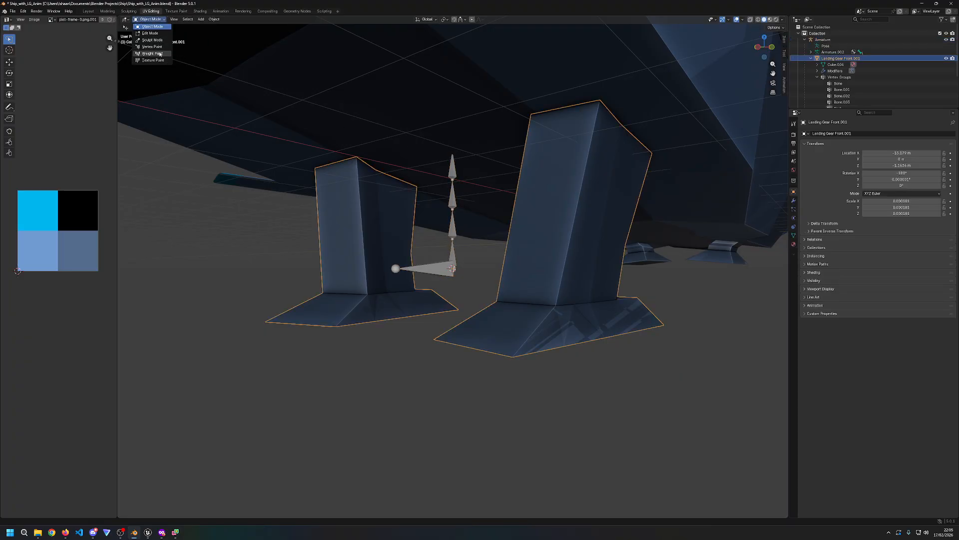
left_click(152, 53)
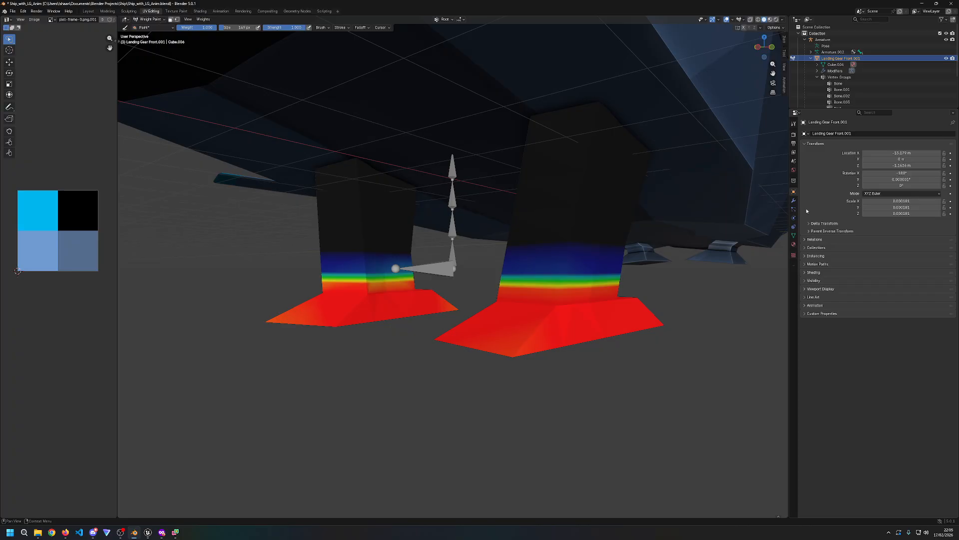
Step: Open the mesh's vertex group list in its data properties and make the Bone group active
left_click(794, 200)
left_click(794, 180)
left_click(793, 172)
left_click(794, 161)
left_click(794, 210)
left_click(794, 227)
left_click(794, 236)
left_click(830, 160)
Step: With X-ray on, paint full Bone weight around all sides of both lower legs, stopping just above the feet
middle_click_drag(645, 282, 612, 281)
key("alt+z")
left_click_drag(476, 273, 580, 271)
middle_click_drag(434, 268, 599, 276)
mouse_move(602, 277)
left_mouse_down()
mouse_move(593, 278)
mouse_move(616, 277)
left_mouse_up()
middle_click_drag(602, 274, 483, 270)
mouse_move(322, 266)
left_mouse_down()
mouse_move(313, 272)
mouse_move(322, 287)
mouse_move(291, 290)
left_mouse_up()
middle_click_drag(435, 275, 340, 277)
mouse_move(342, 278)
left_mouse_down()
mouse_move(331, 277)
mouse_move(403, 275)
mouse_move(304, 273)
left_mouse_up()
middle_click_drag(291, 272, 473, 275)
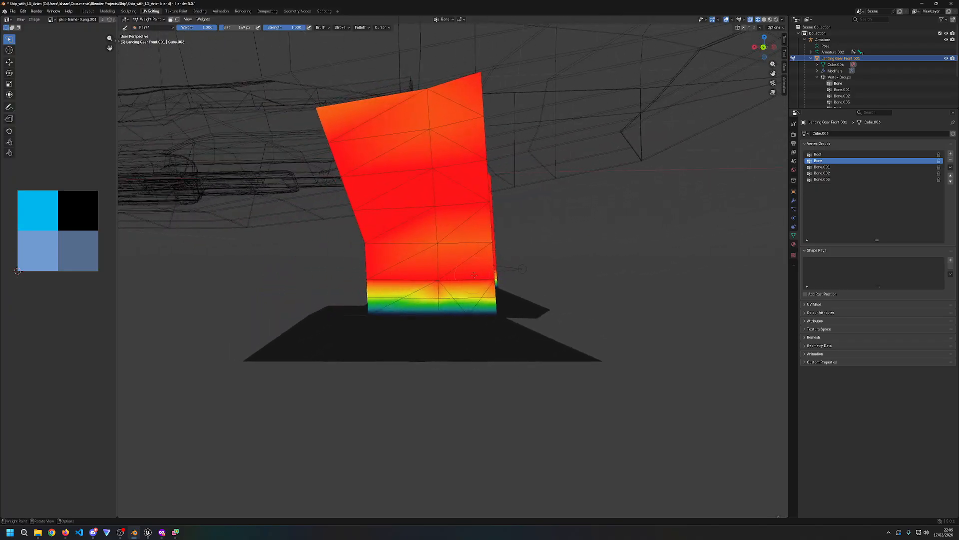
left_click_drag(468, 283, 371, 286)
middle_click_drag(370, 287, 504, 286)
Step: Make the Bone.001 vertex group active and paint full weight around both lower legs above the feet
left_click(822, 167)
left_click_drag(607, 299, 523, 284)
key("ctrl+z")
left_click_drag(617, 270, 515, 273)
middle_click_drag(365, 278, 537, 280)
left_click_drag(362, 273, 306, 272)
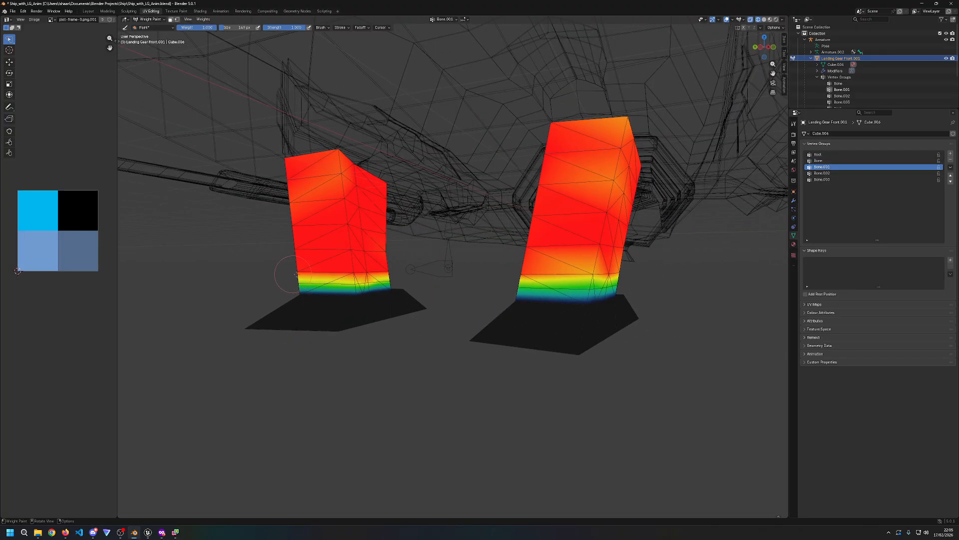
middle_click_drag(306, 273, 427, 279)
mouse_move(428, 278)
left_mouse_down()
mouse_move(357, 277)
mouse_move(414, 285)
left_mouse_up()
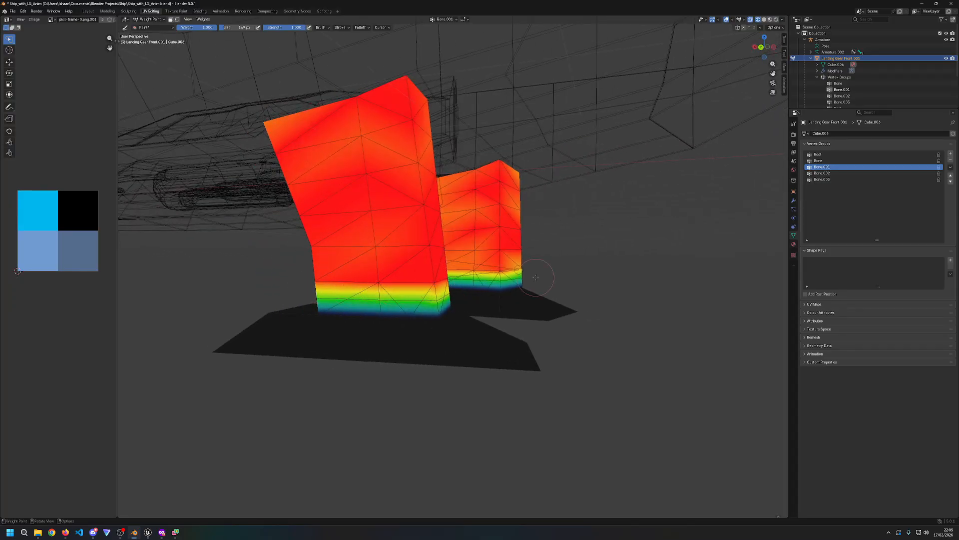
Step: Try further Bone.001 weight strokes across the lower legs and undo them
left_click_drag(536, 278, 453, 274)
key("ctrl+z")
left_click_drag(525, 272, 453, 274)
middle_click_drag(452, 274, 390, 275)
mouse_move(502, 273)
left_mouse_down()
mouse_move(588, 274)
mouse_move(475, 269)
mouse_move(600, 272)
left_mouse_up()
key("ctrl+z")
key("ctrl+z")
key("ctrl+z")
Step: Fill in the remaining weak Bone.001 weight areas on the lower and upper parts of the legs
middle_click_drag(627, 273, 536, 275)
mouse_move(534, 274)
left_mouse_down()
mouse_move(558, 272)
mouse_move(530, 276)
left_mouse_up()
left_click_drag(520, 175, 556, 149)
middle_click_drag(705, 248, 592, 250)
mouse_move(372, 282)
left_mouse_down()
mouse_move(356, 283)
mouse_move(382, 277)
left_mouse_up()
middle_click_drag(474, 277, 396, 275)
middle_click_drag(444, 272, 575, 276)
Step: Make the Bone.002 vertex group active and paint full weight across the lower legs just above the feet
left_click(847, 173)
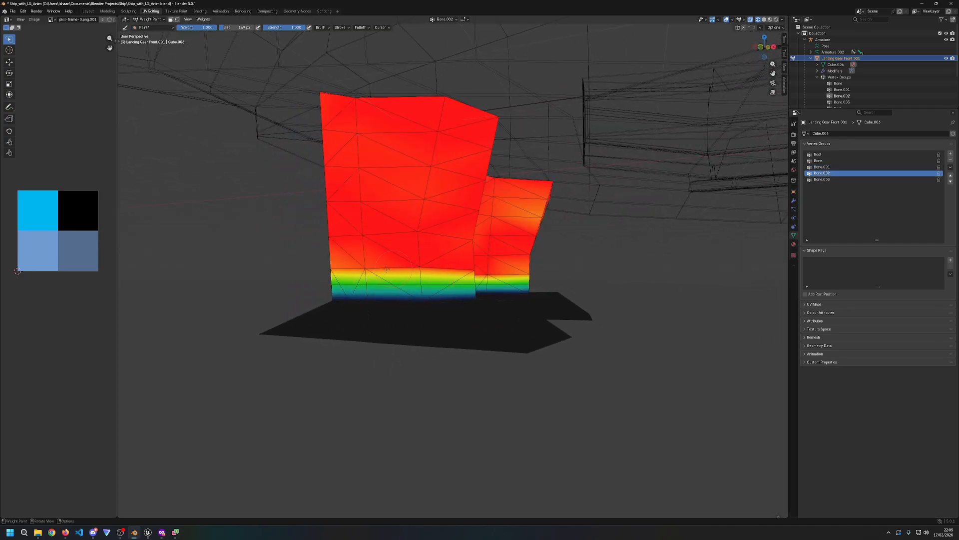
middle_click_drag(533, 272, 386, 272)
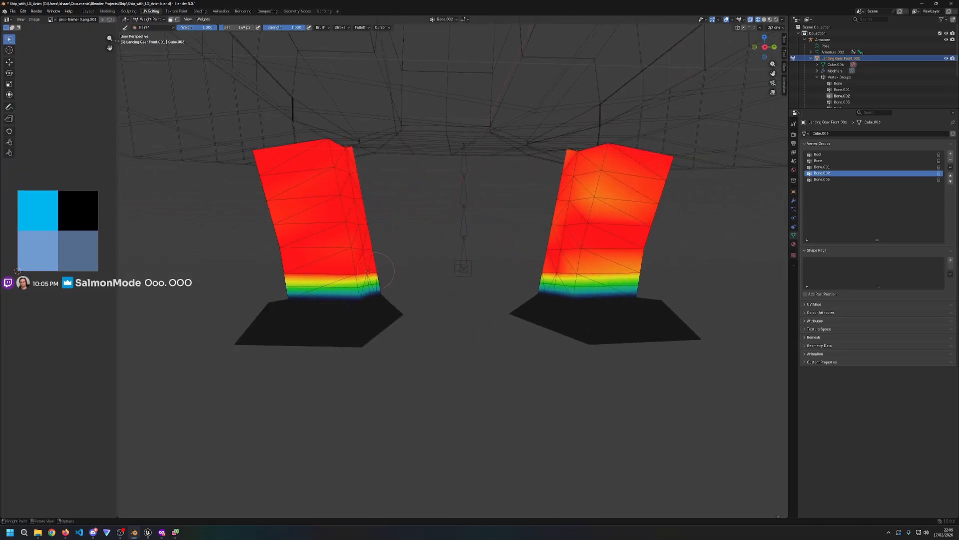
middle_click_drag(298, 275, 490, 273)
mouse_move(393, 268)
left_mouse_down()
mouse_move(302, 260)
mouse_move(297, 227)
mouse_move(264, 278)
left_mouse_up()
middle_click_drag(264, 278, 525, 275)
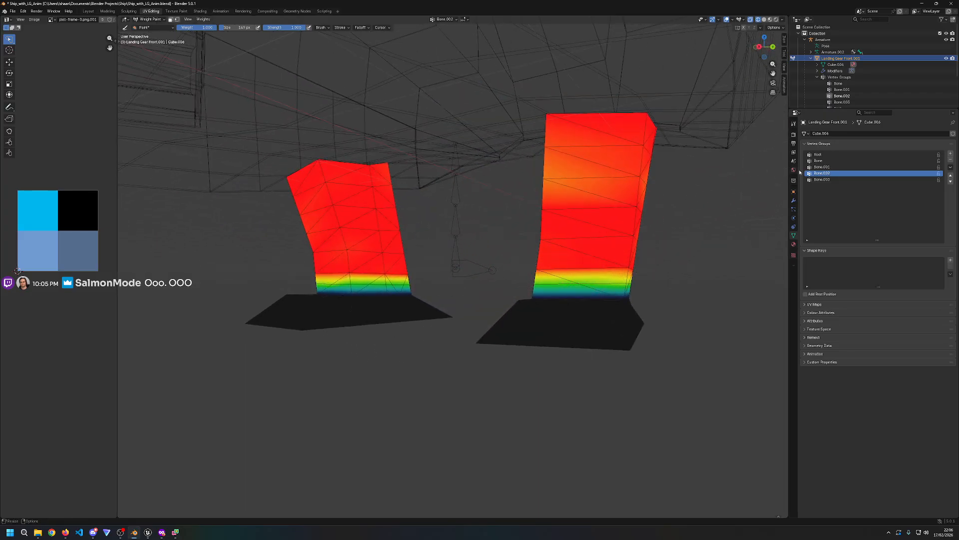
Step: Make the Bone.003 vertex group active and paint full weight around the lower legs, redoing one stroke on the far leg
left_click(820, 179)
mouse_move(649, 270)
left_mouse_down()
mouse_move(631, 269)
mouse_move(650, 268)
left_mouse_up()
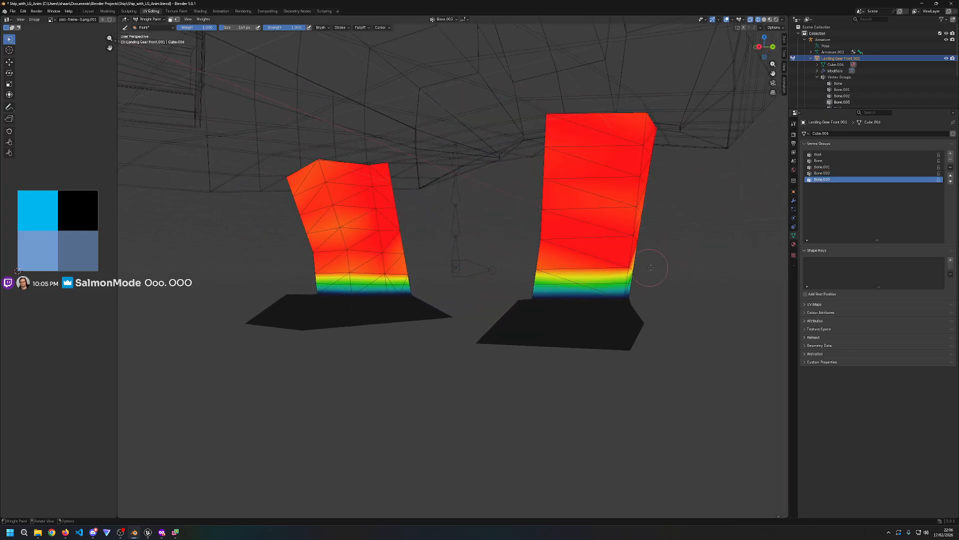
middle_click_drag(681, 269, 550, 270)
middle_click_drag(648, 276, 440, 262)
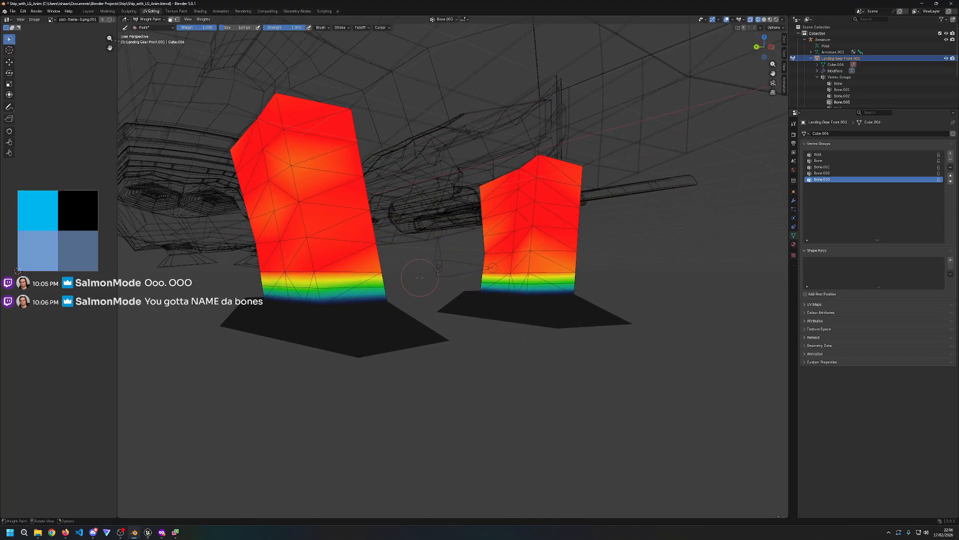
middle_click_drag(523, 295, 530, 295)
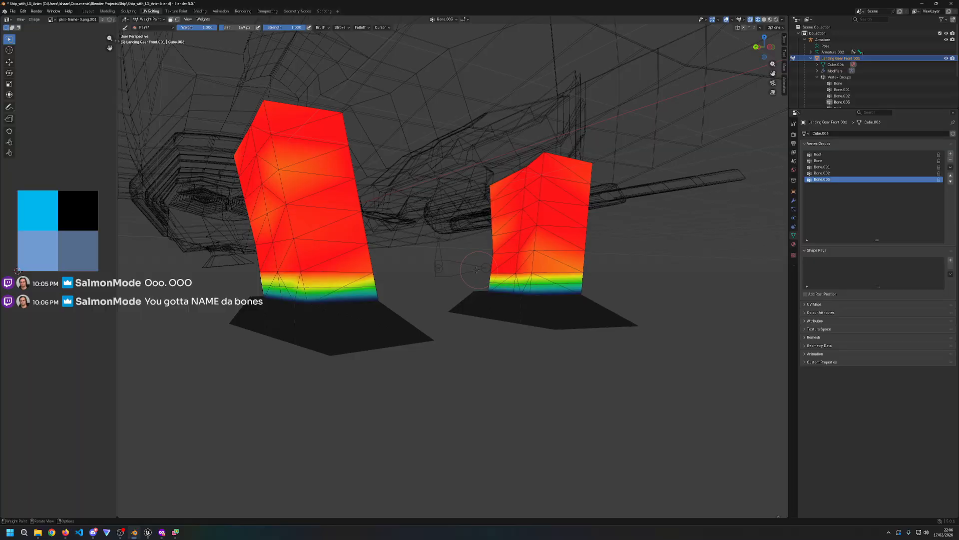
middle_click_drag(349, 270, 567, 270)
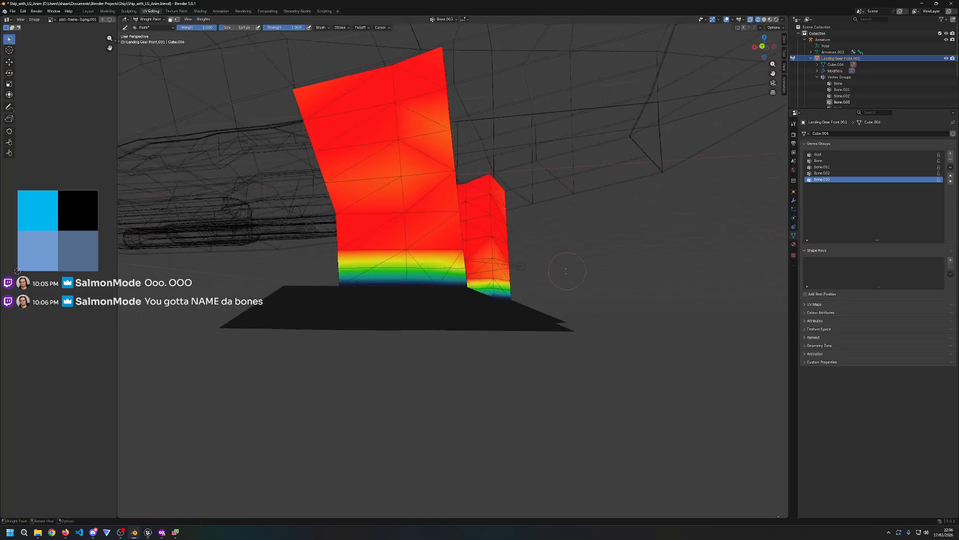
middle_click_drag(441, 250, 525, 269)
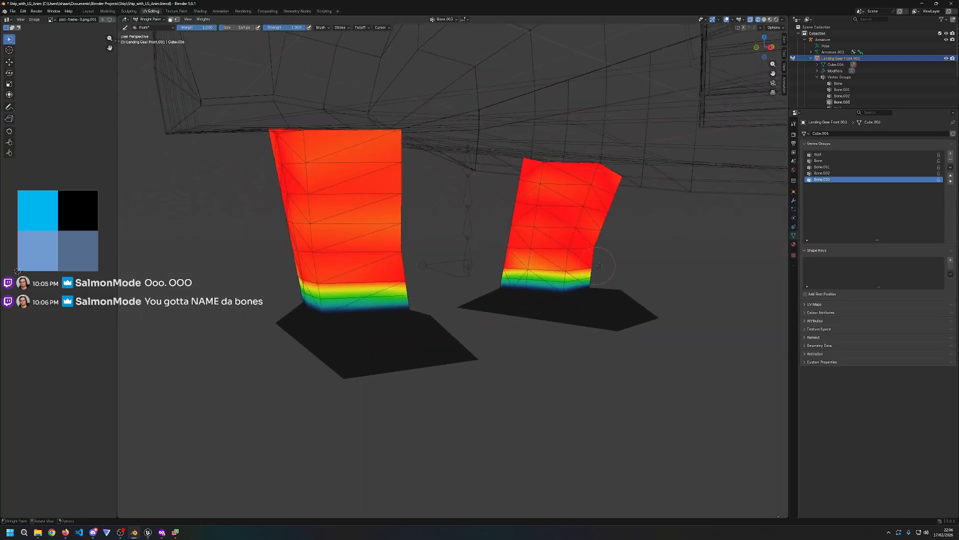
left_click_drag(529, 270, 500, 272)
key("ctrl+z")
left_click_drag(588, 265, 508, 267)
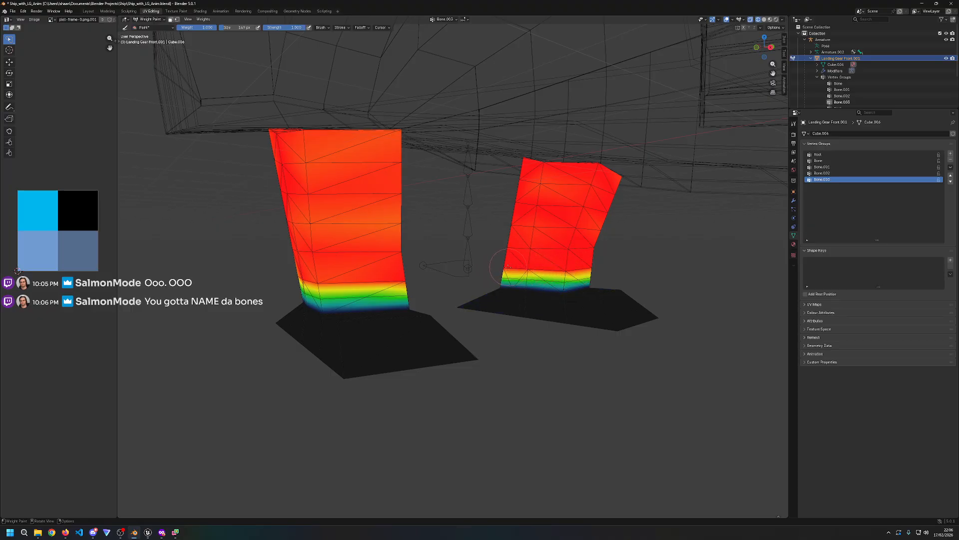
Step: Repaint full Bone.003 weight across the lower ends of both legs, redoing the strokes that turn out wrong
key("ctrl+z")
left_click_drag(578, 263, 503, 263)
left_click_drag(387, 285, 318, 280)
key("ctrl+z")
left_click_drag(388, 276, 322, 274)
middle_click_drag(340, 267, 410, 232)
mouse_move(431, 216)
left_mouse_down()
mouse_move(352, 275)
mouse_move(329, 276)
left_mouse_up()
left_click_drag(425, 283, 331, 284)
middle_click_drag(380, 280, 493, 276)
middle_click_drag(568, 265, 620, 277)
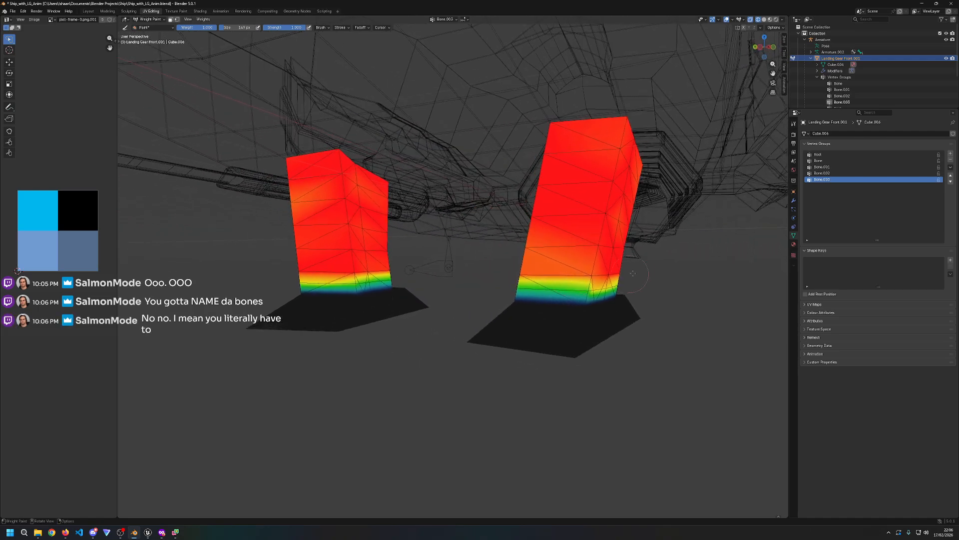
Step: Paint the remaining Bone.003 weight around the lower-leg faces above the feet and undo the last stroke on the near leg
left_click_drag(607, 276, 532, 284)
middle_click_drag(533, 285, 591, 282)
mouse_move(591, 281)
left_mouse_down()
mouse_move(478, 282)
mouse_move(581, 283)
mouse_move(571, 283)
left_mouse_up()
middle_click_drag(571, 283, 413, 289)
mouse_move(341, 272)
left_mouse_down()
mouse_move(432, 265)
mouse_move(395, 295)
left_mouse_up()
mouse_move(394, 296)
middle_mouse_down()
mouse_move(384, 297)
mouse_move(394, 298)
mouse_move(387, 275)
middle_mouse_up()
left_click_drag(387, 275, 328, 279)
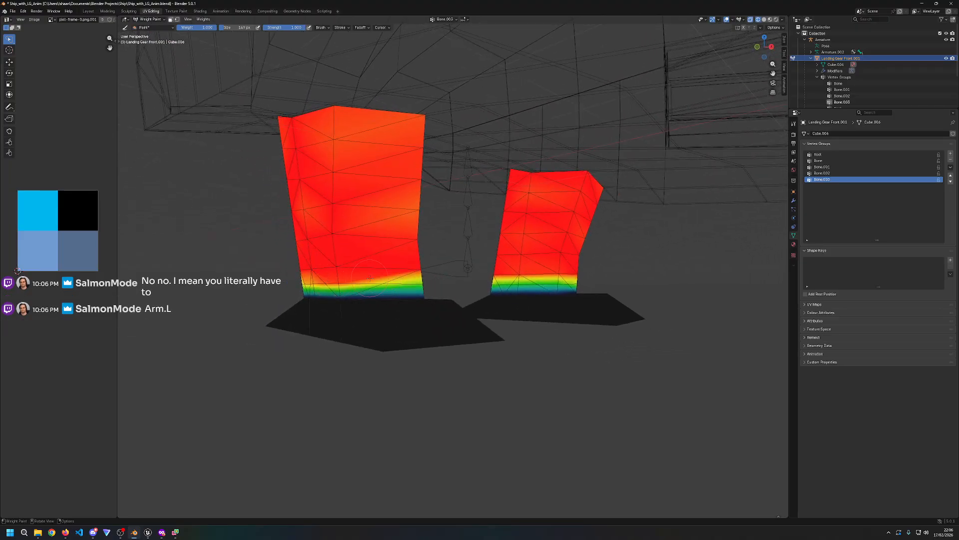
key("ctrl+z")
key("ctrl+z")
key("ctrl+shift+z")
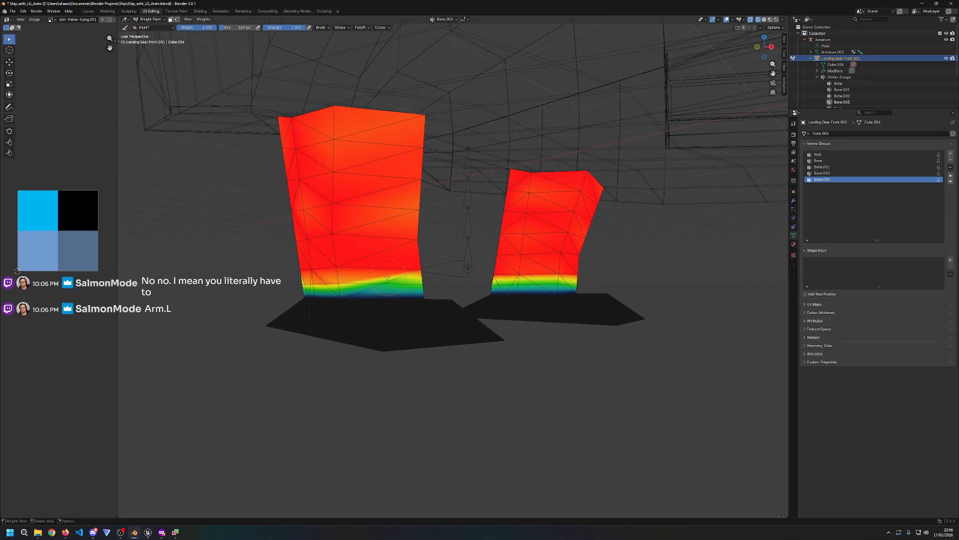
middle_click_drag(403, 303, 603, 289)
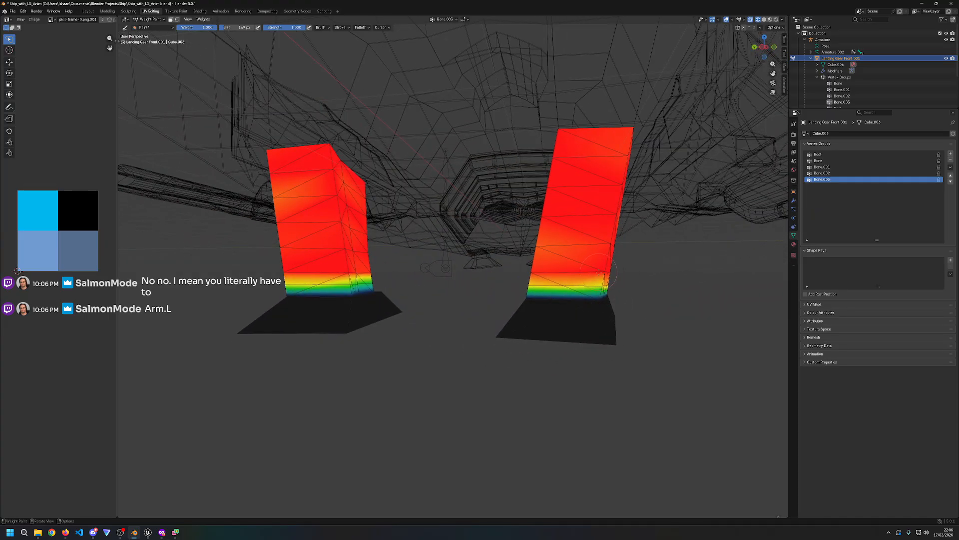
Step: Turn off wireframe shading, return to Object Mode and select the armature
key("shift+z")
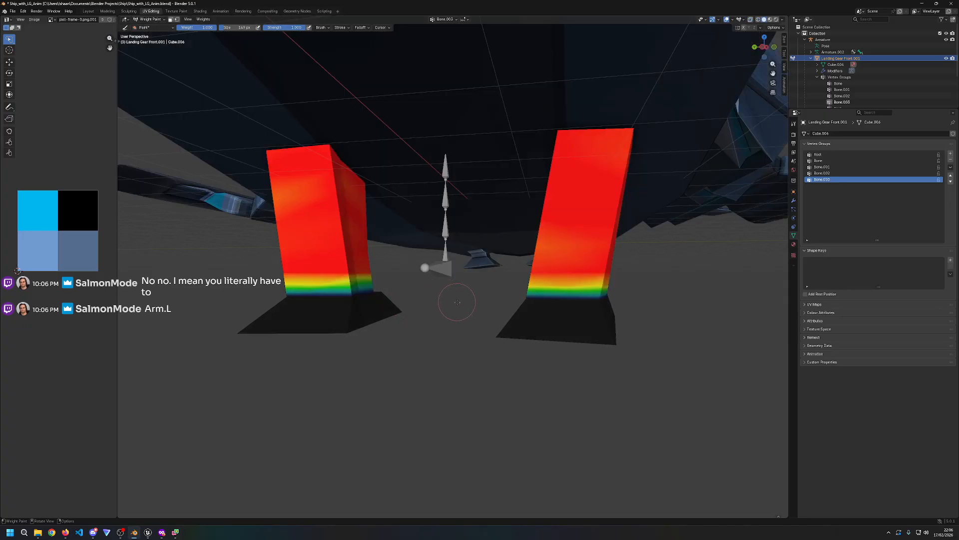
key("Tab")
key("Tab")
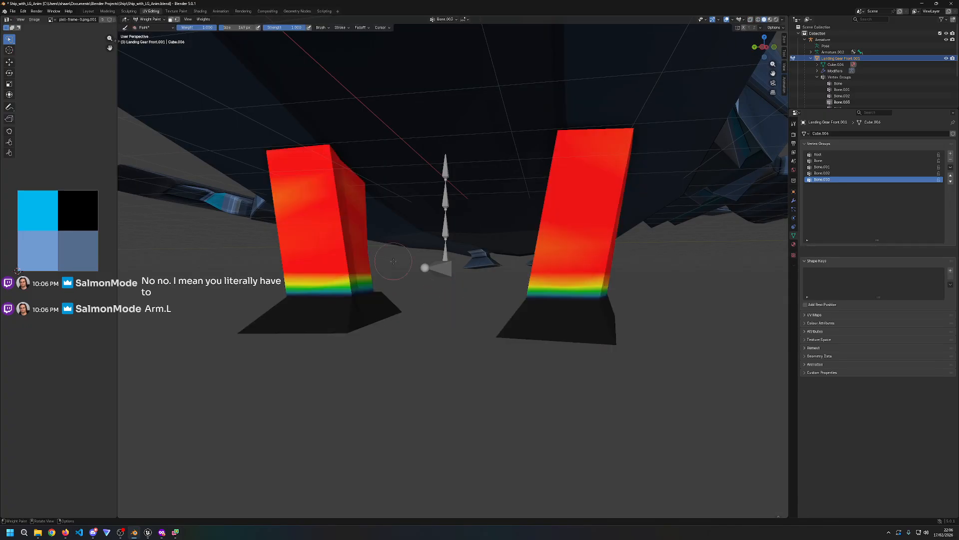
left_click(147, 19)
left_click(148, 31)
left_click(146, 19)
left_click(147, 25)
left_click(445, 171)
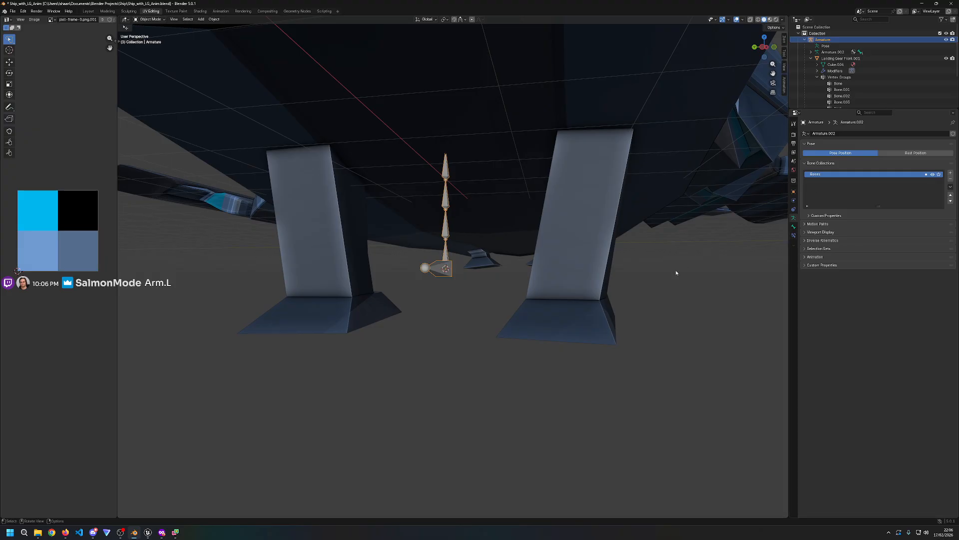
left_click(838, 83)
left_click(843, 90)
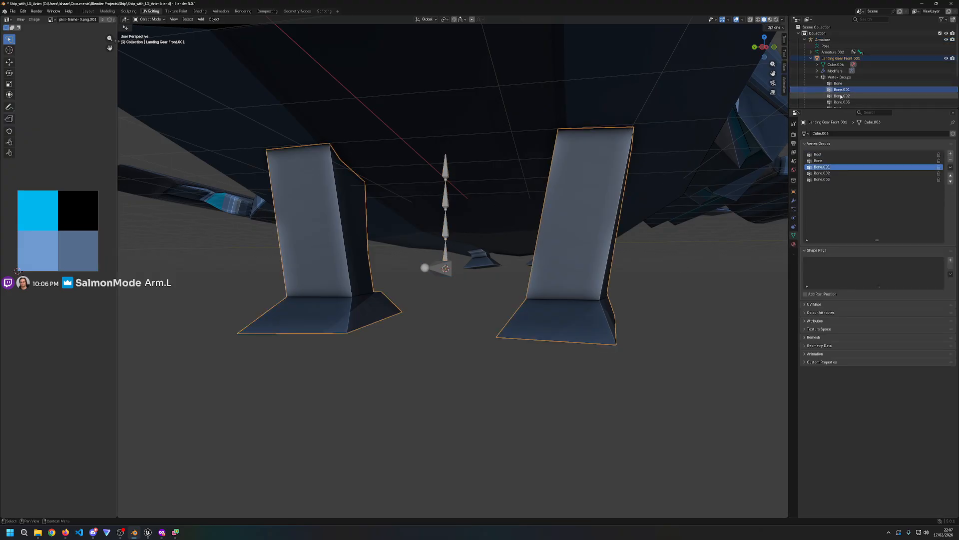
scroll(843, 90, "down", 1)
left_click(843, 90)
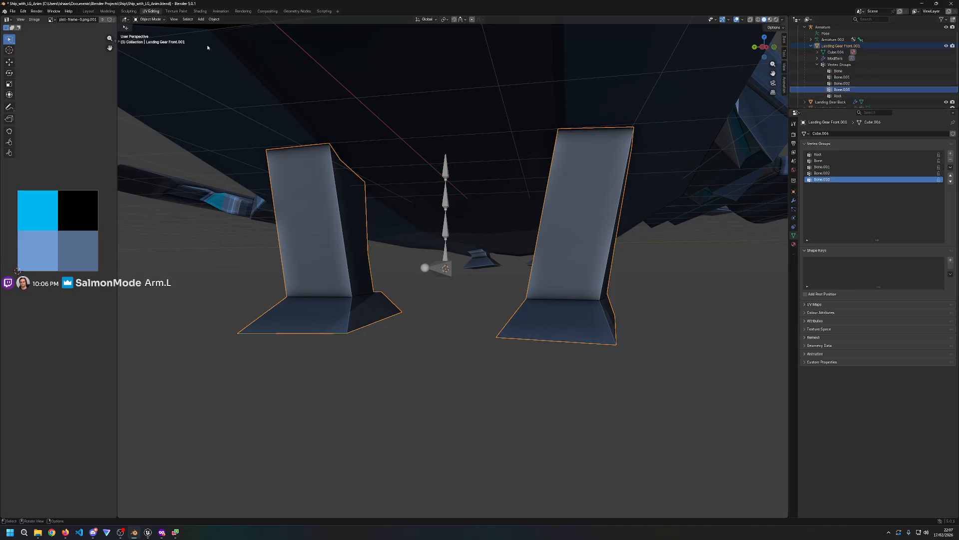
left_click(159, 19)
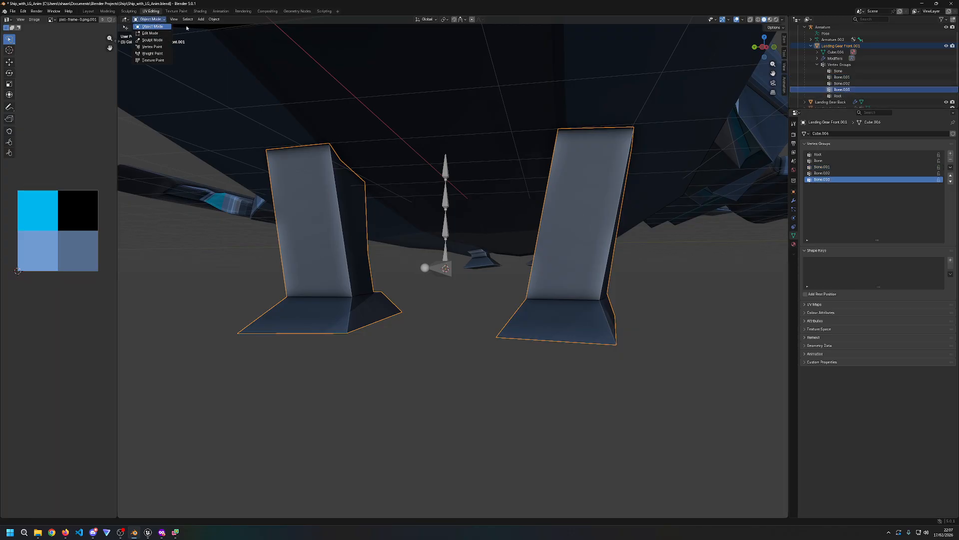
scroll(829, 42, "up", 2)
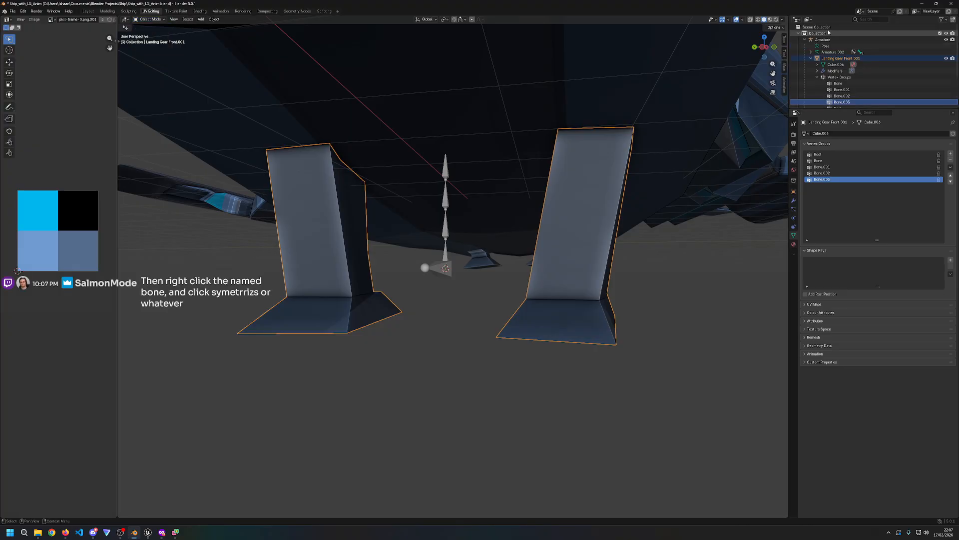
Step: Put the armature in Pose Mode, try compressing the legs by scaling Bone.001 along Z, and undo the scaling
left_click(823, 40)
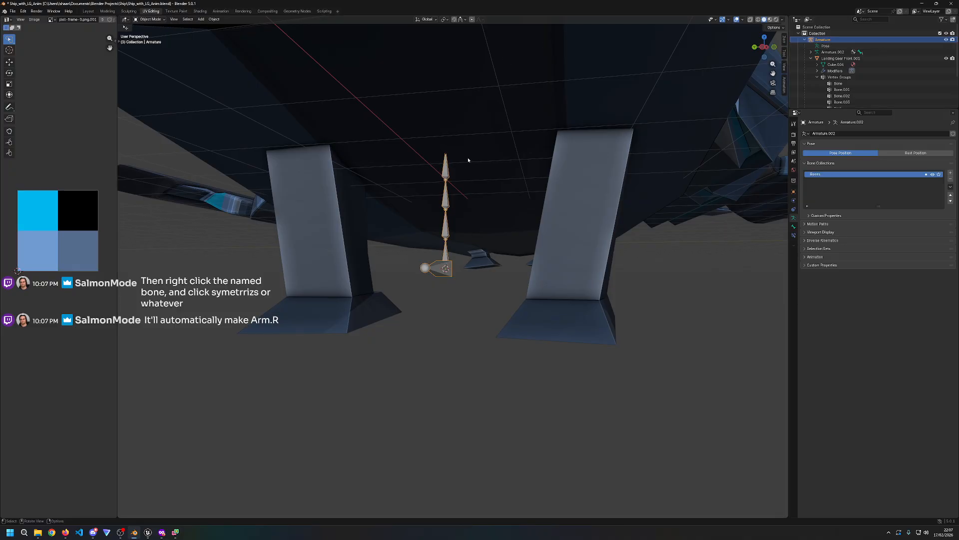
left_click(163, 20)
left_click(149, 39)
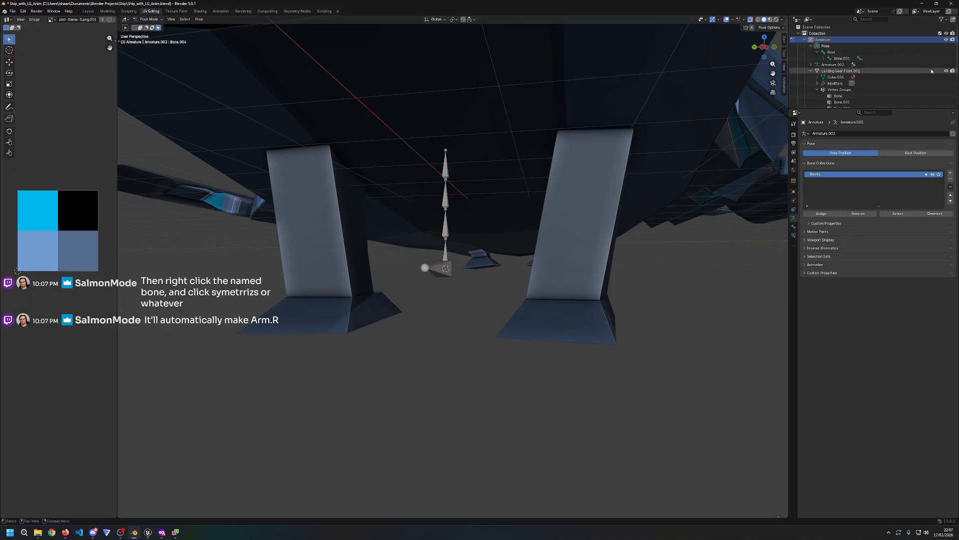
left_click(445, 212)
left_click(444, 220)
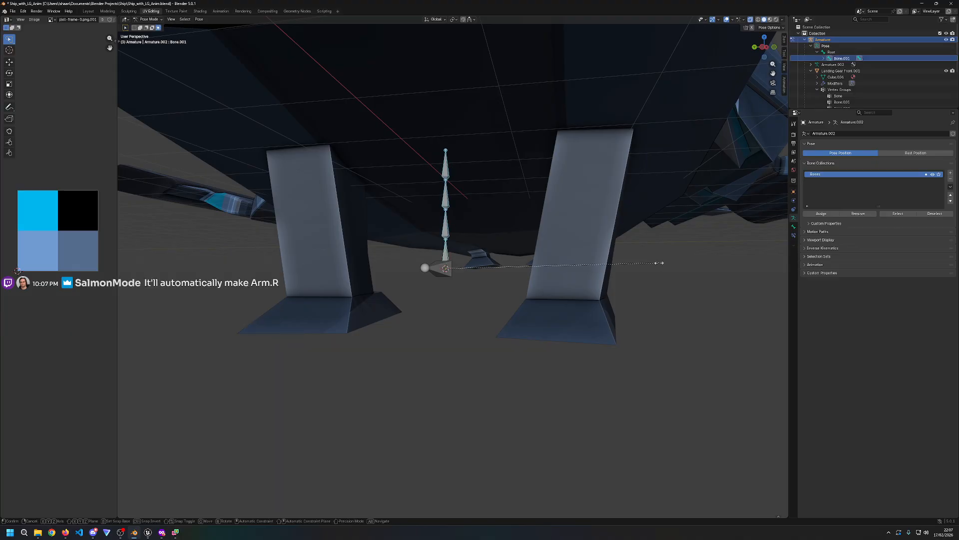
key("s")
key("z")
left_click(474, 270)
middle_click_drag(475, 270, 504, 281)
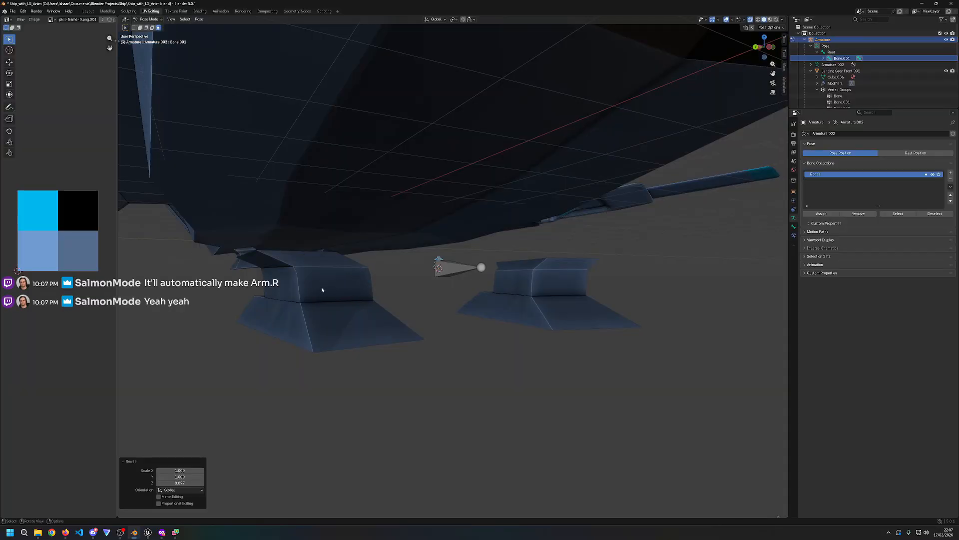
key("ctrl+z")
Step: Test the leg compression in wireframe shading by scaling Bone.001 along Z again, reverting each attempt
key("z")
left_click(480, 296)
key("s")
key("z")
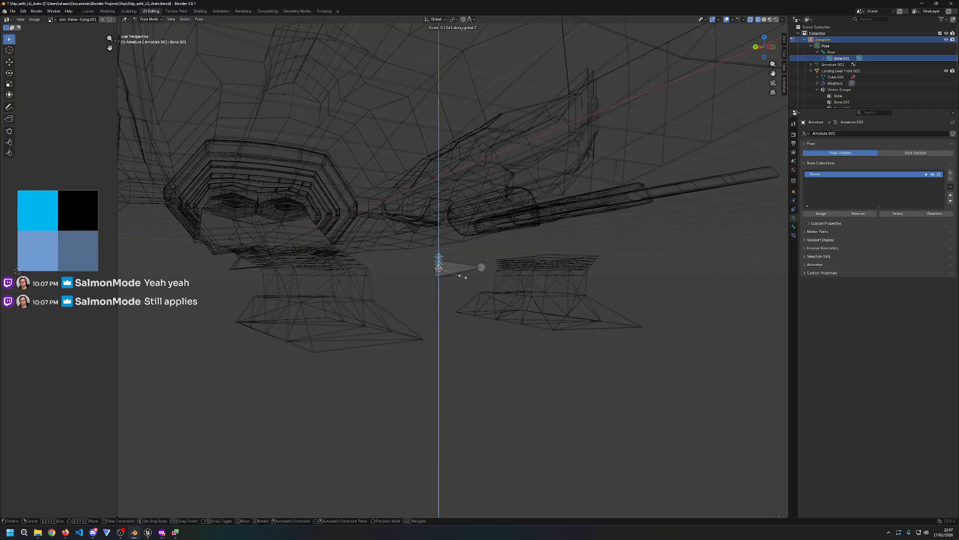
key("Escape")
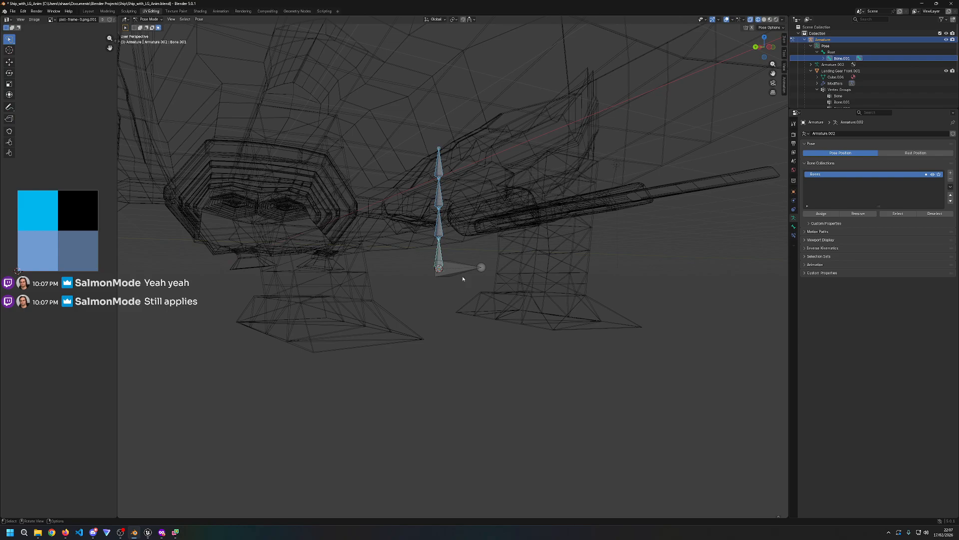
key("s")
key("z")
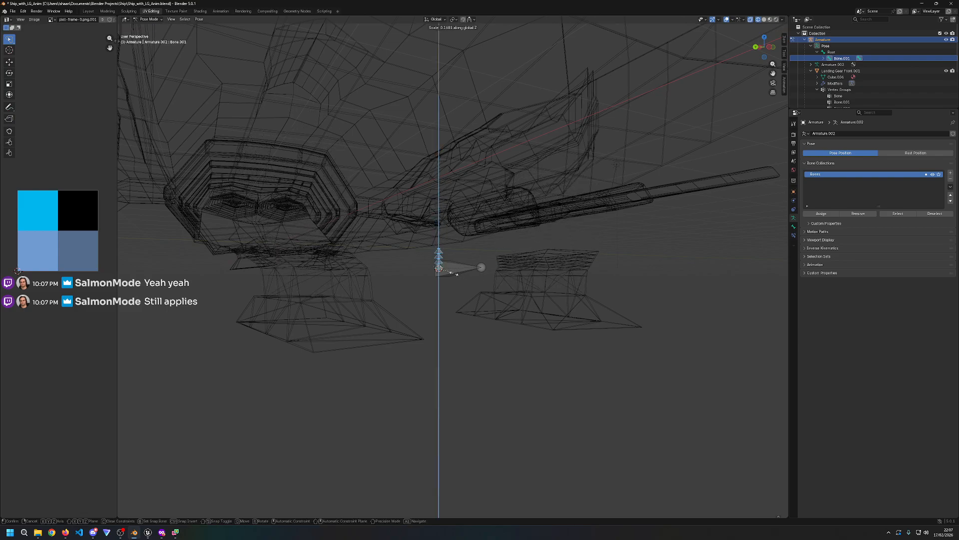
left_click(455, 275)
middle_click_drag(455, 274, 558, 308)
key("ctrl+z")
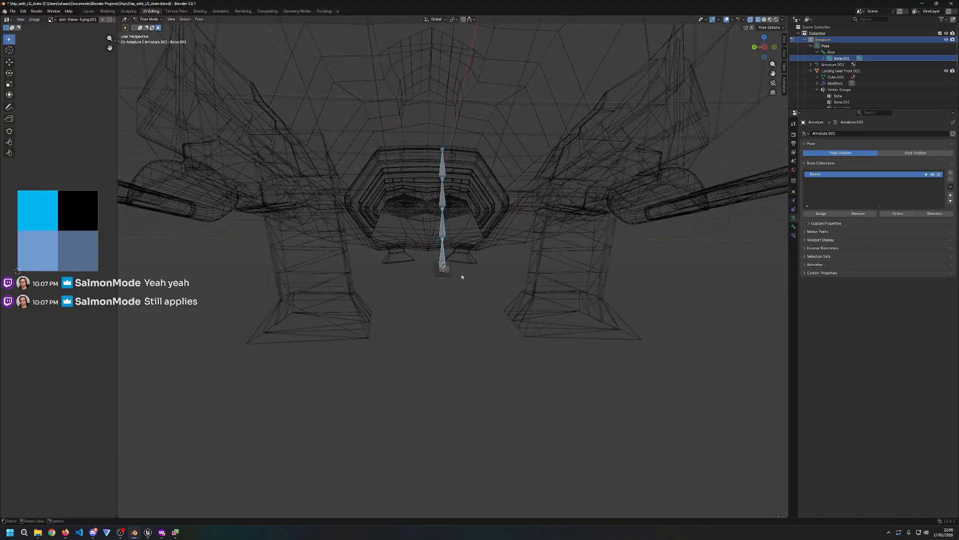
Step: Return to solid shading and put the front landing gear mesh back into Weight Paint mode
left_click(442, 269)
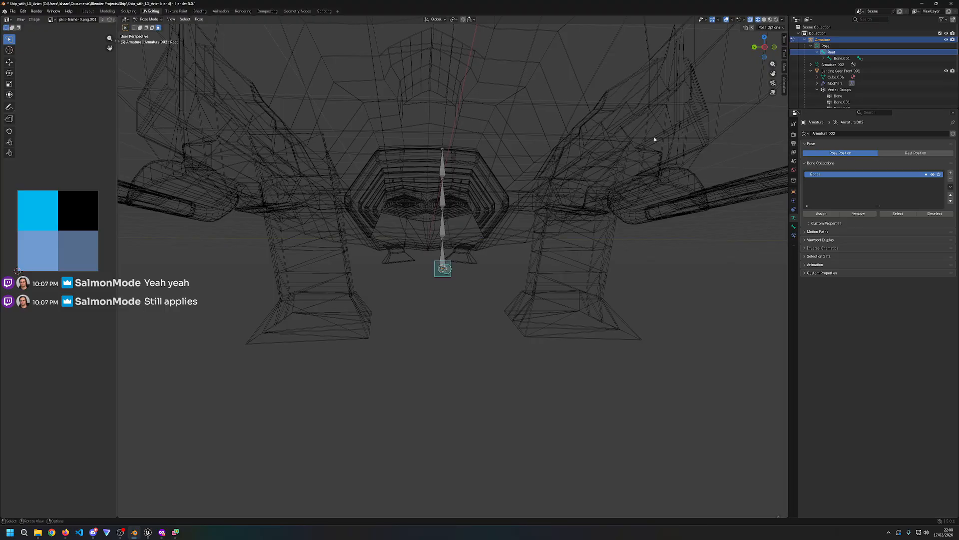
left_click(274, 135)
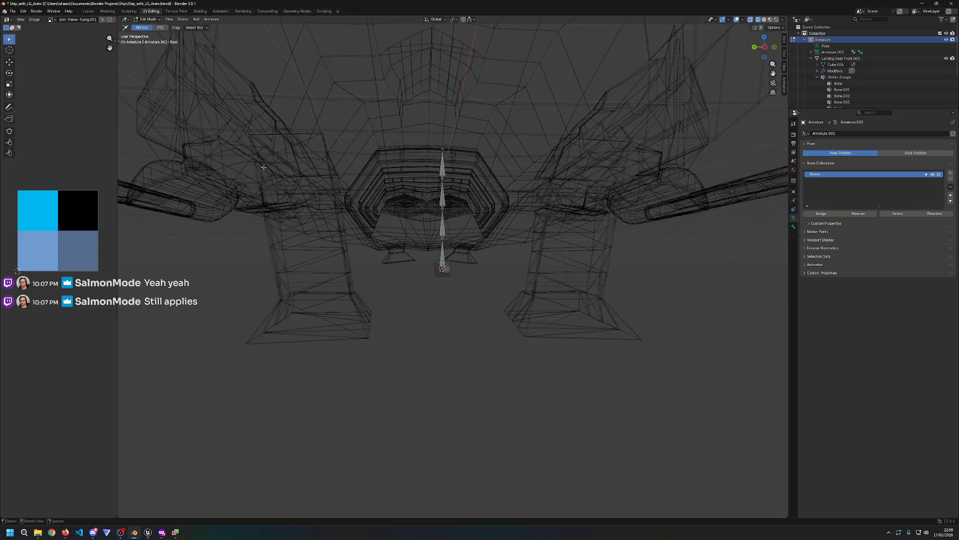
key("z")
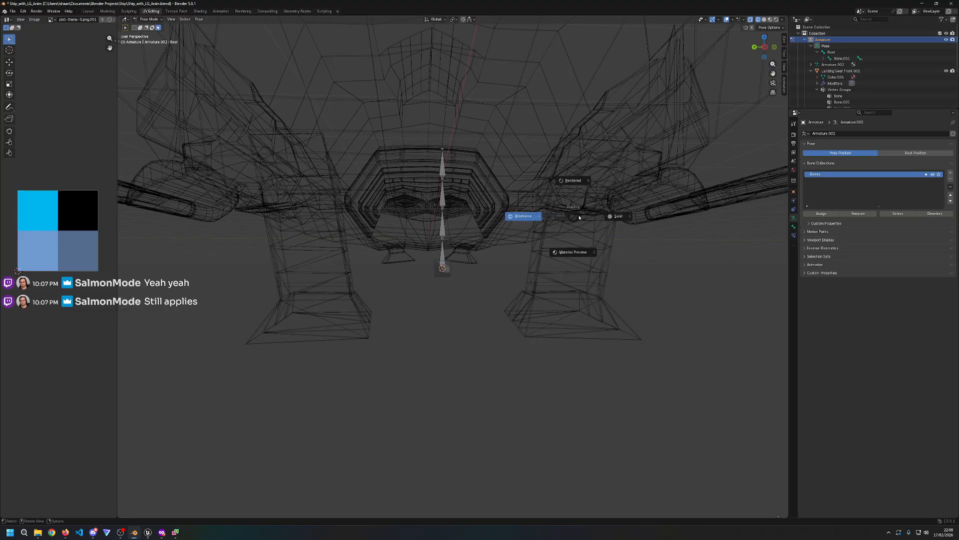
left_click(647, 213)
key("ctrl+Tab")
left_click(552, 186)
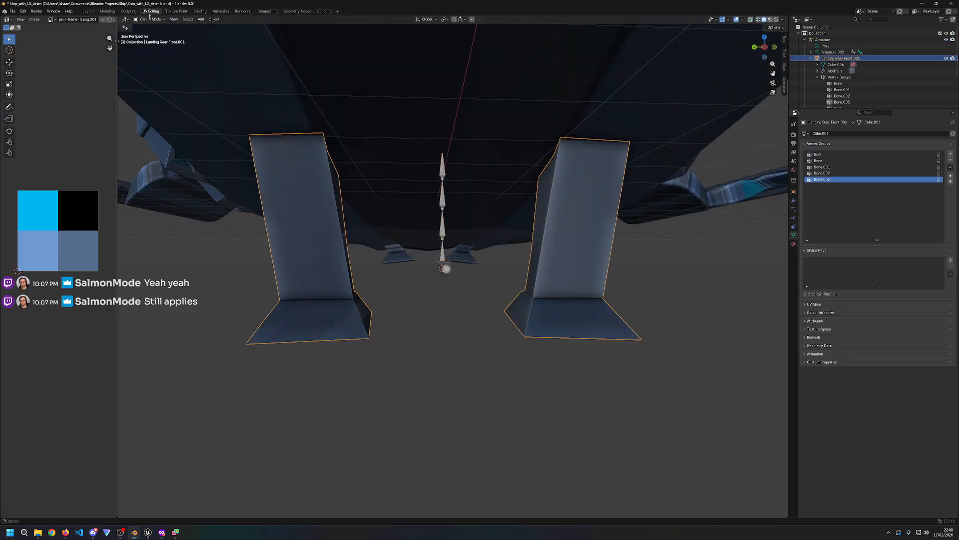
left_click(149, 19)
left_click(150, 46)
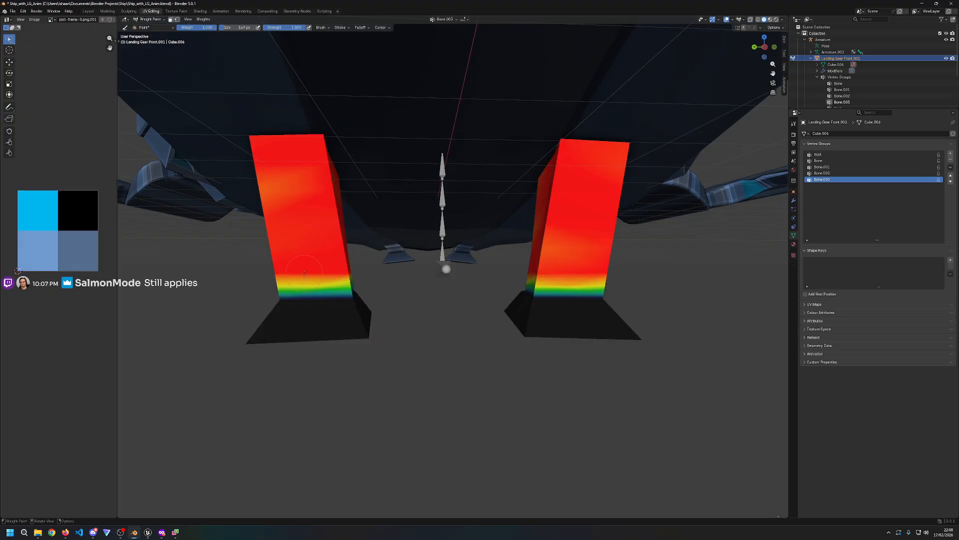
Step: Try extending the Bone.003 weight down to the ankle edges of both legs in solid shading
middle_click_drag(304, 273, 381, 262)
mouse_move(380, 261)
left_mouse_down()
mouse_move(300, 264)
mouse_move(406, 262)
mouse_move(255, 264)
left_mouse_up()
key("ctrl+z")
mouse_move(320, 263)
left_mouse_down()
mouse_move(394, 265)
mouse_move(242, 269)
left_mouse_up()
middle_click_drag(499, 278, 369, 282)
mouse_move(369, 283)
left_mouse_down()
mouse_move(380, 283)
mouse_move(357, 291)
mouse_move(395, 294)
left_mouse_up()
middle_click_drag(434, 291, 602, 306)
mouse_move(603, 306)
left_mouse_down()
mouse_move(595, 292)
mouse_move(612, 286)
left_mouse_up()
left_click_drag(369, 299, 310, 289)
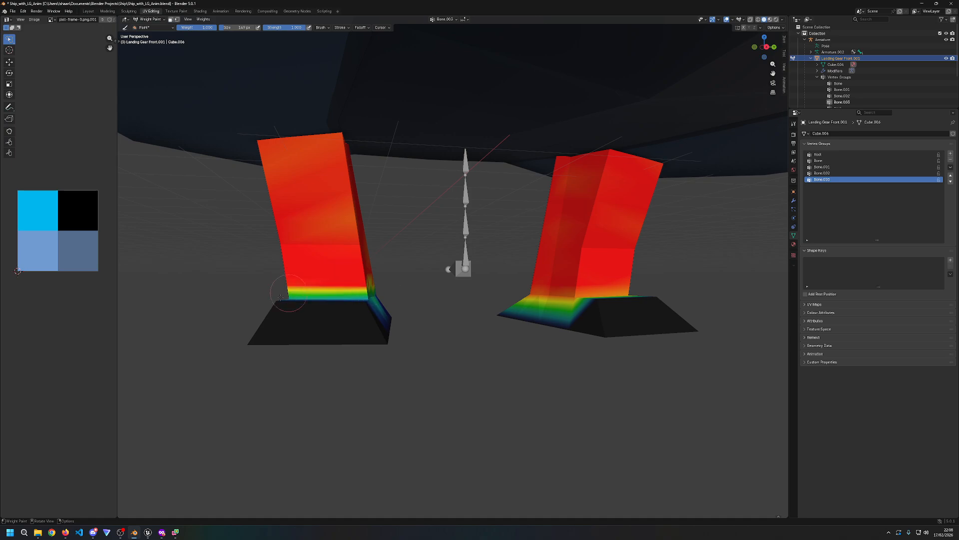
Step: Try painting Bone.003 weight around the remaining ankle faces, and undo all the strokes that spill onto the feet
middle_click_drag(370, 292, 480, 294)
mouse_move(520, 295)
left_mouse_down()
mouse_move(385, 291)
mouse_move(402, 300)
mouse_move(342, 289)
left_mouse_up()
middle_click_drag(343, 289, 430, 293)
mouse_move(574, 301)
left_mouse_down()
mouse_move(584, 295)
mouse_move(530, 300)
left_mouse_up()
key("ctrl+z")
mouse_move(595, 291)
left_mouse_down()
mouse_move(535, 305)
mouse_move(489, 295)
left_mouse_up()
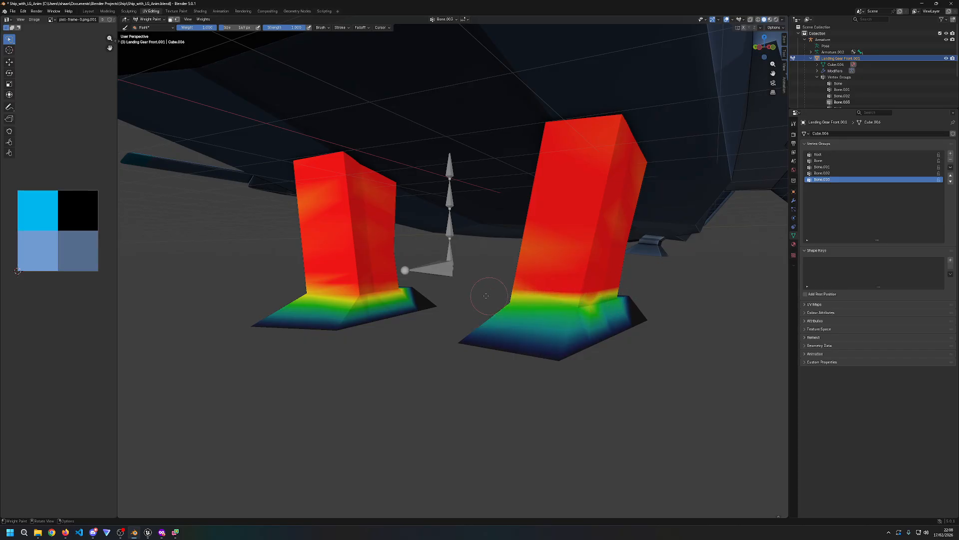
middle_click_drag(609, 295, 395, 289)
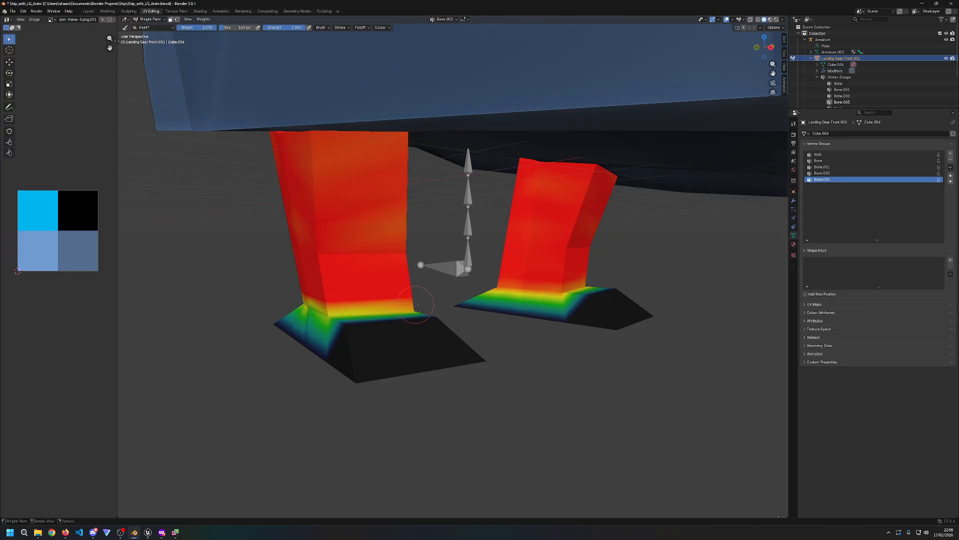
key("ctrl+z")
key("ctrl+z")
key("ctrl+z")
key("ctrl+z")
key("ctrl+z")
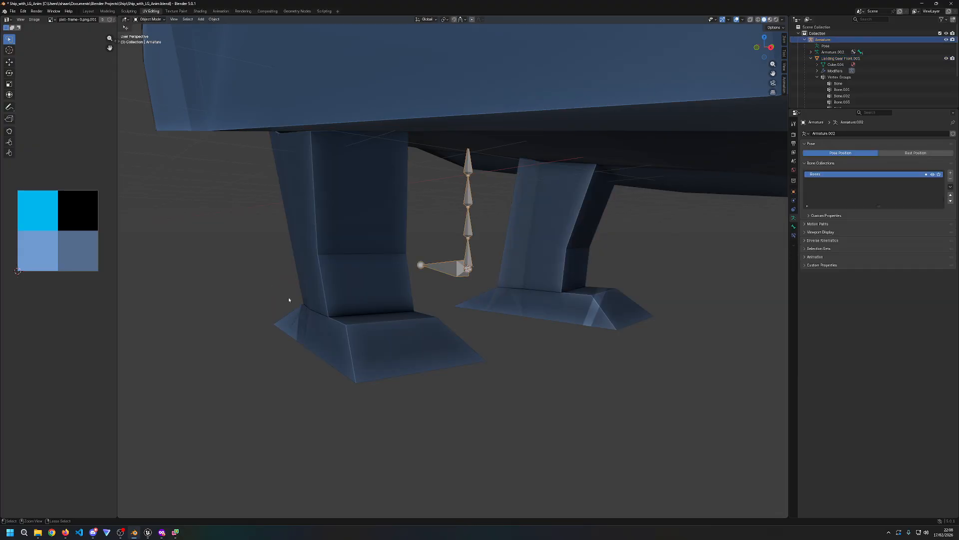
key("ctrl+shift+z")
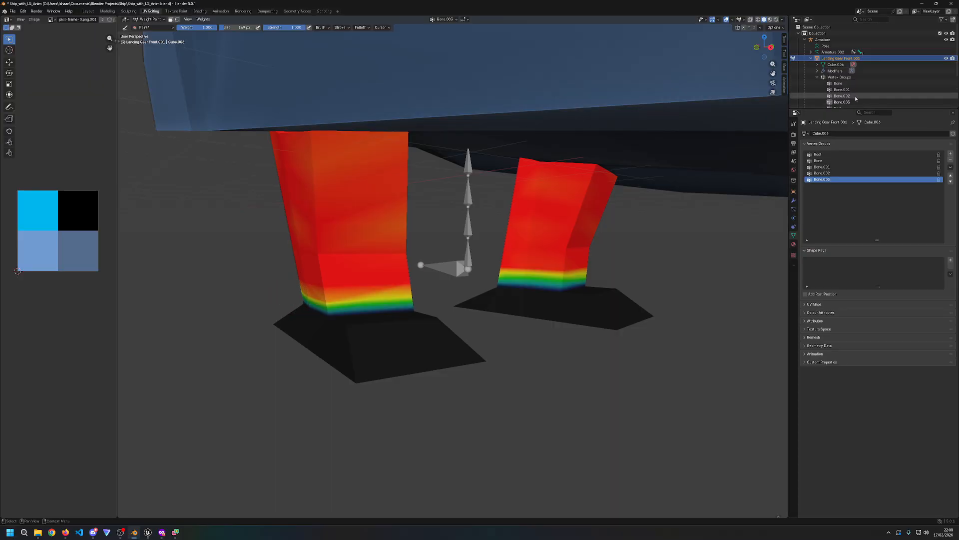
Step: Make the Root vertex group active, undo a first stroke on the near leg, and switch to wireframe shading
scroll(850, 75, "down", 2)
left_click(825, 155)
left_click_drag(330, 281, 299, 295)
mouse_move(298, 306)
middle_mouse_down()
mouse_move(390, 290)
mouse_move(334, 294)
middle_mouse_up()
key("ctrl+z")
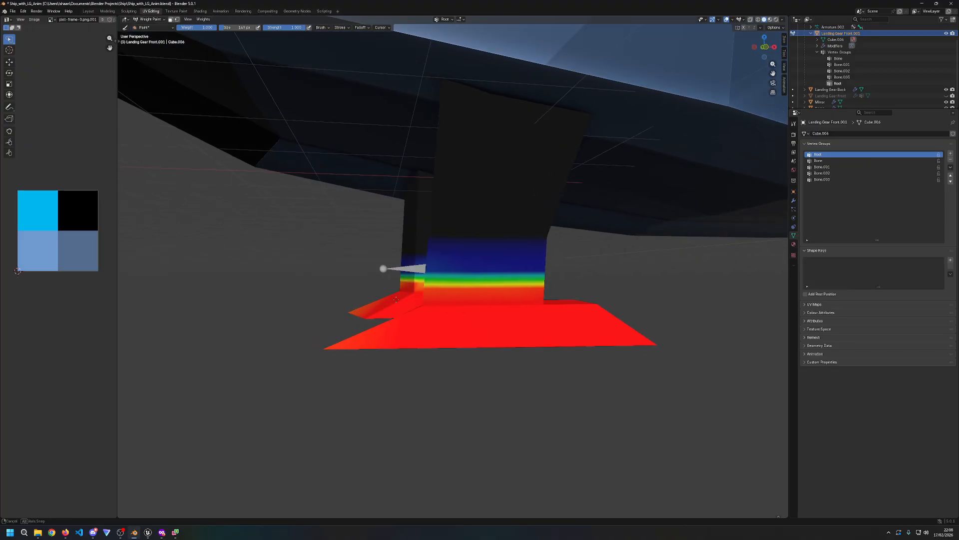
key("shift+z")
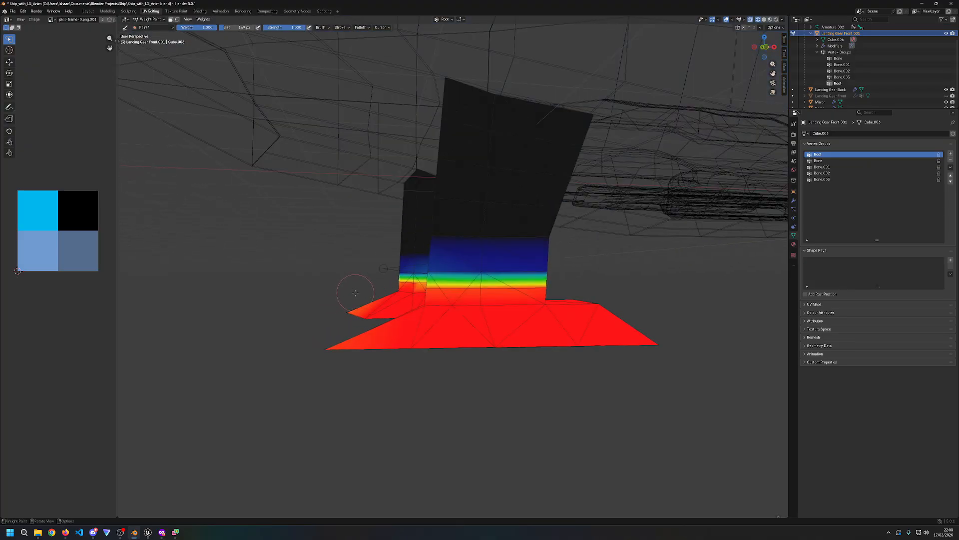
middle_click_drag(355, 292, 372, 293)
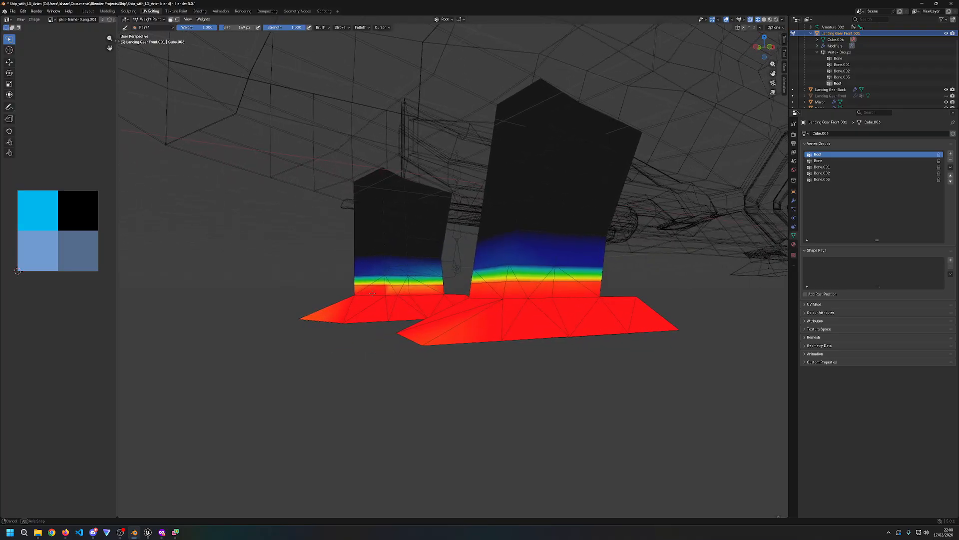
Step: Paint full Root weight around the lower legs of both landing gears, just above the feet
mouse_move(563, 271)
left_mouse_down()
mouse_move(481, 267)
mouse_move(614, 268)
left_mouse_up()
middle_click_drag(613, 267, 537, 270)
mouse_move(315, 272)
left_mouse_down()
mouse_move(348, 274)
mouse_move(343, 288)
left_mouse_up()
middle_click_drag(350, 285, 512, 280)
mouse_move(337, 315)
left_mouse_down()
mouse_move(350, 290)
mouse_move(273, 285)
mouse_move(370, 297)
left_mouse_up()
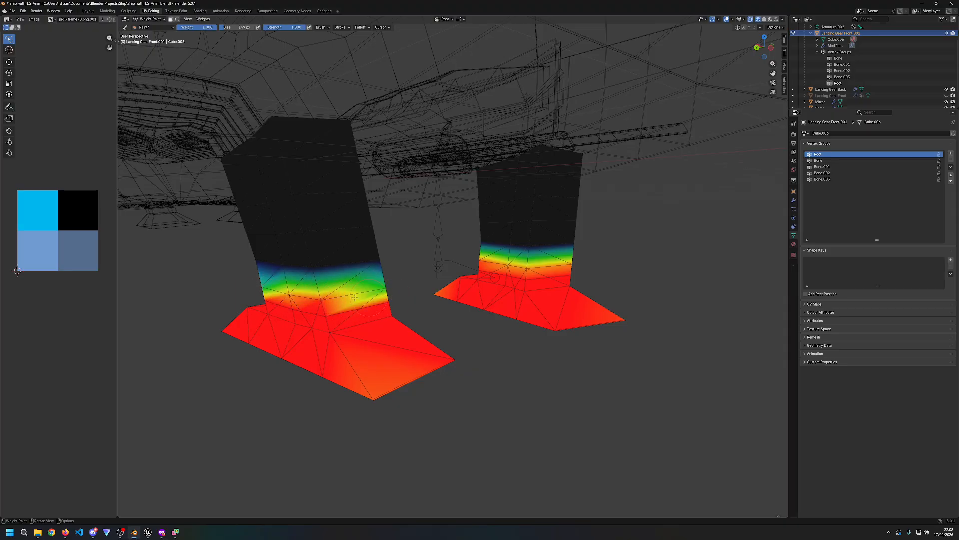
middle_click_drag(369, 298, 528, 283)
mouse_move(527, 282)
left_mouse_down()
mouse_move(500, 262)
mouse_move(539, 260)
mouse_move(500, 259)
mouse_move(555, 263)
left_mouse_up()
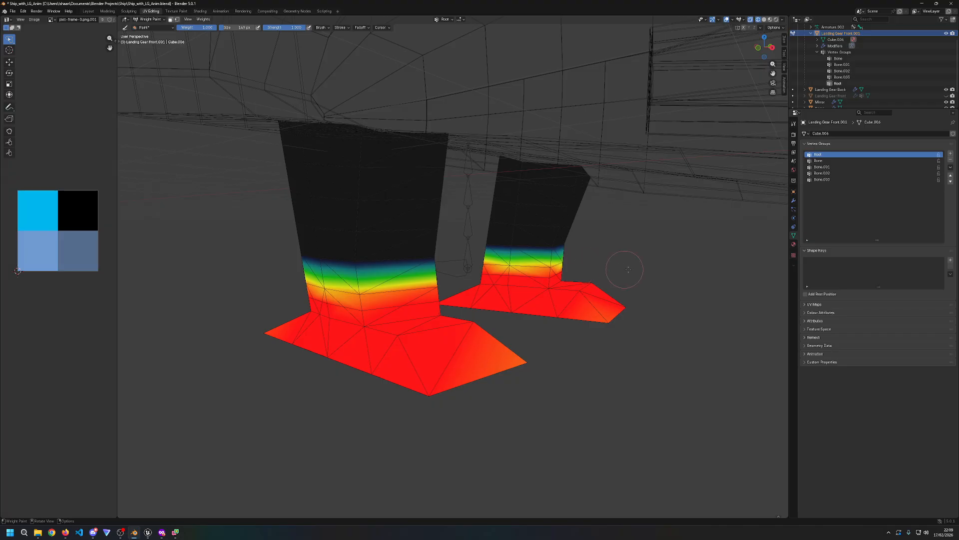
middle_click_drag(625, 269, 558, 285)
middle_click_drag(624, 272, 519, 270)
left_click(395, 295)
middle_click_drag(395, 296, 369, 295)
Step: Leave weight painting, select the landing gear's Armature and put it into Pose Mode
left_click(151, 19)
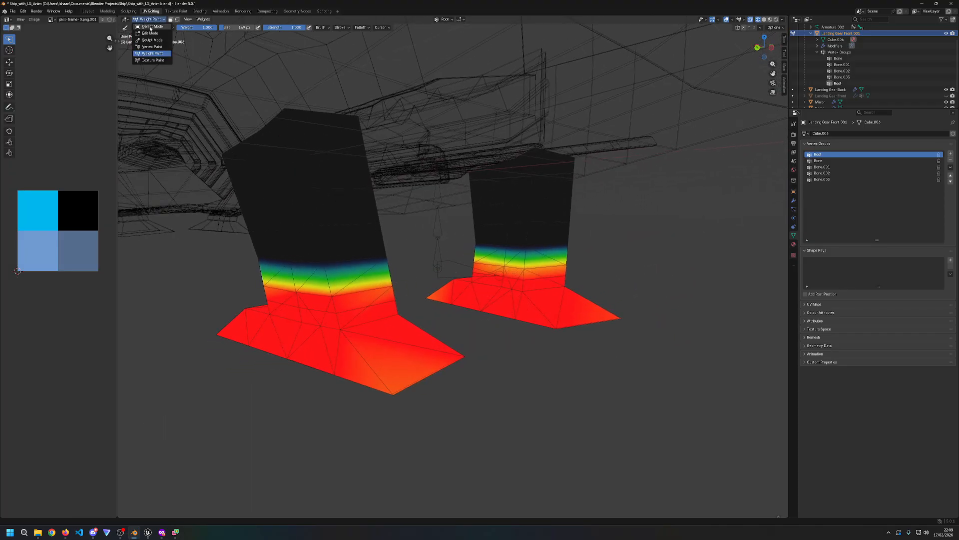
left_click(150, 26)
scroll(849, 65, "up", 2)
left_click(824, 39)
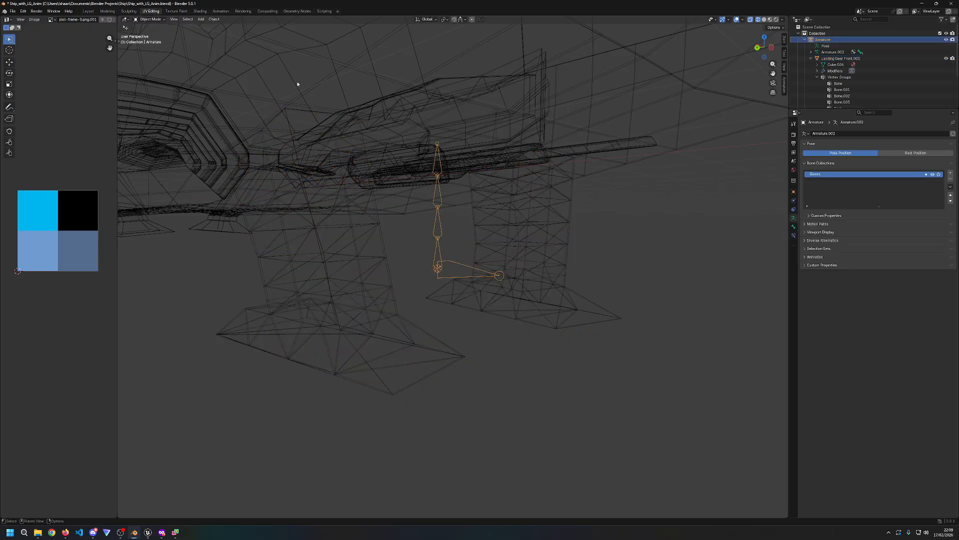
left_click(150, 19)
left_click(150, 39)
Step: Test the leg compression by scaling the Bone.001 chain along global Z, cancelling each trial
left_click_drag(415, 150, 454, 261)
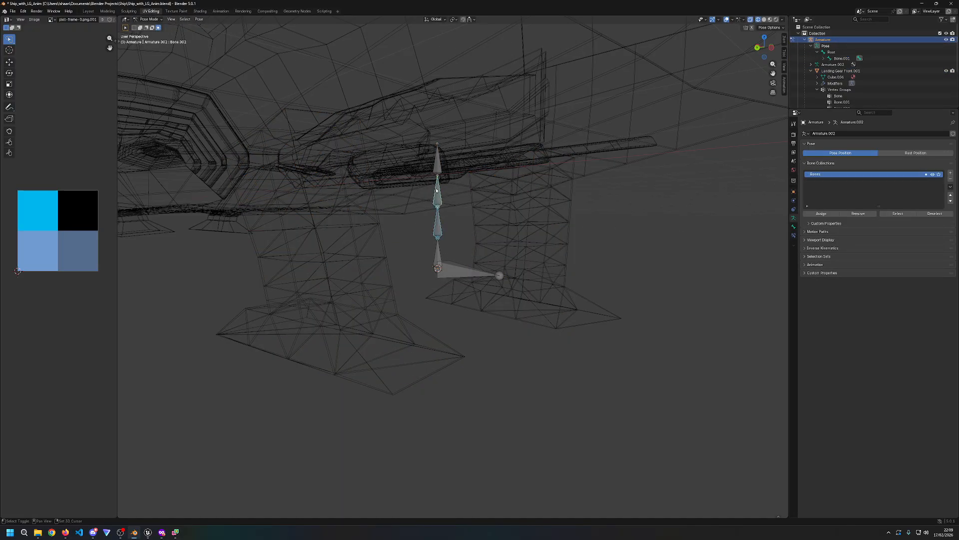
left_click(440, 245)
key("s")
key("z")
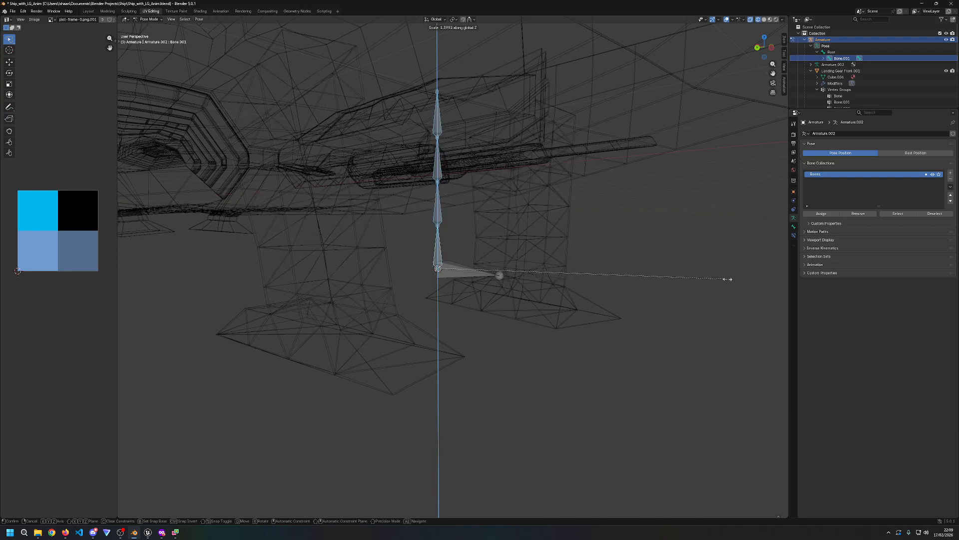
key("Escape")
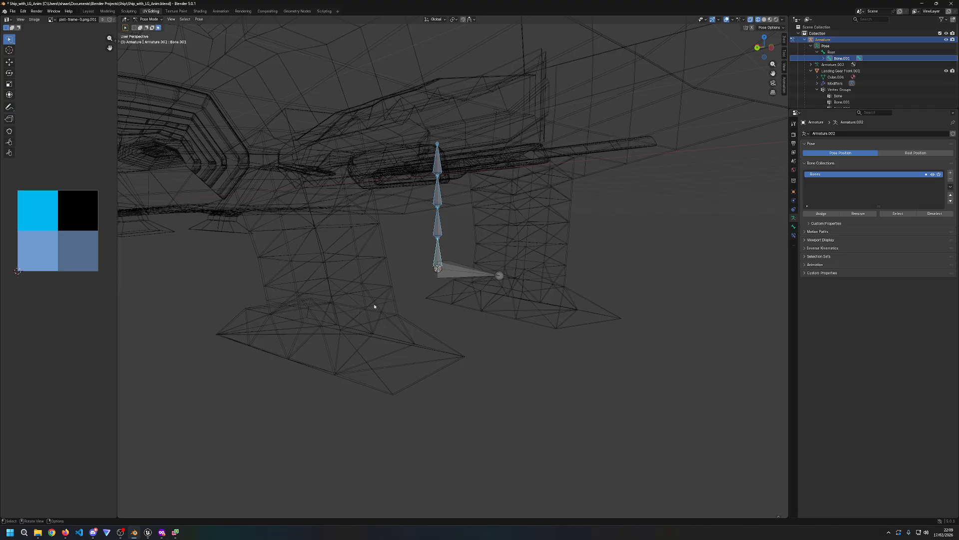
key("s")
key("z")
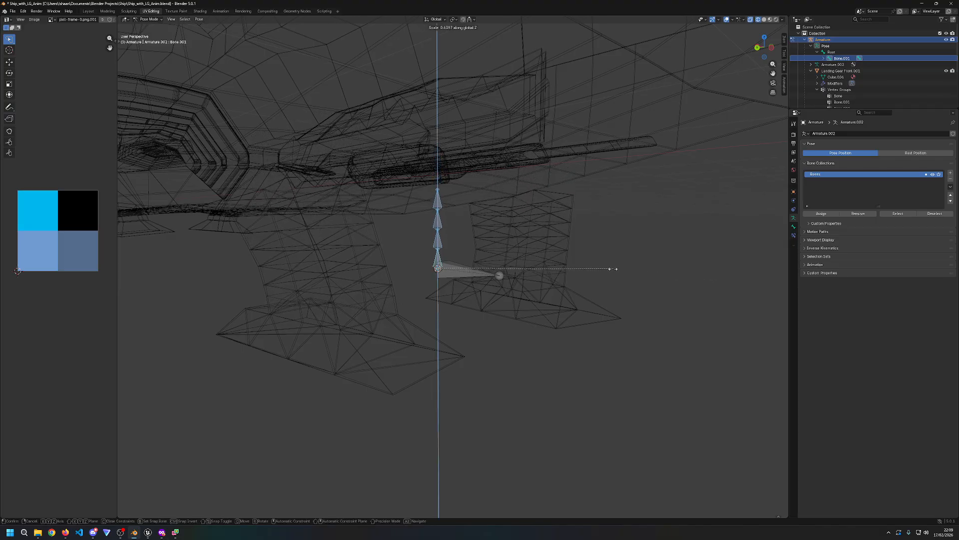
key("Escape")
key("s")
key("z")
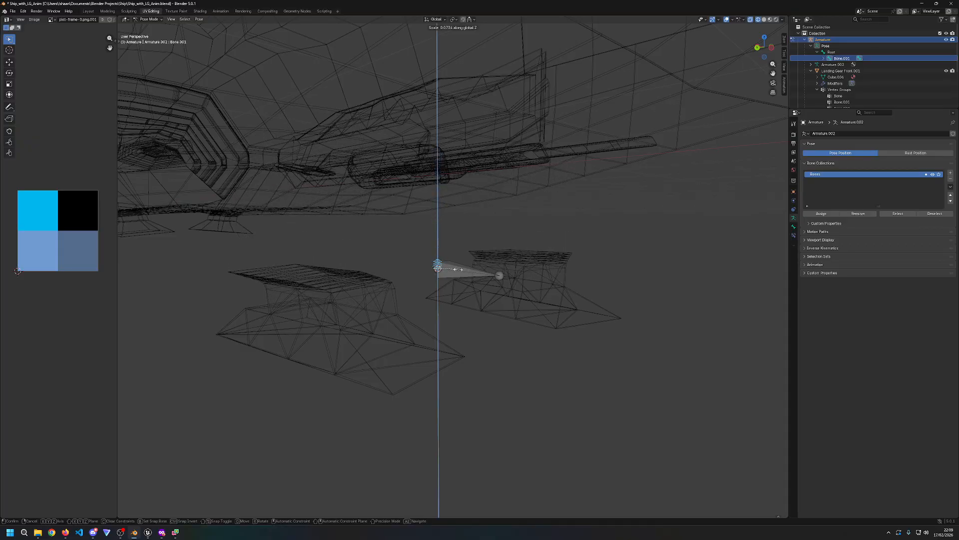
key("Escape")
Step: Deselect the bones and examine the armature's pose bone hierarchy in the outliner
left_click(646, 328)
middle_click_drag(646, 328, 737, 268)
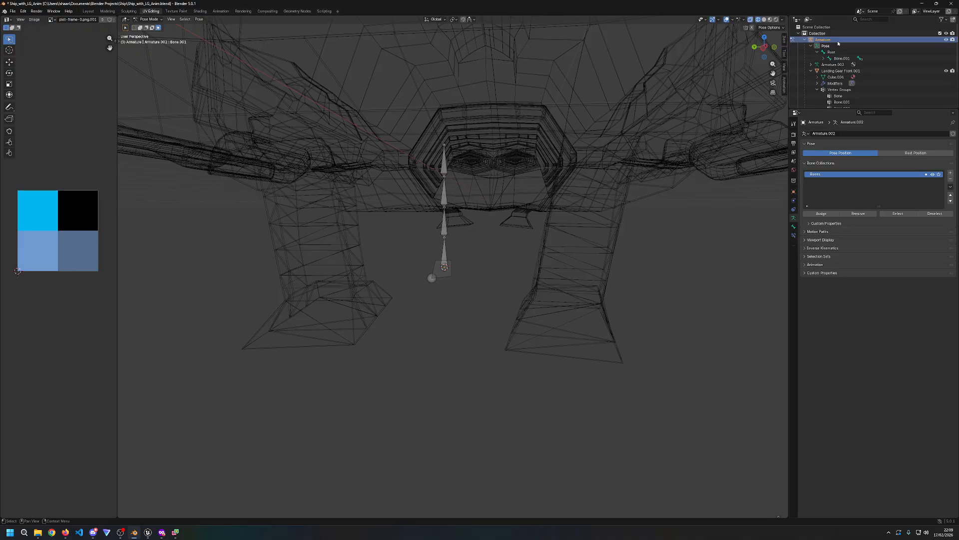
left_click(810, 47)
left_click(811, 52)
left_click(817, 59)
left_click(818, 59)
left_click(816, 53)
left_click(811, 52)
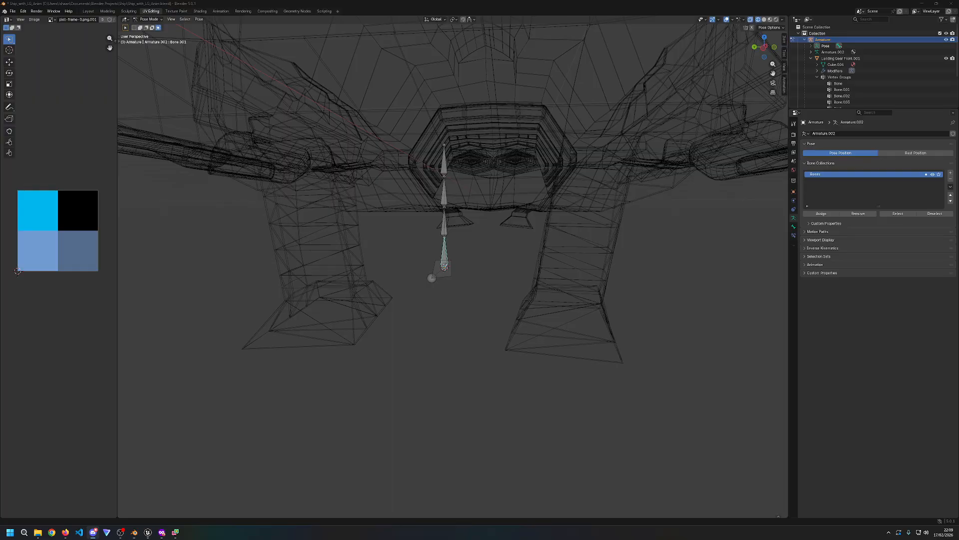
key("alt+Tab")
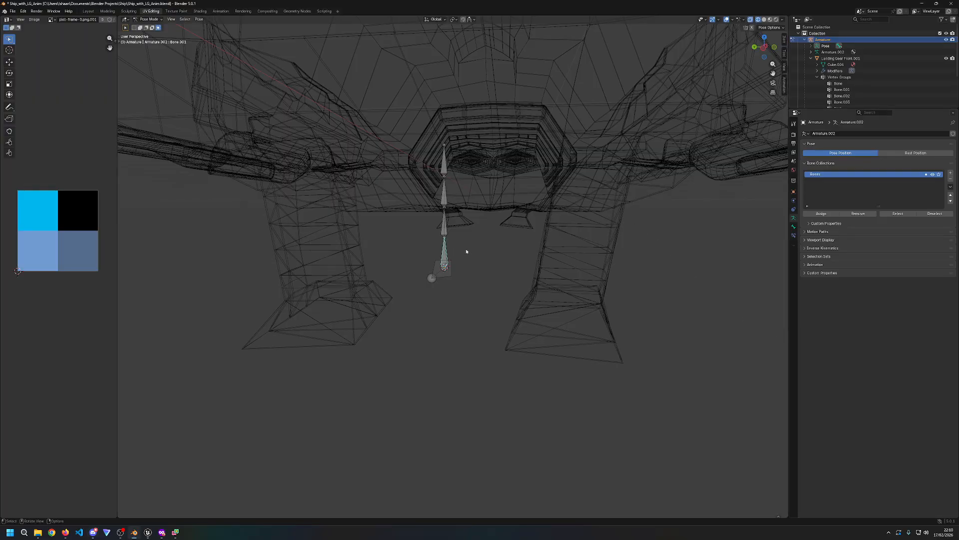
Step: Show the model in solid shading, select the Root bone and briefly check the armature in Edit Mode
key("z")
left_click(539, 258)
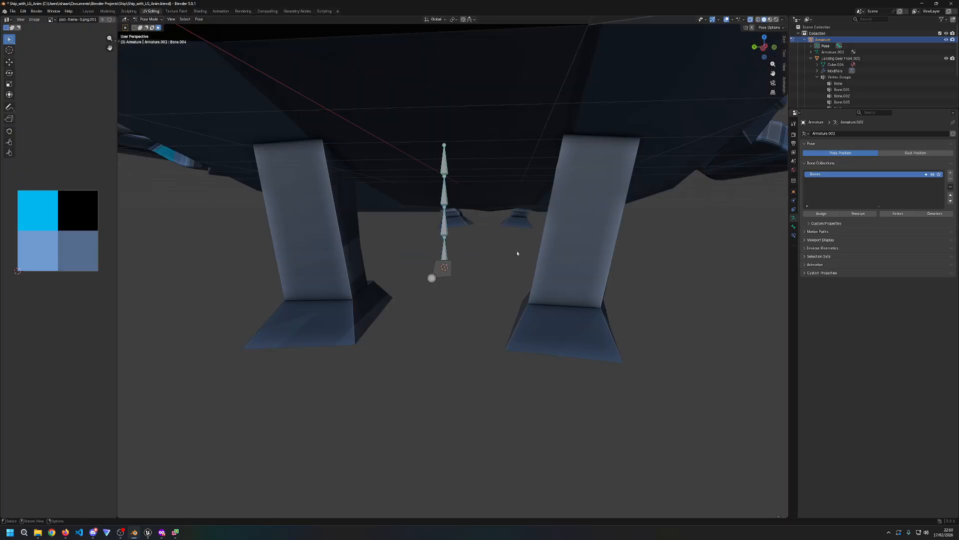
left_click(443, 281)
left_click(148, 19)
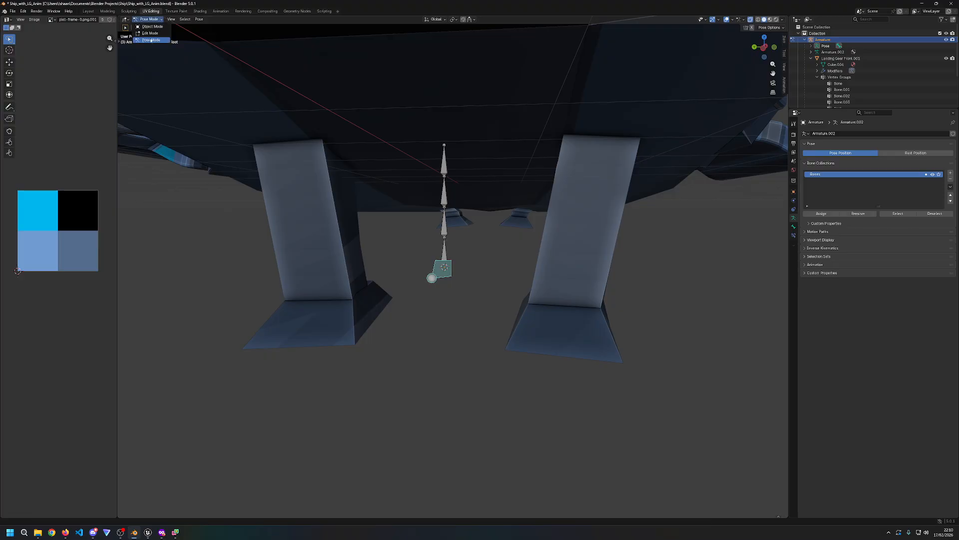
left_click(149, 32)
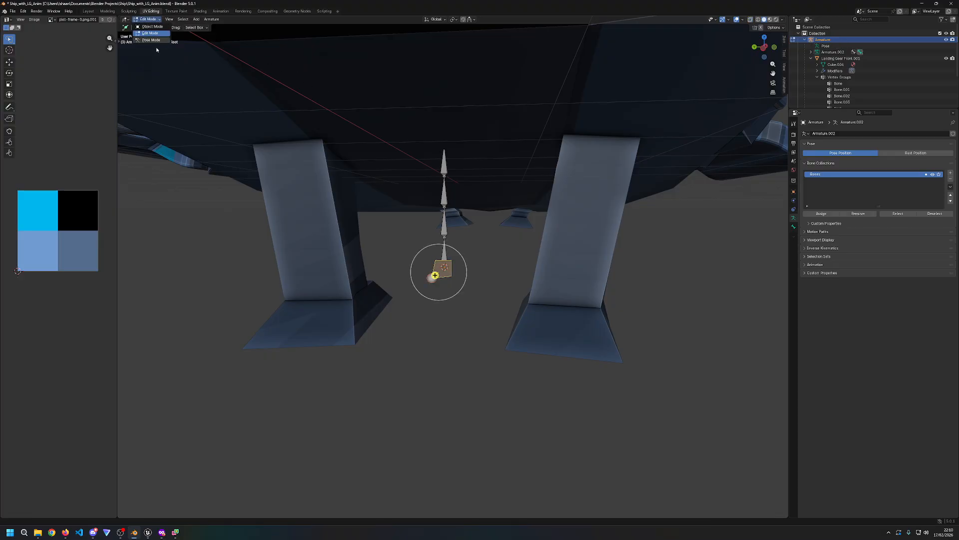
key("ctrl+Tab")
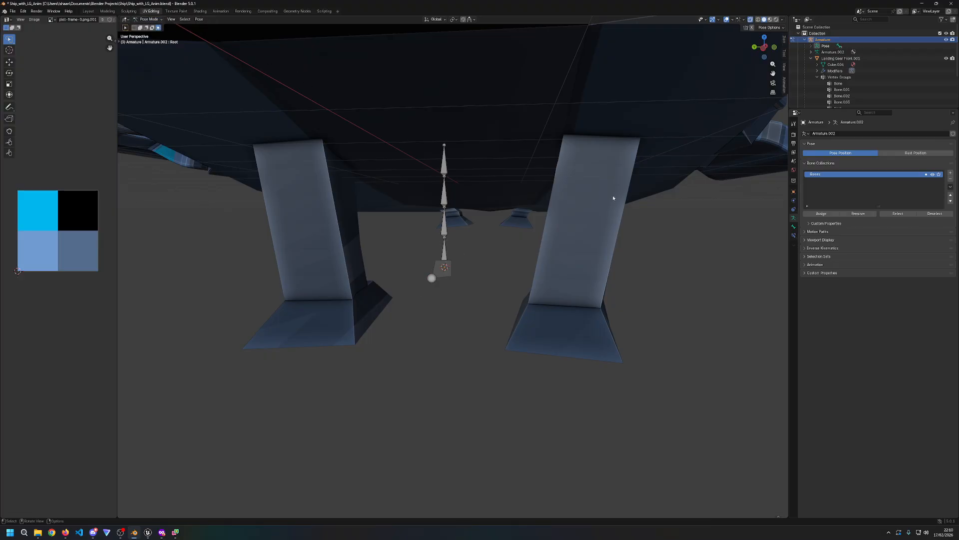
Step: Select the Landing Gear Front.001 mesh and return it to Weight Paint mode
left_click(804, 39)
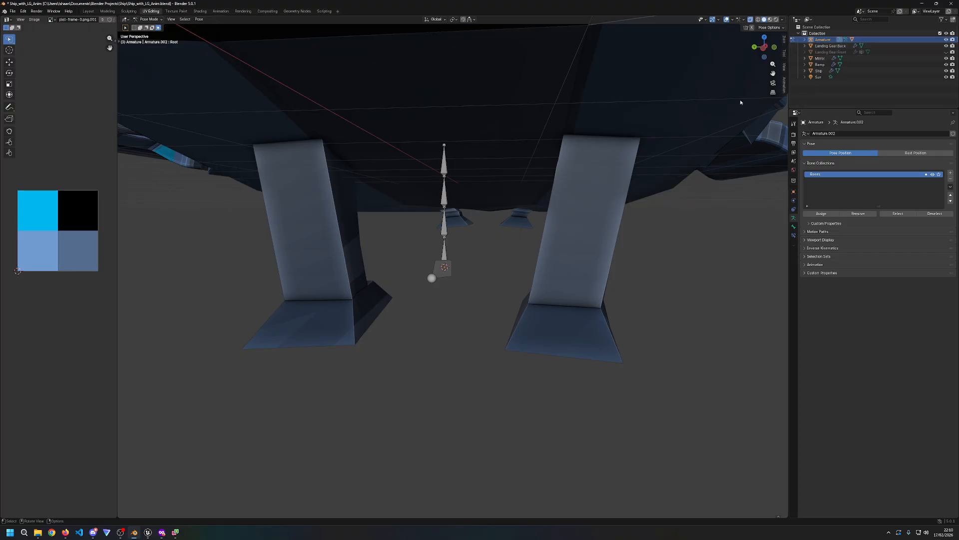
left_click(804, 40)
scroll(838, 62, "down", 1)
scroll(839, 62, "up", 1)
left_click(841, 45)
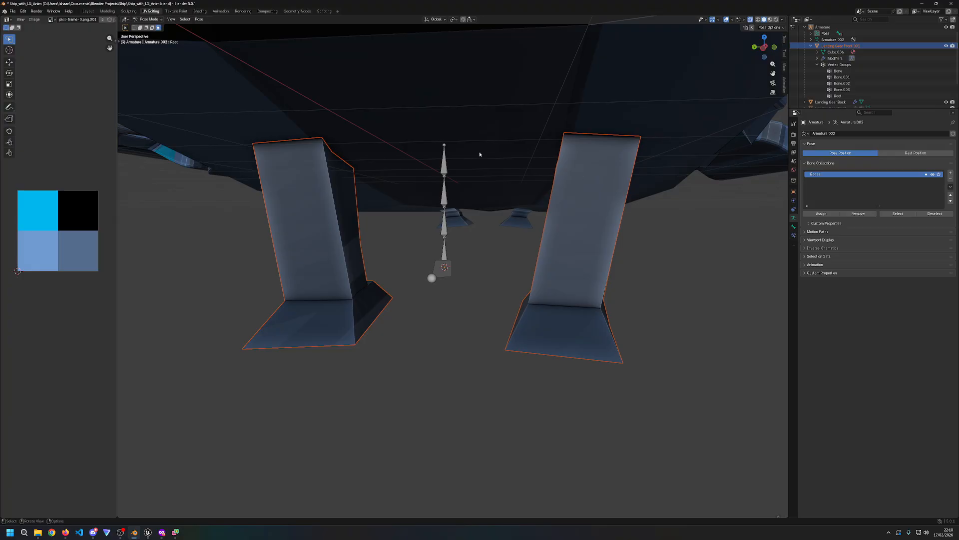
left_click(148, 19)
left_click(152, 19)
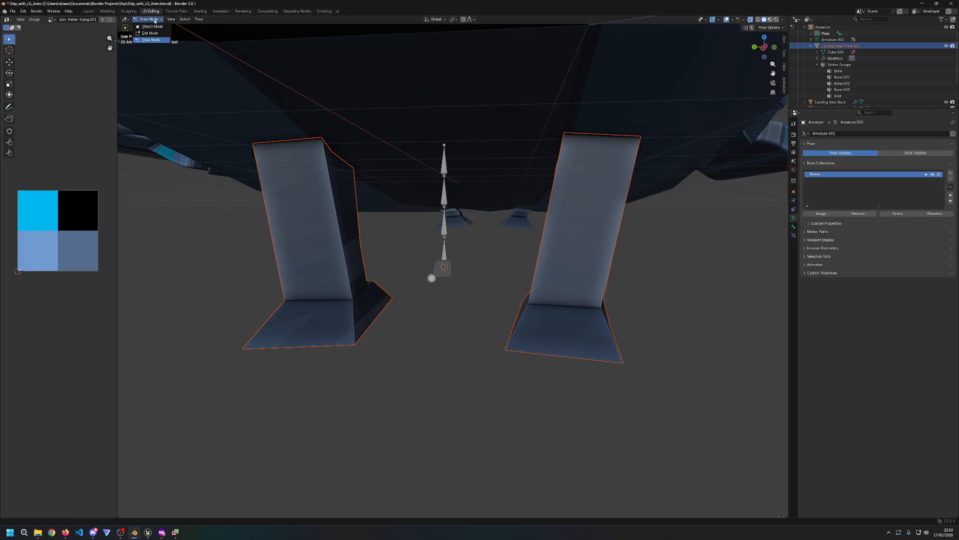
left_click(153, 27)
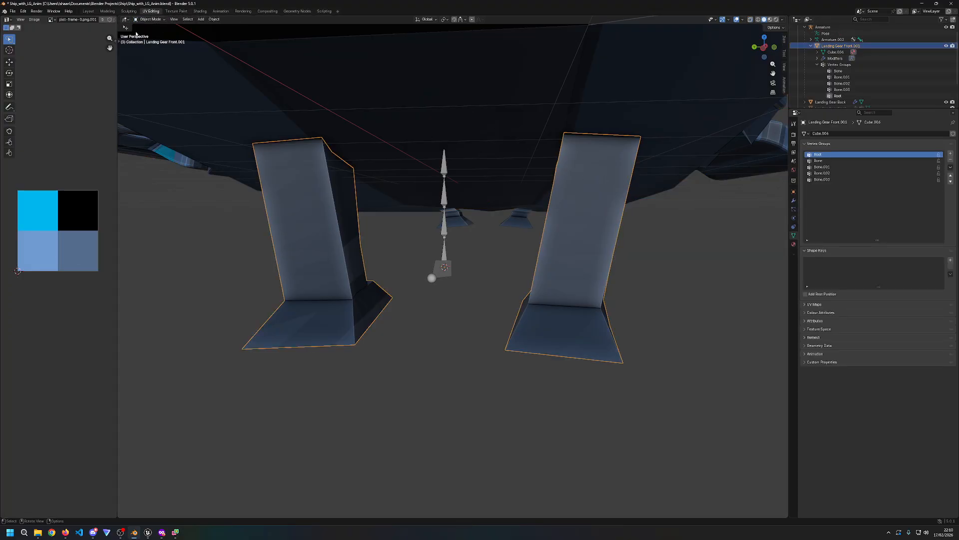
left_click(149, 19)
left_click(150, 52)
Step: Make the Bone vertex group active and show the model in wireframe shading for painting
middle_click_drag(419, 175, 531, 241)
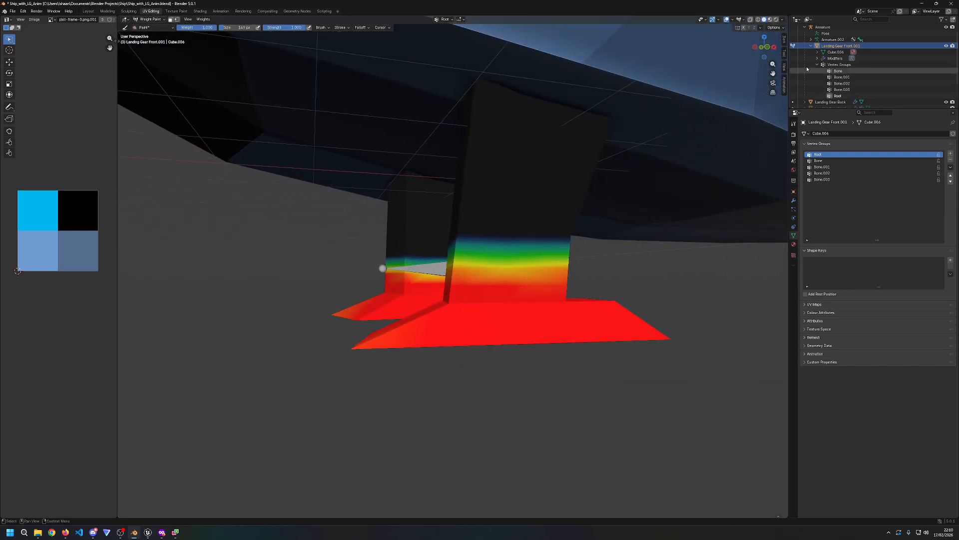
left_click(819, 161)
mouse_move(636, 210)
middle_mouse_down()
mouse_move(653, 214)
mouse_move(587, 230)
mouse_move(577, 248)
middle_mouse_up()
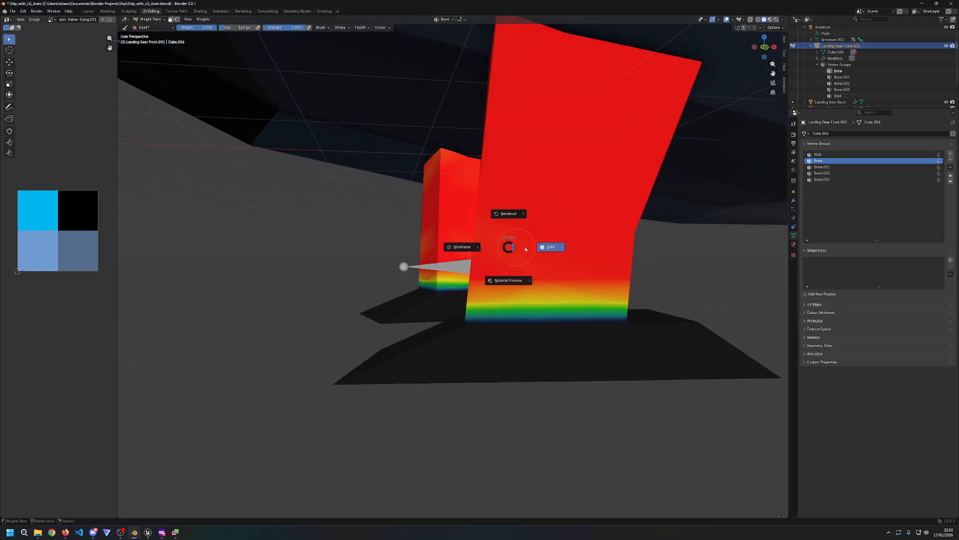
key("z")
left_click(542, 250)
key("Tab")
key("Tab")
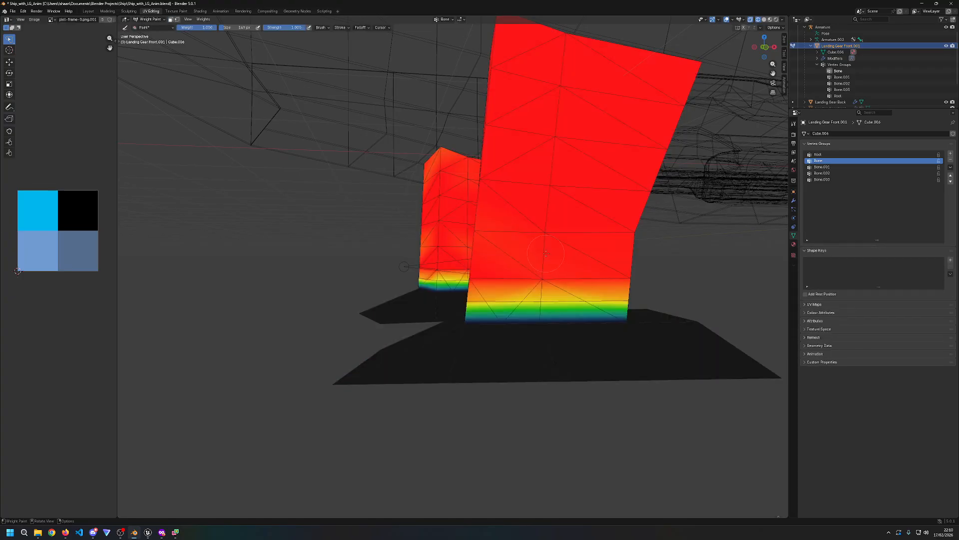
key("z")
left_click(625, 258)
key("z")
left_click(549, 262)
Step: Paint away the Bone weight around the lower section of both legs, just above the feet
mouse_move(487, 305)
left_mouse_down("ctrl")
mouse_move(534, 295)
mouse_move(495, 290)
mouse_move(590, 294)
mouse_move(500, 290)
mouse_move(537, 299)
left_mouse_up("ctrl")
middle_click_drag(707, 297, 595, 300)
mouse_move(280, 305)
left_mouse_down("ctrl")
mouse_move(413, 304)
mouse_move(279, 280)
mouse_move(407, 277)
left_mouse_up("ctrl")
middle_click_drag(542, 285, 530, 272)
mouse_move(430, 297)
middle_mouse_down()
mouse_move(328, 315)
mouse_move(360, 314)
middle_mouse_up()
mouse_move(327, 304)
left_mouse_down("ctrl")
mouse_move(435, 299)
mouse_move(324, 281)
mouse_move(394, 290)
left_mouse_up("ctrl")
middle_click_drag(351, 291, 295, 292)
mouse_move(298, 299)
left_mouse_down("ctrl")
mouse_move(245, 300)
mouse_move(295, 277)
mouse_move(192, 273)
left_mouse_up("ctrl")
mouse_move(366, 282)
middle_mouse_down()
mouse_move(579, 279)
mouse_move(569, 280)
middle_mouse_up()
left_click_drag(574, 281, 665, 283, "ctrl")
middle_click_drag(714, 300, 627, 305)
mouse_move(627, 308)
left_mouse_down("ctrl")
mouse_move(692, 311)
mouse_move(712, 298)
left_mouse_up("ctrl")
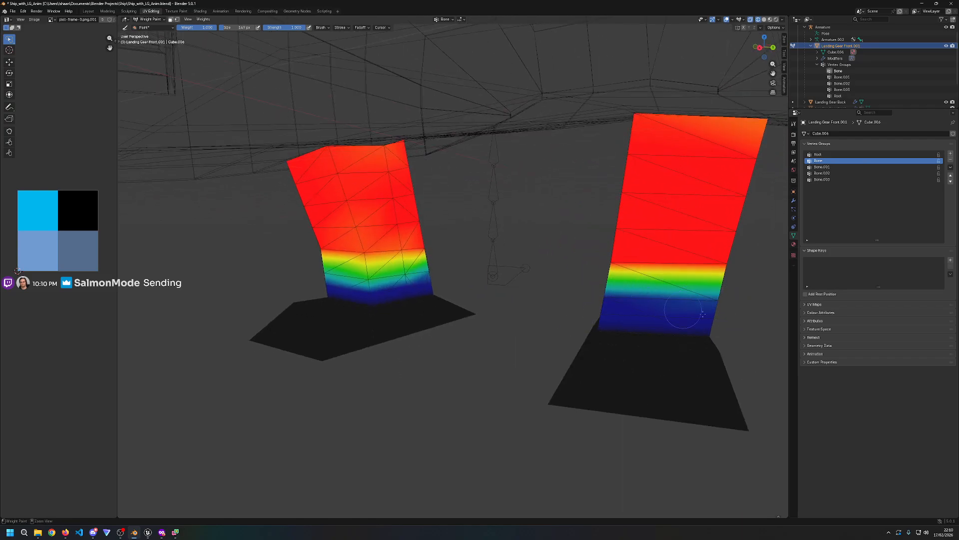
middle_click_drag(699, 295, 582, 300)
left_click_drag(172, 311, 238, 302, "ctrl")
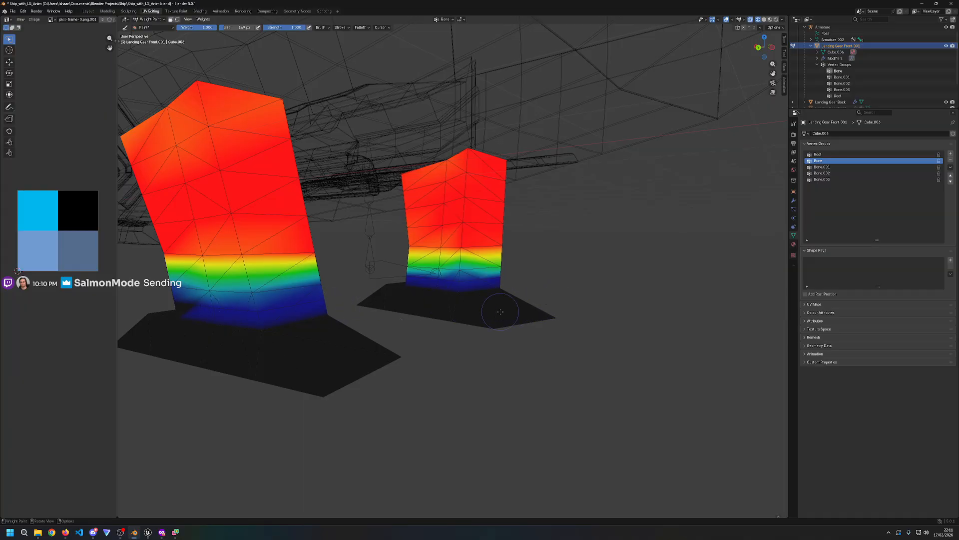
Step: Make the Bone.001 vertex group active and paint away its weight around the first leg's lower section, above the foot
left_click(829, 168)
left_click_drag(400, 294, 492, 276, "ctrl")
middle_click_drag(598, 276, 454, 280)
left_click_drag(454, 280, 530, 278, "ctrl")
middle_click_drag(535, 277, 443, 279)
mouse_move(442, 280)
left_mouse_down("ctrl")
mouse_move(584, 281)
mouse_move(444, 285)
mouse_move(558, 286)
left_mouse_up("ctrl")
middle_click_drag(559, 285, 384, 288)
mouse_move(384, 288)
left_mouse_down("ctrl")
mouse_move(396, 287)
mouse_move(385, 291)
left_mouse_up("ctrl")
middle_click_drag(592, 292, 443, 289)
left_click_drag(430, 286, 334, 285, "ctrl")
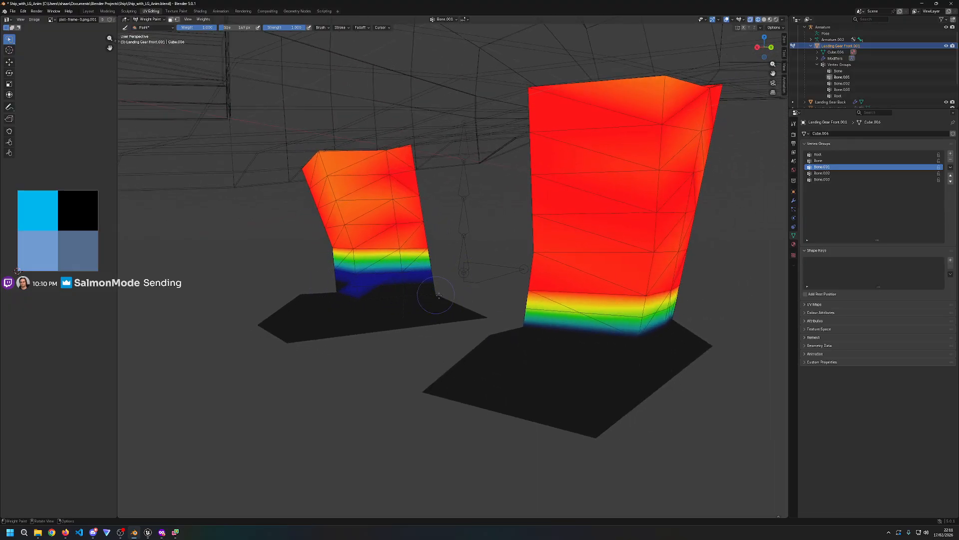
Step: Paint away the Bone.001 weight all around the second leg's lower section, just above the foot
middle_click_drag(436, 294, 575, 294)
mouse_move(712, 292)
left_mouse_down()
mouse_move(632, 286)
mouse_move(742, 283)
left_mouse_up()
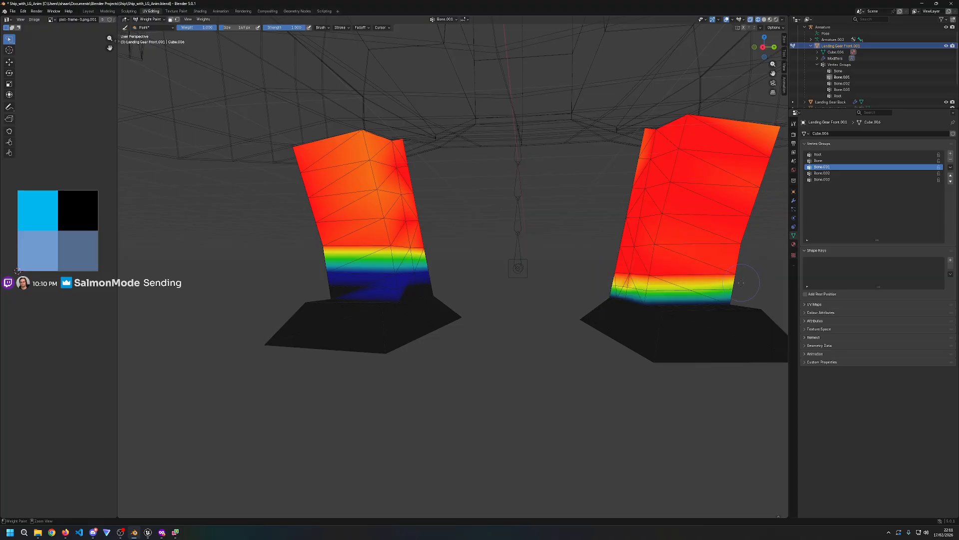
mouse_move(643, 282)
left_mouse_down()
mouse_move(727, 281)
mouse_move(599, 279)
left_mouse_up()
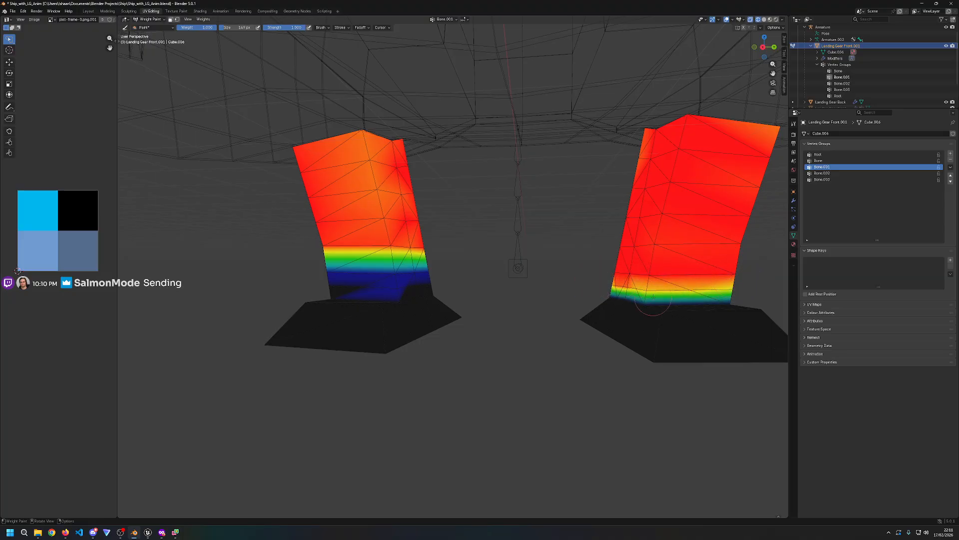
left_click_drag(654, 299, 627, 290, "ctrl")
middle_click_drag(741, 293, 688, 290)
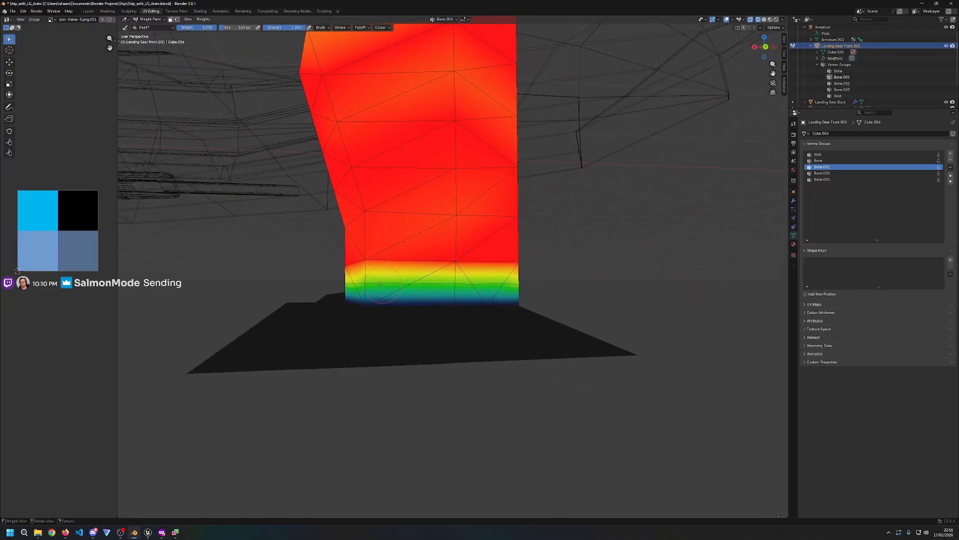
middle_click_drag(394, 286, 419, 285)
mouse_move(423, 289)
left_mouse_down("ctrl")
mouse_move(547, 260)
mouse_move(495, 260)
mouse_move(554, 257)
mouse_move(404, 270)
left_mouse_up("ctrl")
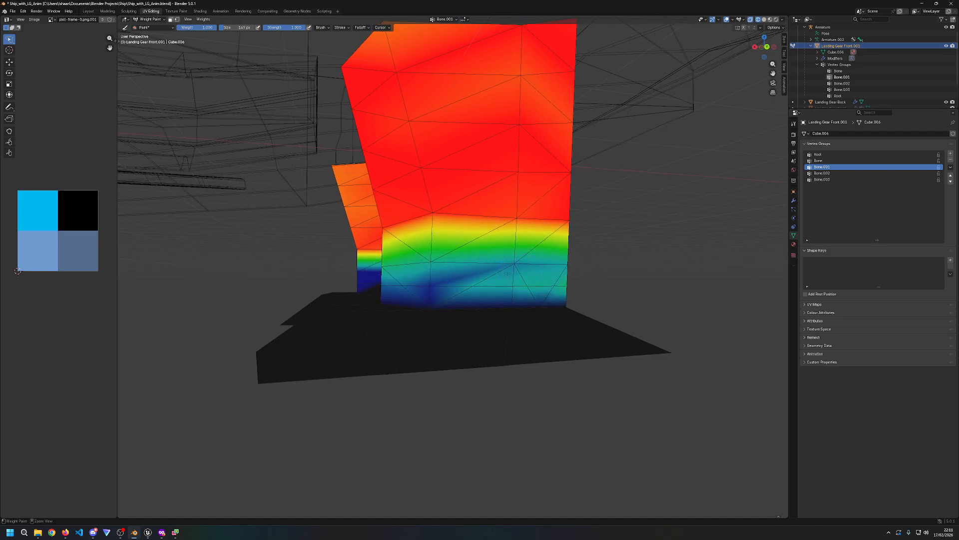
left_click_drag(524, 273, 590, 280, "ctrl")
scroll(574, 280, "down", 3)
mouse_move(500, 283)
left_mouse_down("ctrl")
mouse_move(407, 275)
mouse_move(570, 272)
left_mouse_up("ctrl")
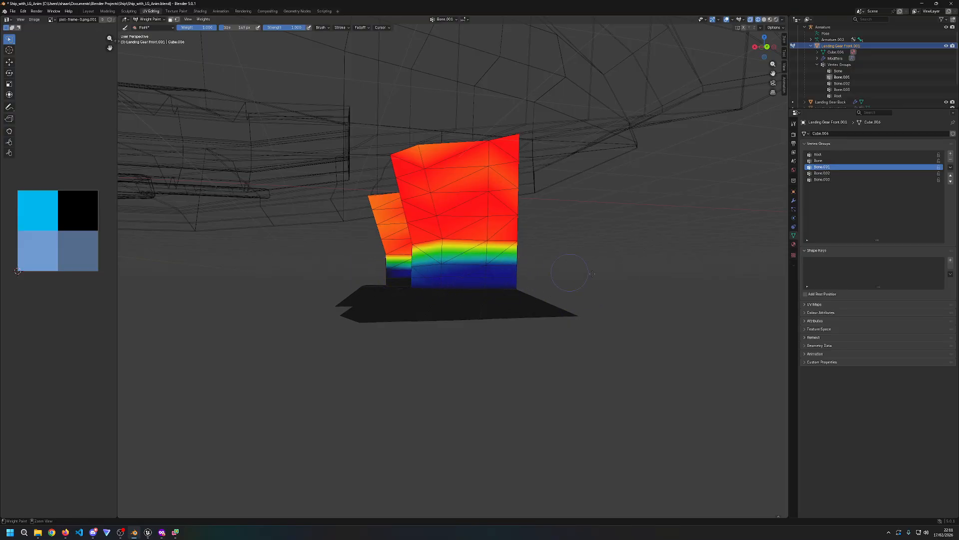
middle_click_drag(571, 274, 465, 277)
mouse_move(369, 274)
left_mouse_down("ctrl")
mouse_move(323, 276)
mouse_move(367, 278)
mouse_move(356, 278)
left_mouse_up("ctrl")
Step: Make the Bone.002 vertex group active and paint away its weight around the first leg's lower section
left_click(822, 173)
mouse_move(495, 285)
left_mouse_down("ctrl")
mouse_move(536, 276)
mouse_move(451, 274)
left_mouse_up("ctrl")
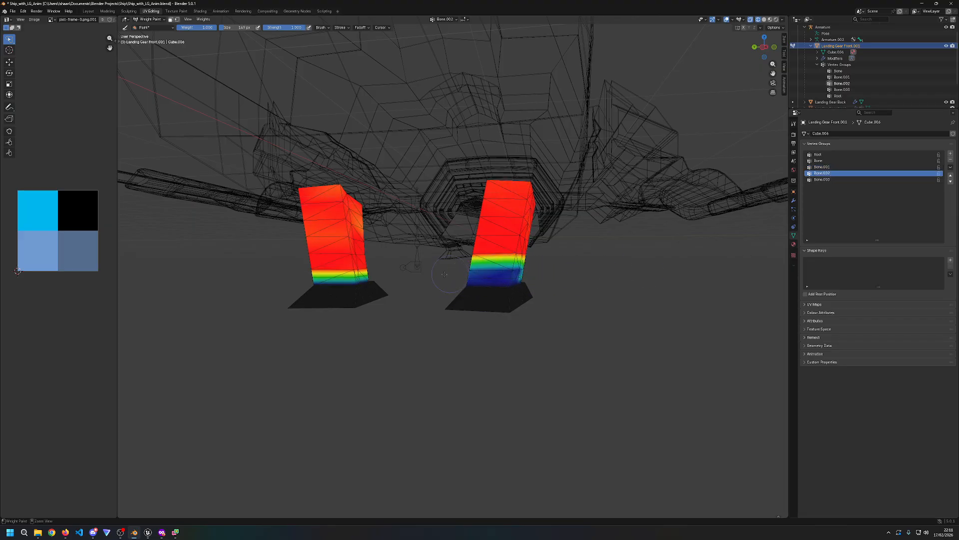
mouse_move(531, 276)
middle_mouse_down()
mouse_move(500, 277)
mouse_move(526, 278)
mouse_move(540, 296)
mouse_move(475, 289)
middle_mouse_up()
left_click_drag(475, 284, 374, 295, "ctrl")
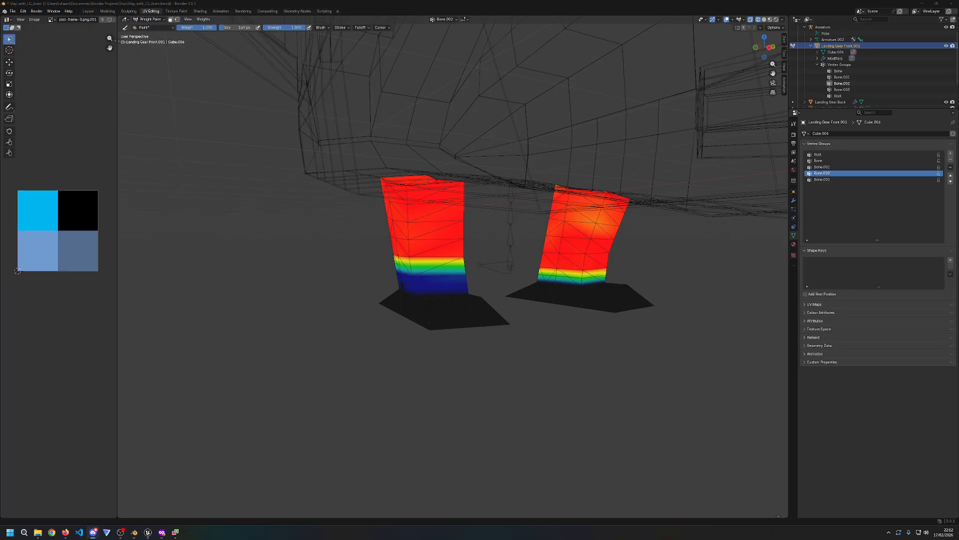
key("alt+Tab")
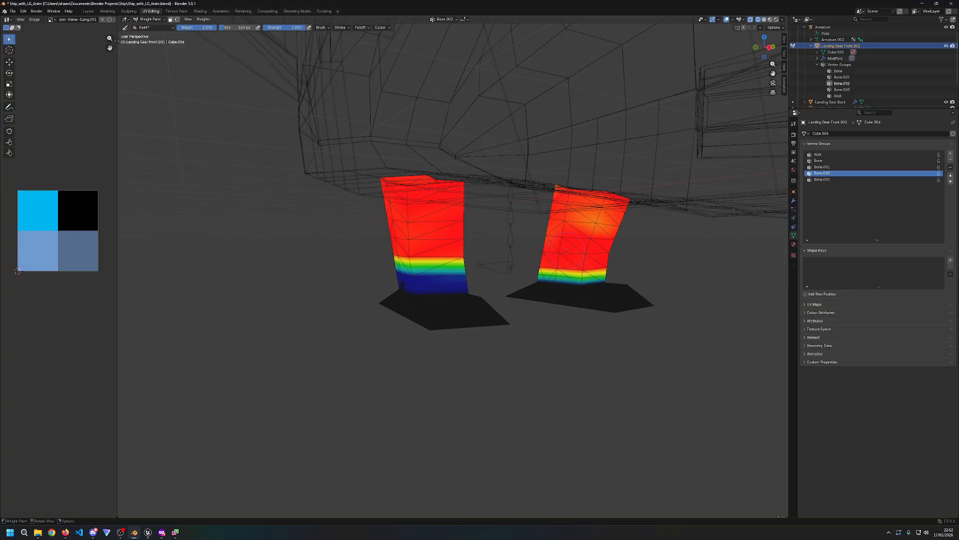
Step: Undo a wrong stroke and paint away the Bone.002 weight around the second leg's lower section
scroll(568, 275, "up", 1)
mouse_move(583, 285)
left_mouse_down()
mouse_move(603, 282)
mouse_move(569, 273)
mouse_move(621, 270)
left_mouse_up()
key("ctrl+z")
middle_click_drag(692, 278, 623, 283)
mouse_move(617, 284)
left_mouse_down("ctrl")
mouse_move(575, 293)
mouse_move(634, 283)
left_mouse_up("ctrl")
middle_click_drag(615, 283, 535, 284)
mouse_move(414, 285)
left_mouse_down("ctrl")
mouse_move(350, 284)
mouse_move(294, 300)
left_mouse_up("ctrl")
mouse_move(294, 300)
middle_mouse_down()
mouse_move(424, 291)
mouse_move(379, 278)
mouse_move(445, 291)
middle_mouse_up()
Step: Make the Bone.003 vertex group active and paint away its weight around the first leg's lower section, above the foot
left_click(835, 179)
left_click_drag(522, 290, 449, 279, "ctrl")
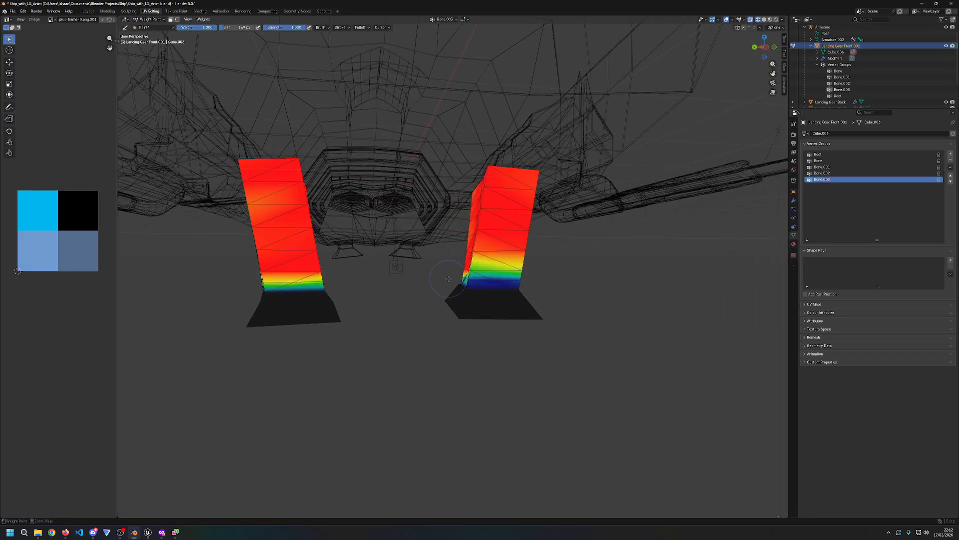
mouse_move(449, 279)
middle_mouse_down()
mouse_move(499, 279)
mouse_move(409, 272)
middle_mouse_up()
left_click_drag(410, 273, 405, 272, "ctrl")
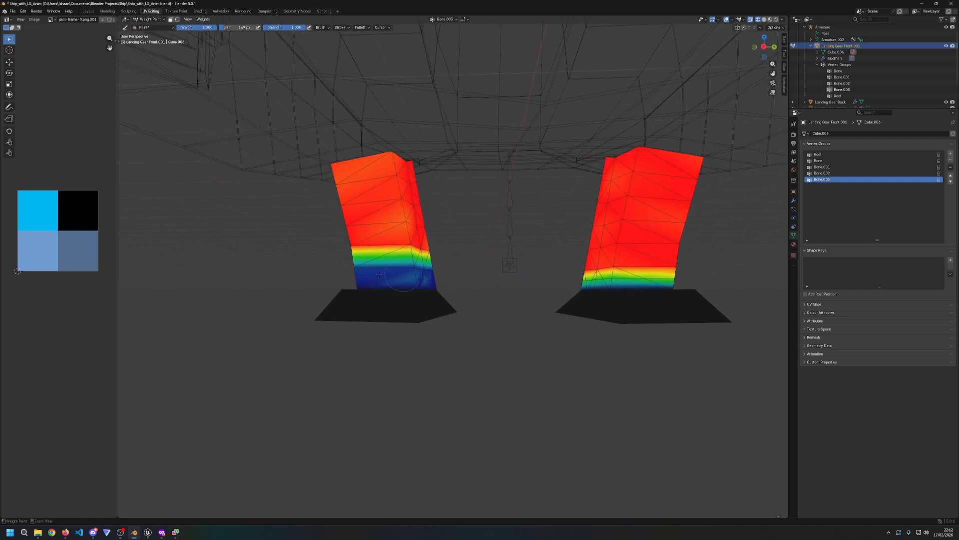
middle_click_drag(405, 272, 373, 282)
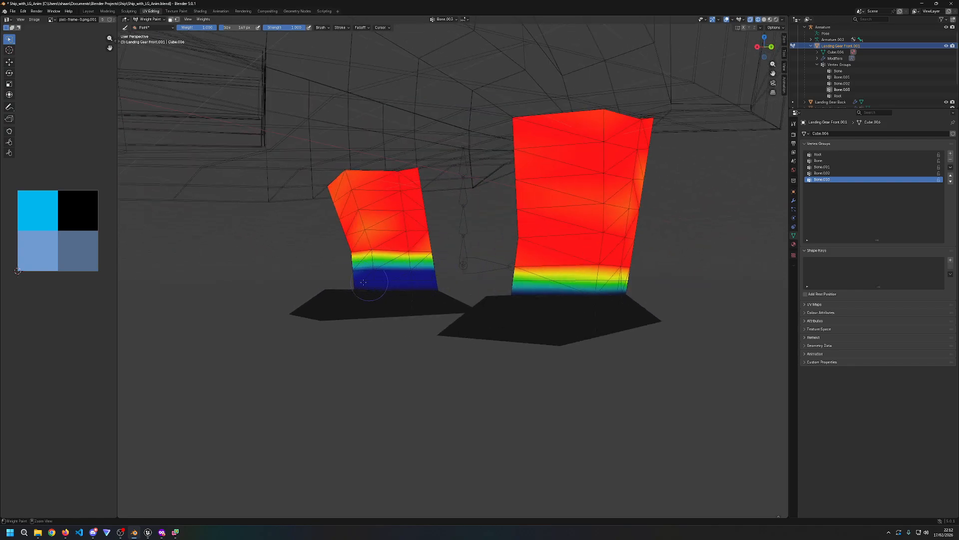
Step: Paint away the Bone.003 weight around the second leg's lower section, just above the foot
middle_click_drag(499, 311, 528, 315)
mouse_move(572, 299)
left_mouse_down("ctrl")
mouse_move(595, 279)
mouse_move(607, 288)
left_mouse_up("ctrl")
middle_click_drag(719, 286, 631, 287)
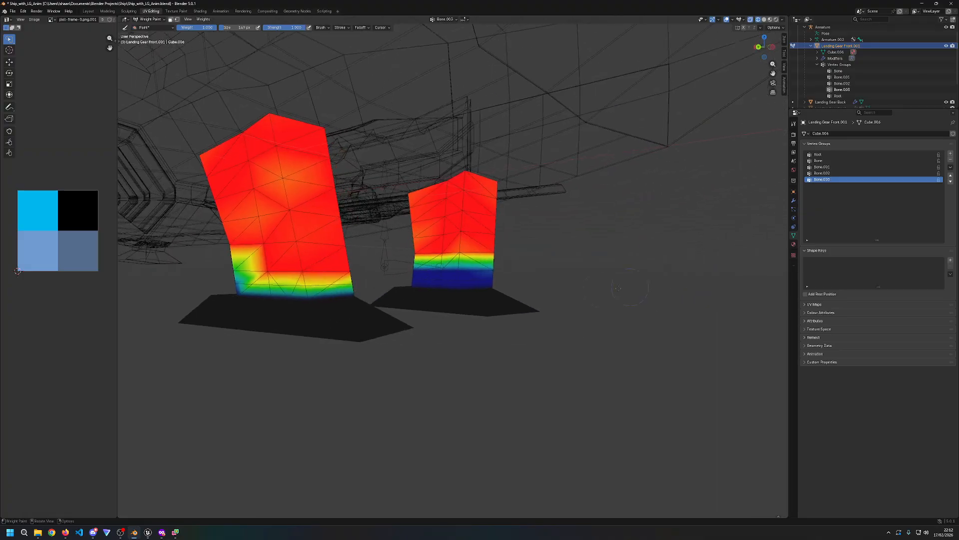
left_click_drag(236, 280, 326, 283, "ctrl")
middle_click_drag(335, 273, 355, 286)
Step: Make the Root vertex group active, return to Object Mode, then select the armature and put it in Pose Mode
left_click(850, 154)
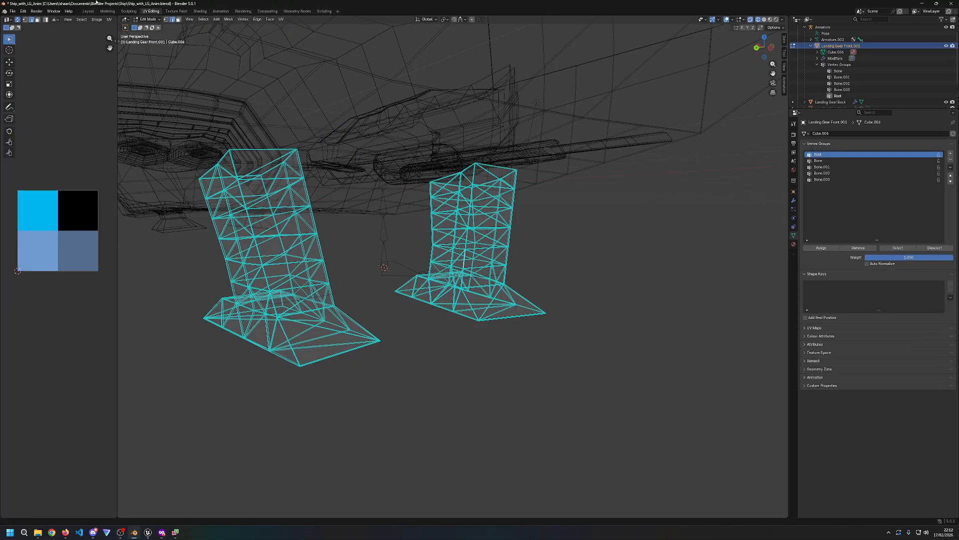
left_click(149, 19)
left_click(150, 26)
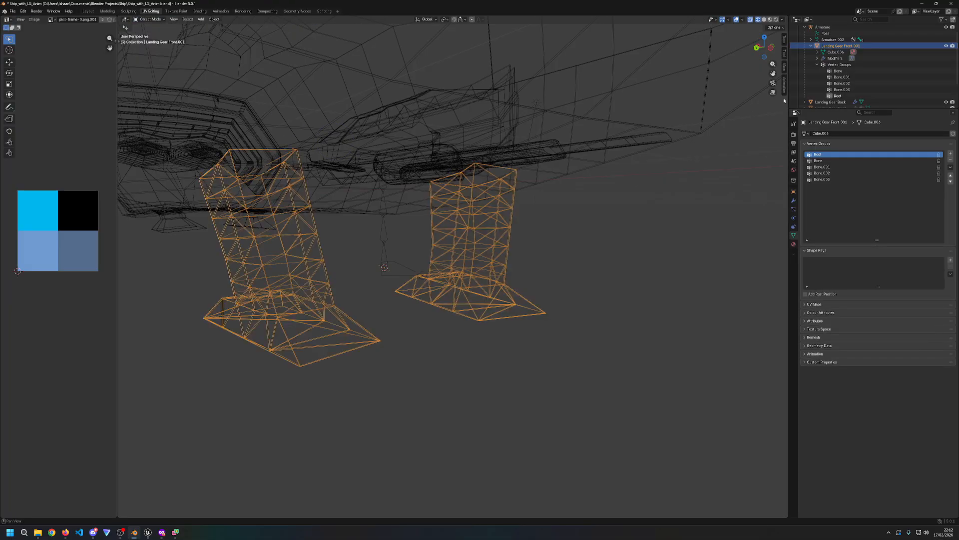
left_click(824, 27)
left_click(150, 19)
left_click(151, 39)
Step: Test the leg compression by scaling the vertical chain bones down along the Z axis, then undo the scaling
left_click(383, 188)
left_click(383, 204, "shift")
left_click(384, 237, "shift")
key("s")
key("z")
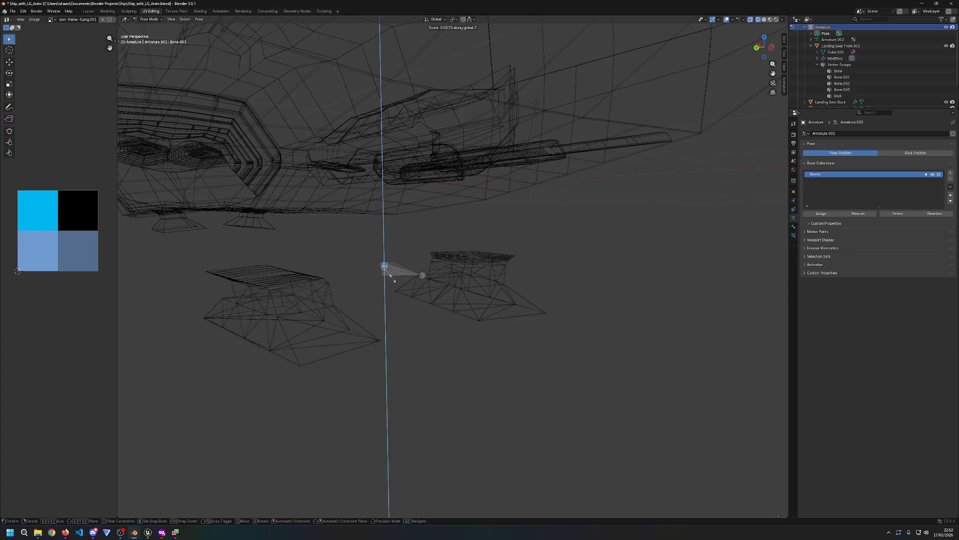
left_click(408, 274)
middle_click_drag(655, 342, 616, 347)
key("ctrl+z")
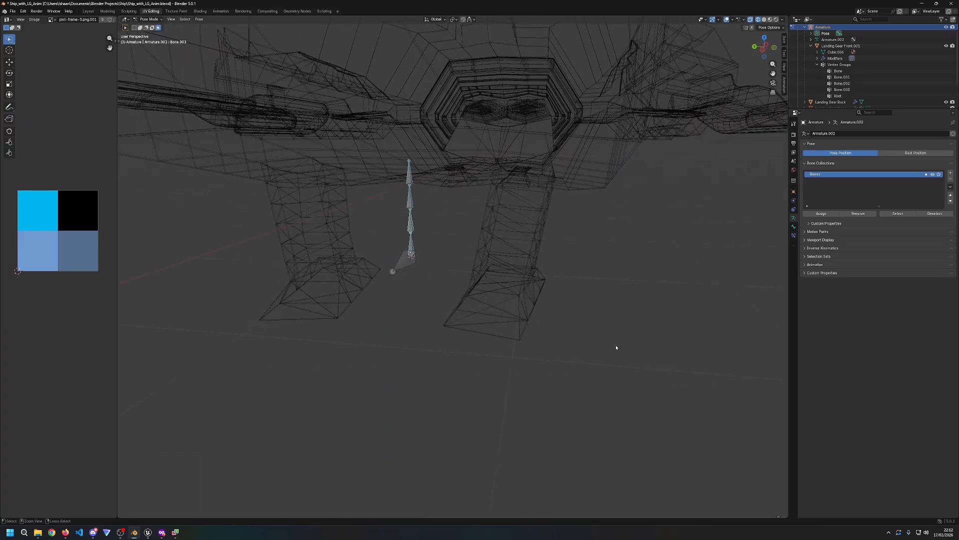
Step: Save the file, then save it under the new name Ship_with_LG_Anim_Salmon.blend
key("ctrl+s")
left_click(13, 11)
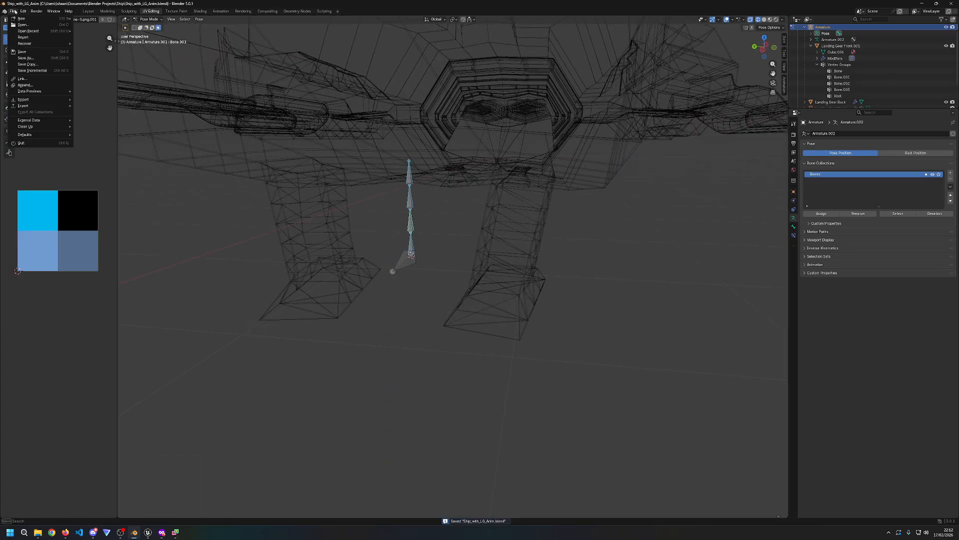
mouse_move(23, 20)
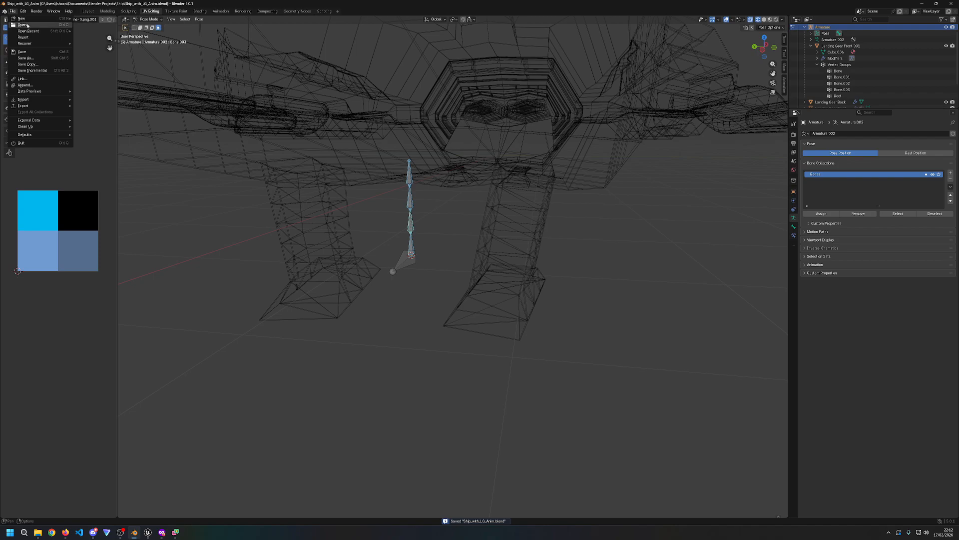
left_click(32, 58)
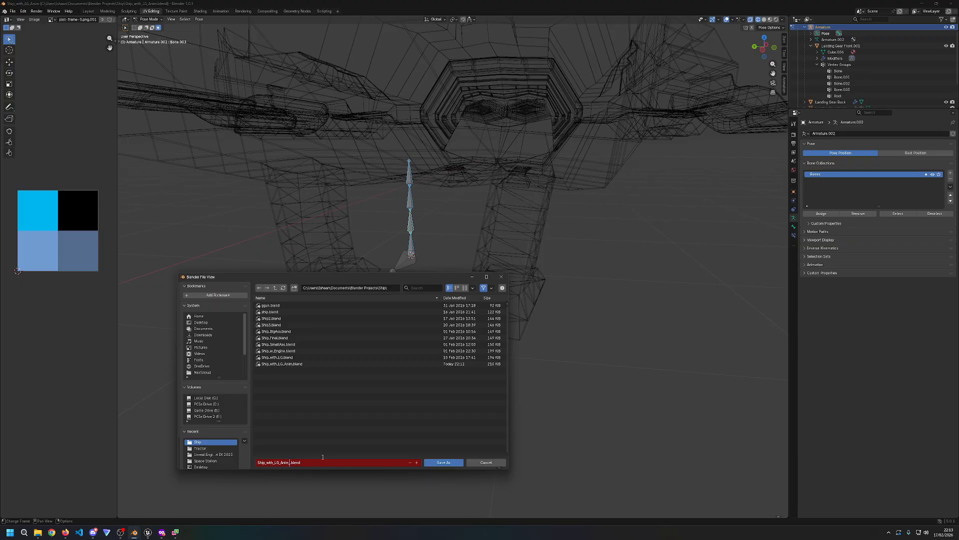
key("Return")
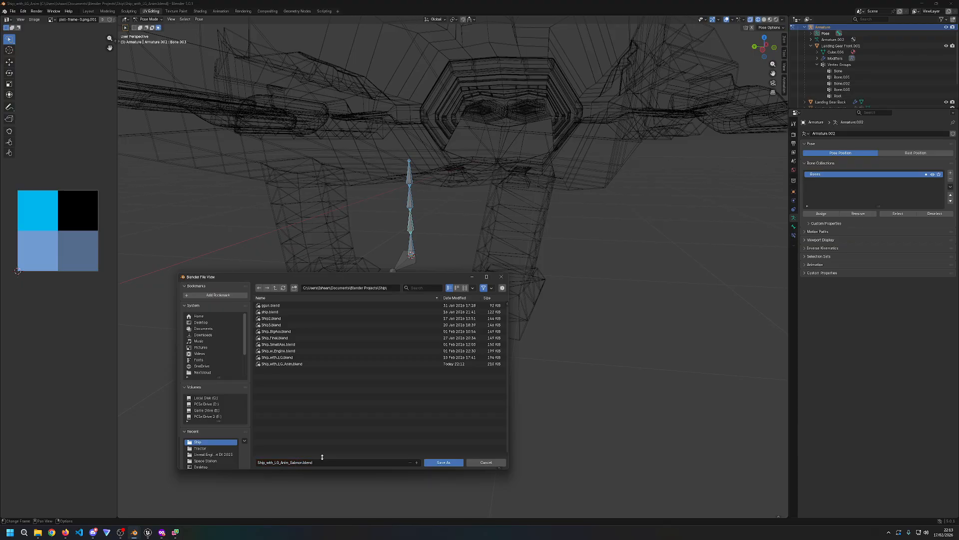
left_click(444, 462)
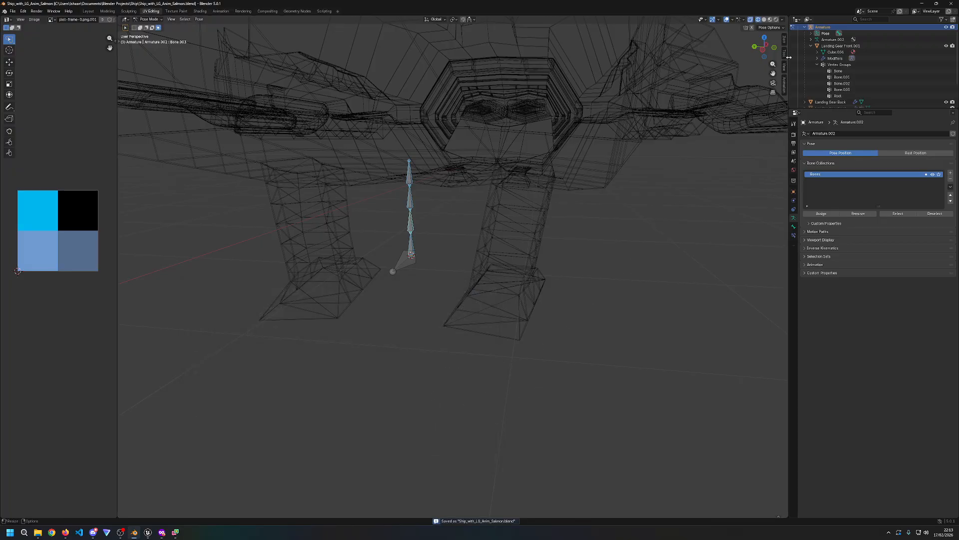
Step: Move Landing Gear Front.001 out from under the armature in the object hierarchy
left_click(805, 27)
left_click(823, 41)
left_click(806, 39)
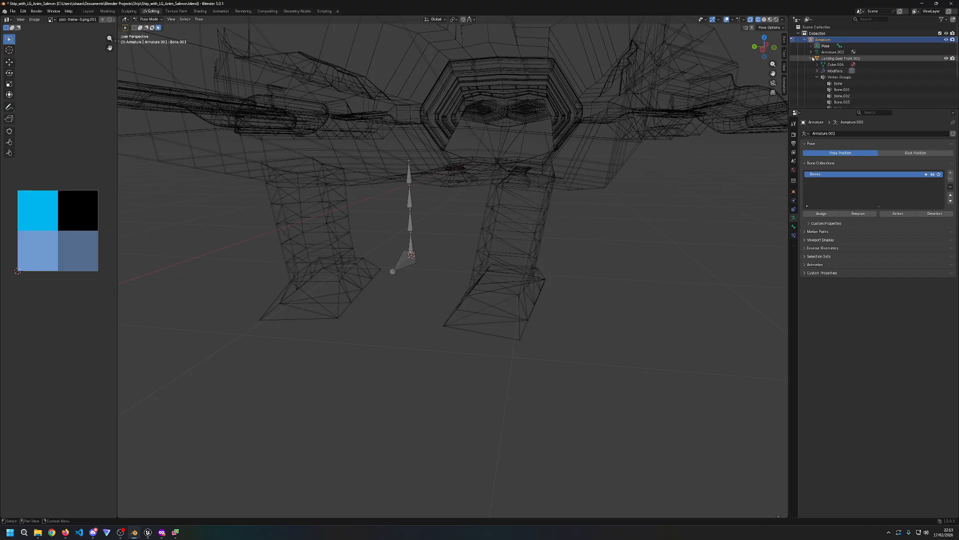
left_click(813, 58)
left_click_drag(834, 60, 818, 104)
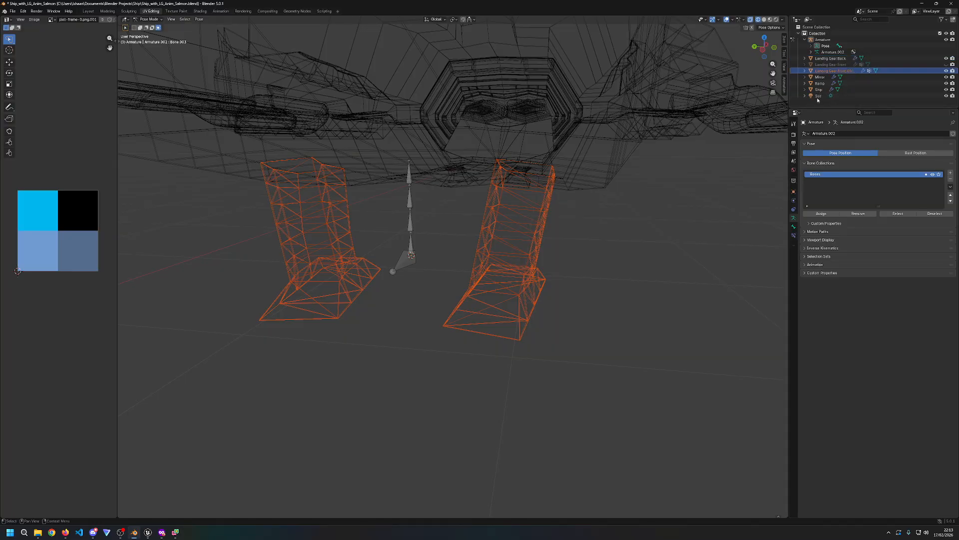
Step: Delete the old armature from the collection
left_click(819, 39)
key("x")
left_click(830, 52)
key("ctrl+s")
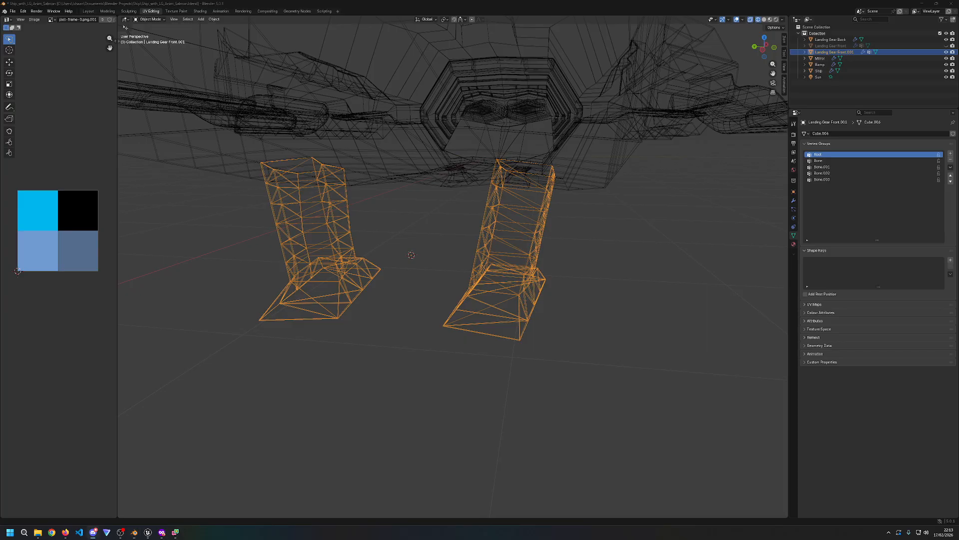
Step: Examine the bone layout and hierarchy in the Discord reference image of a two-legged rig, then move its window aside
left_click_drag(958, 104, 576, 213)
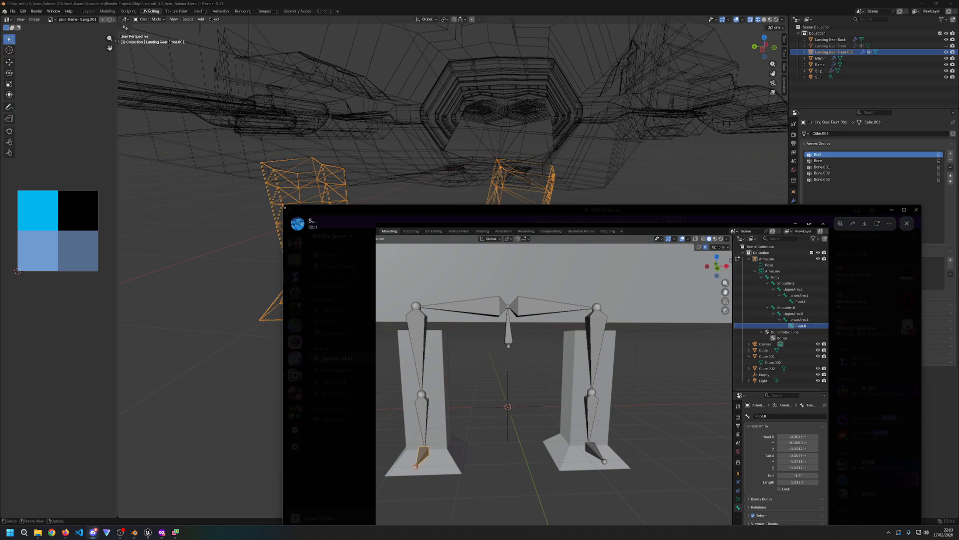
left_click_drag(283, 207, 59, 309)
left_click(502, 164)
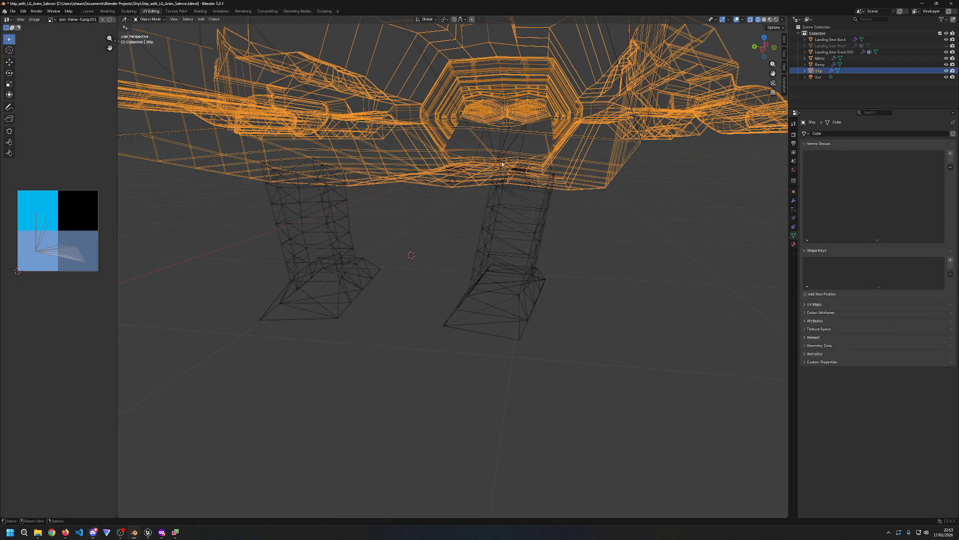
left_click(93, 531)
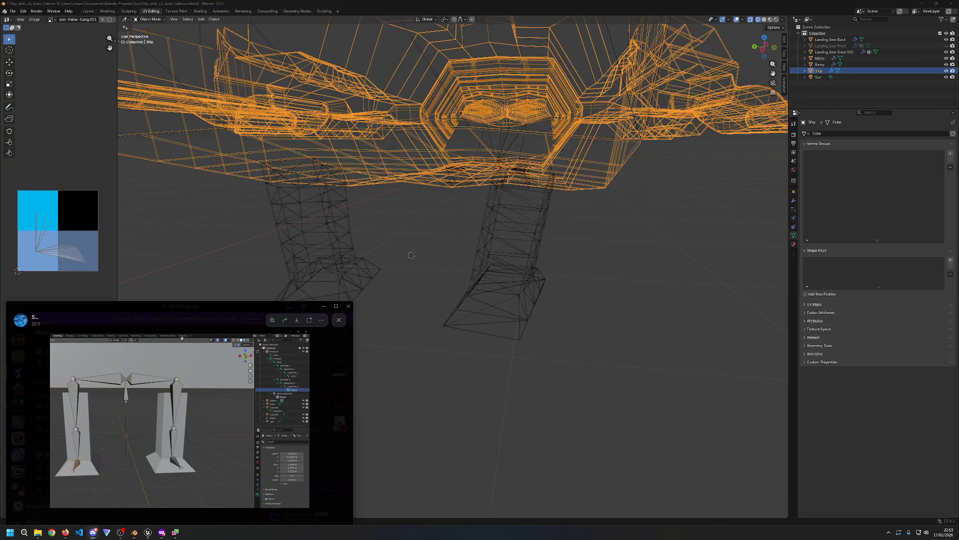
left_click_drag(176, 312, 0, 450)
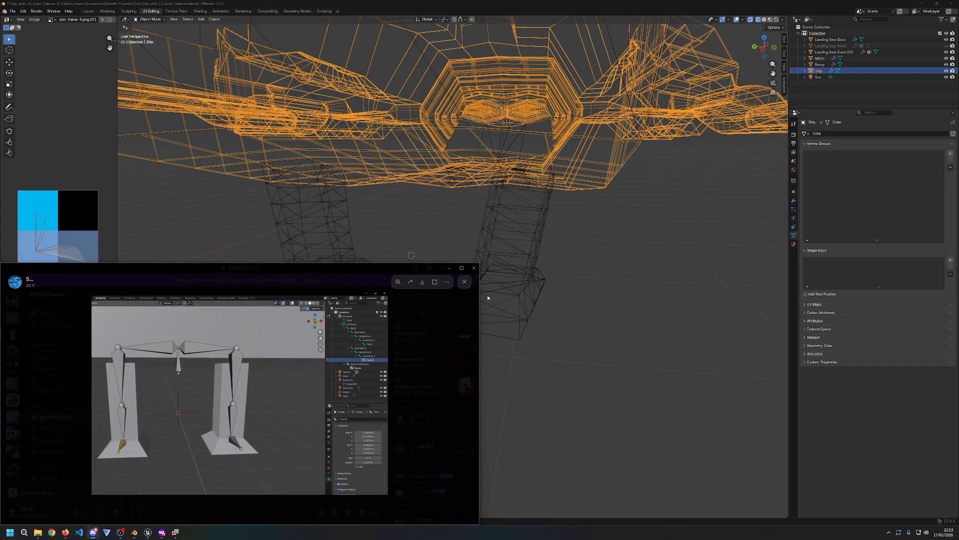
left_click(572, 220)
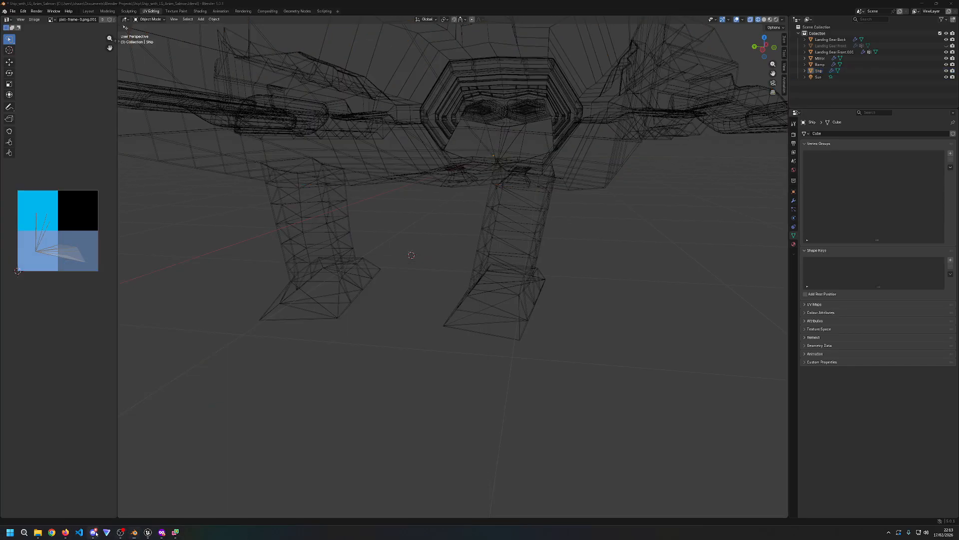
key("alt+Tab")
left_click_drag(180, 267, 958, 225)
left_click(602, 260)
Step: Switch the viewport from wireframe to shaded display and bring the front landing gear legs into view with nothing selected
key("shift+z")
mouse_move(621, 300)
middle_mouse_down()
mouse_move(541, 301)
mouse_move(523, 290)
middle_mouse_up()
middle_click_drag(419, 273, 493, 244)
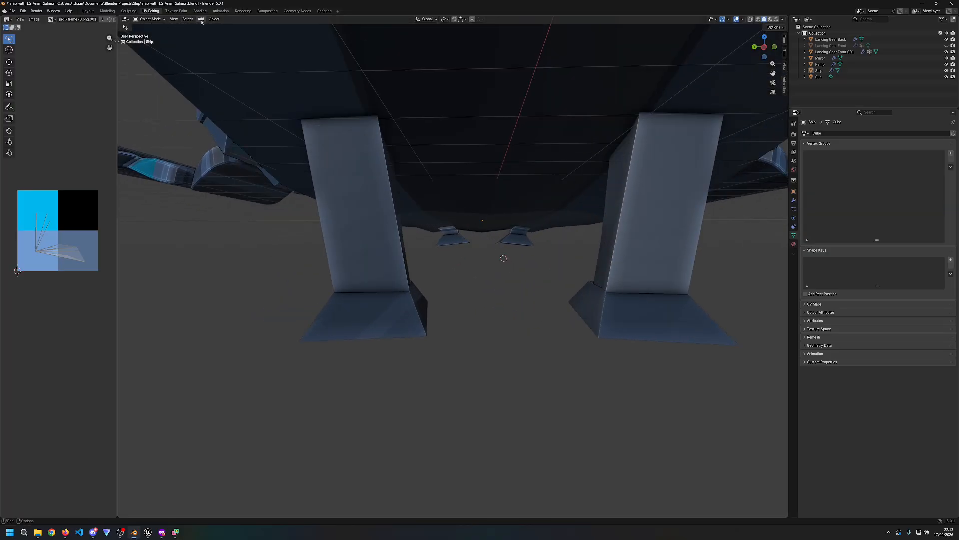
left_click(363, 218)
right_click(356, 215)
key("Escape")
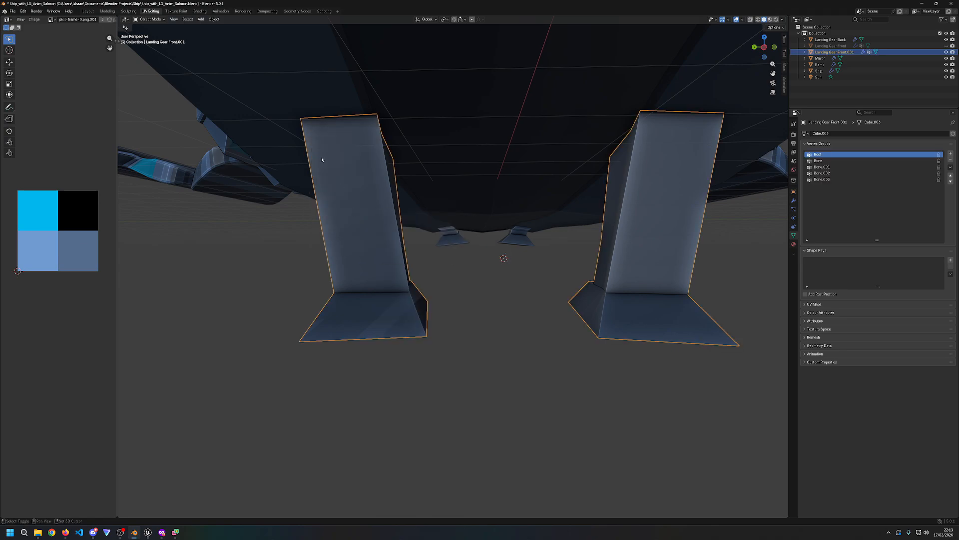
left_click(214, 19)
middle_click_drag(494, 280, 535, 306)
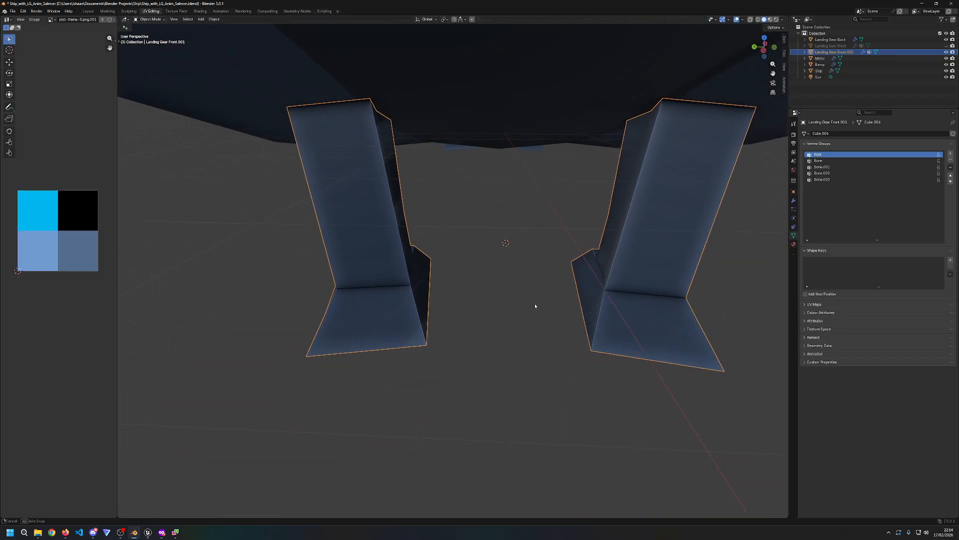
left_click(506, 275)
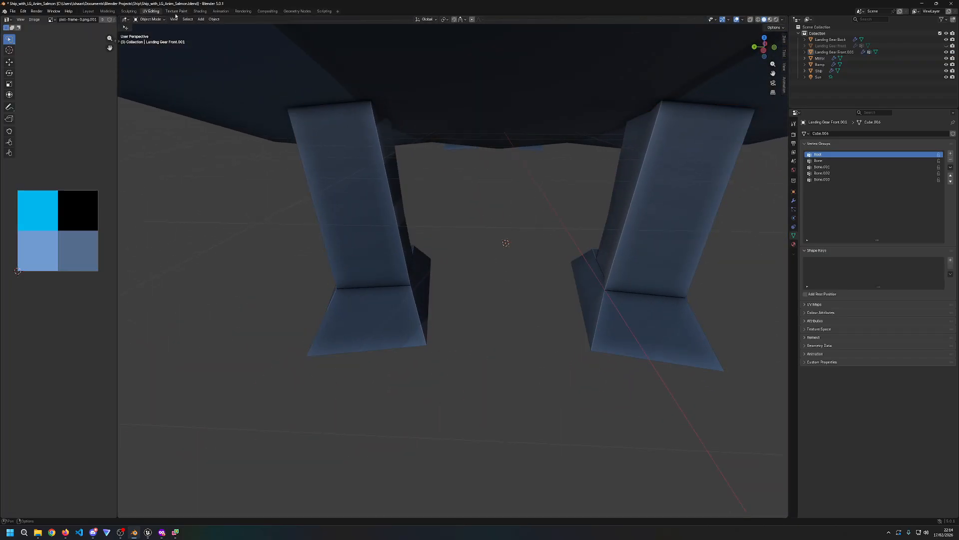
Step: Add a new armature between the front legs and adjust its height along Z to just below the hull
left_click(201, 19)
mouse_move(224, 40)
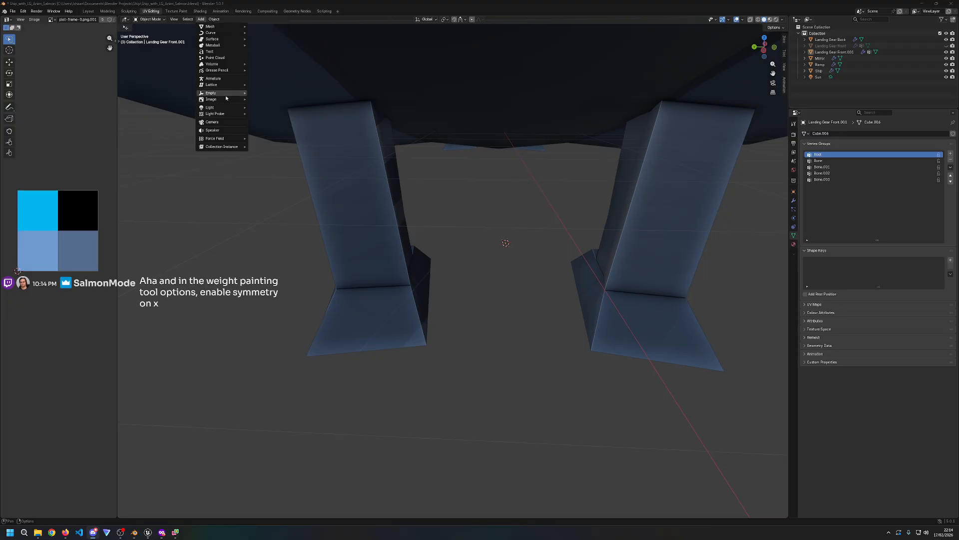
left_click(222, 79)
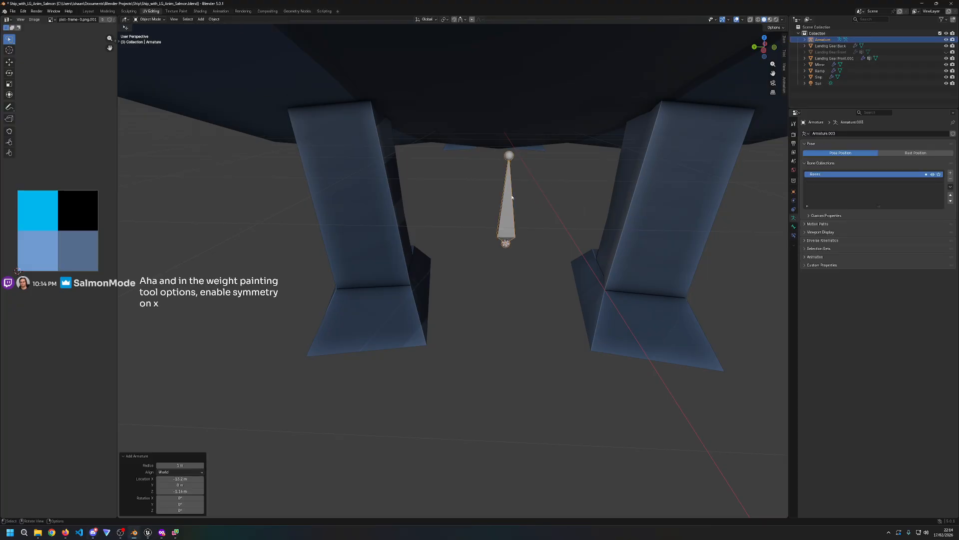
key("g")
key("z")
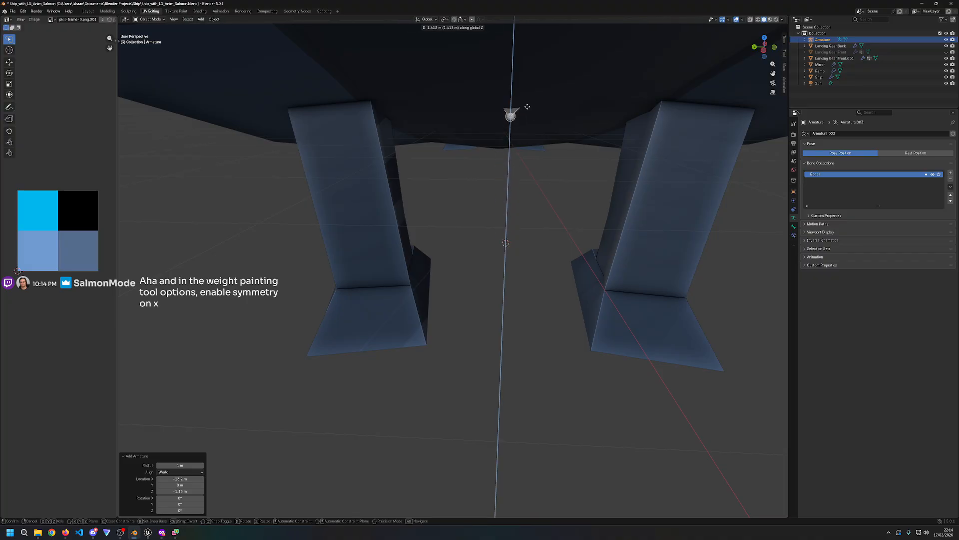
left_click(526, 104)
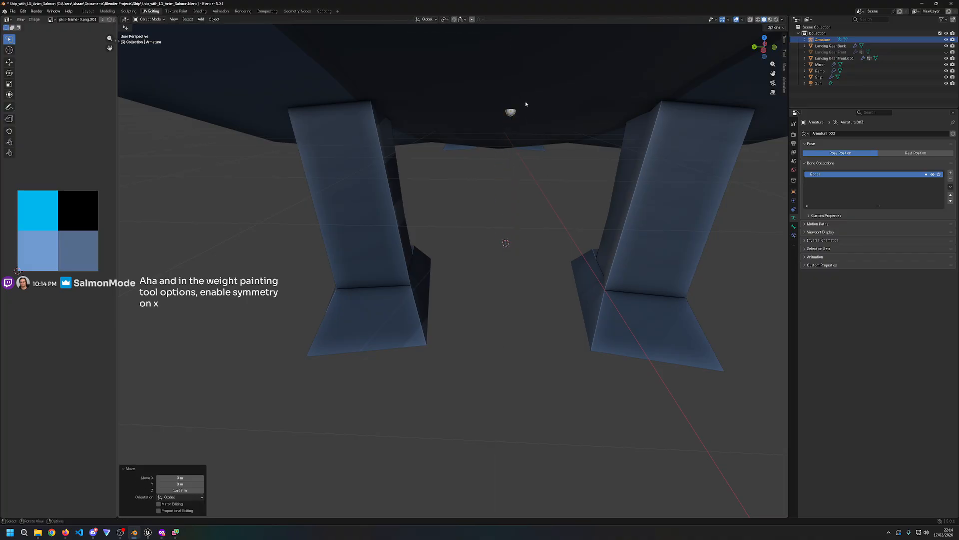
middle_click_drag(637, 184, 633, 186)
key("g")
key("z")
left_click(653, 274)
key("s")
key("z")
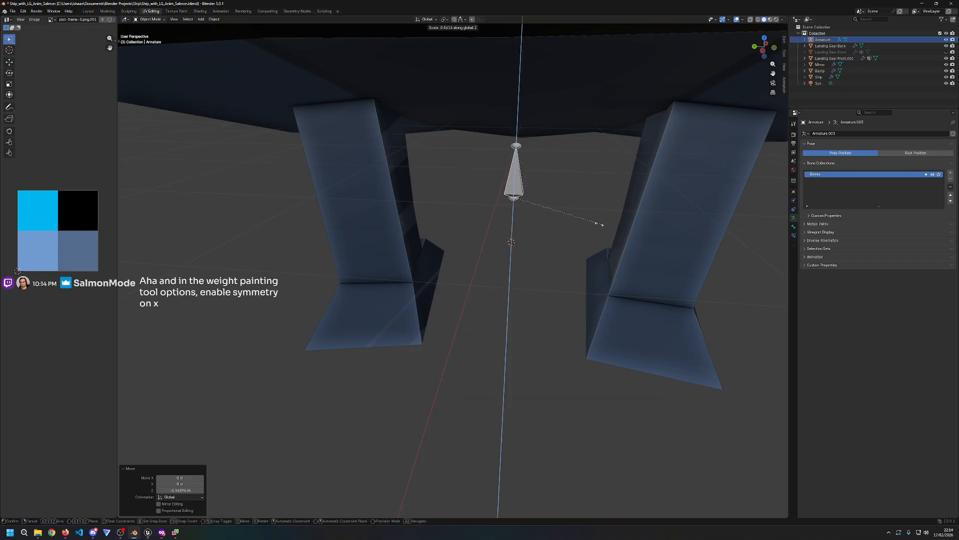
right_click(542, 192)
key("s")
key("z")
right_click(649, 236)
Step: Scale the new armature uniformly to 0.157 and raise it along Z to the underside of the hull
key("s")
key("z")
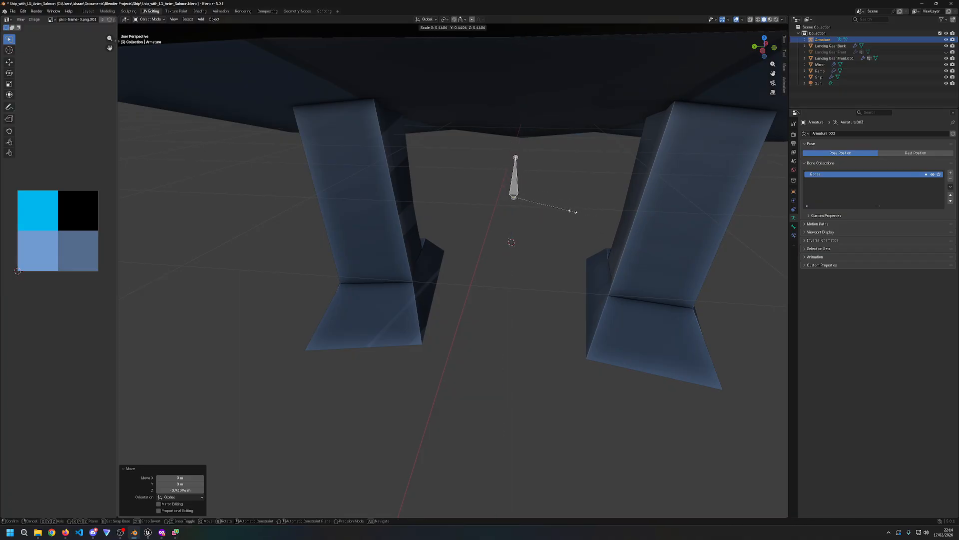
left_click(550, 205)
key("g")
key("z")
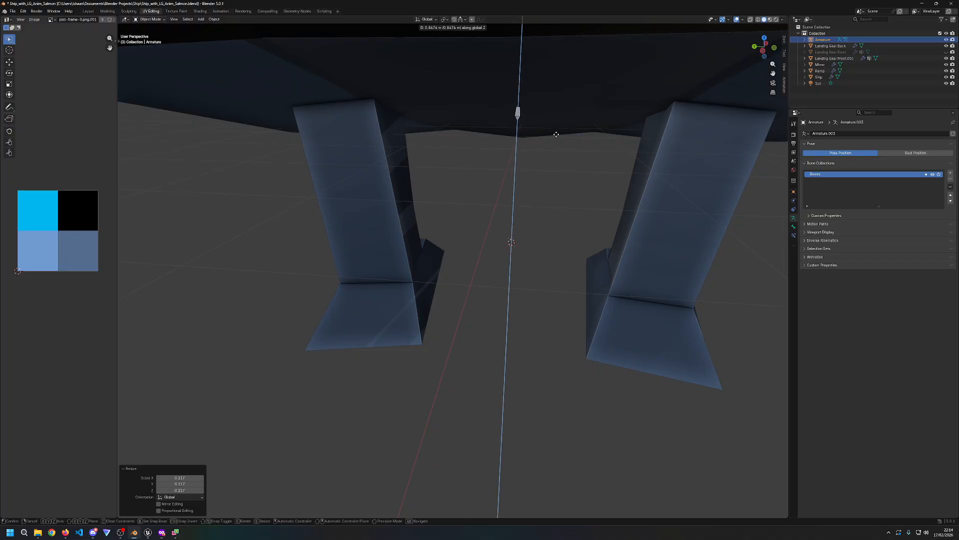
left_click(554, 147)
mouse_move(619, 230)
middle_mouse_down()
mouse_move(638, 245)
mouse_move(649, 242)
mouse_move(627, 240)
mouse_move(634, 229)
mouse_move(664, 242)
mouse_move(612, 241)
middle_mouse_up()
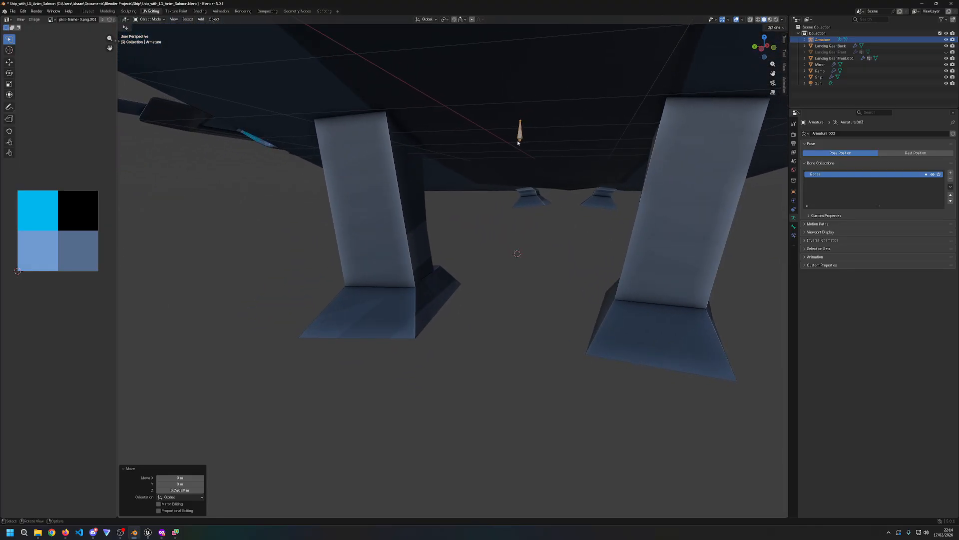
scroll(529, 155, "up", 2)
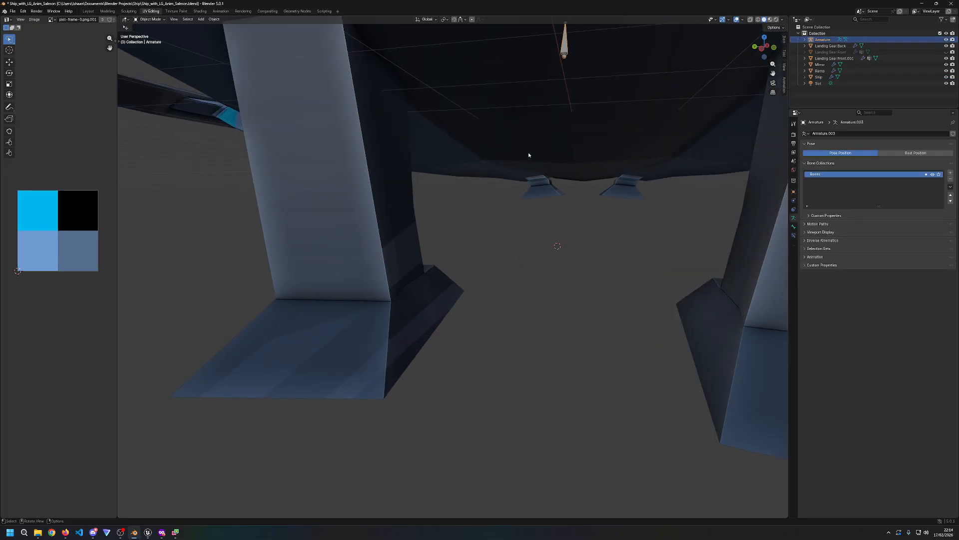
left_click(562, 59)
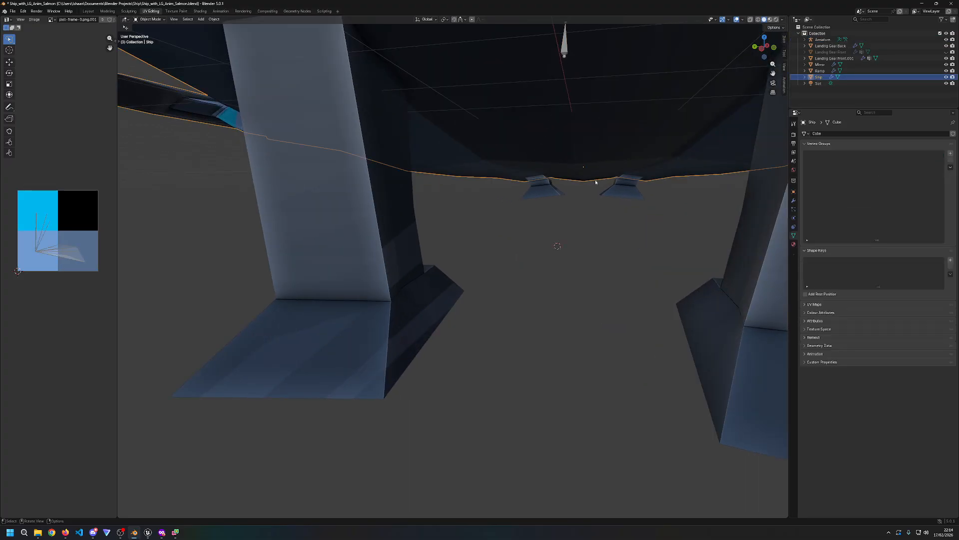
left_click(565, 58)
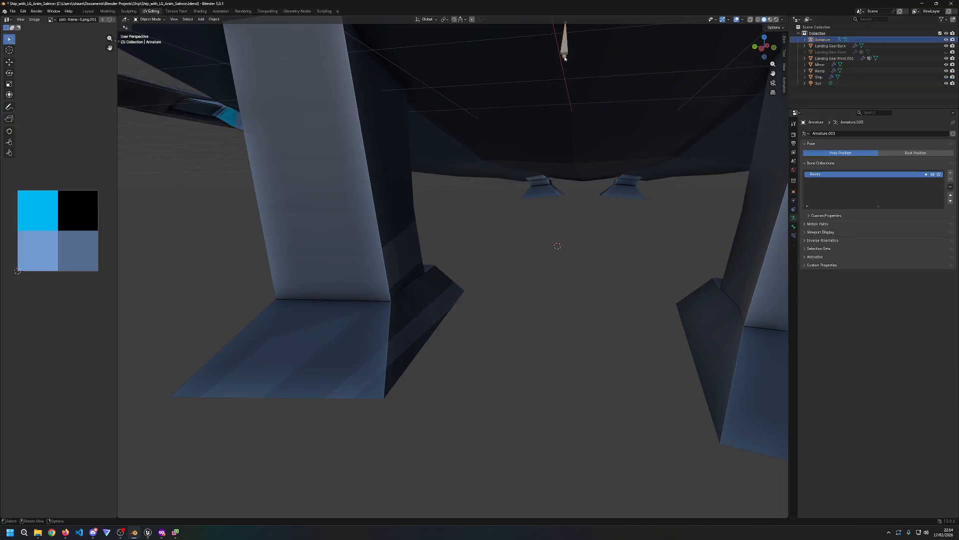
left_click(566, 59)
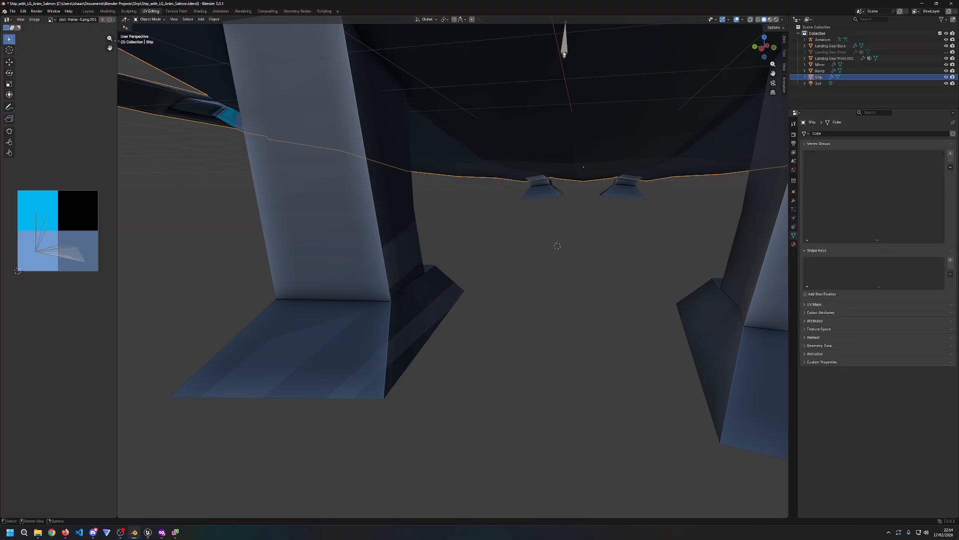
mouse_move(565, 52)
middle_mouse_down()
mouse_move(533, 94)
mouse_move(569, 66)
middle_mouse_up()
key("Tab")
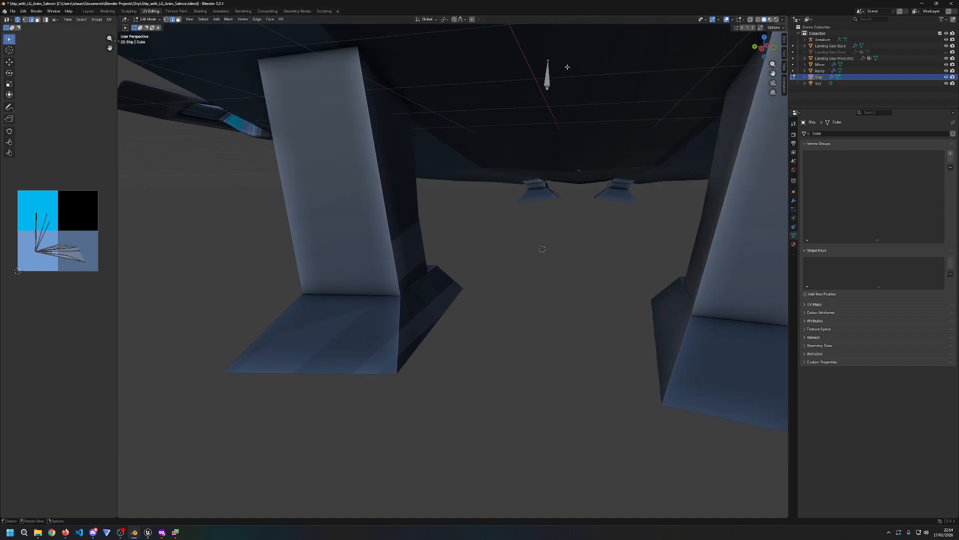
key("Tab")
Step: Lower the armature slightly along Z beneath the hull between the front legs
left_click(547, 82)
key("g")
key("z")
left_click(548, 89)
left_click(548, 70)
left_click(549, 69)
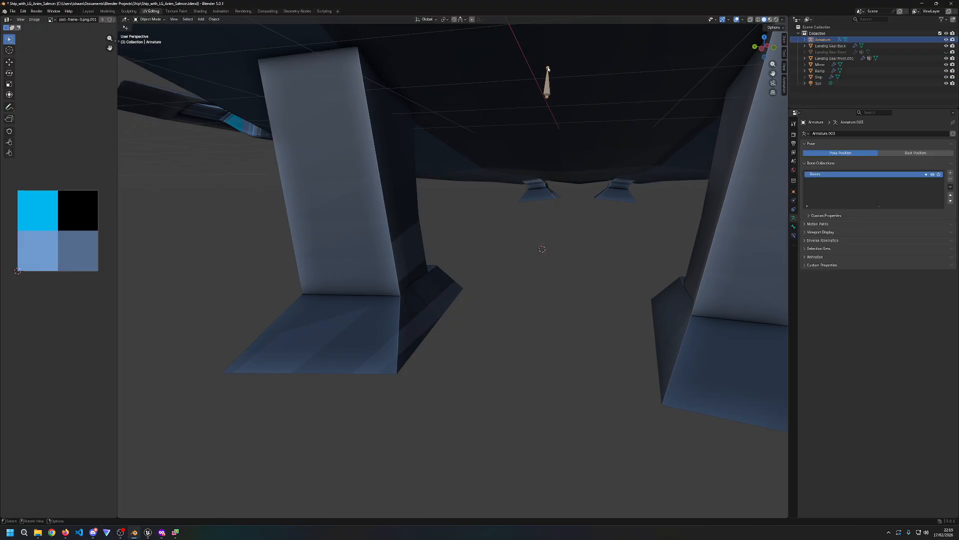
Step: Extrude a bone about 1.42 m along positive Y from the root bone's tip toward the nearest front leg
key("Tab")
key("e")
key("z")
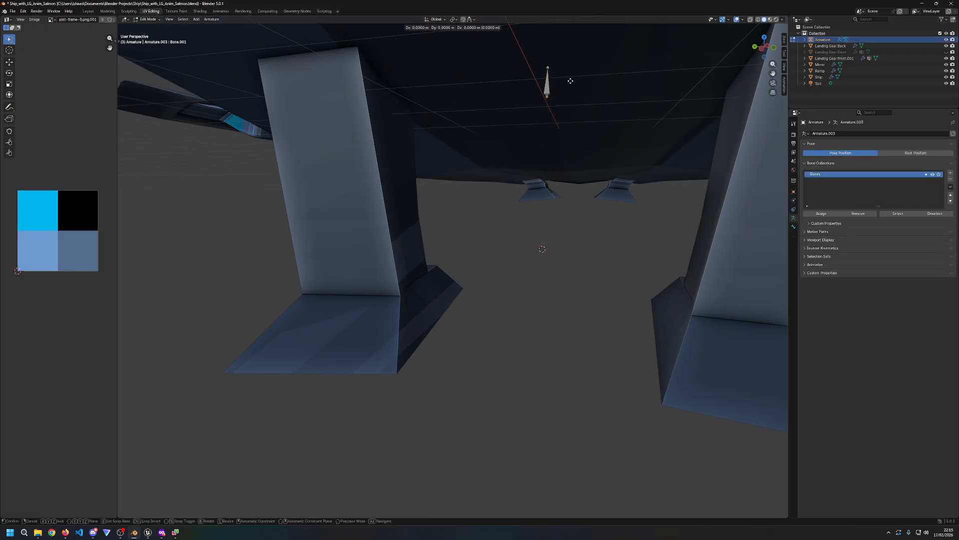
key("x")
key("y")
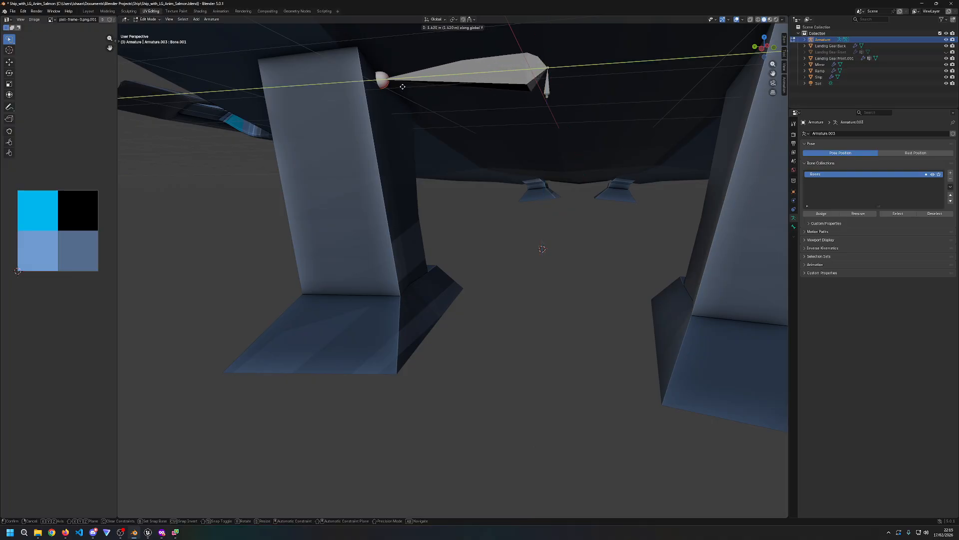
left_click(402, 87)
mouse_move(543, 157)
middle_mouse_down()
mouse_move(585, 152)
mouse_move(549, 154)
middle_mouse_up()
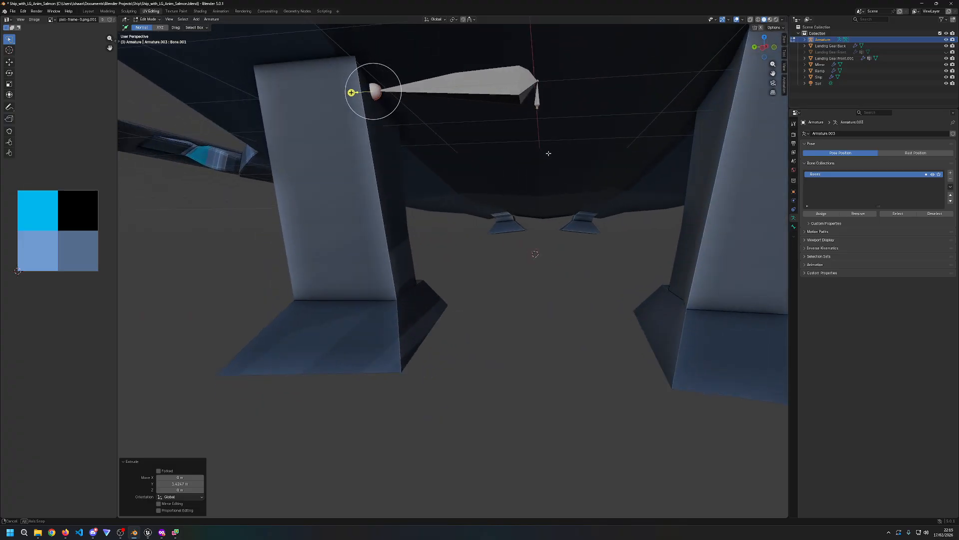
Step: Extrude a second bone about 1.4 m along negative Y from the root joint toward the opposite leg, and undo both extrusions
left_click(537, 81)
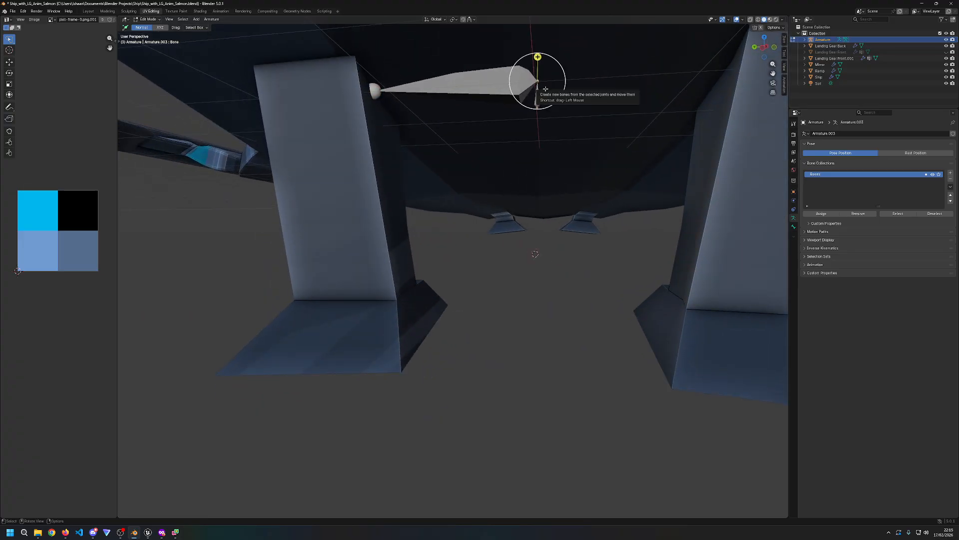
key("e")
key("y")
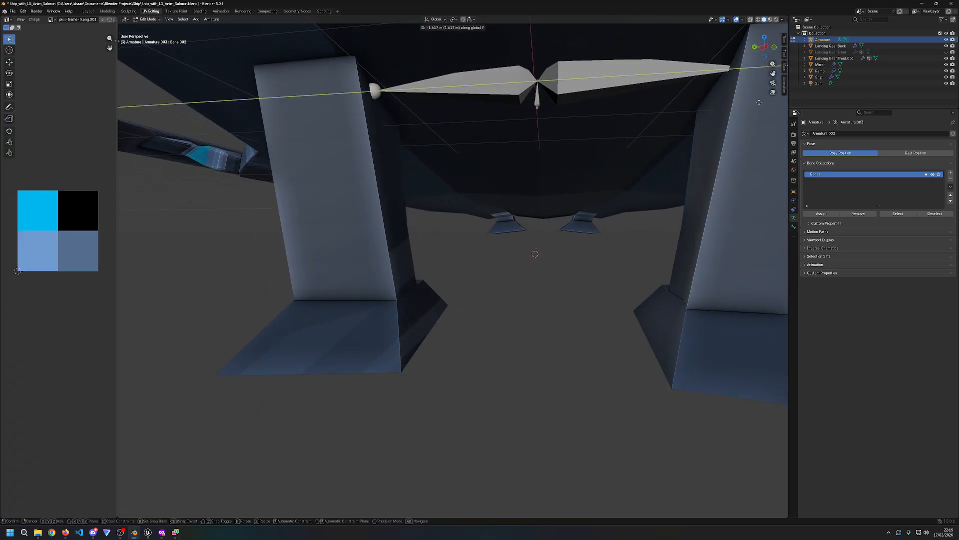
left_click(757, 69)
middle_click_drag(757, 69, 688, 157)
key("ctrl+z")
key("ctrl+z")
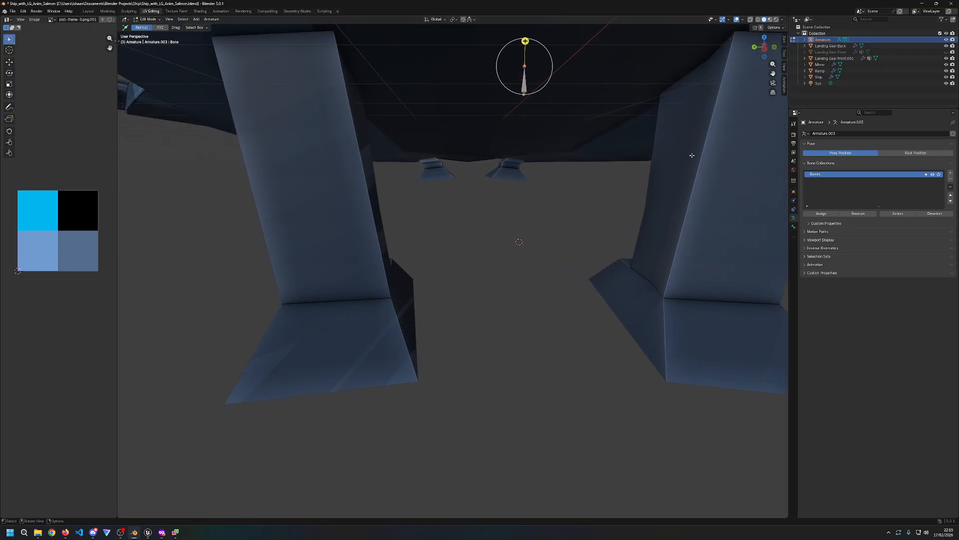
Step: Try extruding a bone along Y from the root bone's tip toward either leg, cancelling each attempt
key("e")
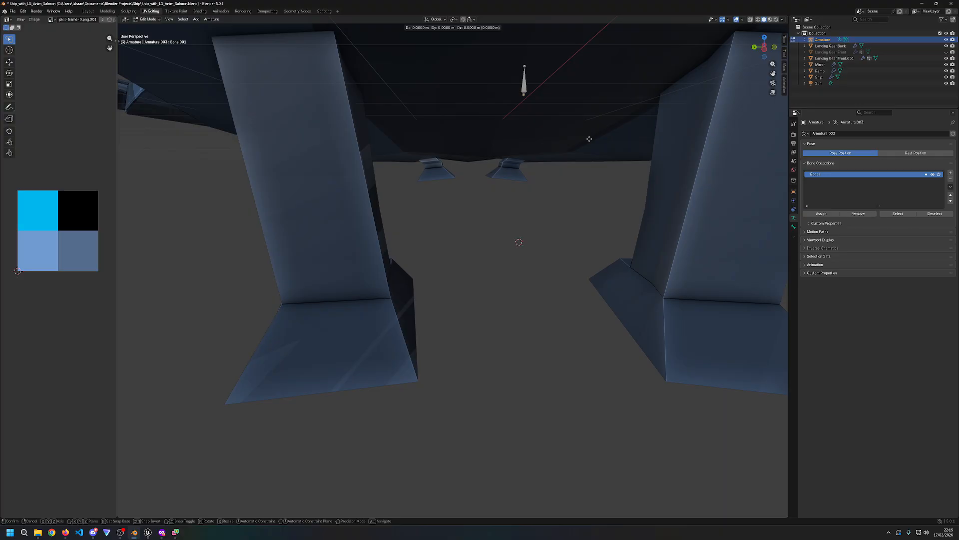
key("y")
left_click(784, 147)
middle_click_drag(604, 177, 595, 180)
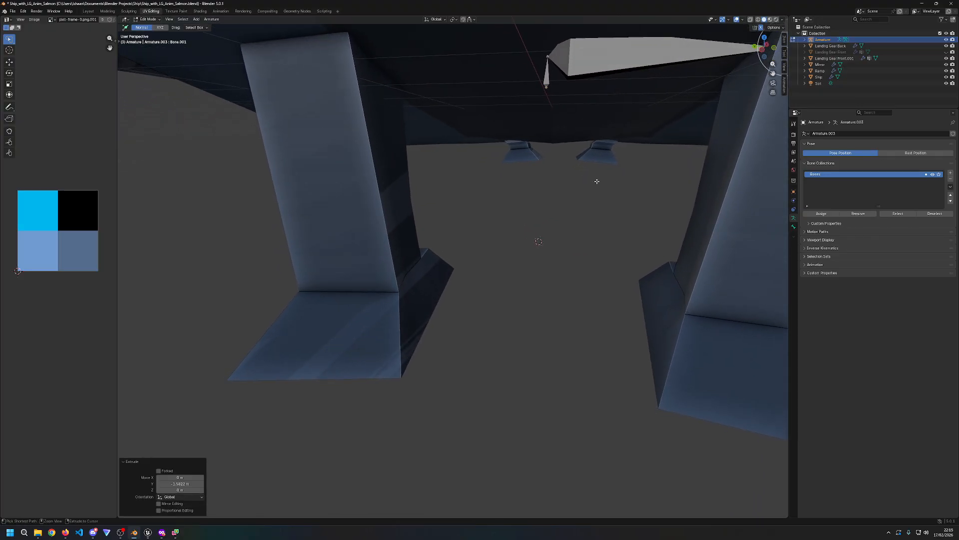
key("ctrl+z")
key("g")
key("y")
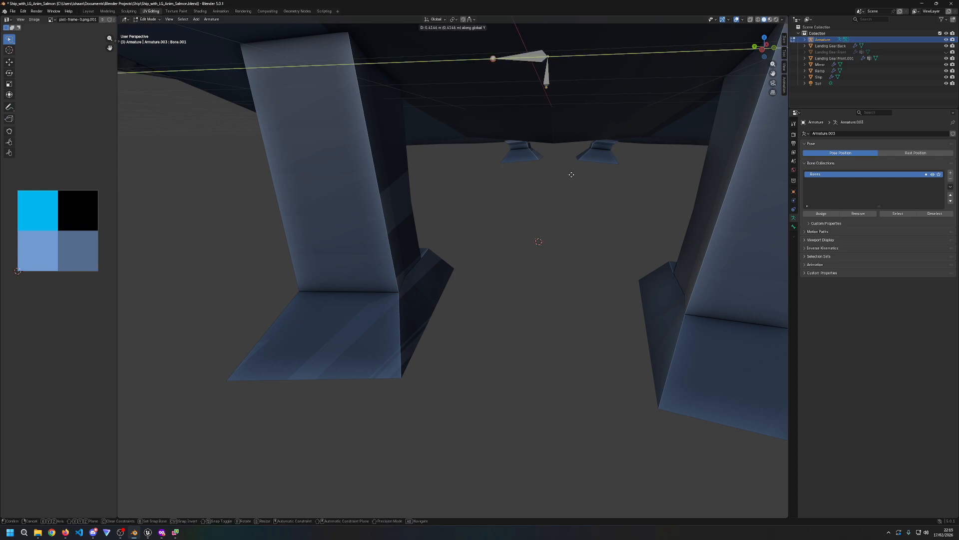
right_click(596, 177)
Step: Try extruding a bone along global X from the root bone's tip, and undo it
key("e")
key("x")
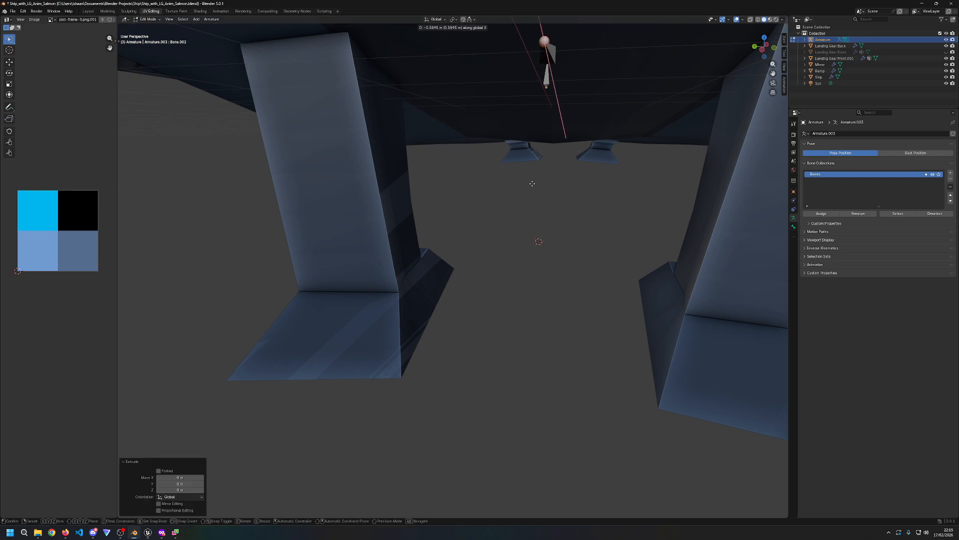
left_click(472, 173)
middle_click_drag(524, 181, 600, 196)
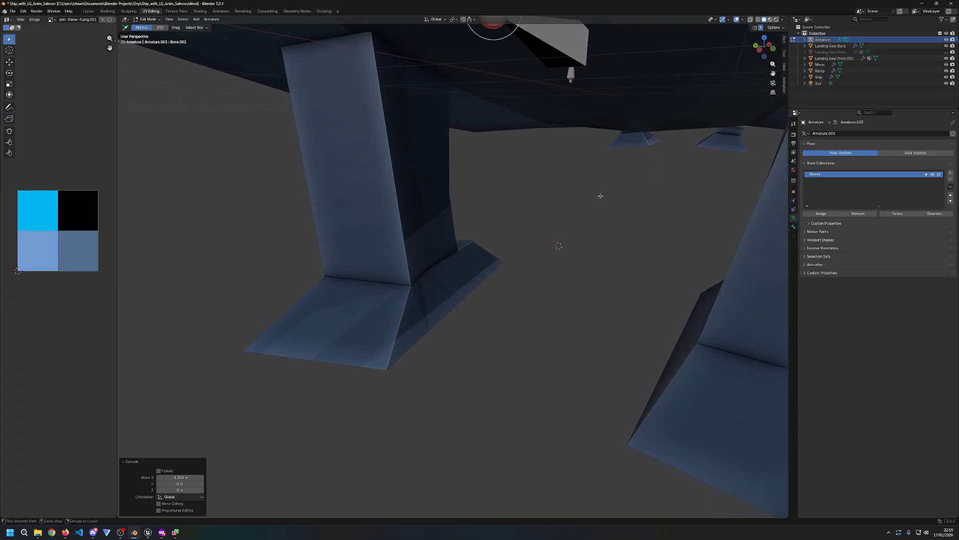
key("ctrl+z")
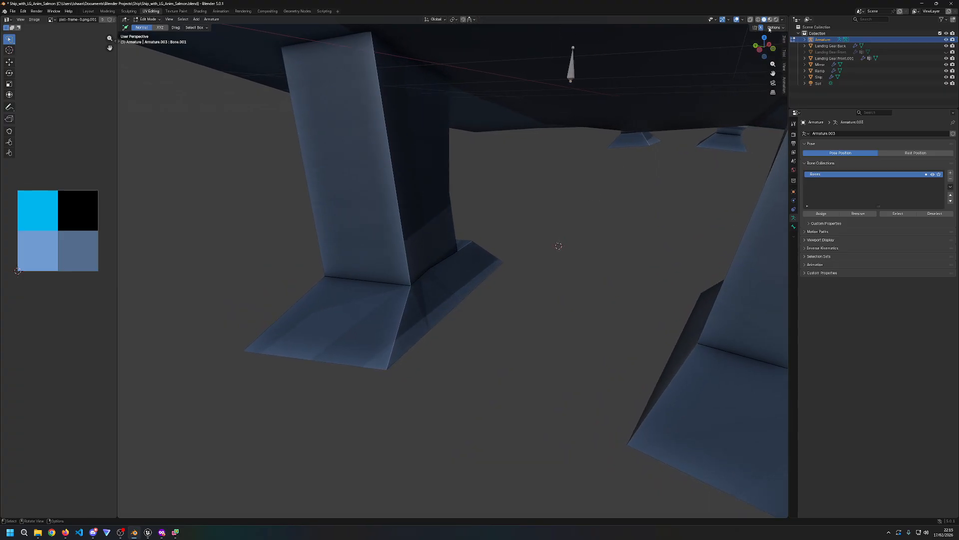
Step: Reselect the root bone's tip, try another axis-constrained extrusion, and undo it
left_click(772, 27)
middle_click_drag(607, 151, 586, 134)
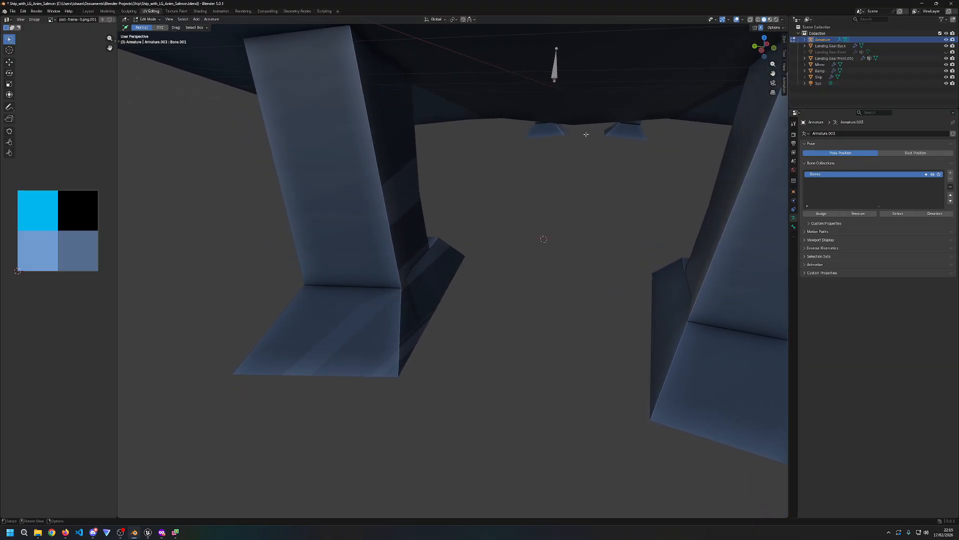
left_click(560, 49)
middle_click_drag(656, 112, 620, 120)
key("e")
key("y")
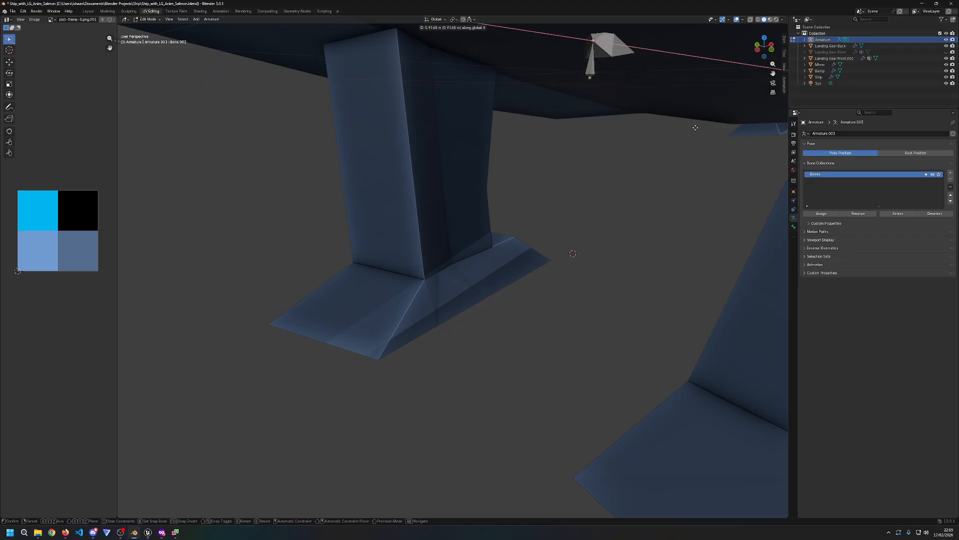
left_click(718, 58)
middle_click_drag(718, 58, 575, 232)
key("ctrl+z")
Step: Rename the new armature's data block to Armature
middle_click_drag(574, 230, 642, 248)
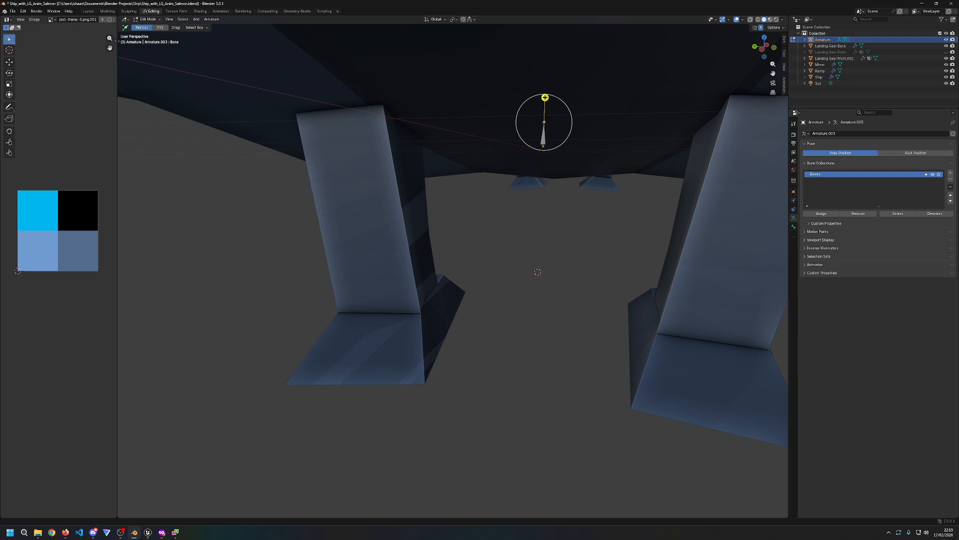
left_click(805, 39)
left_click(811, 52)
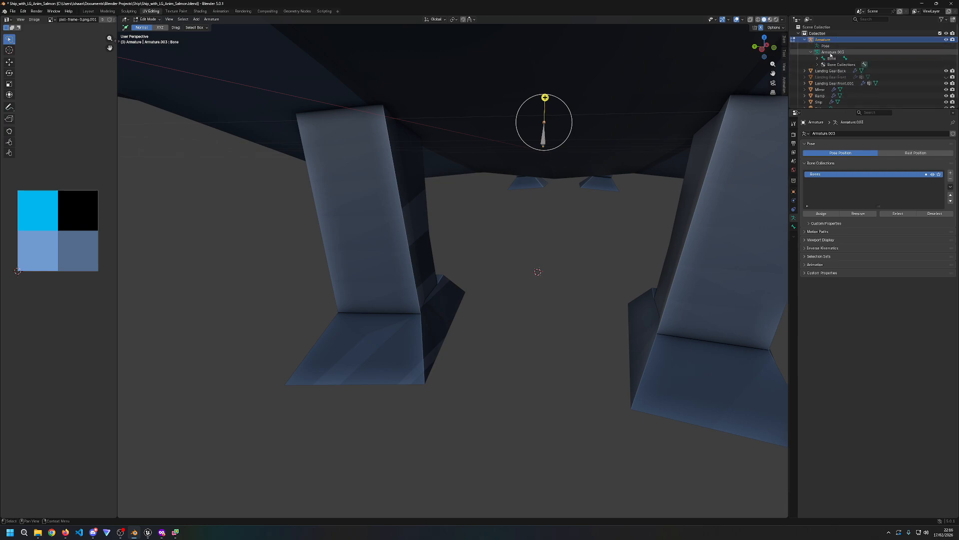
left_click(831, 52)
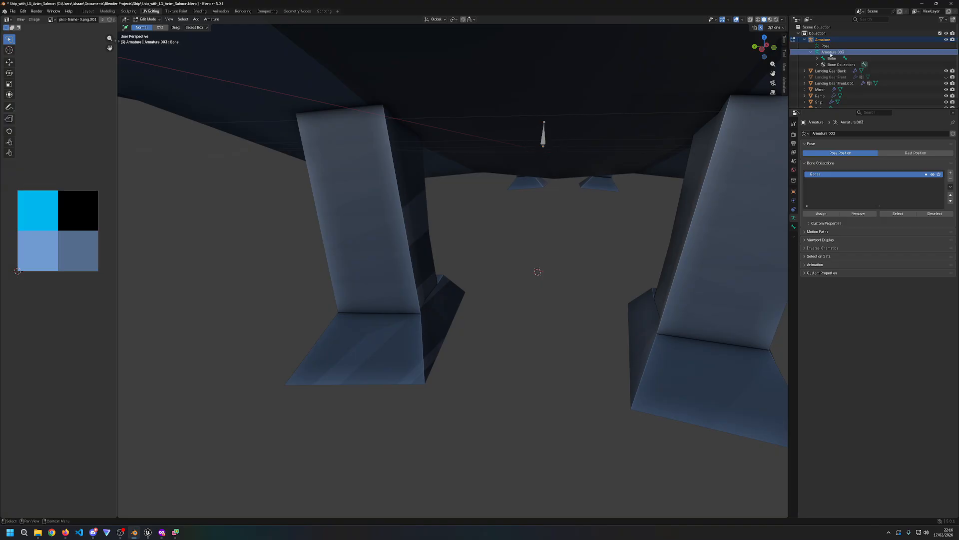
double_click(831, 52)
key("End")
key("BackSpace")
key("BackSpace")
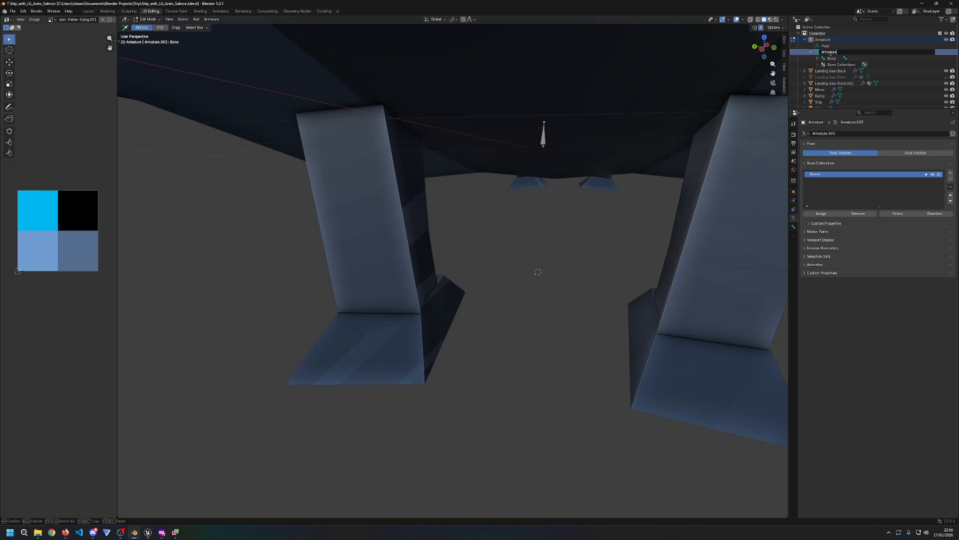
key("Return")
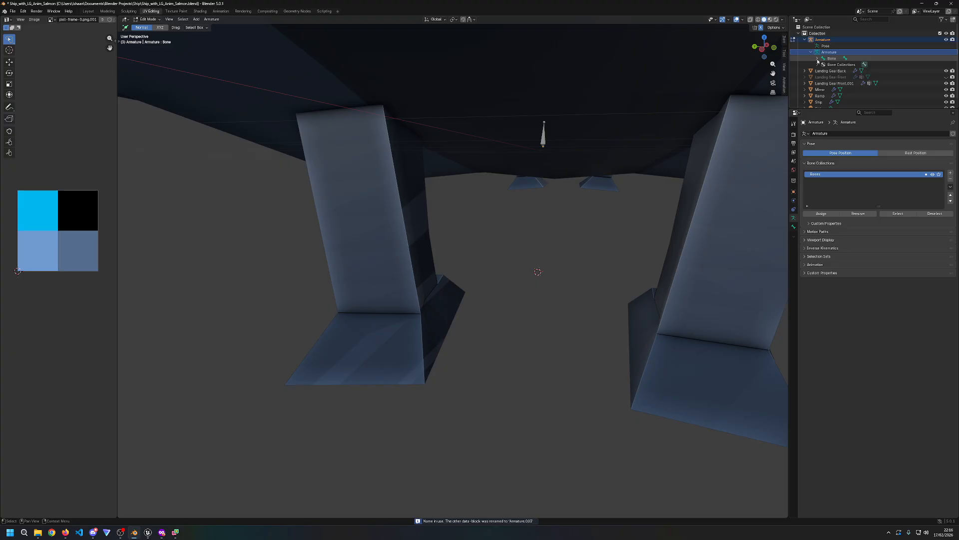
Step: Rename the root bone to Body
left_click(832, 58)
double_click(832, 58)
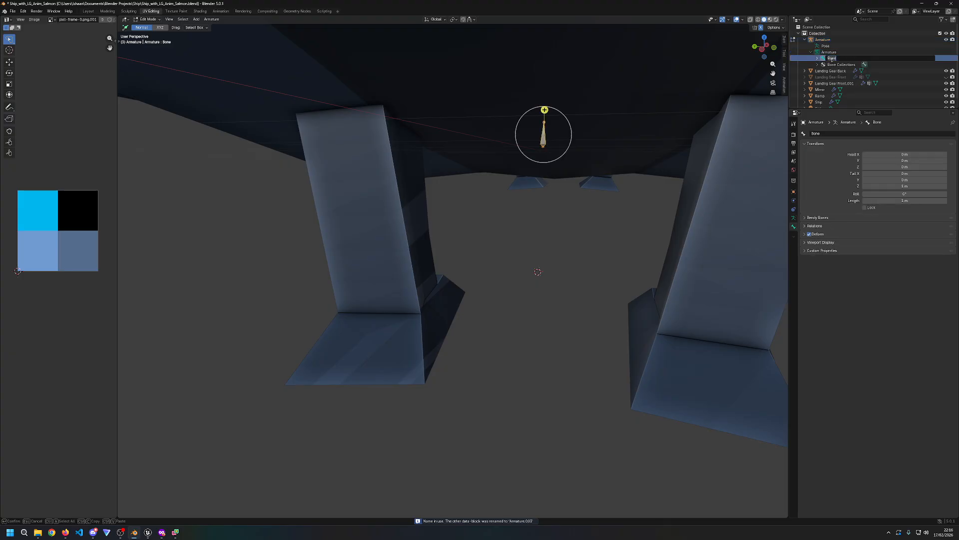
type("Body")
key("Return")
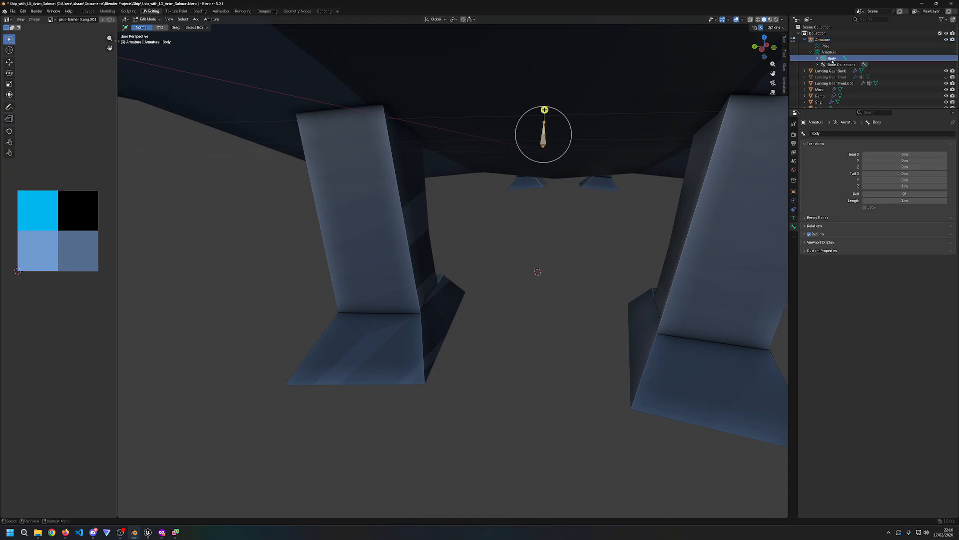
Step: Delete the leftover zero-length bone Bone.001 parented under Body
left_click(817, 59)
left_click(845, 65)
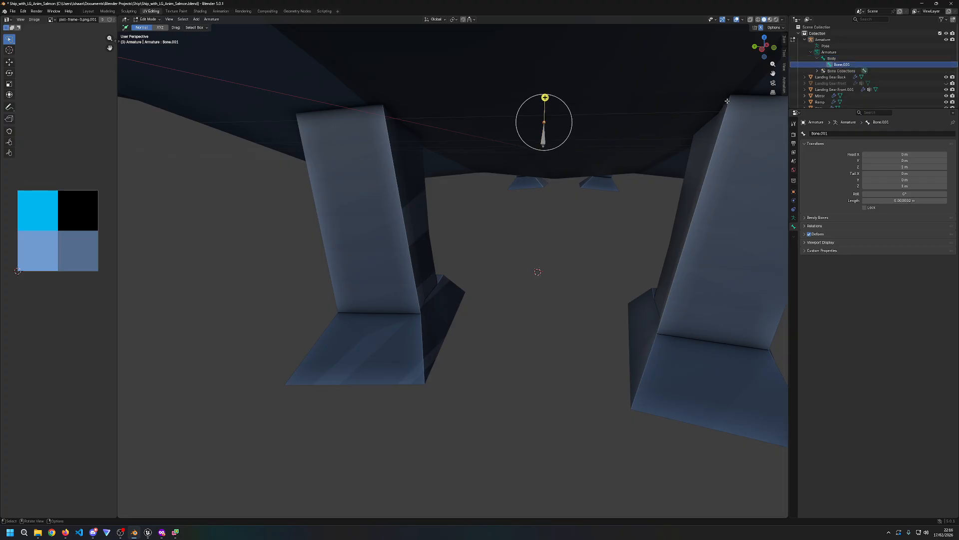
right_click(842, 65)
left_click(841, 65)
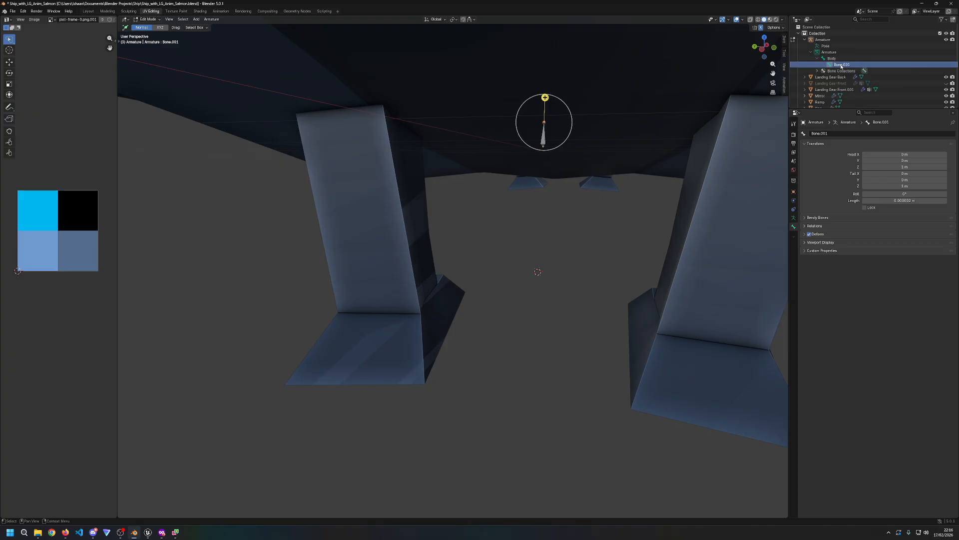
key("x")
left_click(686, 105)
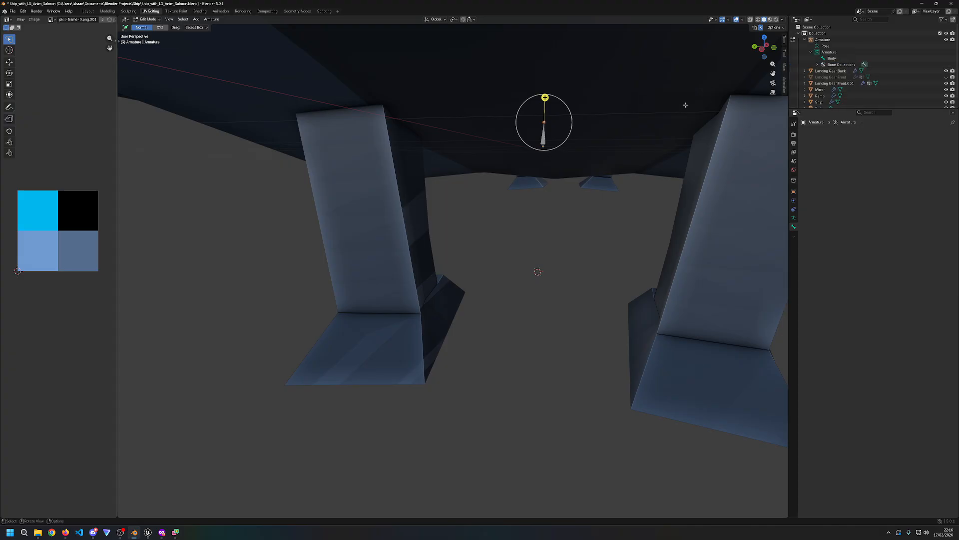
left_click(557, 131)
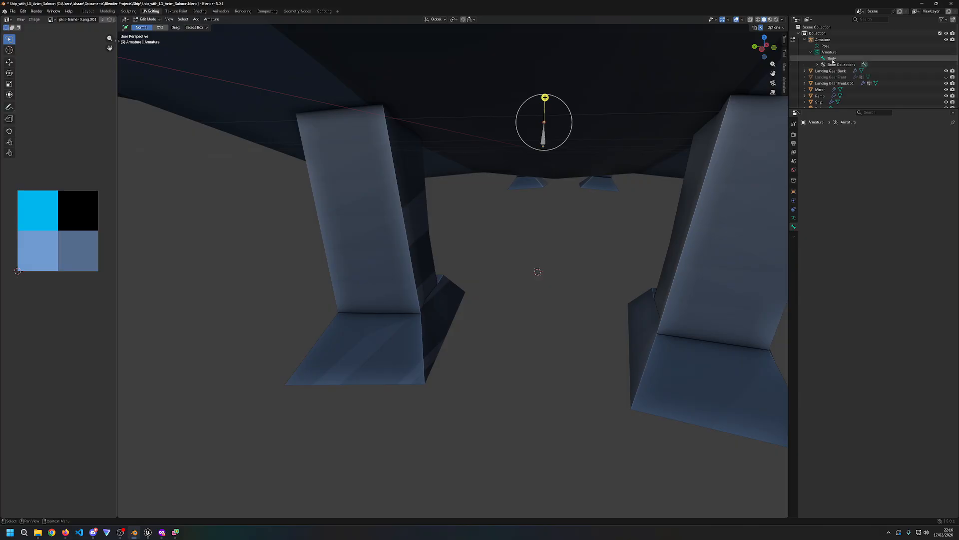
Step: Extrude a bone about 1.45 m along negative Y from the Body bone's tip to the top of the adjacent front leg
left_click(544, 122)
key("e")
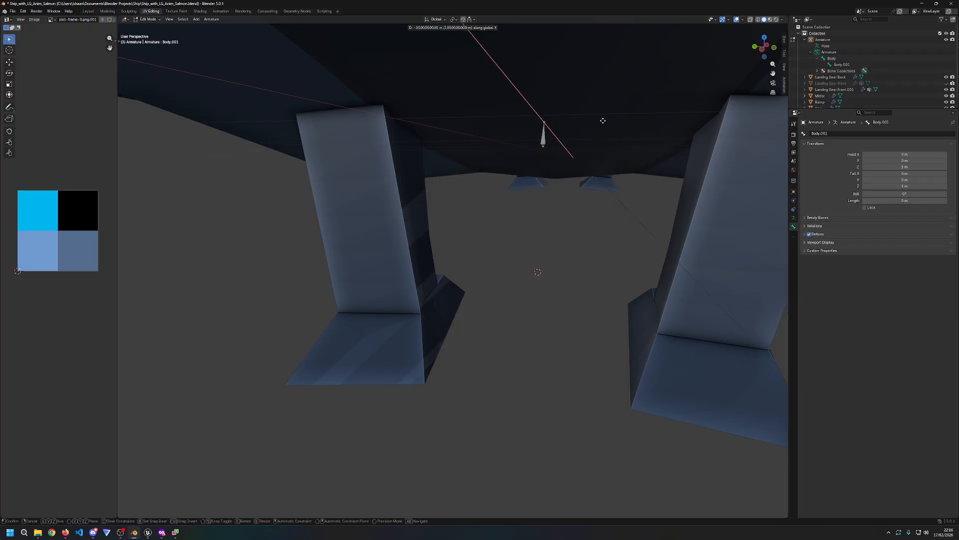
key("y")
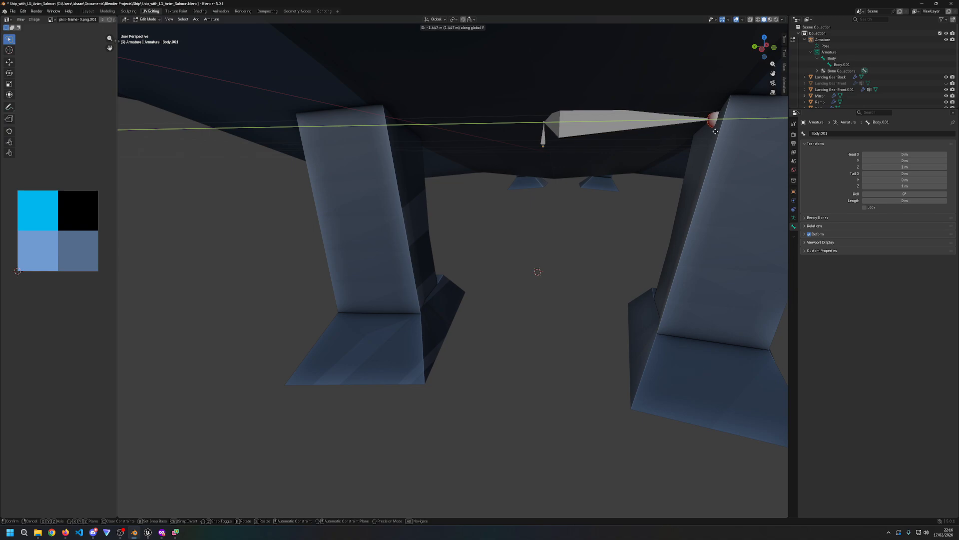
left_click(715, 118)
Step: Rename the bone extruded from Body to Shoulder.R
left_click(837, 65)
double_click(840, 65)
type("A")
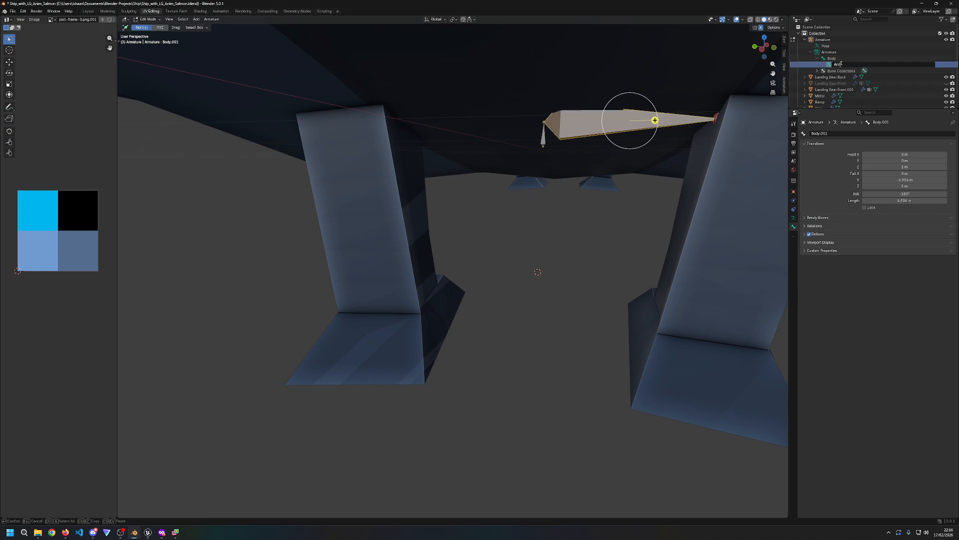
type("rm")
key("BackSpace")
key("BackSpace")
key("BackSpace")
key("Return")
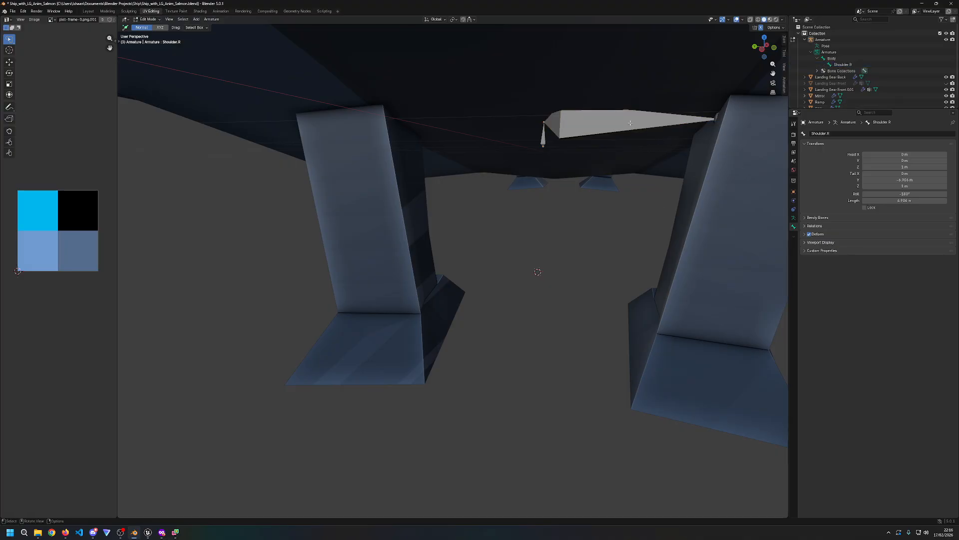
Step: Toggle the armature's X-axis mirroring and rename the extruded shoulder bone to Shoulder.L
left_click(761, 28)
middle_click_drag(610, 250, 489, 246)
double_click(845, 65)
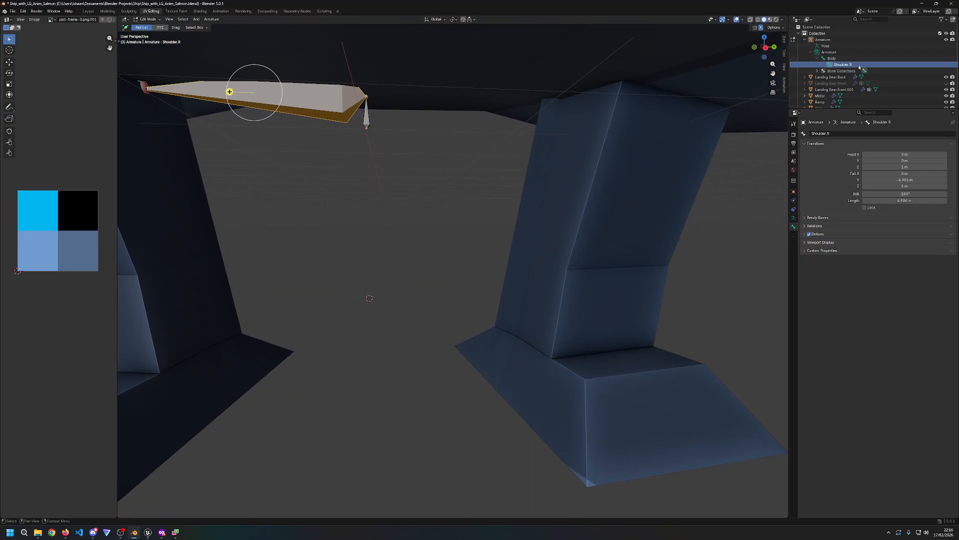
left_click(859, 65)
key("BackSpace")
key("BackSpace")
type(".L")
key("Return")
Step: Symmetrize the Shoulder.L bone to generate its opposite-side counterpart
left_click(841, 52)
left_click(827, 40)
left_click(829, 52)
middle_click_drag(524, 190, 683, 196)
left_click(531, 131)
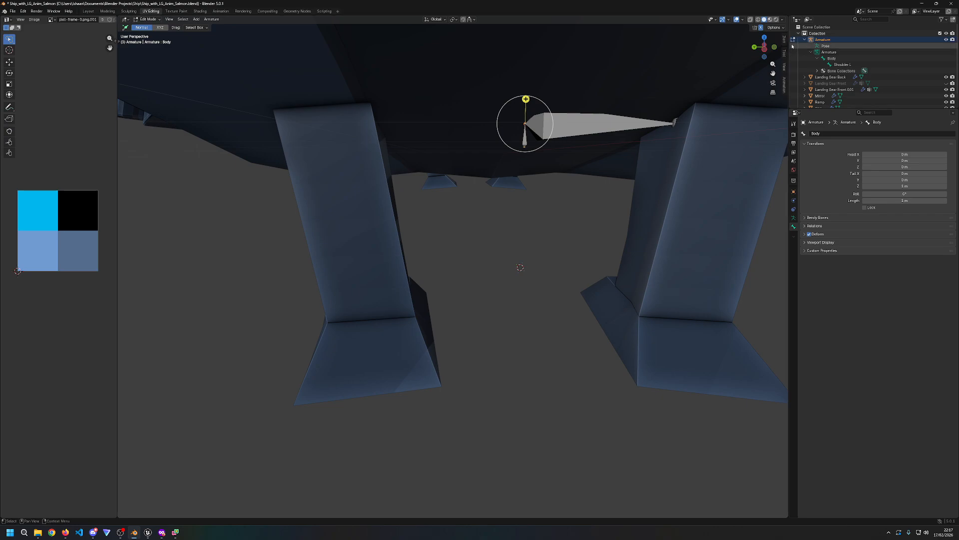
left_click(656, 123)
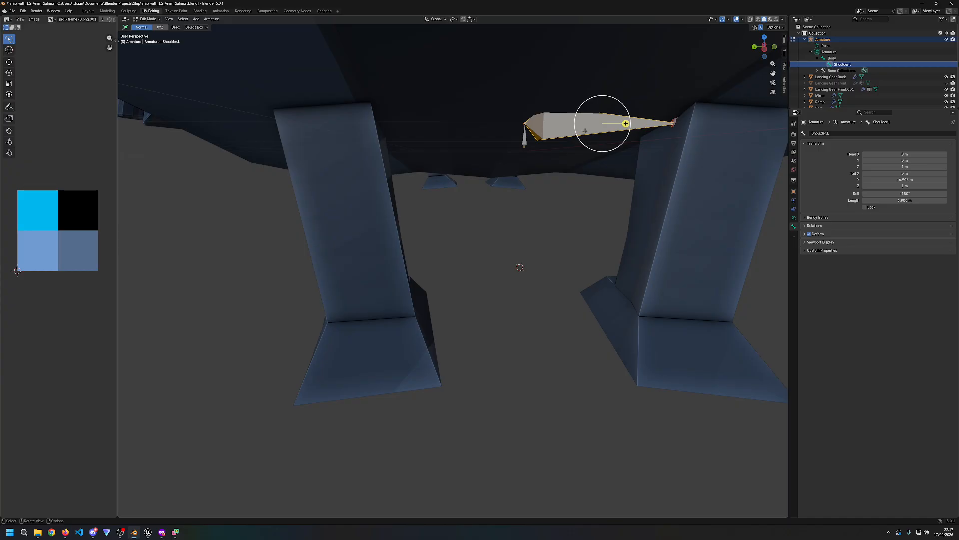
right_click(573, 131)
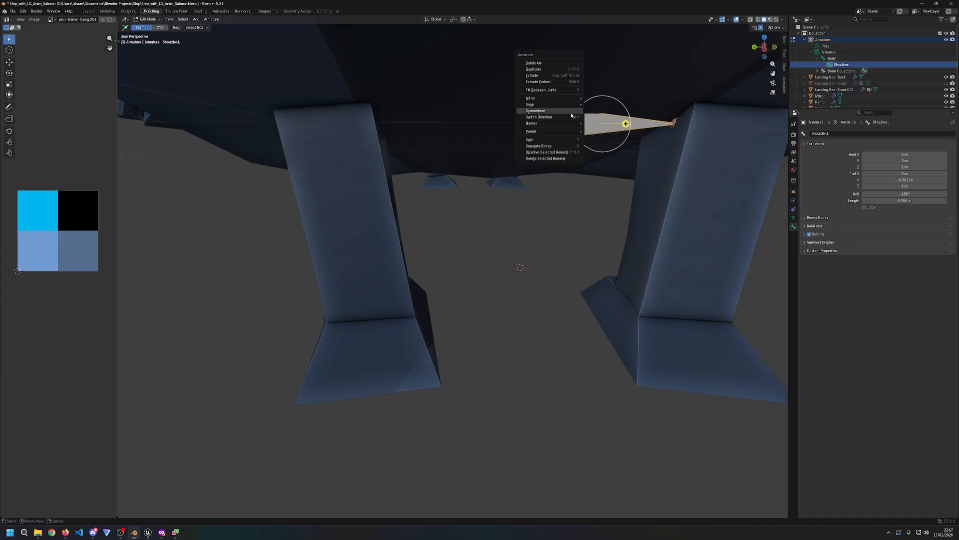
left_click(571, 114)
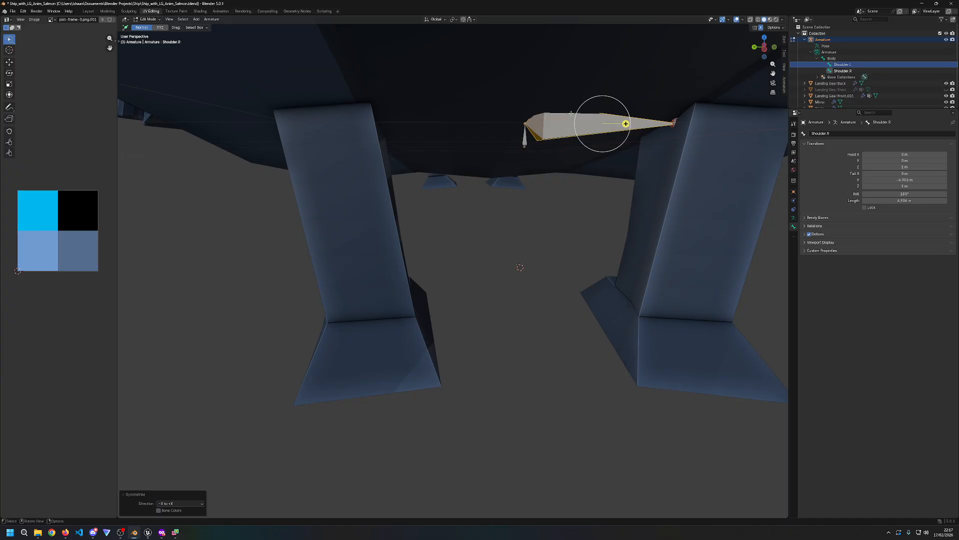
Step: Try rotating the Shoulder.R bone and changing its roll, toggling X-axis mirroring between attempts
left_click(842, 71)
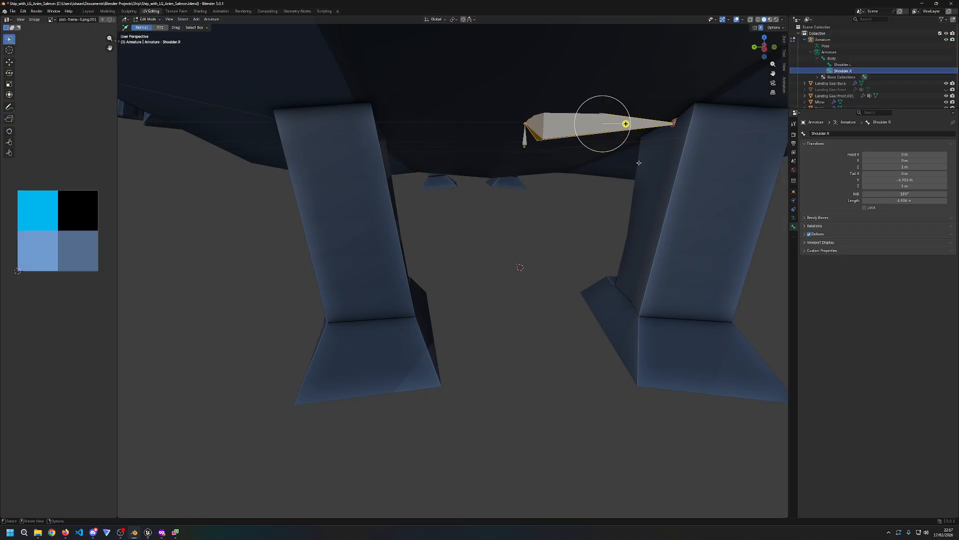
key("r")
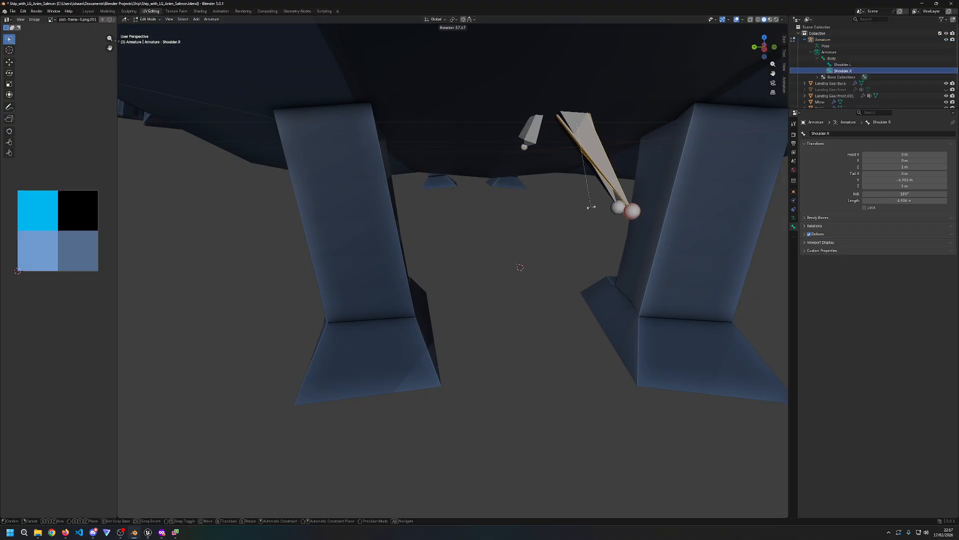
right_click(570, 232)
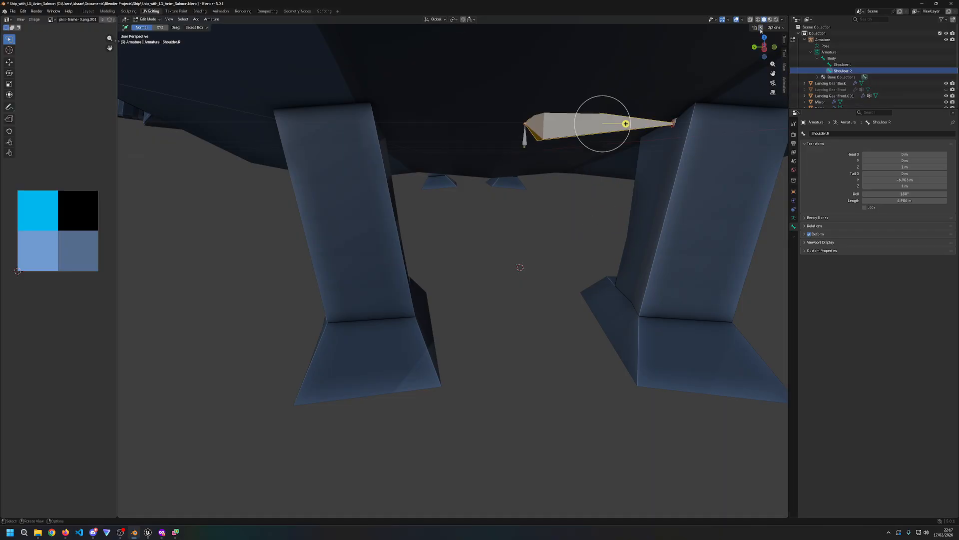
key("r")
right_click(651, 240)
left_click(761, 28)
left_click(842, 65)
left_click(842, 70)
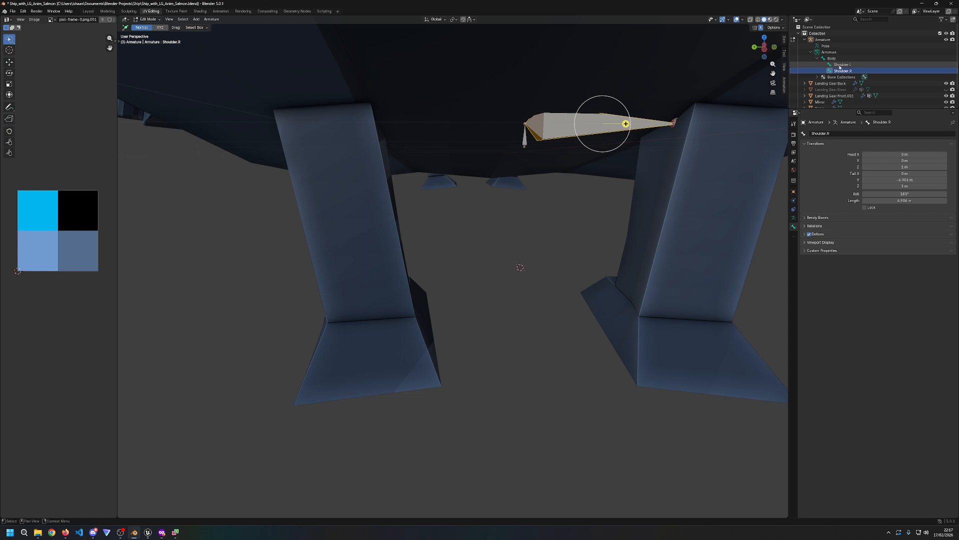
left_click_drag(905, 194, 926, 194)
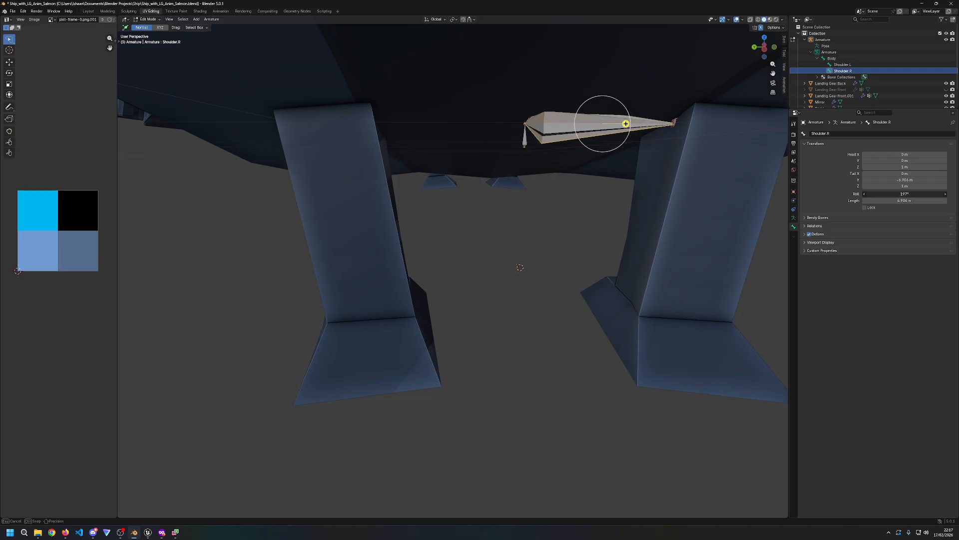
key("ctrl+z")
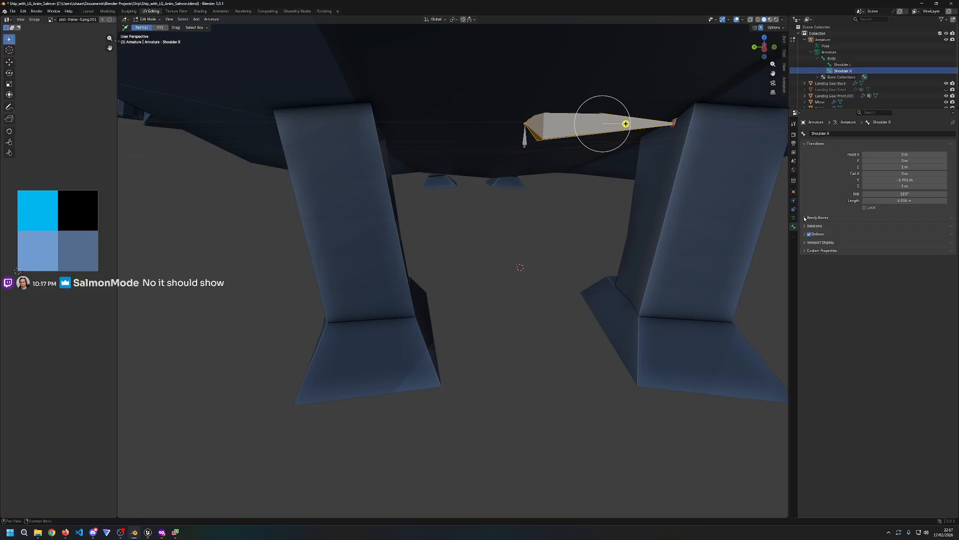
Step: Try rotating the Shoulder.R bone freely and about the global Z axis
key("r")
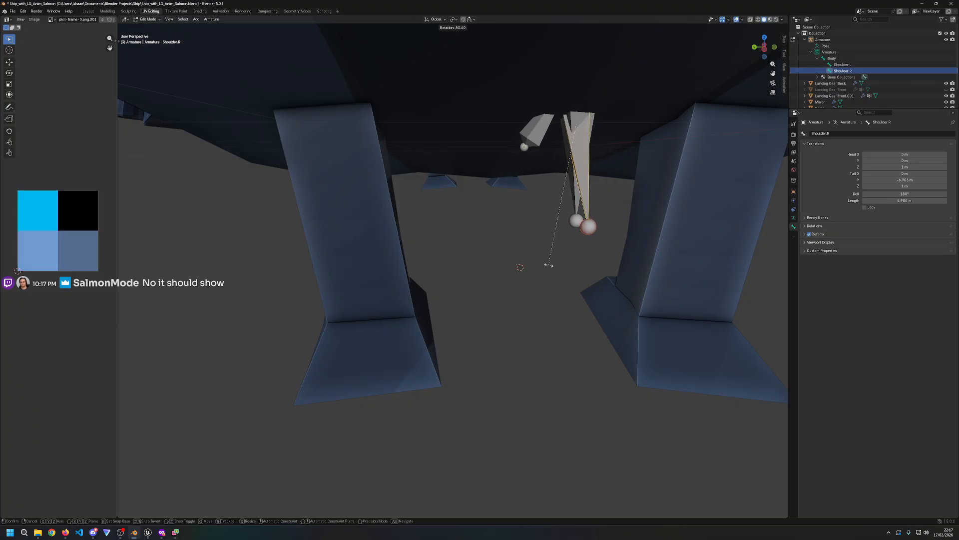
key("Escape")
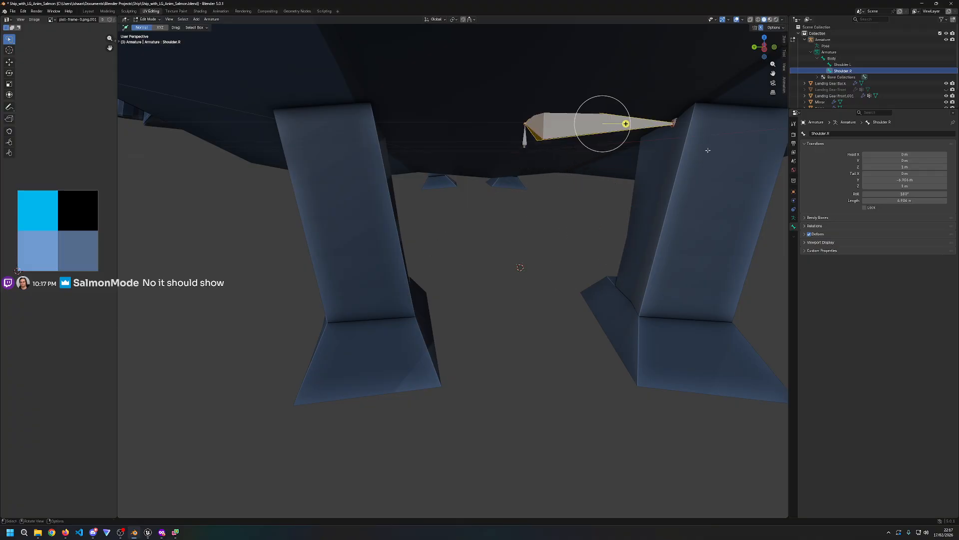
key("r")
key("y")
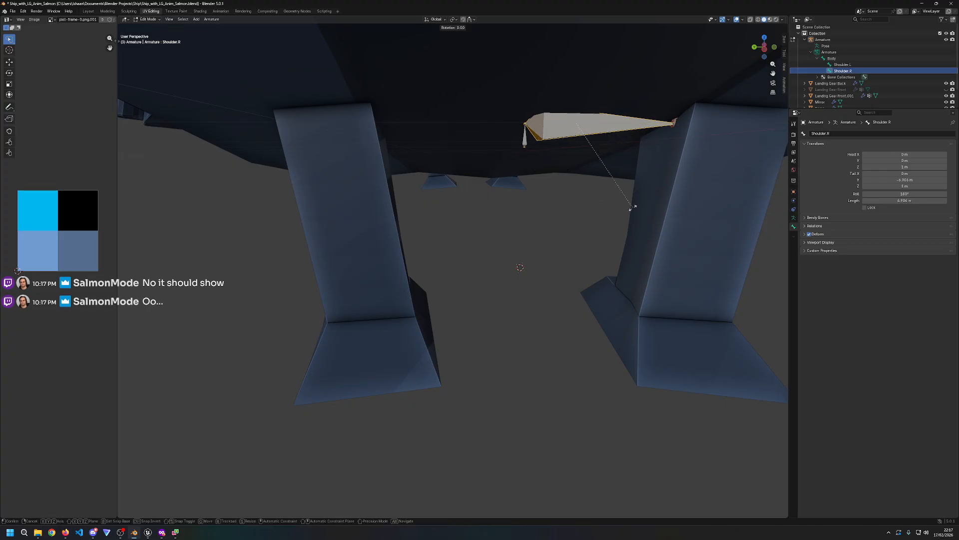
key("x")
key("Escape")
key("r")
key("z")
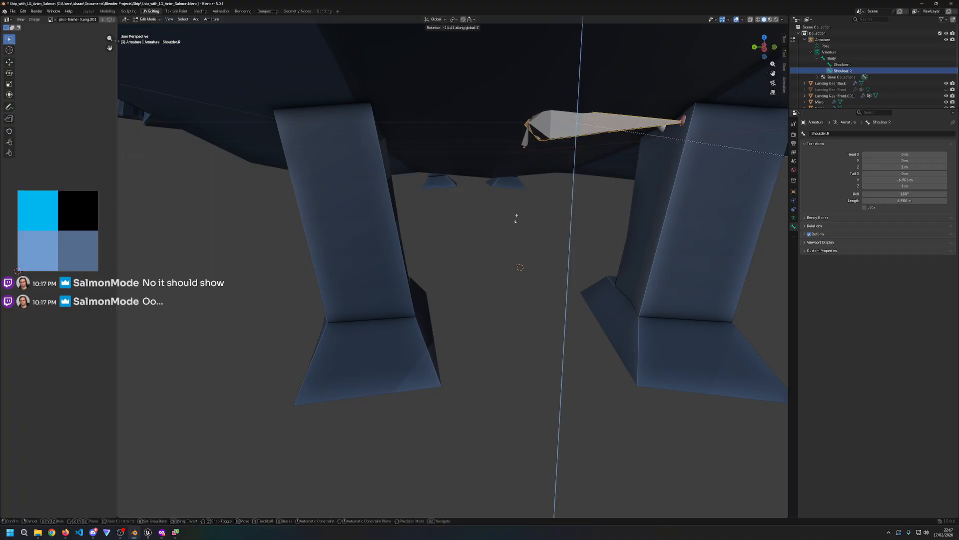
key("Escape")
Step: Examine the Shoulder.L bone's transform, bendy bone and relations settings
mouse_move(512, 220)
middle_mouse_down()
mouse_move(569, 219)
mouse_move(512, 215)
middle_mouse_up()
left_click(563, 137)
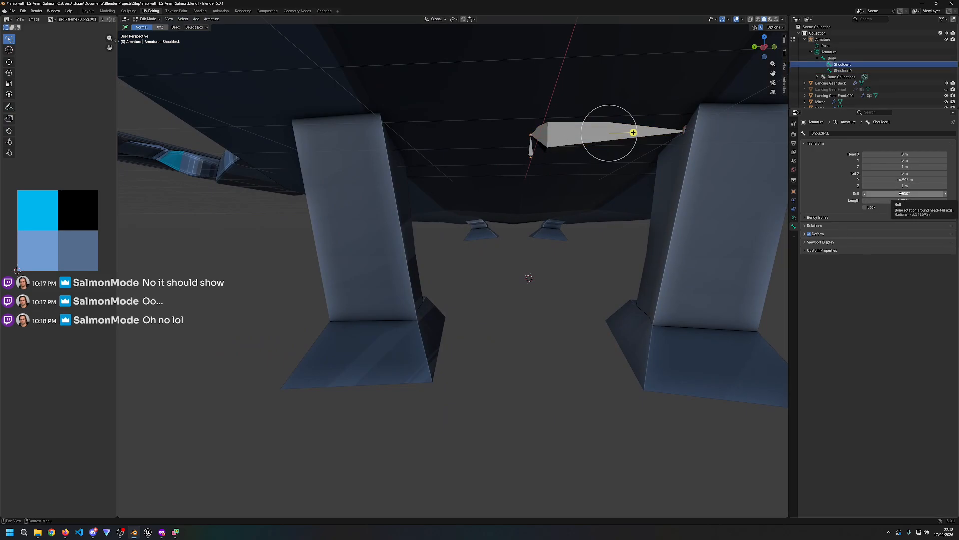
mouse_move(904, 180)
left_mouse_down()
mouse_move(925, 180)
mouse_move(904, 180)
left_mouse_up()
key("ctrl+z")
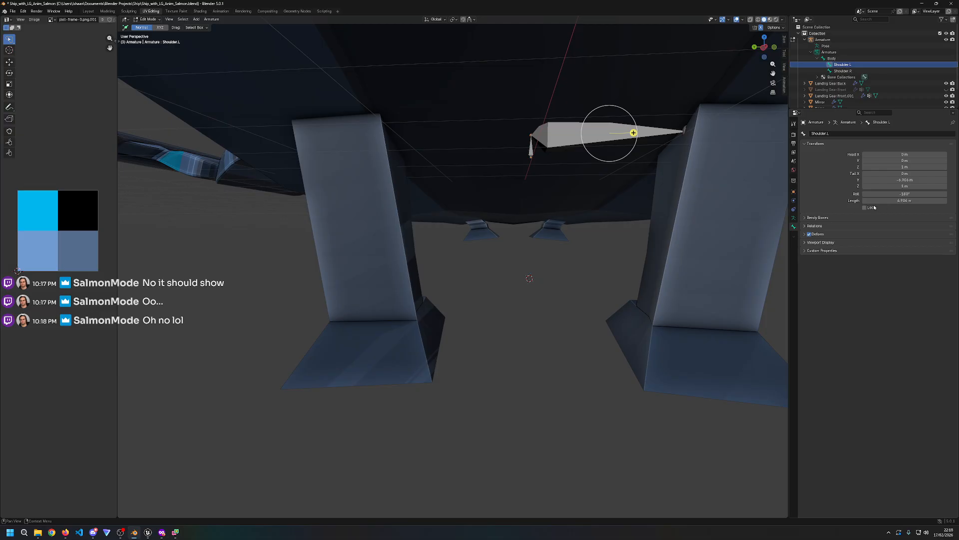
left_click(827, 217)
left_click(825, 218)
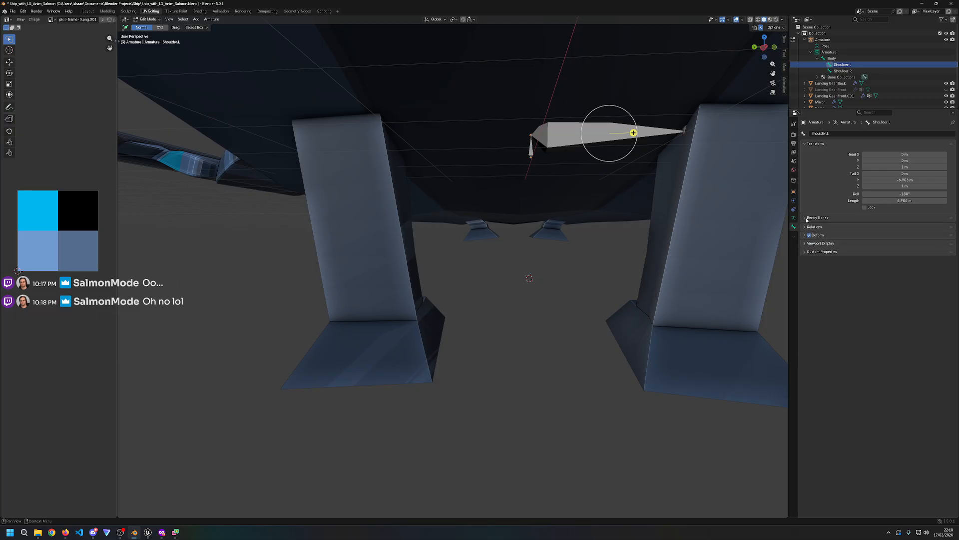
left_click(807, 226)
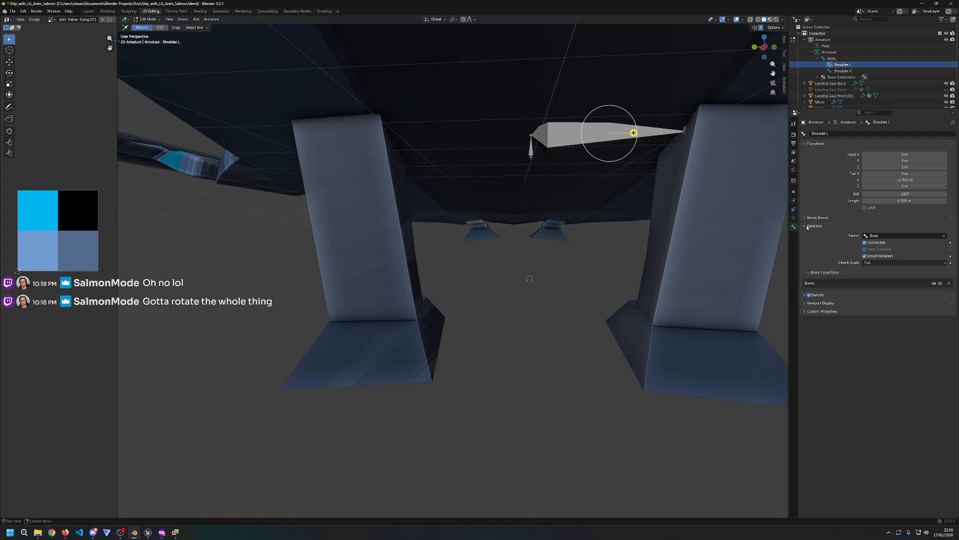
left_click(807, 226)
Step: Rotate the Body bone and both shoulder bones together by -90° about the global Z axis
left_click(539, 150)
type("r90")
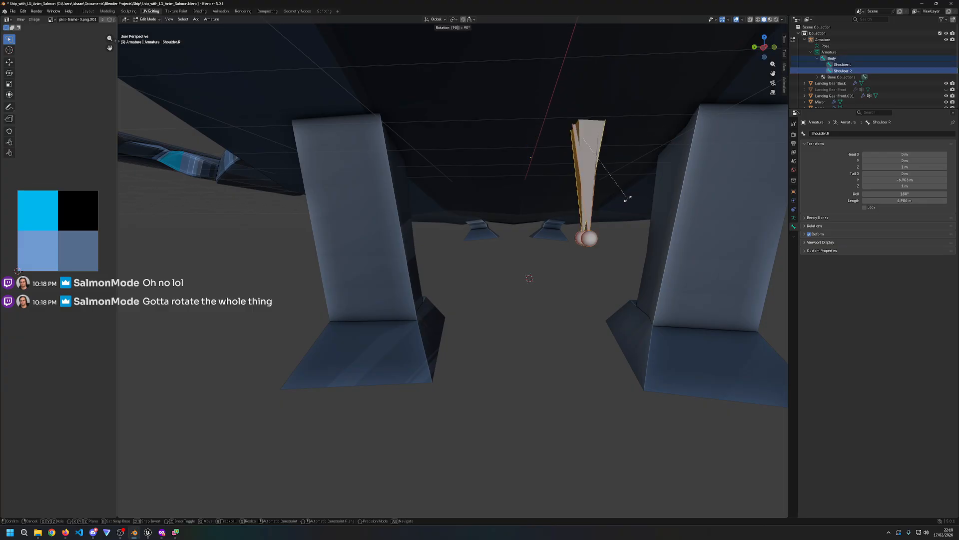
key("Return")
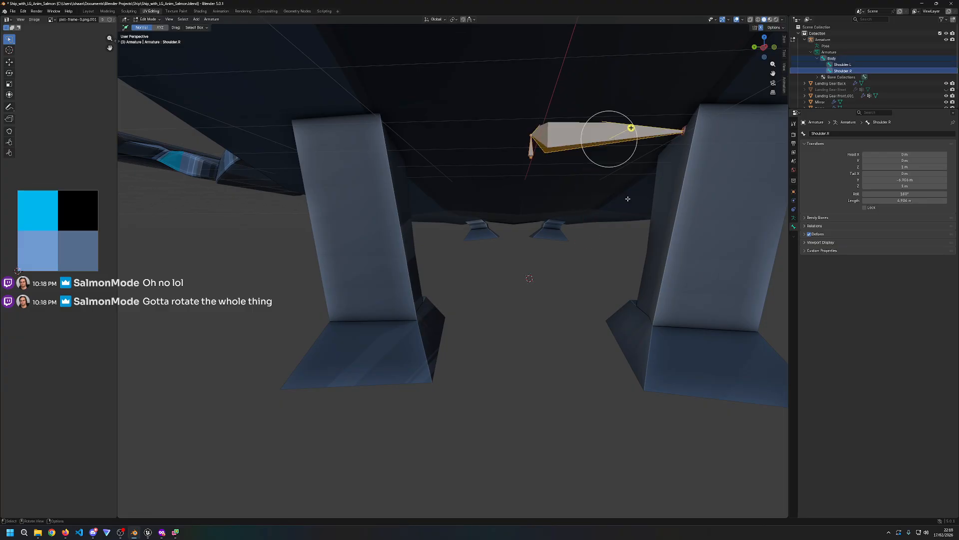
key("r")
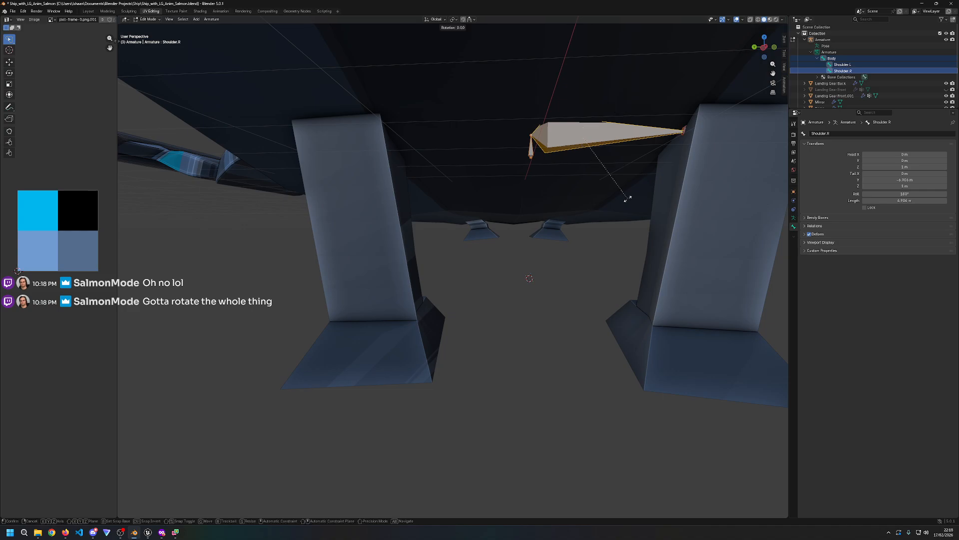
type("z")
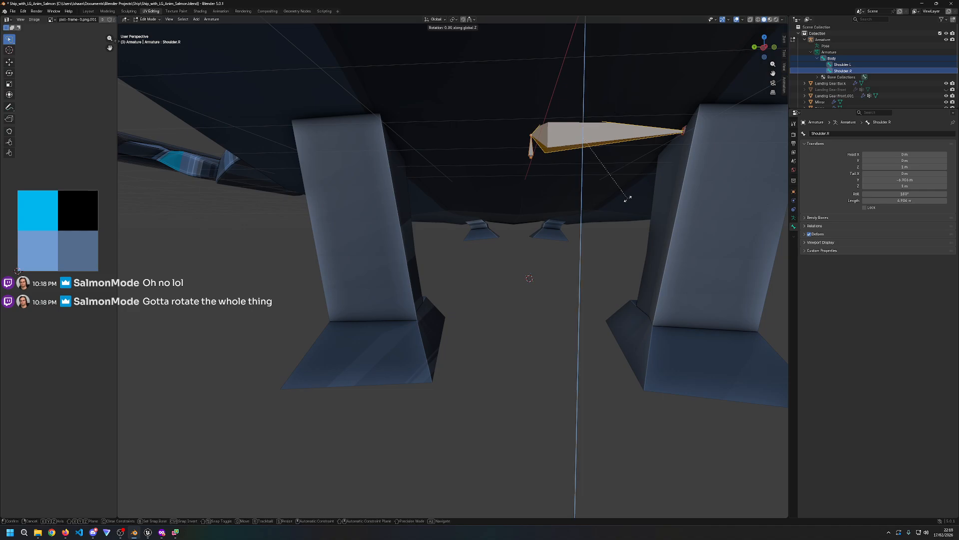
type("-90")
key("Return")
mouse_move(628, 199)
middle_mouse_down()
mouse_move(670, 200)
mouse_move(643, 197)
middle_mouse_up()
left_click(520, 174)
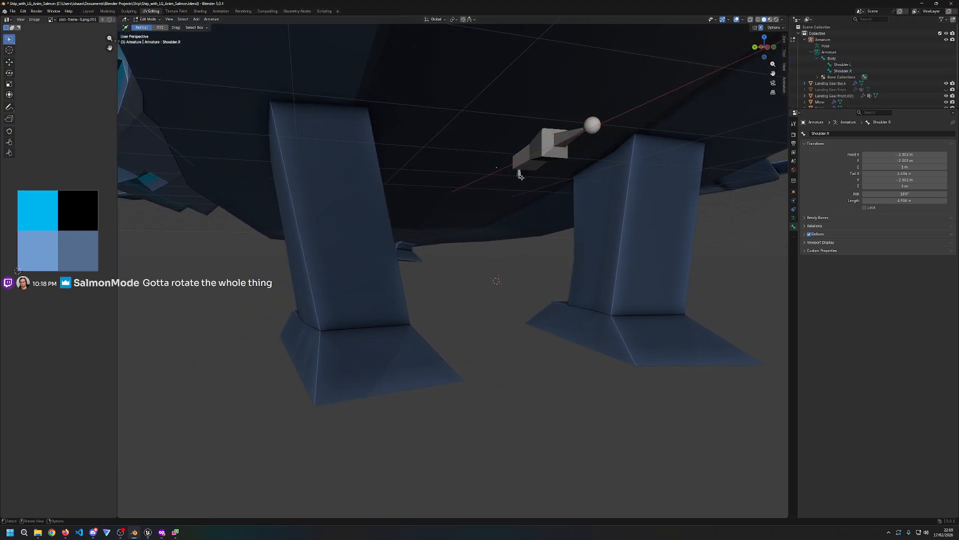
key("g")
key("z")
right_click(587, 194)
Step: Delete the overlapping Shoulder.L and Shoulder.R bones
left_click(556, 150)
left_click(555, 150, "shift")
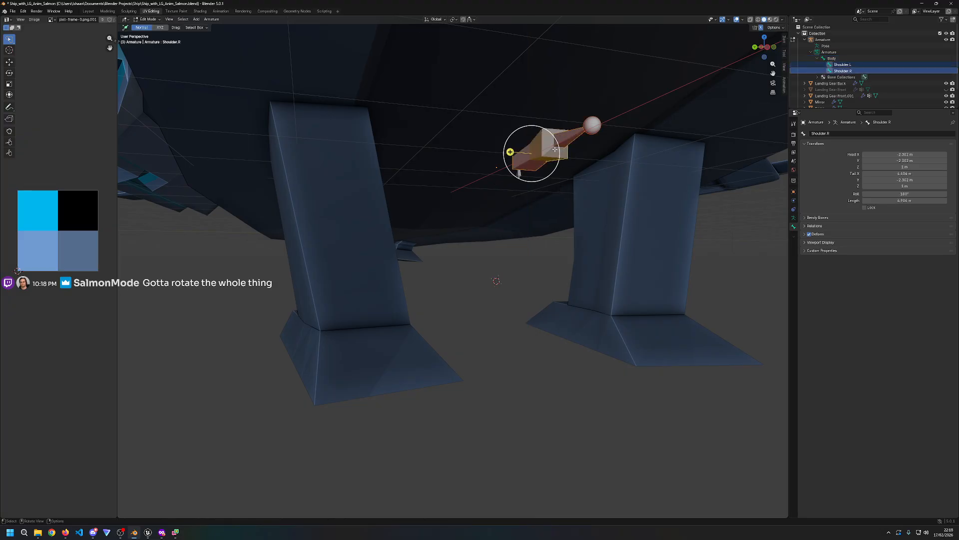
key("Delete")
Step: Try to snap the Body bone to the 3D cursor
middle_click_drag(600, 203, 566, 186)
left_click(578, 197)
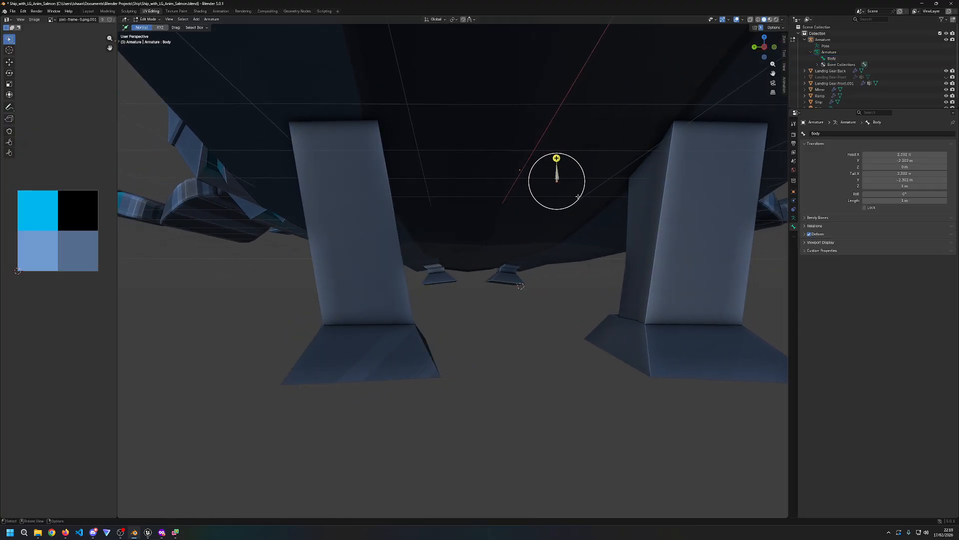
key("shift+s")
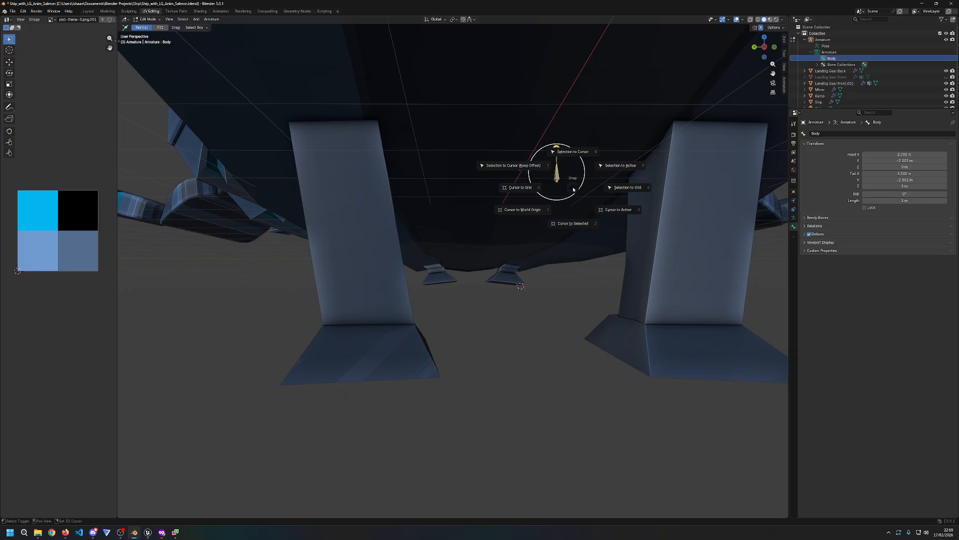
left_click(571, 162)
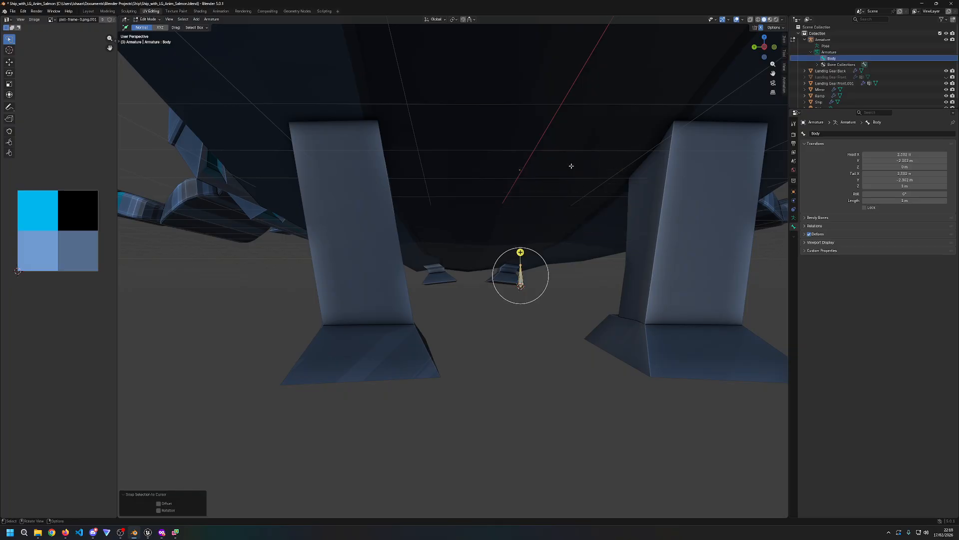
key("ctrl+z")
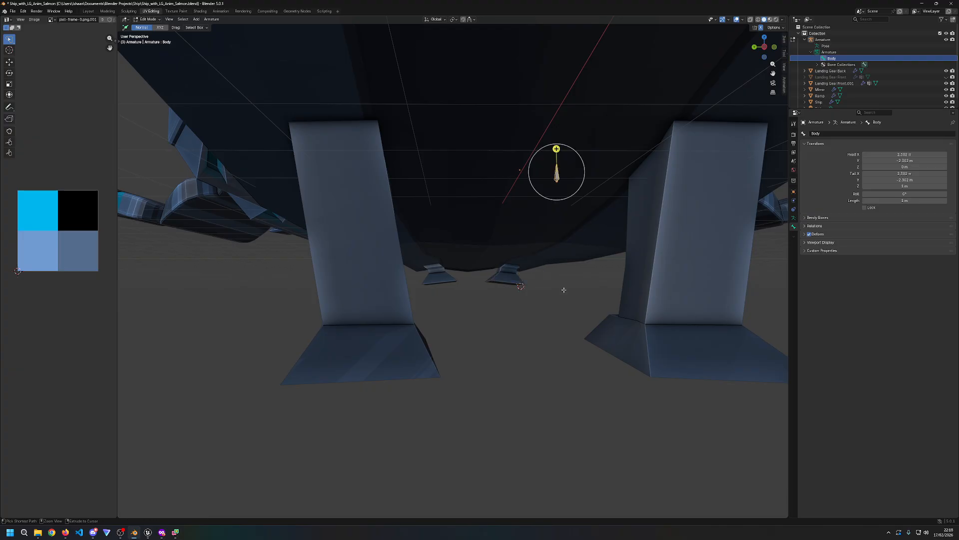
key("shift+s")
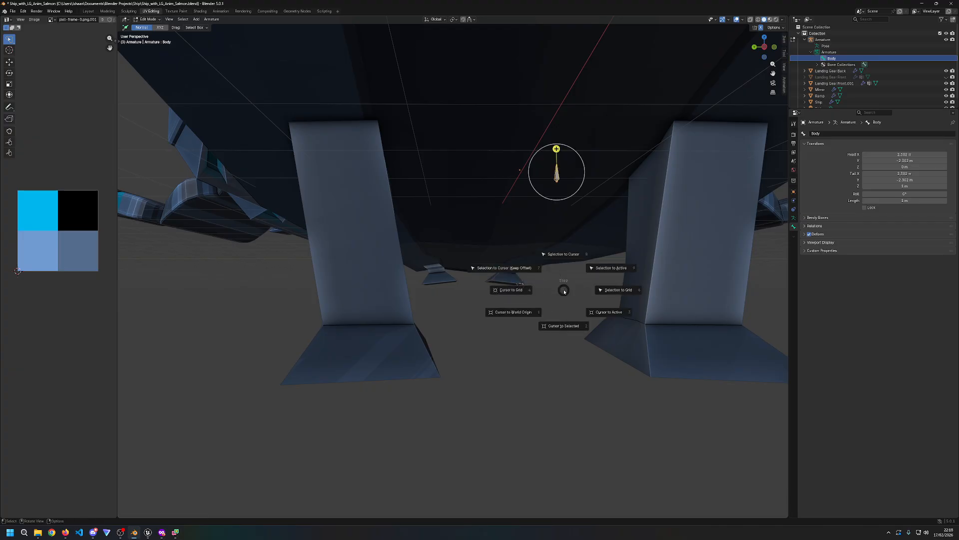
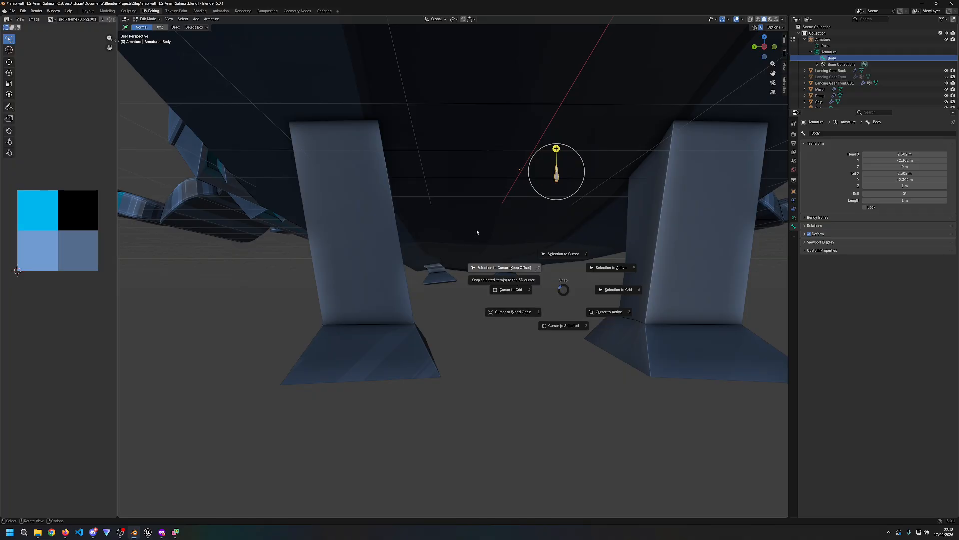
key("Escape")
Step: Snap the 3D cursor to the selected Body bone
key("shift+s")
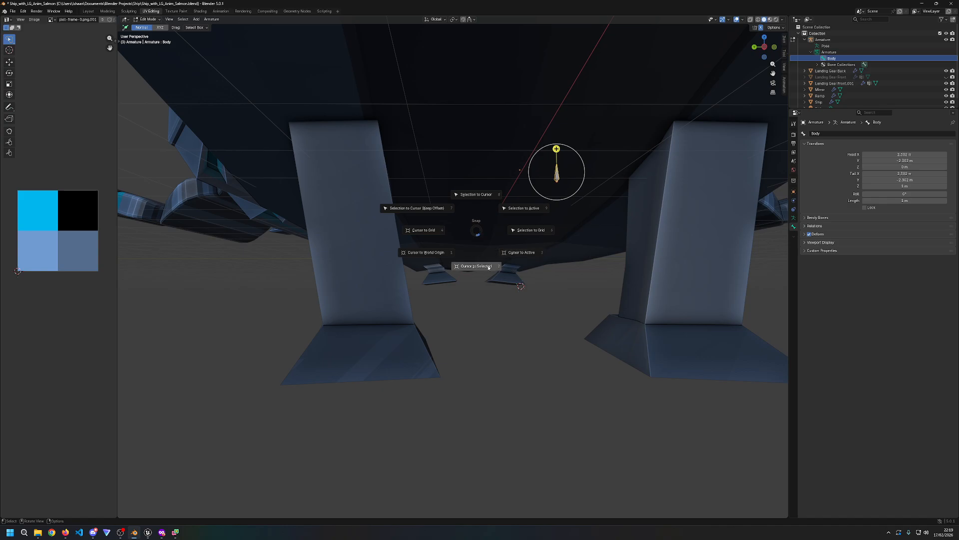
left_click(489, 267)
mouse_move(561, 275)
middle_mouse_down()
mouse_move(552, 281)
mouse_move(527, 268)
mouse_move(542, 240)
mouse_move(559, 263)
mouse_move(554, 278)
middle_mouse_up()
key("shift+s")
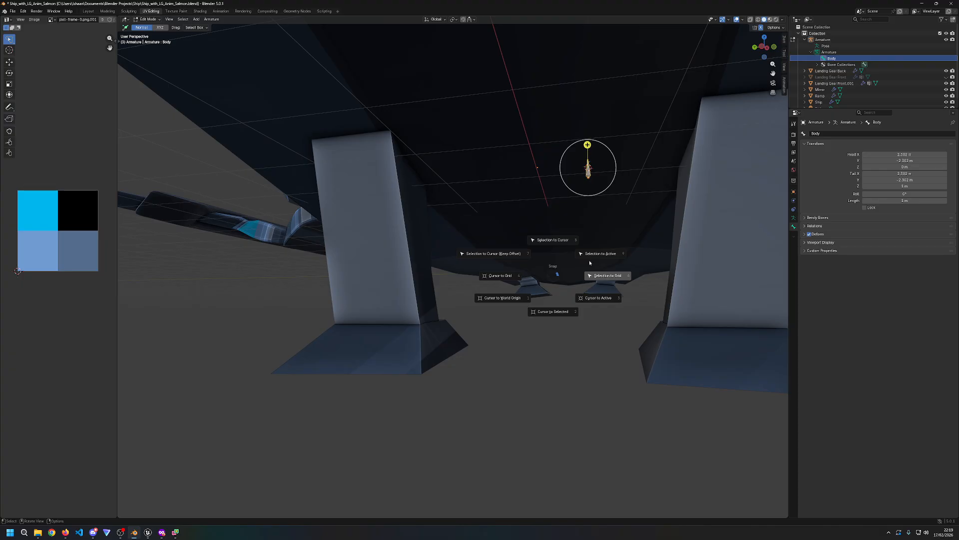
left_click(614, 350)
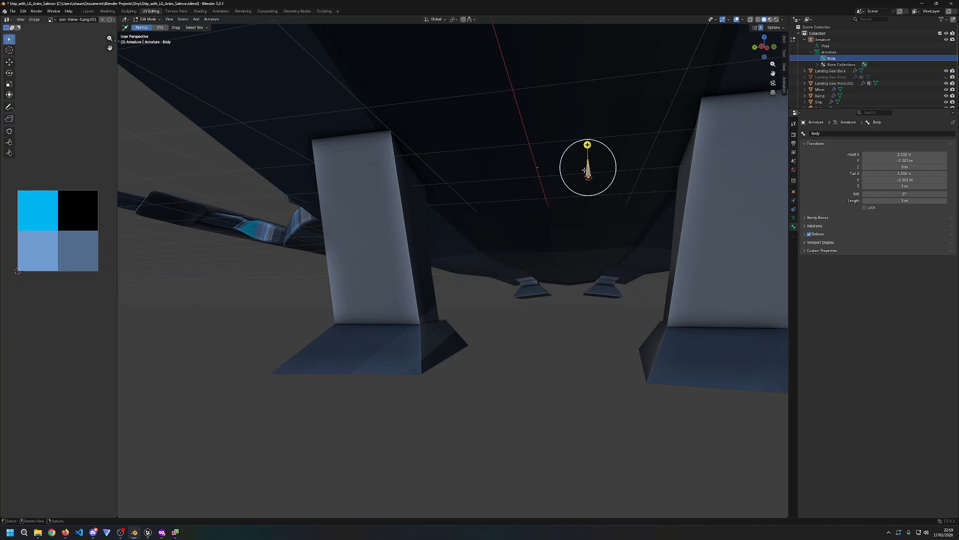
left_click(617, 295)
key("ctrl+z")
Step: Duplicate the Body bone in place and snap the 3D cursor to the duplicate
key("shift+d")
right_click(607, 265)
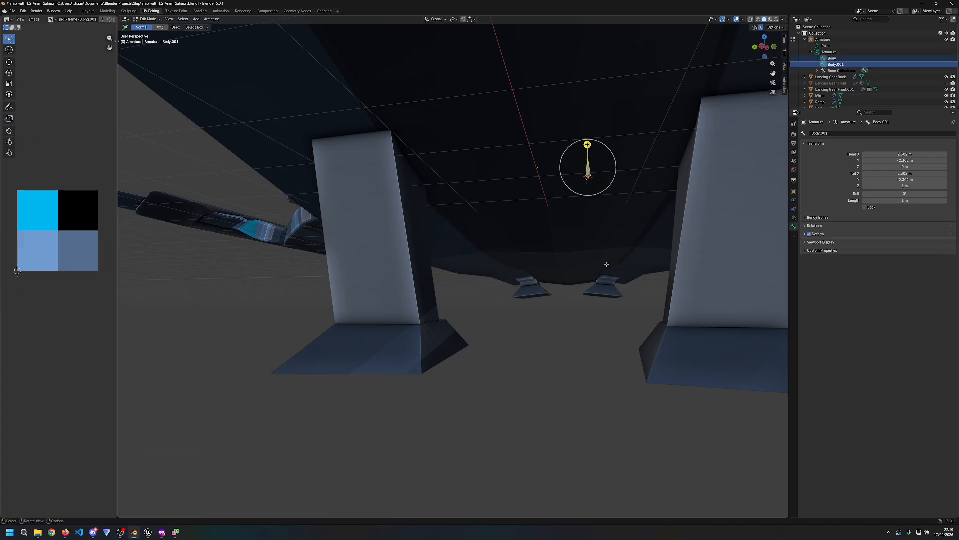
key("shift+s")
left_click(604, 291)
left_click(652, 262)
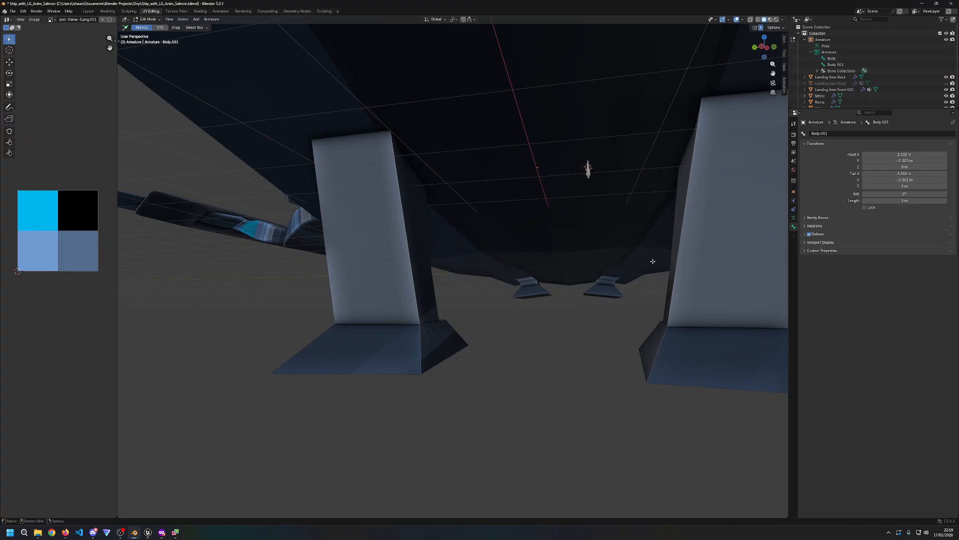
mouse_move(637, 276)
middle_mouse_down()
mouse_move(604, 284)
mouse_move(636, 281)
middle_mouse_up()
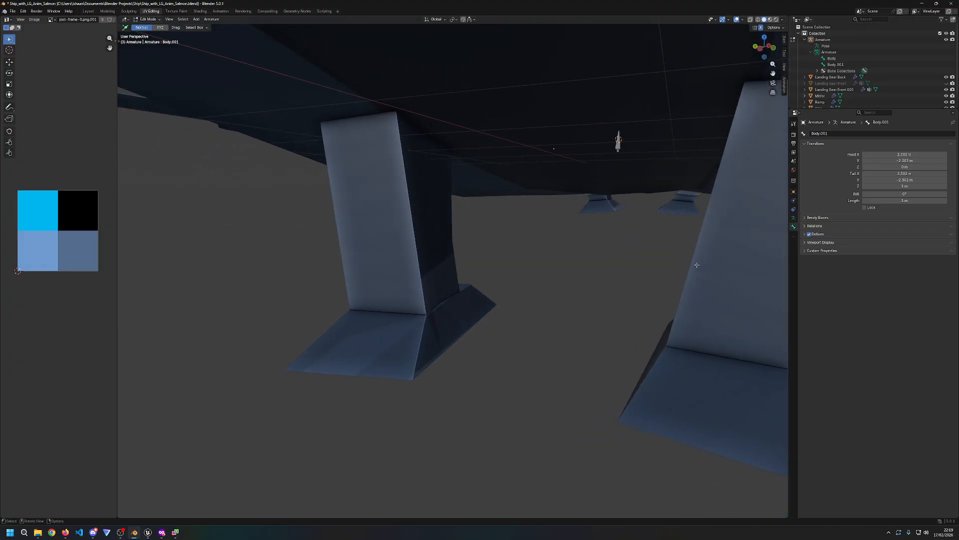
left_click(618, 148)
middle_click_drag(619, 155, 640, 219)
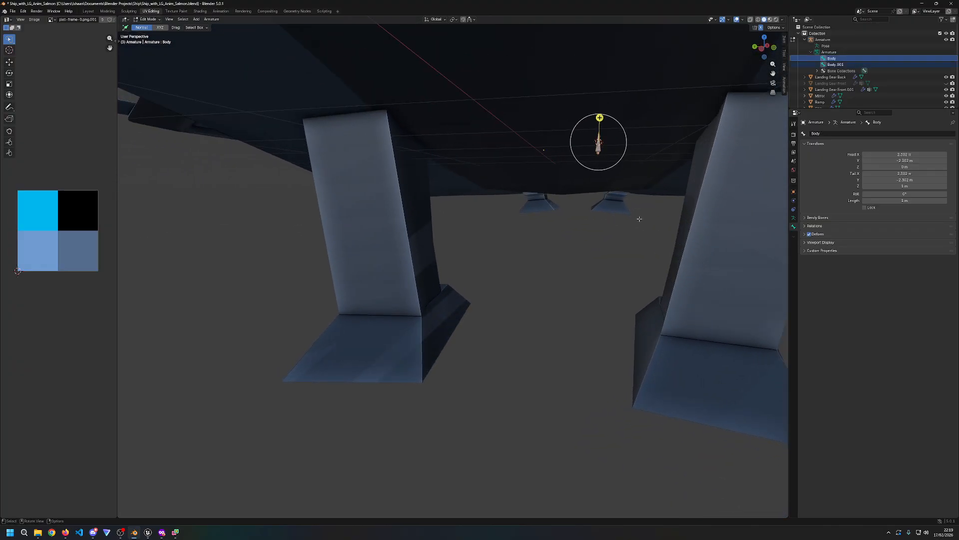
key("g")
key("x")
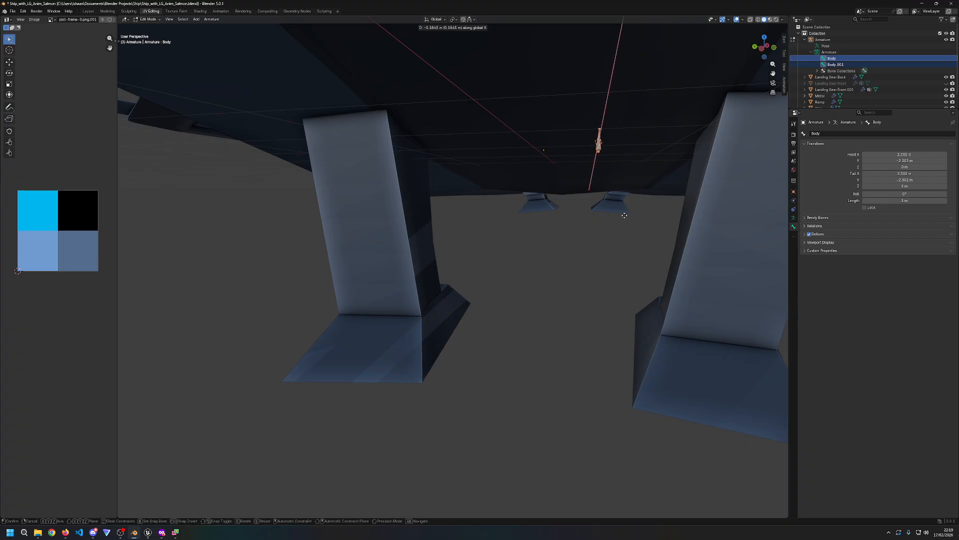
key("z")
right_click(614, 212)
key("r")
right_click(606, 212)
Step: Move the overlapping Body bones about 0.58 m along the global Y axis
key("g")
key("y")
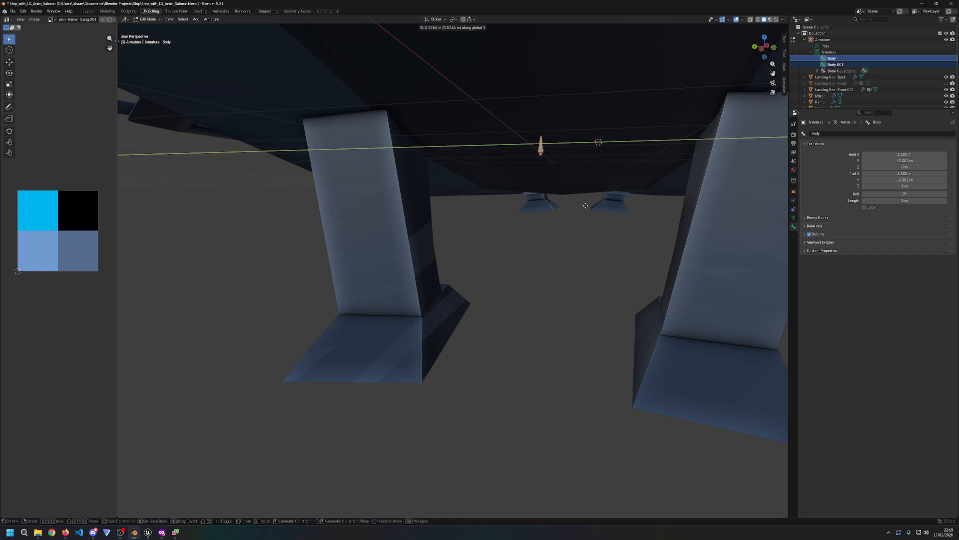
left_click(586, 205)
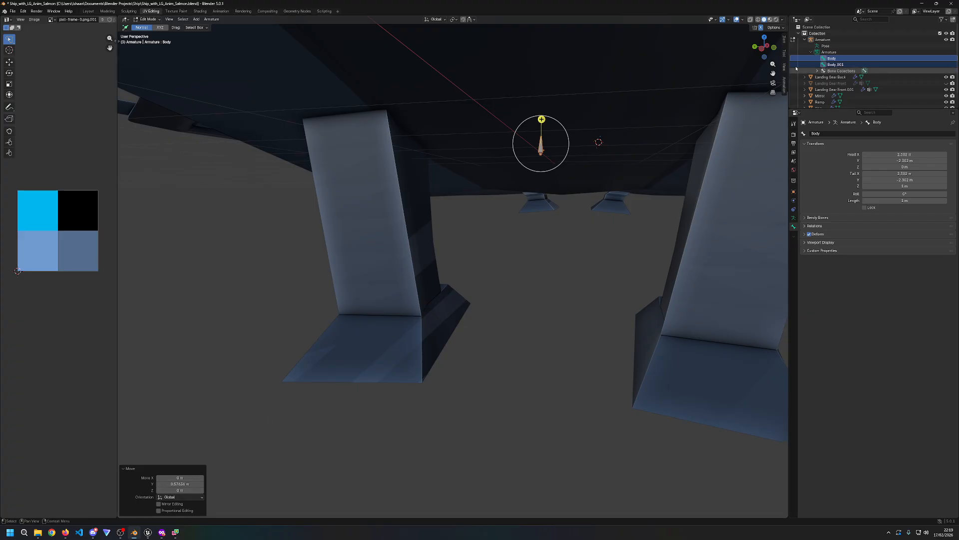
Step: Try to change the Y position of the Body bone's head through its transform values
left_click(786, 40)
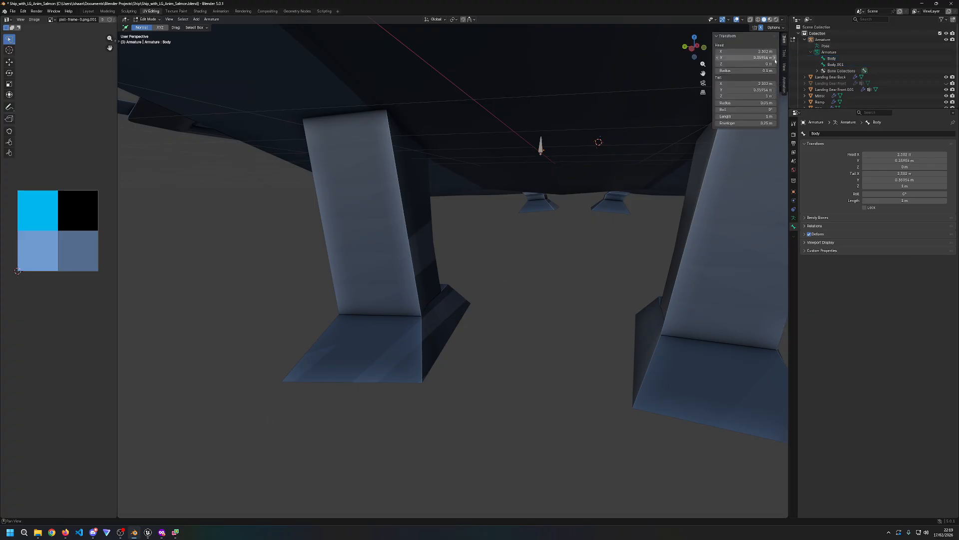
left_click(763, 58)
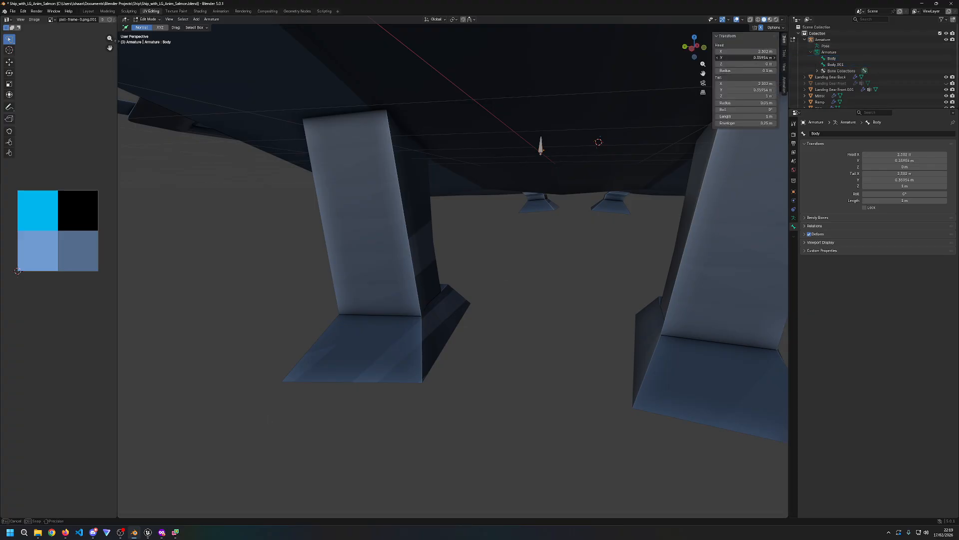
left_click(759, 43)
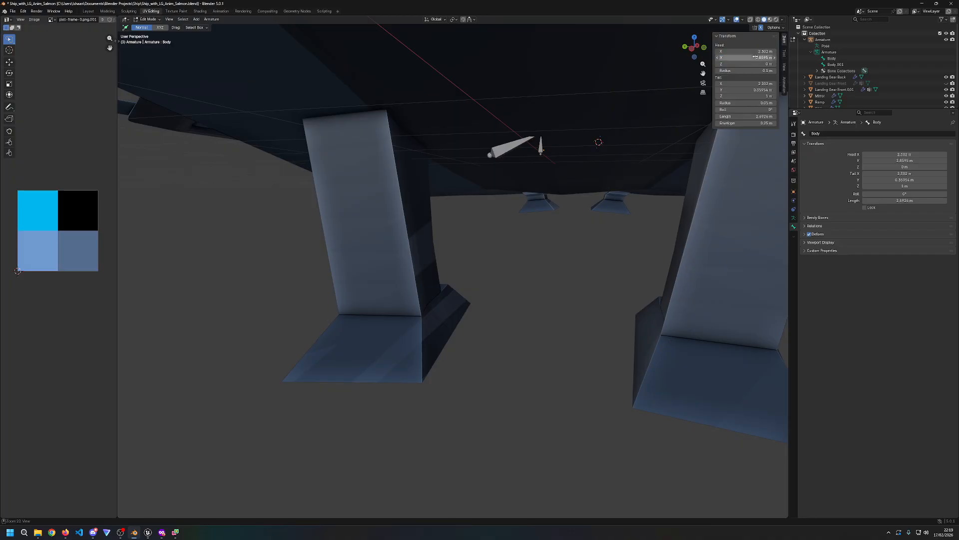
Step: Delete the duplicate bone Body.001 from the armature
left_click(835, 64)
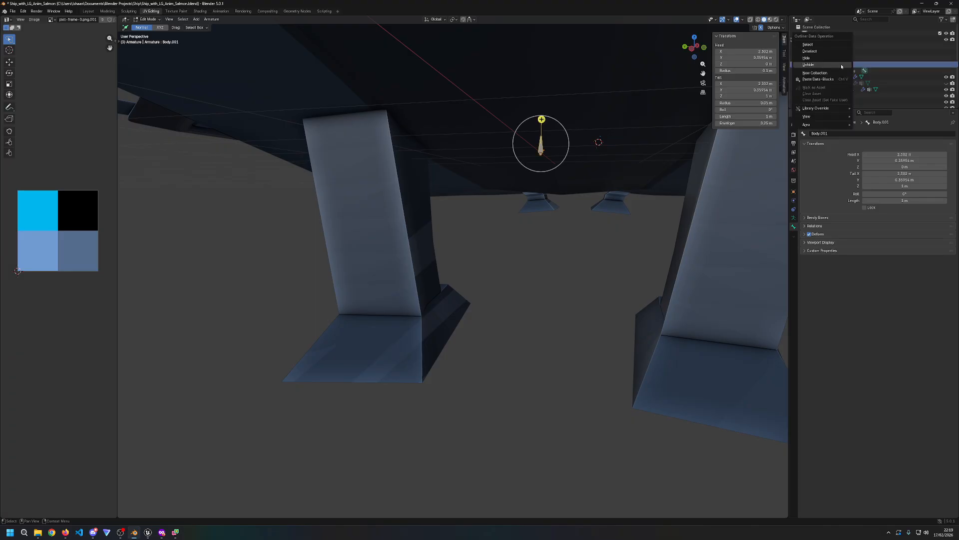
key("x")
left_click(547, 254)
Step: Select the remaining Body bone and set the 3D cursor's Y location to 0 m
left_click(540, 150)
middle_click_drag(568, 188, 596, 197)
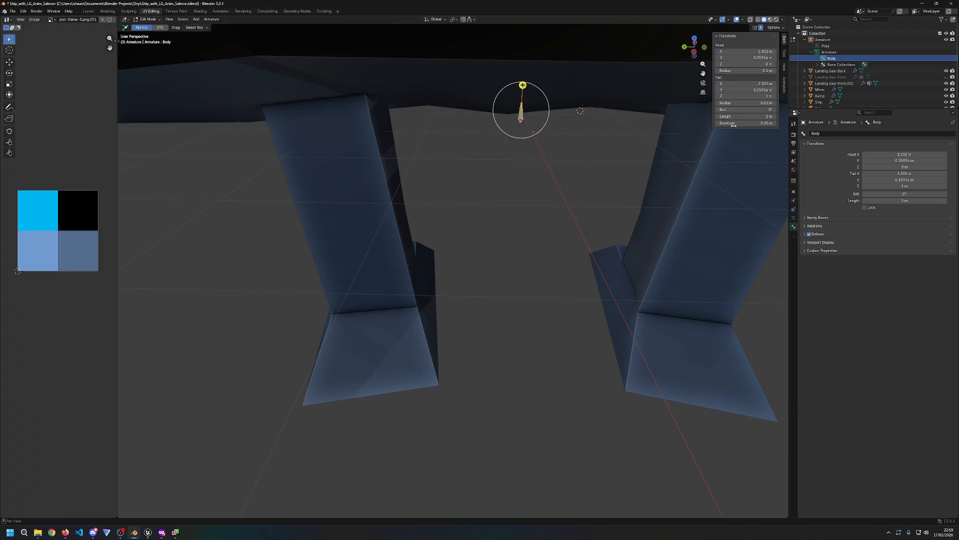
left_click(784, 67)
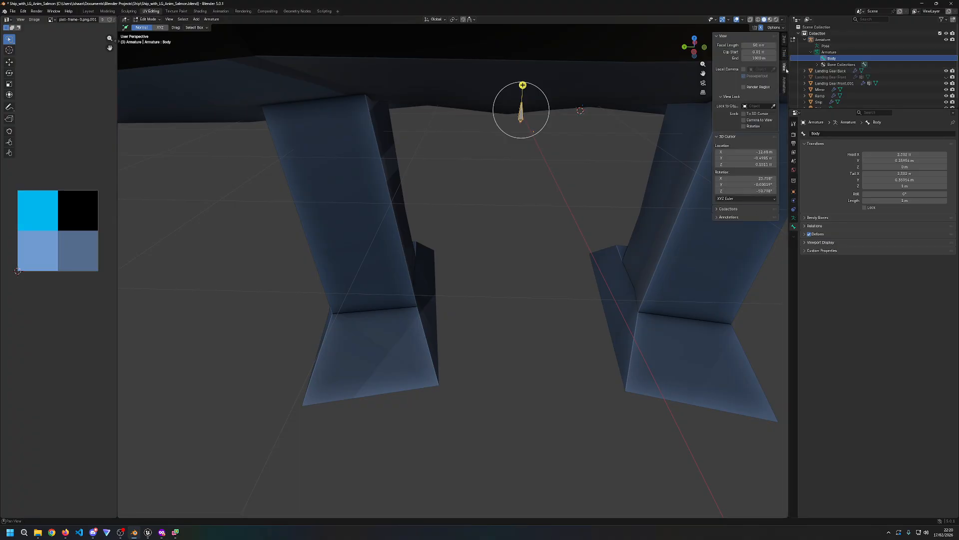
left_click(766, 152)
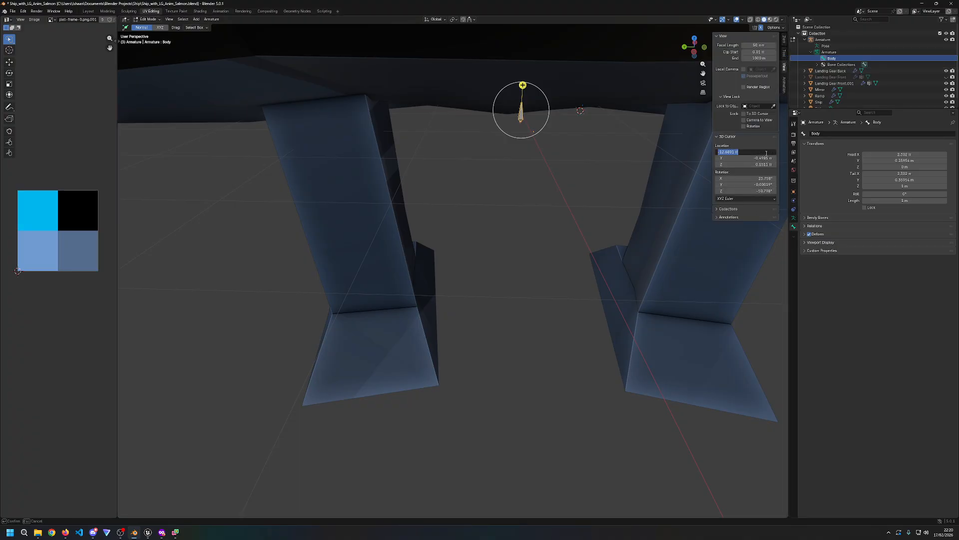
key("Return")
left_click(762, 158)
type("0")
key("Return")
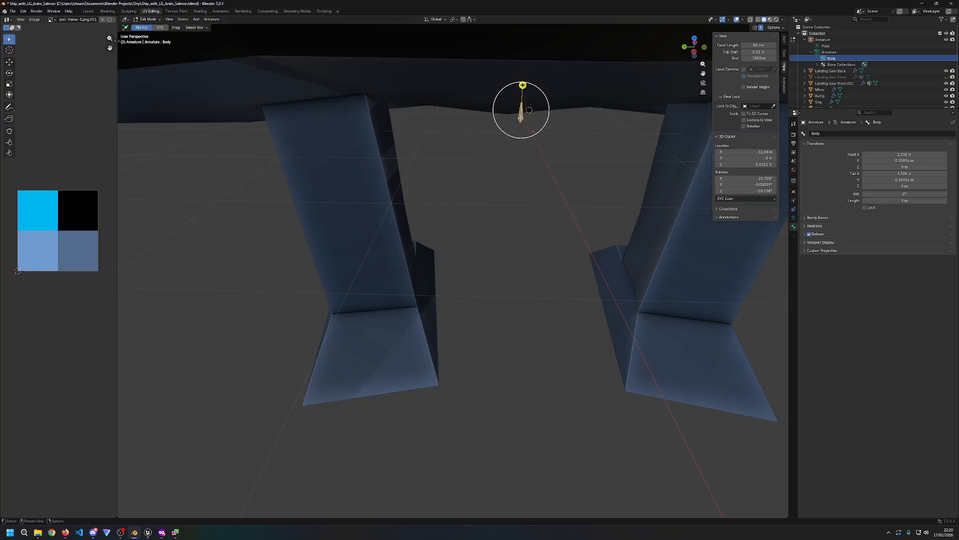
left_click(785, 68)
left_click(785, 67)
left_click(785, 84)
left_click(783, 69)
left_click(782, 54)
left_click(784, 42)
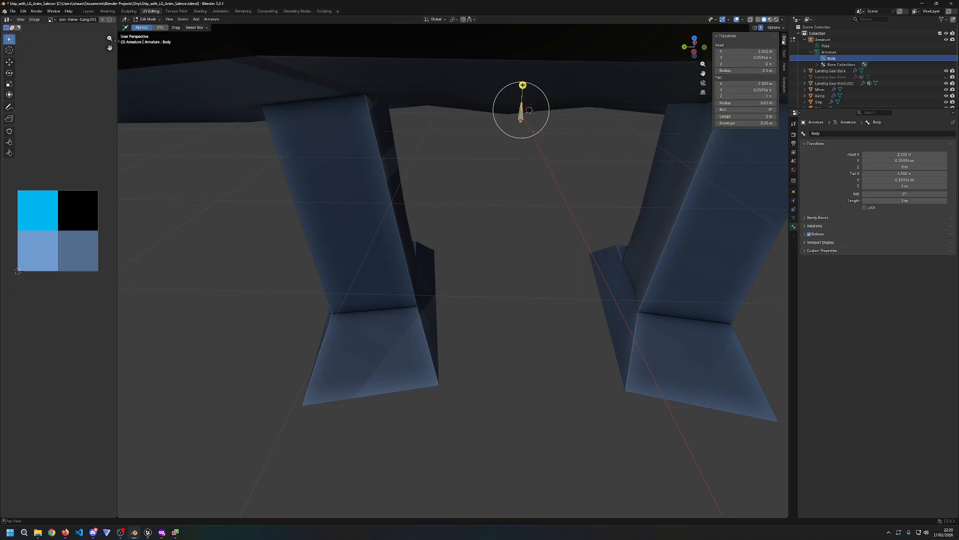
Step: Snap the Body bone to the 3D cursor and lower it slightly along the global Z axis
mouse_move(483, 242)
middle_mouse_down()
mouse_move(469, 233)
mouse_move(462, 242)
mouse_move(478, 237)
middle_mouse_up()
key("shift+s")
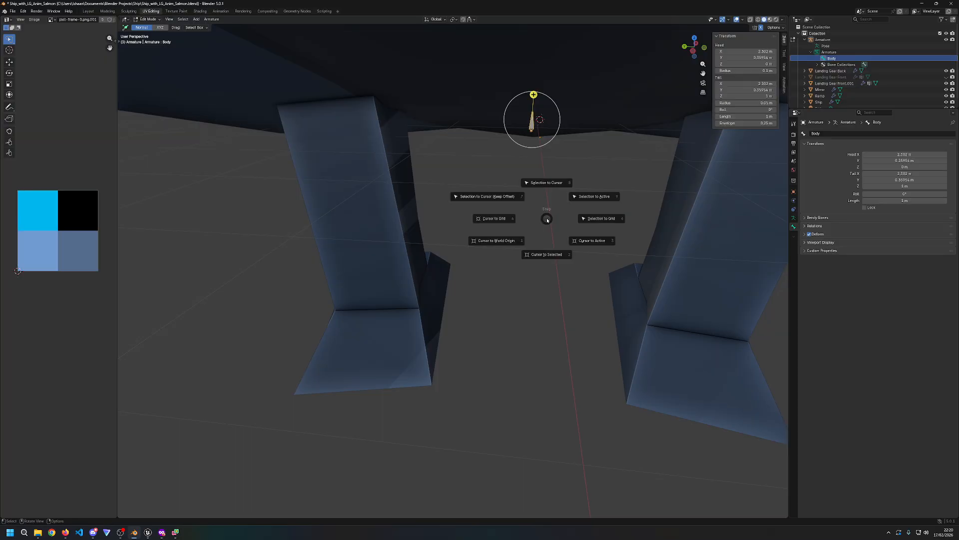
left_click(543, 181)
middle_click_drag(542, 181, 646, 242)
key("g")
key("z")
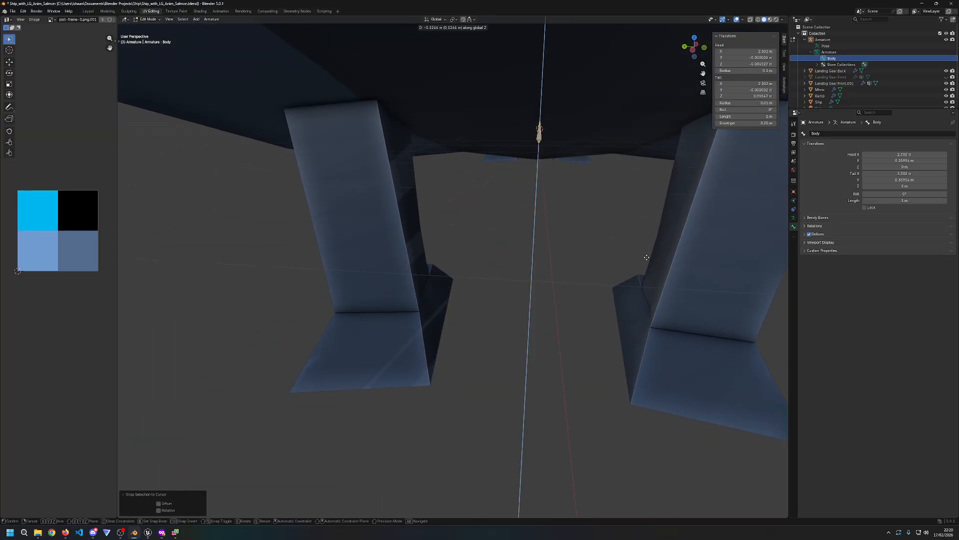
left_click(647, 258)
middle_click_drag(610, 271, 591, 268)
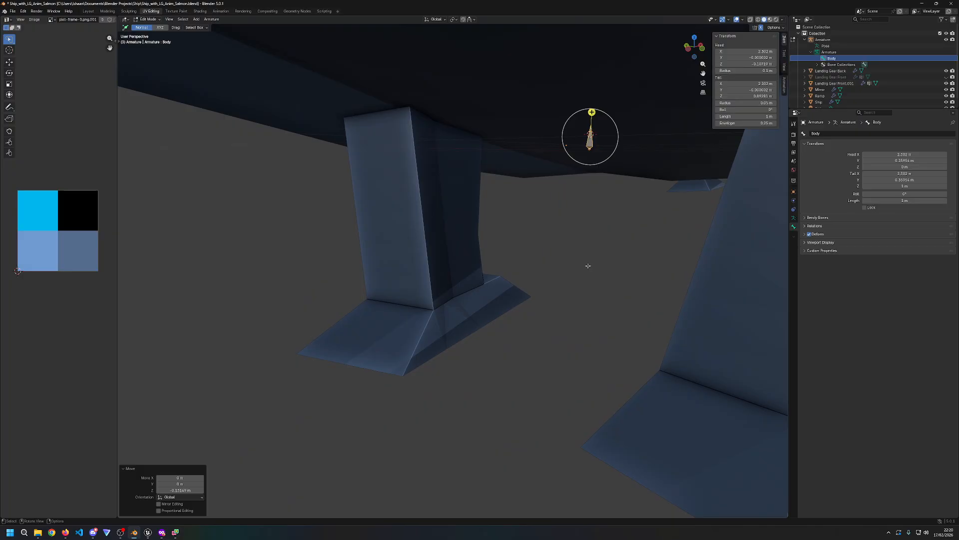
Step: Move the Body bone along the global X axis until its head is at about -0.007 m
left_click(438, 216)
left_click(580, 139)
key("g")
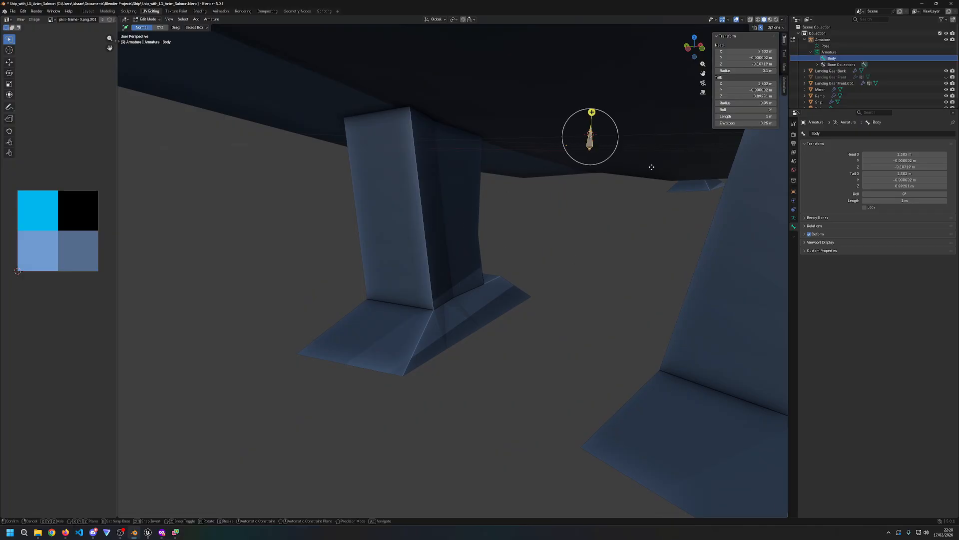
key("z")
key("x")
left_click(627, 172)
middle_click_drag(627, 172, 600, 220)
key("ctrl+z")
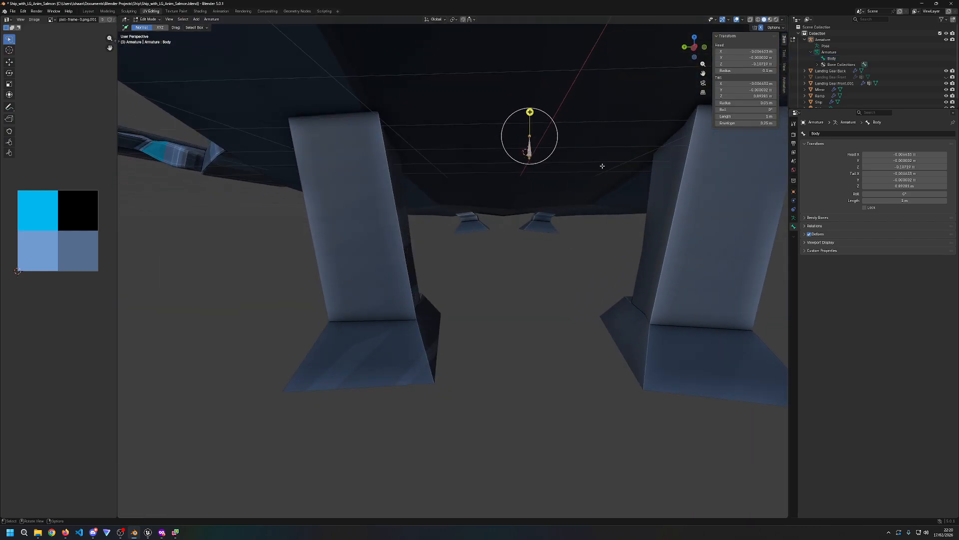
Step: Extrude a new bone about 6.67 m from the Body bone's tip in the negative global Y direction
key("e")
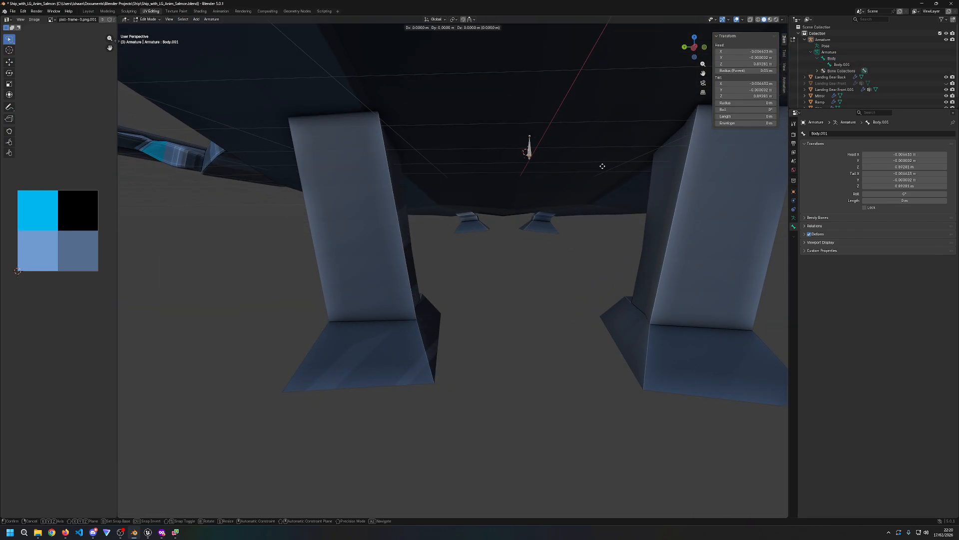
key("y")
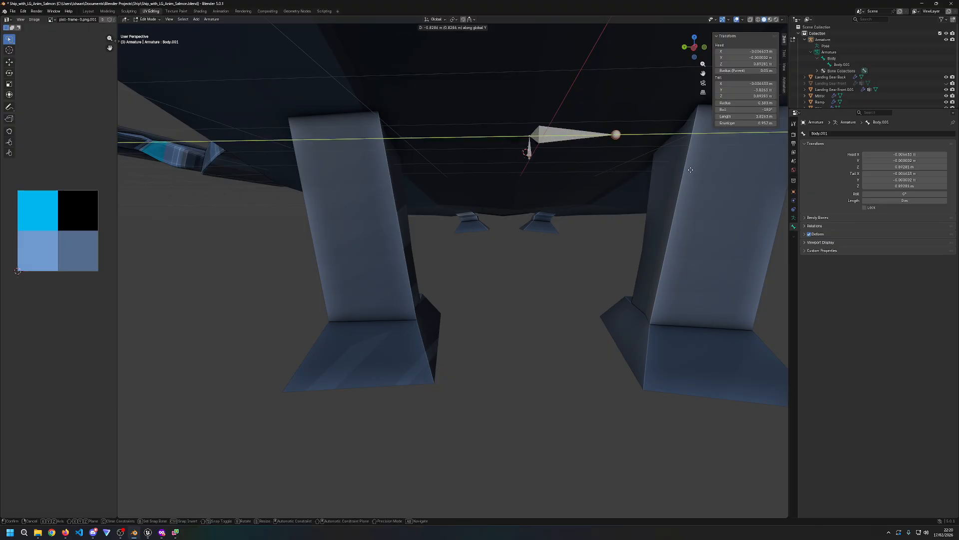
left_click(689, 170)
middle_click_drag(689, 170, 663, 262)
Step: Rename the newly extruded child bone as Shoulder.L
left_click(543, 144)
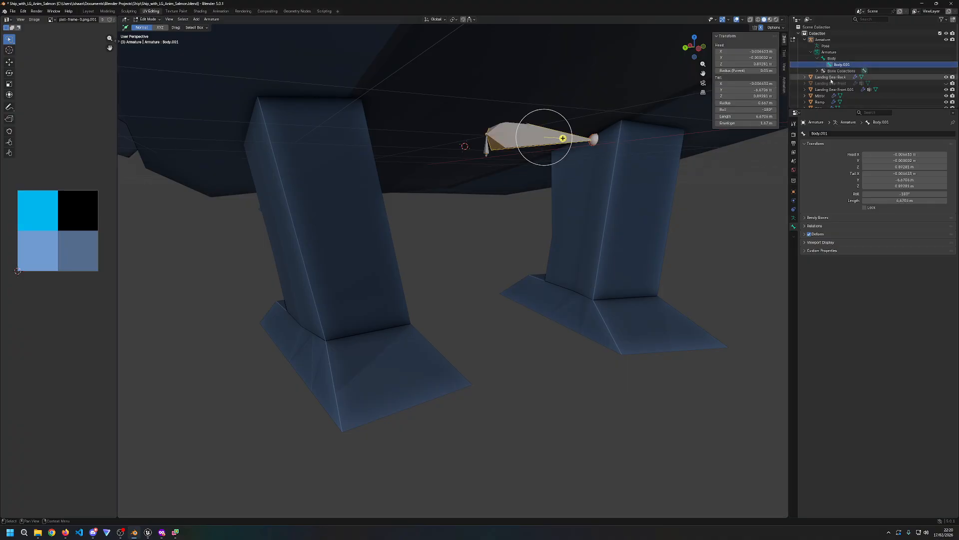
double_click(844, 65)
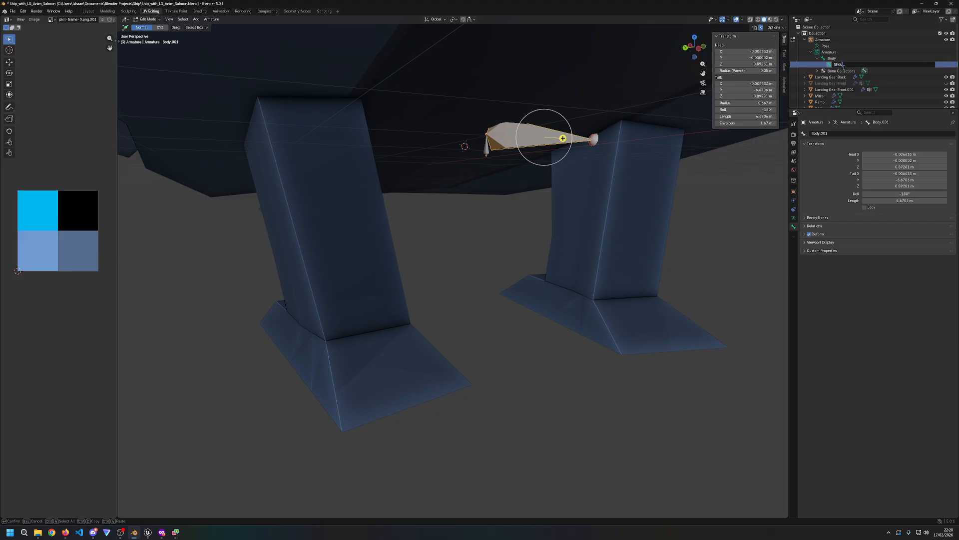
key("Return")
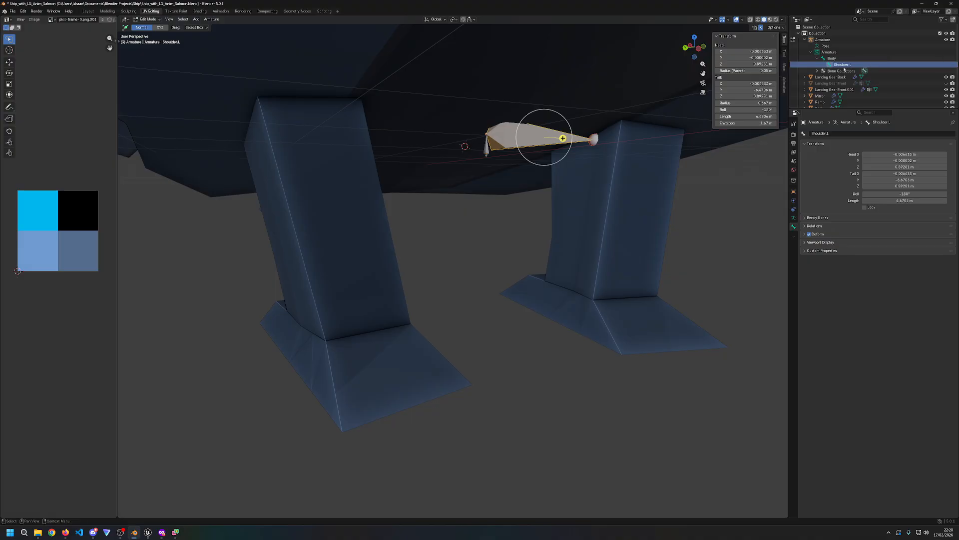
Step: Symmetrize the Shoulder.L bone to create its mirrored counterpart
right_click(526, 144)
left_click(526, 145)
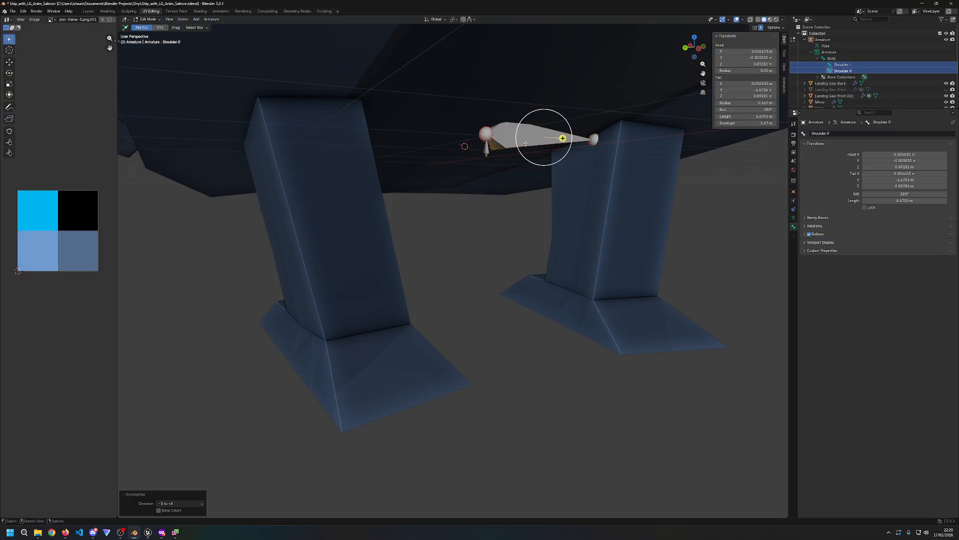
mouse_move(565, 229)
middle_mouse_down()
mouse_move(591, 212)
mouse_move(576, 223)
middle_mouse_up()
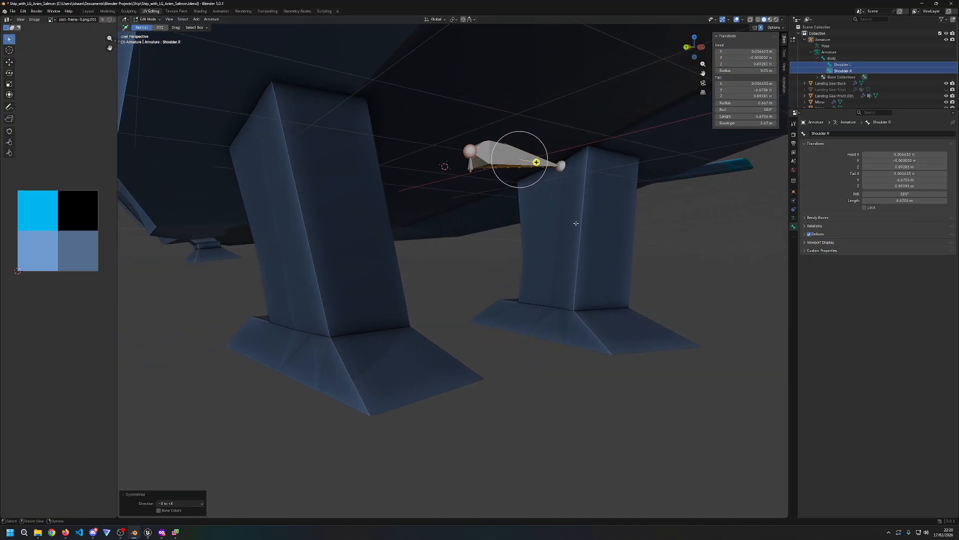
key("r")
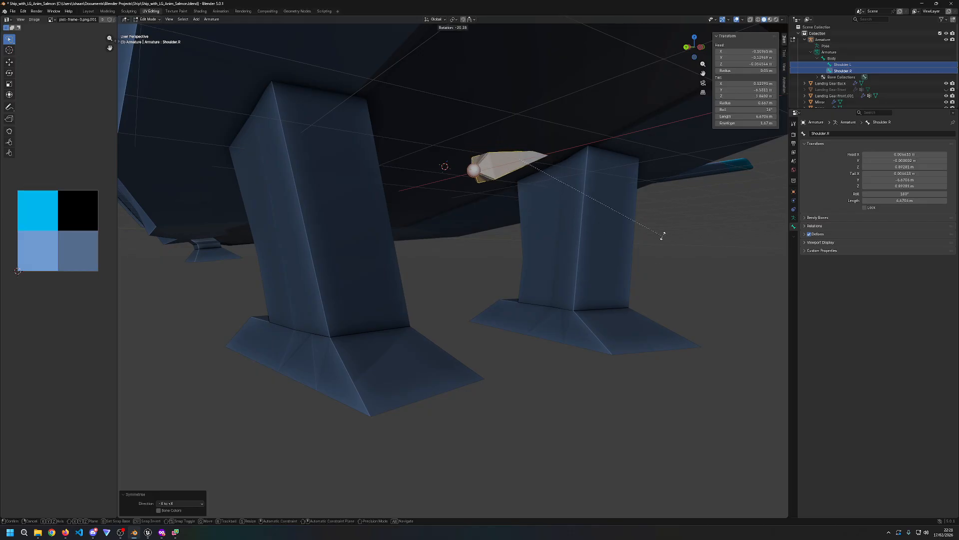
key("Escape")
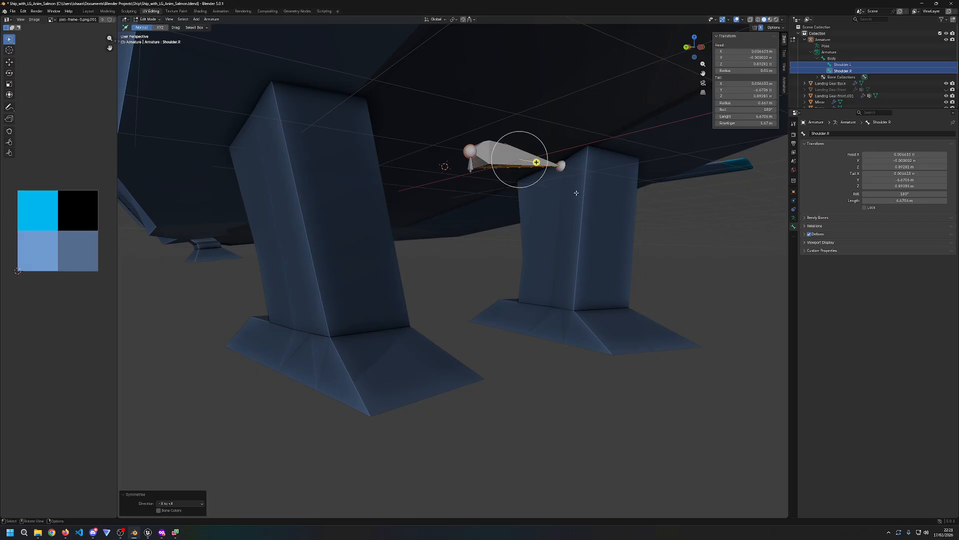
Step: Try to rotate the Body bone by -90° about the global Z axis, and undo the rotation
left_click(520, 160)
middle_click_drag(589, 236, 548, 232)
left_click(544, 149)
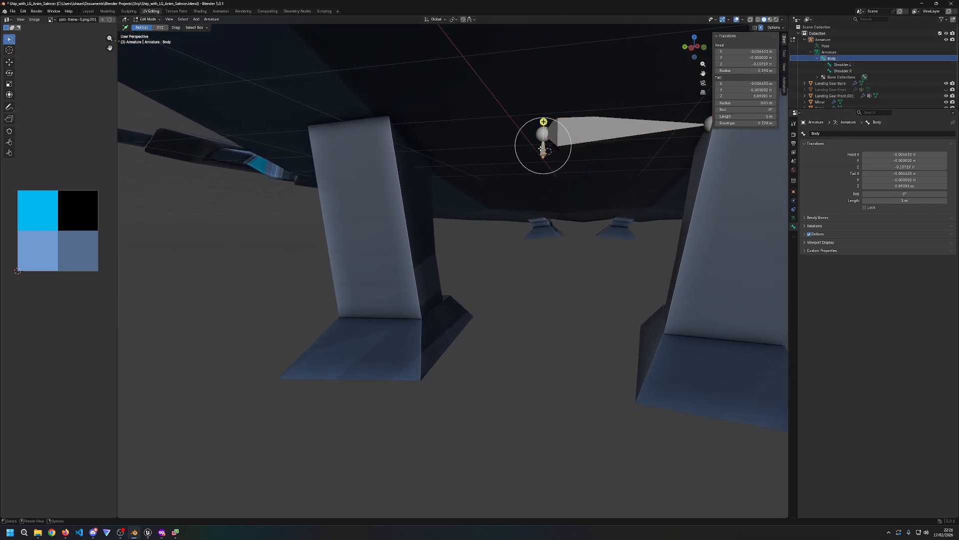
type("r")
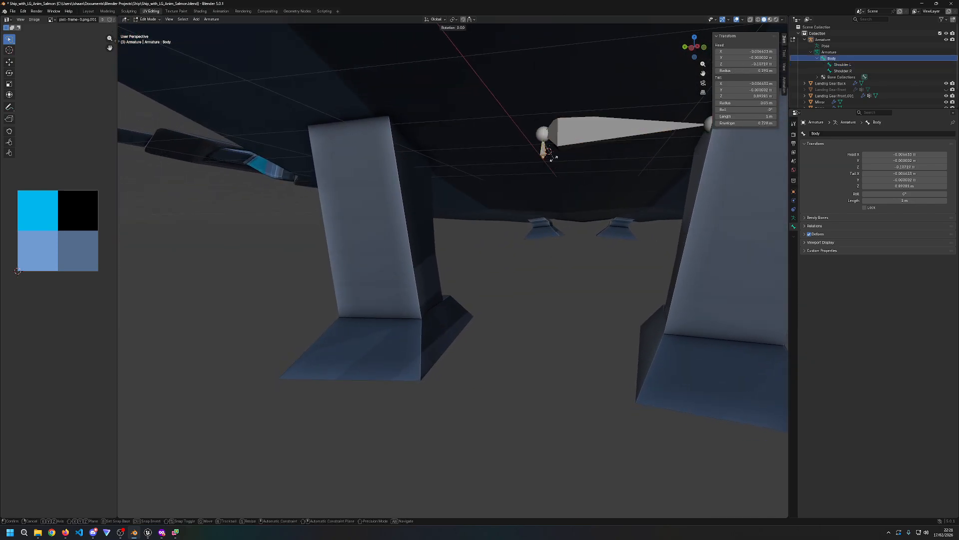
type("-90")
key("Escape")
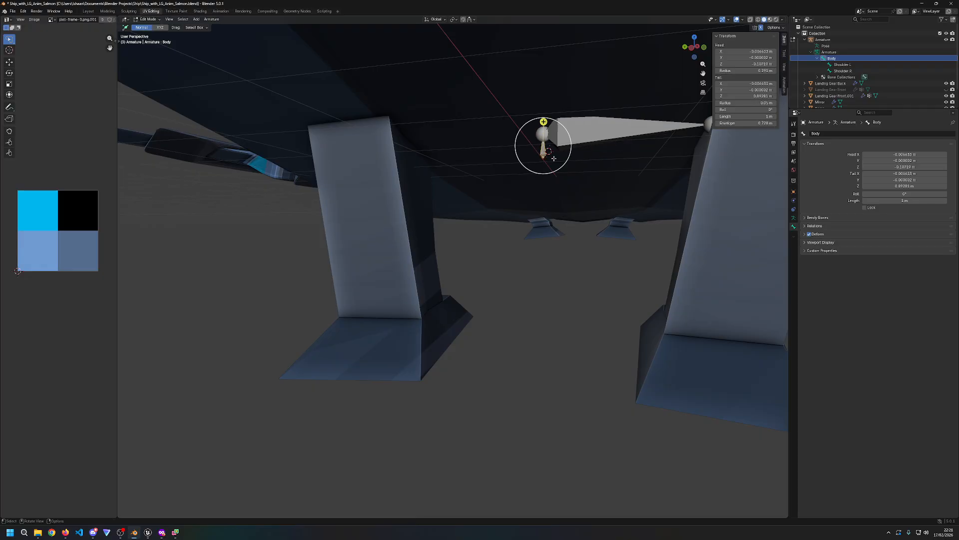
type("rz")
type("-90")
key("Return")
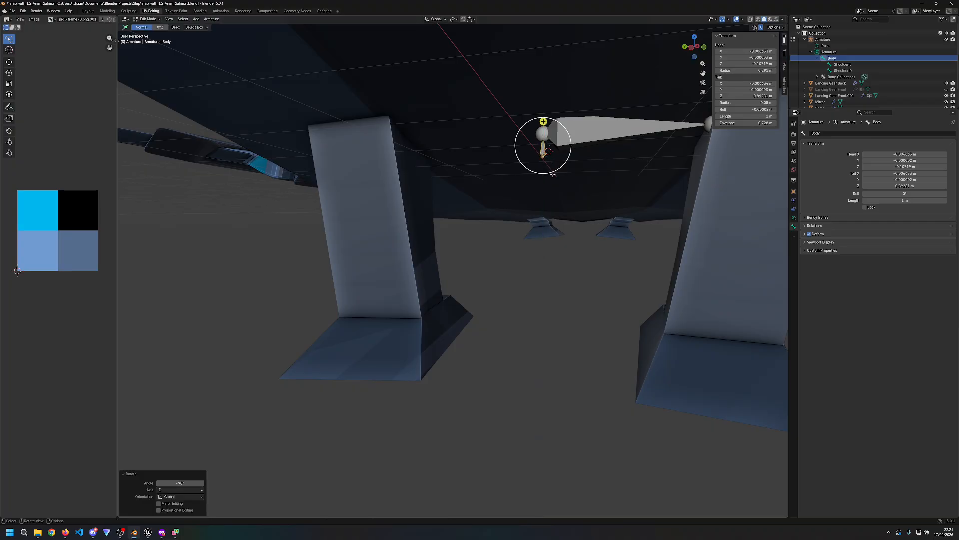
key("ctrl+z")
left_click(579, 129)
middle_click_drag(579, 131, 578, 215)
key("r")
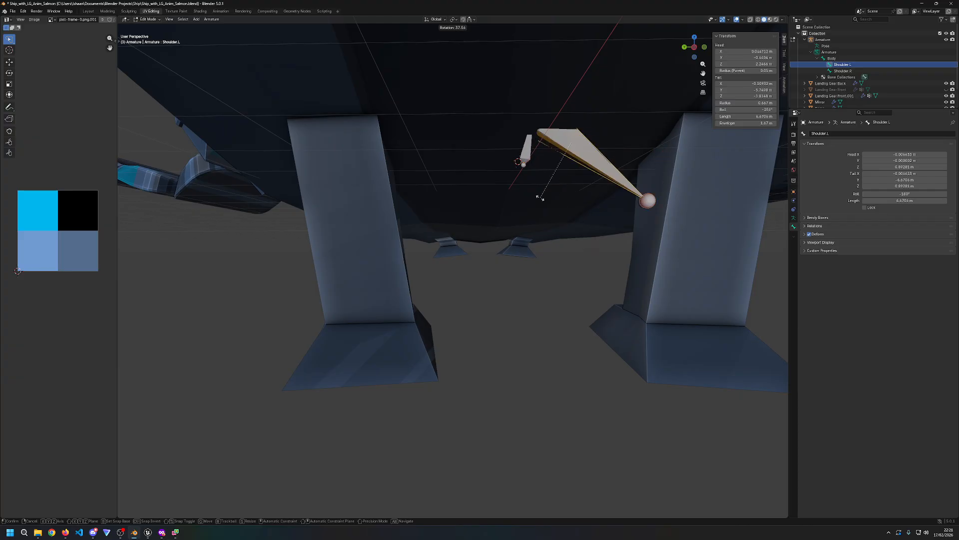
right_click(506, 139)
Step: Move the Shoulder.R bone down between the landing gear legs, and undo the move
left_click(562, 145)
key("g")
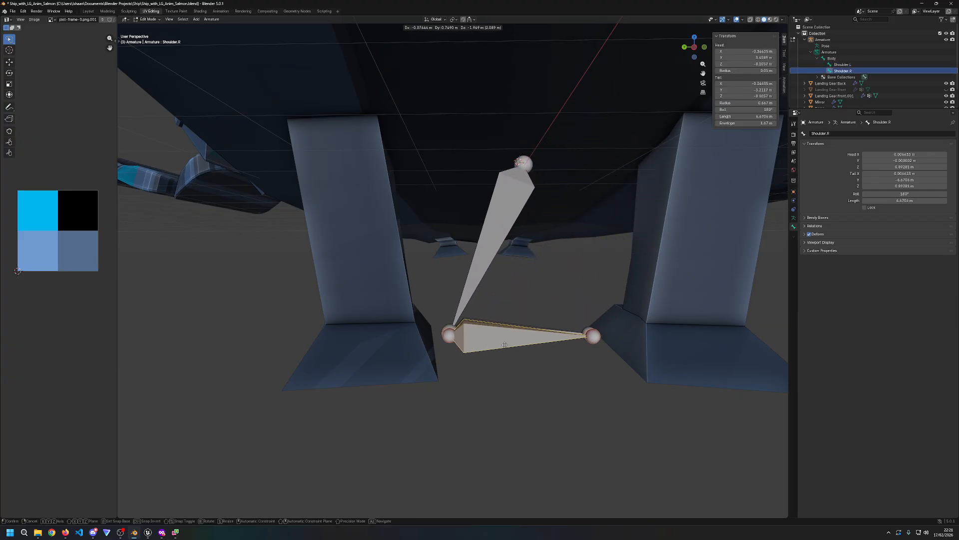
left_click(507, 414)
middle_click_drag(507, 414, 487, 403)
key("ctrl+z")
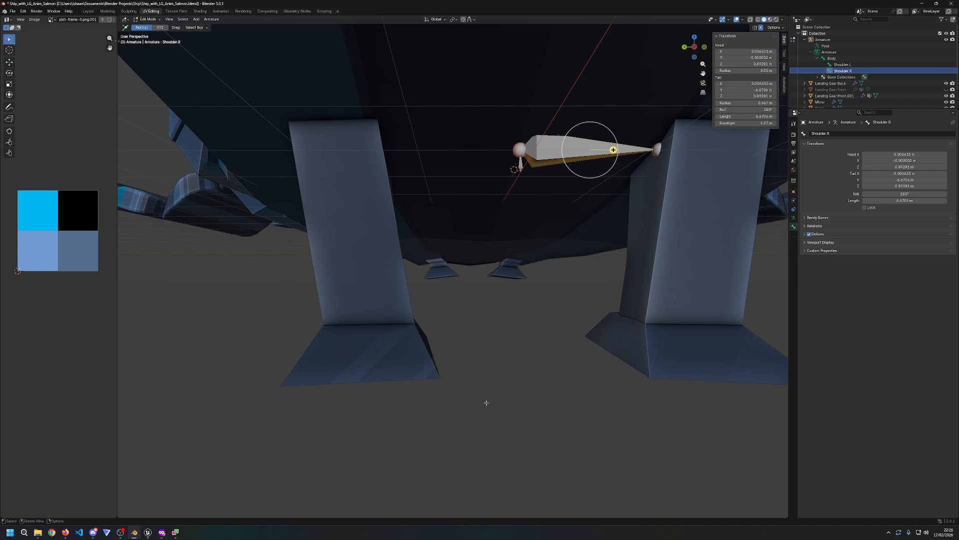
key("r")
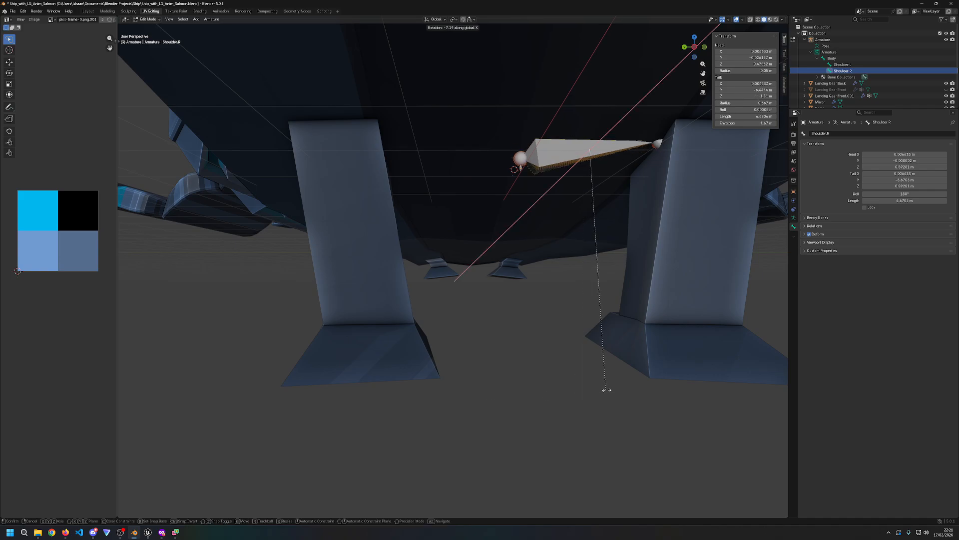
key("y")
right_click(563, 234)
Step: Remove both Shoulder bones from the armature, keeping only the Body bone
key("ctrl+z")
key("ctrl+z")
left_click(565, 156)
key("x")
left_click(566, 157)
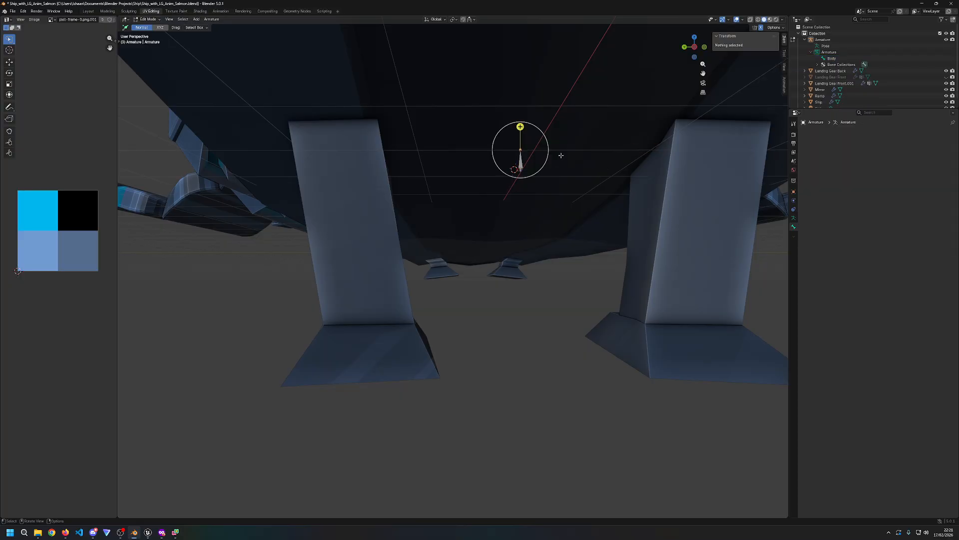
Step: Extrude a child bone about 6.3 m long from the tip of the Body bone along the global X axis
key("e")
key("y")
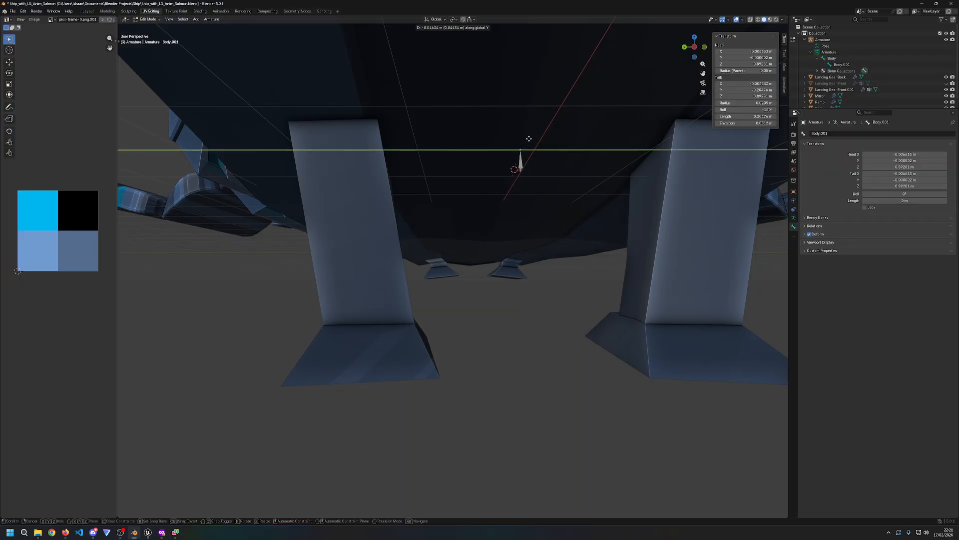
key("x")
left_click(620, 106)
middle_click_drag(620, 106, 490, 162)
left_click(490, 161)
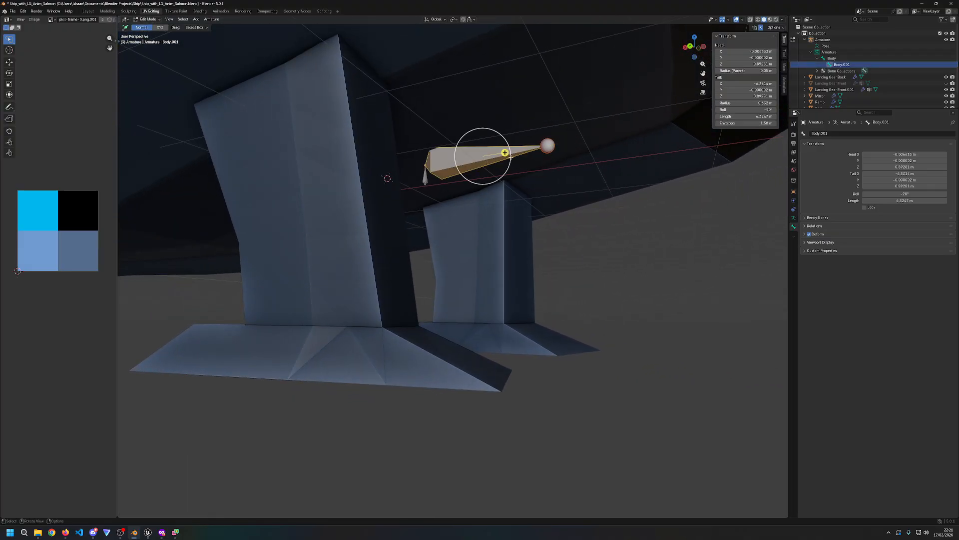
Step: Rename the extruded child bone as Body.L
key("F2")
key("Escape")
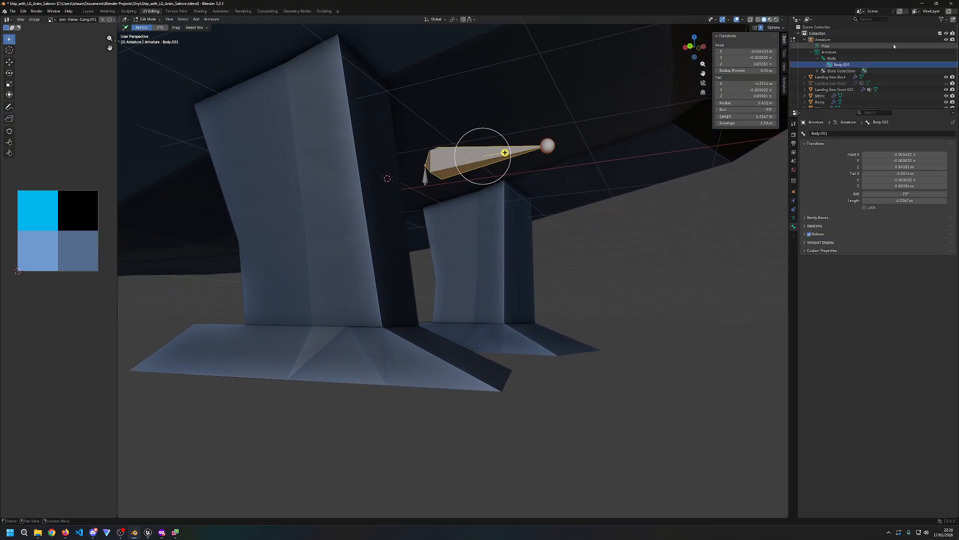
key("F2")
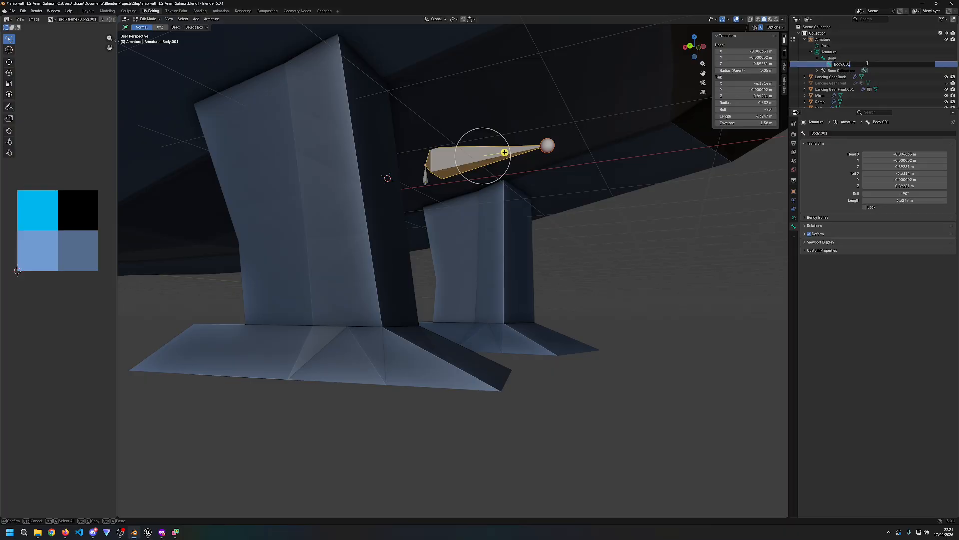
type(".L")
key("Return")
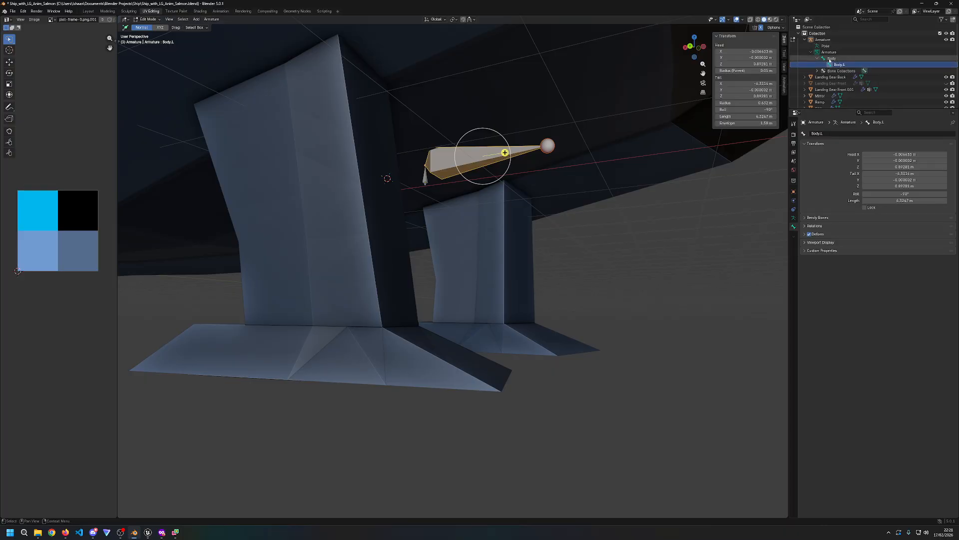
Step: Symmetrize the Body.L bone to create its mirrored counterpart across the X axis
right_click(485, 163)
left_click(485, 162)
middle_click_drag(484, 165, 489, 293)
key("r")
key("y")
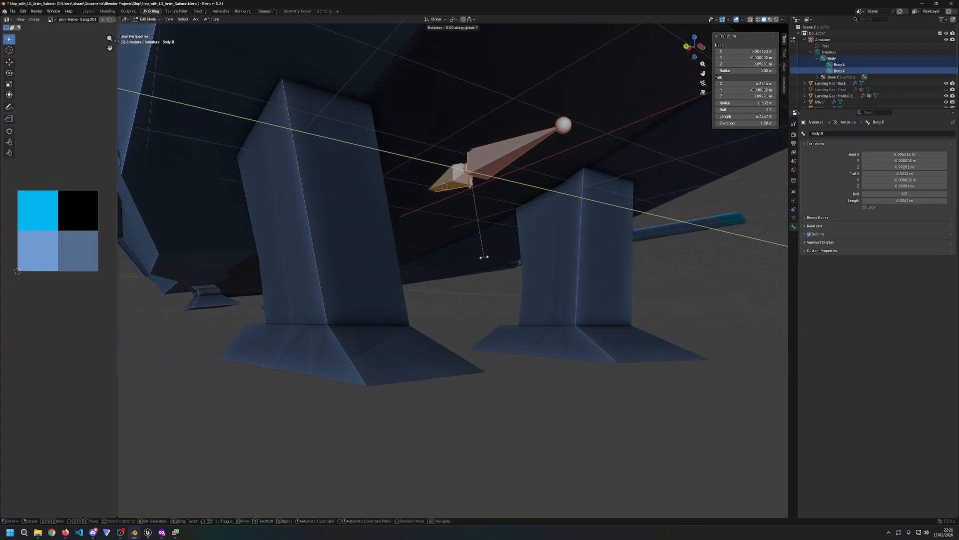
right_click(523, 255)
key("r")
key("x")
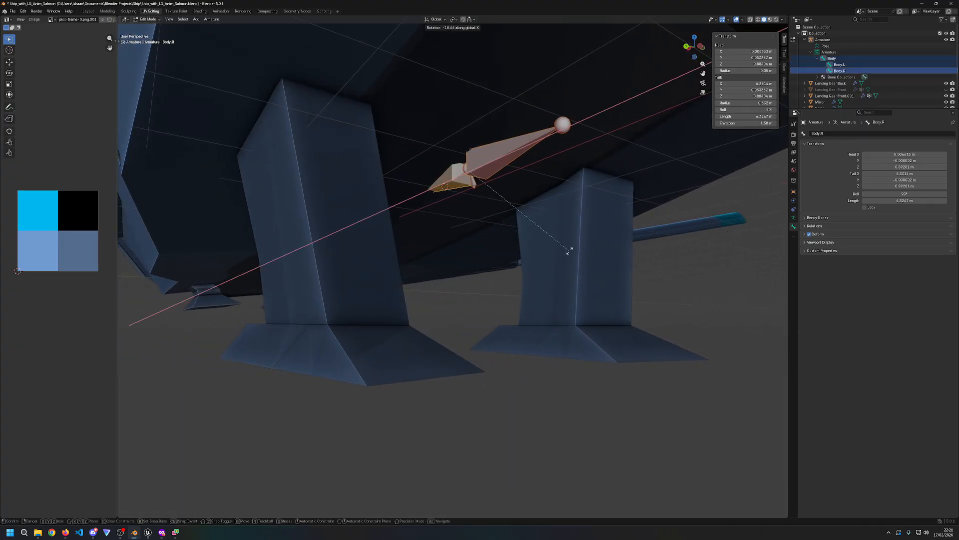
key("z")
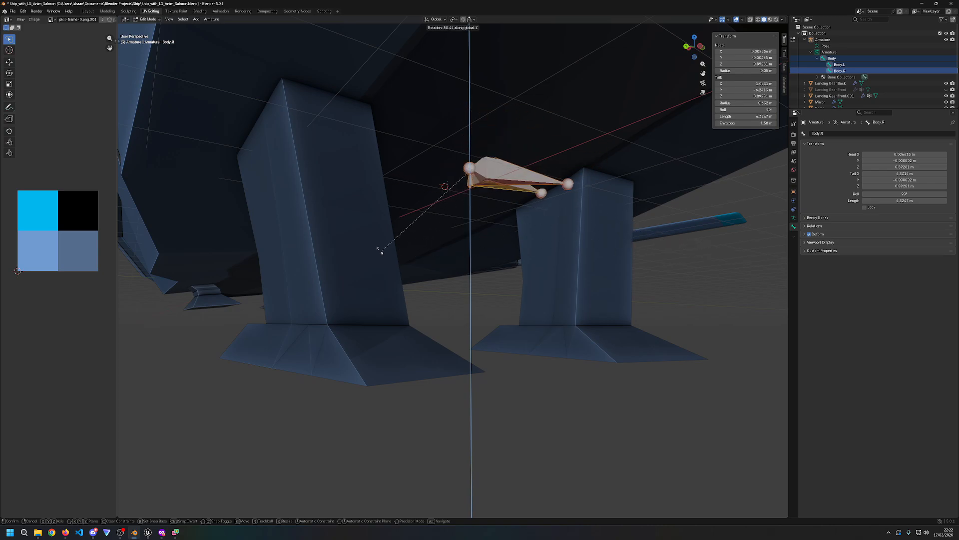
key("Escape")
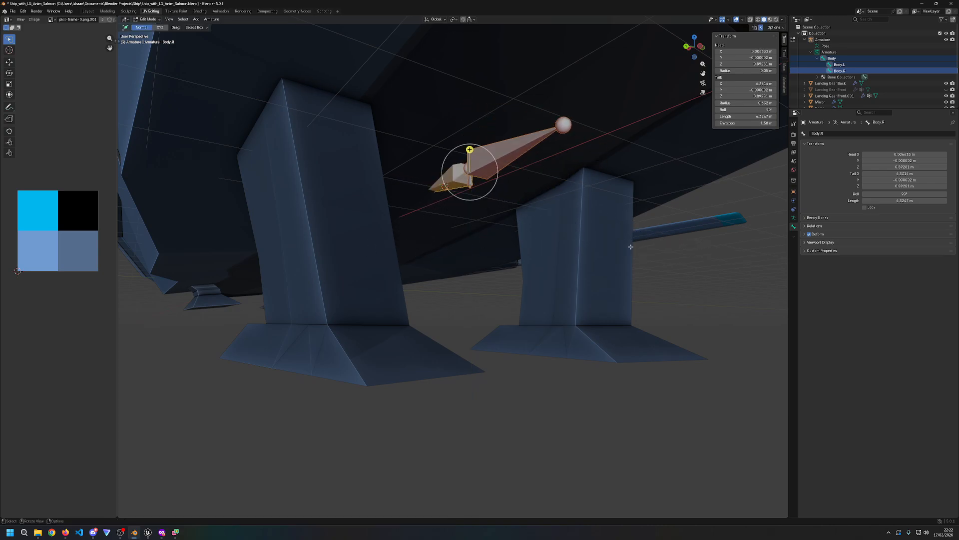
Step: Deselect the bones, select the Armature object and switch it to Object Mode
left_click(756, 234)
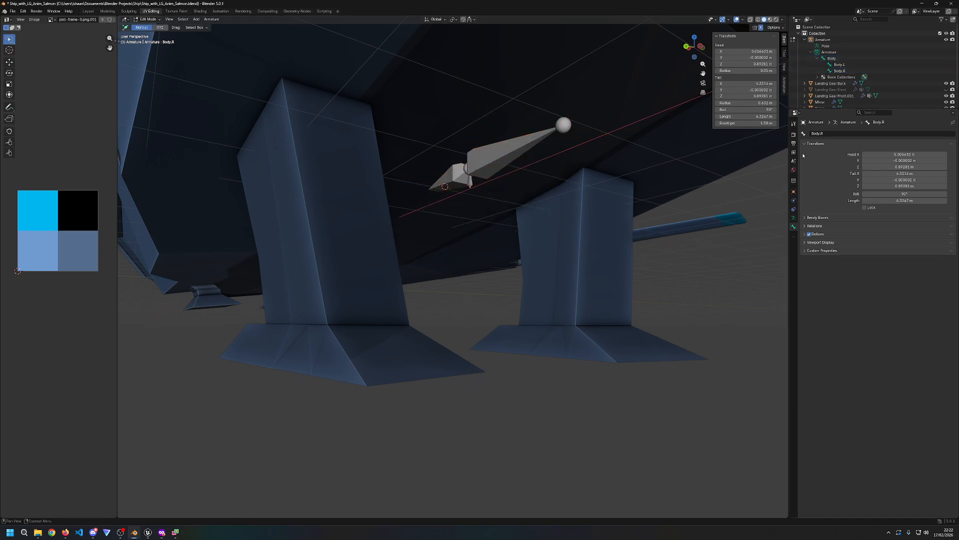
left_click(821, 40)
right_click(794, 231)
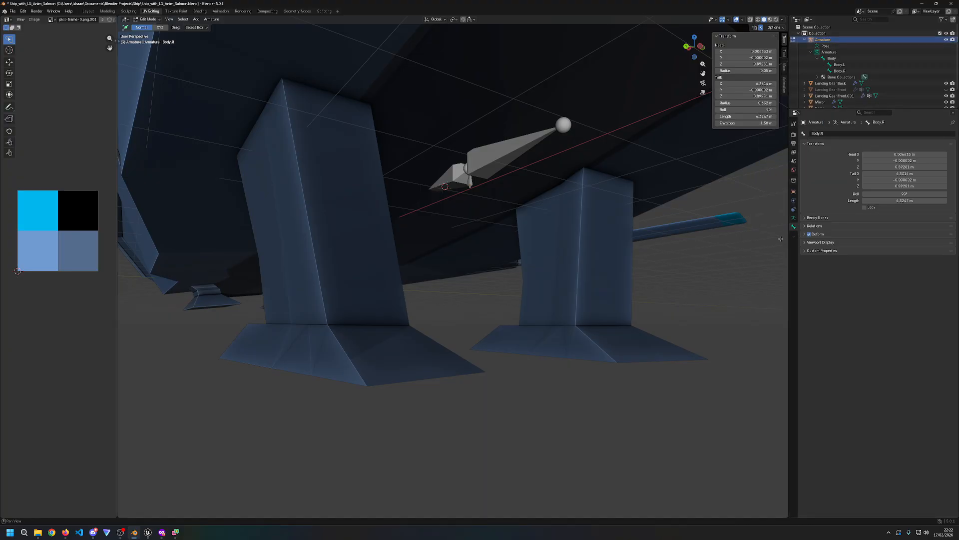
key("Tab")
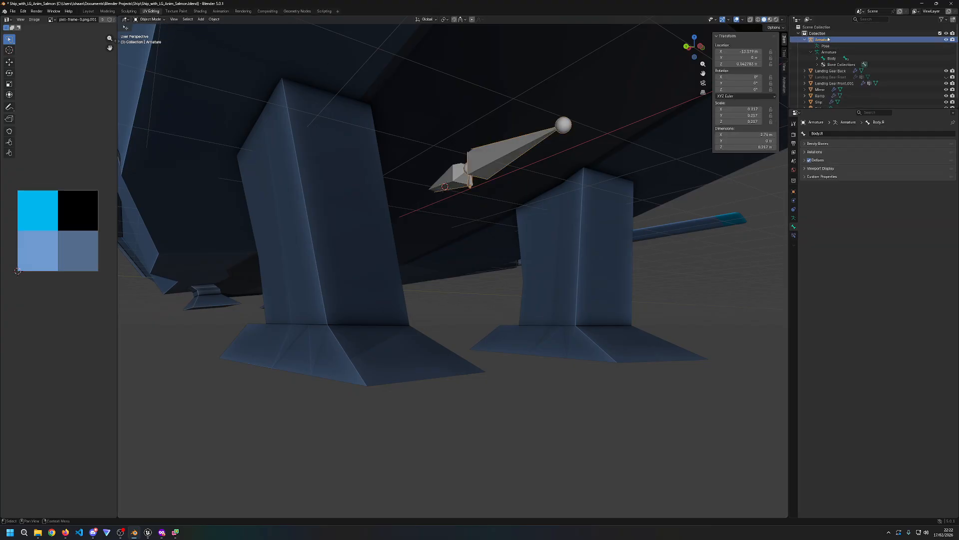
Step: Look through the armature's property categories, including object, collection, tool, armature data, bone and bone constraint settings
right_click(793, 249)
left_click(795, 217)
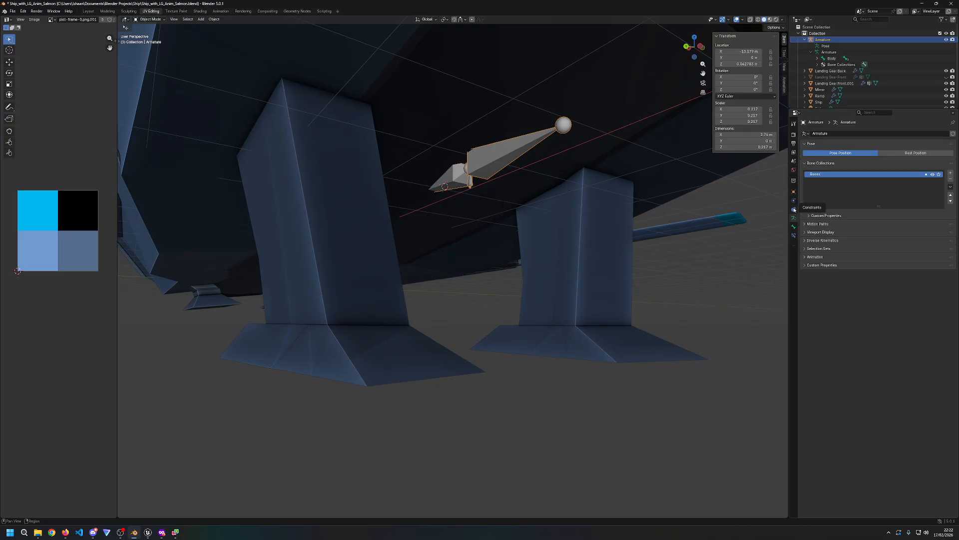
left_click(794, 210)
left_click(794, 227)
left_click(794, 209)
left_click(794, 192)
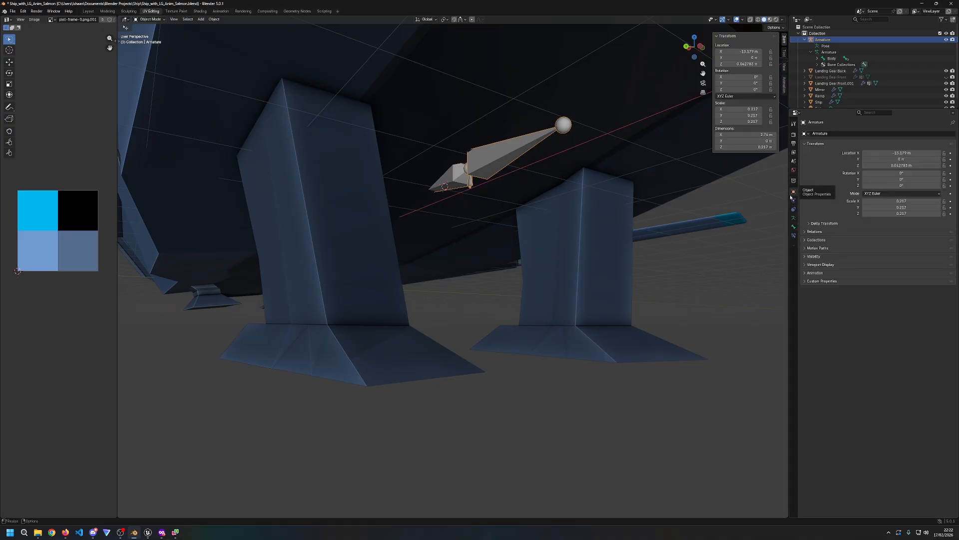
left_click(793, 181)
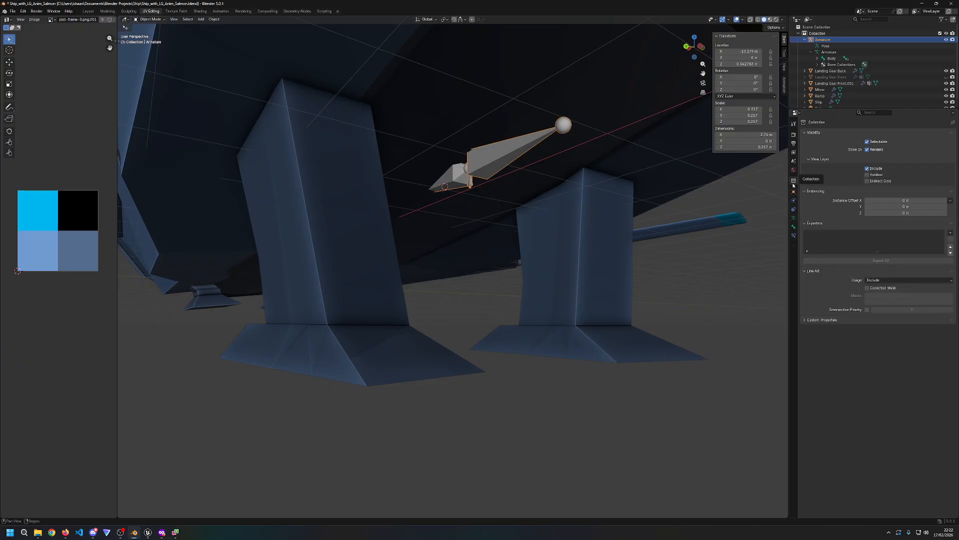
left_click(794, 170)
left_click(793, 161)
left_click(794, 152)
left_click(793, 143)
left_click(794, 123)
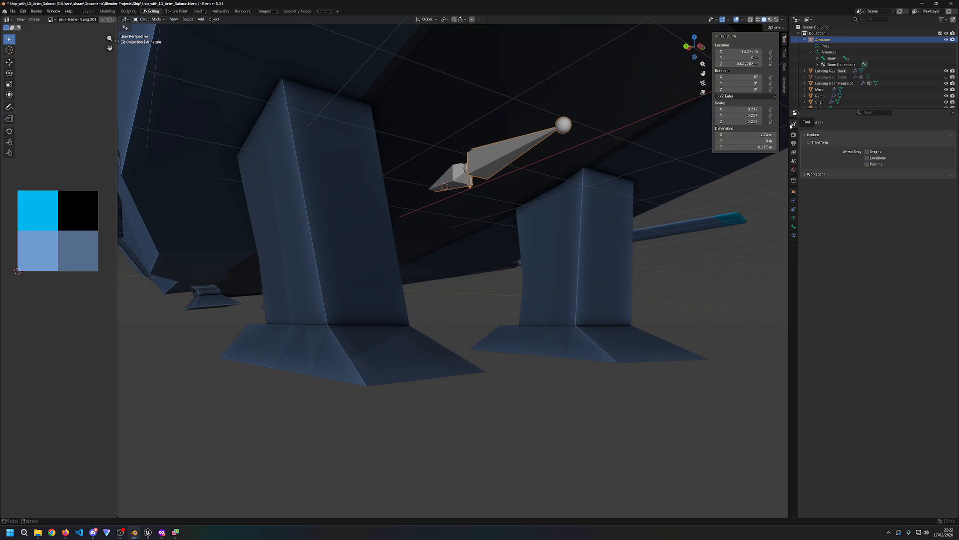
left_click(794, 218)
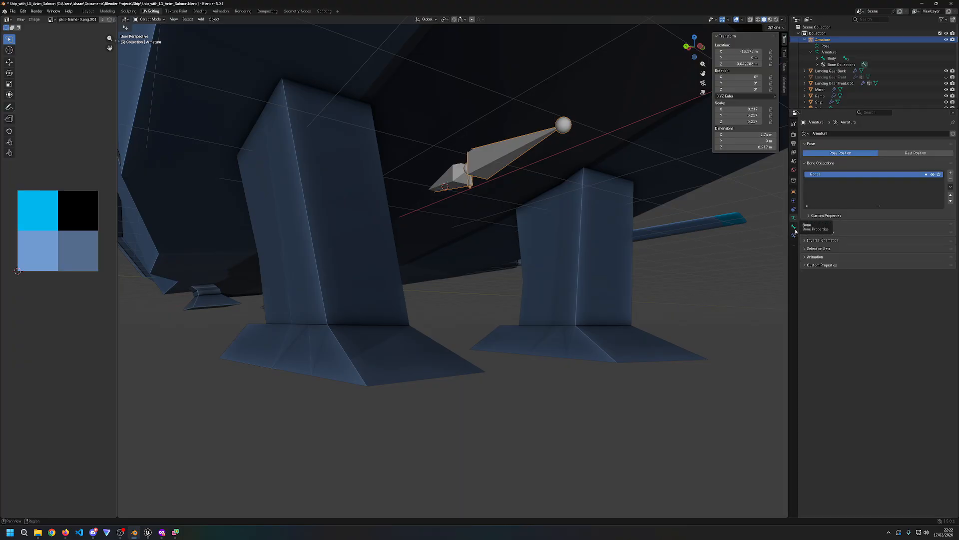
left_click(795, 227)
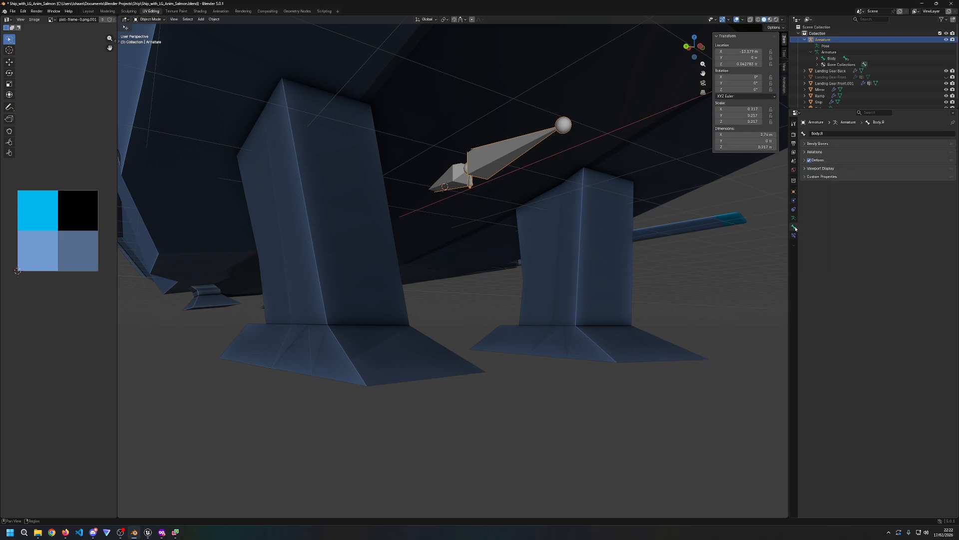
left_click(795, 235)
right_click(793, 244)
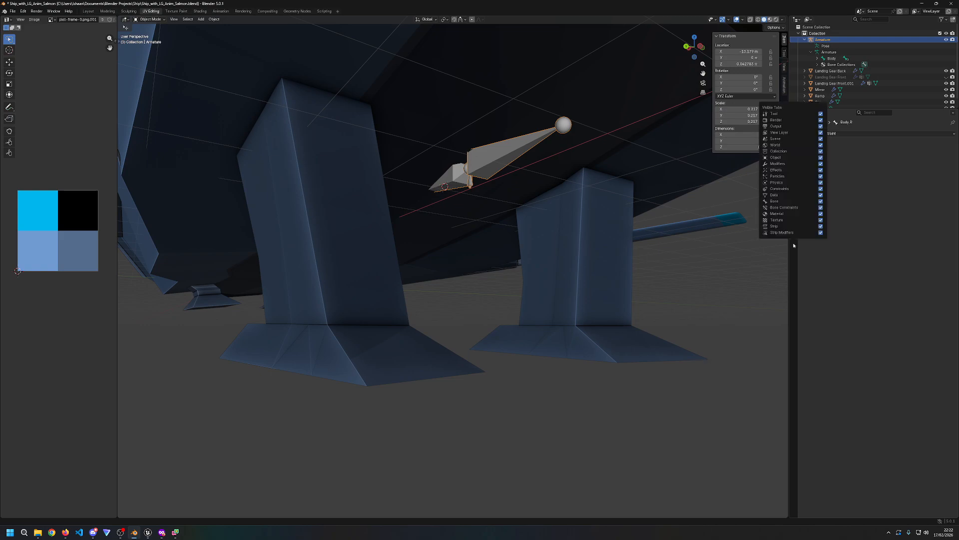
left_click(793, 245)
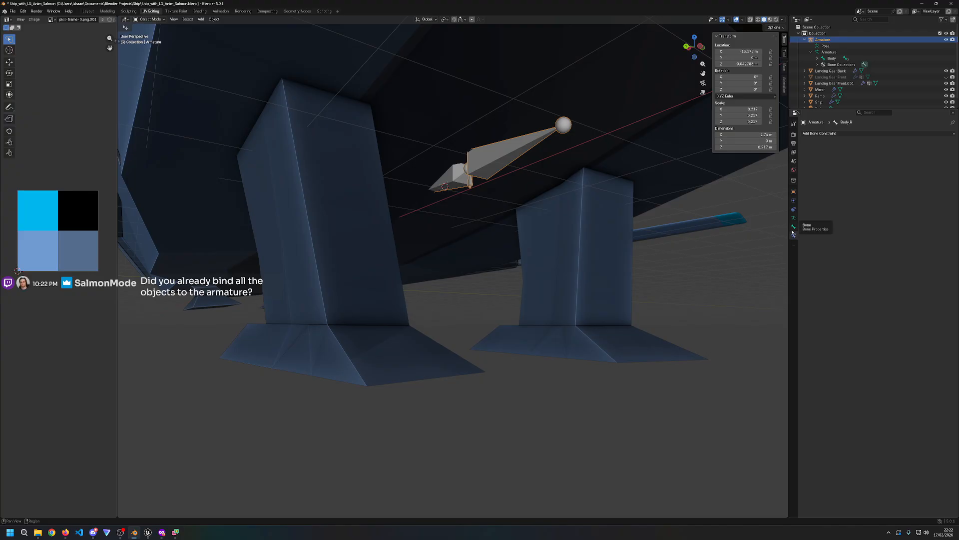
left_click(793, 230)
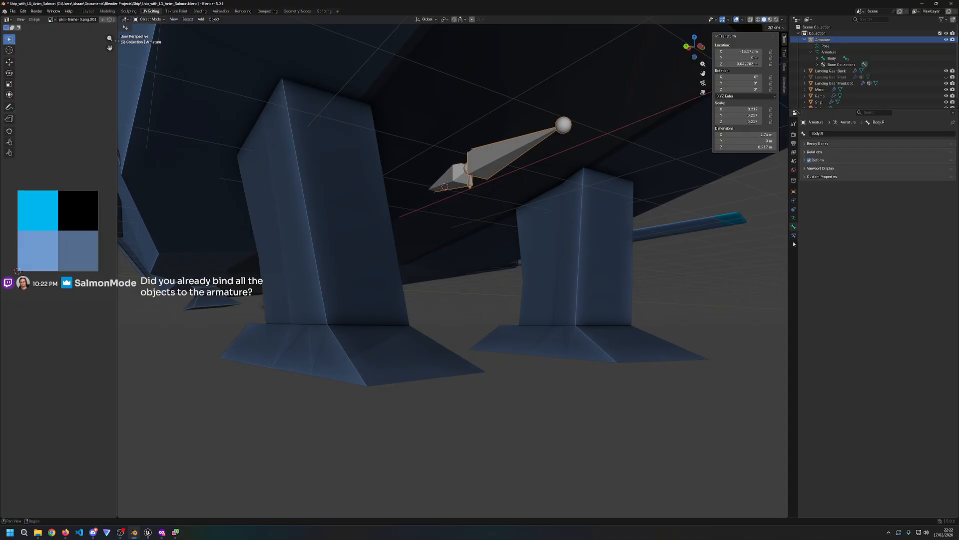
right_click(793, 248)
Step: Rotate the whole Armature object by 90° about the global Z axis
left_click(514, 148)
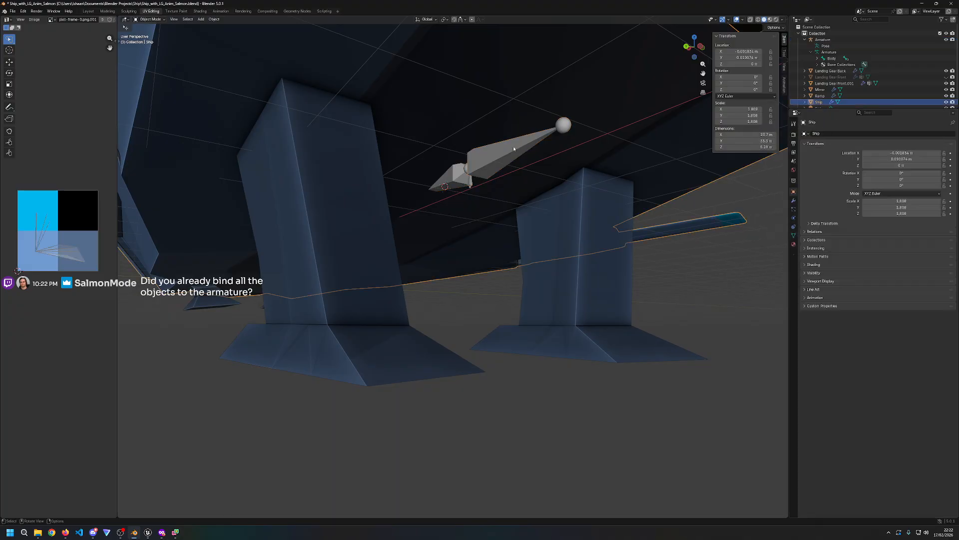
left_click(486, 177)
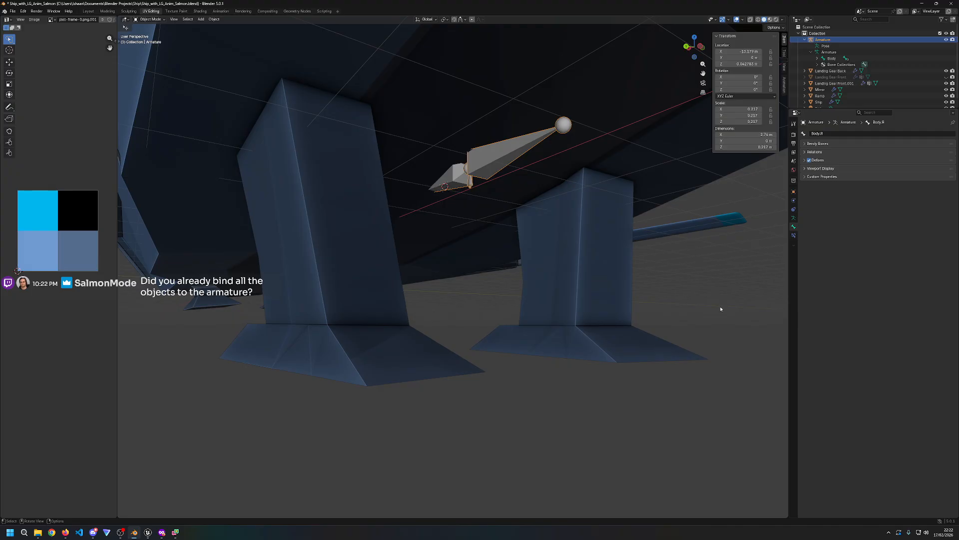
key("a")
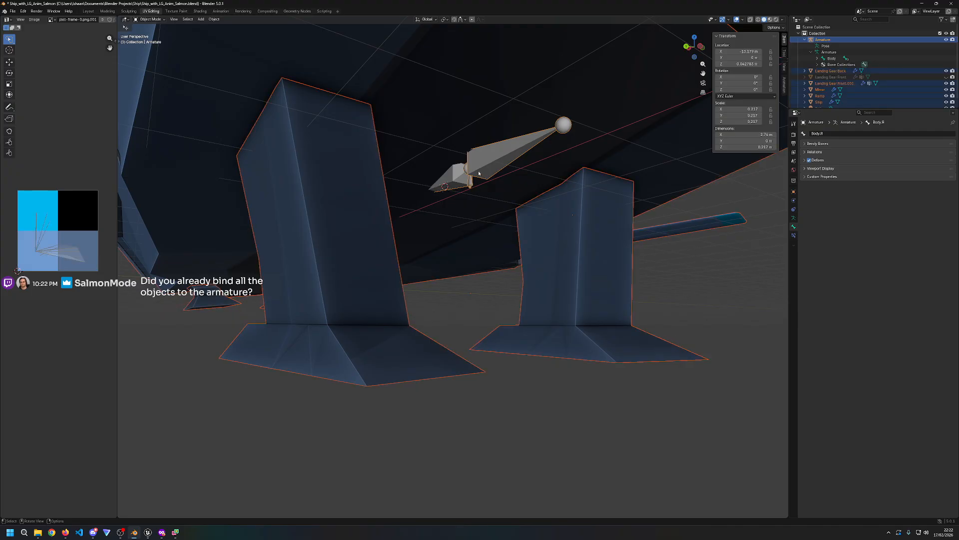
left_click(829, 39)
key("r")
key("y")
key("y")
key("z")
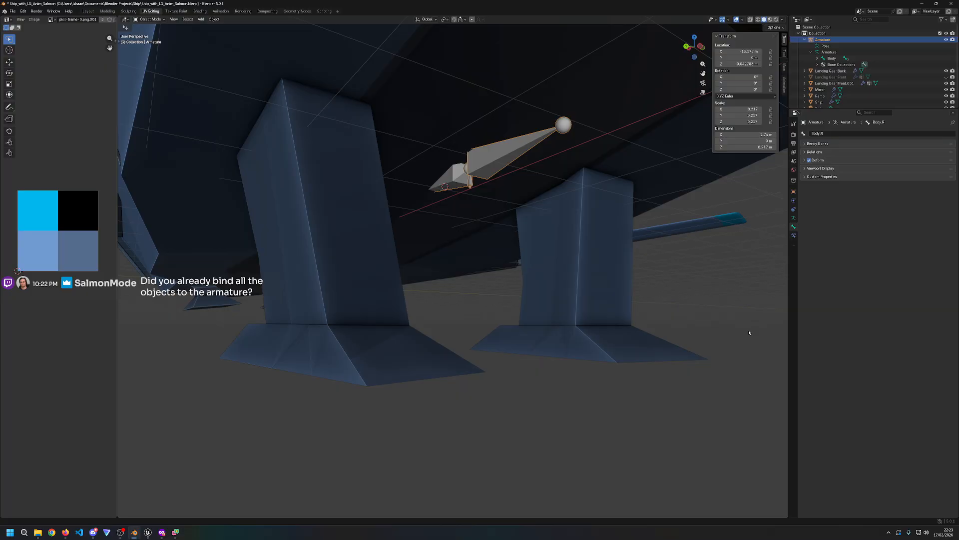
type("90")
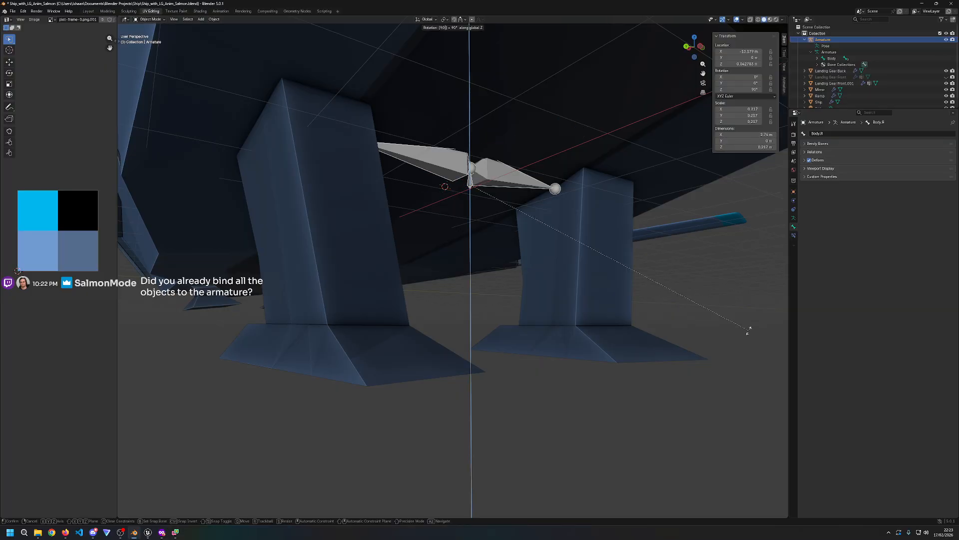
key("Return")
middle_click_drag(749, 330, 638, 343)
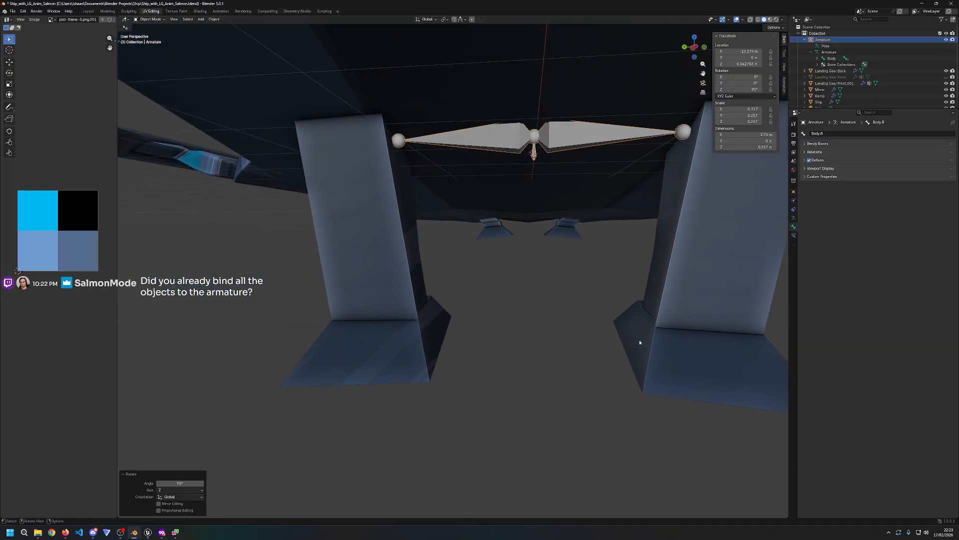
left_click(580, 285)
left_click(557, 147)
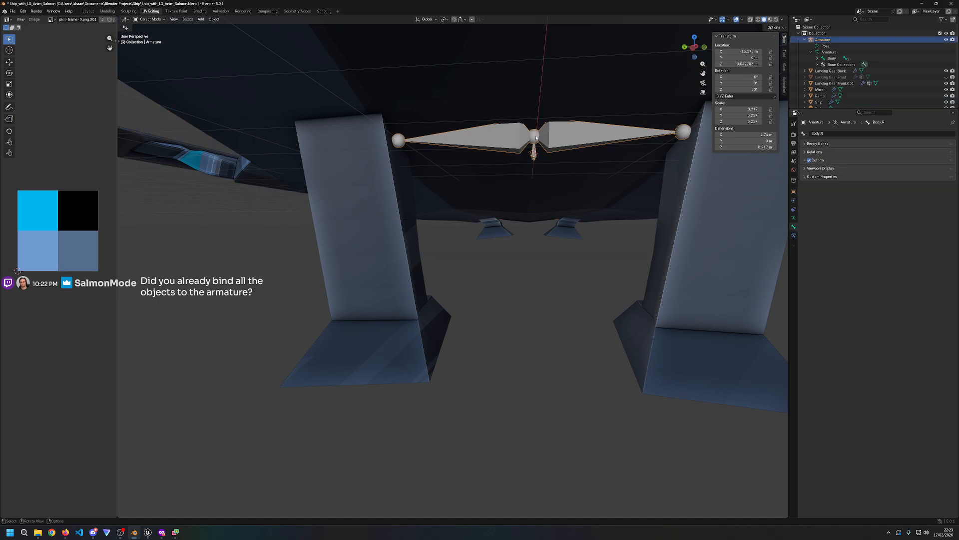
left_click(150, 19)
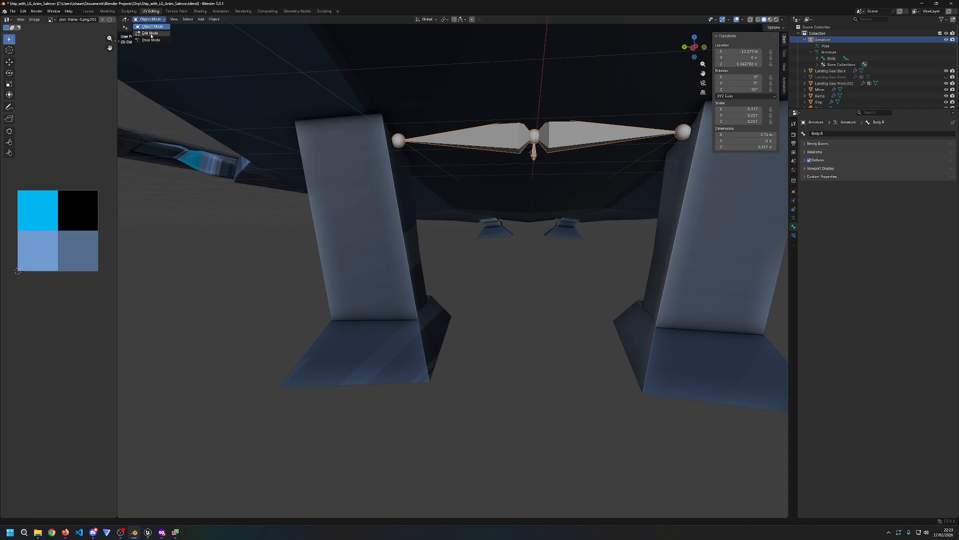
left_click(155, 41)
left_click(151, 20)
left_click(151, 26)
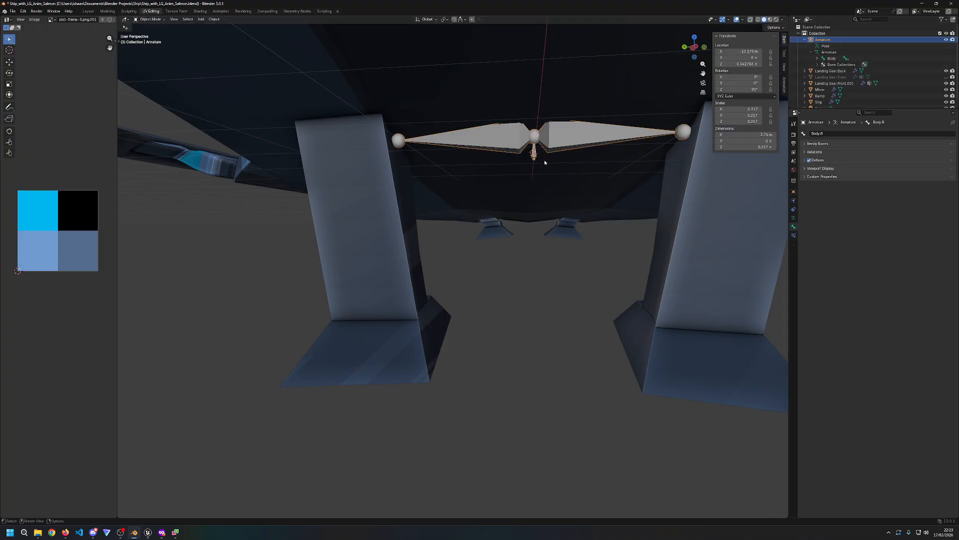
left_click(548, 165)
left_click(531, 156)
Step: Enter Edit Mode on the armature, select the Body.R bone and try to scale it
key("Tab")
left_click(442, 138)
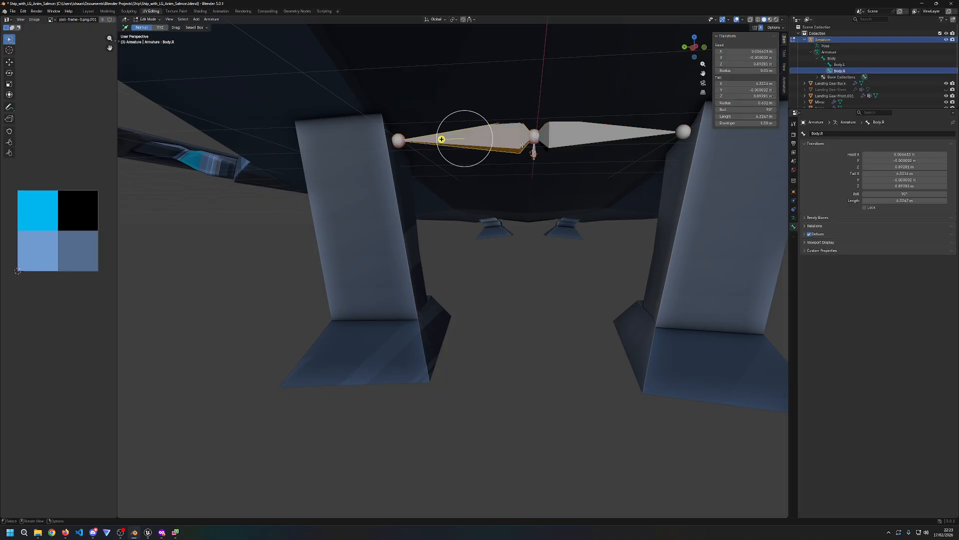
key("s")
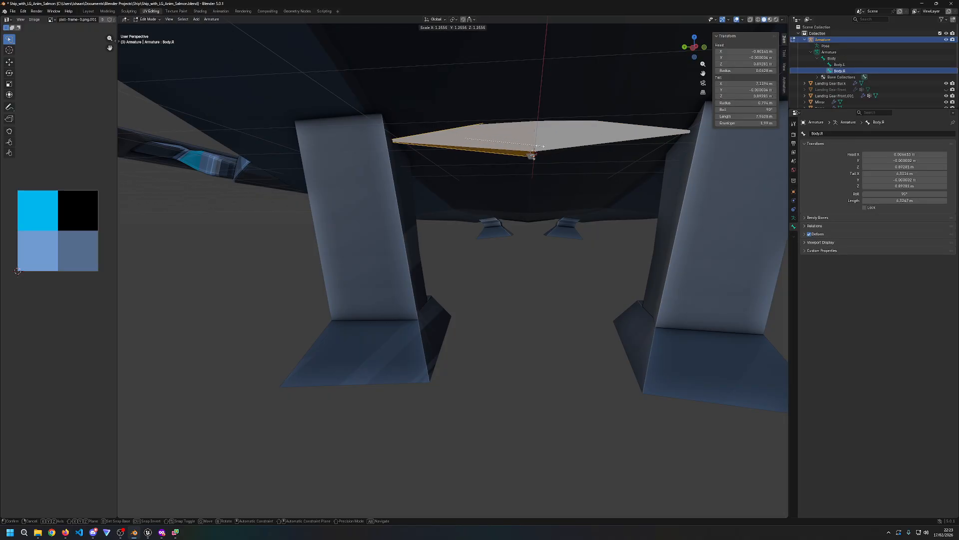
right_click(559, 147)
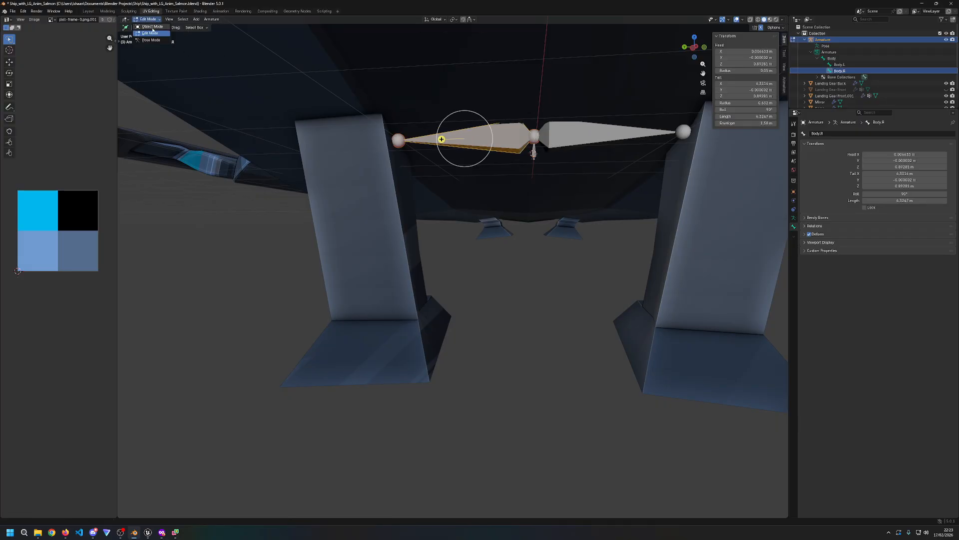
Step: Scale the whole armature up uniformly to about 1.4 times its size in Object Mode and show the scene in wireframe
key("Tab")
key("s")
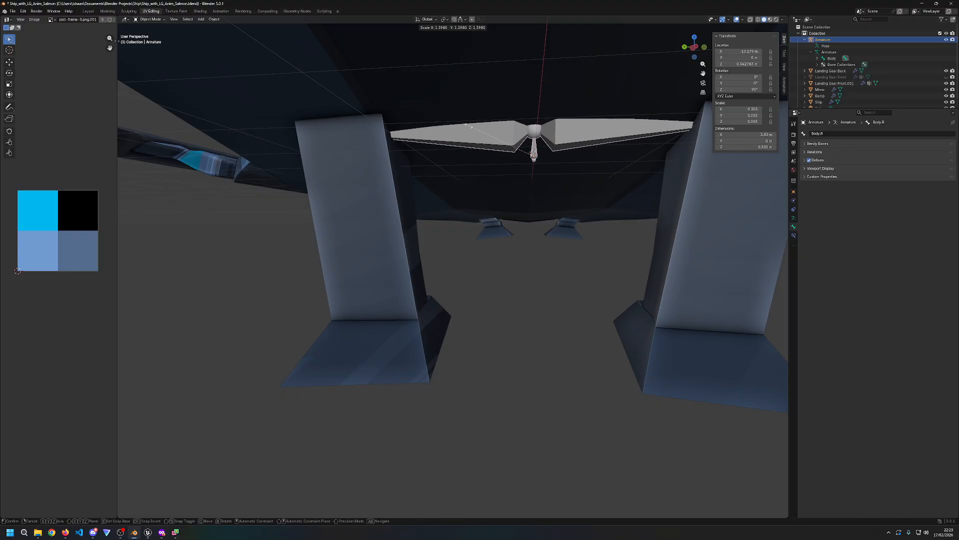
left_click(466, 125)
key("shift+z")
middle_click_drag(466, 125, 502, 180)
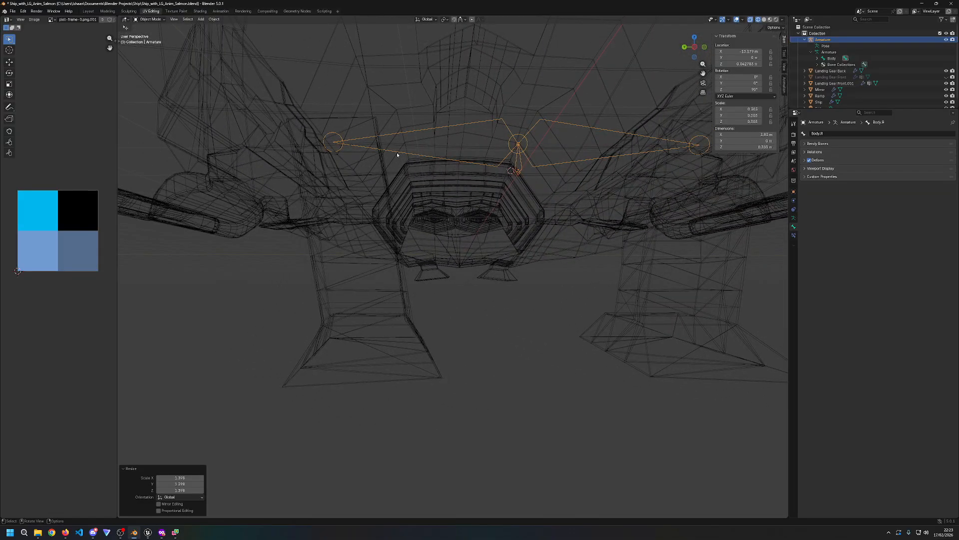
Step: Enter Edit Mode on the armature and select the outer joint of the Body.R bone
left_click(334, 143)
left_click(334, 143)
left_click(334, 143)
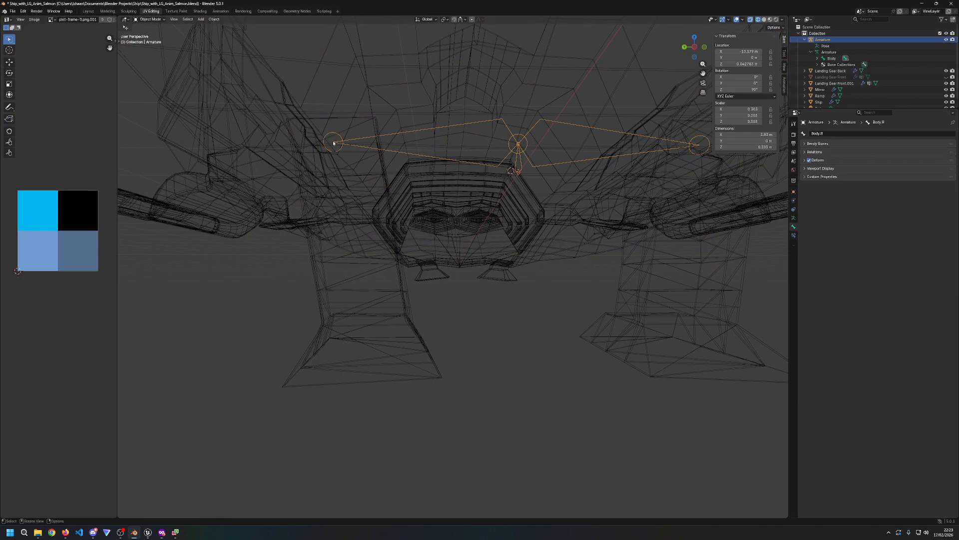
key("Tab")
left_click(333, 142)
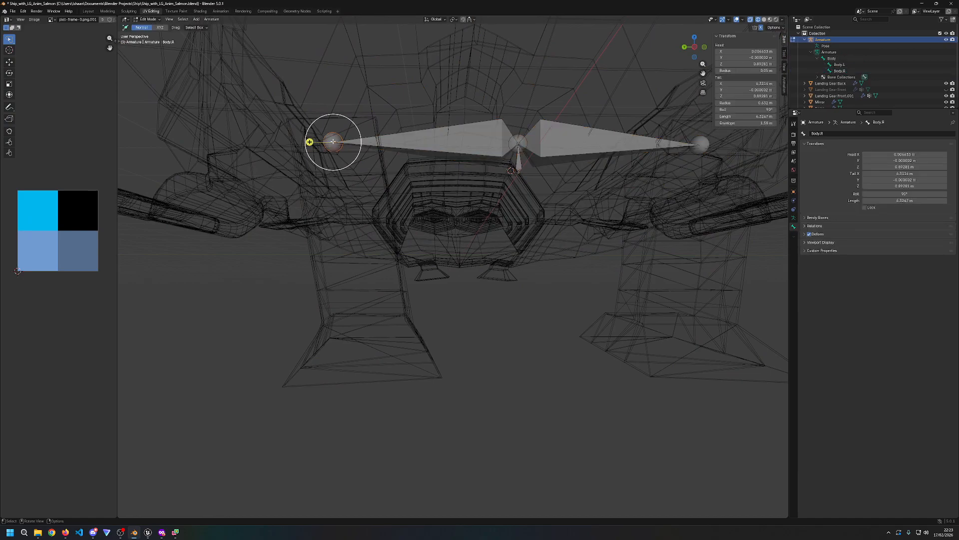
key("e")
key("z")
key("Escape")
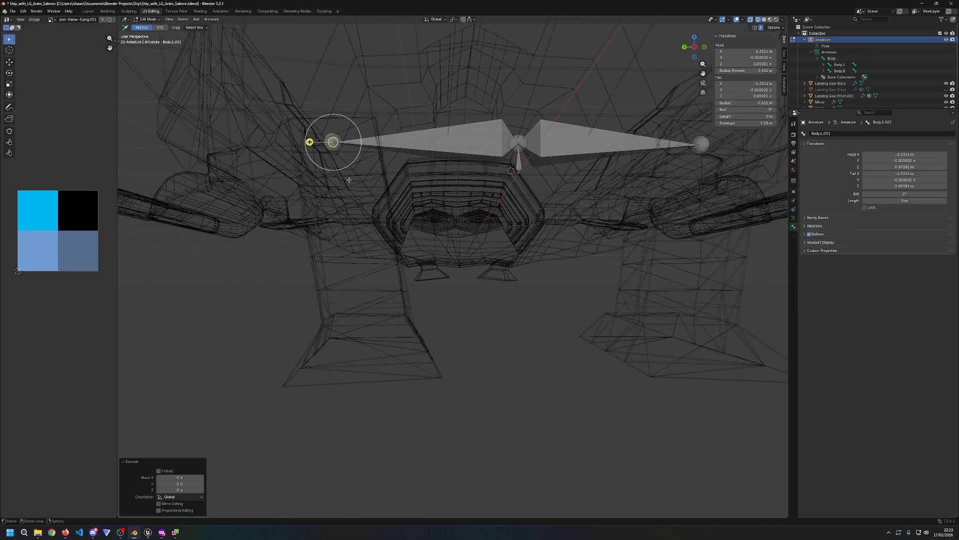
key("ctrl+z")
Step: Extrude mirrored leg bones about 6 m long from the outer ends of the side bones down towards the feet
left_click(422, 142)
left_click(332, 142)
key("e")
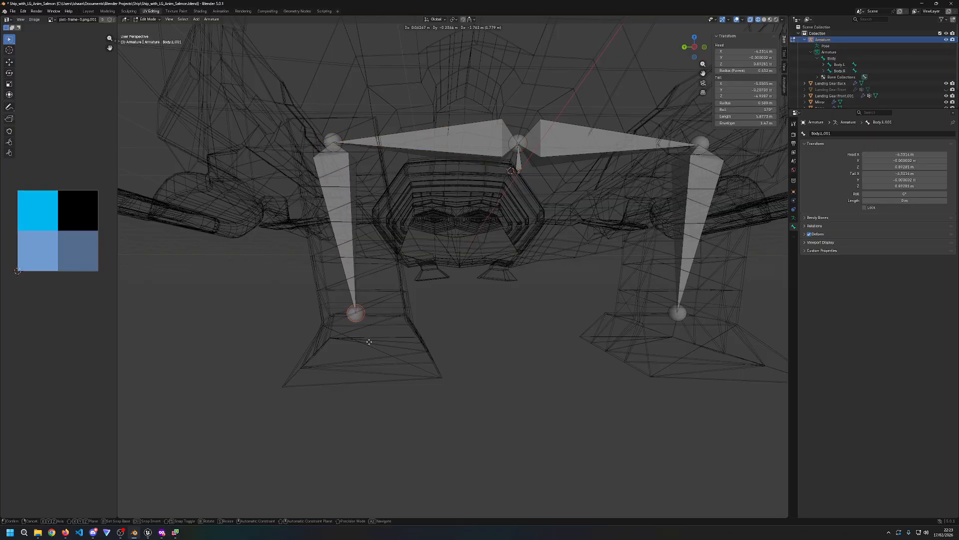
left_click(362, 327)
Step: Try to symmetrize the Body.R.001 leg bone
middle_click_drag(362, 328, 337, 197)
left_click(338, 197)
right_click(337, 197)
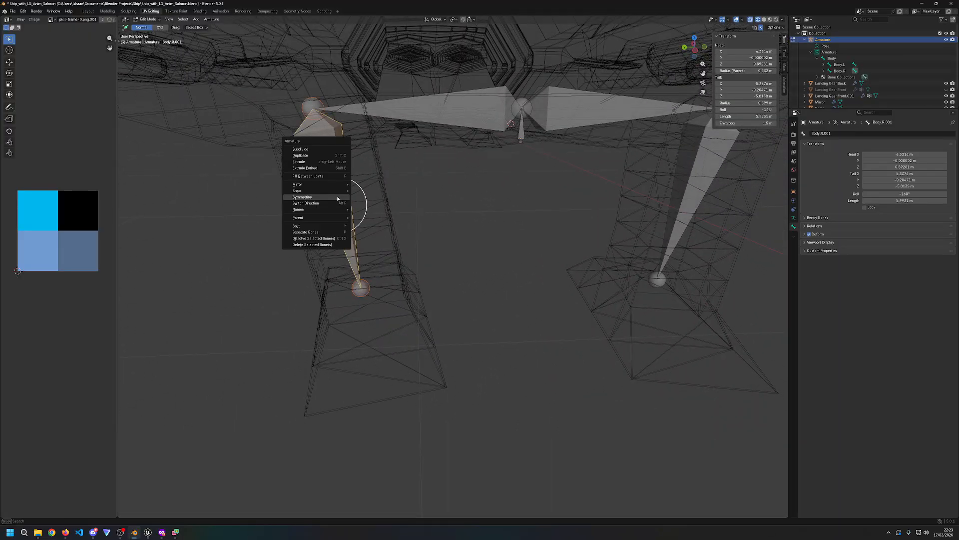
left_click(338, 197)
key("ctrl+z")
key("ctrl+z")
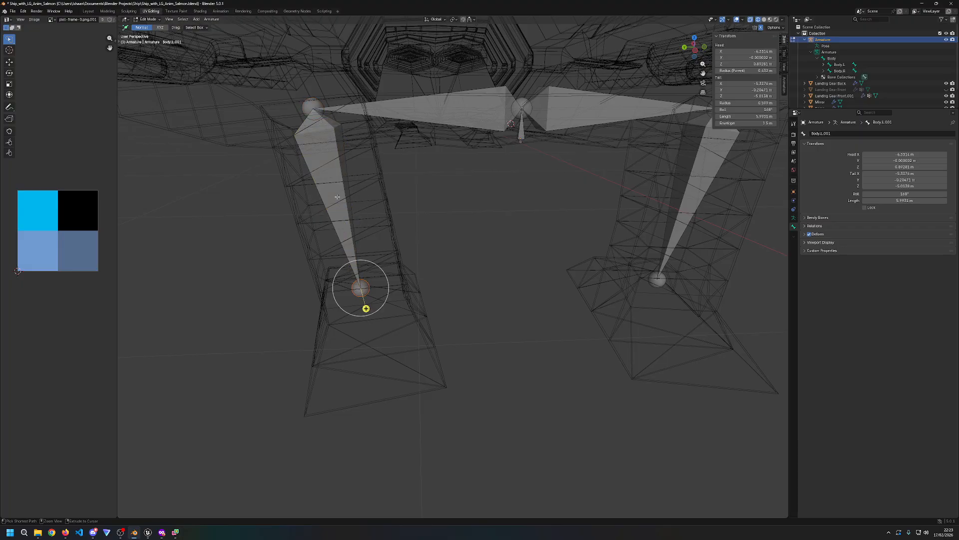
Step: Subdivide the Body.R.001 leg bone once into an upper and a lower bone
left_click(336, 195)
right_click(334, 173)
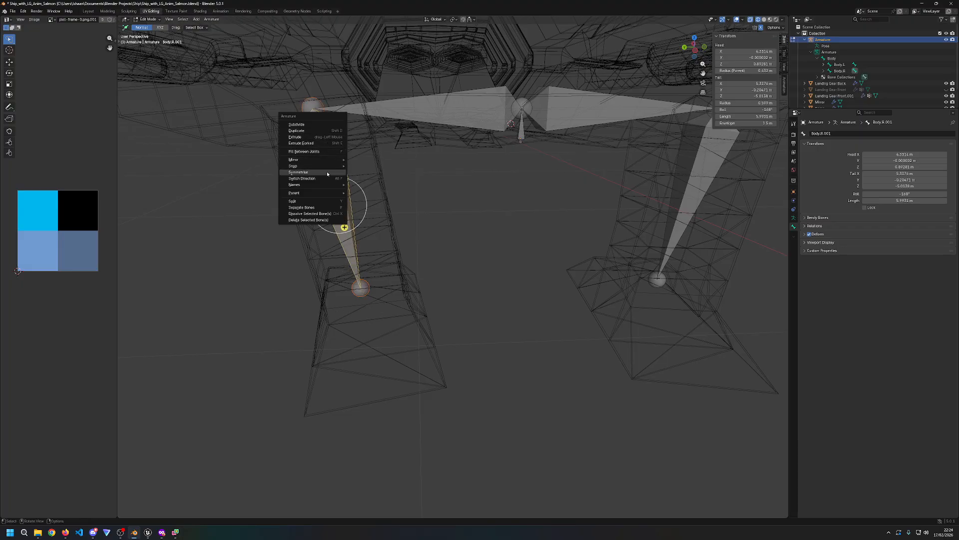
left_click(312, 124)
Step: Extrude mirrored foot bones from the joints at the lower ends of the leg bones
middle_click_drag(465, 248, 450, 280)
left_click(324, 340)
key("e")
key("z")
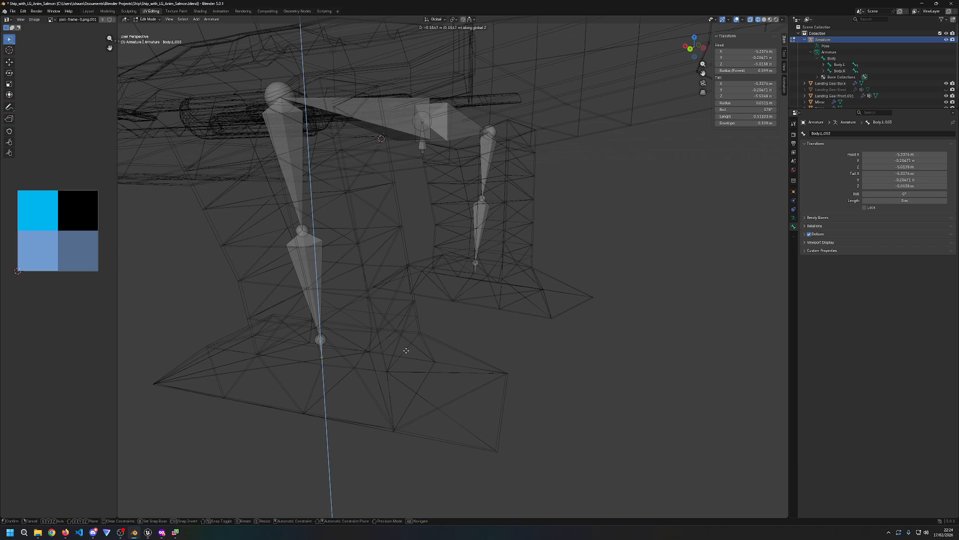
key("x")
left_click(434, 357)
Step: Reposition the tip of the foot bone so that it extends forward along the landing gear foot
middle_click_drag(433, 358, 481, 356)
key("g")
key("r")
key("y")
left_click(504, 417)
middle_click_drag(505, 416, 231, 405)
left_click(533, 317)
mouse_move(533, 317)
middle_mouse_down()
mouse_move(529, 328)
mouse_move(532, 316)
middle_mouse_up()
Step: Examine the leg bones against the landing gear mesh in solid and wireframe shading, from the front and the side
key("z")
left_click(556, 306)
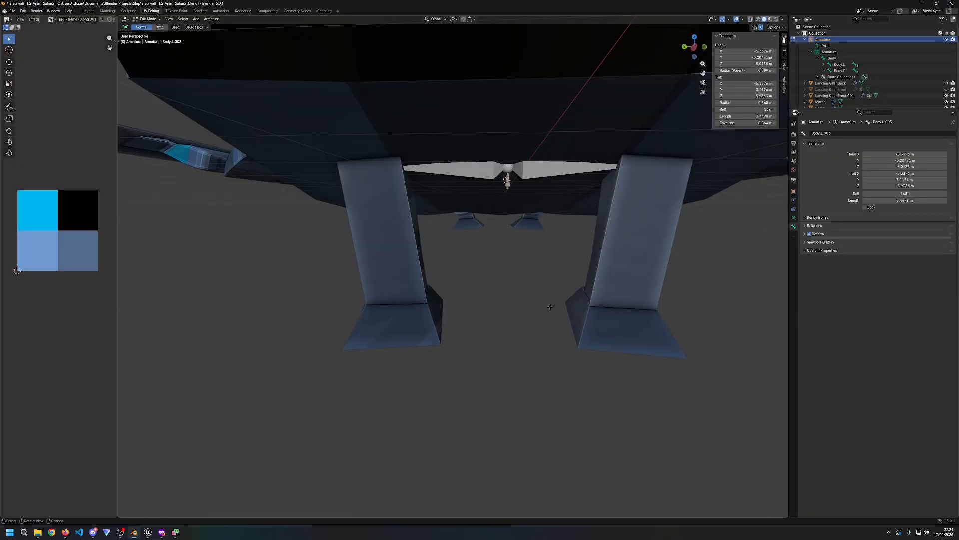
left_click(415, 167)
key("shift+z")
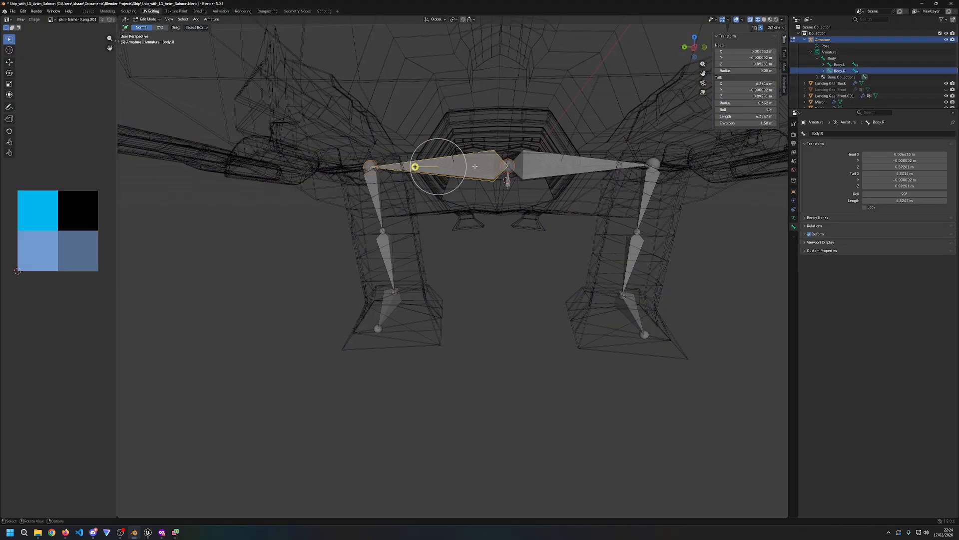
left_click(603, 165)
left_click(437, 165)
middle_click_drag(489, 279, 566, 320)
key("e")
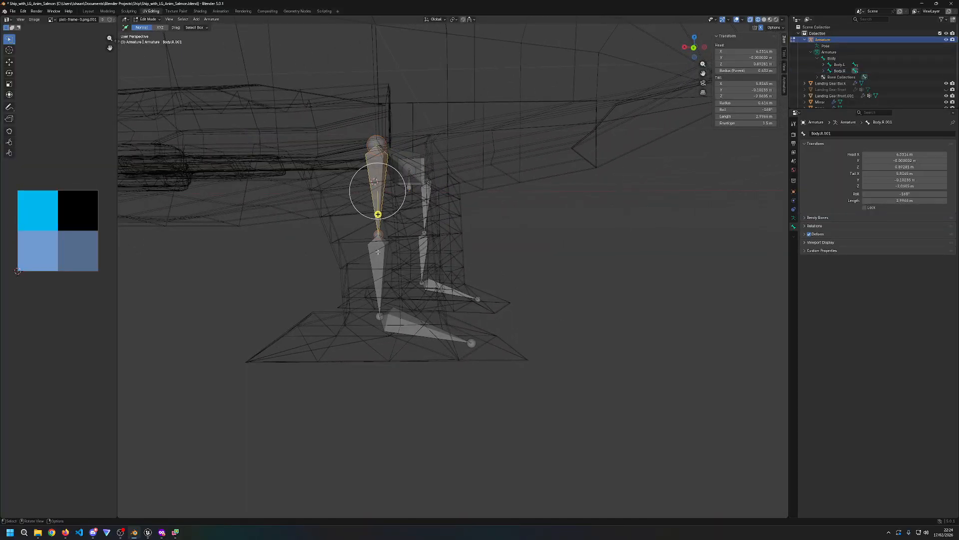
Step: Subdivide the upper and lower leg bones Body.R.001 and Body.R.002
left_click(381, 210)
left_click(379, 206)
left_click(380, 256, "shift")
right_click(385, 243)
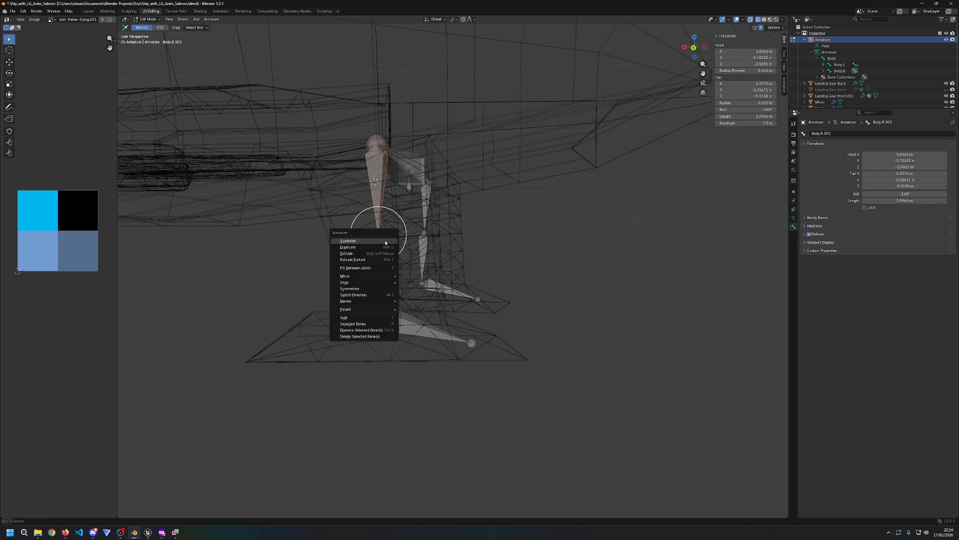
left_click(385, 243)
left_click(585, 270)
middle_click_drag(619, 275, 551, 277)
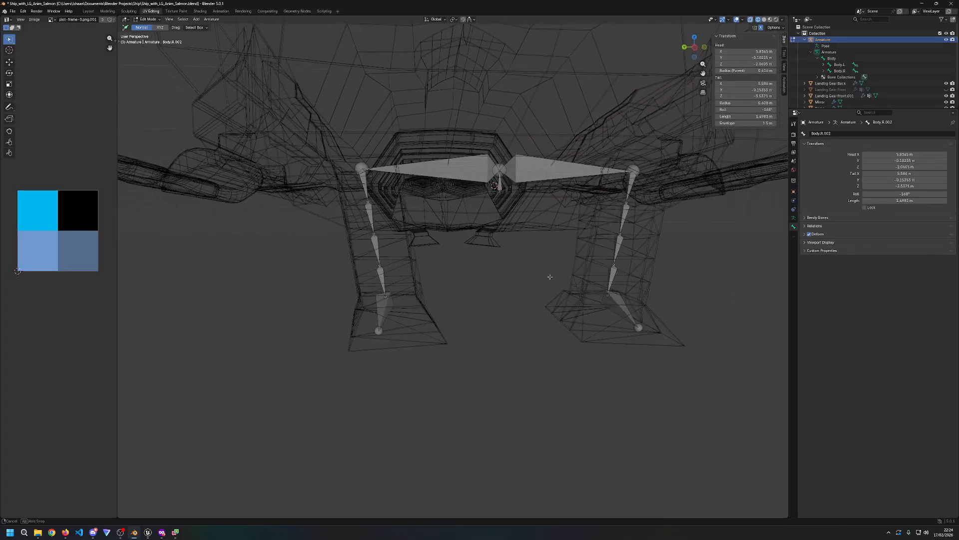
Step: Expand the Body.L and Body.R bone hierarchies in the Outliner and select Body.L.001
left_click(823, 71)
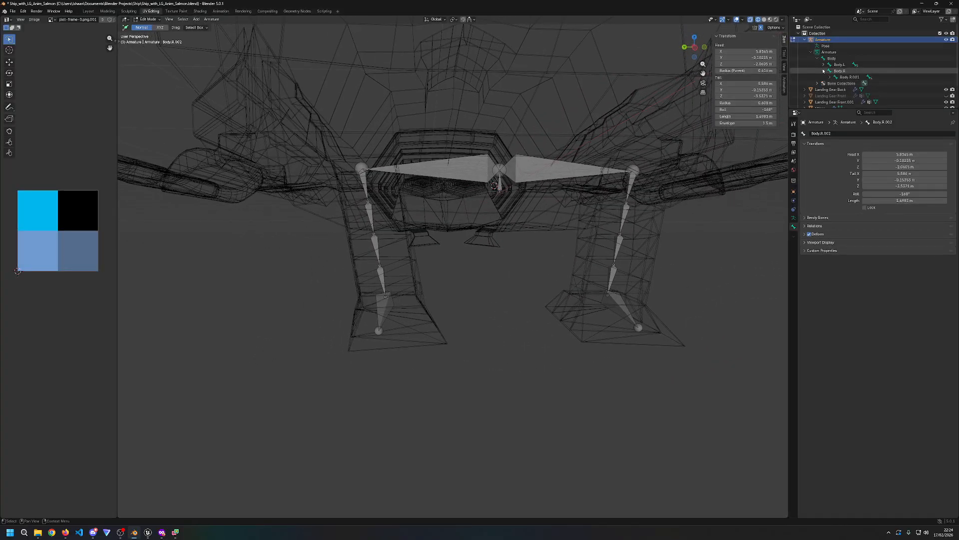
left_click(824, 64)
left_click(831, 71)
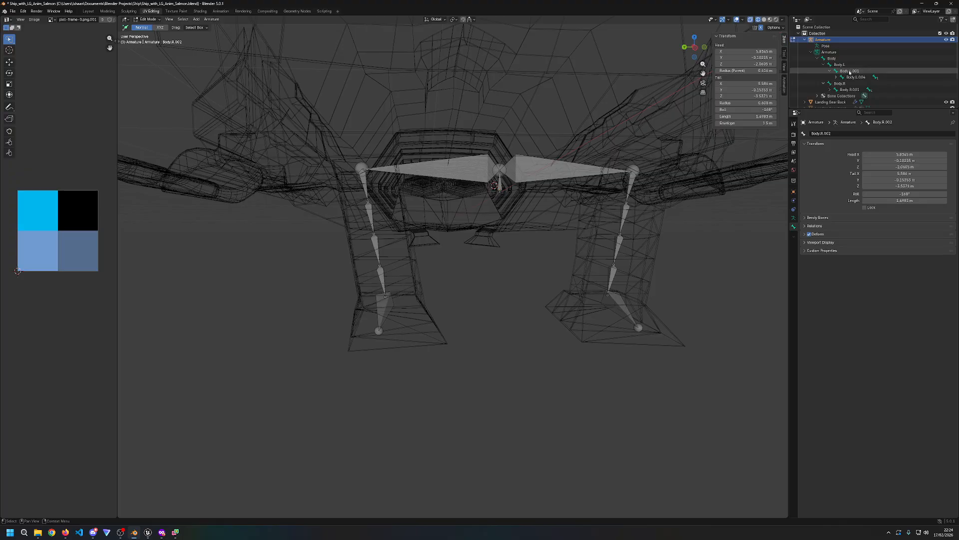
left_click(851, 71)
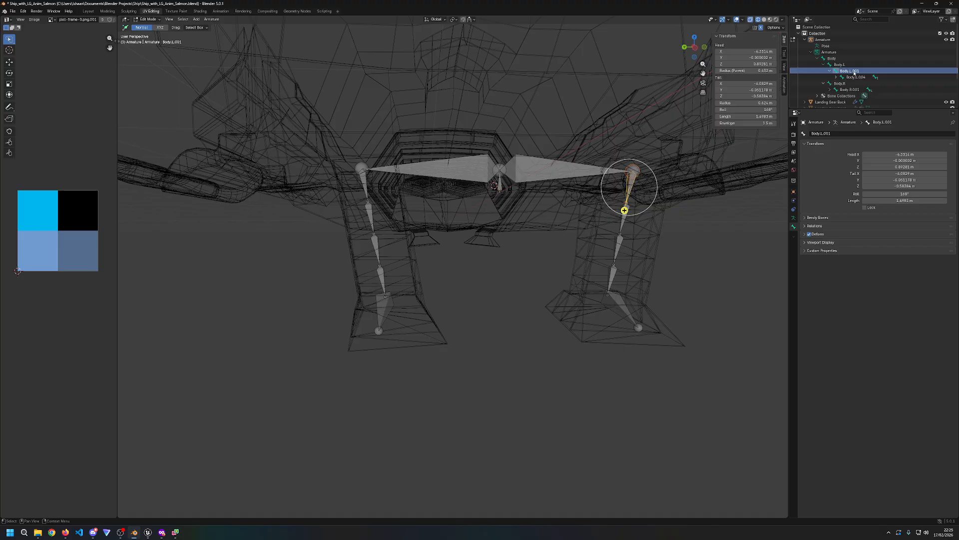
Step: Undo the last subdivision so that each leg has only an upper and a lower bone
left_click(518, 259)
key("ctrl+z")
key("ctrl+z")
key("ctrl+z")
key("ctrl+z")
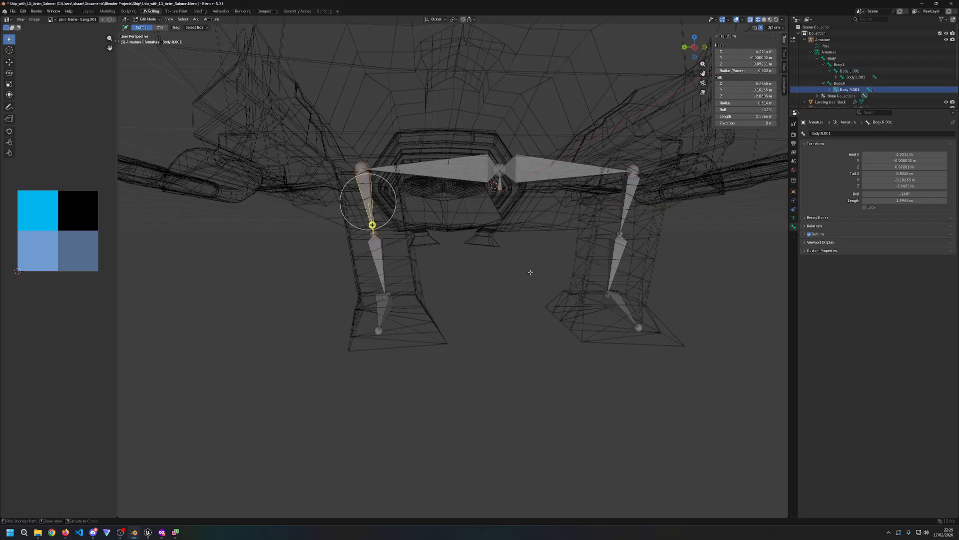
key("ctrl+z")
key("ctrl+z")
Step: Rename the Body.L bone as Shoulder.L
left_click(847, 71)
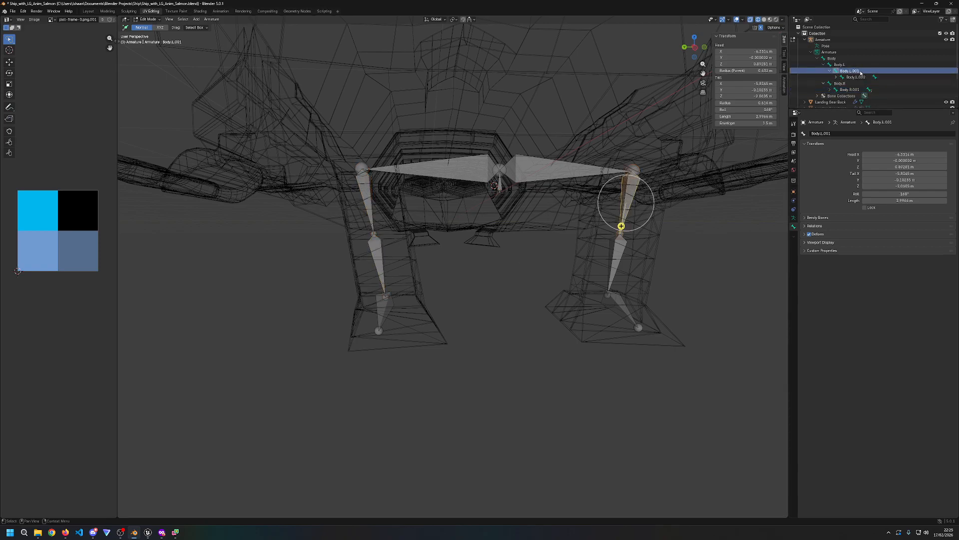
double_click(861, 72)
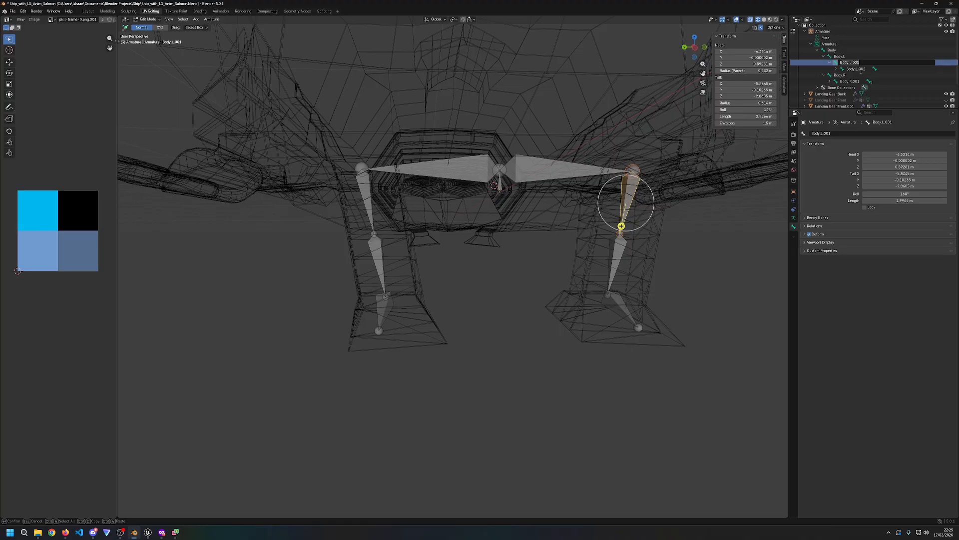
left_click(839, 56)
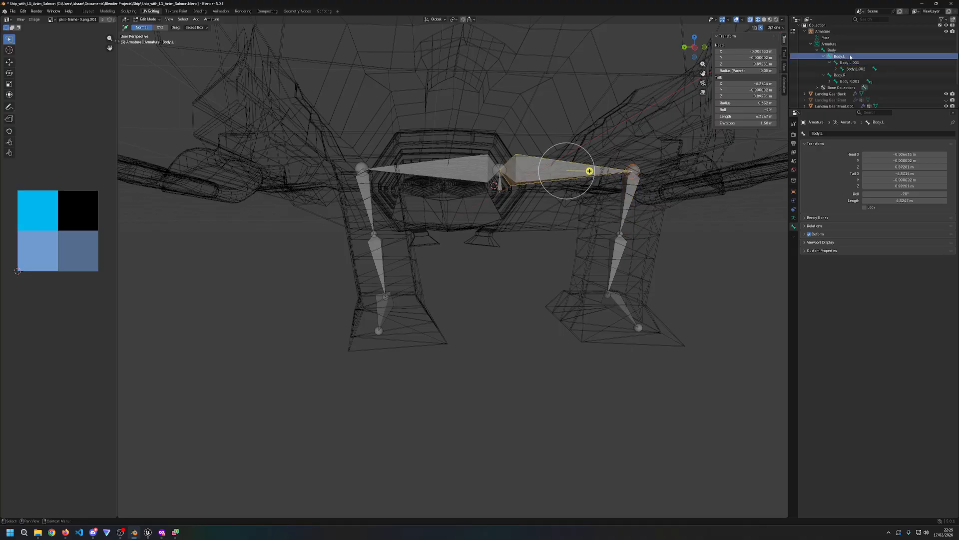
double_click(849, 56)
key("ctrl+shift+Right")
type("Shoulder")
key("Return")
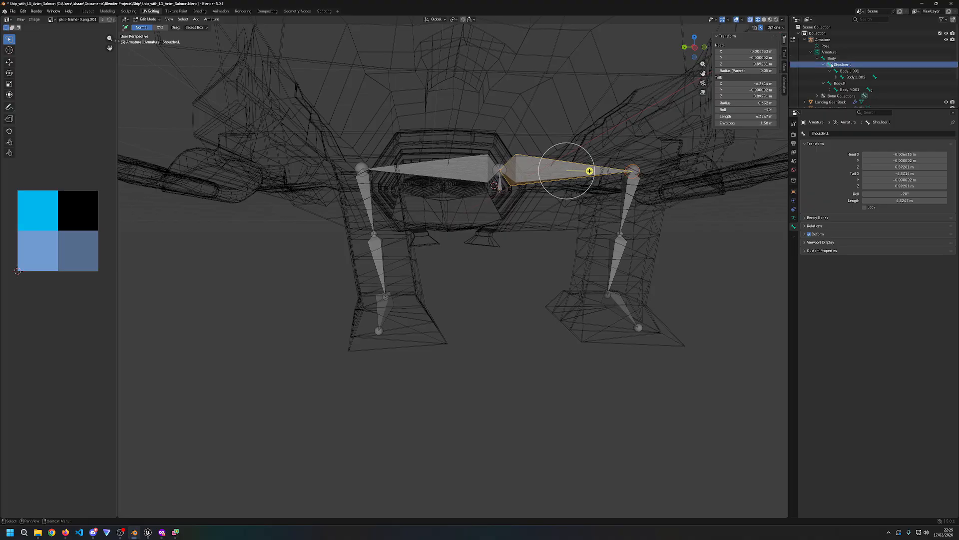
Step: Rename the upper leg bone Body.L.001 as UArm.L.001
left_click(850, 71)
double_click(850, 70)
key("Home")
key("ctrl+shift+Right")
type("A")
type("U")
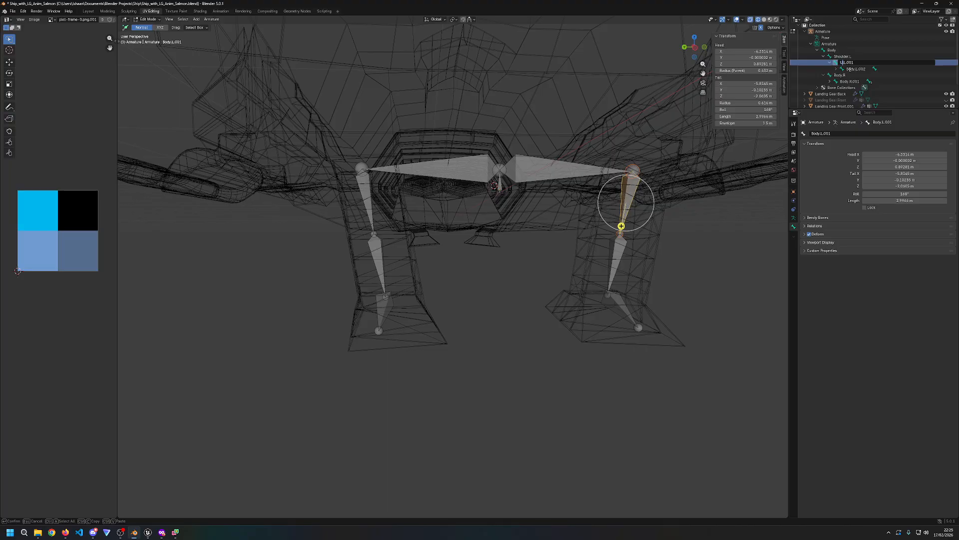
type("rm.")
key("Return")
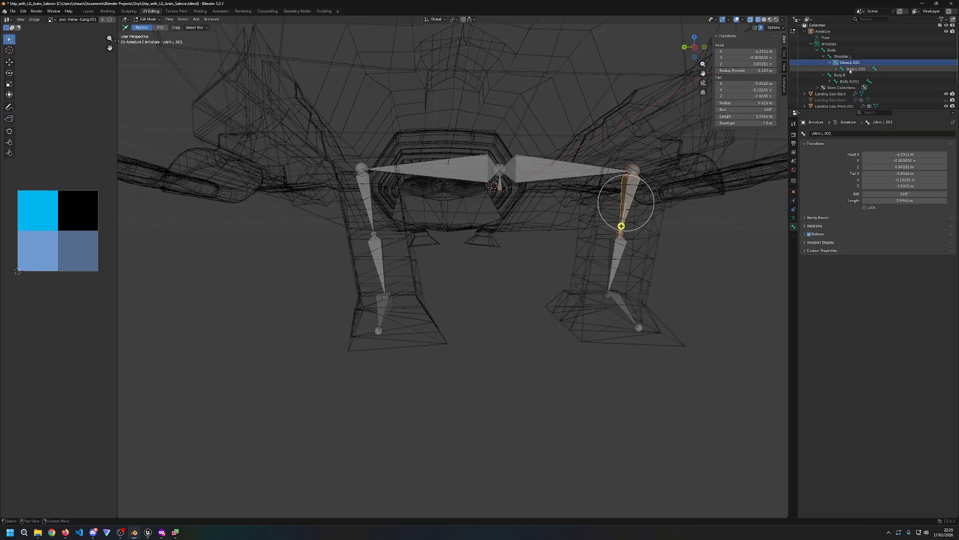
Step: Remove the number suffix from the upper leg bone's name, leaving UArm.L
double_click(859, 63)
key("End")
key("BackSpace")
key("BackSpace")
key("BackSpace")
key("BackSpace")
key("Return")
double_click(859, 63)
key("End")
key("BackSpace")
key("Return")
Step: Rename the lower leg bone Body.L.002 as LArm.L
left_click(855, 68)
double_click(855, 68)
key("Home")
key("ctrl+shift+Right")
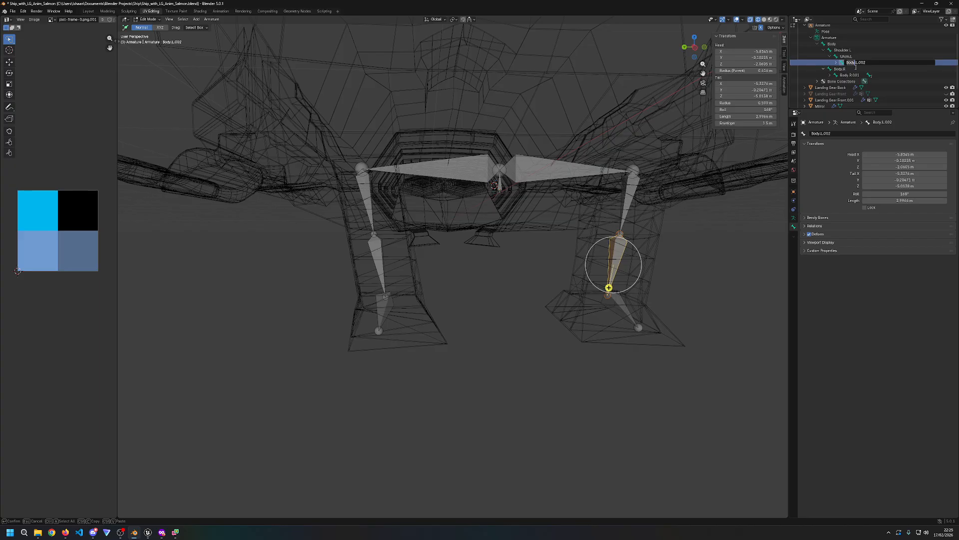
type("LArm.L")
key("Return")
Step: Expand the bone chain under Body.R and rename Body.R as Shoulder.R
left_click(830, 75)
left_click(836, 81)
left_click(838, 75)
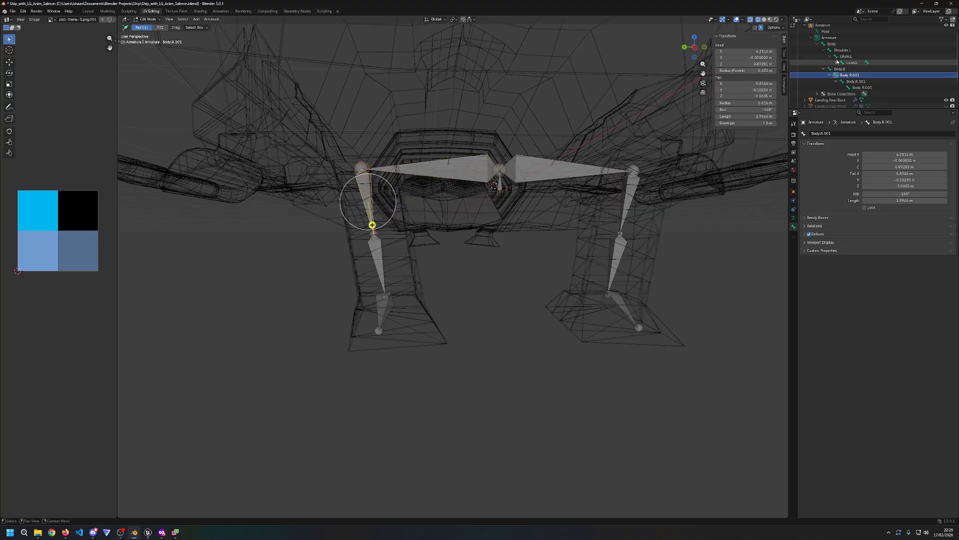
left_click(842, 69)
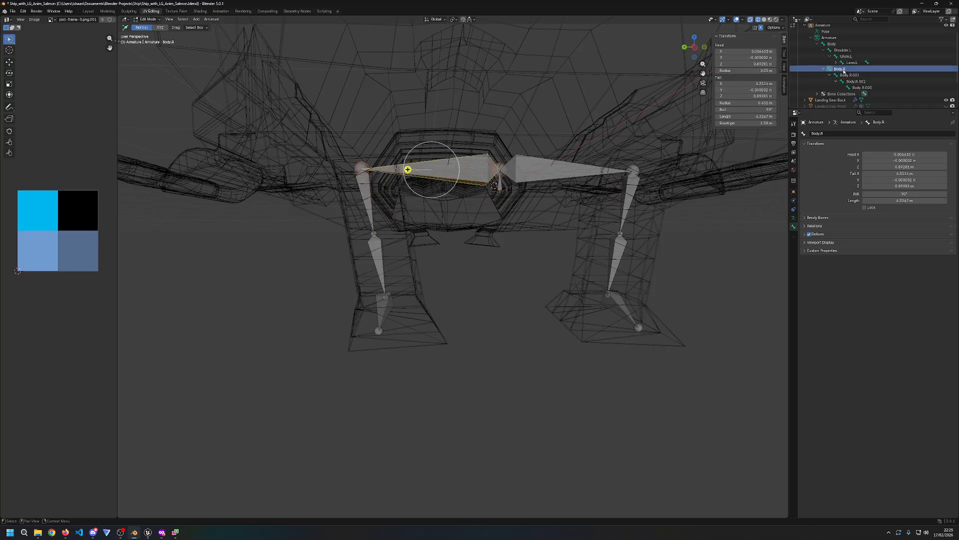
scroll(844, 70, "down", 1)
key("F2")
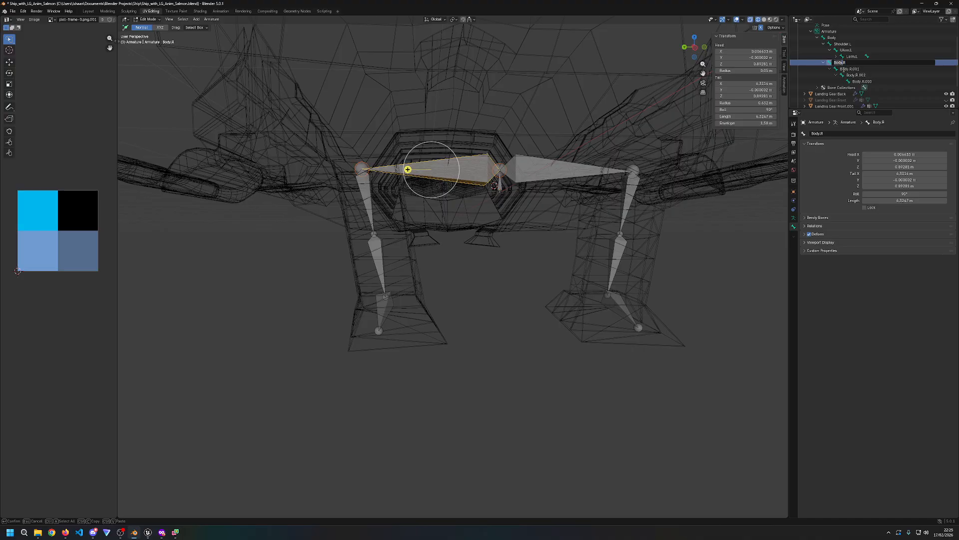
type("Shoulder")
key("Return")
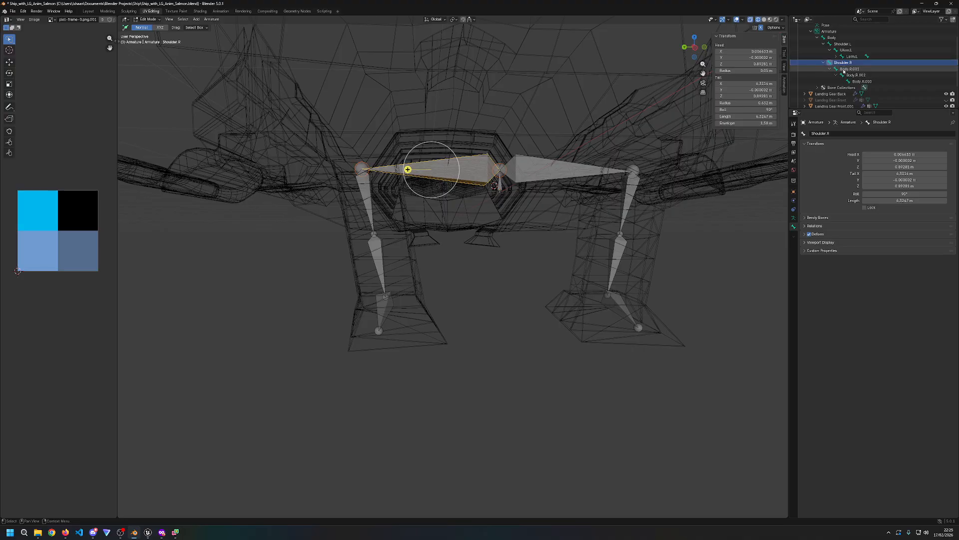
Step: Rename the upper leg bone Body.R.001 as UArm.R
left_click(844, 70)
scroll(844, 70, "down", 1)
key("F2")
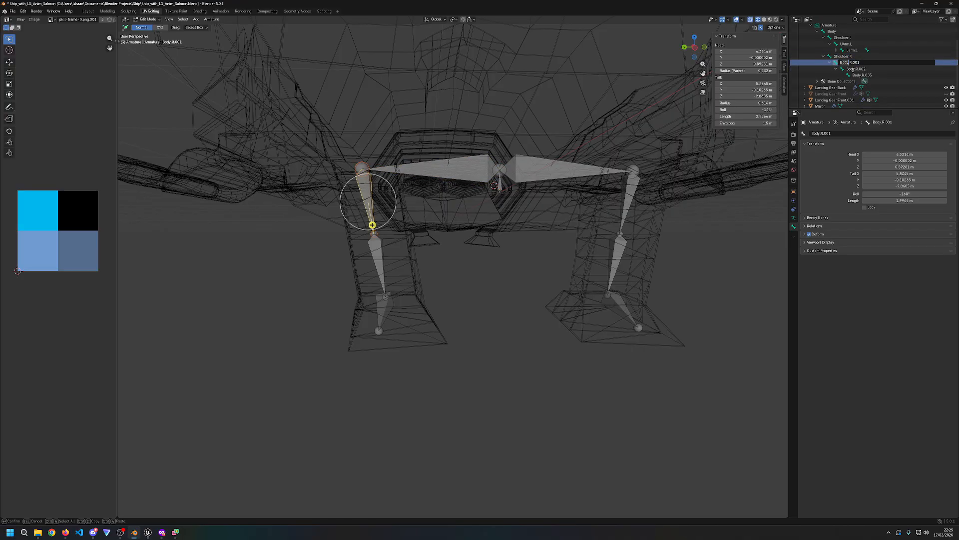
type("UArm")
key("End")
key("BackSpace")
key("BackSpace")
key("BackSpace")
key("BackSpace")
key("Return")
Step: Rename the lower leg bone Body.R.002 as LArm.R
left_click(862, 70)
double_click(863, 70)
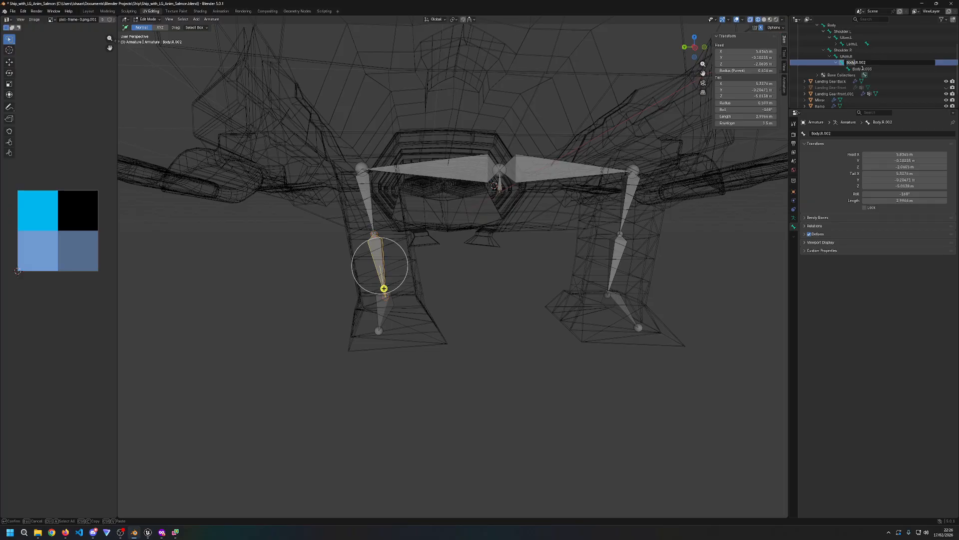
key("BackSpace")
key("BackSpace")
key("BackSpace")
key("BackSpace")
type("LArm")
key("End")
key("BackSpace")
key("BackSpace")
key("BackSpace")
key("BackSpace")
key("Return")
Step: Reveal the bone under LArm.L and rename it from Body.L.003 to Foot.L
left_click(837, 44)
double_click(861, 50)
scroll(860, 50, "up", 1)
key("End")
key("ctrl+shift+Left")
key("ctrl+shift+Left")
key("ctrl+shift+Left")
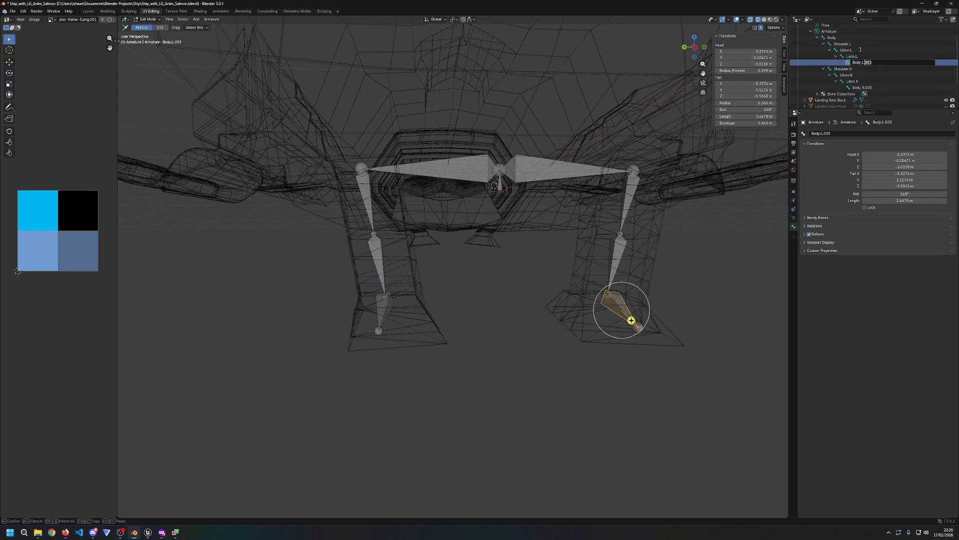
type("FootL")
key("Return")
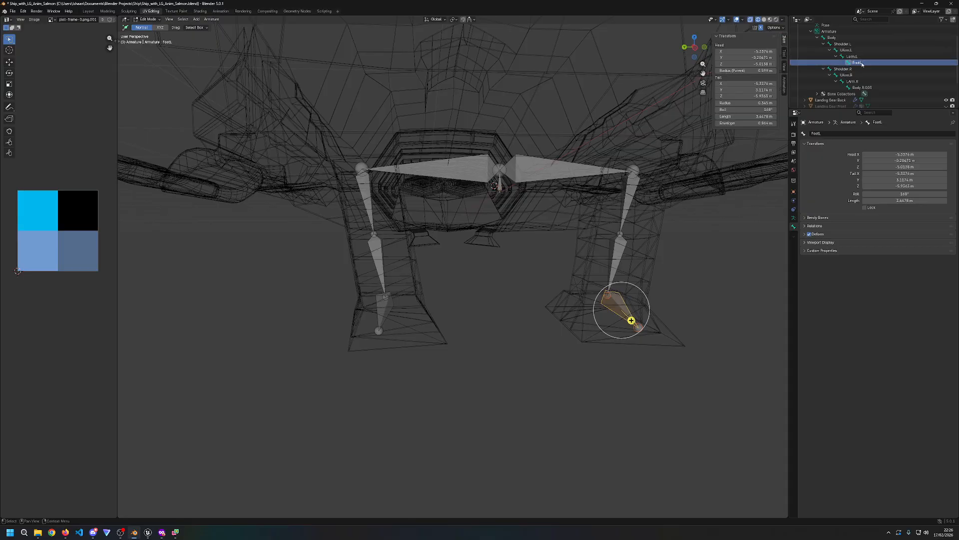
double_click(862, 63)
type("Foot.L")
key("Return")
Step: Rename the foot bone Body.R.003 as Foot.R and deselect all bones
double_click(862, 87)
scroll(868, 87, "down", 2)
type("Foo")
key("BackSpace")
key("BackSpace")
key("Return")
left_click(472, 349)
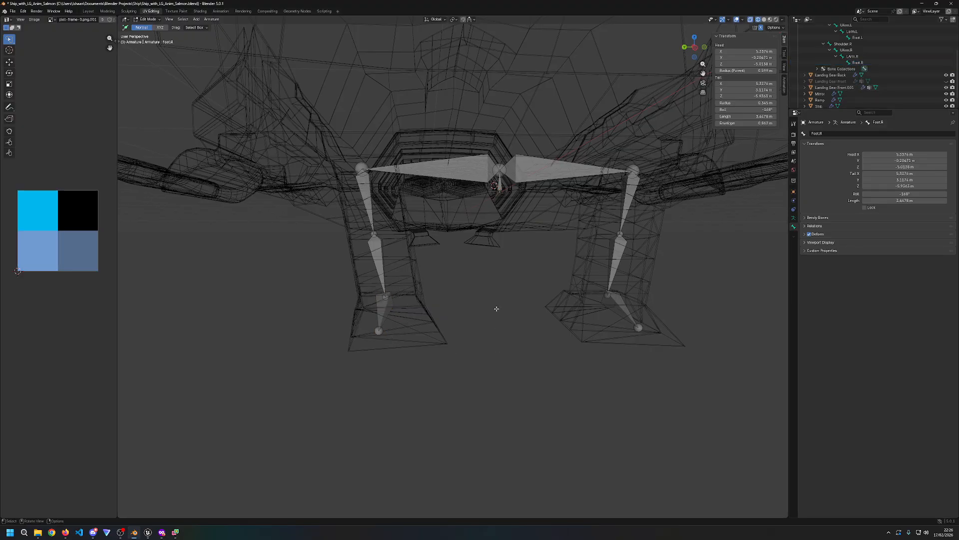
Step: Try moving the Body bone in Edit Mode and cancel the move
scroll(824, 95, "up", 3)
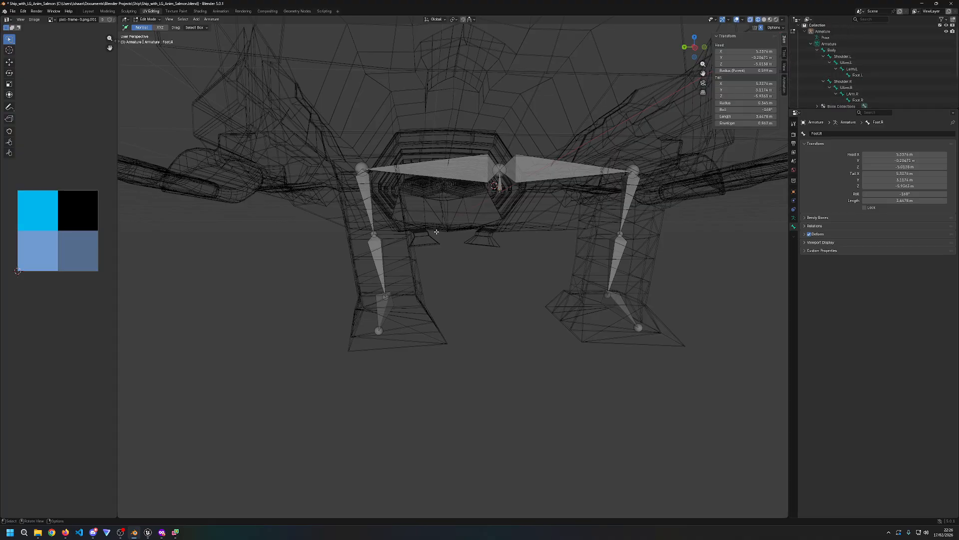
left_click(500, 166)
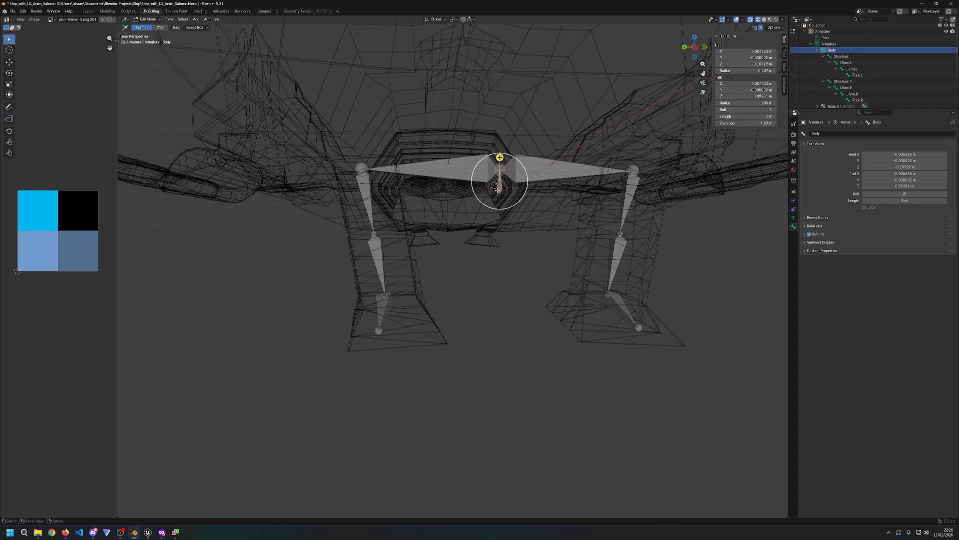
scroll(511, 230, "up", 1)
key("a")
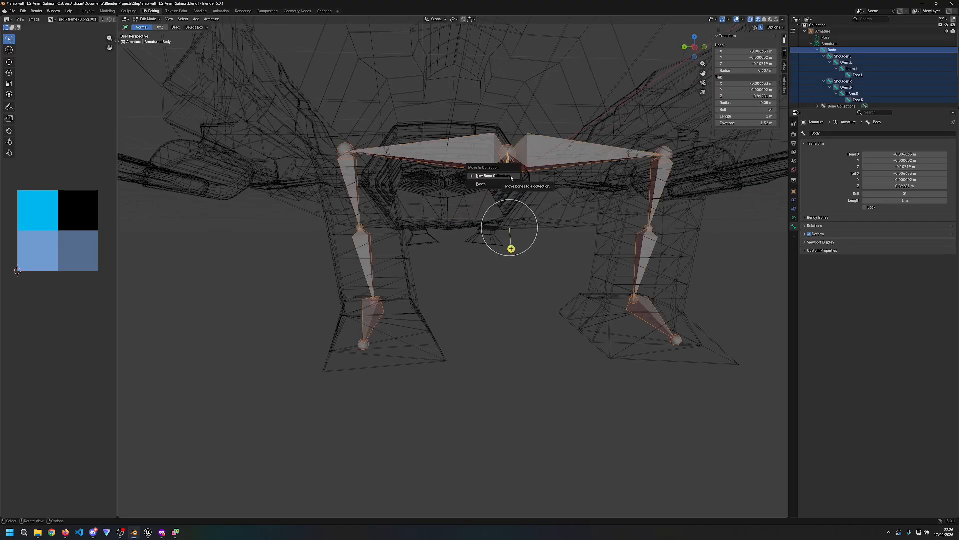
left_click(514, 322)
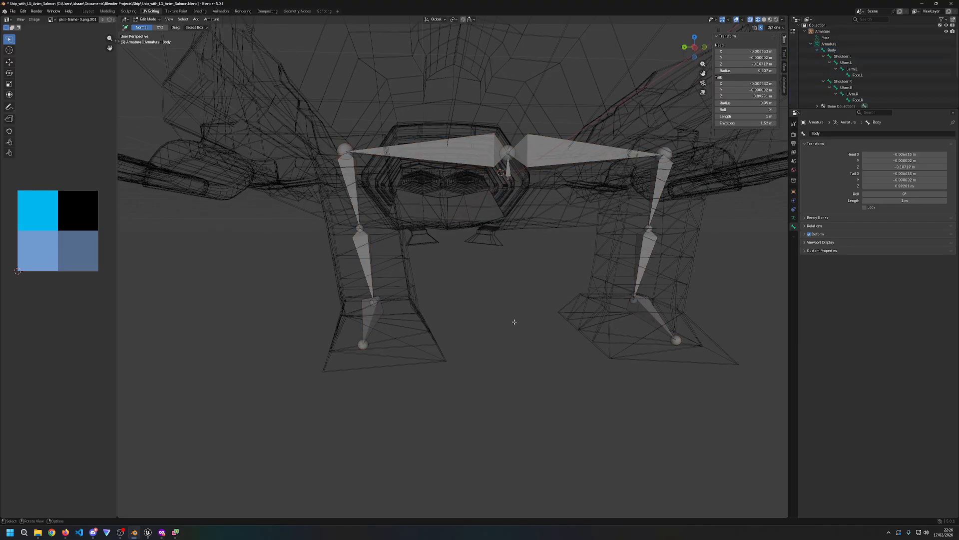
left_click(525, 161)
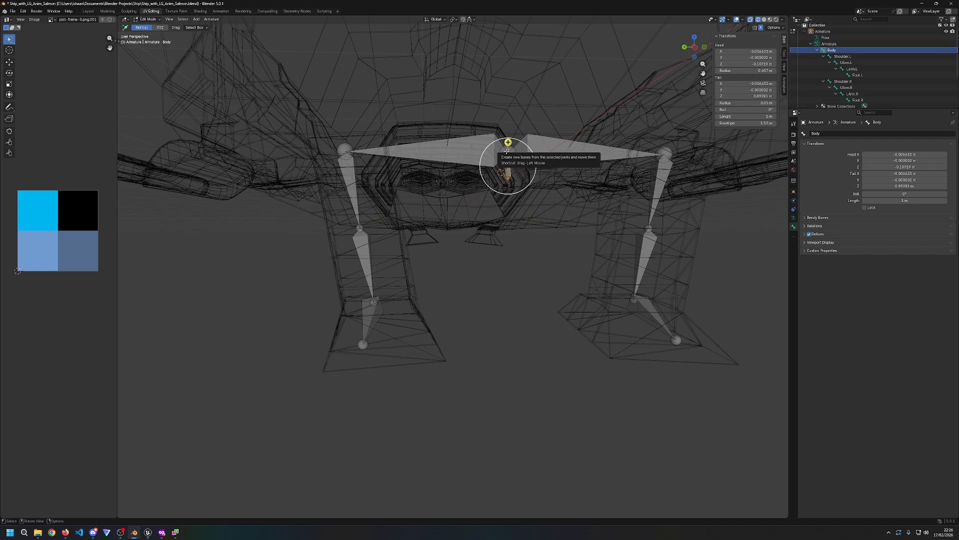
key("g")
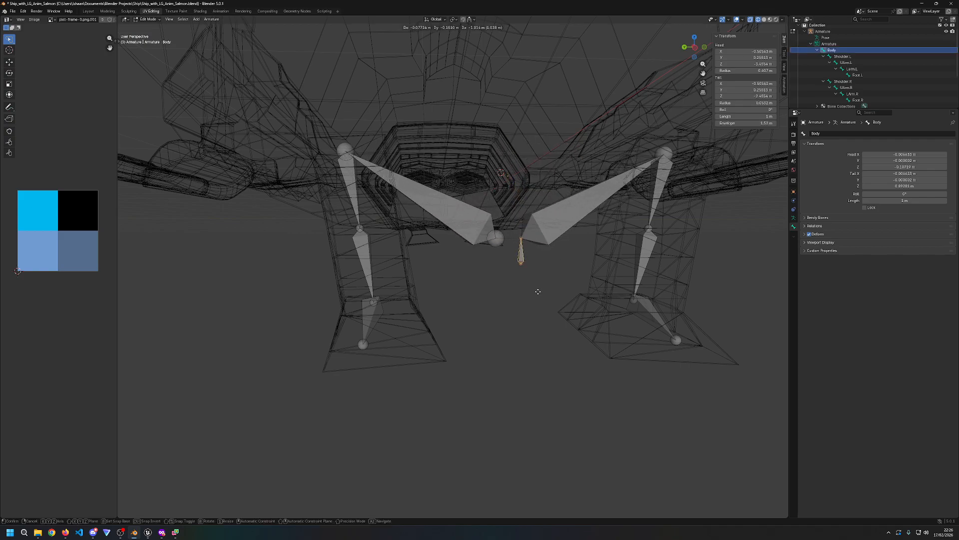
key("Escape")
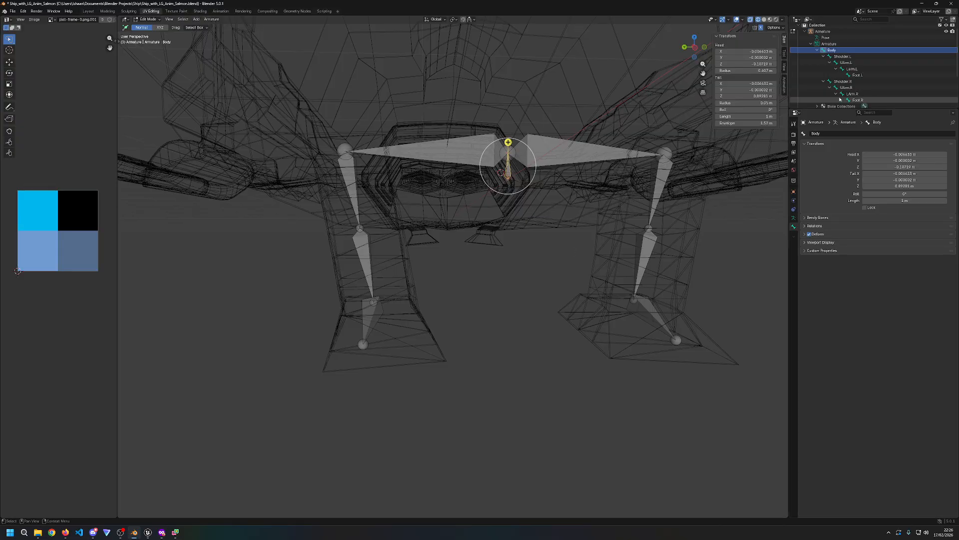
Step: Collapse the bone hierarchy, test-move the Body bone in Pose Mode, cancel the move and return to Object Mode
left_click(823, 56)
left_click(818, 50)
key("Tab")
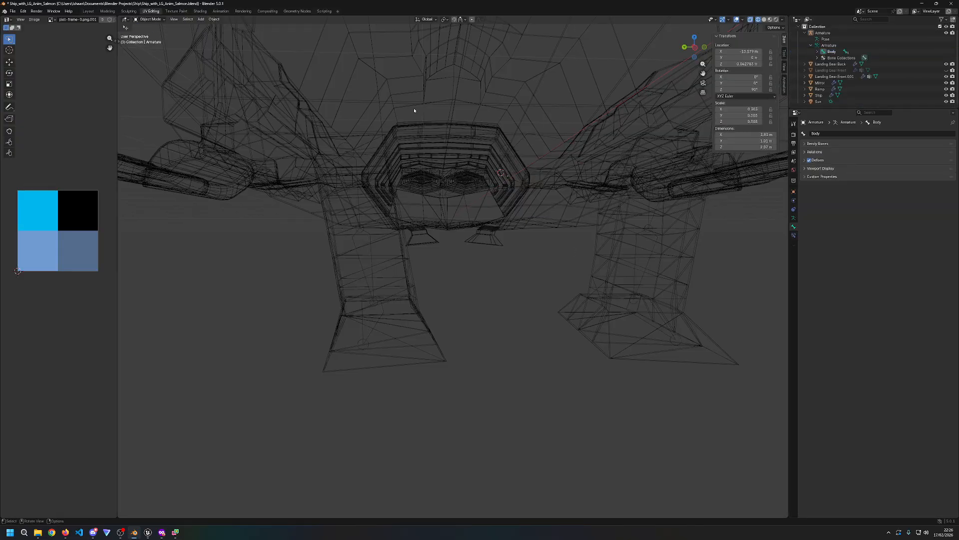
left_click(150, 19)
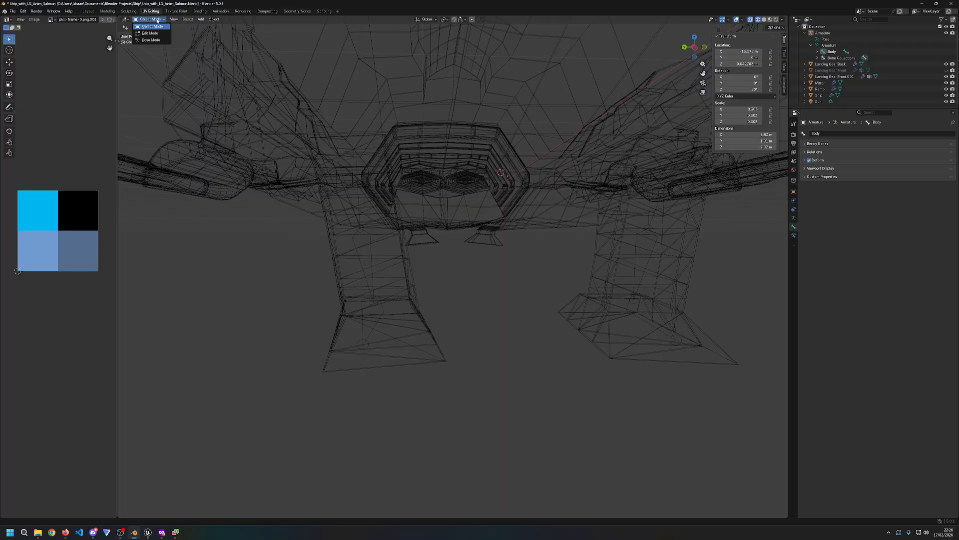
left_click(147, 40)
key("g")
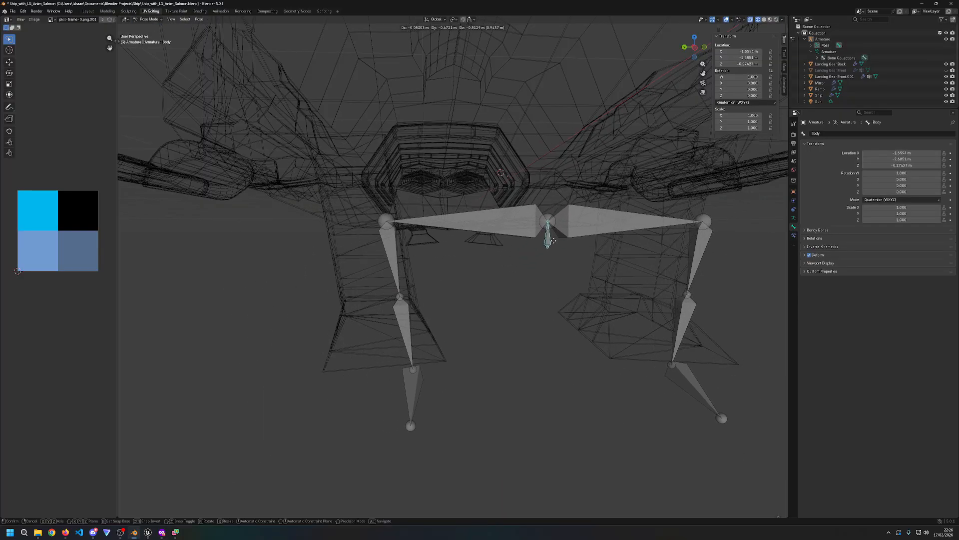
key("Escape")
left_click(528, 278)
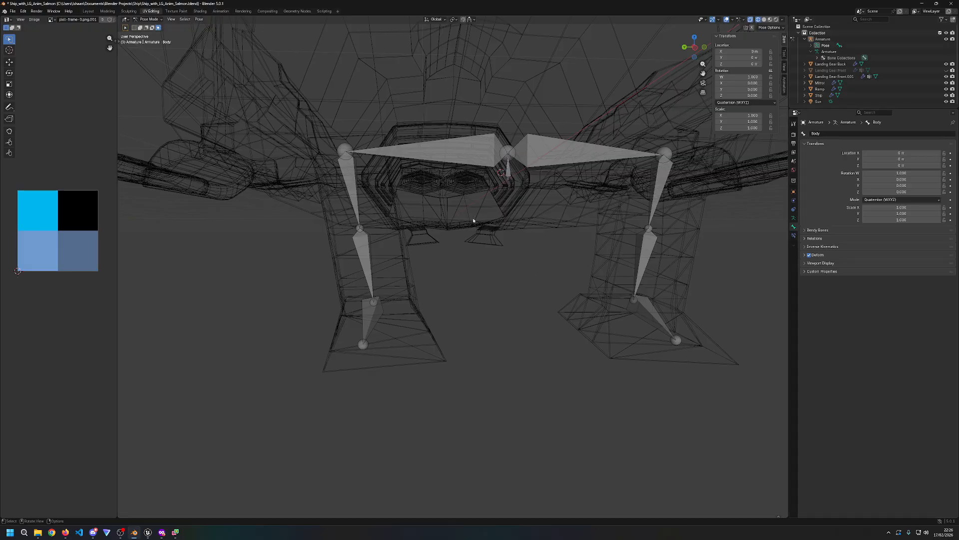
left_click(148, 19)
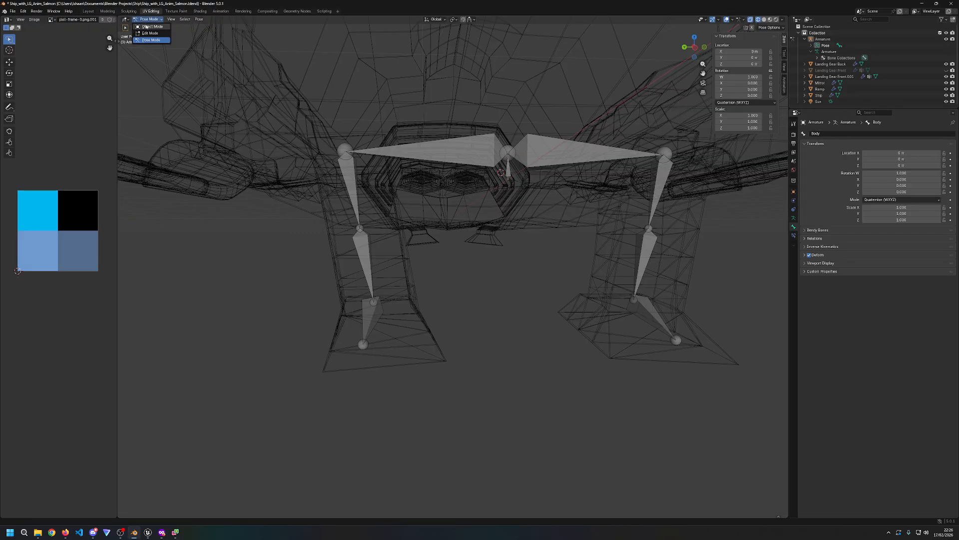
left_click(150, 24)
Step: Display the model with shaded surfaces and parent Landing Gear Front.001 to Armature in the scene hierarchy
key("z")
left_click(685, 147)
left_click(841, 77)
left_click_drag(841, 77, 827, 44)
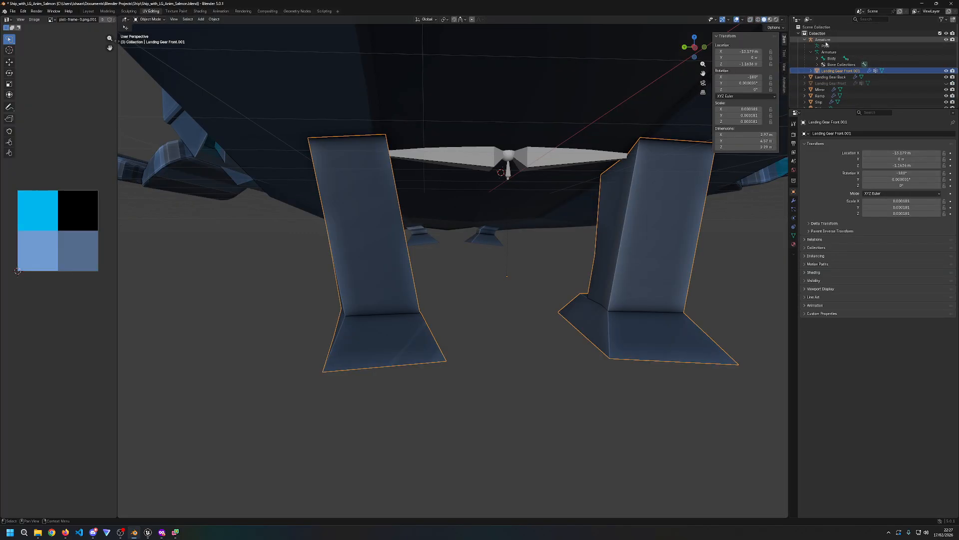
Step: Apply the Armature Deform parent type to Landing Gear Front.001
right_click(630, 233)
mouse_move(630, 235)
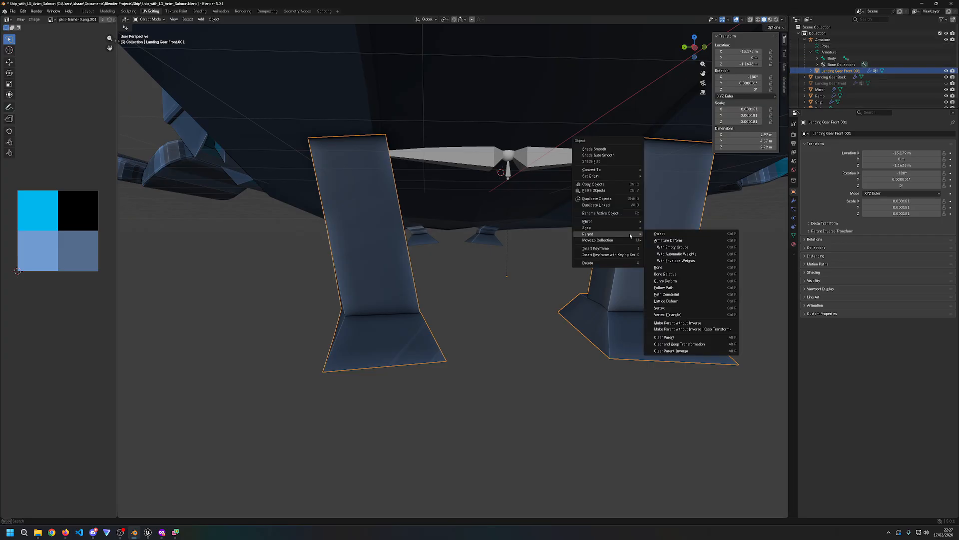
left_click(668, 240)
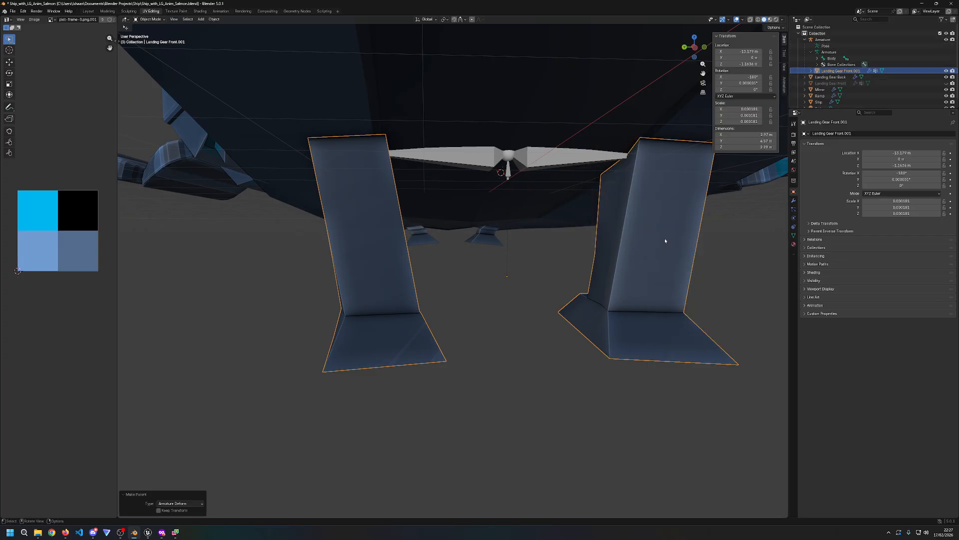
Step: Set Armature as the target object of the Armature modifier on Landing Gear Front.001
left_click(793, 200)
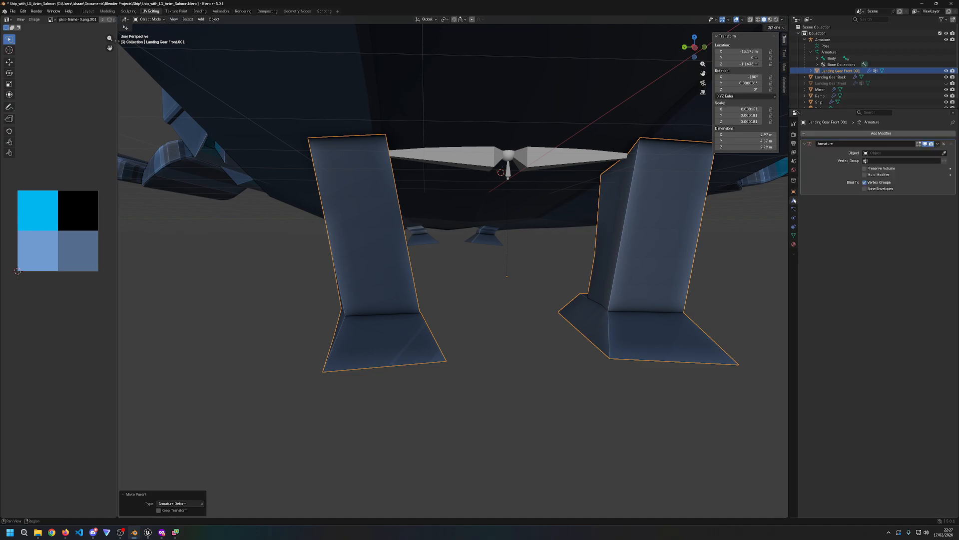
left_click(901, 161)
key("Escape")
left_click(895, 153)
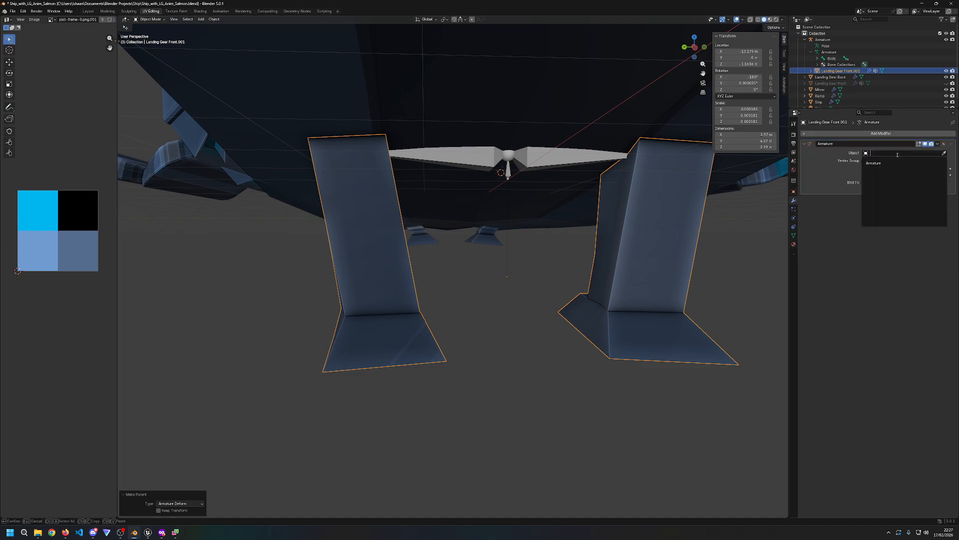
left_click(891, 162)
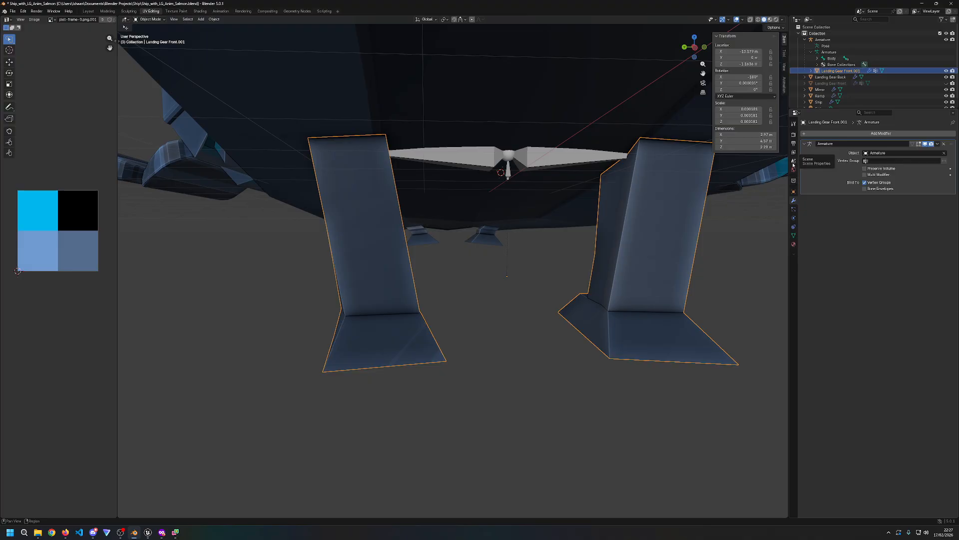
Step: Delete the vertex groups Root, Bone, Bone.001, Bone.002 and Bone.003 from Landing Gear Front.001
left_click(793, 192)
left_click(793, 209)
left_click(793, 218)
left_click(793, 227)
left_click(793, 235)
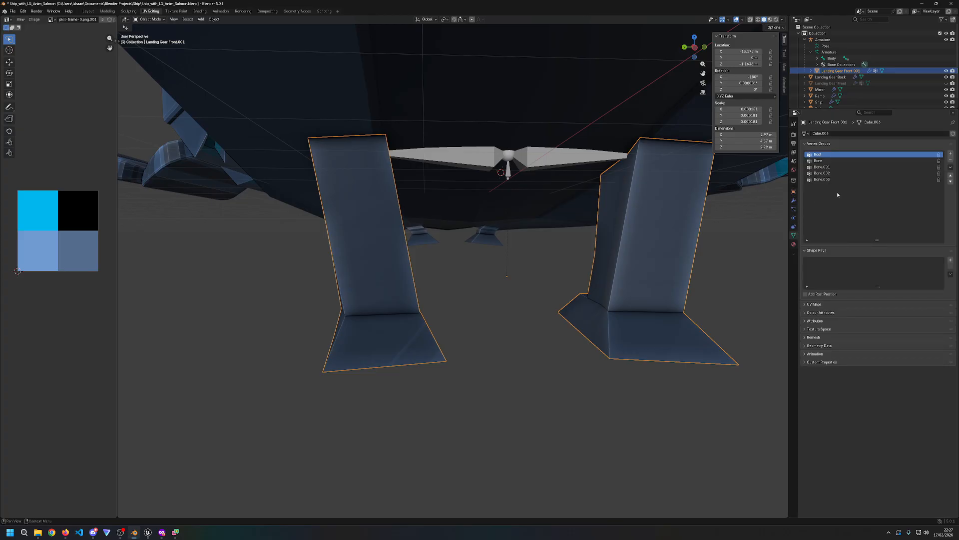
left_click(950, 159)
left_click(951, 159)
left_click(950, 159)
left_click(951, 159)
left_click(950, 159)
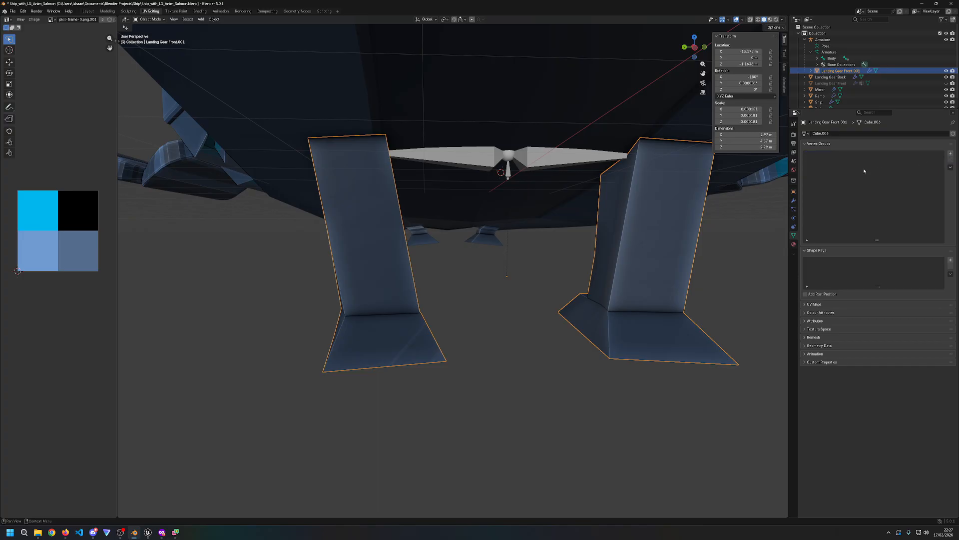
Step: Check the Armature modifier's vertex group and object options, and examine the landing gear's data and the Body bone hierarchy
left_click(794, 201)
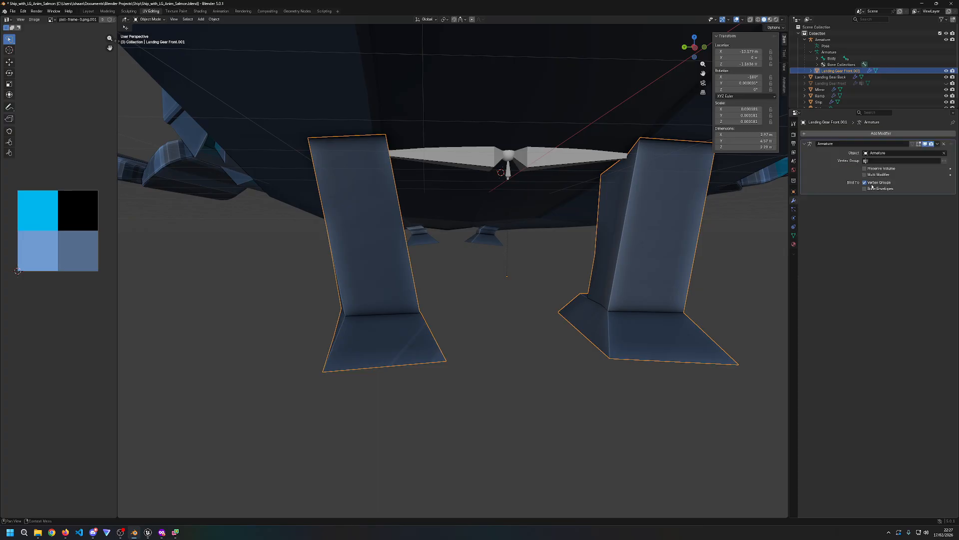
left_click(897, 161)
left_click(887, 154)
left_click(887, 154)
left_click(887, 154)
left_click(845, 162)
left_click(811, 70)
left_click(818, 83)
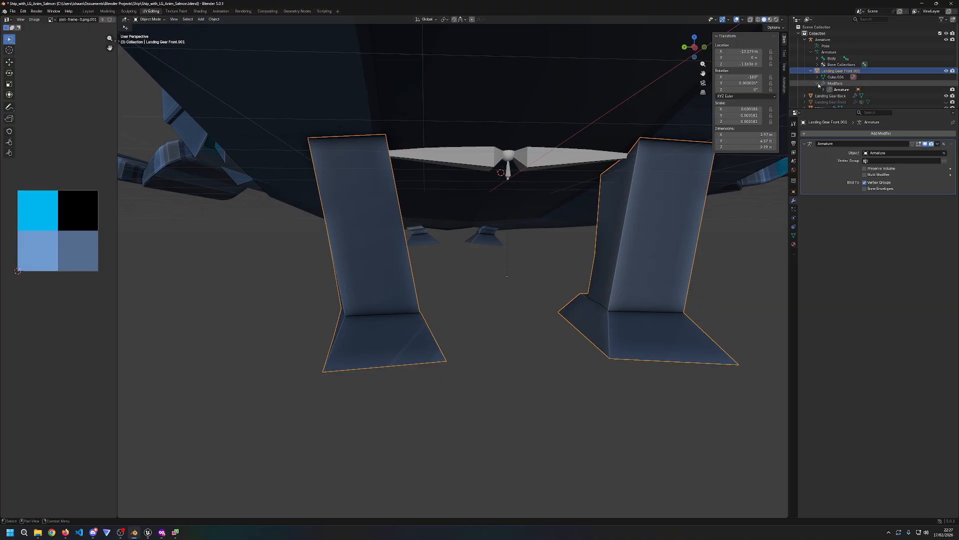
left_click(818, 83)
left_click(818, 76)
left_click(811, 71)
left_click(817, 59)
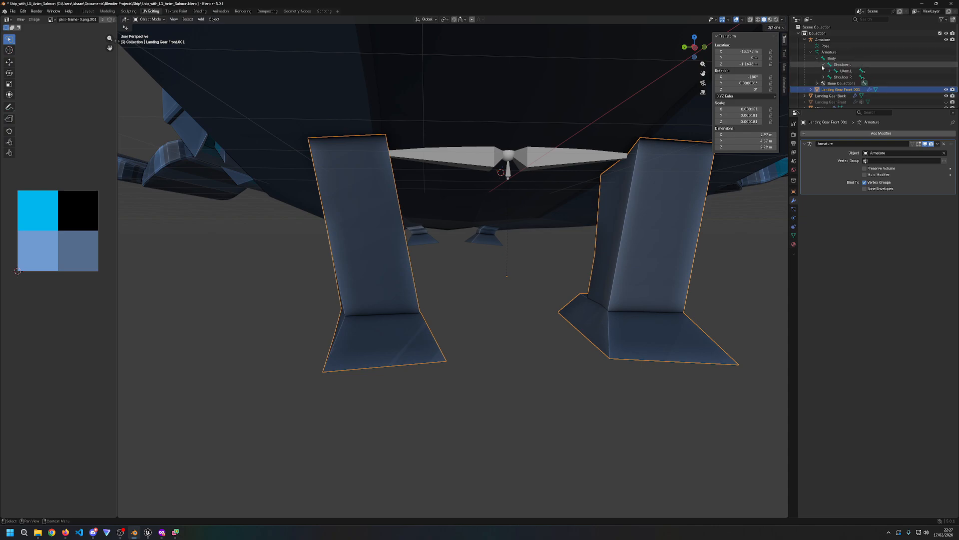
left_click(817, 58)
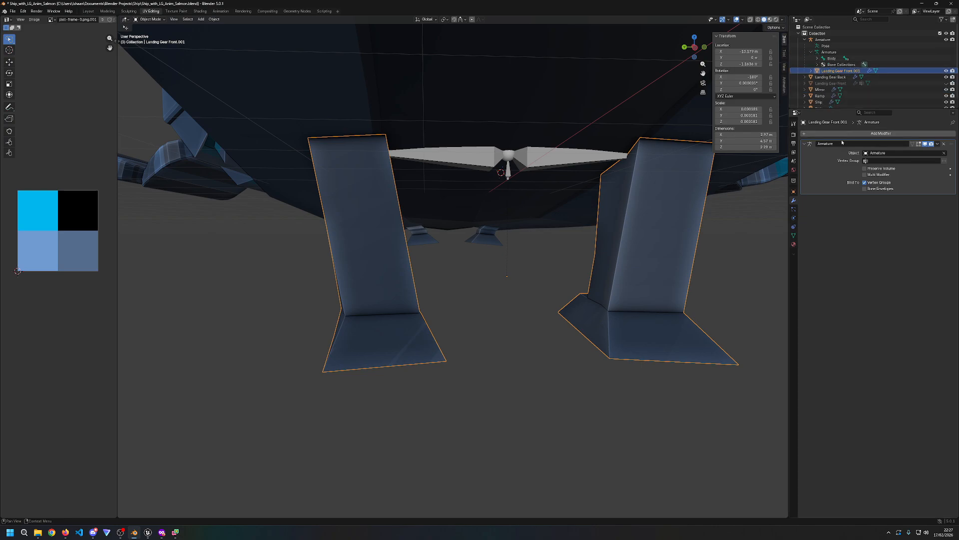
Step: Choose Armature again as the modifier's object, check the Body bone entry and reselect Landing Gear Front.001
left_click(878, 153)
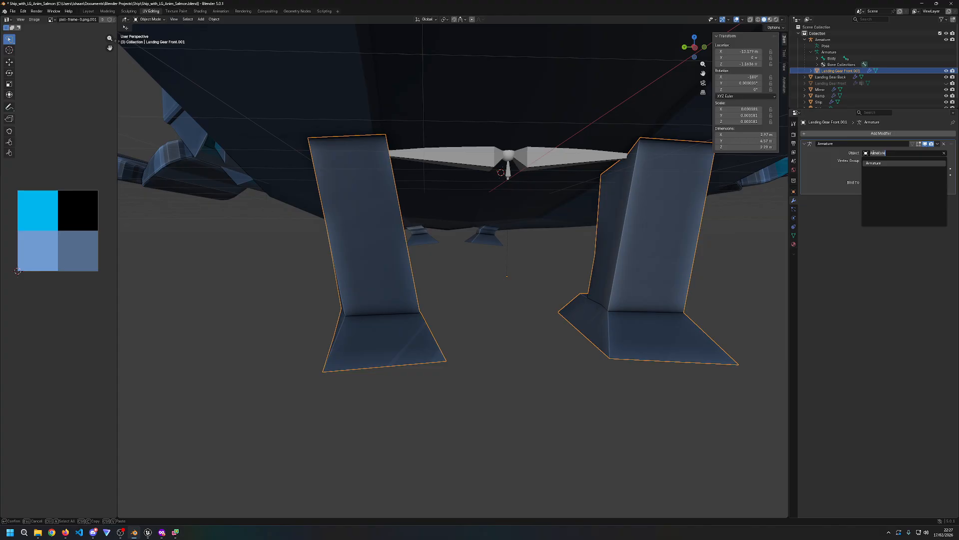
left_click(873, 163)
left_click(872, 162)
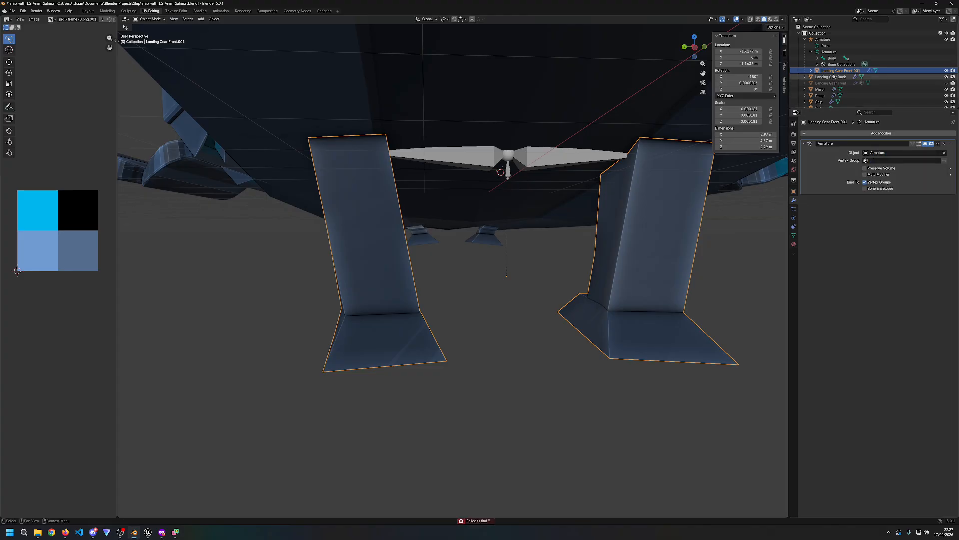
left_click(823, 59)
left_click(817, 58)
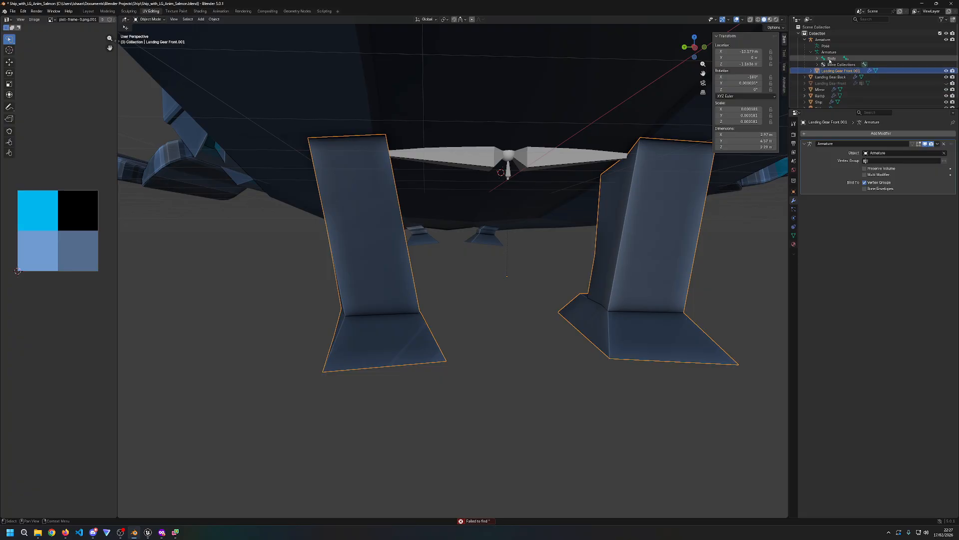
right_click(830, 60)
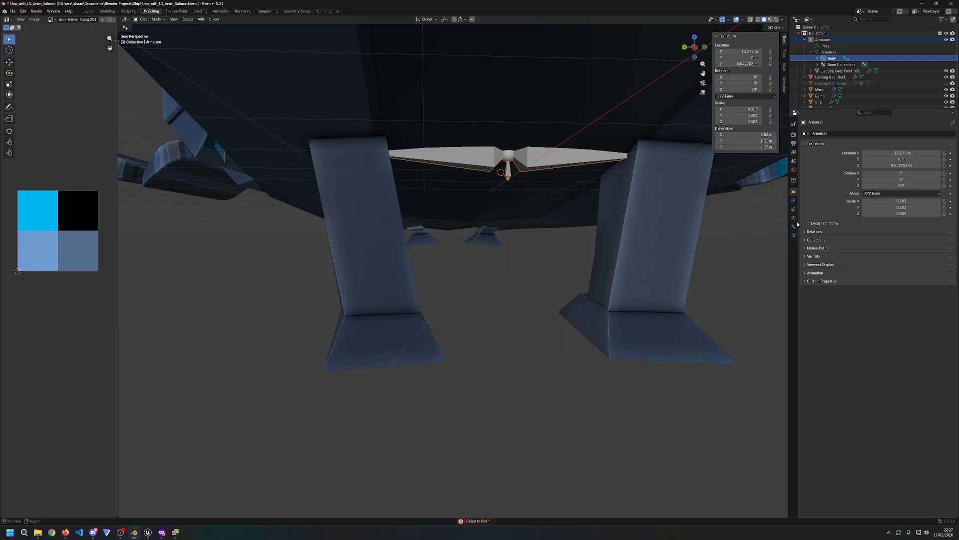
left_click(672, 218)
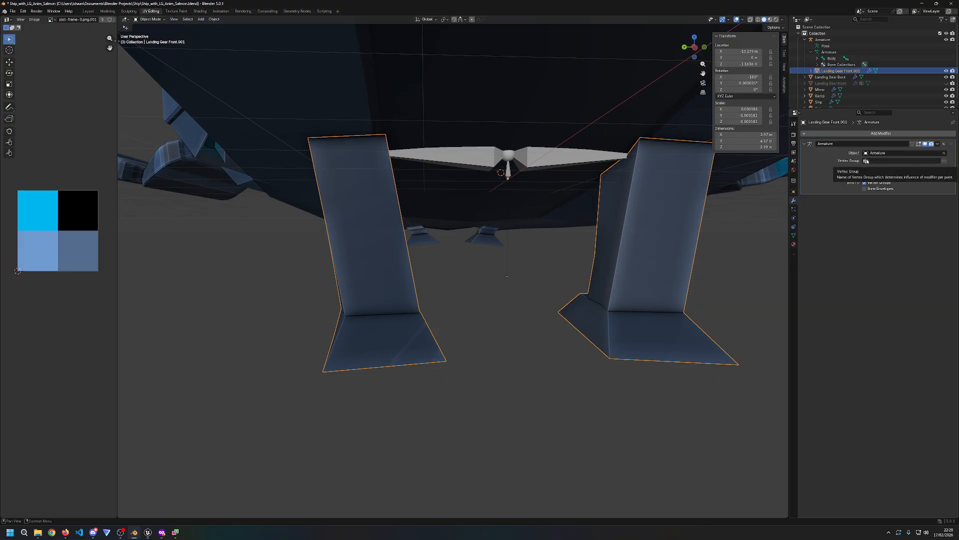
Step: Look through the object, scene, physics, particle and material properties for Landing Gear Front.001 and return to its Armature modifier
left_click(794, 191)
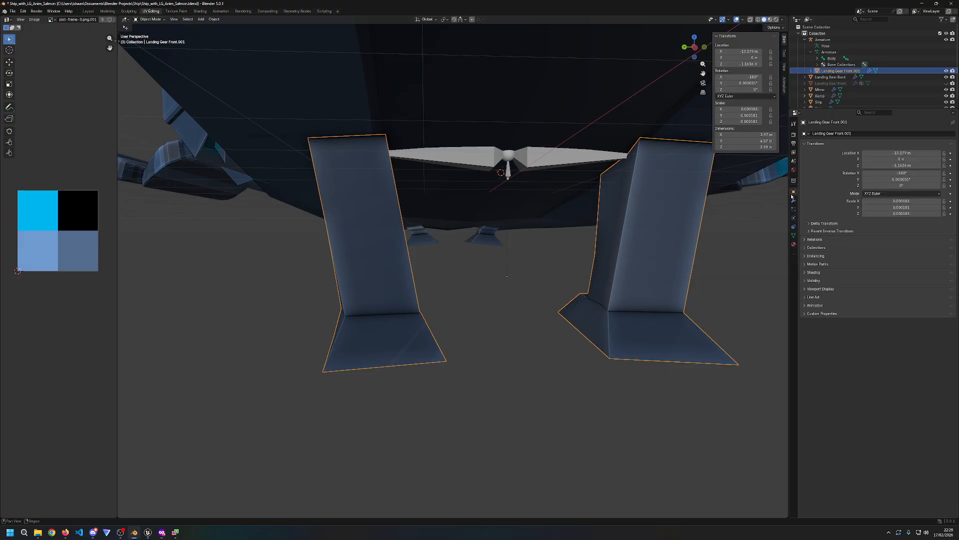
left_click(793, 181)
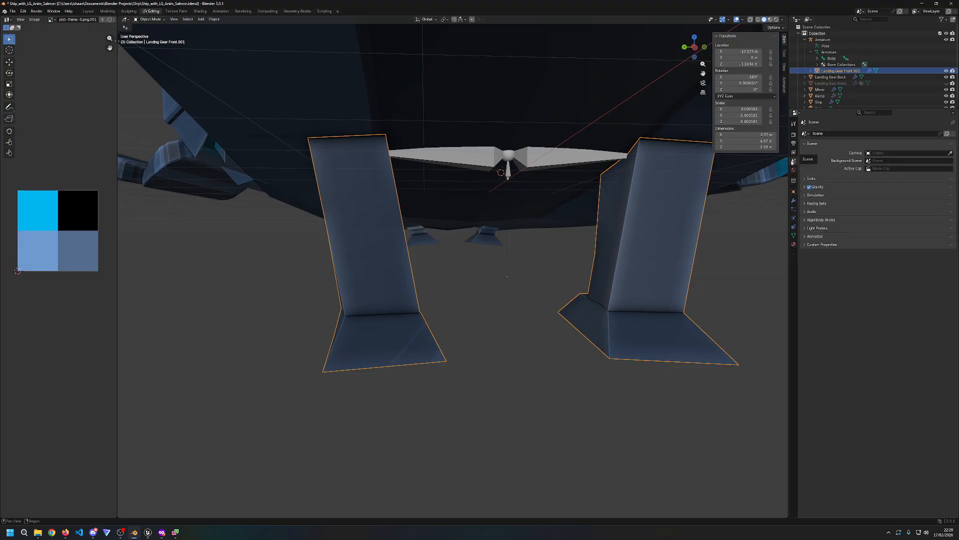
left_click(792, 201)
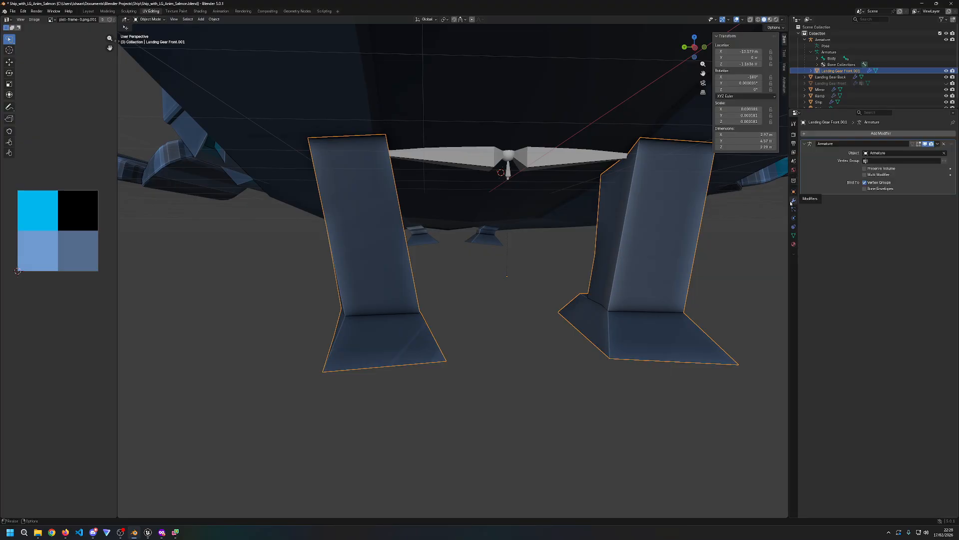
left_click(794, 218)
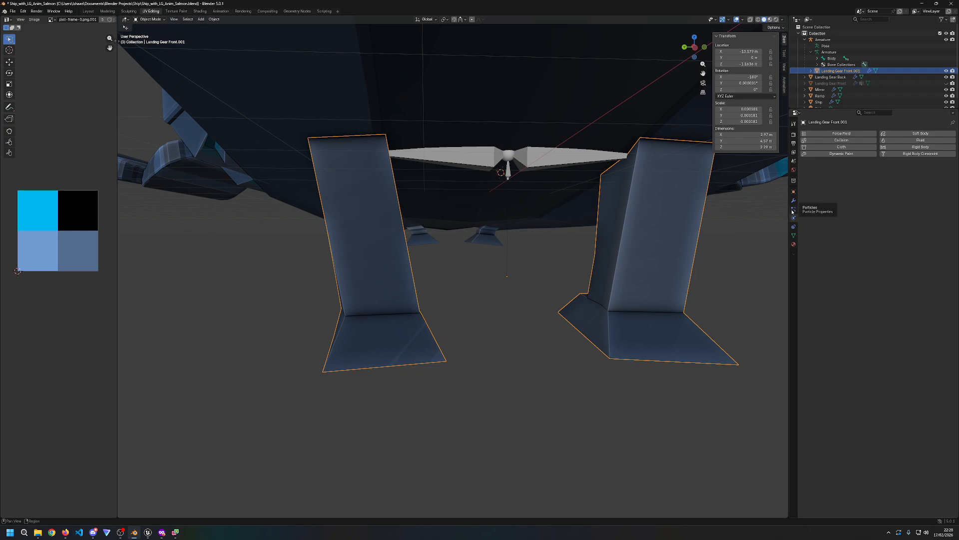
left_click(793, 211)
left_click(793, 219)
left_click(794, 227)
left_click(795, 237)
left_click(794, 227)
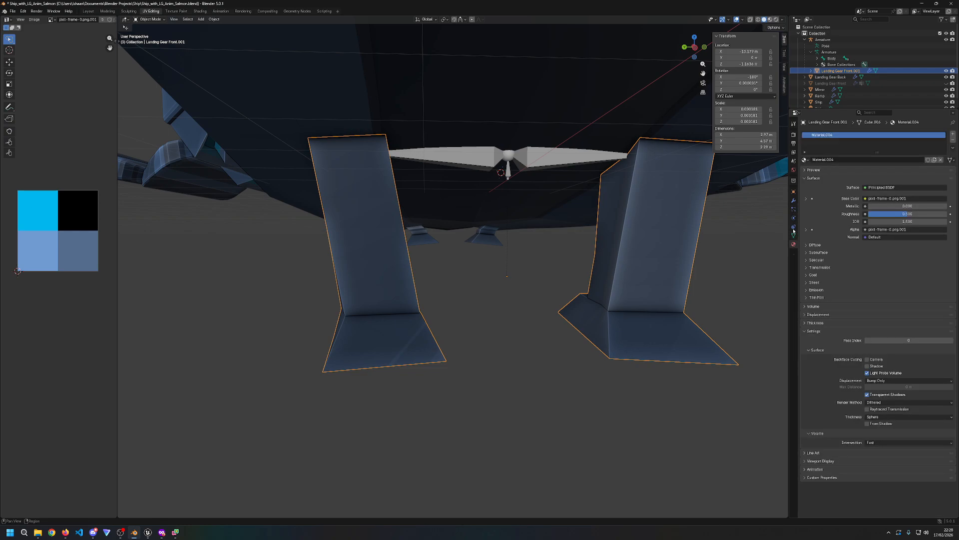
left_click(793, 219)
left_click(792, 210)
left_click(793, 200)
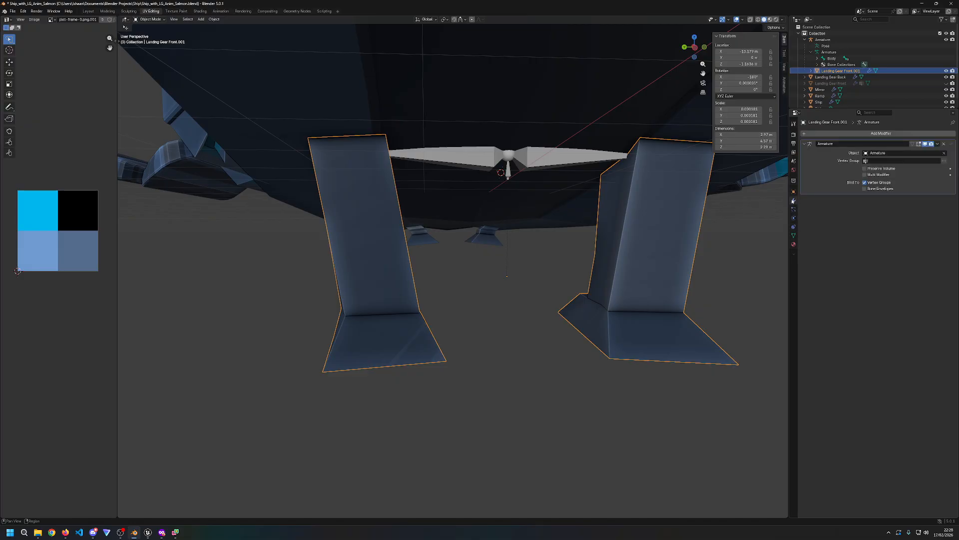
Step: Look through the object, collection, world, scene, output, render, tool, modifier and physics properties with Landing Gear Front.001 selected
left_click(793, 192)
left_click(793, 180)
left_click(794, 170)
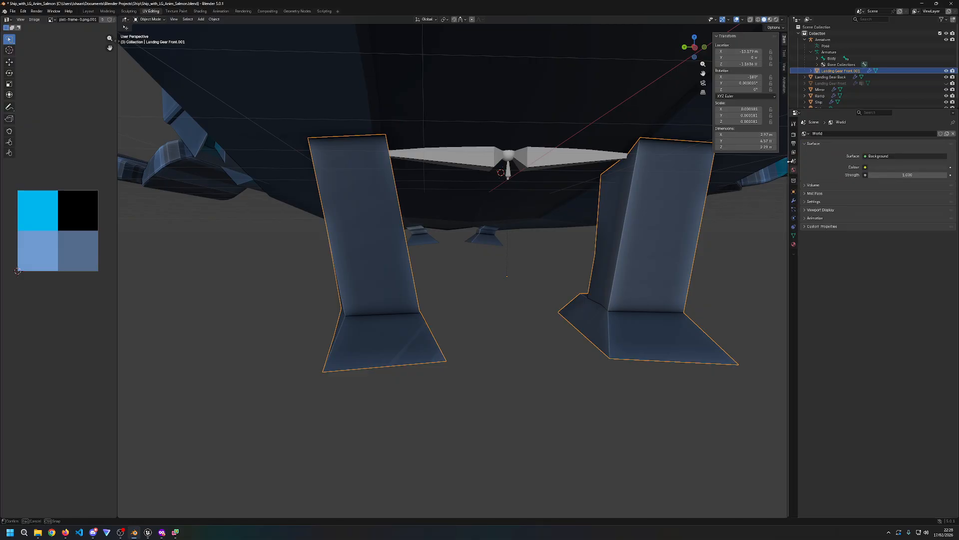
left_click(795, 161)
left_click(793, 152)
left_click(793, 143)
left_click(793, 135)
left_click(794, 124)
left_click(793, 161)
left_click(794, 192)
left_click(794, 208)
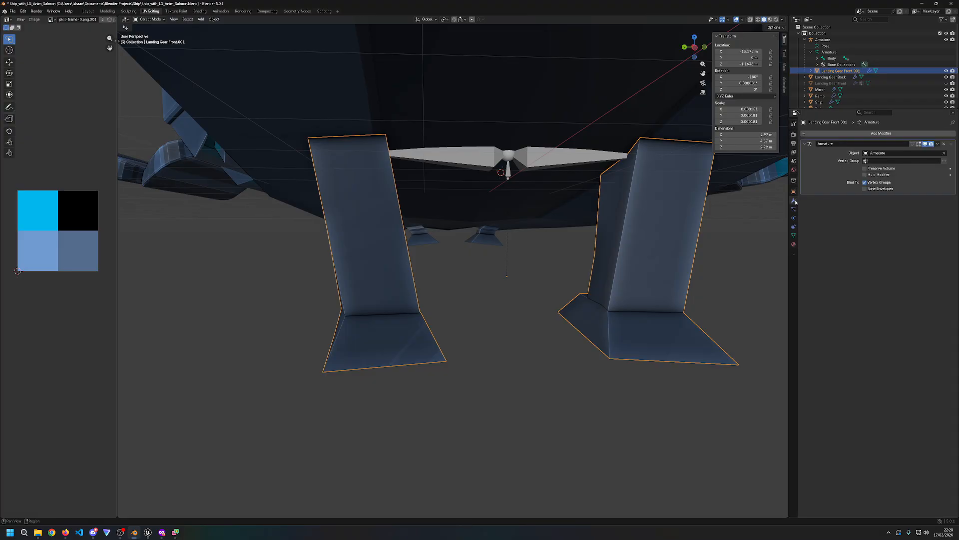
left_click(794, 199)
left_click(794, 218)
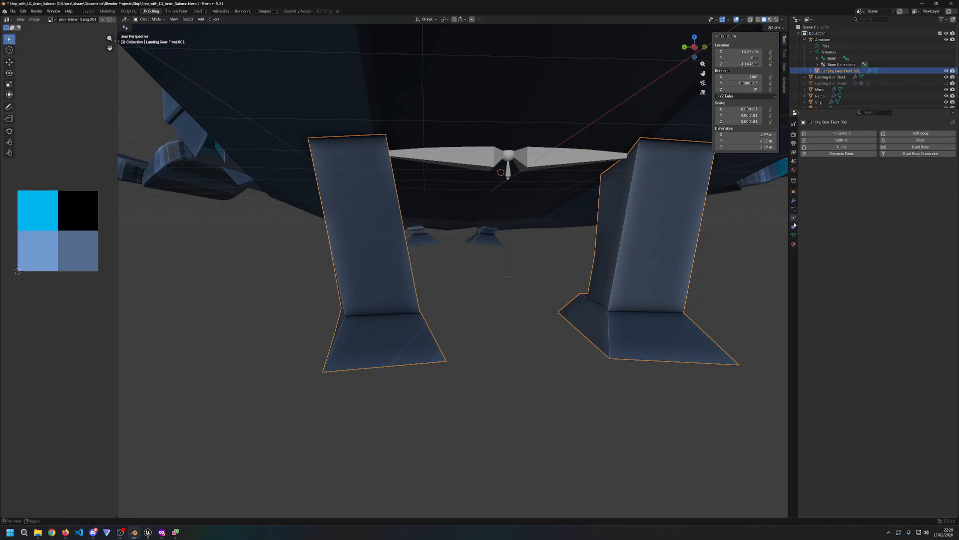
Step: Check the constraints and mesh data of Landing Gear Front.001, including the vertex group operations
left_click(794, 226)
left_click(794, 235)
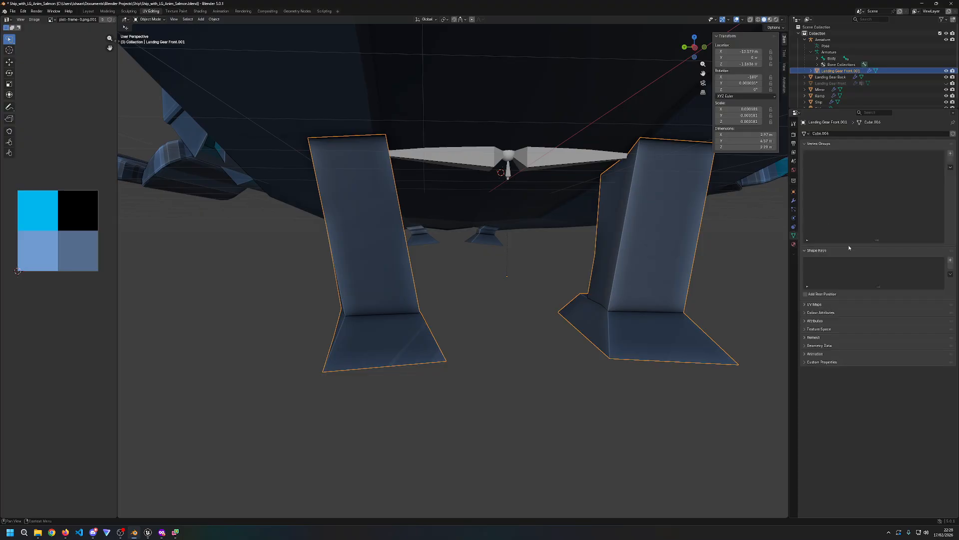
left_click(951, 167)
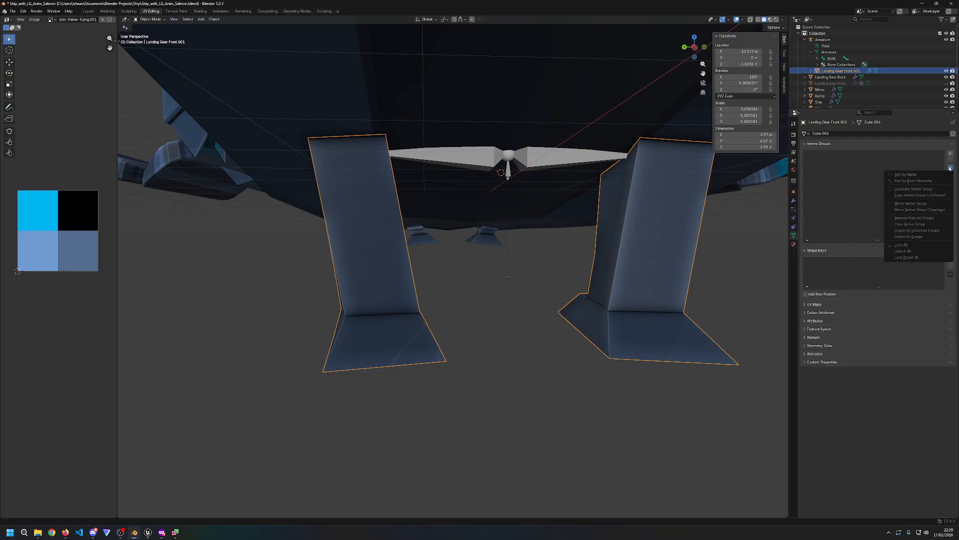
left_click(815, 144)
left_click(815, 144)
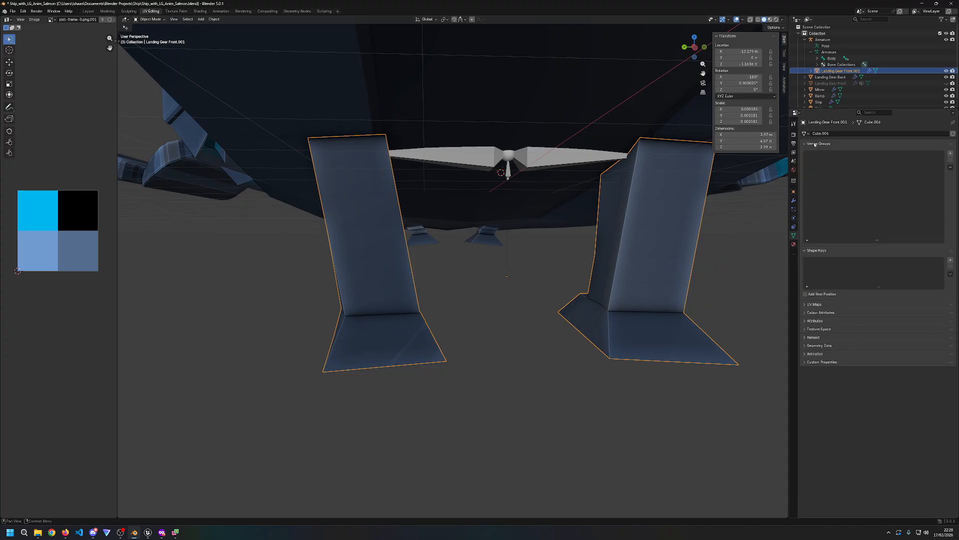
Step: Select Armature and look through its object, bone, physics and constraint properties plus the collection, world, scene, render and tool settings
right_click(831, 40)
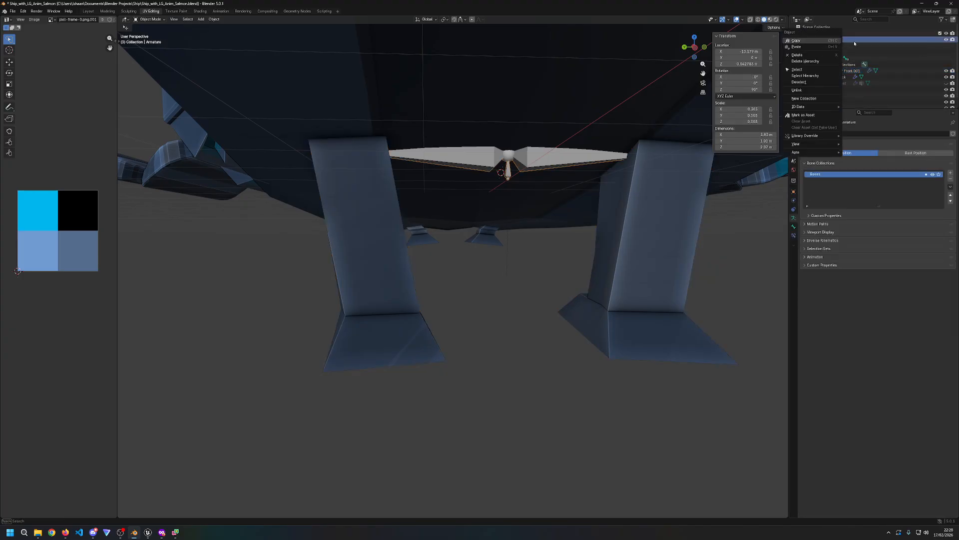
left_click(794, 210)
left_click(793, 201)
left_click(794, 192)
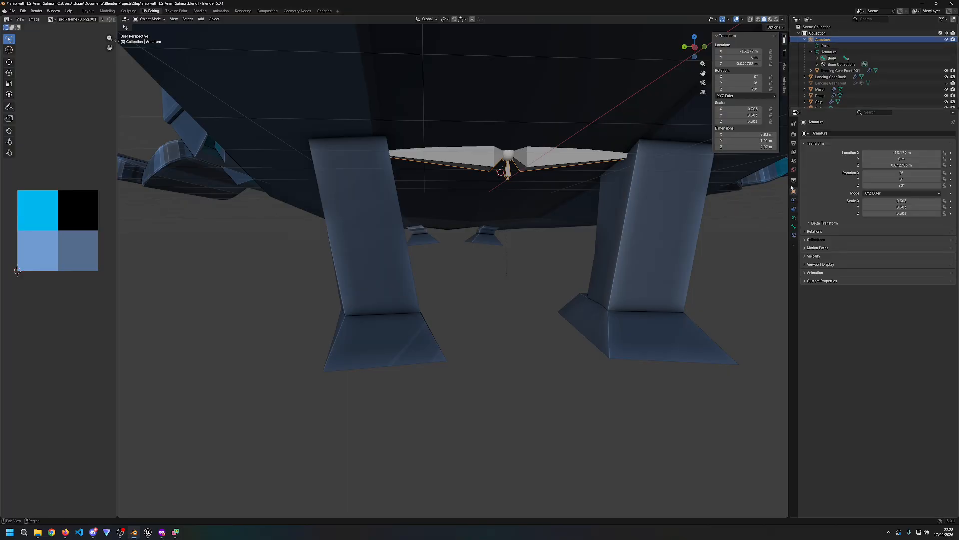
left_click(794, 226)
left_click(817, 143)
left_click(818, 143)
left_click(794, 235)
left_click(793, 218)
left_click(794, 201)
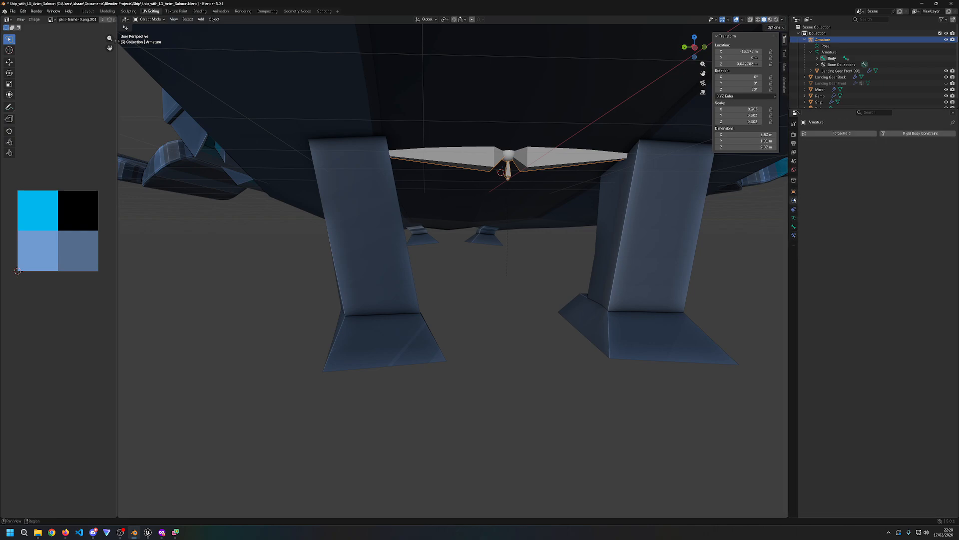
left_click(794, 192)
left_click(794, 182)
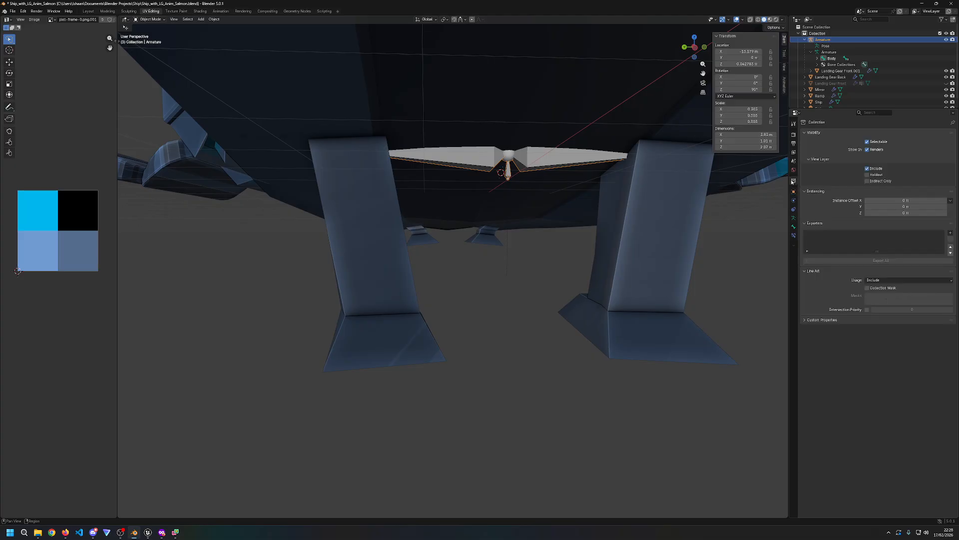
left_click(793, 171)
left_click(794, 180)
left_click(794, 171)
left_click(794, 162)
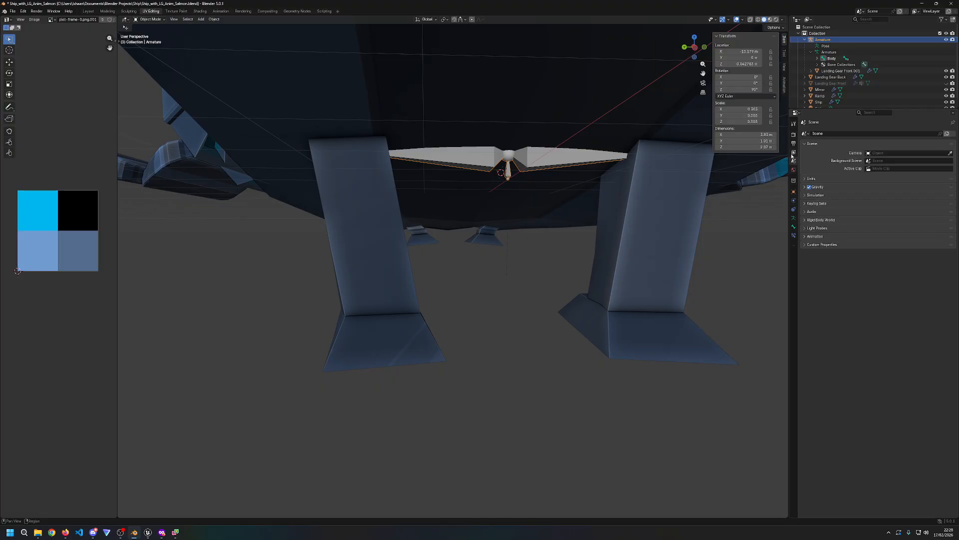
left_click(794, 153)
left_click(794, 145)
left_click(793, 134)
left_click(792, 123)
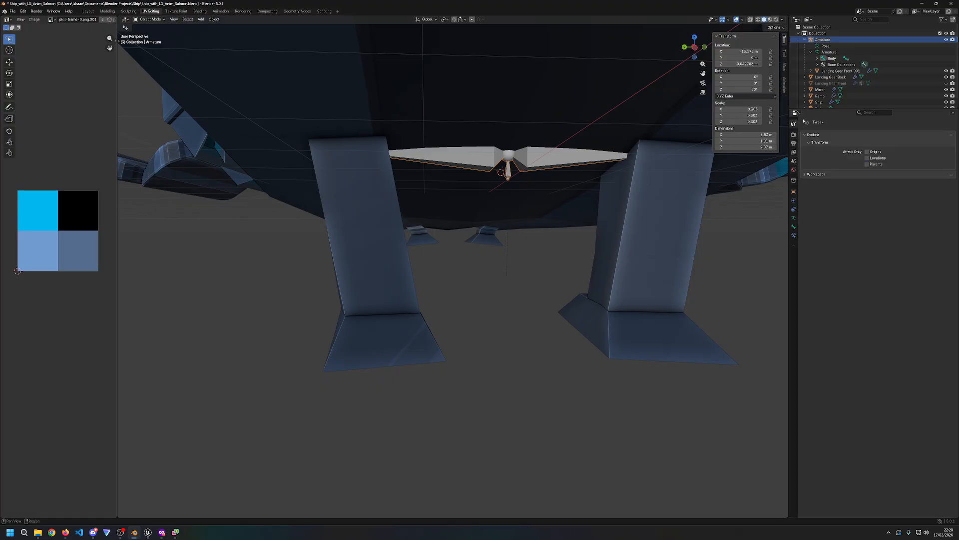
left_click(793, 181)
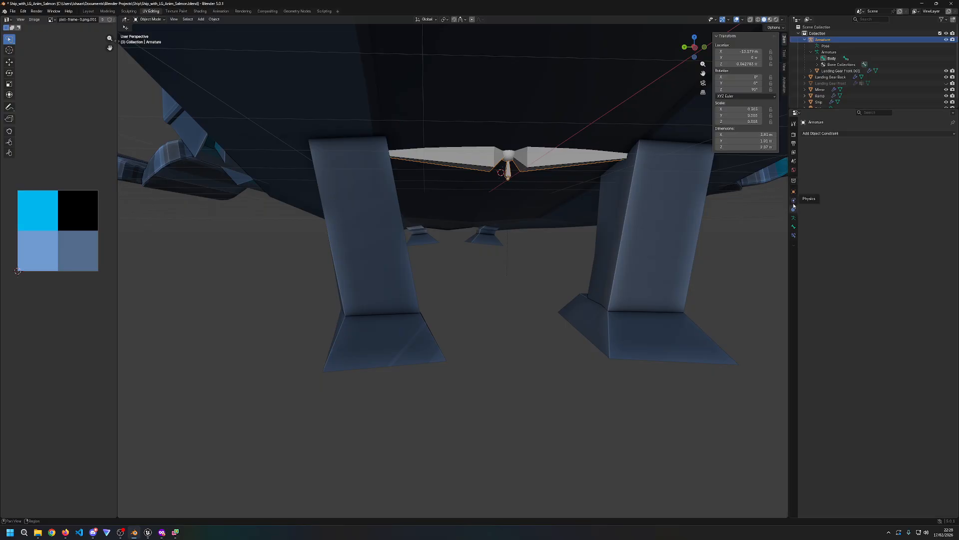
Step: Check the armature's Bones collection entry and its available operations, leaving its name as it is
left_click(795, 218)
double_click(815, 174)
key("Return")
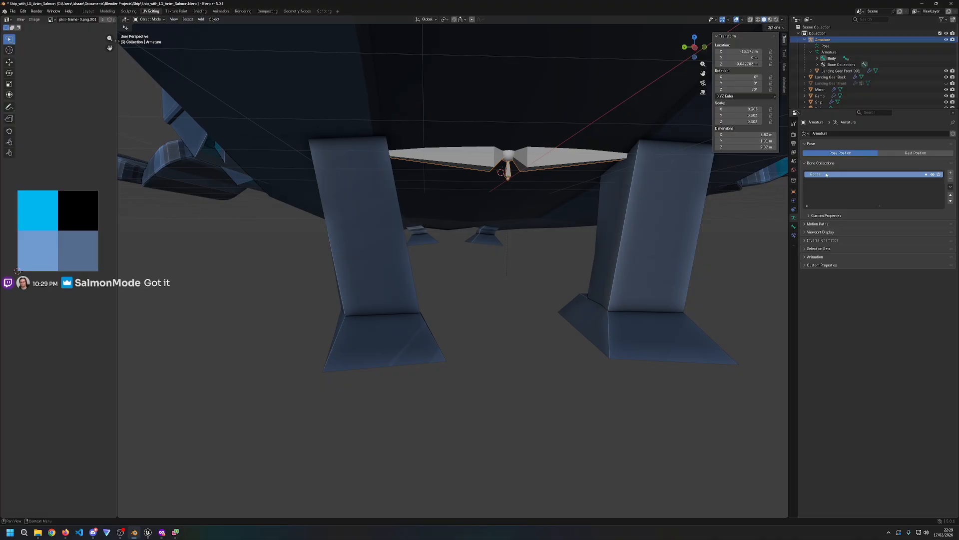
right_click(827, 174)
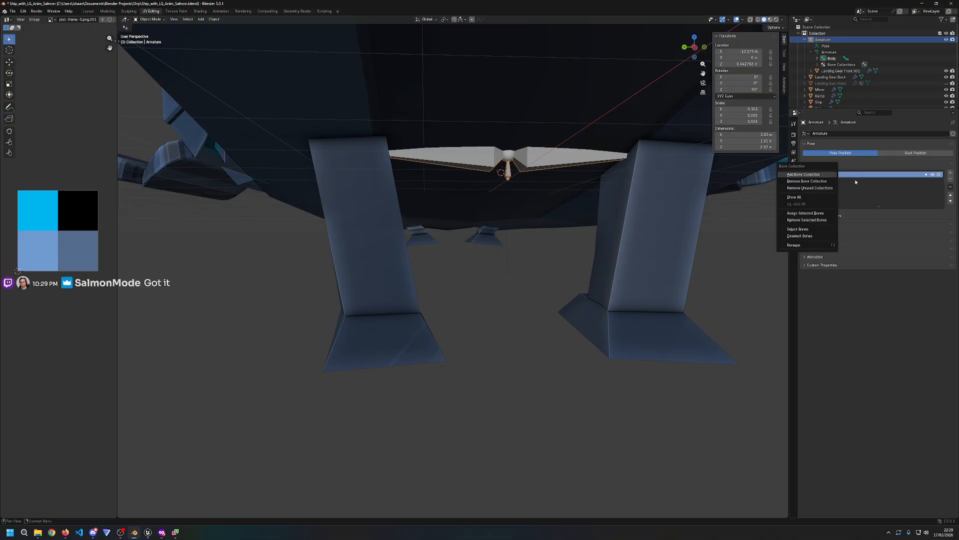
left_click(856, 181)
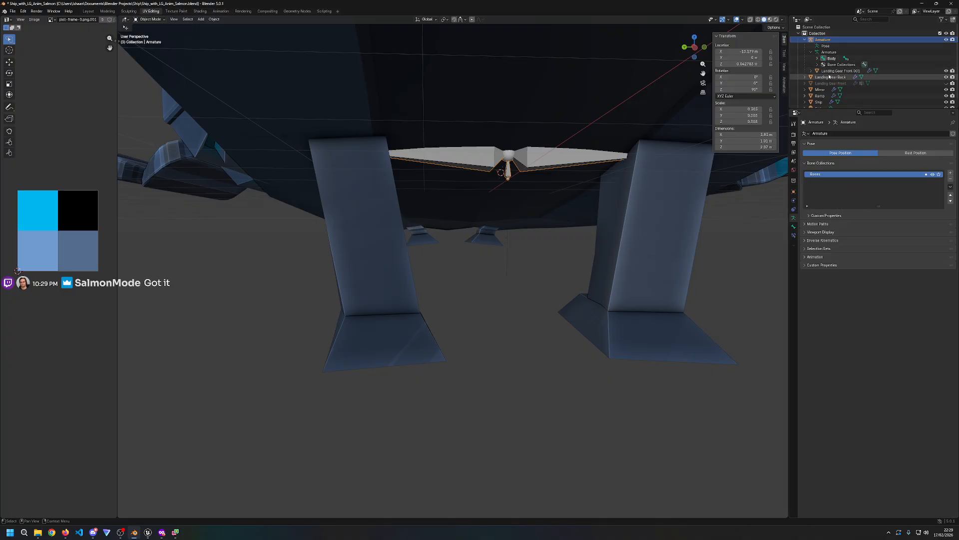
Step: Examine the hierarchy under Landing Gear Front.001 and select the armature in the viewport
left_click(811, 71)
left_click(811, 71)
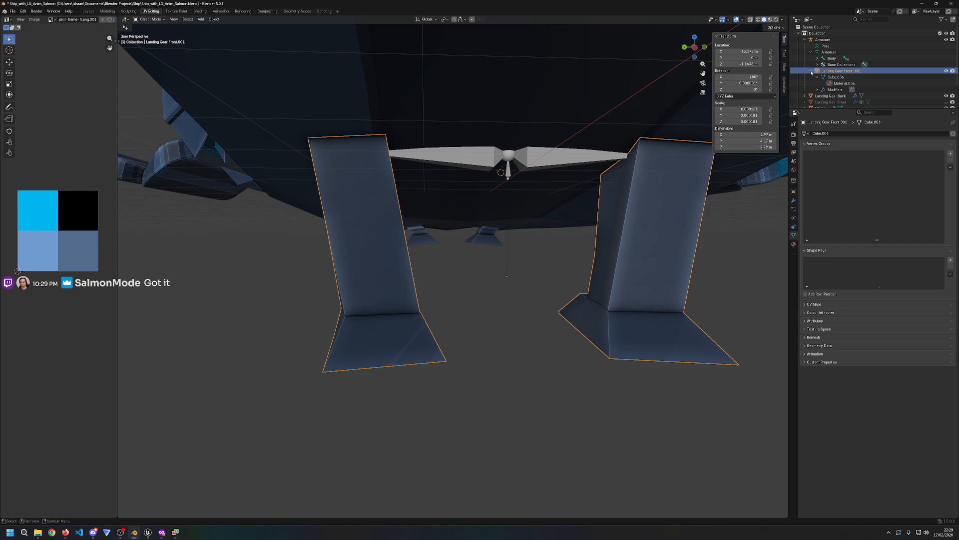
left_click(811, 71)
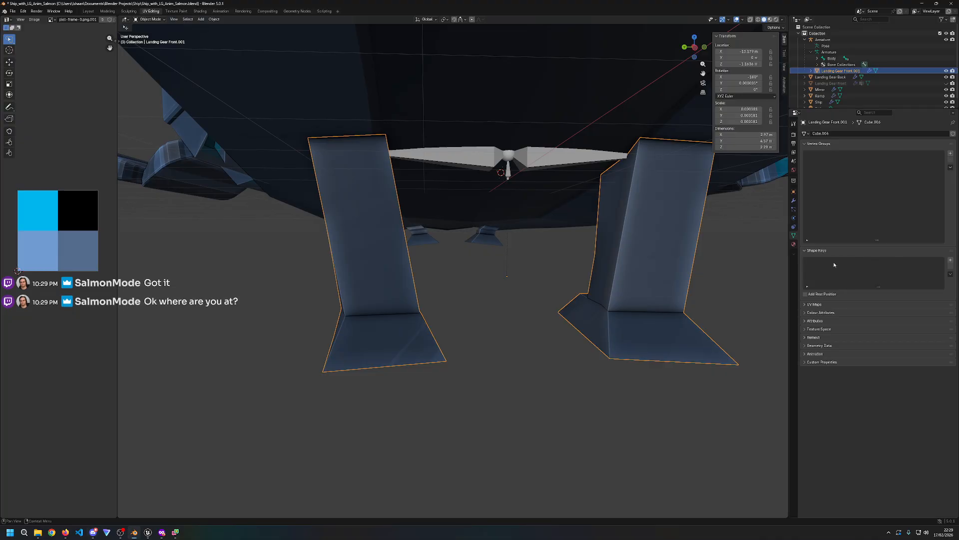
left_click(696, 268)
left_click(551, 165)
left_click(551, 165)
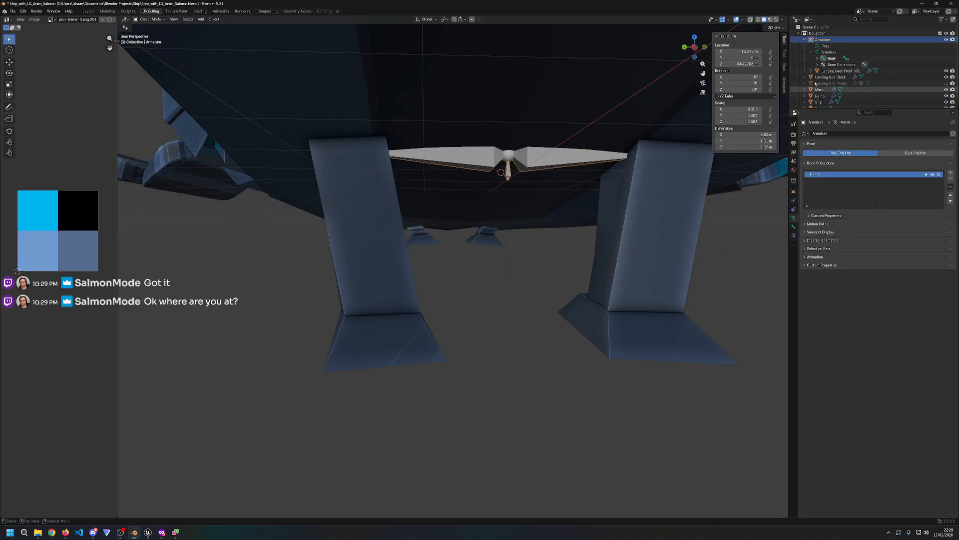
Step: Expand and select Landing Gear Front.001, and review its Armature modifier, physics and vertex group list
left_click(817, 70)
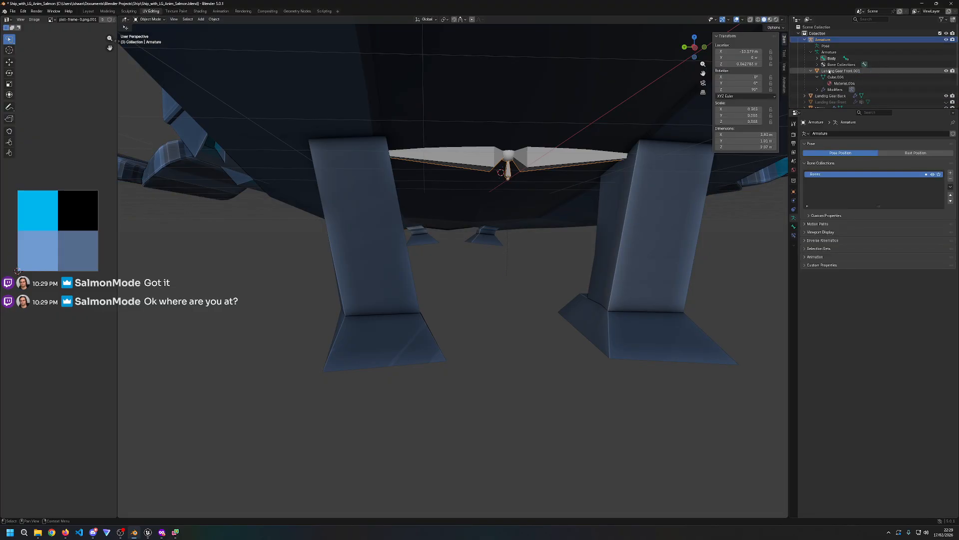
left_click(829, 72)
left_click(793, 202)
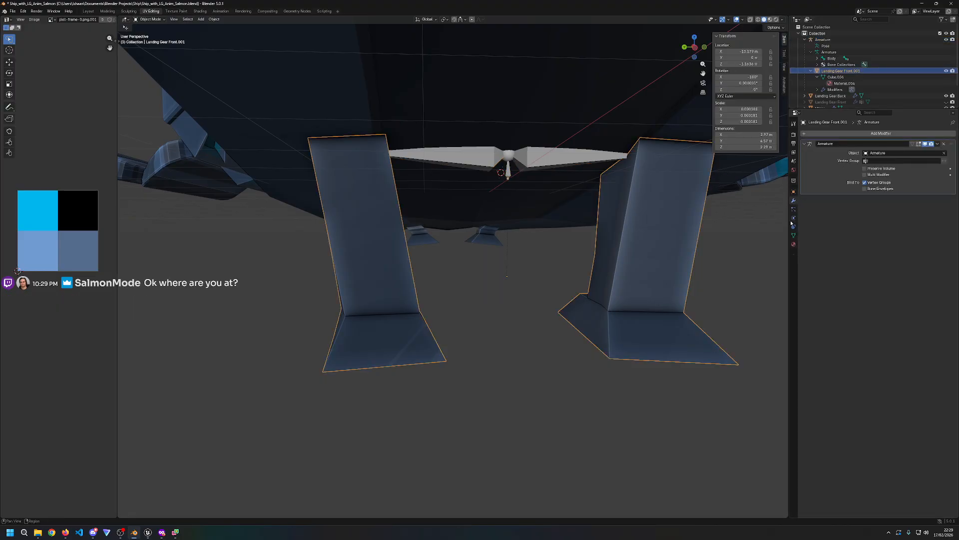
left_click(794, 217)
left_click(794, 236)
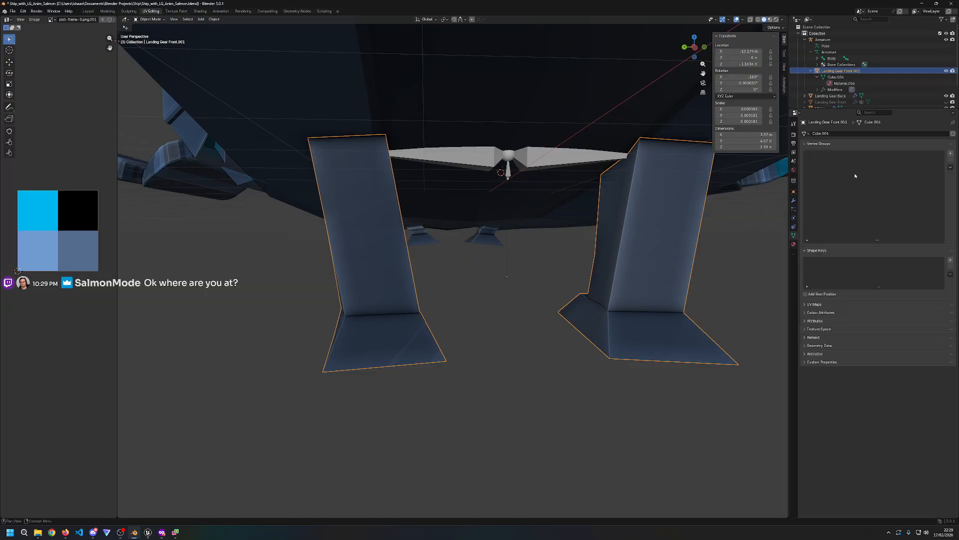
Step: Add two vertex groups to Landing Gear Front.001, delete the second one, and reselect the landing gear
left_click(951, 153)
left_click(951, 154)
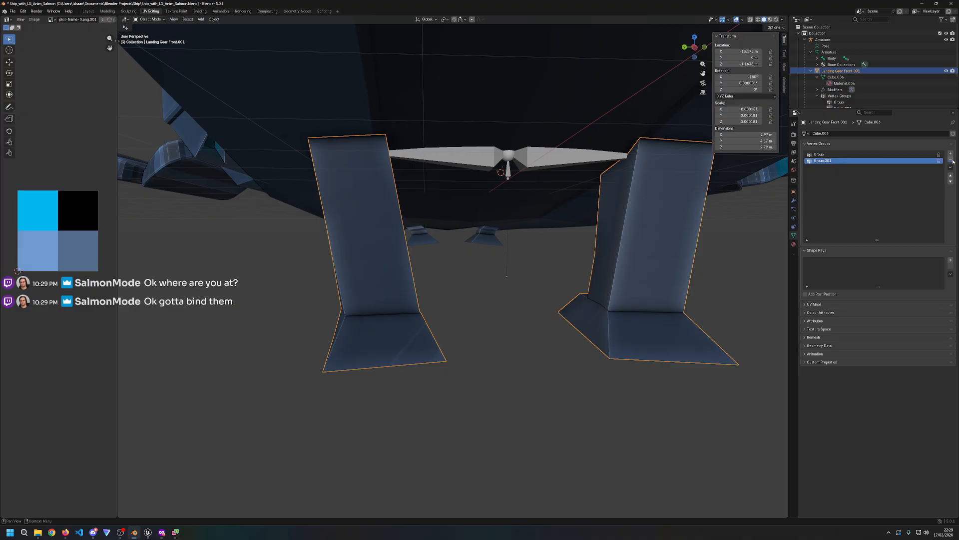
left_click(951, 160)
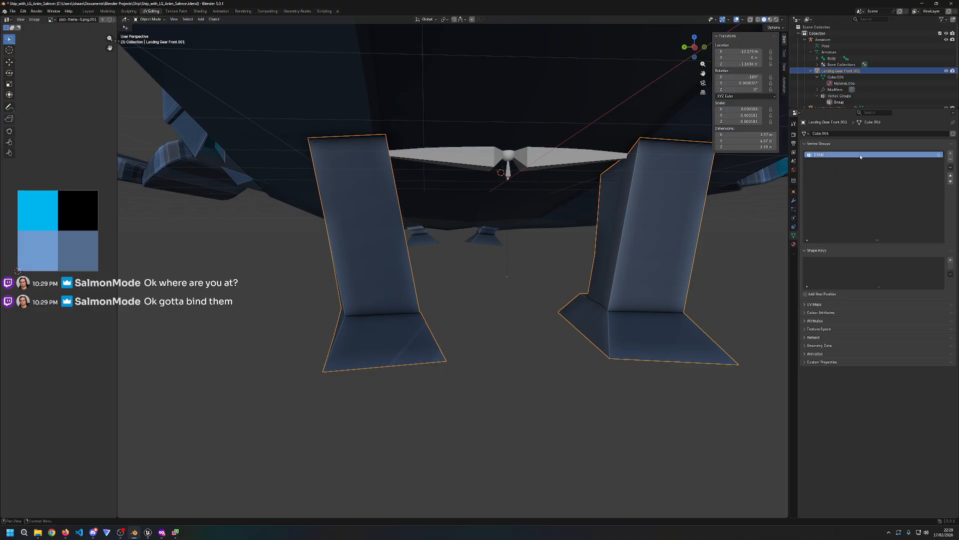
left_click(711, 214)
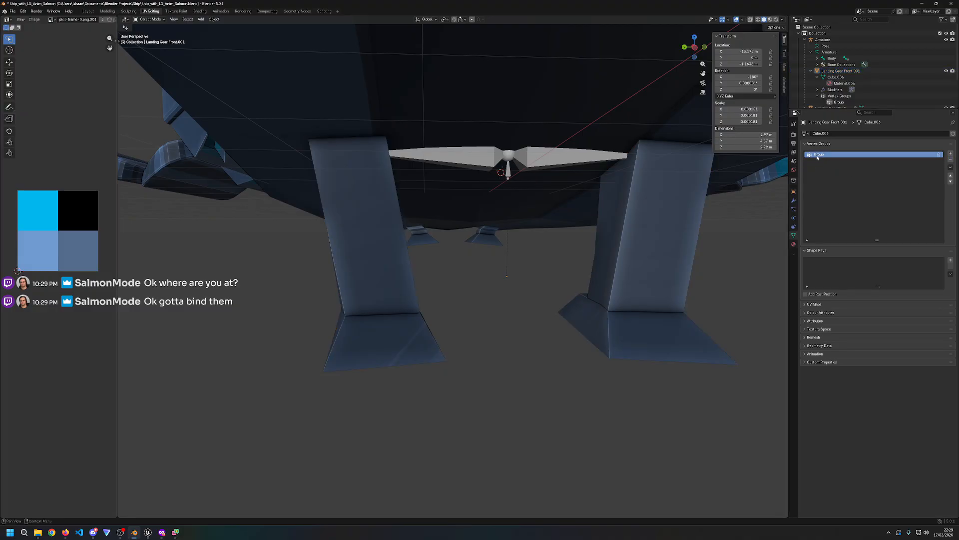
left_click(613, 204)
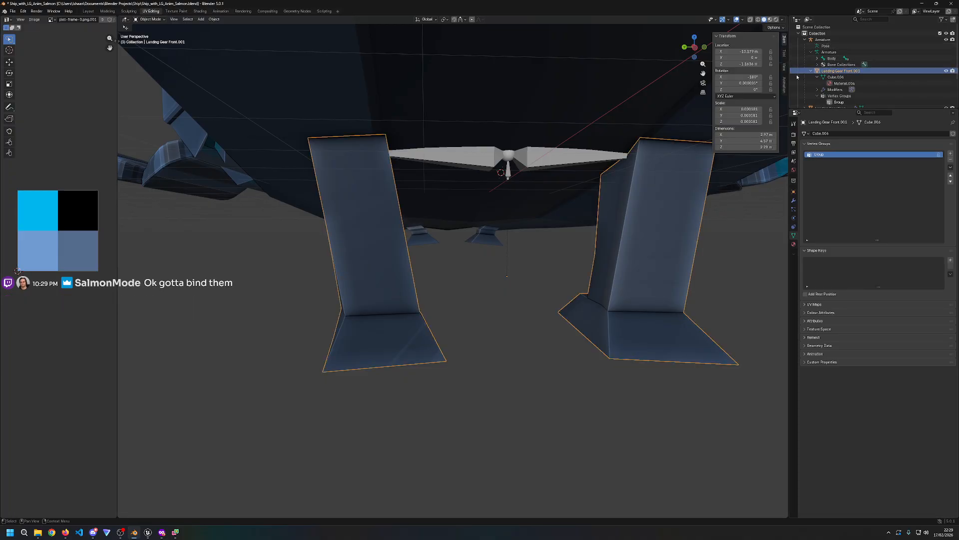
Step: Try to parent Landing Gear Front.001 with empty groups, and change the parent type to With Automatic Weights
left_click(214, 19)
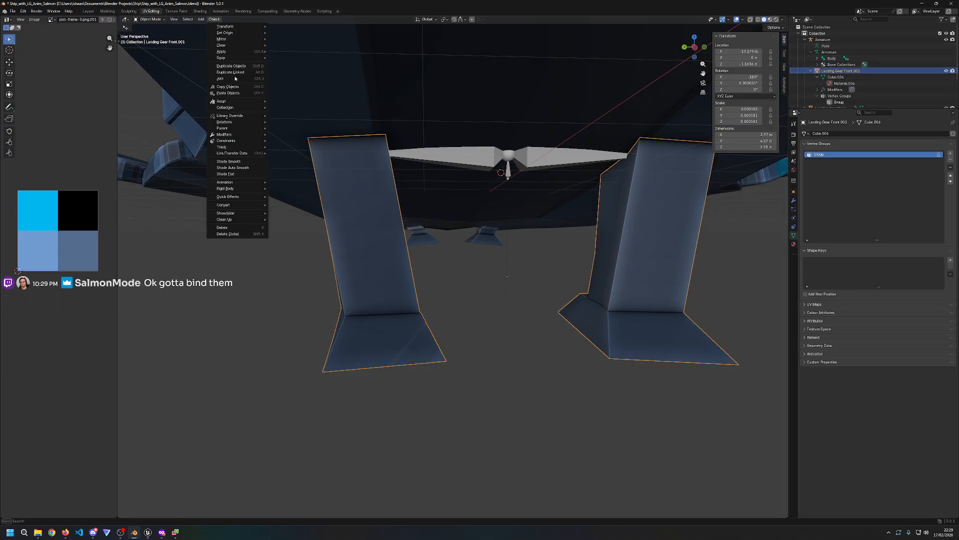
mouse_move(237, 128)
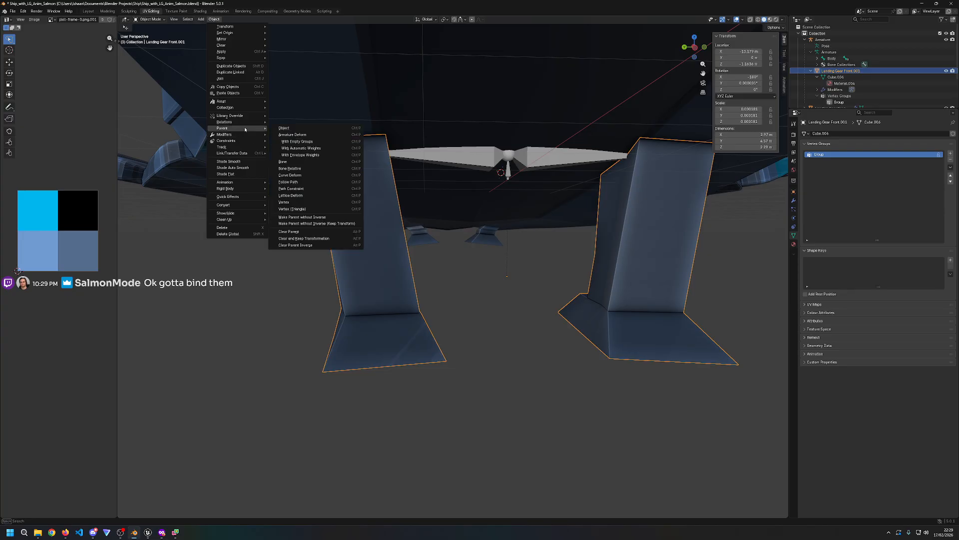
left_click(317, 143)
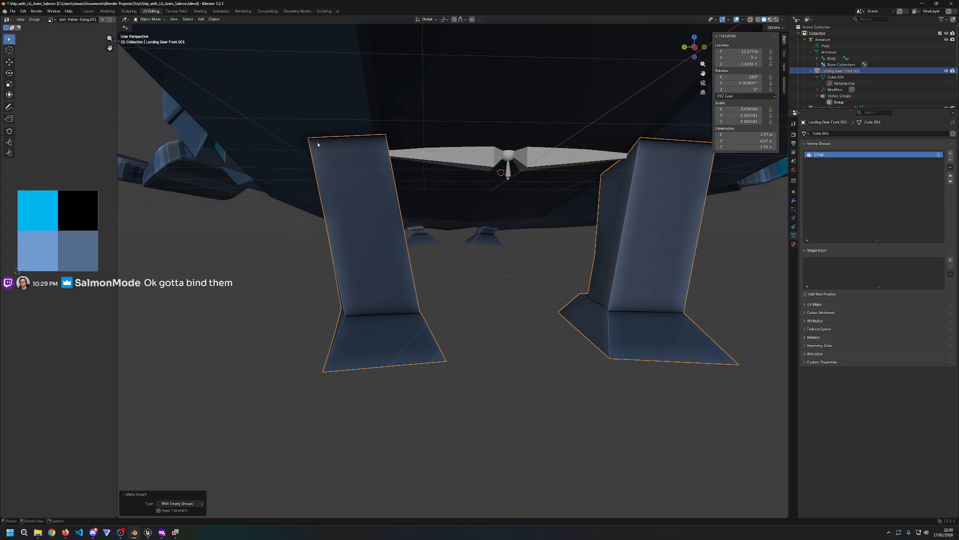
left_click(181, 504)
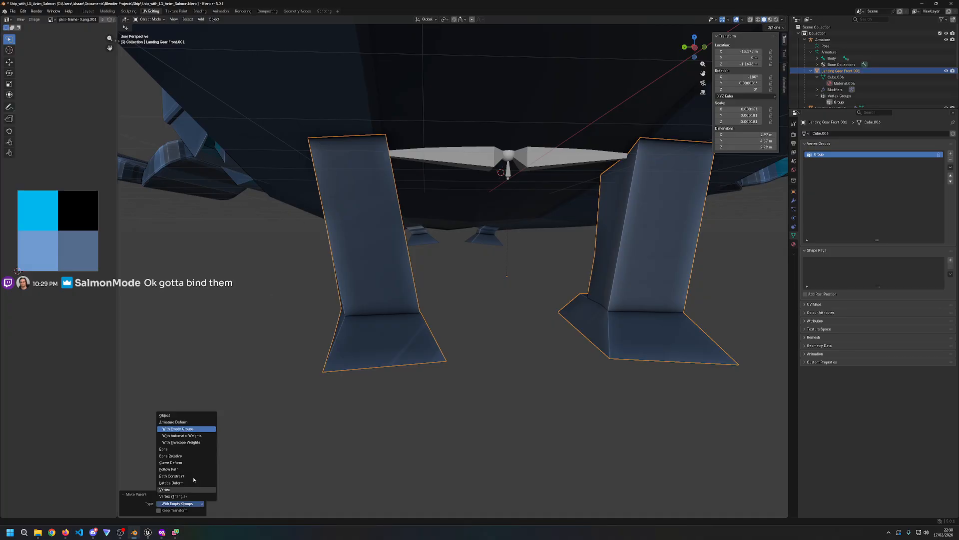
left_click(198, 435)
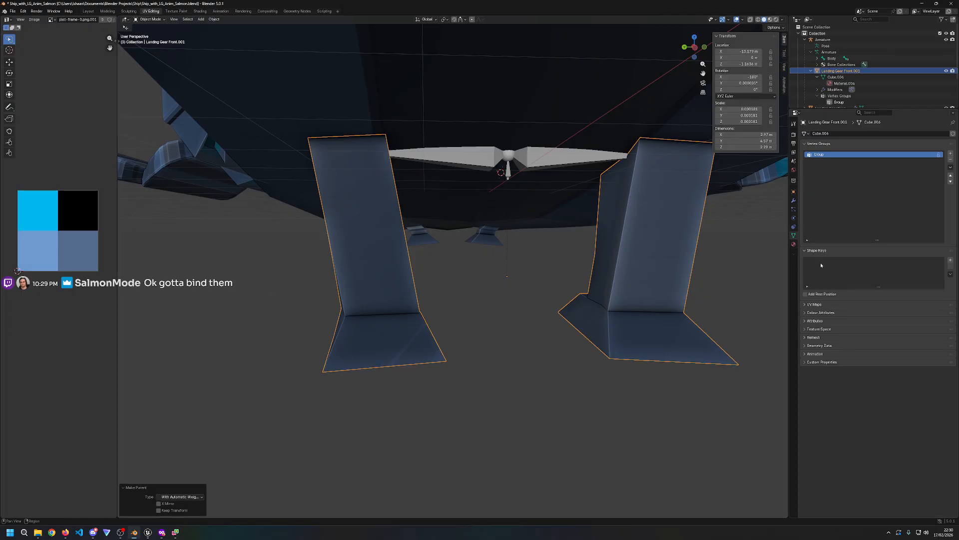
Step: Delete the remaining vertex group from Landing Gear Front.001 and apply the Armature Deform parent With Automatic Weights
left_click(952, 159)
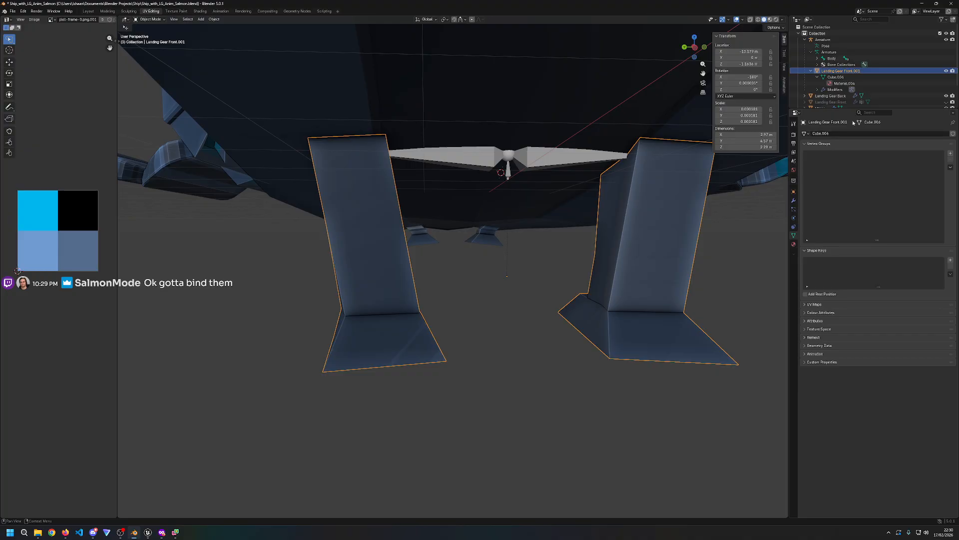
scroll(845, 75, "down", 2)
left_click(214, 19)
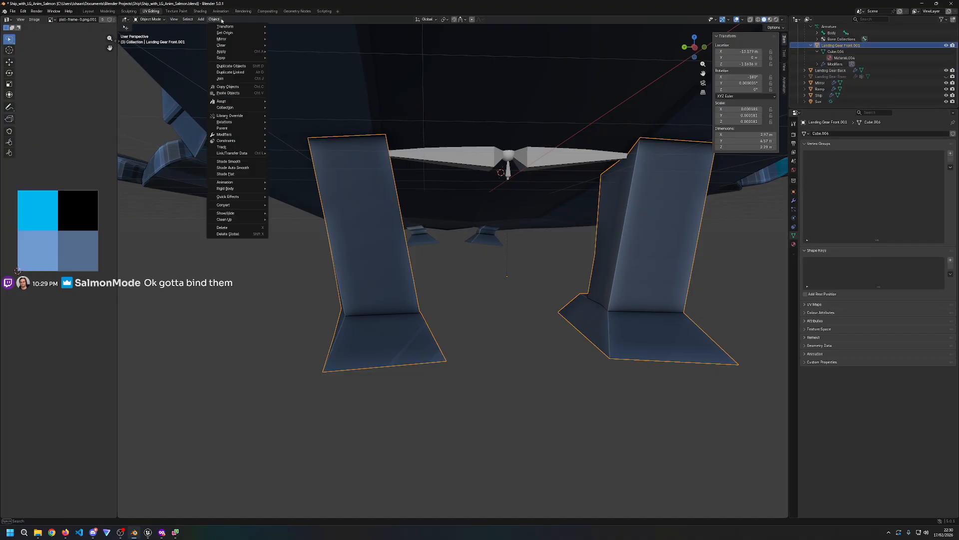
mouse_move(251, 124)
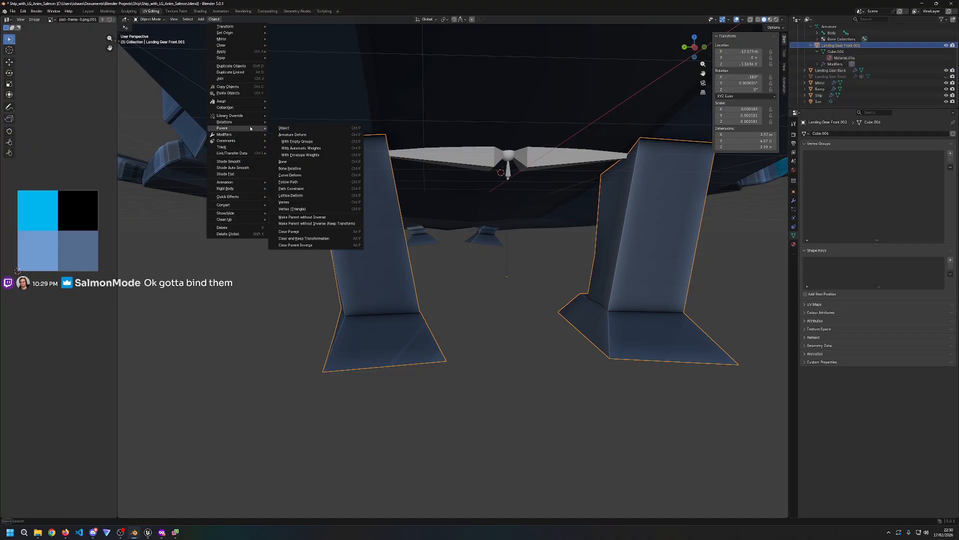
left_click(298, 148)
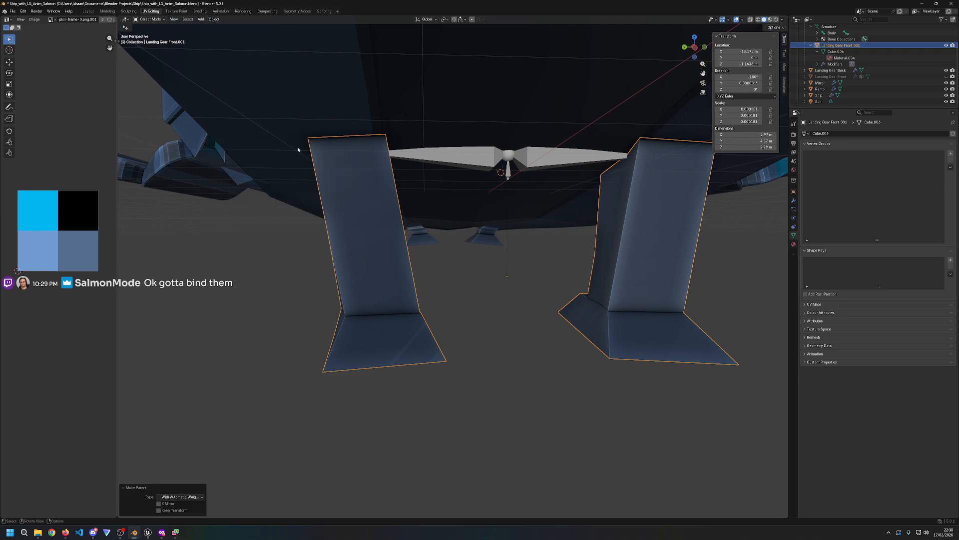
Step: Enable X Mirror for the automatic-weights parenting, and reselect Landing Gear Front.001 with its hierarchy collapsed
left_click(168, 504)
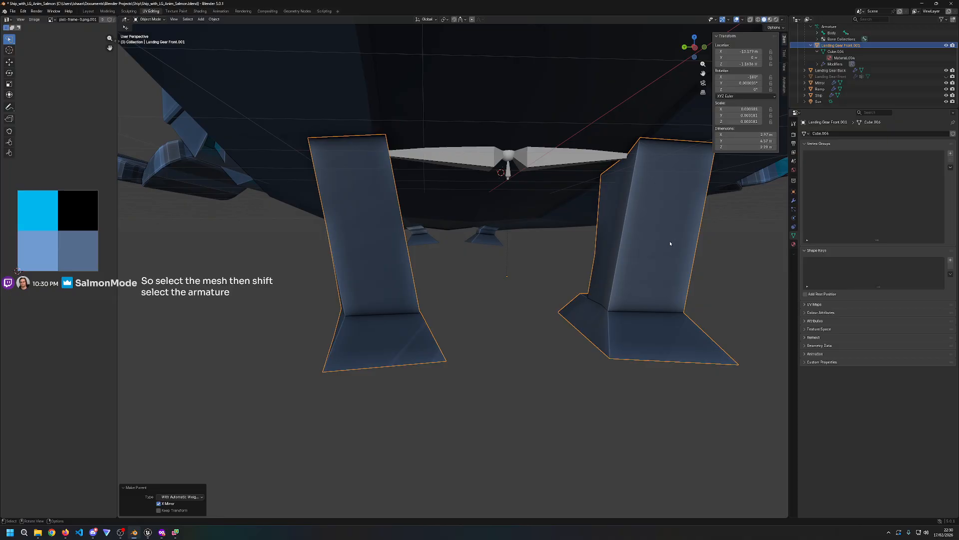
scroll(839, 65, "up", 2)
left_click(824, 40)
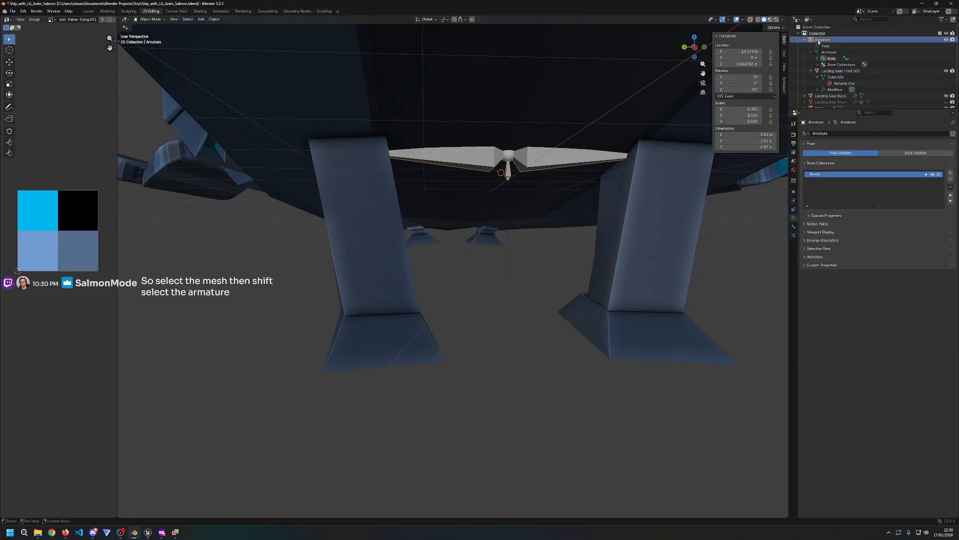
left_click(811, 71)
left_click(839, 70)
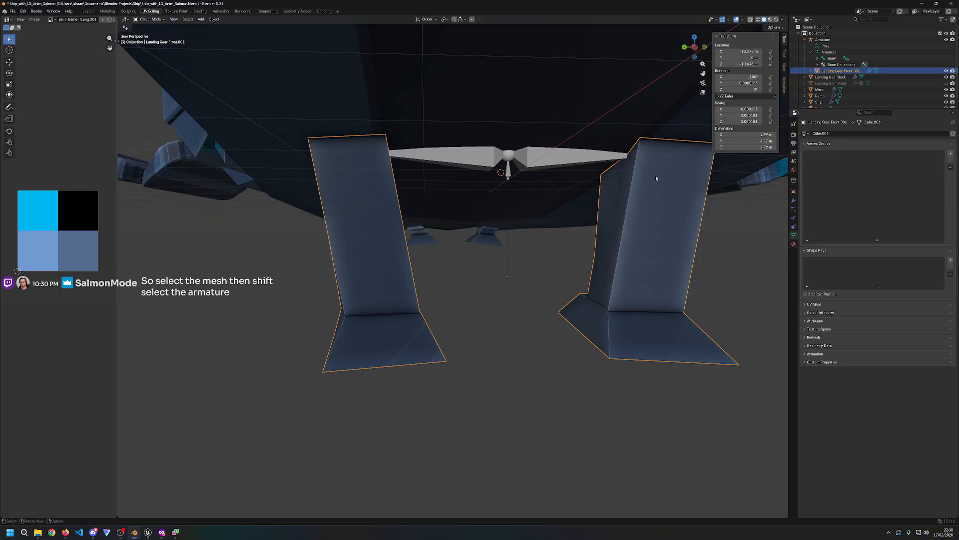
Step: Turn on X-ray display and select the Armature together with Landing Gear Front.001
key("alt+z")
left_click(838, 72)
left_click(838, 73)
left_click(824, 41, "shift")
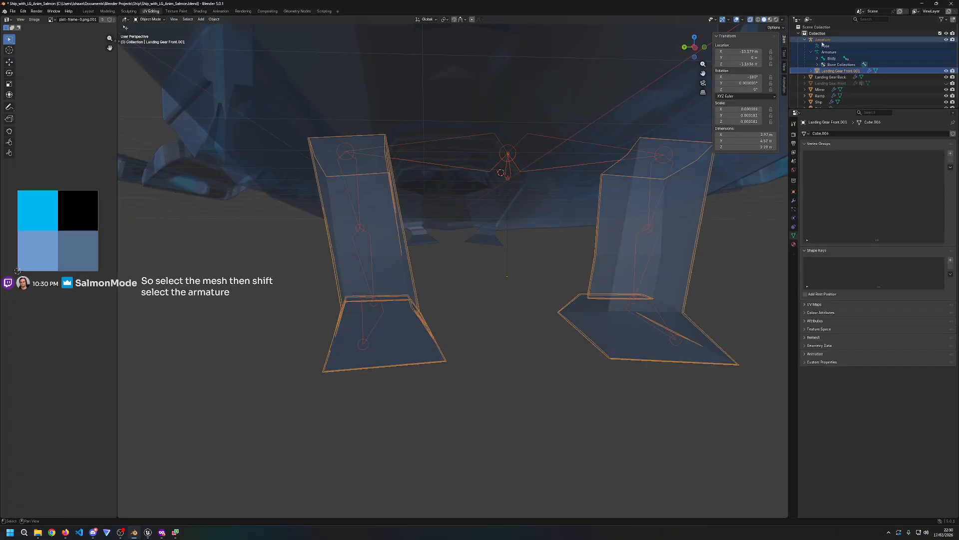
left_click(839, 77)
left_click(840, 70)
left_click(825, 40, "shift")
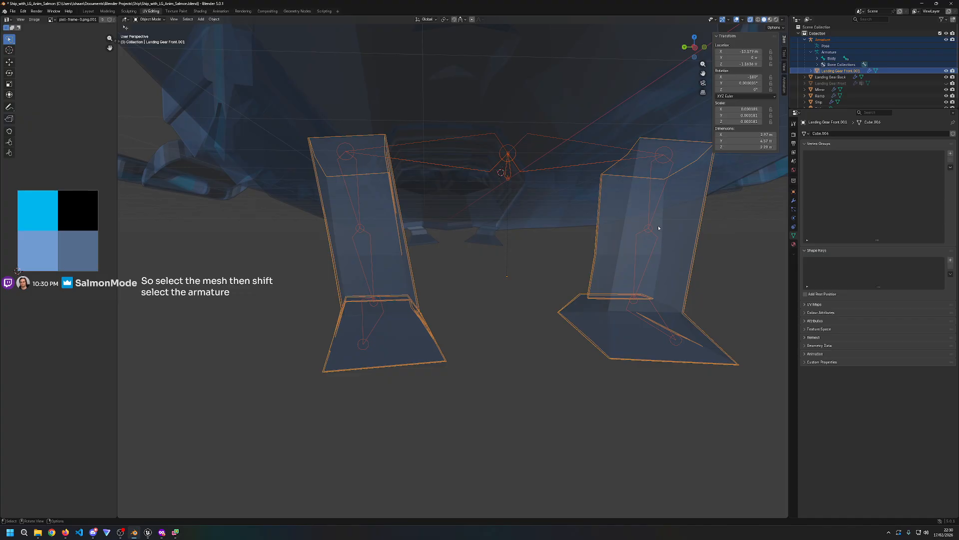
Step: Try to parent the Armature to Landing Gear Front.001 with the Object parent type
left_click(212, 20)
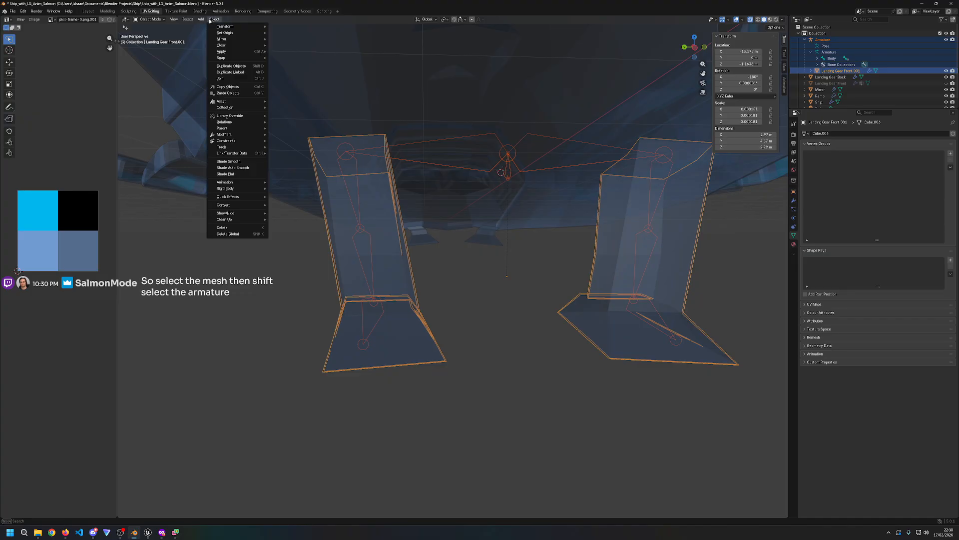
mouse_move(237, 130)
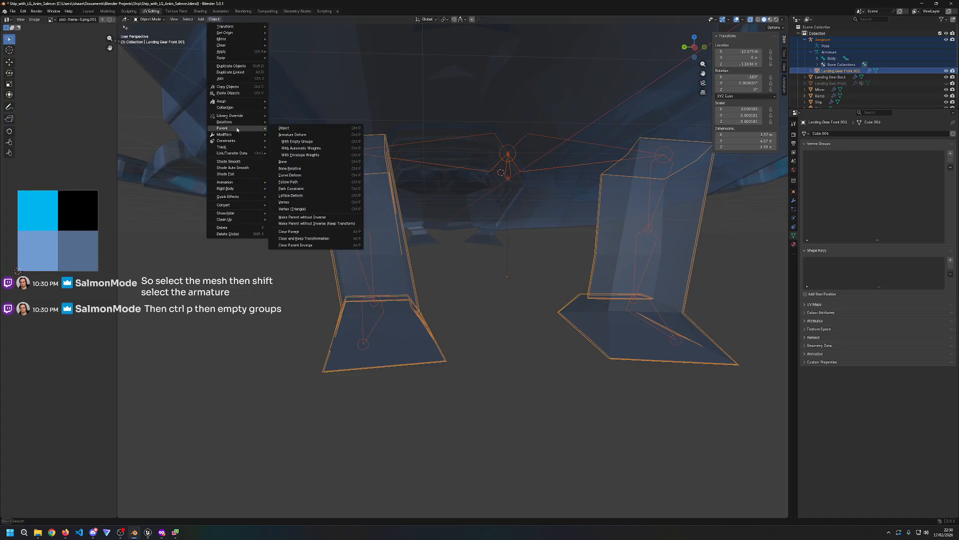
key("Escape")
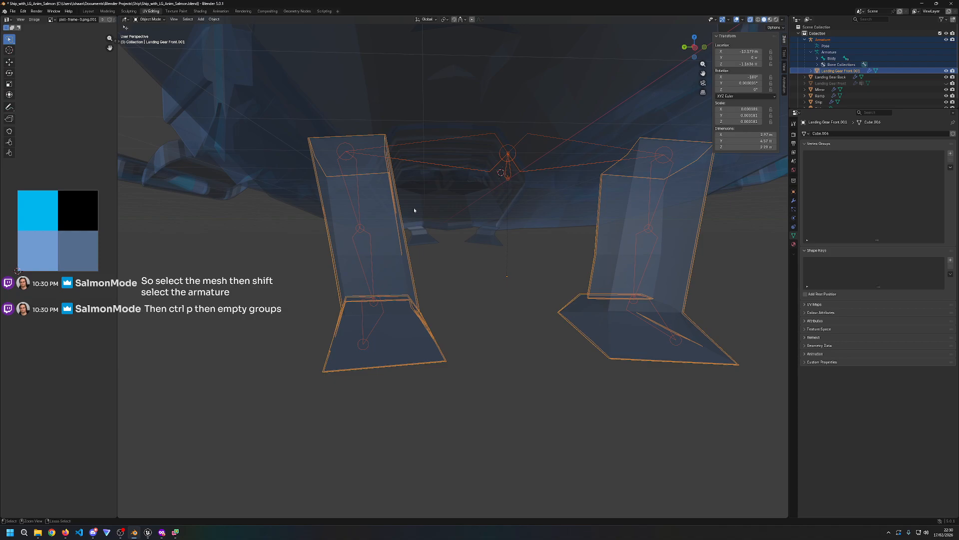
key("ctrl+p")
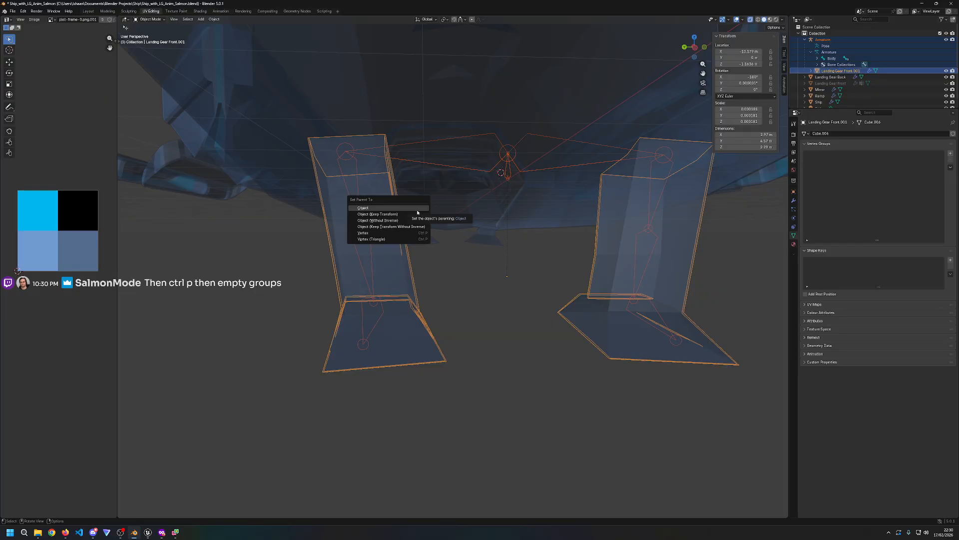
left_click(418, 212)
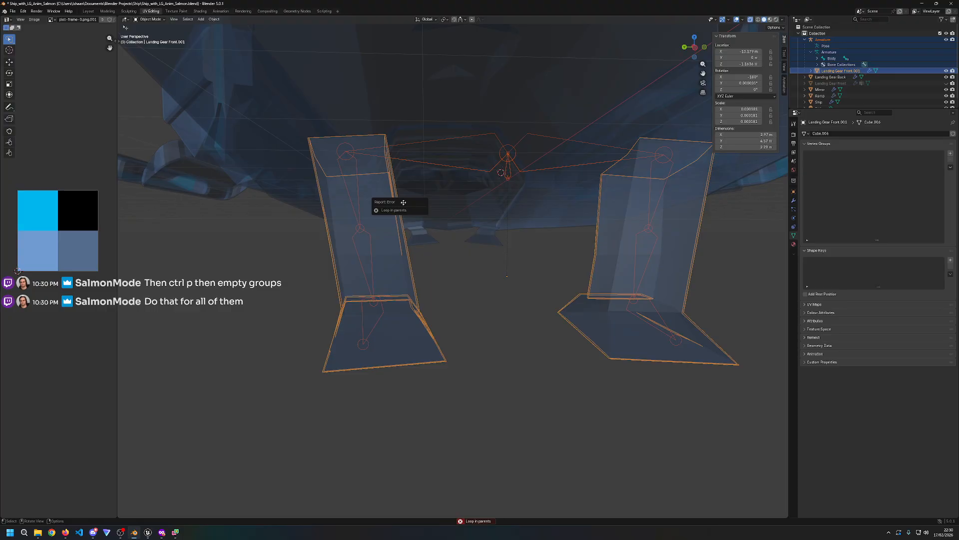
key("Escape")
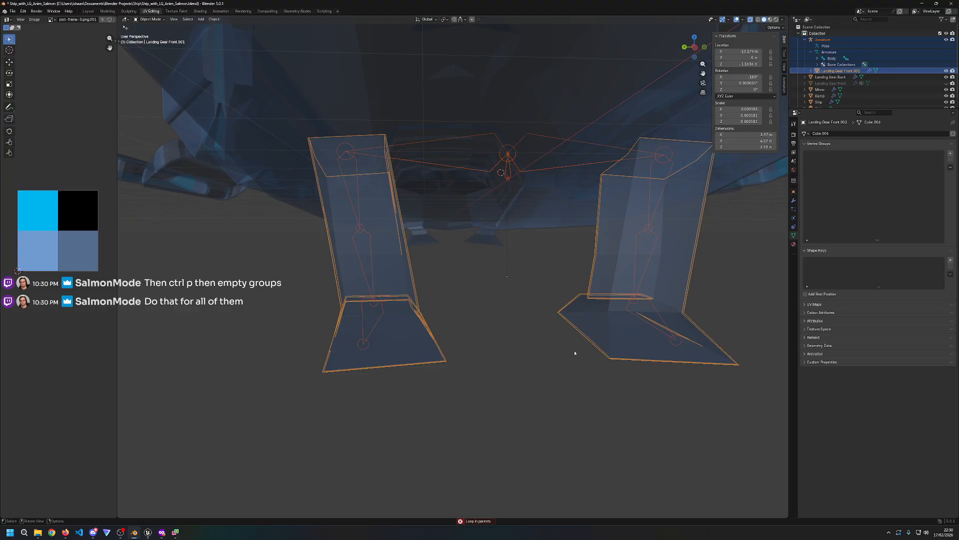
Step: Move Landing Gear Front.001 out of the Armature hierarchy into the main Collection
key("alt+a")
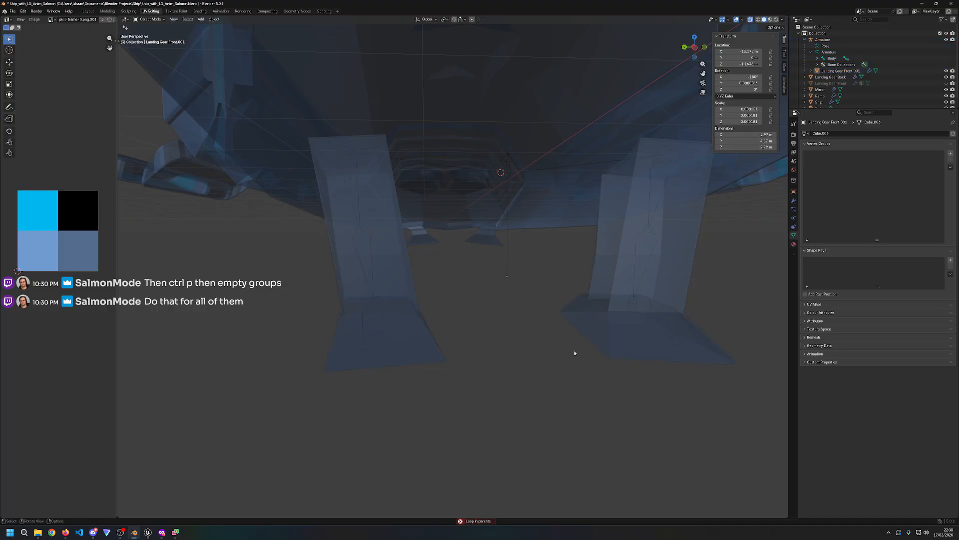
key("a")
key("alt+a")
scroll(838, 67, "down", 1)
left_click(838, 64)
left_click_drag(838, 68, 826, 108)
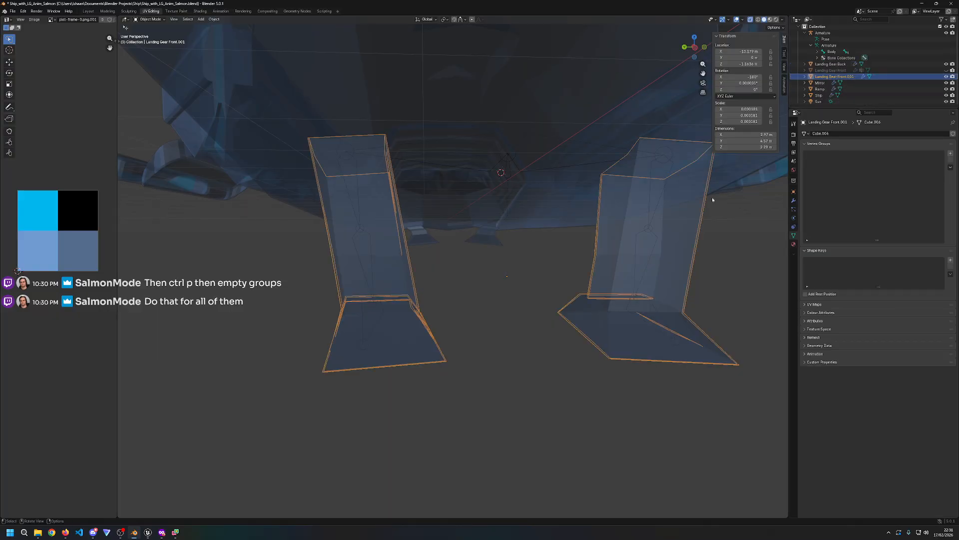
key("a")
key("alt+a")
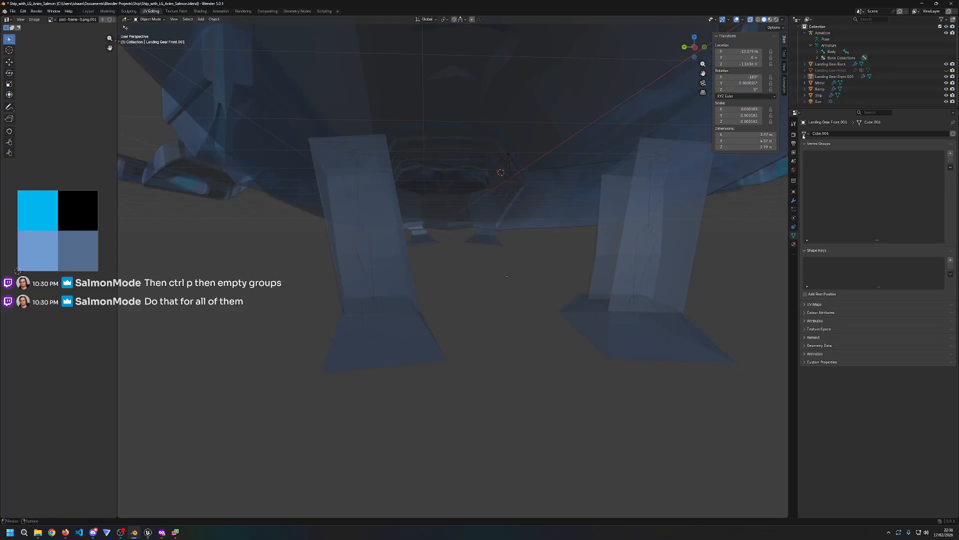
left_click(841, 79)
scroll(751, 187, "up", 1)
scroll(751, 194, "down", 1)
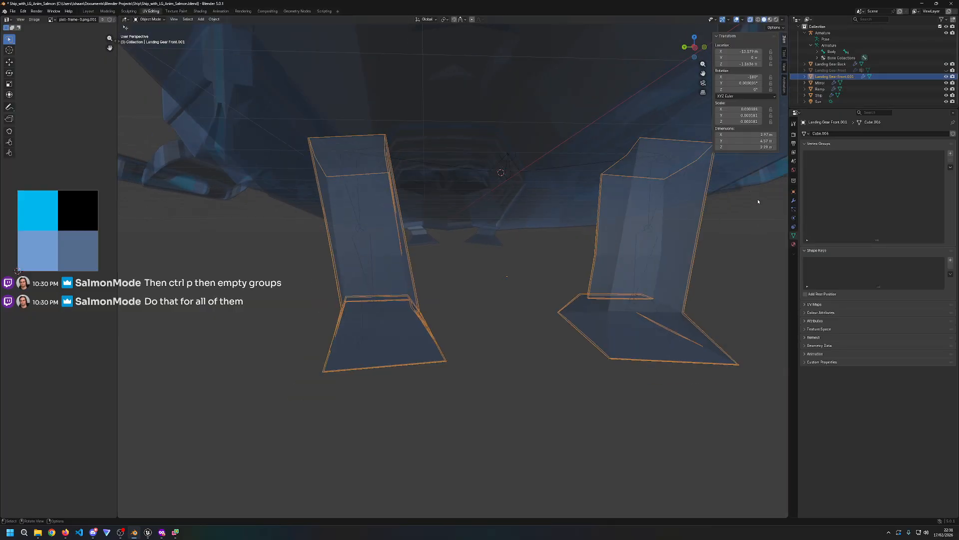
middle_click_drag(756, 199, 728, 218, "shift")
left_click_drag(823, 77, 812, 71)
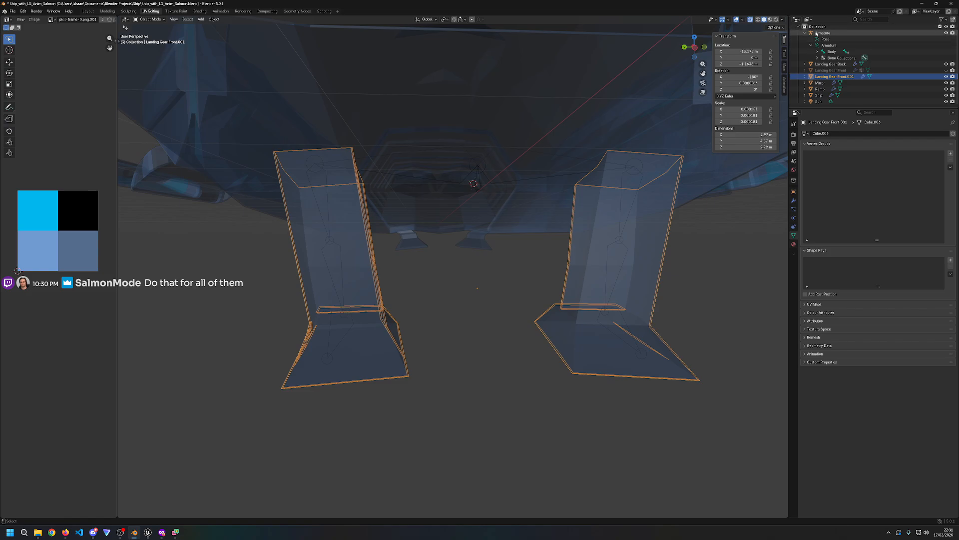
Step: Parent the Armature to Landing Gear Front.001 with the Object type, and undo that parenting
left_click(822, 33)
left_click(830, 76, "ctrl")
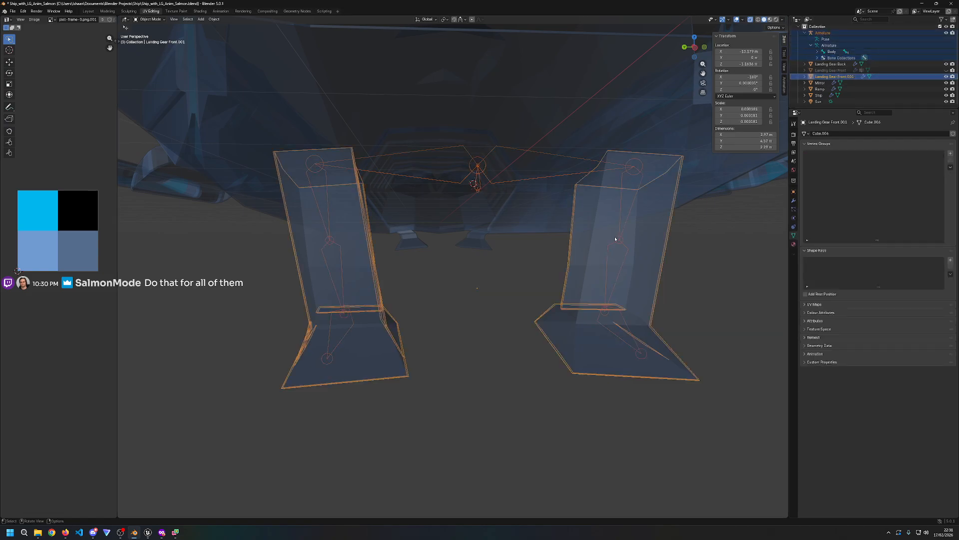
right_click(591, 247)
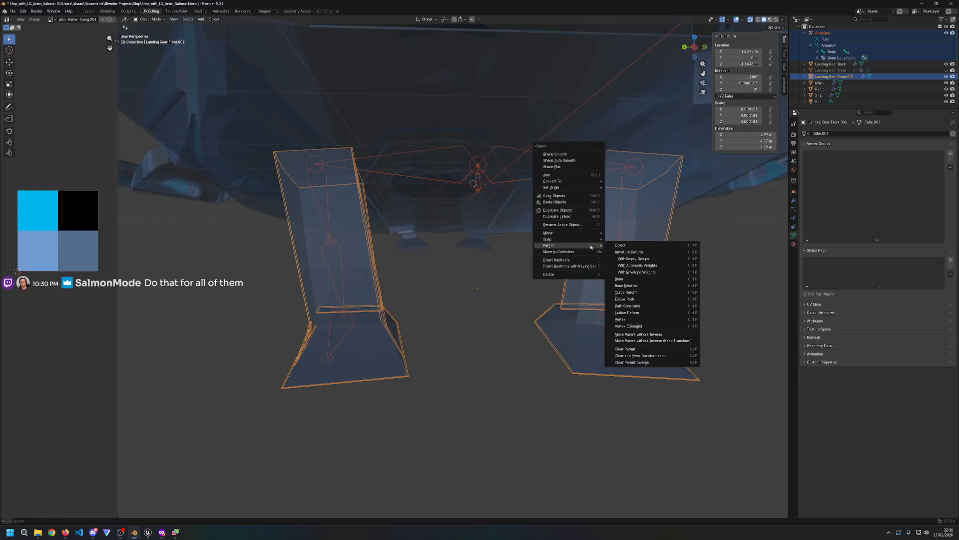
key("Escape")
key("ctrl+p")
left_click(593, 242)
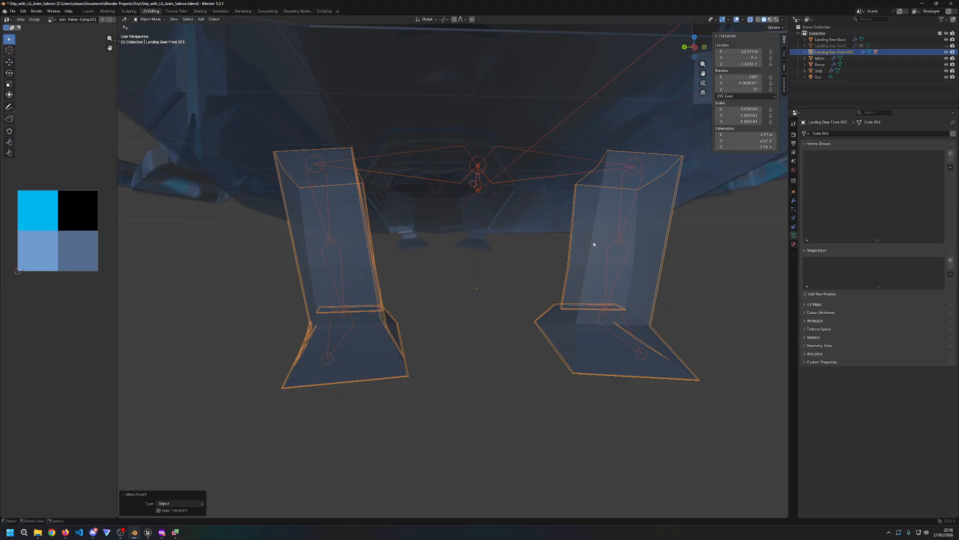
key("ctrl+z")
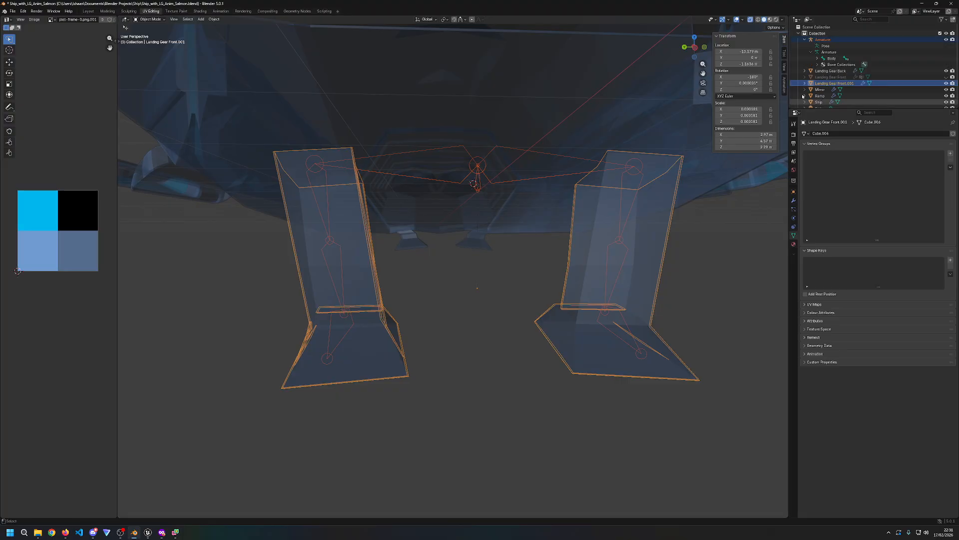
Step: Select Landing Gear Front.001 with the Armature as the active object, and parent the landing gear to it as Object
left_click(823, 39, "ctrl")
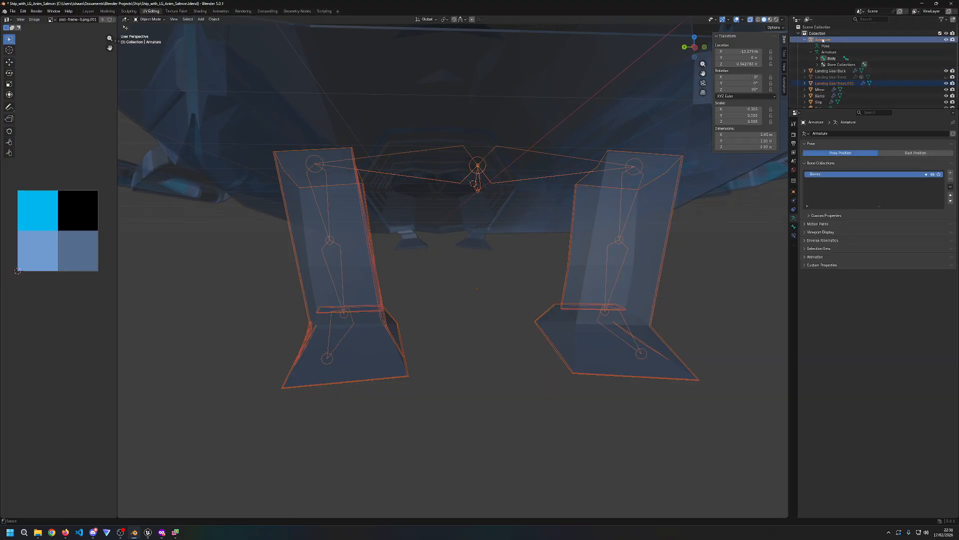
left_click(826, 84)
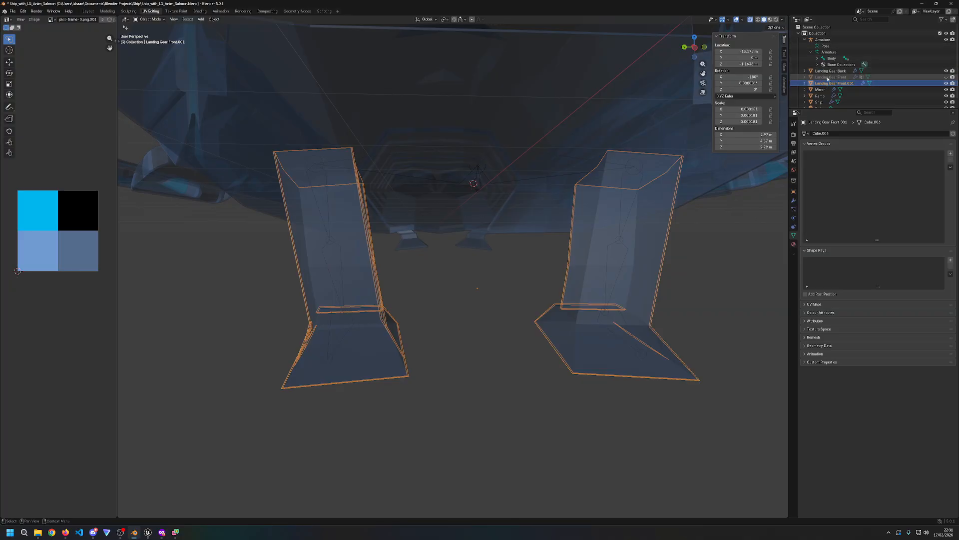
left_click(825, 64, "ctrl")
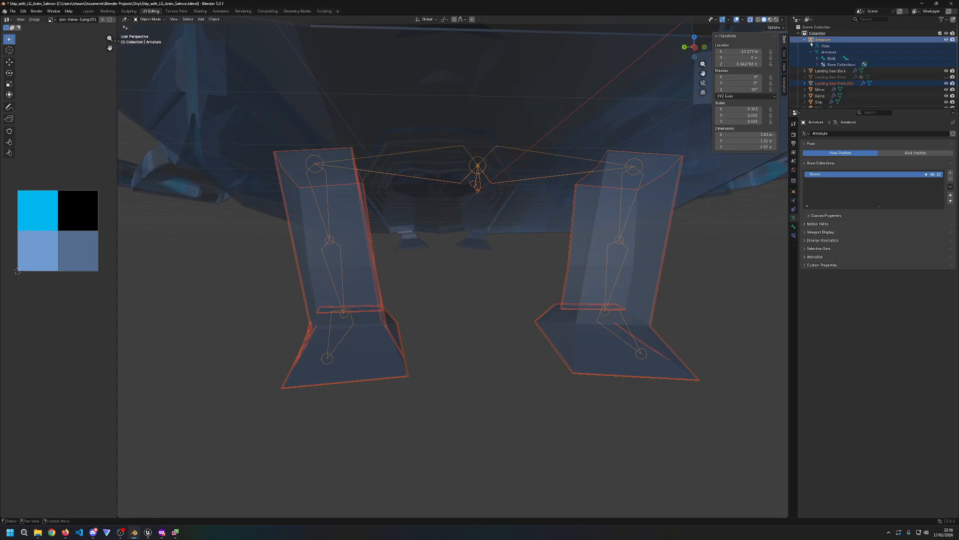
right_click(496, 166)
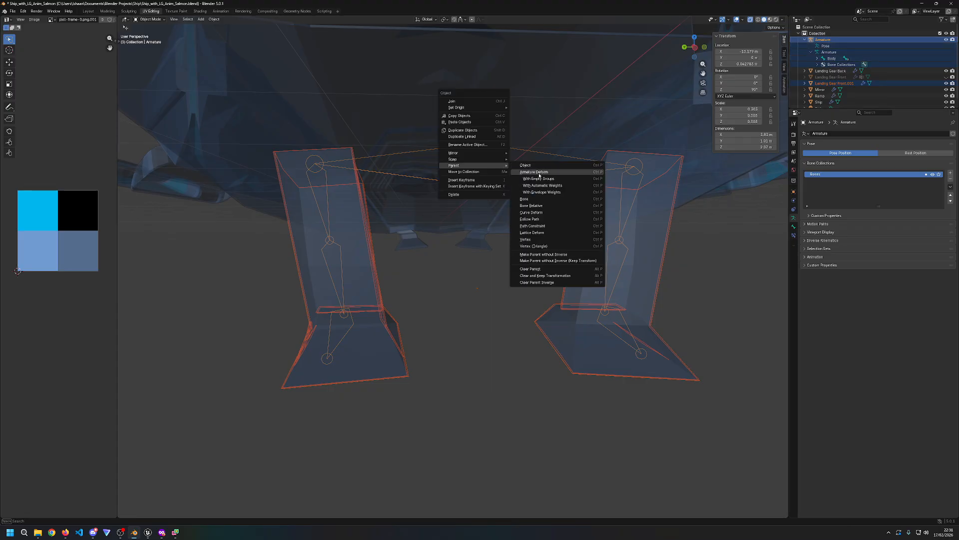
mouse_move(493, 161)
key("Escape")
key("ctrl+p")
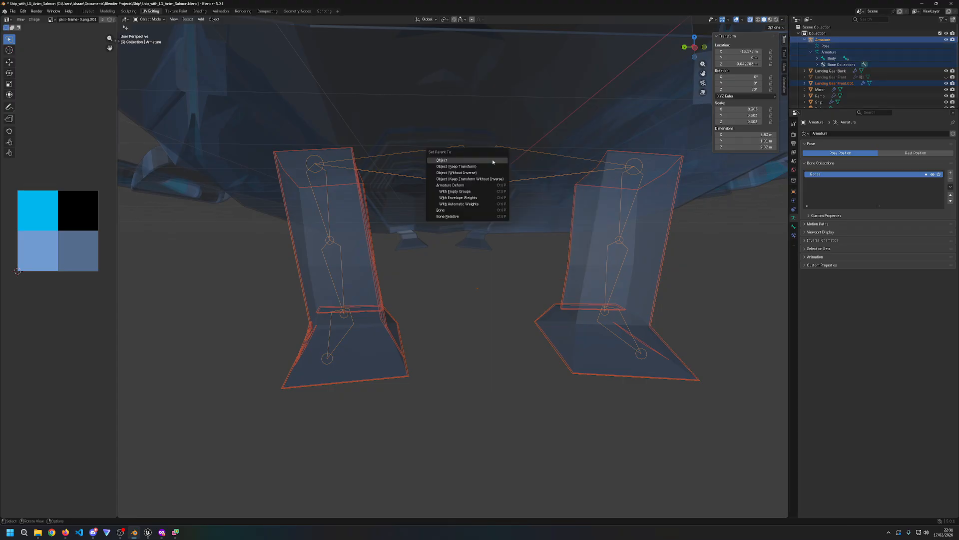
left_click(492, 162)
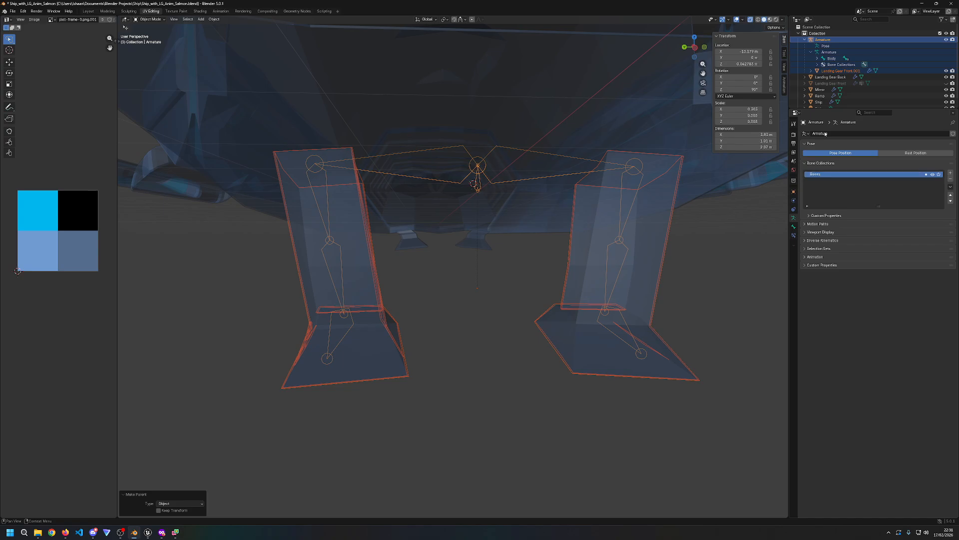
left_click(836, 71)
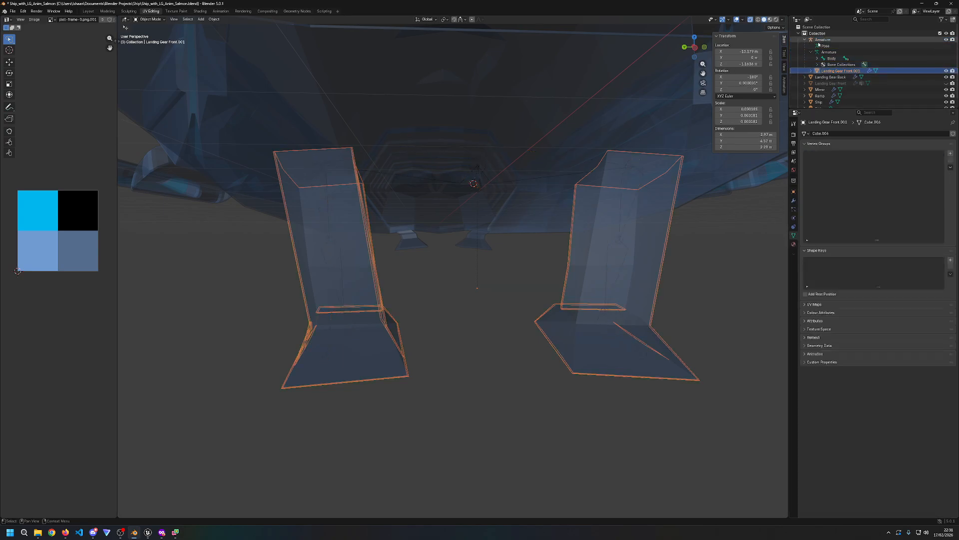
left_click(820, 41)
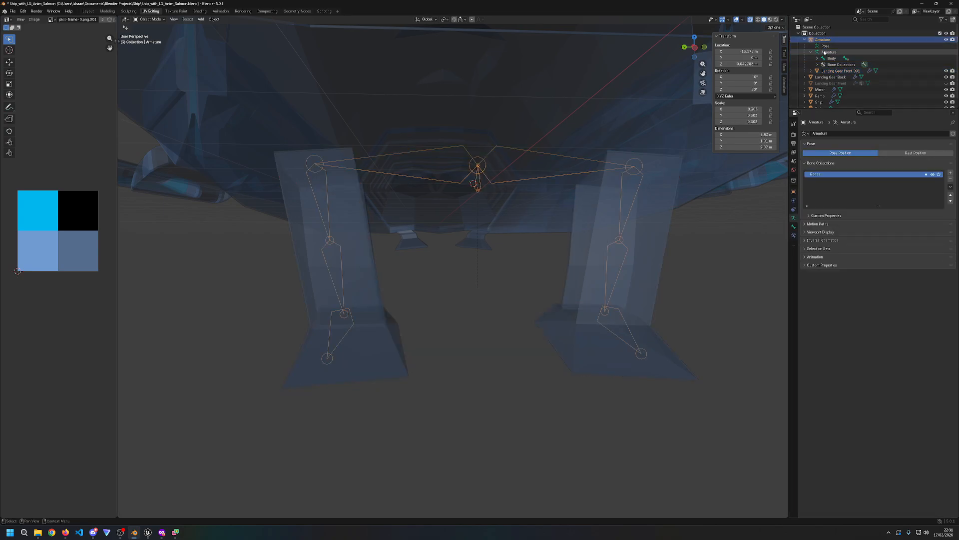
left_click(823, 78)
key("ctrl+z")
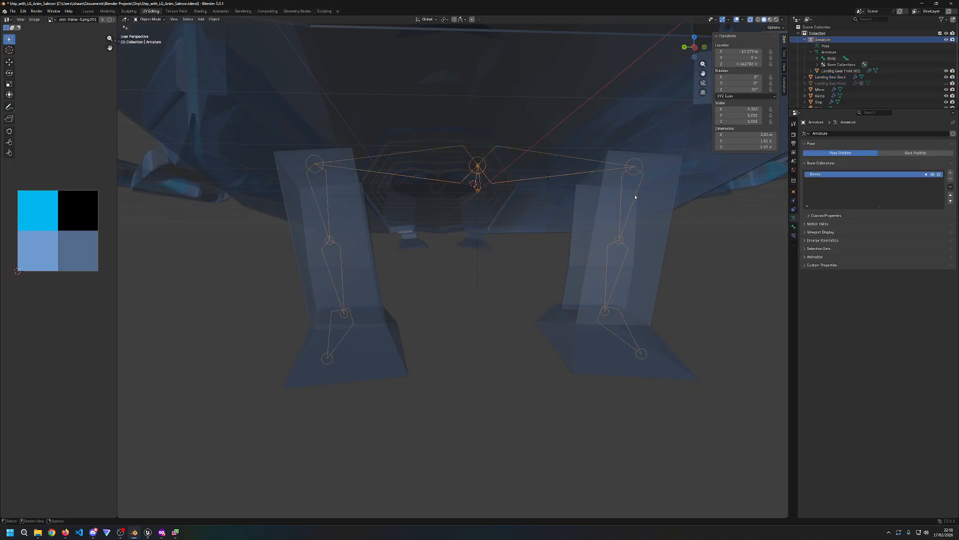
Step: Try to parent Landing Gear Front.001 with the Armature Deform type With Empty Groups
left_click(663, 226)
right_click(653, 227)
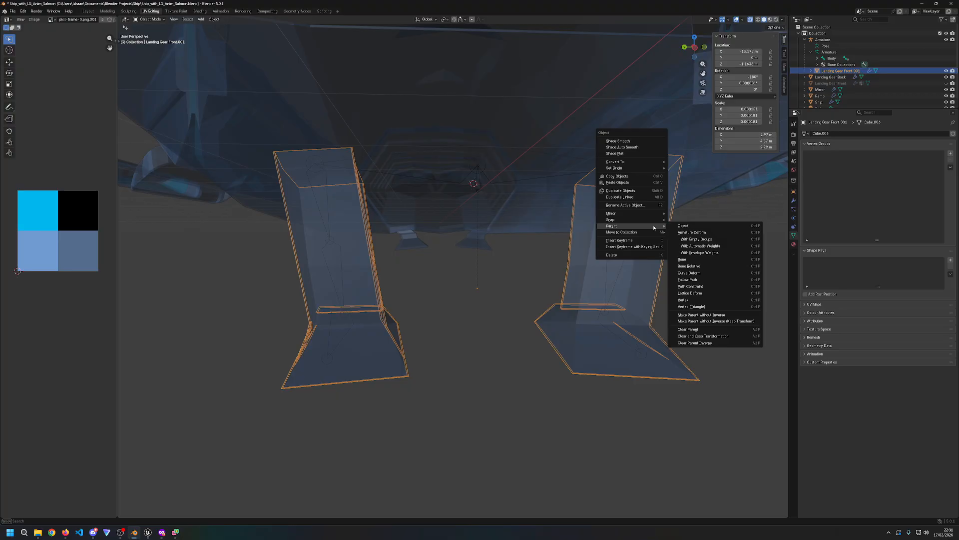
left_click(692, 239)
left_click(166, 505)
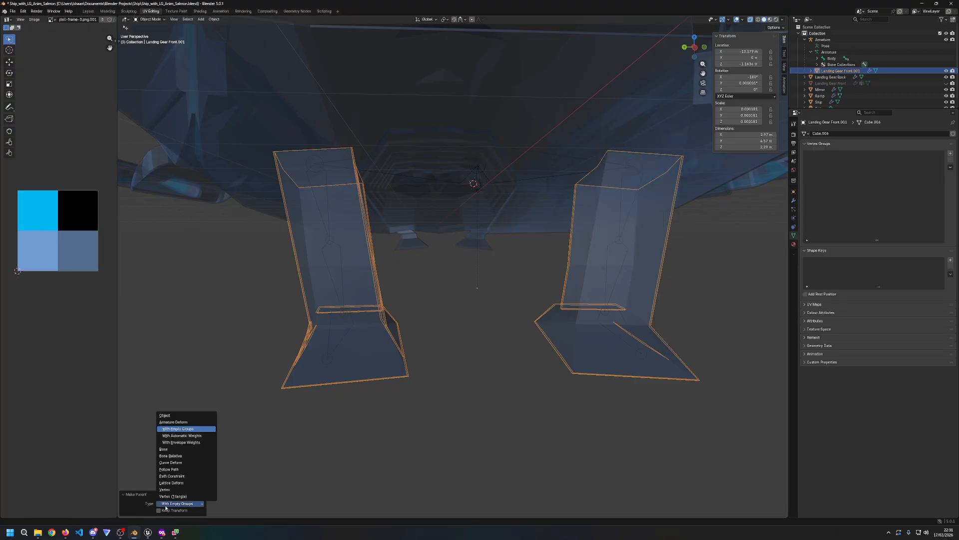
left_click(177, 430)
Step: Delete the Armature modifier from Landing Gear Front.001 and expand its hierarchy
left_click(794, 201)
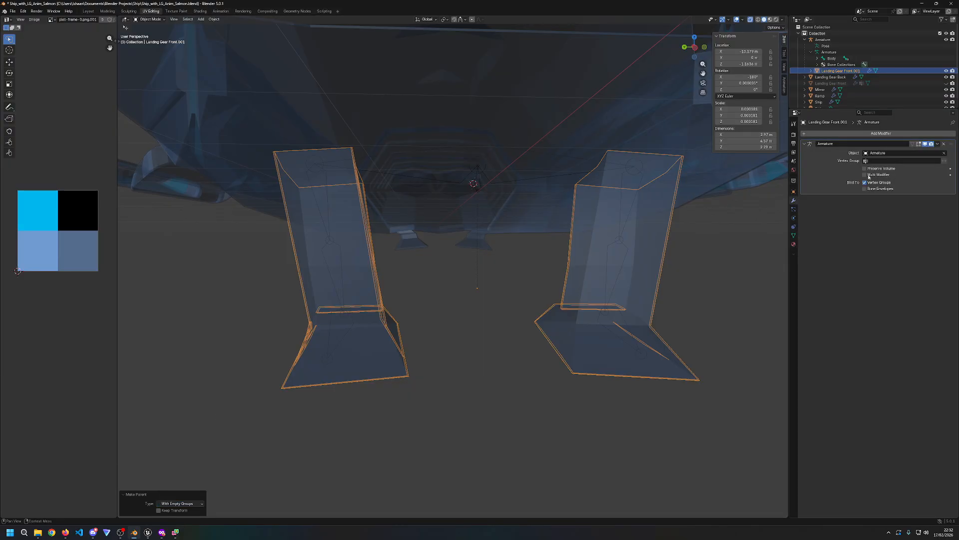
left_click(944, 144)
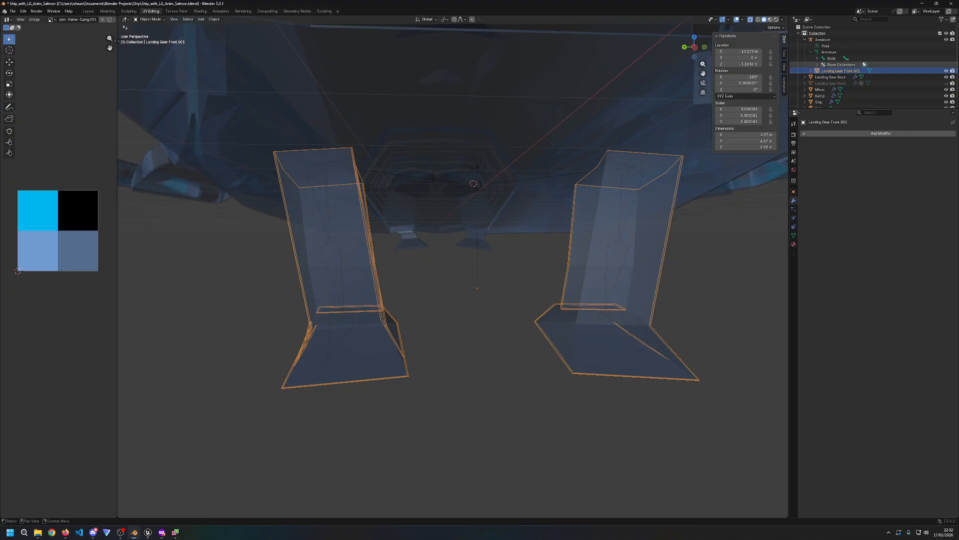
left_click(813, 71)
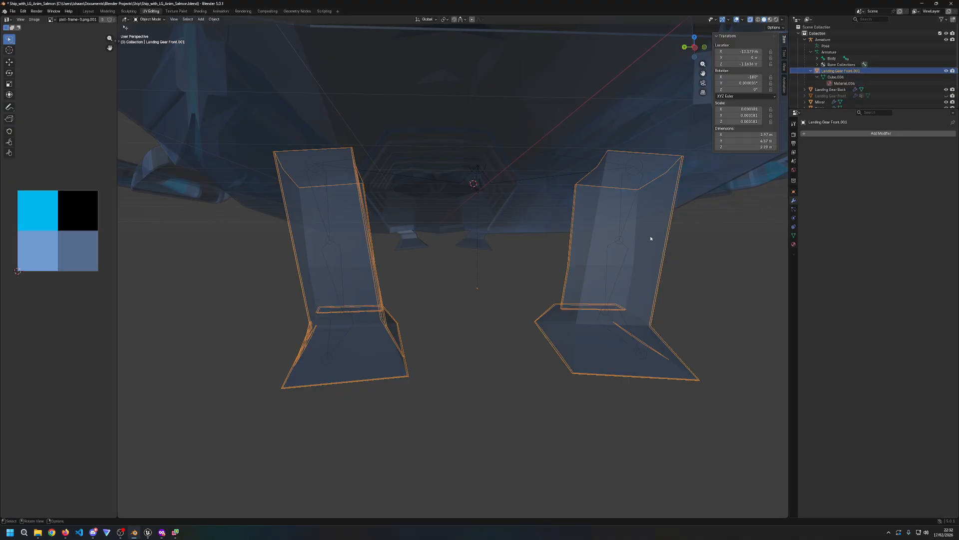
Step: Try to parent the Armature to the active Landing Gear Front.001 with Armature Deform With Empty Groups
key("a")
key("ctrl+z")
left_click(824, 39, "ctrl")
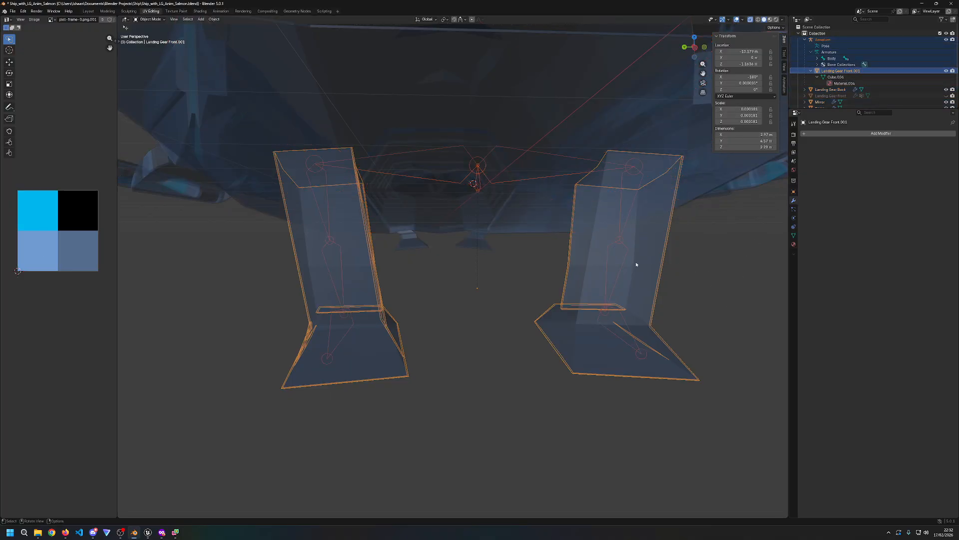
middle_click_drag(632, 283, 633, 287)
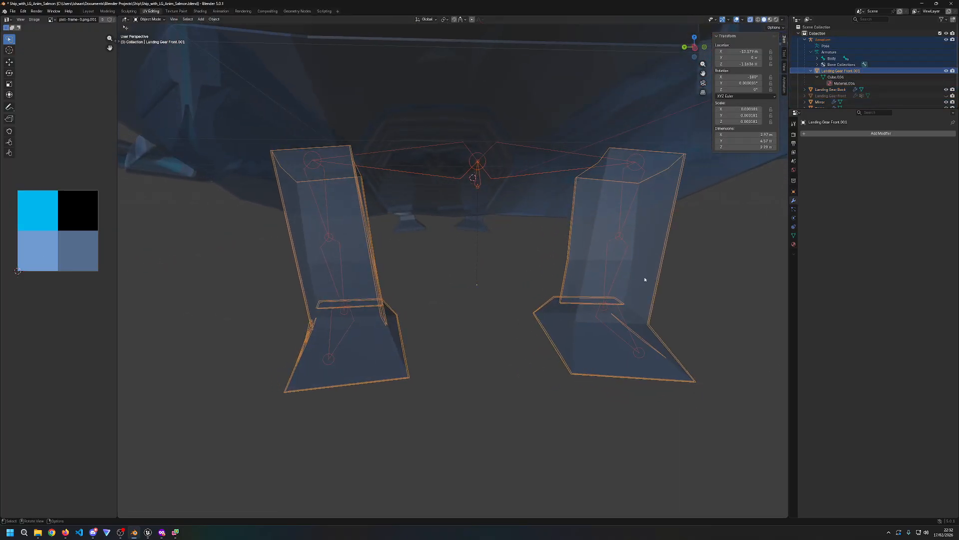
right_click(644, 279)
mouse_move(645, 279)
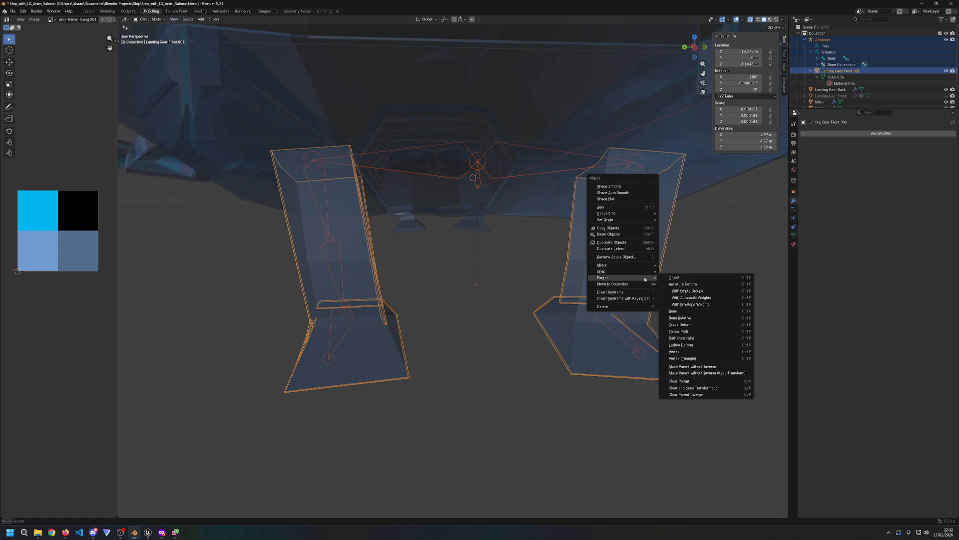
left_click(685, 291)
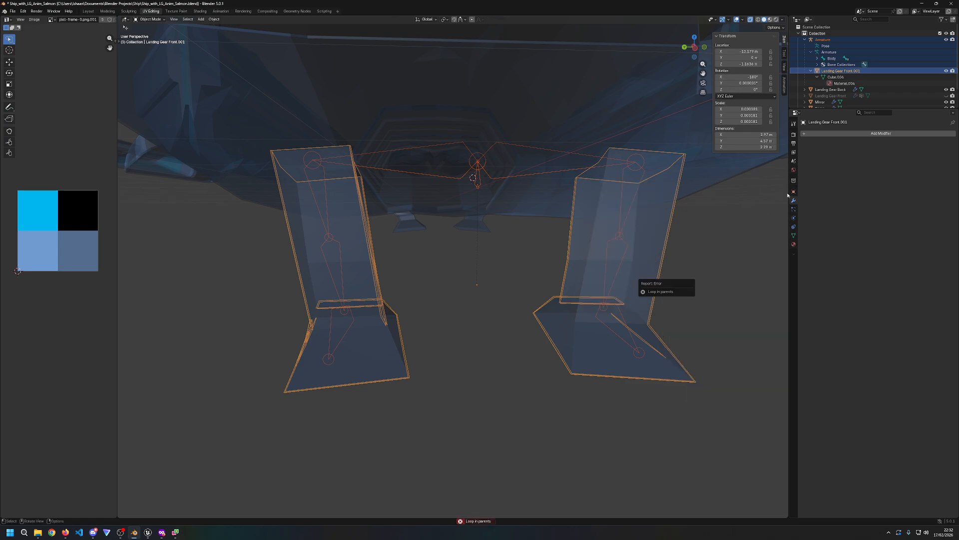
Step: Move Landing Gear Front.001 out of the Armature's hierarchy, and select it with the Armature as the active object
scroll(849, 65, "down", 3)
left_click(844, 52)
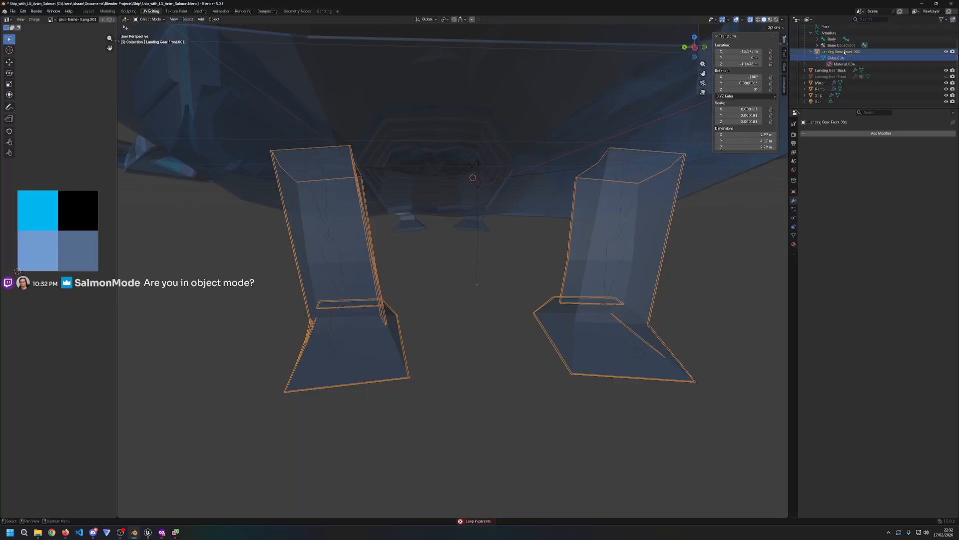
left_click_drag(845, 52, 829, 105)
scroll(832, 80, "up", 3)
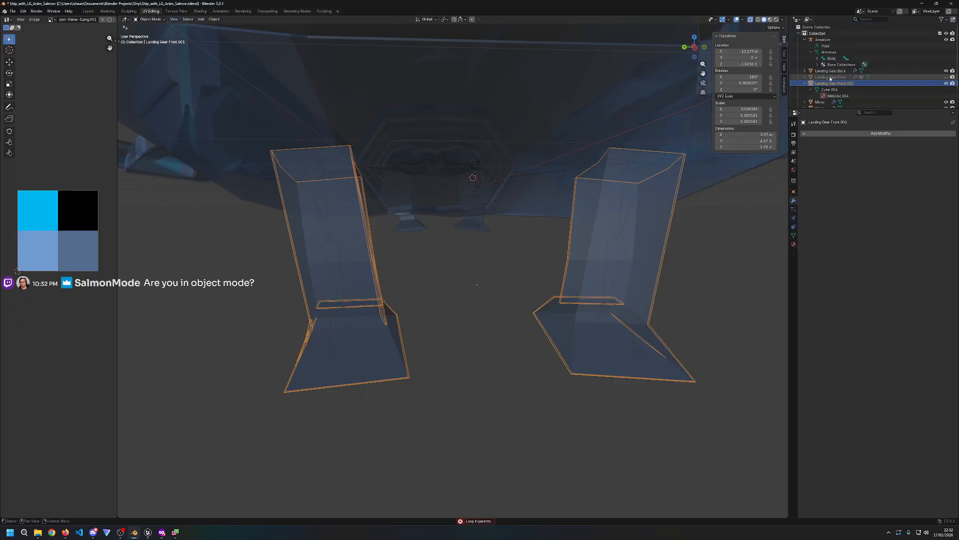
left_click(823, 40)
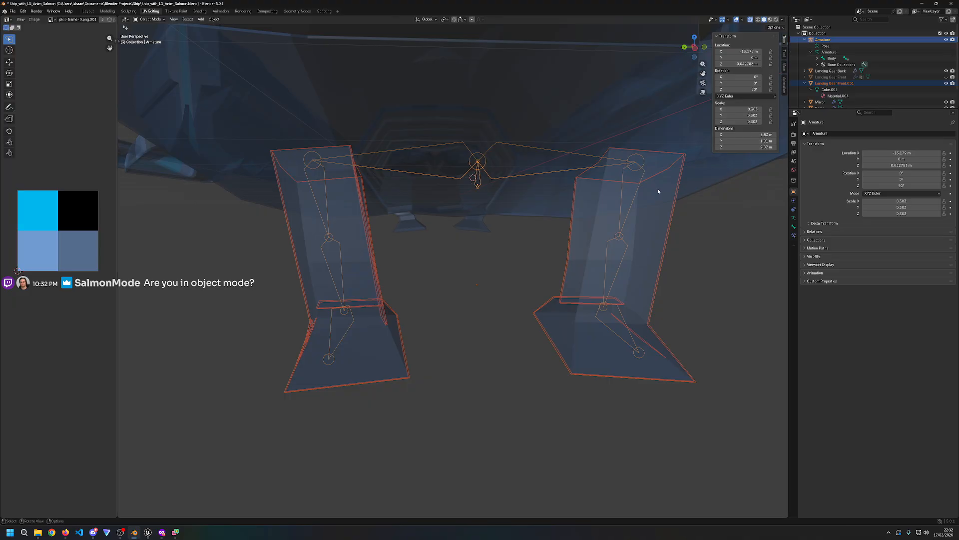
Step: Parent Landing Gear Front.001 to the Armature as Object, and undo that parenting
right_click(467, 165)
mouse_move(489, 167)
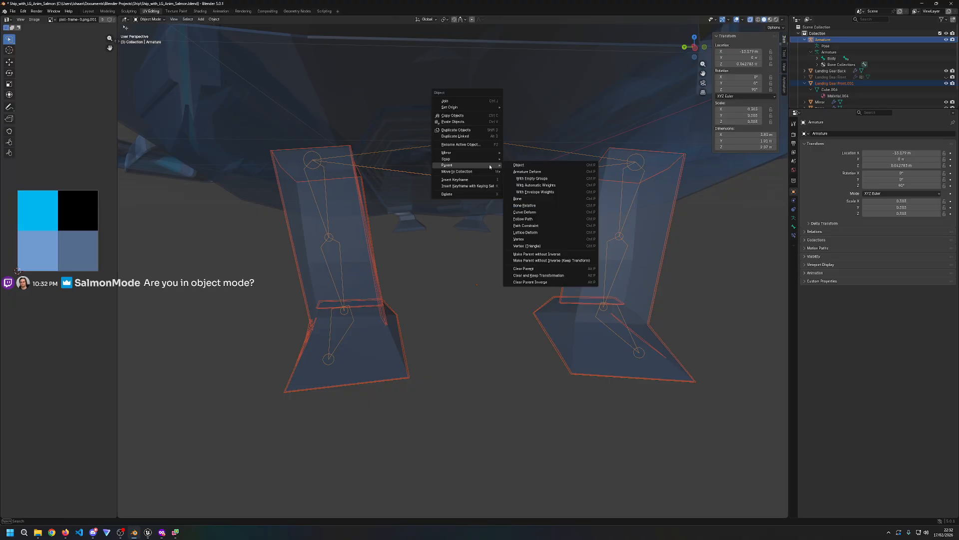
left_click(529, 167)
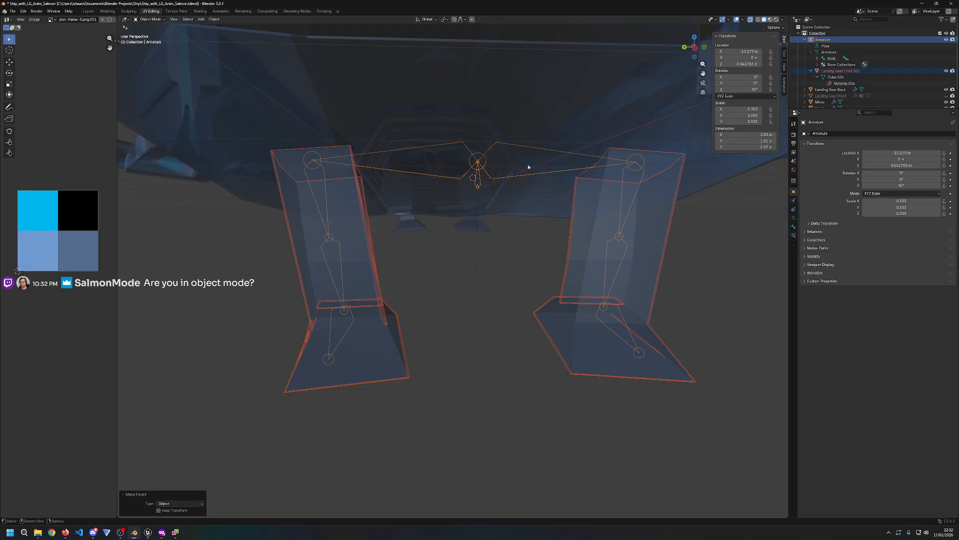
key("ctrl+z")
Step: Parent Landing Gear Front.001 to the Armature with Armature Deform With Empty Groups
right_click(530, 165)
mouse_move(531, 166)
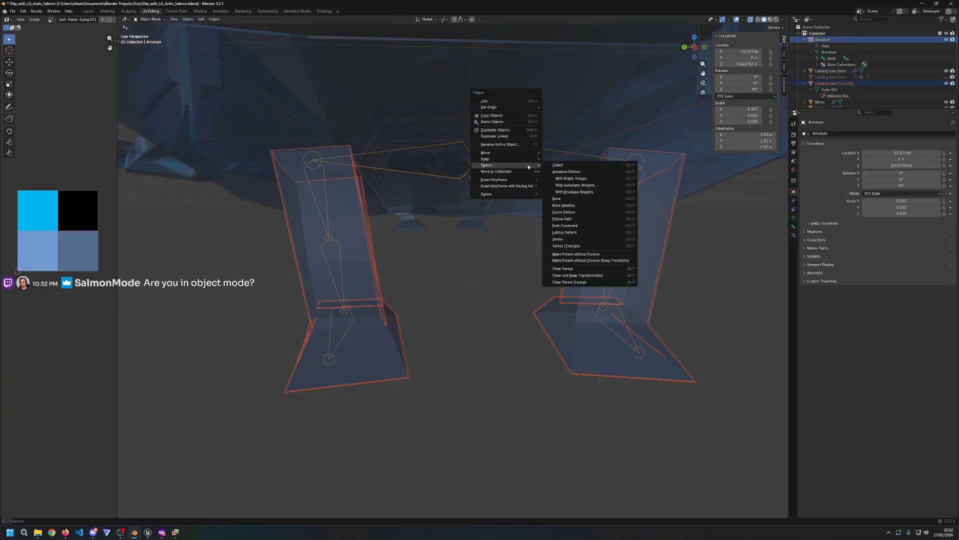
left_click(567, 179)
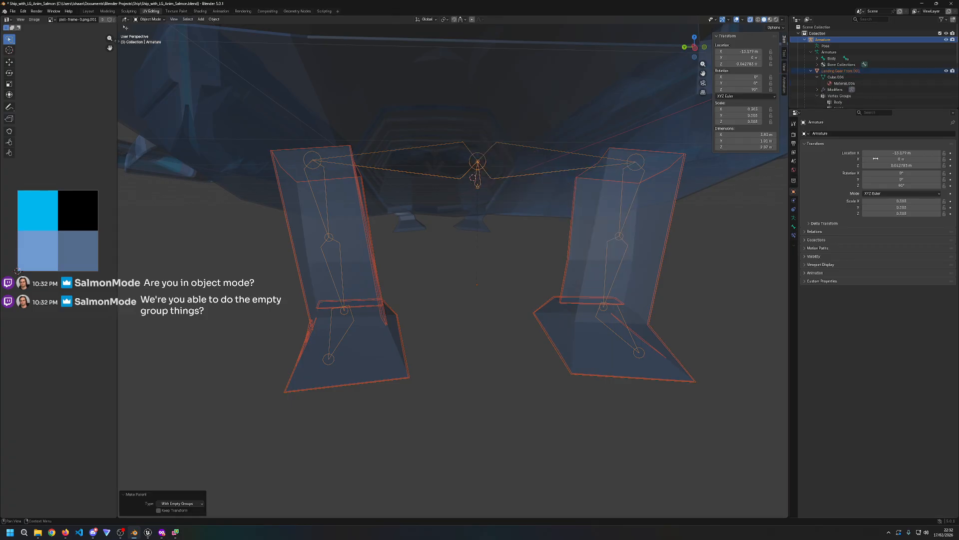
Step: Select Landing Gear Front.001 and examine the vertex groups in its mesh data properties
left_click(794, 200)
left_click(794, 182)
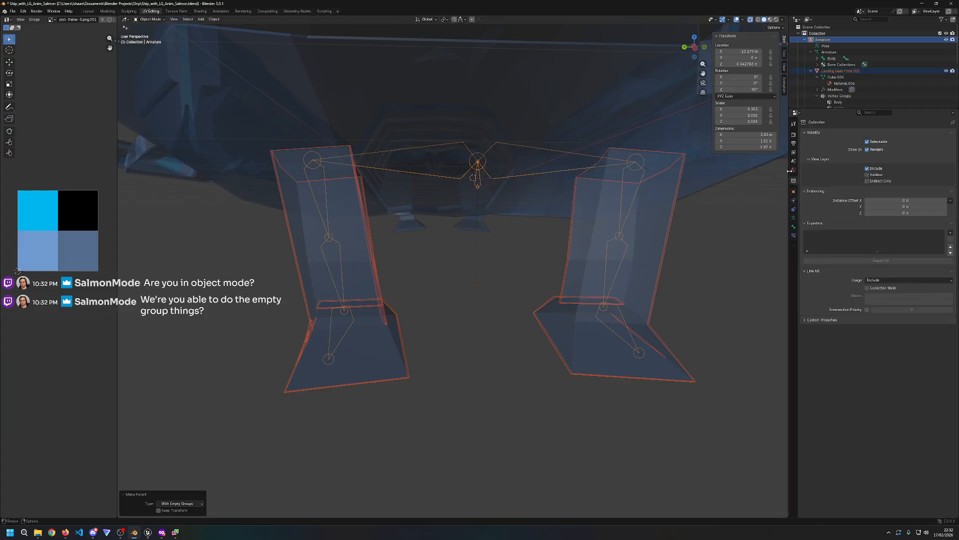
left_click(794, 162)
left_click(794, 153)
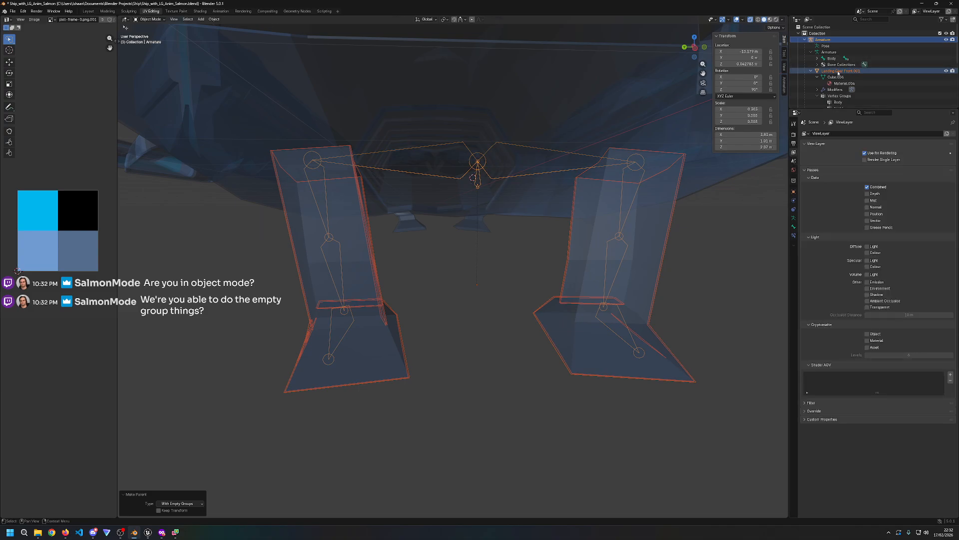
left_click(830, 71)
scroll(829, 80, "down", 5)
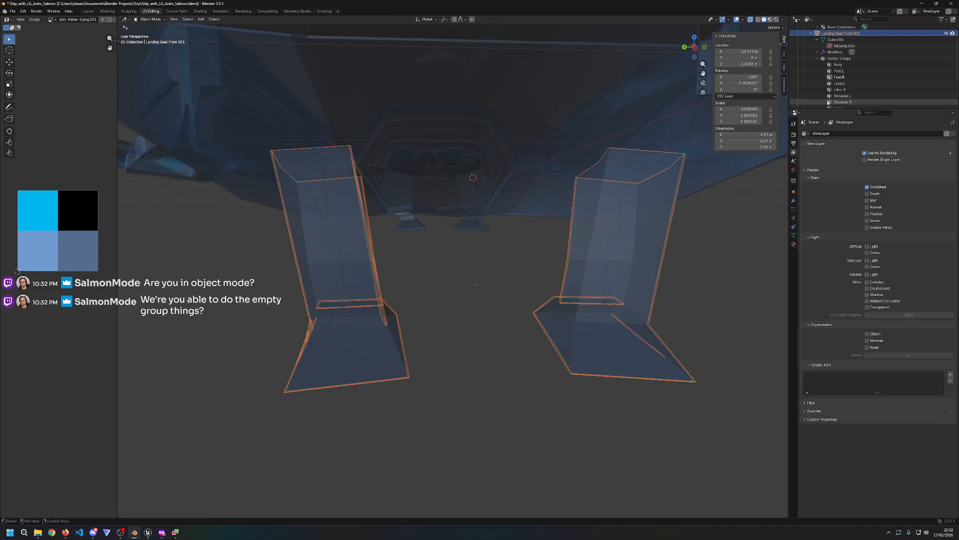
left_click(794, 192)
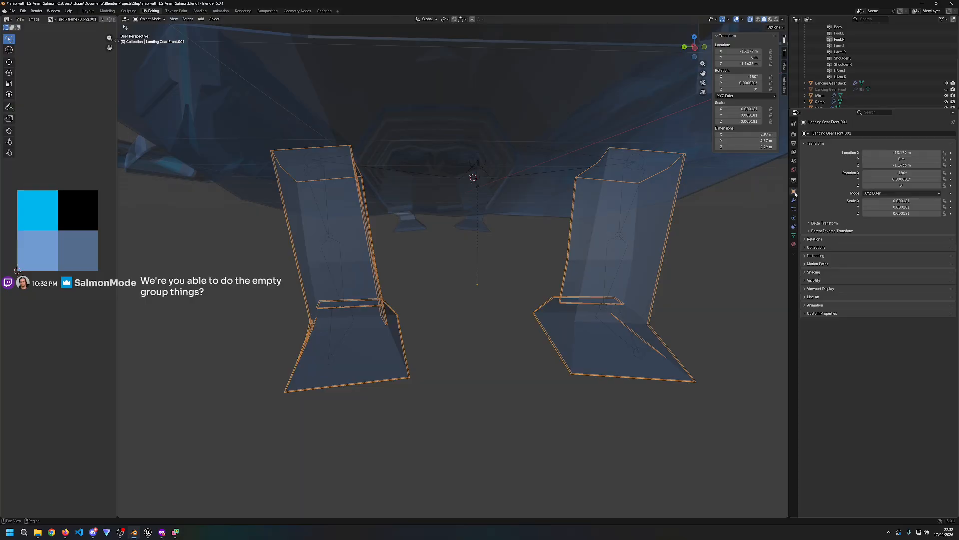
left_click(794, 200)
left_click(794, 209)
left_click(794, 217)
left_click(794, 227)
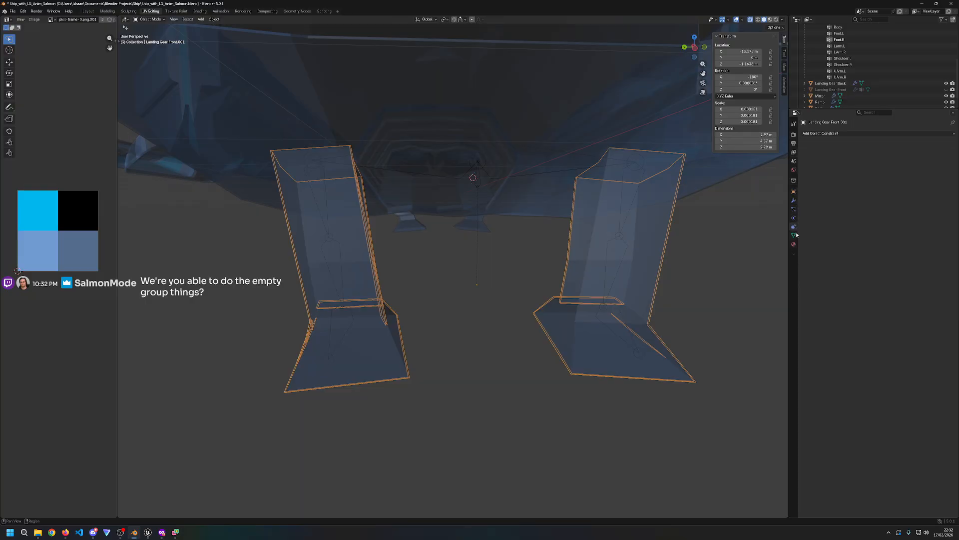
left_click(794, 235)
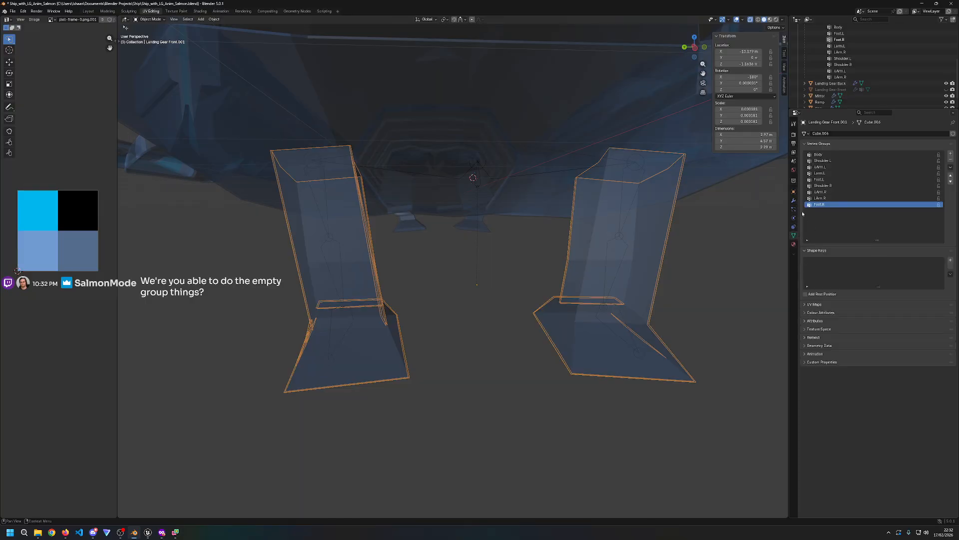
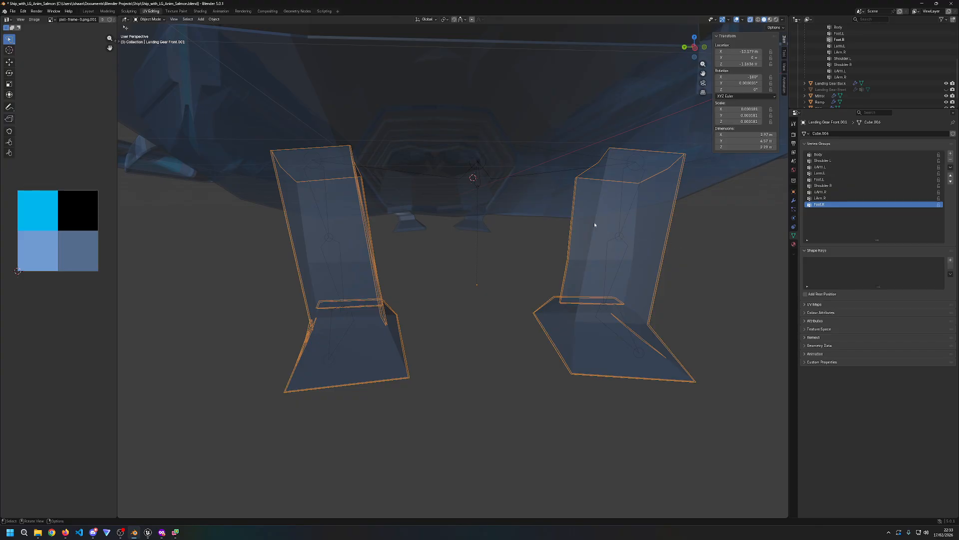
Step: Reselect Landing Gear Front.001 and make its Body vertex group active
left_click(463, 176)
left_click(765, 204)
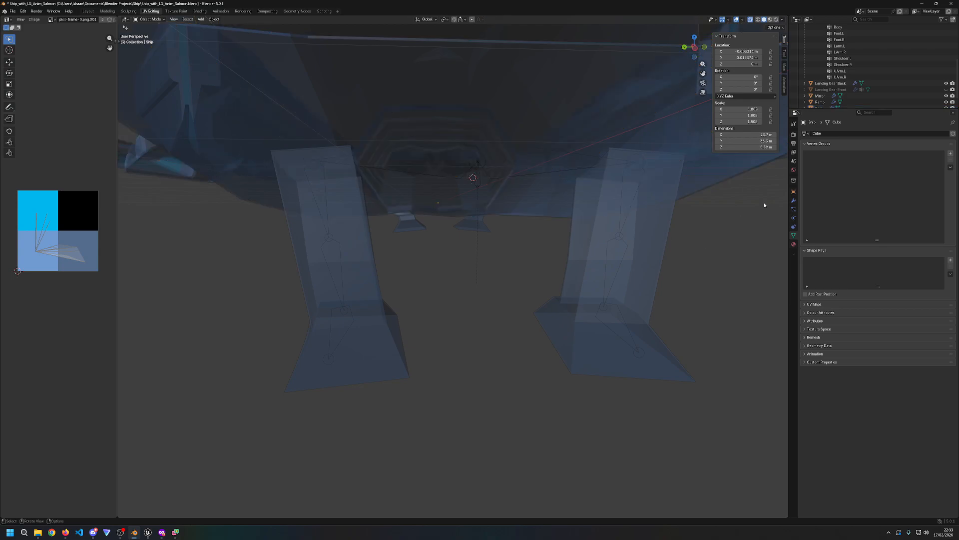
left_click(626, 237)
left_click(835, 155)
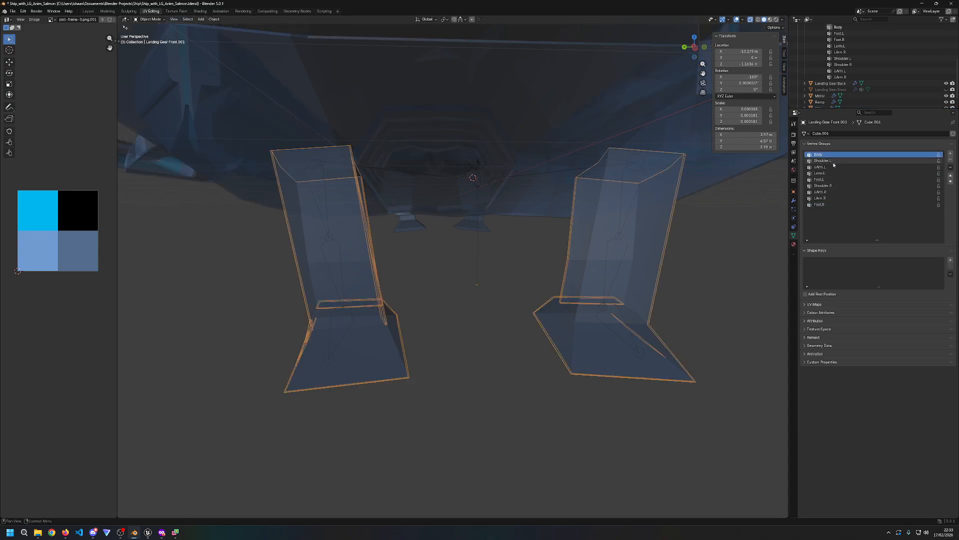
Step: Display the scene in wireframe and put Landing Gear Front.001 into Weight Paint mode
mouse_move(485, 320)
middle_mouse_down()
mouse_move(514, 315)
mouse_move(501, 316)
middle_mouse_up()
key("z")
left_click(150, 19)
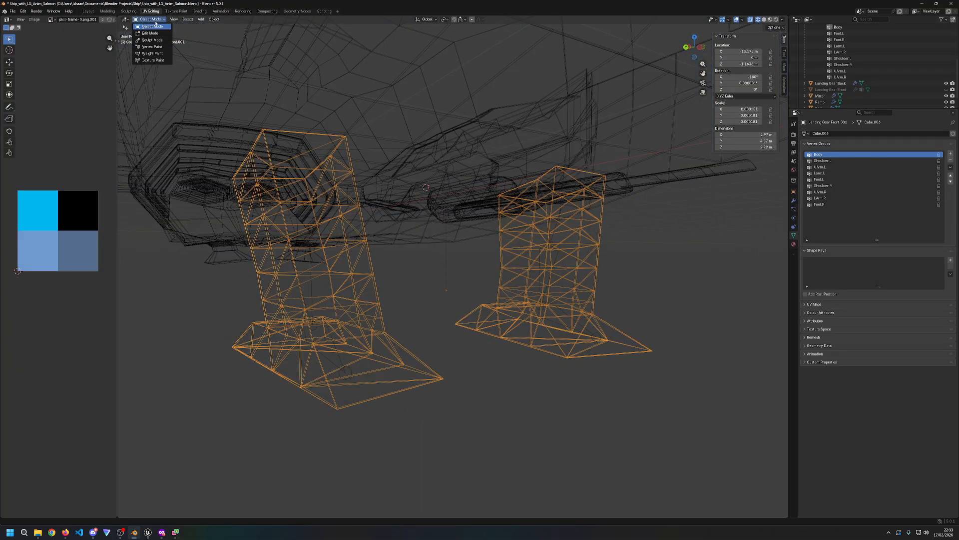
left_click(149, 54)
Step: Try painting Body weights on the landing gear's feet, undo the strokes, and return to Weight Paint mode
middle_click_drag(410, 250, 546, 317)
mouse_move(642, 323)
left_mouse_down()
mouse_move(375, 353)
mouse_move(575, 345)
mouse_move(450, 350)
mouse_move(479, 353)
mouse_move(353, 368)
mouse_move(465, 310)
mouse_move(525, 300)
mouse_move(652, 355)
mouse_move(584, 317)
mouse_move(594, 322)
left_mouse_up()
middle_click_drag(522, 352, 604, 361)
mouse_move(505, 310)
left_mouse_down()
mouse_move(588, 296)
mouse_move(543, 326)
mouse_move(550, 320)
mouse_move(500, 315)
left_mouse_up()
middle_click_drag(500, 315, 551, 342)
mouse_move(569, 356)
left_mouse_down()
mouse_move(539, 385)
mouse_move(599, 319)
mouse_move(512, 395)
left_mouse_up()
middle_click_drag(513, 394, 236, 332)
key("ctrl+z")
key("ctrl+z")
key("ctrl+z")
key("ctrl+z")
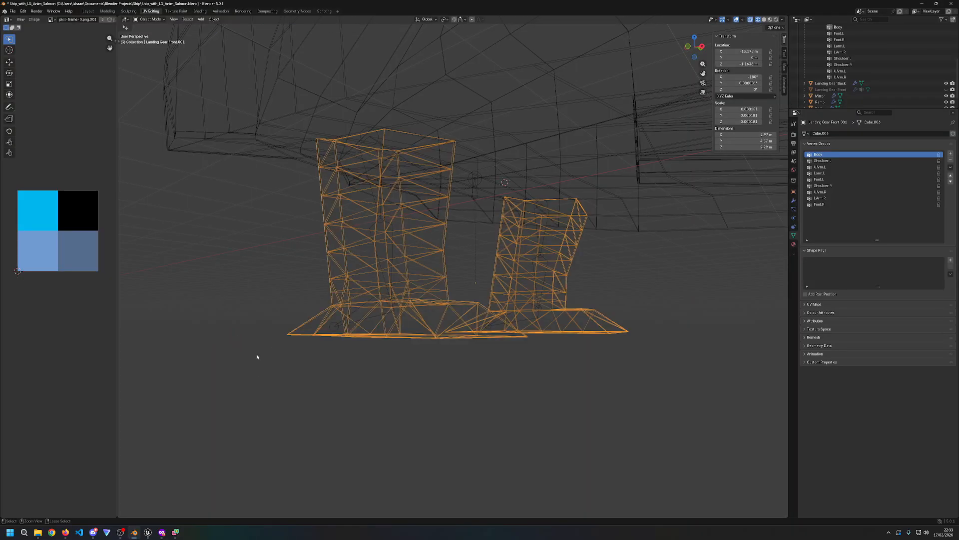
key("ctrl+z")
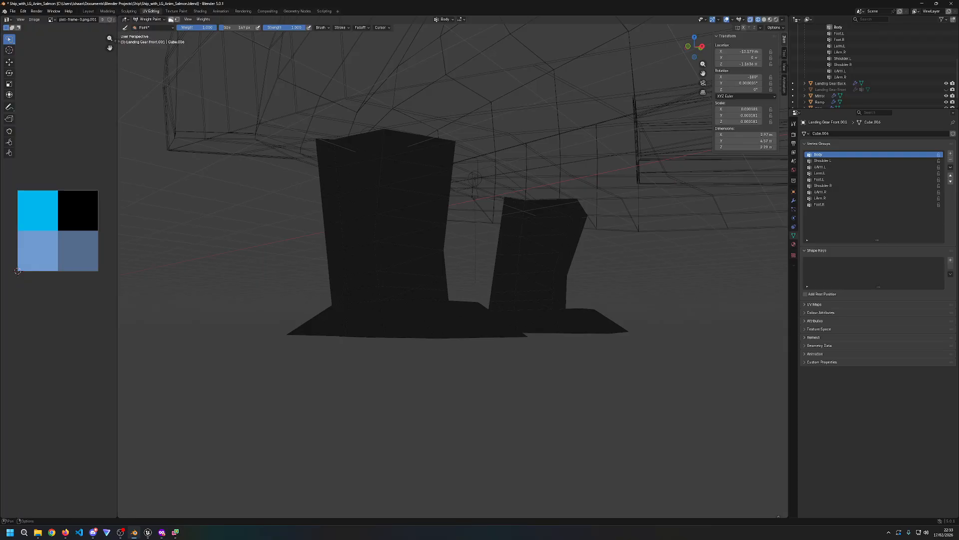
Step: Try to mirror the Body group's weights, with test weights painted on one foot, and undo the painting and mirroring
left_click(203, 20)
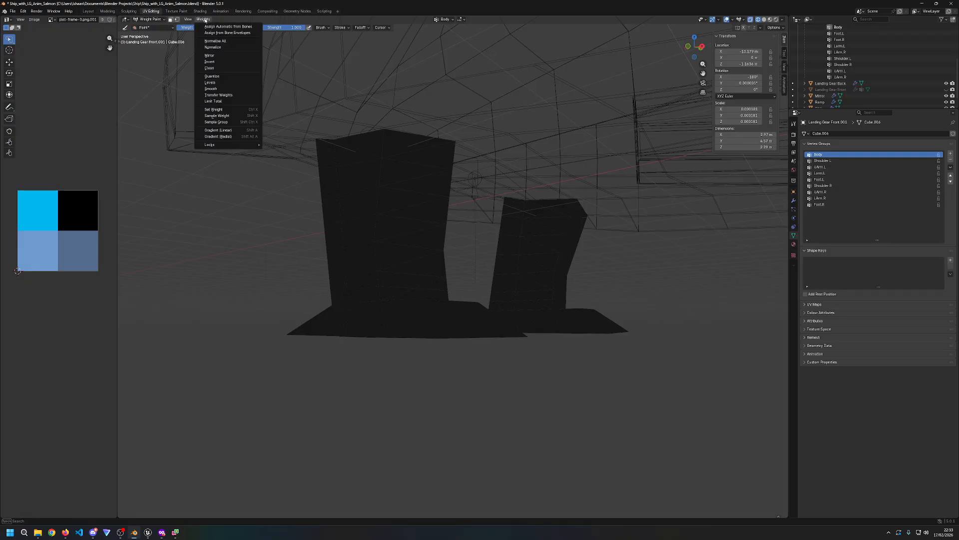
left_click(209, 55)
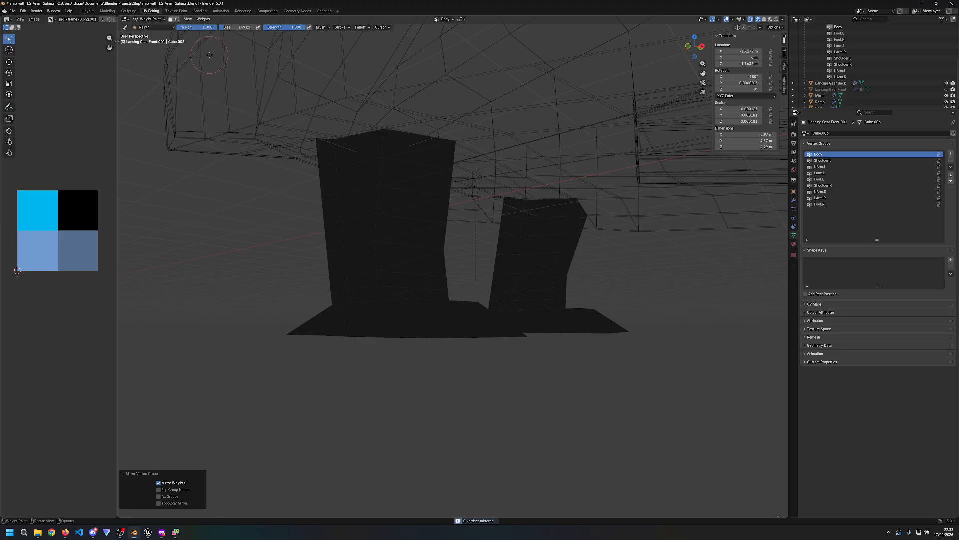
mouse_move(456, 339)
left_mouse_down()
mouse_move(390, 315)
mouse_move(438, 308)
mouse_move(349, 307)
mouse_move(455, 324)
left_mouse_up()
key("ctrl+z")
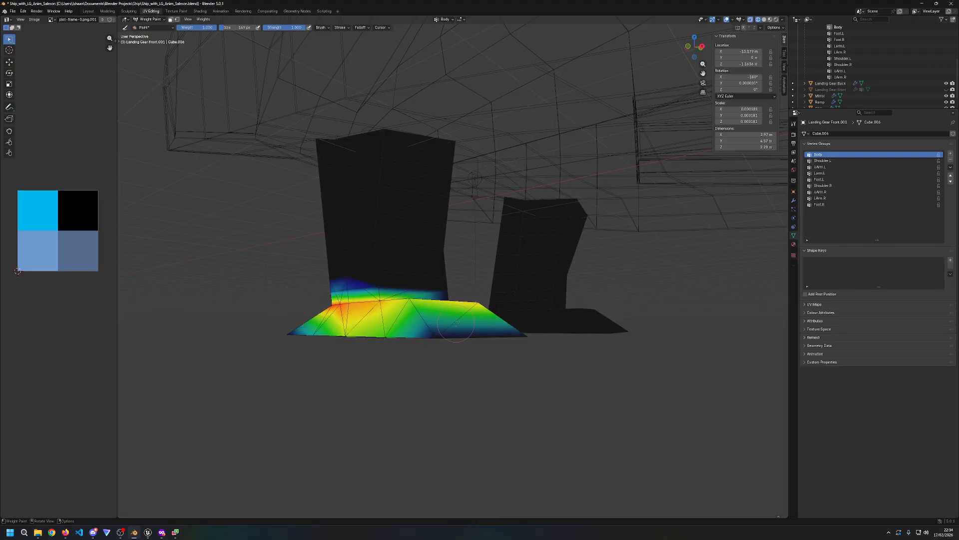
left_click(203, 19)
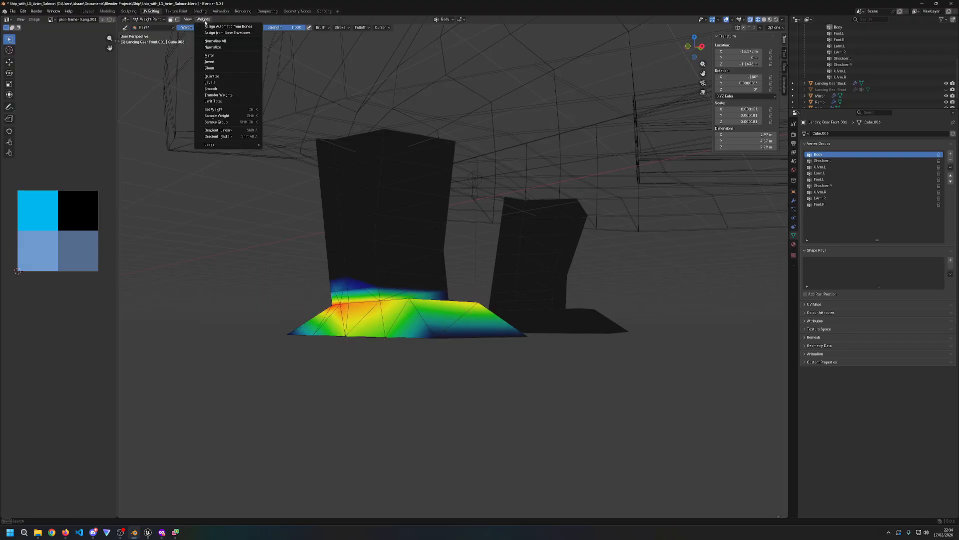
left_click(224, 55)
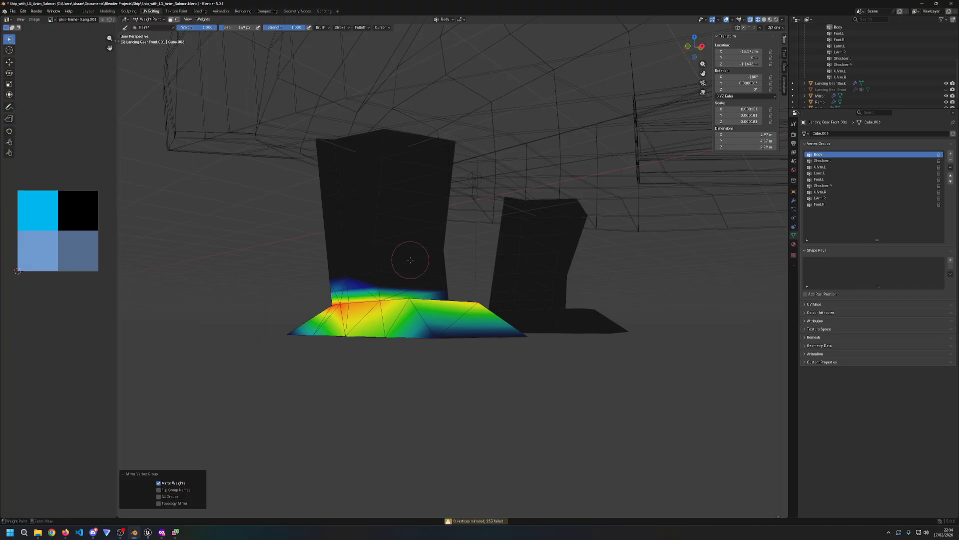
key("ctrl+z")
key("ctrl+z")
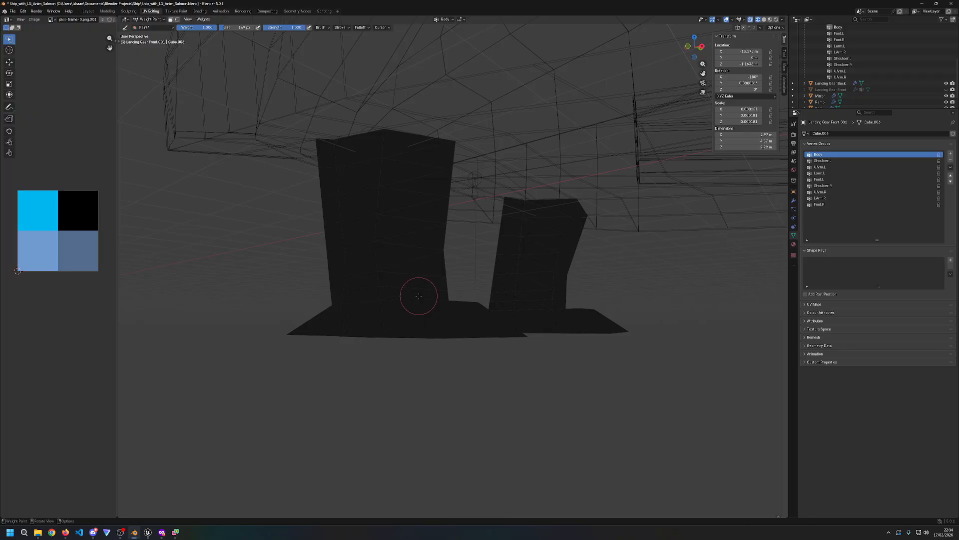
Step: Try painting Body weights symmetrically around the ankles of both legs, and undo the strokes
left_click(204, 20)
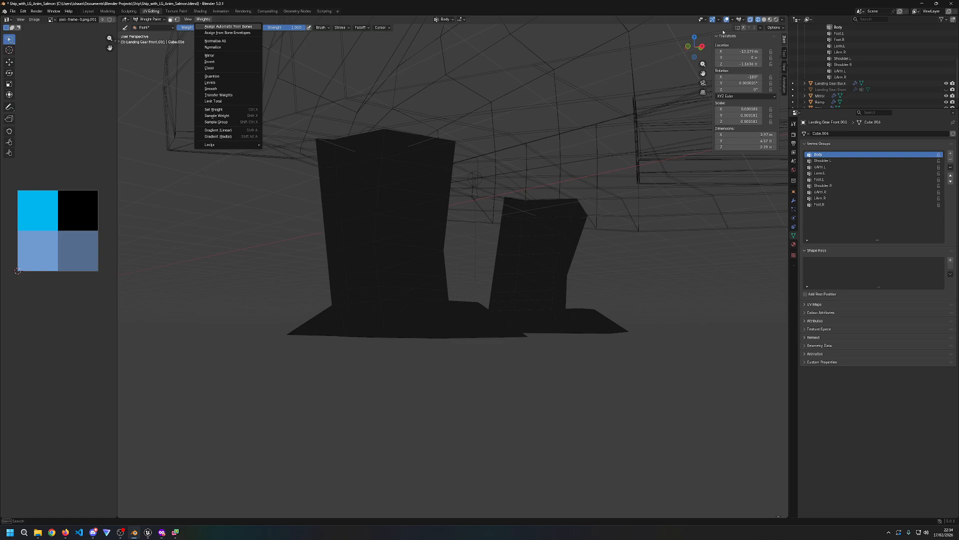
mouse_move(388, 317)
left_mouse_down()
mouse_move(440, 320)
mouse_move(430, 325)
mouse_move(377, 289)
mouse_move(393, 281)
mouse_move(367, 282)
left_mouse_up()
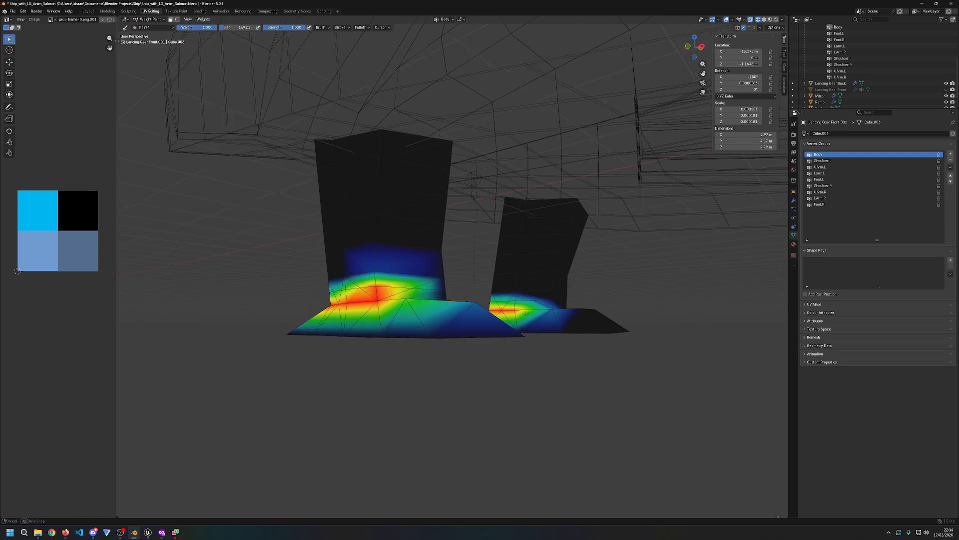
middle_click_drag(389, 282, 347, 282)
key("ctrl+z")
key("ctrl+z")
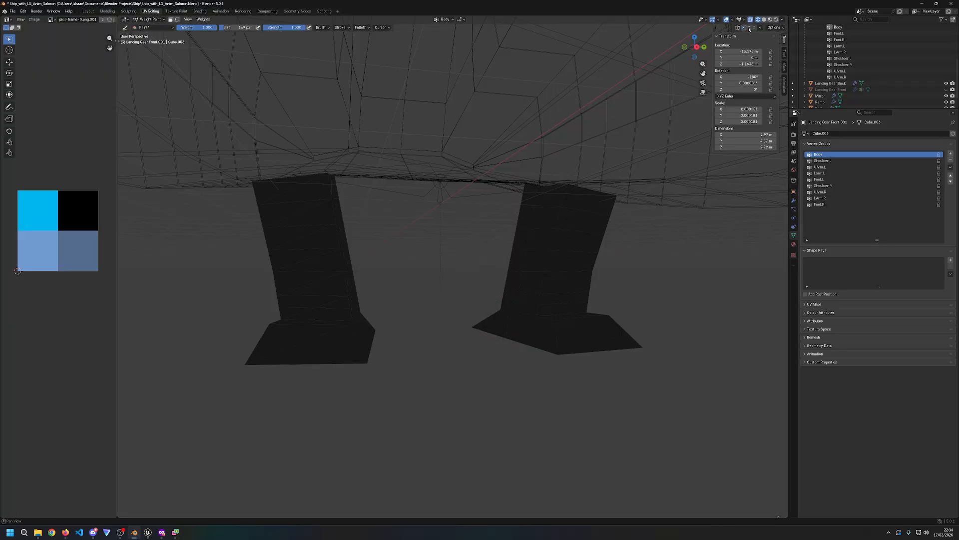
Step: Check the symmetry and weight paint options, and paint Body weights across the landing gear's foot
left_click(760, 28)
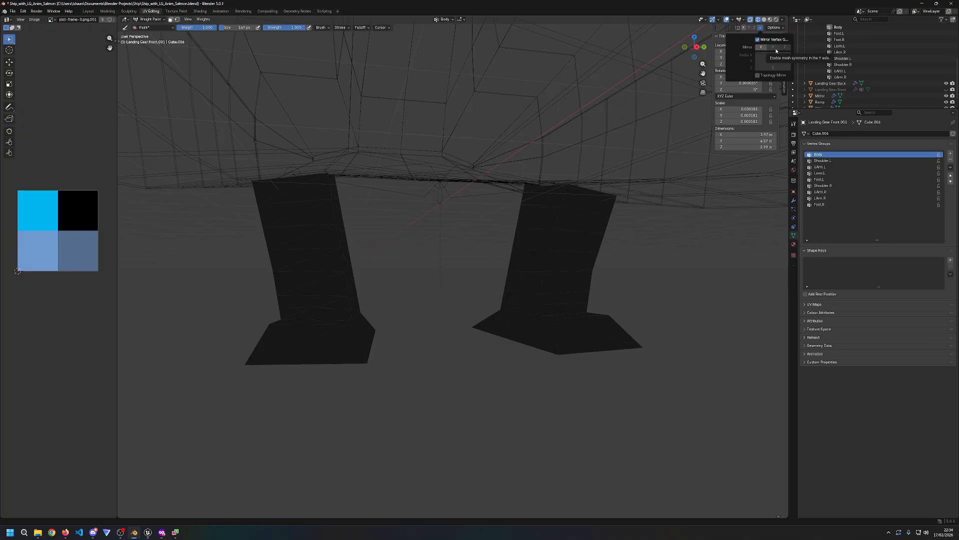
left_click(773, 28)
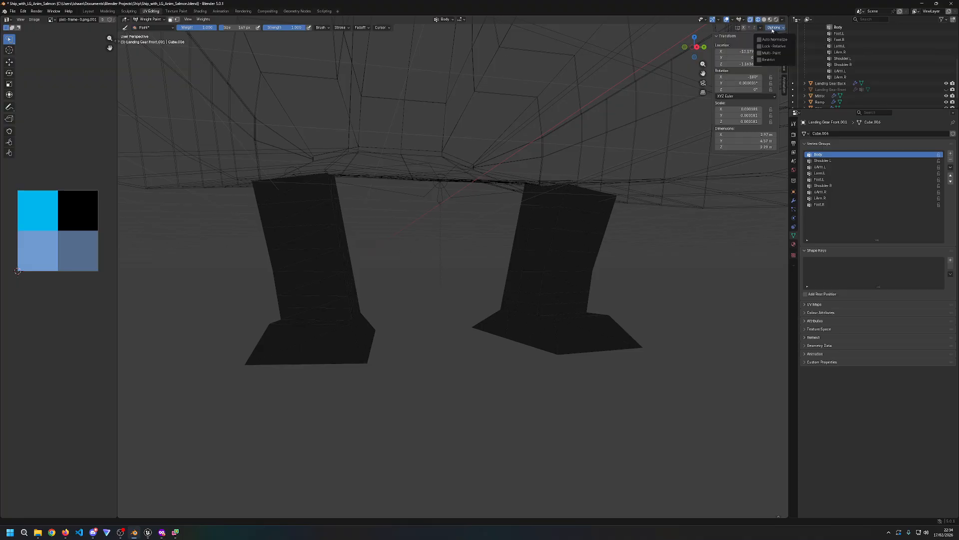
mouse_move(527, 308)
left_mouse_down()
mouse_move(642, 338)
mouse_move(524, 340)
left_mouse_up()
middle_click_drag(515, 335, 360, 325)
mouse_move(349, 325)
left_mouse_down()
mouse_move(300, 332)
mouse_move(309, 322)
mouse_move(470, 342)
left_mouse_up()
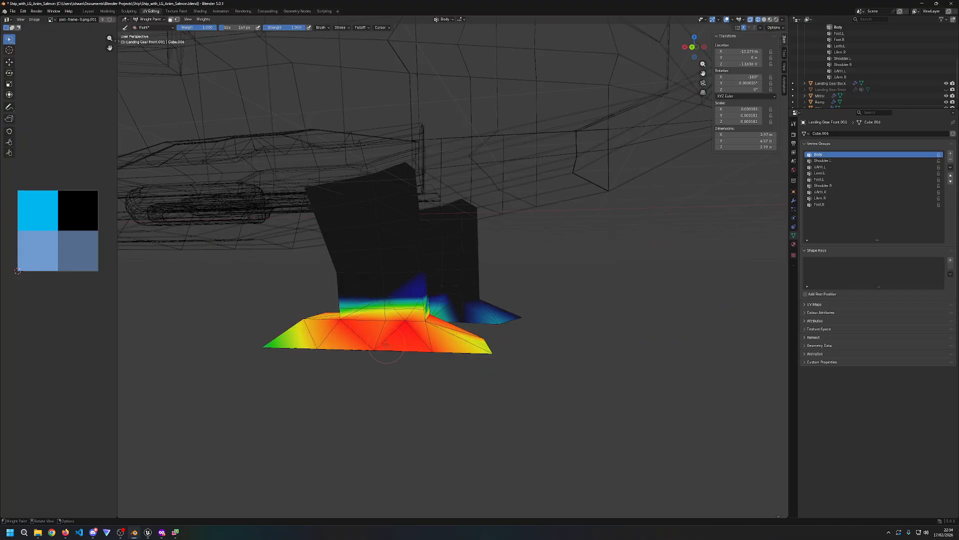
Step: Look through the weights of the Body, shoulder, arm and foot vertex groups on both sides
left_click(852, 161)
left_click(849, 167)
left_click(847, 172)
left_click(844, 179)
left_click(842, 186)
left_click(839, 192)
left_click(837, 186)
left_click(835, 193)
left_click(835, 204)
left_click(834, 199)
left_click(831, 167)
left_click(830, 162)
left_click(830, 154)
Step: Paint test weights for Shoulder L on one foot and for Shoulder R on both feet of the landing gear
left_click(830, 160)
left_click_drag(415, 345, 450, 320)
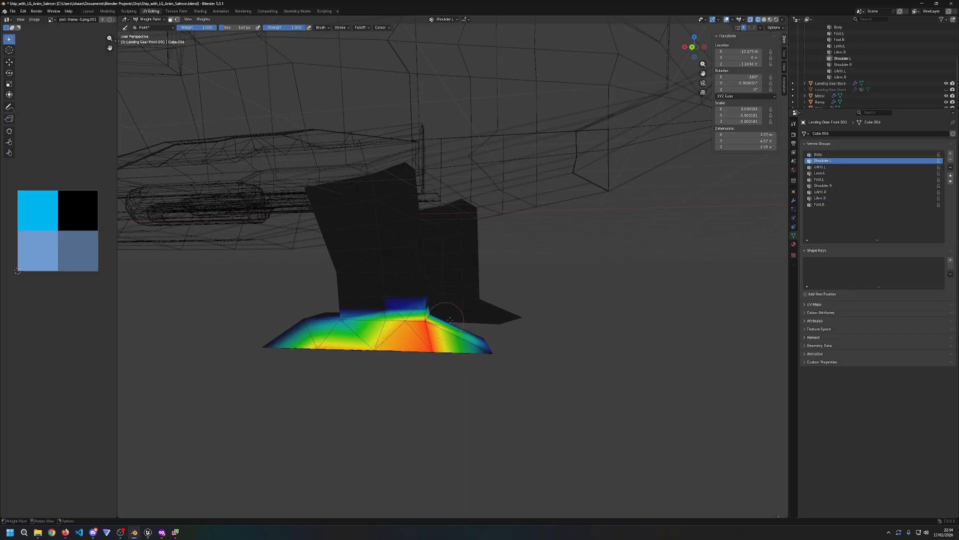
left_click(834, 186)
middle_click_drag(481, 318, 406, 329)
mouse_move(554, 311)
left_mouse_down()
mouse_move(516, 302)
mouse_move(551, 314)
left_mouse_up()
key("ctrl+z")
middle_click_drag(551, 314, 521, 320)
key("ctrl+z")
key("ctrl+shift+z")
key("ctrl+shift+z")
mouse_move(520, 319)
left_mouse_down()
mouse_move(550, 308)
mouse_move(492, 303)
left_mouse_up()
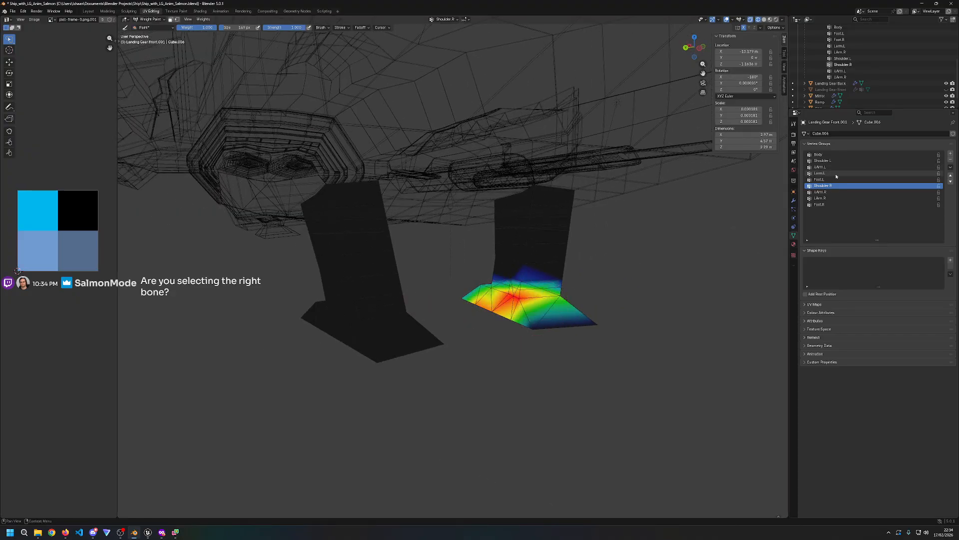
mouse_move(387, 324)
left_mouse_down()
mouse_move(345, 311)
mouse_move(332, 319)
left_mouse_up()
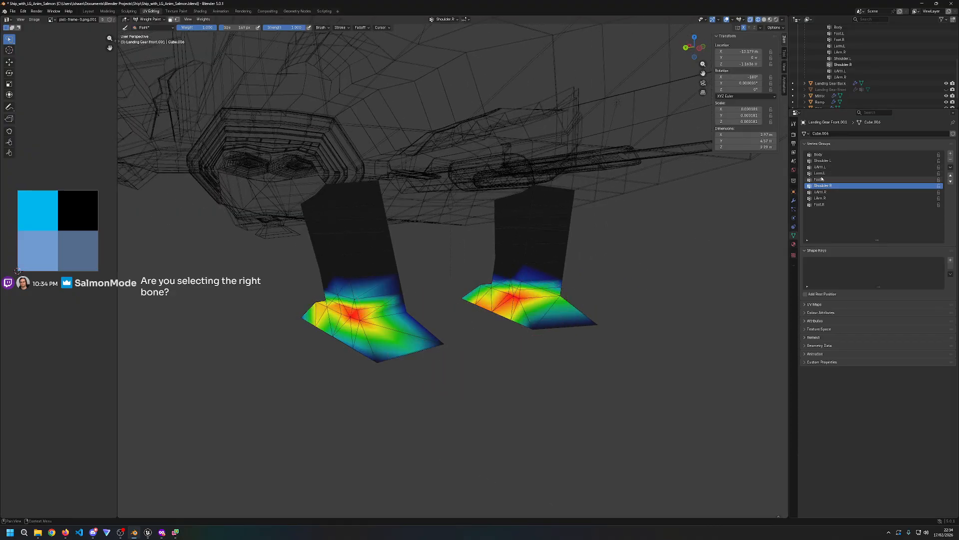
Step: Subtract Shoulder L weight from the painted foot, and compare the Shoulder L and Shoulder R groups
left_click(830, 160)
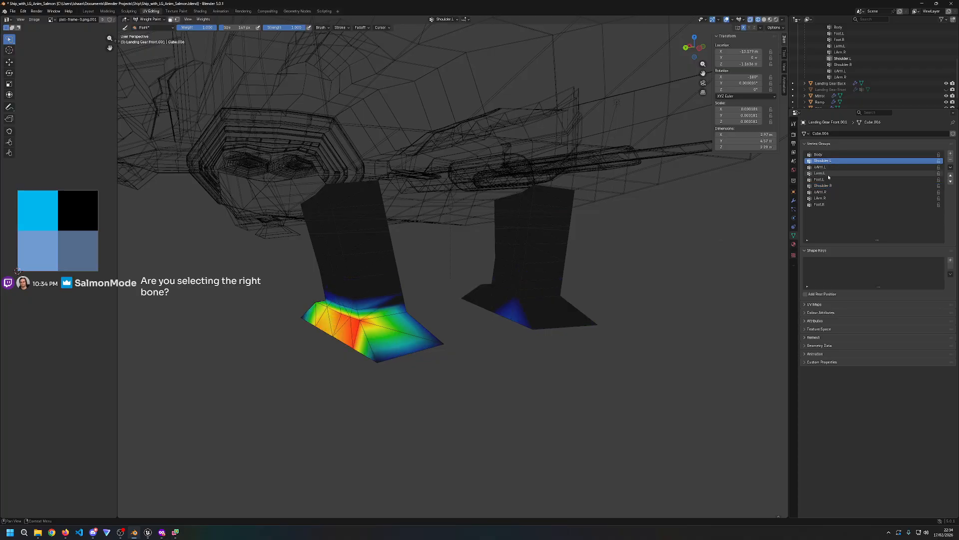
mouse_move(365, 348)
left_mouse_down("ctrl")
mouse_move(279, 307)
mouse_move(394, 348)
mouse_move(350, 307)
mouse_move(319, 312)
mouse_move(379, 315)
left_mouse_up("ctrl")
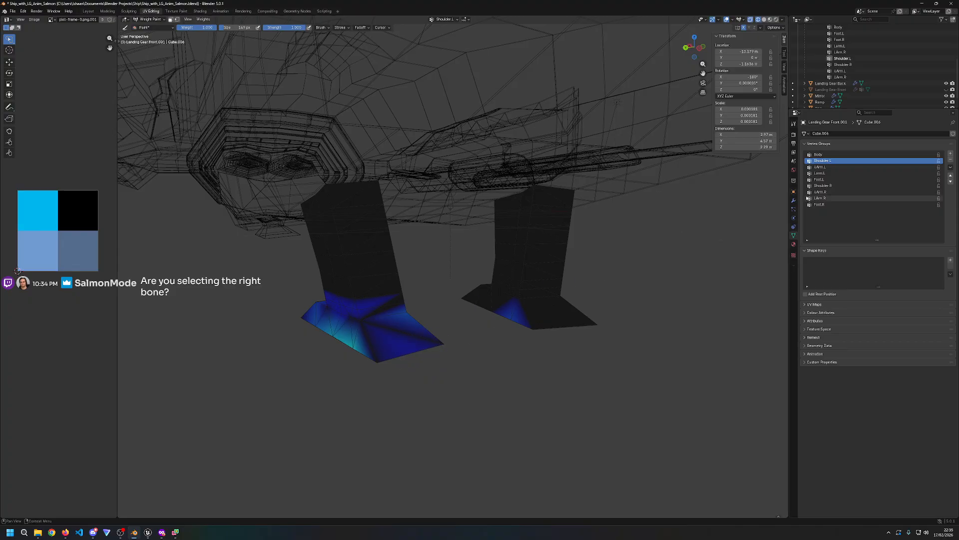
left_click(829, 186)
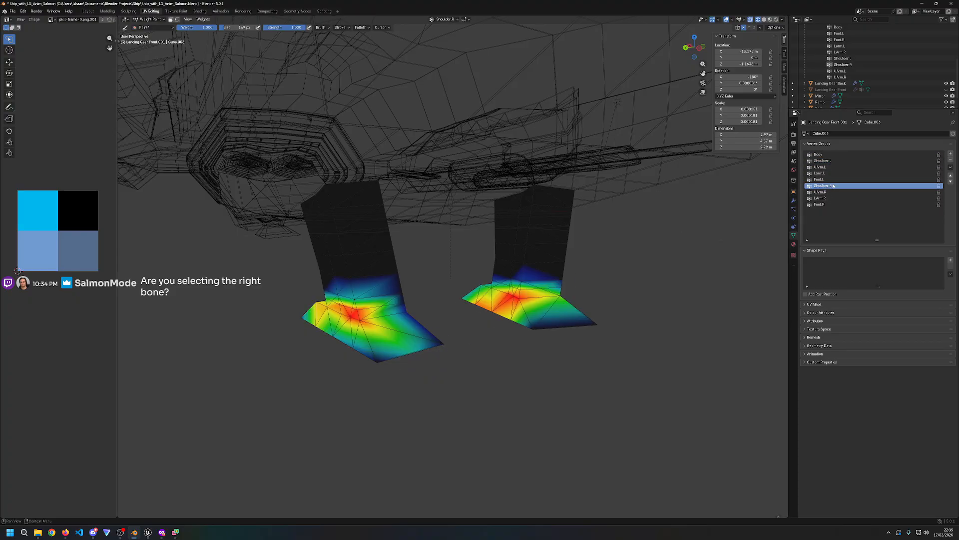
left_click(826, 161)
left_click(823, 186)
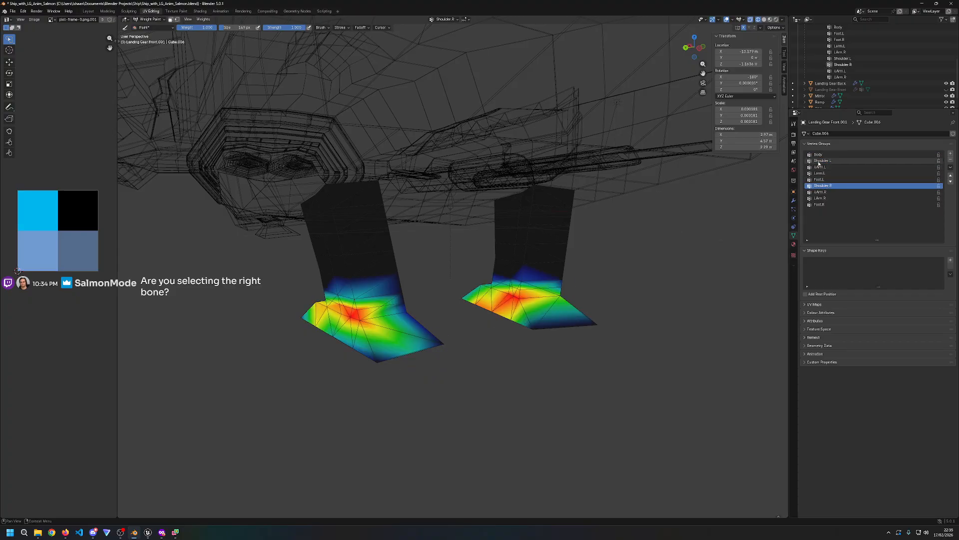
left_click(819, 162)
left_click(822, 167)
left_click(828, 186)
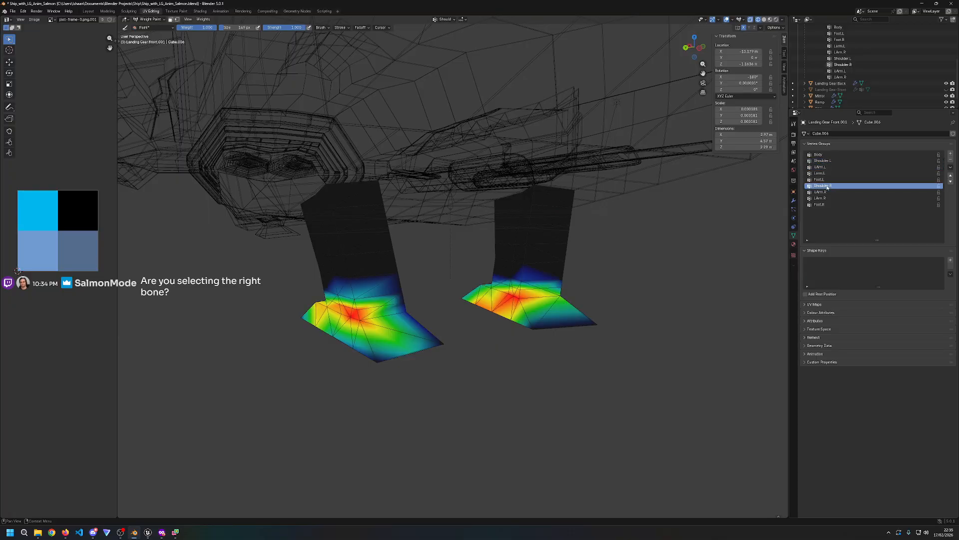
left_click(821, 163)
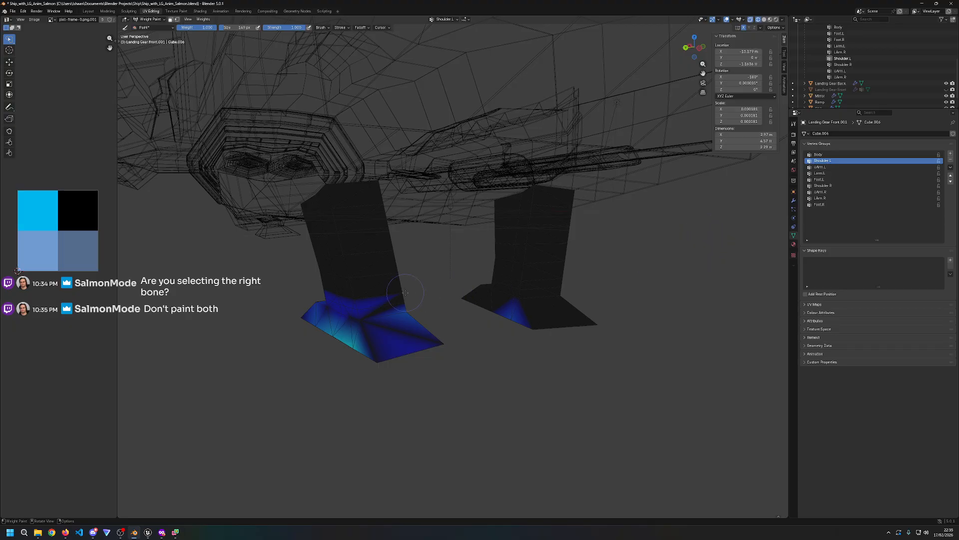
Step: Clean the vertex group weights with the subset set to All Groups
right_click(370, 303)
left_click(203, 19)
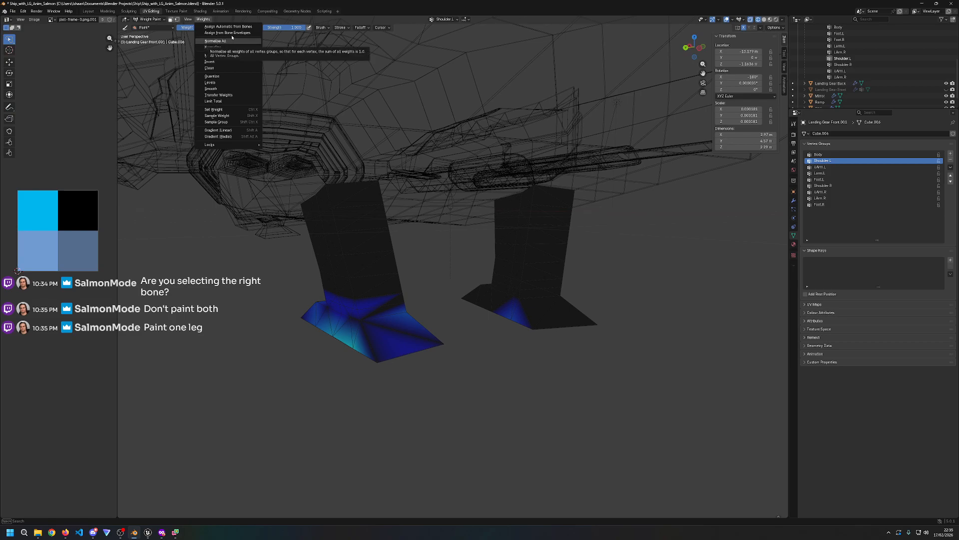
left_click(238, 68)
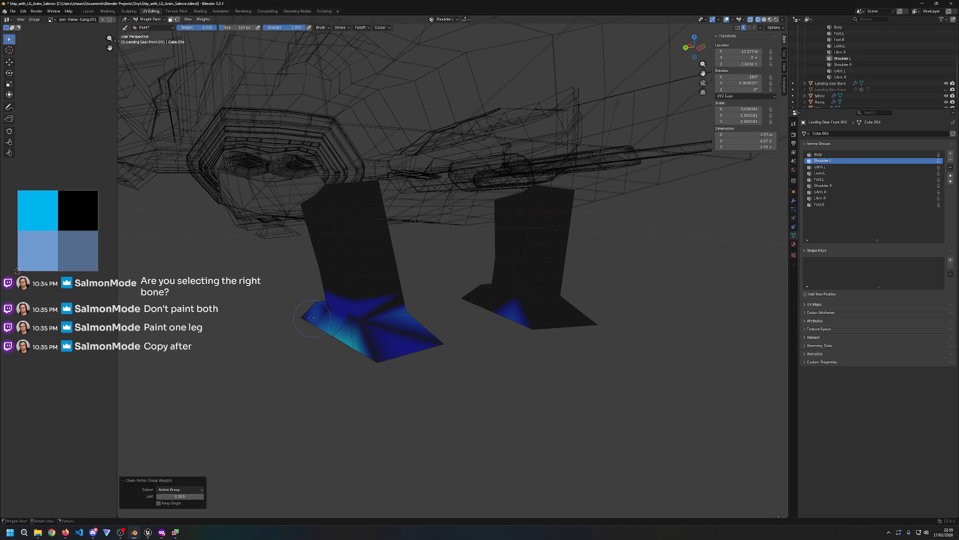
left_click_drag(311, 318, 375, 314)
key("ctrl+z")
left_click(203, 19)
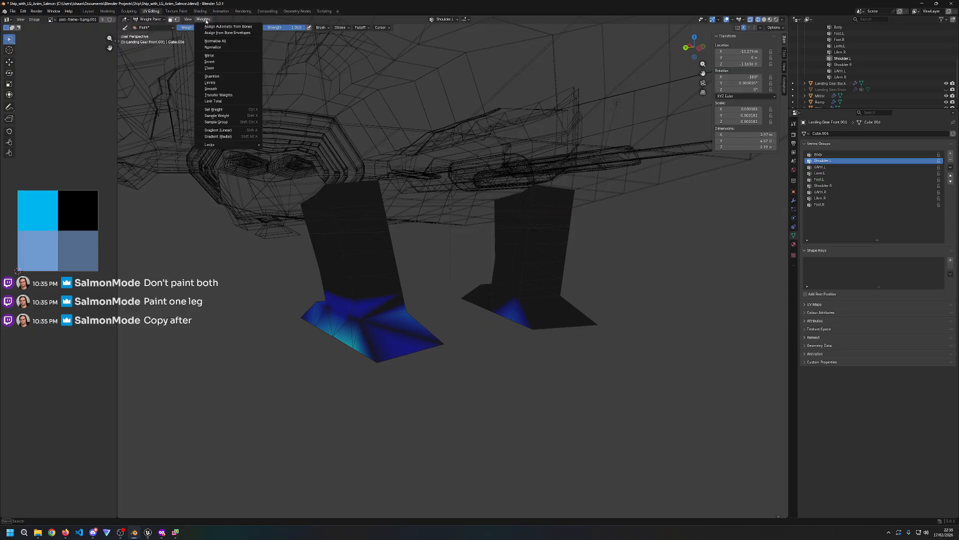
left_click(211, 67)
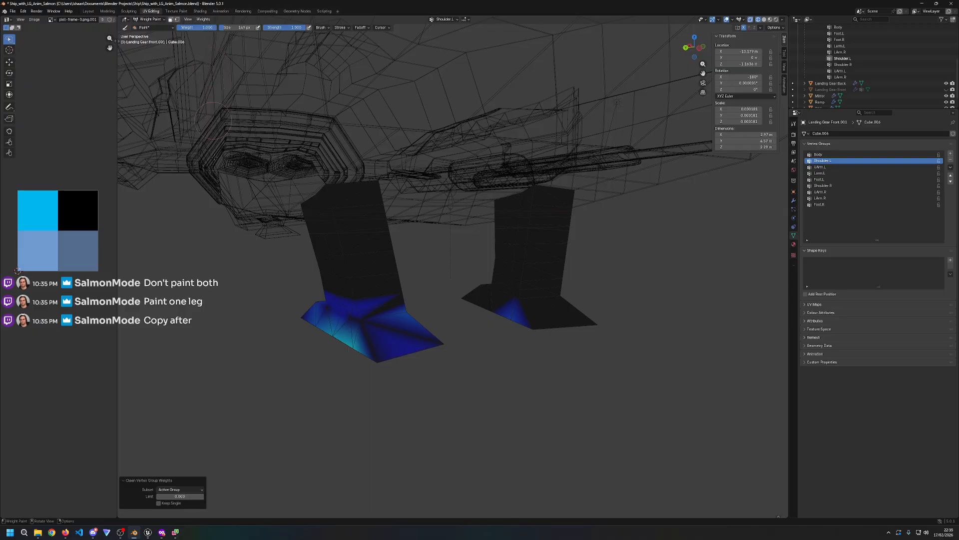
left_click(186, 489)
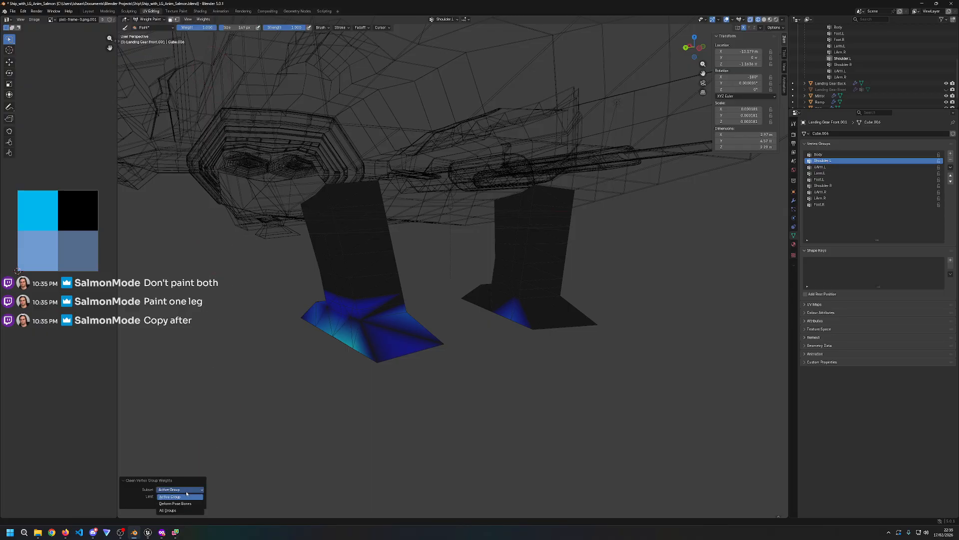
left_click(185, 510)
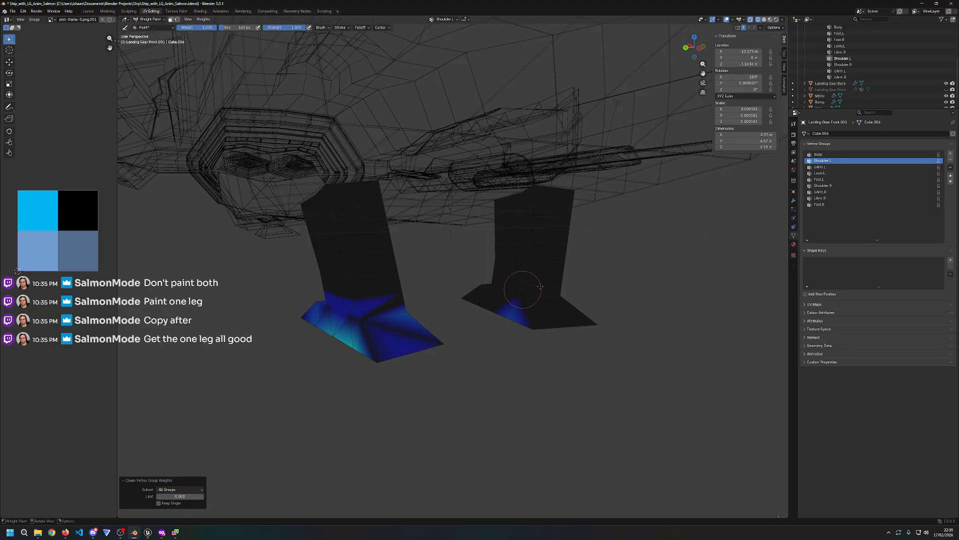
Step: Check the mesh's UV maps and return to the vertex group list
left_click(840, 144)
left_click(849, 206)
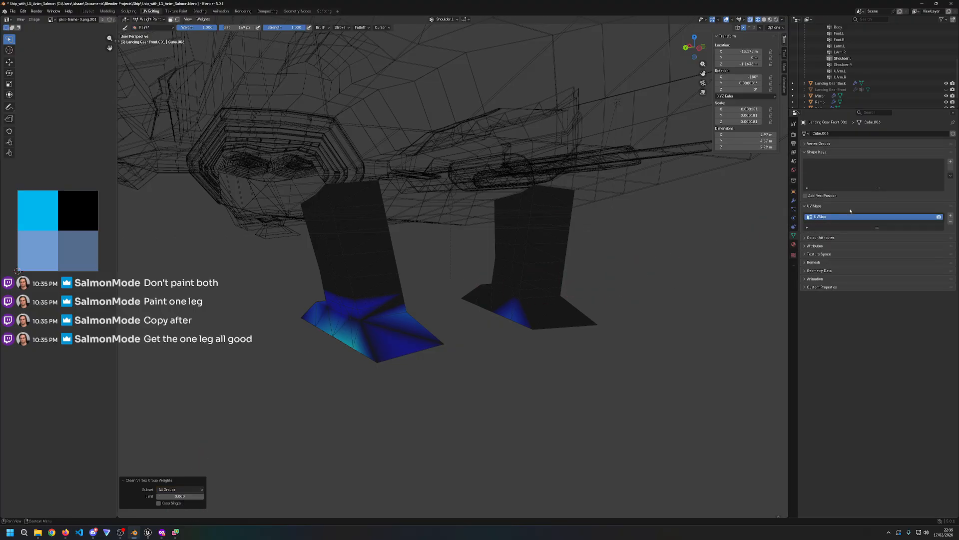
left_click(825, 143)
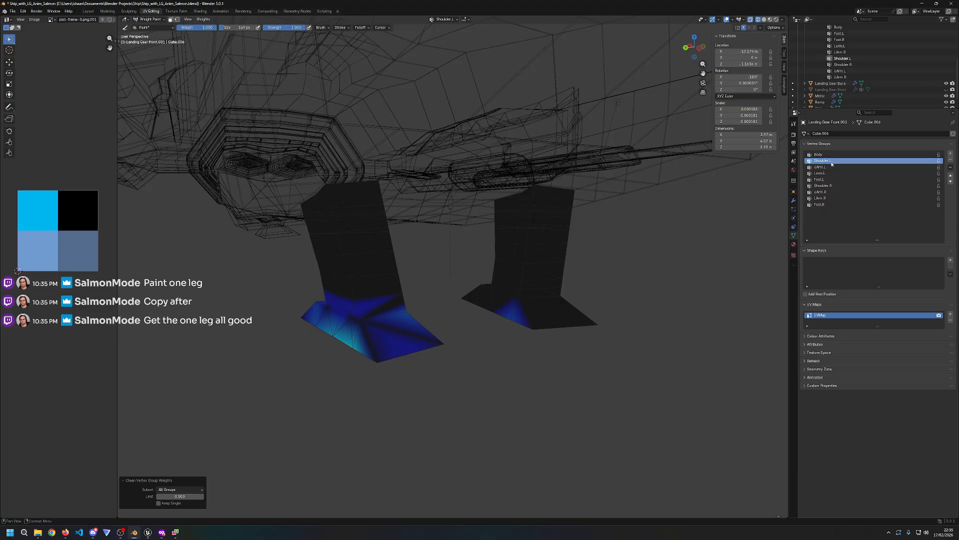
Step: Try painting Shoulder L weights down one leg, undoing the first stroke and enlarging the brush
middle_click_drag(425, 380, 548, 360)
mouse_move(487, 320)
left_mouse_down()
mouse_move(502, 306)
mouse_move(509, 227)
mouse_move(495, 279)
left_mouse_up()
key("ctrl+z")
mouse_move(480, 208)
left_mouse_down()
mouse_move(470, 215)
mouse_move(502, 311)
left_mouse_up()
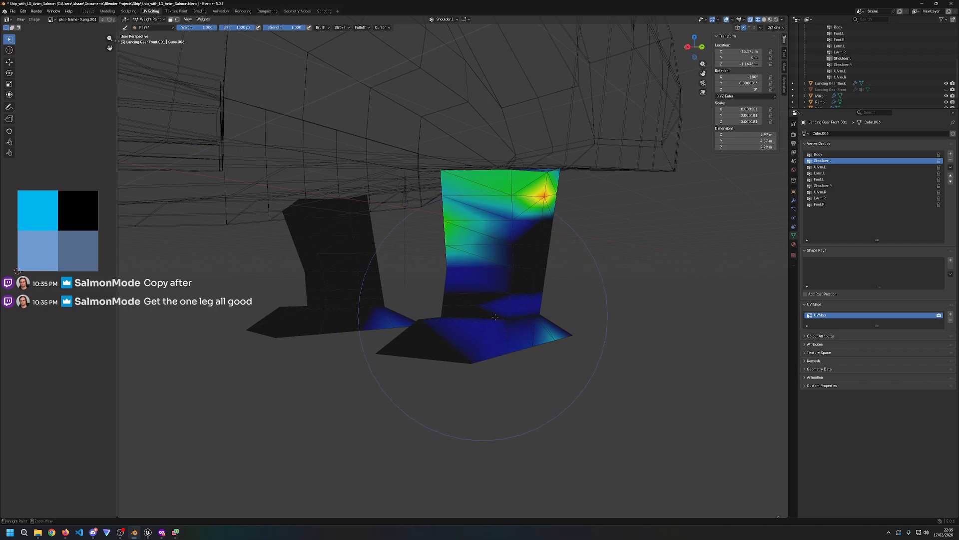
Step: Erase the Shoulder L weights from both legs and feet of the landing gear
middle_click_drag(477, 427, 430, 348)
left_click(433, 353, "ctrl")
left_click(480, 351, "ctrl")
left_click(536, 345, "ctrl")
mouse_move(433, 258)
left_mouse_down("ctrl")
mouse_move(469, 215)
mouse_move(415, 220)
mouse_move(388, 186)
mouse_move(391, 220)
left_mouse_up("ctrl")
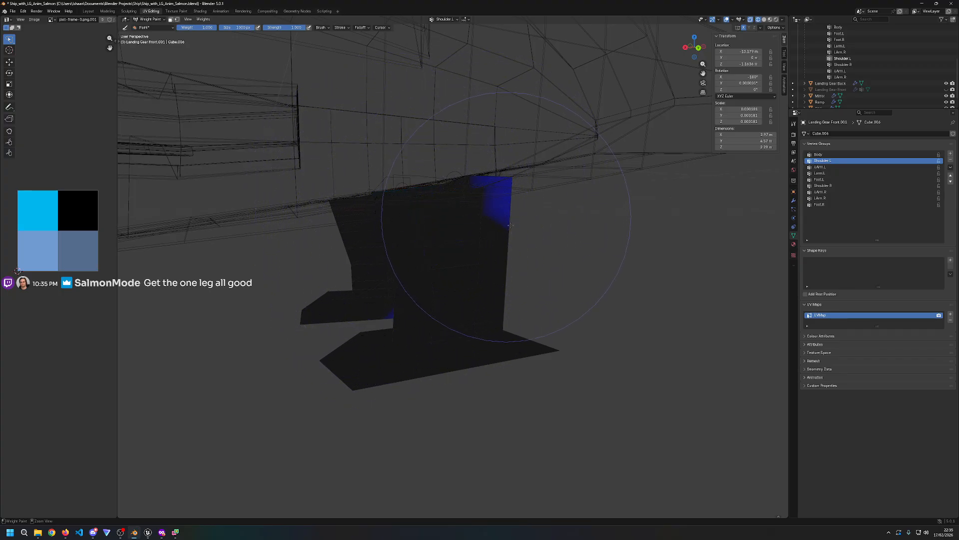
middle_click_drag(519, 219, 587, 219)
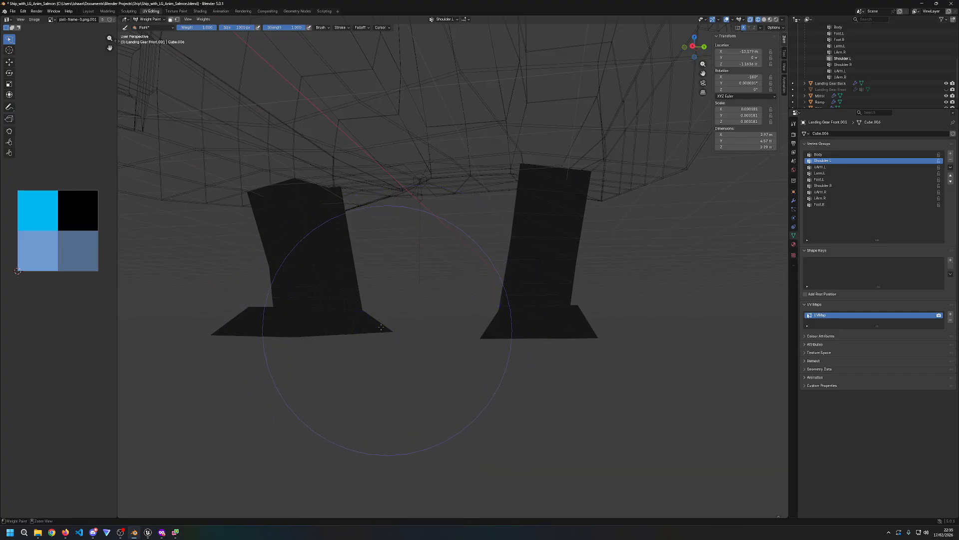
mouse_move(494, 305)
middle_mouse_down()
mouse_move(512, 327)
mouse_move(397, 296)
middle_mouse_up()
left_click(501, 311, "ctrl")
Step: Paint Shoulder L weights at 1.000 over all sides of both landing gear legs and feet
mouse_move(400, 294)
left_mouse_down()
mouse_move(466, 245)
mouse_move(425, 310)
mouse_move(439, 440)
mouse_move(486, 243)
mouse_move(390, 450)
mouse_move(316, 424)
mouse_move(311, 243)
left_mouse_up()
middle_click_drag(311, 243, 280, 320)
mouse_move(280, 320)
left_mouse_down()
mouse_move(267, 343)
mouse_move(460, 353)
mouse_move(492, 304)
mouse_move(505, 340)
left_mouse_up()
middle_click_drag(505, 340, 475, 130)
left_click_drag(475, 130, 480, 150)
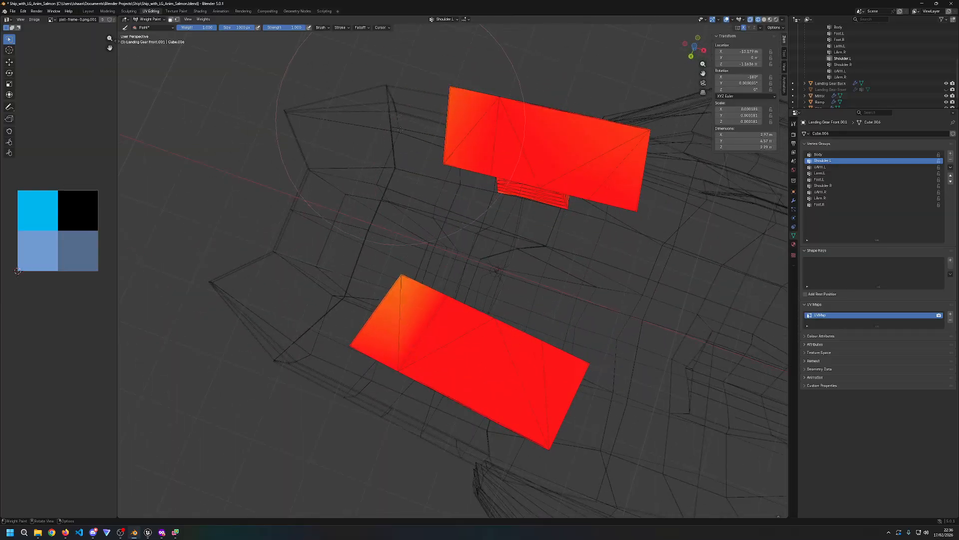
middle_click_drag(479, 150, 495, 260)
middle_click_drag(464, 309, 470, 328)
left_click_drag(469, 328, 390, 371)
middle_click_drag(390, 370, 529, 304)
left_click_drag(336, 280, 585, 336)
middle_click_drag(584, 336, 467, 317)
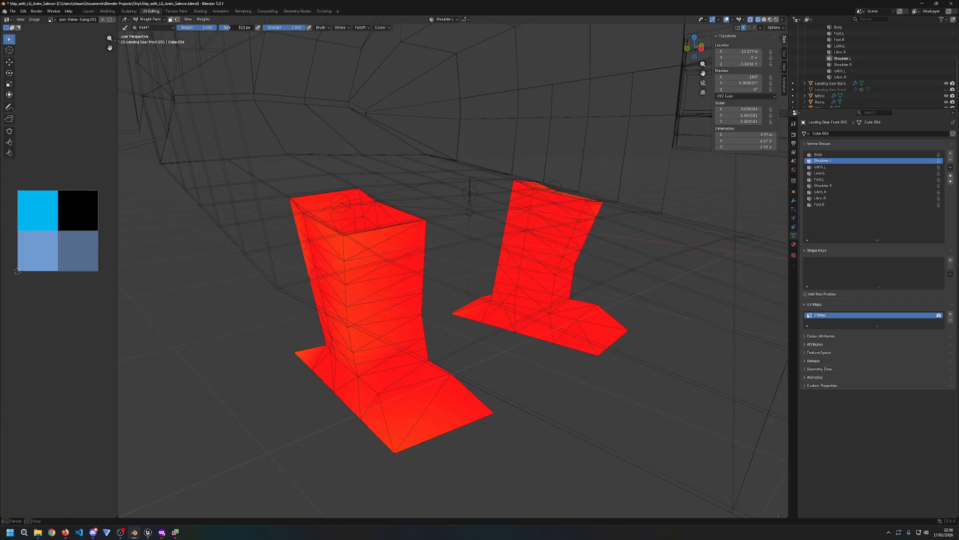
middle_click_drag(467, 317, 305, 360)
mouse_move(305, 360)
left_mouse_down()
mouse_move(280, 354)
mouse_move(292, 350)
mouse_move(267, 365)
left_mouse_up()
middle_click_drag(209, 389, 351, 413)
left_click_drag(647, 345, 518, 395)
Step: Subtract Shoulder L weight from one leg's foot, and undo the strokes that reach too far up the ankle
middle_click_drag(478, 398, 606, 370)
mouse_move(606, 370)
left_mouse_down("ctrl")
mouse_move(518, 321)
mouse_move(717, 368)
left_mouse_up("ctrl")
middle_click_drag(717, 368, 659, 351)
left_click_drag(563, 337, 634, 344, "ctrl")
middle_click_drag(634, 344, 510, 342)
mouse_move(425, 342)
left_mouse_down("ctrl")
mouse_move(227, 340)
mouse_move(409, 336)
mouse_move(320, 280)
left_mouse_up("ctrl")
middle_click_drag(350, 320, 497, 334)
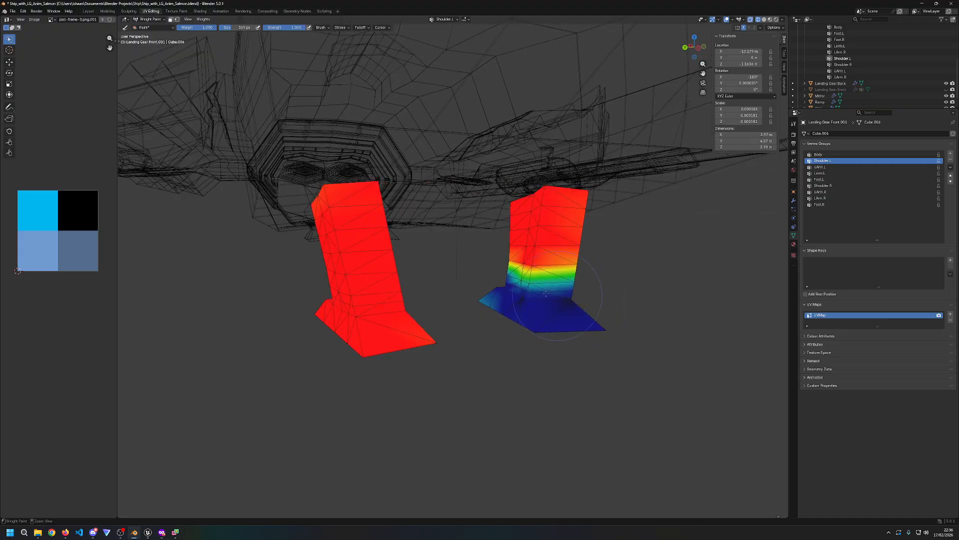
key("ctrl+z")
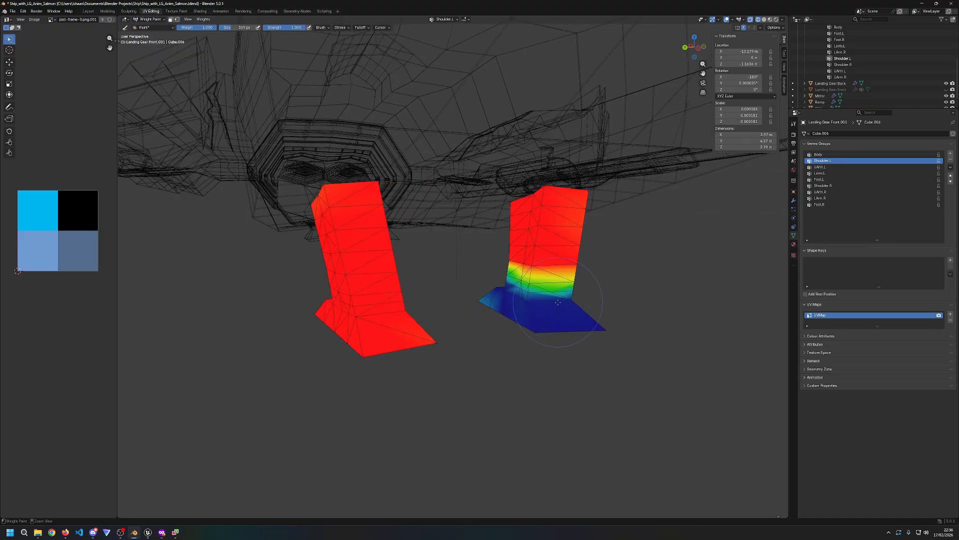
mouse_move(559, 297)
left_mouse_down("ctrl")
mouse_move(539, 297)
mouse_move(520, 317)
left_mouse_up("ctrl")
key("ctrl+z")
Step: Repaint Shoulder L weights across the lower part of that leg, just above the foot
left_click(516, 275)
left_click_drag(518, 280, 558, 286)
left_click(573, 280)
middle_click_drag(671, 289, 644, 291)
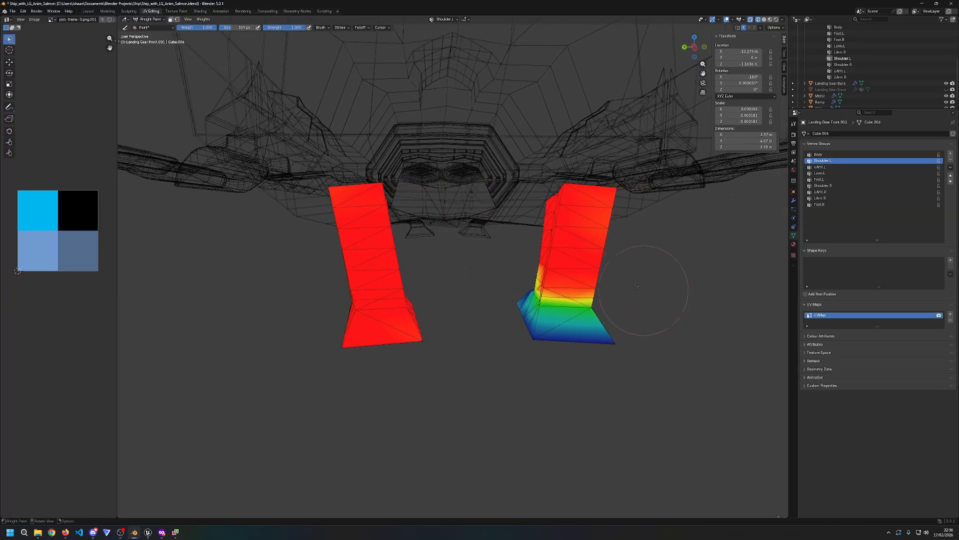
Step: Reduce the brush size and strengthen the Shoulder L weights around all sides of the ankle
left_click_drag(239, 28, 235, 27)
scroll(713, 345, "up", 3)
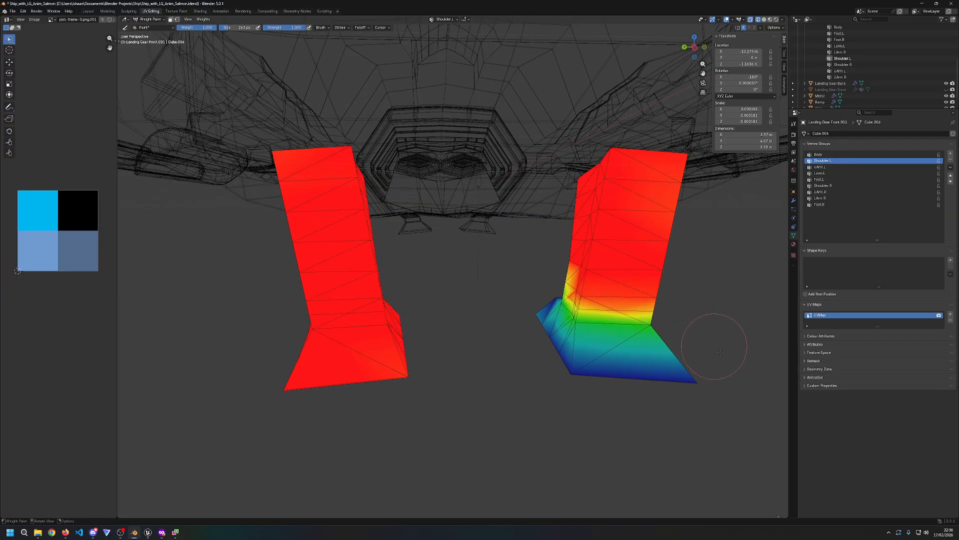
mouse_move(674, 347)
middle_mouse_down()
mouse_move(618, 350)
mouse_move(657, 352)
middle_mouse_up()
scroll(745, 361, "up", 1)
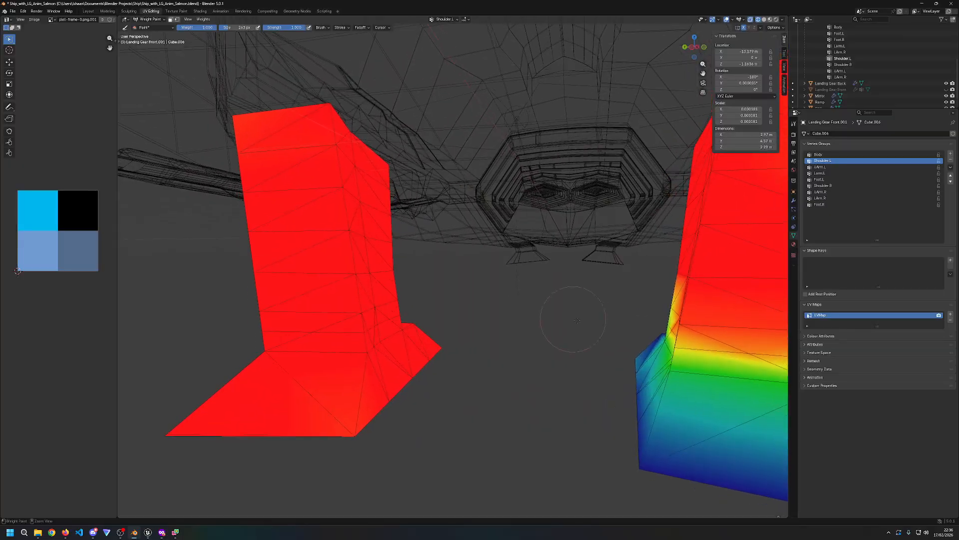
middle_click_drag(745, 362, 609, 347, "shift")
middle_click_drag(610, 347, 562, 345)
left_click_drag(475, 328, 617, 333)
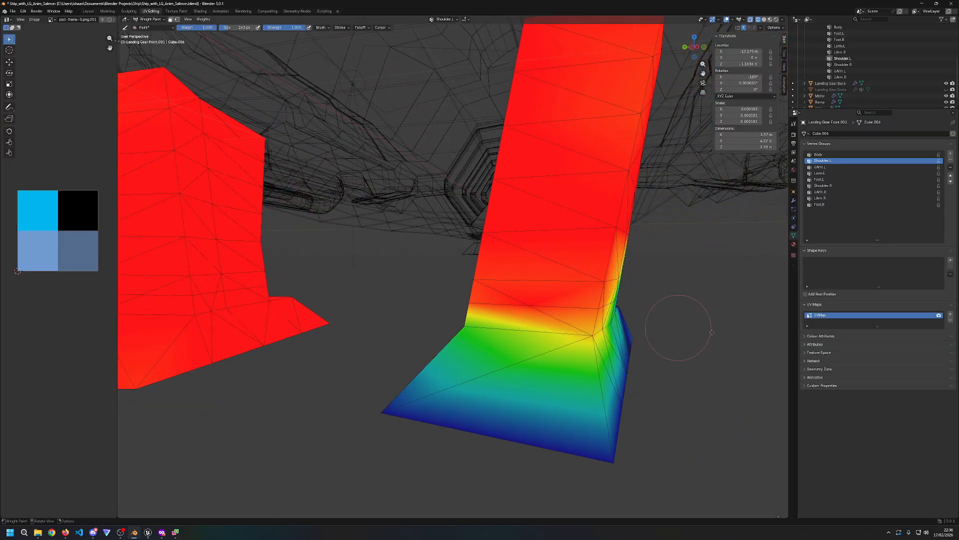
middle_click_drag(653, 323, 533, 316)
mouse_move(533, 317)
left_mouse_down()
mouse_move(504, 324)
mouse_move(617, 330)
mouse_move(529, 287)
left_mouse_up()
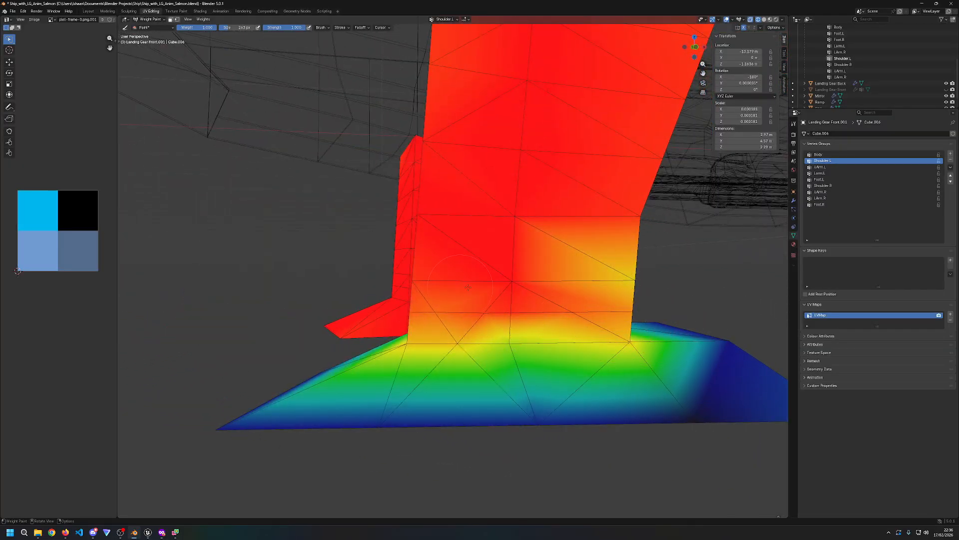
middle_click_drag(602, 298, 540, 298)
mouse_move(541, 298)
left_mouse_down()
mouse_move(500, 309)
mouse_move(565, 320)
left_mouse_up()
mouse_move(632, 315)
middle_mouse_down()
mouse_move(496, 311)
mouse_move(544, 311)
middle_mouse_up()
left_click_drag(417, 287, 324, 282)
Step: Subtract Shoulder L weight around the sides of the foot below the repainted ankle
left_click_drag(465, 345, 309, 369, "ctrl")
middle_click_drag(344, 407, 366, 398)
scroll(351, 404, "down", 1)
left_click_drag(387, 322, 293, 322, "ctrl")
middle_click_drag(319, 340, 492, 355)
left_click_drag(505, 358, 310, 345, "ctrl")
middle_click_drag(436, 424, 442, 384)
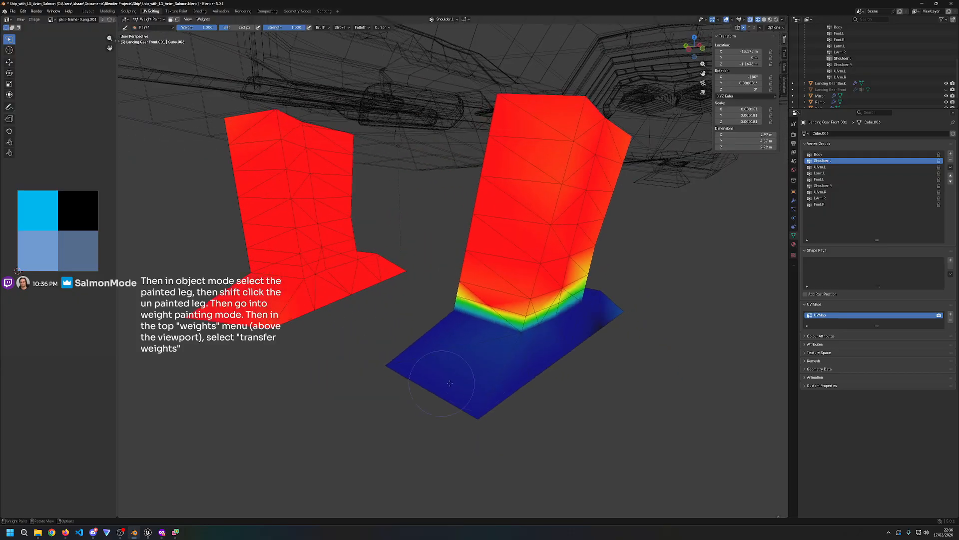
Step: Undo a stray stroke on the foot, and erase its remaining Shoulder L weights along the toe and edges
mouse_move(520, 325)
middle_mouse_down()
mouse_move(530, 293)
mouse_move(450, 320)
mouse_move(380, 370)
middle_mouse_up()
left_click_drag(380, 370, 420, 376)
key("ctrl+z")
middle_click_drag(430, 333, 465, 306, "ctrl")
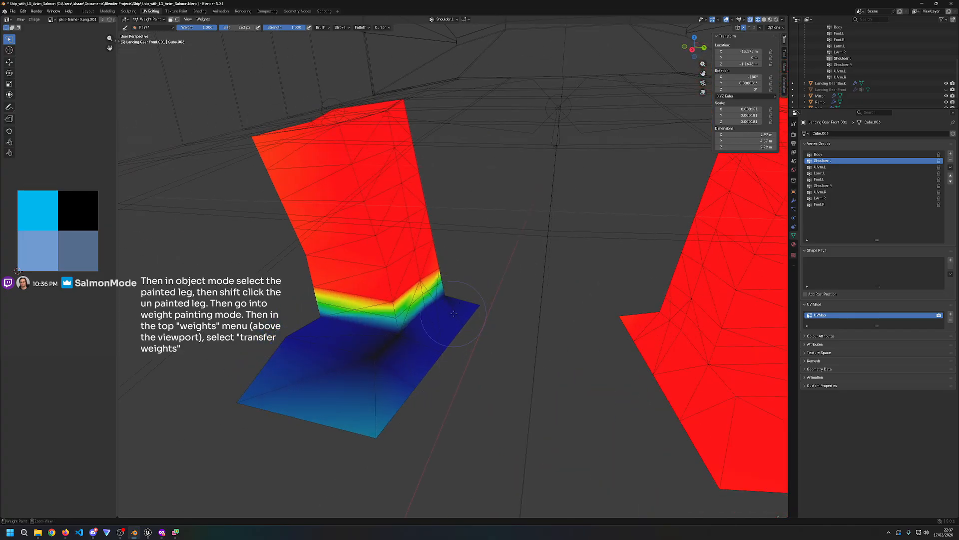
left_click_drag(436, 355, 367, 434, "ctrl")
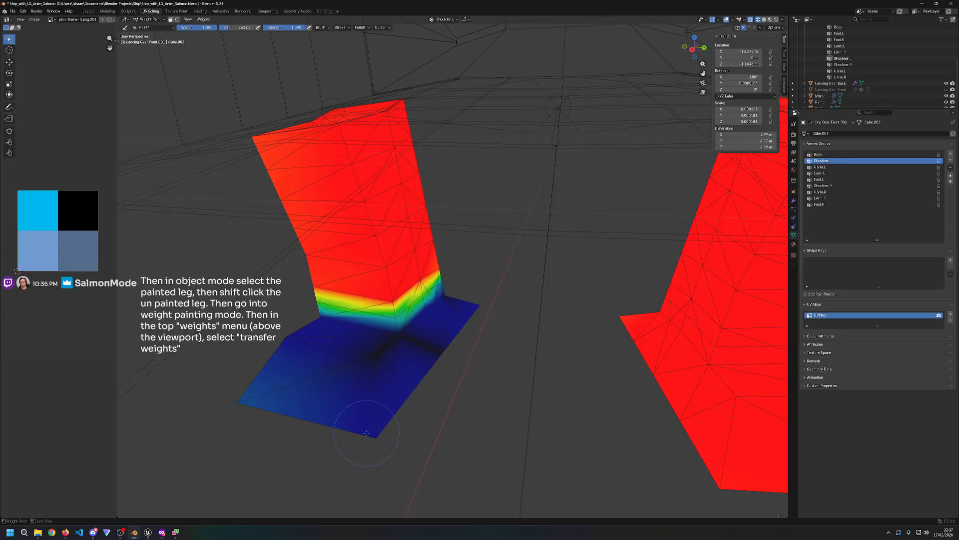
middle_click_drag(256, 401, 674, 403)
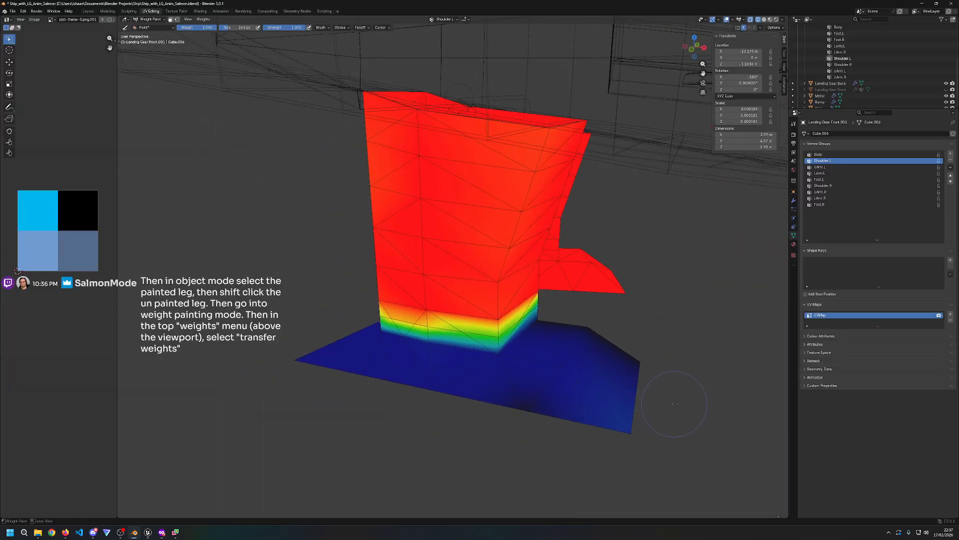
left_click_drag(651, 416, 408, 397, "ctrl")
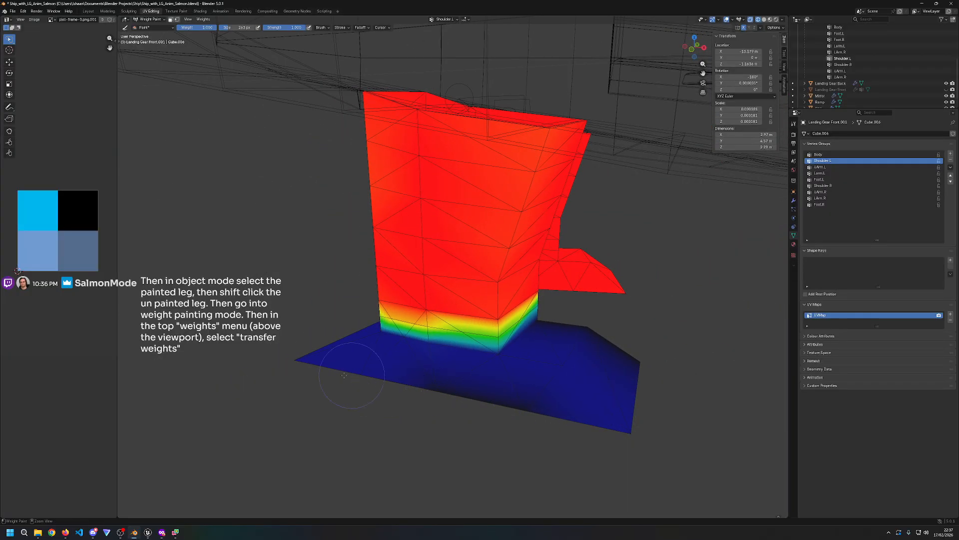
middle_click_drag(293, 359, 369, 372)
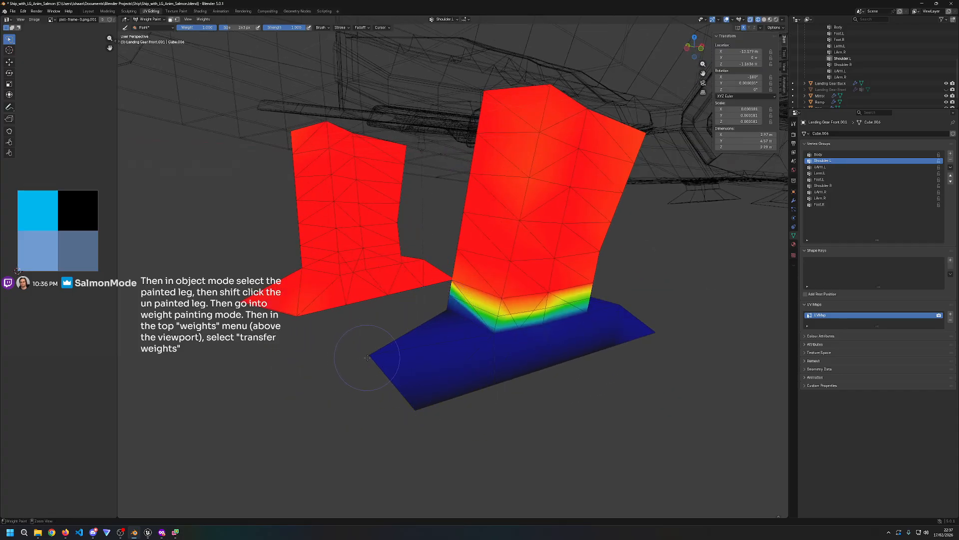
Step: Erase the remaining Shoulder L weights from the sides and sloped top faces of the first leg's foot
middle_click_drag(361, 373, 520, 340)
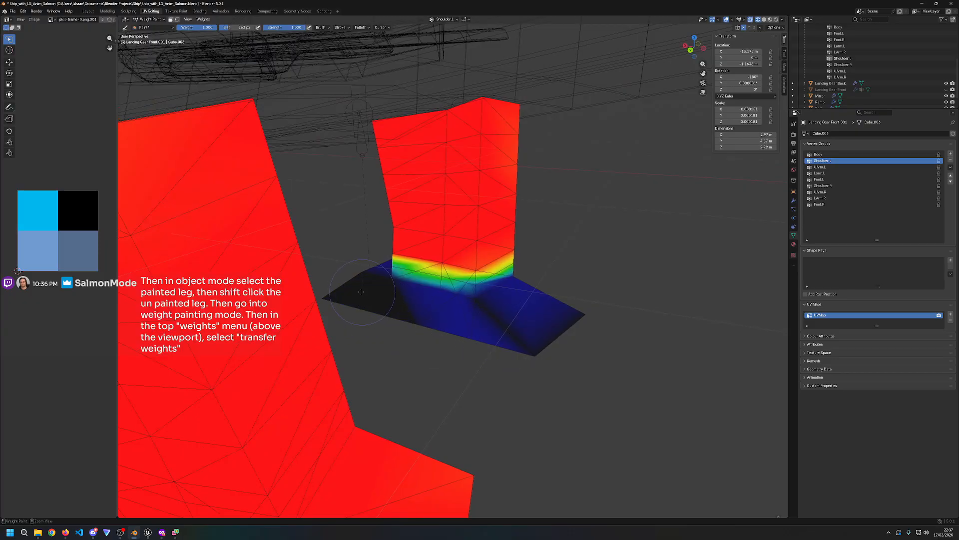
mouse_move(419, 311)
left_mouse_down("ctrl")
mouse_move(423, 296)
mouse_move(413, 326)
left_mouse_up("ctrl")
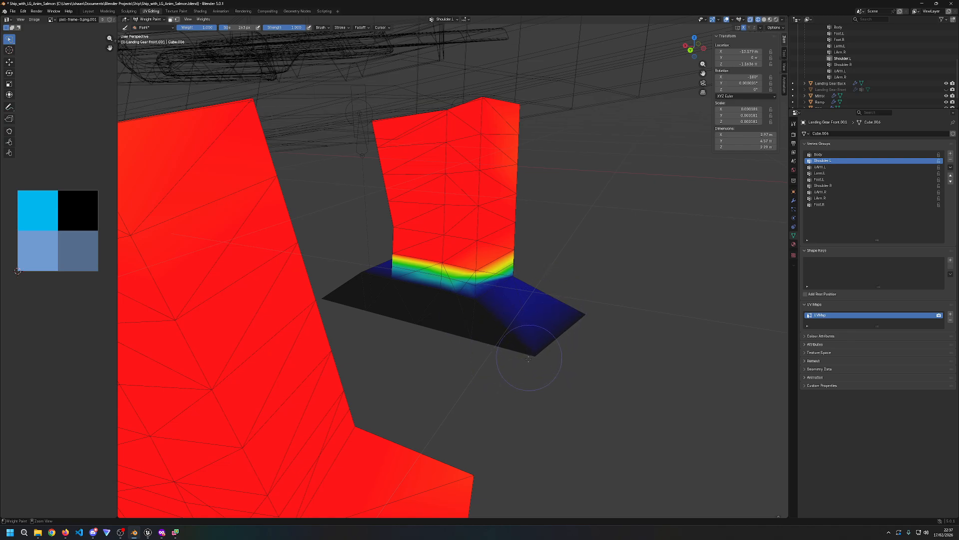
mouse_move(541, 302)
left_mouse_down("ctrl")
mouse_move(492, 285)
mouse_move(497, 310)
mouse_move(521, 333)
left_mouse_up("ctrl")
middle_click_drag(633, 352, 458, 353)
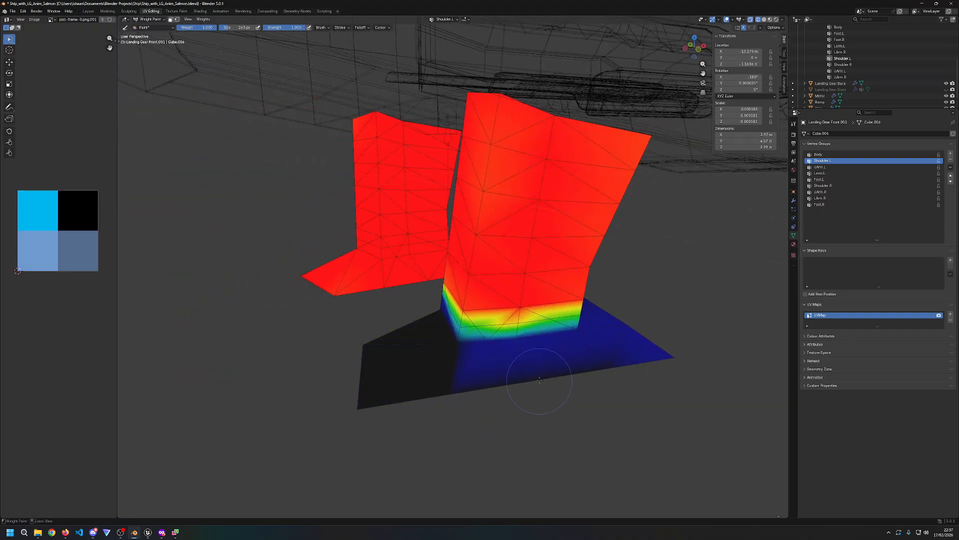
mouse_move(520, 342)
left_mouse_down("ctrl")
mouse_move(560, 322)
mouse_move(605, 380)
left_mouse_up("ctrl")
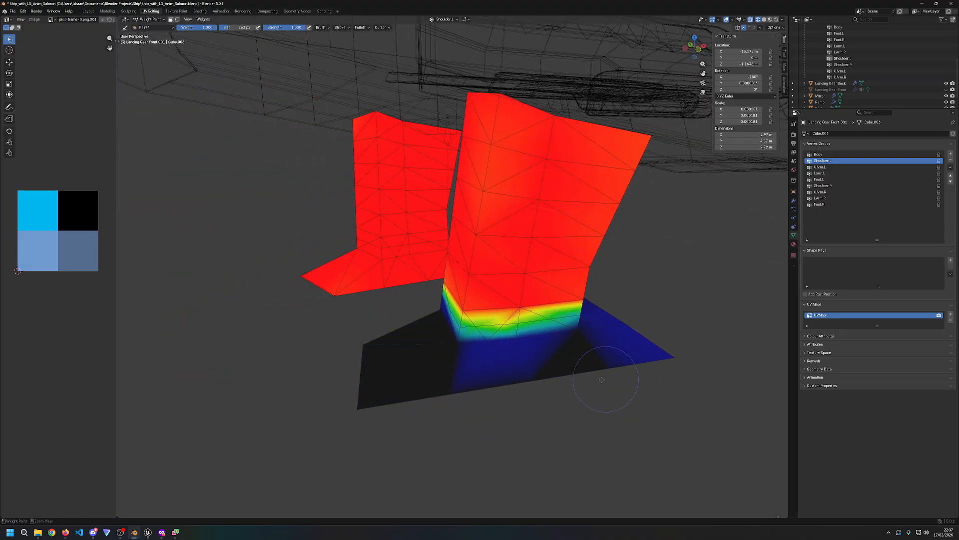
middle_click_drag(444, 402, 528, 283)
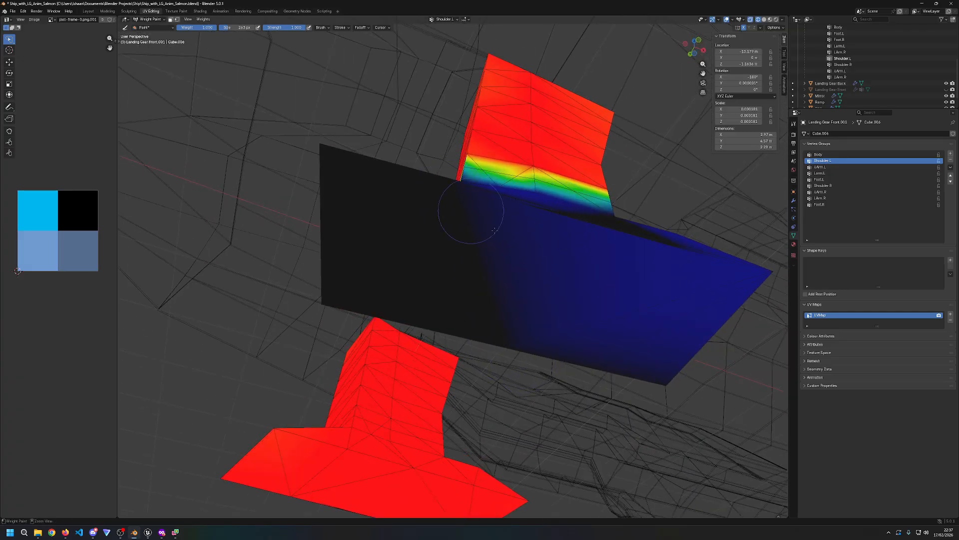
middle_click_drag(471, 211, 479, 327)
left_click_drag(474, 266, 668, 276, "ctrl")
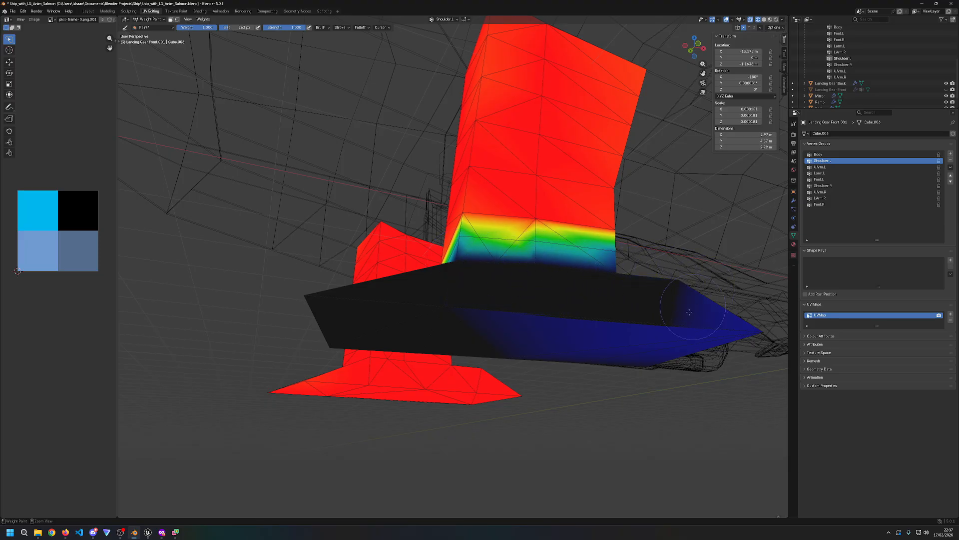
Step: Clear the last Shoulder L weights from the end and underside of the first leg's foot
mouse_move(719, 325)
middle_mouse_down()
mouse_move(558, 412)
mouse_move(437, 356)
middle_mouse_up()
mouse_move(370, 365)
left_mouse_down("ctrl")
mouse_move(233, 345)
mouse_move(249, 333)
mouse_move(272, 355)
mouse_move(210, 340)
mouse_move(305, 340)
mouse_move(338, 324)
left_mouse_up("ctrl")
mouse_move(488, 380)
left_mouse_down("ctrl")
mouse_move(444, 363)
mouse_move(403, 311)
mouse_move(440, 357)
mouse_move(428, 360)
left_mouse_up("ctrl")
mouse_move(427, 360)
middle_mouse_down()
mouse_move(461, 391)
mouse_move(377, 302)
mouse_move(384, 311)
middle_mouse_up()
mouse_move(355, 322)
left_mouse_down("ctrl")
mouse_move(372, 297)
mouse_move(355, 318)
mouse_move(394, 312)
mouse_move(382, 306)
mouse_move(400, 280)
mouse_move(397, 292)
mouse_move(416, 276)
left_mouse_up("ctrl")
middle_click_drag(416, 275, 505, 272)
Step: Subtract Shoulder L weights across the top and long side of the opposite leg's foot
left_click_drag(670, 361, 706, 358, "ctrl")
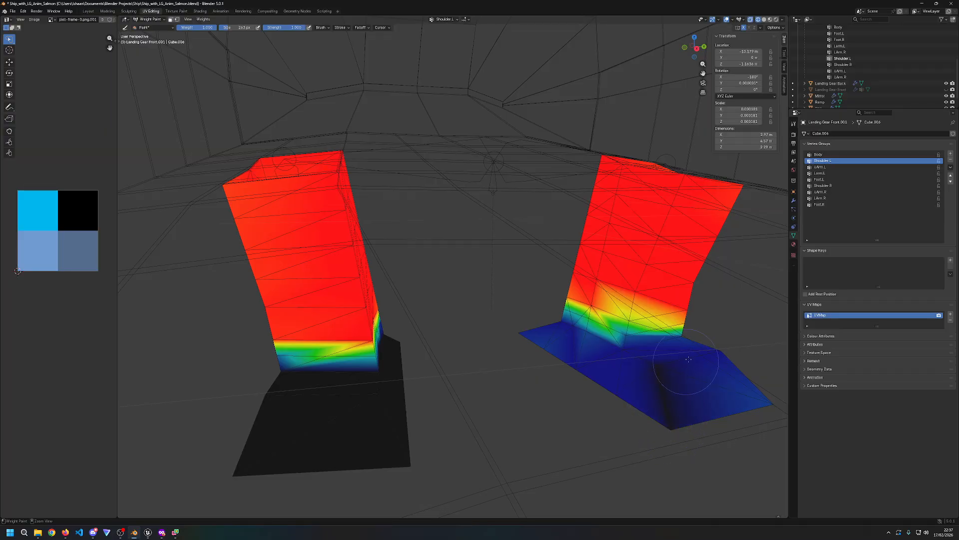
left_click_drag(751, 384, 772, 405, "ctrl")
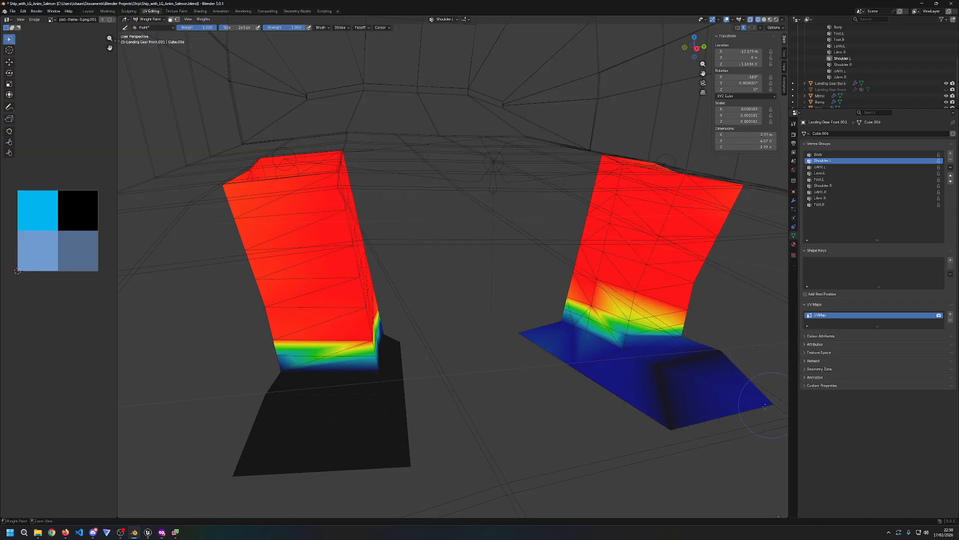
mouse_move(692, 360)
left_mouse_down("ctrl")
mouse_move(667, 359)
mouse_move(622, 387)
mouse_move(677, 336)
left_mouse_up("ctrl")
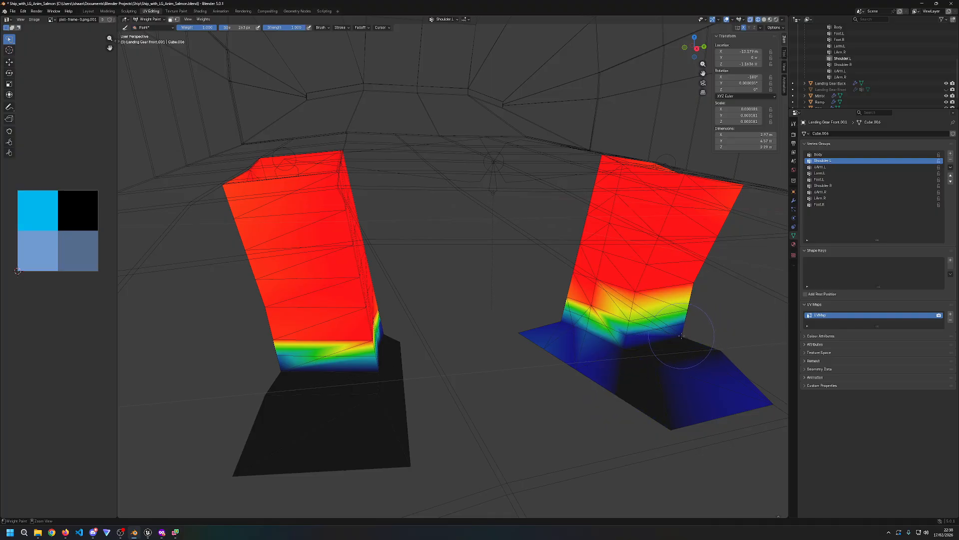
middle_click_drag(732, 360, 311, 399)
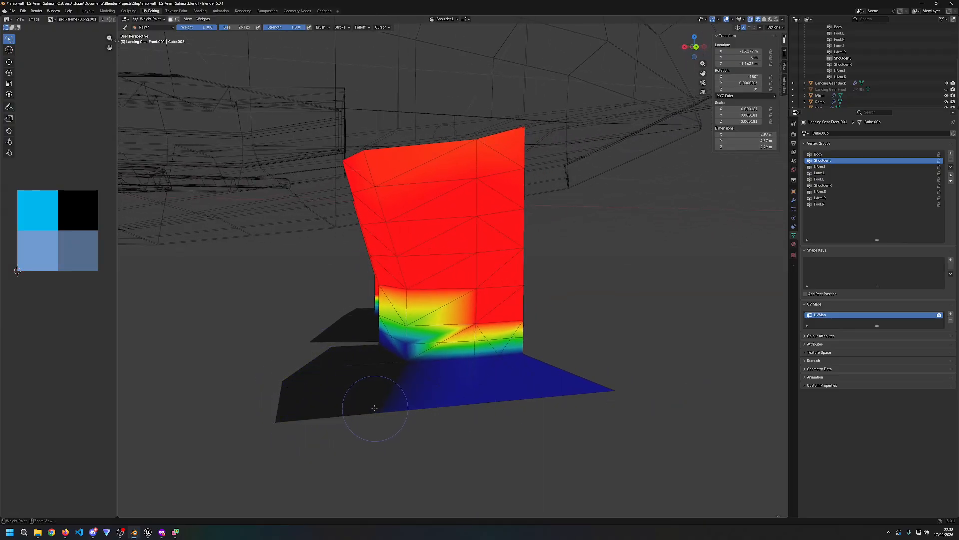
mouse_move(468, 376)
left_mouse_down("ctrl")
mouse_move(522, 376)
mouse_move(530, 357)
mouse_move(475, 349)
mouse_move(348, 369)
left_mouse_up("ctrl")
Step: Erase the remaining Shoulder L weights at the pointed end of the opposite leg's foot
middle_click_drag(347, 369, 465, 363)
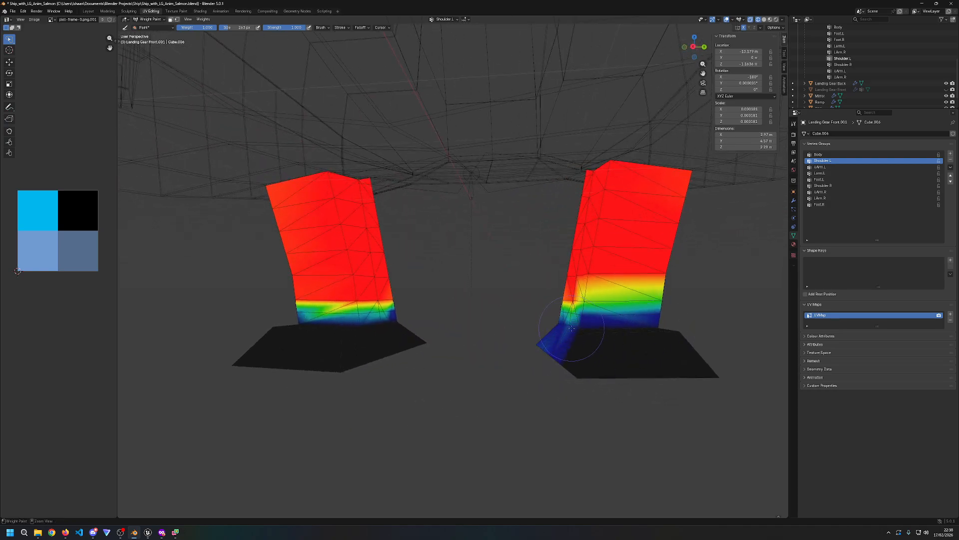
middle_click_drag(571, 328, 542, 336)
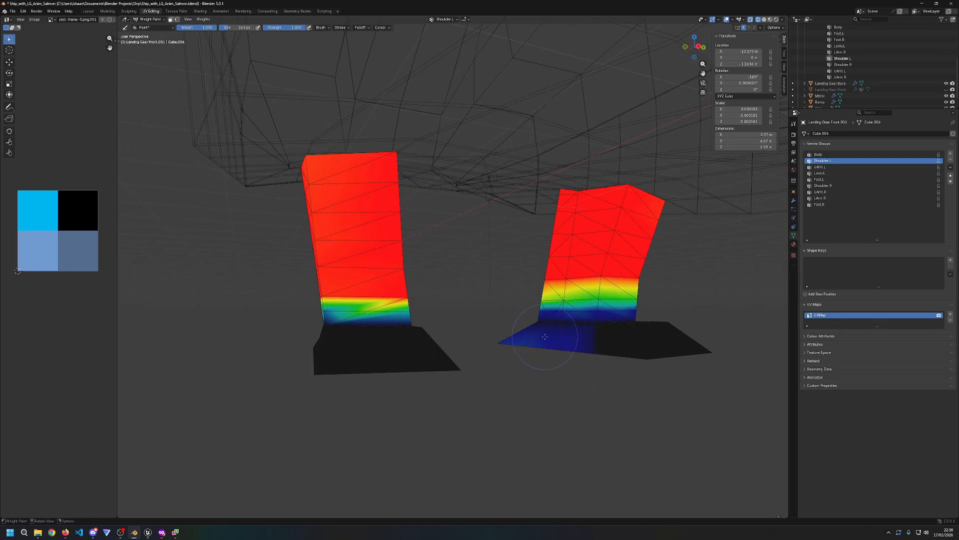
scroll(636, 409, "up", 4)
left_click_drag(608, 395, 550, 390, "ctrl")
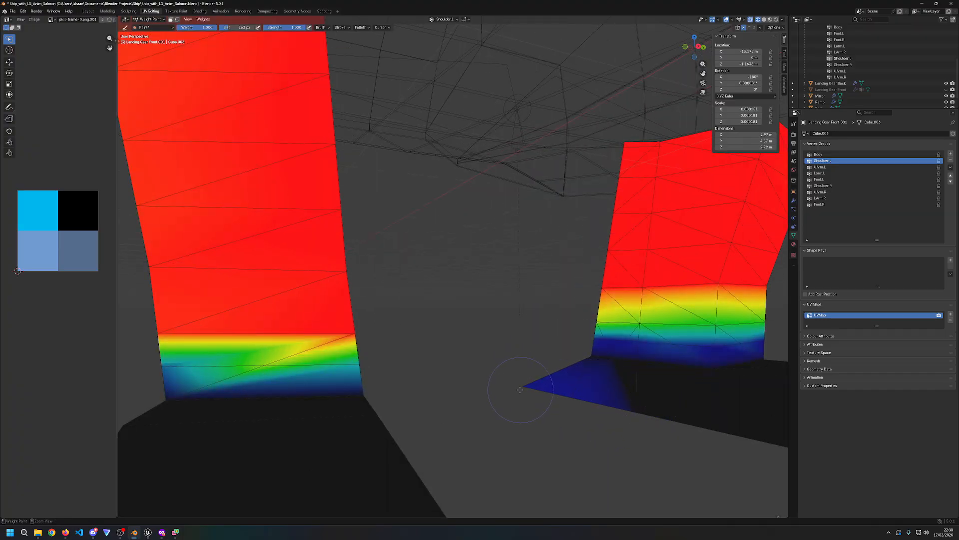
middle_click_drag(578, 365, 424, 484)
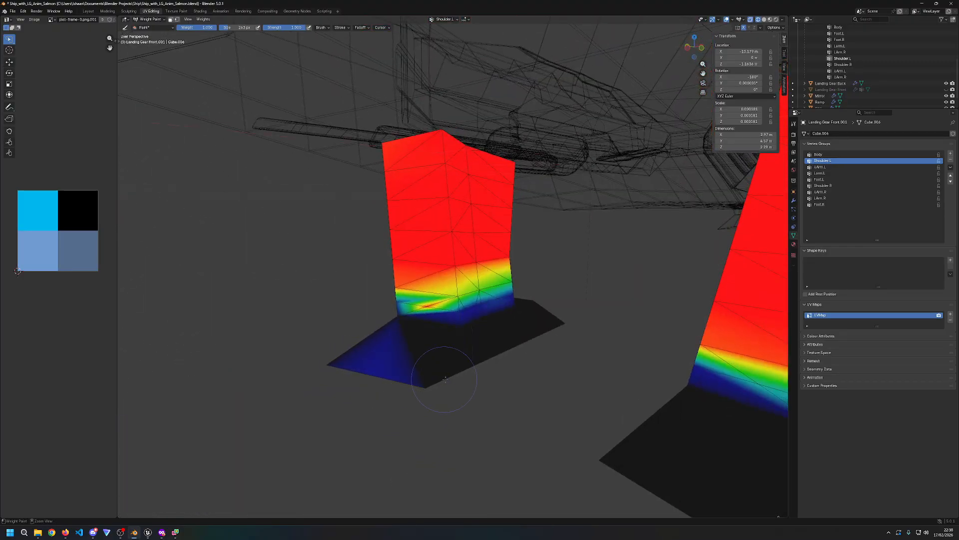
middle_click_drag(363, 368, 482, 340)
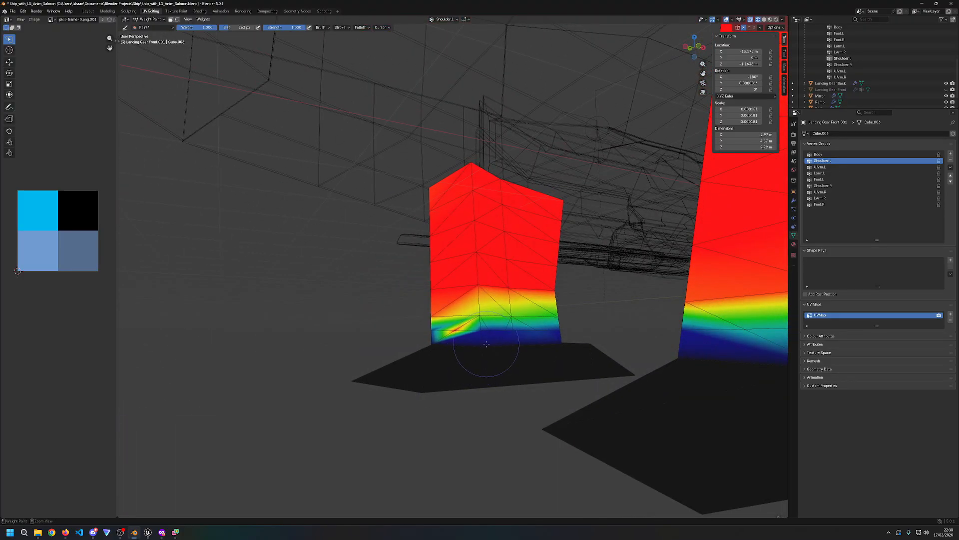
Step: Subtract Shoulder L weights around the base of the opposite leg's ankle, directly above the foot
left_click_drag(462, 333, 549, 344, "ctrl")
mouse_move(553, 347)
middle_mouse_down()
mouse_move(687, 358)
mouse_move(665, 361)
middle_mouse_up()
mouse_move(659, 336)
left_mouse_down("ctrl")
mouse_move(718, 328)
mouse_move(558, 323)
left_mouse_up("ctrl")
middle_click_drag(617, 325, 614, 334)
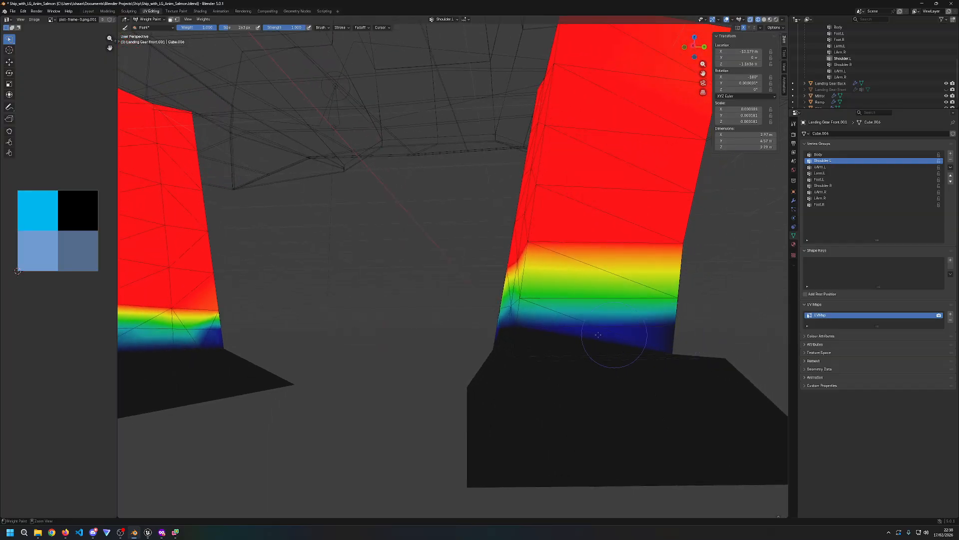
left_click_drag(612, 330, 568, 331, "ctrl")
middle_click_drag(728, 343, 612, 334)
mouse_move(265, 335)
left_mouse_down("ctrl")
mouse_move(403, 341)
mouse_move(392, 353)
left_mouse_up("ctrl")
Step: Reduce Shoulder L weights at the ankle corner and along the adjoining side just above the foot
mouse_move(392, 354)
middle_mouse_down()
mouse_move(331, 331)
mouse_move(472, 345)
mouse_move(486, 317)
middle_mouse_up()
left_click(490, 318, "ctrl")
left_click(490, 318, "ctrl")
left_click(490, 318, "ctrl")
left_click(490, 319, "ctrl")
scroll(492, 325, "up", 3)
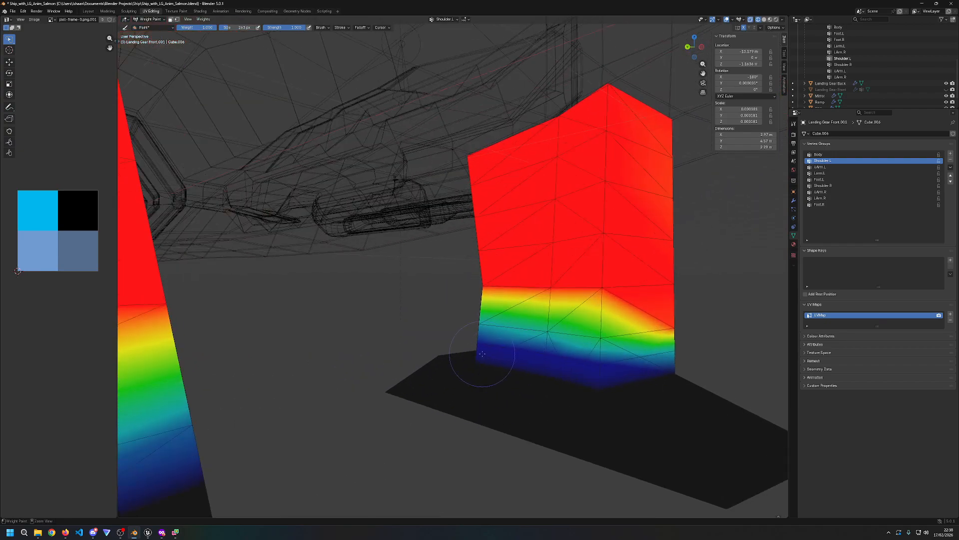
mouse_move(485, 351)
left_mouse_down("ctrl")
mouse_move(667, 358)
mouse_move(617, 361)
left_mouse_up("ctrl")
Step: Erase the remaining Shoulder L weights from the lowest ring of ankle faces where the leg meets the foot
middle_click_drag(715, 357, 620, 361)
mouse_move(720, 381)
middle_mouse_down("shift")
mouse_move(634, 353)
mouse_move(595, 365)
mouse_move(593, 343)
middle_mouse_up("shift")
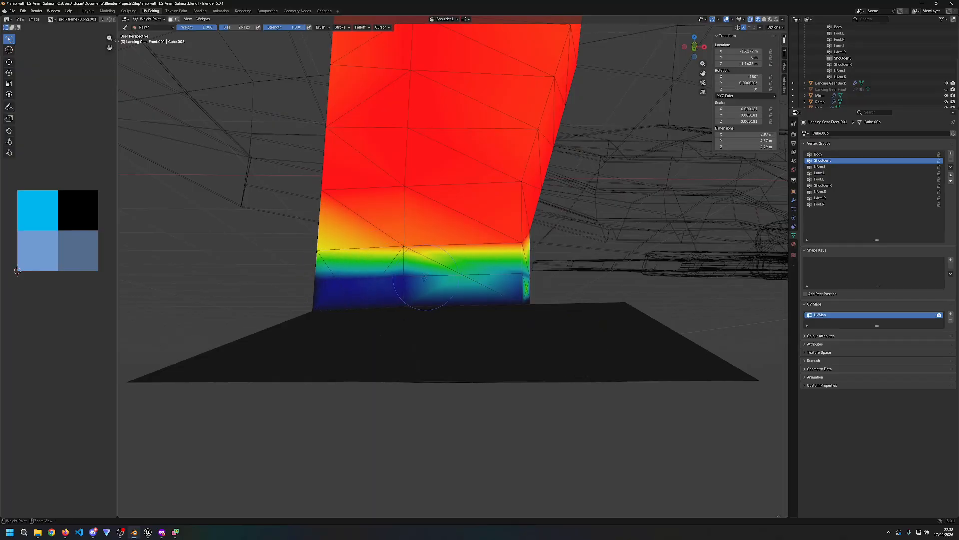
left_click_drag(360, 286, 347, 289, "ctrl")
left_click_drag(407, 280, 337, 285, "ctrl")
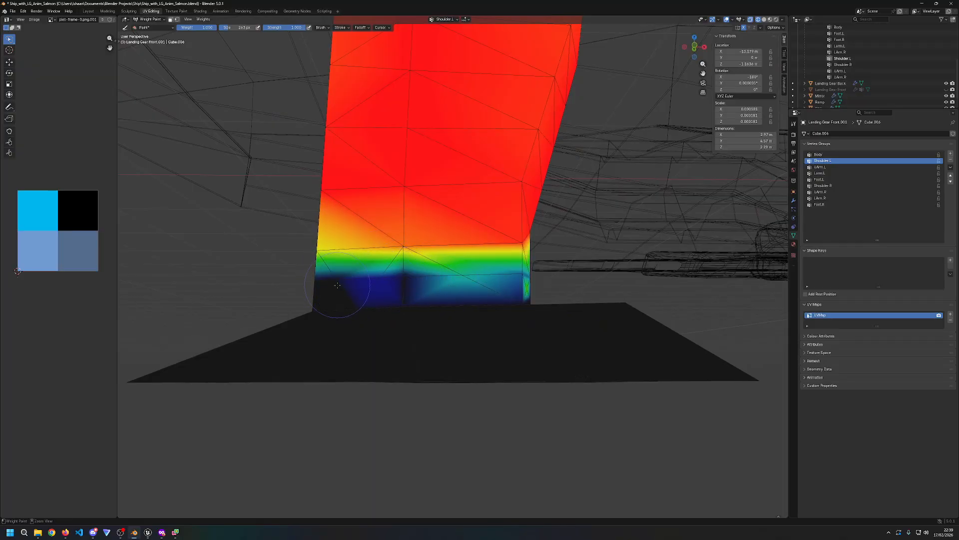
left_click_drag(402, 283, 521, 276, "ctrl")
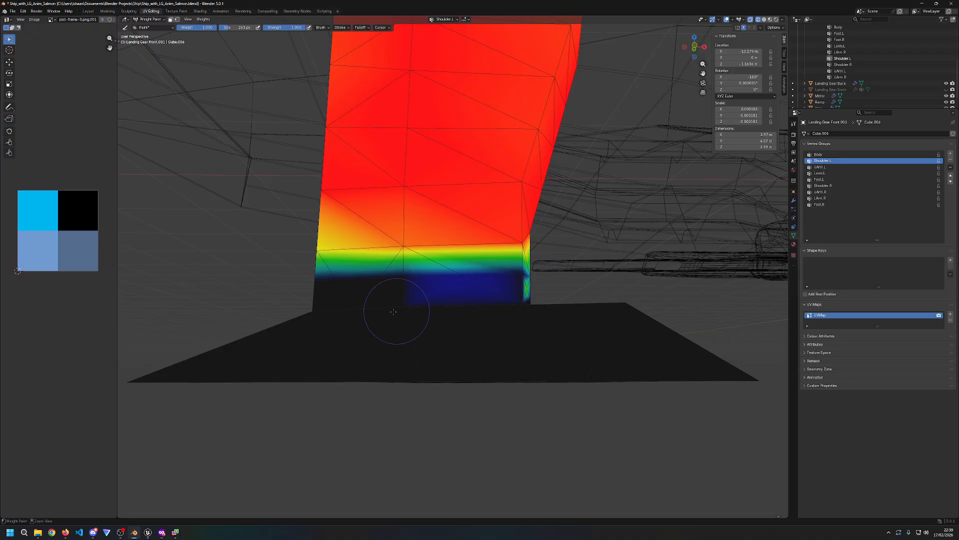
left_click_drag(399, 297, 455, 277, "ctrl")
middle_click_drag(585, 290, 380, 300)
left_click_drag(380, 300, 359, 303, "ctrl")
Step: Try blurring the Shoulder L weight transition around the ankle, and undo the strokes
left_click(468, 272, "shift")
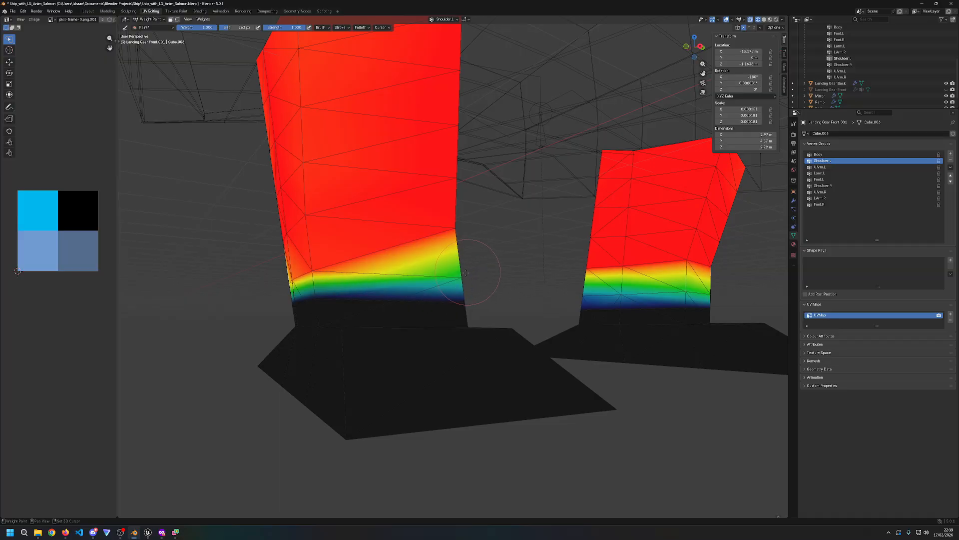
left_click_drag(428, 284, 386, 286, "ctrl")
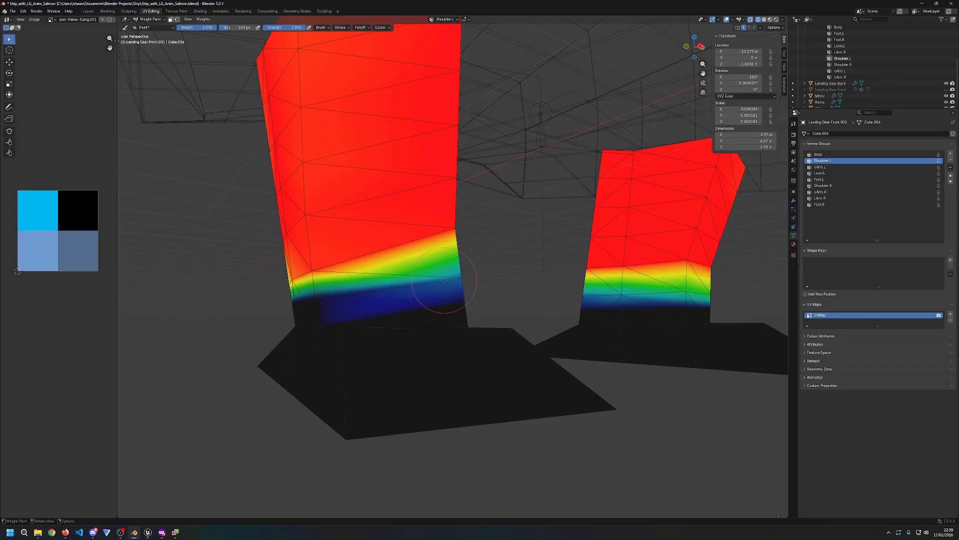
left_click_drag(449, 264, 413, 268, "shift")
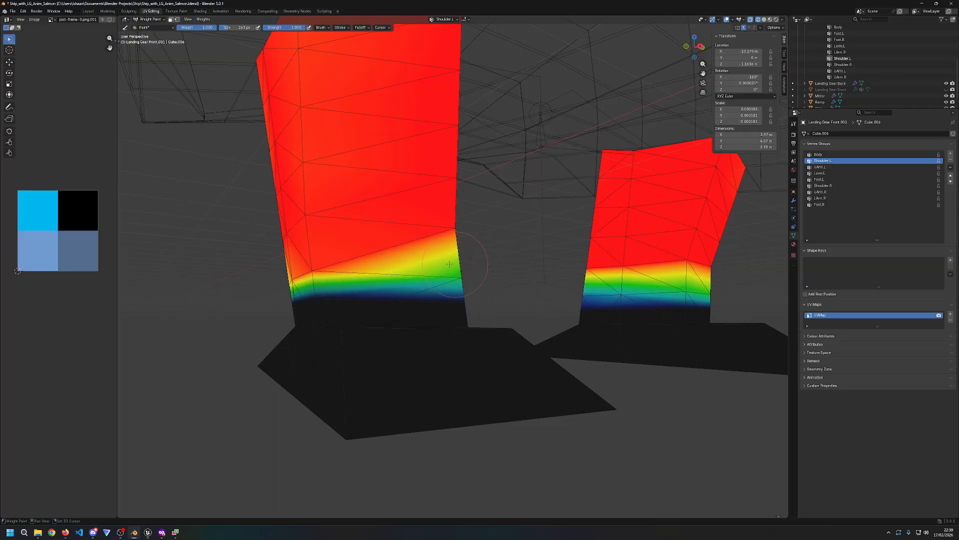
key("z")
key("Escape")
middle_click_drag(457, 277, 413, 296)
left_click_drag(414, 296, 420, 309, "shift")
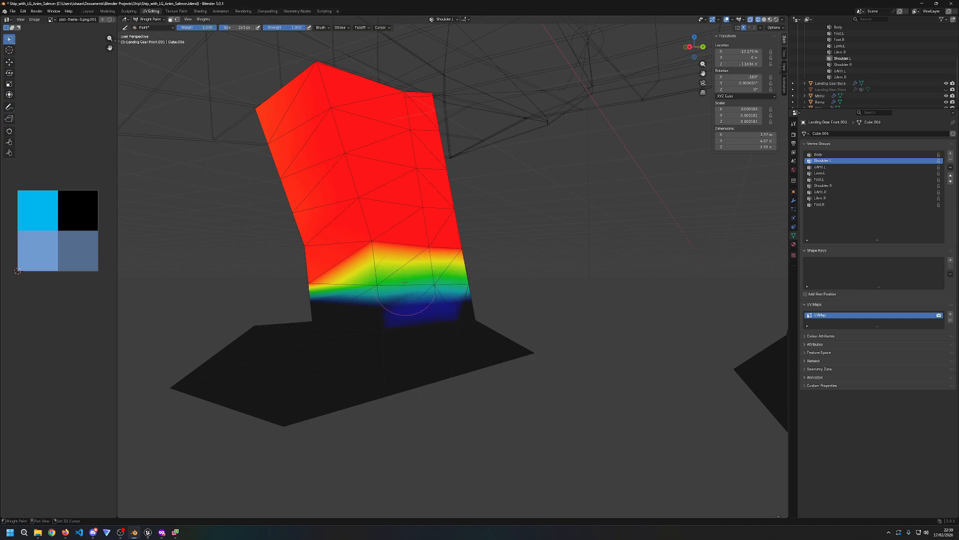
key("ctrl+z")
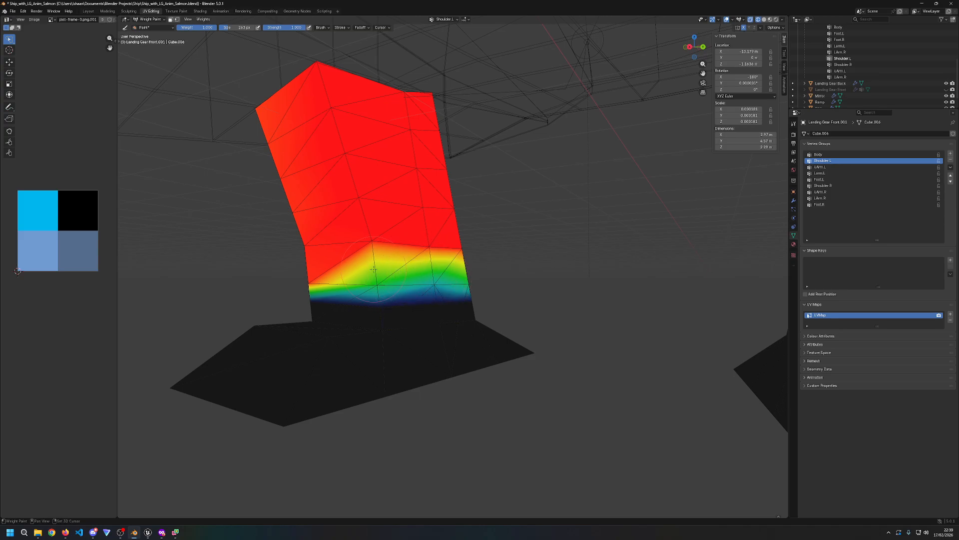
Step: Add Shoulder L weight along the upper edge of the ankle's transition band, and undo the stray subtract strokes
left_click_drag(373, 269, 420, 270)
middle_click_drag(412, 286, 525, 292)
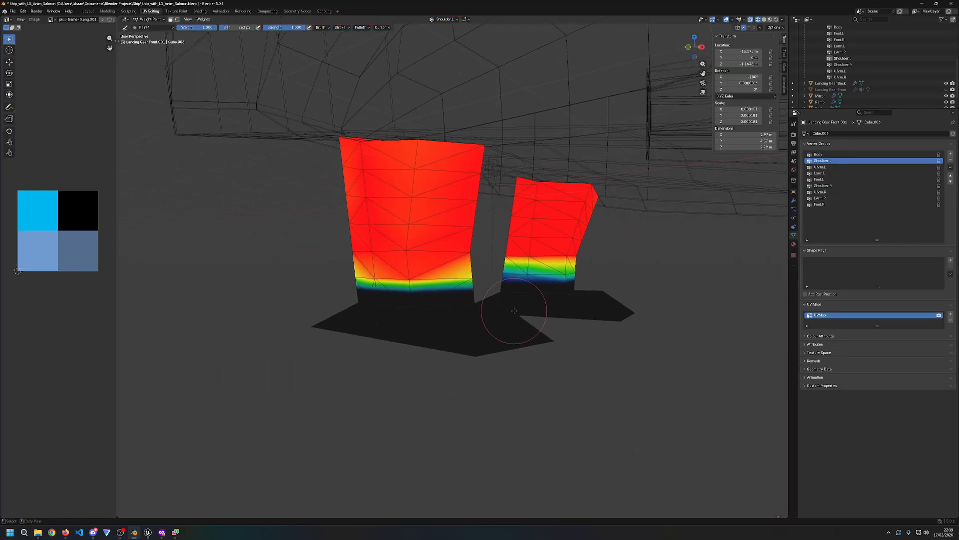
left_click(381, 278, "ctrl")
key("ctrl+z")
scroll(364, 289, "up", 3)
middle_click_drag(363, 289, 391, 282, "shift")
left_click_drag(315, 296, 447, 289, "ctrl")
key("ctrl+z")
Step: Subtract Shoulder L weights along the lower ankle on two sides to even out the transition band
left_click_drag(340, 298, 506, 304, "ctrl")
middle_click_drag(500, 303, 388, 295)
left_click_drag(369, 297, 492, 294, "ctrl")
scroll(417, 322, "down", 5)
middle_click_drag(427, 344, 478, 354)
scroll(467, 353, "down", 2)
scroll(493, 353, "up", 3)
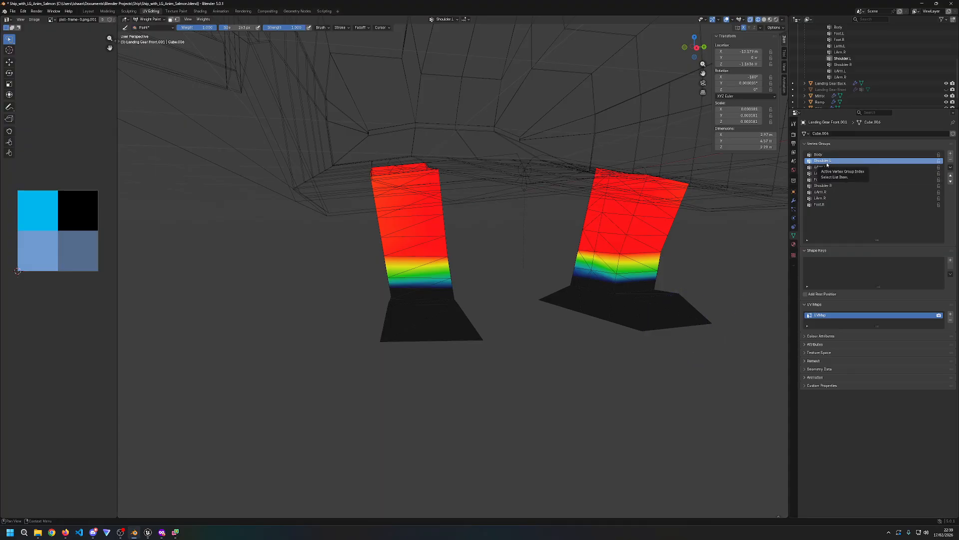
Step: Compare the Shoulder R and Shoulder L vertex group weights, ending with Shoulder L active
left_click(833, 185)
left_click(834, 161)
left_click(833, 186)
left_click(830, 161)
Step: Select both the Shoulder L and Shoulder R vertex groups of Landing Gear Front.001 in the outliner
scroll(823, 86, "up", 5)
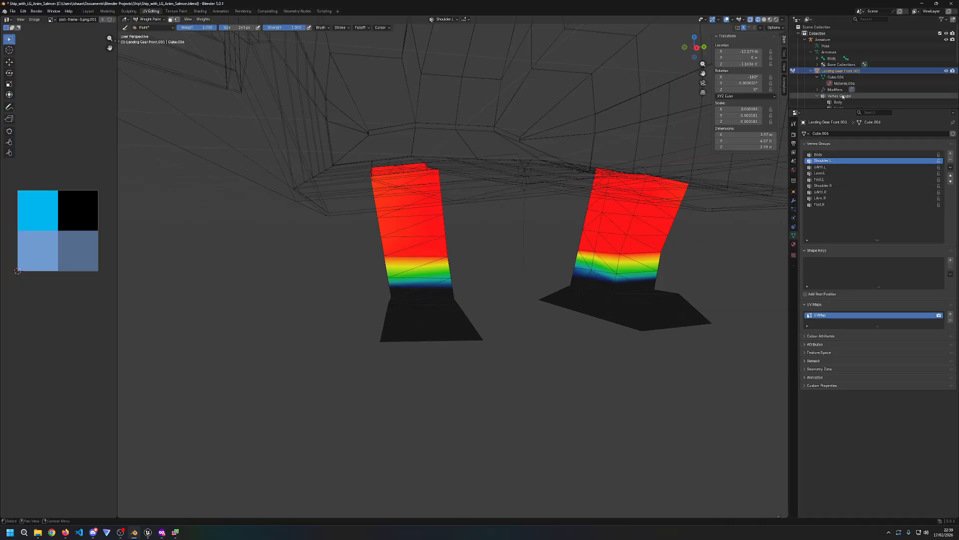
scroll(844, 60, "down", 5)
left_click(845, 59)
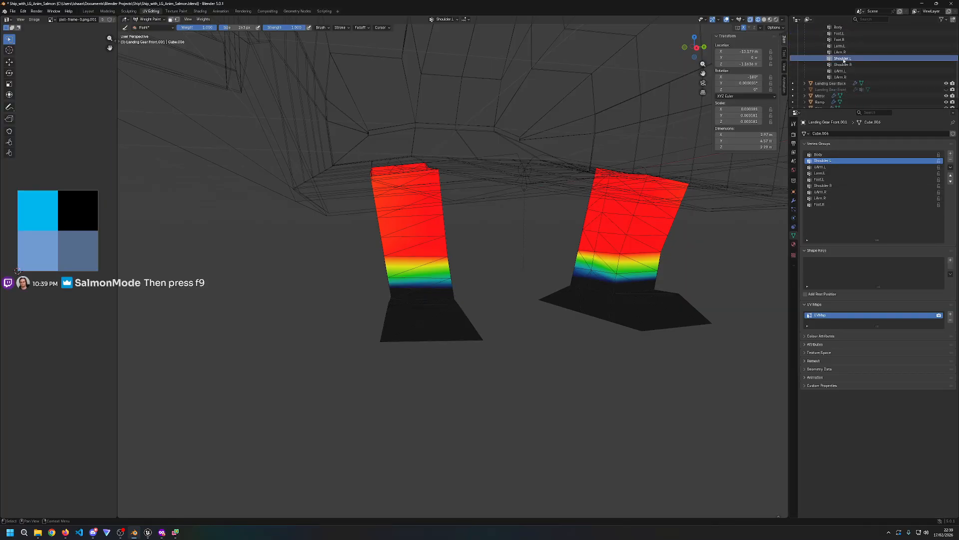
scroll(851, 60, "up", 1)
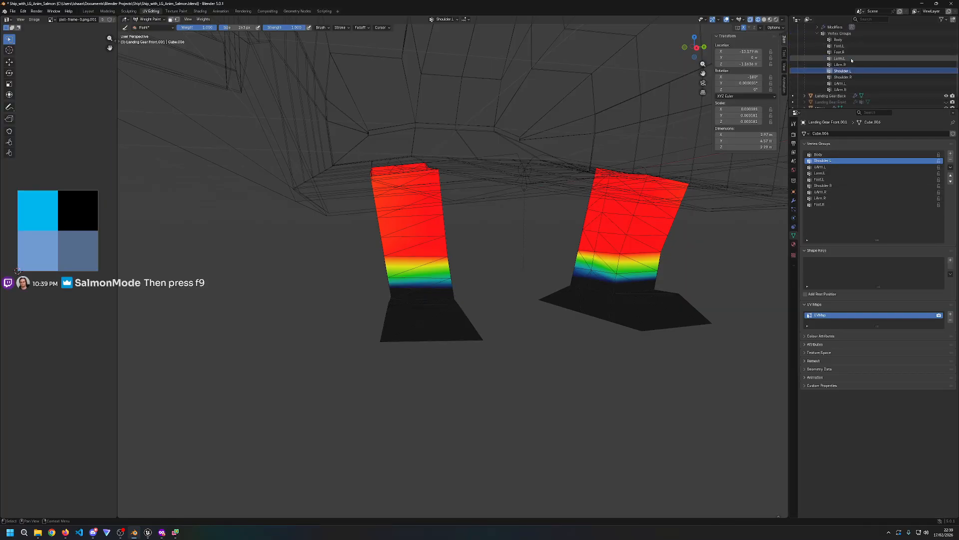
left_click(844, 77, "ctrl")
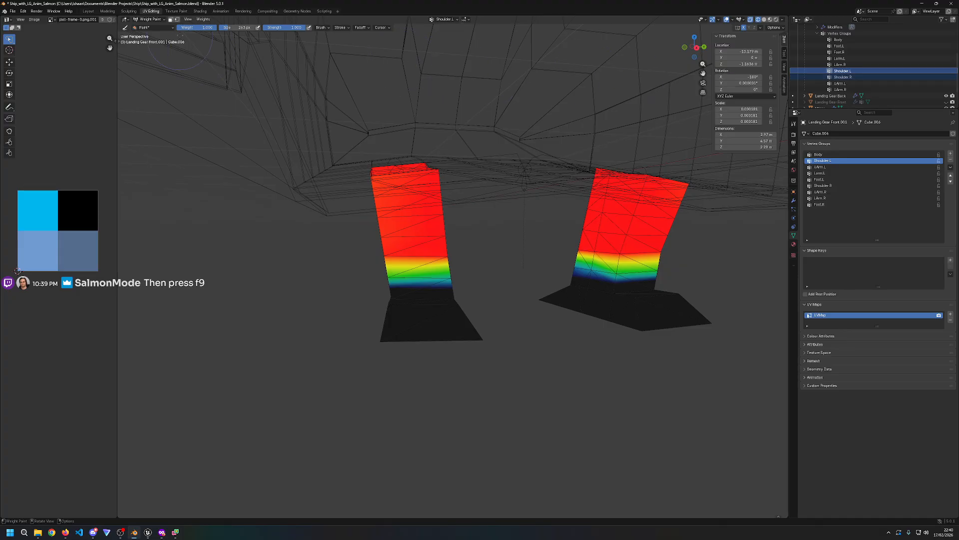
Step: Try transferring the weights between the selected vertex groups, and open the Transfer Mesh Data settings
left_click(204, 19)
left_click(233, 93)
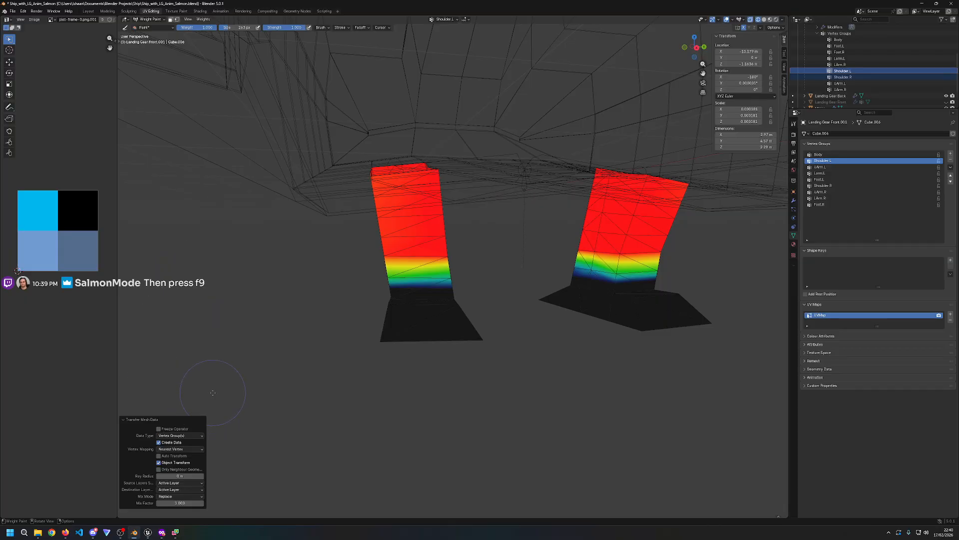
key("F9")
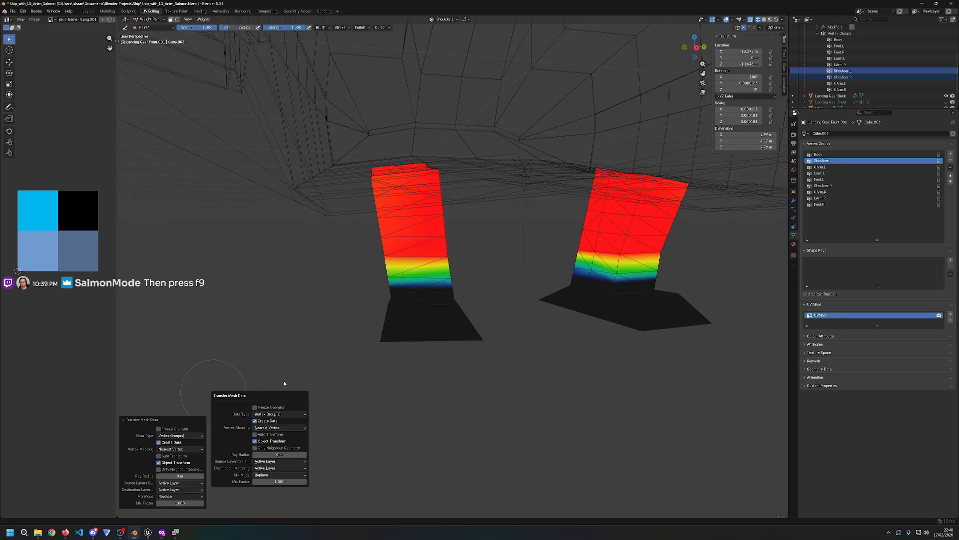
Step: Reselect the Shoulder R and Shoulder L vertex groups, rerun Transfer Weights with Shoulder L active, and open the Transfer Mesh Data settings
left_click(845, 77)
left_click(853, 71)
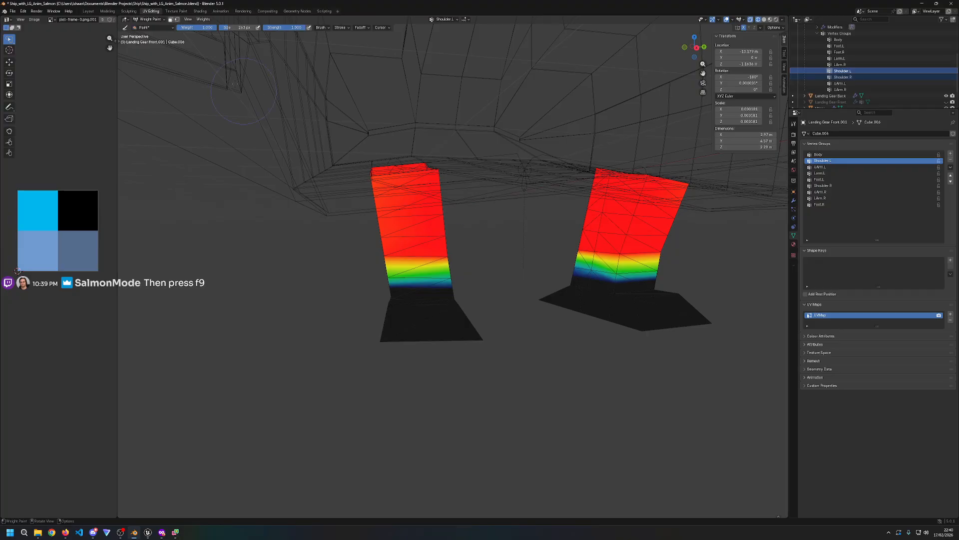
left_click(203, 19)
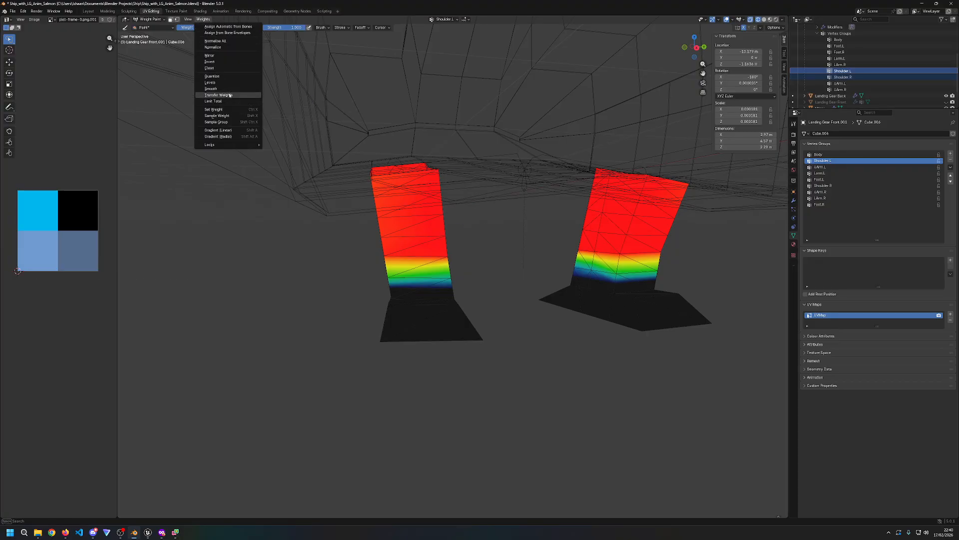
left_click(230, 95)
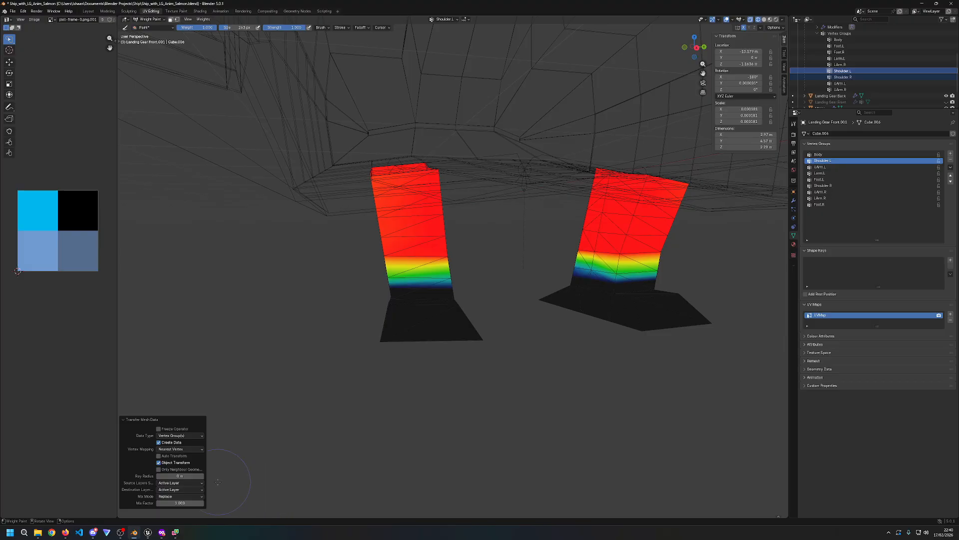
key("F9")
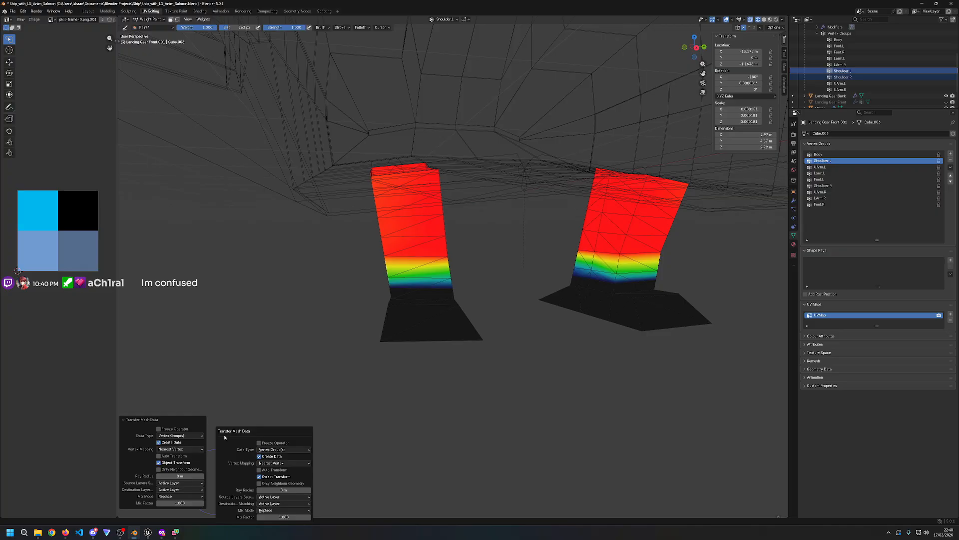
left_click_drag(229, 431, 239, 364)
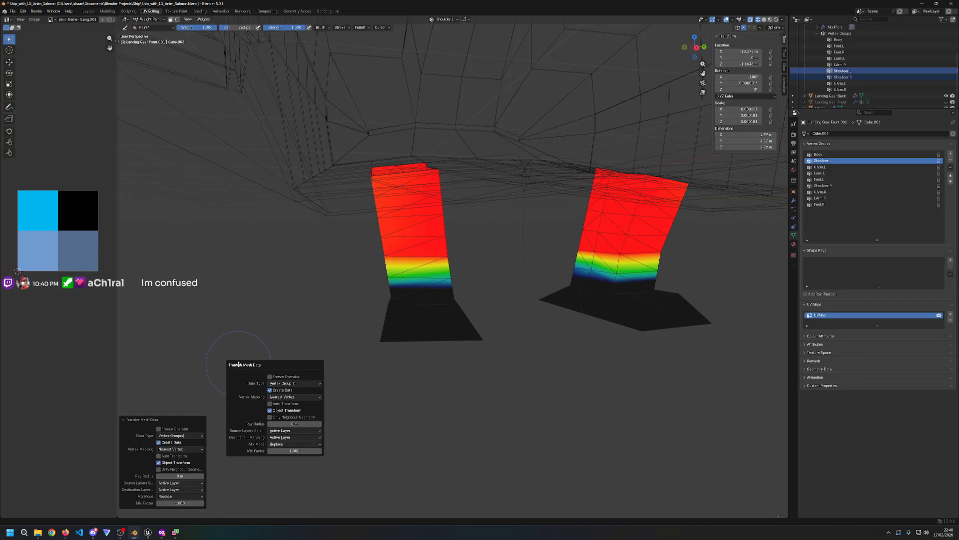
Step: Set the destination layers matching of the weight transfer to Shoulder R, keeping the active layer as source
left_click(283, 384)
left_click(283, 387)
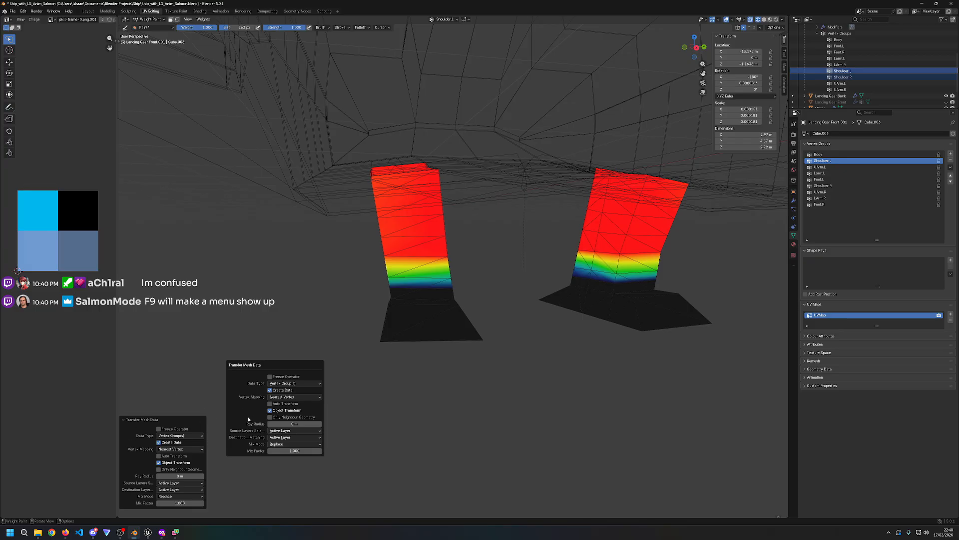
left_click(293, 431)
left_click(293, 438)
left_click(294, 438)
left_click(293, 440)
left_click(275, 438)
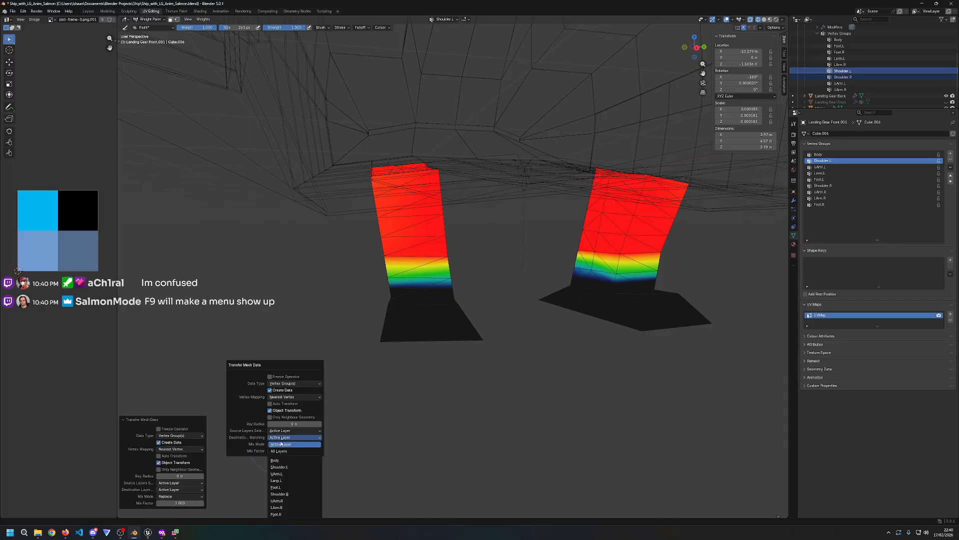
left_click(281, 494)
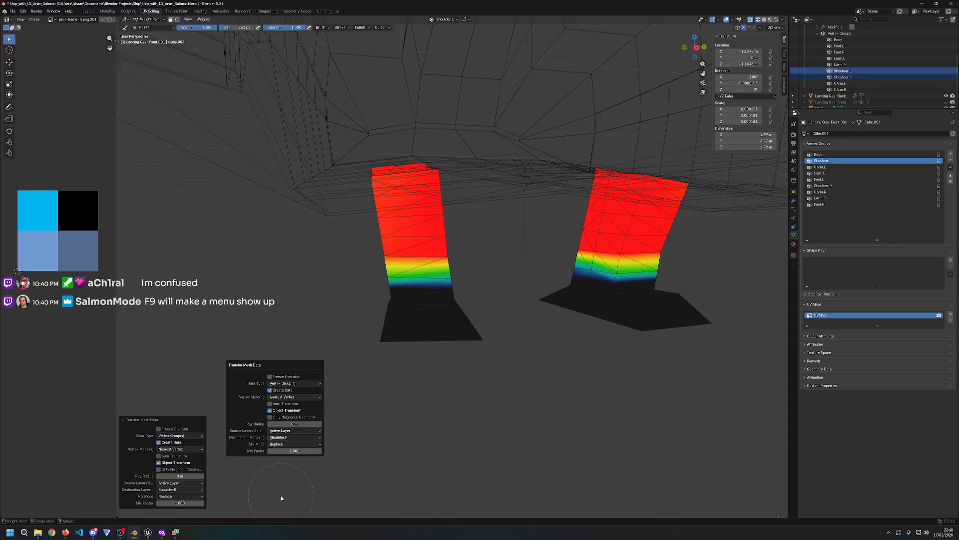
left_click(288, 444)
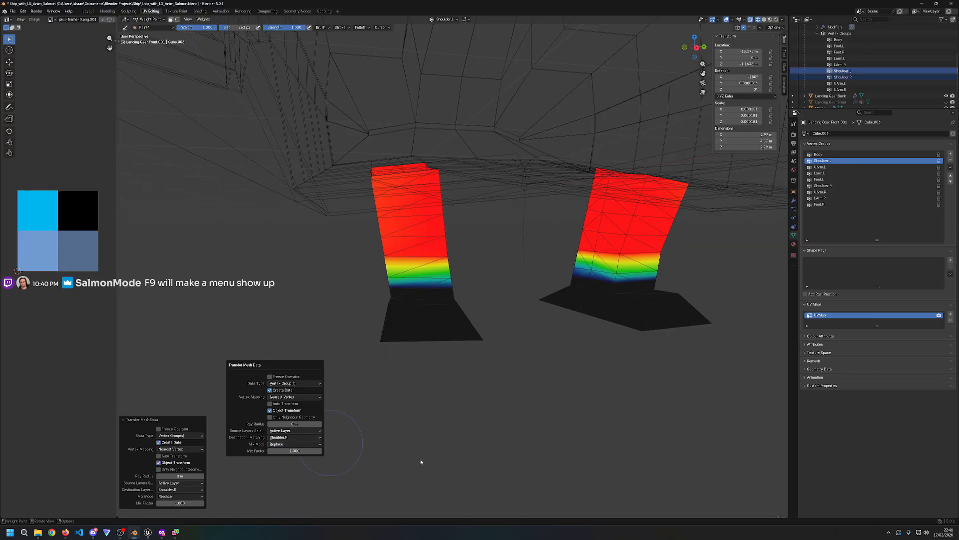
Step: Compare the Shoulder R weights with Shoulder L, ending with both vertex groups selected and Shoulder L active
left_click(844, 77)
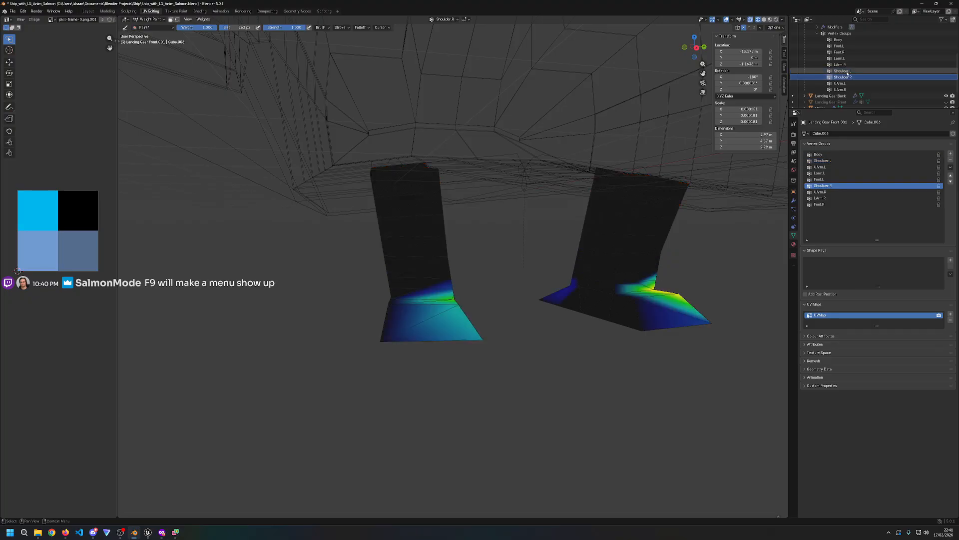
left_click(845, 71)
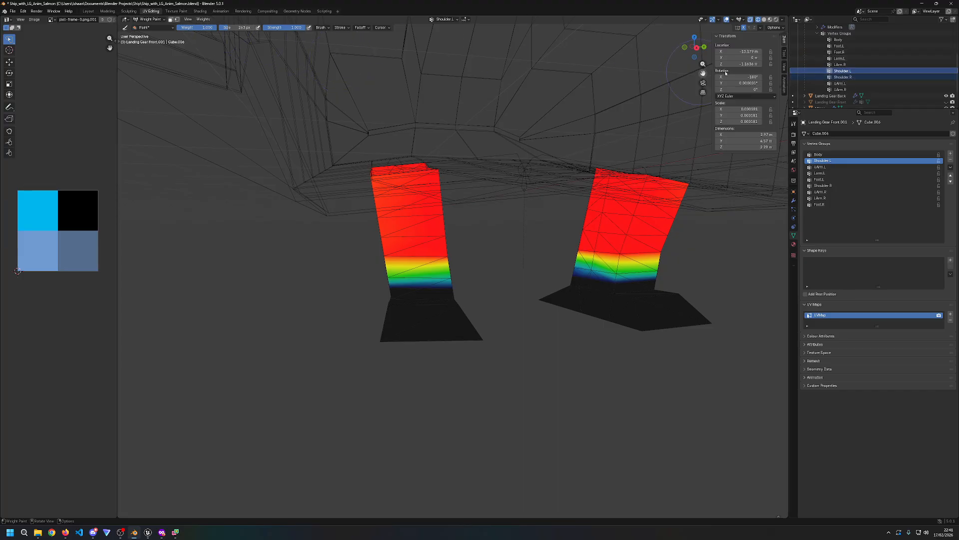
left_click(851, 77)
left_click(853, 73)
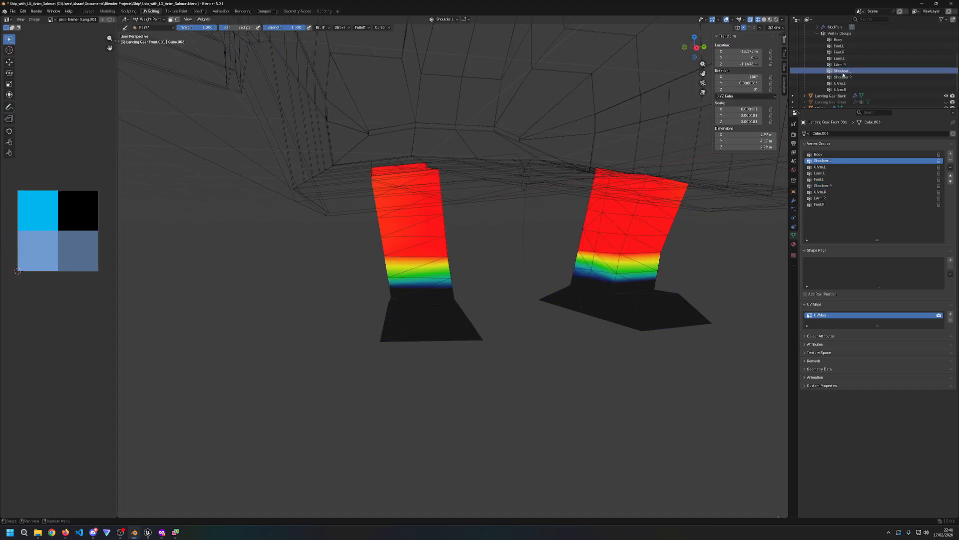
Step: Try the weight transfer from Shoulder L to Shoulder R again, reopening its settings and keeping the mix mode at Replace
left_click(203, 20)
left_click(210, 20)
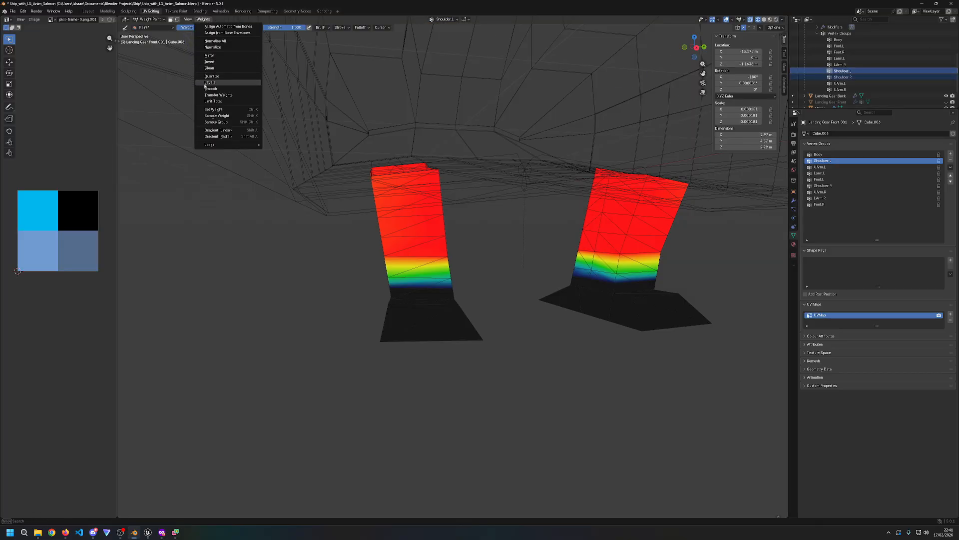
left_click(210, 93)
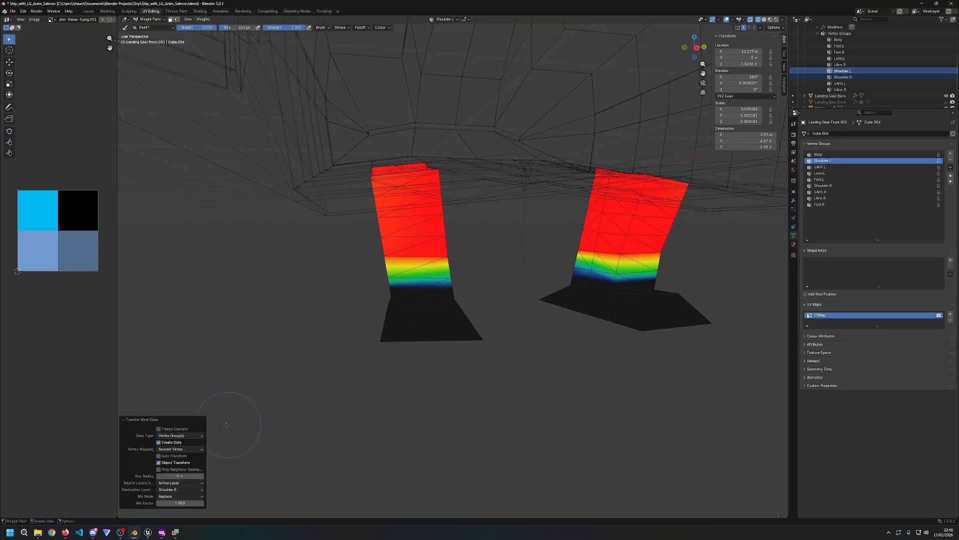
left_click(174, 420)
left_click(150, 504)
left_click(166, 437)
left_click(166, 437)
key("F9")
left_click_drag(313, 428, 283, 360)
left_click(308, 443)
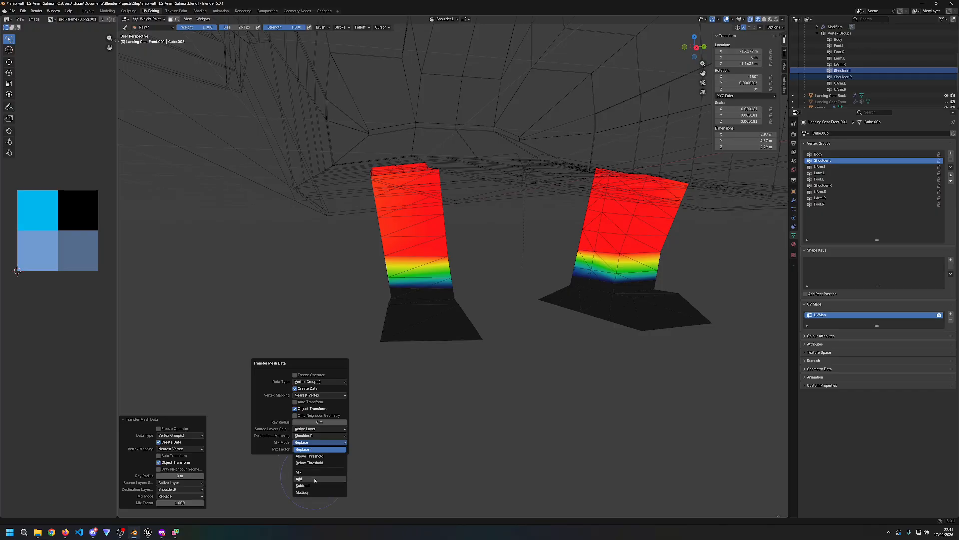
left_click(304, 451)
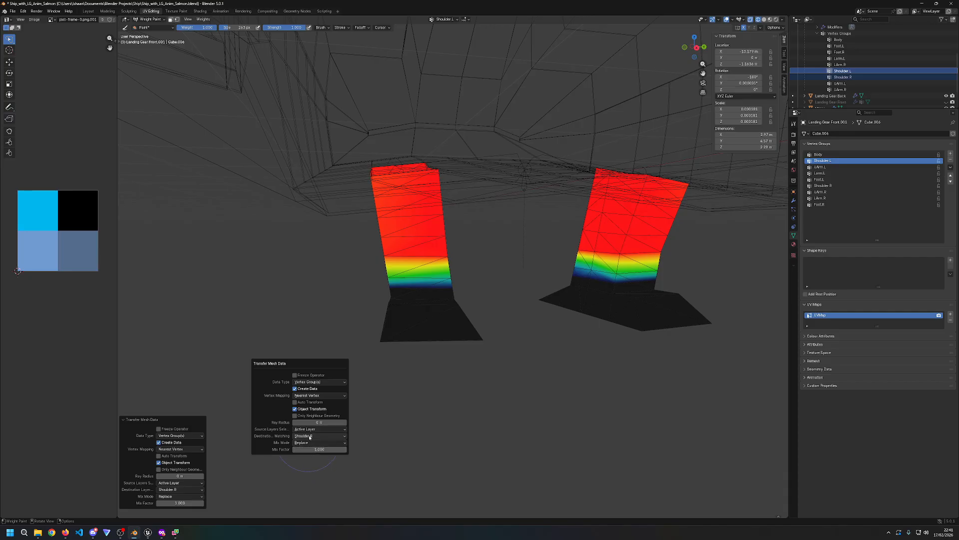
Step: Set the destination layers matching to Active Layer, and review the vertex mapping and data type options
left_click(302, 436)
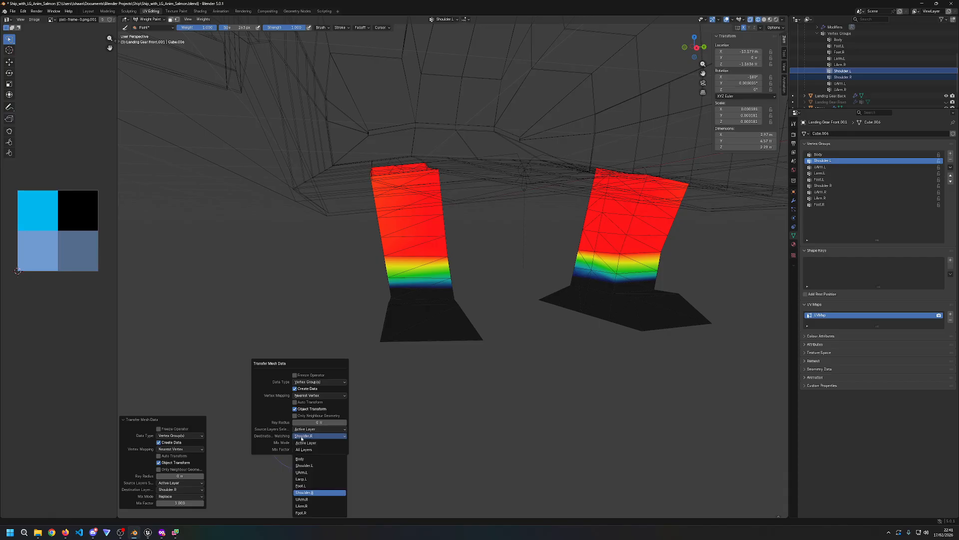
left_click(302, 443)
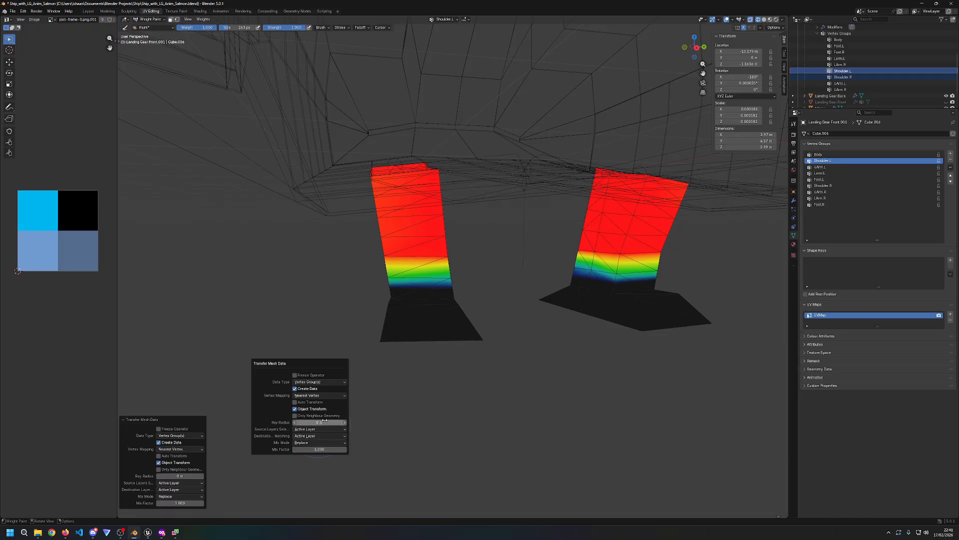
left_click(308, 396)
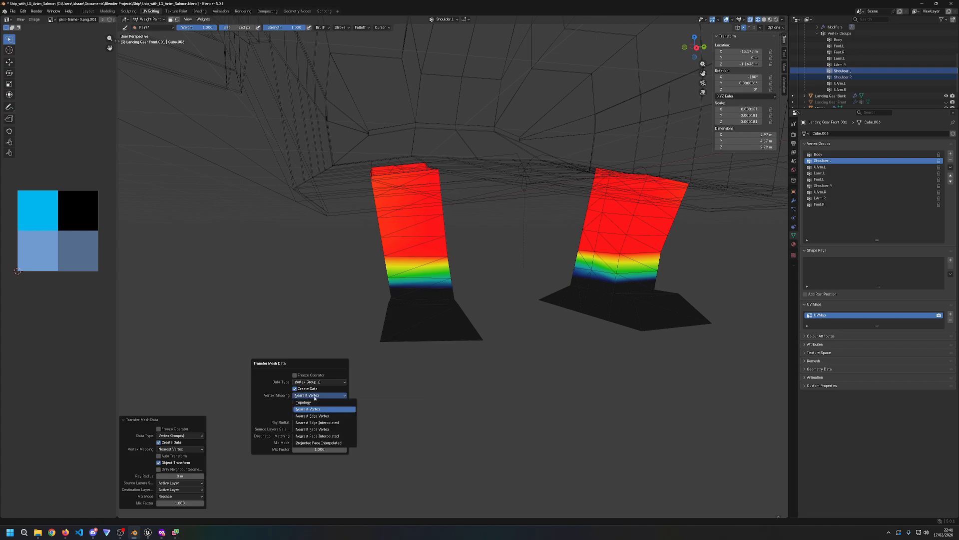
left_click(314, 396)
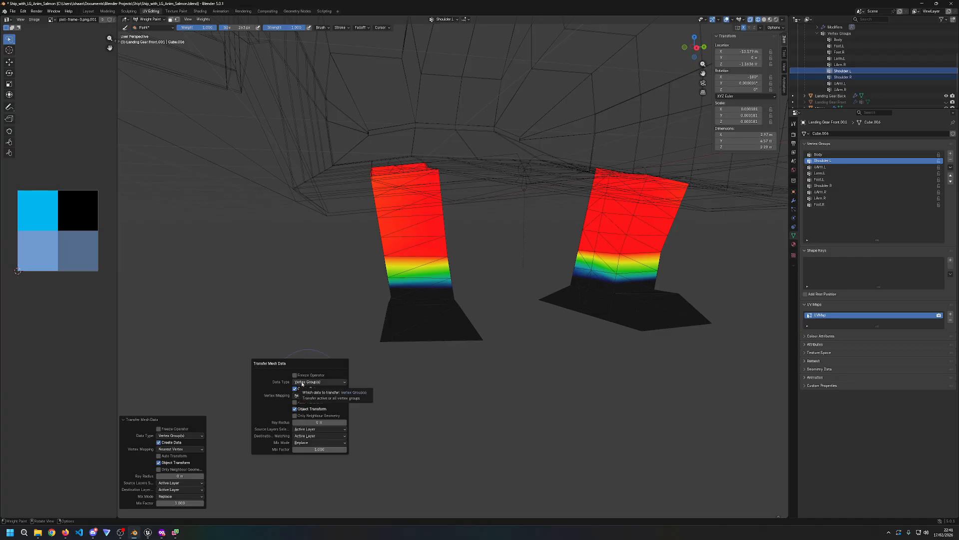
left_click(304, 384)
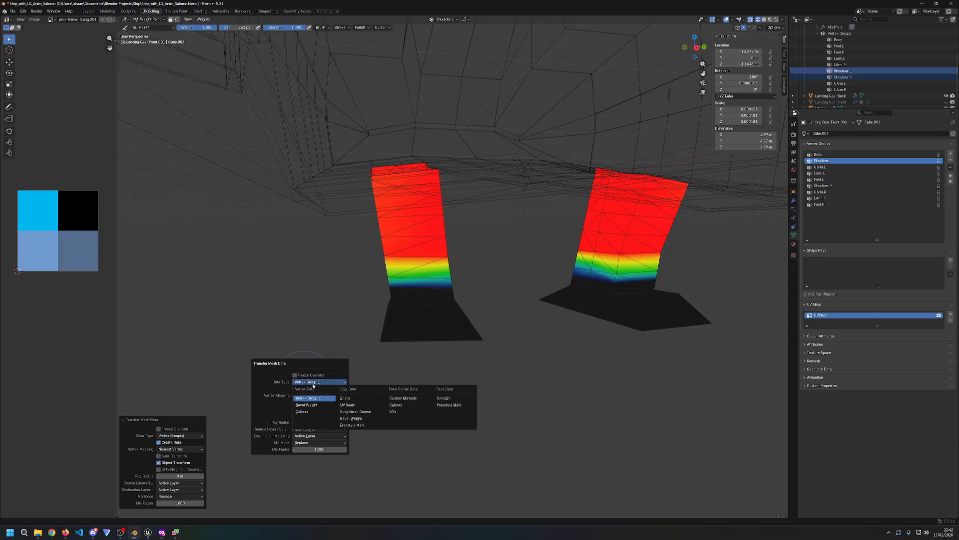
left_click(306, 381)
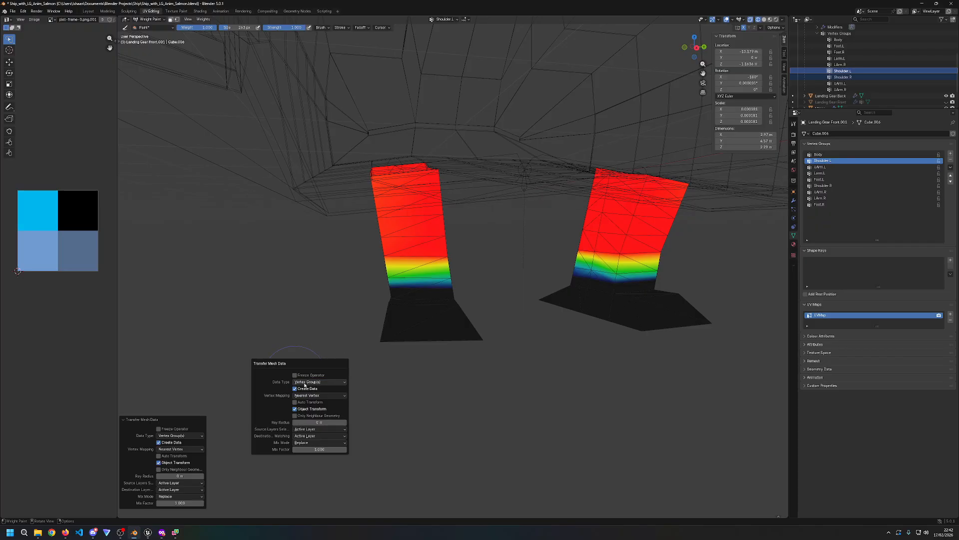
Step: Try the mesh data transfer with the Colours data type, and reselect the shoulder vertex groups with Shoulder L active
left_click(305, 382)
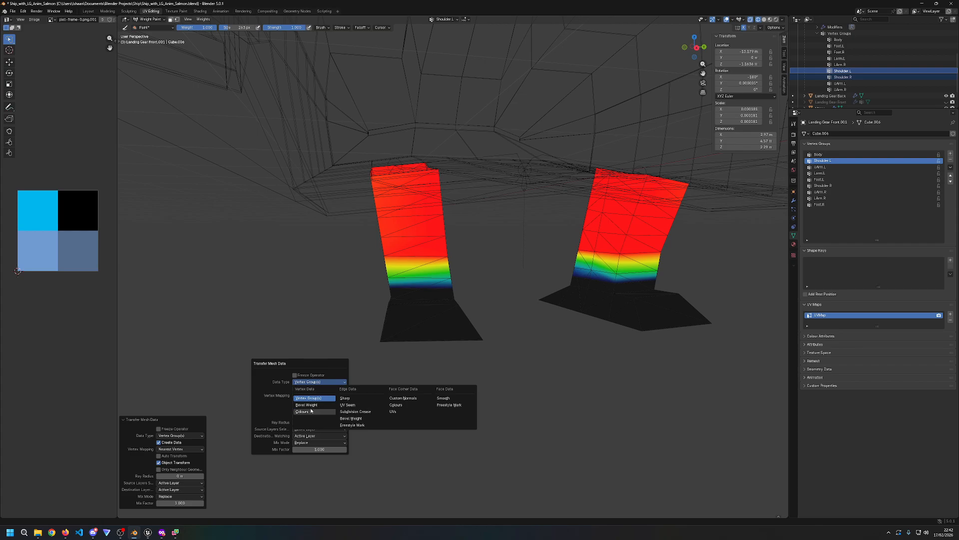
left_click(311, 410)
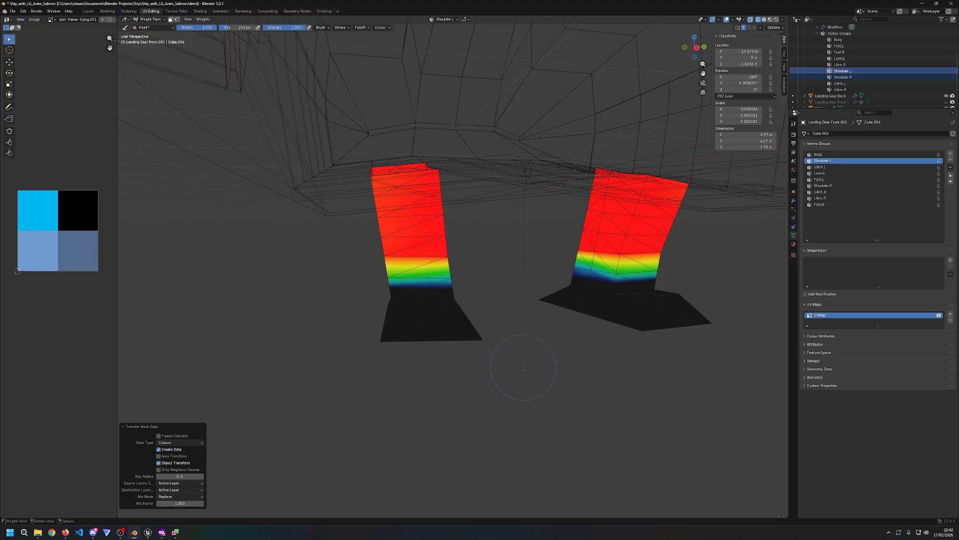
left_click(845, 76)
left_click(847, 71)
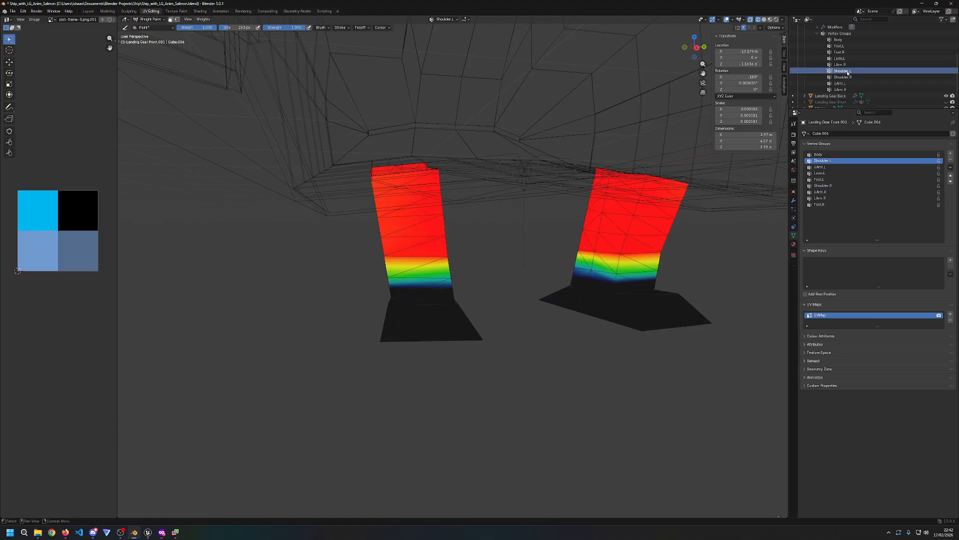
key("z")
left_click(327, 313)
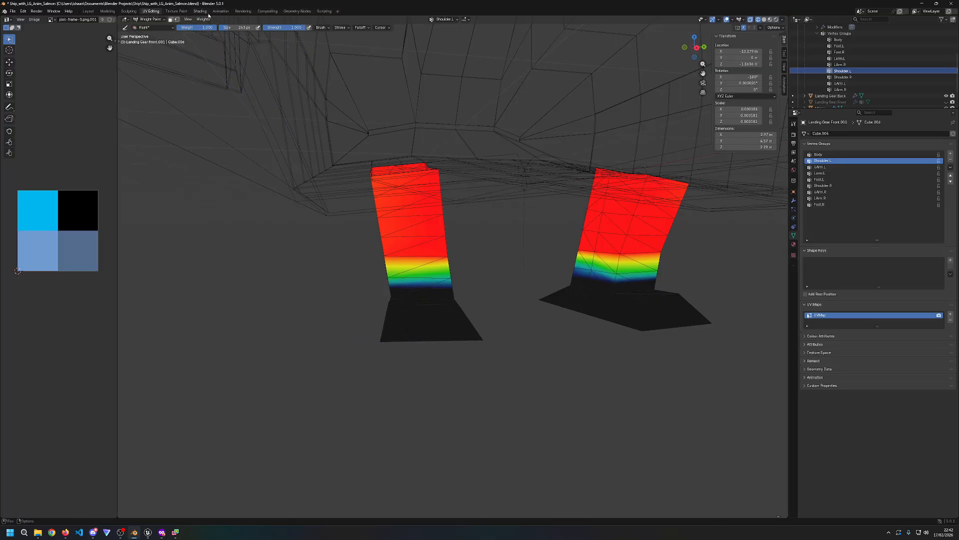
Step: Run Transfer Weights once more with Shoulder L active, and reselect Shoulder L in the outliner
left_click(202, 19)
left_click(223, 94)
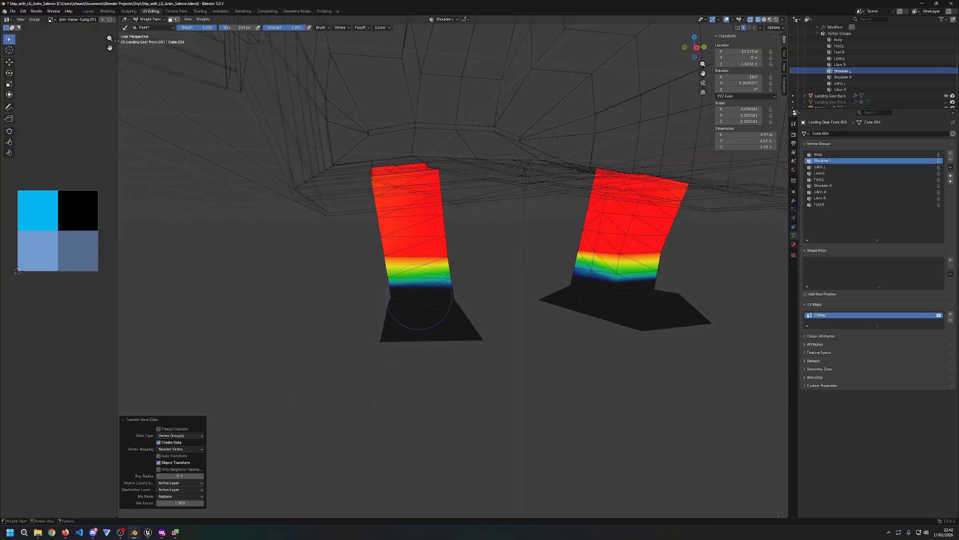
left_click(849, 71)
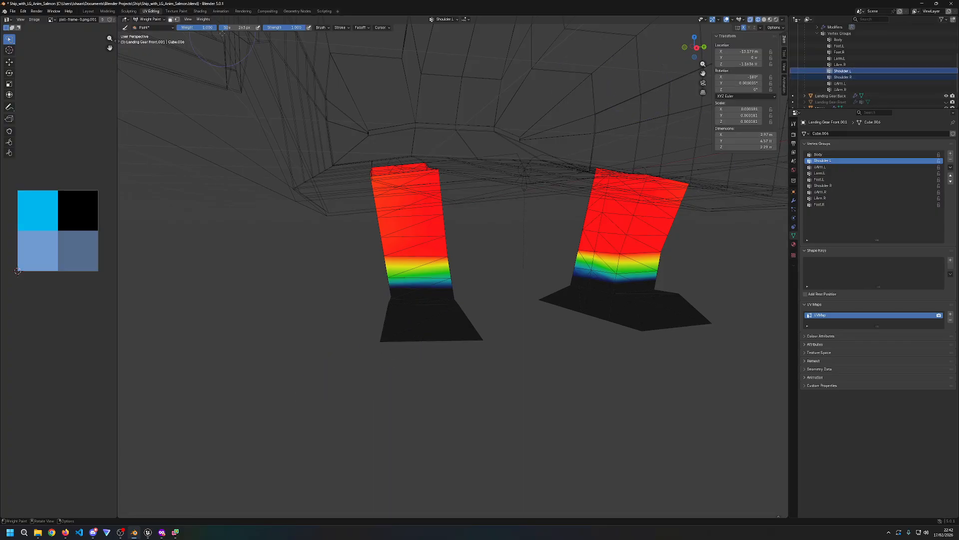
Step: Make Shoulder R the active vertex group alongside the selected Shoulder L, try Transfer Weights, and collapse its settings
left_click(203, 19)
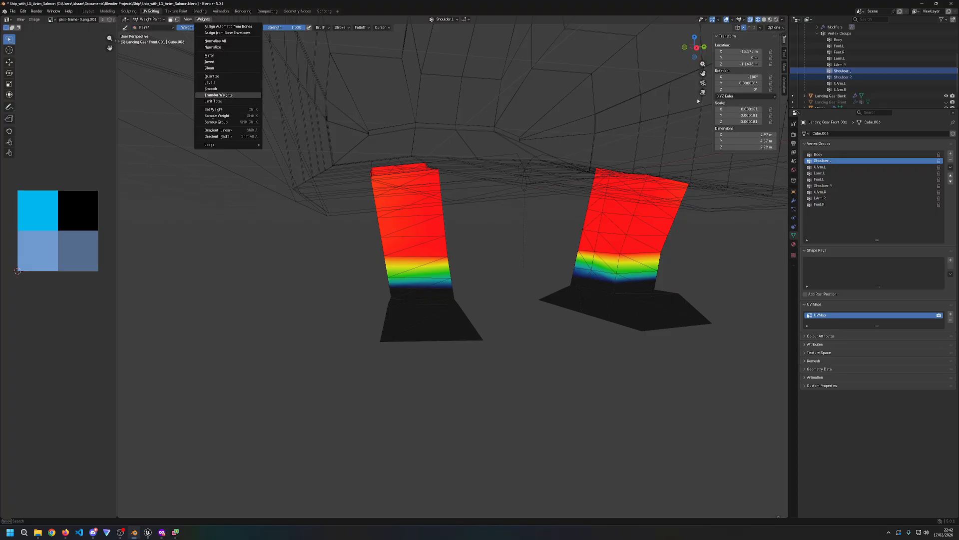
left_click(841, 76)
left_click(845, 77)
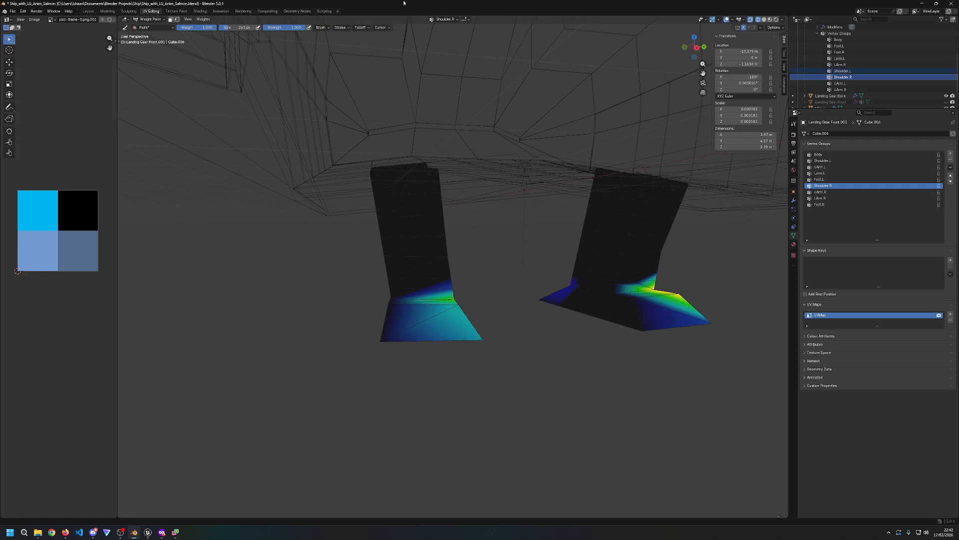
left_click(203, 19)
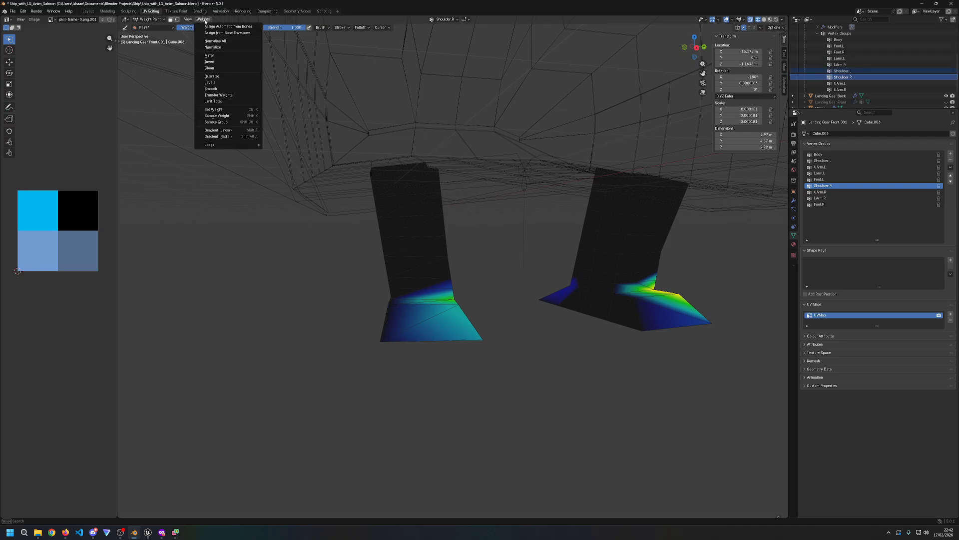
left_click(218, 94)
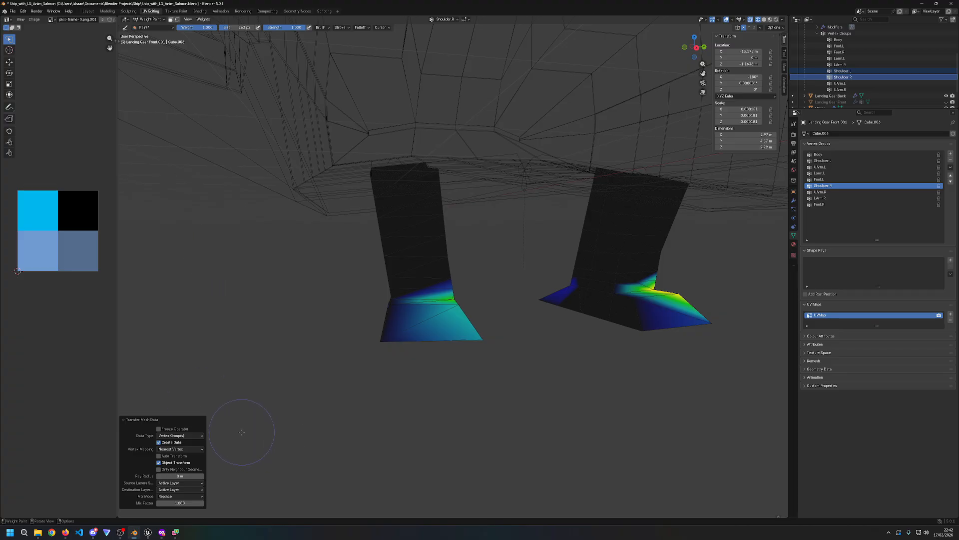
left_click(167, 422)
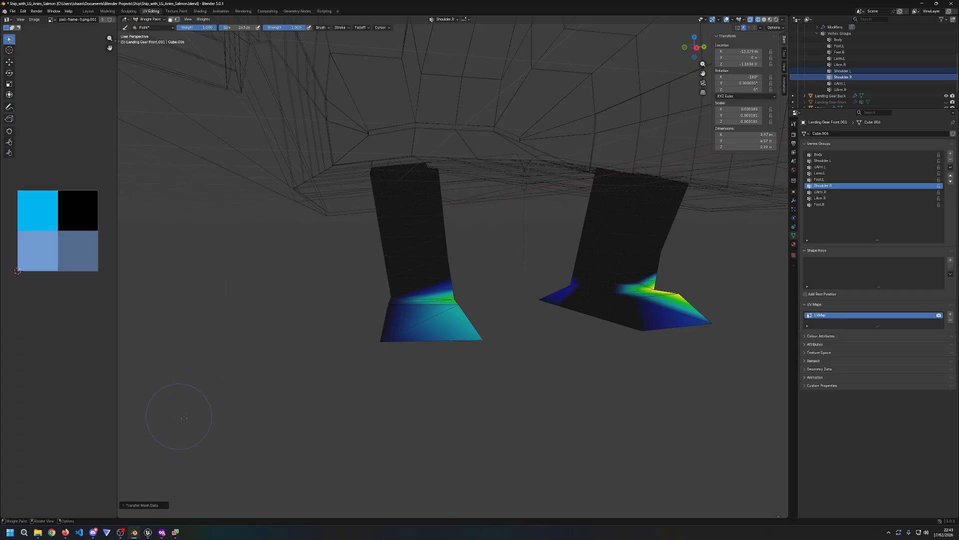
Step: Keep both shoulder vertex groups selected in the outliner and make Shoulder L the active vertex group
left_click(843, 71)
left_click(838, 78)
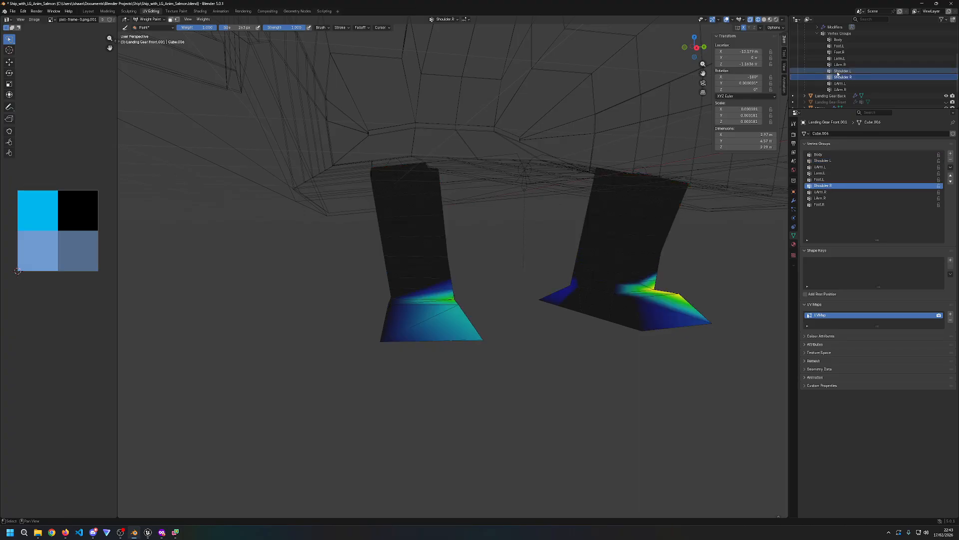
left_click(827, 161)
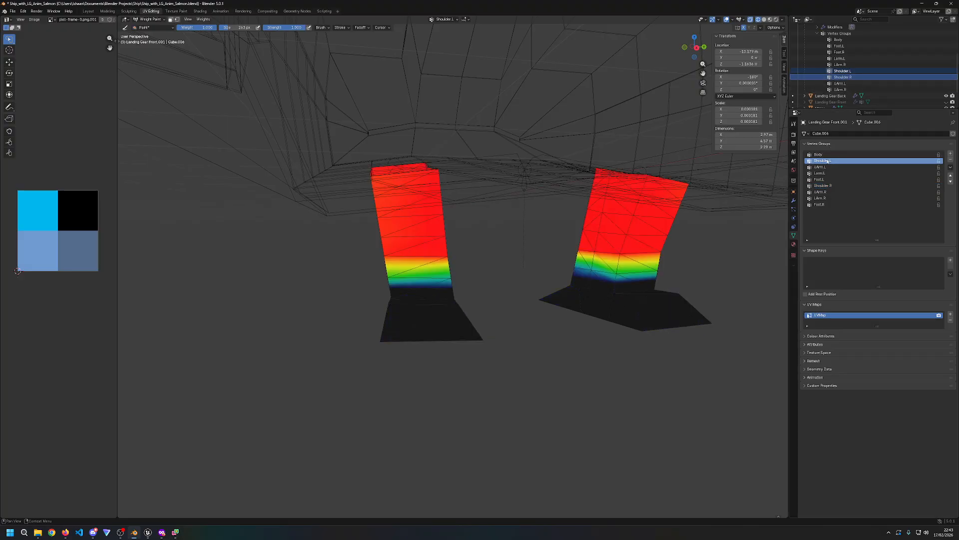
Step: Try Transfer Weights from the active Shoulder L with Shoulder.R as the destination layer and a ray radius of 0 m
left_click(850, 78, "ctrl")
left_click(203, 19)
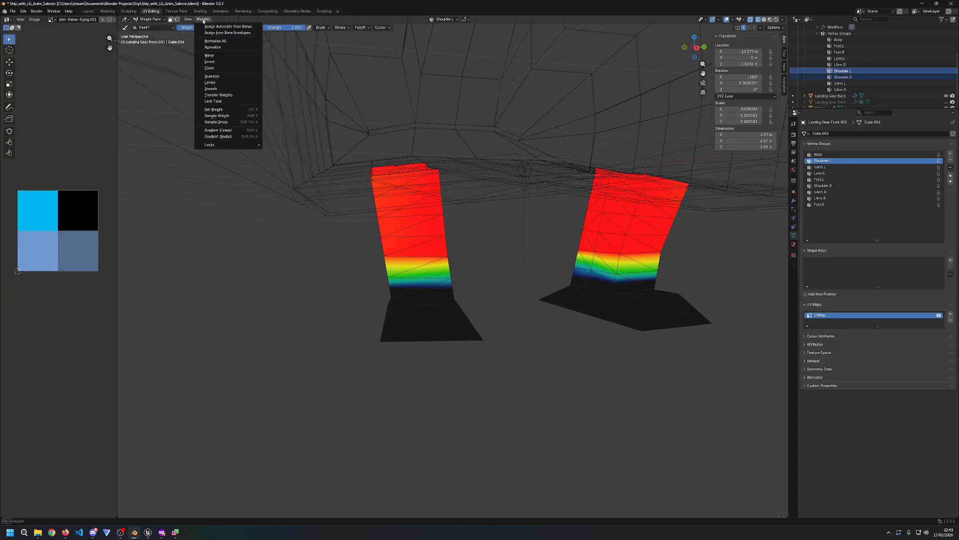
left_click(218, 94)
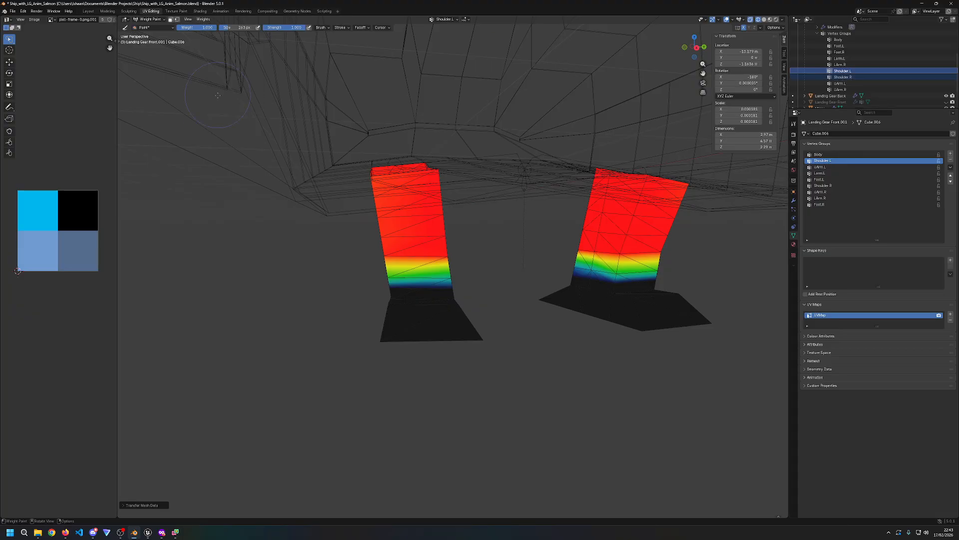
left_click(128, 506)
left_click(173, 489)
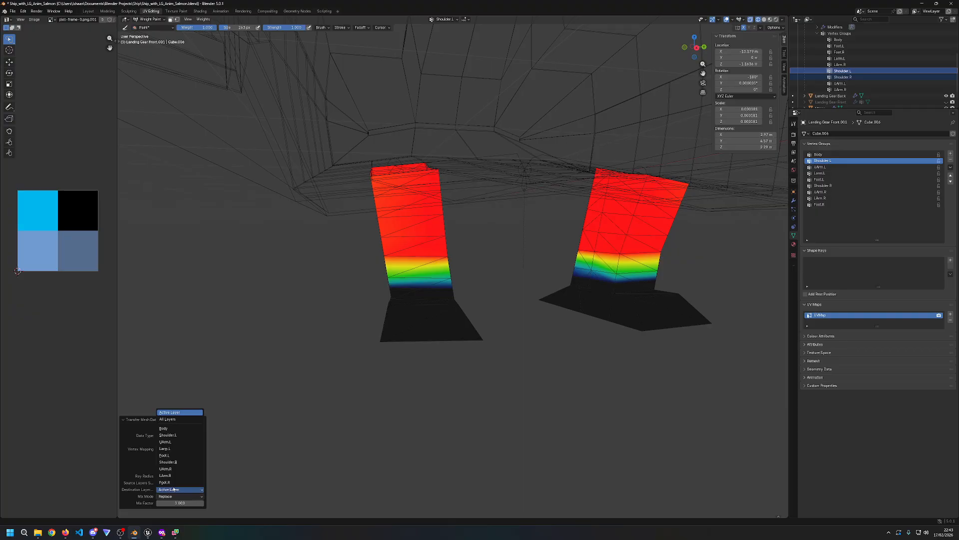
left_click(183, 464)
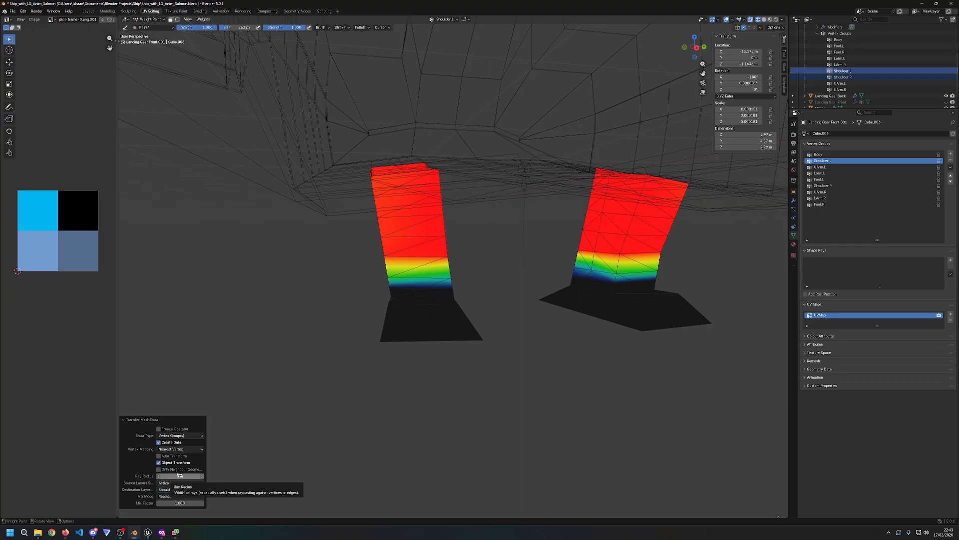
left_click(180, 476)
left_click(137, 476)
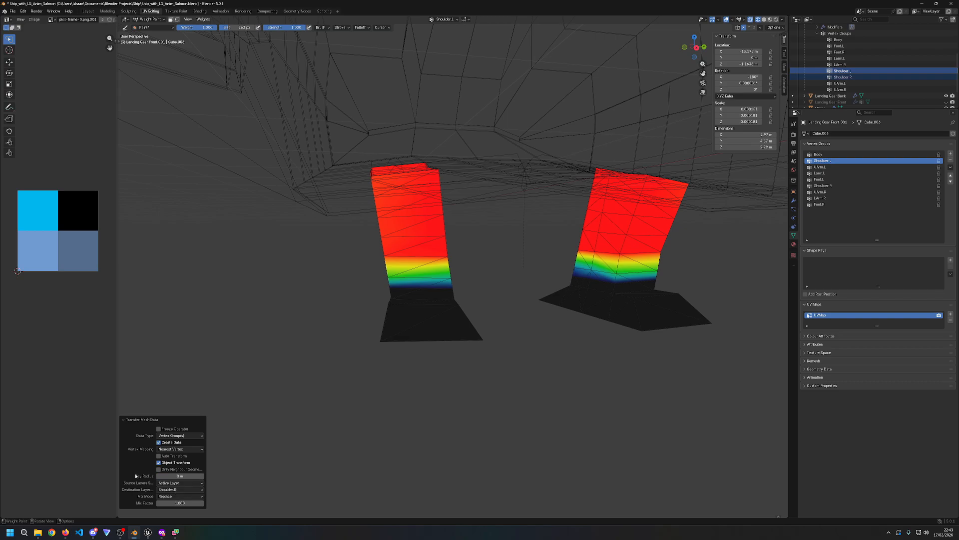
Step: Select only Shoulder L in the outliner and make it the active vertex group
left_click(843, 77)
left_click(842, 71)
left_click(842, 77)
left_click(839, 71)
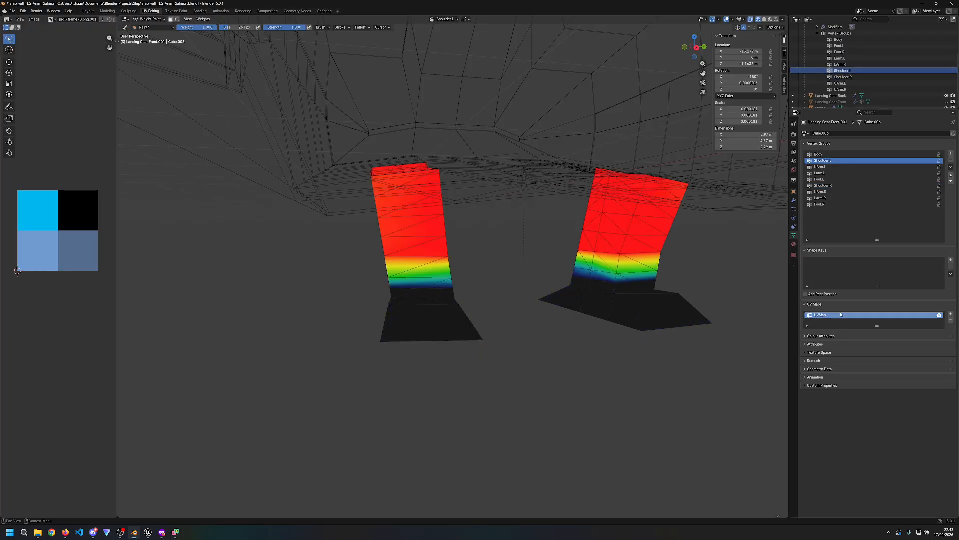
left_click(837, 167)
left_click(837, 161)
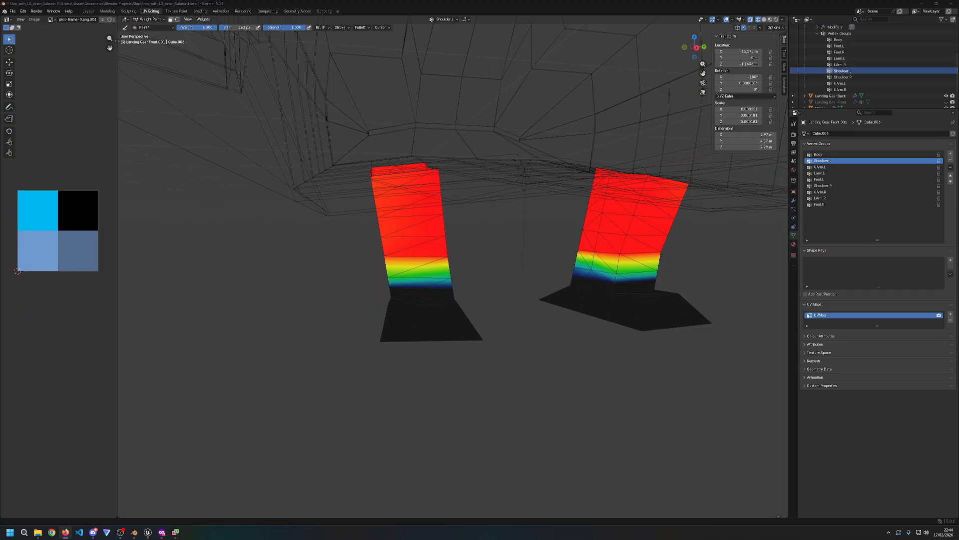
Step: Remove the Shoulder R vertex group from the front landing gear
left_click(852, 186)
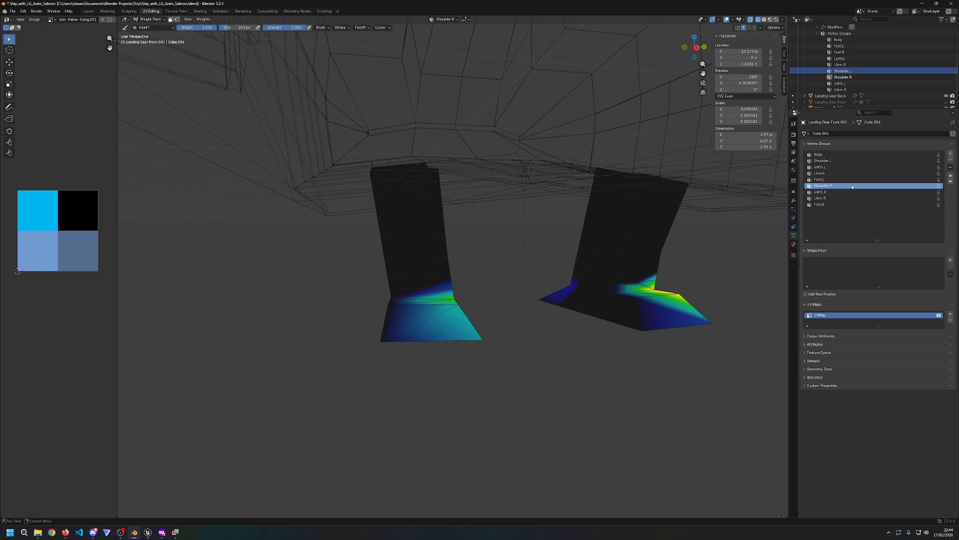
right_click(860, 186)
left_click(950, 159)
Step: Try to mirror the Shoulder L vertex group with Mirror Vertex Group
left_click(852, 161)
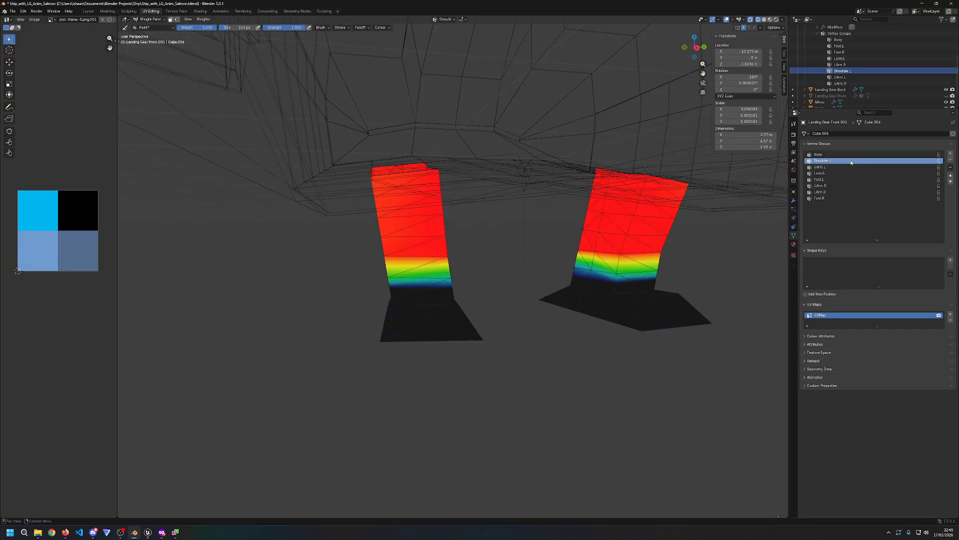
right_click(852, 162)
left_click(951, 168)
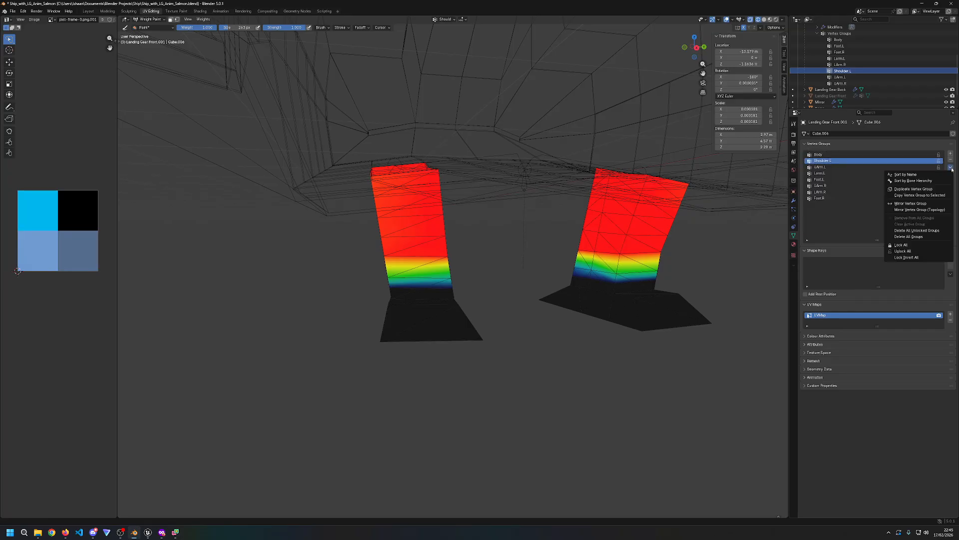
left_click(917, 203)
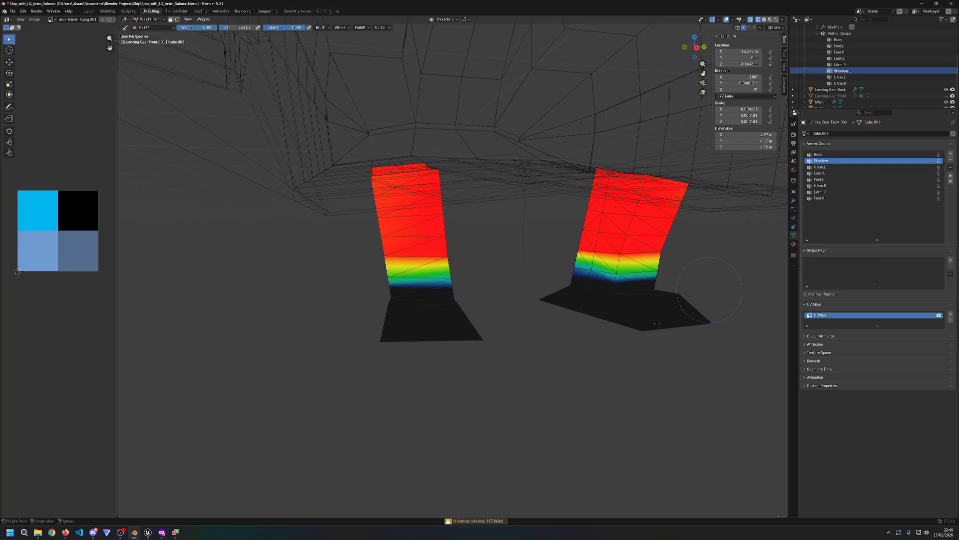
Step: Open the info log, read the entries about the vertex group mirror, and close the log window
left_click(489, 520)
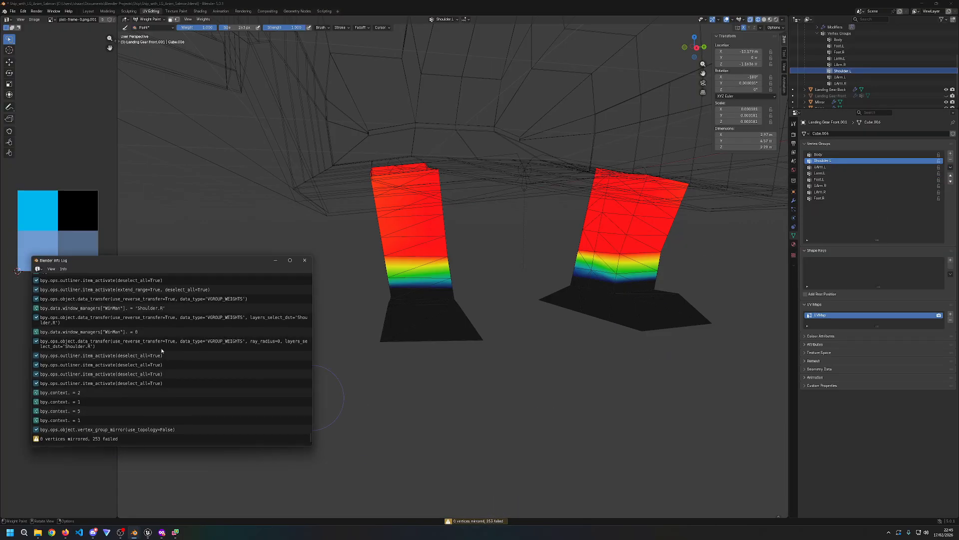
scroll(176, 357, "up", 5)
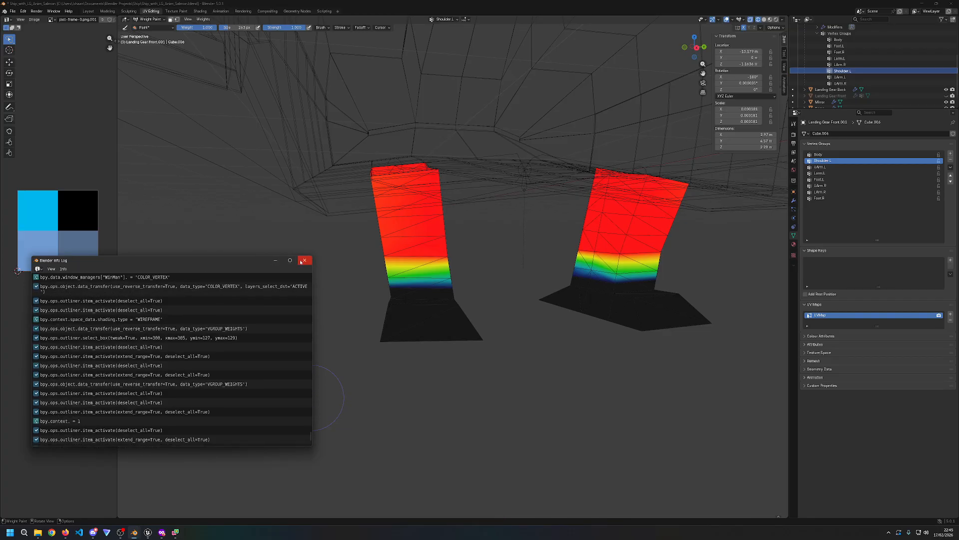
scroll(273, 333, "down", 5)
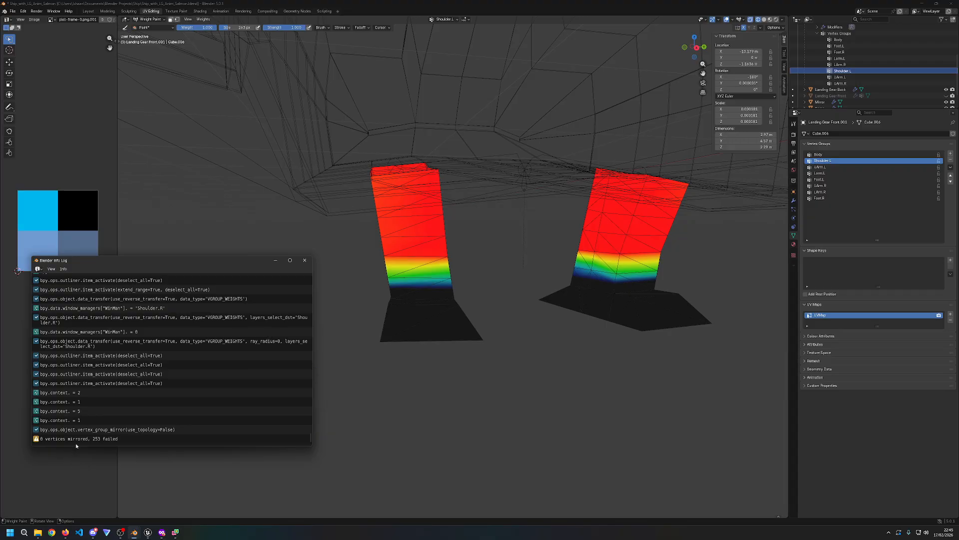
left_click(81, 439)
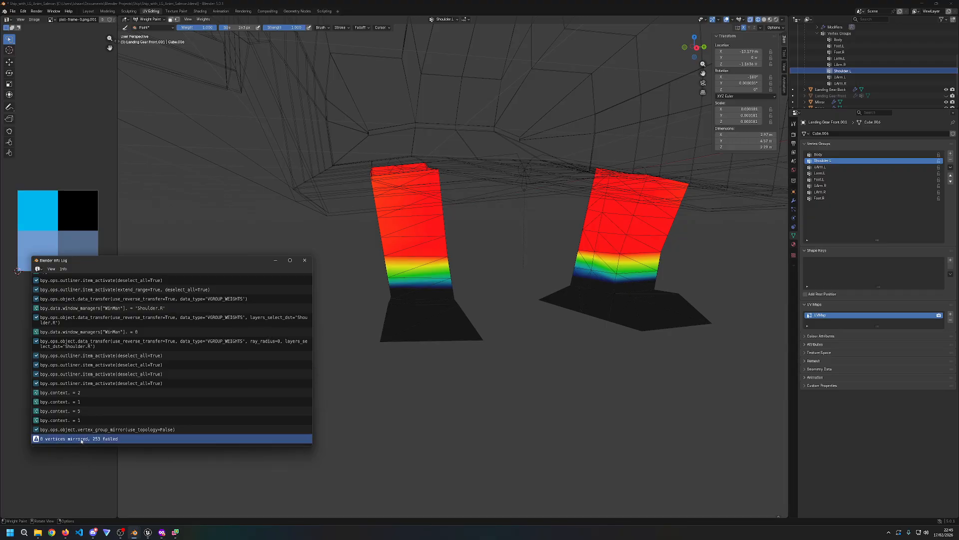
left_click(63, 269)
left_click(305, 260)
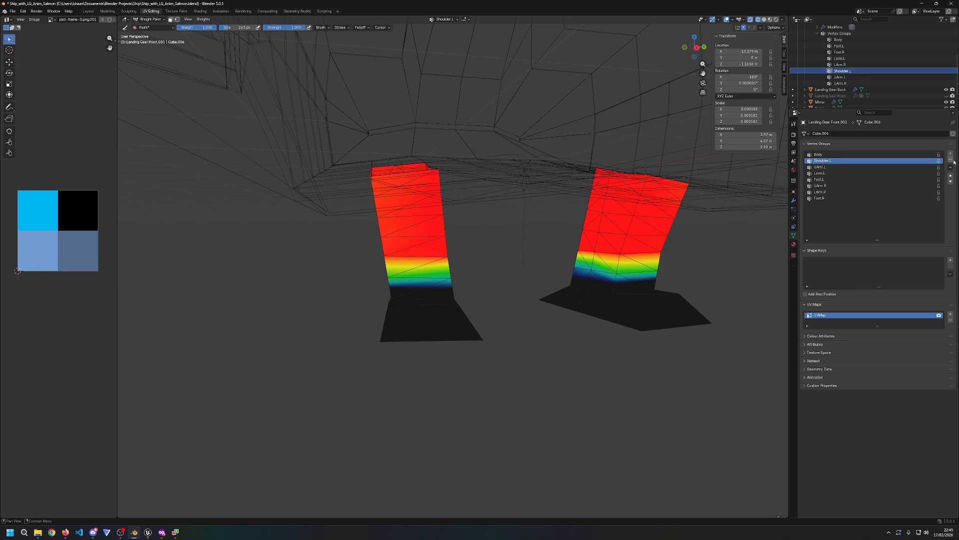
Step: Duplicate the Shoulder L vertex group and try Mirror Vertex Group on the copy
left_click(951, 168)
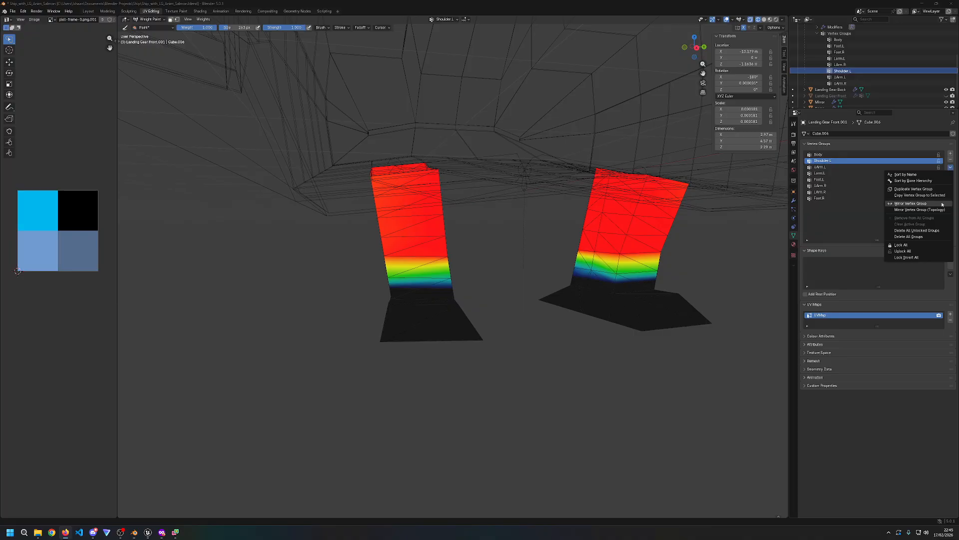
left_click(919, 189)
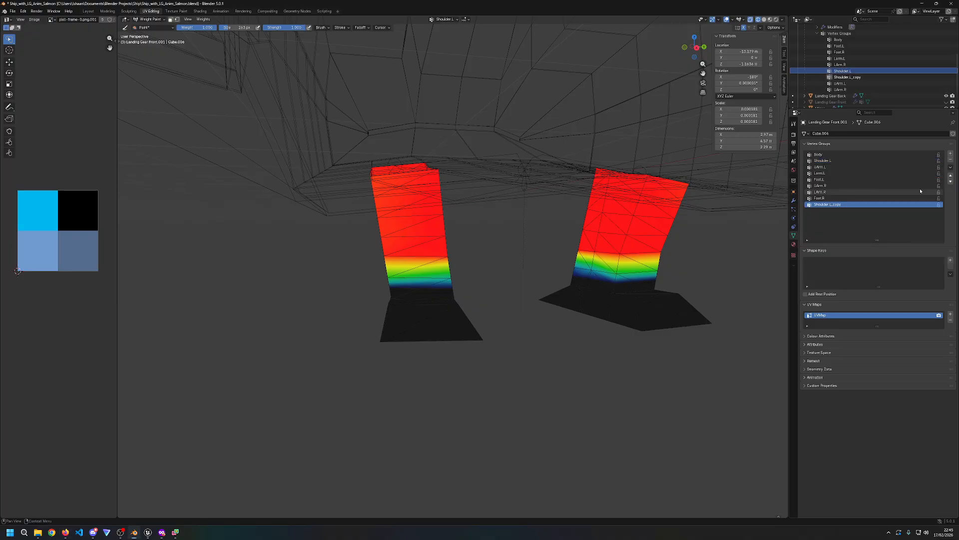
left_click(867, 205)
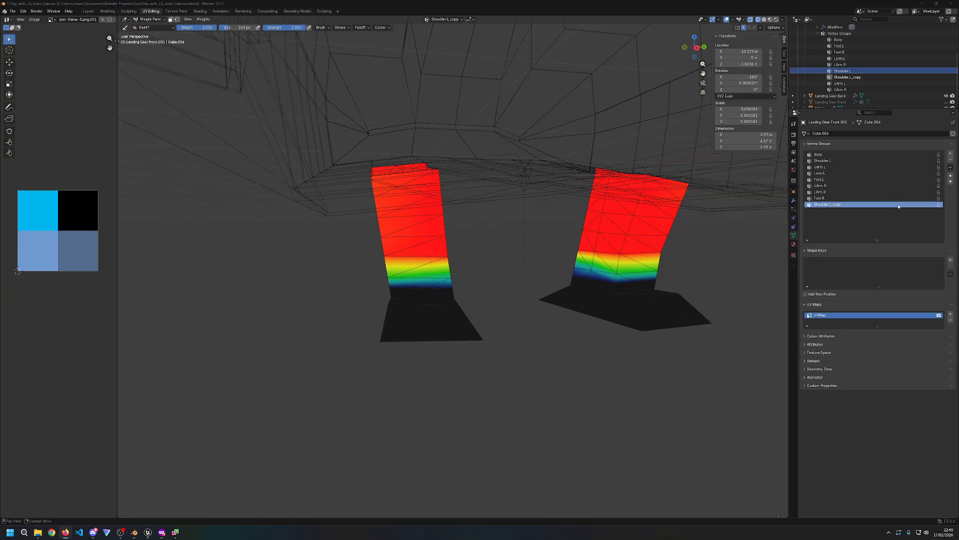
right_click(920, 205)
left_click(951, 167)
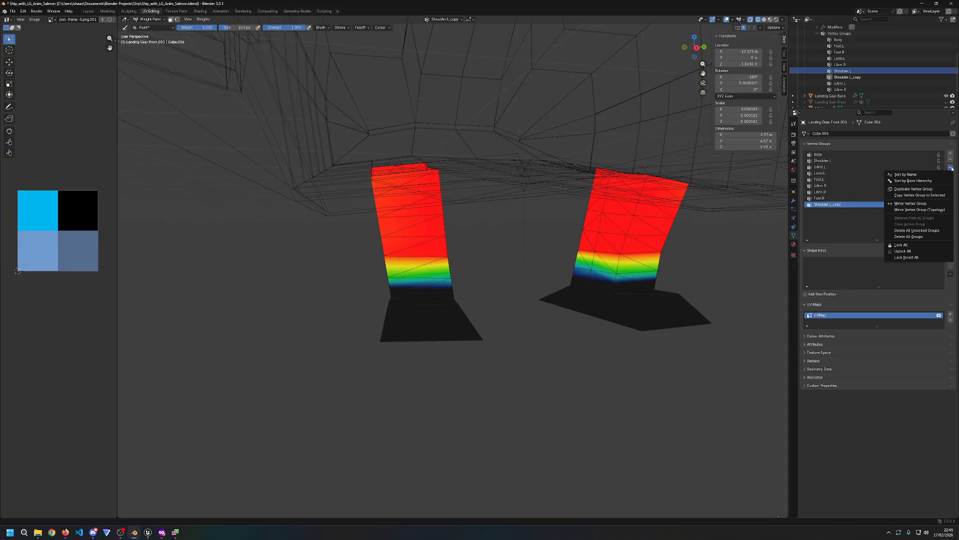
left_click(925, 204)
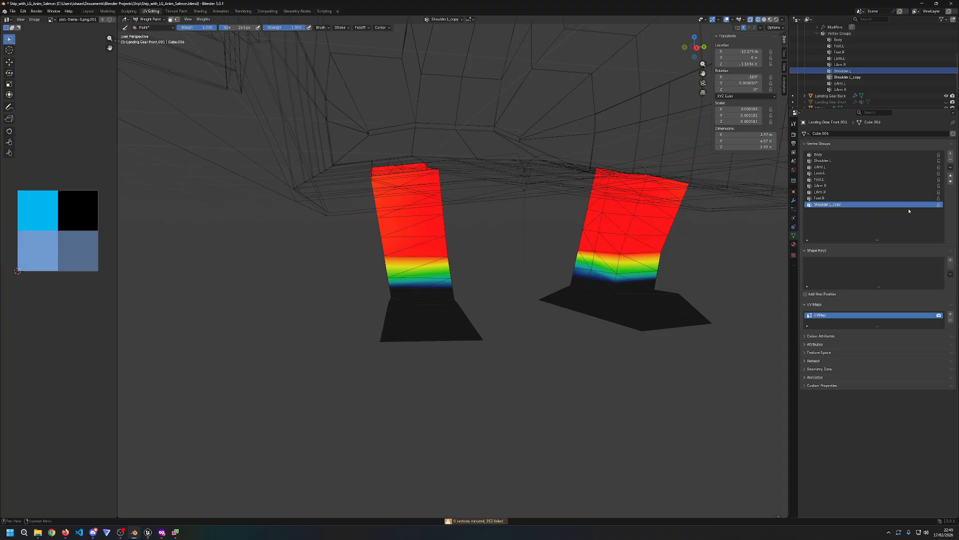
key("F2")
key("Right")
key("BackSpace")
key("BackSpace")
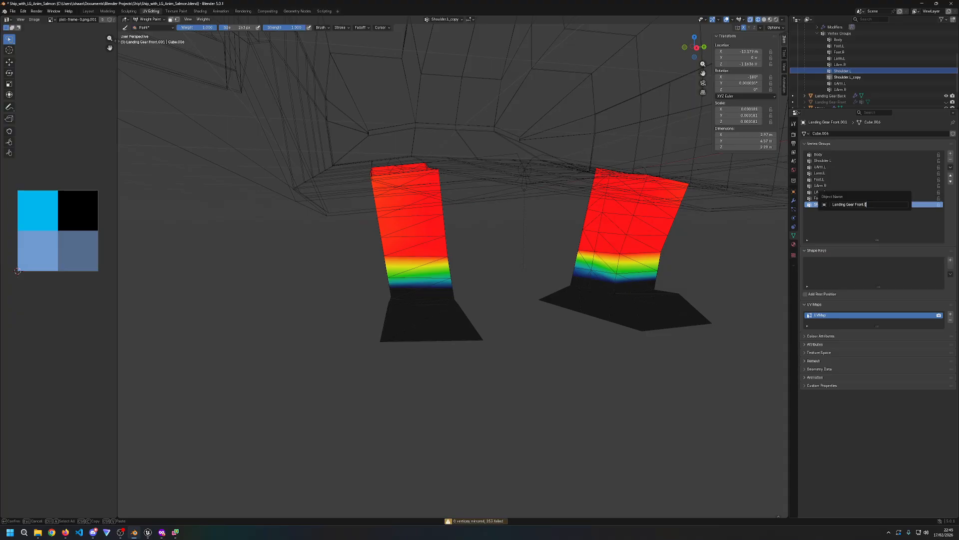
key("Escape")
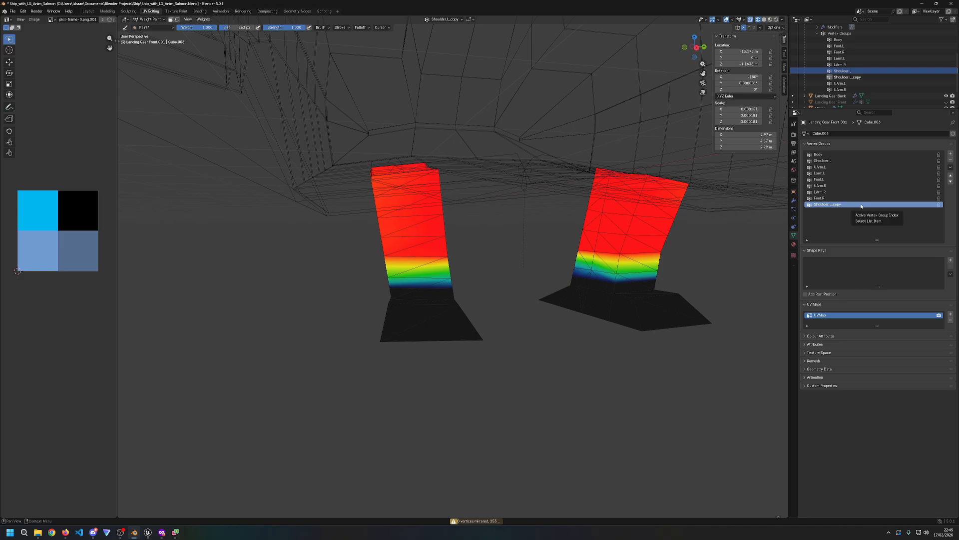
Step: Rename the duplicated shoulder vertex group in the outliner as Shoulder.R
left_click(855, 78)
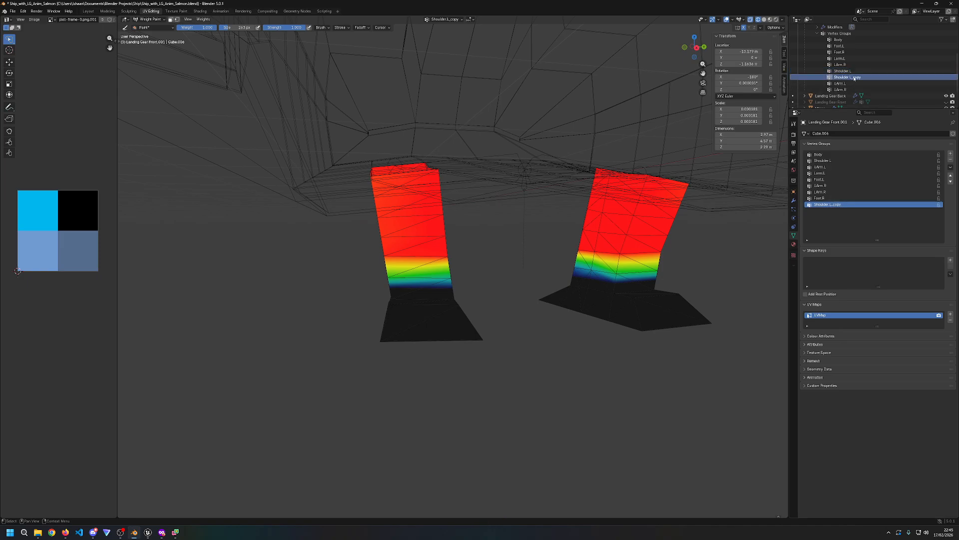
scroll(854, 78, "down", 1)
key("F2")
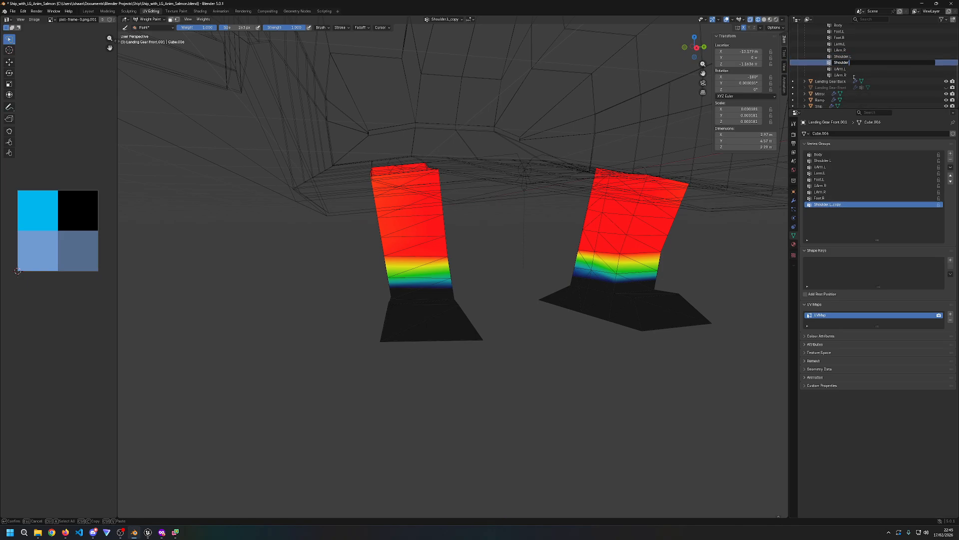
key("Return")
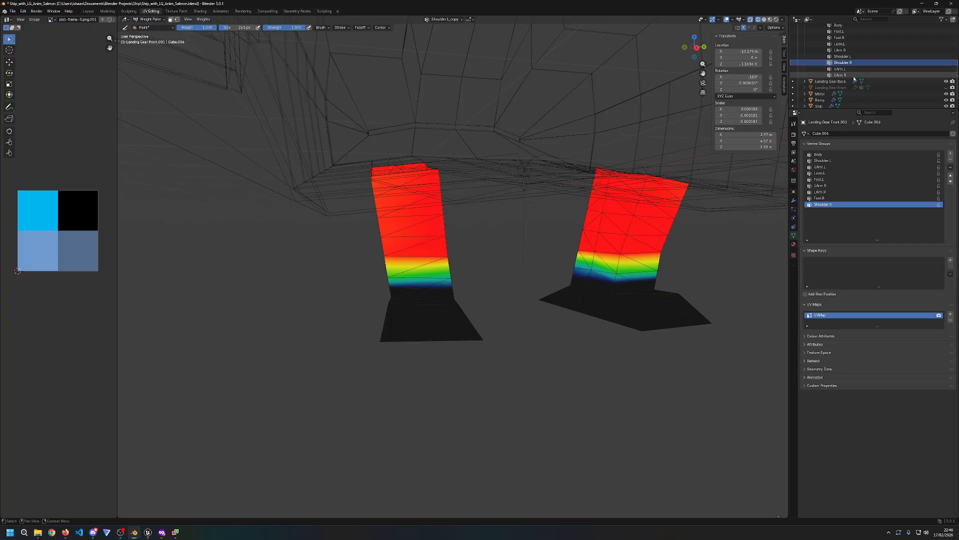
Step: Compare the weights of Shoulder L and Shoulder R, leave Shoulder R active, and save the file
left_click(838, 161)
left_click(832, 205)
scroll(861, 93, "up", 2)
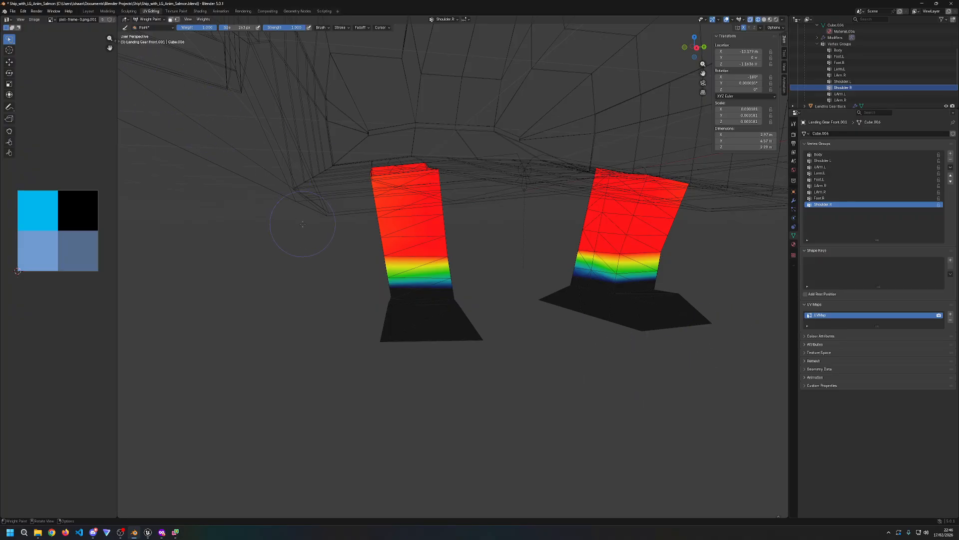
key("ctrl+s")
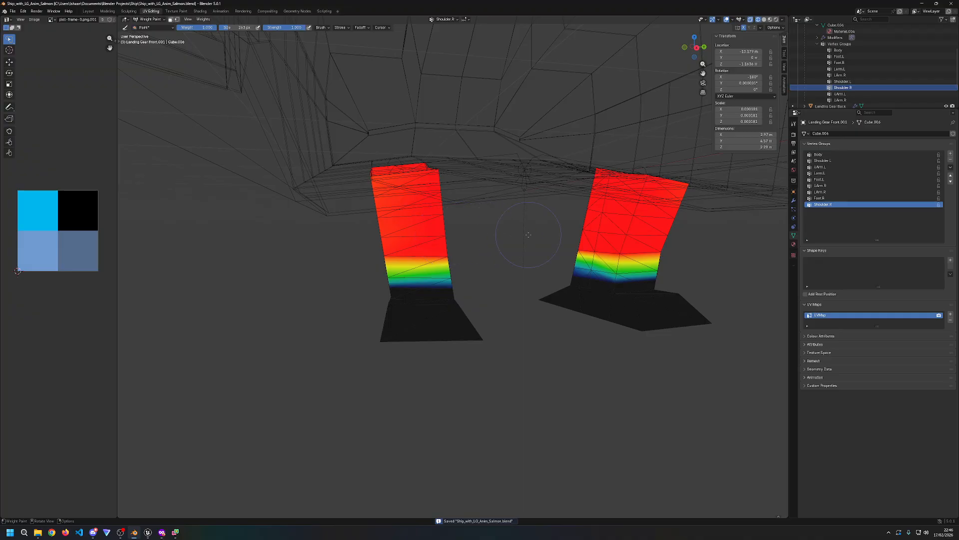
Step: Switch the front landing gear to Object Mode and change the viewport from wireframe to solid shading to view its legs
key("Tab")
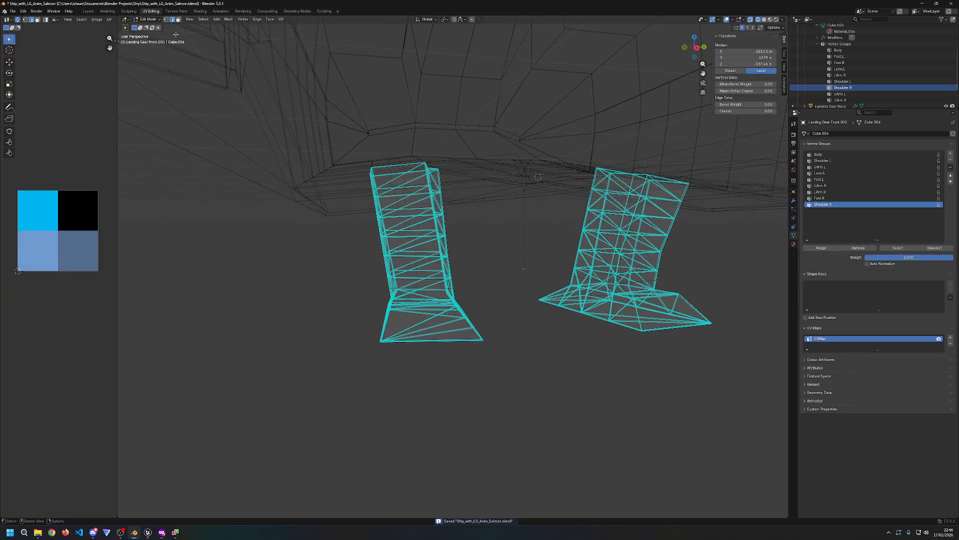
left_click(151, 20)
left_click(151, 27)
left_click(339, 380)
middle_click_drag(338, 379, 426, 390)
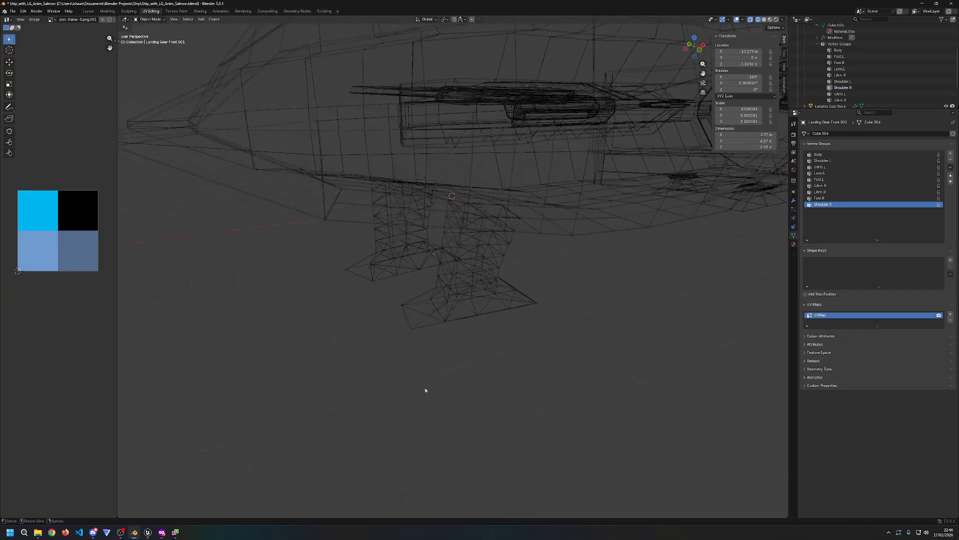
key("z")
key("z")
mouse_move(494, 373)
middle_mouse_down()
mouse_move(453, 364)
mouse_move(505, 370)
mouse_move(475, 321)
mouse_move(396, 253)
mouse_move(405, 265)
mouse_move(480, 268)
mouse_move(431, 270)
middle_mouse_up()
key("z")
left_click(444, 366)
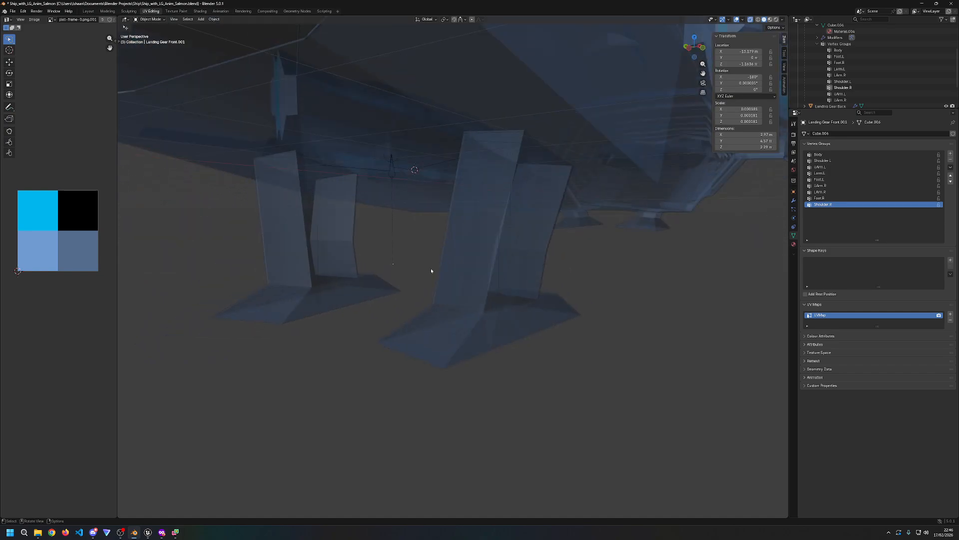